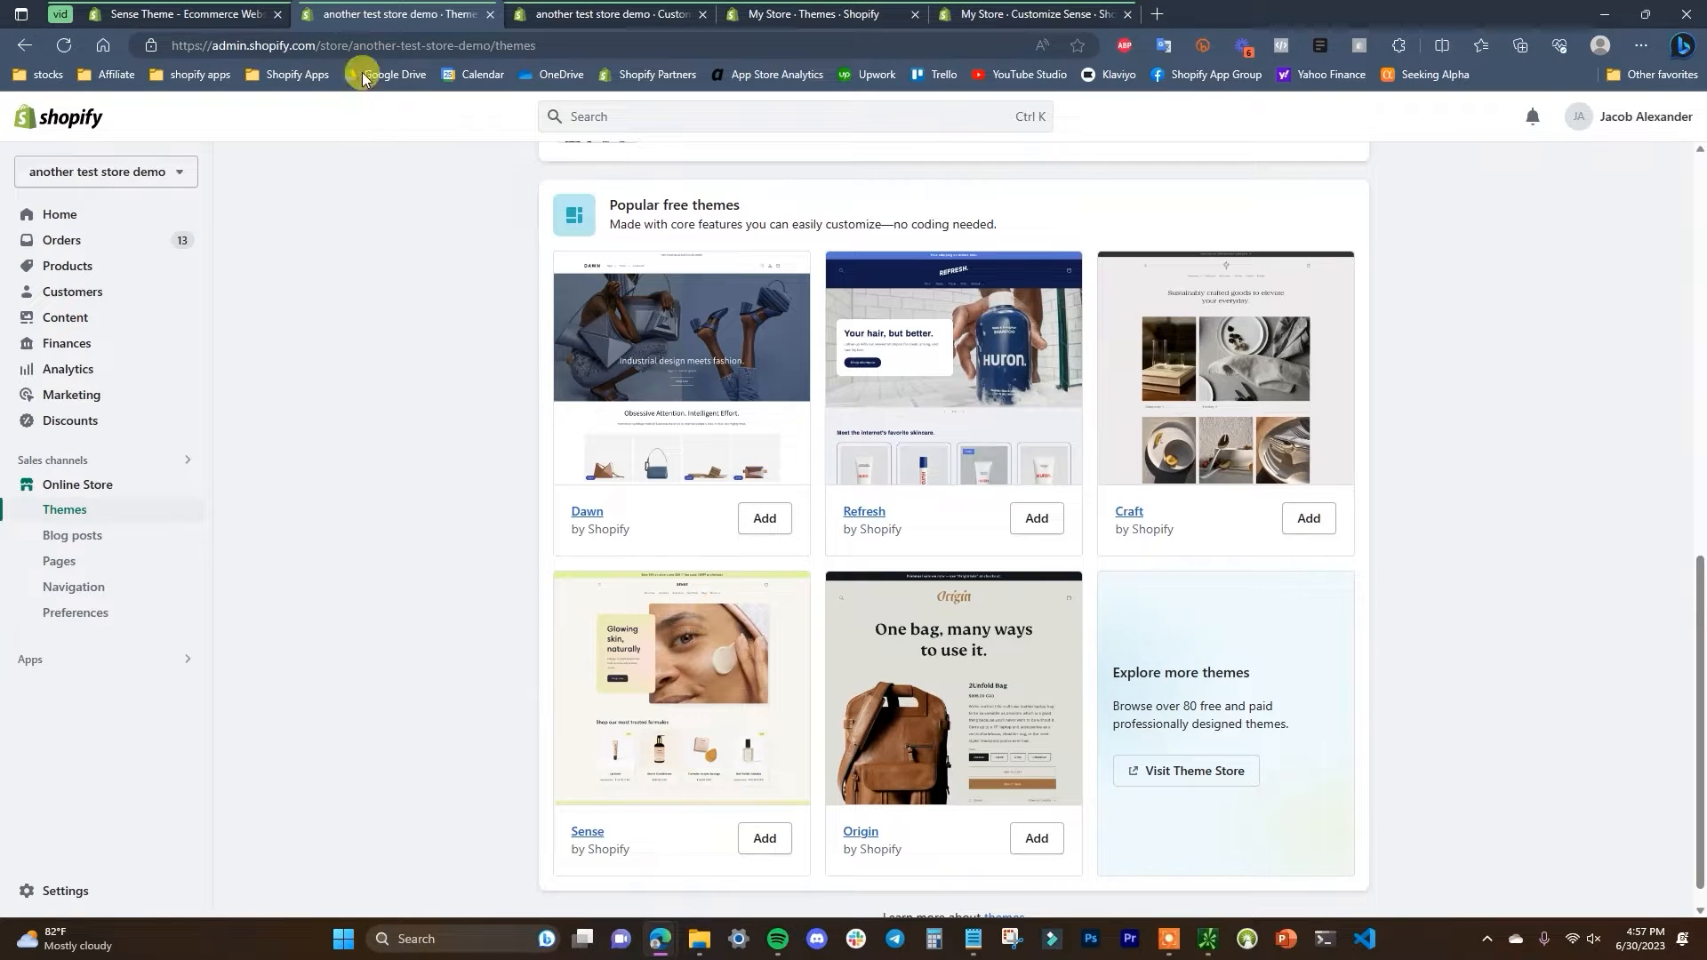
- Switch to the Sense theme's store listing and review its overview and feature highlights
{"action": "left_click", "coordinate": [215, 16]}
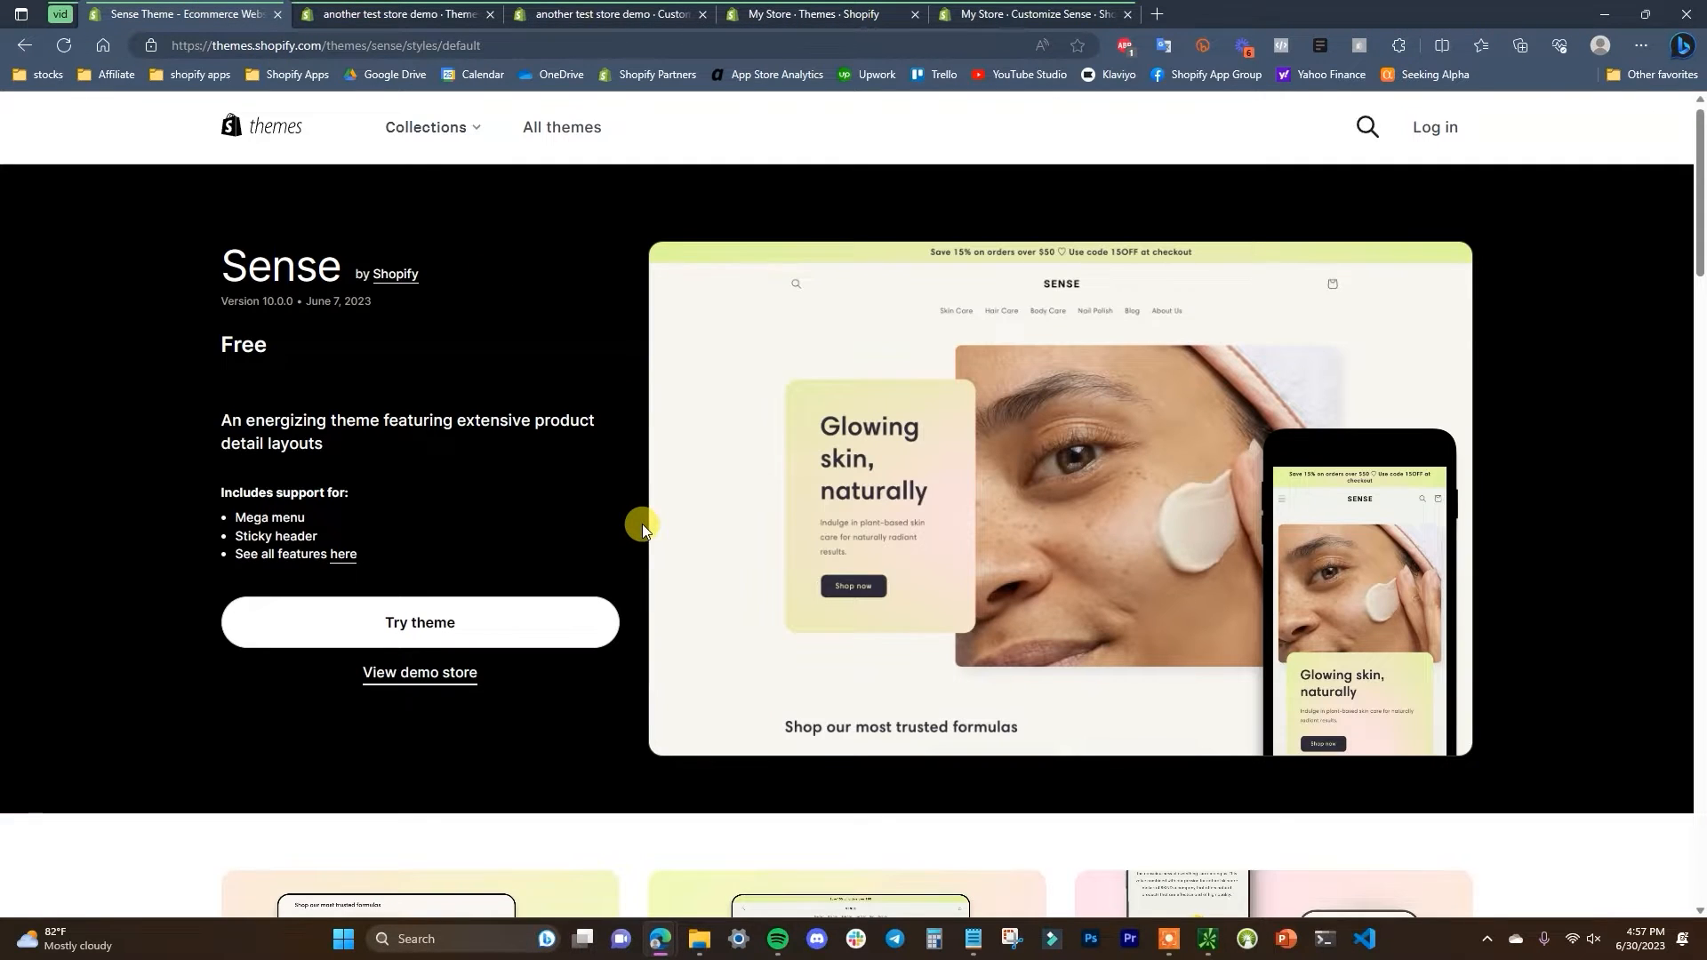
{"action": "scroll", "coordinate": [642, 525], "scroll_direction": "down", "scroll_amount": 3}
{"action": "scroll", "coordinate": [634, 576], "scroll_direction": "down", "scroll_amount": 3}
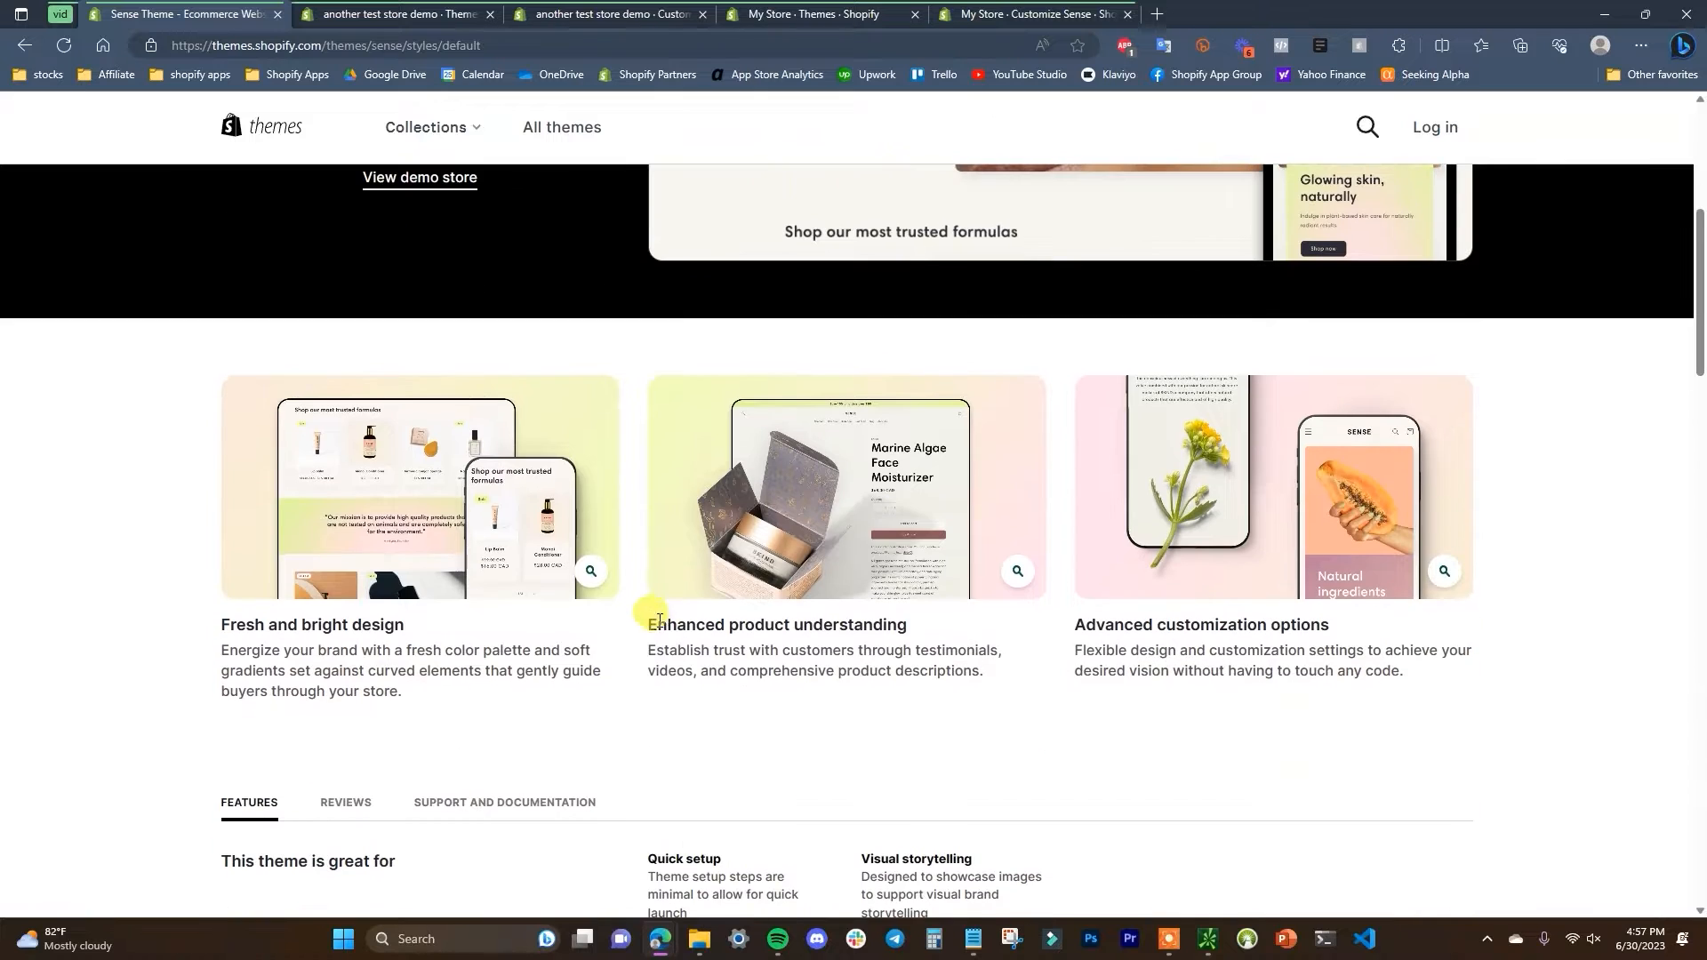
{"action": "scroll", "coordinate": [664, 676], "scroll_direction": "up", "scroll_amount": 4}
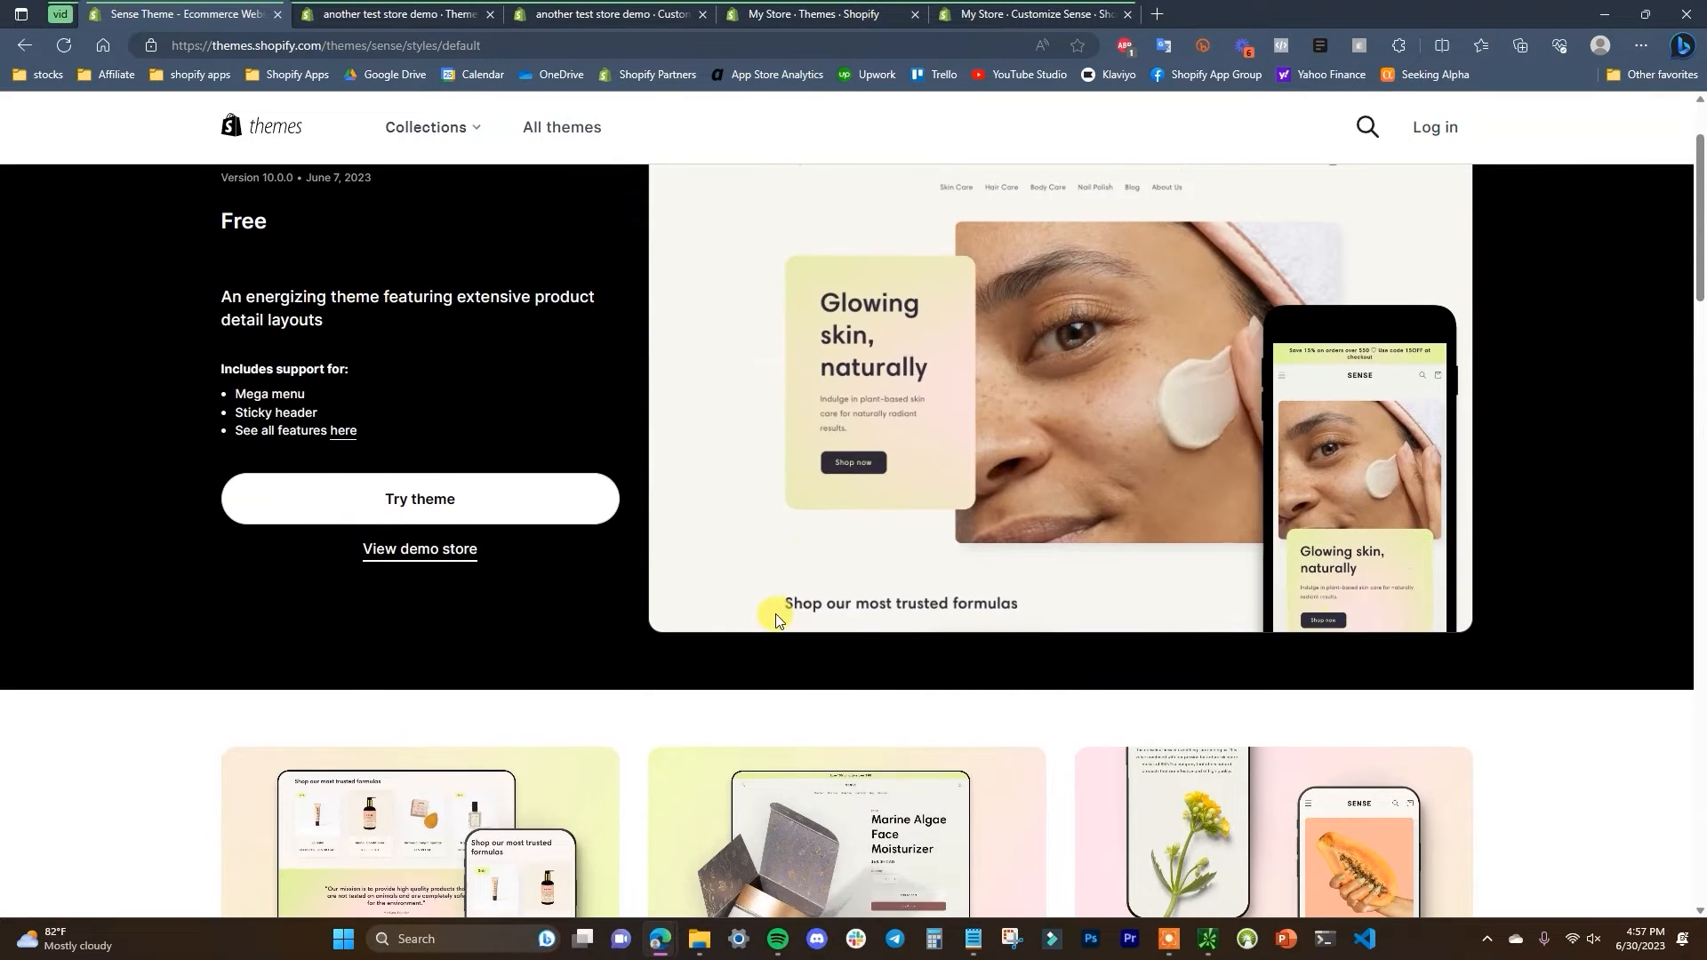
{"action": "scroll", "coordinate": [779, 611], "scroll_direction": "up", "scroll_amount": 2}
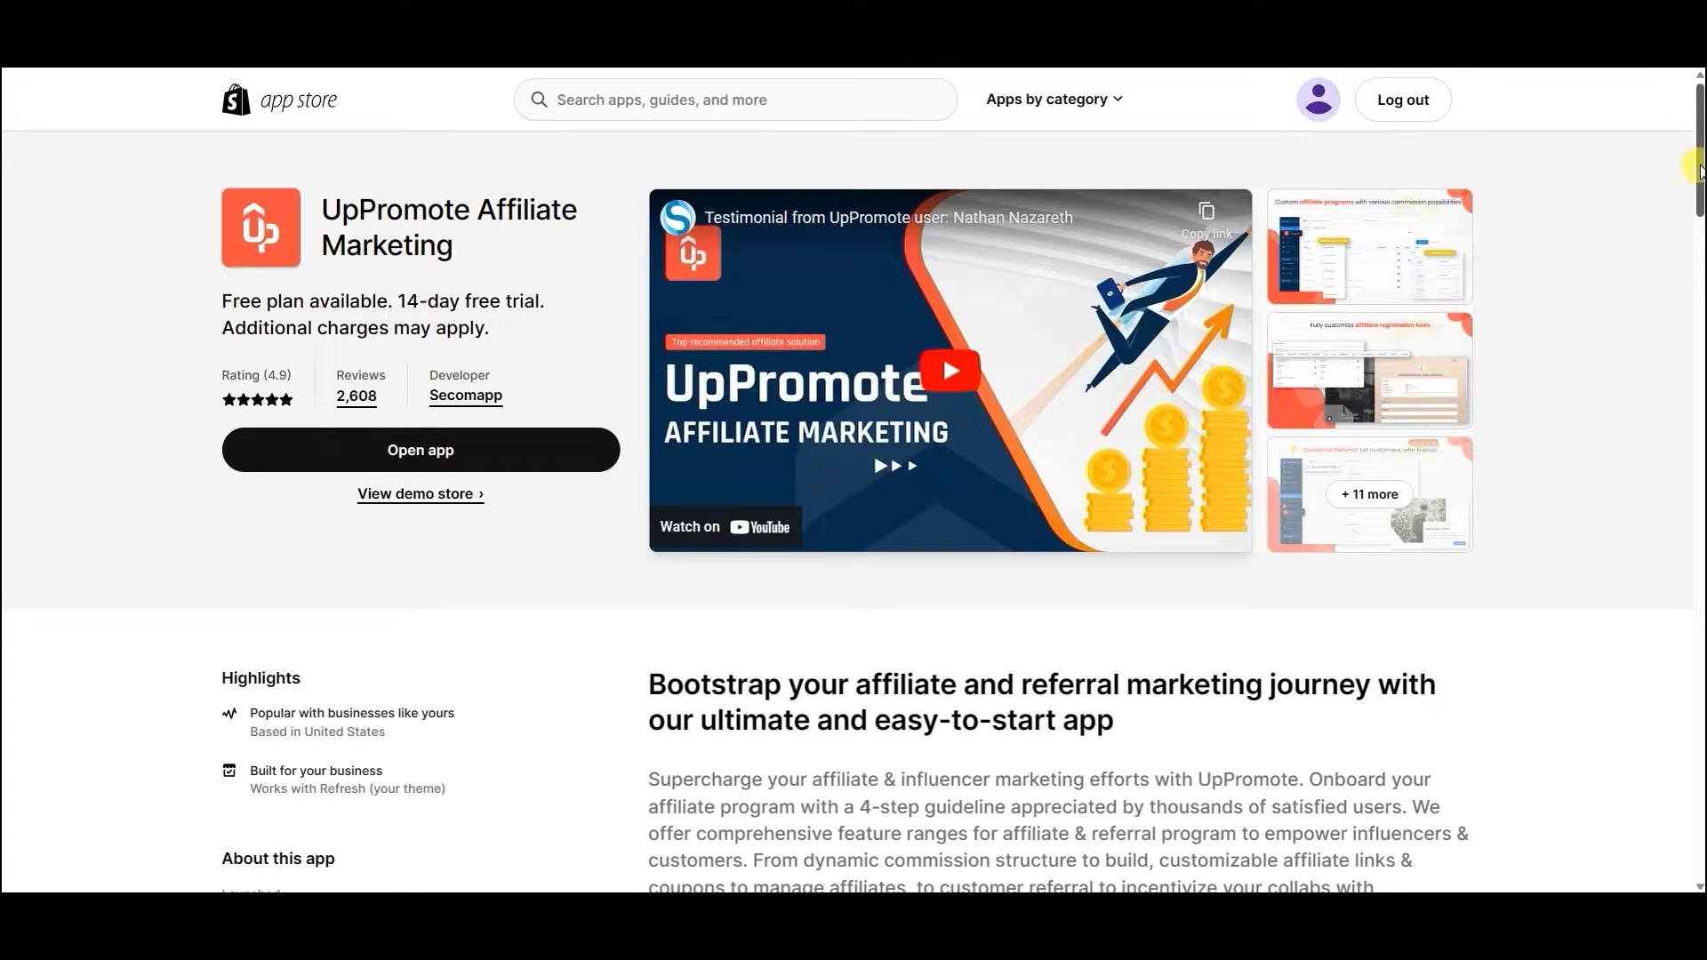
- Review the UpPromote Affiliate Marketing app listing, including its description, pricing plans and customer reviews
{"action": "scroll", "coordinate": [1688, 168], "scroll_direction": "down", "scroll_amount": 3}
{"action": "scroll", "coordinate": [854, 520], "scroll_direction": "down", "scroll_amount": 3}
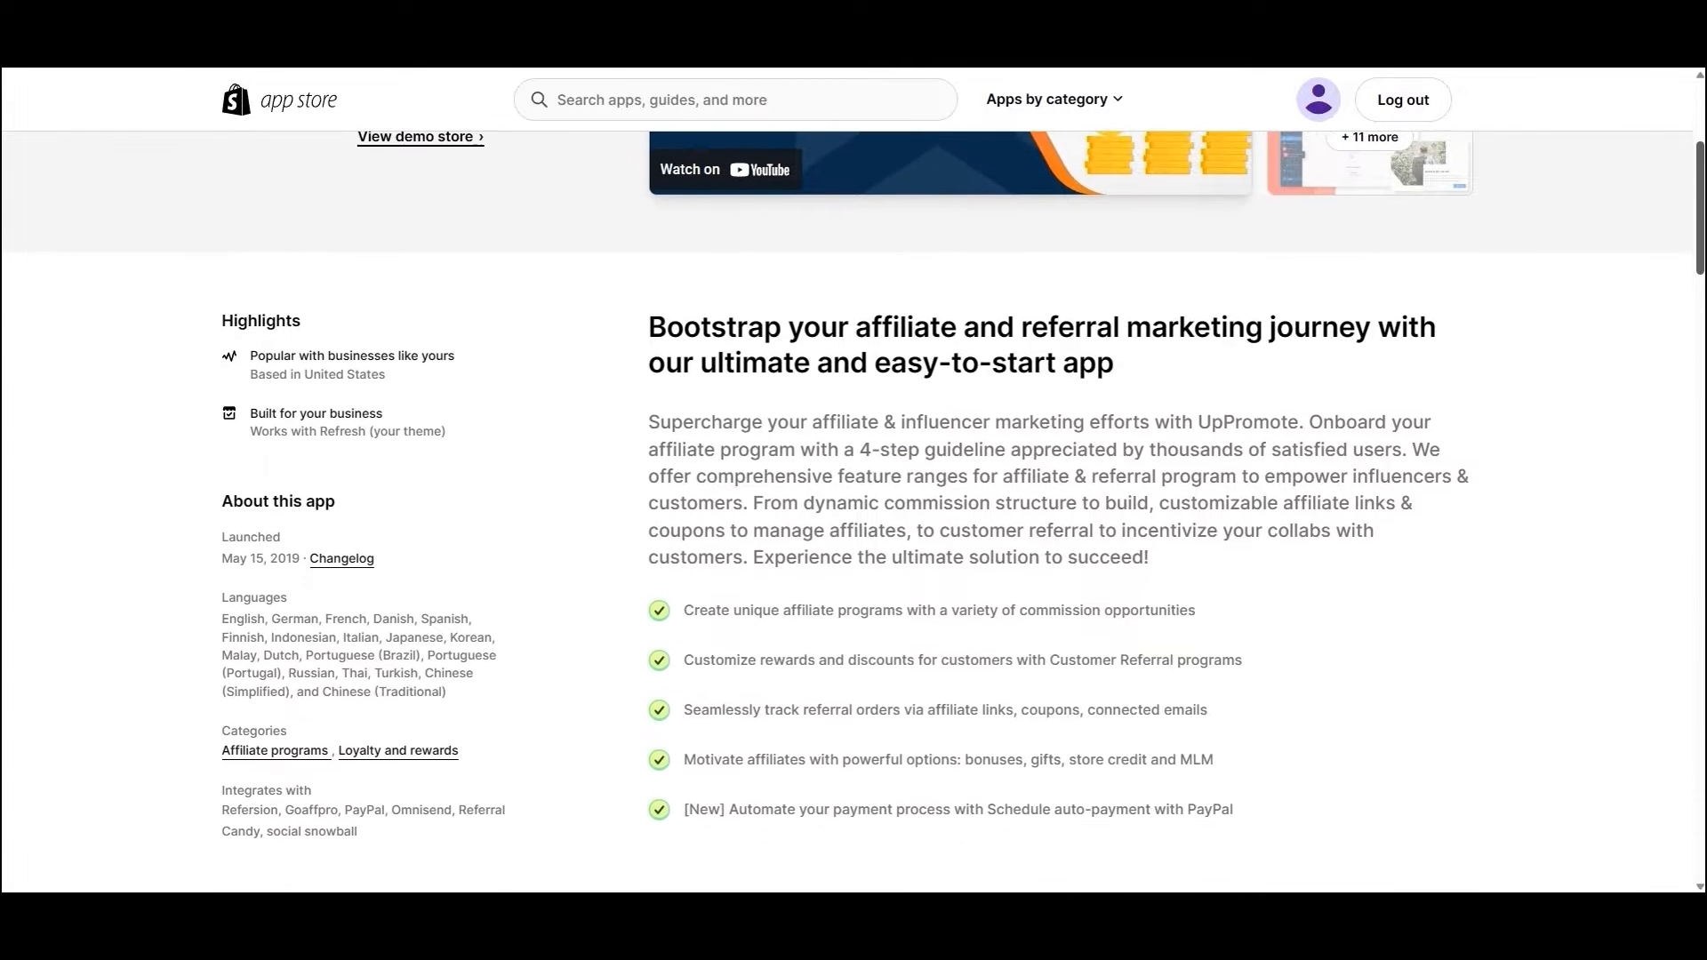
{"action": "scroll", "coordinate": [854, 520], "scroll_direction": "down", "scroll_amount": 8}
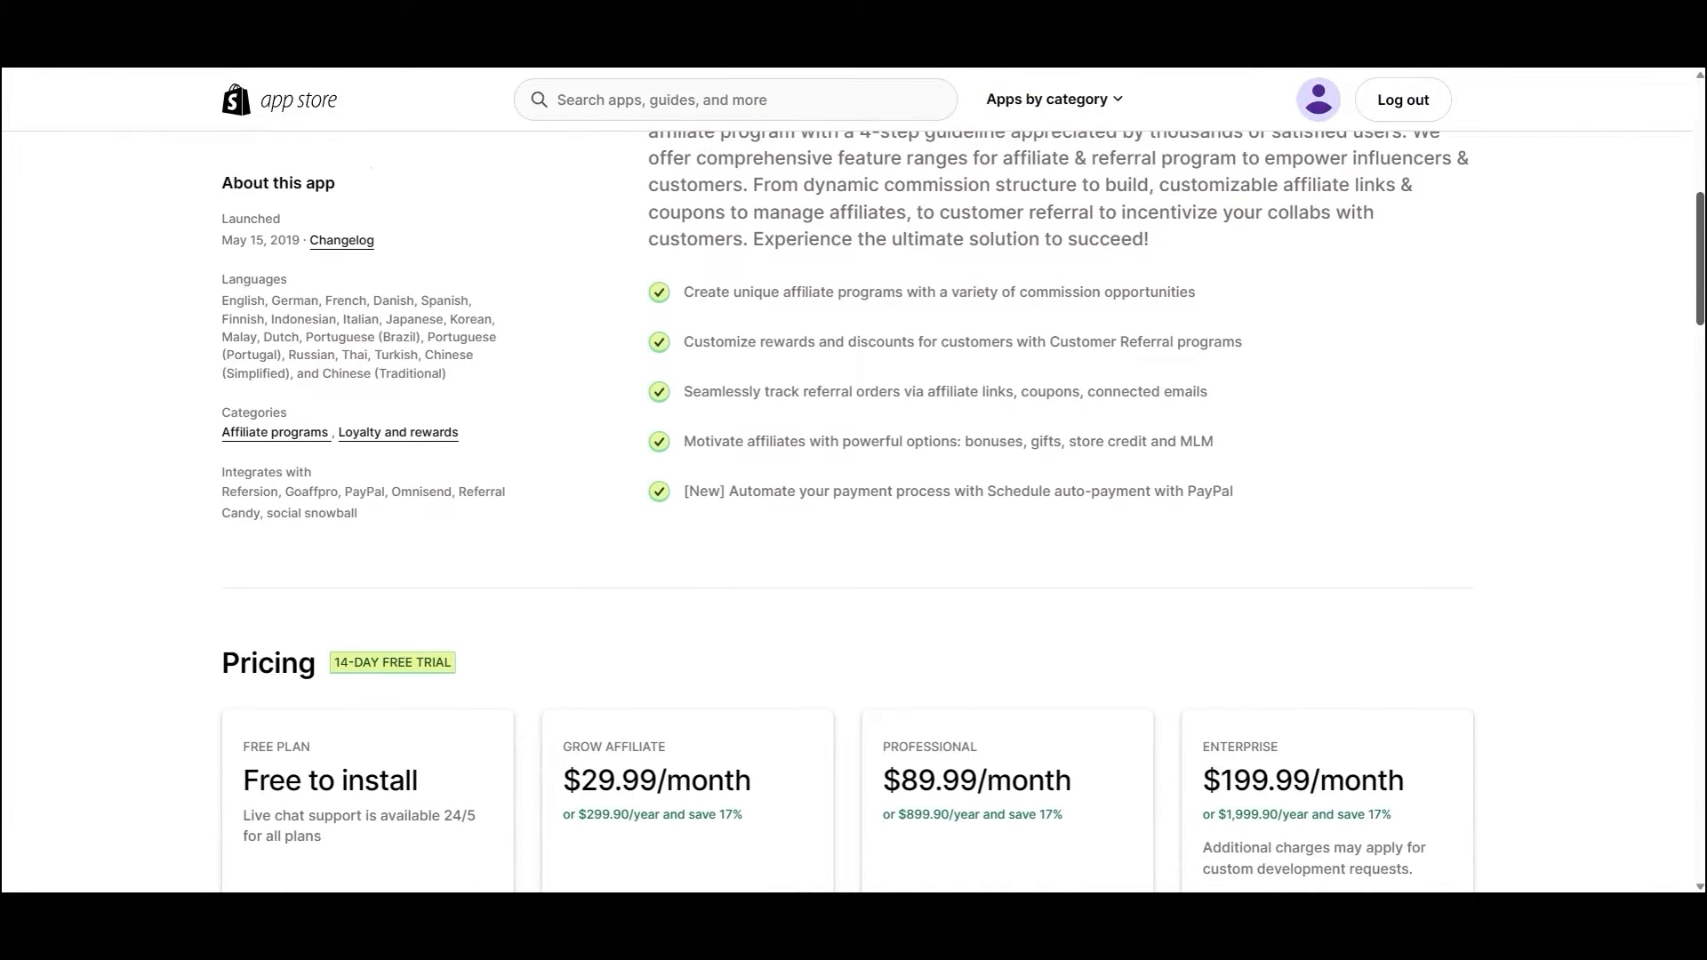
{"action": "scroll", "coordinate": [854, 520], "scroll_direction": "down", "scroll_amount": 6}
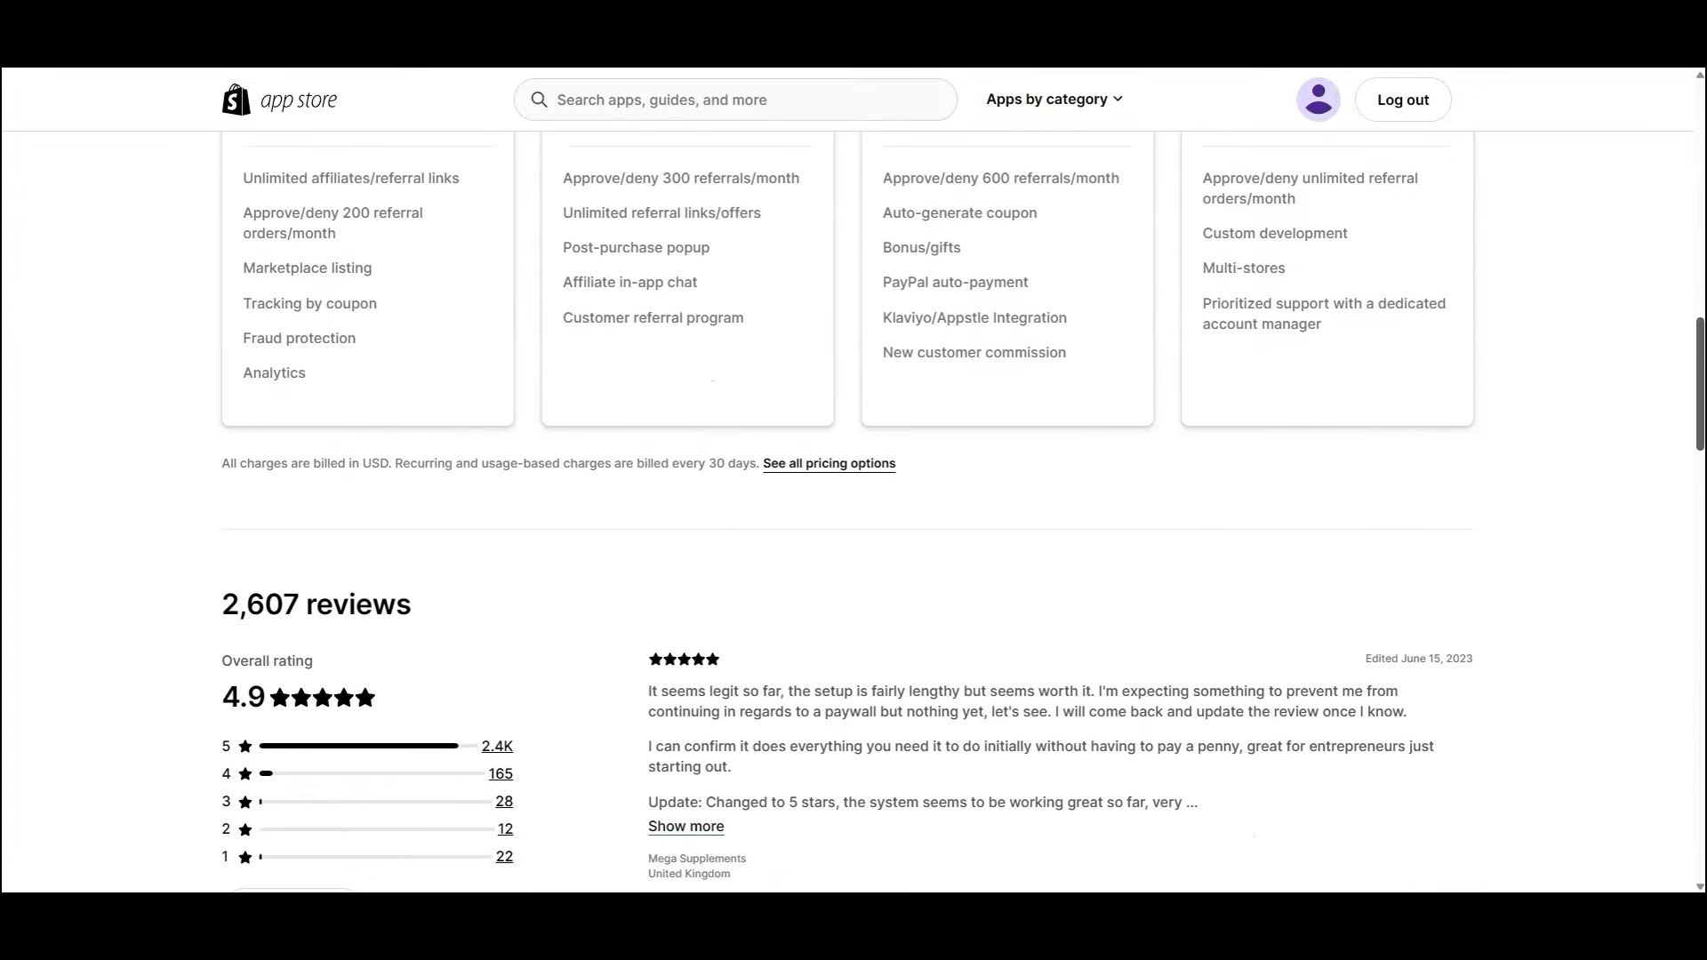
{"action": "scroll", "coordinate": [854, 520], "scroll_direction": "down", "scroll_amount": 8}
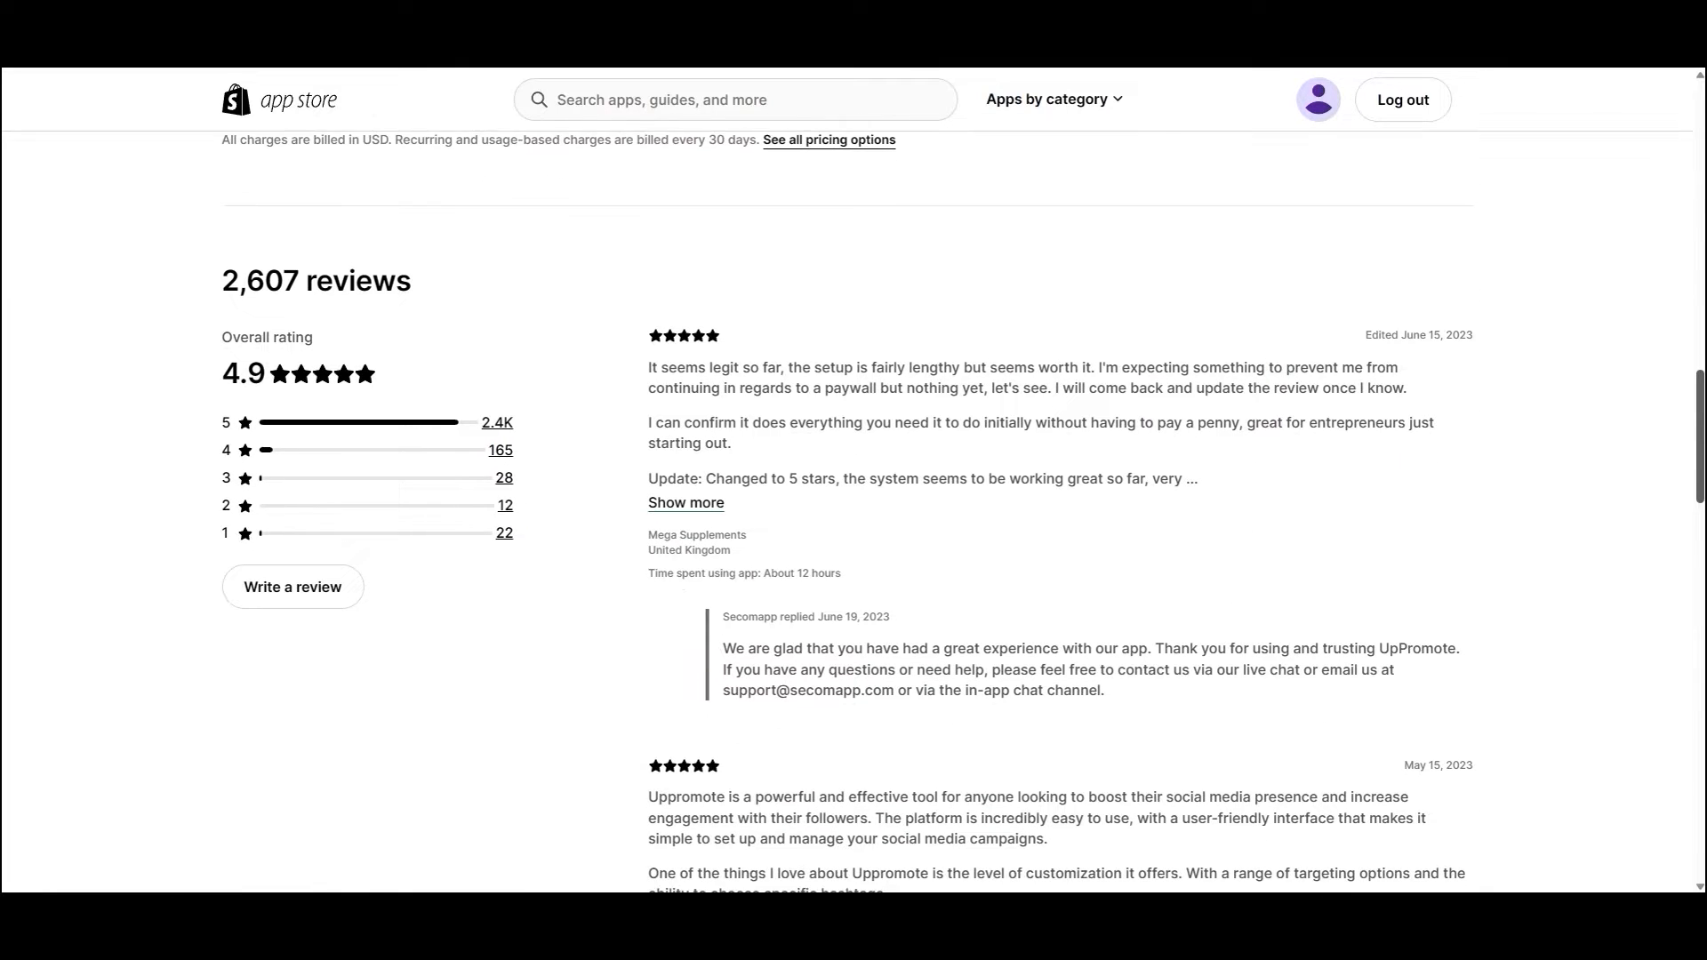
{"action": "scroll", "coordinate": [854, 520], "scroll_direction": "down", "scroll_amount": 5}
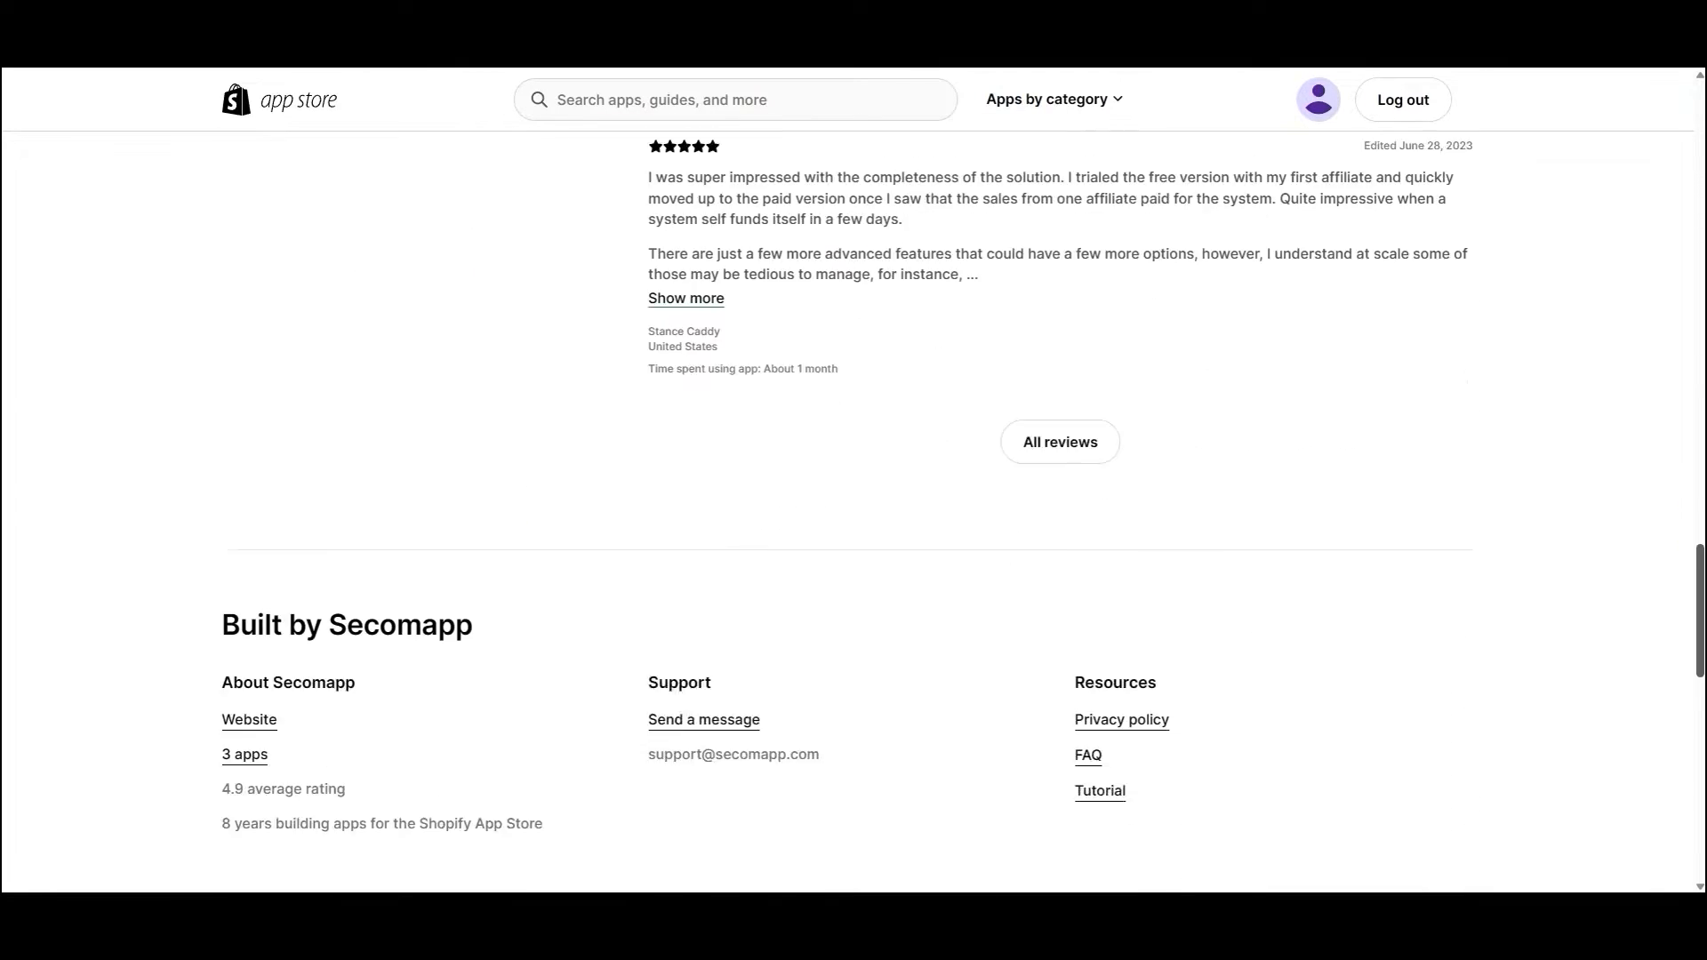
{"action": "scroll", "coordinate": [854, 520], "scroll_direction": "up", "scroll_amount": 7}
{"action": "scroll", "coordinate": [854, 520], "scroll_direction": "up", "scroll_amount": 10}
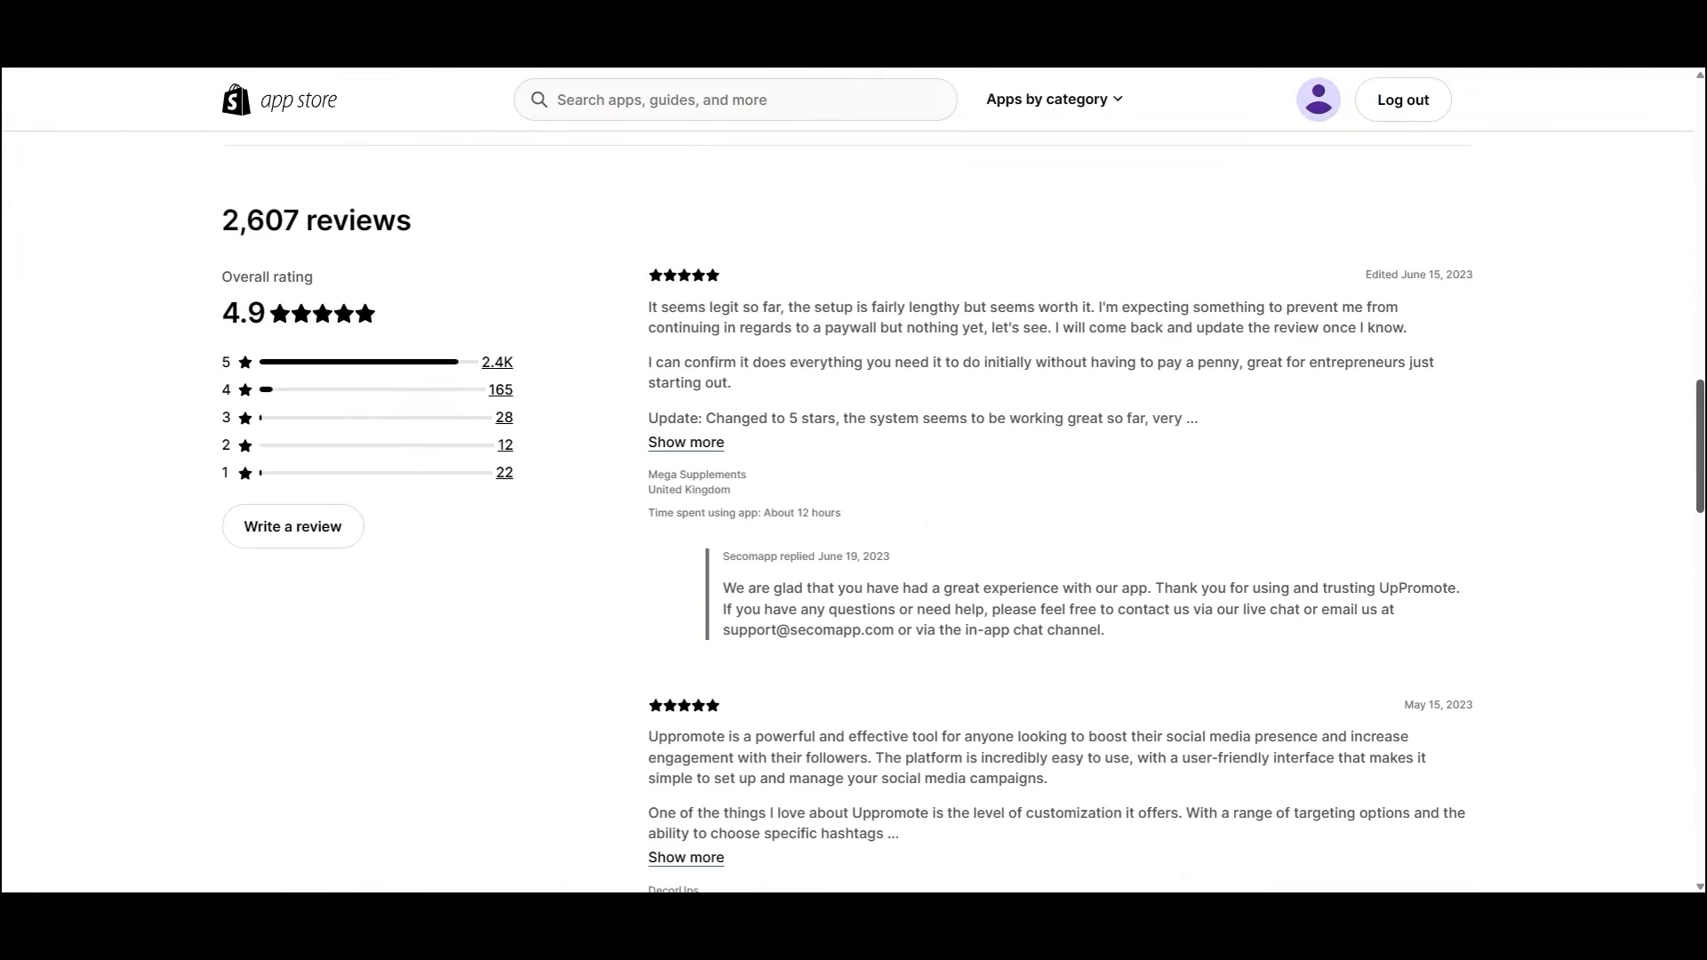
{"action": "scroll", "coordinate": [854, 520], "scroll_direction": "up", "scroll_amount": 10}
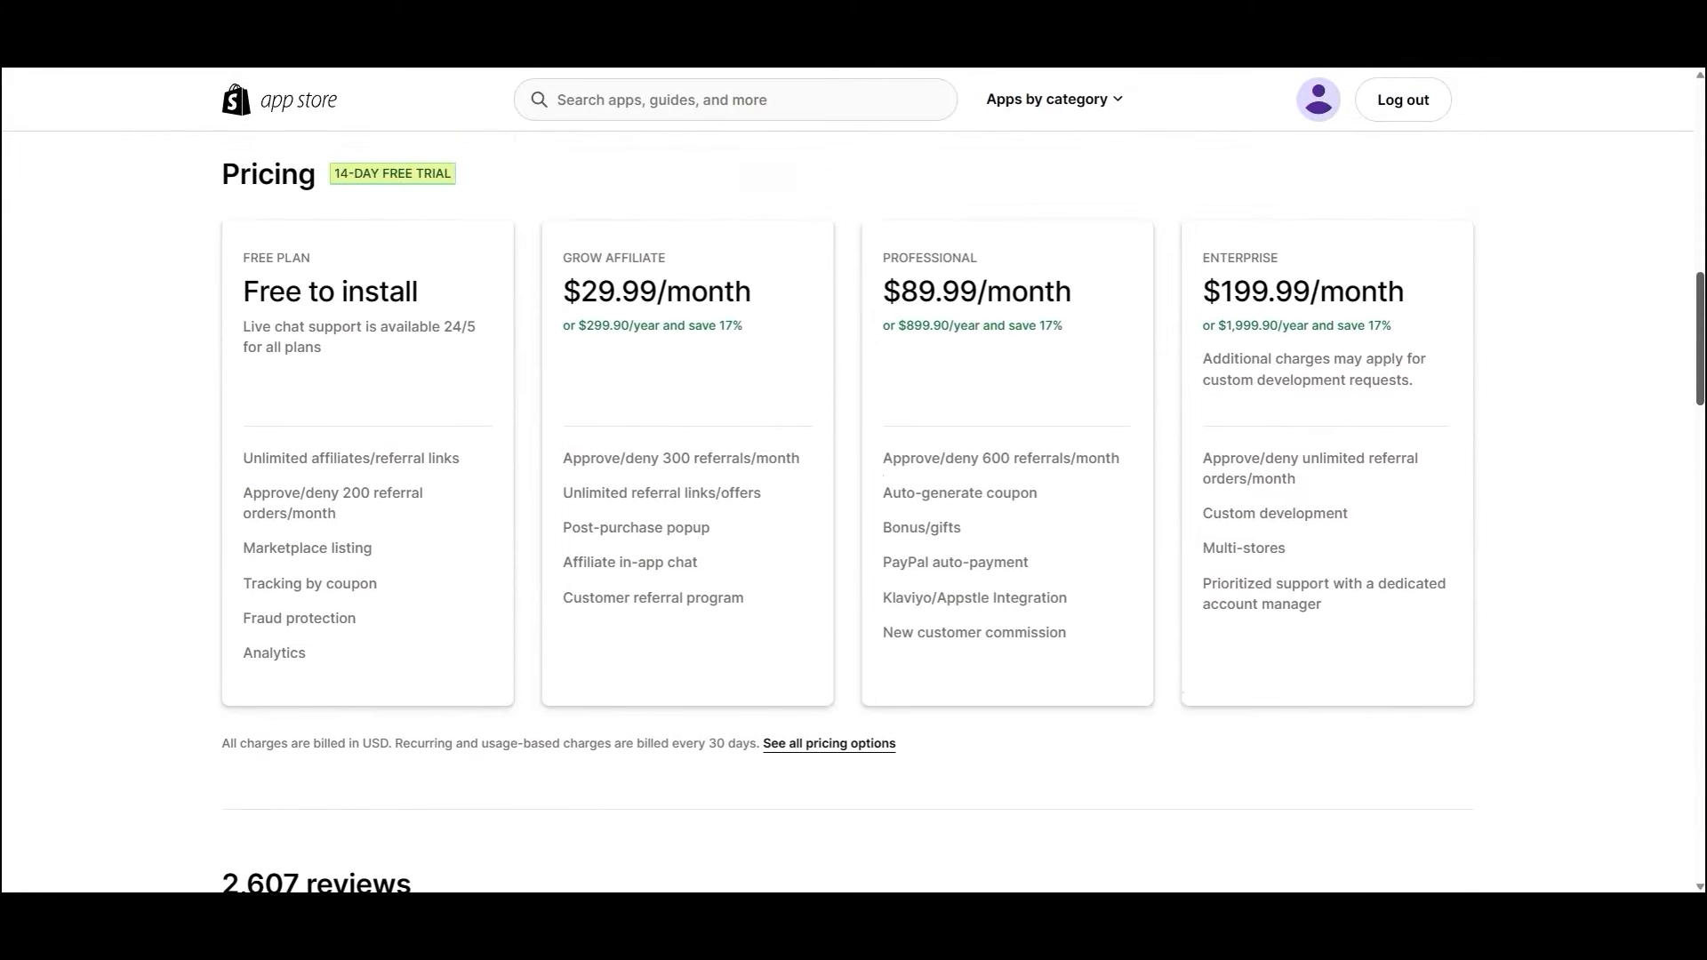
{"action": "scroll", "coordinate": [853, 520], "scroll_direction": "up", "scroll_amount": 4}
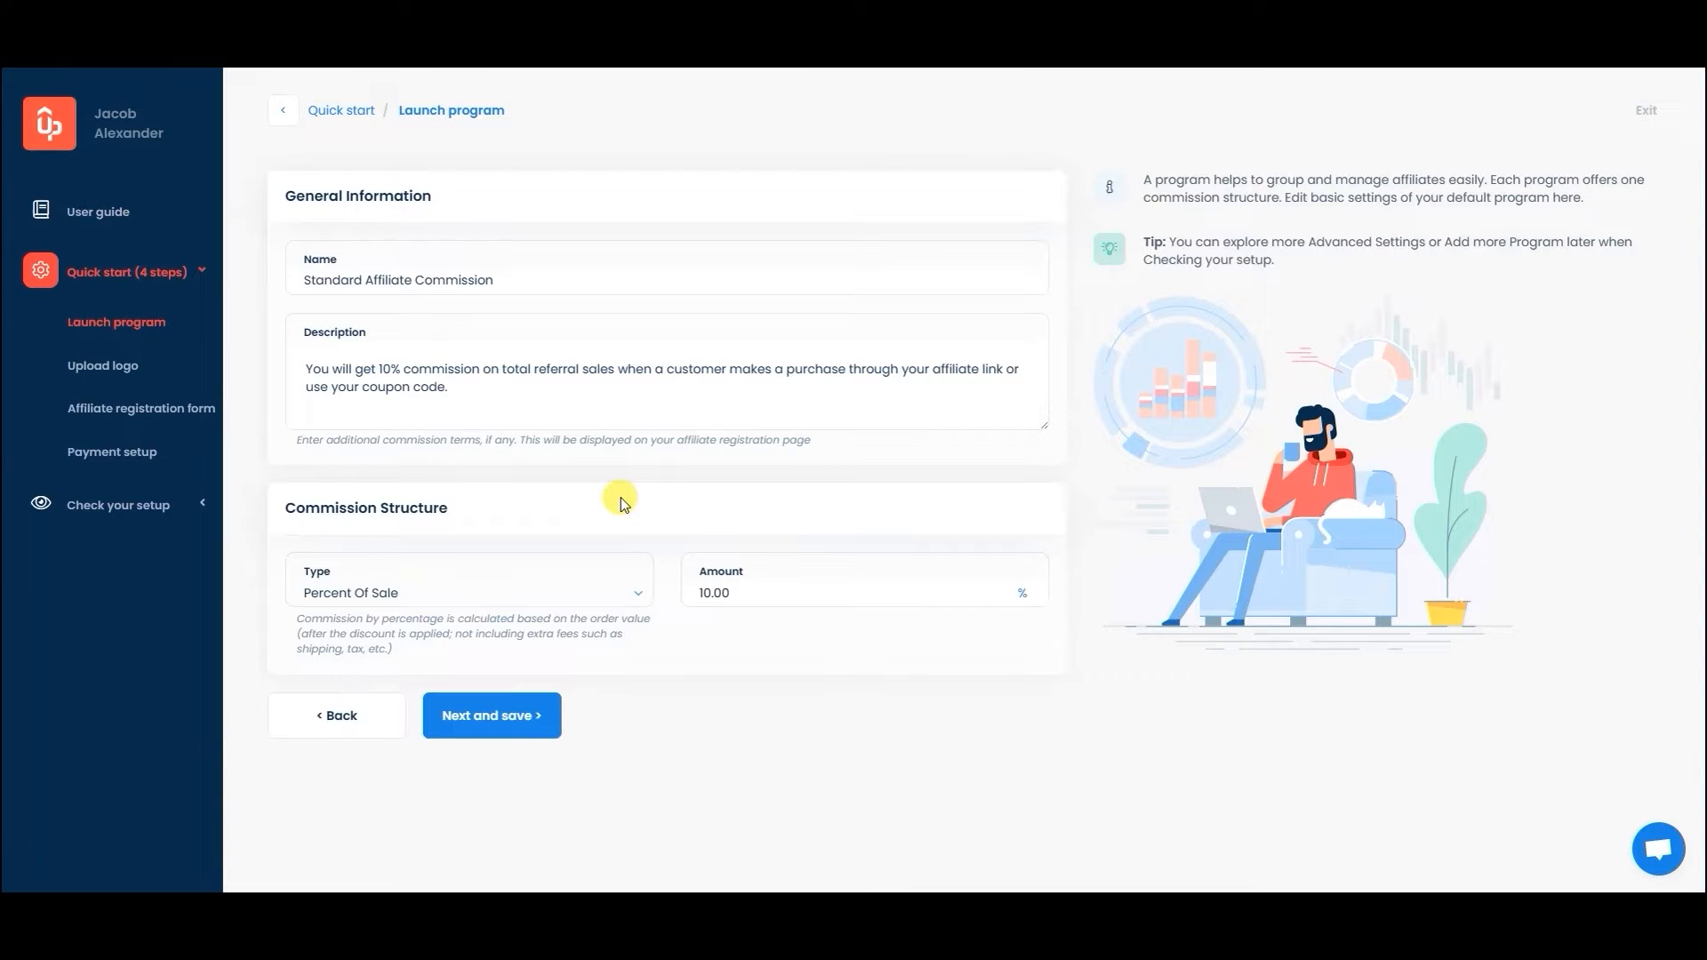
- Set the affiliate program's commission structure to Percent Of Sale with an amount of 25%
{"action": "left_click", "coordinate": [541, 586]}
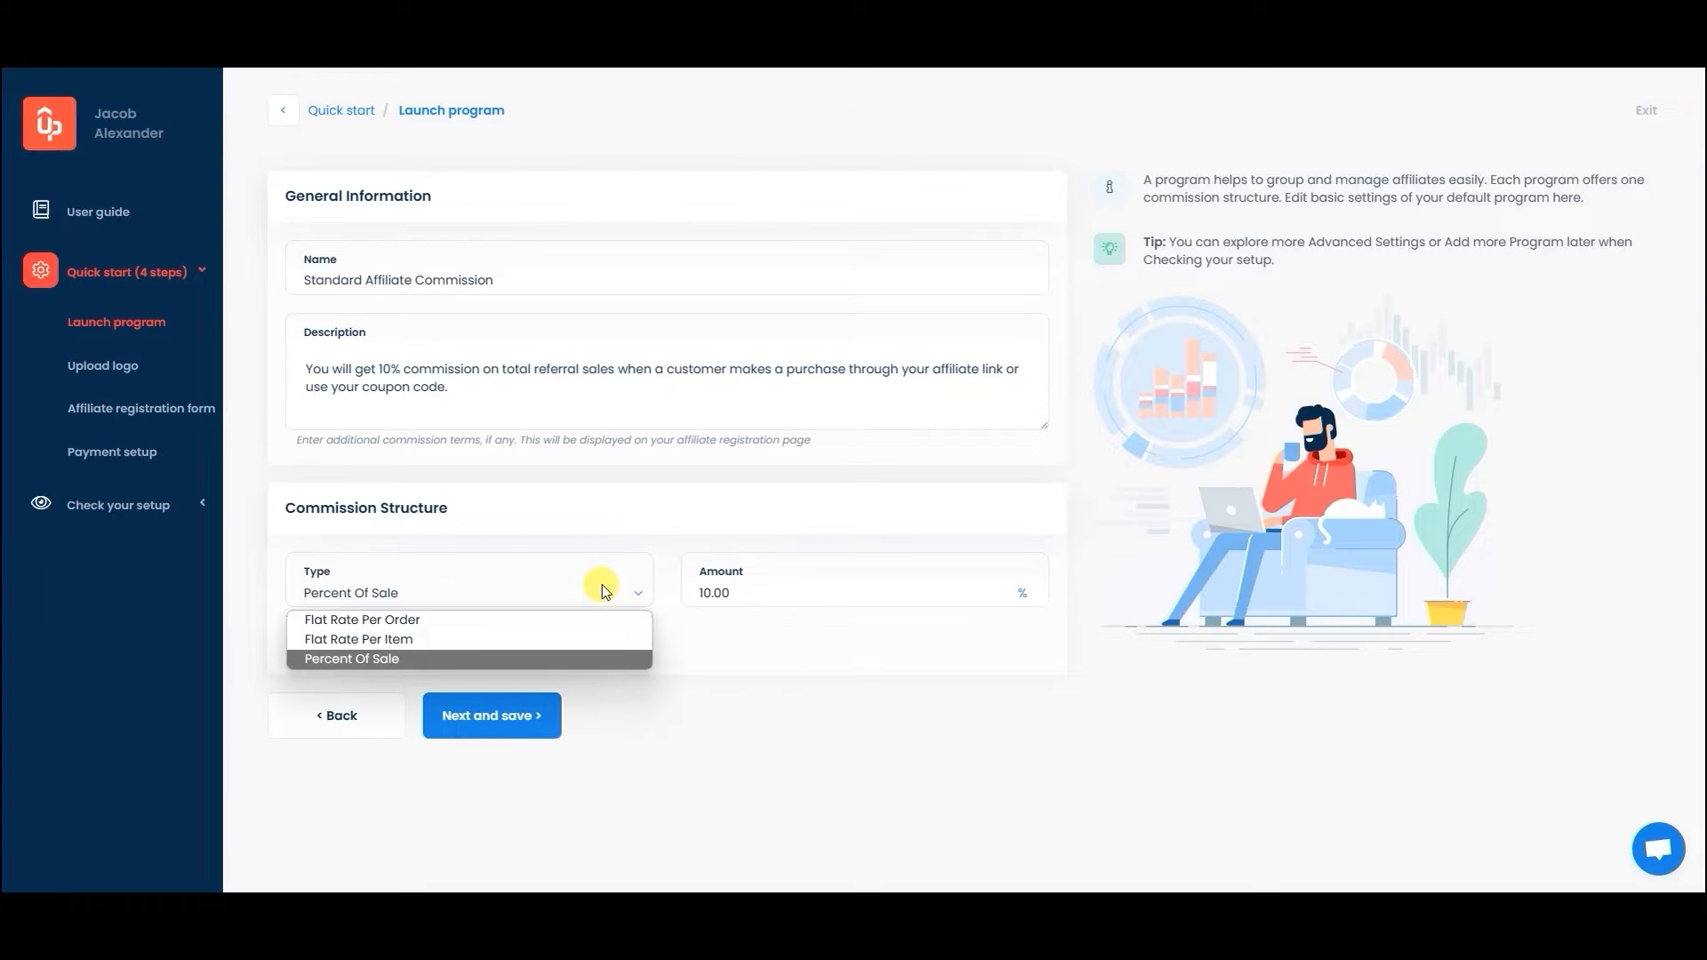
{"action": "left_click", "coordinate": [380, 658]}
{"action": "left_click_drag", "start_coordinate": [761, 591], "coordinate": [677, 591]}
{"action": "type", "text": "25"}
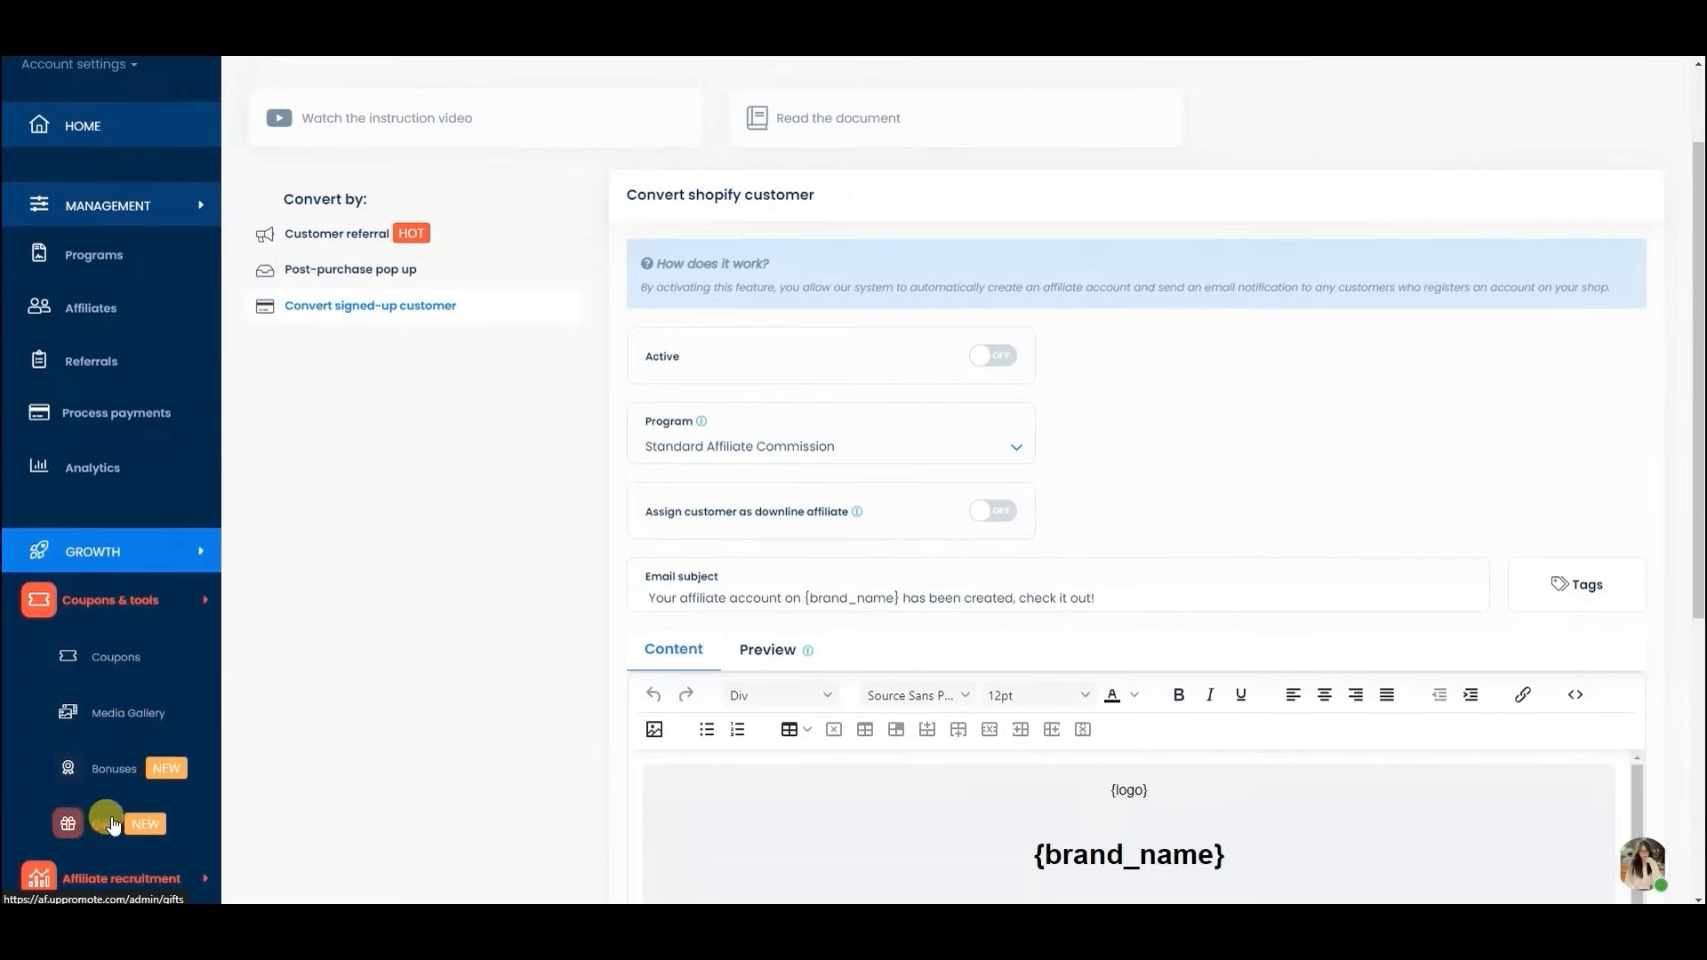
- Go to the affiliate Gifts section and start creating a new gift
{"action": "left_click", "coordinate": [106, 814]}
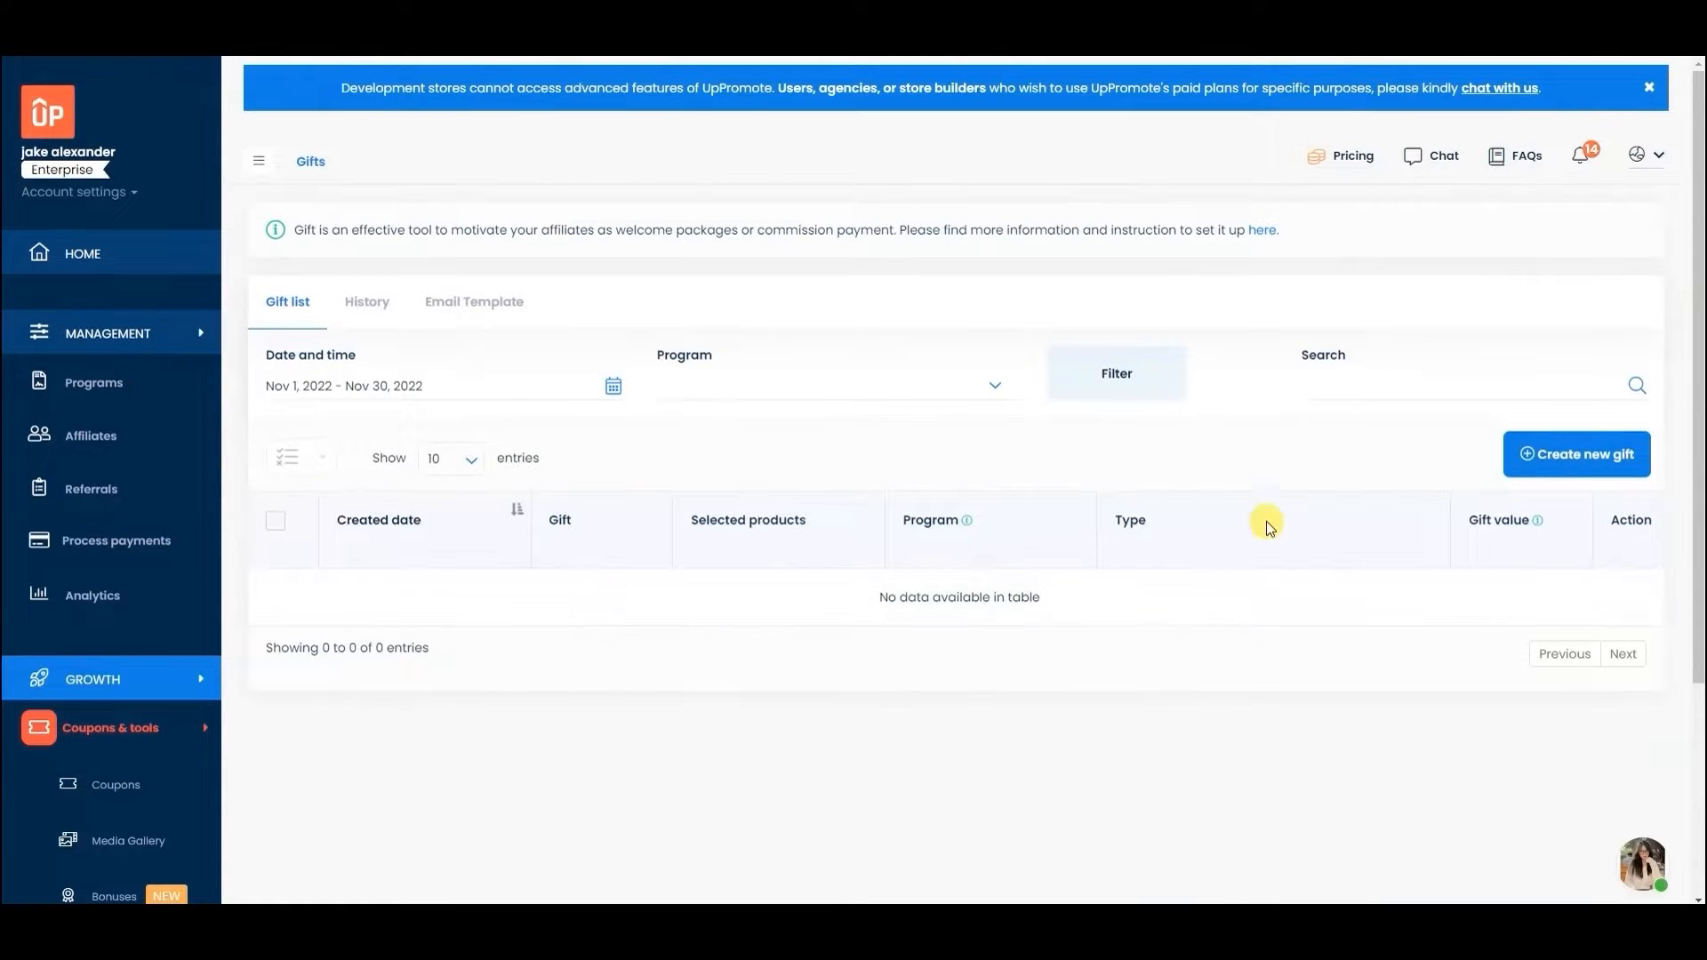
{"action": "left_click", "coordinate": [1572, 464]}
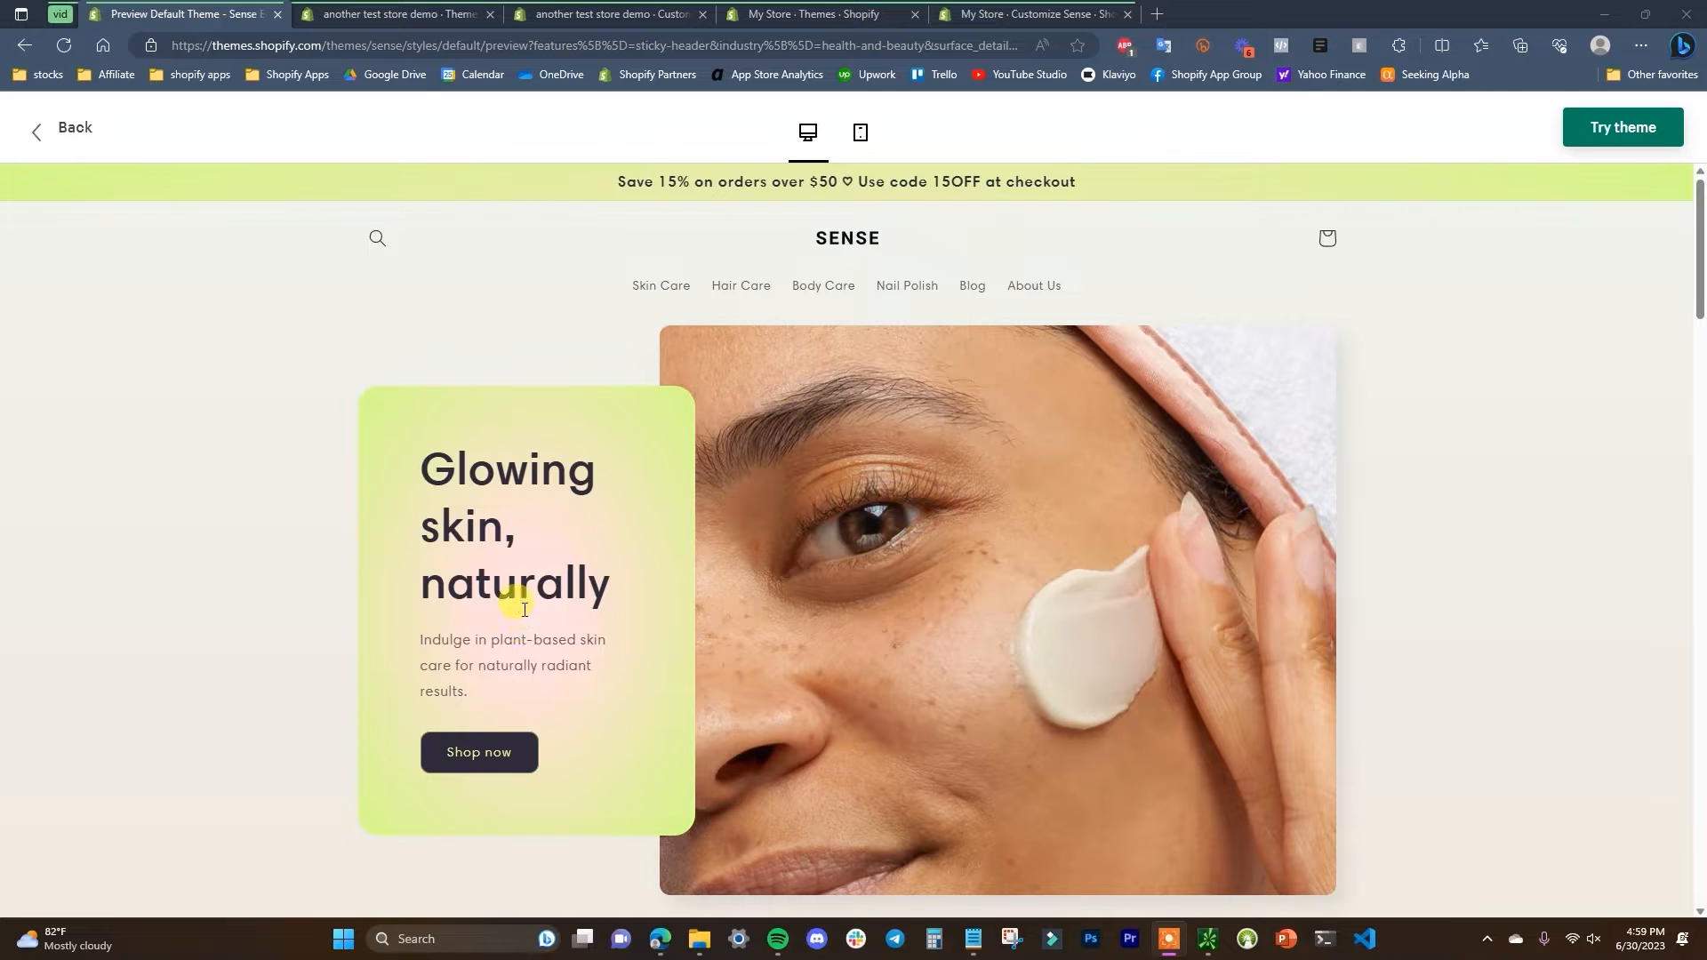
- Examine the Sense demo store's hero banner, featured product row and mission quote
{"action": "scroll", "coordinate": [561, 372], "scroll_direction": "down", "scroll_amount": 1}
{"action": "scroll", "coordinate": [561, 372], "scroll_direction": "down", "scroll_amount": 1}
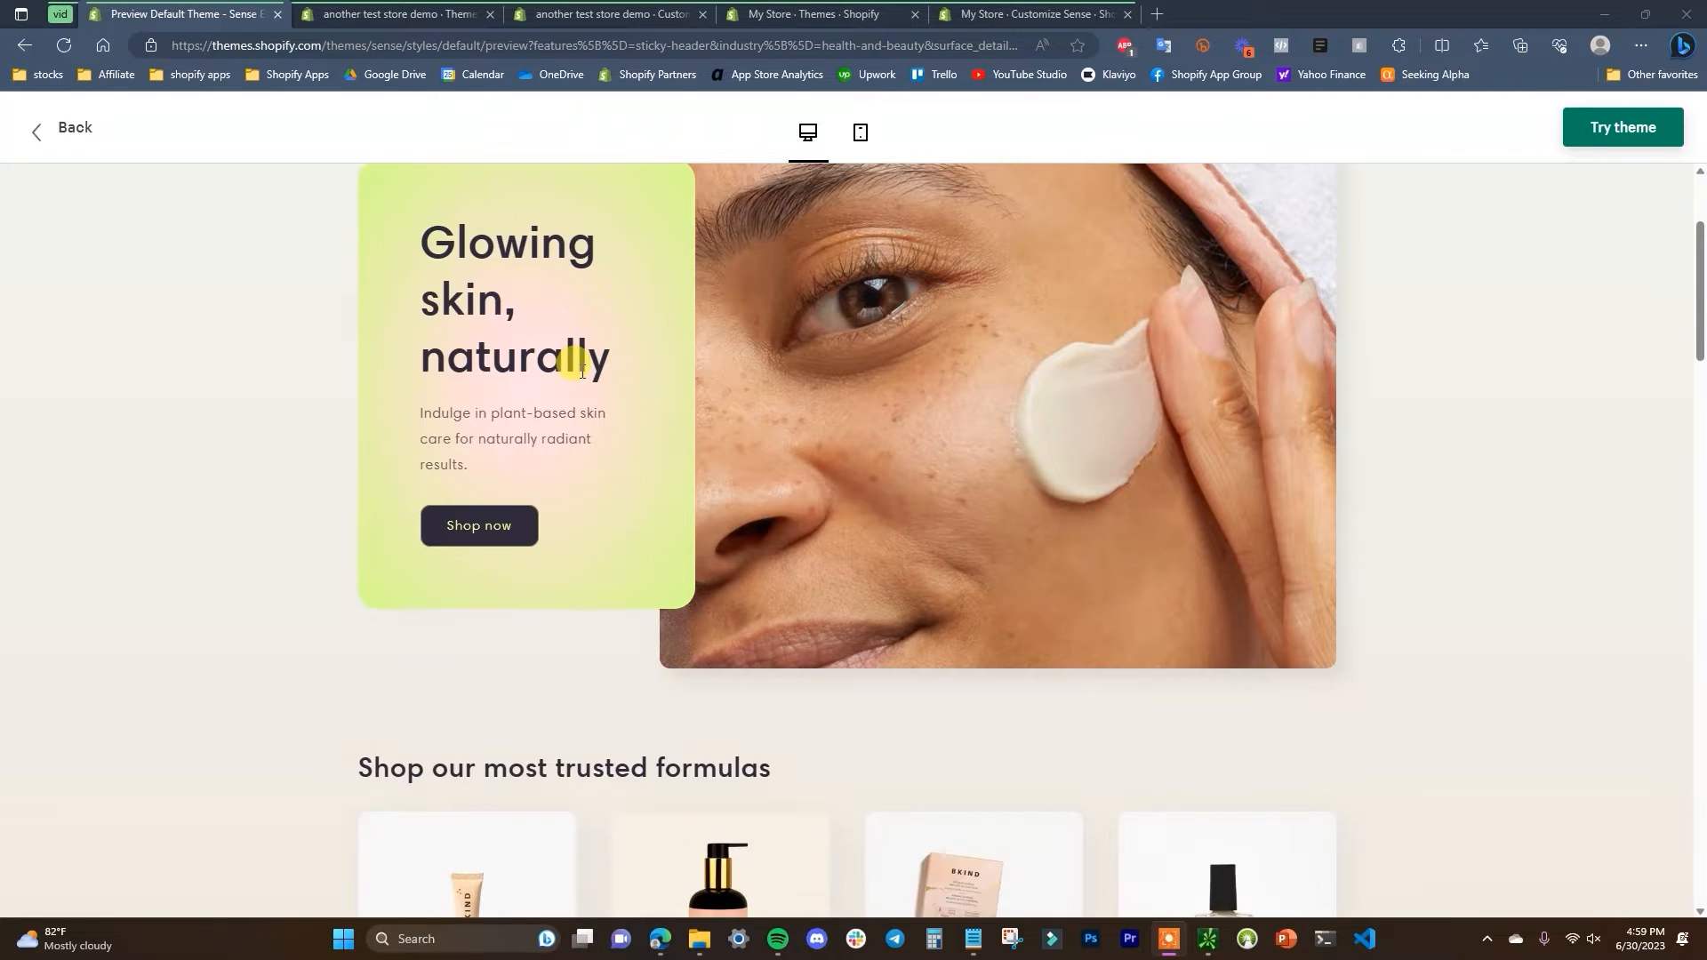
{"action": "scroll", "coordinate": [579, 278], "scroll_direction": "up", "scroll_amount": 1}
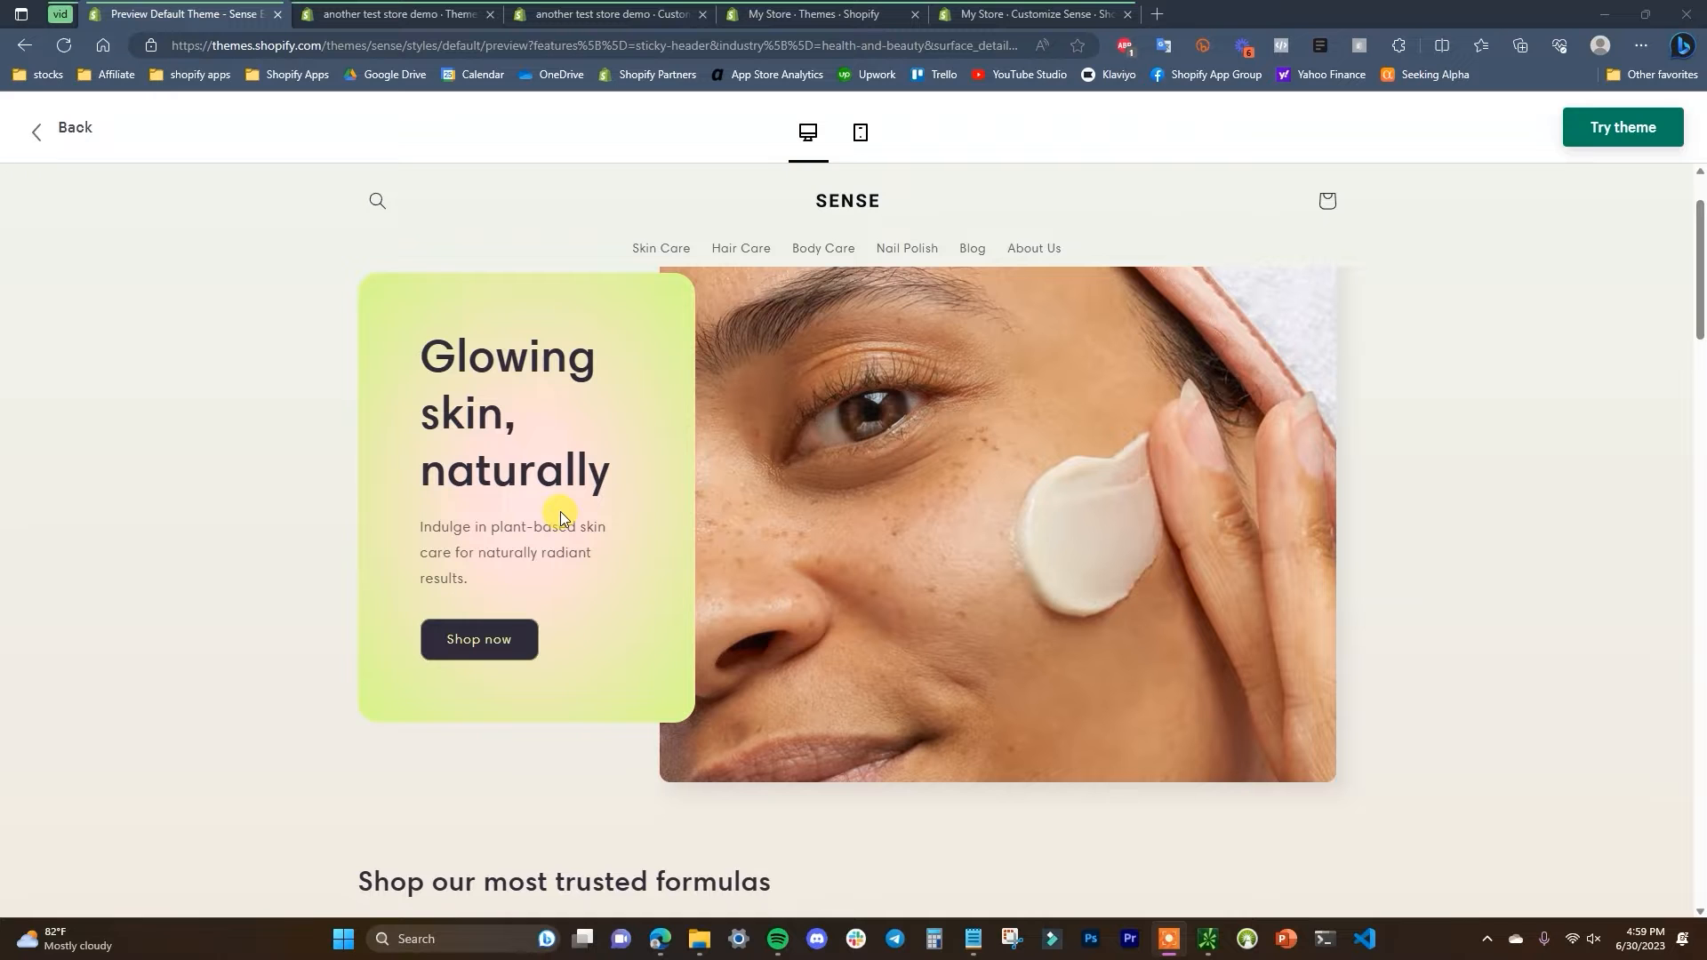
{"action": "scroll", "coordinate": [574, 507], "scroll_direction": "down", "scroll_amount": 5}
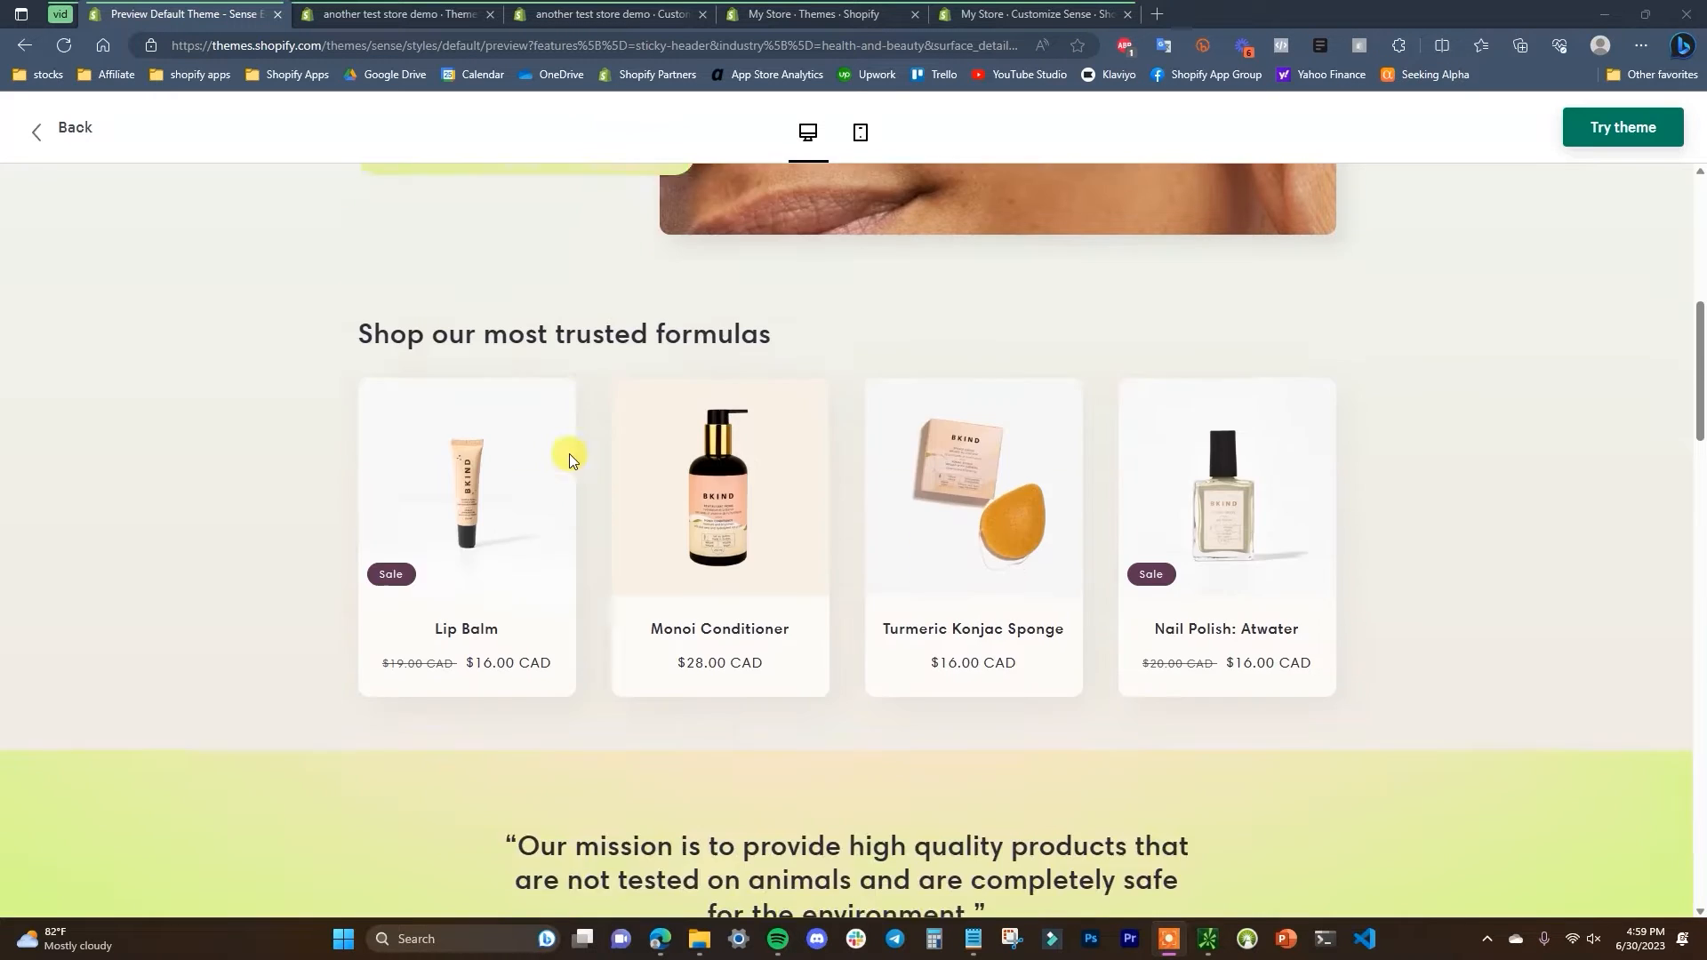
{"action": "scroll", "coordinate": [1479, 477], "scroll_direction": "down", "scroll_amount": 2}
{"action": "scroll", "coordinate": [1527, 498], "scroll_direction": "up", "scroll_amount": 2}
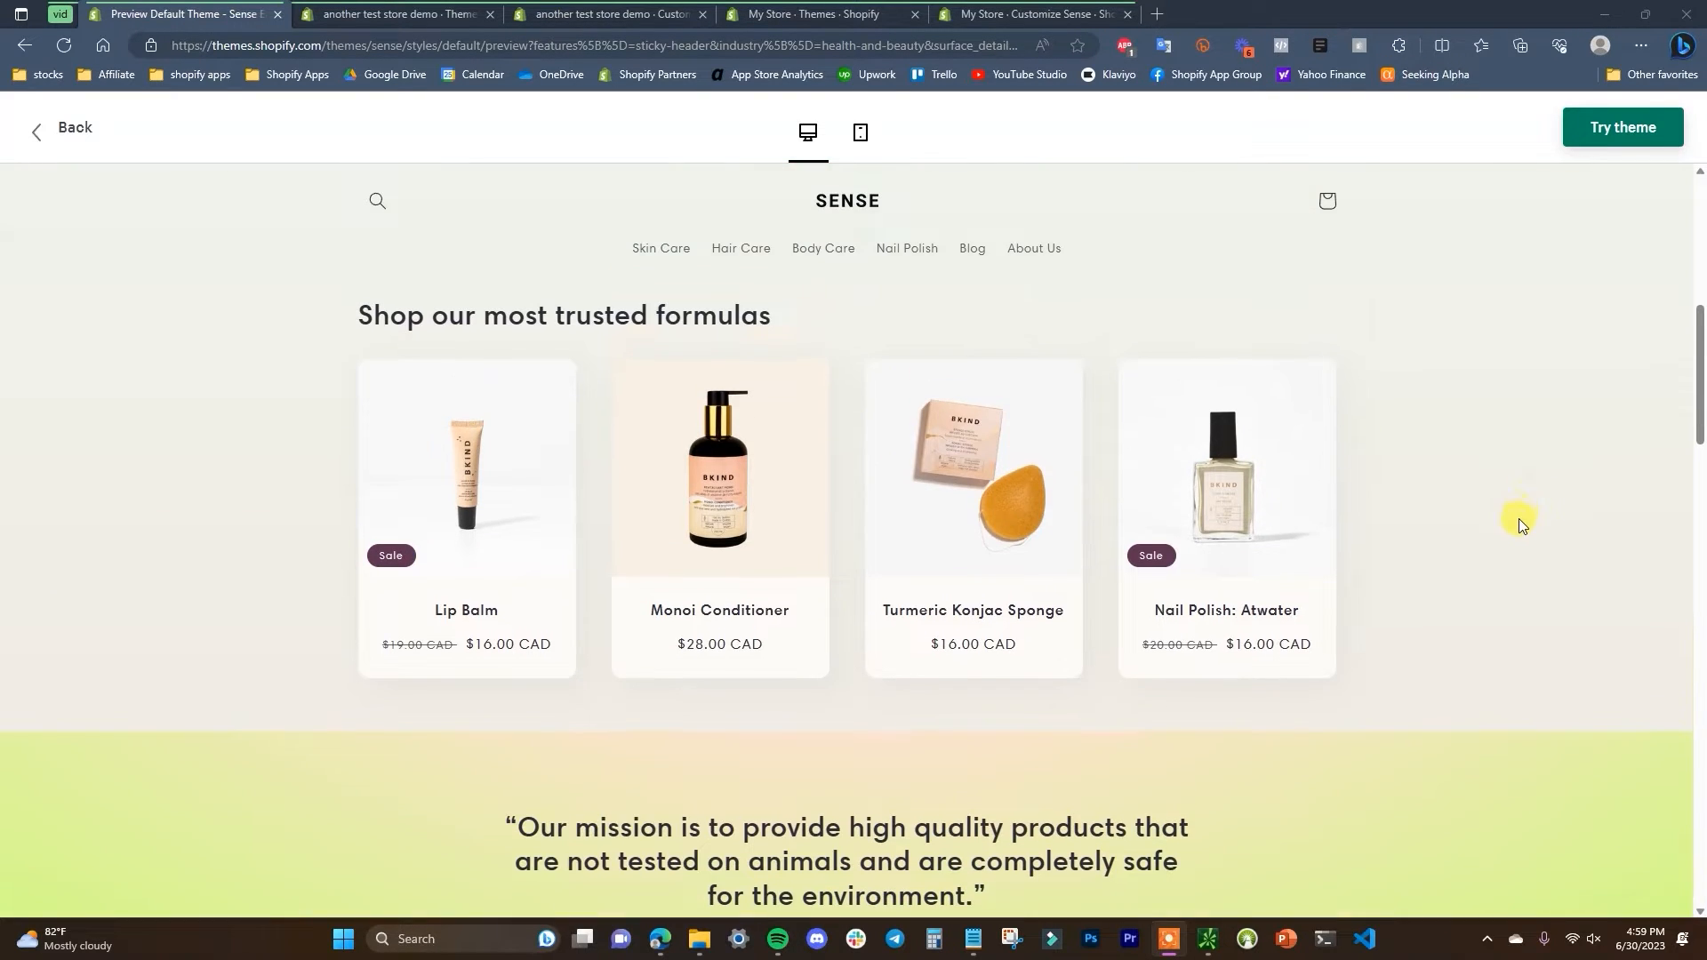
{"action": "scroll", "coordinate": [1518, 520], "scroll_direction": "down", "scroll_amount": 1}
{"action": "scroll", "coordinate": [1517, 520], "scroll_direction": "down", "scroll_amount": 4}
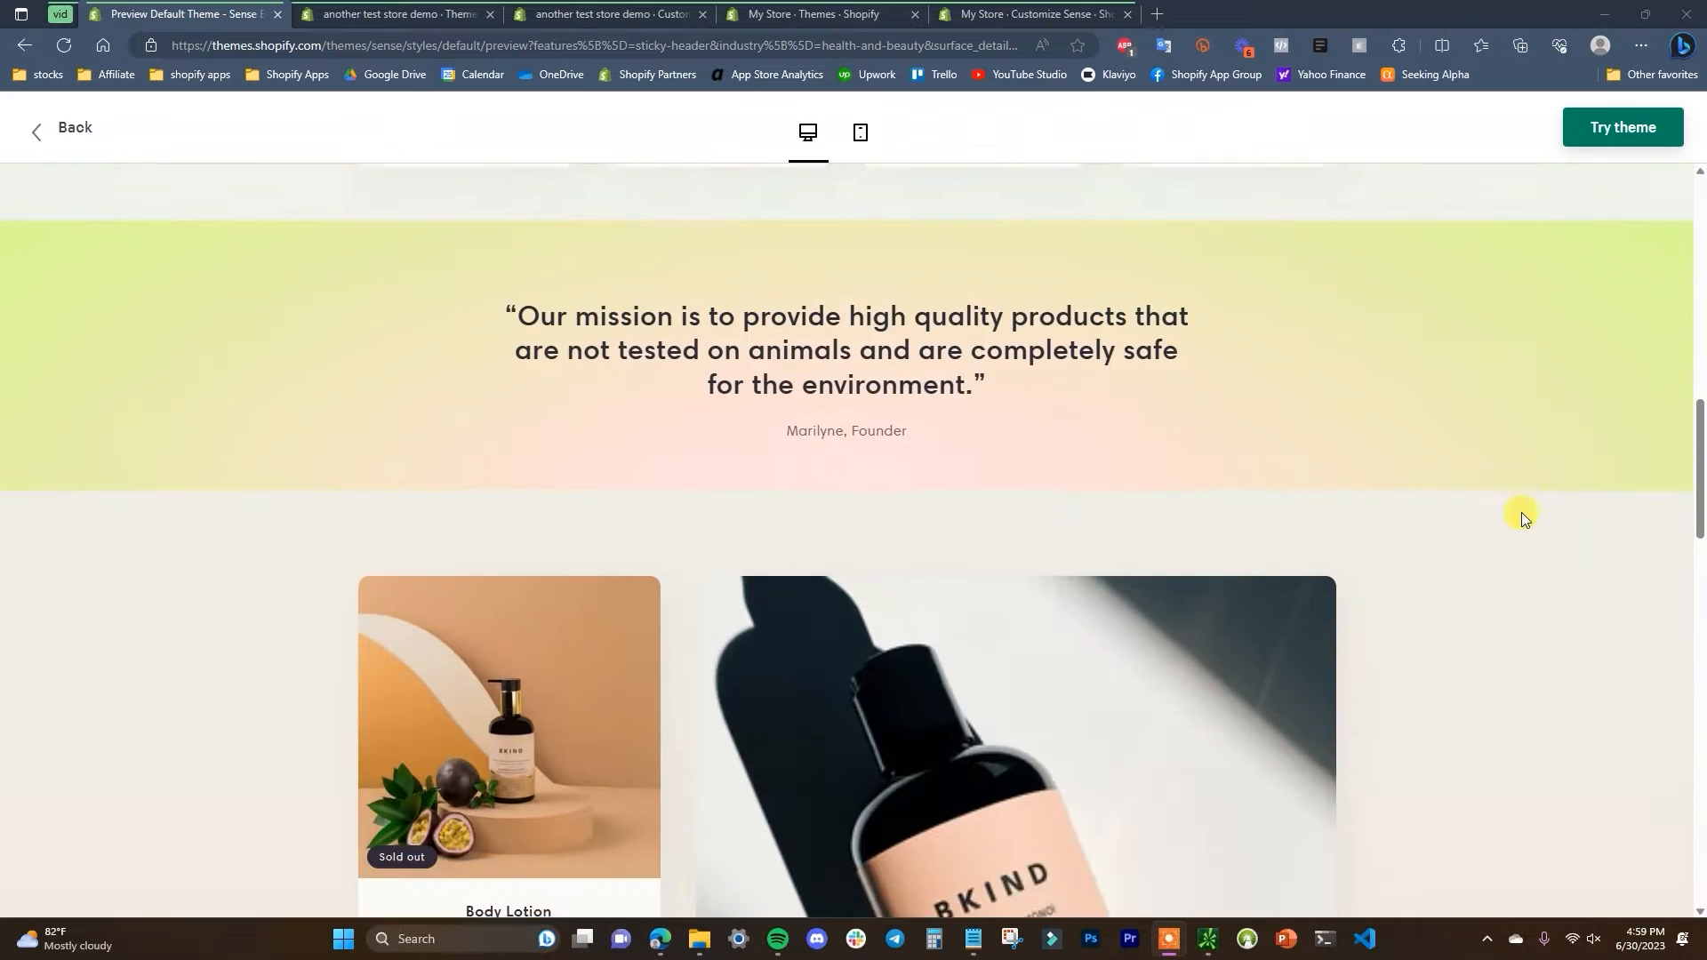
{"action": "scroll", "coordinate": [1523, 512], "scroll_direction": "up", "scroll_amount": 2}
{"action": "scroll", "coordinate": [1522, 509], "scroll_direction": "up", "scroll_amount": 5}
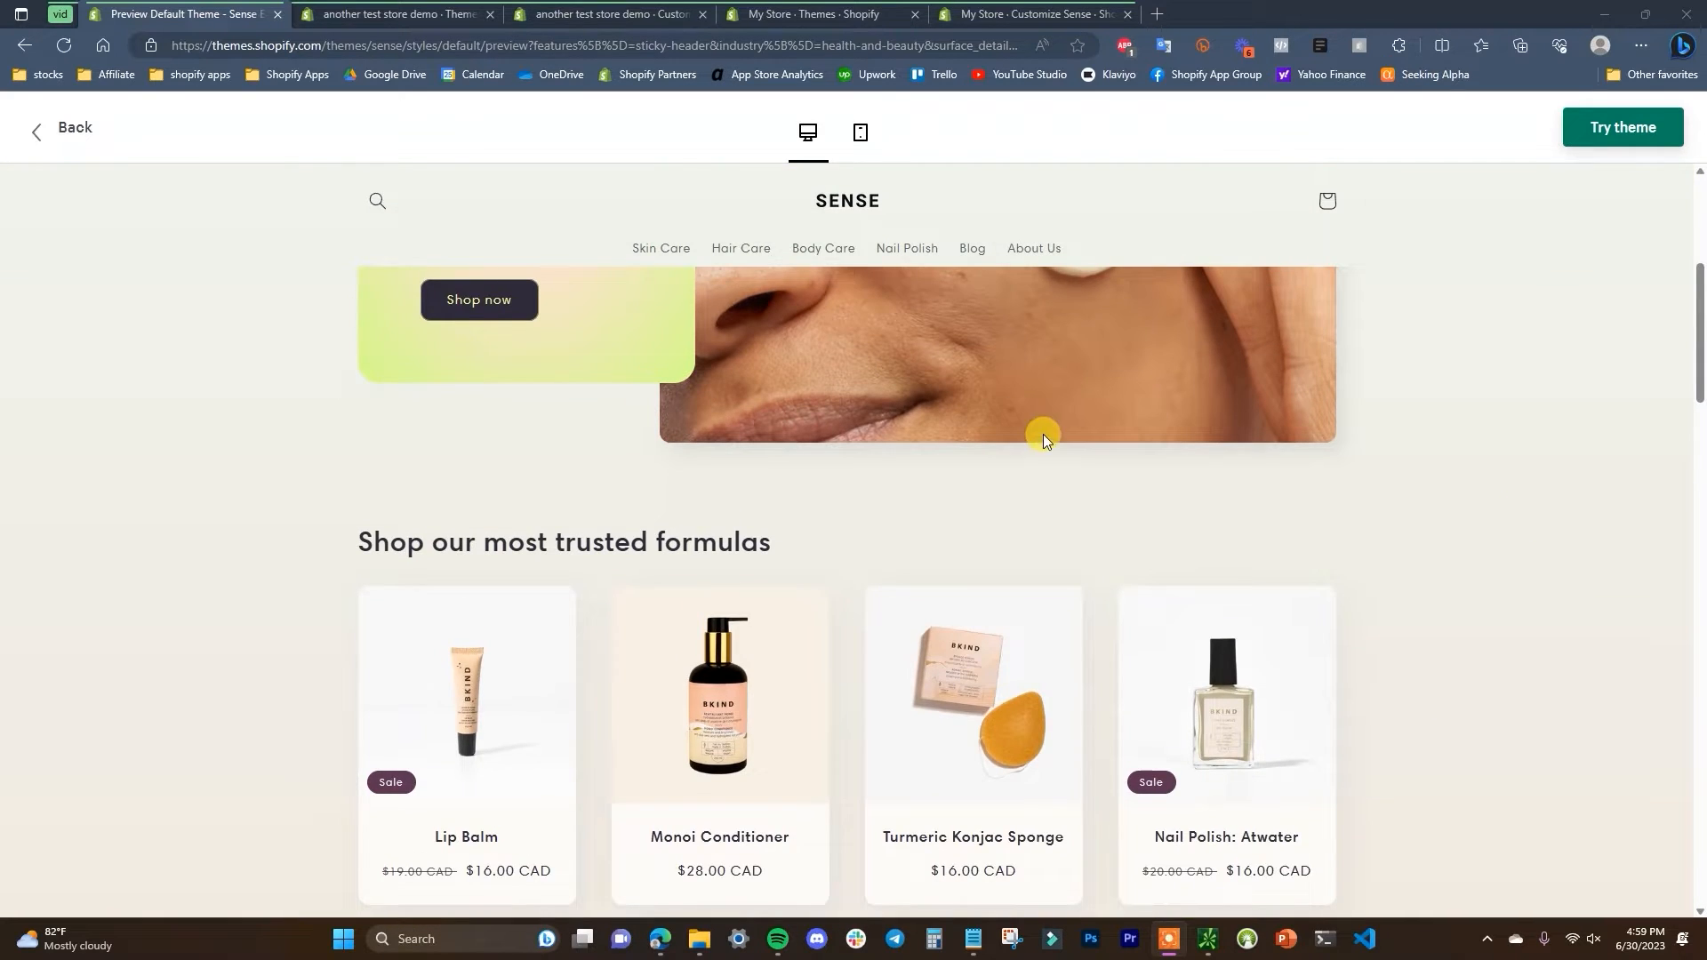
{"action": "scroll", "coordinate": [1279, 446], "scroll_direction": "down", "scroll_amount": 3}
{"action": "scroll", "coordinate": [1291, 419], "scroll_direction": "up", "scroll_amount": 6}
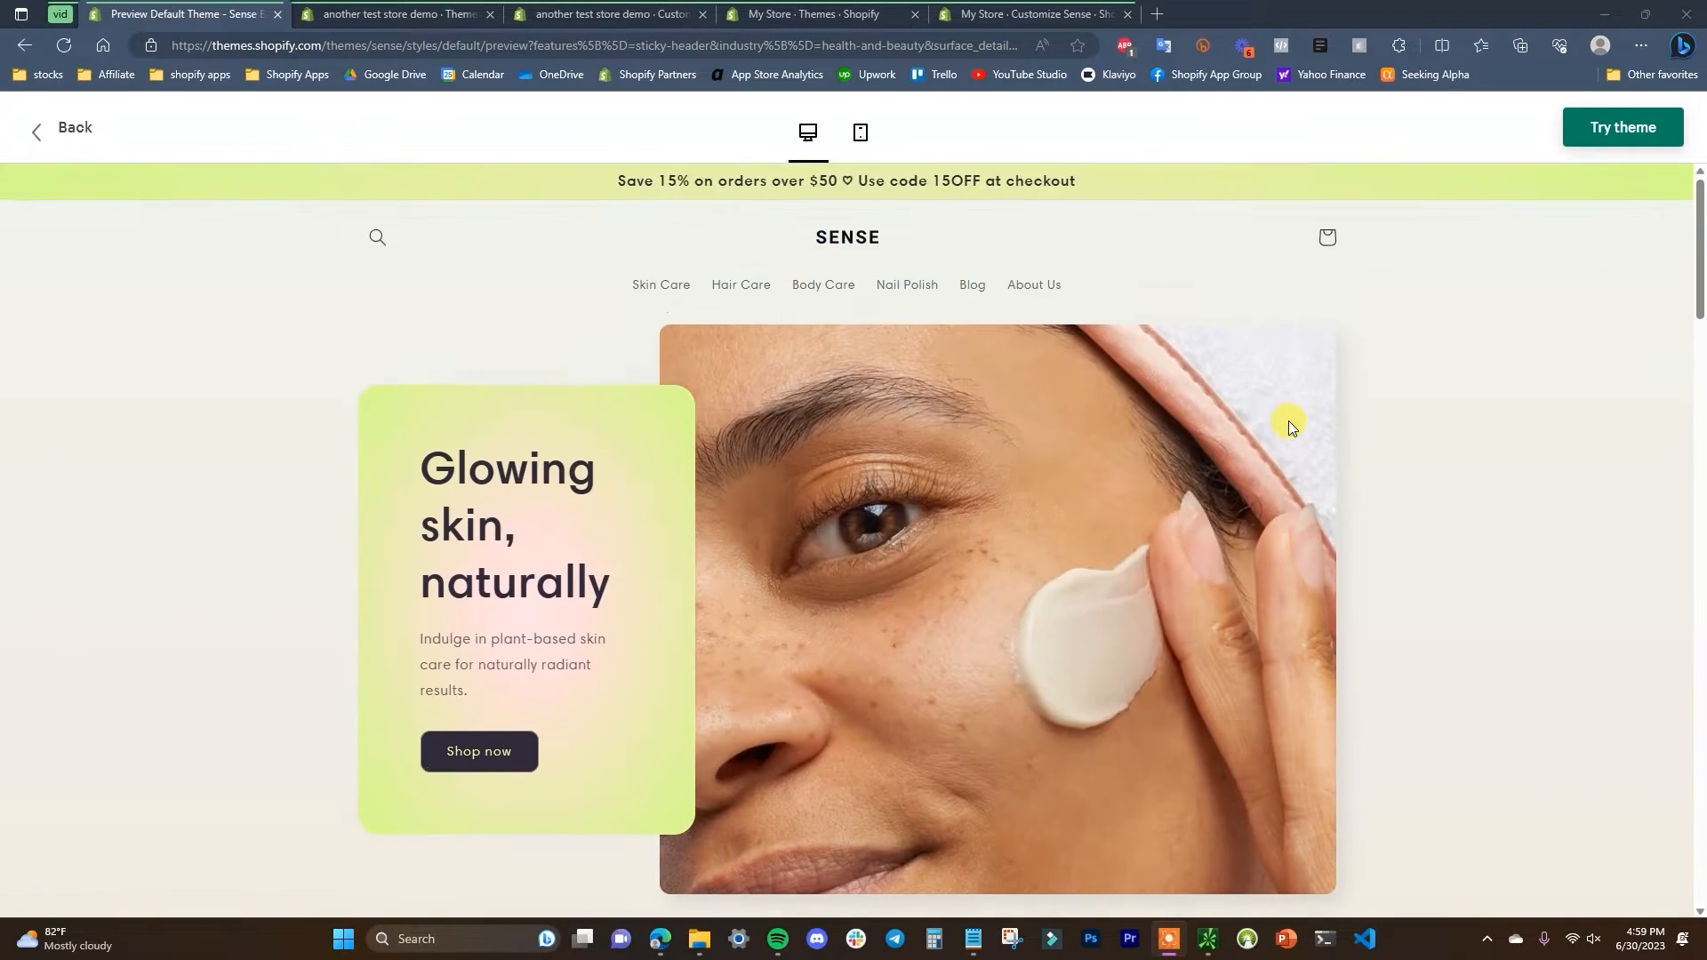
- Examine the remaining Sense demo homepage sections through the product collage, icon columns, collections, newsletter signup and footer
{"action": "scroll", "coordinate": [947, 519], "scroll_direction": "down", "scroll_amount": 5}
{"action": "scroll", "coordinate": [1277, 589], "scroll_direction": "down", "scroll_amount": 2}
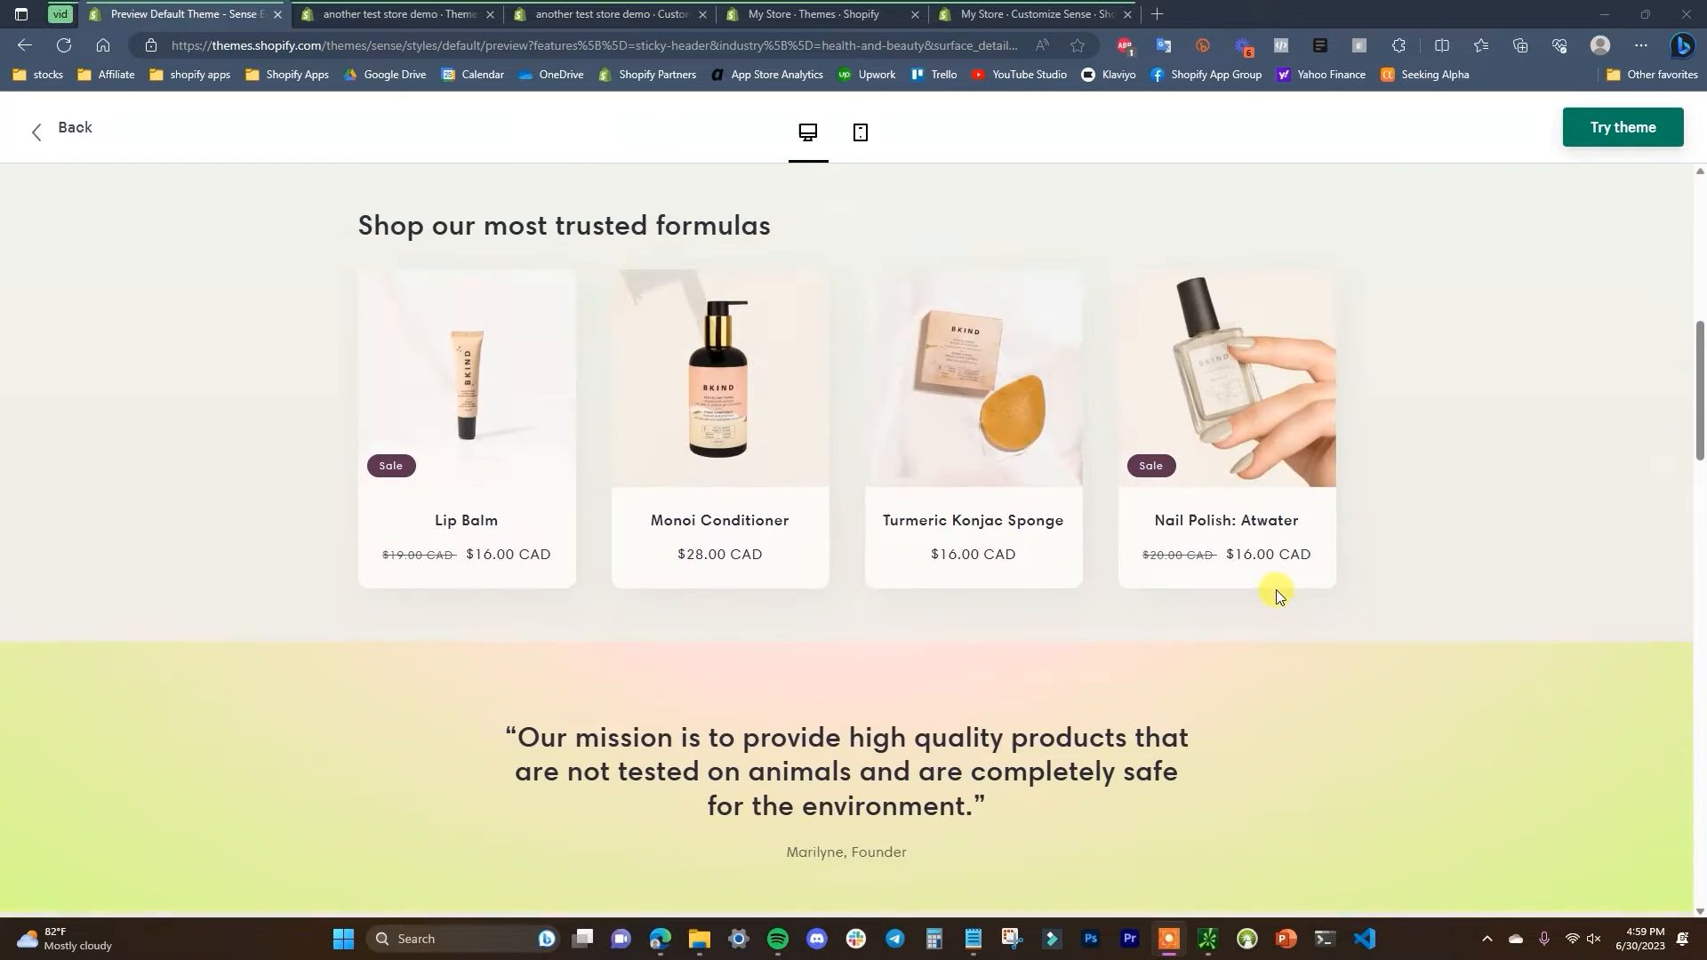
{"action": "scroll", "coordinate": [975, 530], "scroll_direction": "down", "scroll_amount": 5}
{"action": "scroll", "coordinate": [1549, 480], "scroll_direction": "down", "scroll_amount": 2}
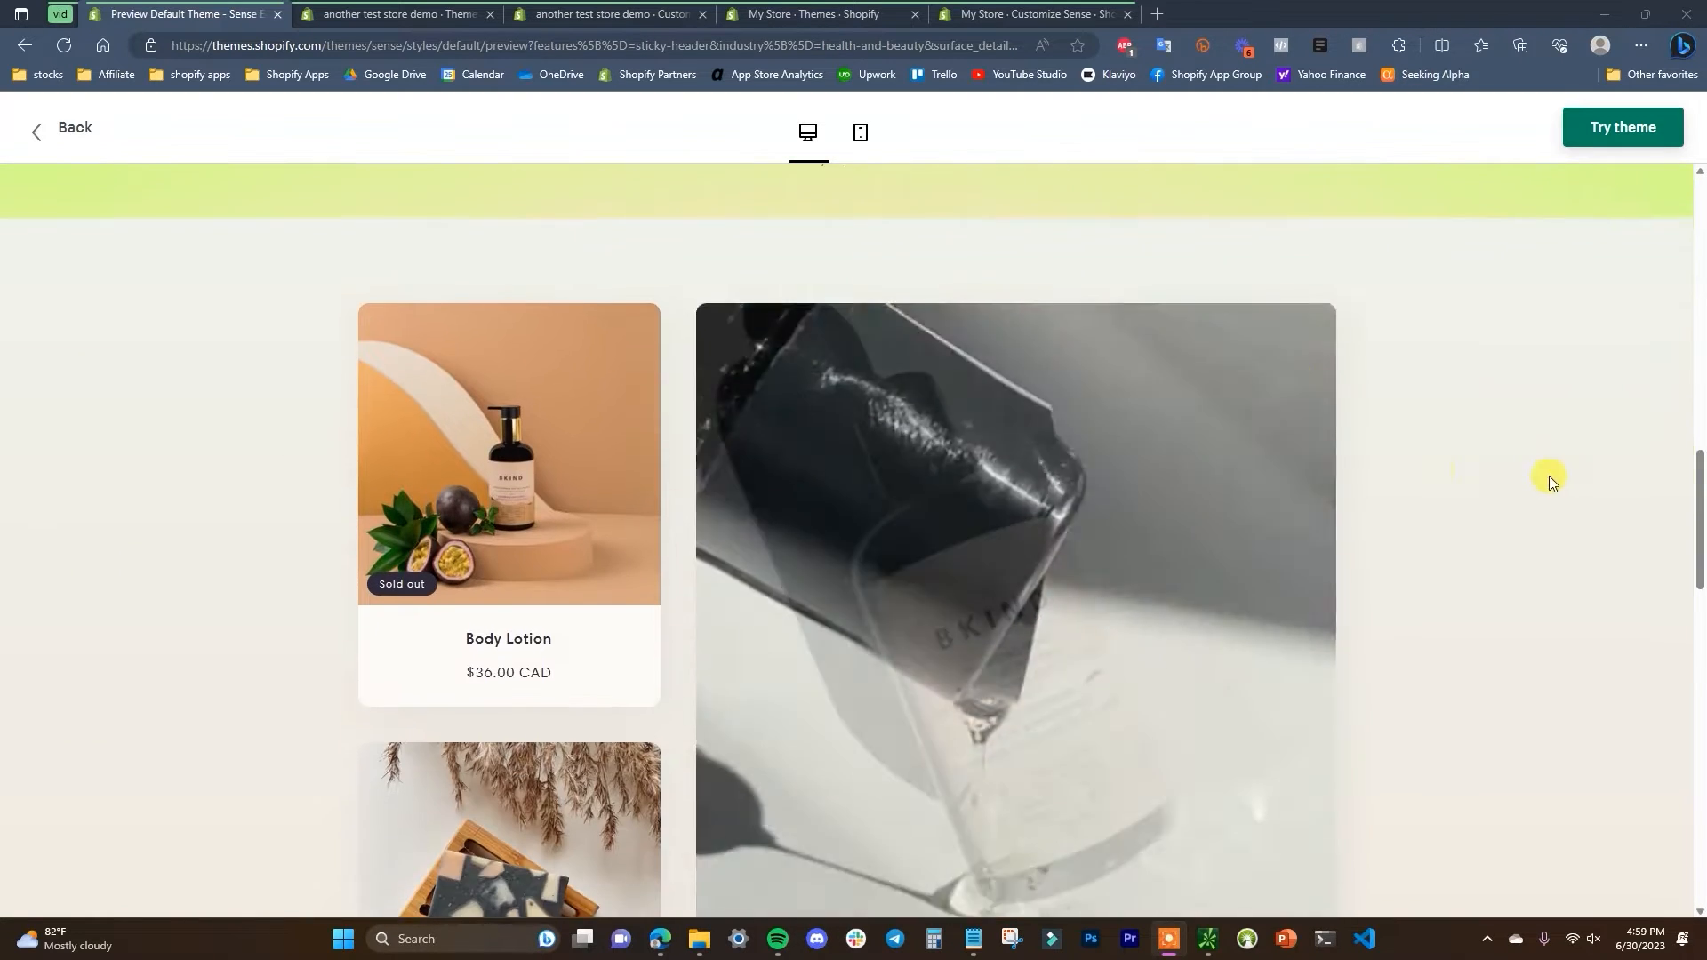
{"action": "scroll", "coordinate": [1549, 481], "scroll_direction": "down", "scroll_amount": 3}
{"action": "scroll", "coordinate": [765, 530], "scroll_direction": "down", "scroll_amount": 5}
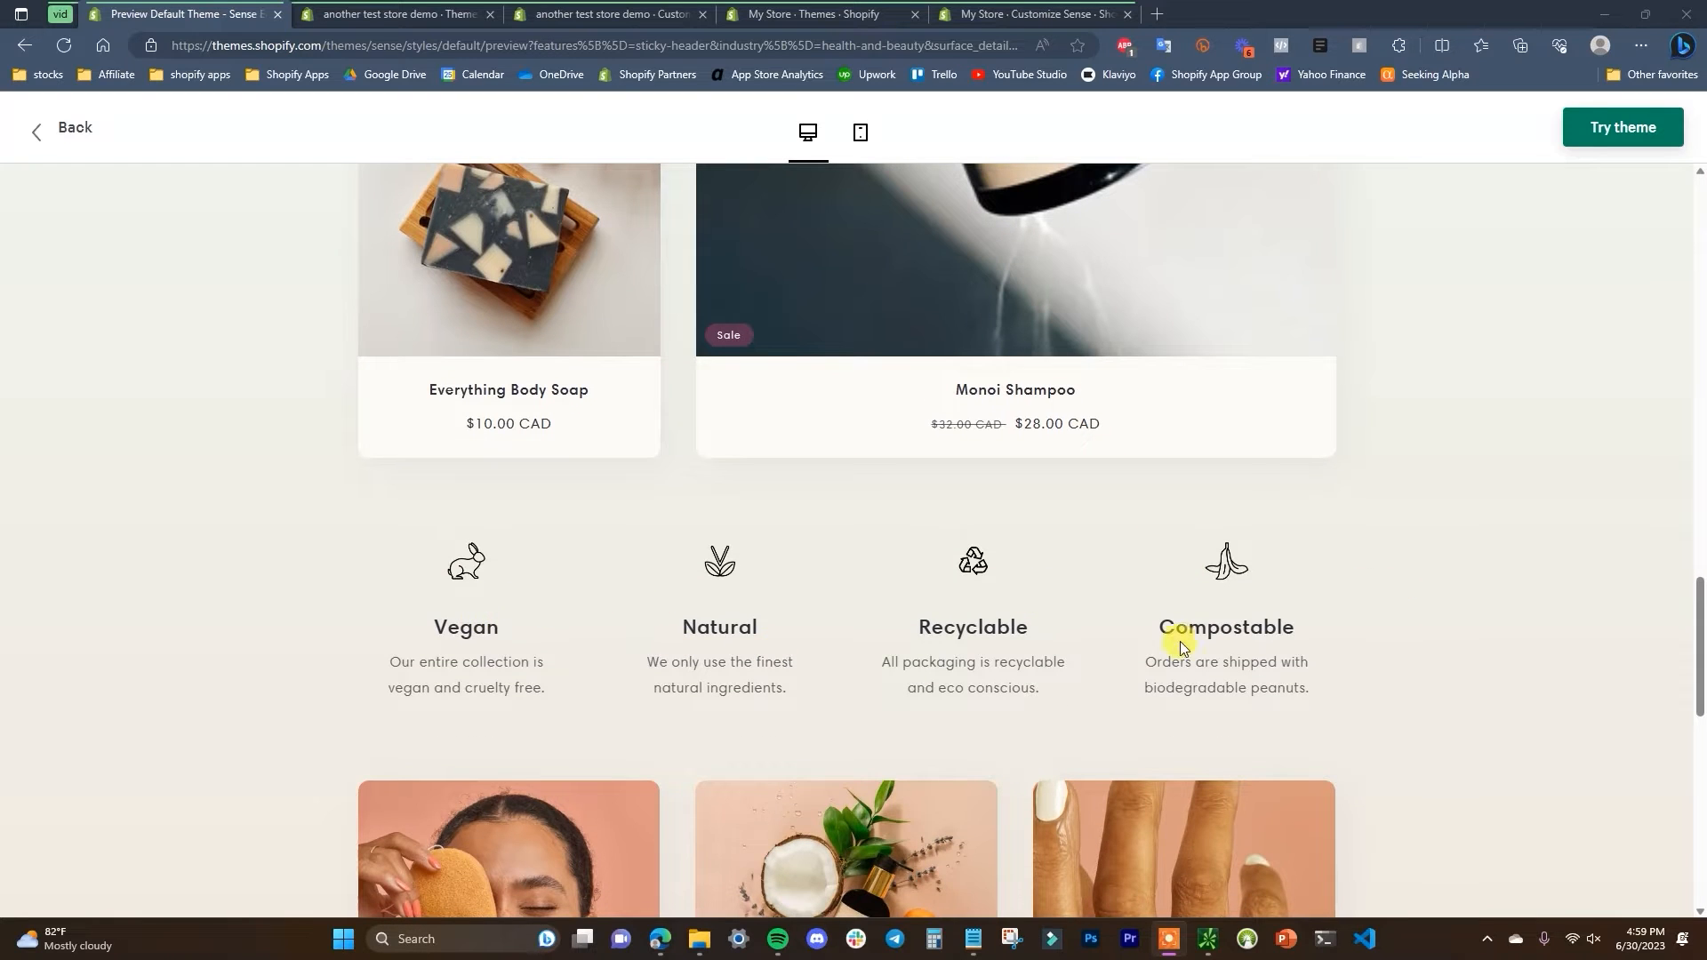
{"action": "scroll", "coordinate": [1316, 637], "scroll_direction": "down", "scroll_amount": 6}
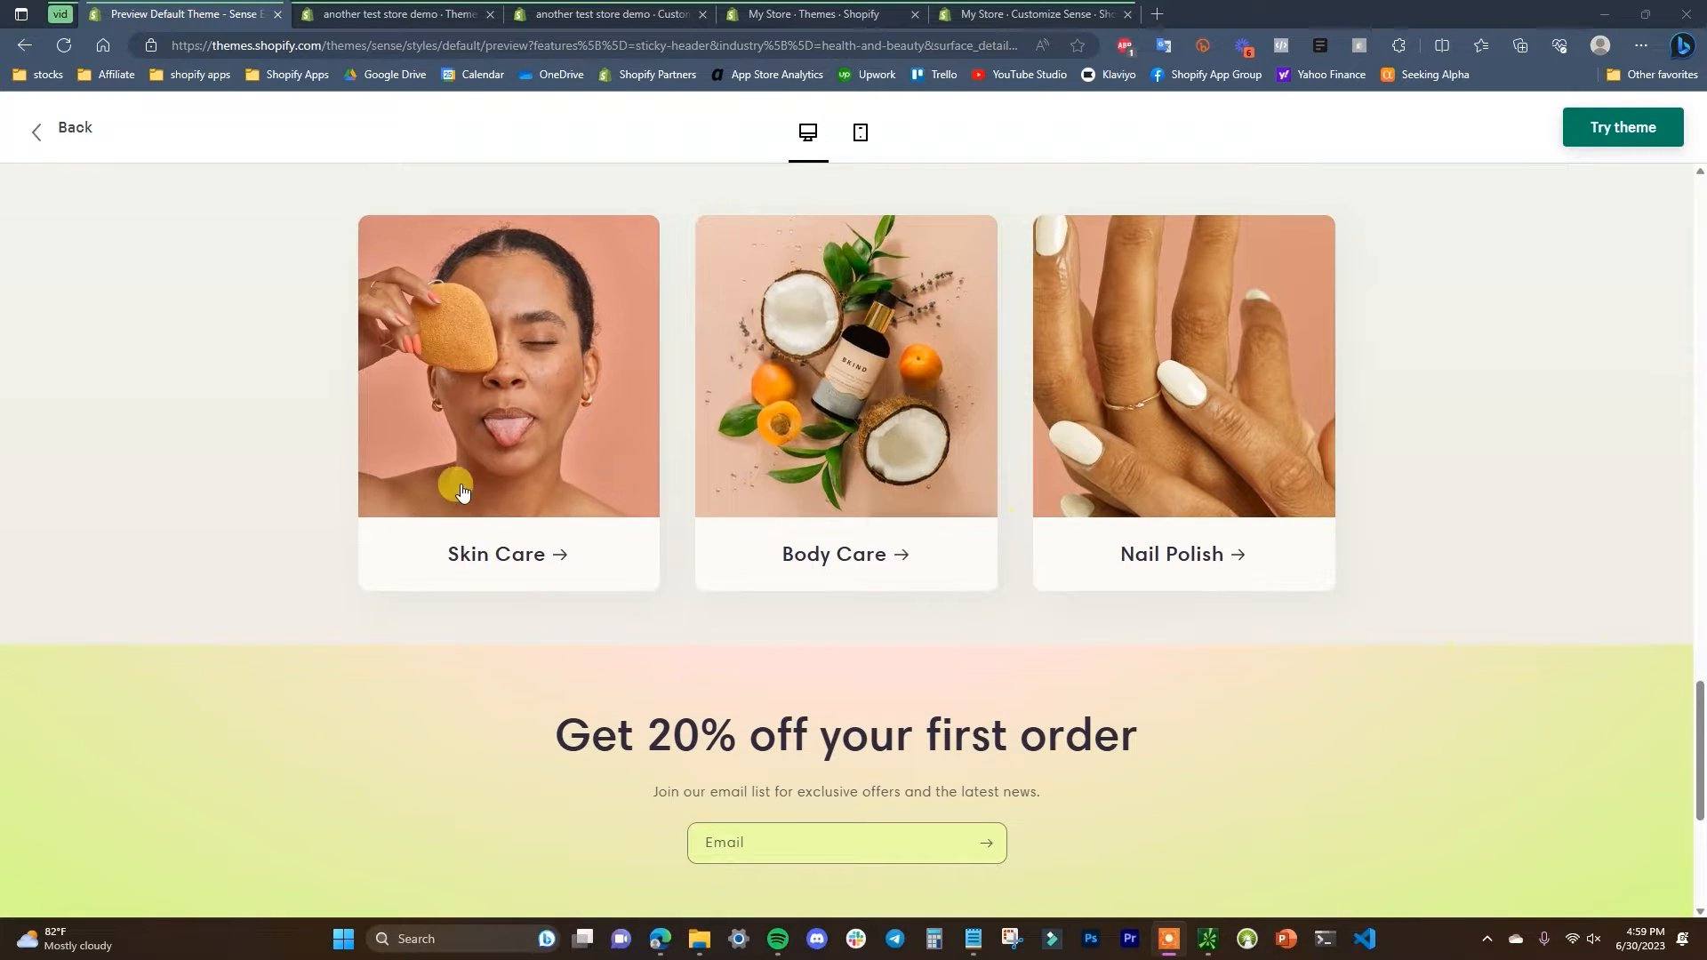
{"action": "scroll", "coordinate": [1323, 522], "scroll_direction": "down", "scroll_amount": 5}
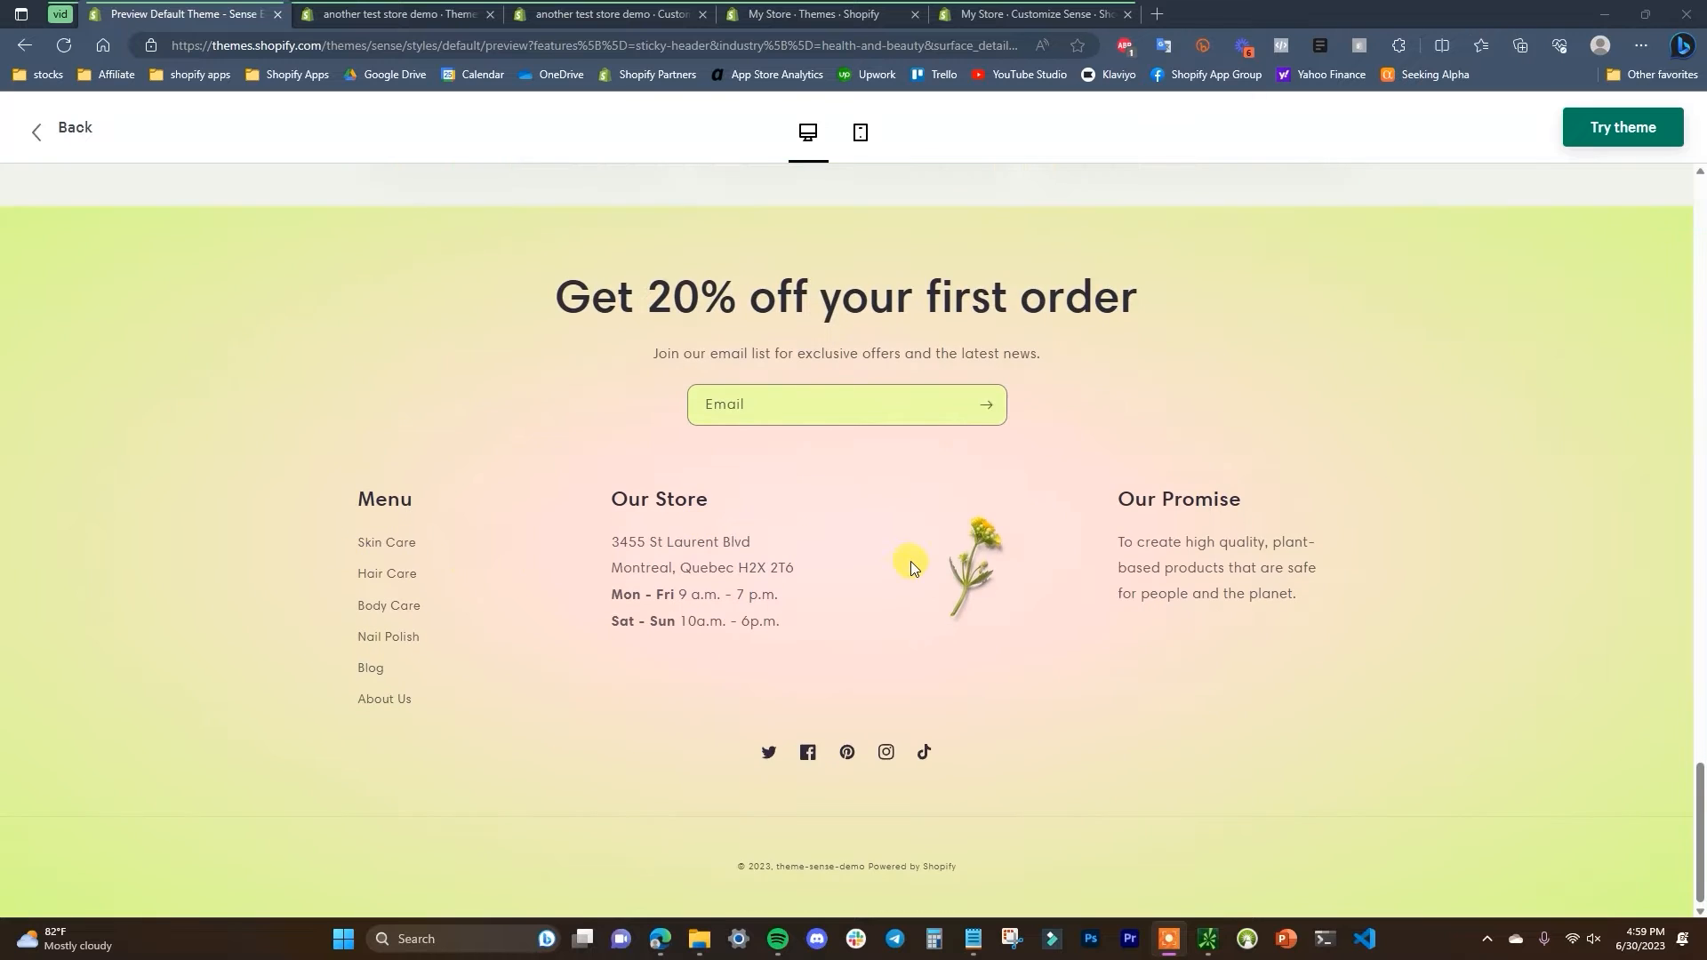
{"action": "scroll", "coordinate": [1033, 615], "scroll_direction": "up", "scroll_amount": 2}
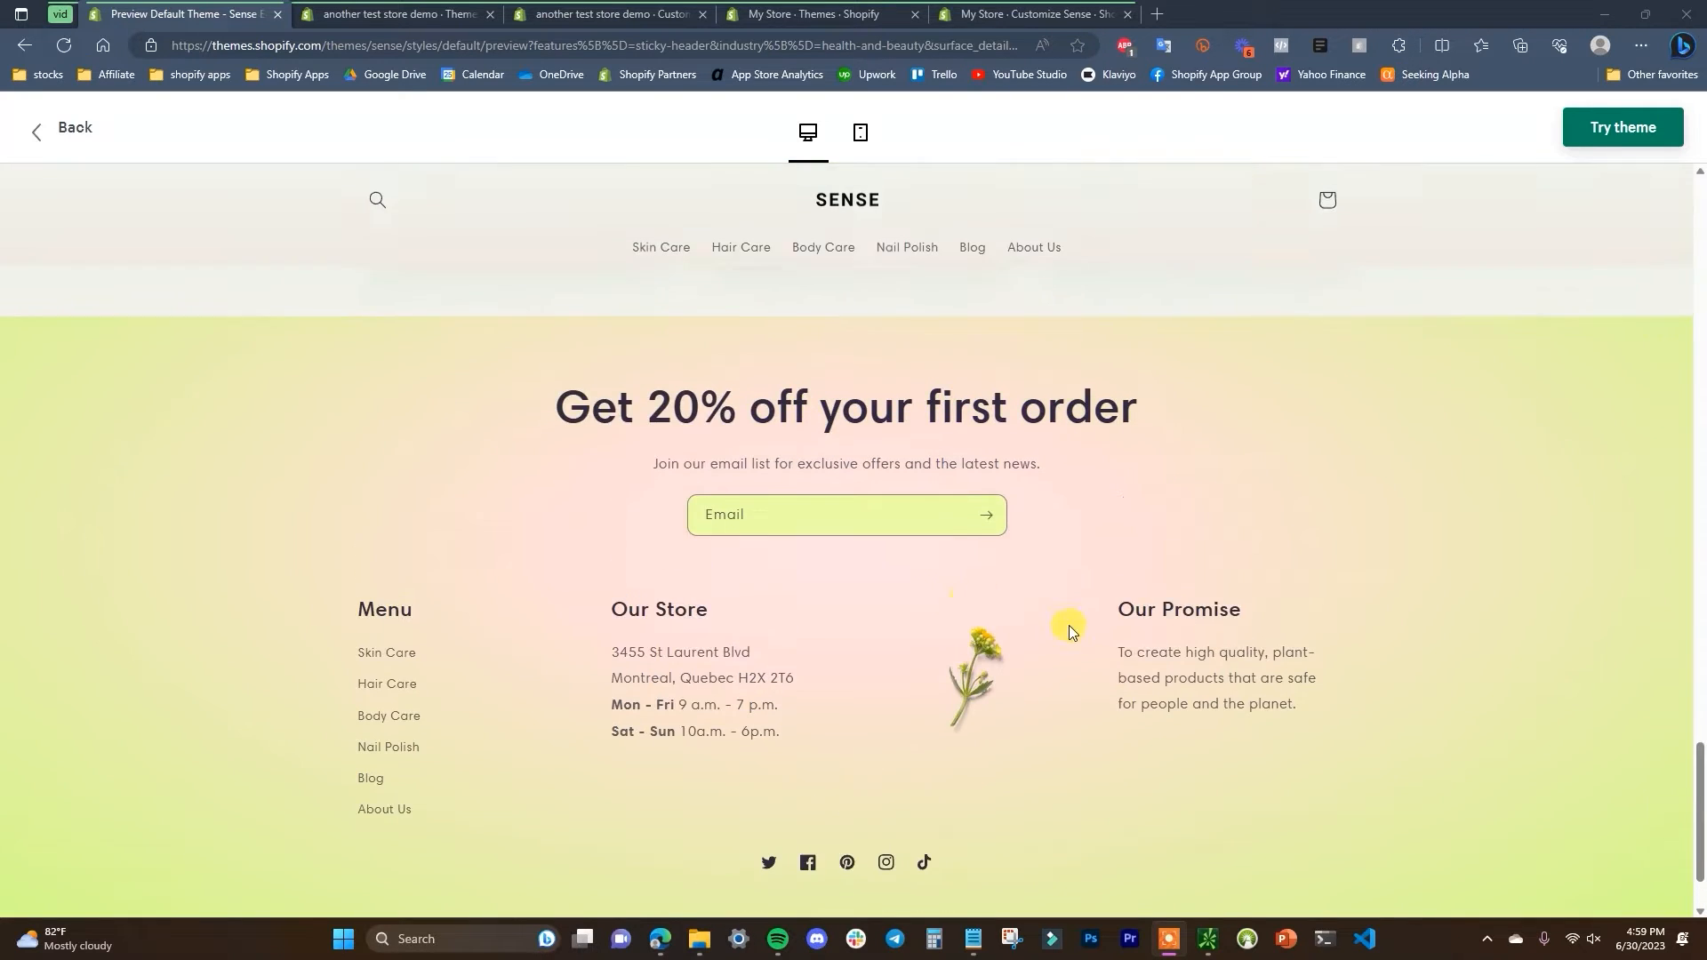
{"action": "scroll", "coordinate": [1305, 681], "scroll_direction": "down", "scroll_amount": 2}
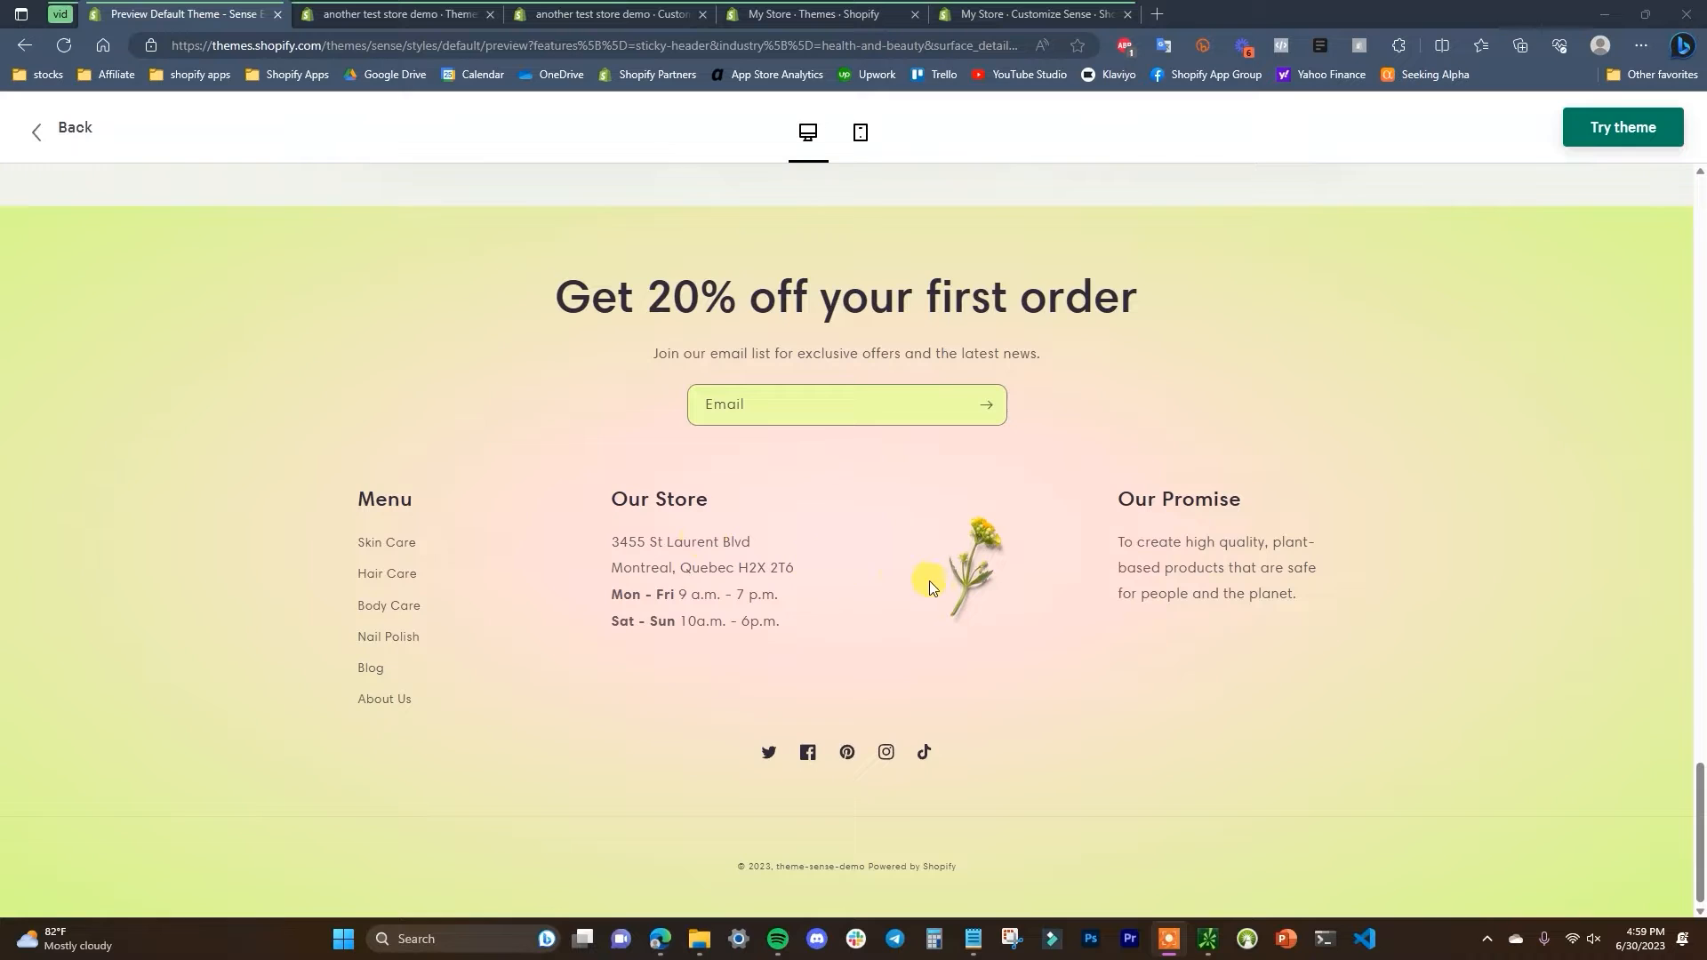
{"action": "scroll", "coordinate": [927, 579], "scroll_direction": "up", "scroll_amount": 1}
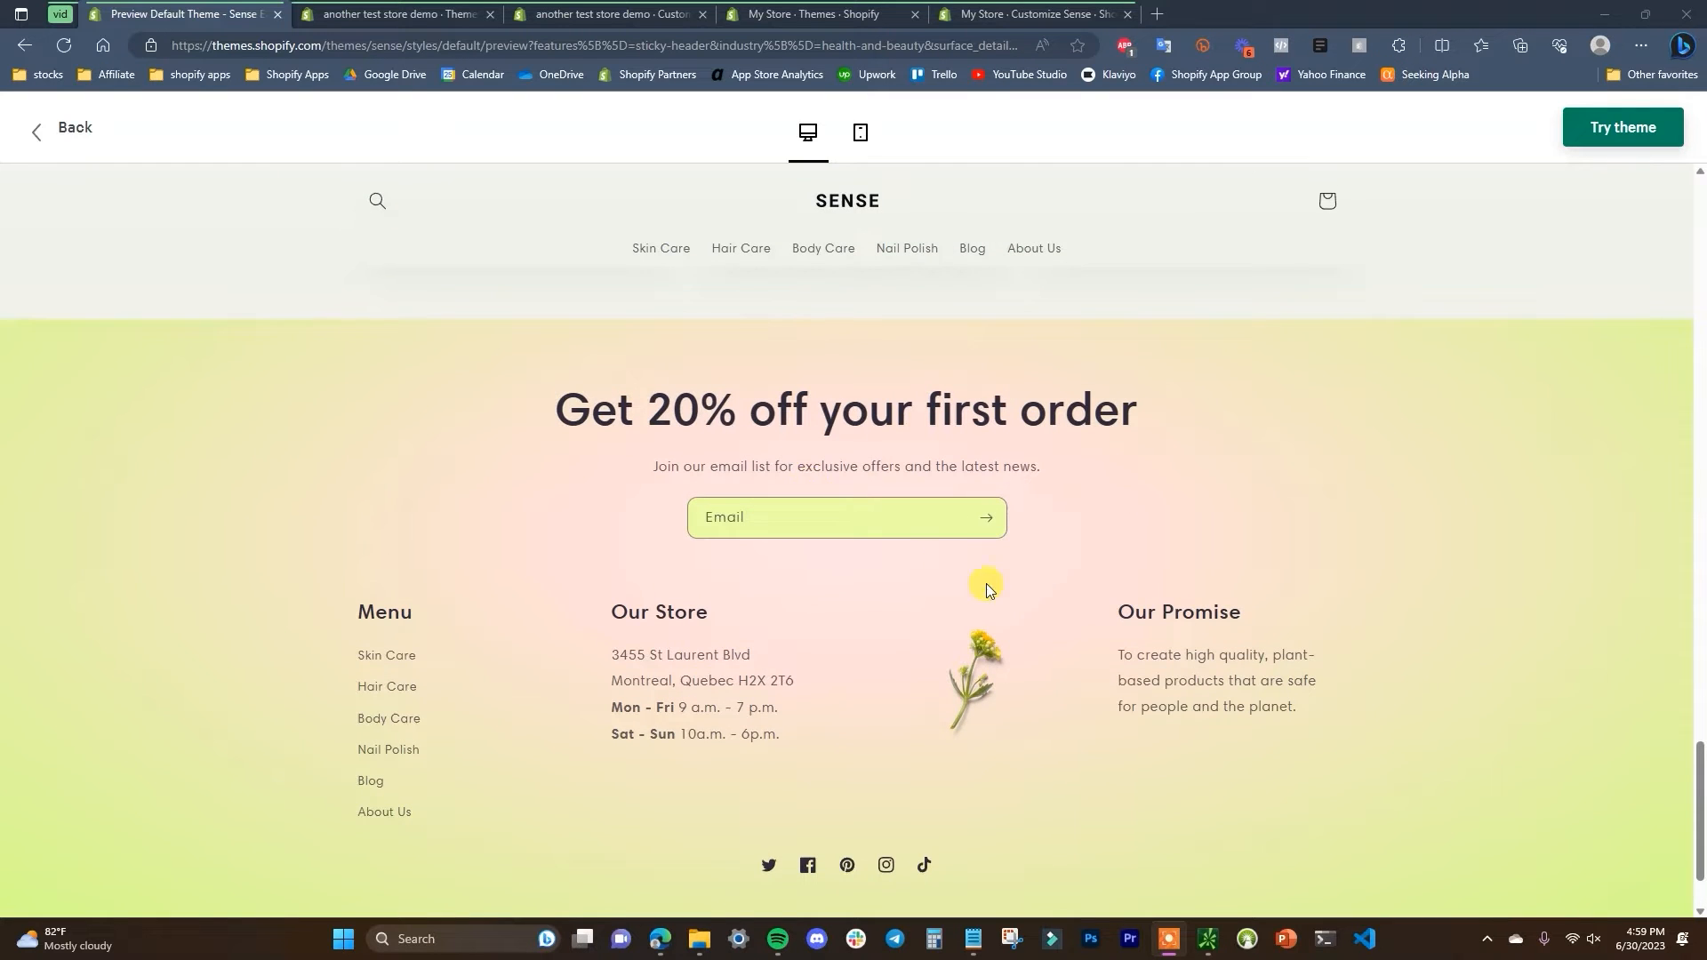
{"action": "scroll", "coordinate": [801, 587], "scroll_direction": "up", "scroll_amount": 2}
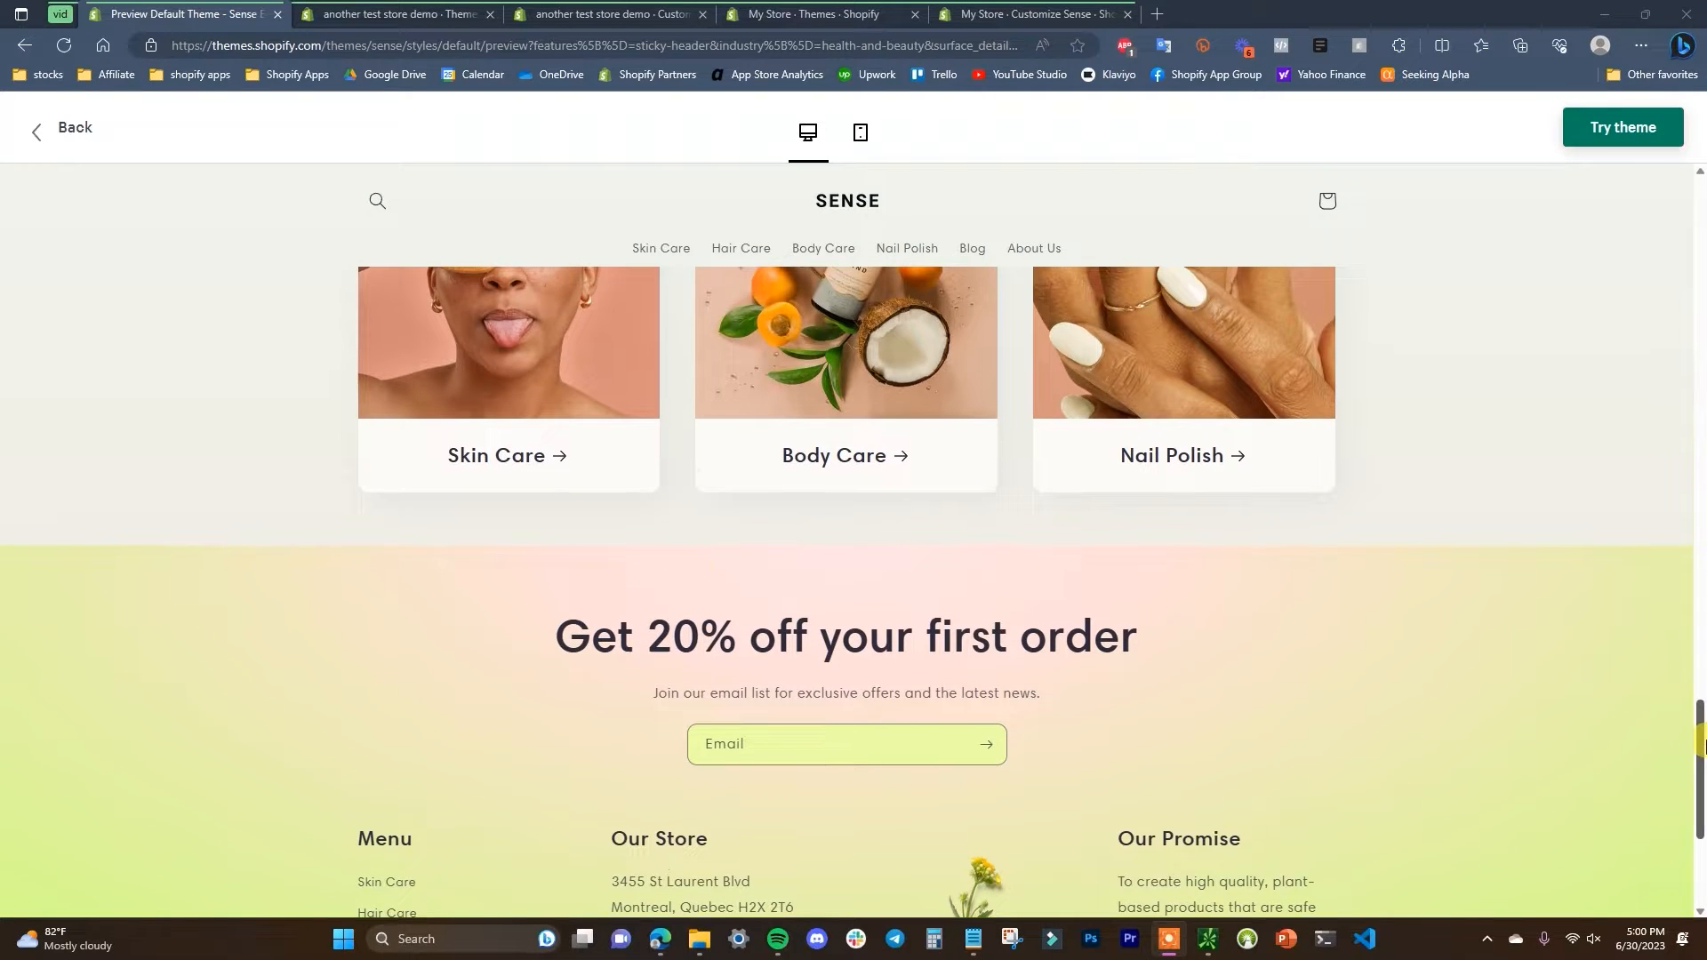
{"action": "left_click_drag", "start_coordinate": [1703, 763], "coordinate": [1700, 241]}
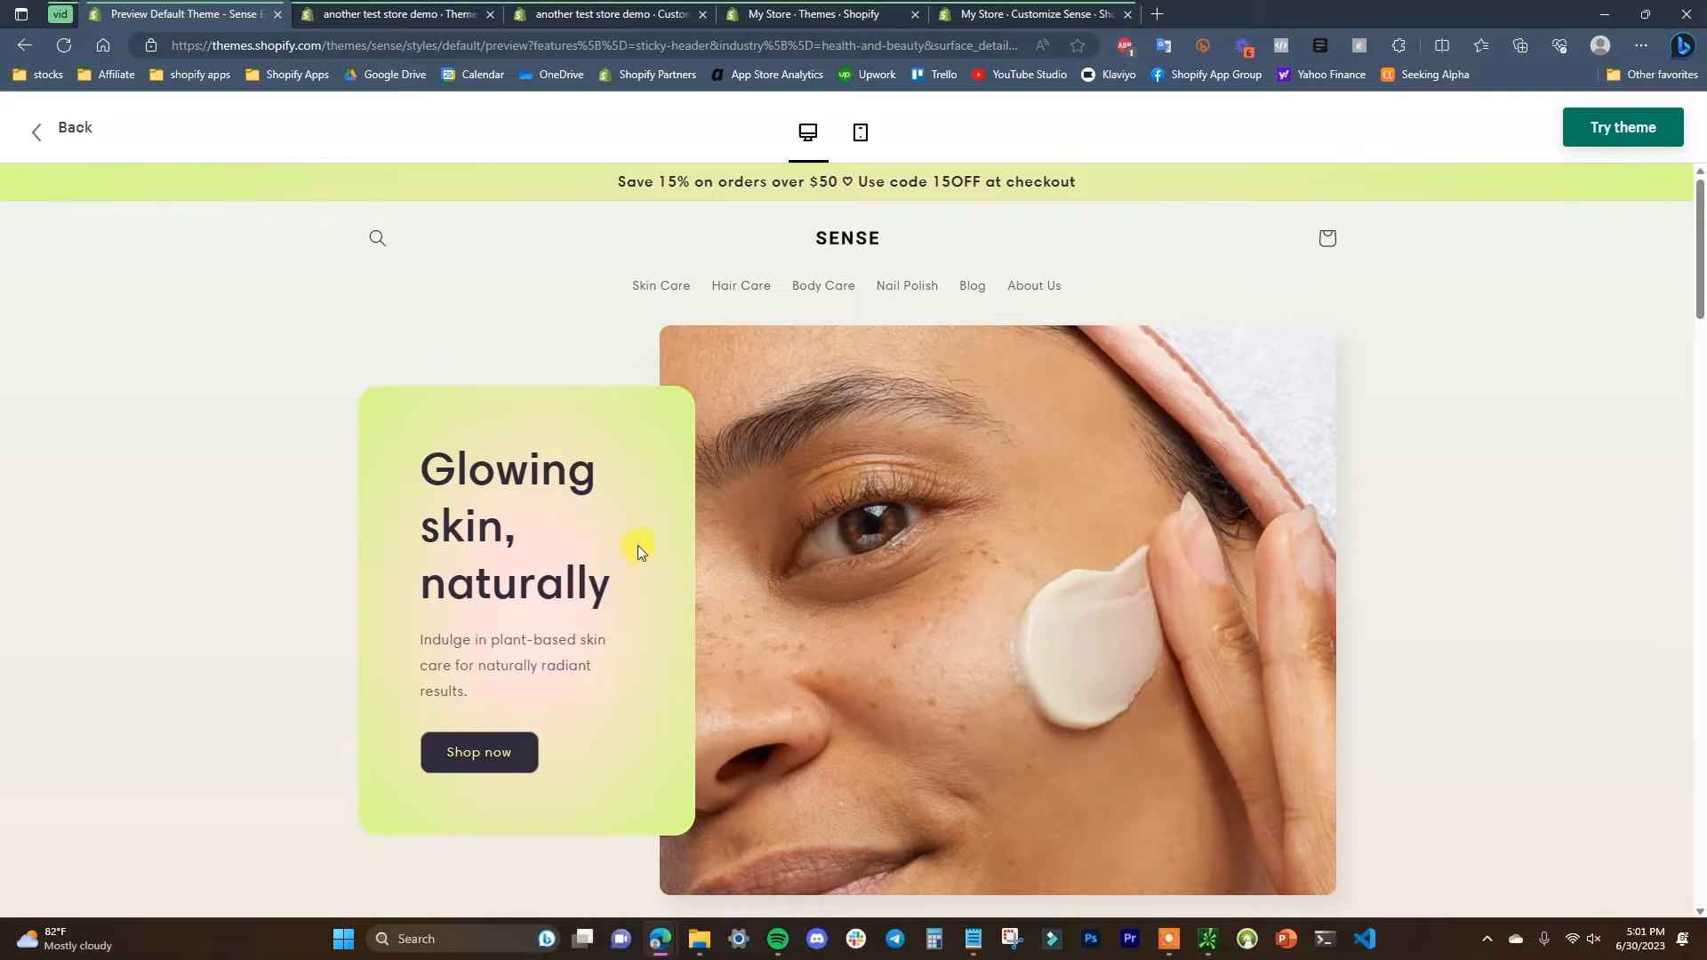
- Switch to the "sense theme what you need" note in Notepad and highlight its Branding line
{"action": "key", "text": "alt+Tab"}
{"action": "left_click_drag", "start_coordinate": [776, 317], "coordinate": [899, 323]}
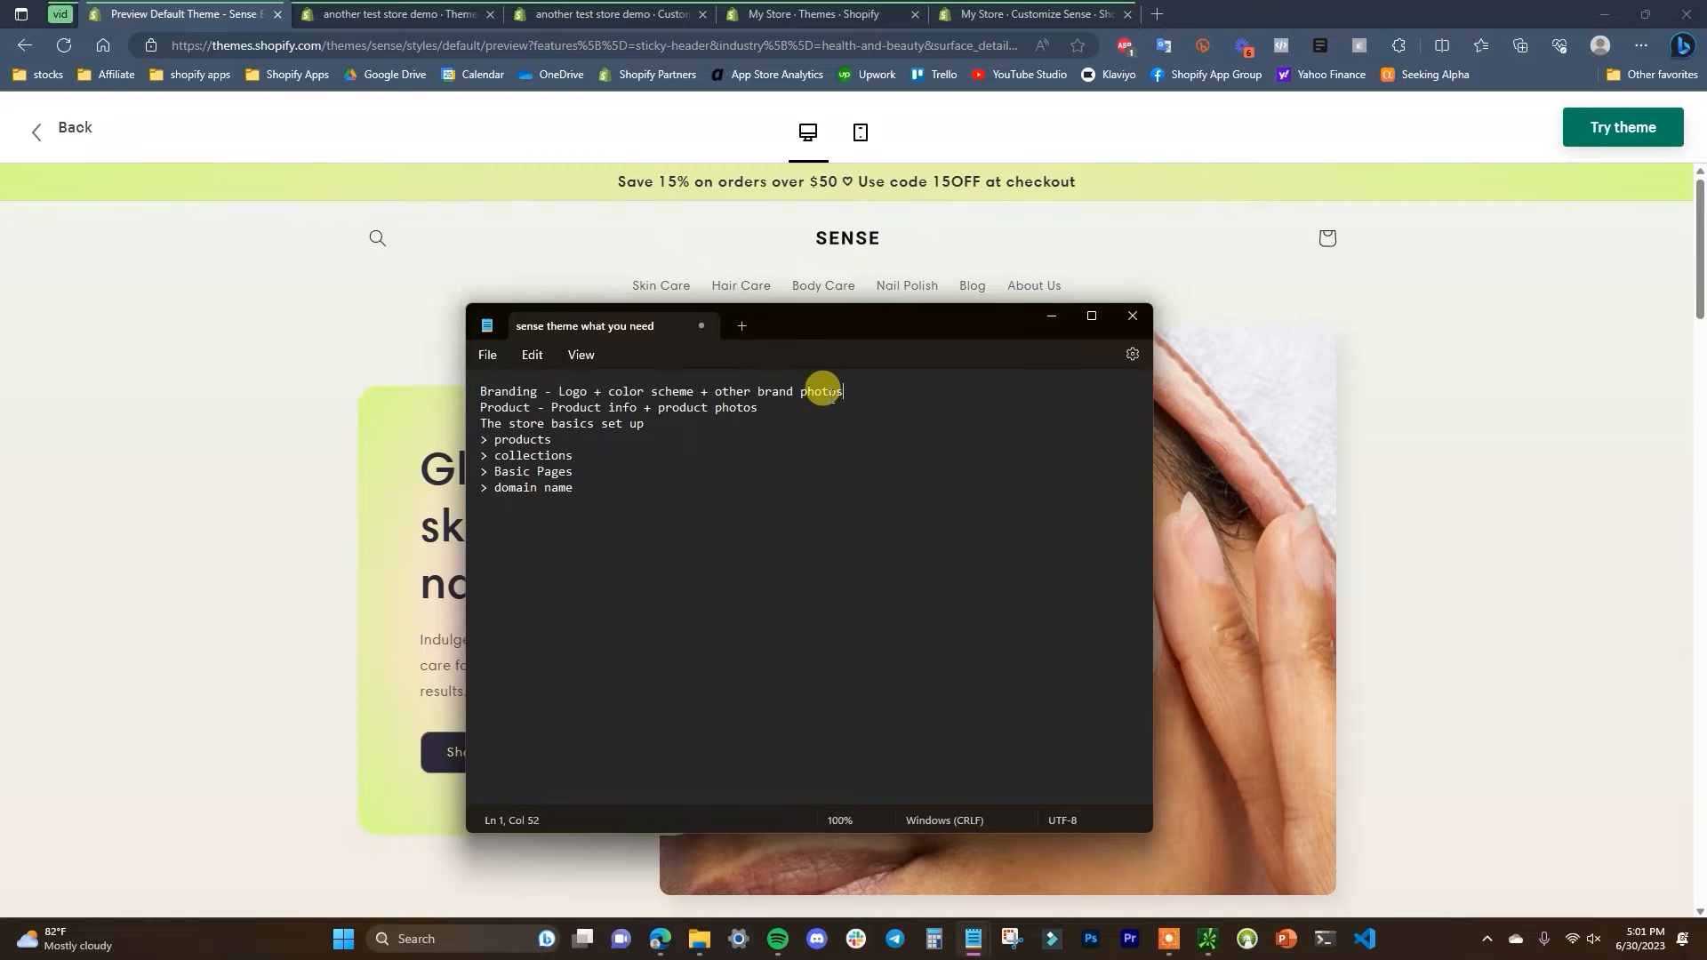
{"action": "left_click_drag", "start_coordinate": [480, 391], "coordinate": [832, 388]}
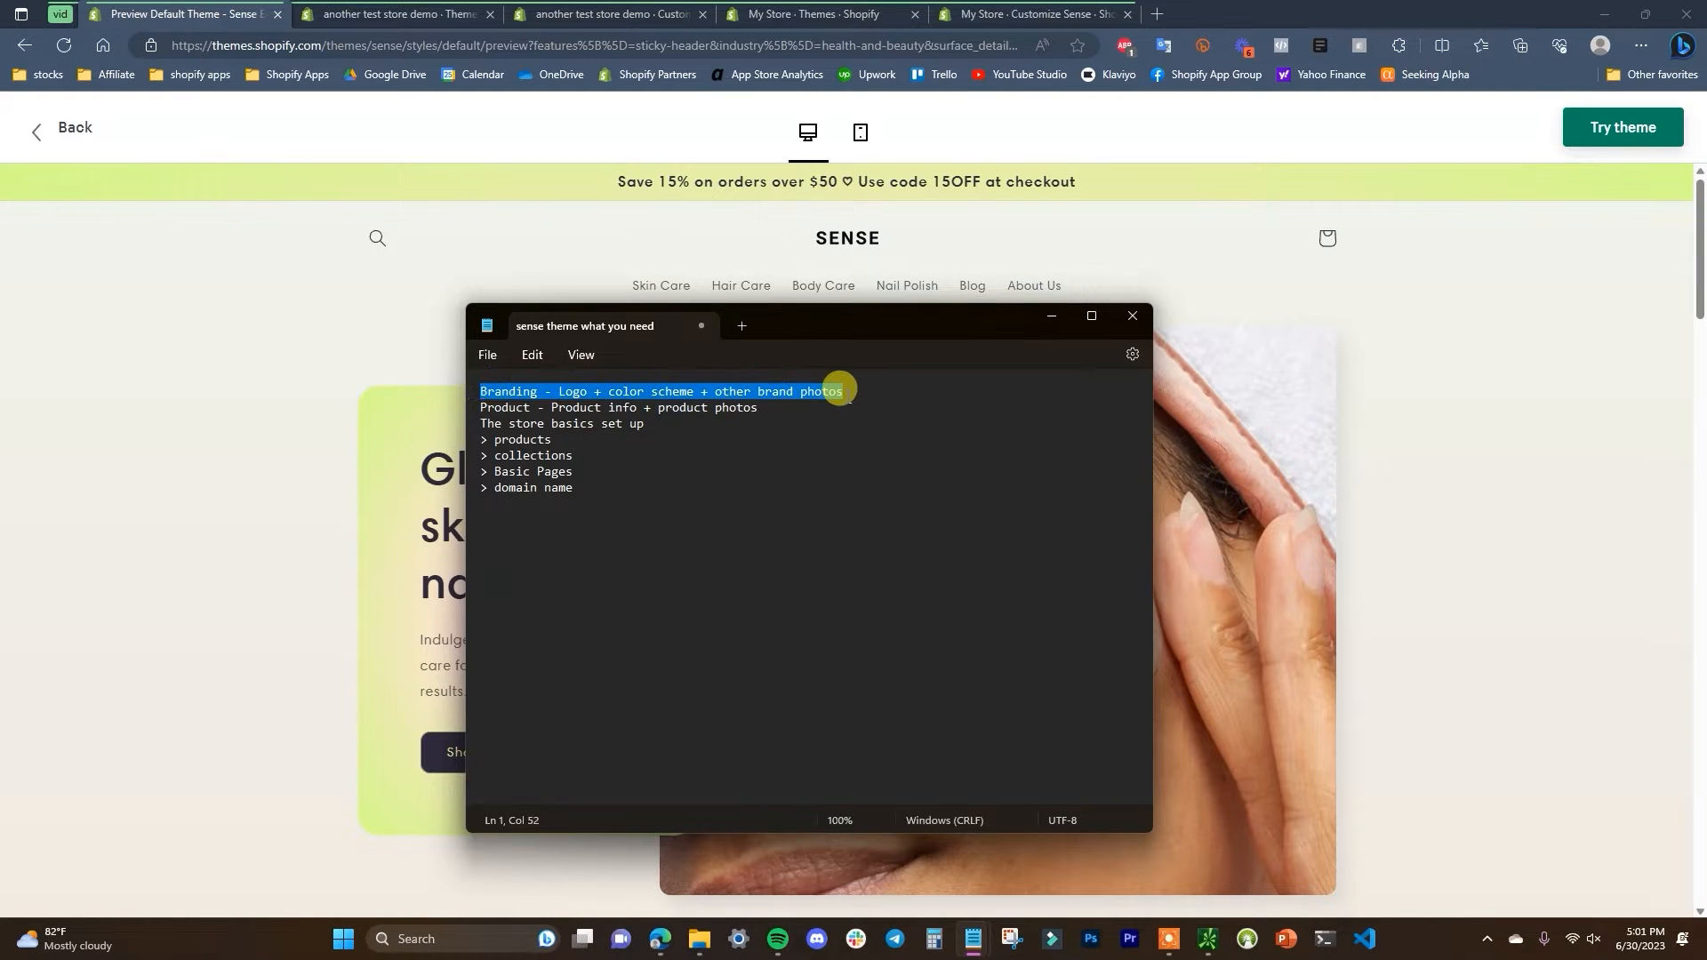
- Review the note's Branding line by highlighting the logo, color scheme and other brand photos requirements in turn
{"action": "left_click", "coordinate": [852, 389]}
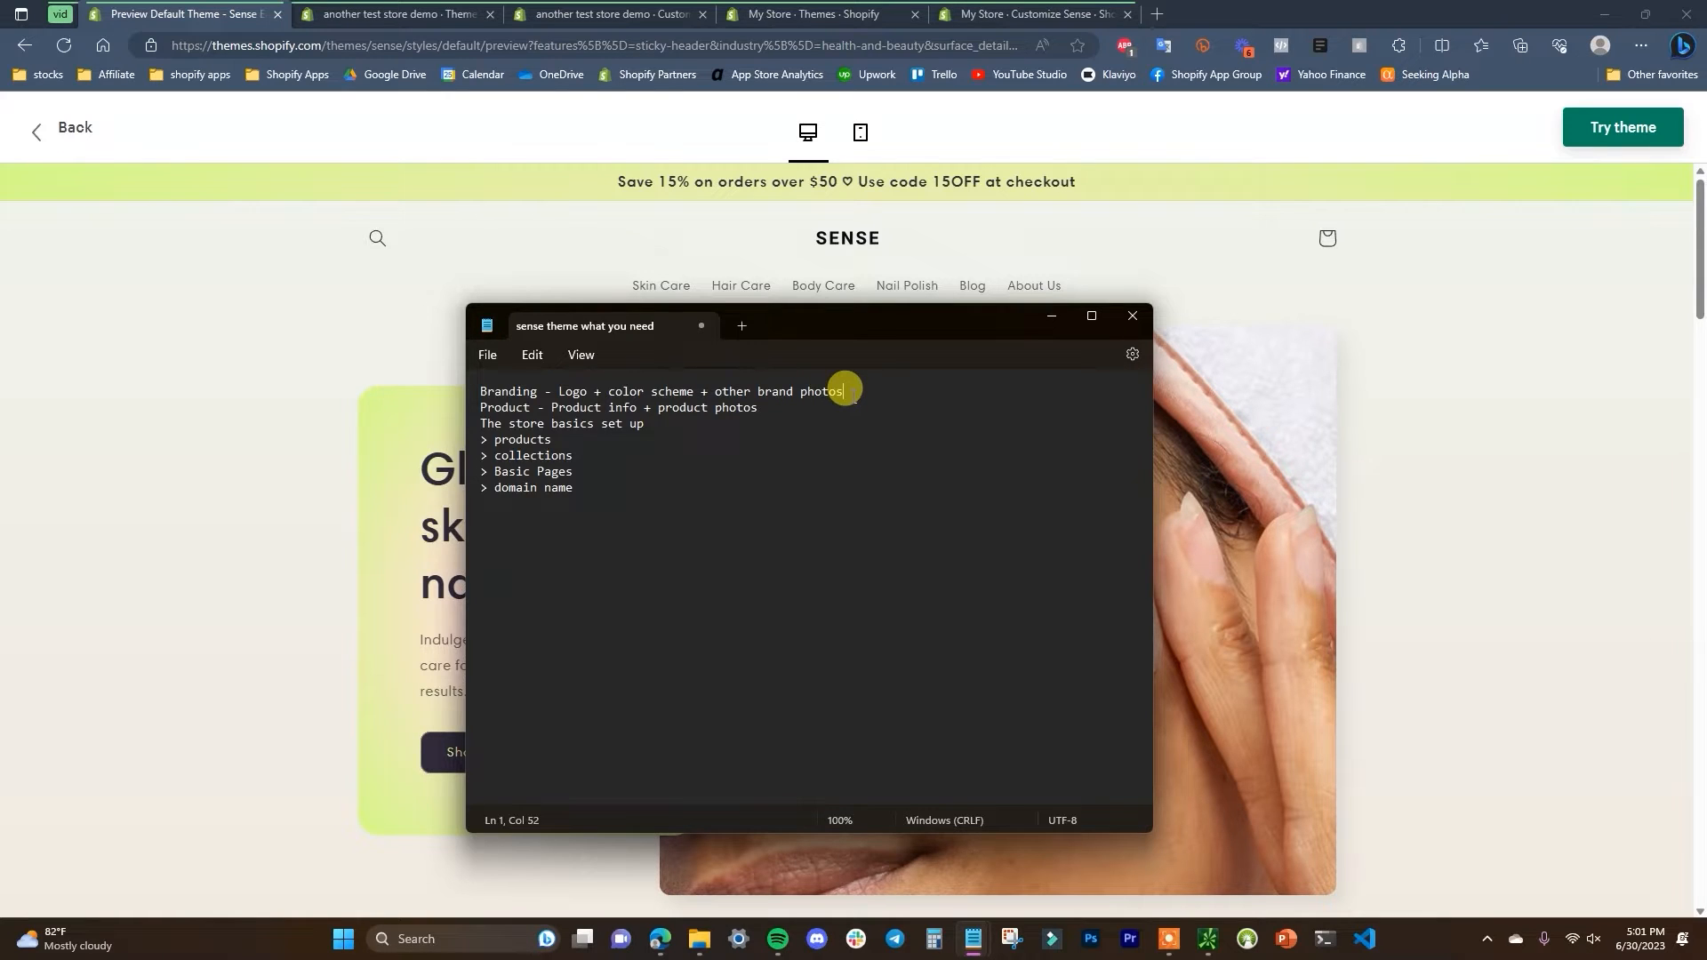
{"action": "left_click_drag", "start_coordinate": [558, 391], "coordinate": [594, 391]}
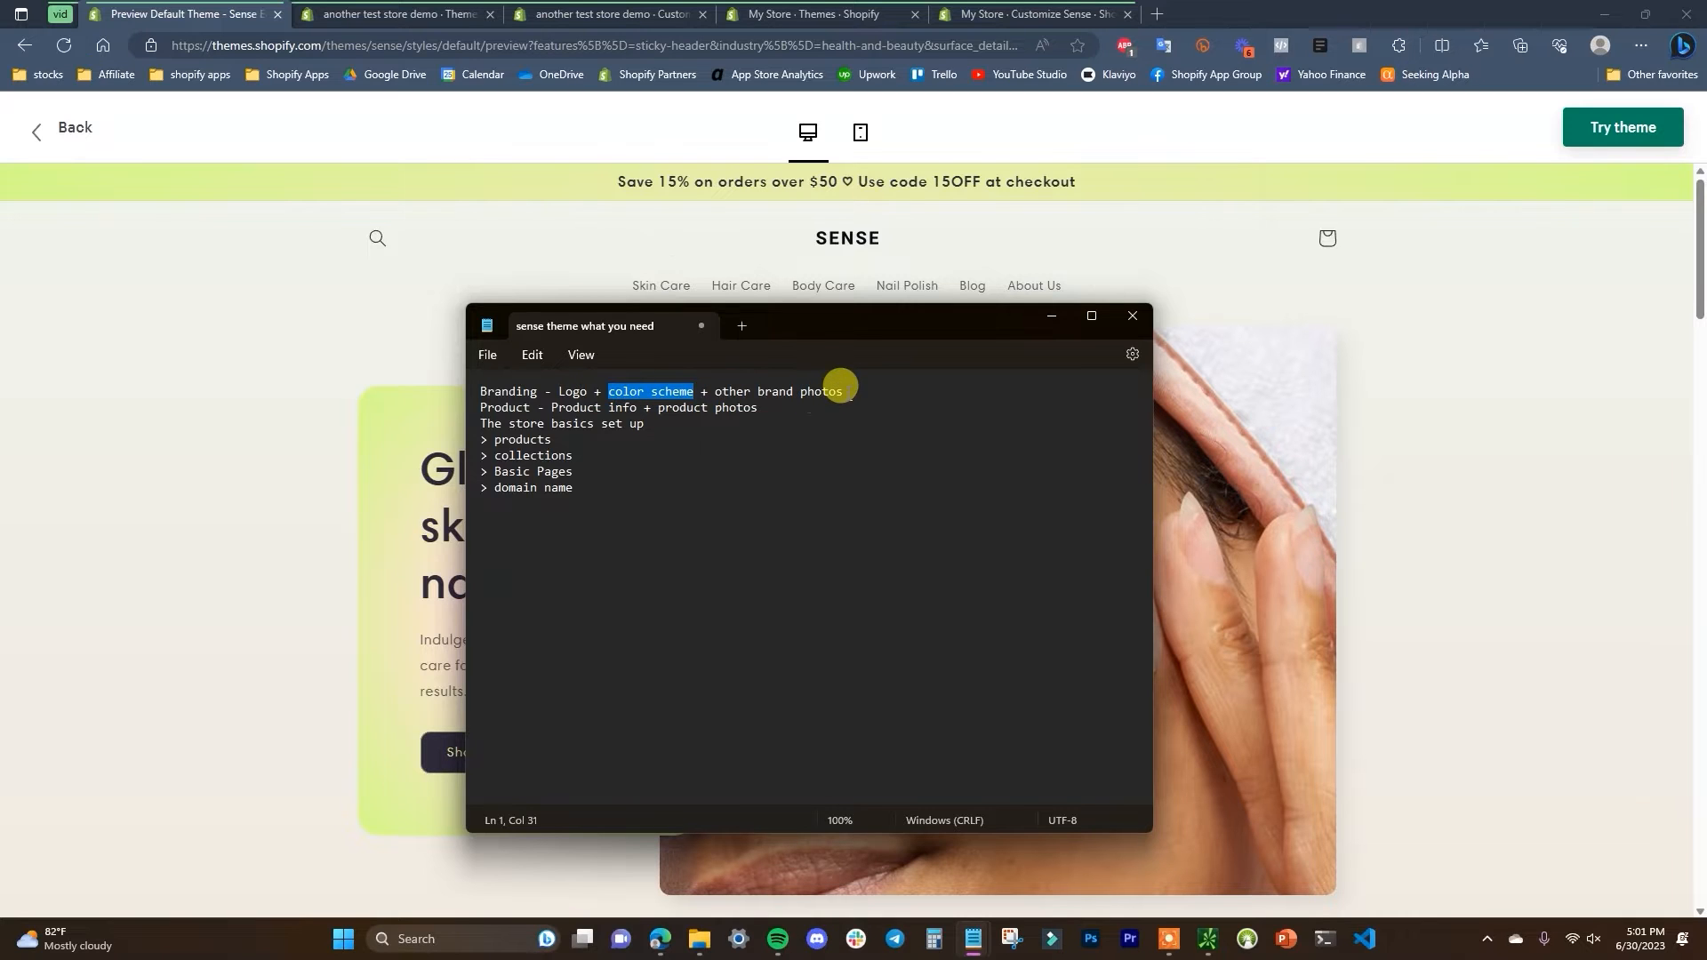
{"action": "left_click_drag", "start_coordinate": [846, 392], "coordinate": [711, 391]}
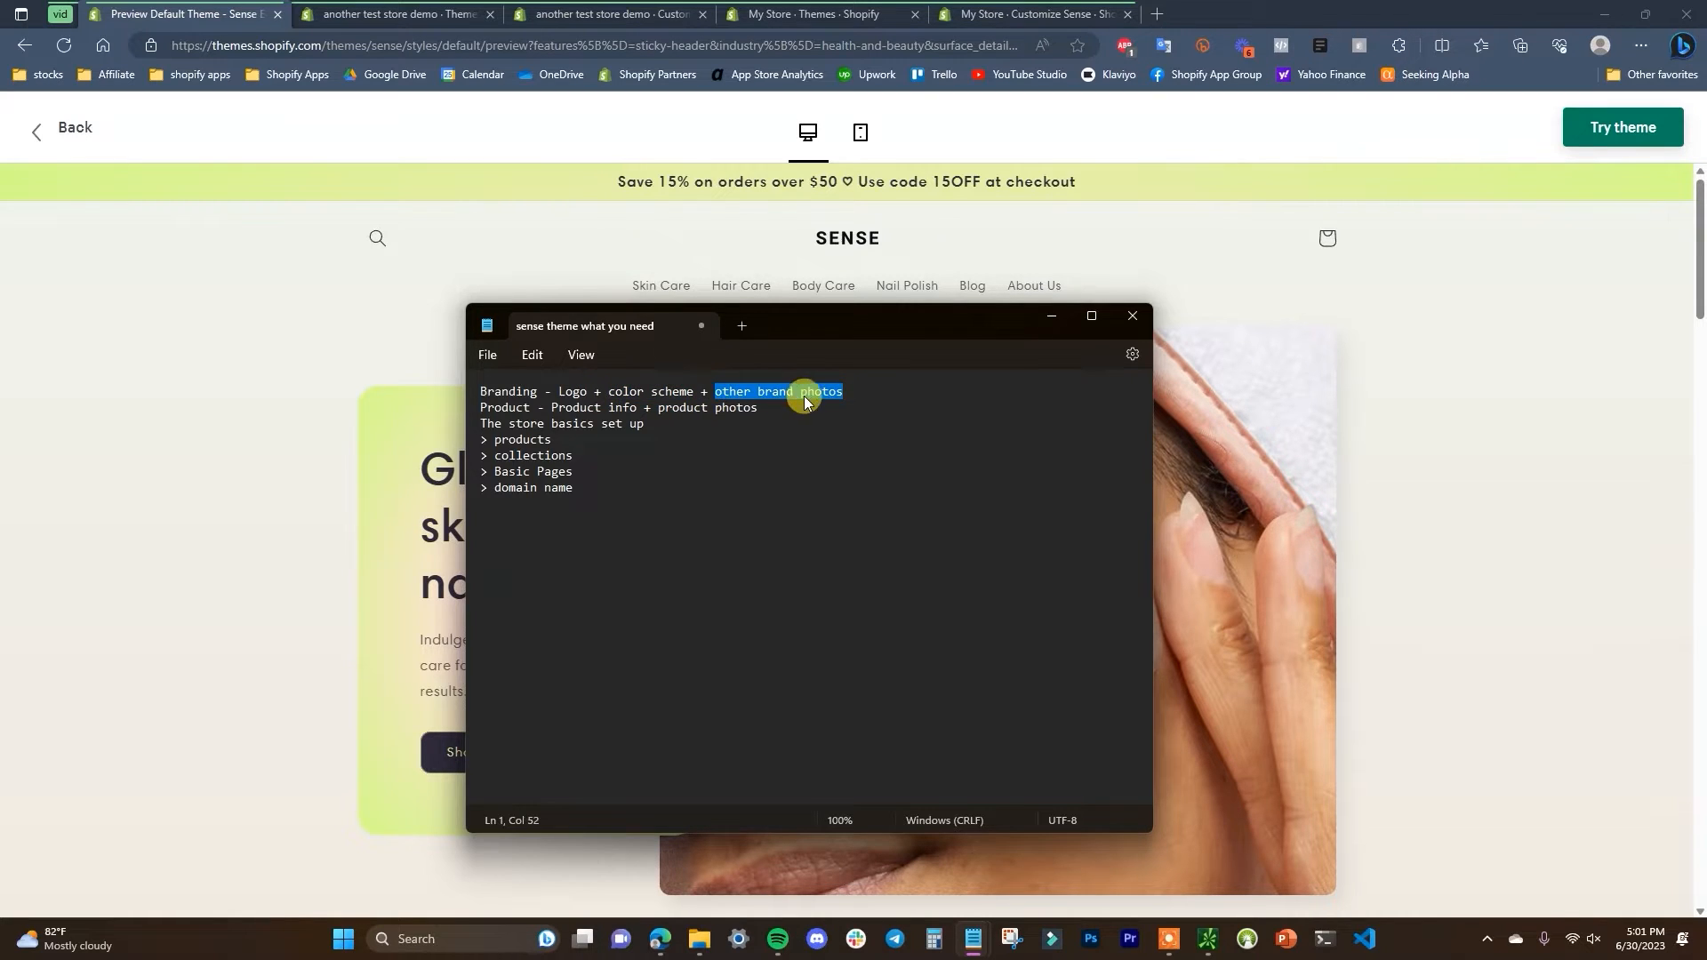
{"action": "left_click_drag", "start_coordinate": [927, 325], "coordinate": [650, 318]}
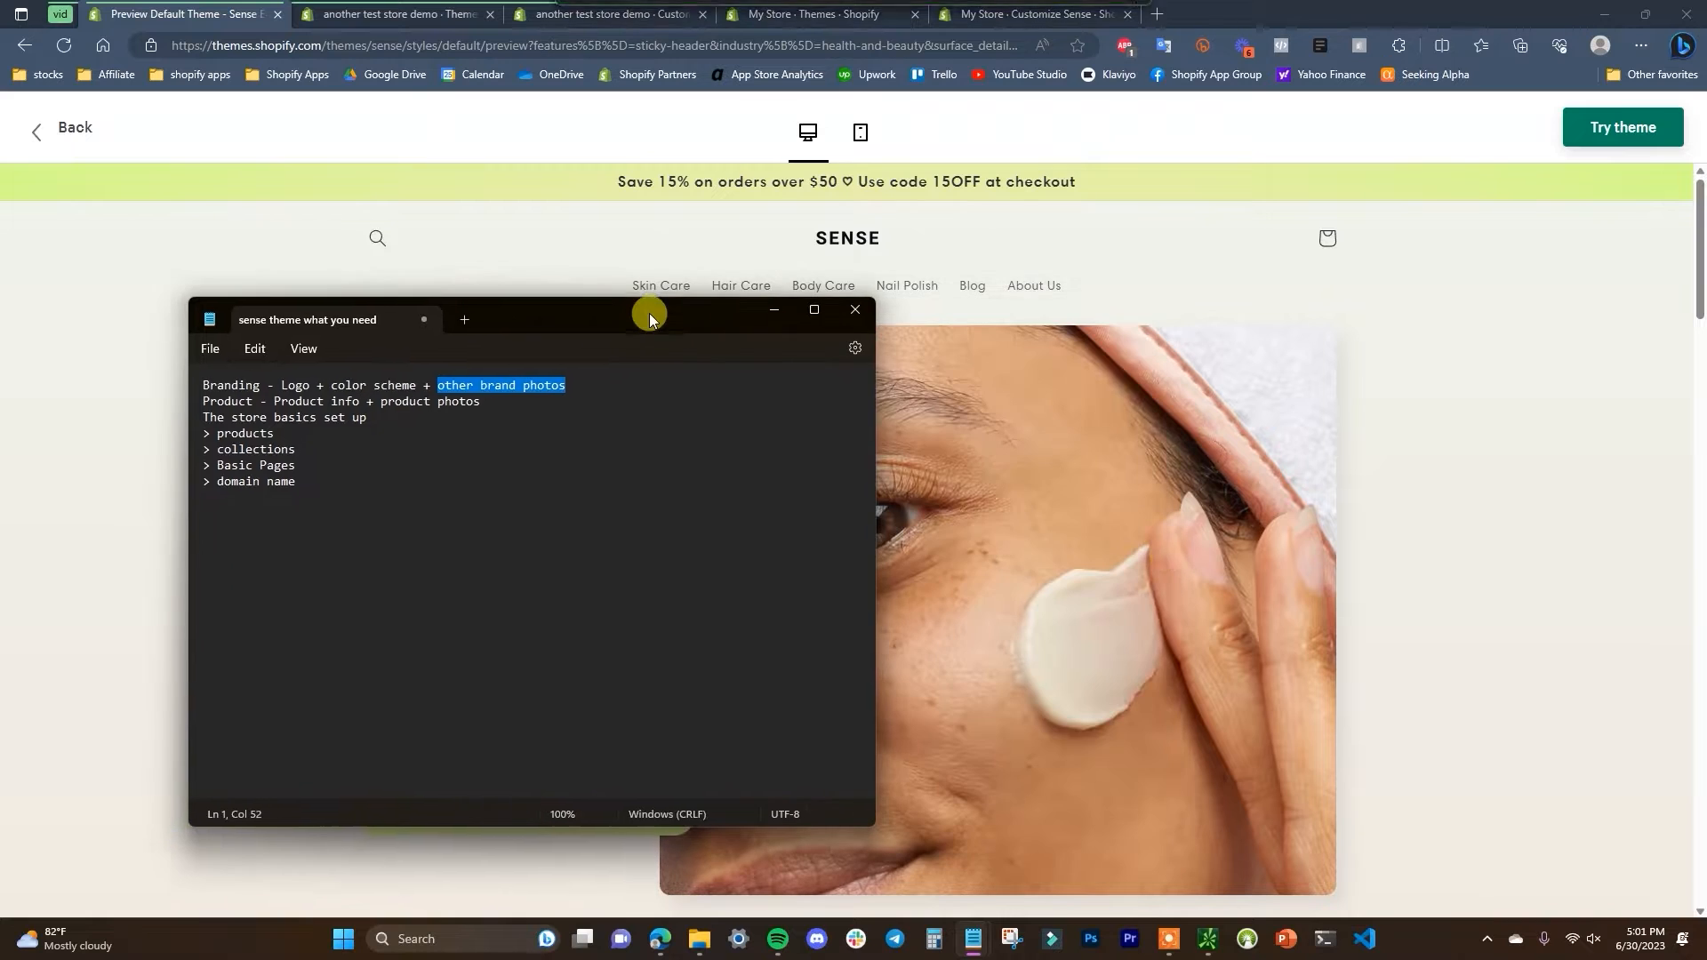
{"action": "left_click_drag", "start_coordinate": [628, 336], "coordinate": [855, 334]}
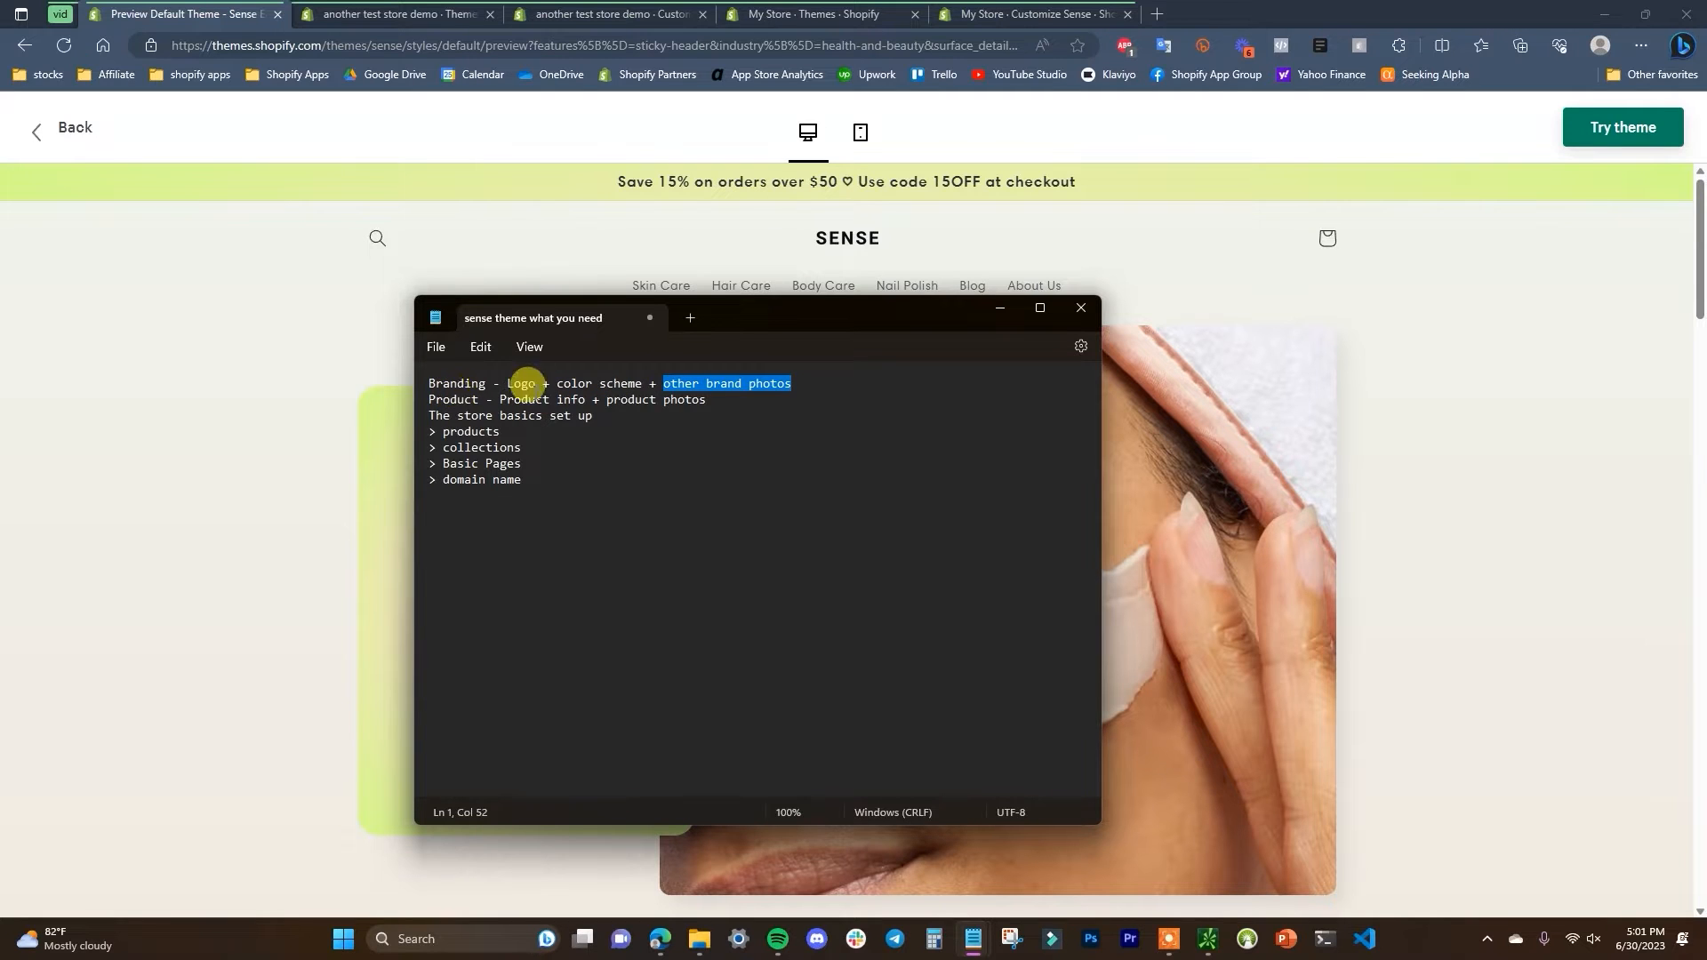
- Highlight the note's Product info requirement and show the Products list in the "another test store demo" Shopify admin
{"action": "left_click_drag", "start_coordinate": [432, 395], "coordinate": [571, 392]}
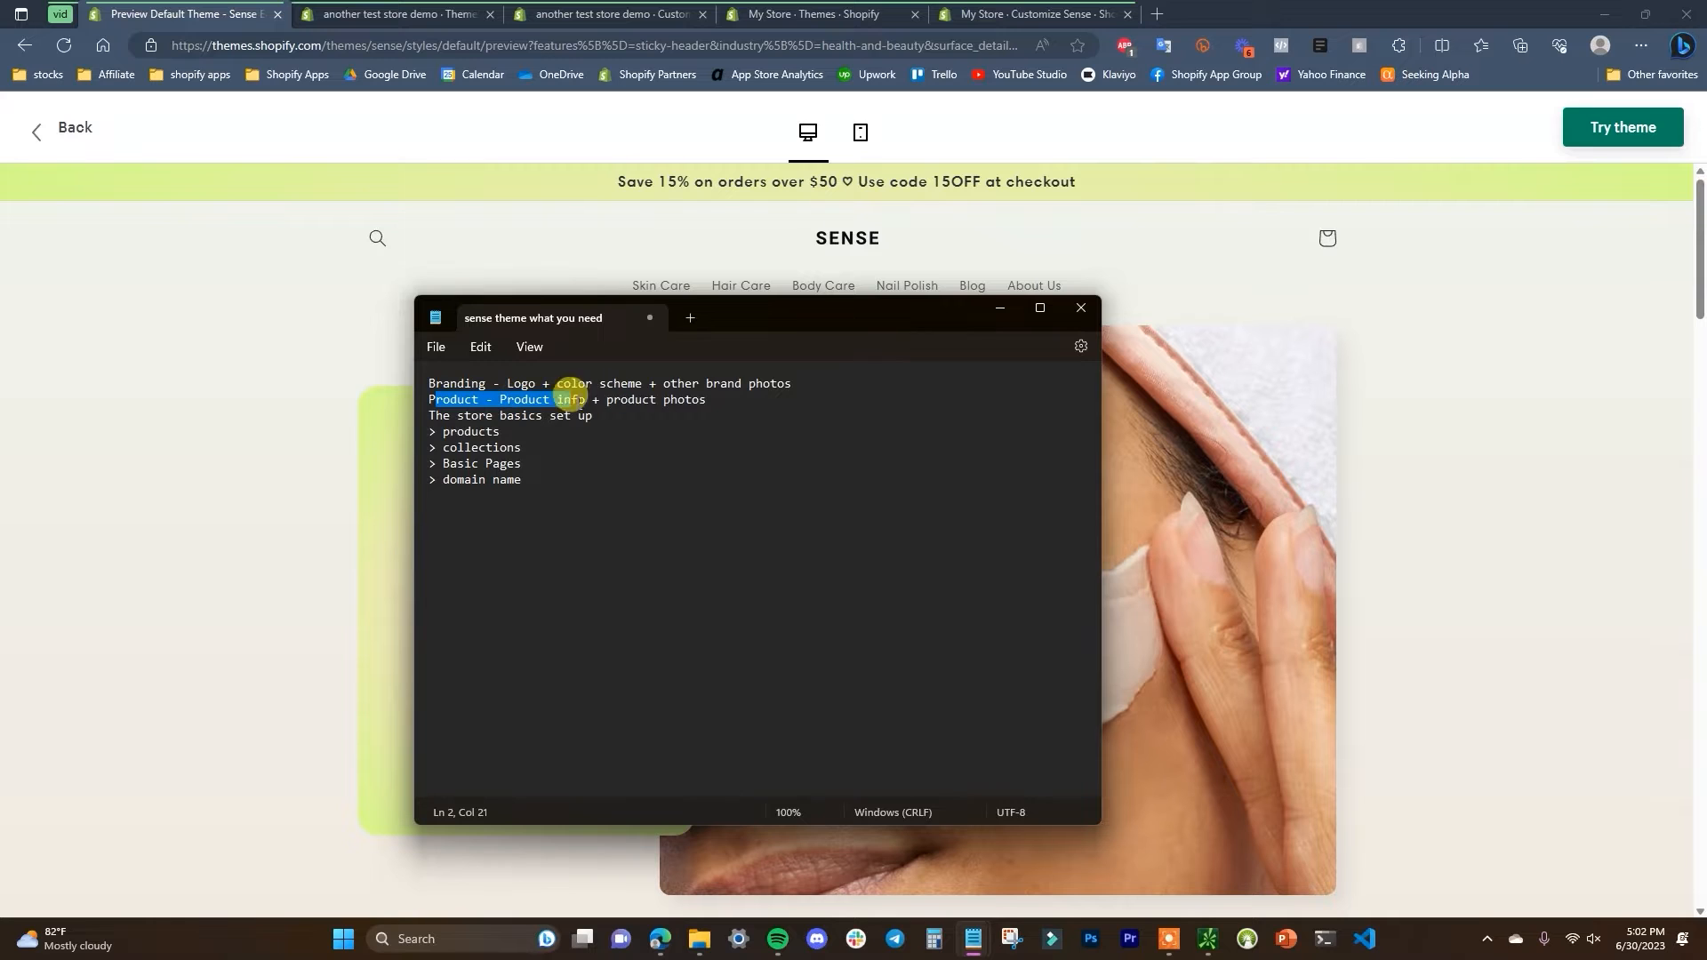
{"action": "left_click_drag", "start_coordinate": [815, 326], "coordinate": [0, 331]}
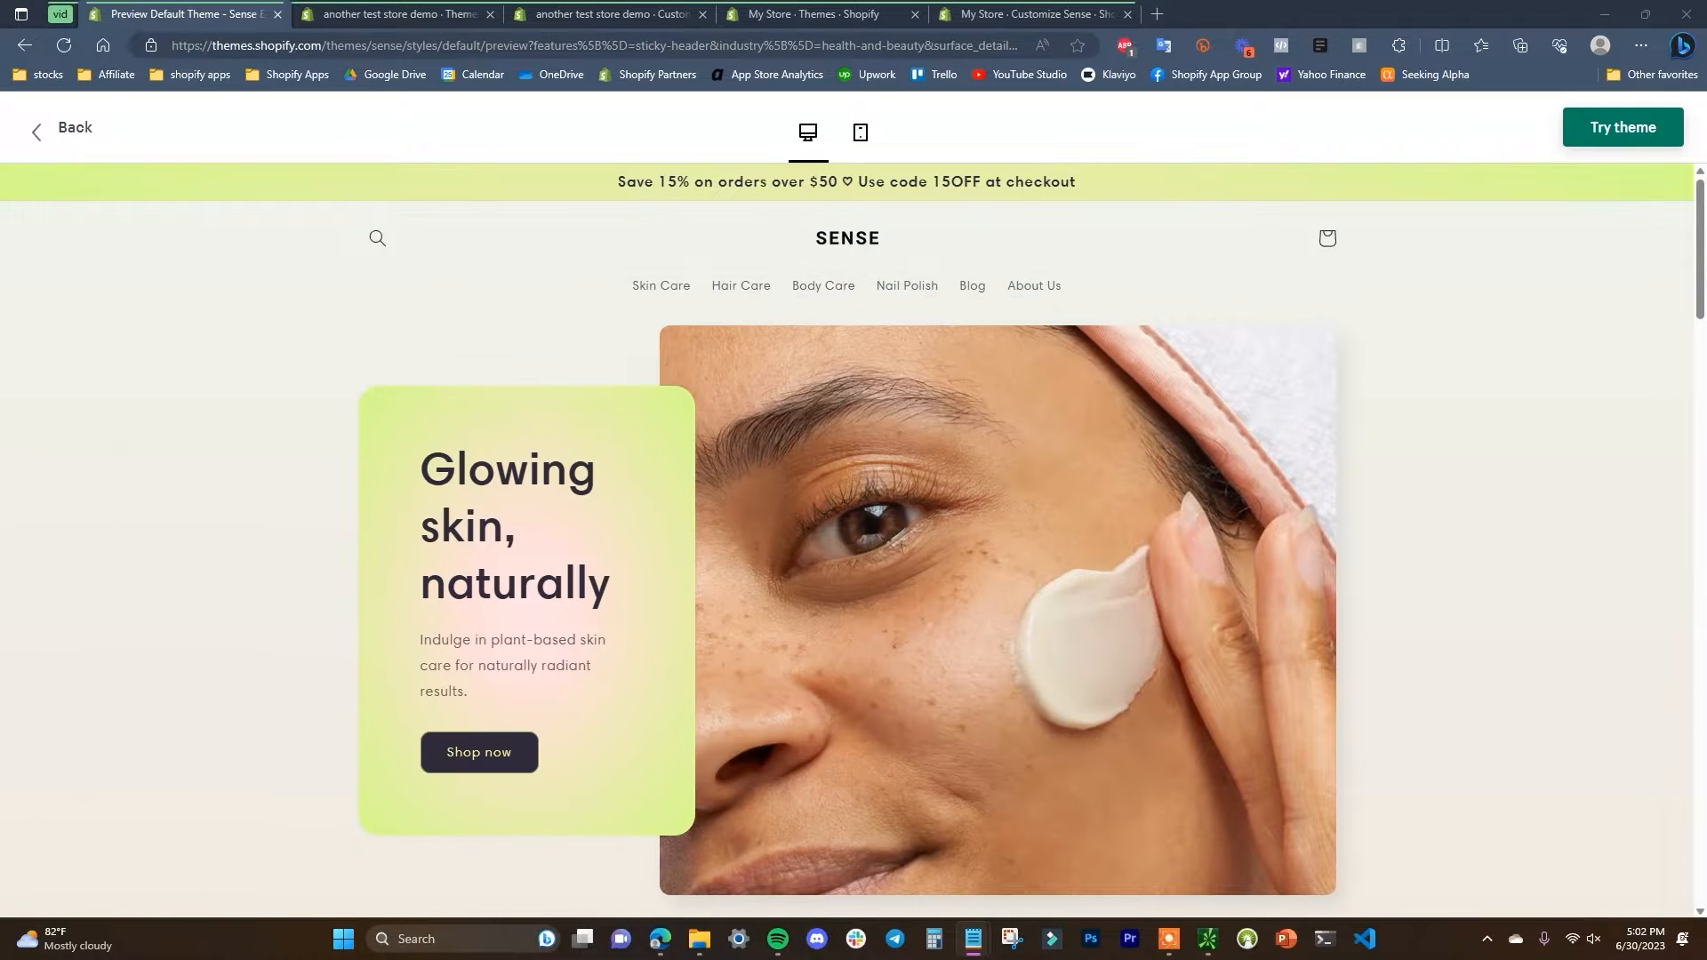
{"action": "left_click", "coordinate": [382, 18]}
{"action": "scroll", "coordinate": [294, 453], "scroll_direction": "up", "scroll_amount": 2}
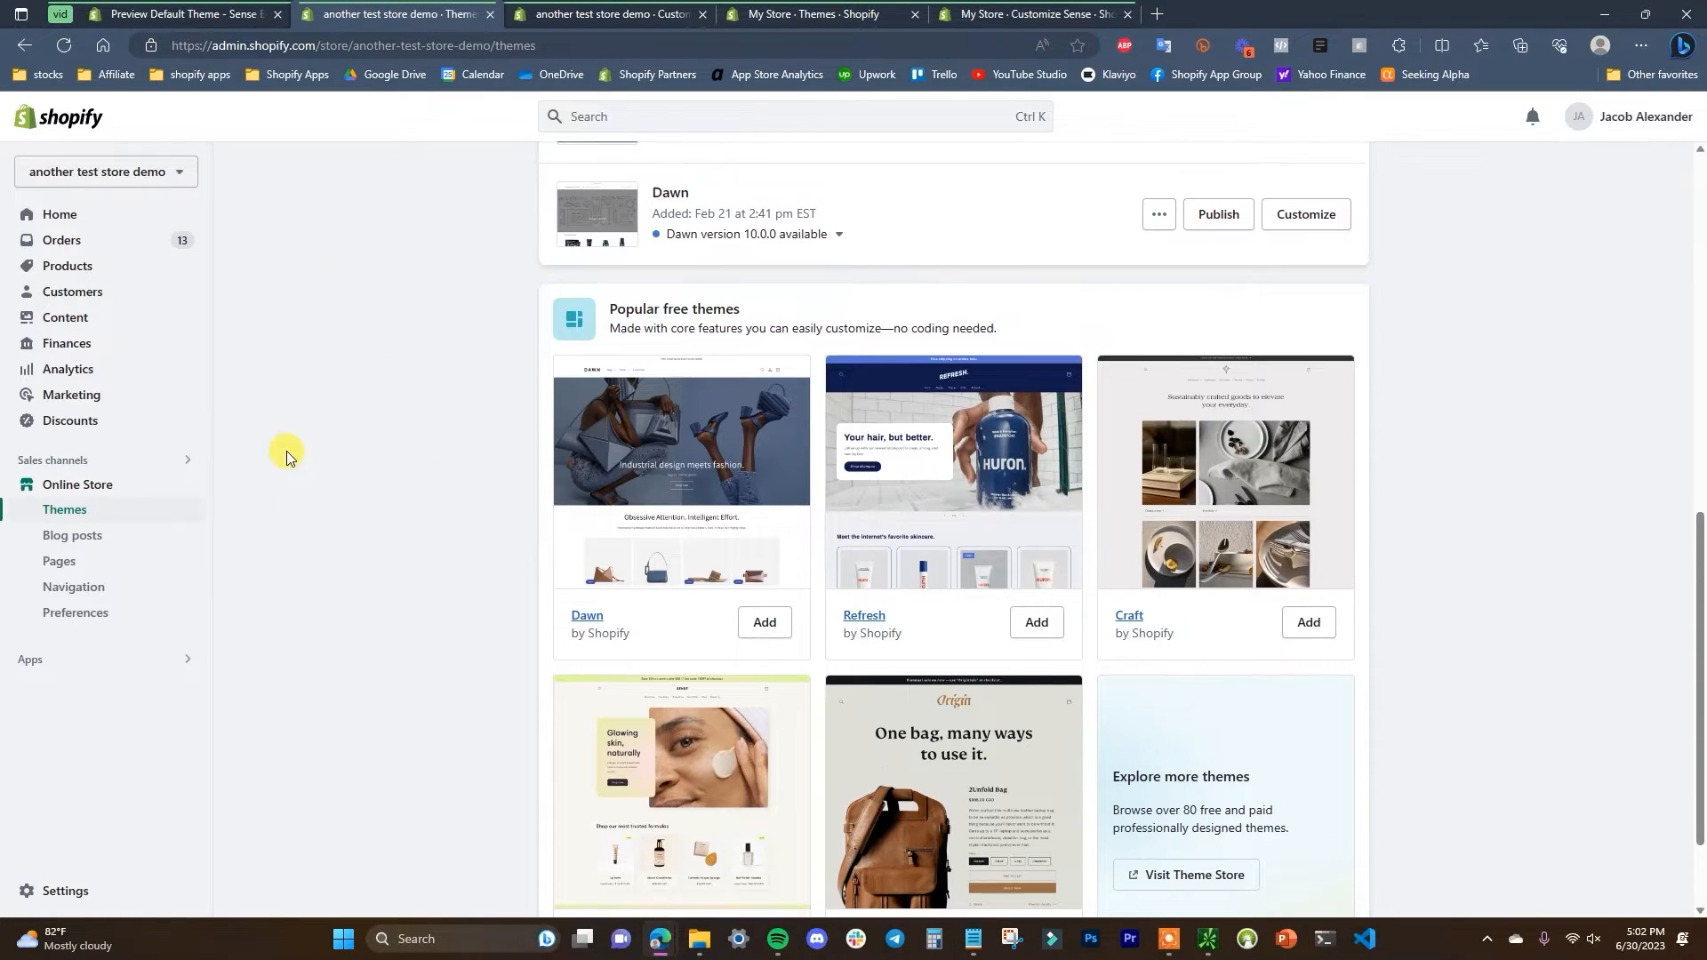
{"action": "left_click", "coordinate": [114, 270]}
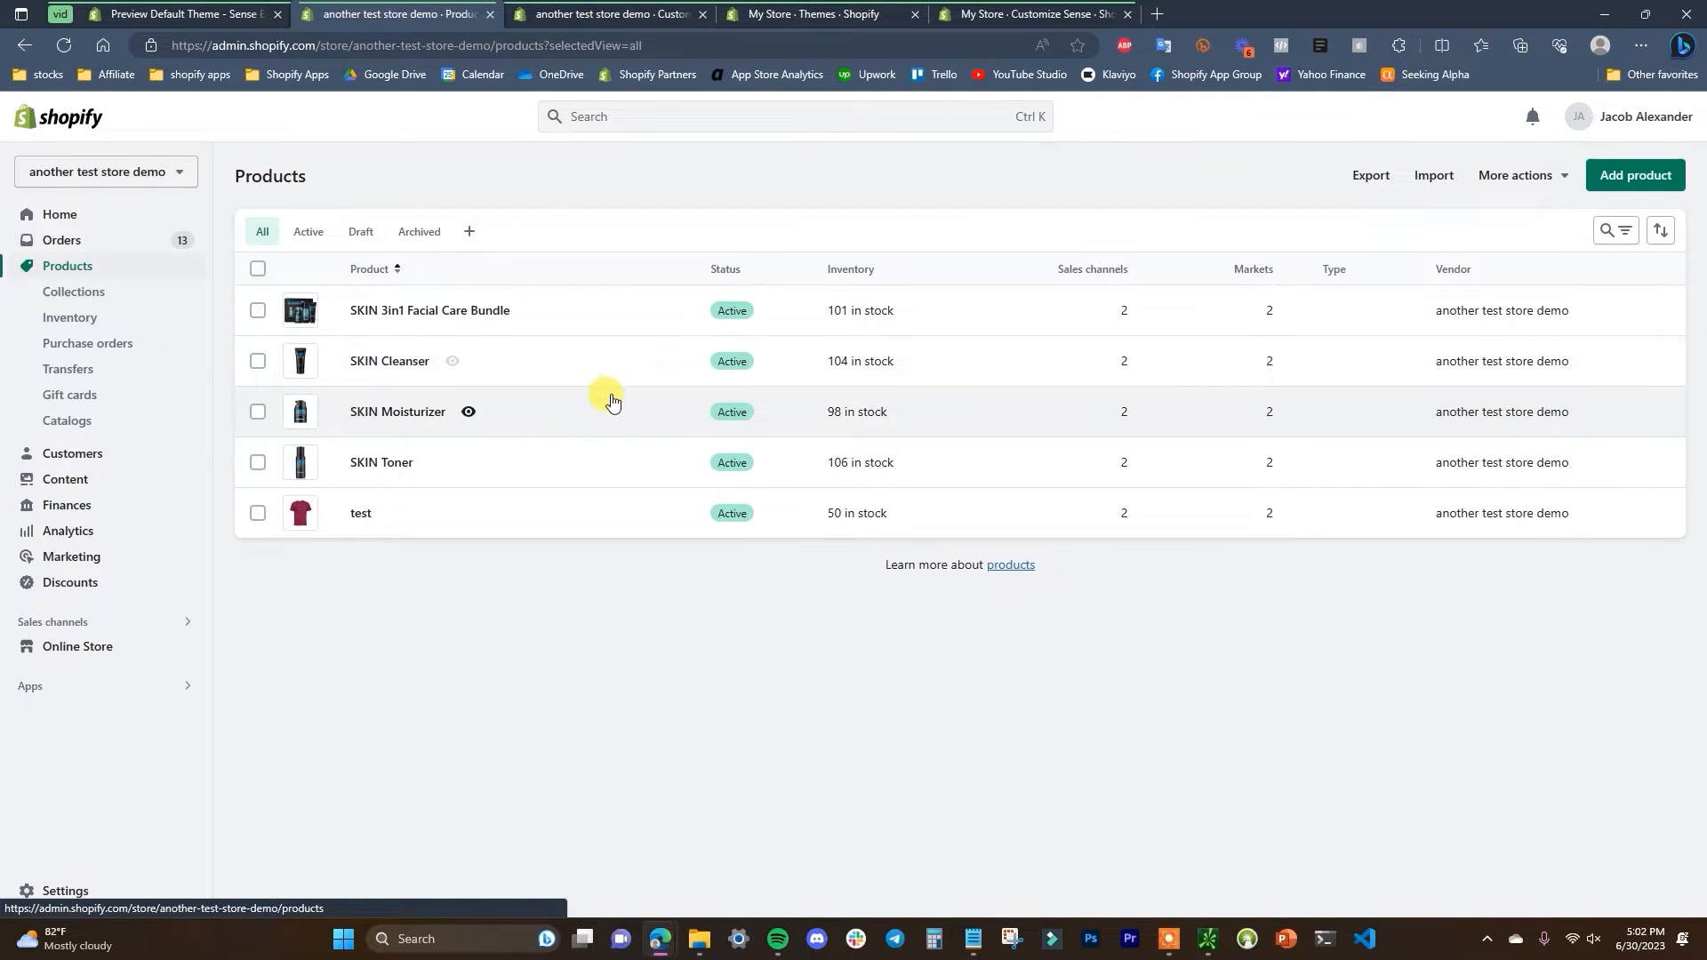
- Bring the Notepad note back over the Products list, highlight "product photos" and move the note out of view
{"action": "left_click_drag", "start_coordinate": [0, 364], "coordinate": [887, 347]}
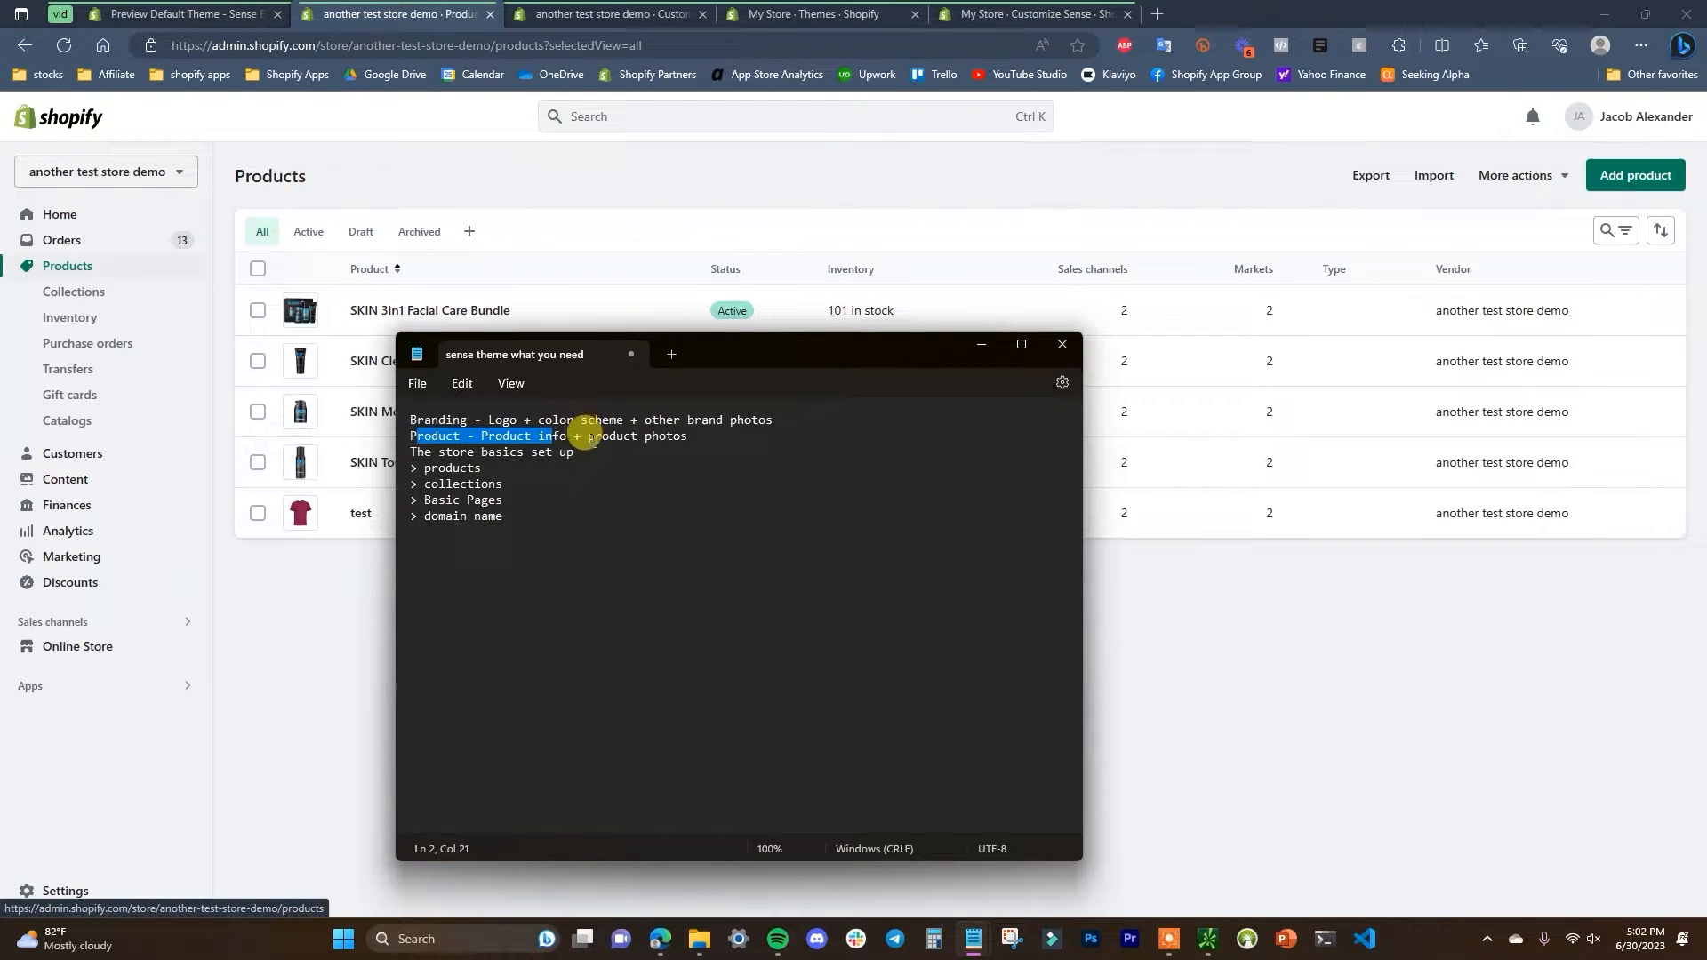
{"action": "left_click_drag", "start_coordinate": [588, 436], "coordinate": [687, 437]}
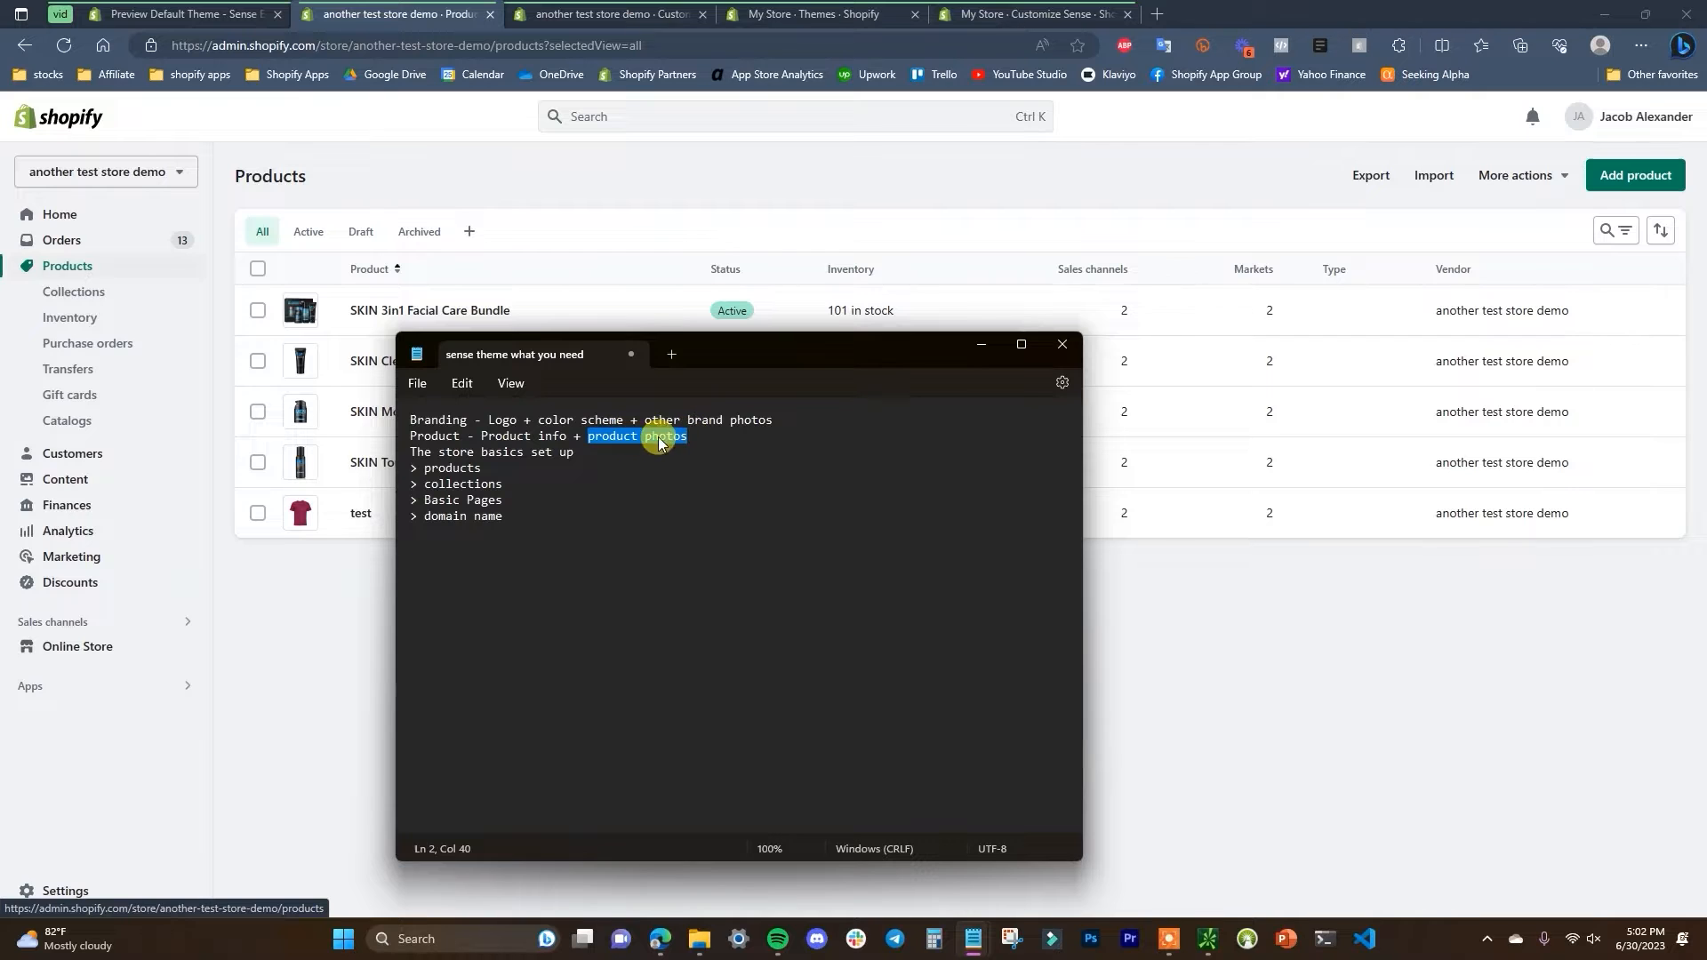
{"action": "left_click_drag", "start_coordinate": [620, 355], "coordinate": [0, 324]}
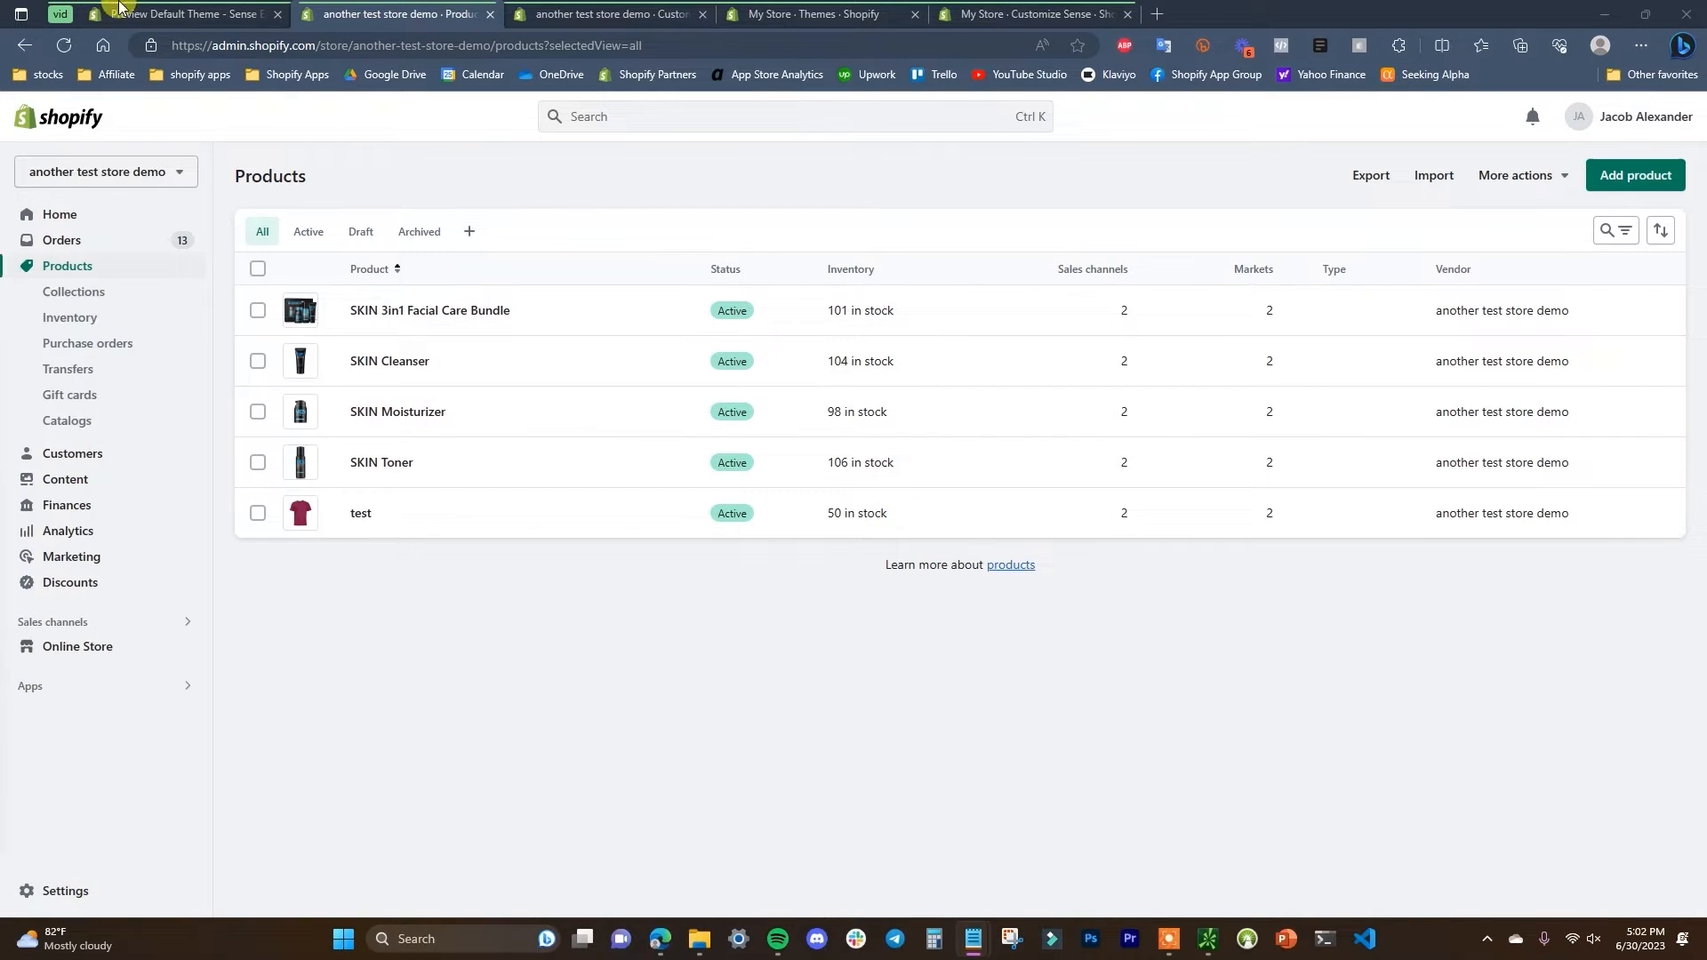
- Examine how product photos are used in the Sense demo store's "Shop our most trusted formulas" row
{"action": "left_click", "coordinate": [223, 11]}
{"action": "scroll", "coordinate": [930, 740], "scroll_direction": "down", "scroll_amount": 2}
{"action": "scroll", "coordinate": [930, 738], "scroll_direction": "down", "scroll_amount": 5}
{"action": "scroll", "coordinate": [953, 678], "scroll_direction": "up", "scroll_amount": 7}
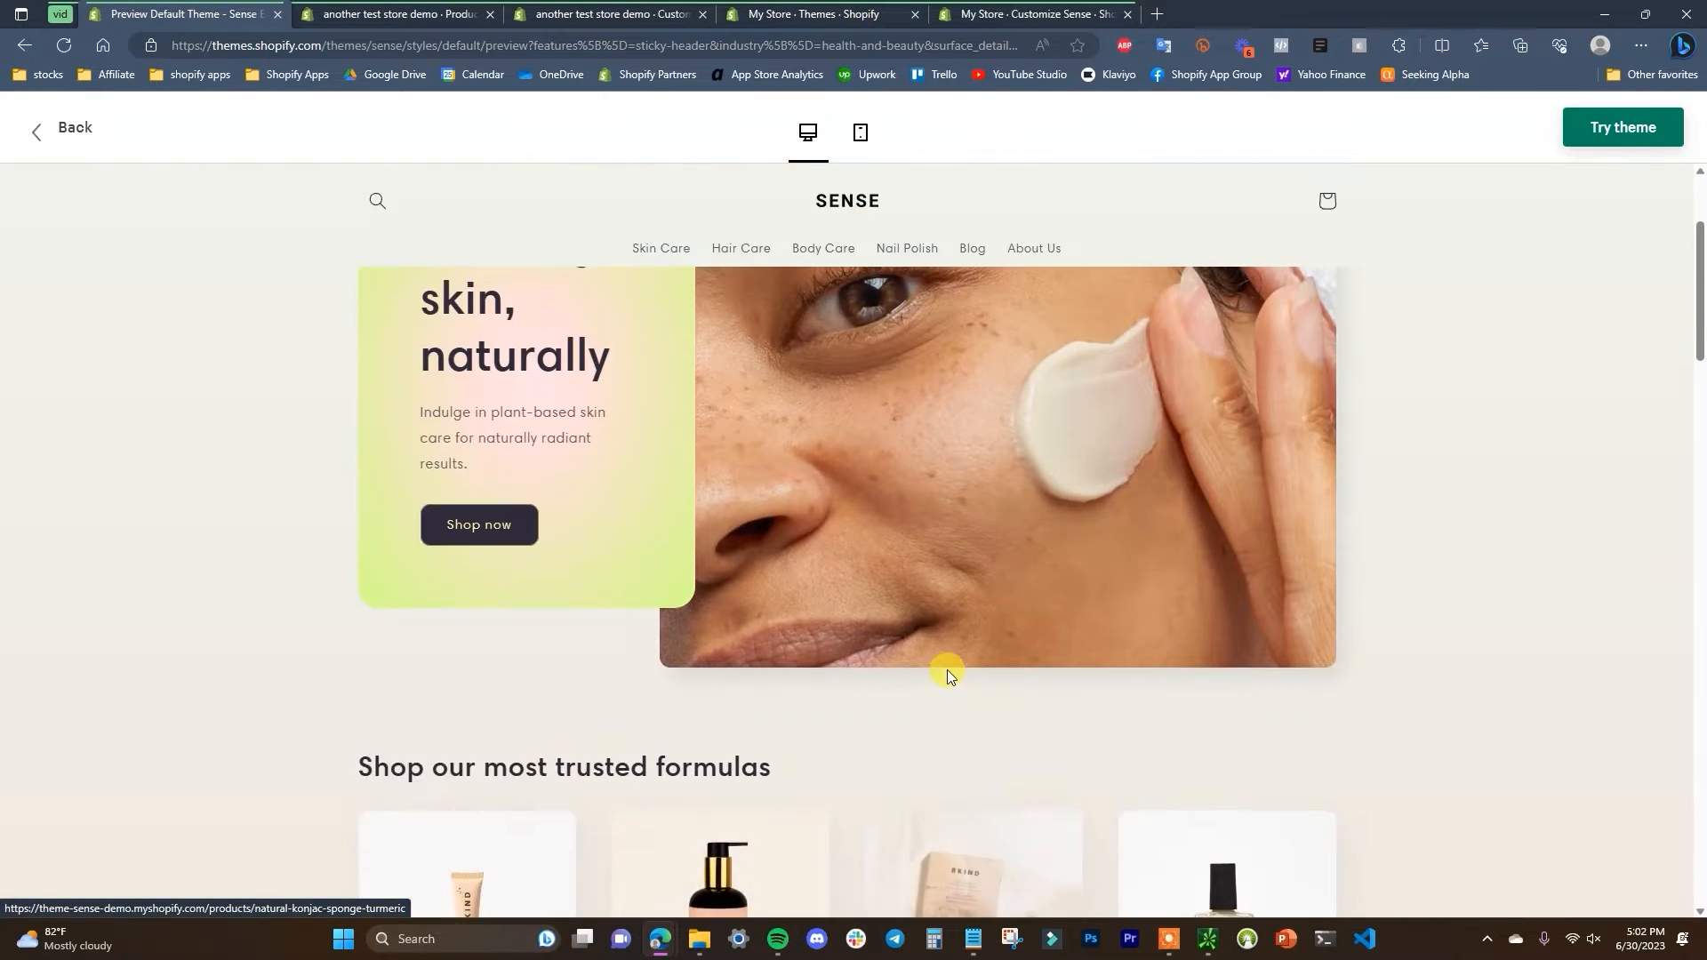
- Go back to the test store's Products list and highlight the products and collections entries in the note
{"action": "left_click", "coordinate": [401, 13]}
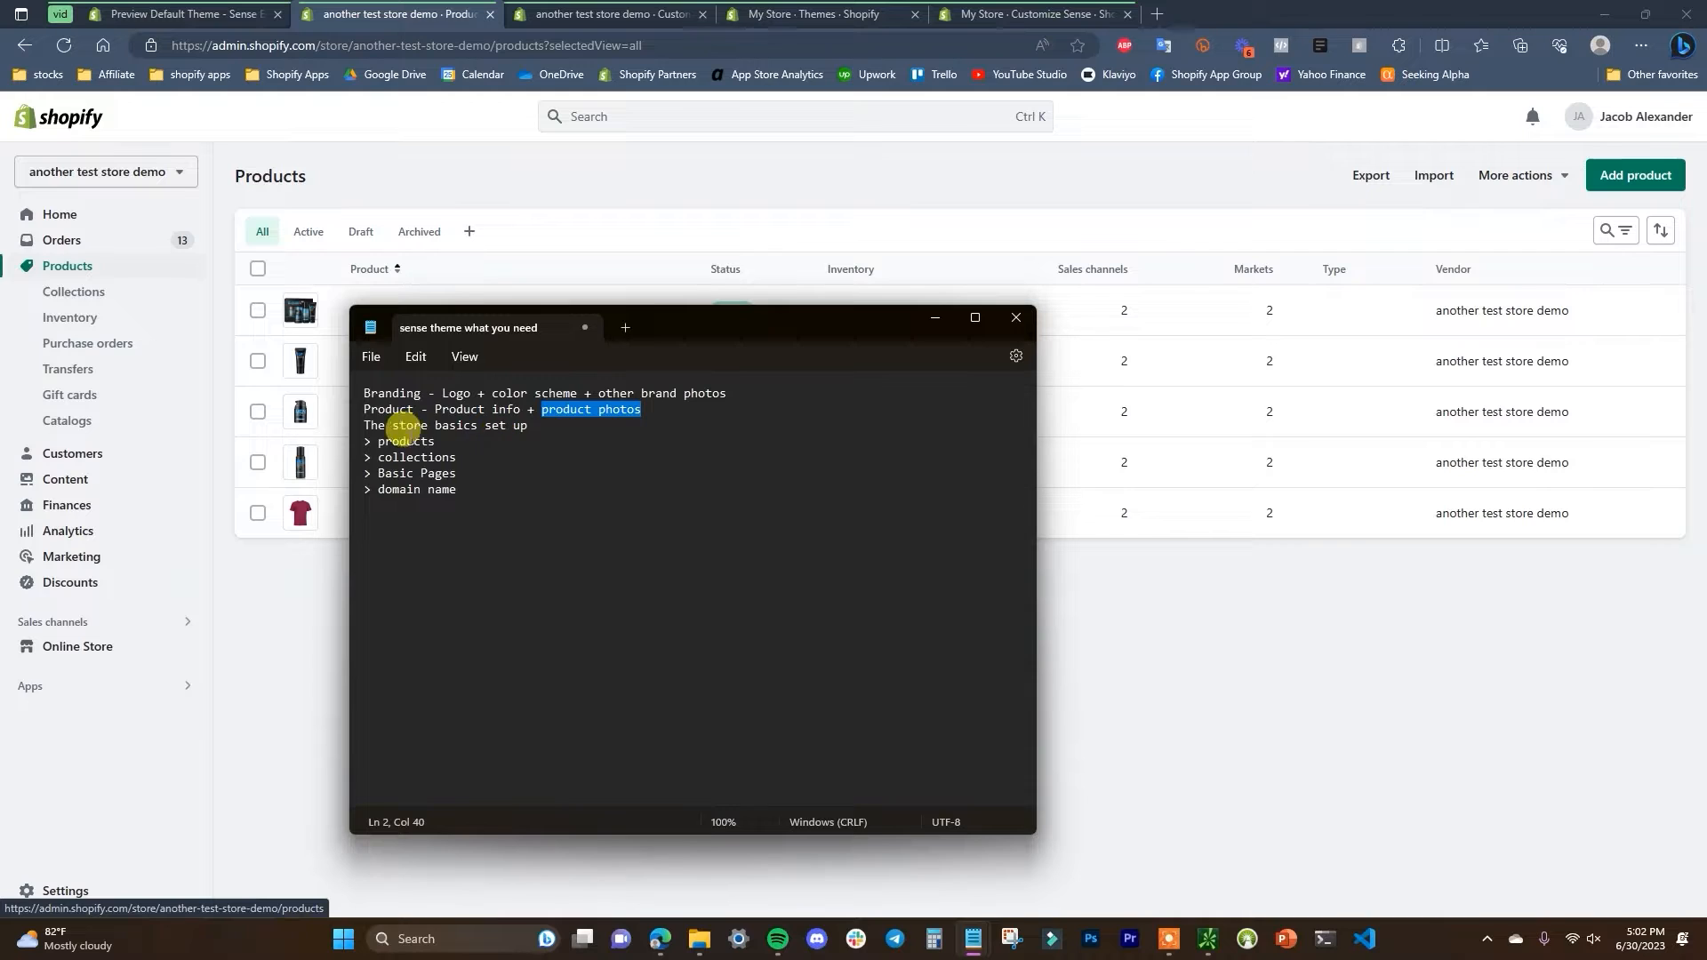
{"action": "left_click_drag", "start_coordinate": [364, 440], "coordinate": [466, 461]}
{"action": "left_click", "coordinate": [465, 459]}
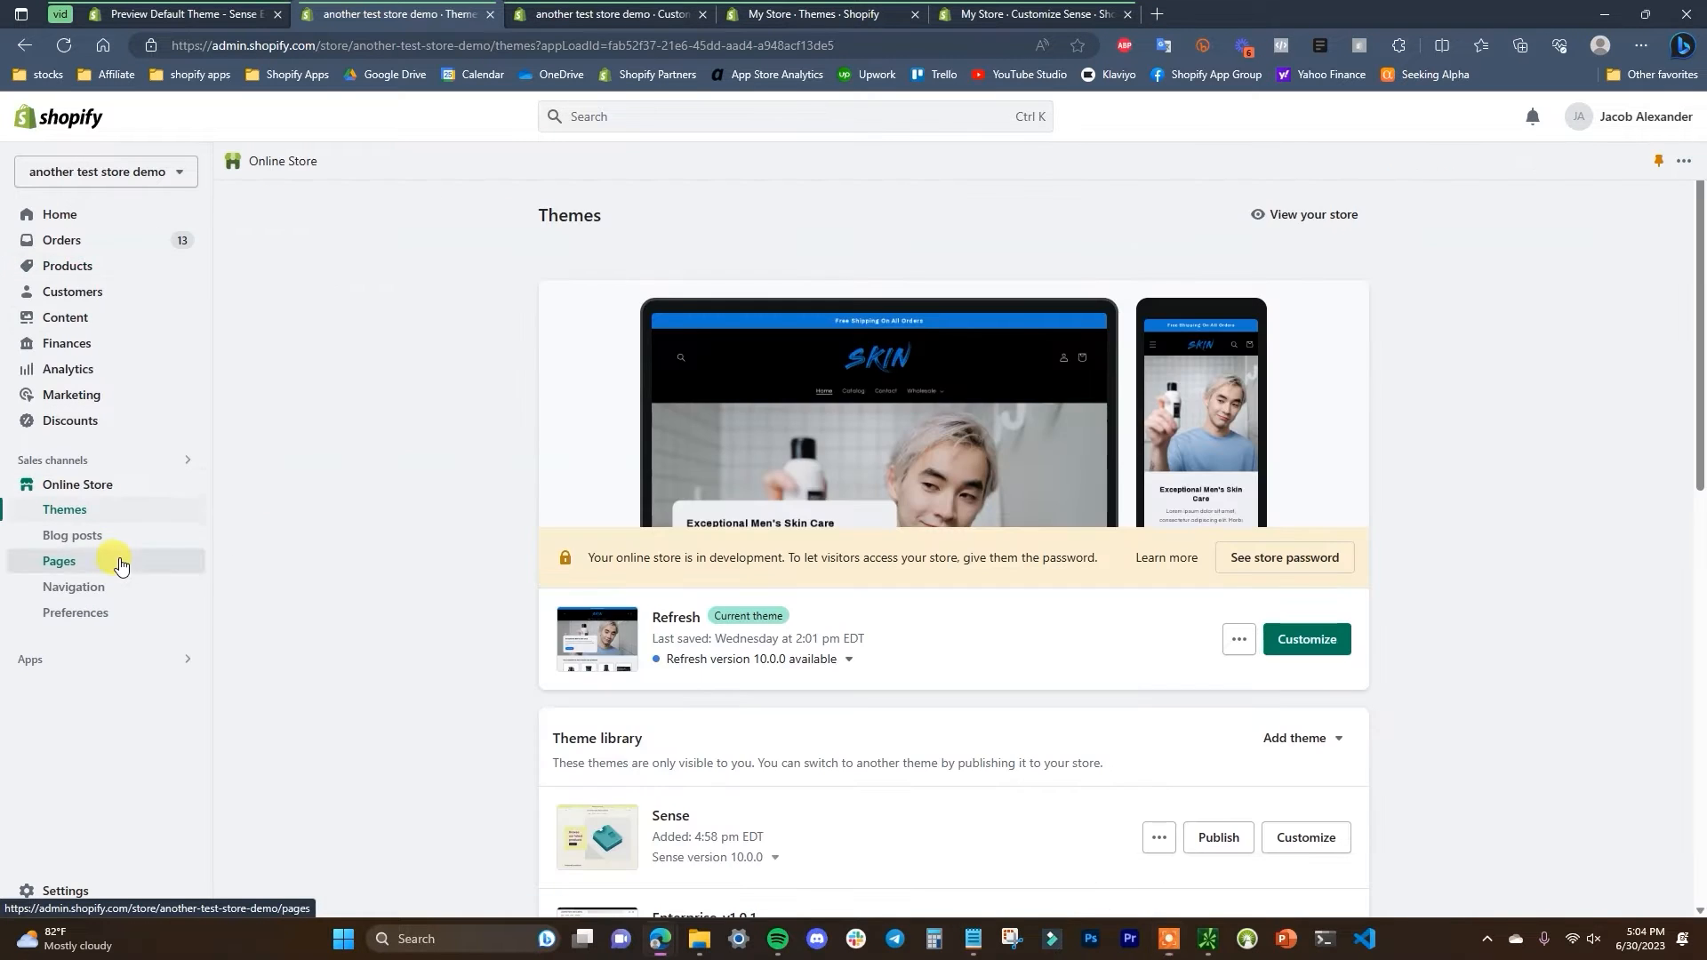
- Review the online store's pages and the main menu's nested Wholesale items, and return to the Navigation overview
{"action": "left_click", "coordinate": [106, 560]}
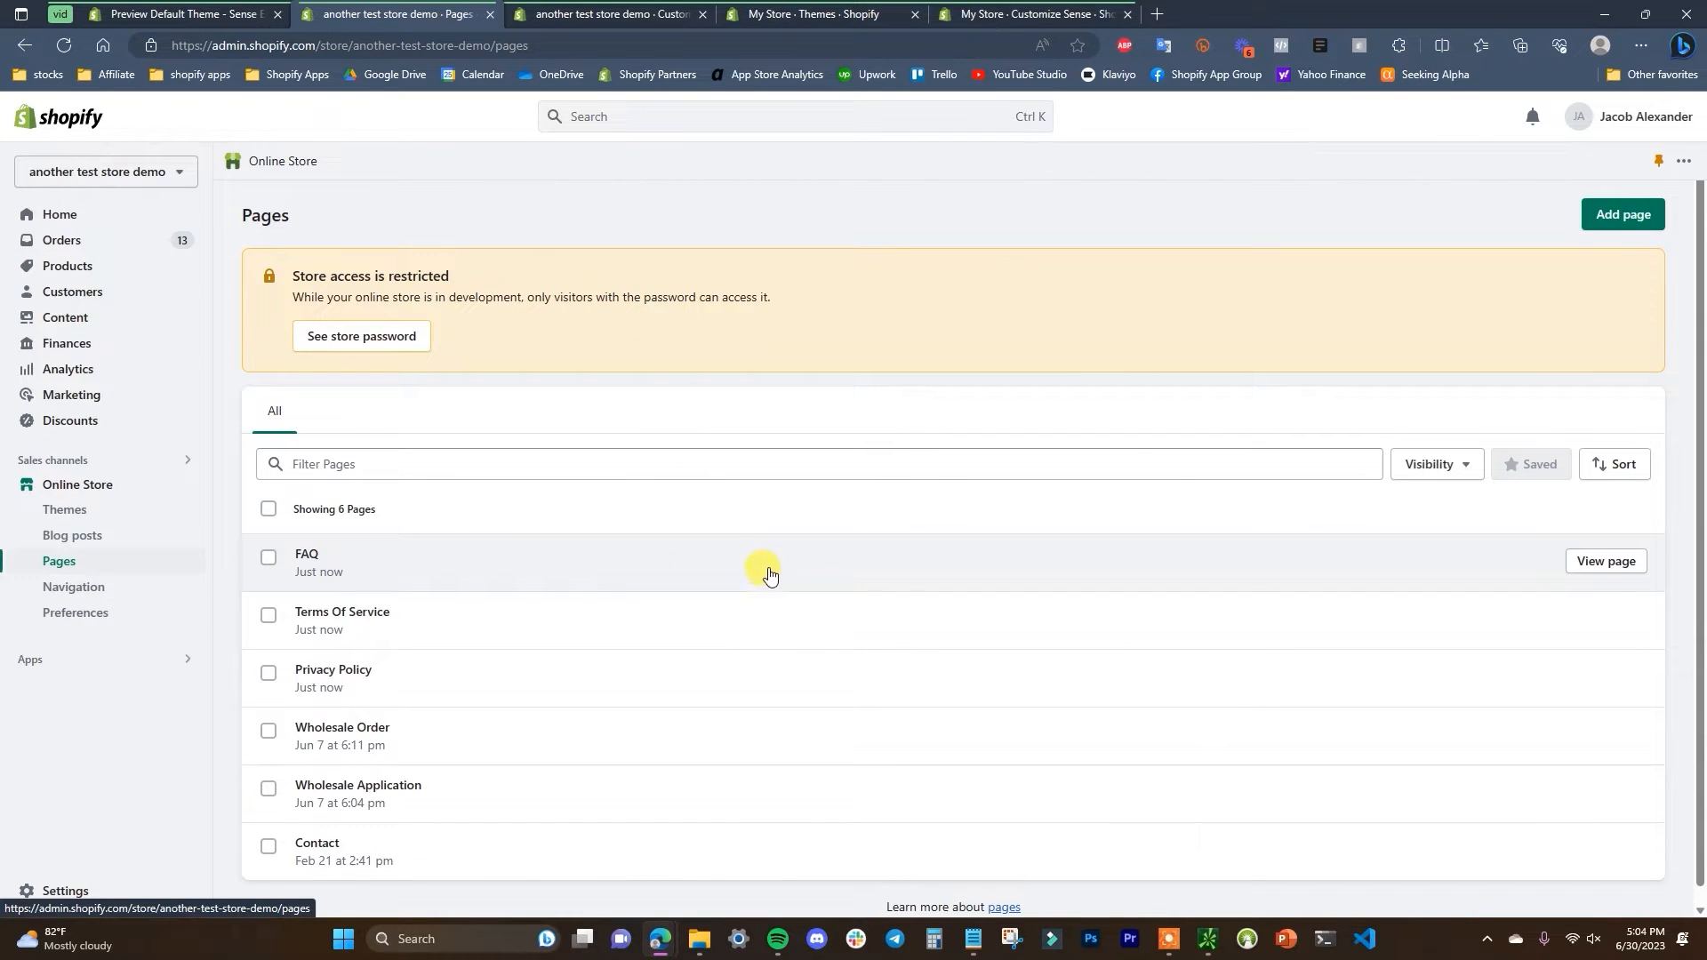
{"action": "scroll", "coordinate": [756, 560], "scroll_direction": "down", "scroll_amount": 1}
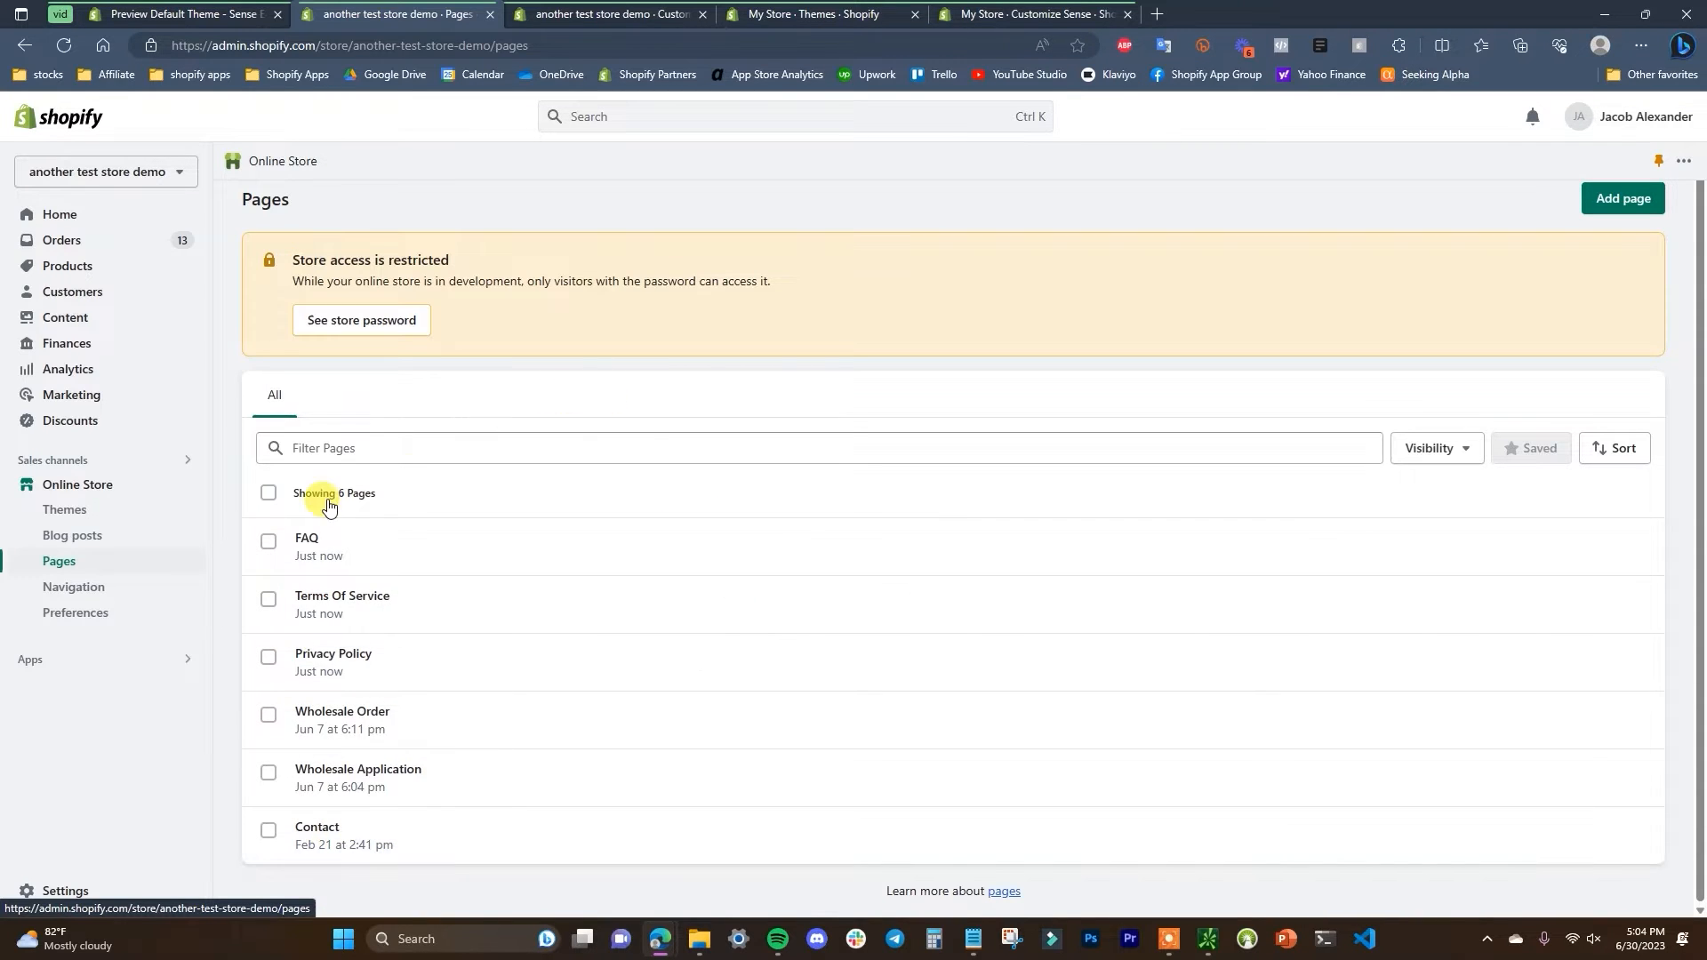
{"action": "left_click", "coordinate": [140, 591]}
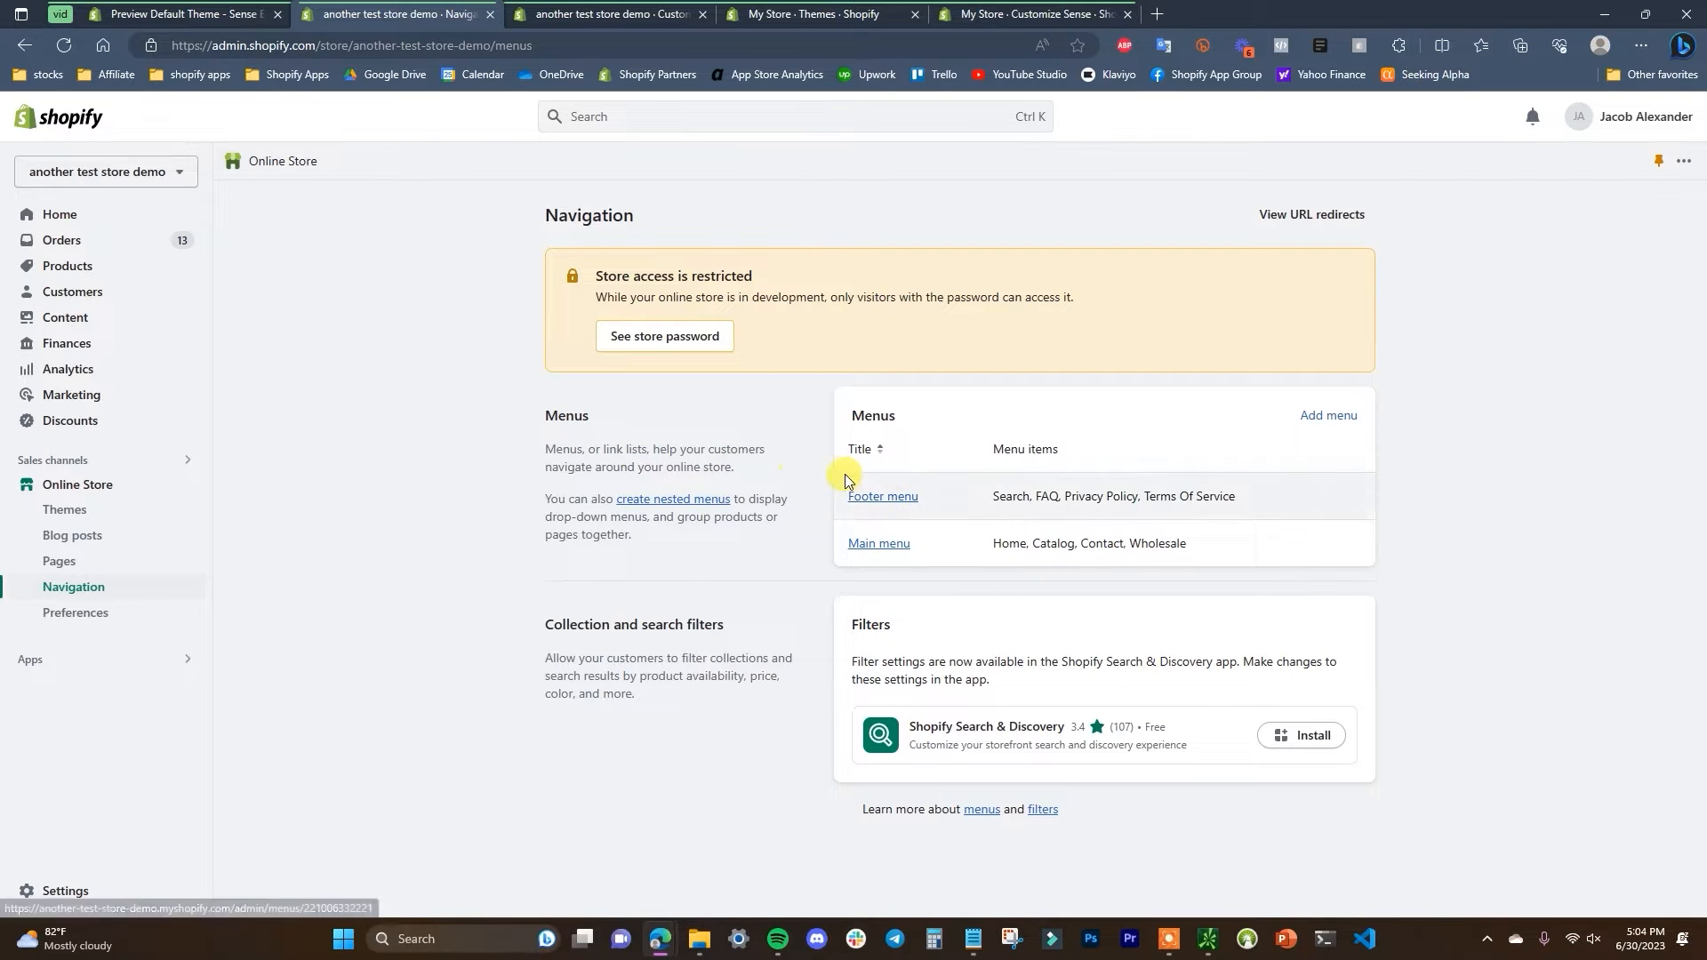
{"action": "left_click", "coordinate": [903, 555]}
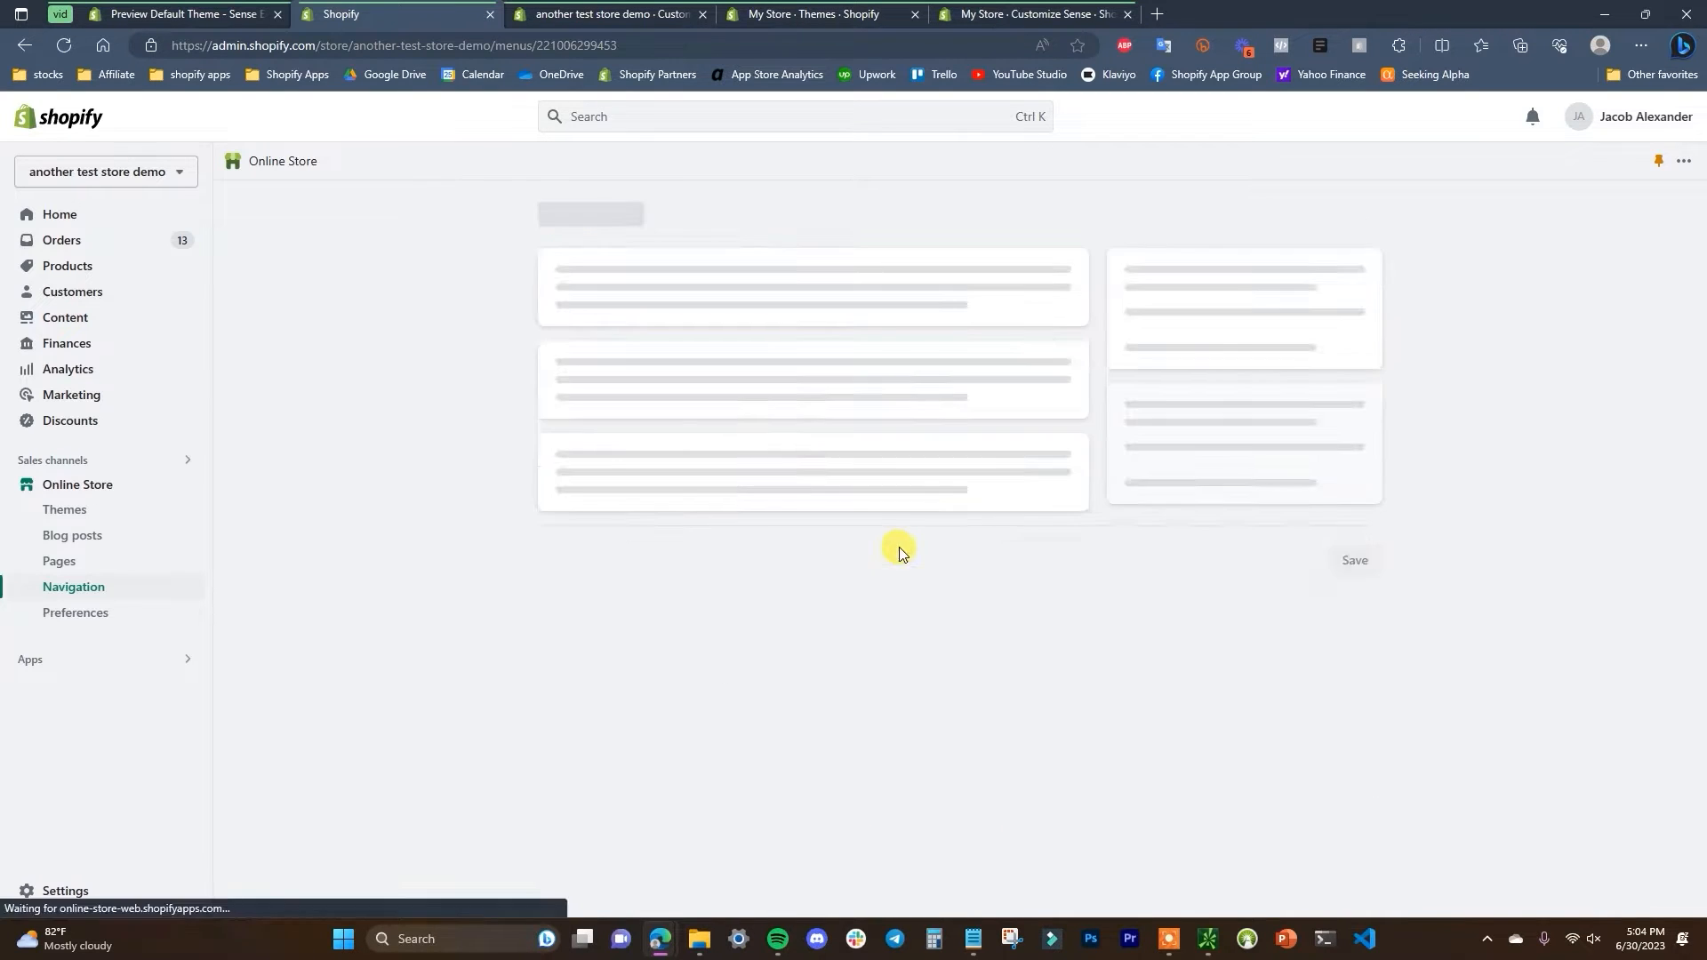
{"action": "left_click", "coordinate": [592, 598]}
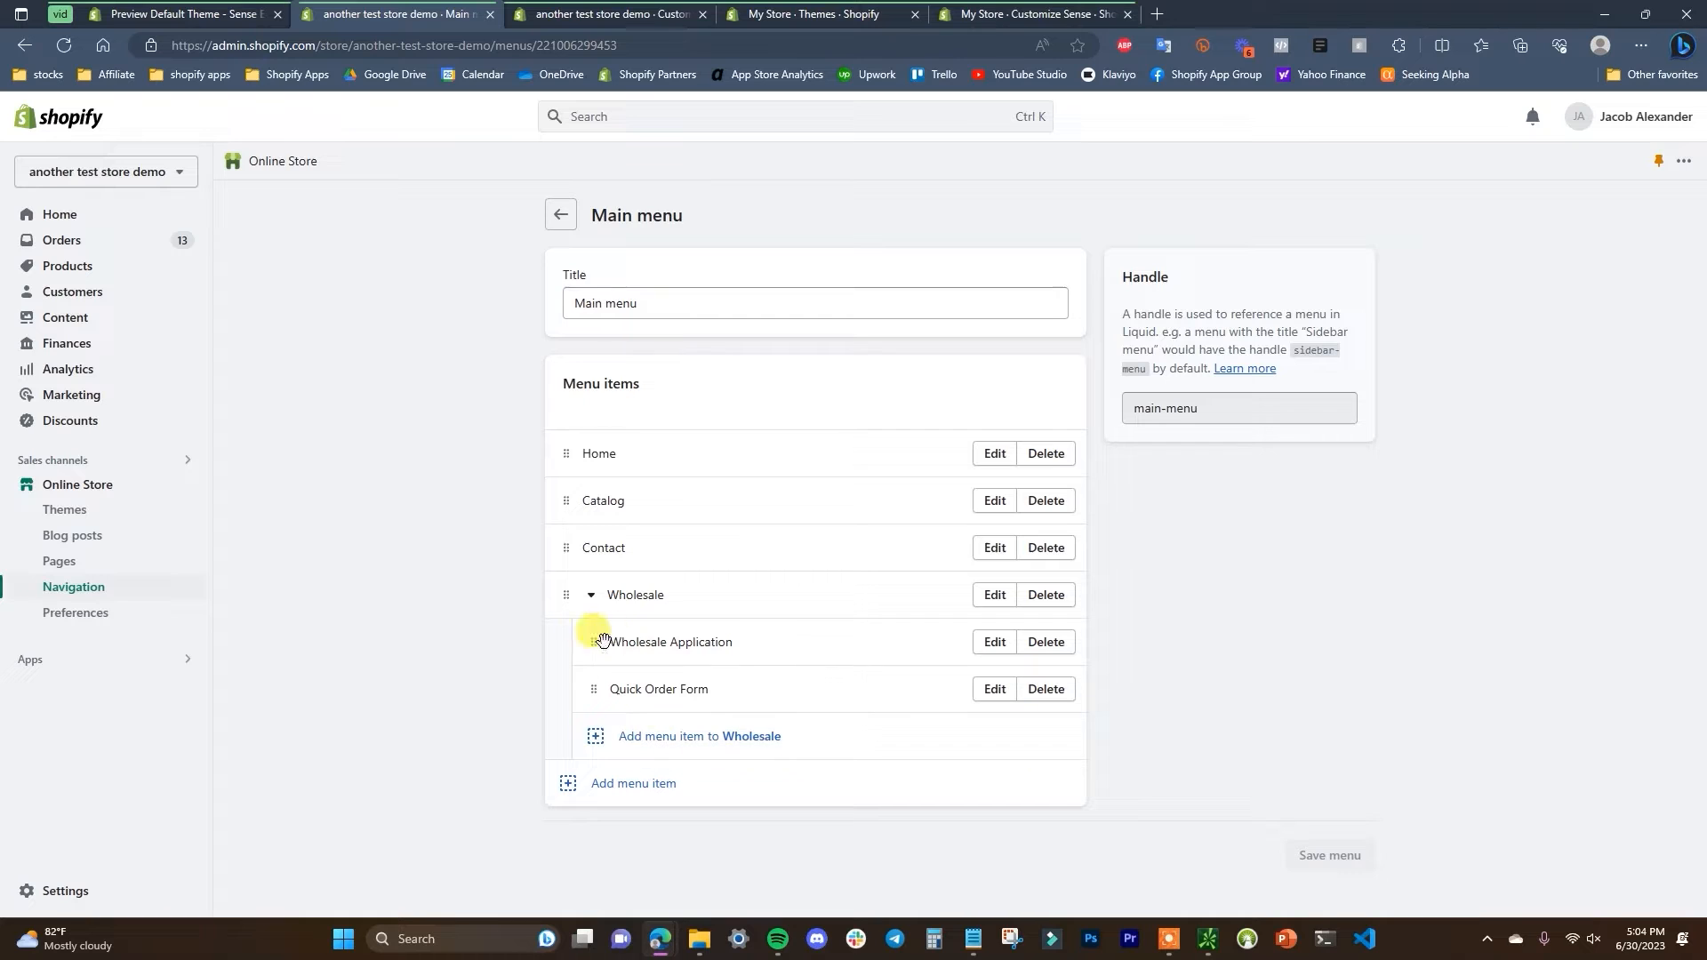
{"action": "left_click", "coordinate": [590, 597]}
{"action": "left_click", "coordinate": [561, 216]}
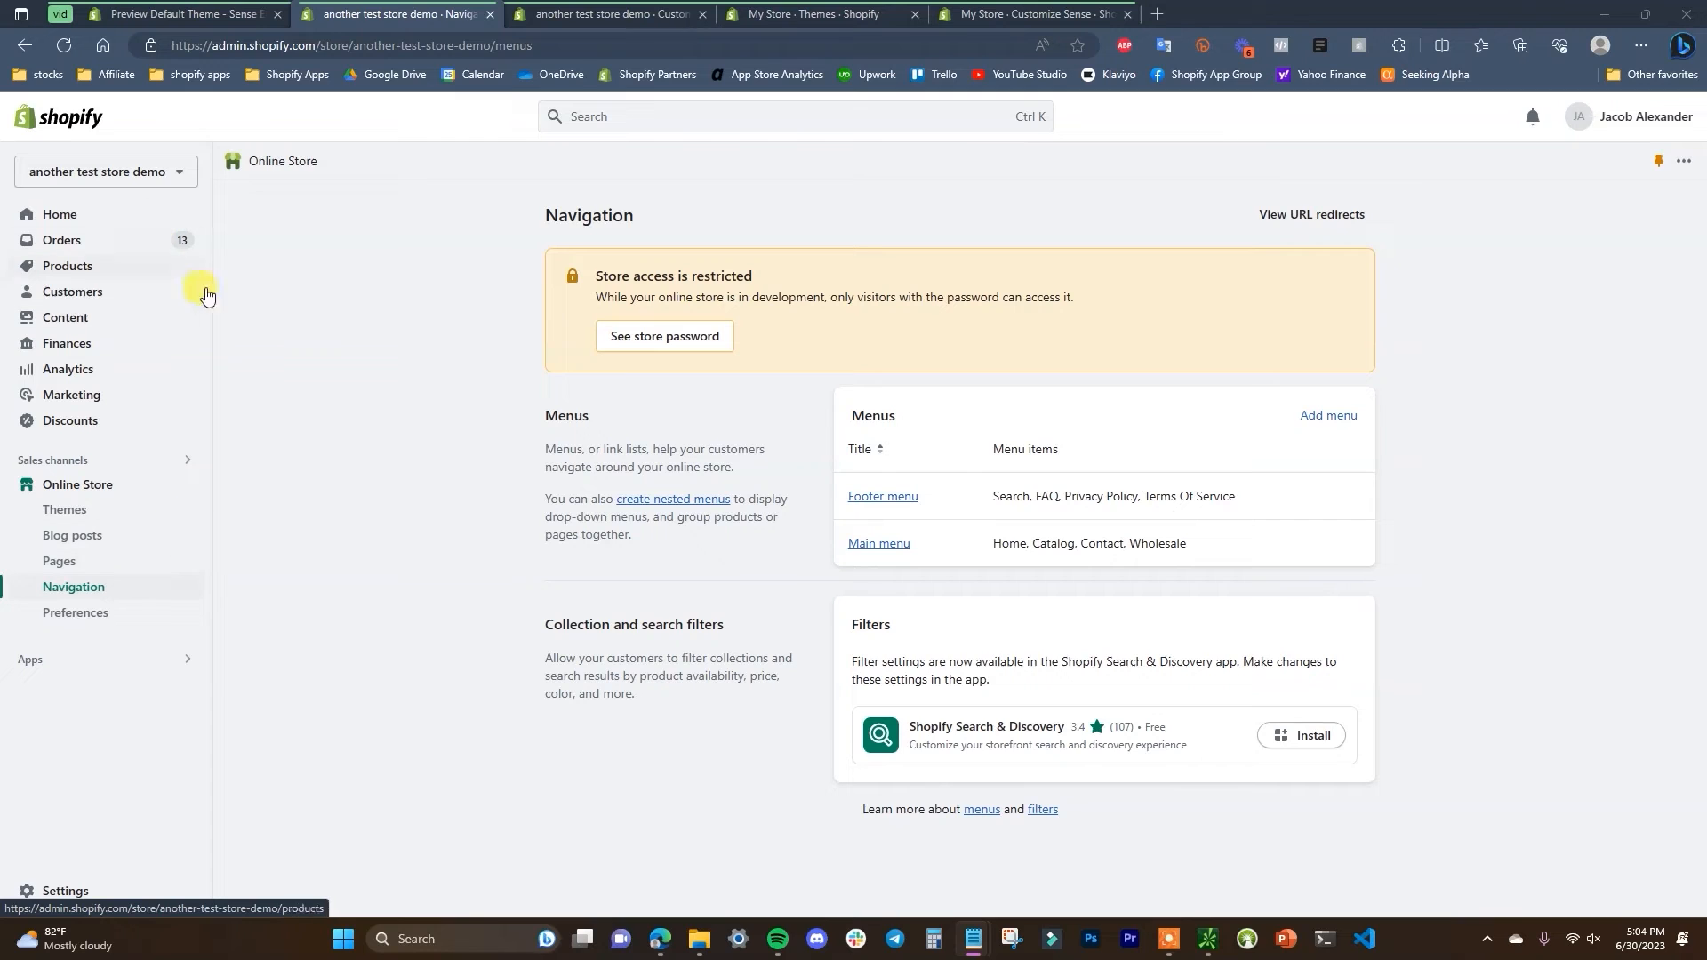
- Bring up the note's store basics list again, move it out of view and open the store's Settings
{"action": "left_click_drag", "start_coordinate": [0, 309], "coordinate": [613, 329]}
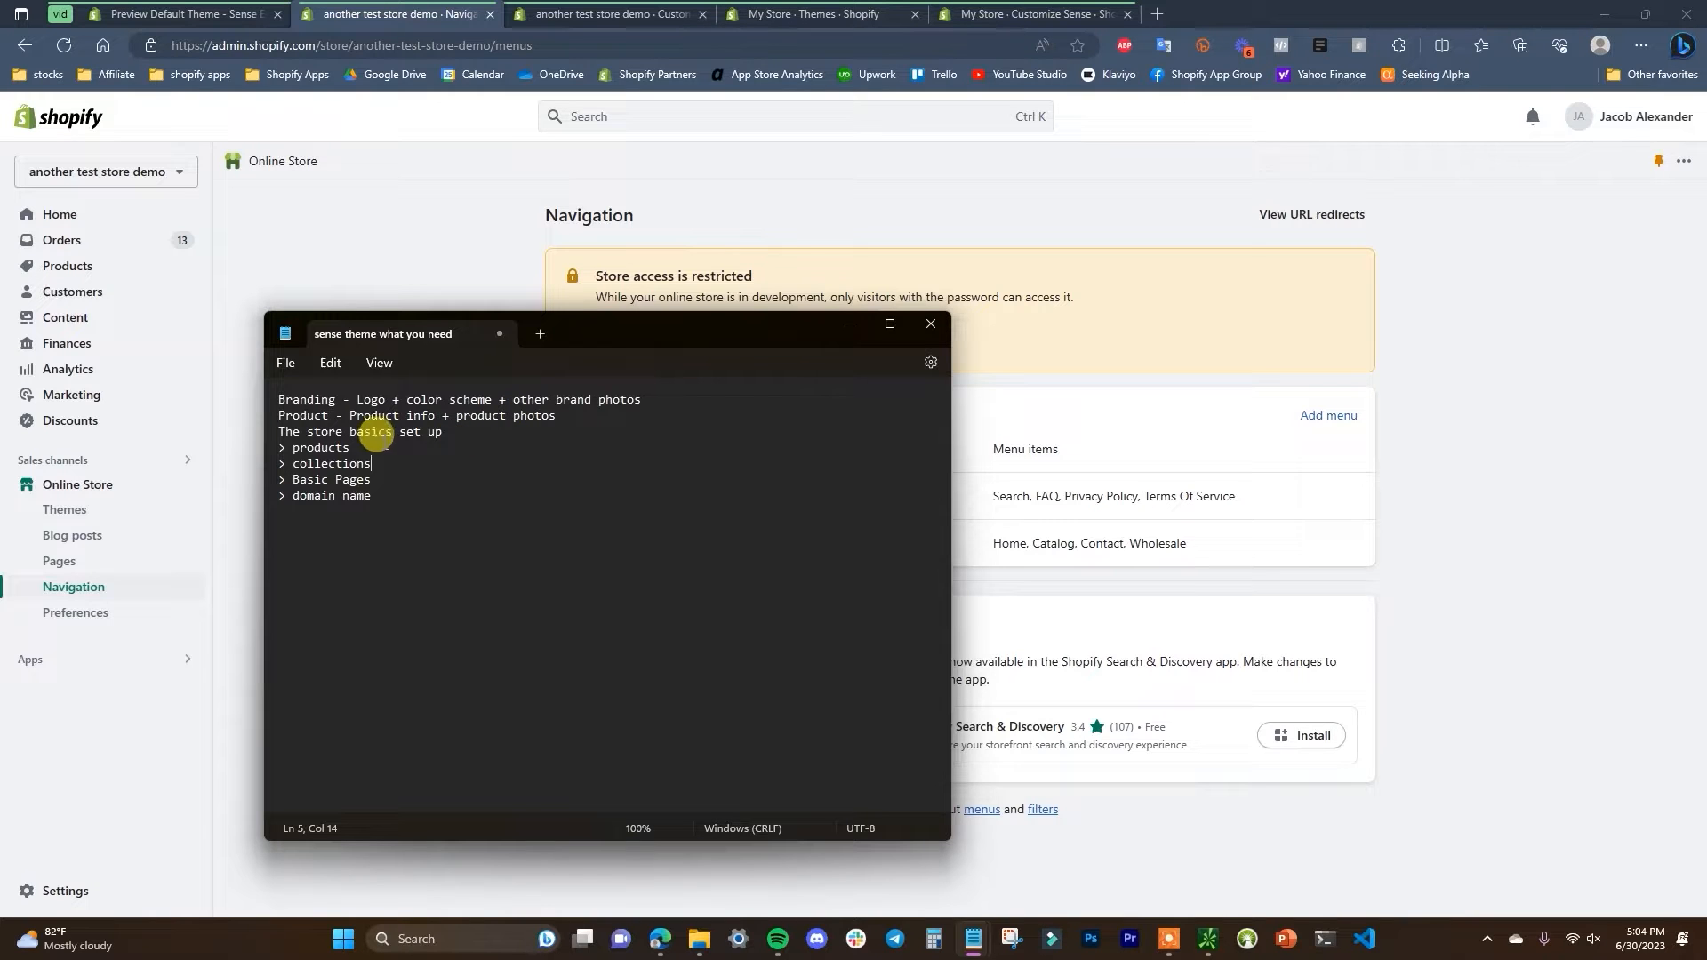
{"action": "left_click_drag", "start_coordinate": [712, 340], "coordinate": [0, 356]}
{"action": "left_click", "coordinate": [66, 890]}
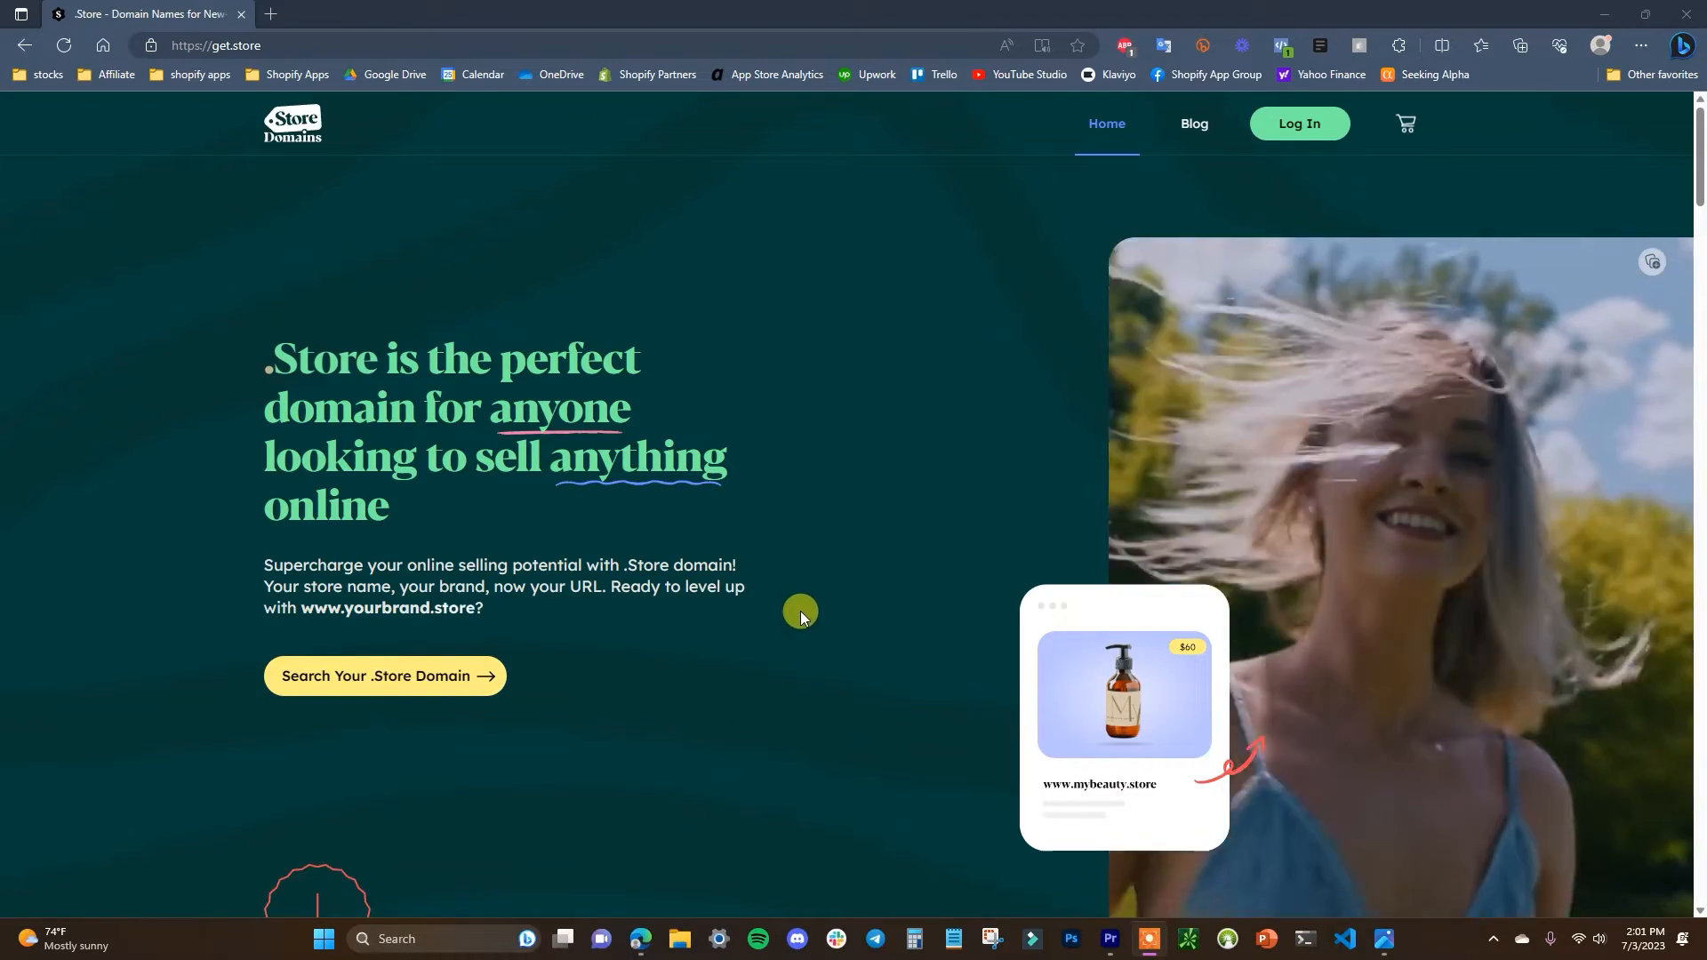
- Examine the get.store homepage, covering the example brand domains, domain search, seller perks, registrar partners and FAQs
{"action": "scroll", "coordinate": [800, 611], "scroll_direction": "down", "scroll_amount": 4}
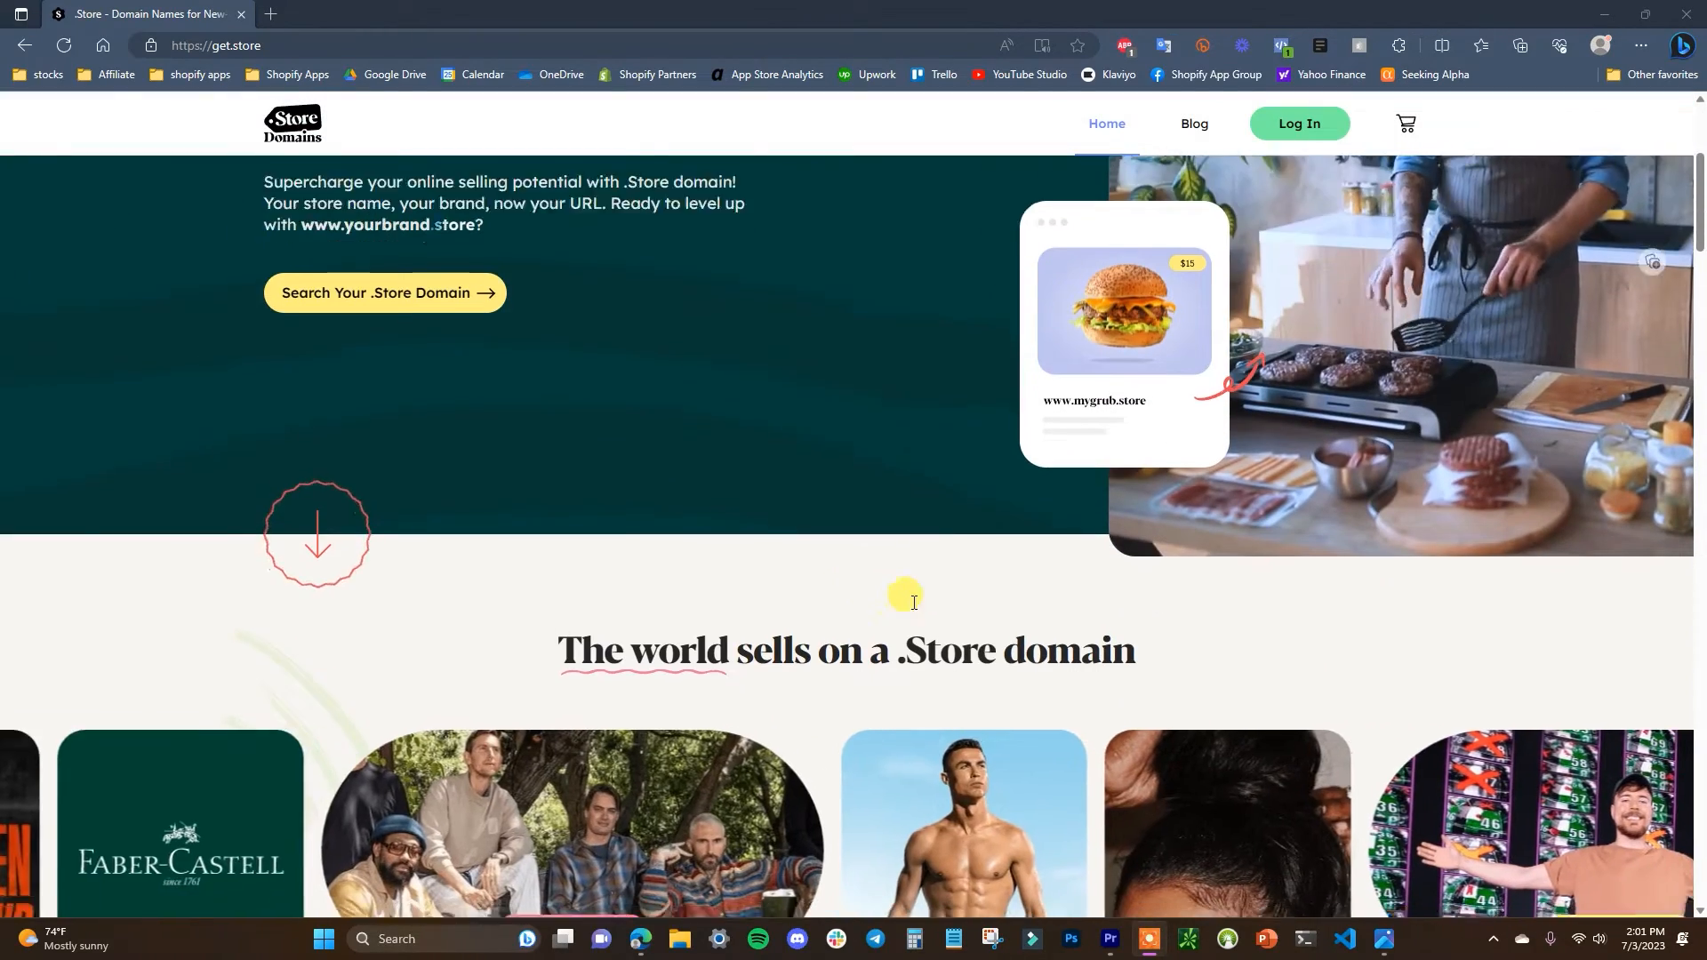
{"action": "scroll", "coordinate": [914, 603], "scroll_direction": "down", "scroll_amount": 6}
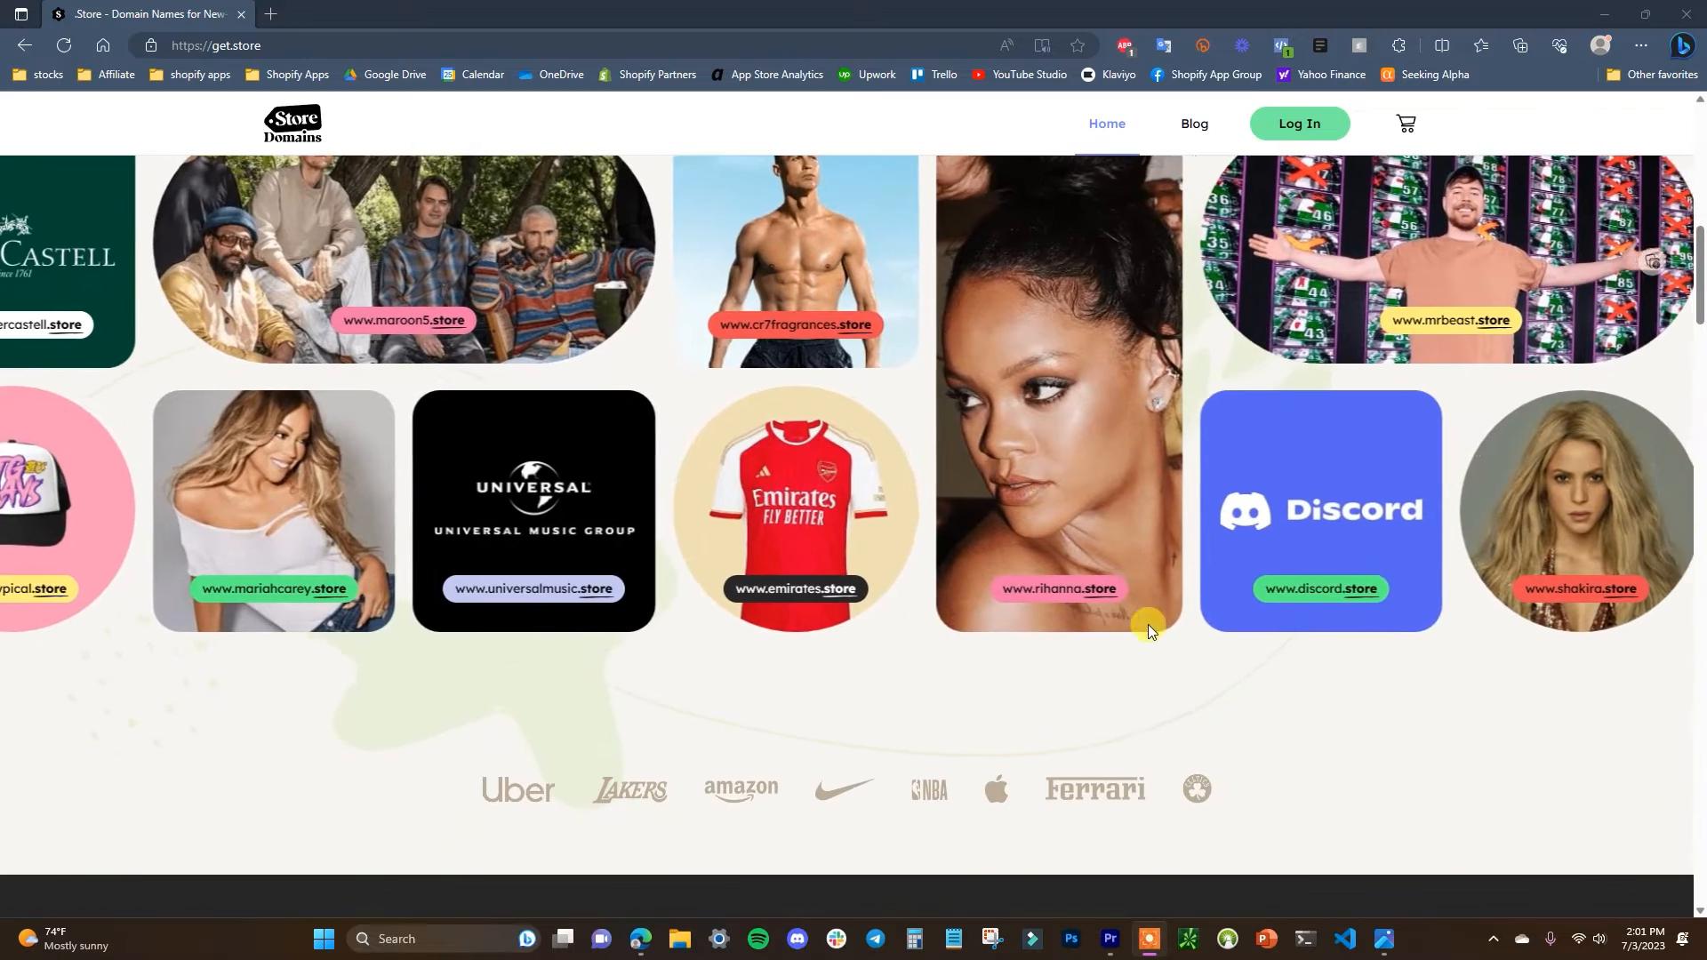
{"action": "scroll", "coordinate": [1148, 628], "scroll_direction": "down", "scroll_amount": 8}
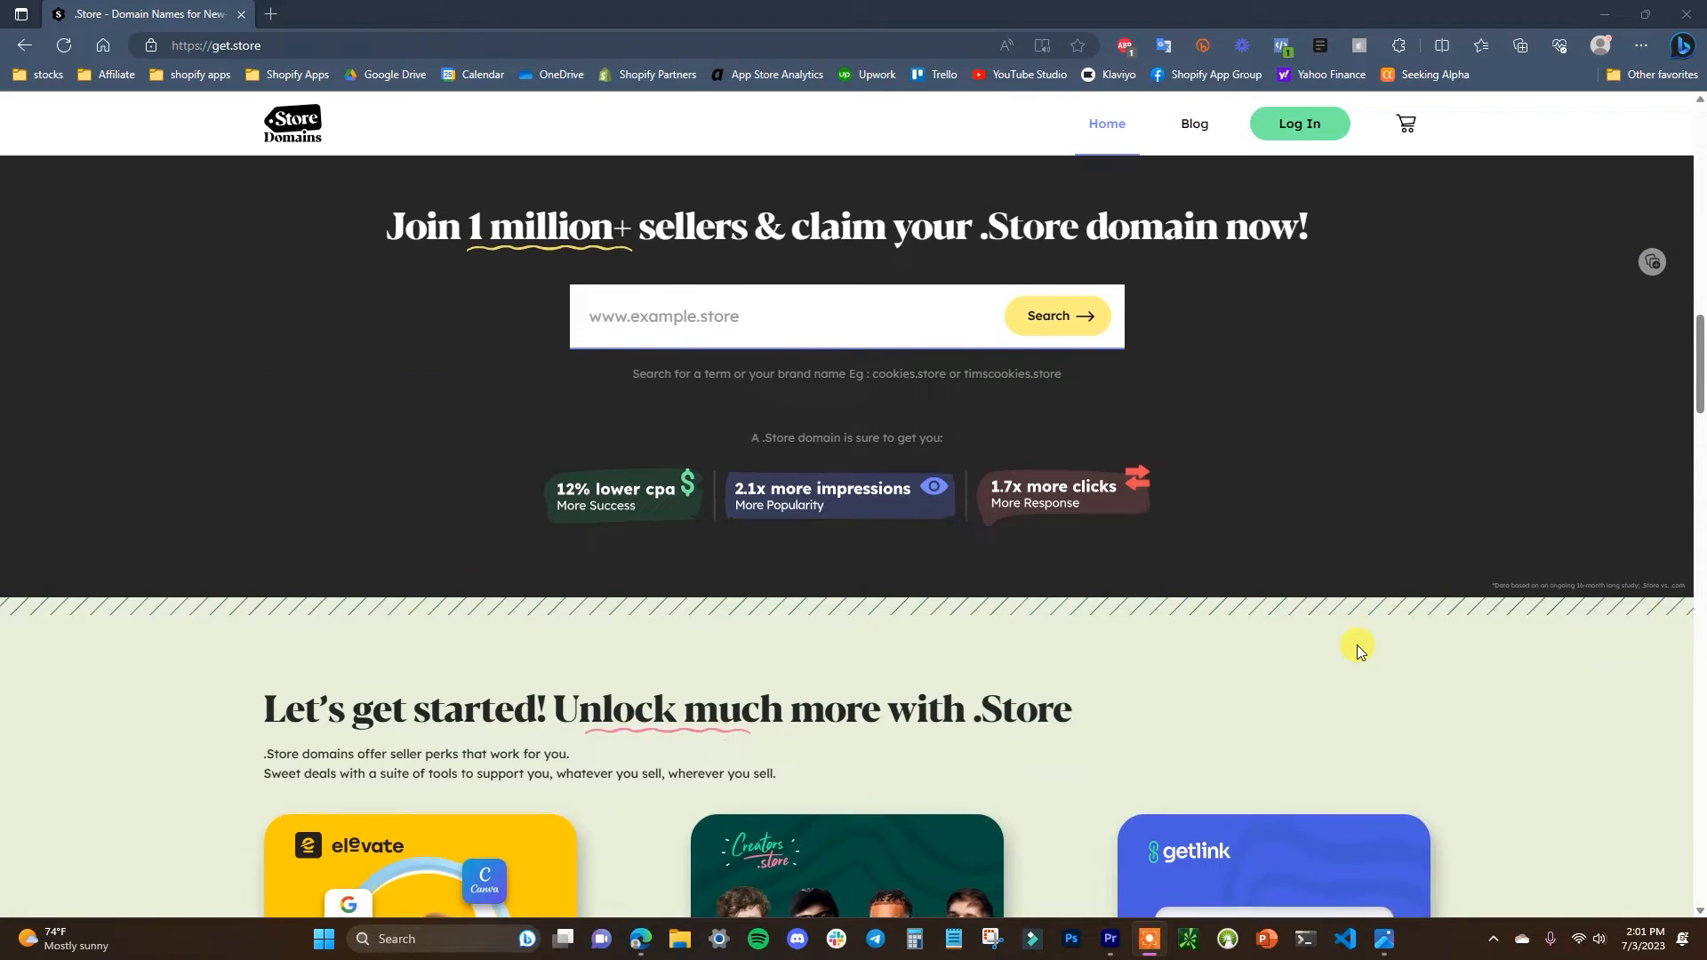
{"action": "scroll", "coordinate": [1496, 653], "scroll_direction": "down", "scroll_amount": 4}
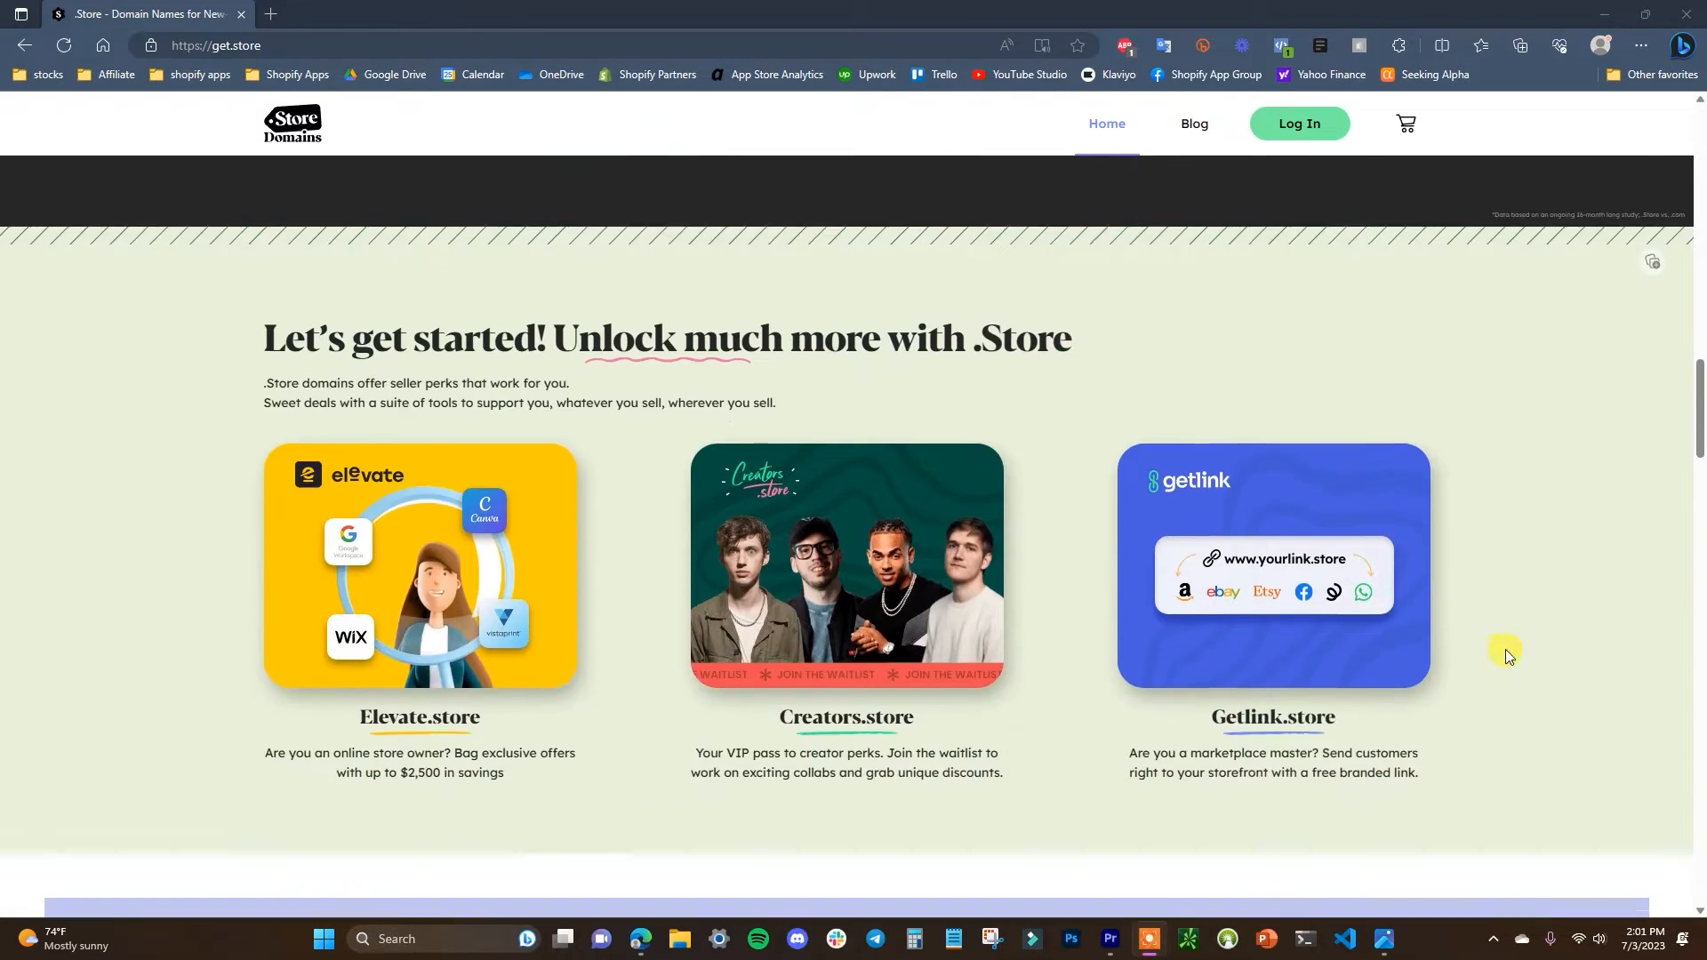
{"action": "scroll", "coordinate": [1515, 655], "scroll_direction": "down", "scroll_amount": 8}
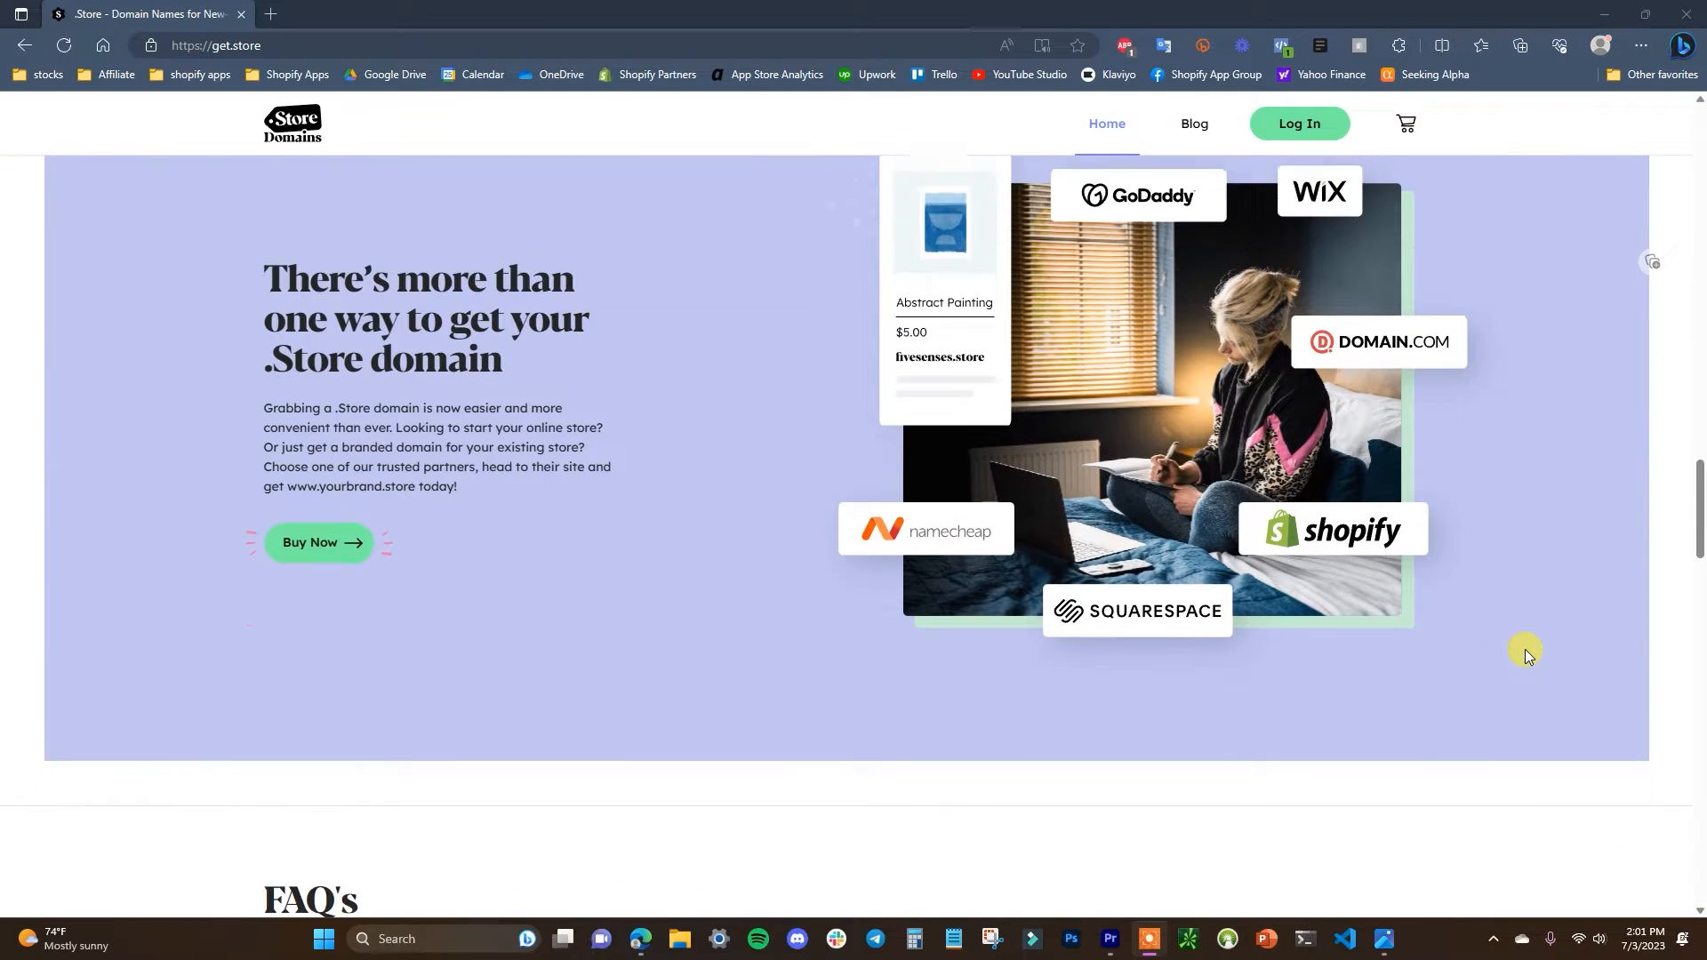
{"action": "scroll", "coordinate": [1524, 654], "scroll_direction": "down", "scroll_amount": 3}
{"action": "scroll", "coordinate": [1525, 653], "scroll_direction": "up", "scroll_amount": 2}
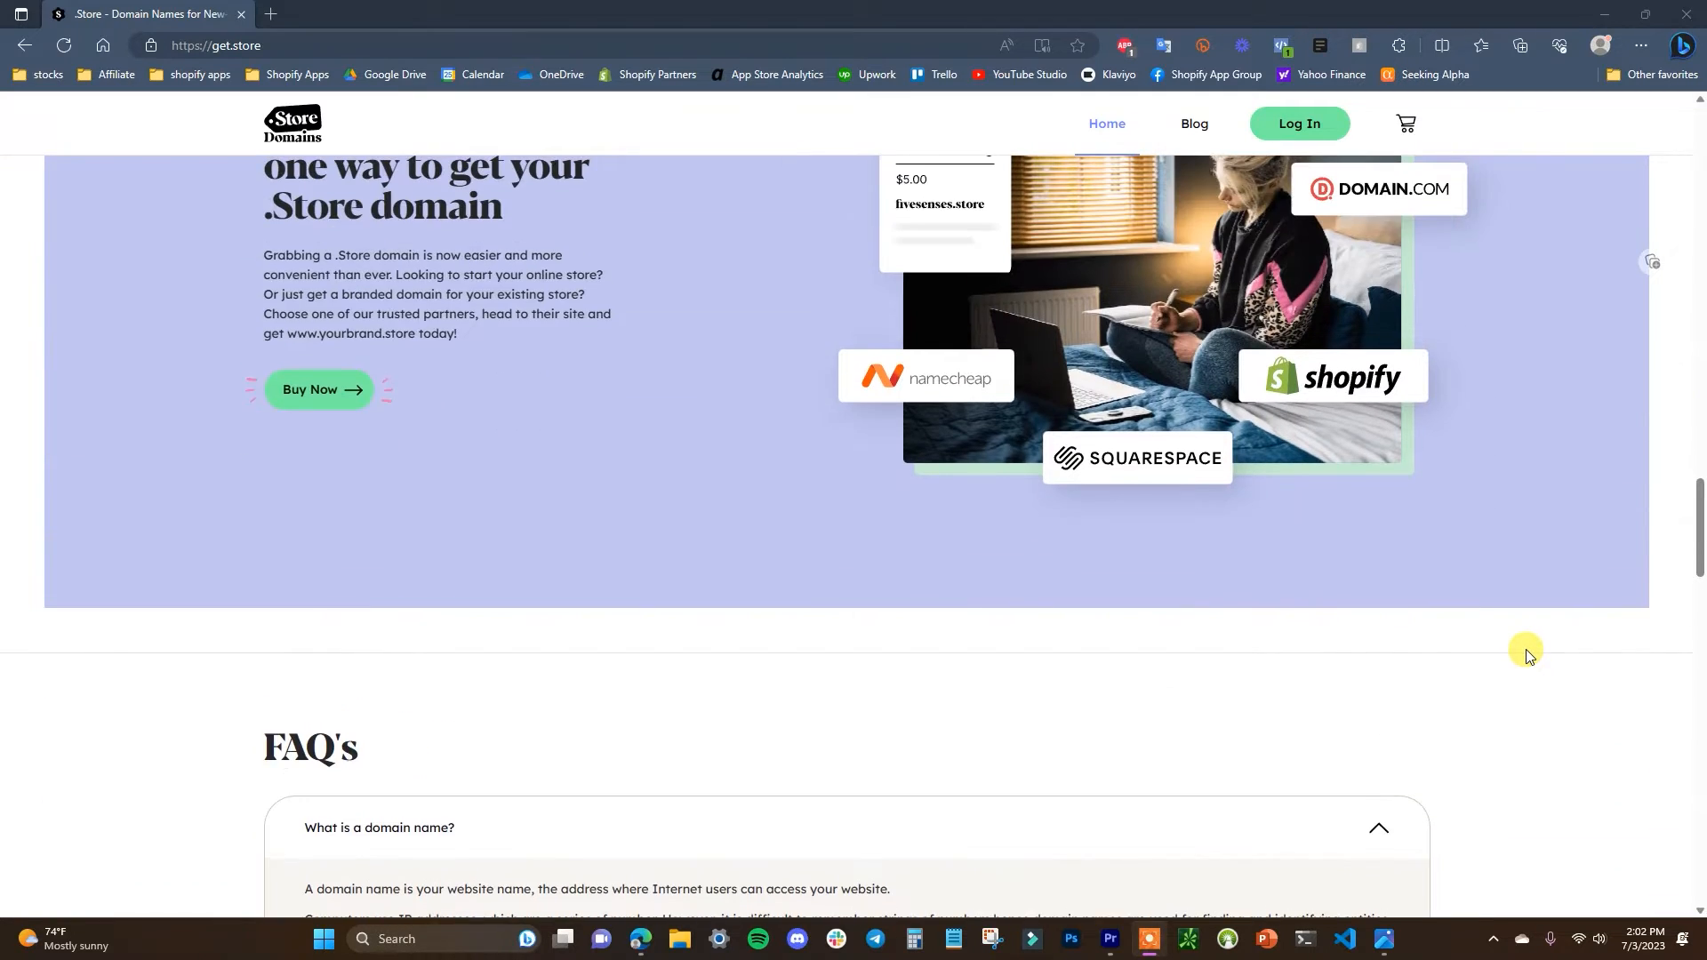
{"action": "scroll", "coordinate": [1526, 654], "scroll_direction": "up", "scroll_amount": 1}
{"action": "scroll", "coordinate": [1526, 653], "scroll_direction": "up", "scroll_amount": 4}
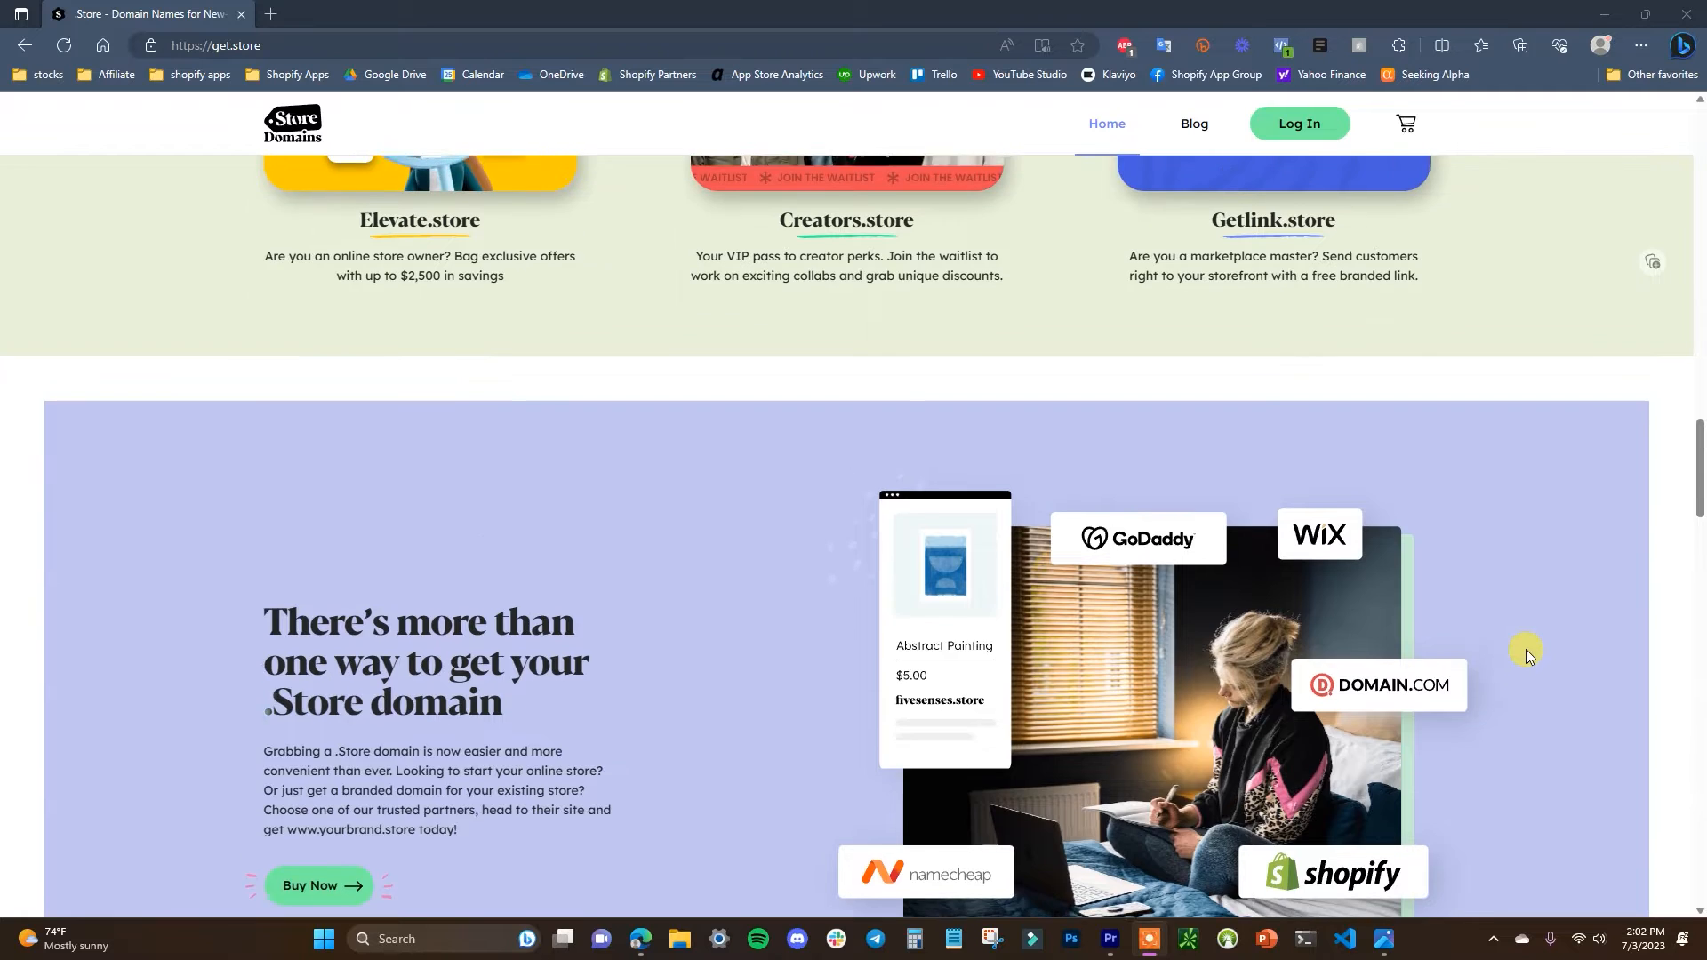
{"action": "scroll", "coordinate": [1527, 653], "scroll_direction": "up", "scroll_amount": 7}
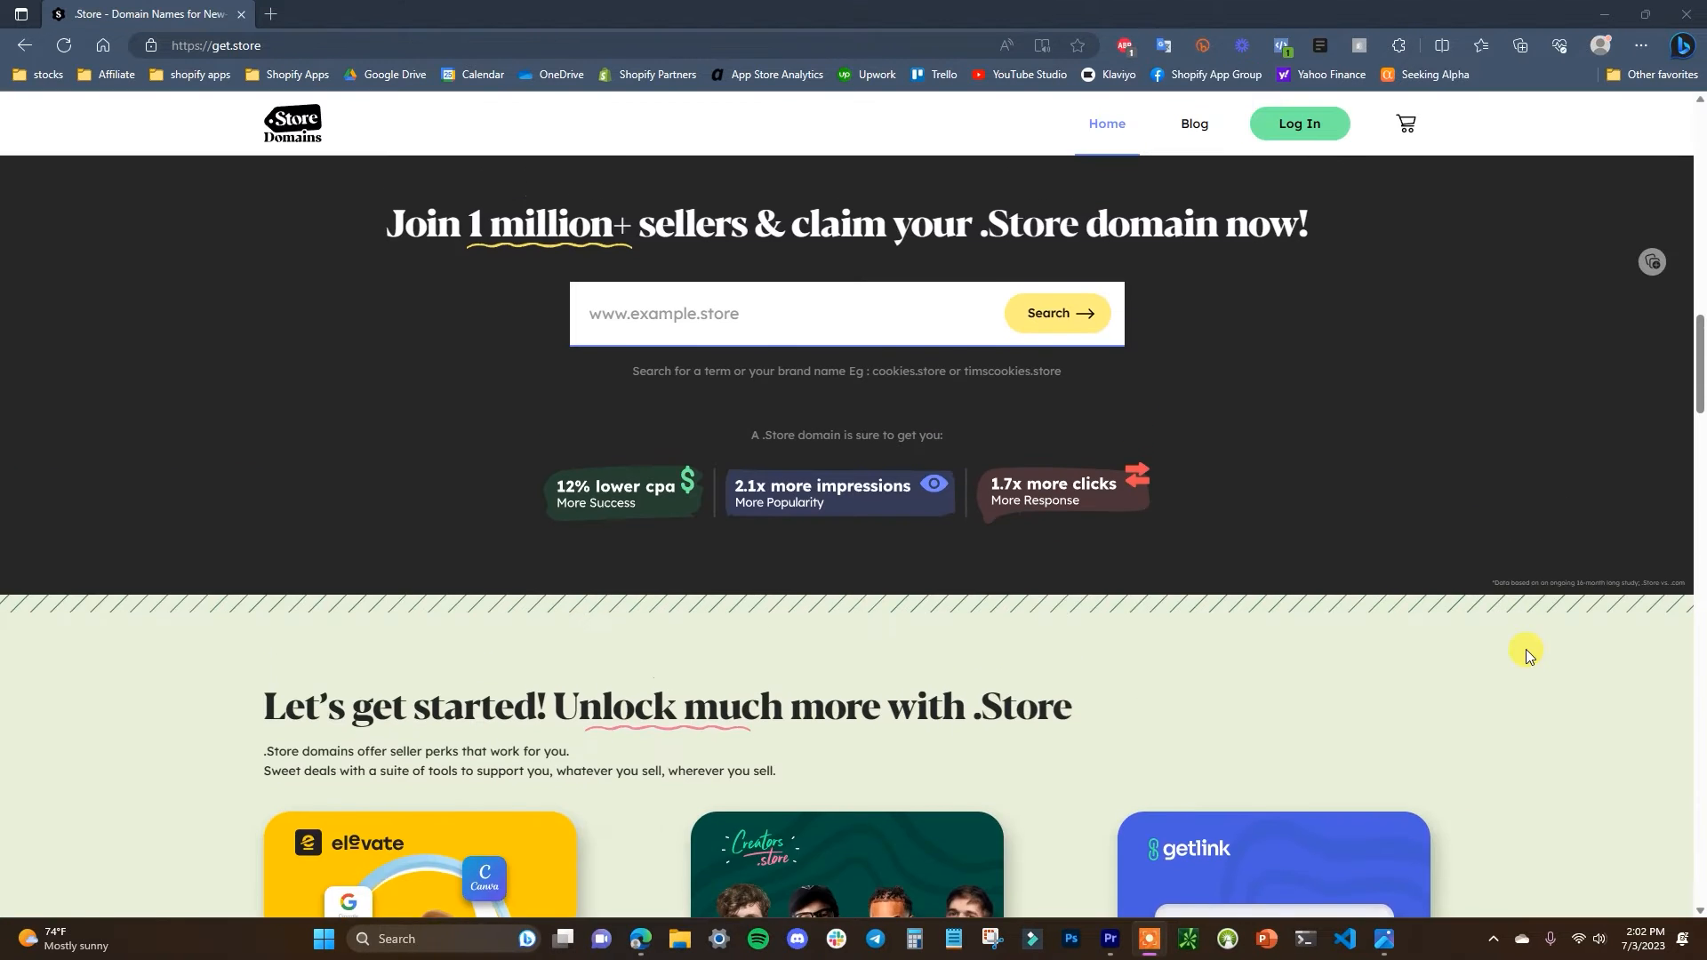
{"action": "scroll", "coordinate": [1526, 655], "scroll_direction": "up", "scroll_amount": 2}
{"action": "scroll", "coordinate": [1526, 649], "scroll_direction": "up", "scroll_amount": 3}
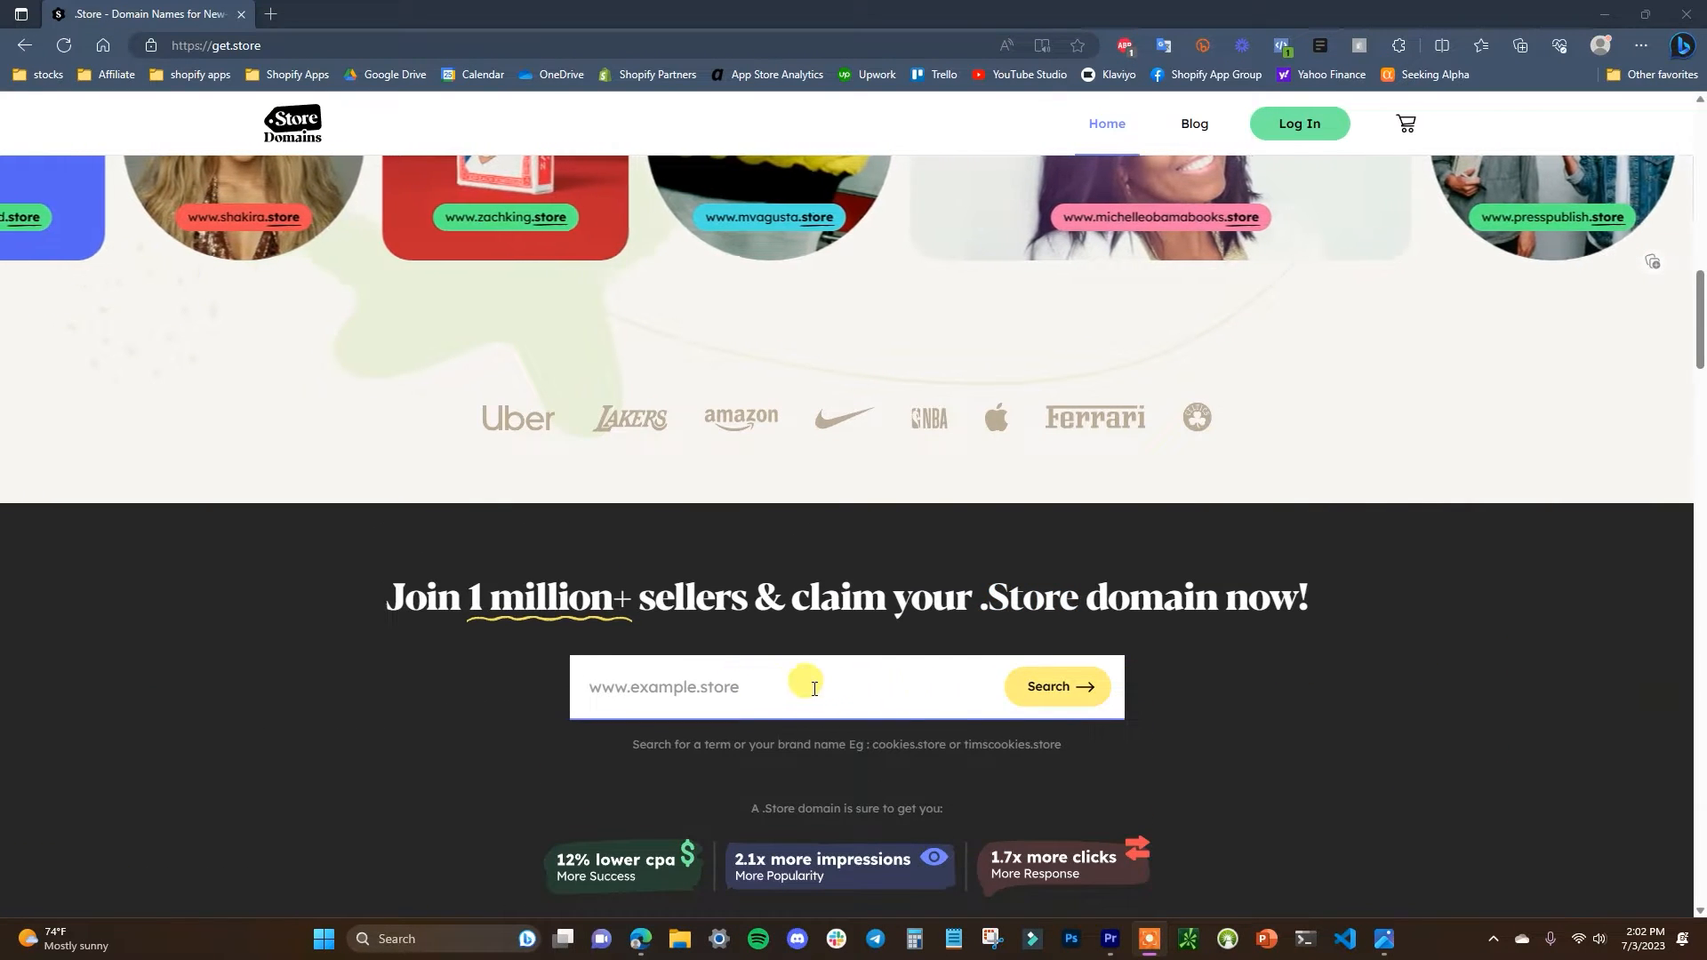
{"action": "scroll", "coordinate": [1281, 706], "scroll_direction": "up", "scroll_amount": 2}
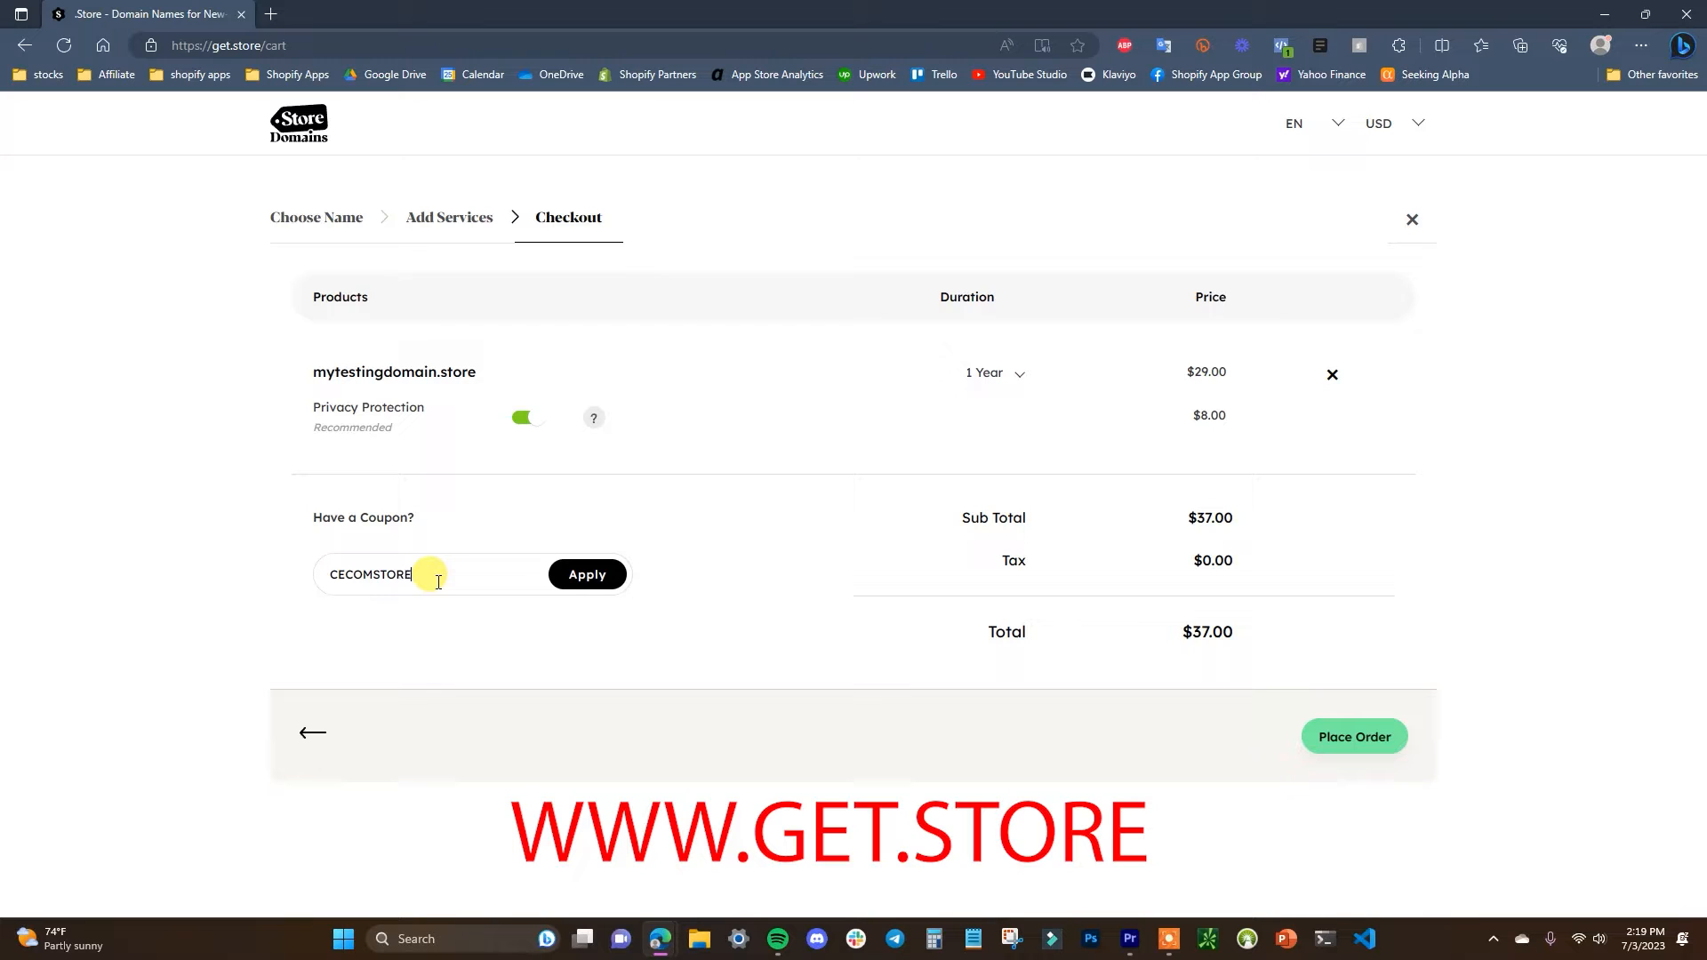
- Apply the coupon code CECOMSTORE to the one-year mytestingdomain.store order in the get.store cart
{"action": "left_click", "coordinate": [573, 575]}
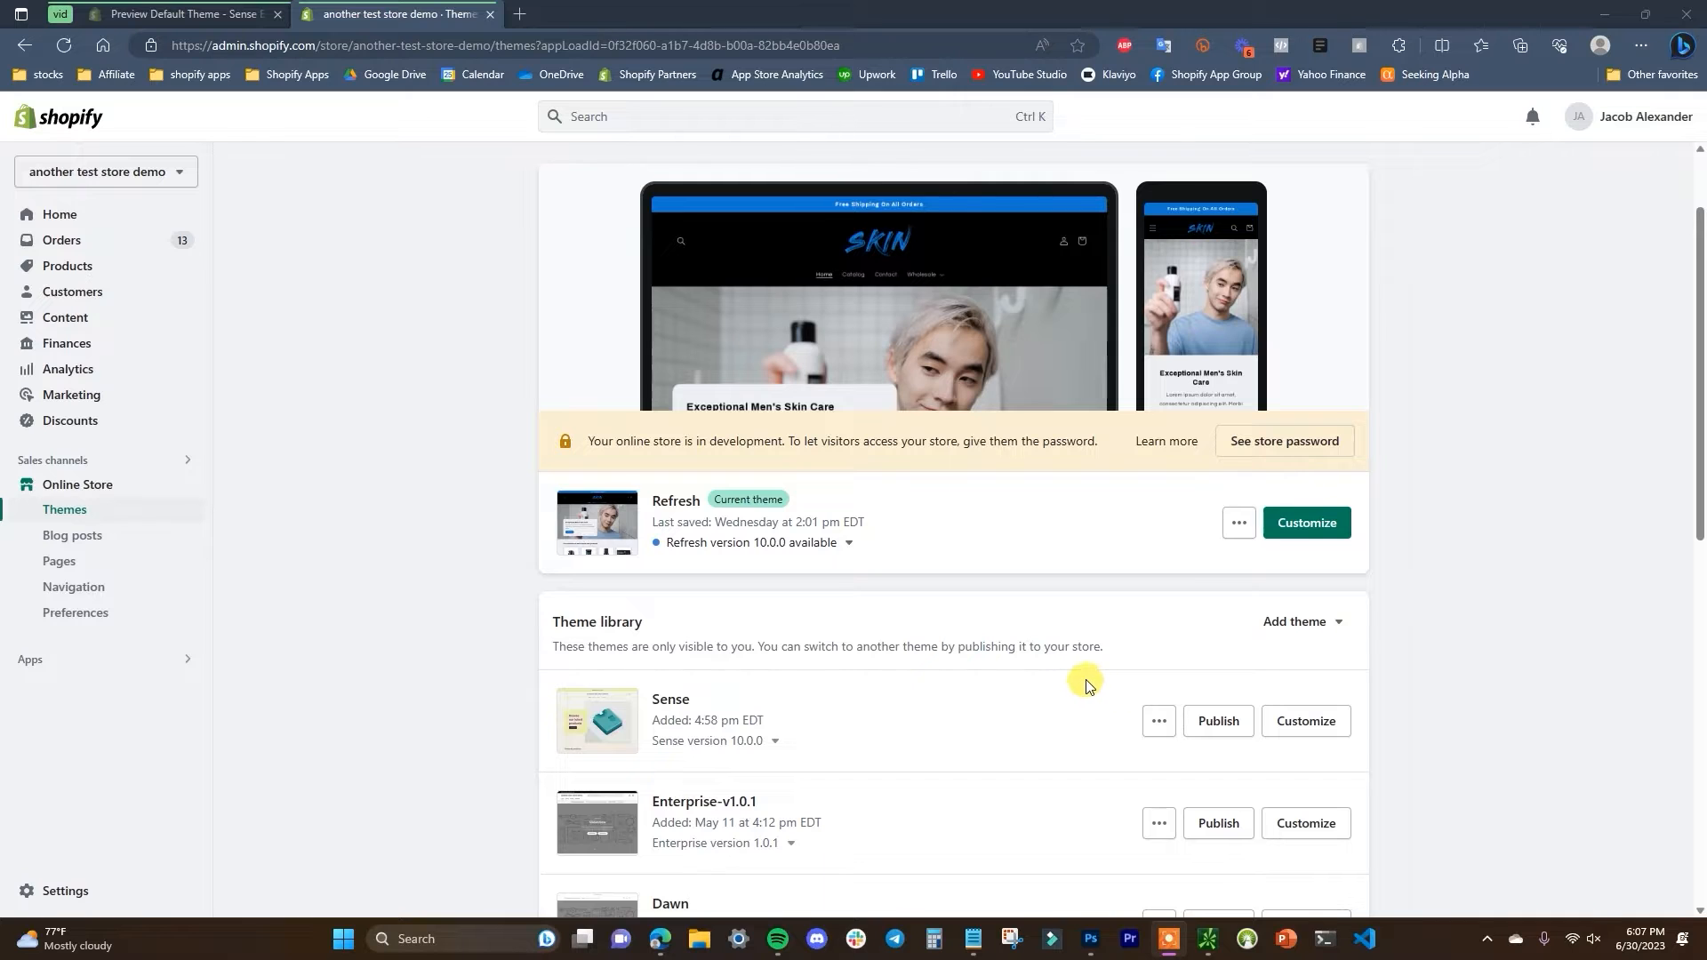
- Open the Sense theme from the theme library for customization and switch to its editor
{"action": "scroll", "coordinate": [1347, 727], "scroll_direction": "up", "scroll_amount": 1}
{"action": "scroll", "coordinate": [793, 664], "scroll_direction": "down", "scroll_amount": 3}
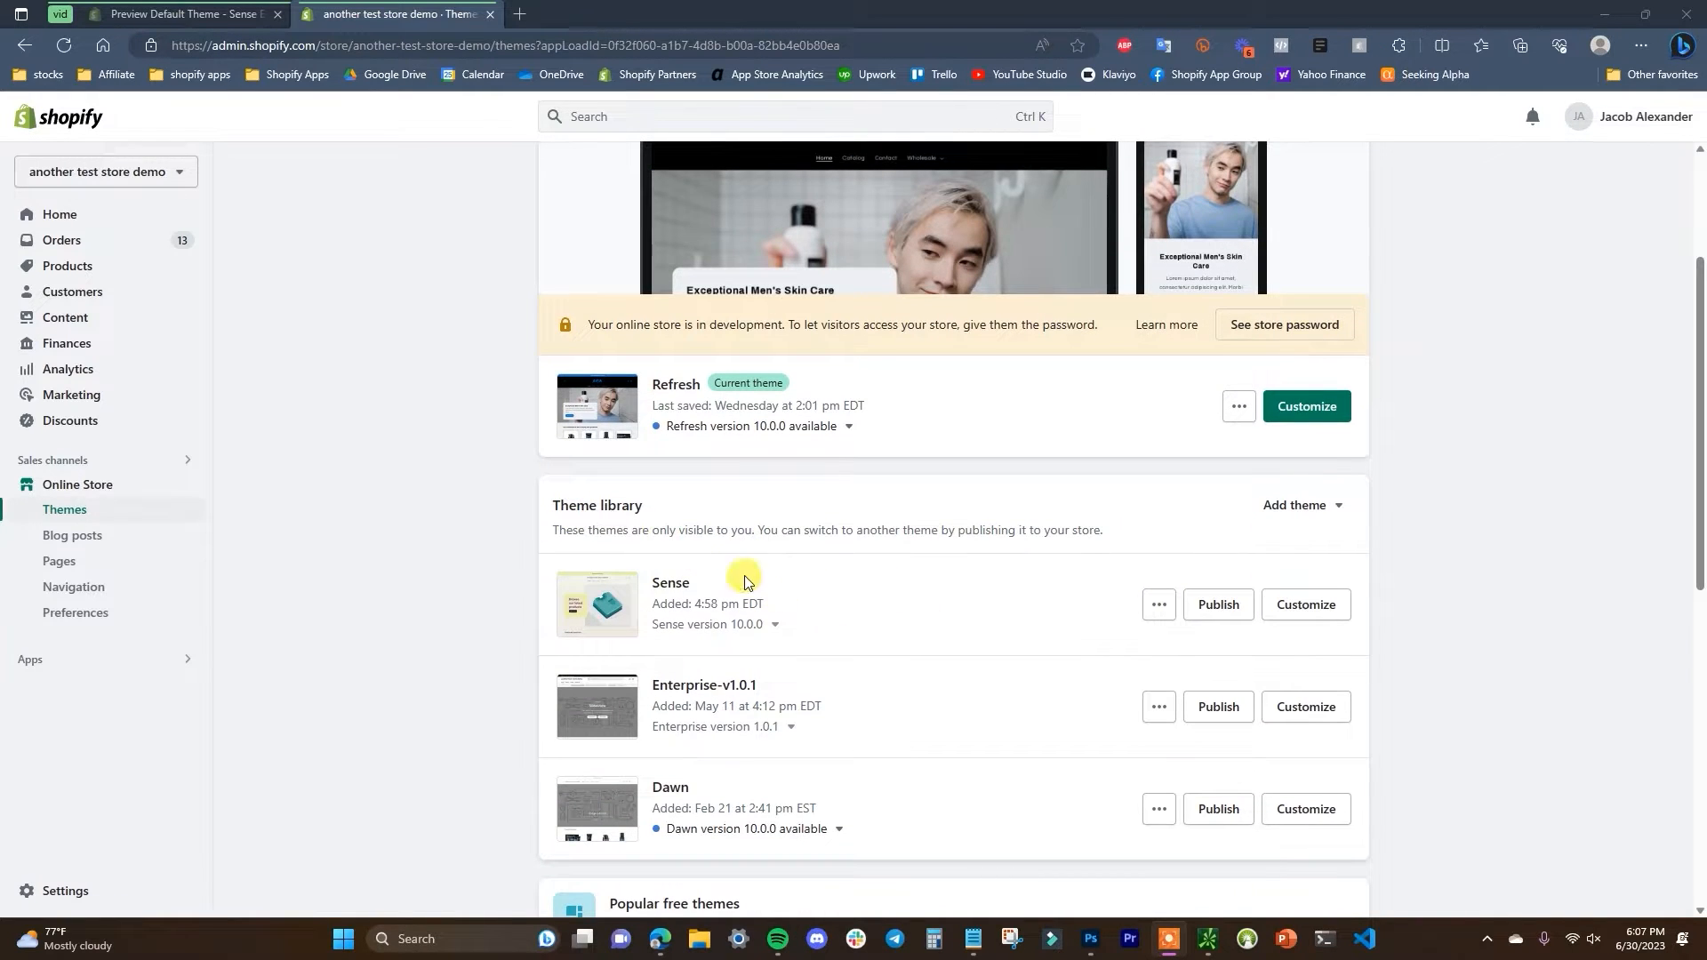
{"action": "left_click", "coordinate": [1309, 610]}
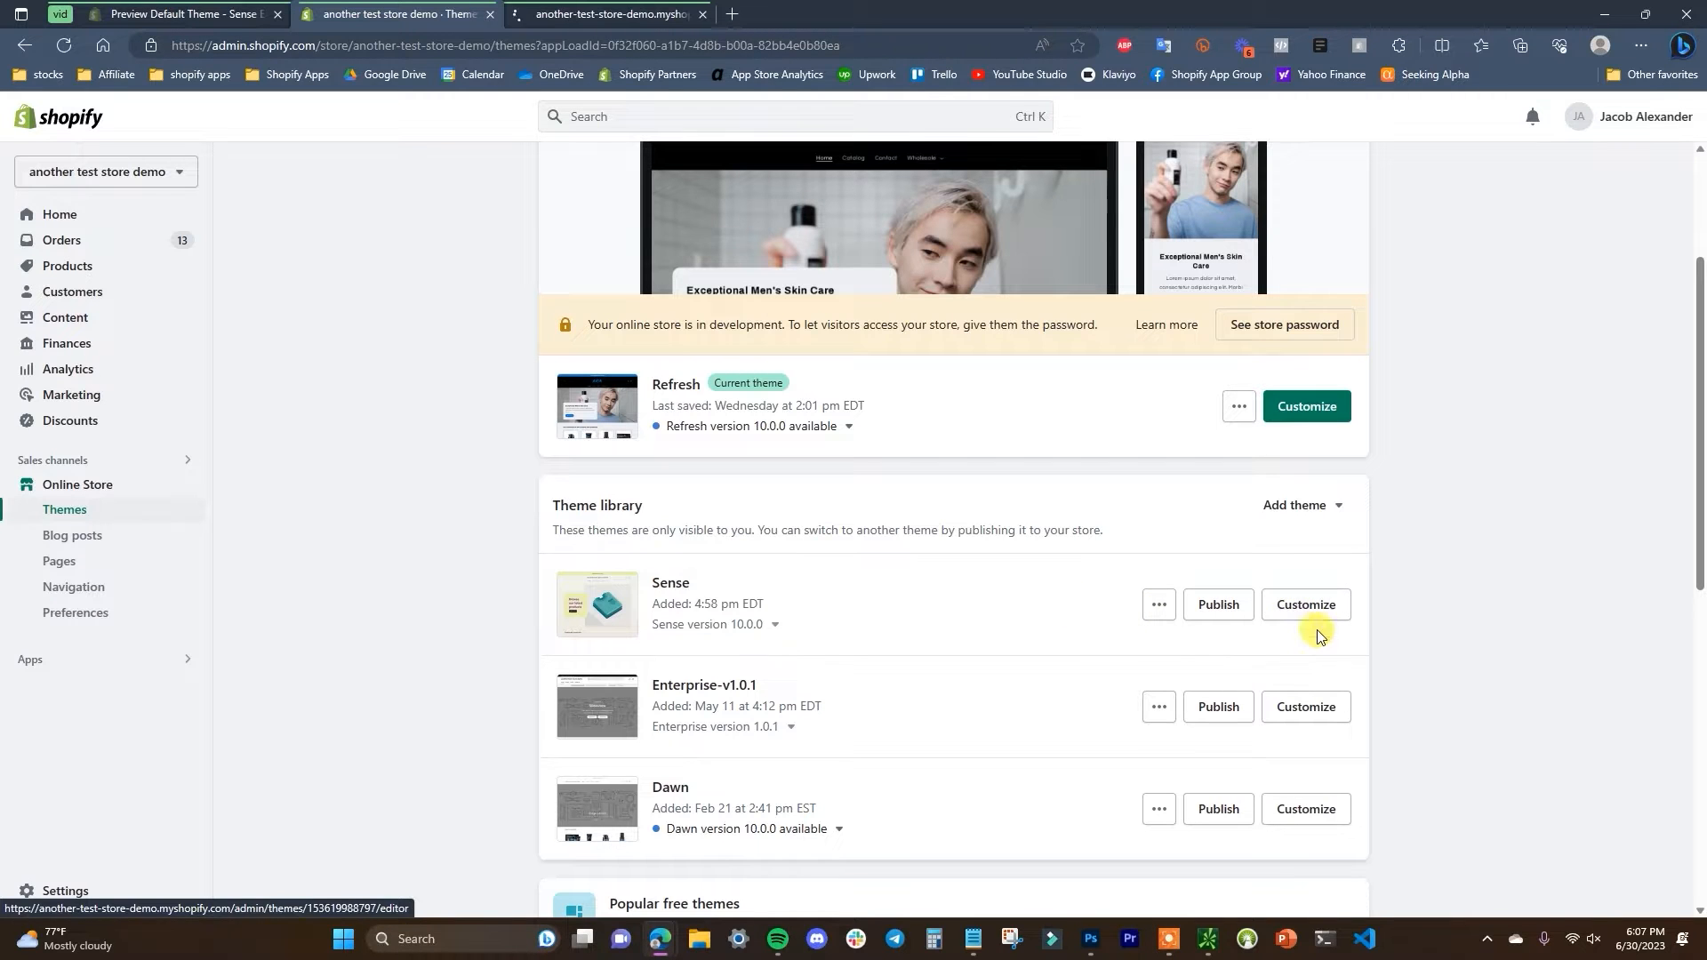
{"action": "left_click", "coordinate": [610, 13]}
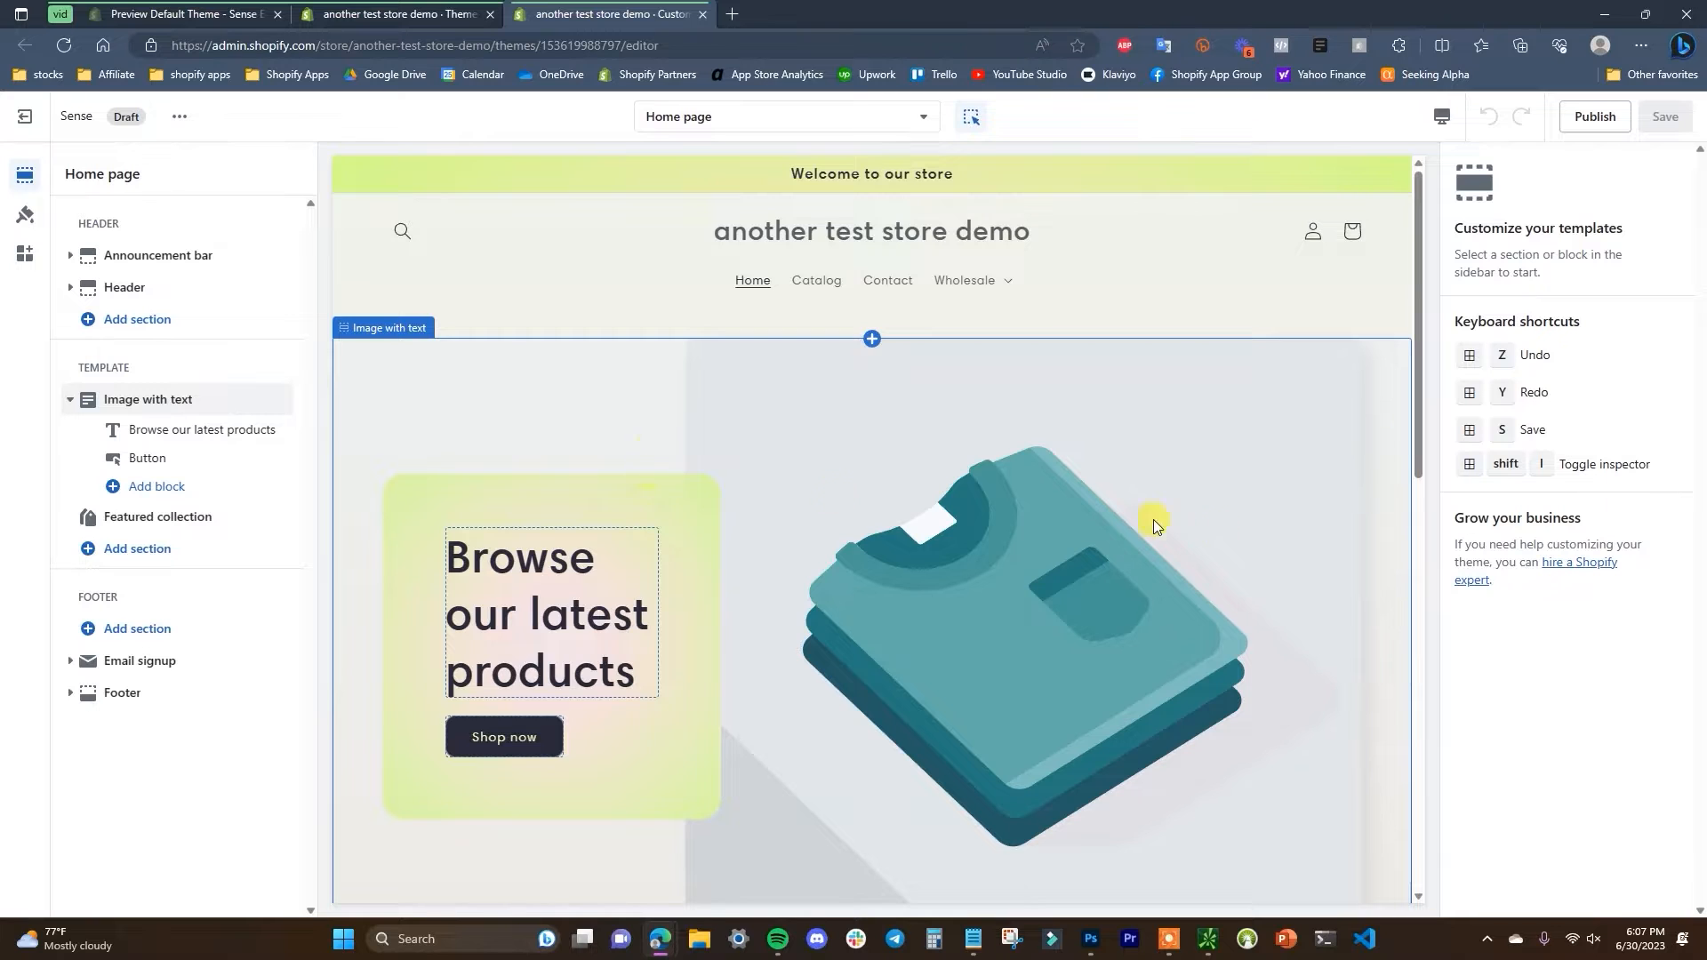
- Examine the Sense home page sections, from the announcement bar and image with text to featured products, email signup and footer
{"action": "scroll", "coordinate": [1154, 520], "scroll_direction": "down", "scroll_amount": 3}
{"action": "scroll", "coordinate": [1198, 519], "scroll_direction": "up", "scroll_amount": 2}
{"action": "scroll", "coordinate": [1036, 481], "scroll_direction": "up", "scroll_amount": 1}
{"action": "scroll", "coordinate": [1067, 516], "scroll_direction": "down", "scroll_amount": 3}
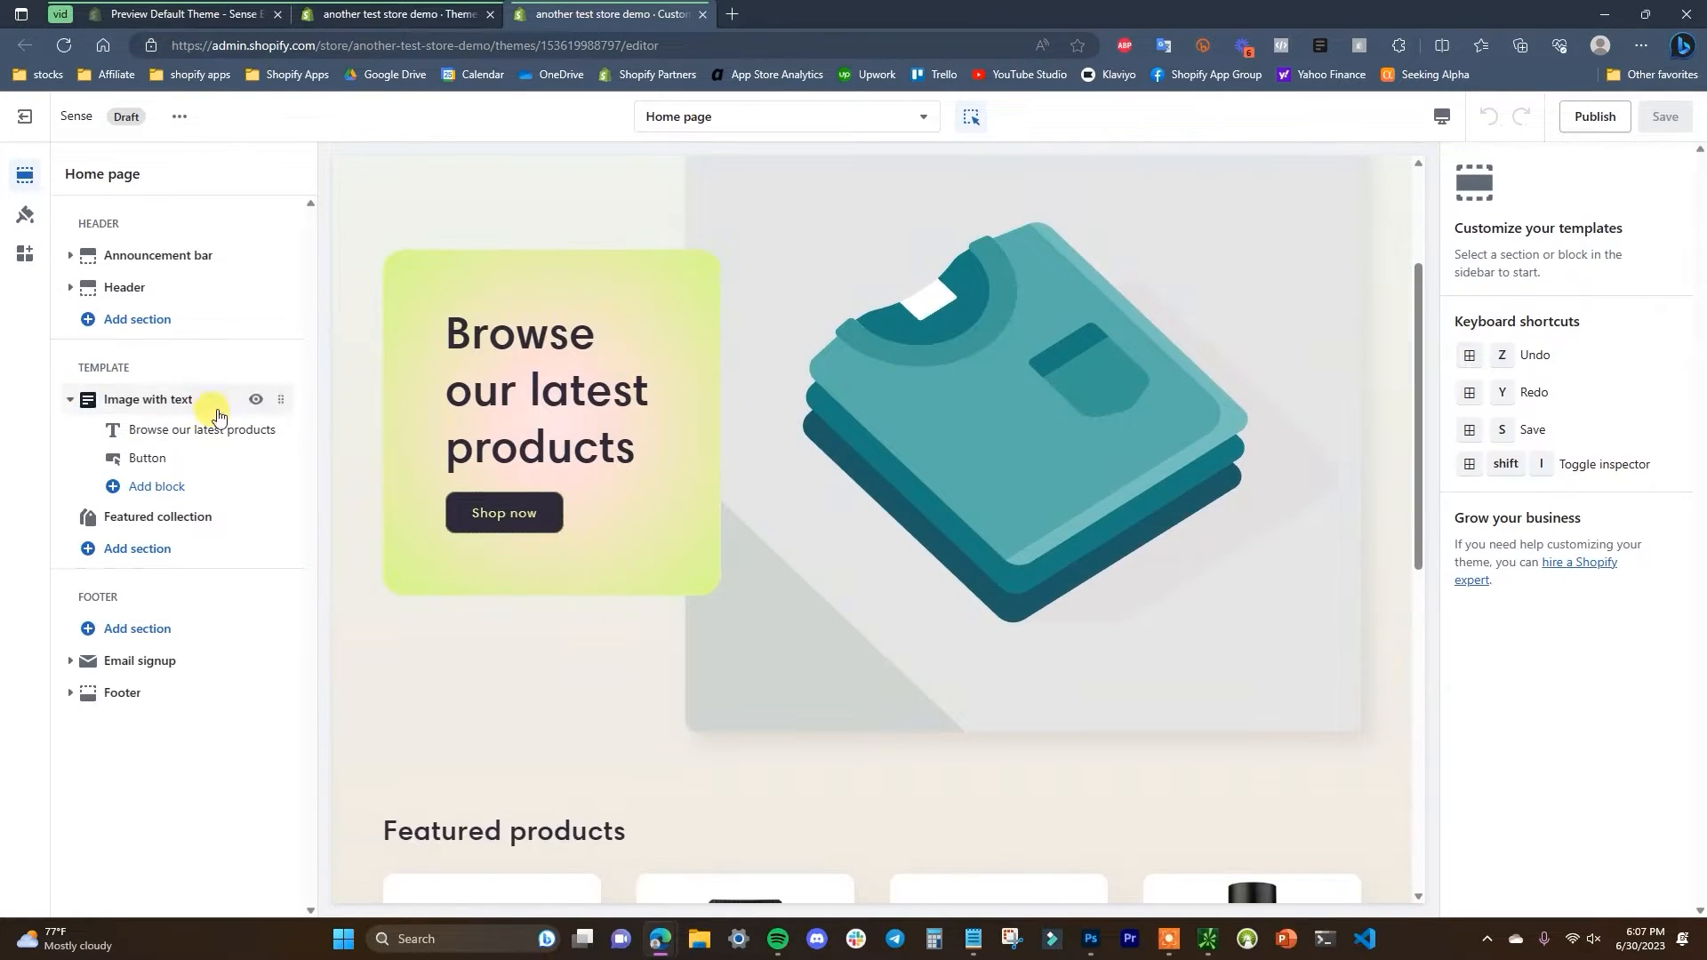
{"action": "scroll", "coordinate": [735, 675], "scroll_direction": "down", "scroll_amount": 4}
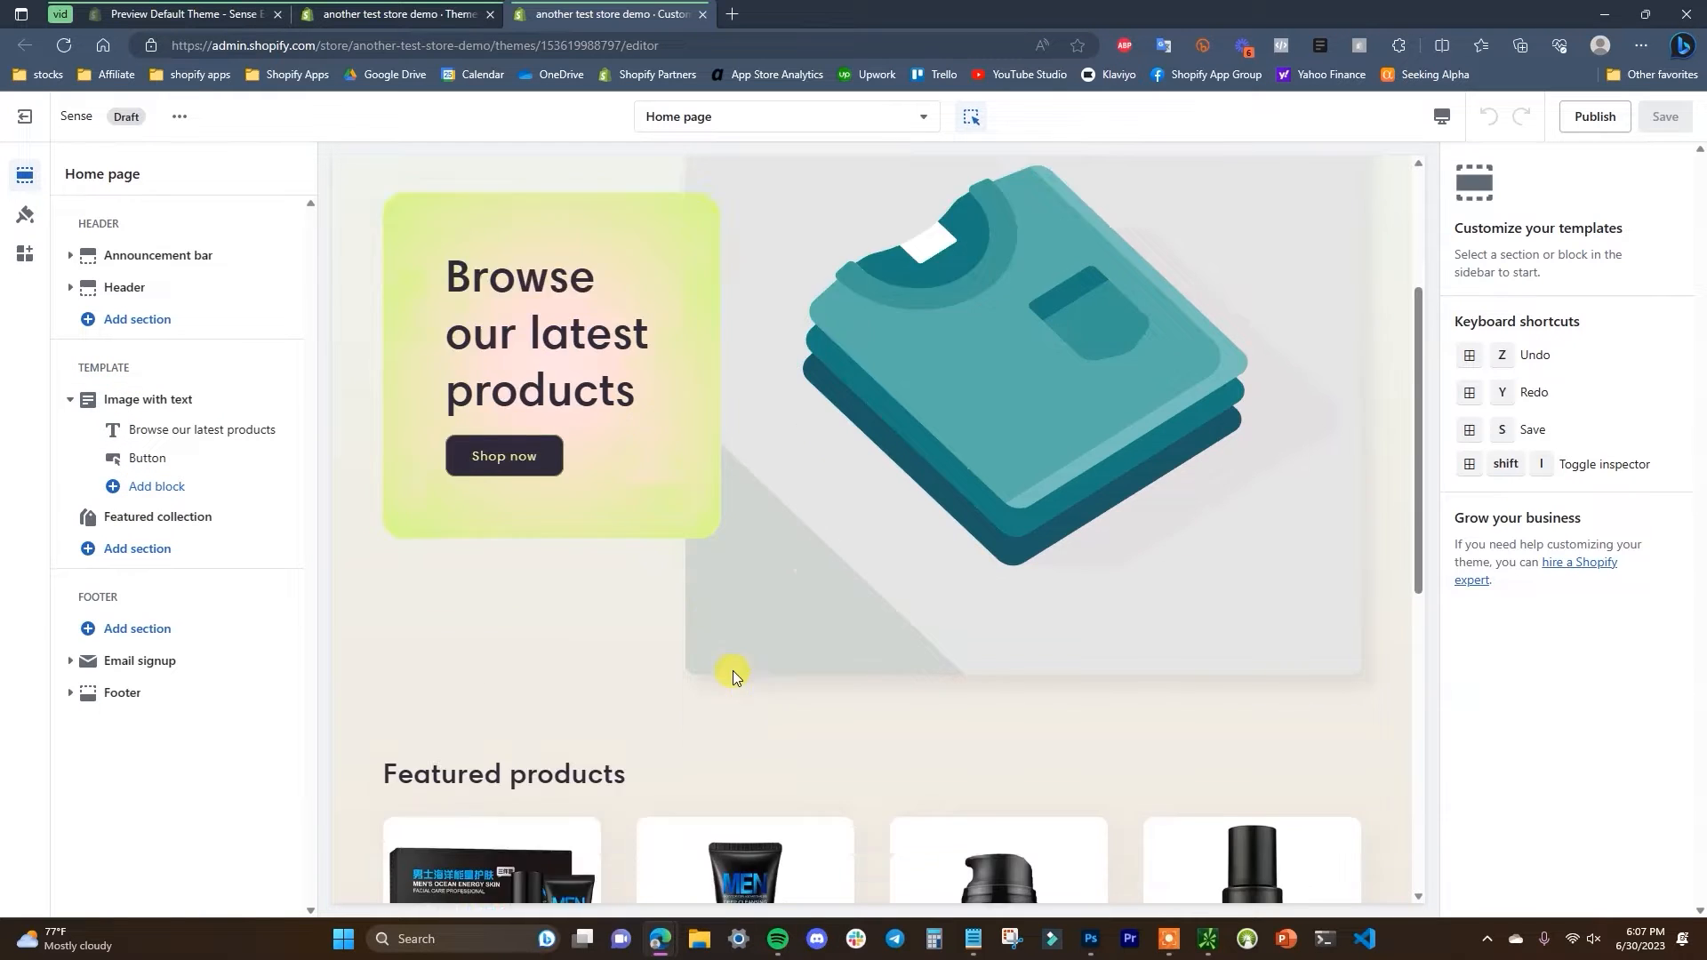
{"action": "scroll", "coordinate": [522, 461], "scroll_direction": "up", "scroll_amount": 3}
{"action": "scroll", "coordinate": [797, 617], "scroll_direction": "down", "scroll_amount": 1}
{"action": "scroll", "coordinate": [891, 407], "scroll_direction": "up", "scroll_amount": 4}
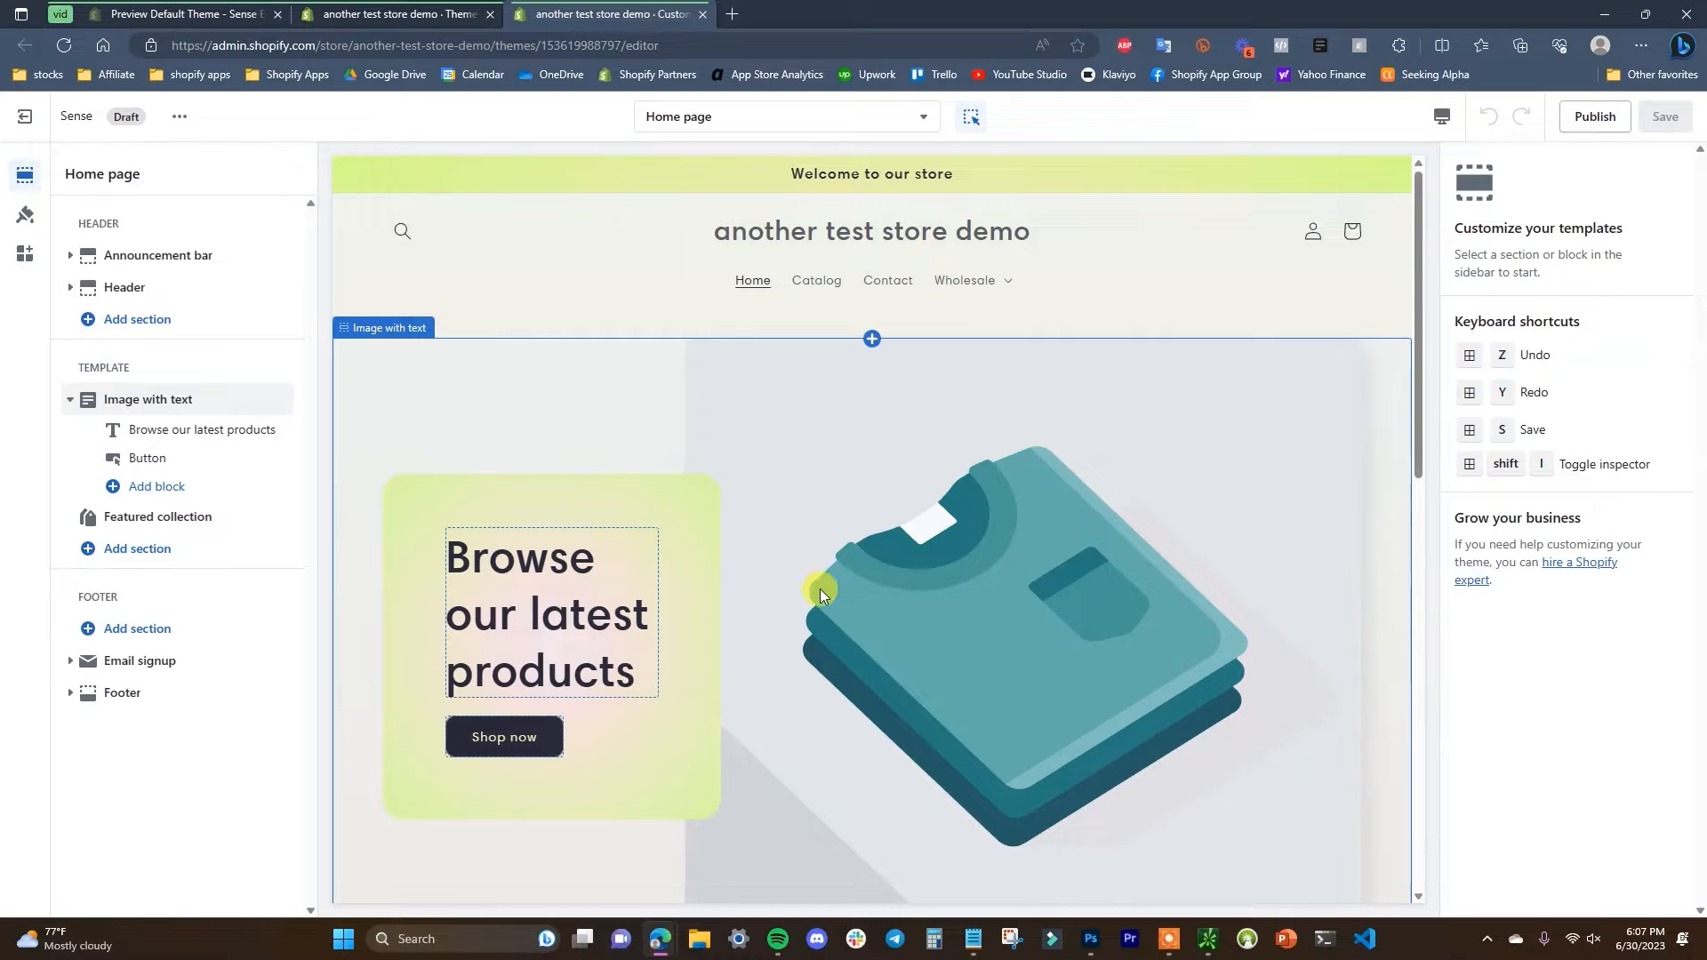
{"action": "scroll", "coordinate": [820, 589], "scroll_direction": "down", "scroll_amount": 10}
{"action": "scroll", "coordinate": [896, 598], "scroll_direction": "down", "scroll_amount": 1}
{"action": "scroll", "coordinate": [897, 597], "scroll_direction": "up", "scroll_amount": 2}
{"action": "scroll", "coordinate": [766, 601], "scroll_direction": "down", "scroll_amount": 1}
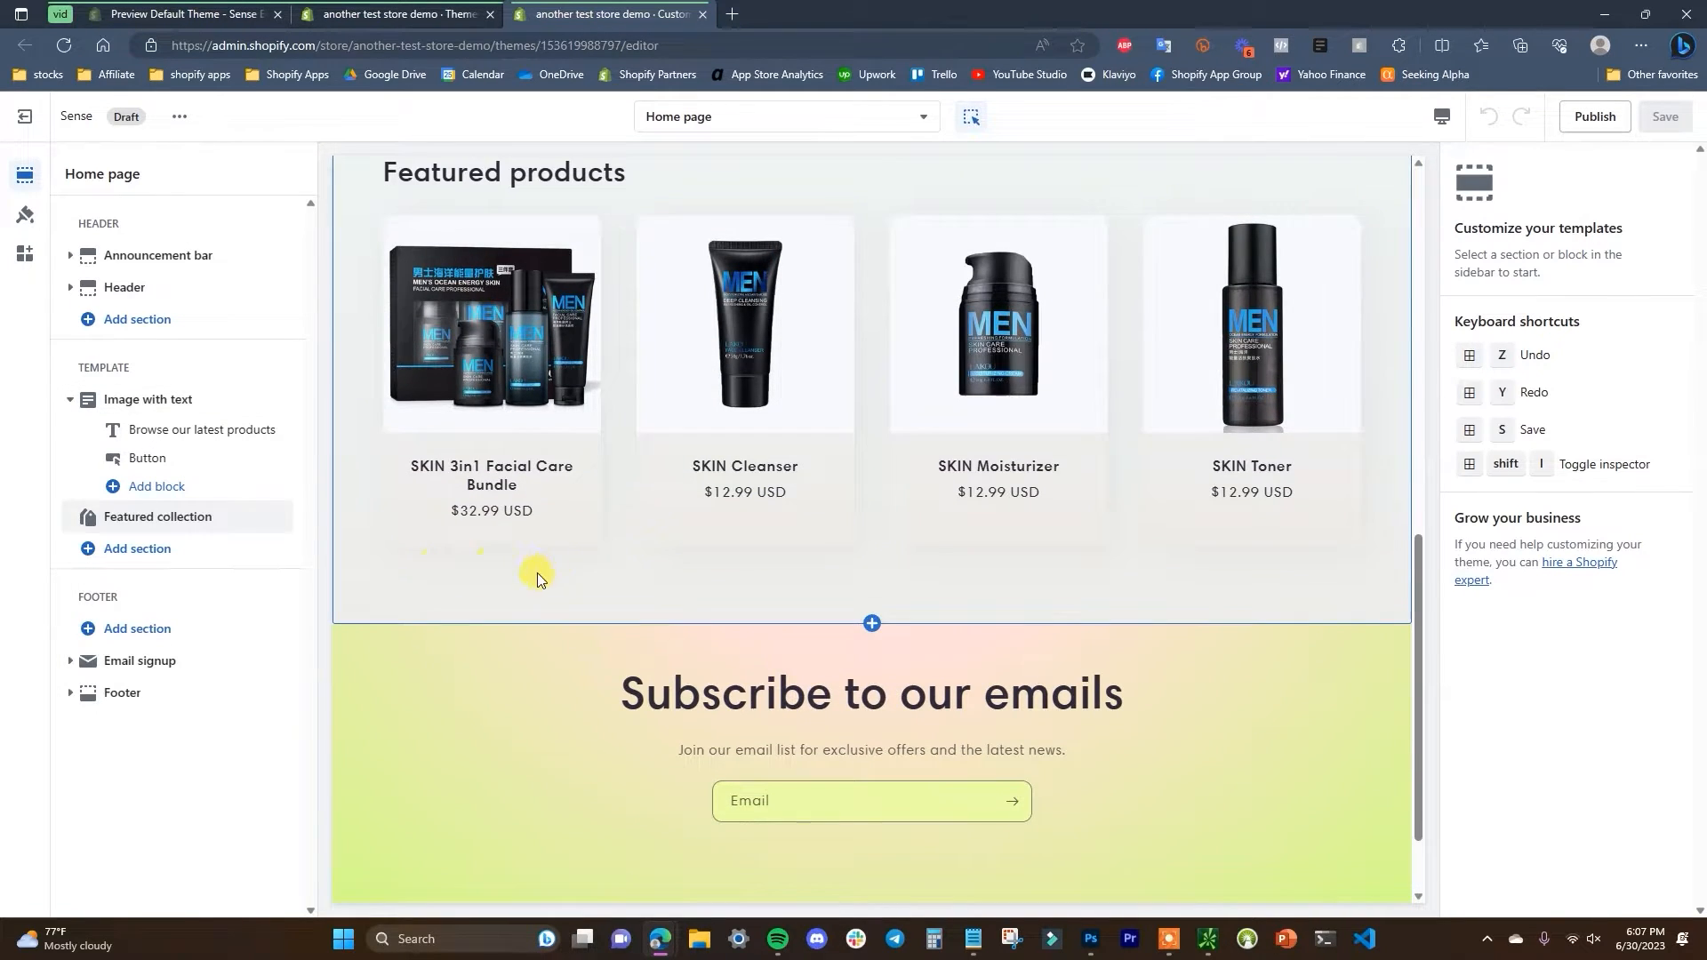
{"action": "left_click", "coordinate": [210, 549]}
{"action": "left_click", "coordinate": [28, 555]}
{"action": "scroll", "coordinate": [778, 577], "scroll_direction": "up", "scroll_amount": 6}
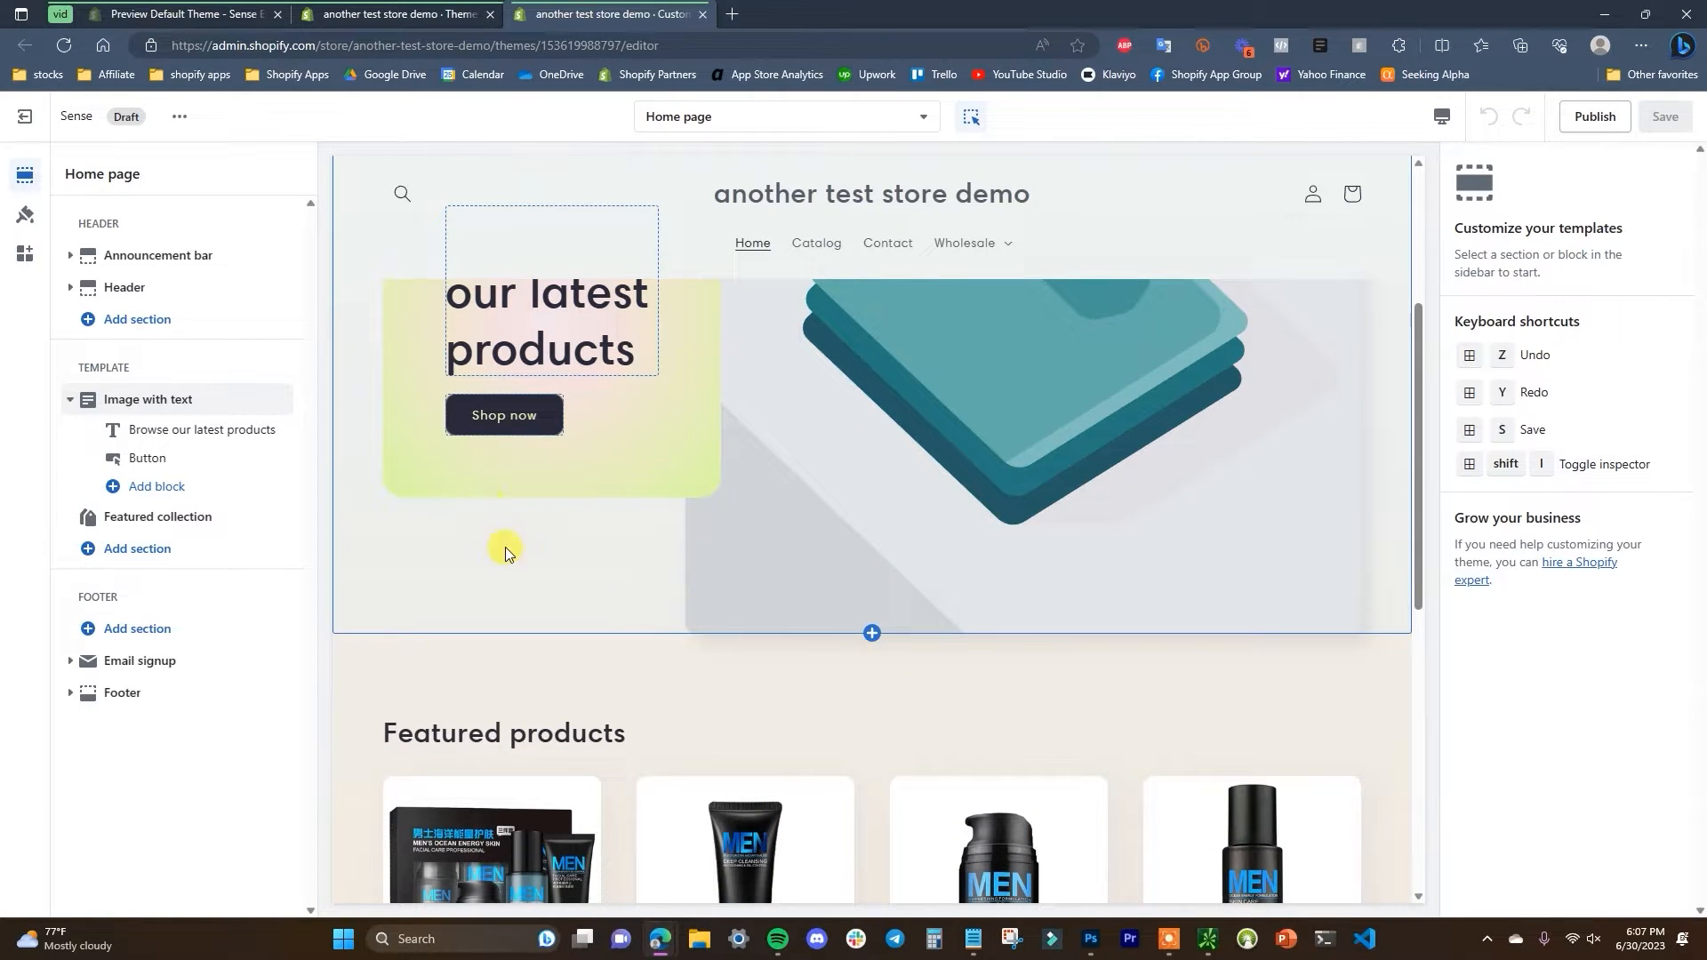
{"action": "scroll", "coordinate": [512, 521], "scroll_direction": "up", "scroll_amount": 4}
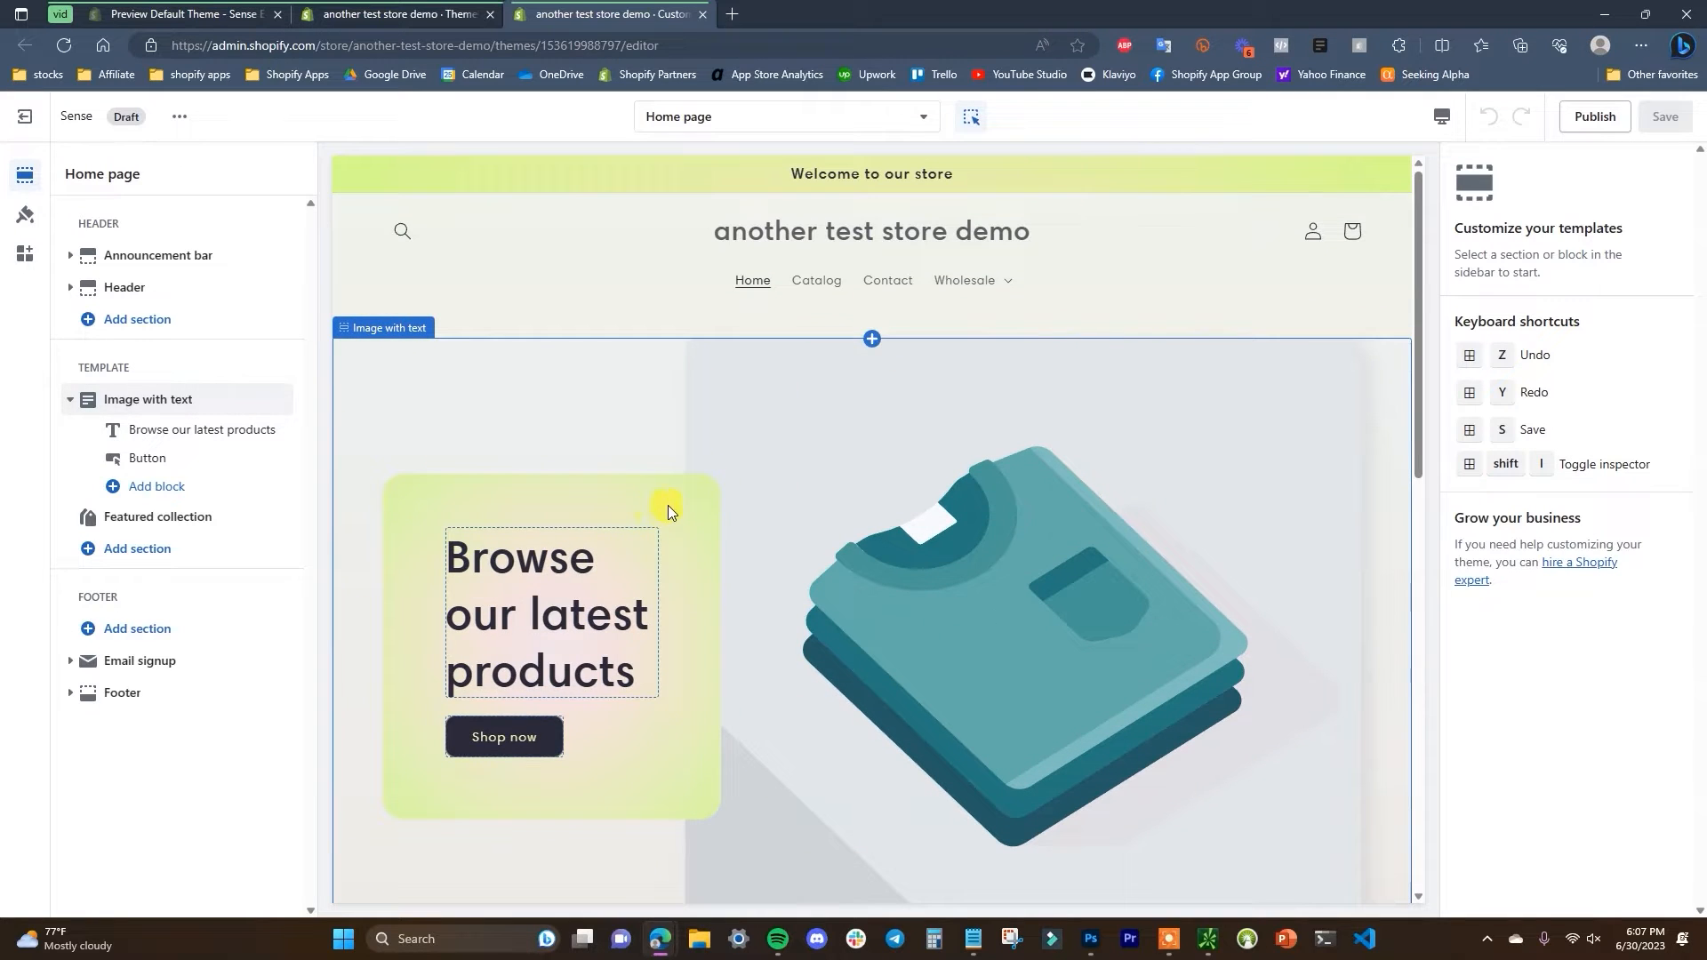
- Open the theme's color scheme settings and compare the schemes with the home page preview
{"action": "left_click", "coordinate": [25, 216]}
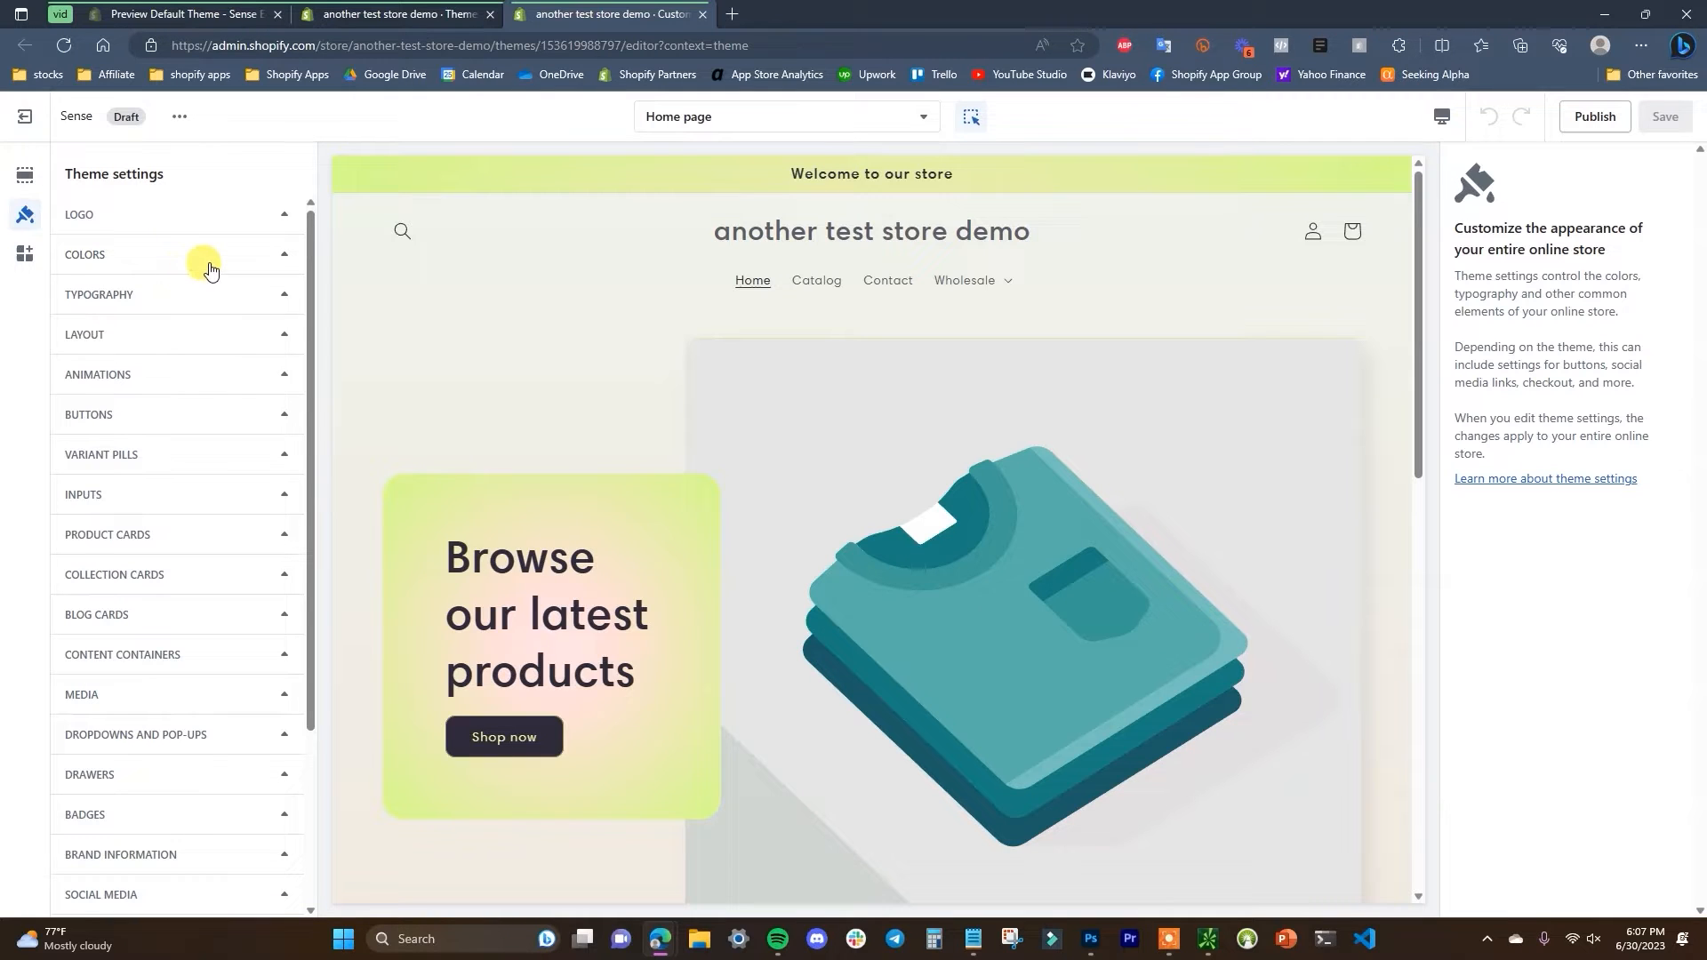
{"action": "left_click", "coordinate": [210, 266]}
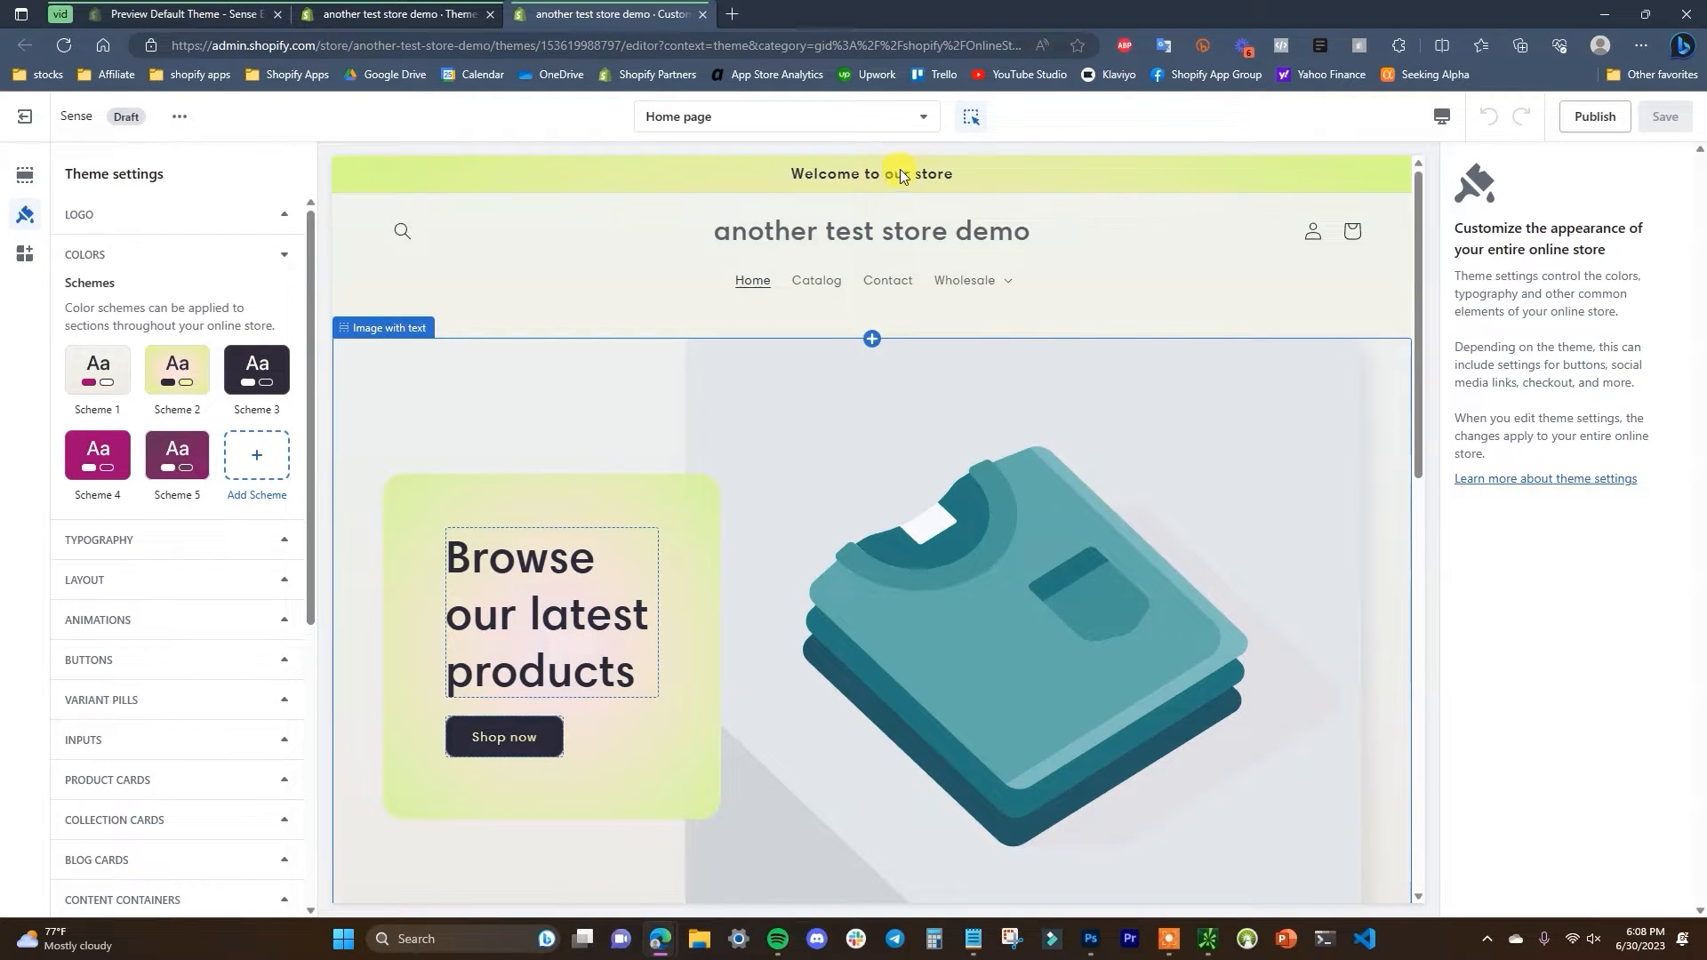
{"action": "scroll", "coordinate": [1113, 407], "scroll_direction": "down", "scroll_amount": 15}
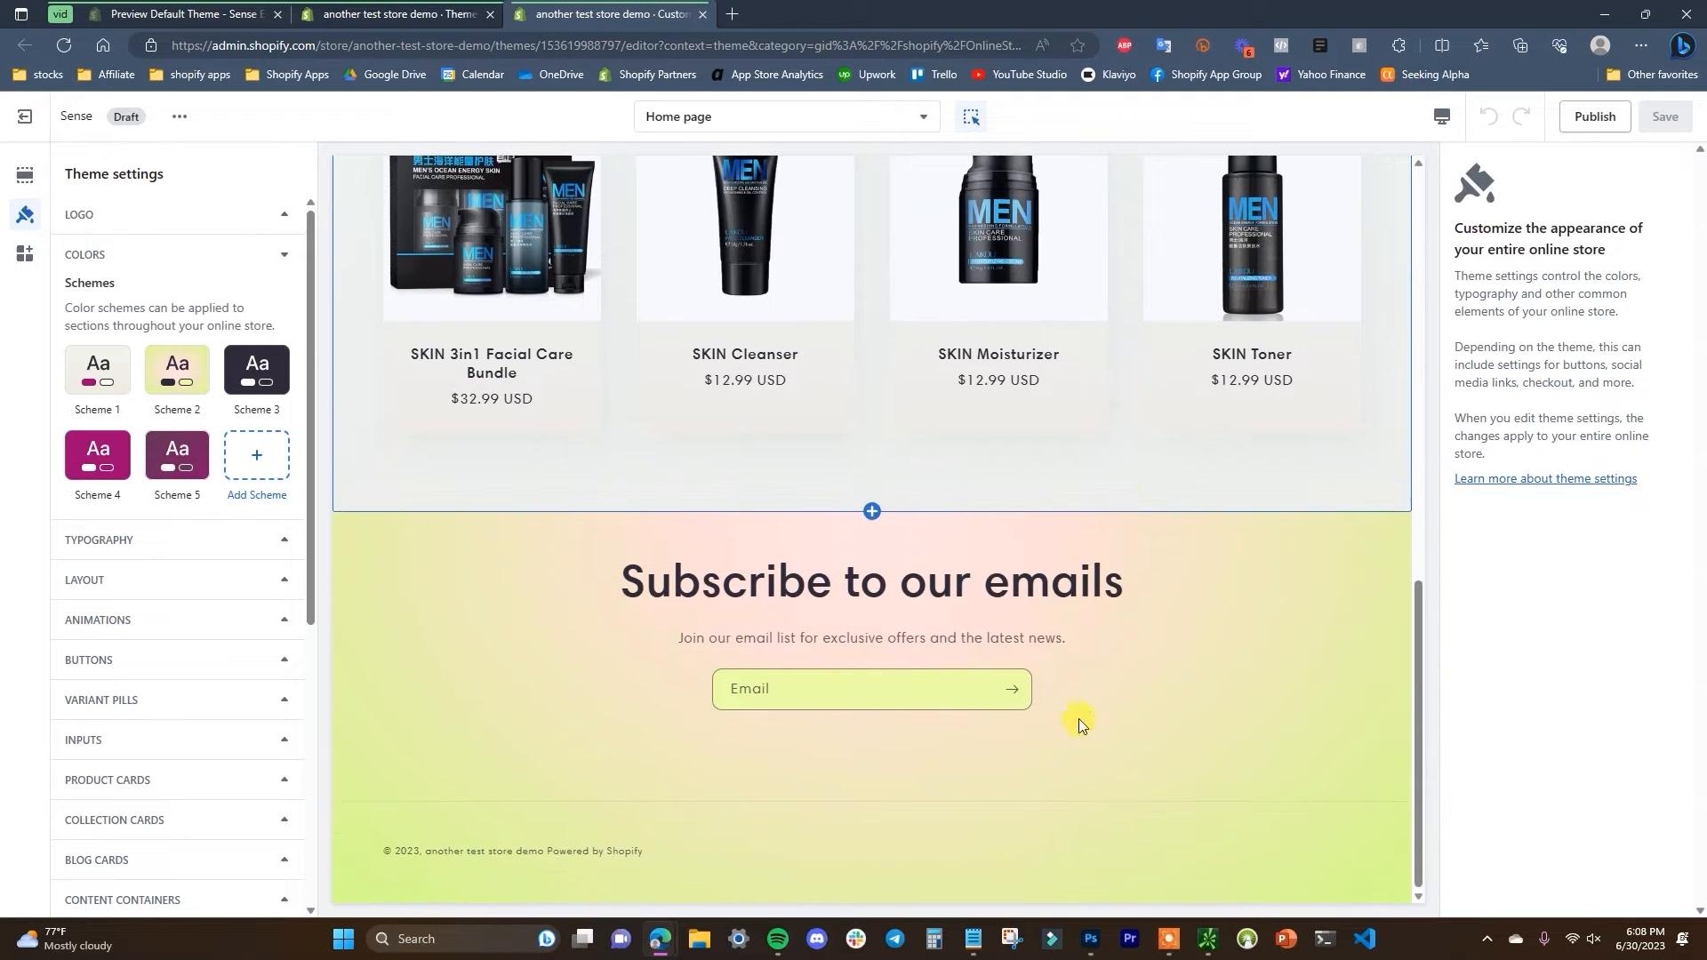
{"action": "scroll", "coordinate": [952, 761], "scroll_direction": "up", "scroll_amount": 15}
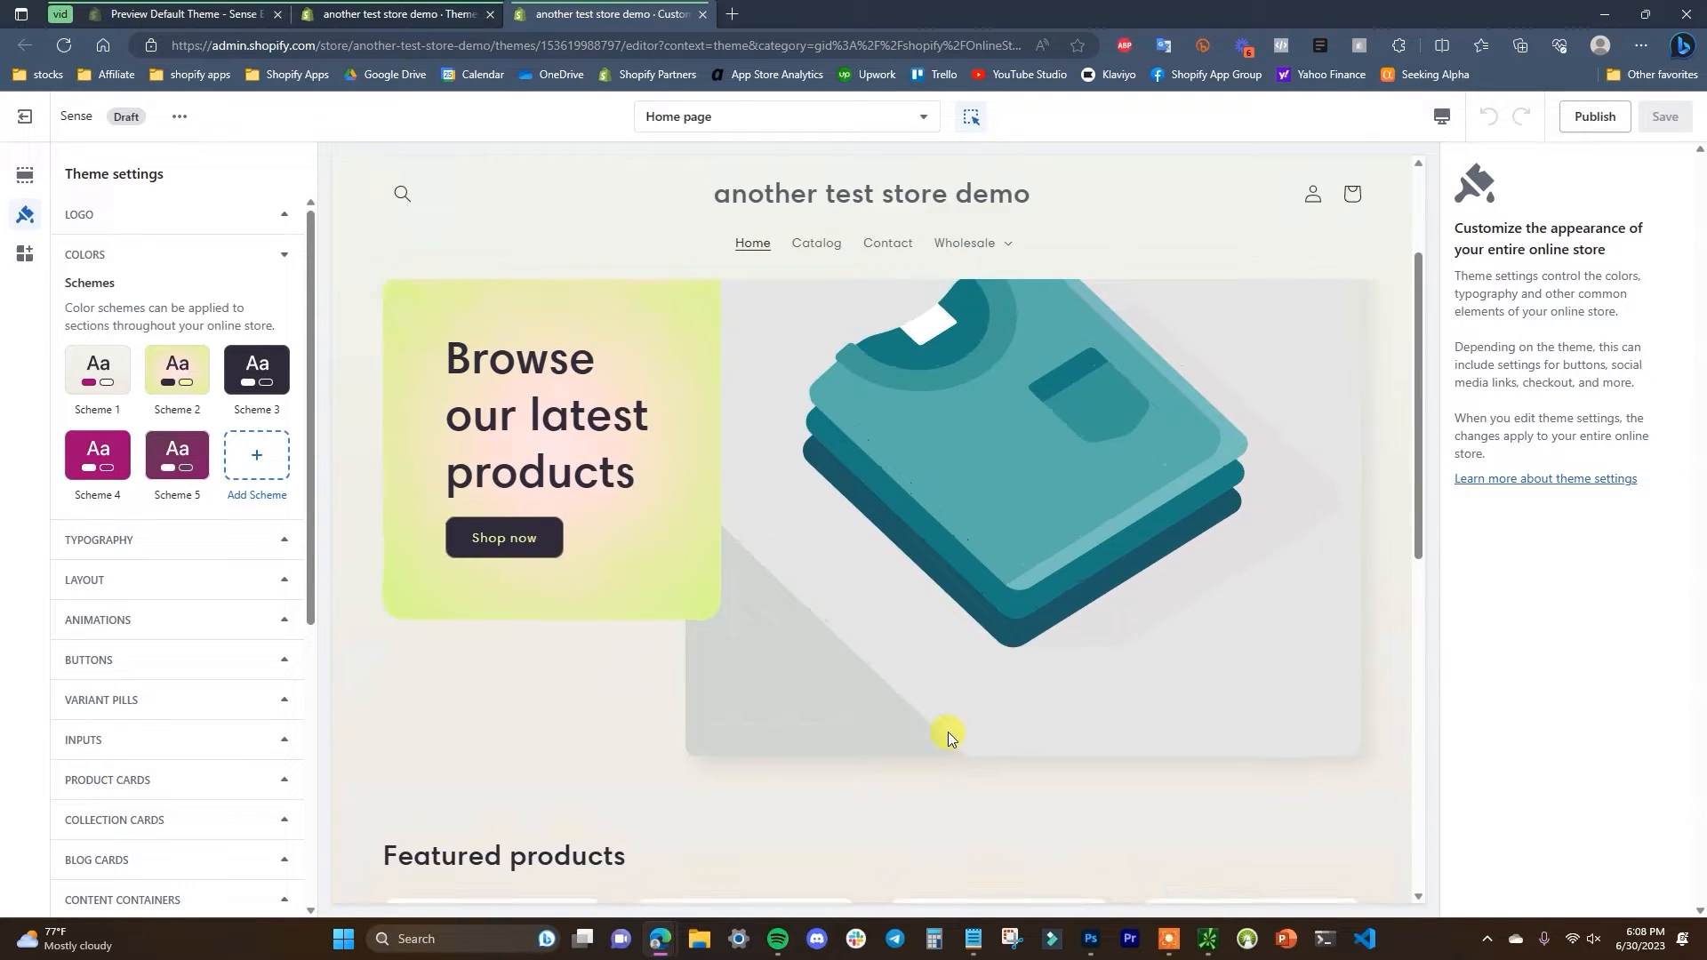
- Open Scheme 2 and check where its colors are used across the home page
{"action": "left_click", "coordinate": [193, 402]}
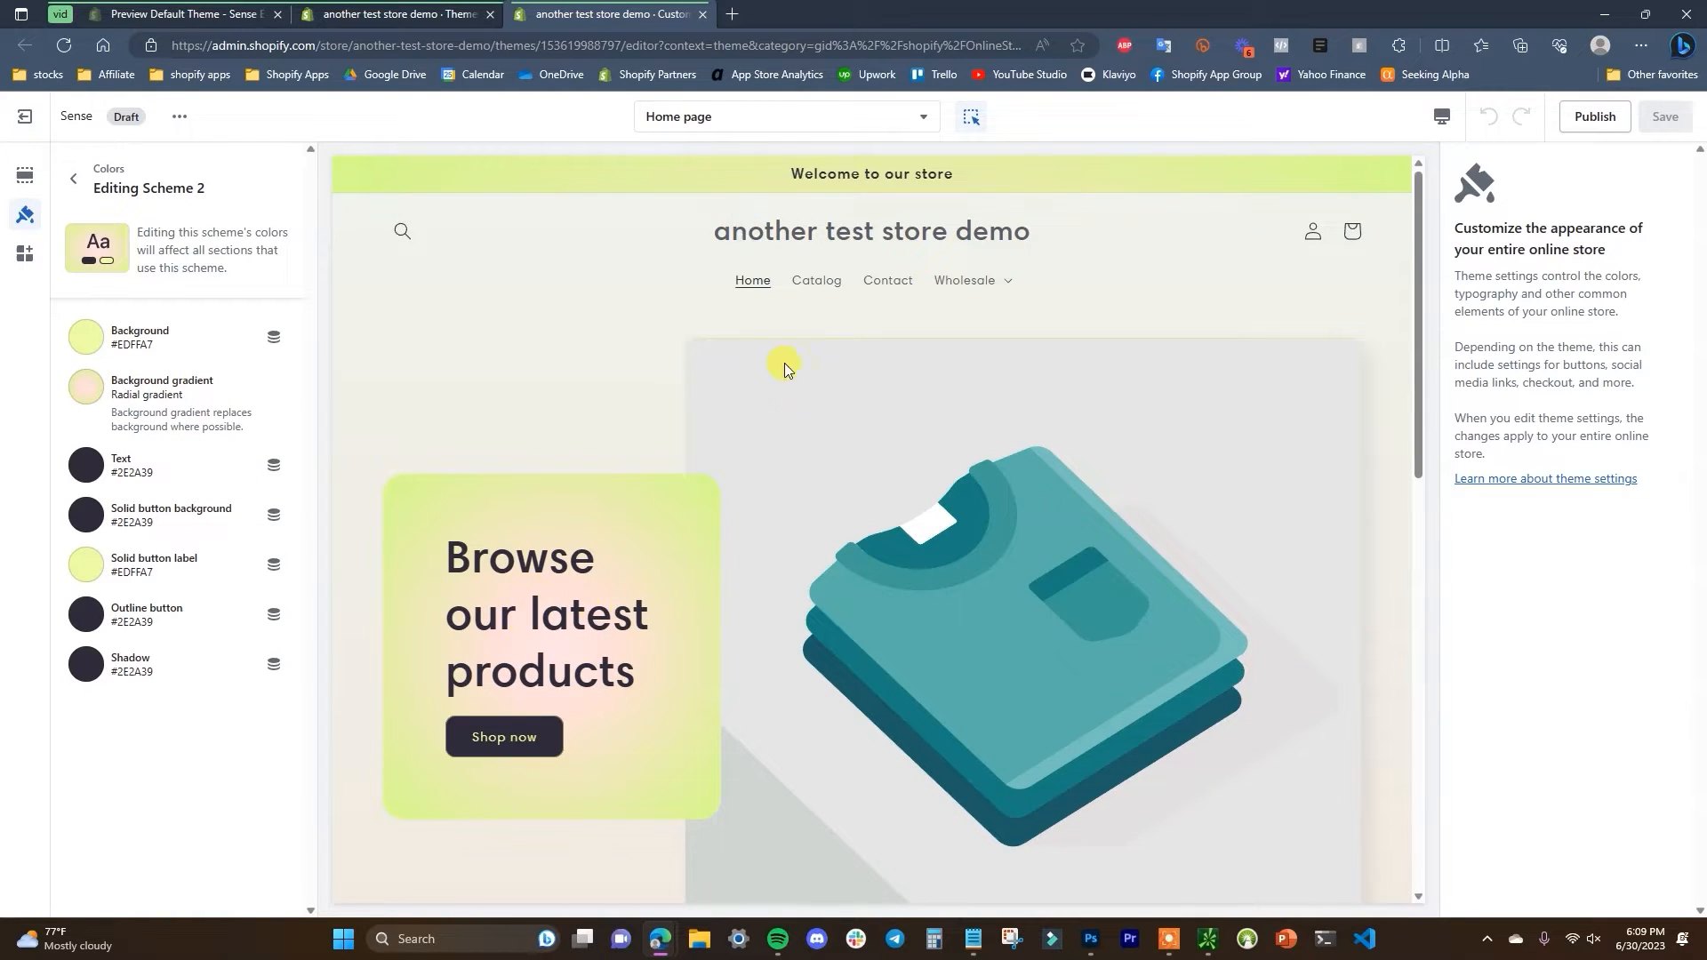
{"action": "scroll", "coordinate": [785, 369], "scroll_direction": "down", "scroll_amount": 15}
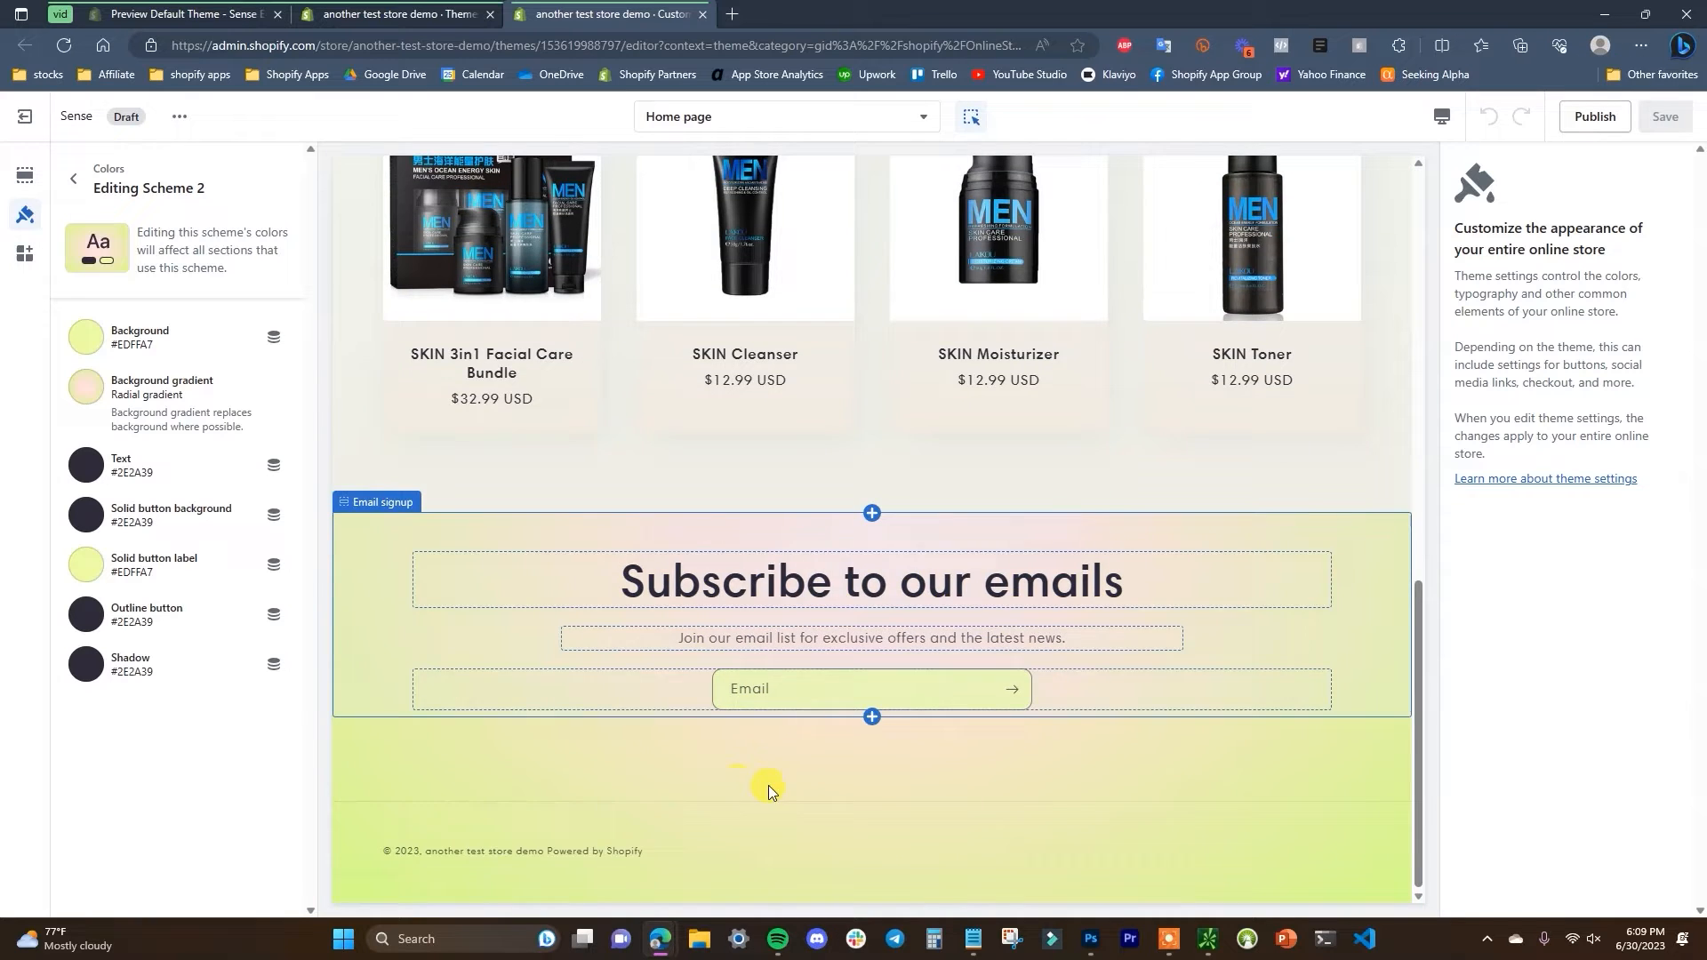
{"action": "scroll", "coordinate": [768, 786], "scroll_direction": "up", "scroll_amount": 15}
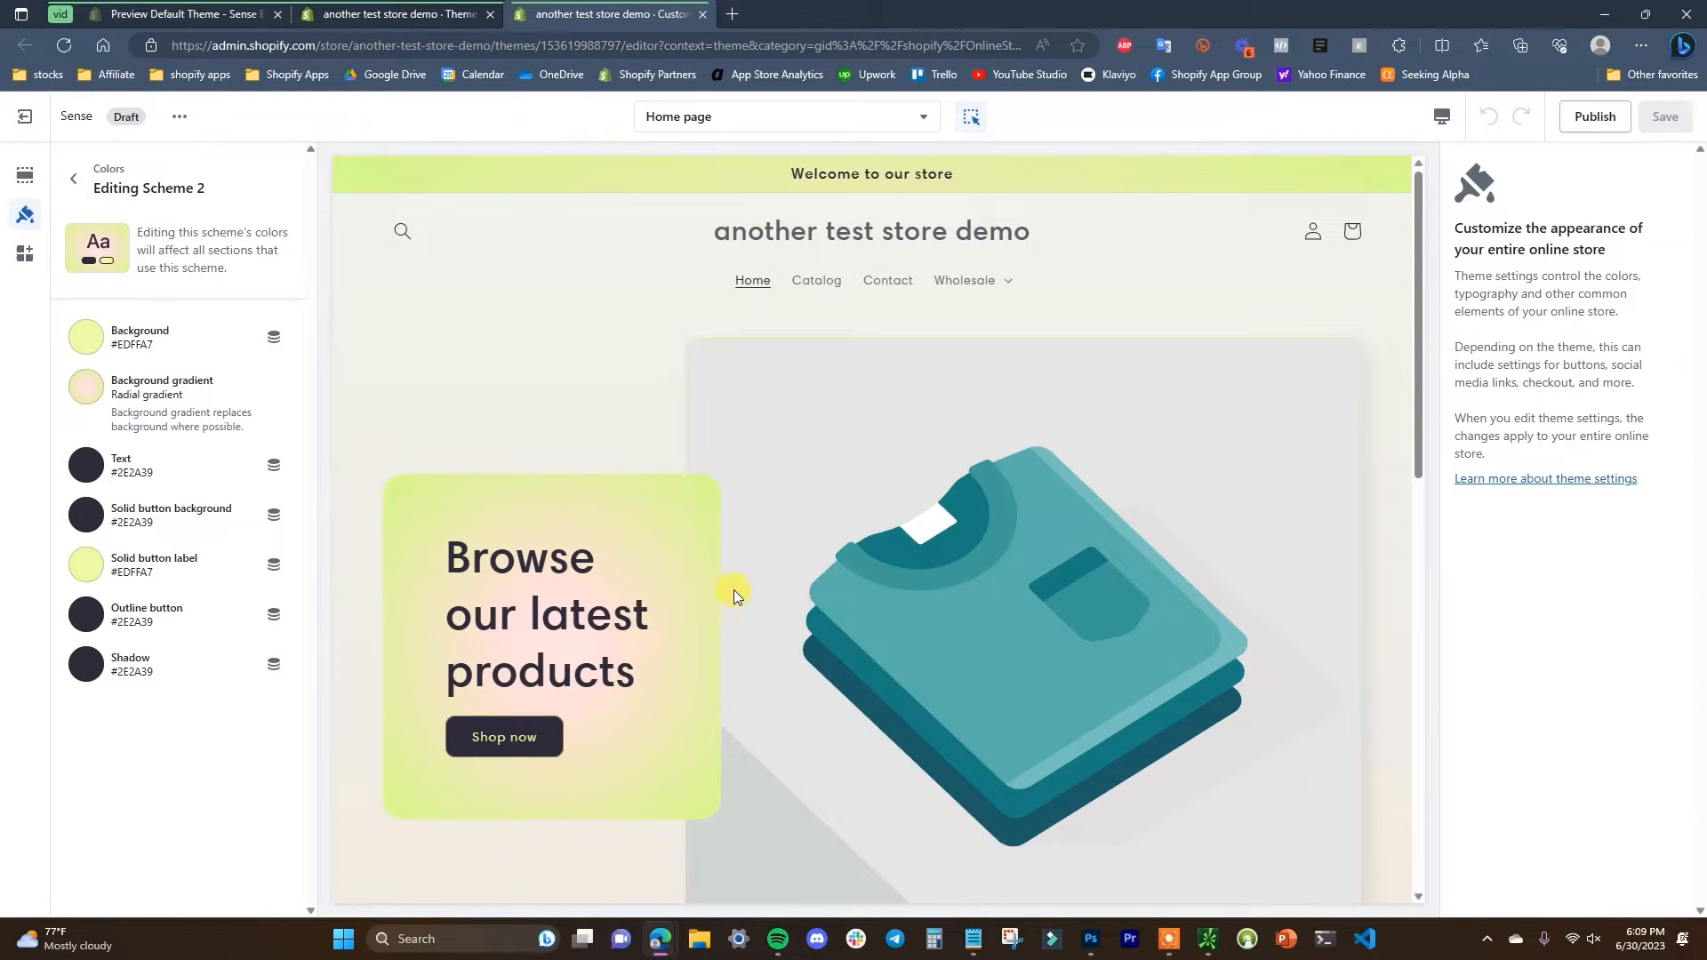
{"action": "scroll", "coordinate": [734, 596], "scroll_direction": "down", "scroll_amount": 3}
{"action": "scroll", "coordinate": [941, 652], "scroll_direction": "up", "scroll_amount": 3}
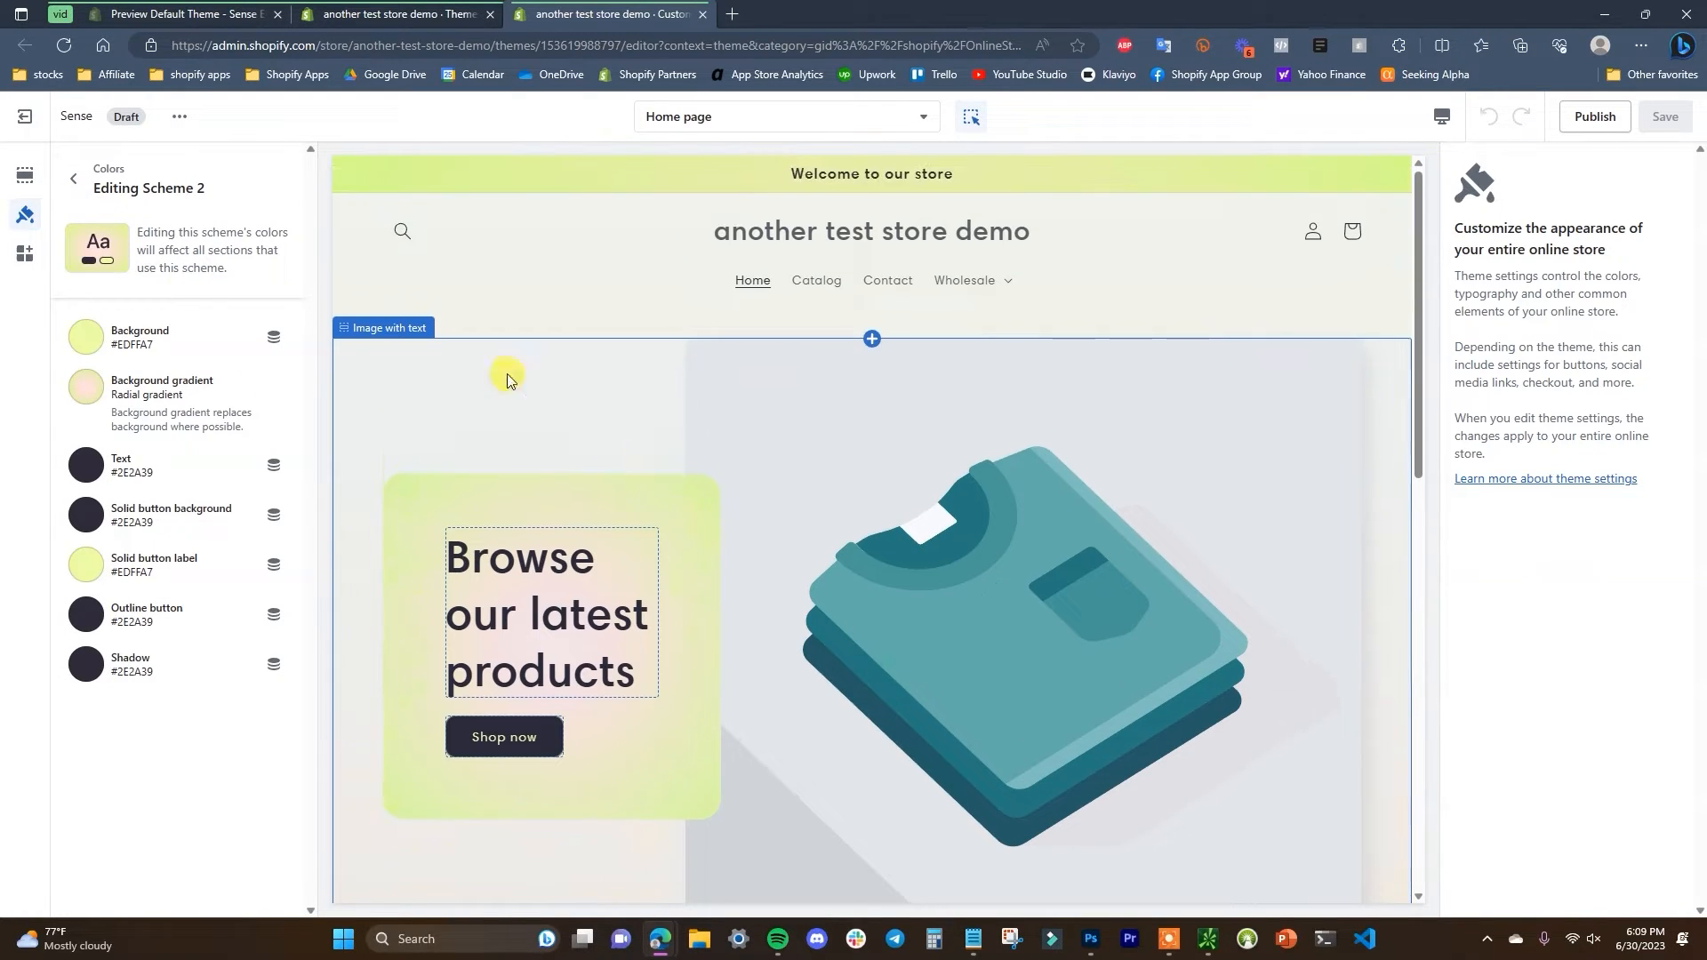
- Return to the scheme list, open Scheme 1 and check where its colors are used on the home page
{"action": "left_click", "coordinate": [78, 186]}
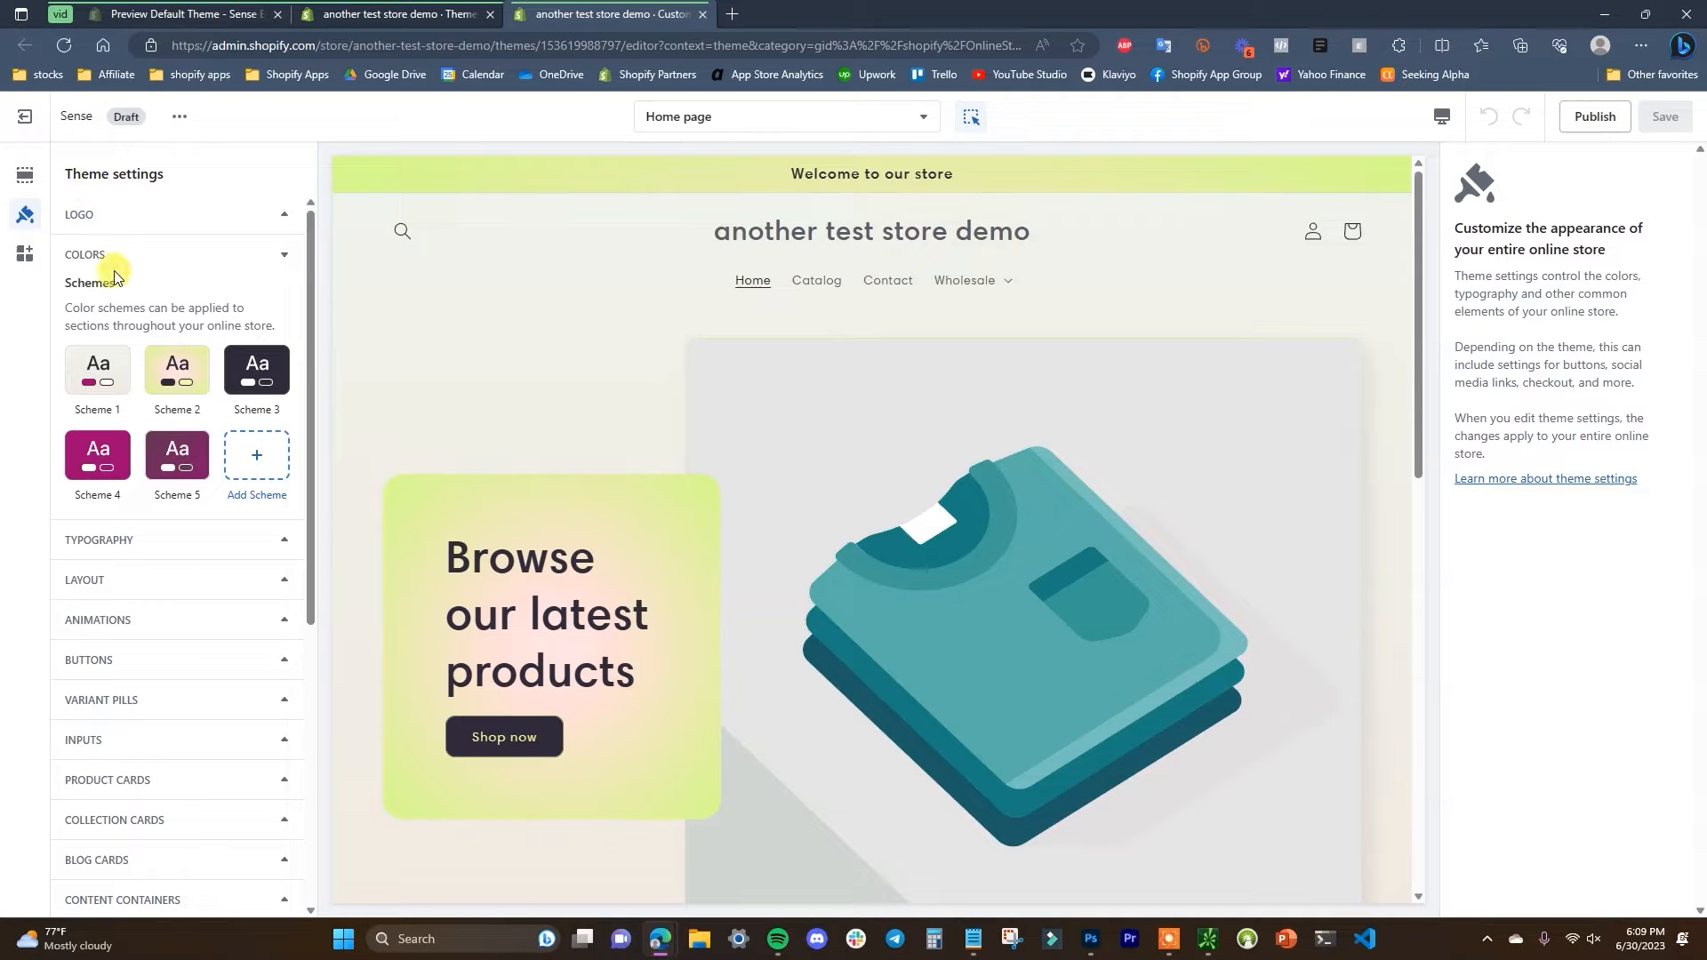
{"action": "left_click", "coordinate": [98, 374]}
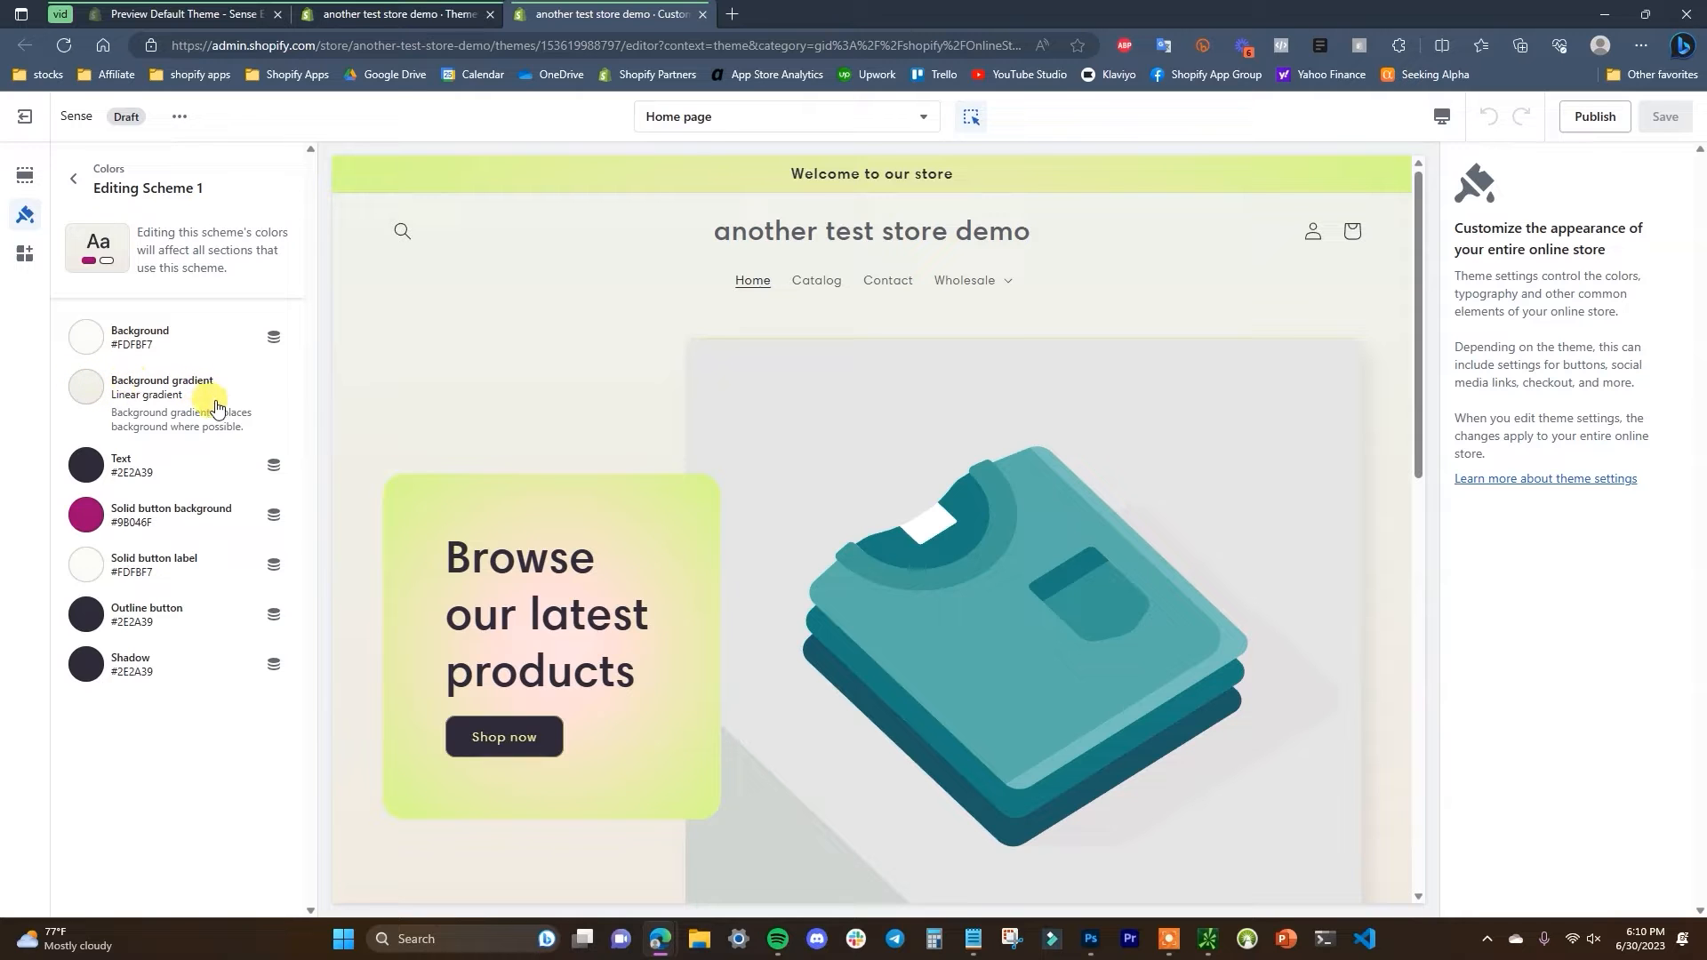
{"action": "scroll", "coordinate": [892, 584], "scroll_direction": "down", "scroll_amount": 8}
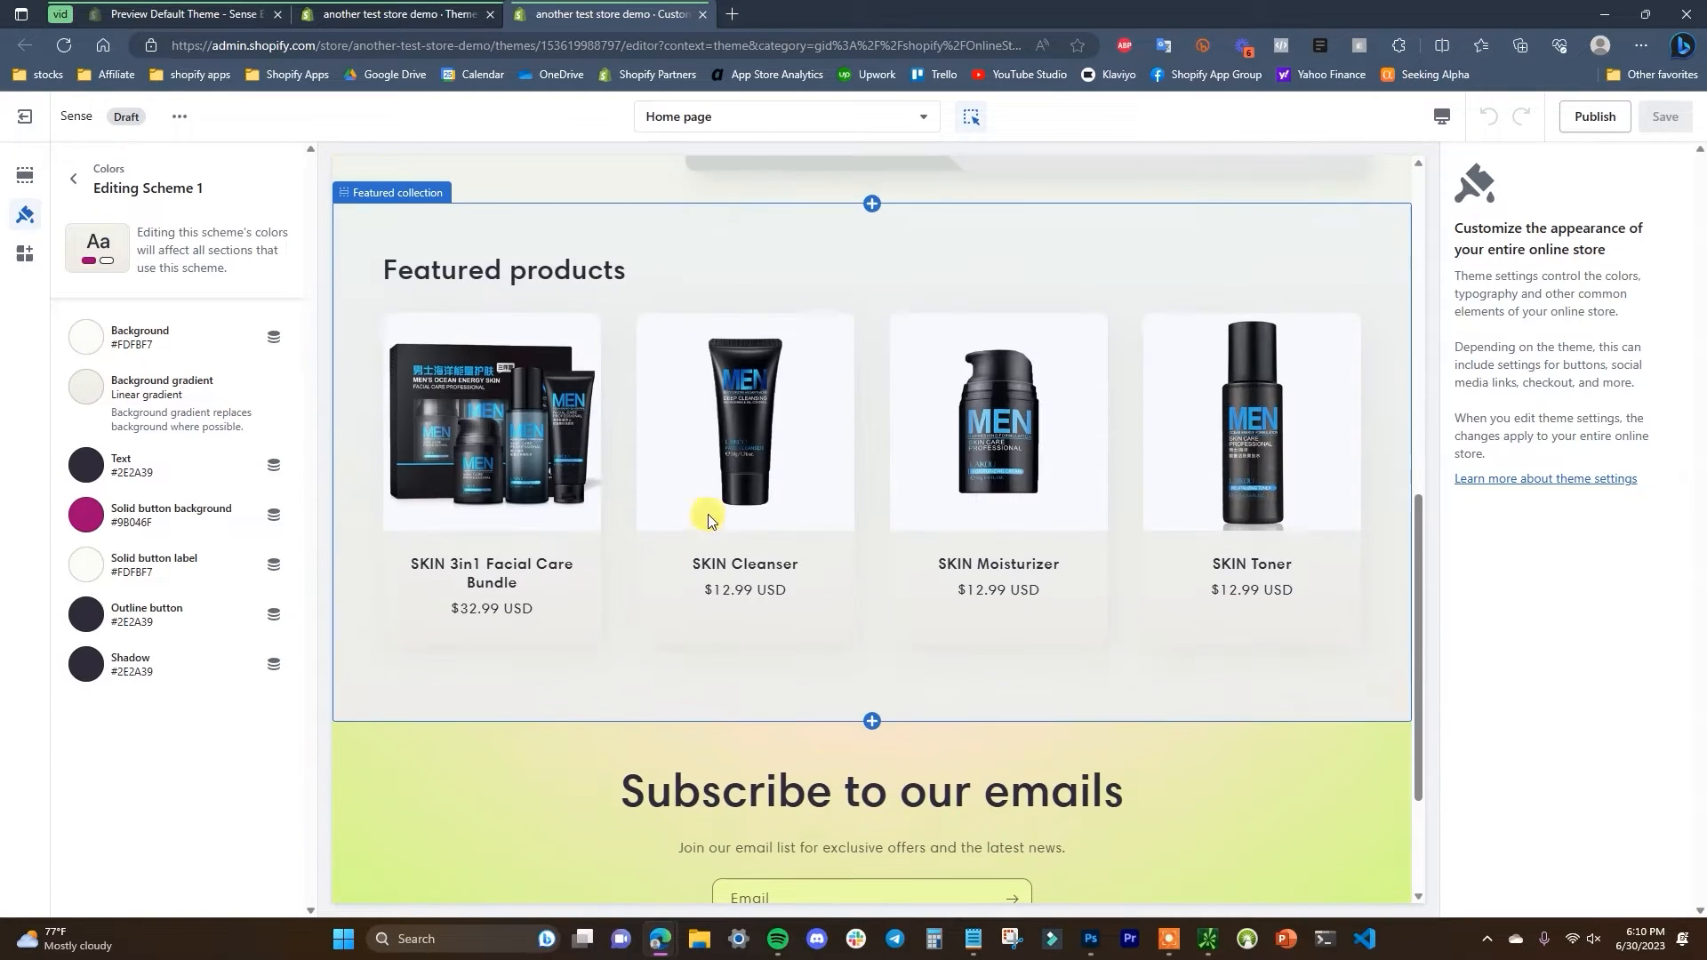
{"action": "scroll", "coordinate": [889, 622], "scroll_direction": "down", "scroll_amount": 2}
{"action": "scroll", "coordinate": [711, 583], "scroll_direction": "up", "scroll_amount": 10}
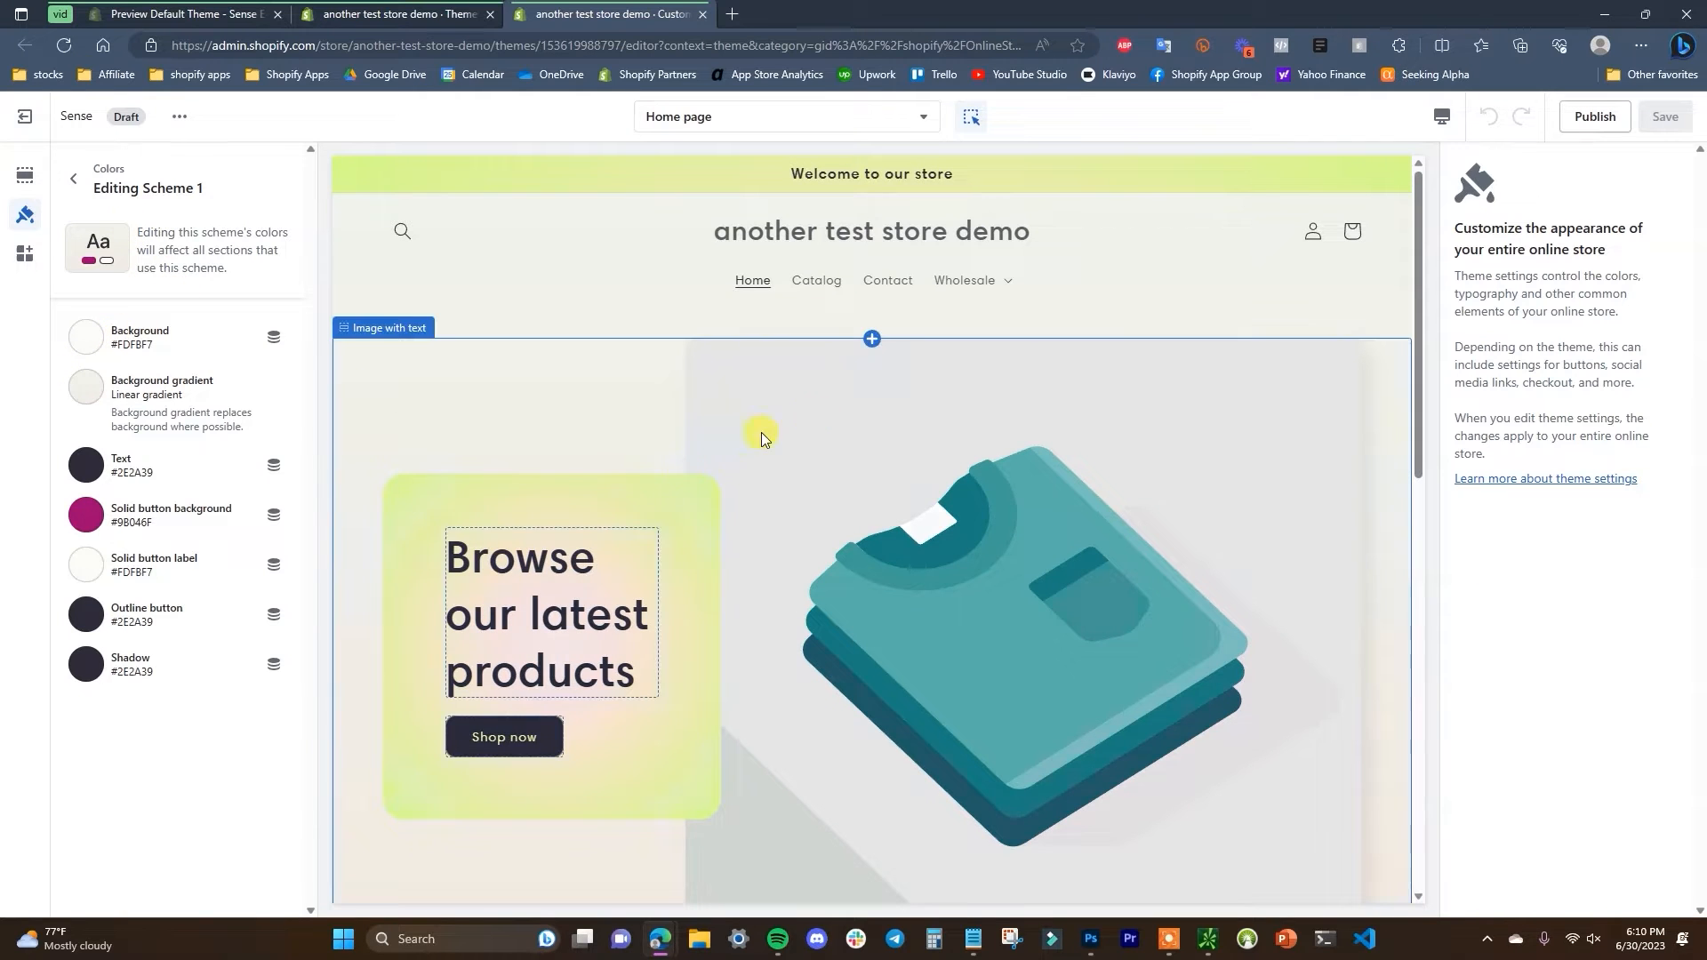
{"action": "scroll", "coordinate": [831, 534], "scroll_direction": "down", "scroll_amount": 7}
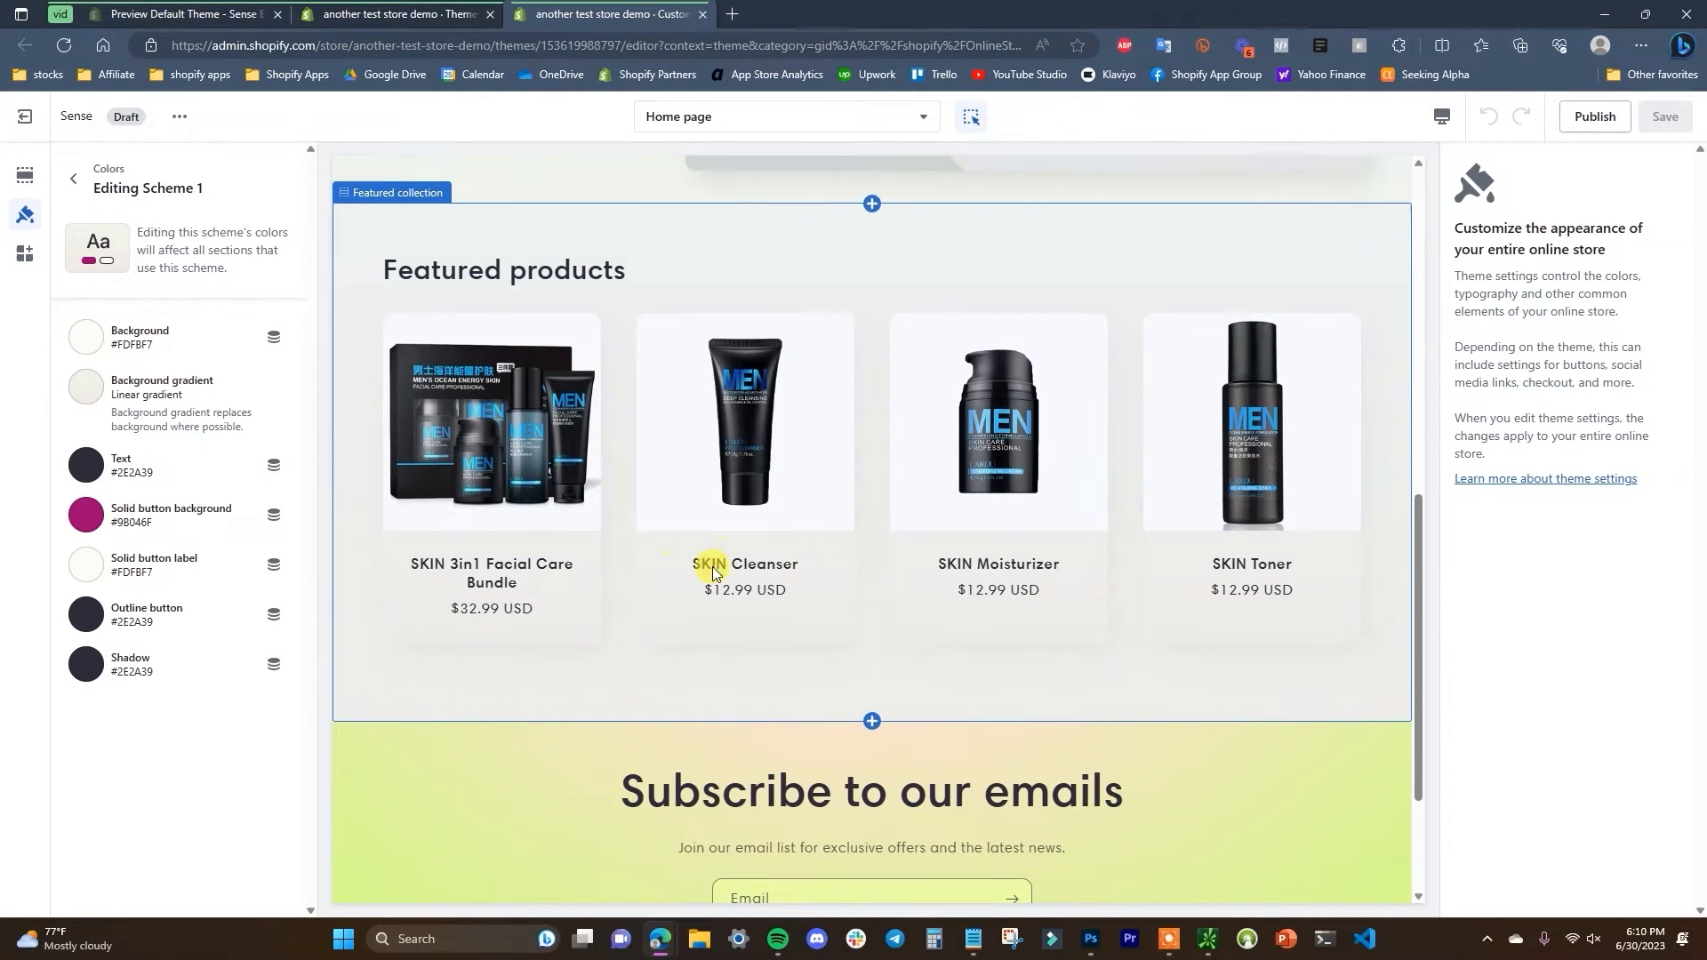
- Preview the SKIN Cleanser product page alongside Scheme 1's color settings
{"action": "left_click", "coordinate": [770, 570]}
{"action": "left_click", "coordinate": [763, 567]}
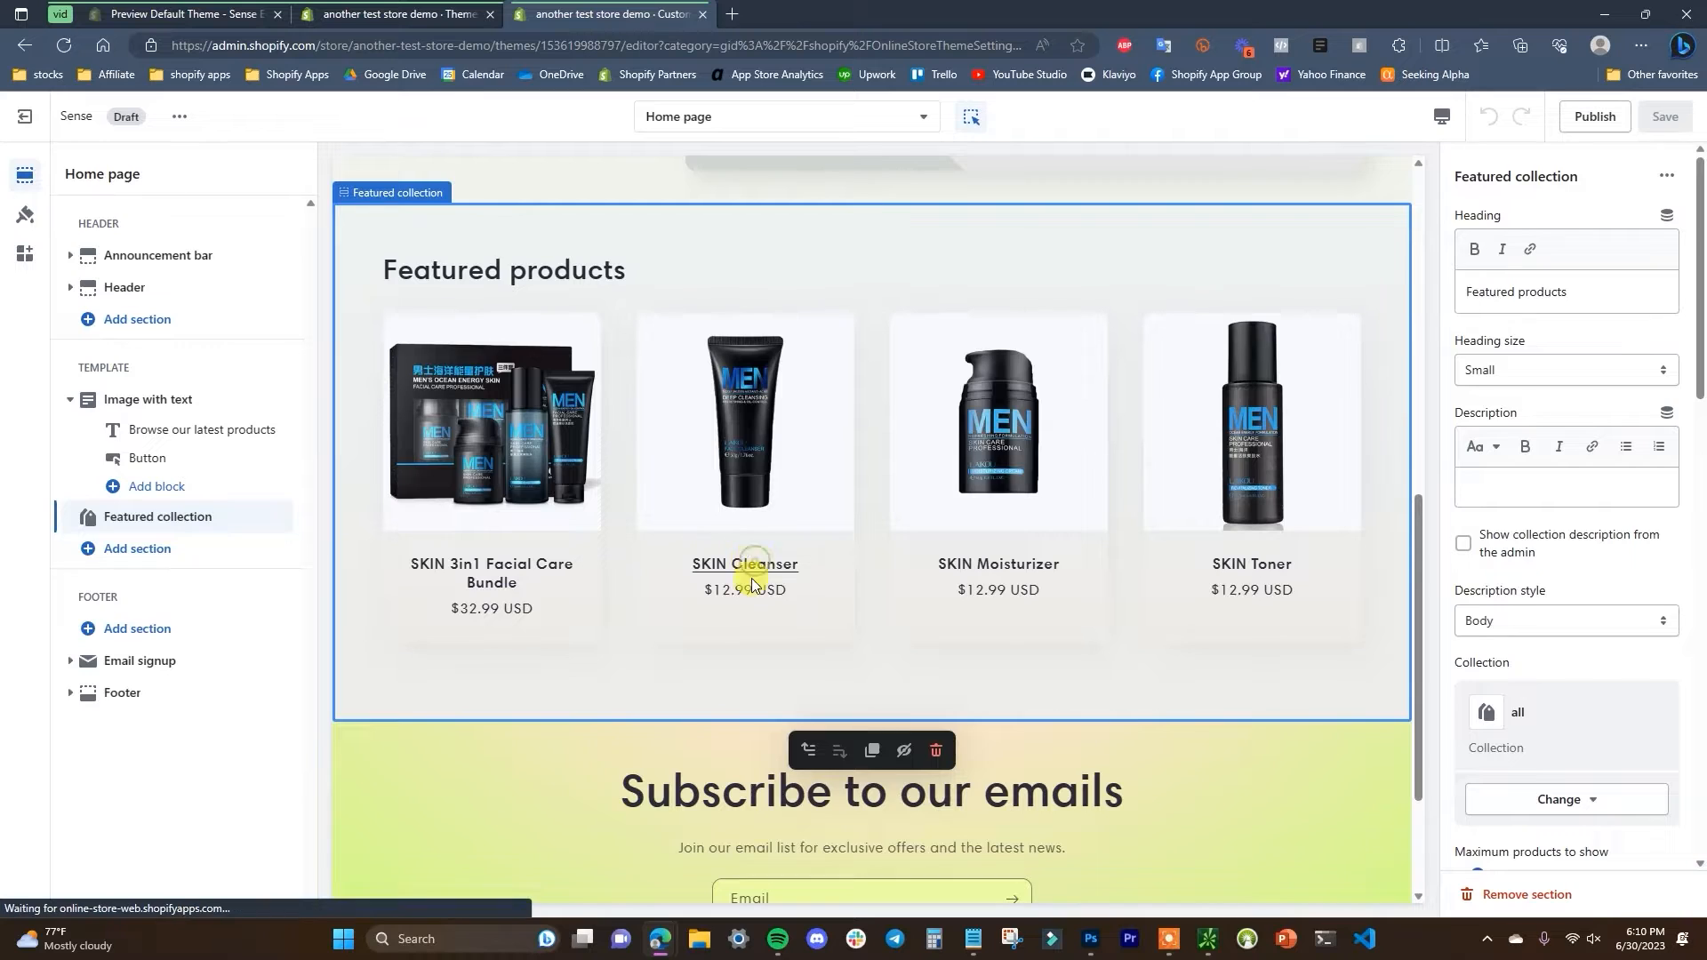
{"action": "left_click", "coordinate": [27, 219]}
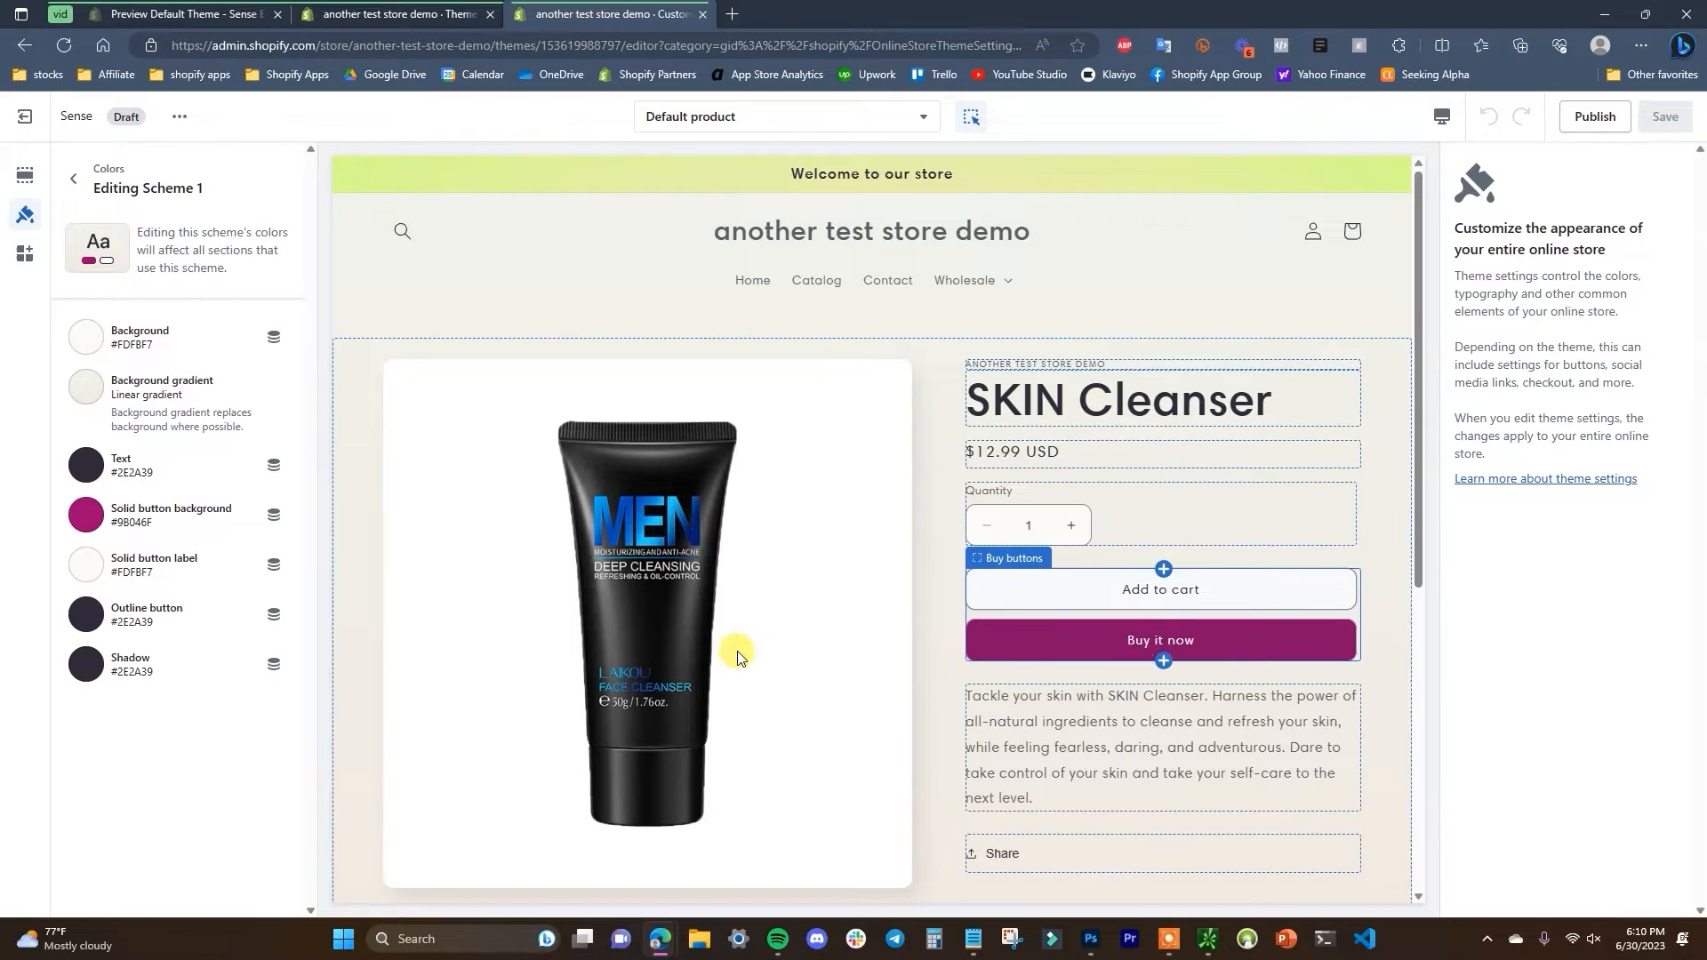
- Try green 11730A as Scheme 1's solid button background, check the product page, and restore 9B046F
{"action": "left_click", "coordinate": [100, 525]}
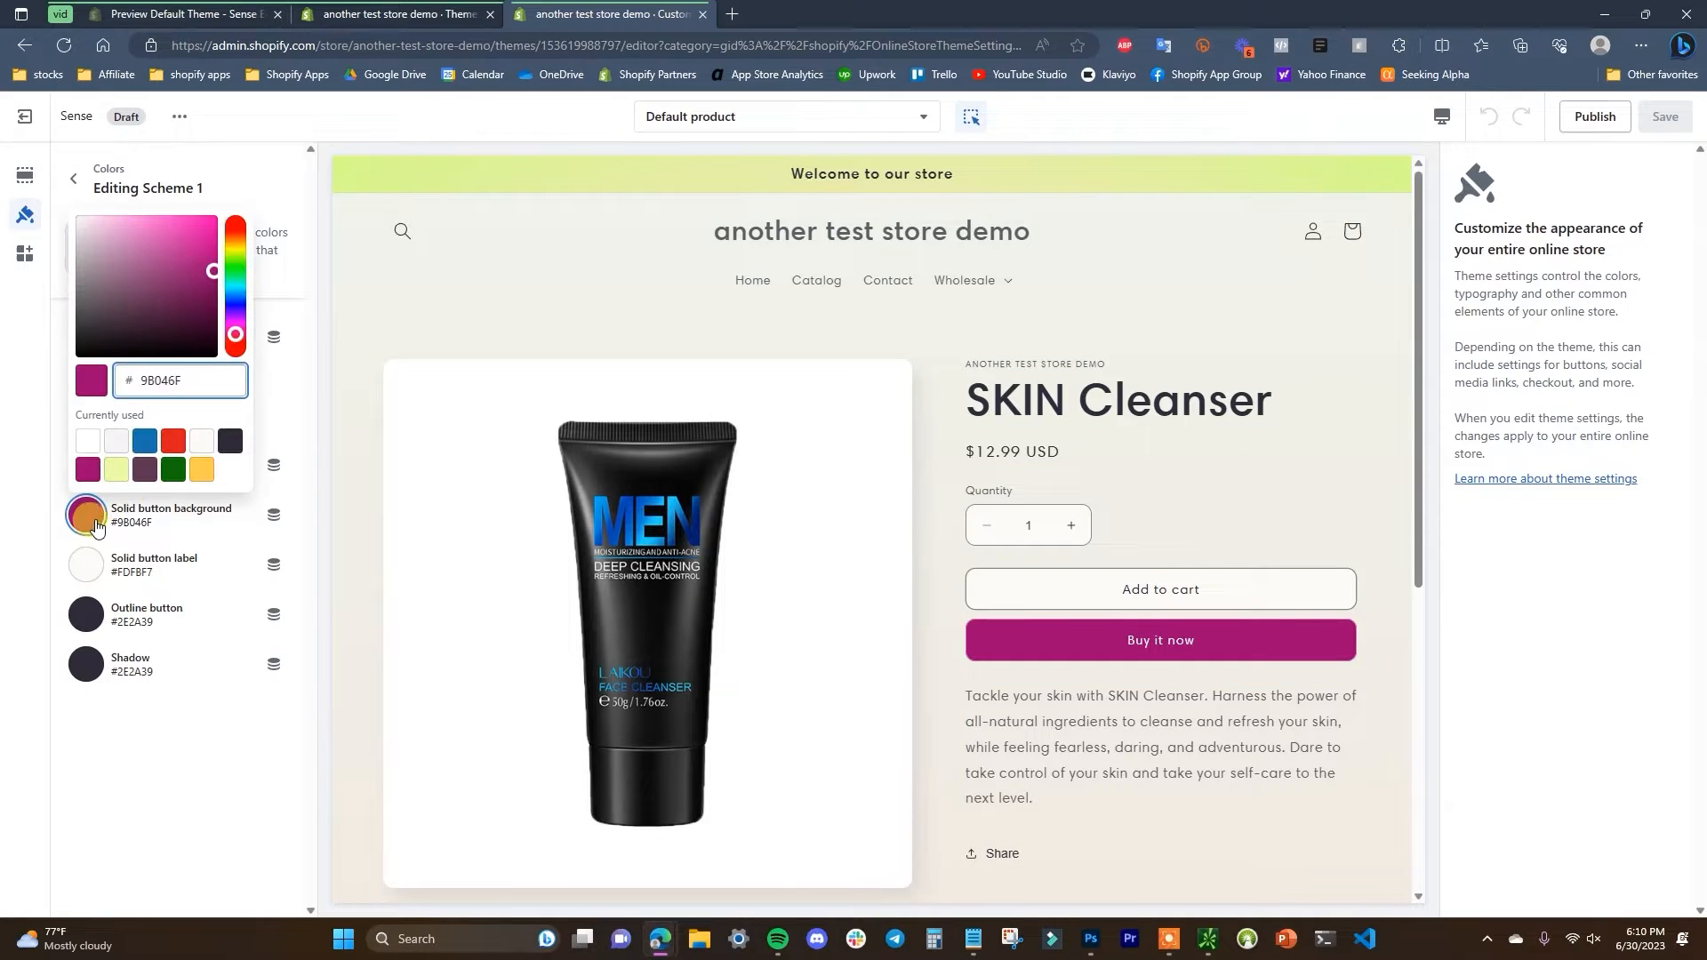
{"action": "left_click", "coordinate": [173, 472]}
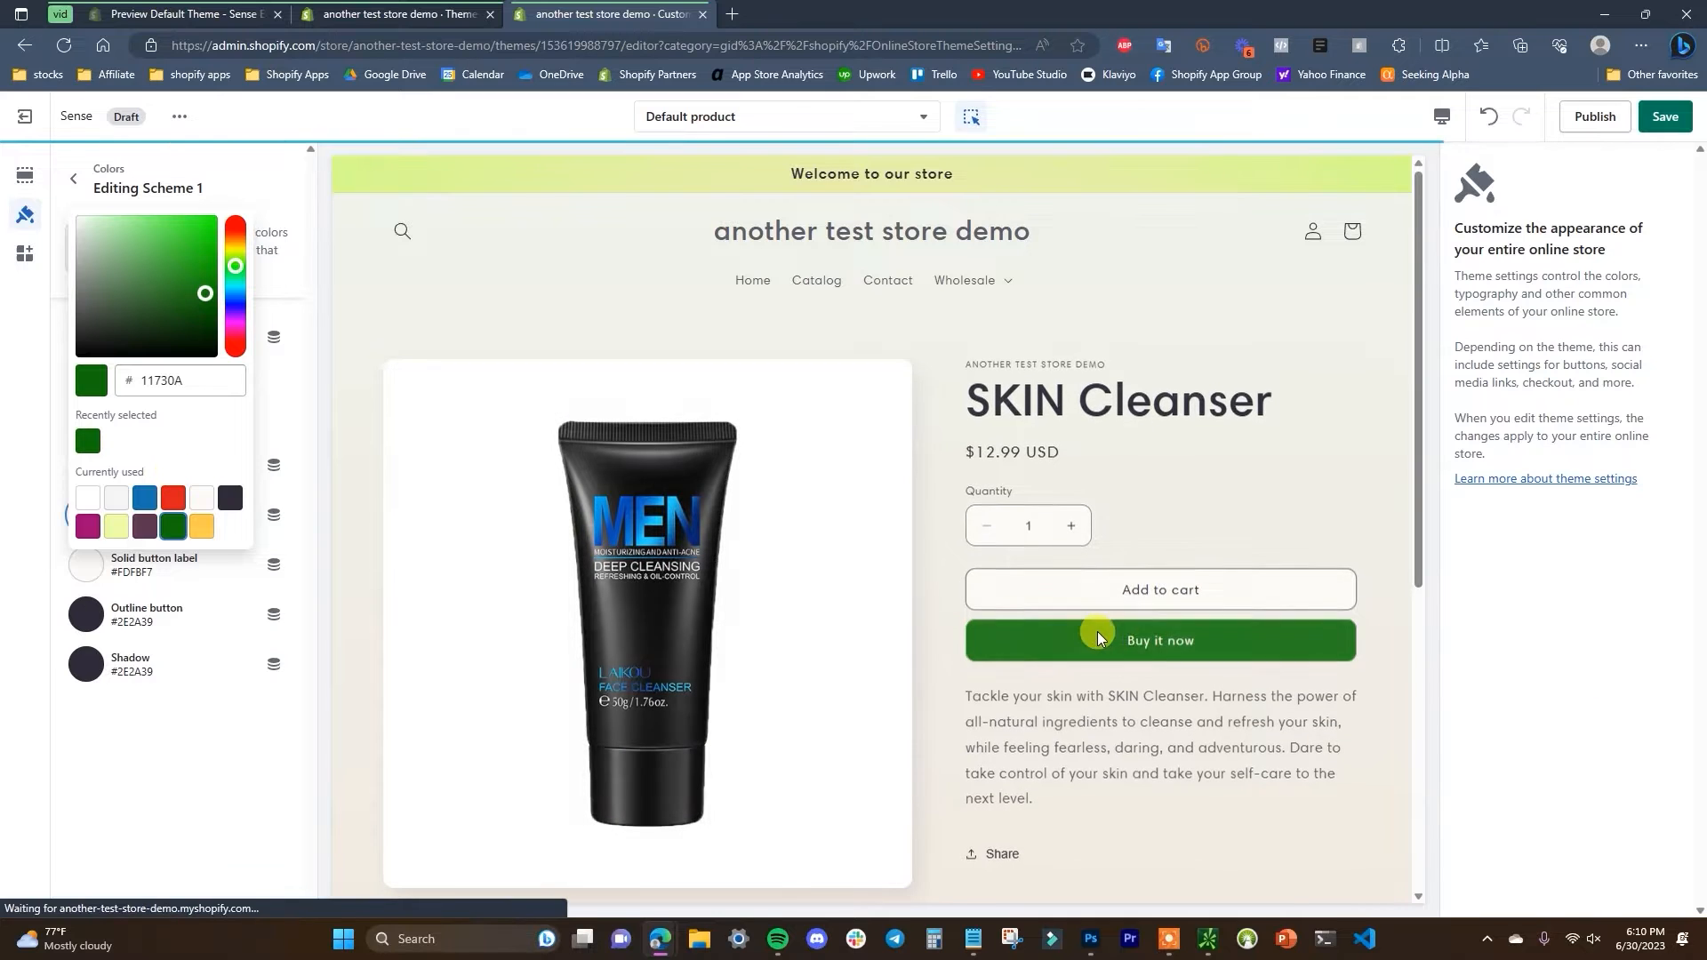
{"action": "scroll", "coordinate": [1182, 655], "scroll_direction": "down", "scroll_amount": 10}
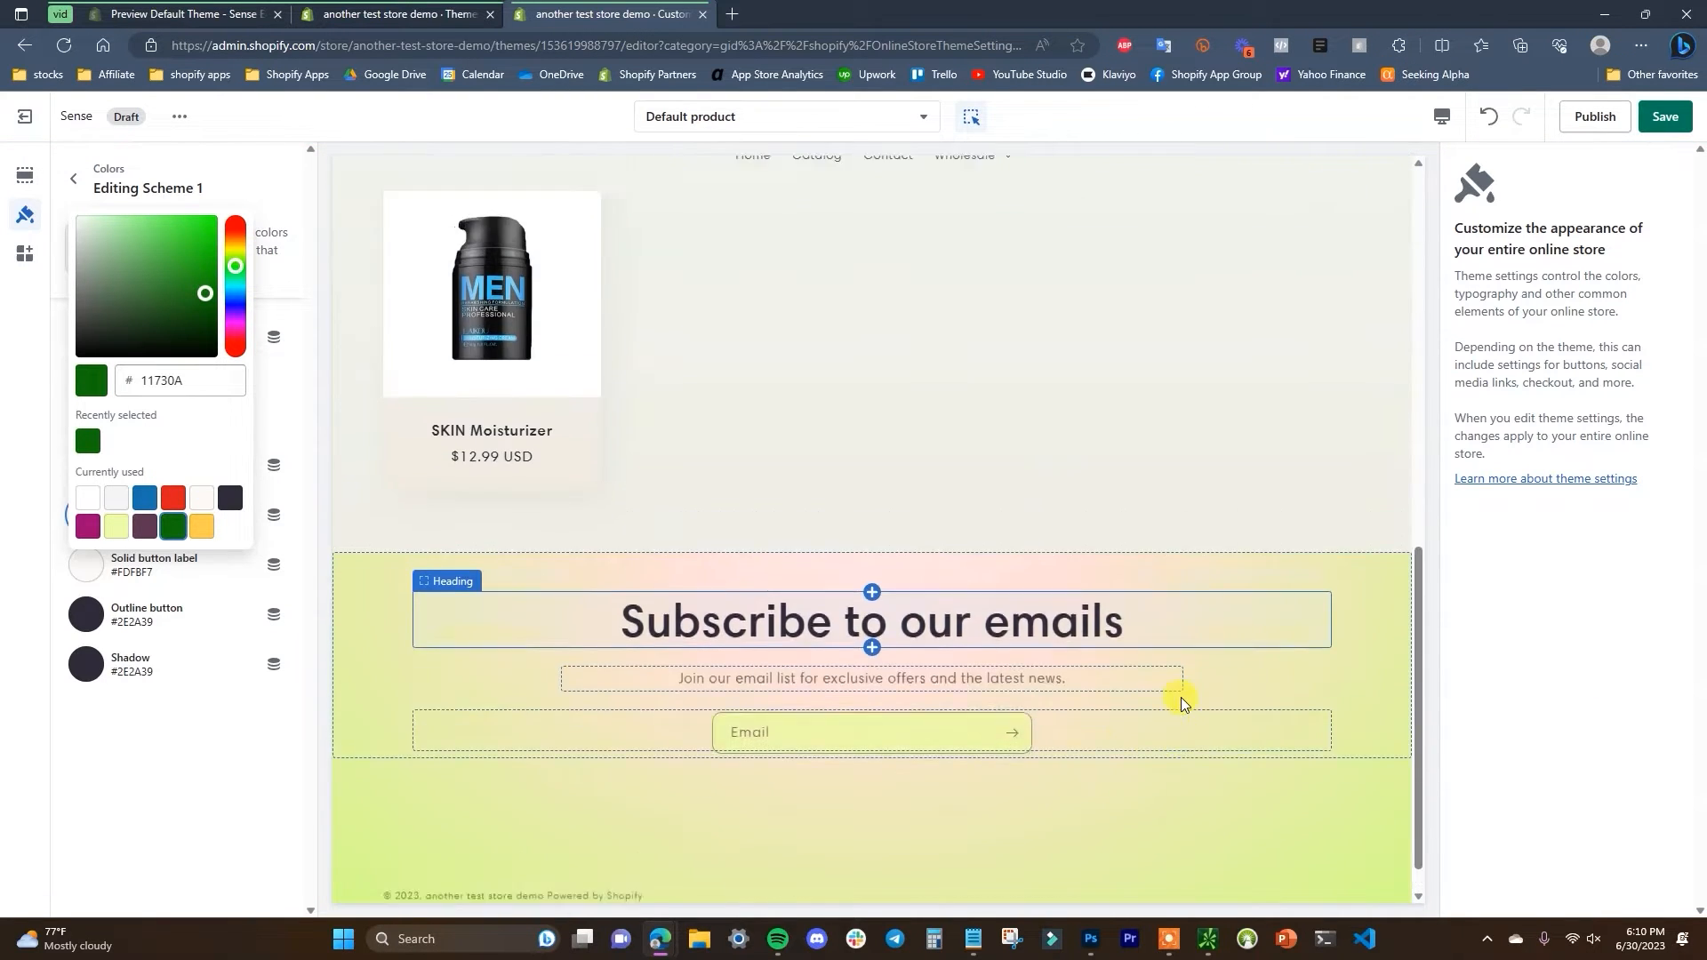
{"action": "scroll", "coordinate": [1180, 701], "scroll_direction": "up", "scroll_amount": 10}
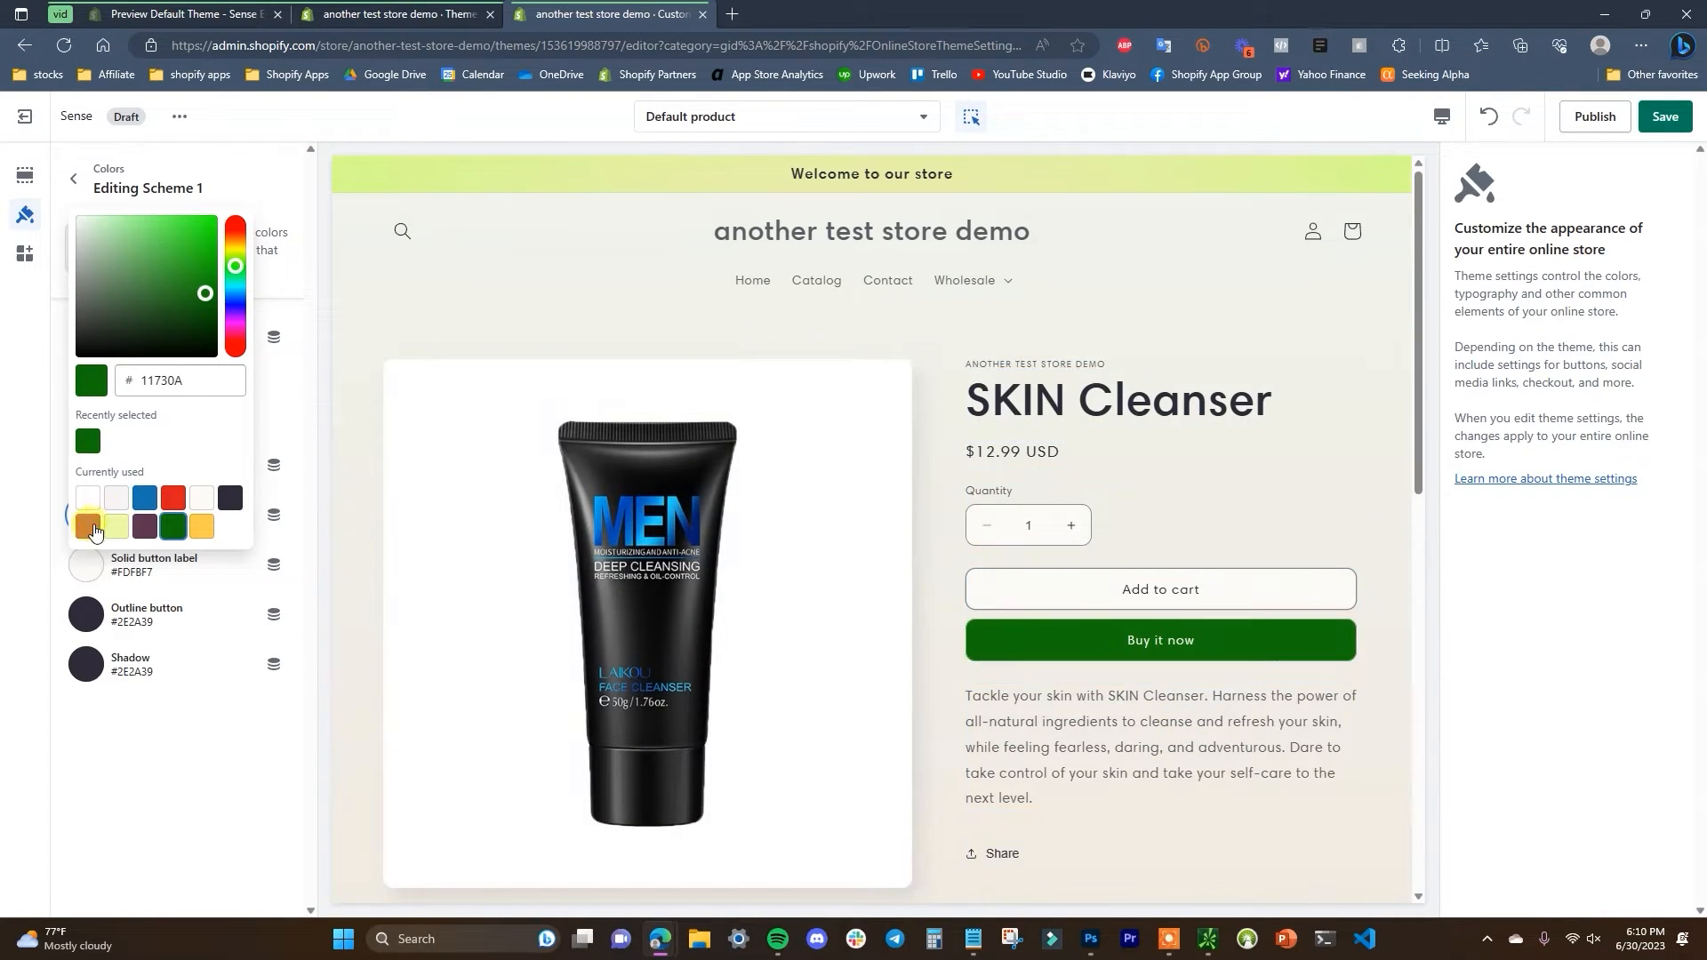
{"action": "left_click", "coordinate": [92, 528]}
{"action": "left_click", "coordinate": [244, 754]}
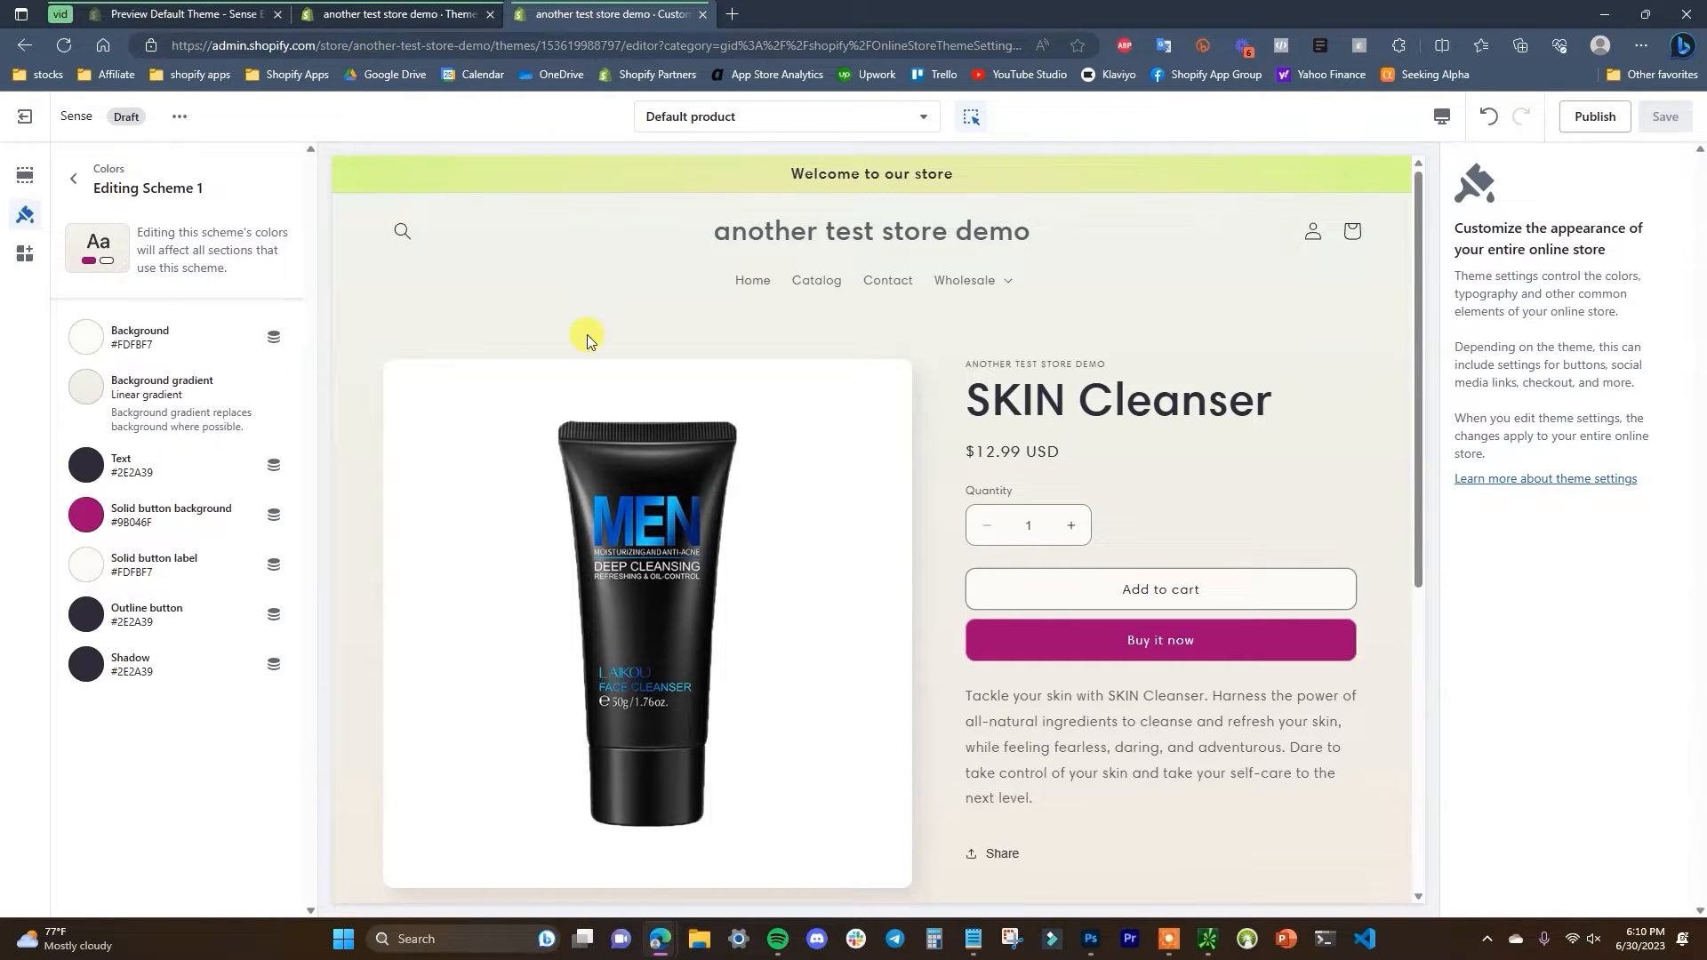
- Preview the Catalog page alongside Scheme 1's colors and go back to the store's home page
{"action": "left_click", "coordinate": [820, 283]}
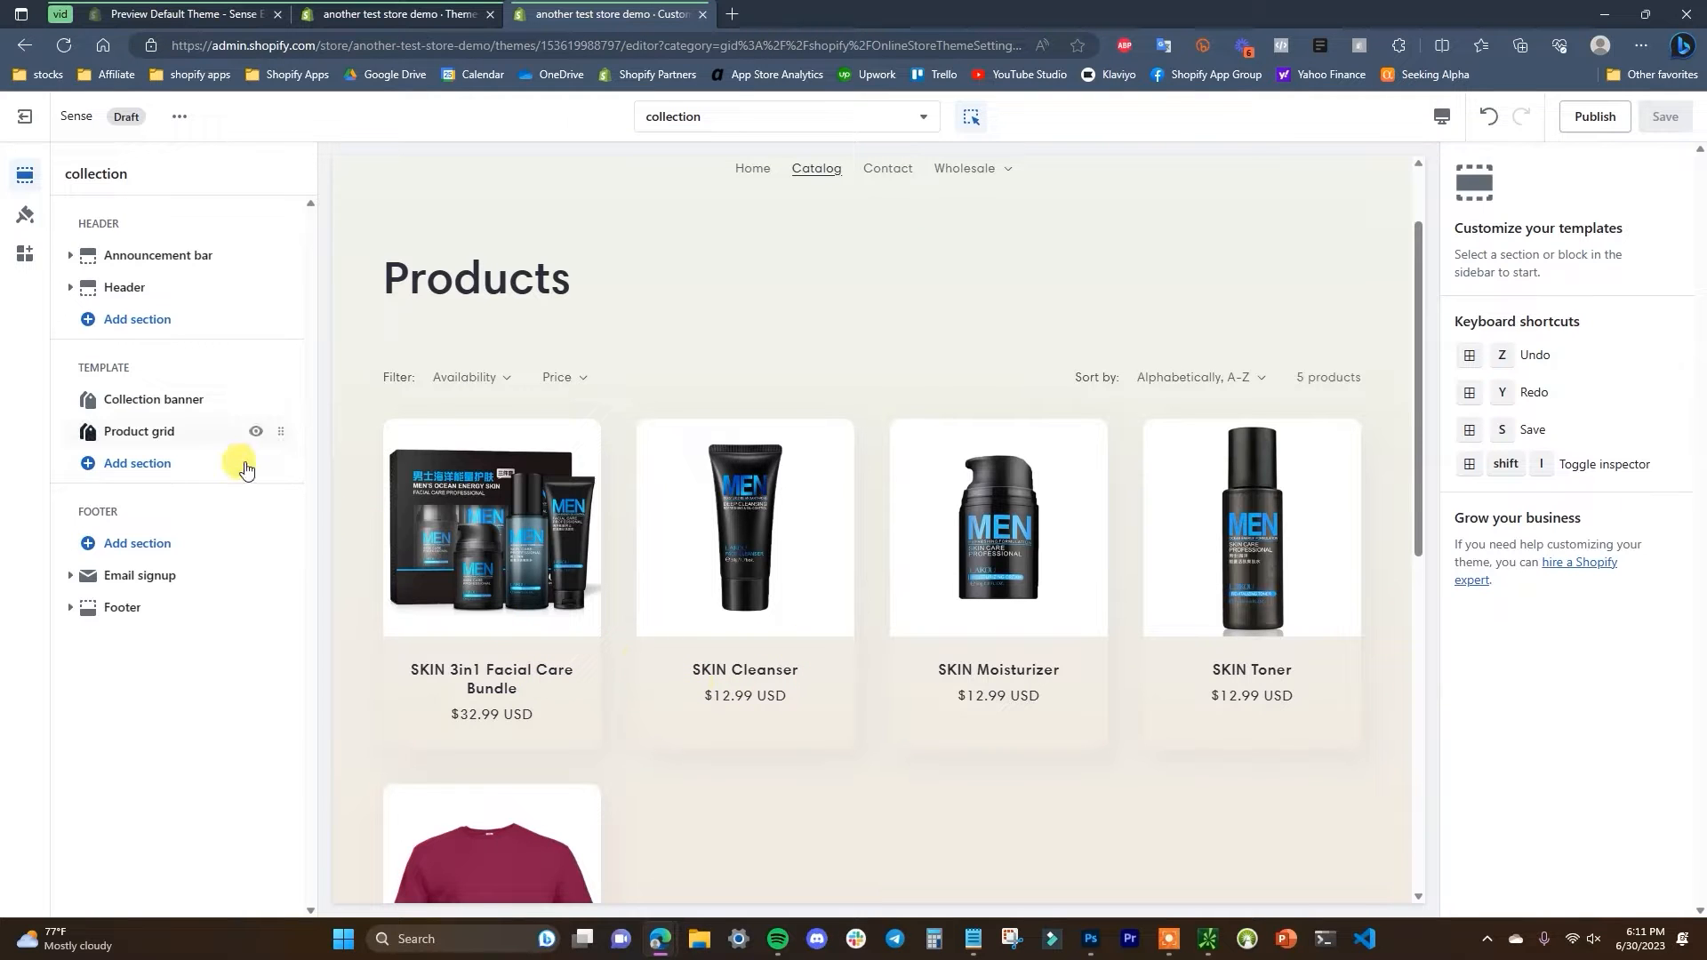
{"action": "left_click", "coordinate": [29, 219]}
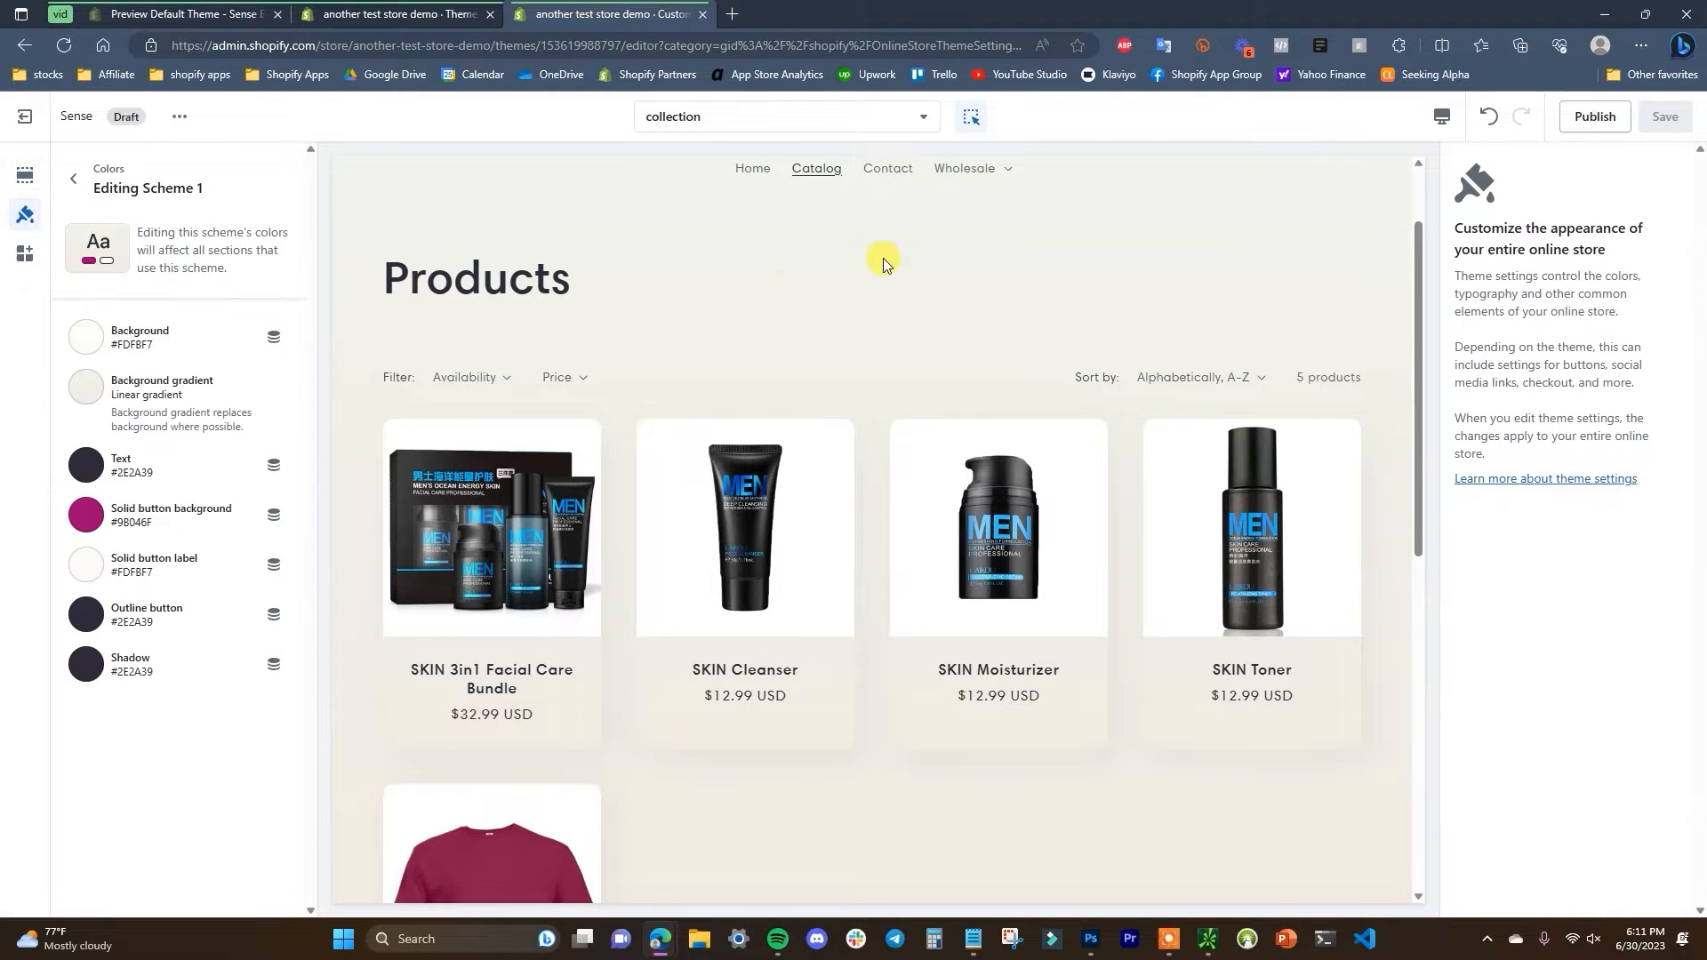
{"action": "left_click", "coordinate": [765, 176]}
{"action": "left_click", "coordinate": [754, 281]}
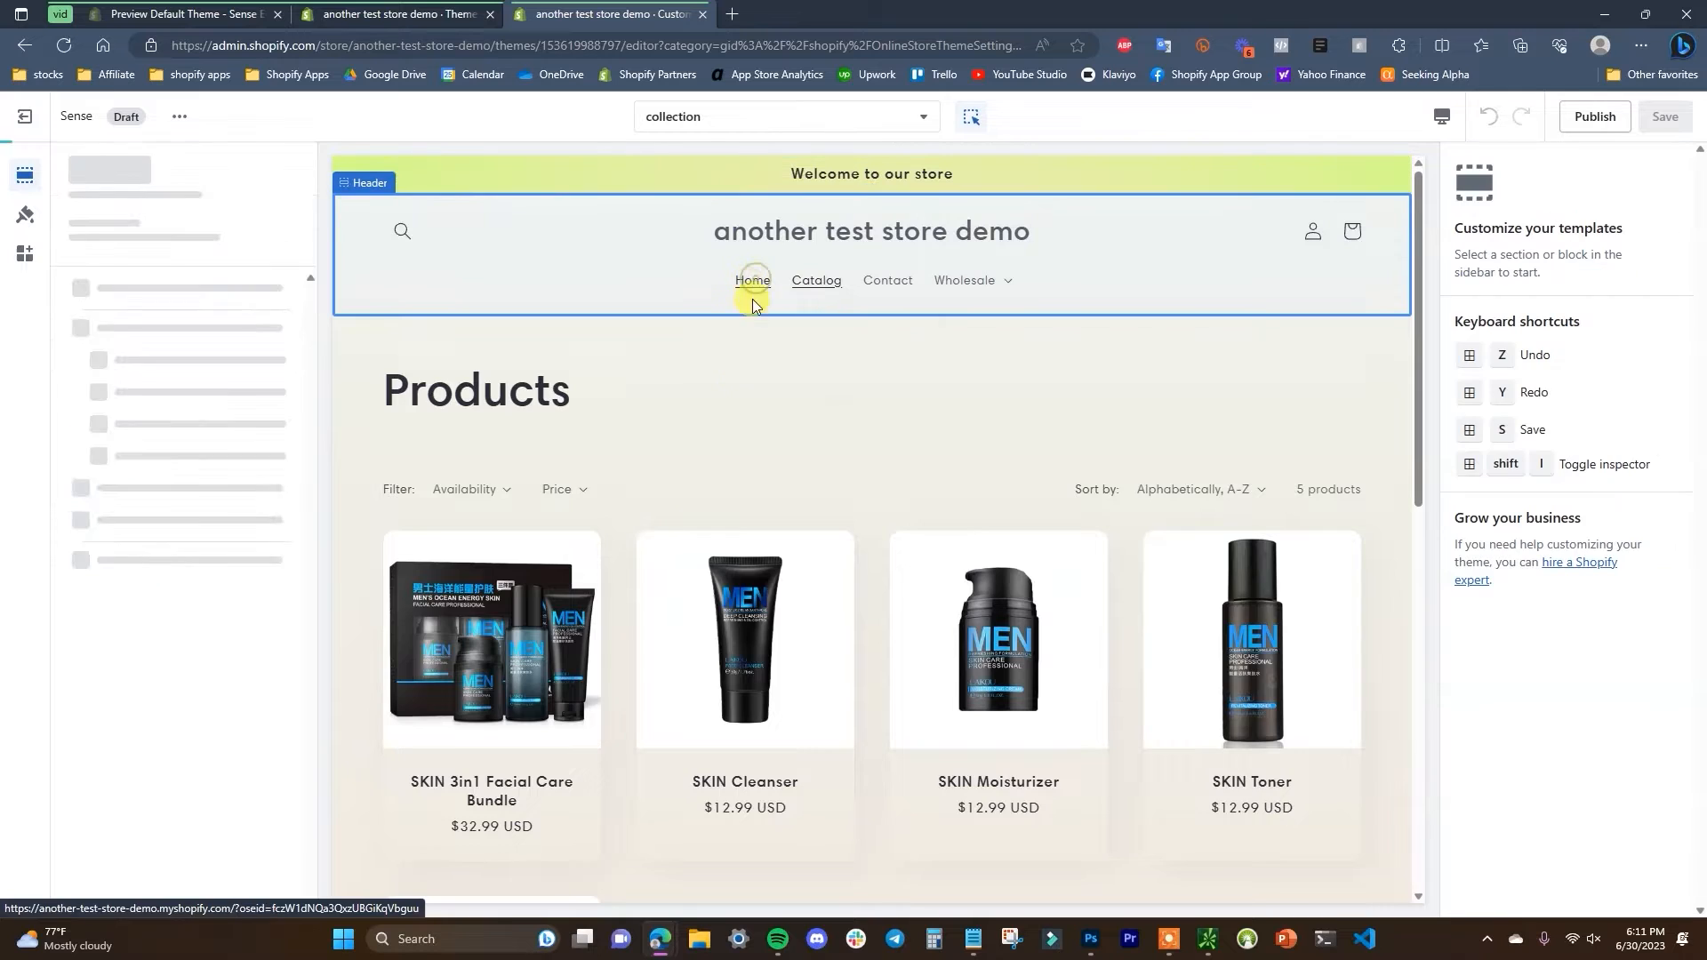
- Return to the theme's color scheme list and open Scheme 2's color settings
{"action": "left_click", "coordinate": [34, 230]}
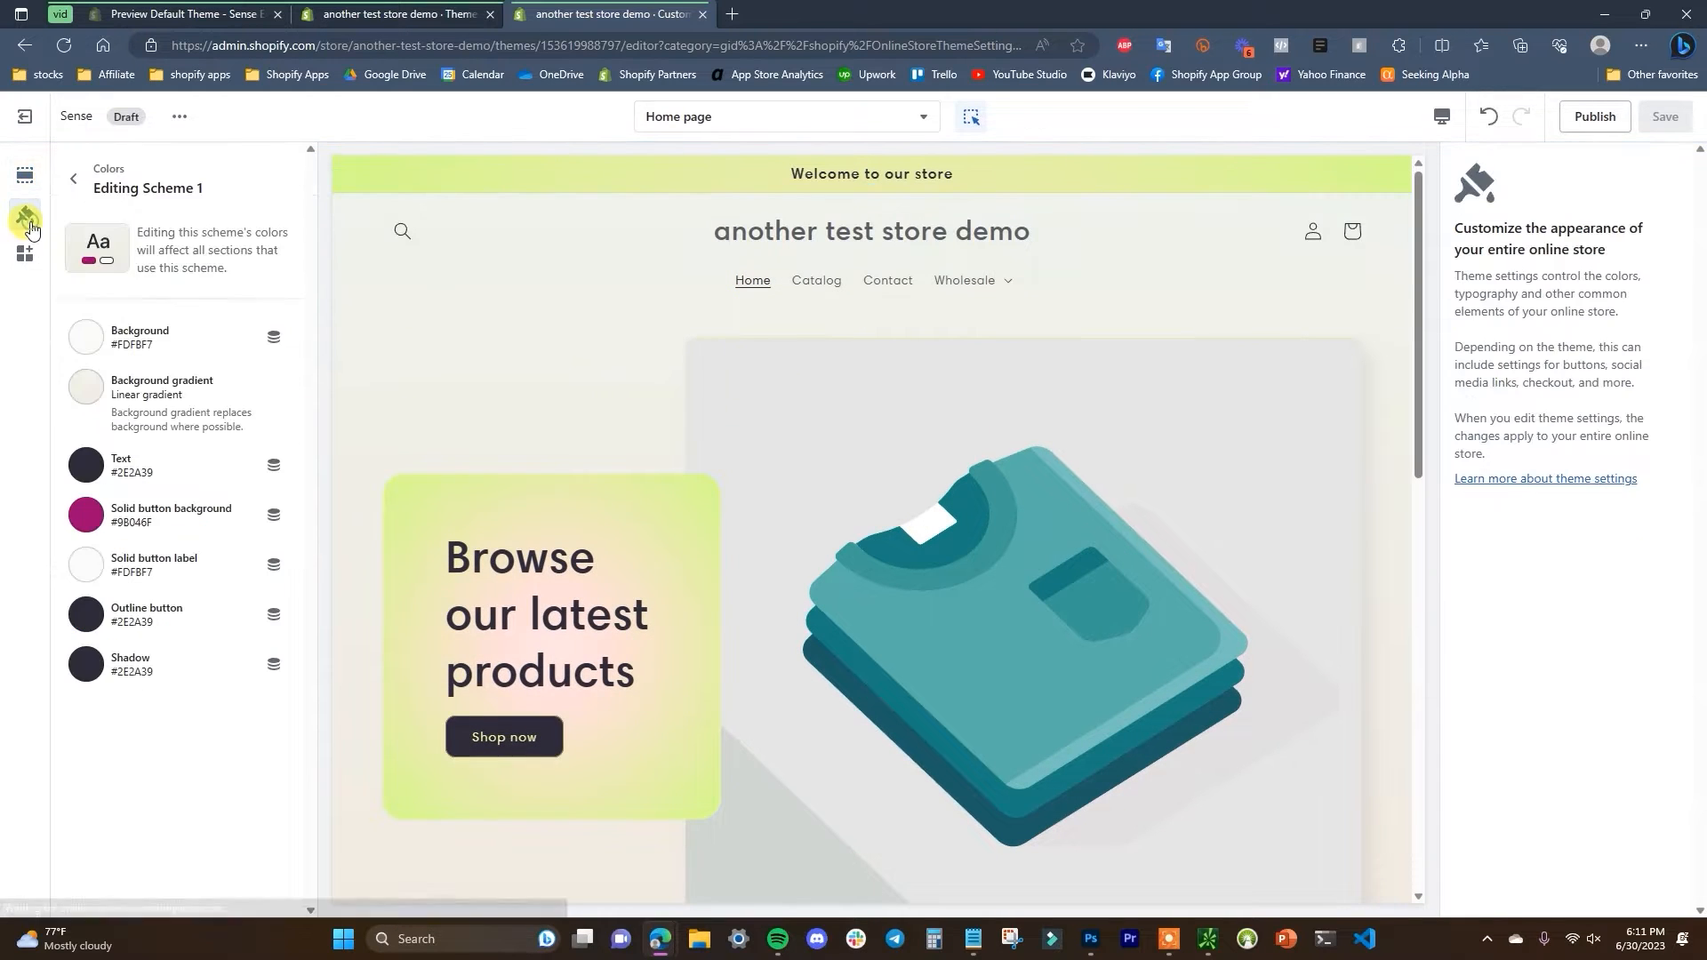
{"action": "left_click", "coordinate": [88, 185]}
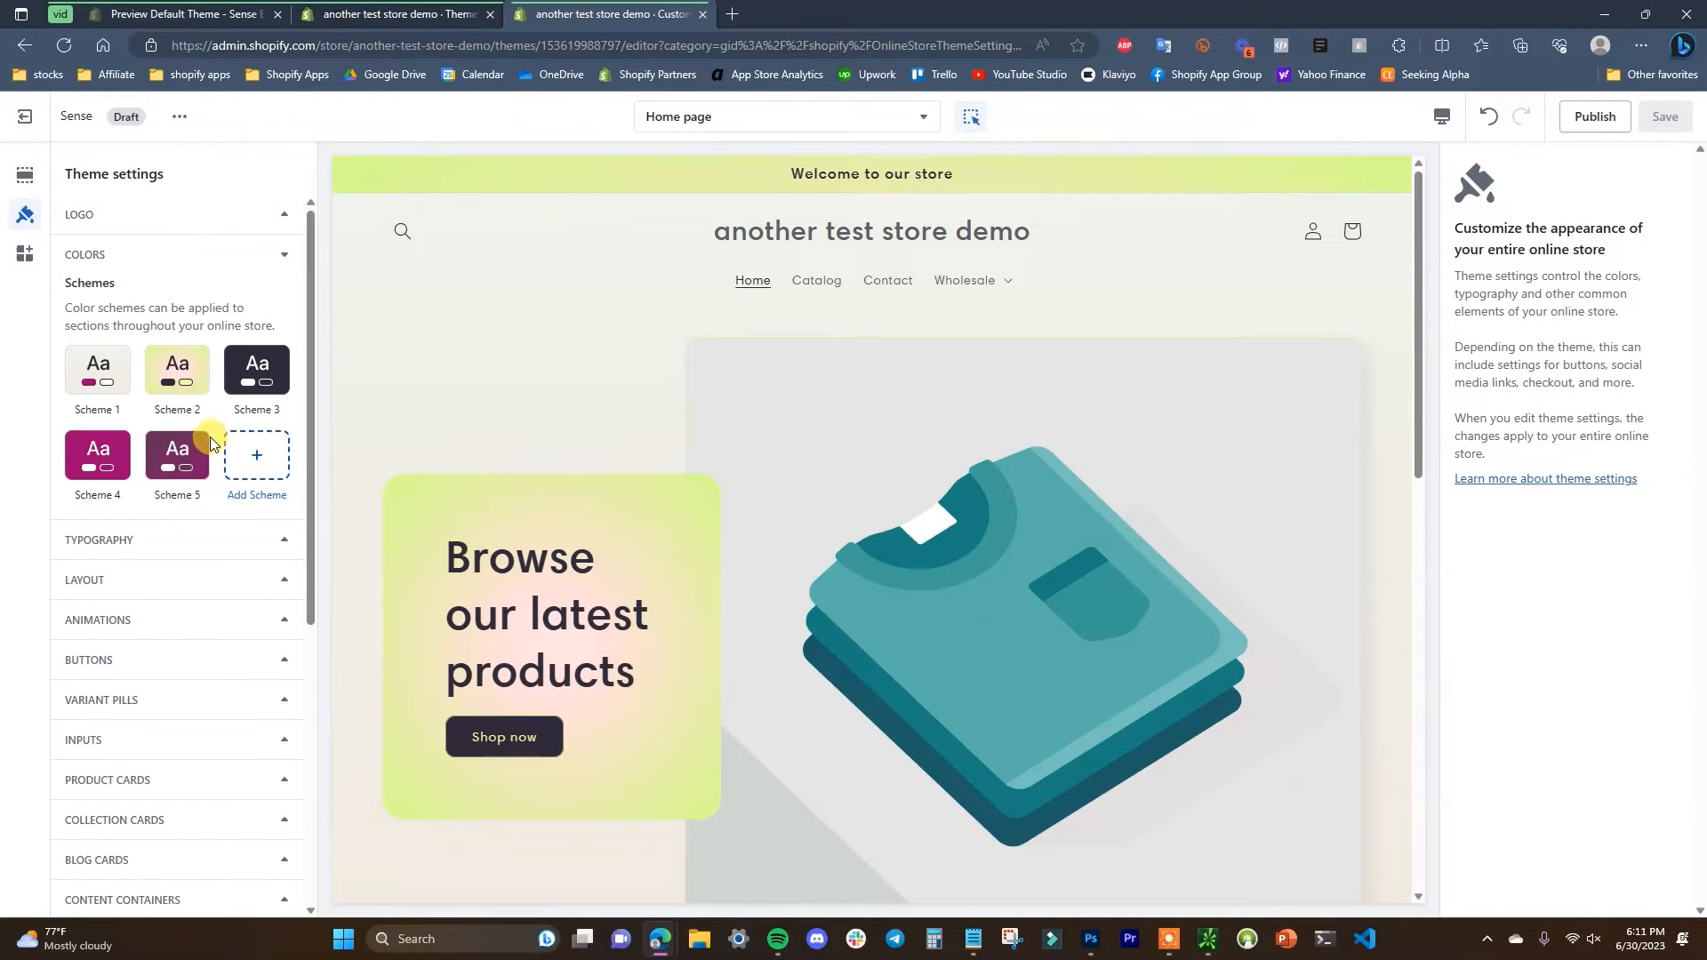
{"action": "left_click", "coordinate": [178, 390]}
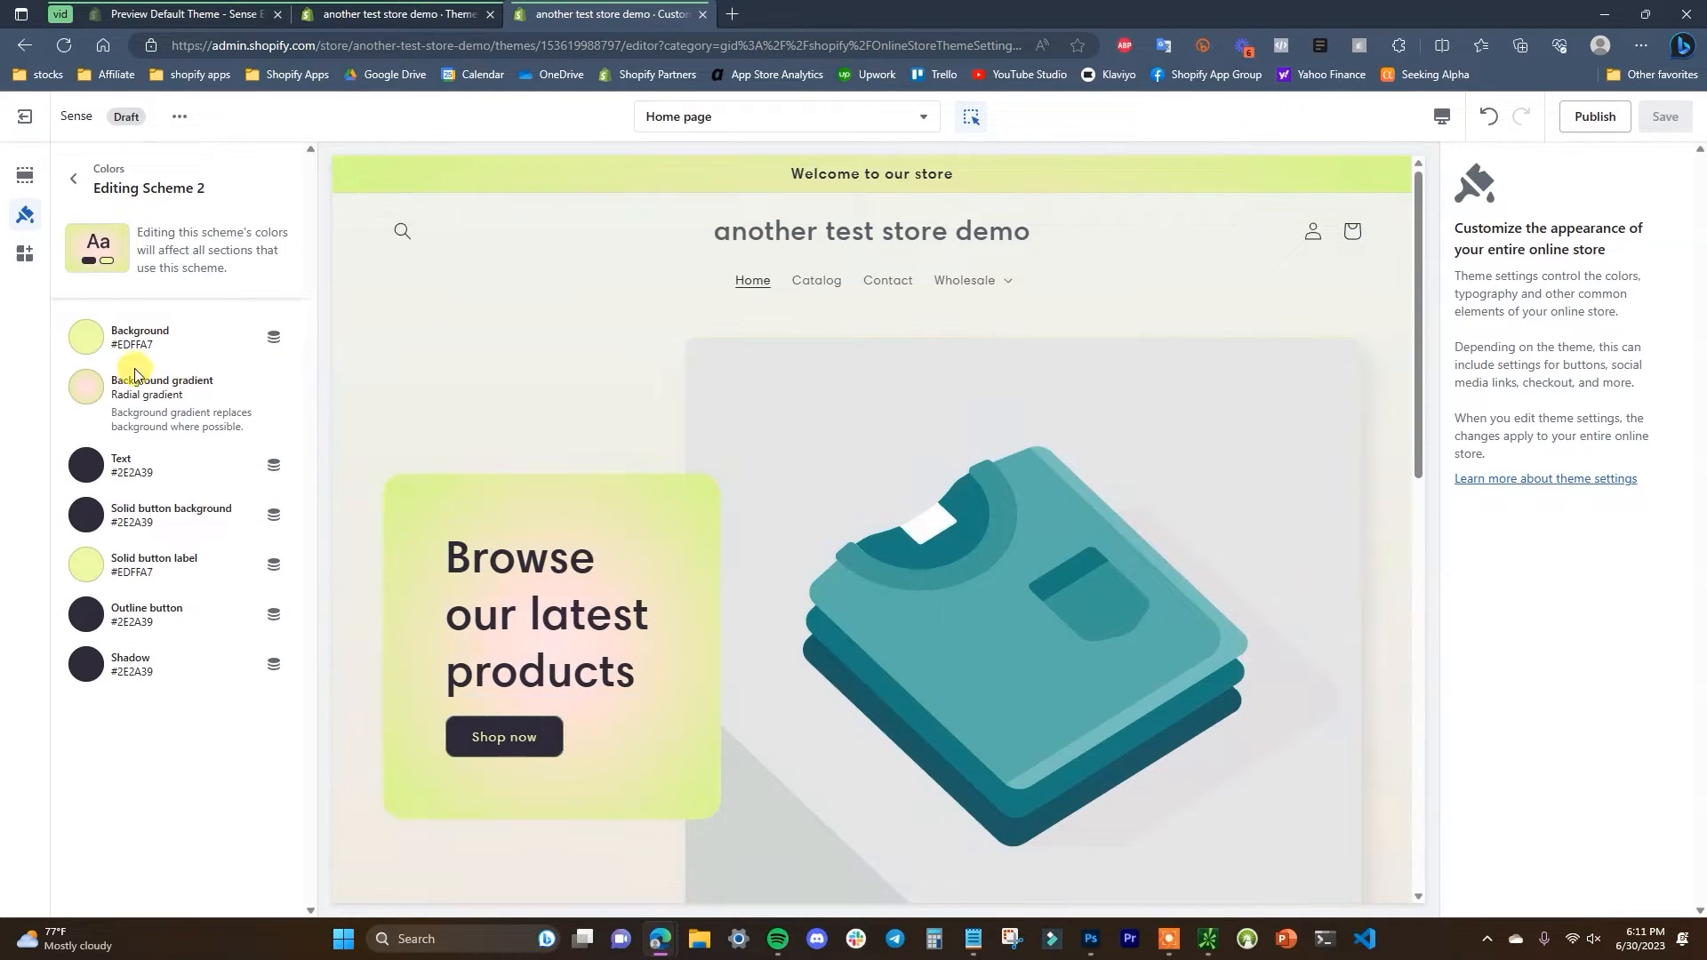
{"action": "left_click", "coordinate": [73, 178]}
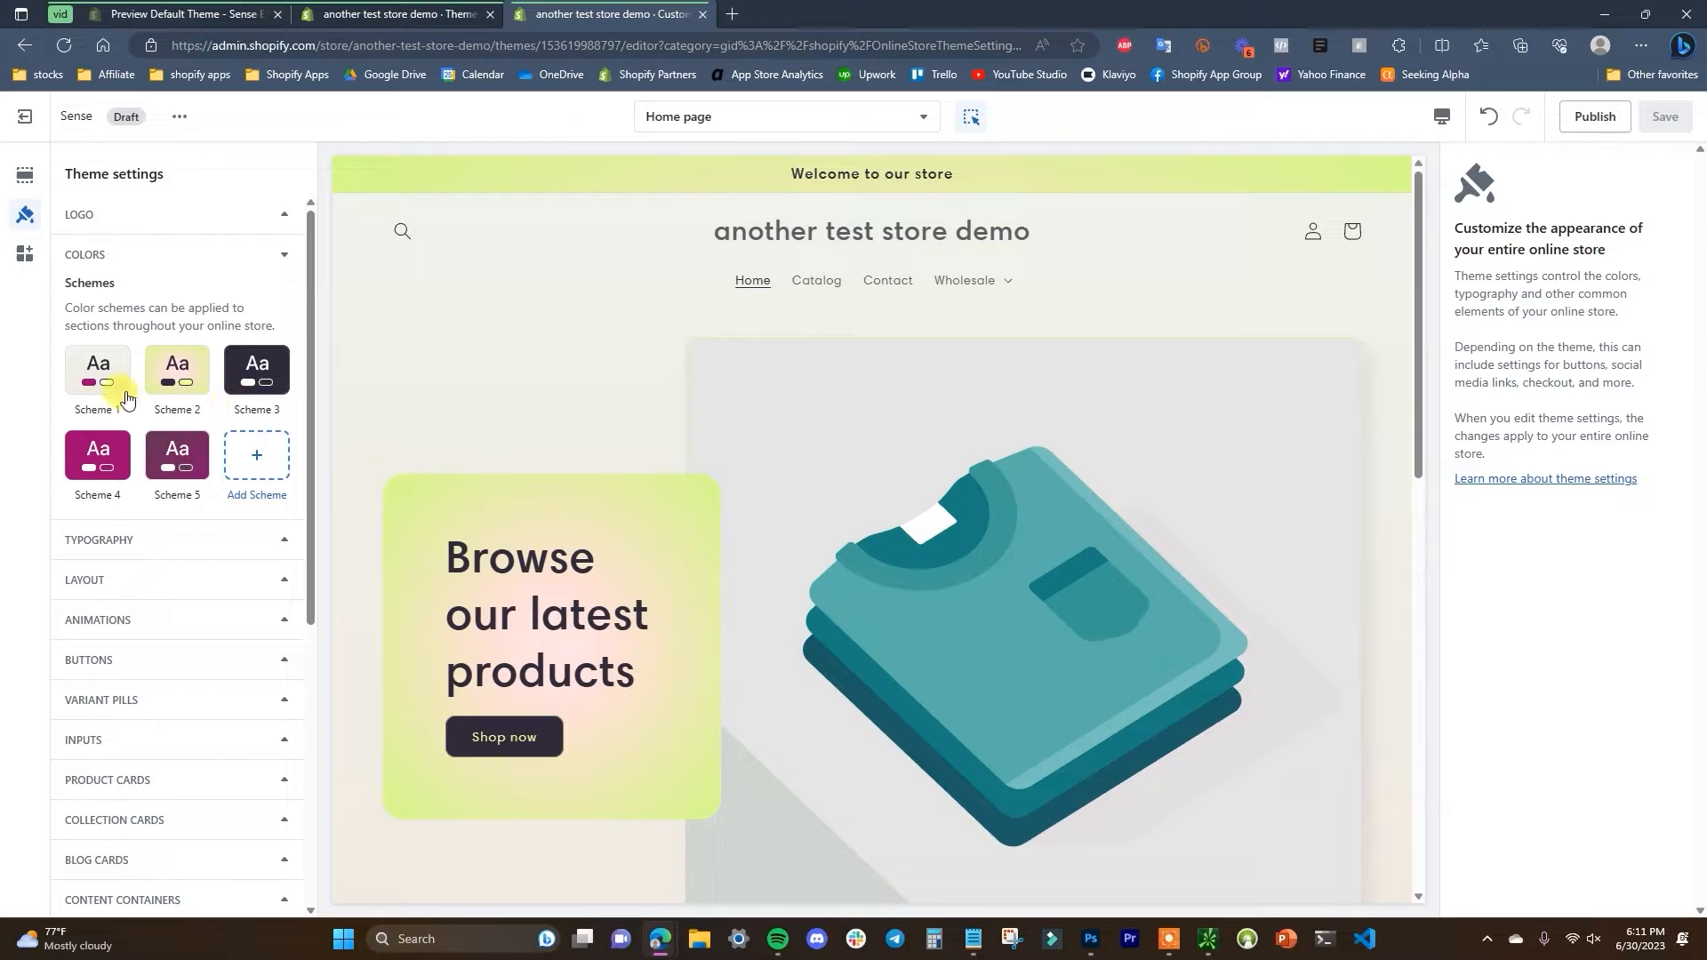
{"action": "left_click", "coordinate": [175, 390]}
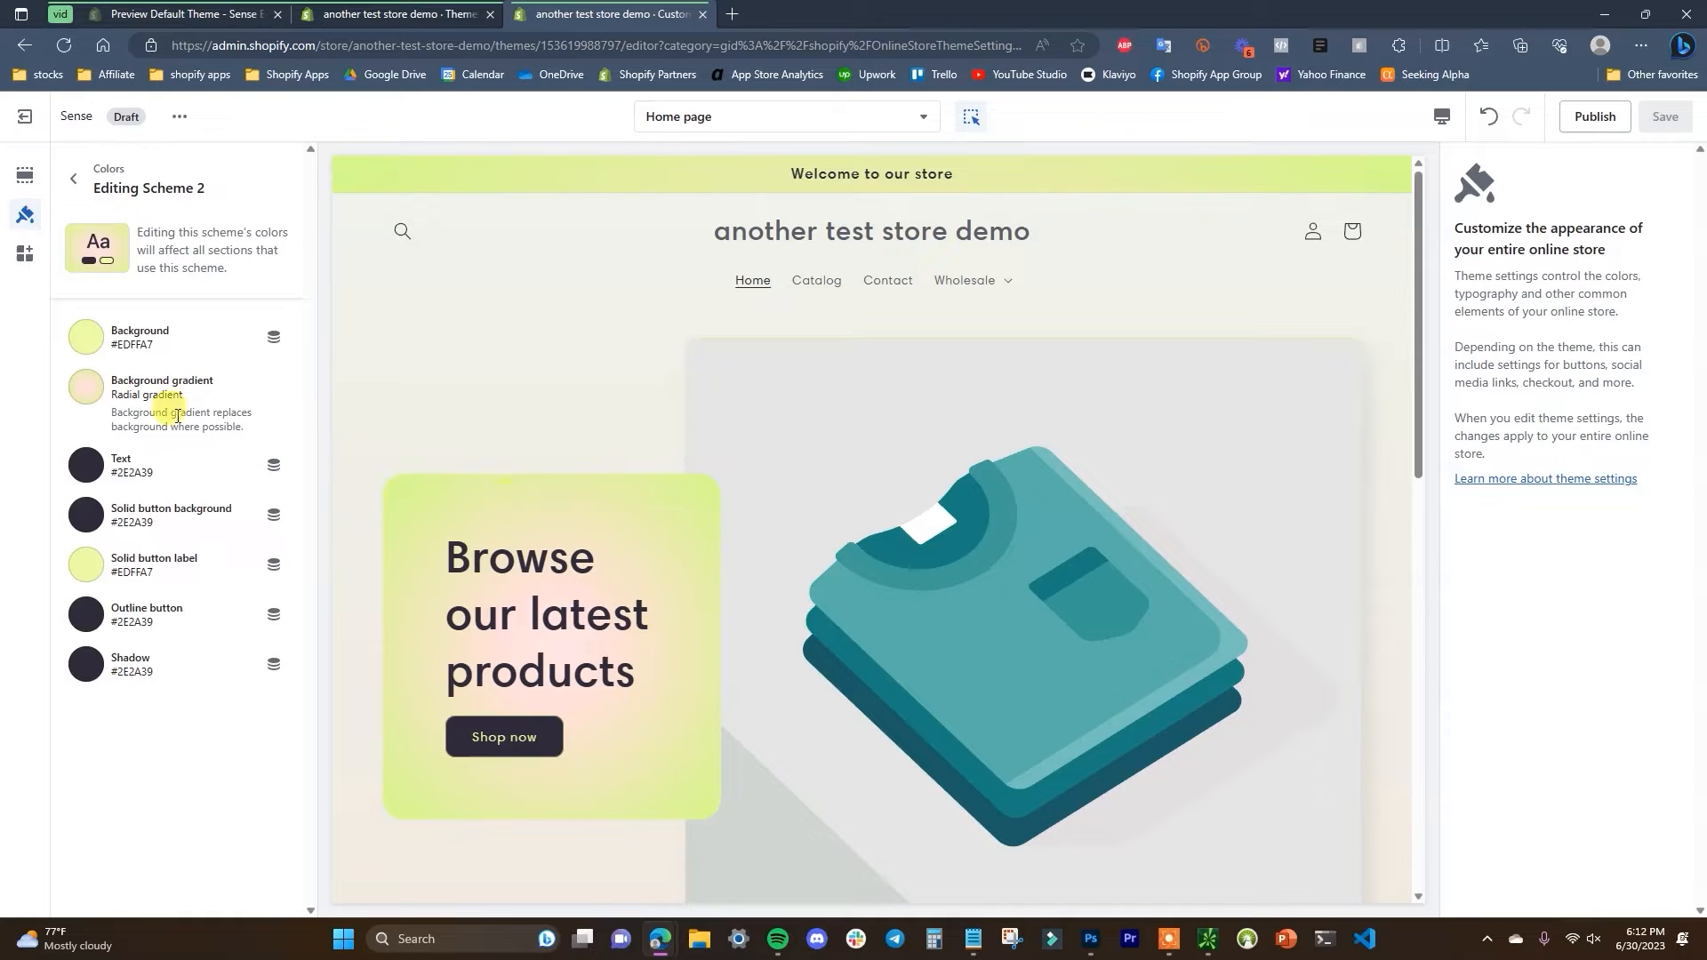
- Open Scheme 2's background gradient, examine its CSS code, and return to the visual gradient editor
{"action": "left_click", "coordinate": [100, 393]}
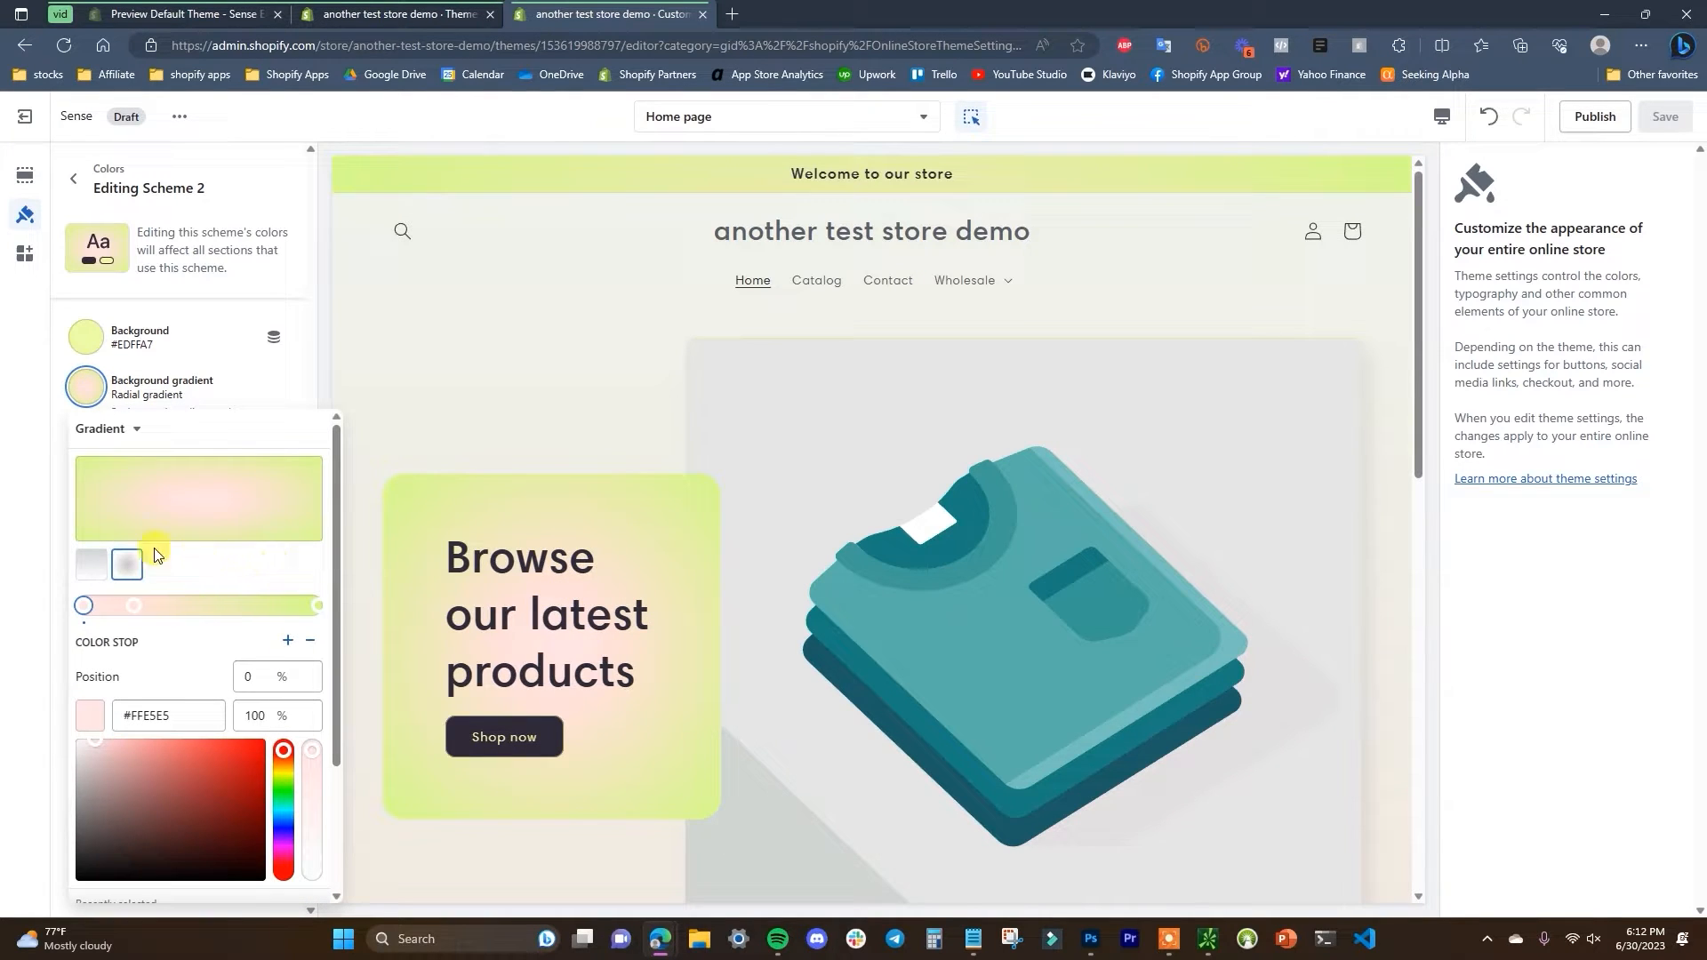
{"action": "scroll", "coordinate": [253, 623], "scroll_direction": "down", "scroll_amount": 3}
{"action": "scroll", "coordinate": [244, 627], "scroll_direction": "up", "scroll_amount": 3}
{"action": "left_click", "coordinate": [140, 432]}
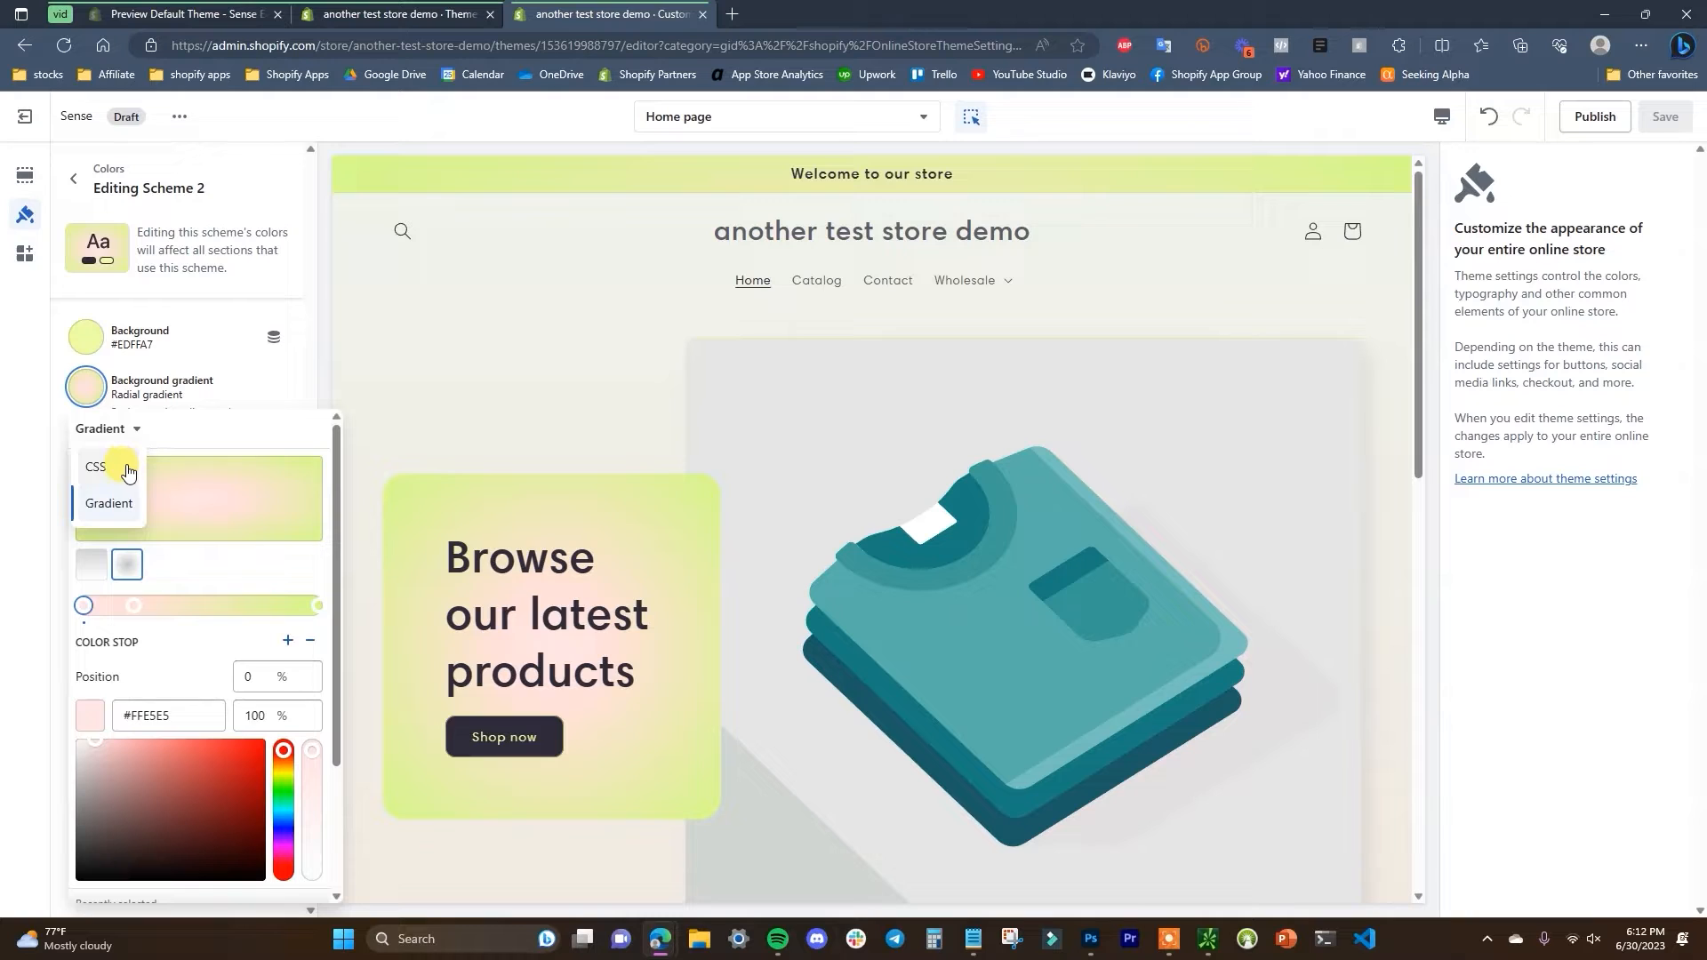
{"action": "left_click", "coordinate": [126, 470]}
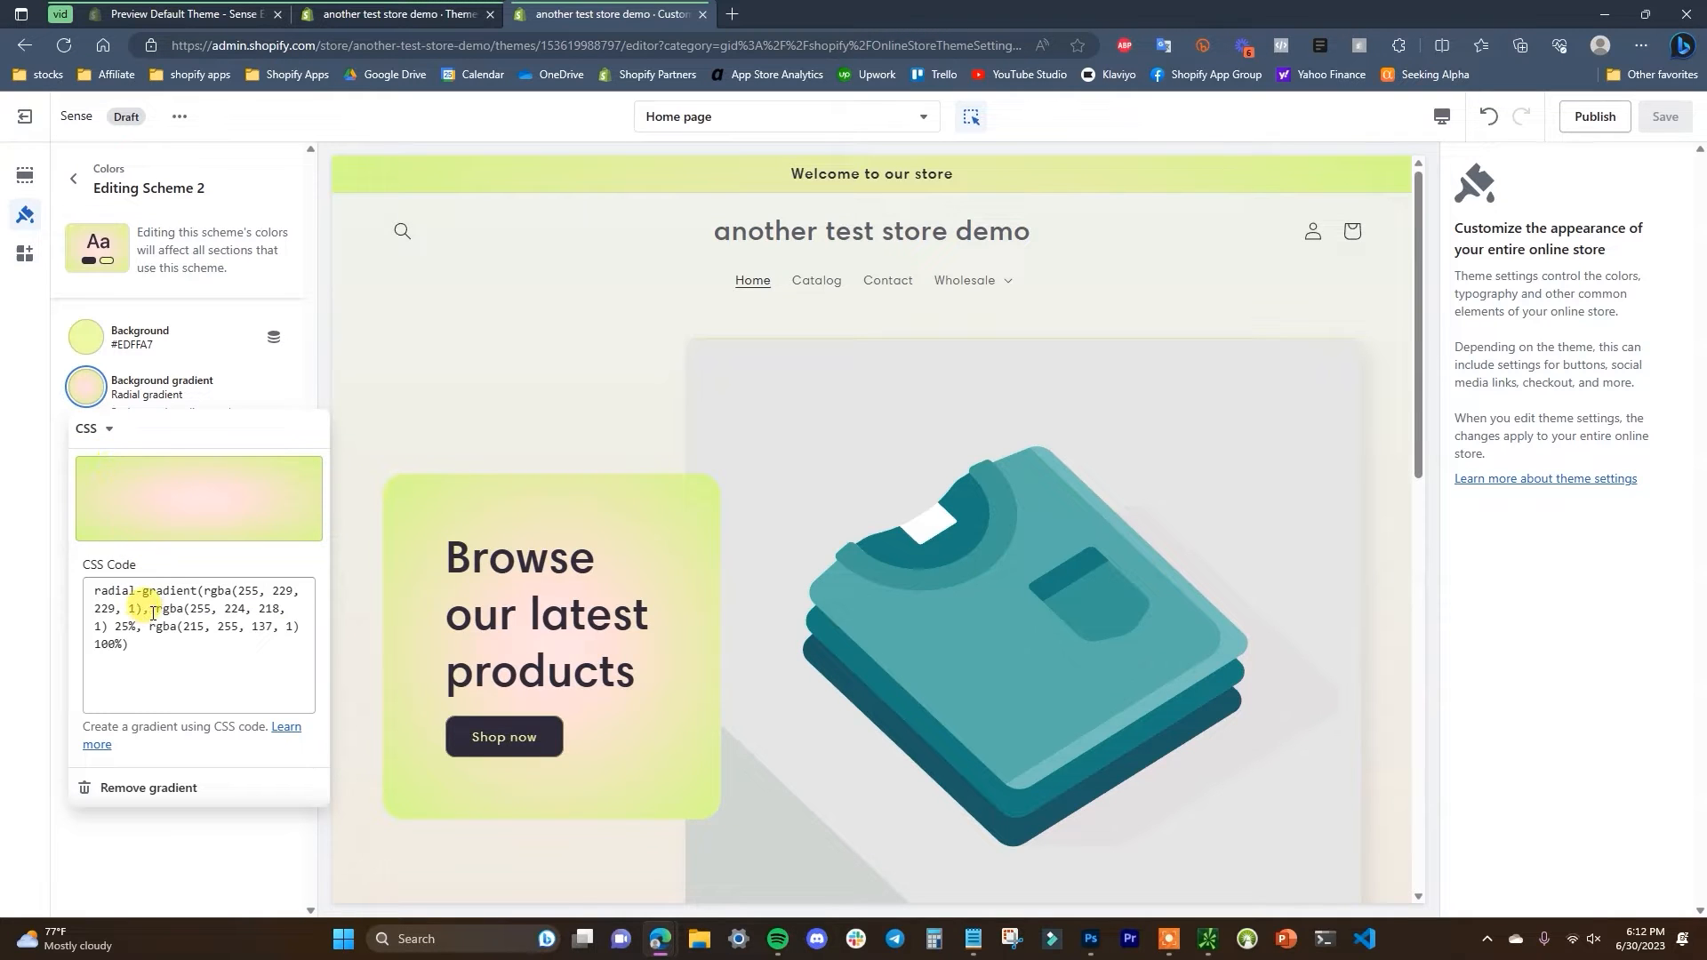
{"action": "left_click_drag", "start_coordinate": [95, 589], "coordinate": [172, 640]}
{"action": "left_click", "coordinate": [176, 650]}
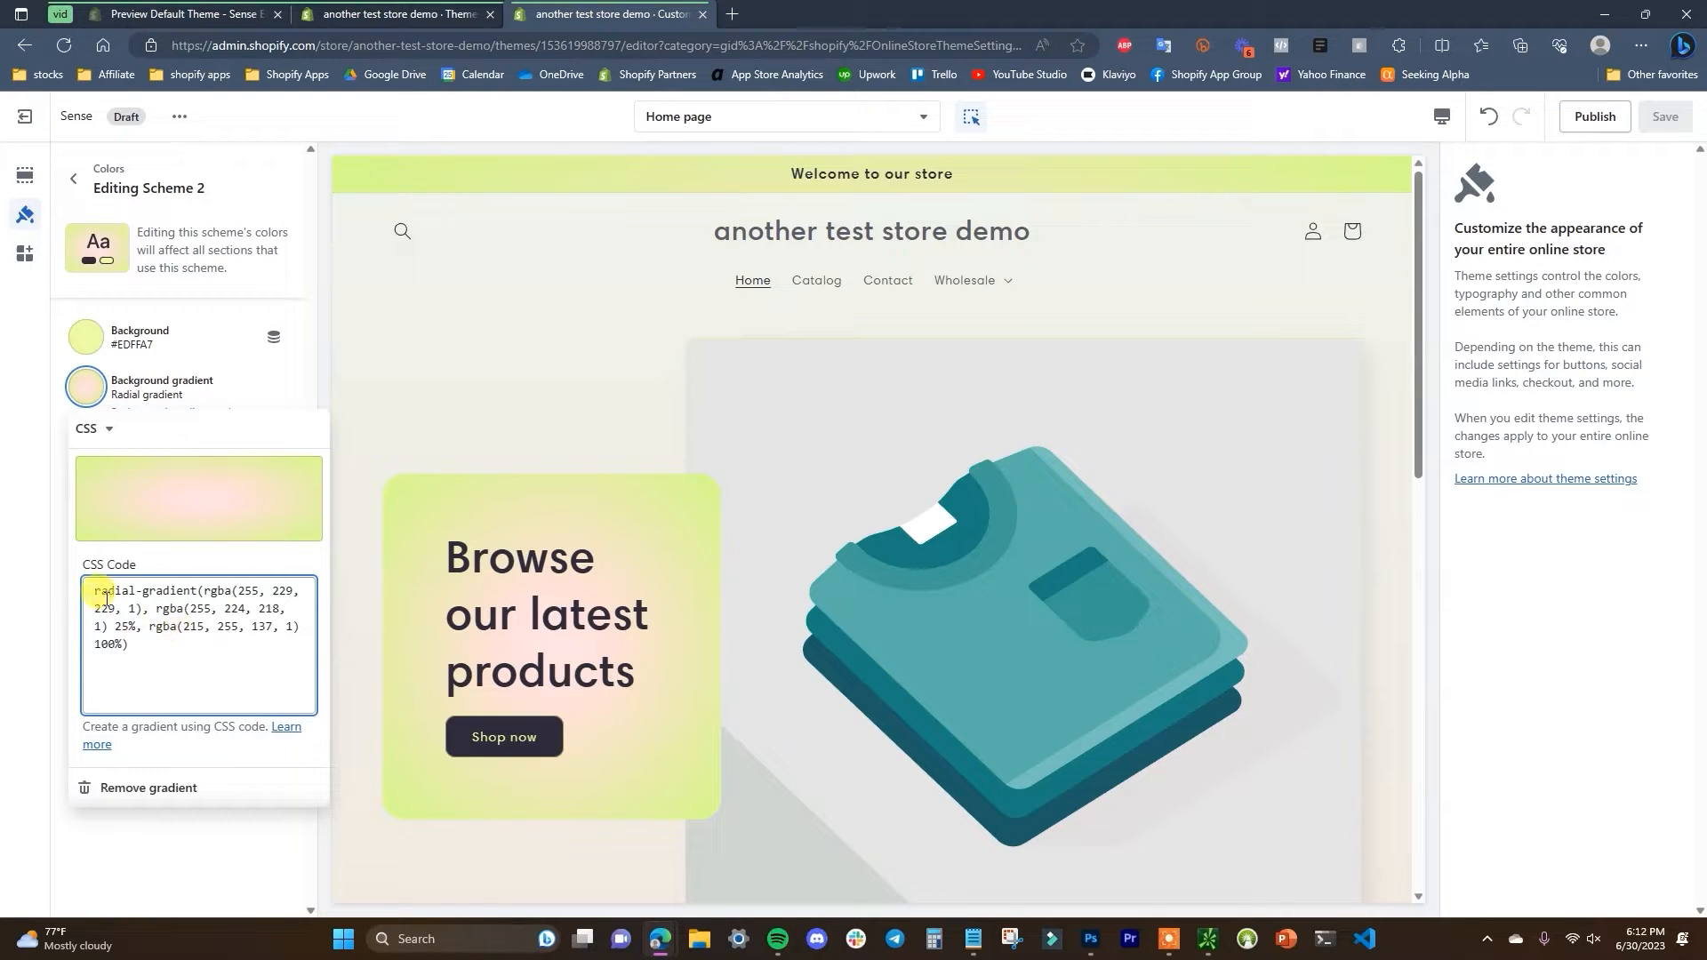
{"action": "left_click_drag", "start_coordinate": [96, 591], "coordinate": [236, 648]}
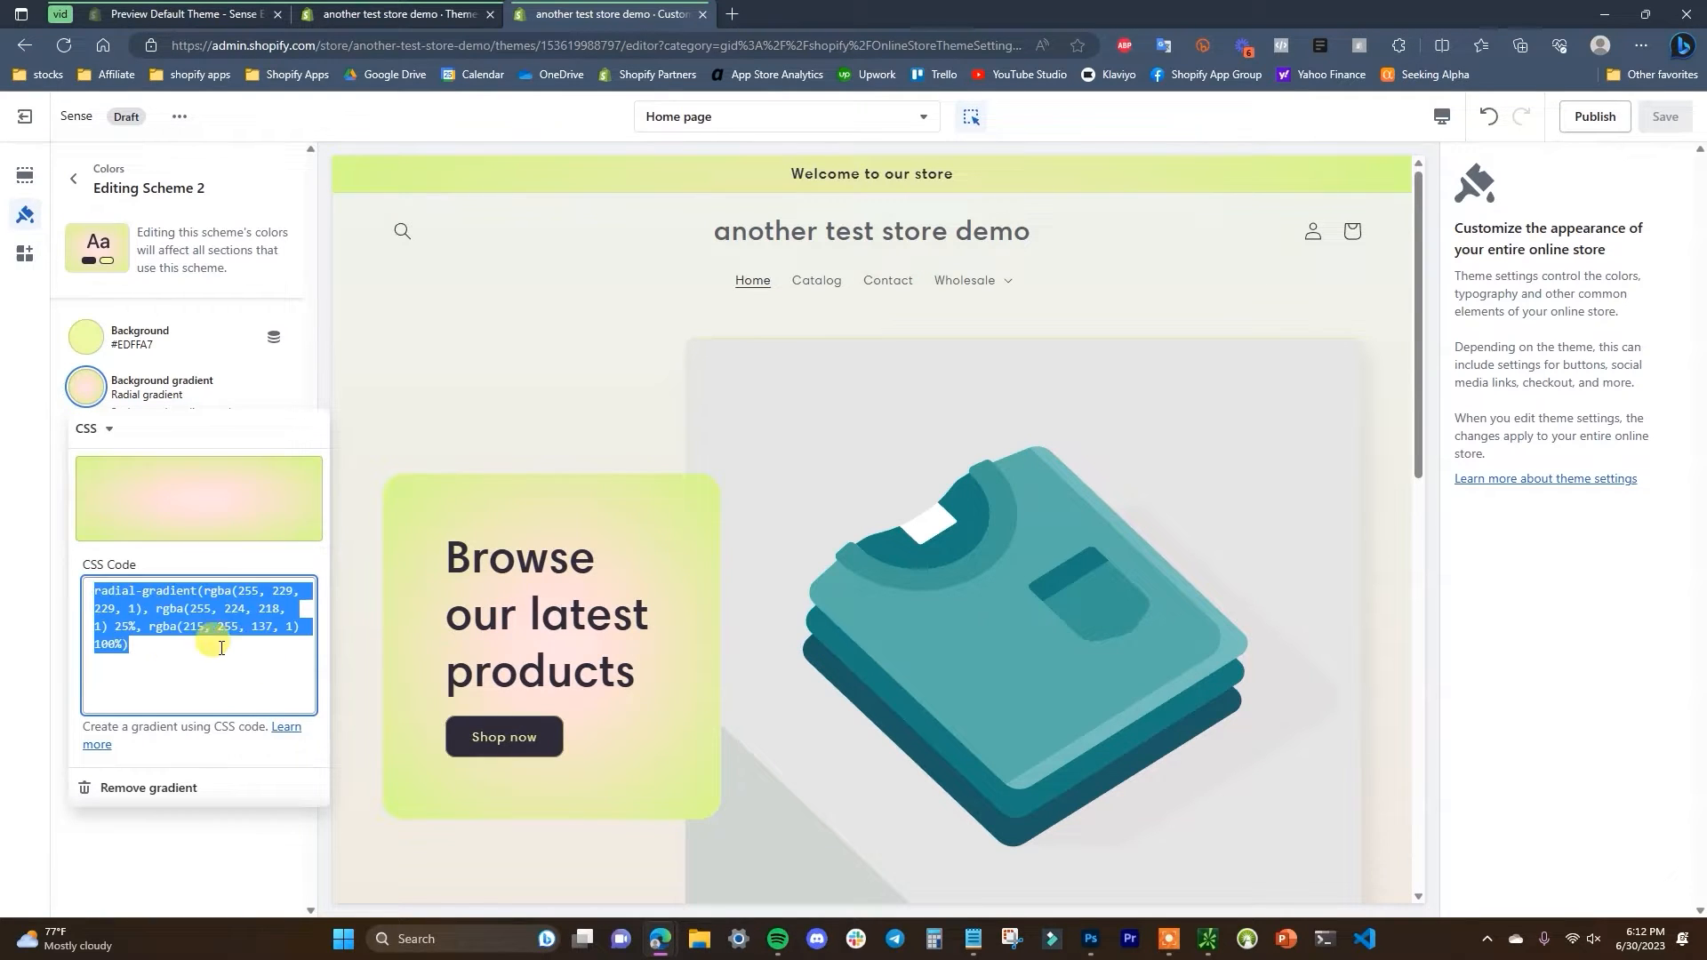
{"action": "left_click", "coordinate": [138, 648]}
{"action": "left_click", "coordinate": [100, 432]}
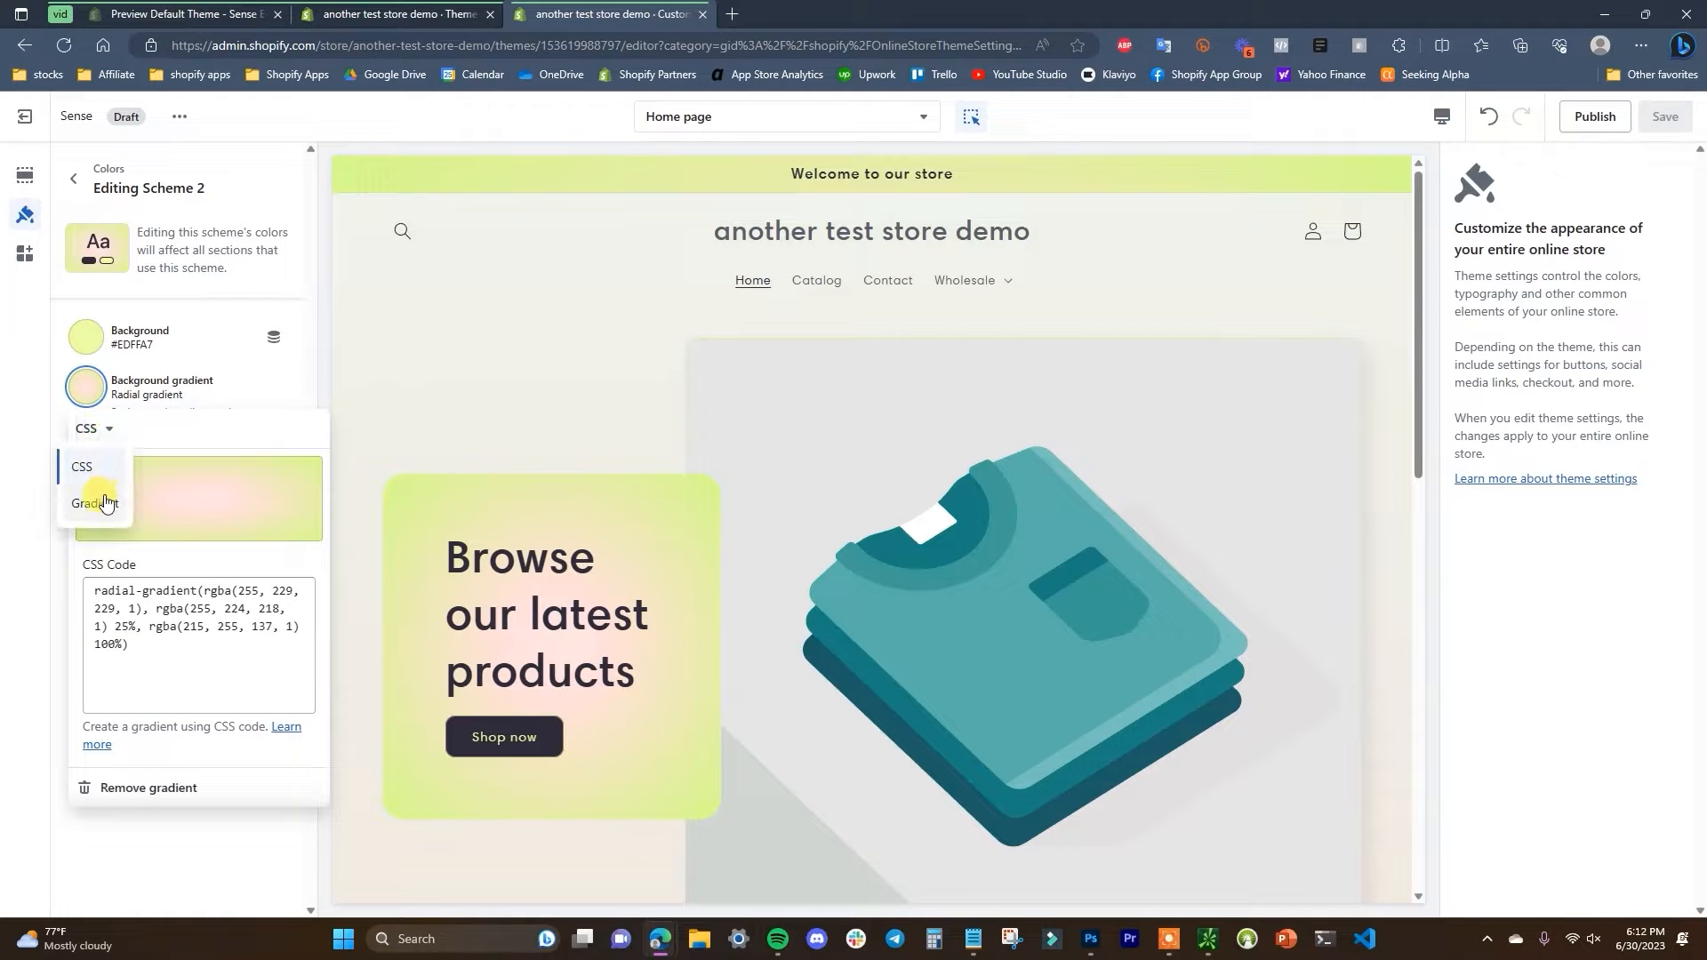
{"action": "left_click", "coordinate": [103, 507]}
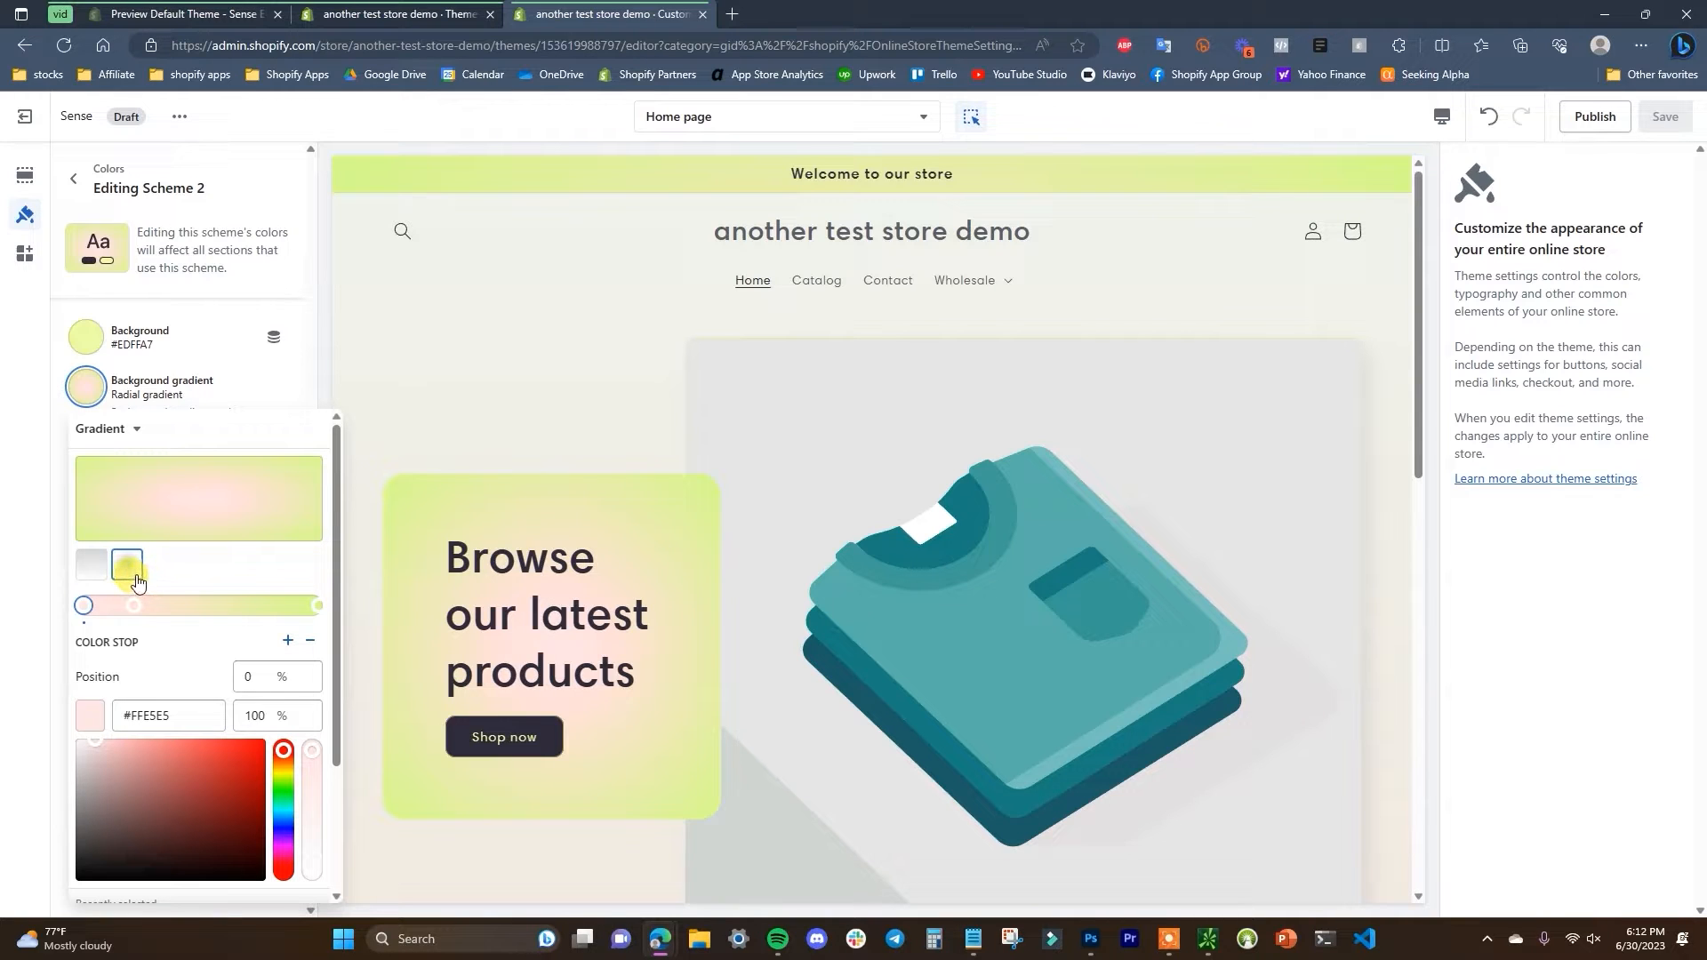
- Try the linear style for Scheme 2's background gradient and switch it back to radial
{"action": "left_click", "coordinate": [92, 570]}
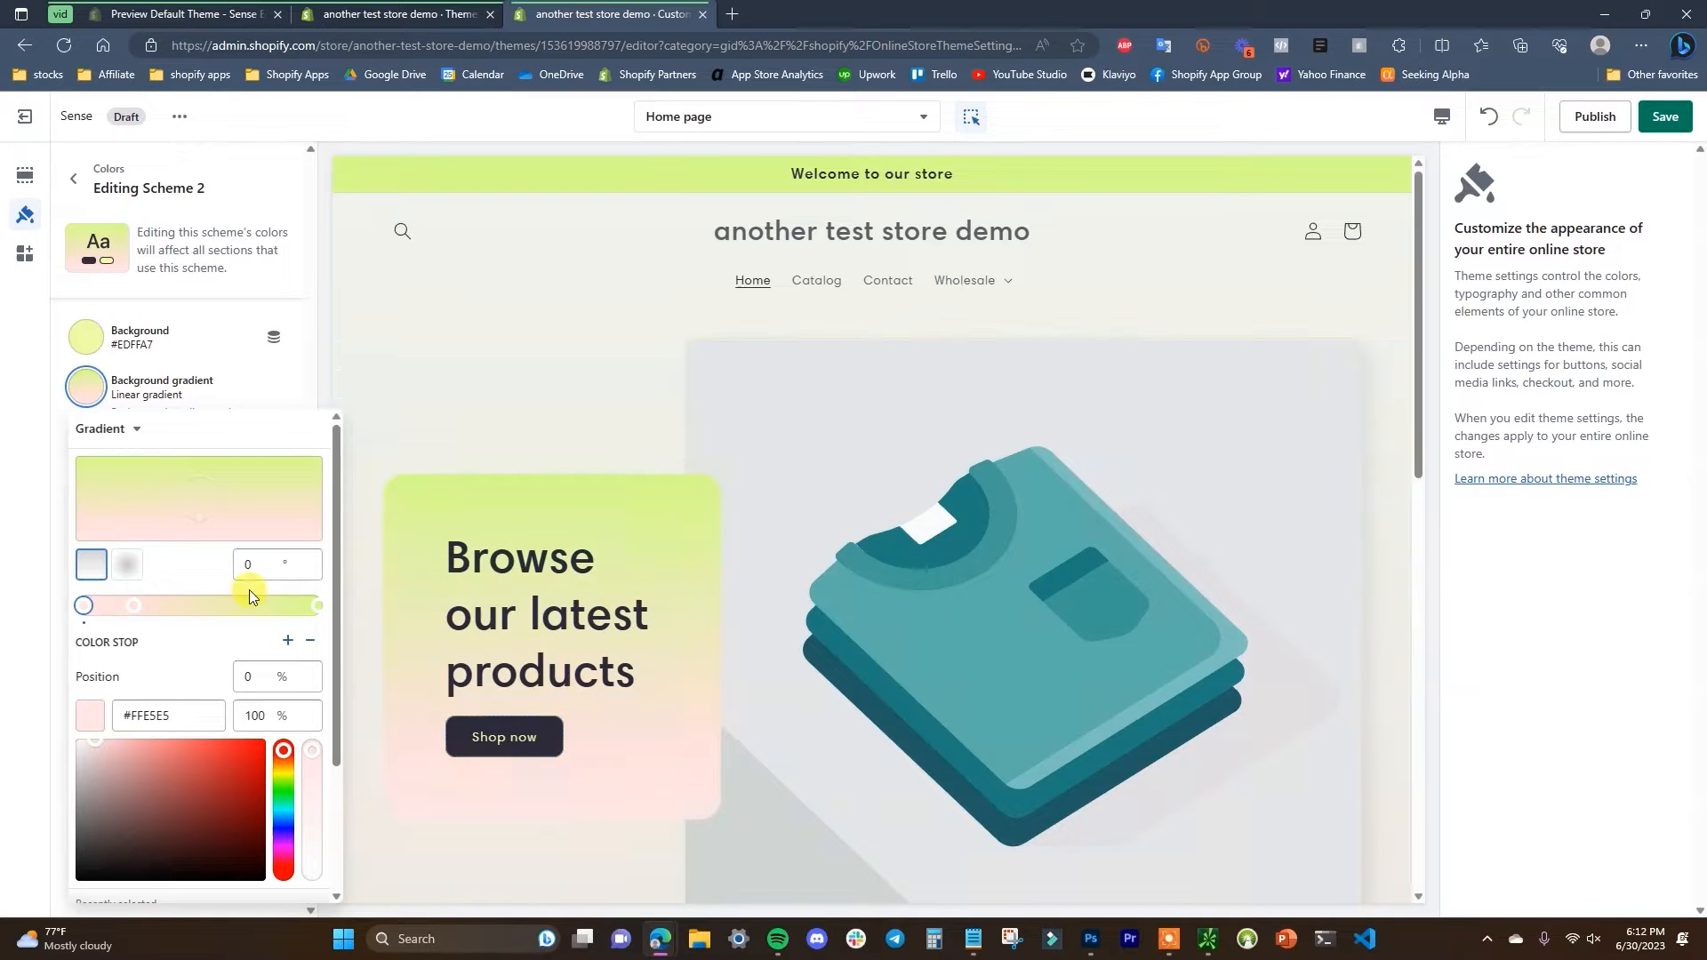
{"action": "left_click", "coordinate": [128, 569]}
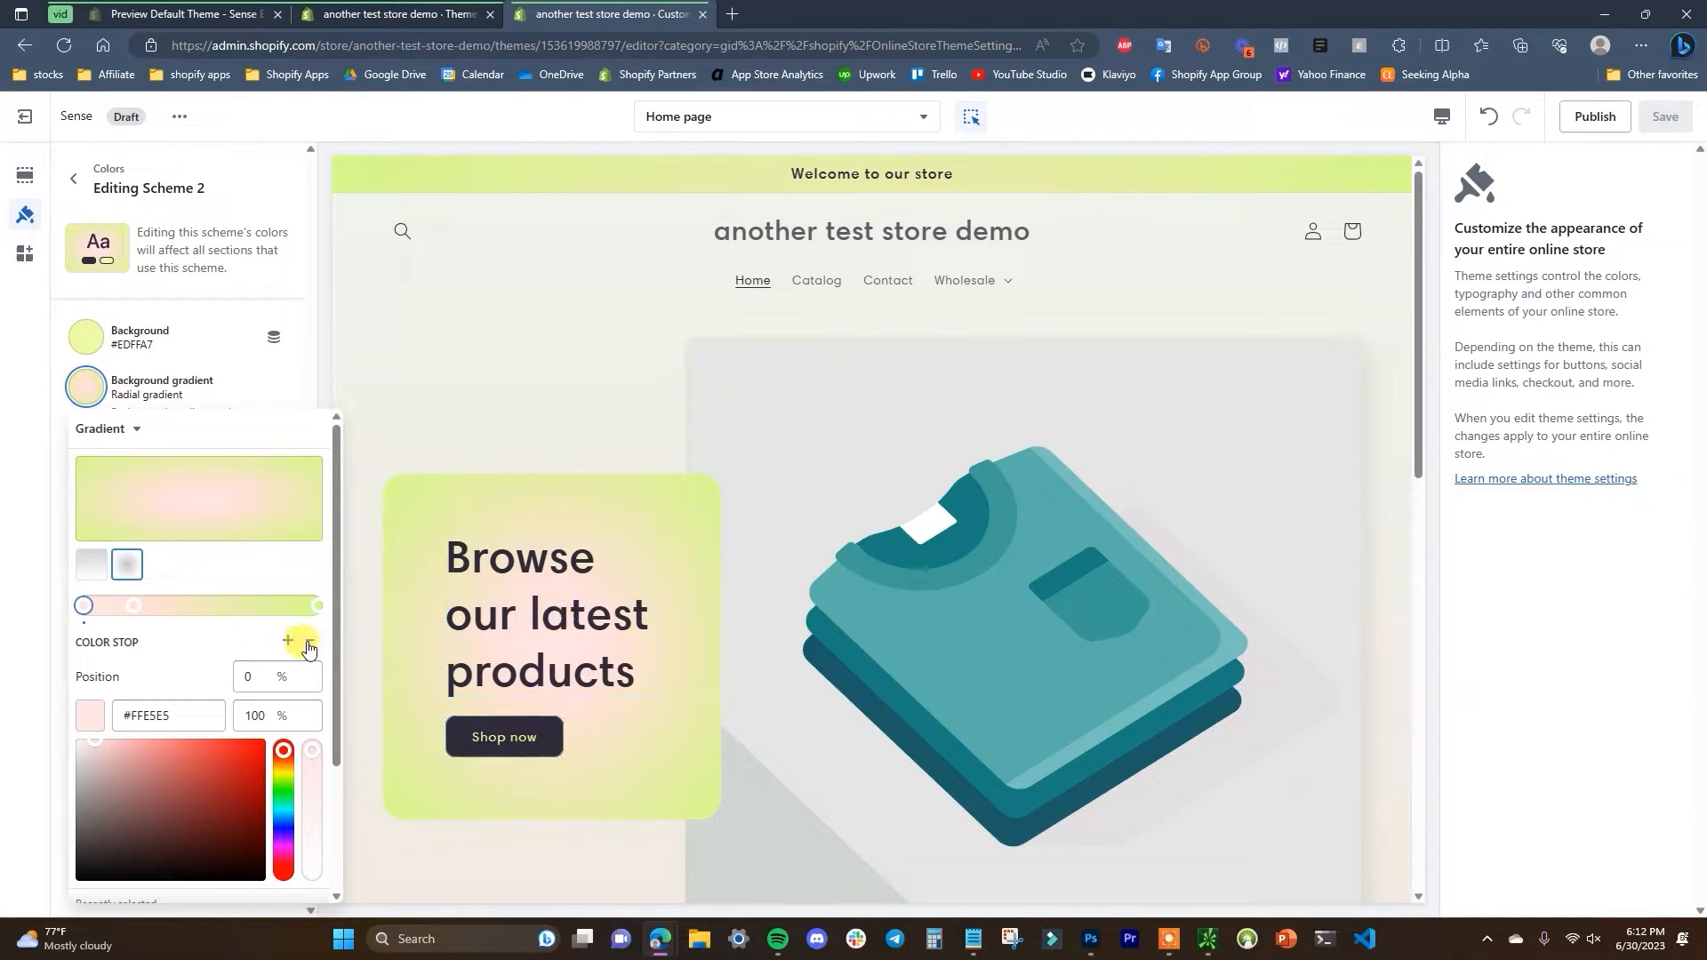
- Copy the color code of the gradient's first color stop and try red FF0202 for that stop
{"action": "left_click_drag", "start_coordinate": [335, 639], "coordinate": [336, 669]}
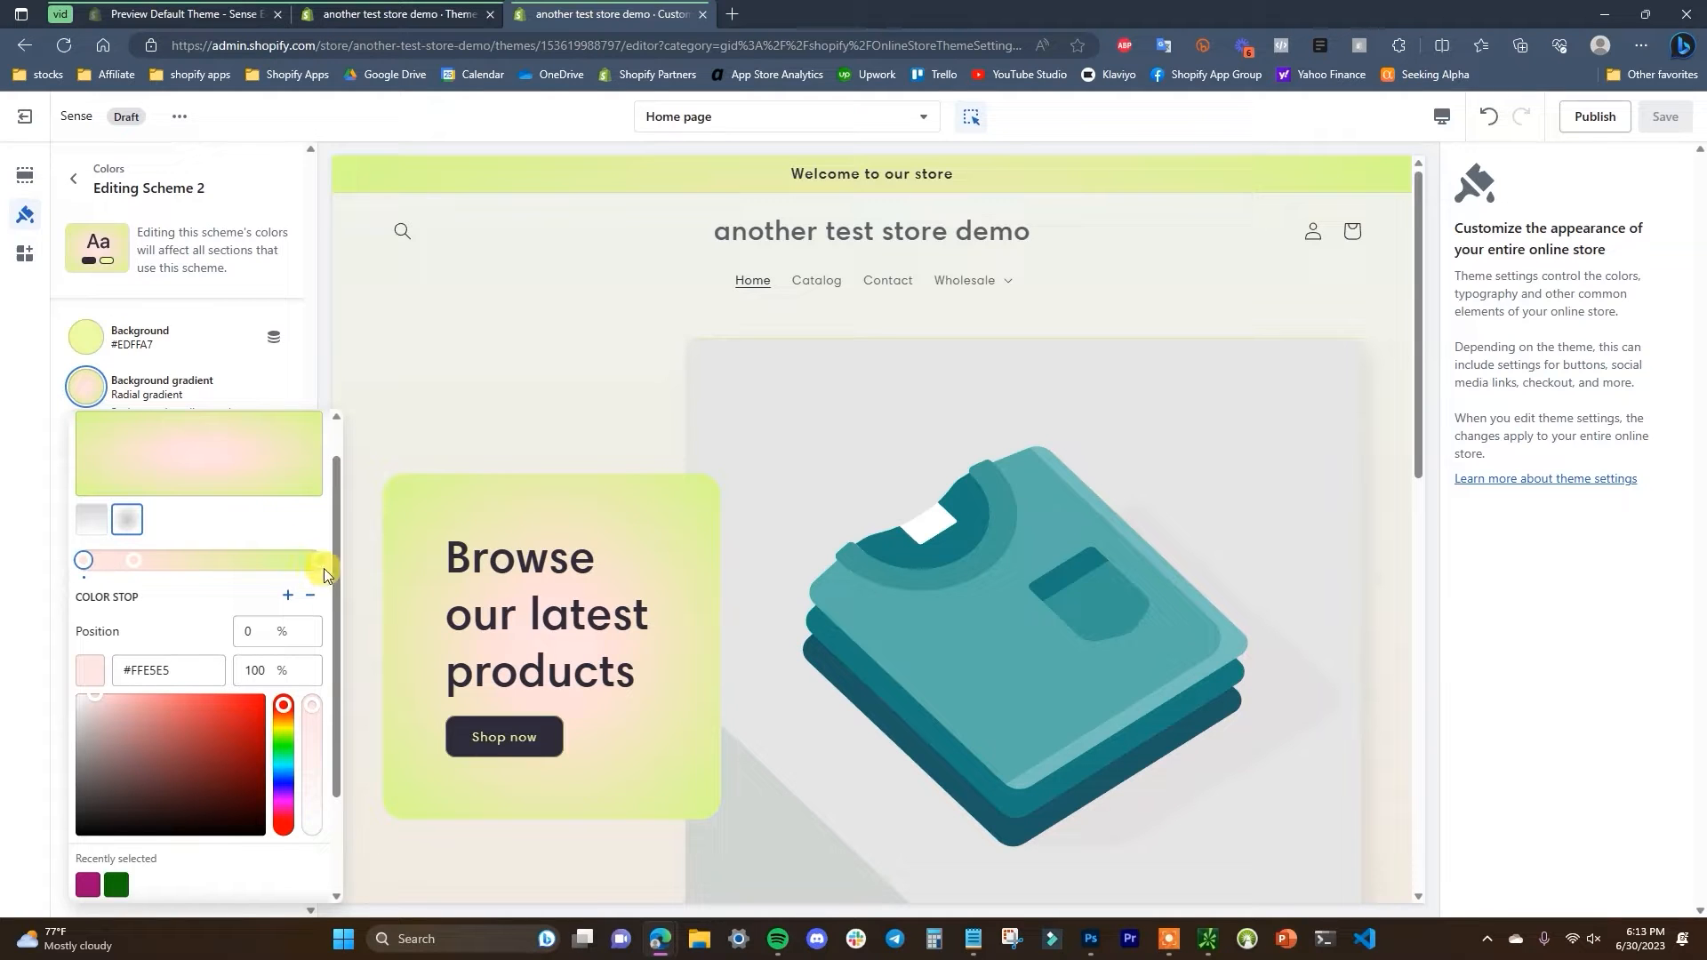
{"action": "scroll", "coordinate": [204, 578], "scroll_direction": "down", "scroll_amount": 1}
{"action": "left_click", "coordinate": [184, 581]}
{"action": "left_click", "coordinate": [194, 608]}
{"action": "key", "text": "ctrl+c"}
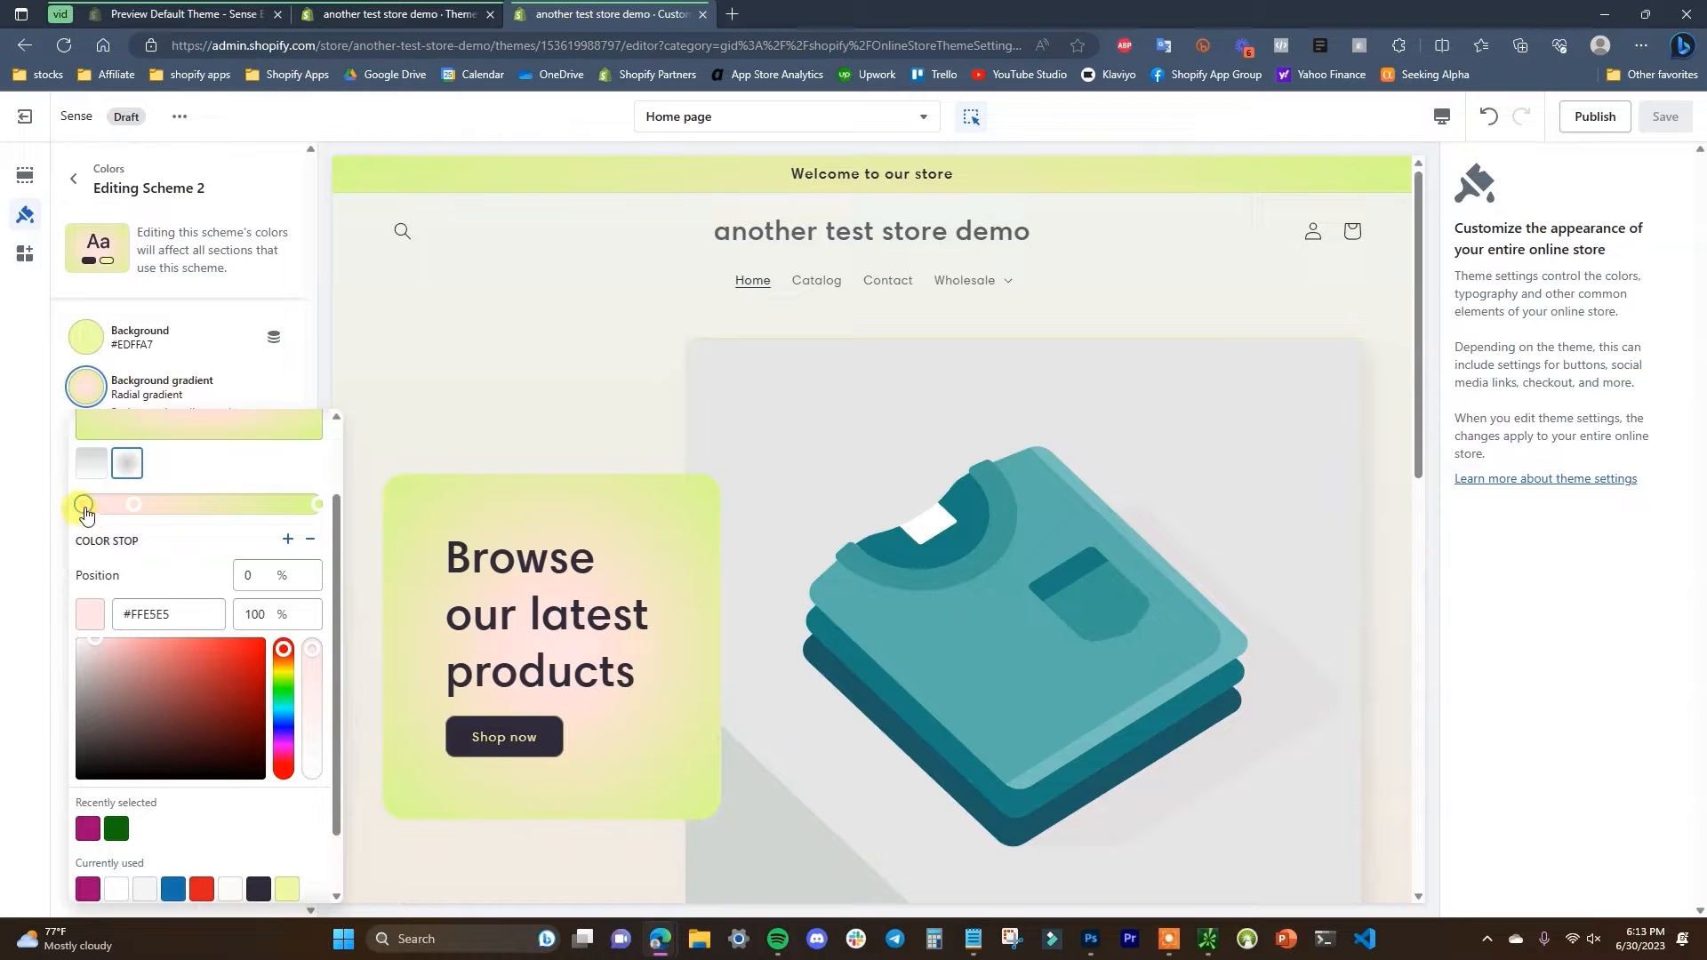
{"action": "scroll", "coordinate": [102, 636], "scroll_direction": "up", "scroll_amount": 2}
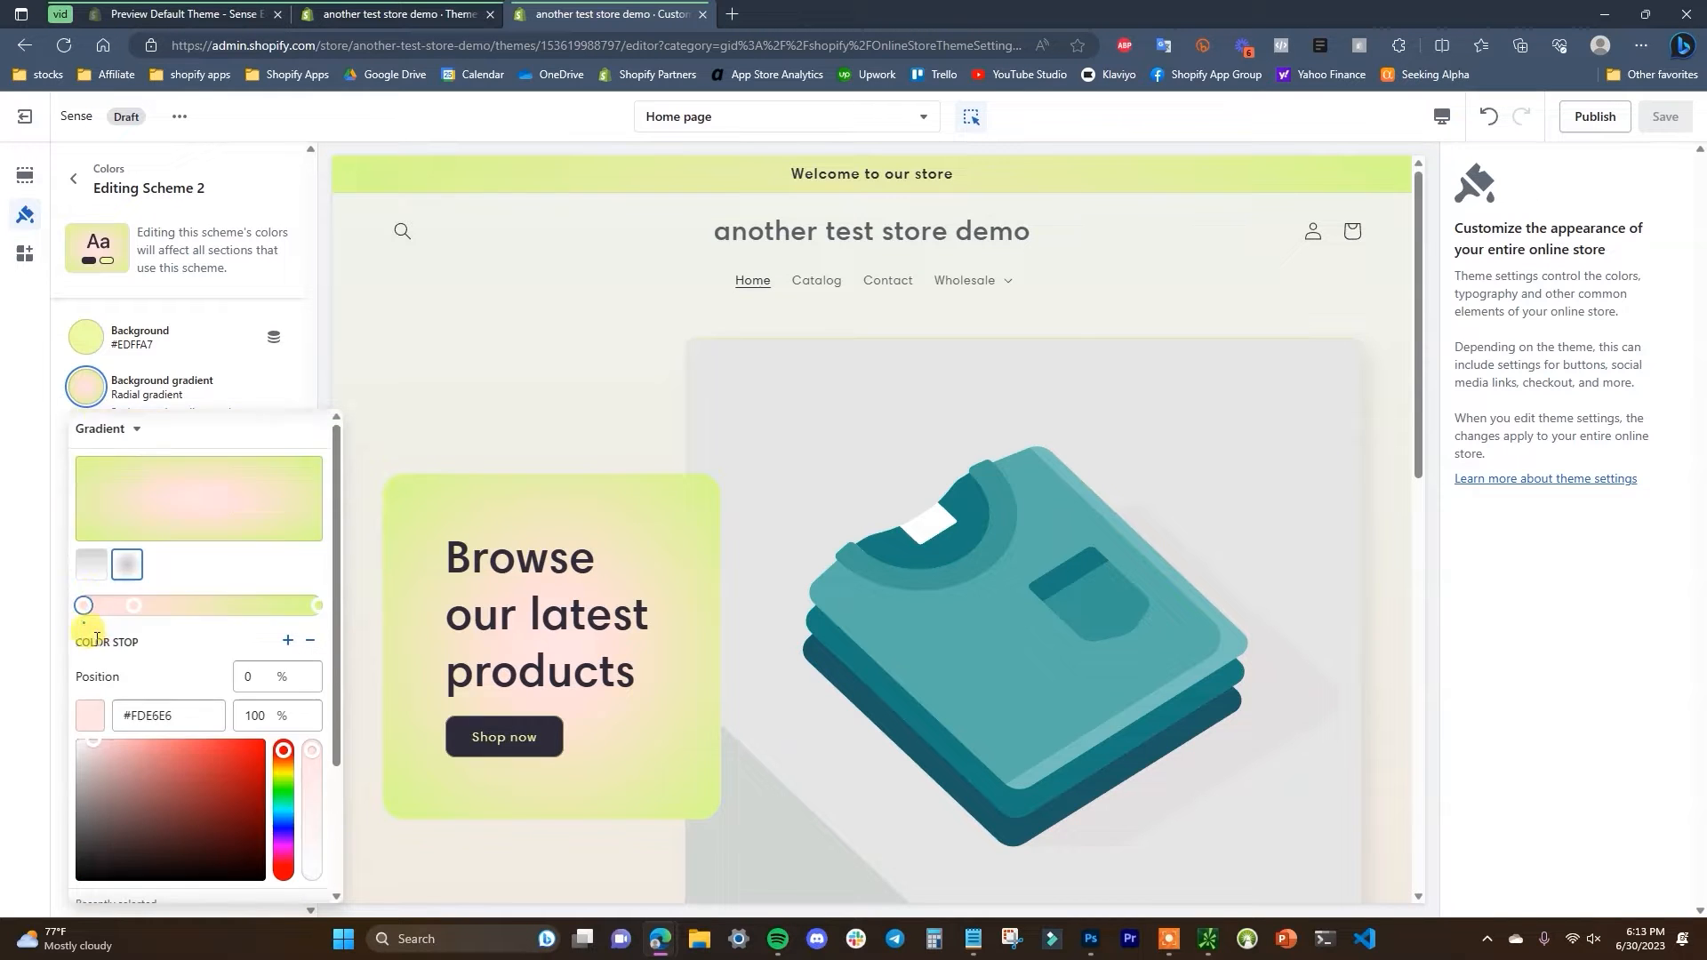
{"action": "left_click_drag", "start_coordinate": [178, 747], "coordinate": [263, 741]}
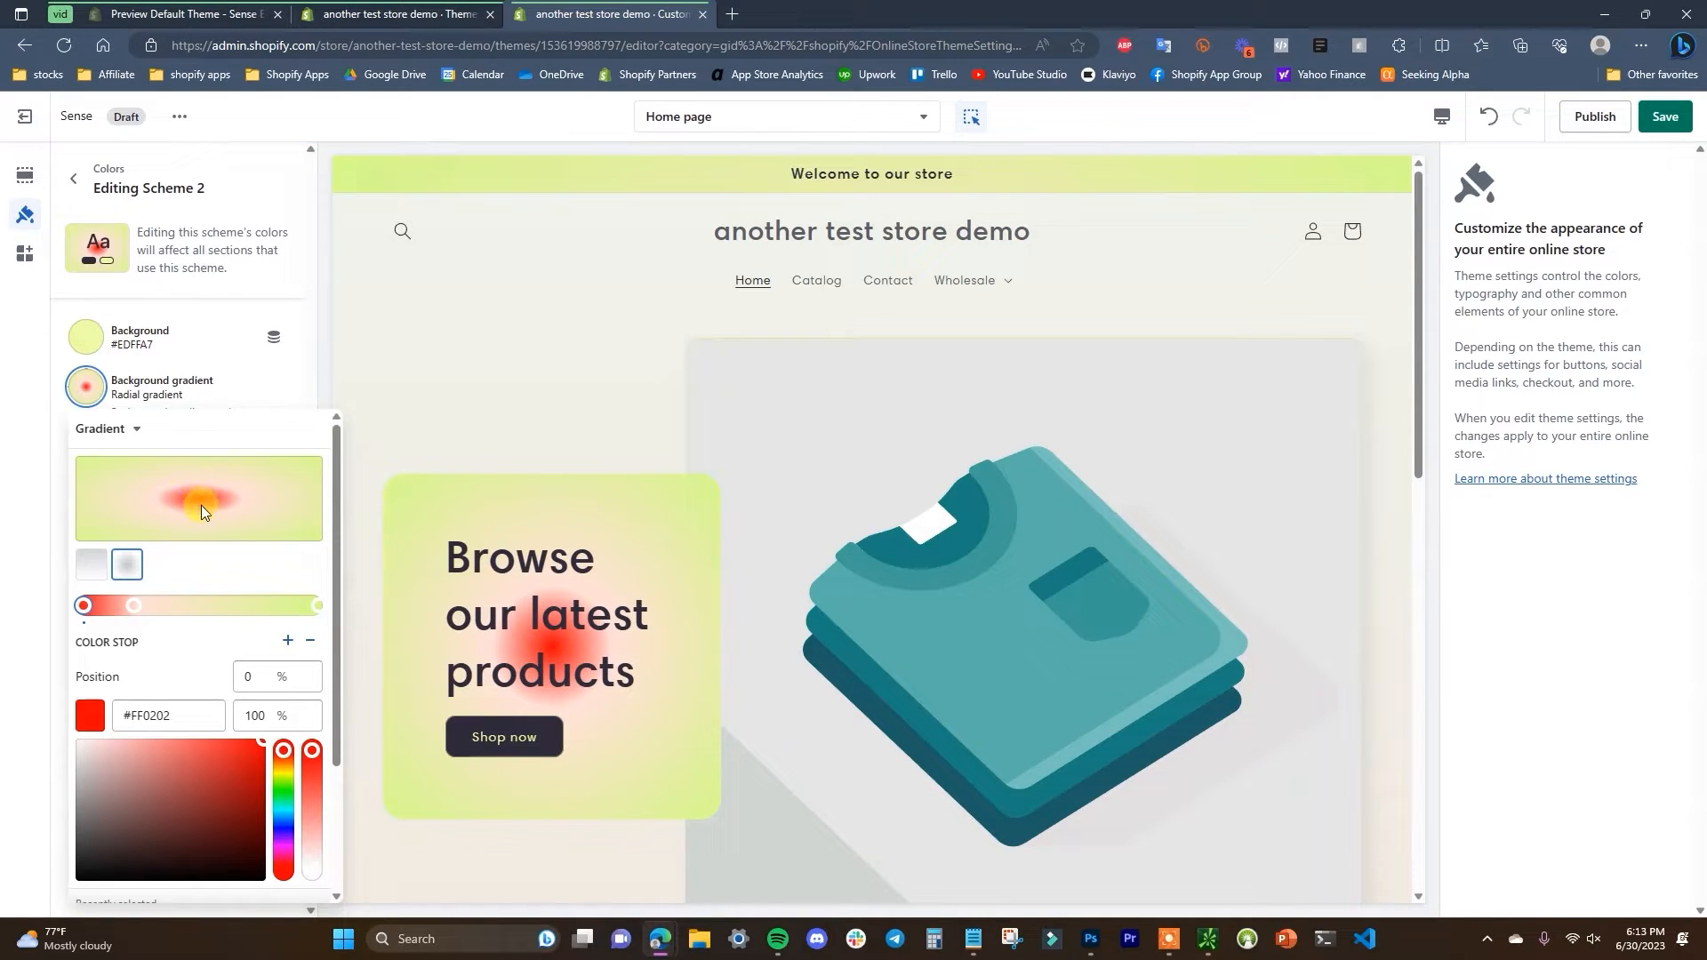
- Preview the red gradient in linear style across the home page and return it to radial
{"action": "left_click", "coordinate": [93, 566]}
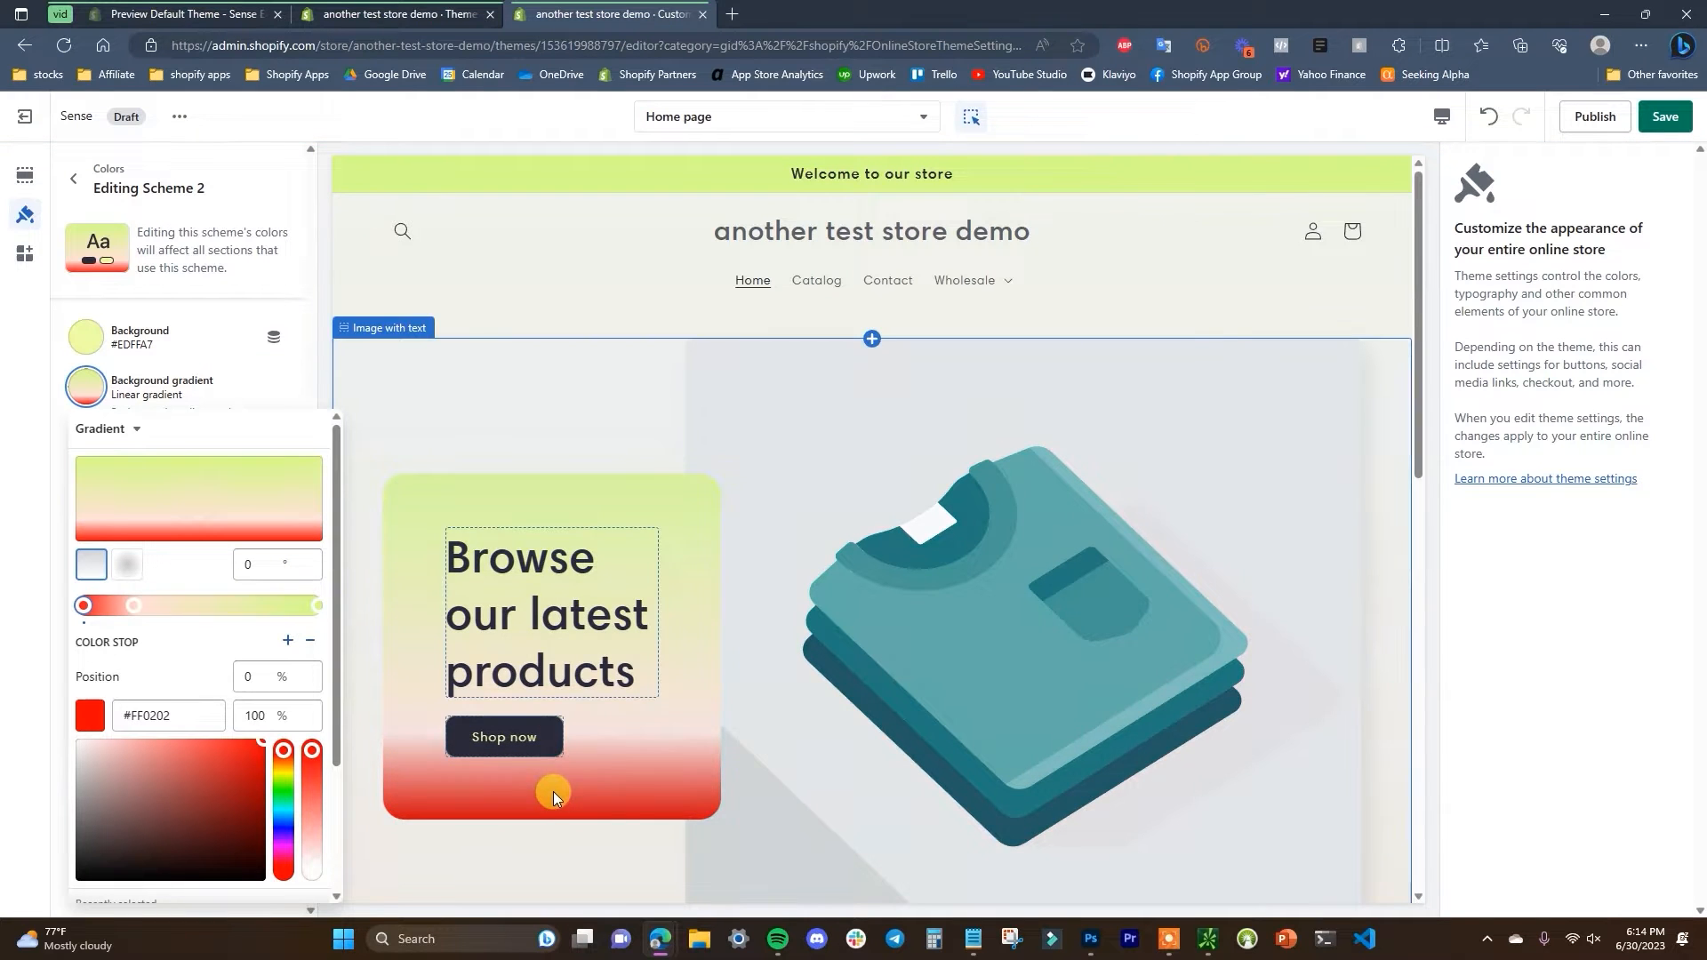
{"action": "scroll", "coordinate": [883, 777], "scroll_direction": "down", "scroll_amount": 5}
{"action": "scroll", "coordinate": [961, 800], "scroll_direction": "down", "scroll_amount": 5}
{"action": "scroll", "coordinate": [778, 843], "scroll_direction": "up", "scroll_amount": 10}
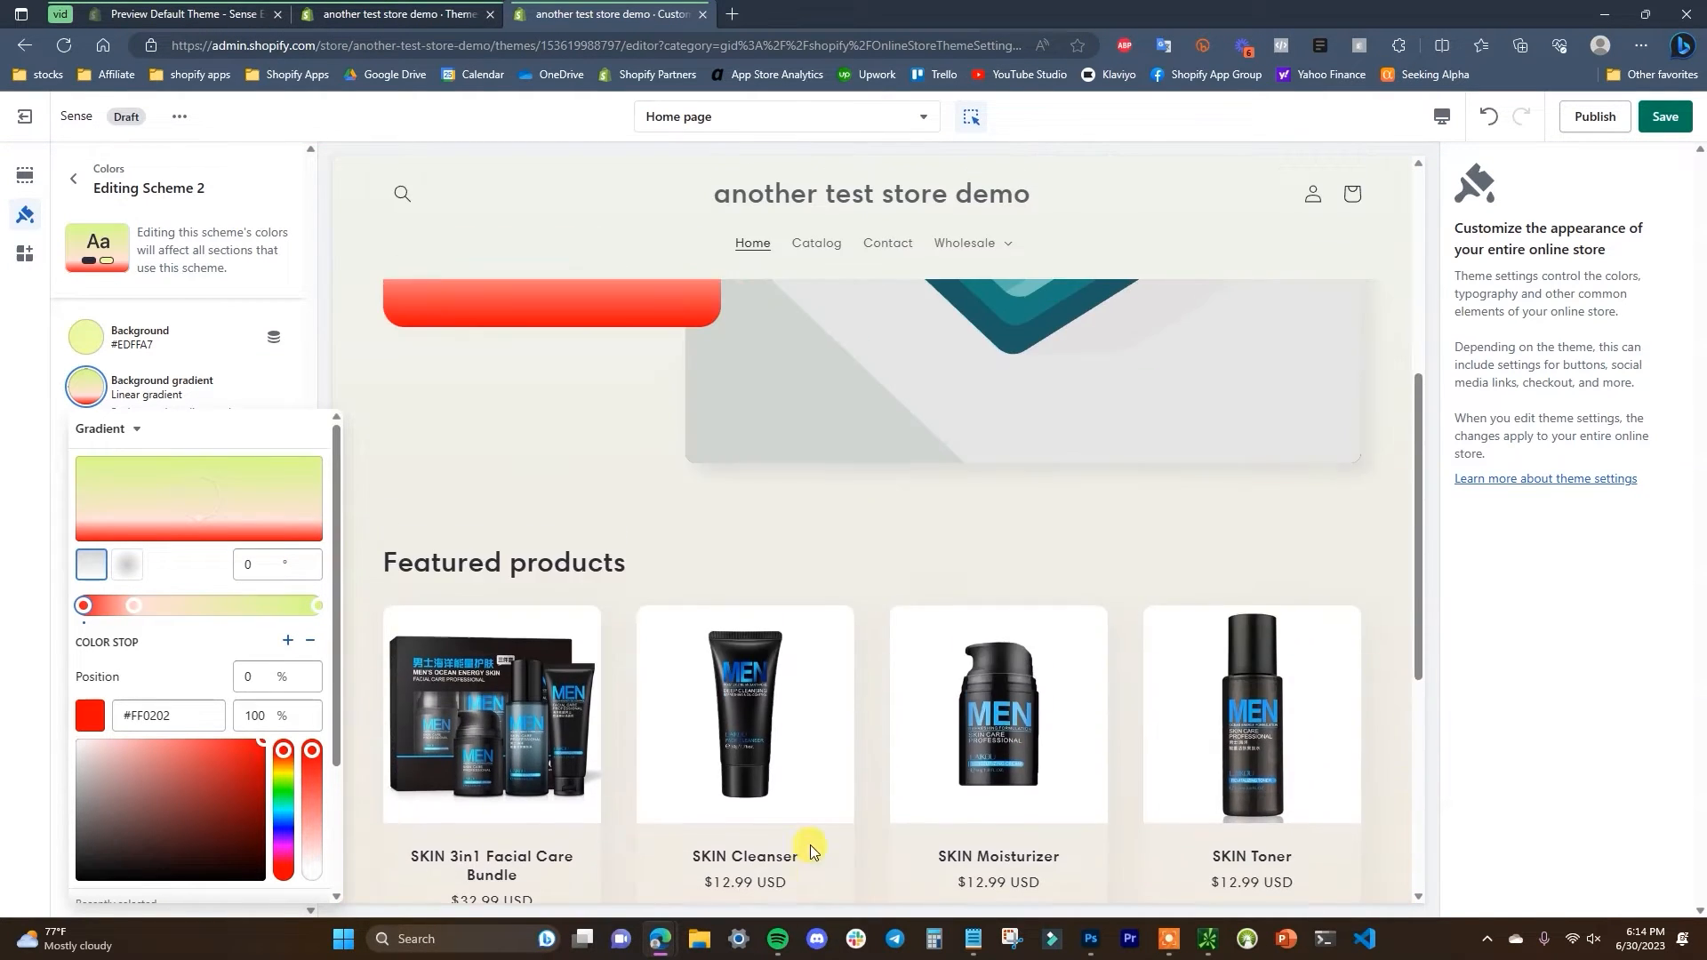
{"action": "left_click", "coordinate": [129, 569]}
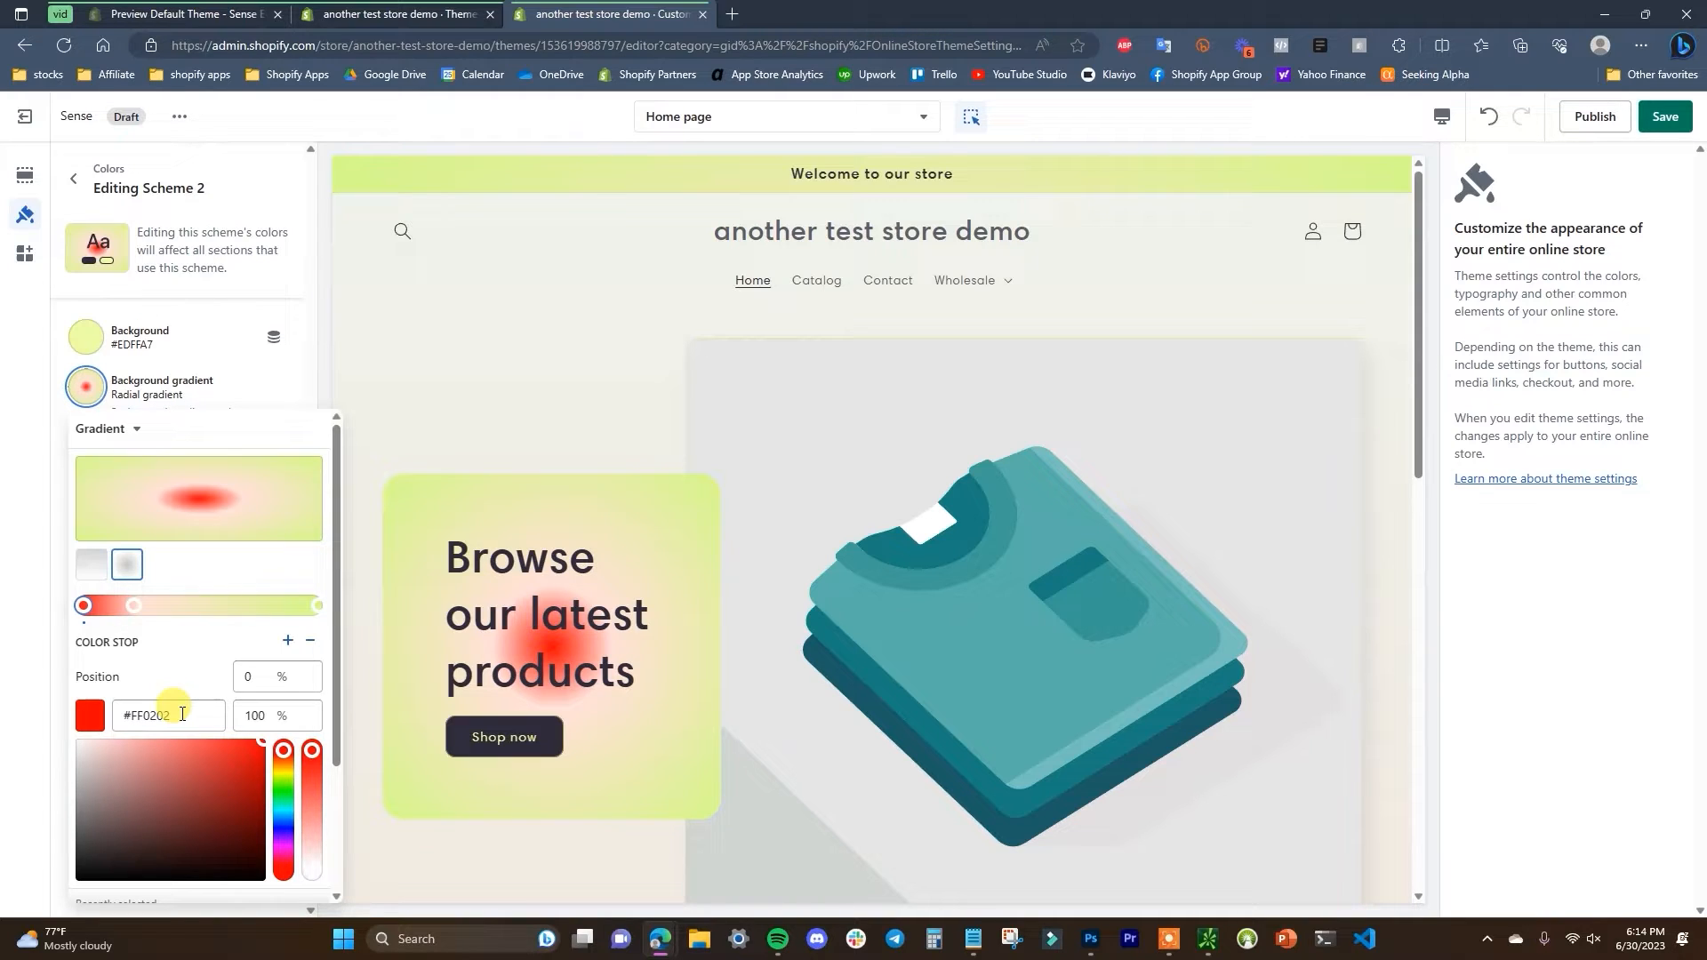
- Restore FFE5E5 as the color of the gradient's first stop
{"action": "left_click_drag", "start_coordinate": [191, 717], "coordinate": [126, 717]}
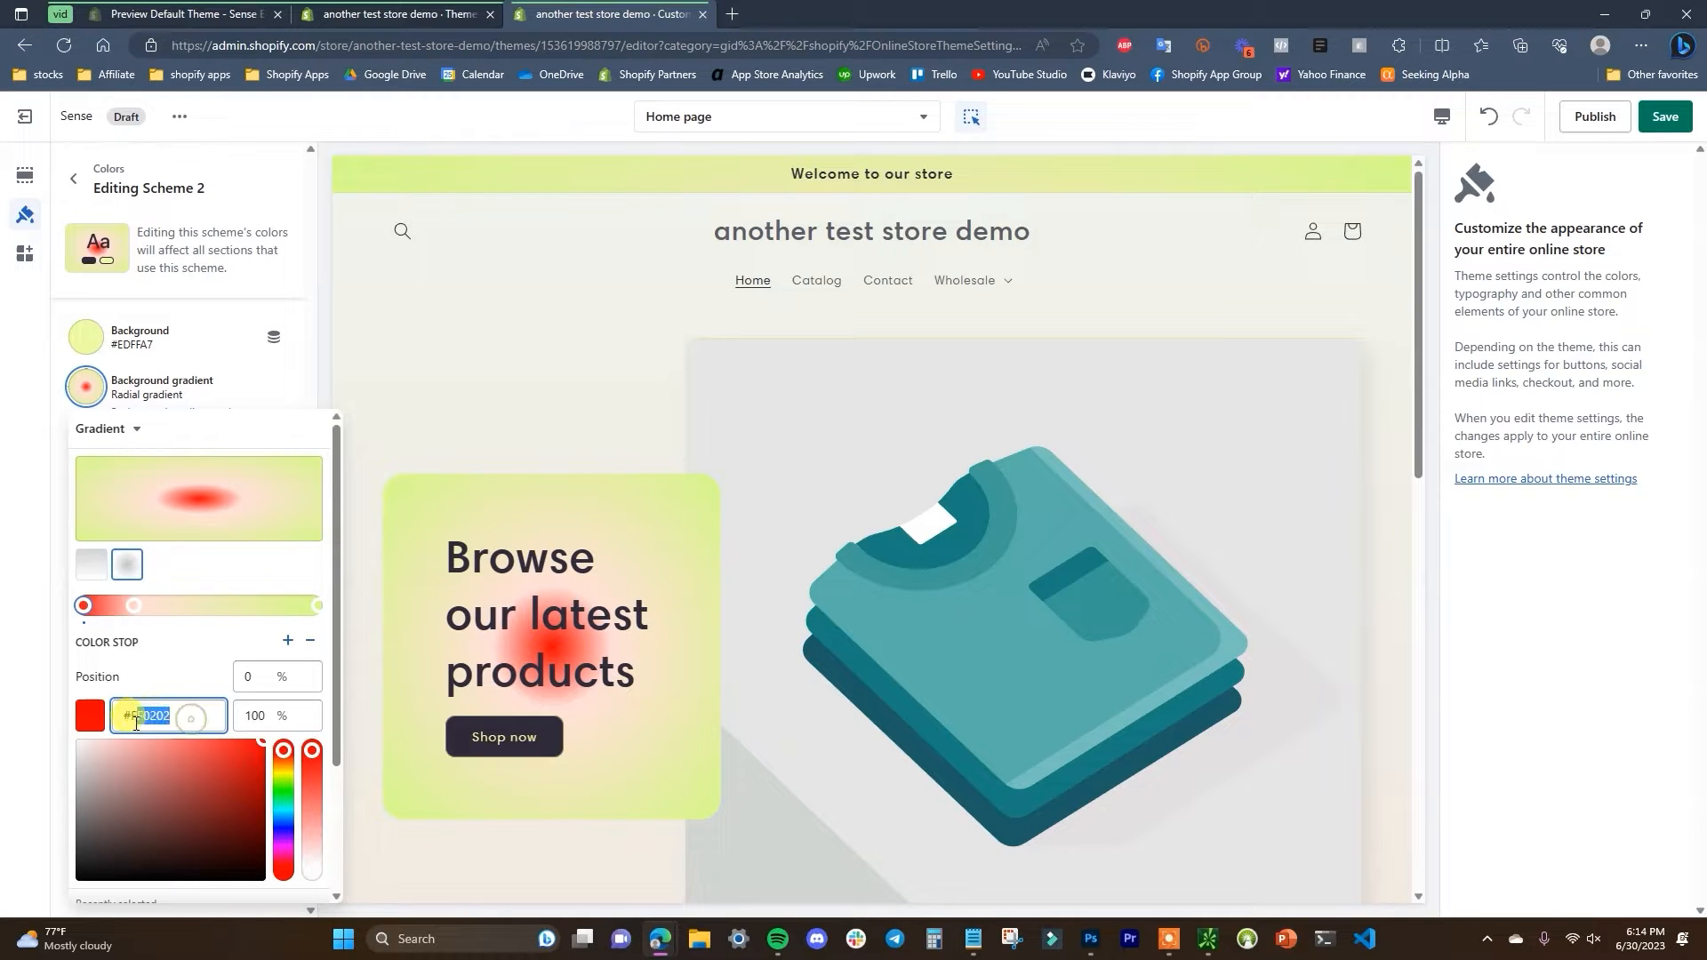
{"action": "key", "text": "ctrl+v"}
{"action": "left_click", "coordinate": [205, 681]}
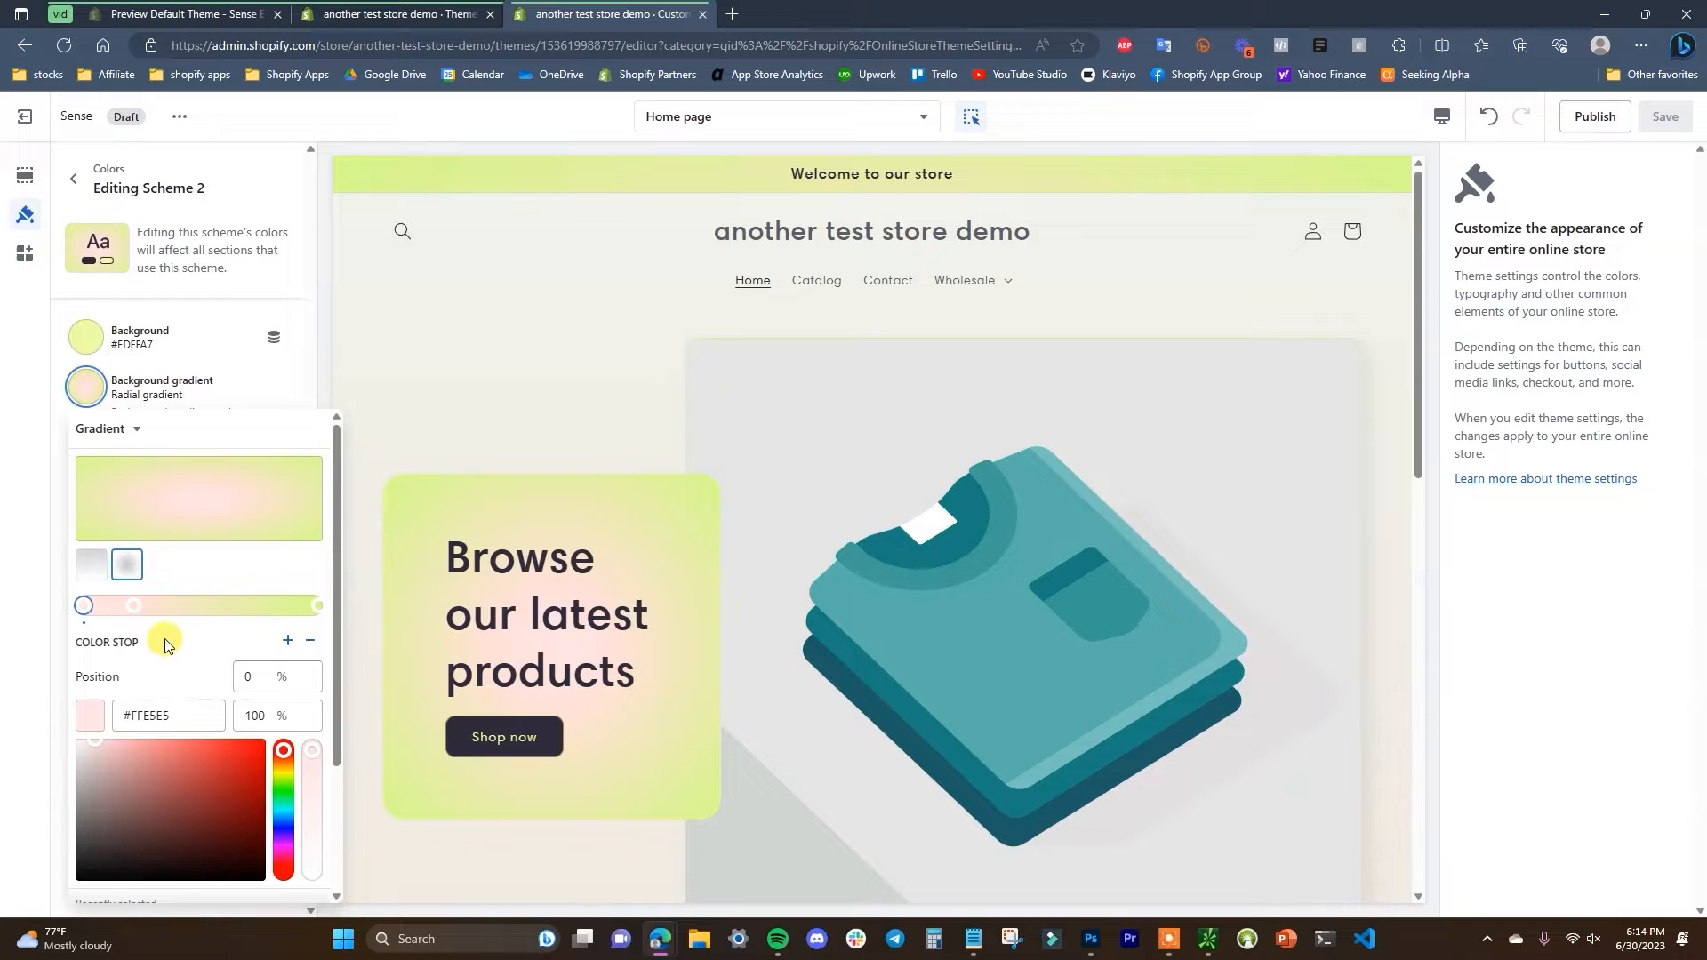
- Replace the 25% color stop in Scheme 2's background gradient with a new one and reposition it to 39%
{"action": "left_click", "coordinate": [133, 605]}
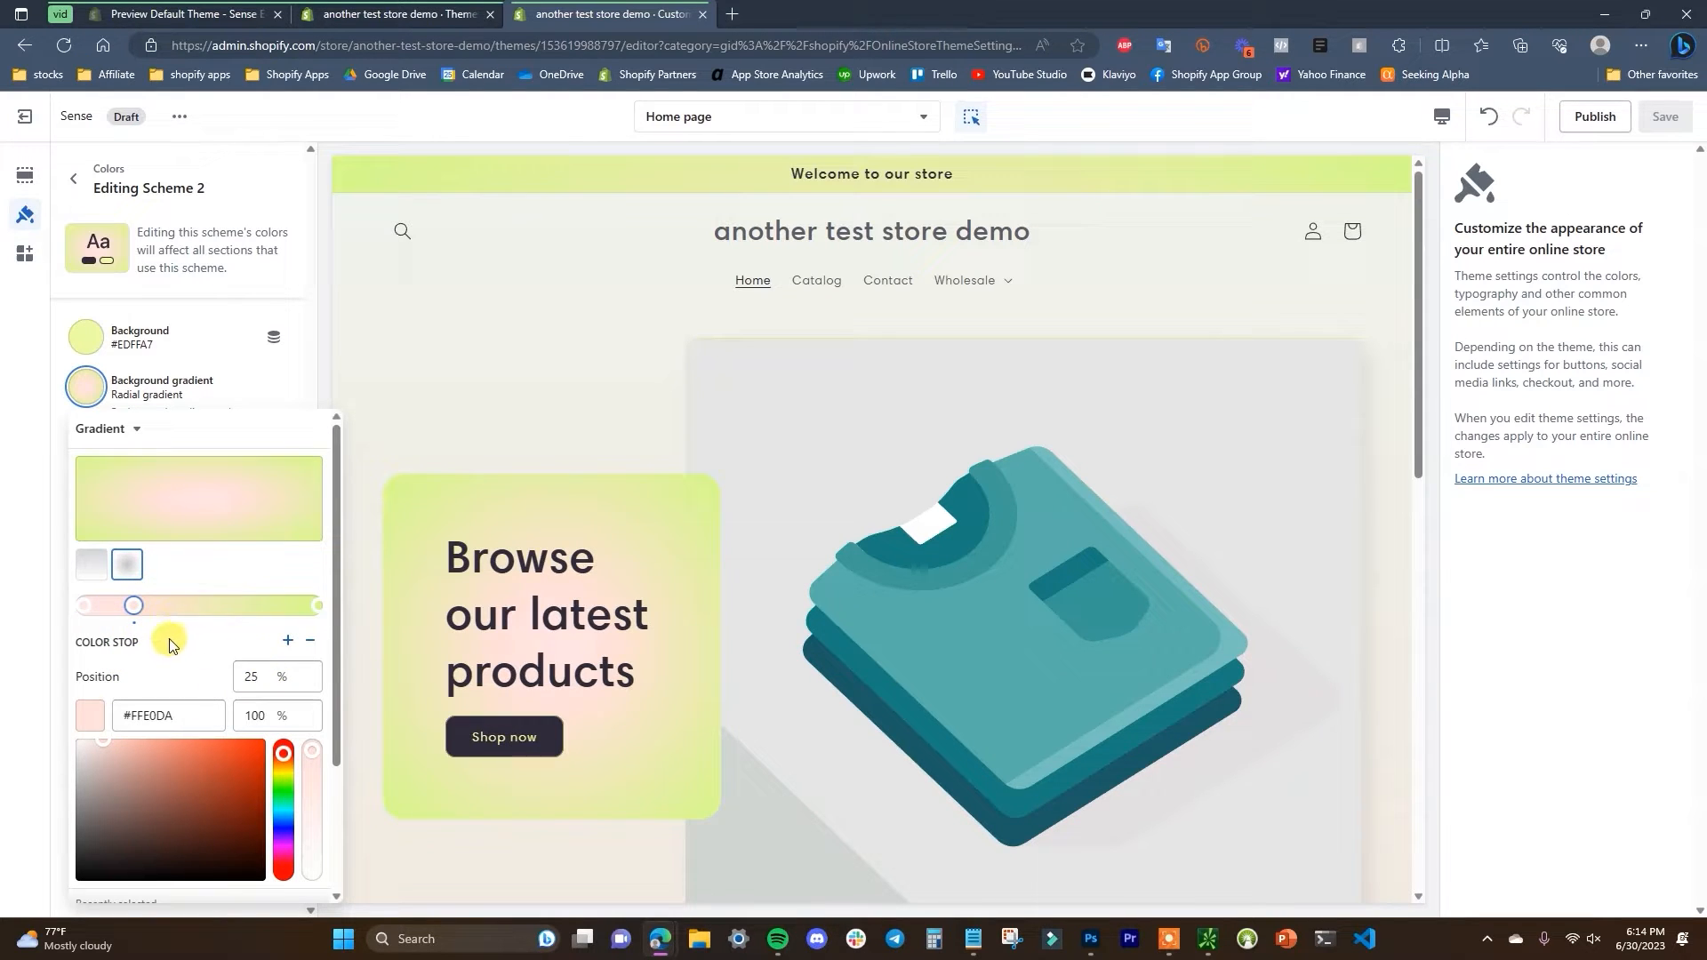
{"action": "left_click", "coordinate": [312, 642]}
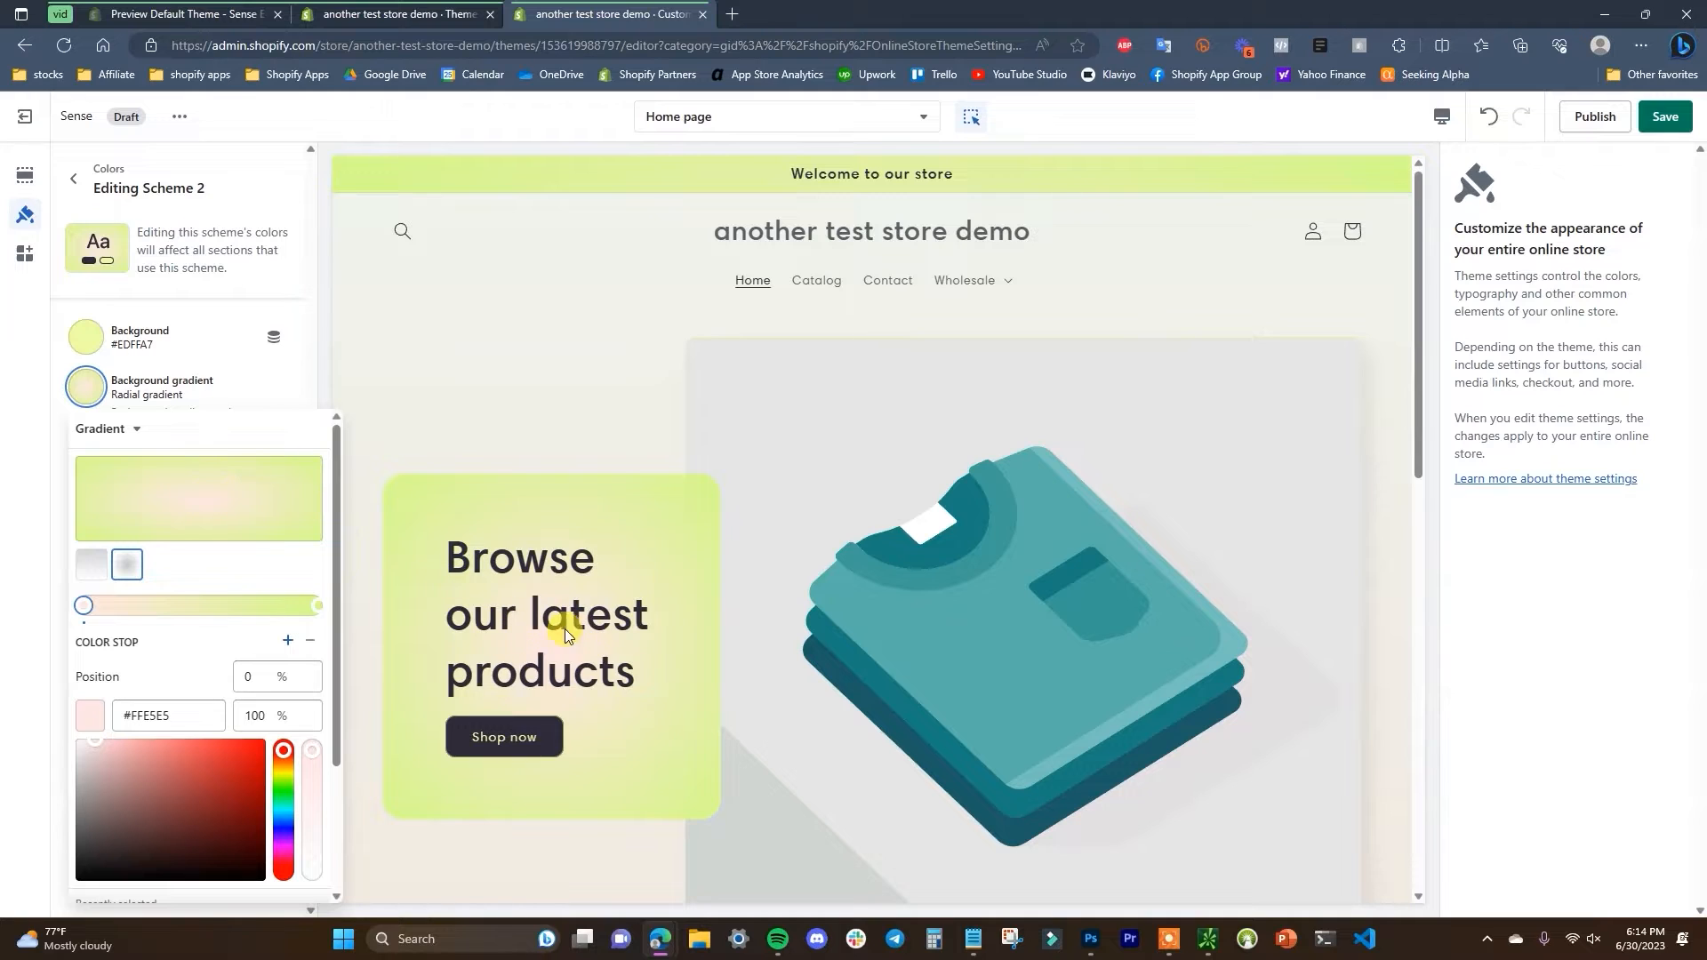
{"action": "left_click", "coordinate": [287, 640]}
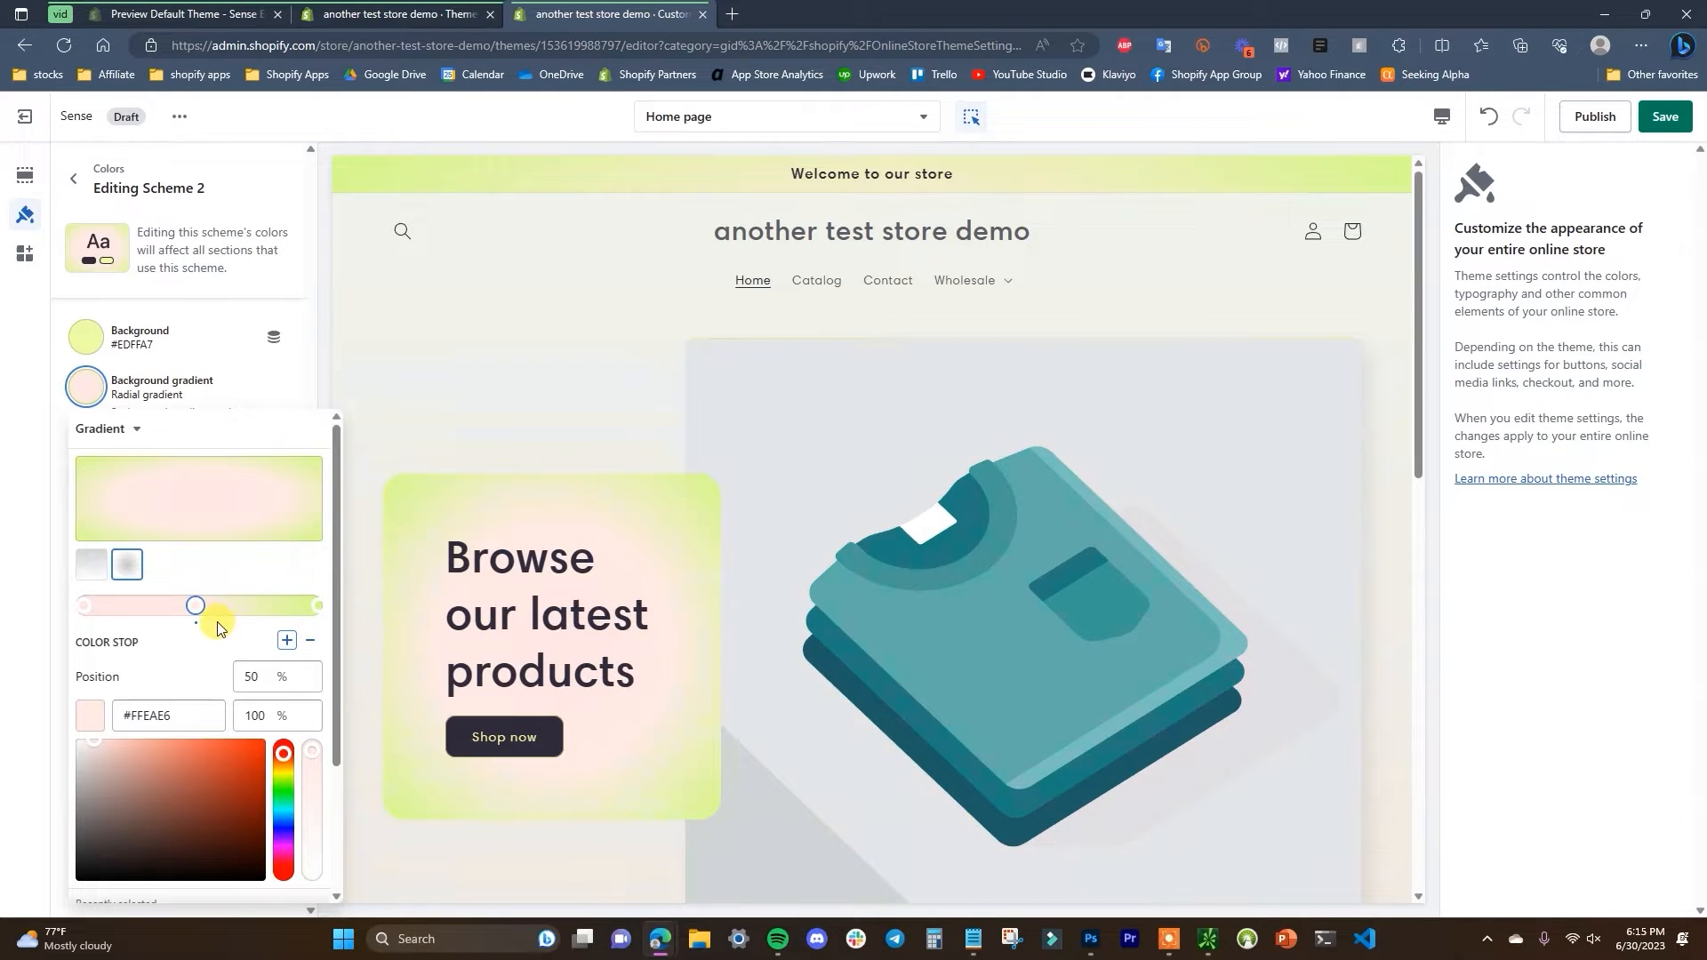
{"action": "left_click_drag", "start_coordinate": [197, 614], "coordinate": [127, 607]}
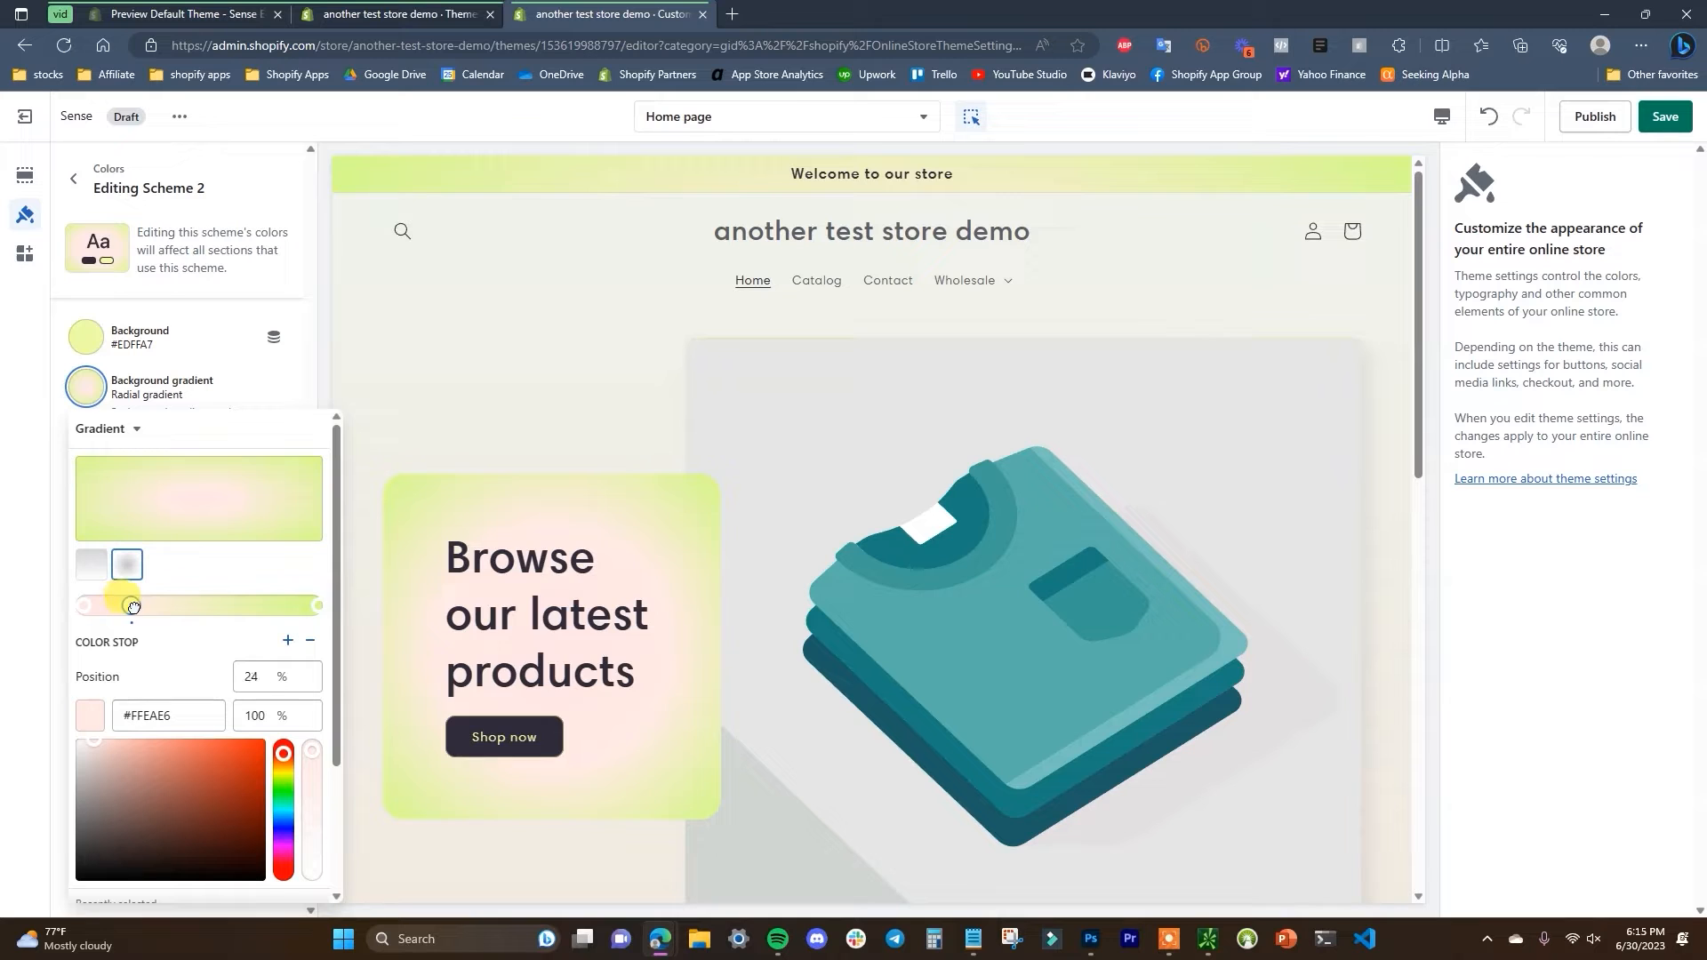
{"action": "left_click_drag", "start_coordinate": [131, 606], "coordinate": [252, 611]}
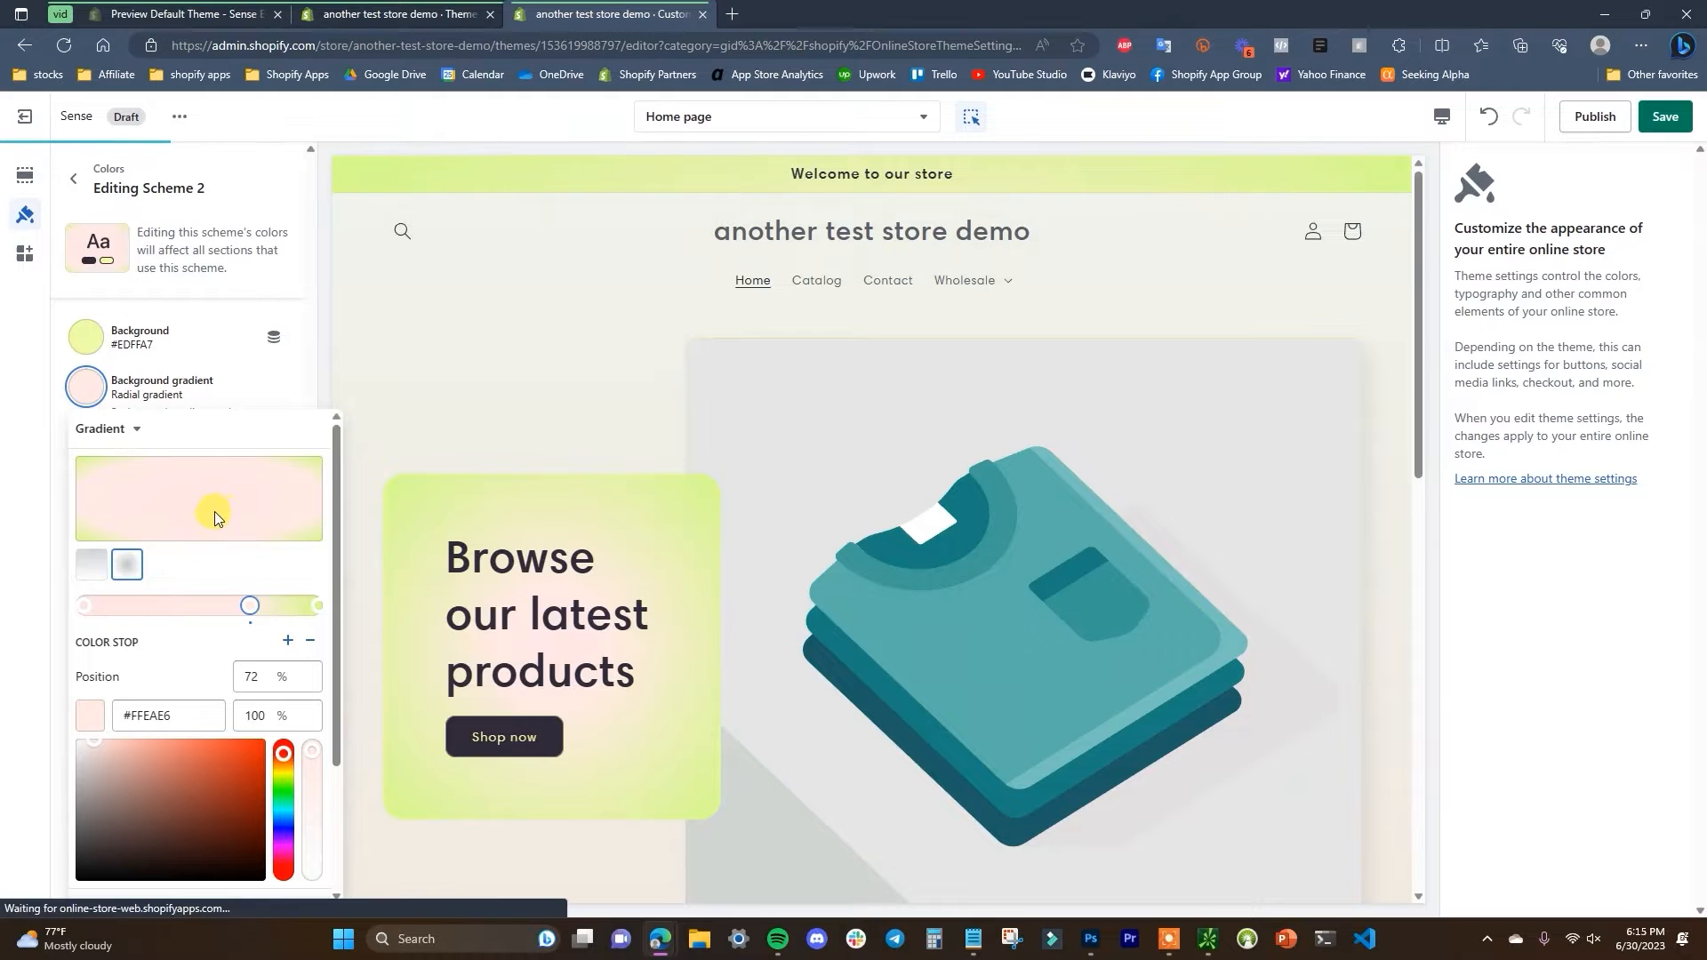
{"action": "left_click_drag", "start_coordinate": [250, 607], "coordinate": [168, 607]}
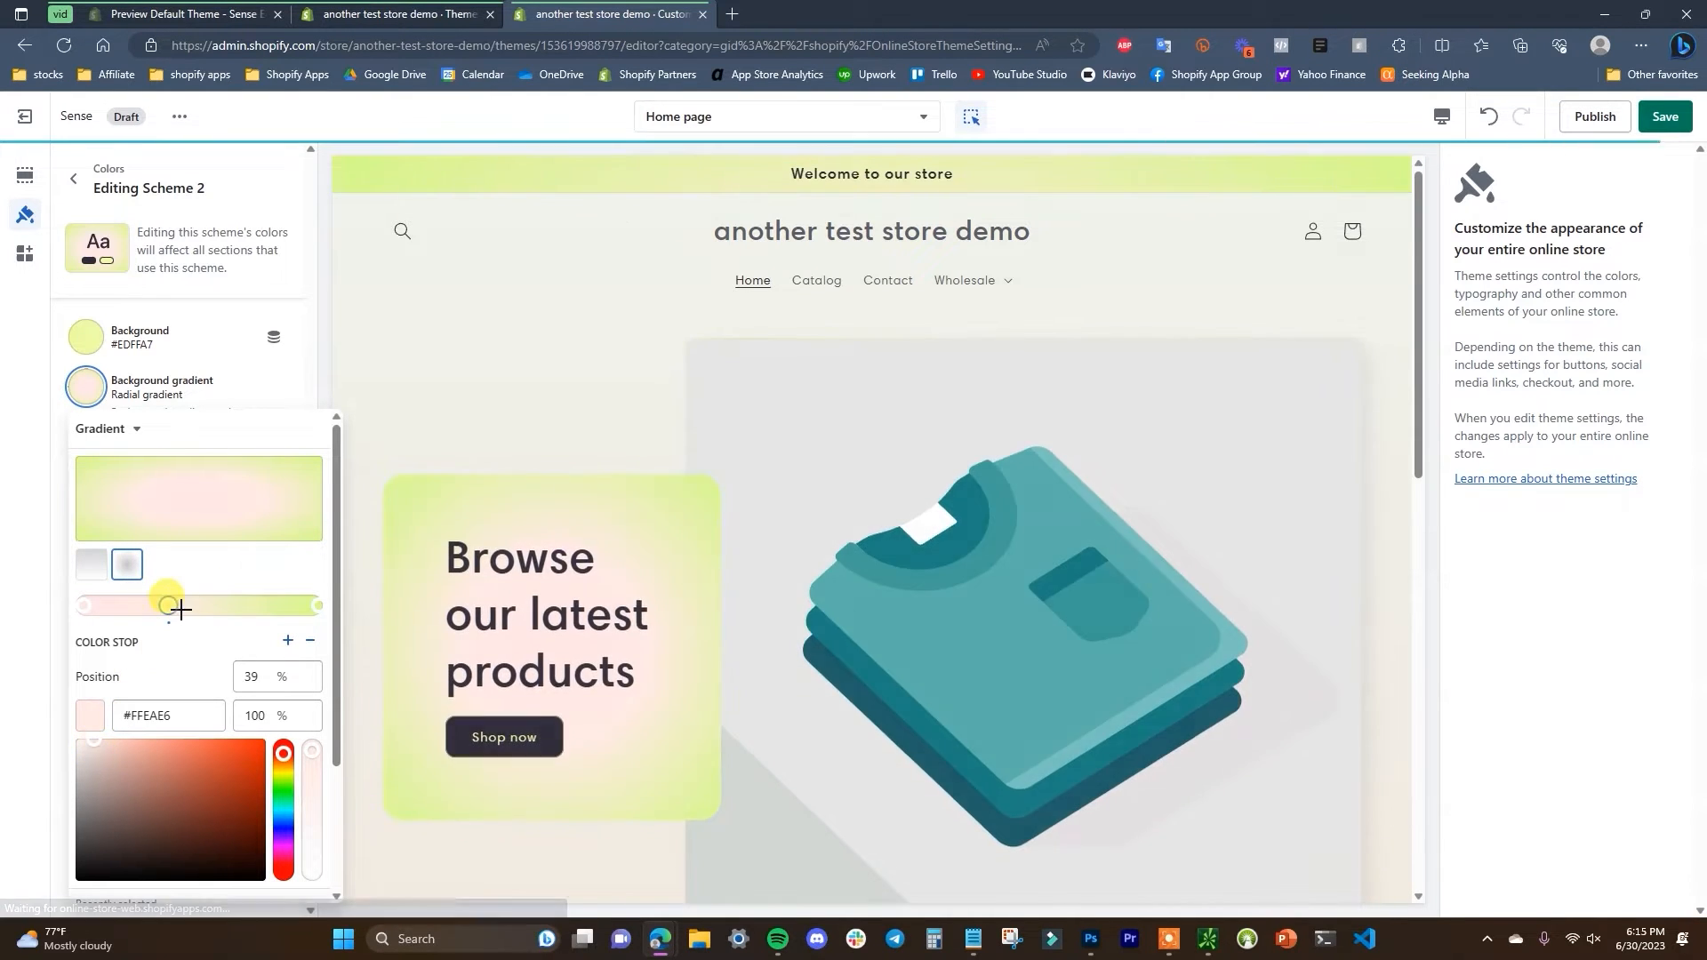
- Try orange-red EA3510 for the gradient's middle color stop and restore FFEAE6
{"action": "double_click", "coordinate": [169, 713]}
{"action": "key", "text": "ctrl+c"}
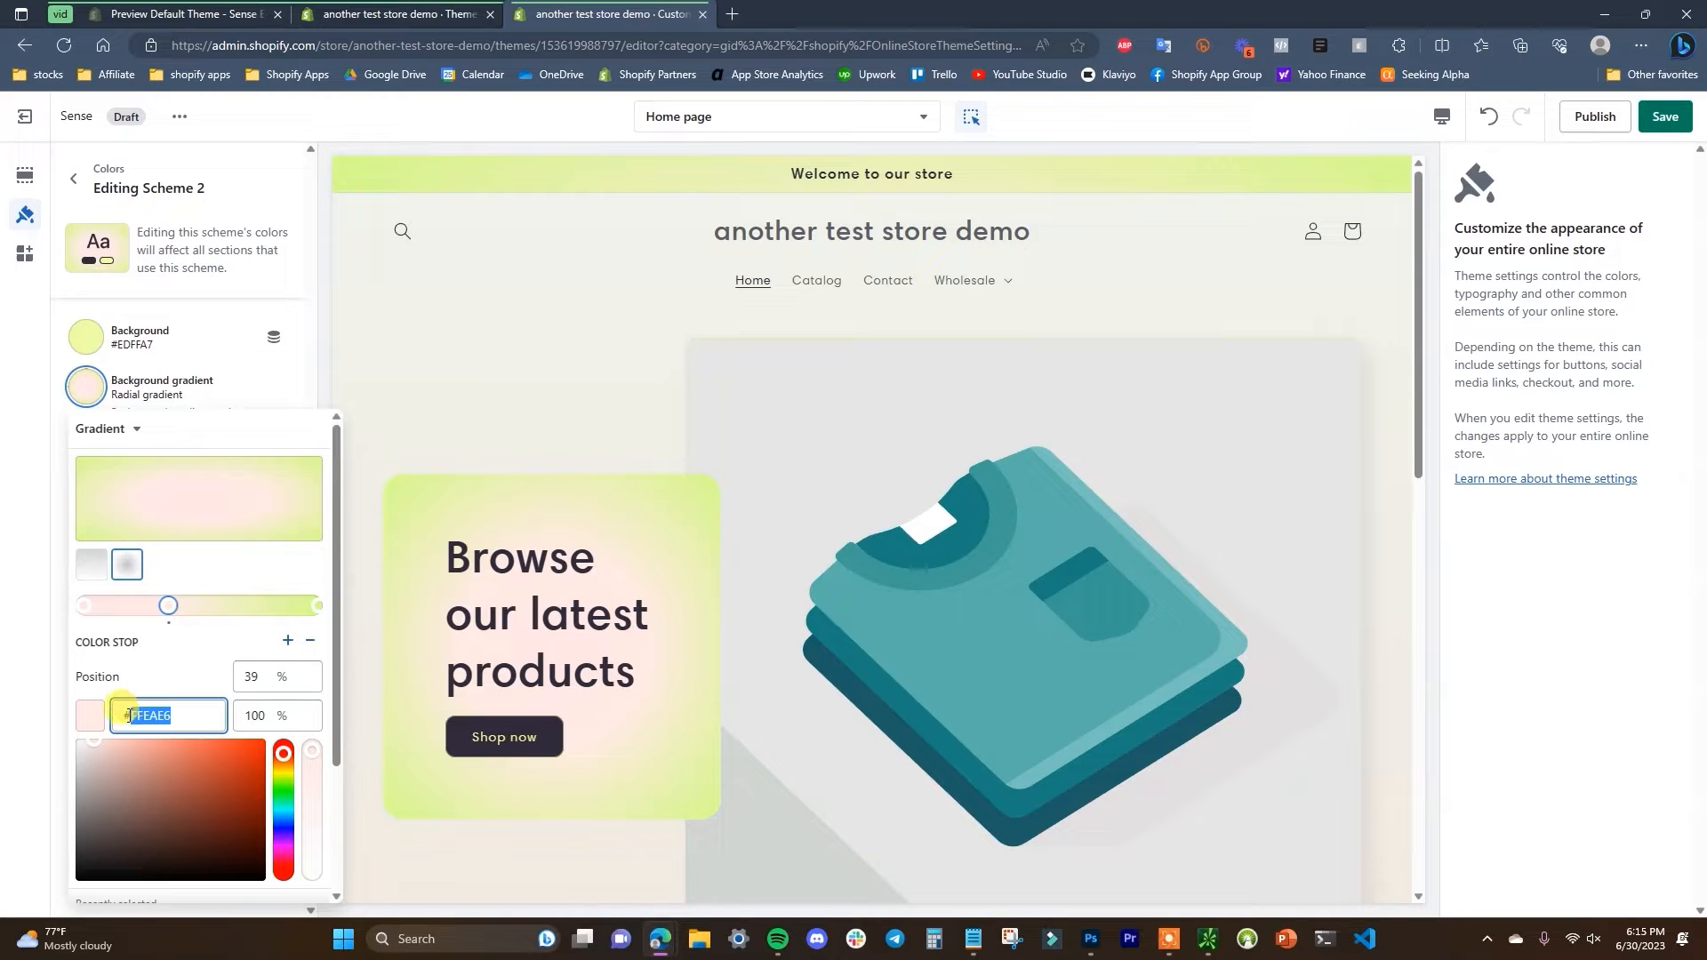
{"action": "left_click_drag", "start_coordinate": [95, 747], "coordinate": [253, 756]}
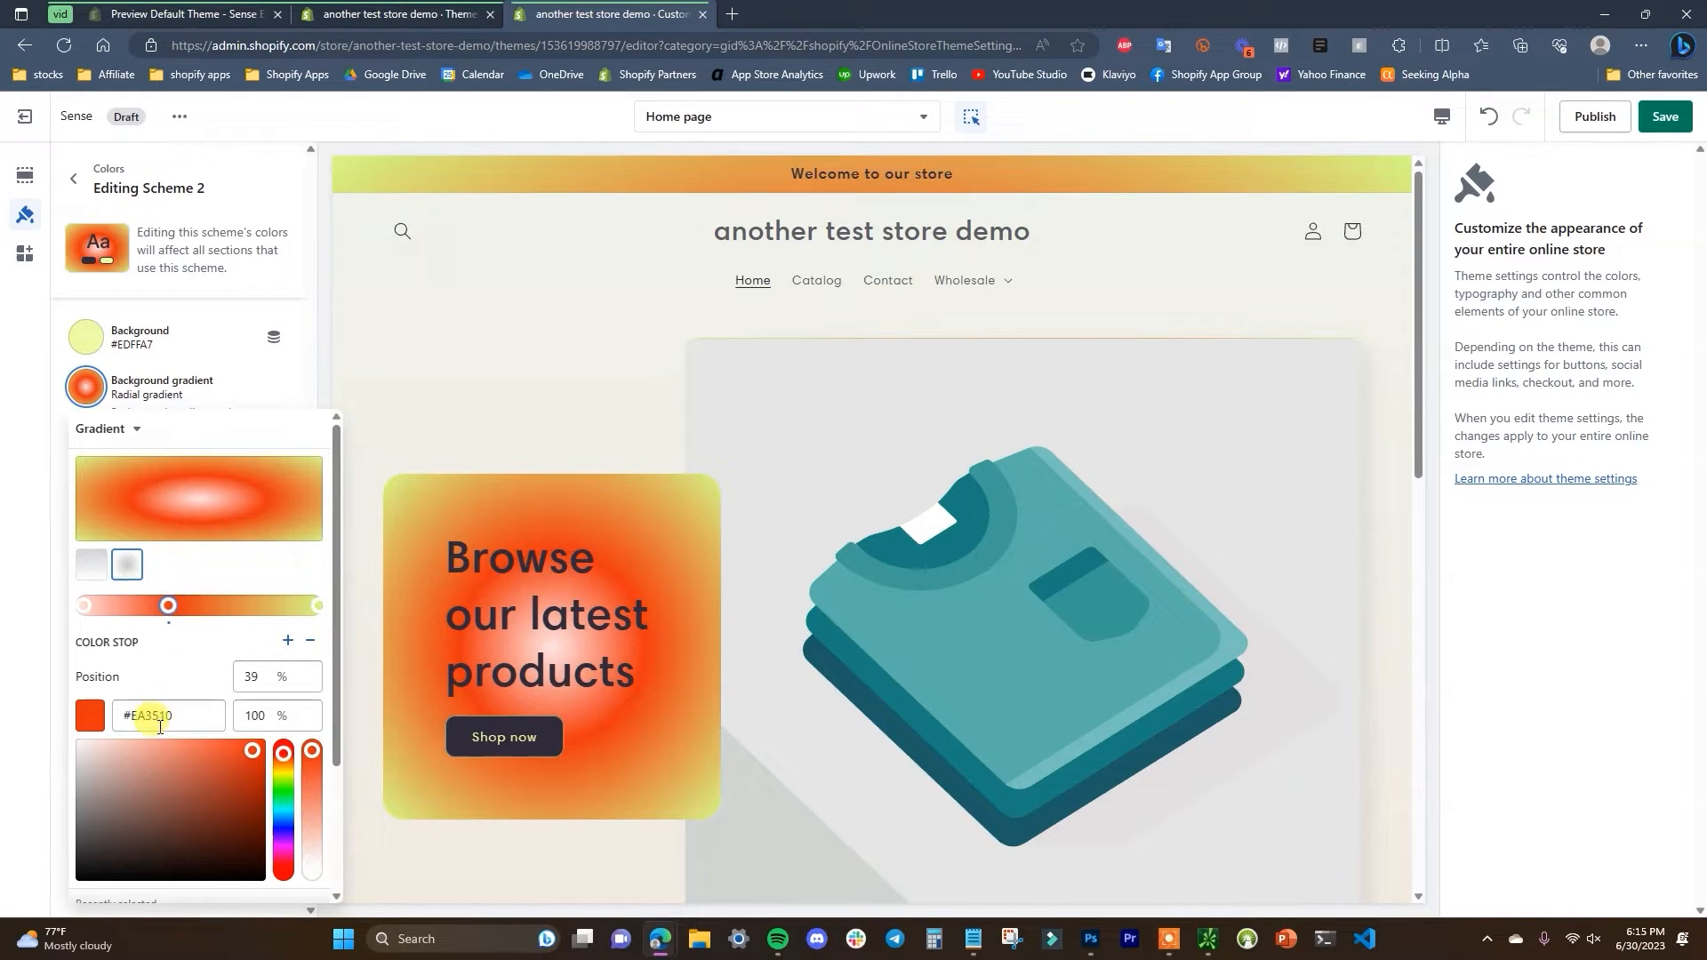
{"action": "left_click_drag", "start_coordinate": [174, 716], "coordinate": [130, 717]}
{"action": "key", "text": "ctrl+v"}
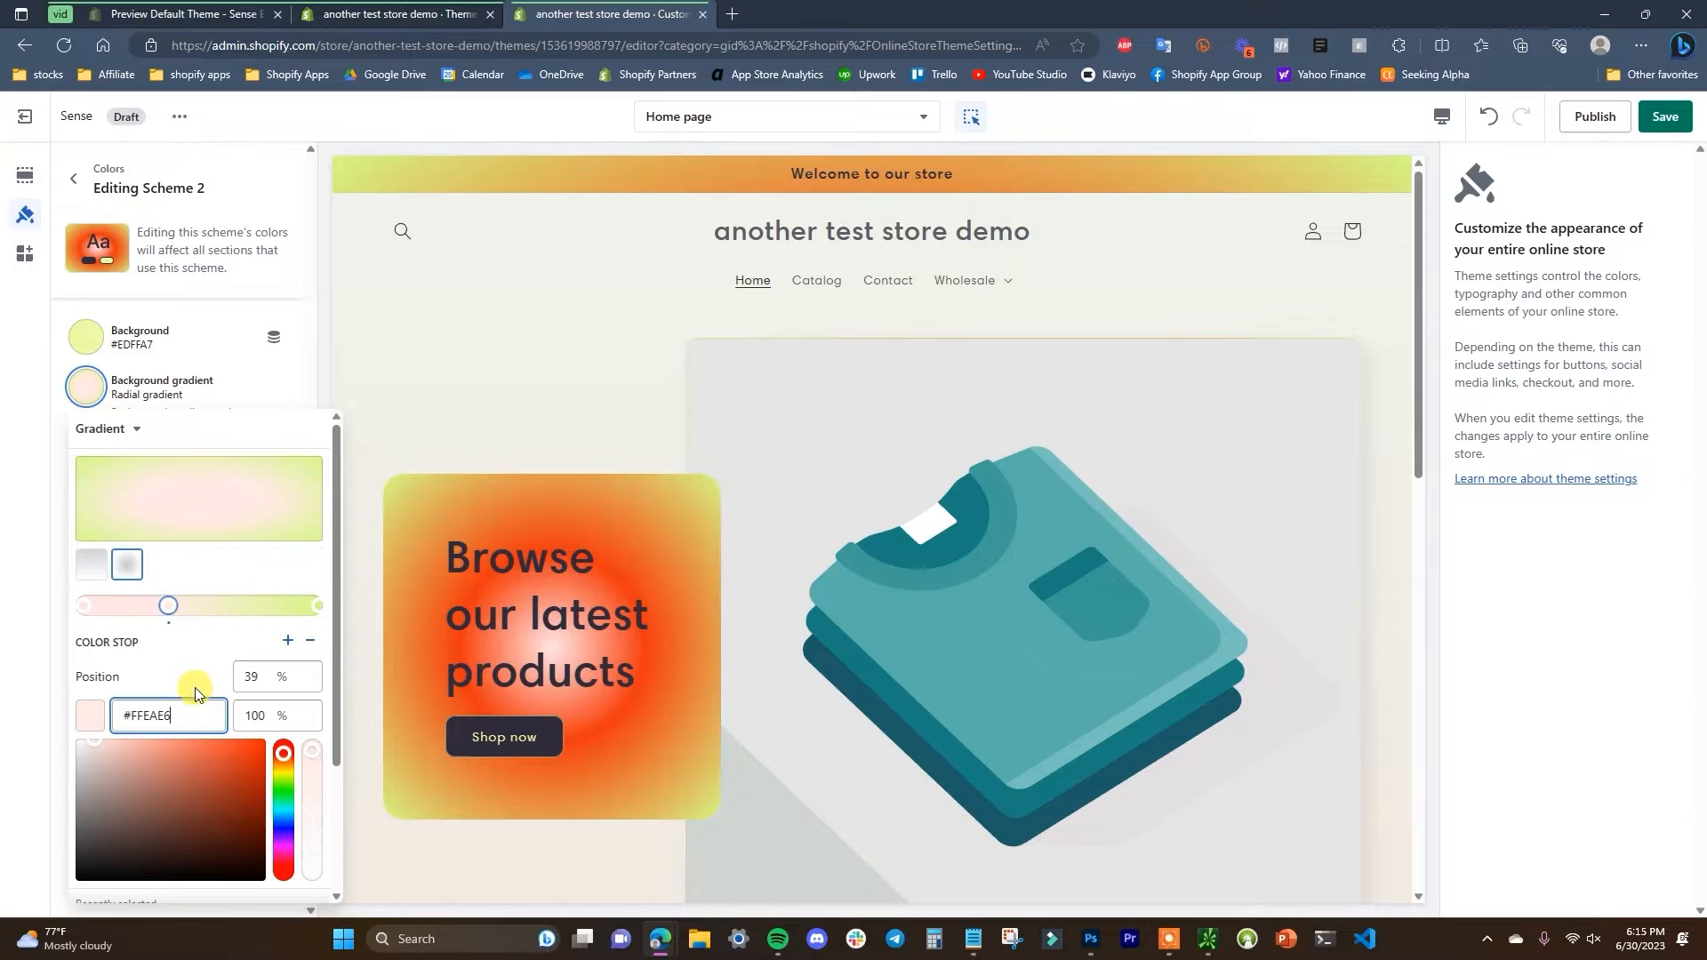
{"action": "left_click", "coordinate": [190, 688]}
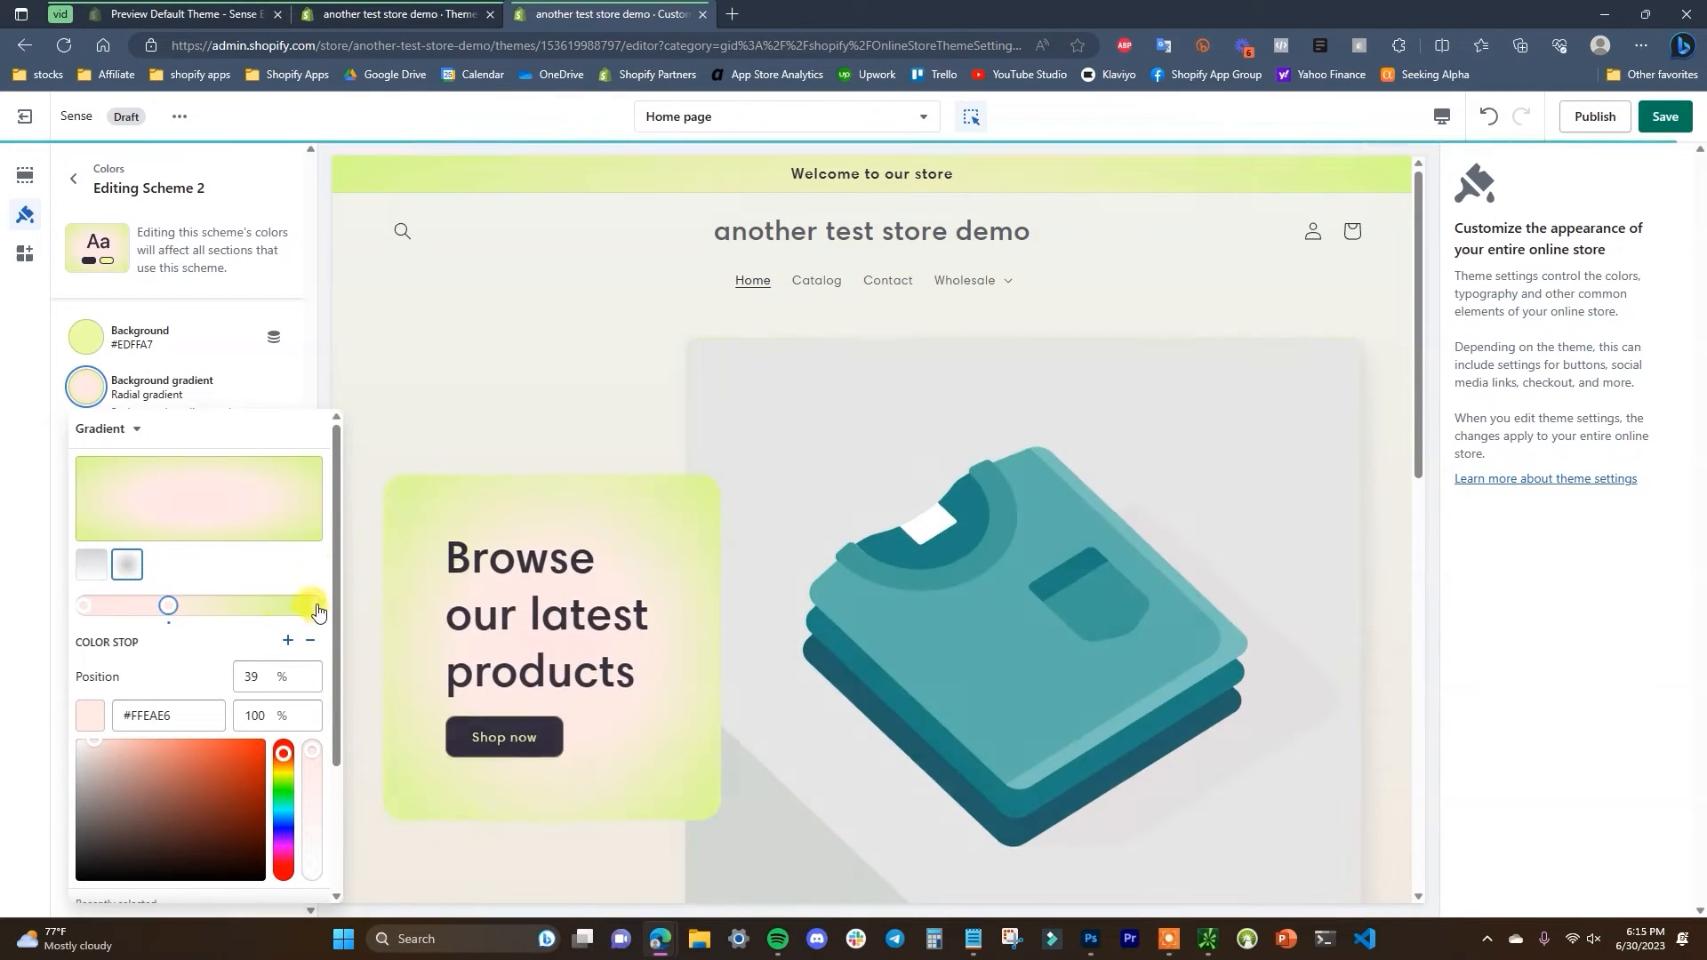
- Move the gradient's middle color stop to 29% and switch to the store admin's Themes page
{"action": "left_click_drag", "start_coordinate": [172, 613], "coordinate": [149, 610]}
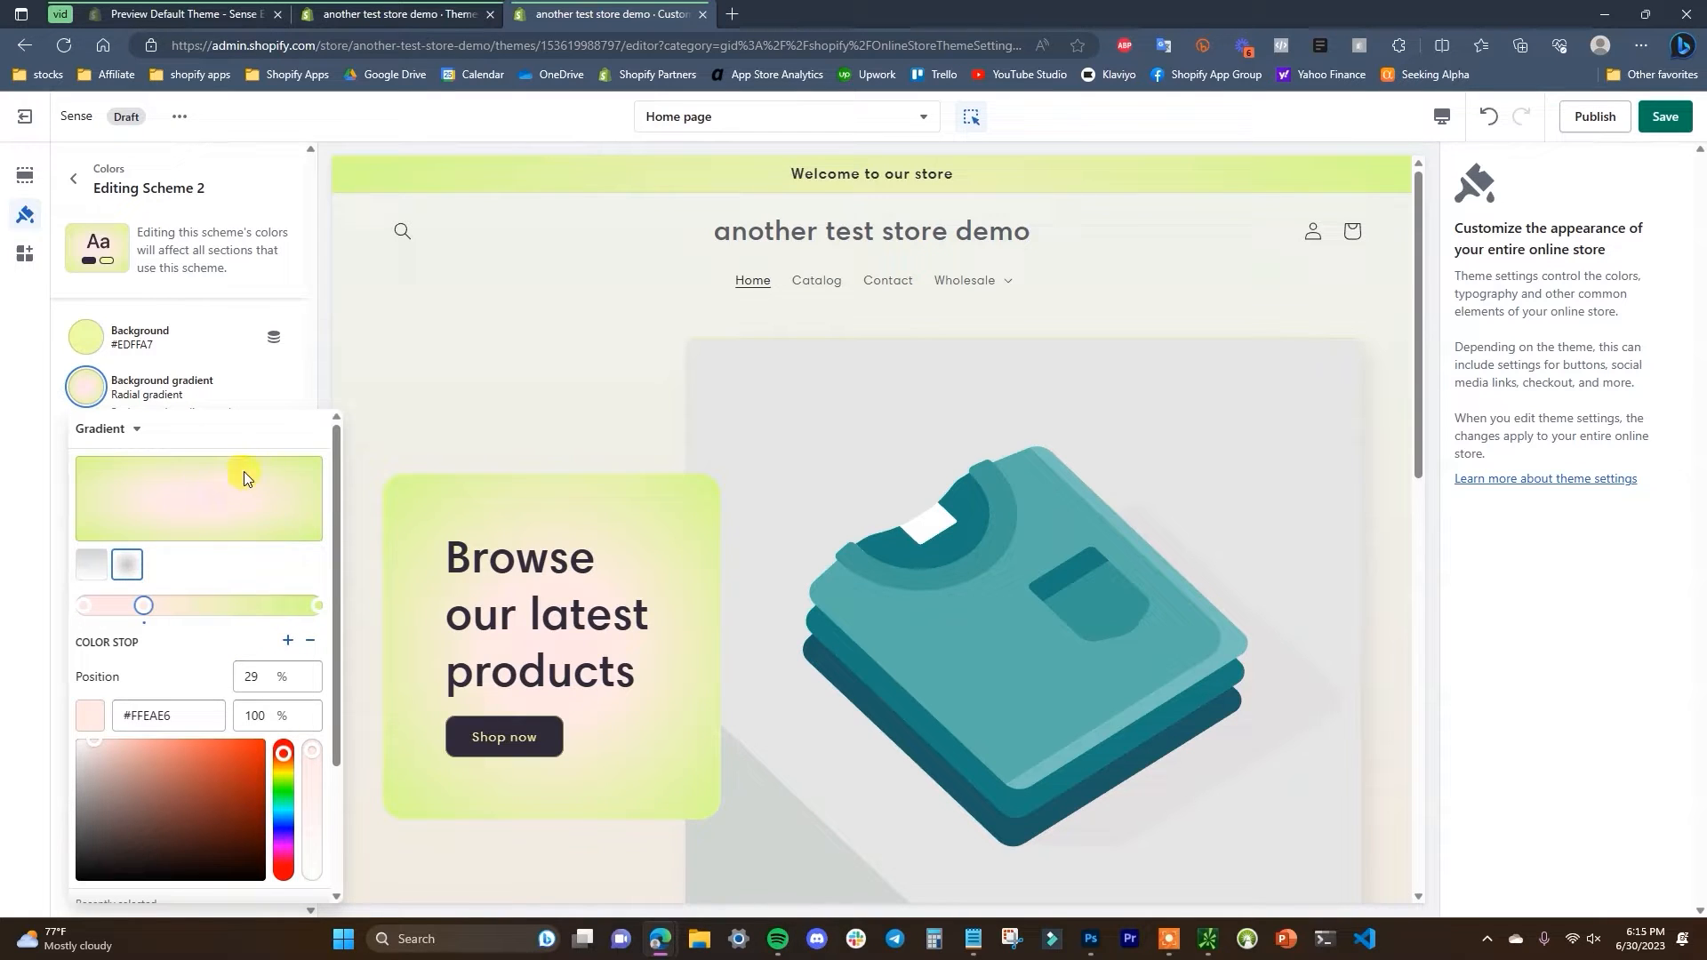
{"action": "left_click", "coordinate": [364, 9]}
{"action": "scroll", "coordinate": [523, 164], "scroll_direction": "up", "scroll_amount": 3}
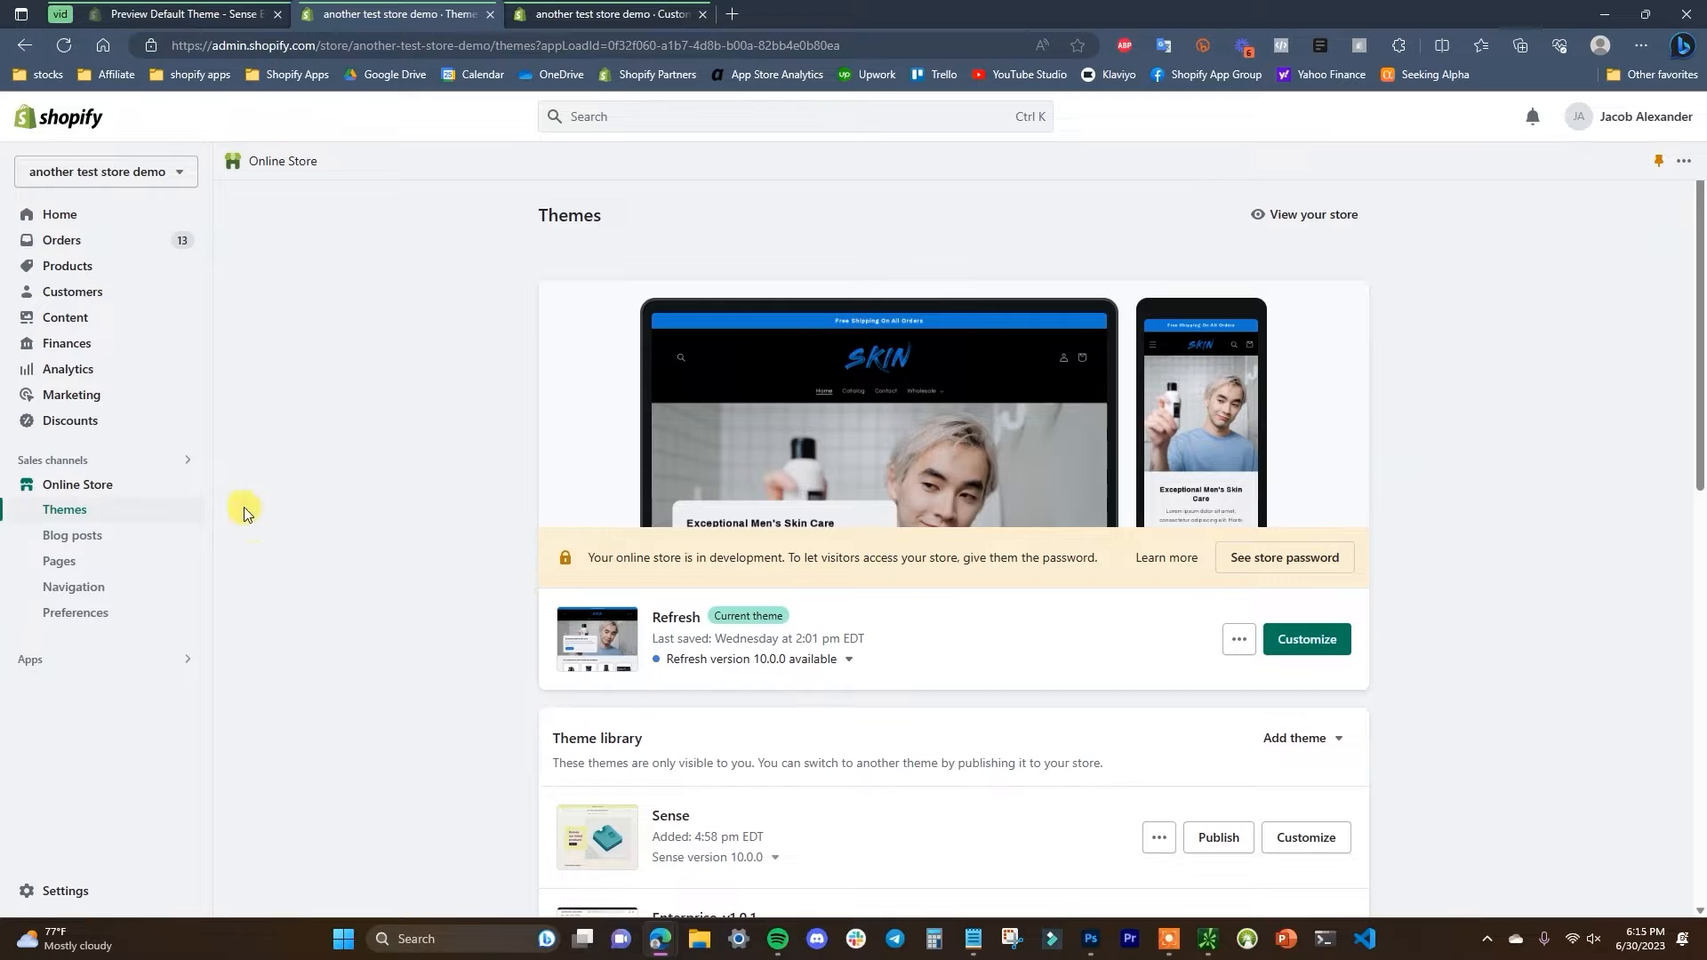
- View the current online store's home page in the browser and return to the Sense theme editor
{"action": "left_click", "coordinate": [188, 485]}
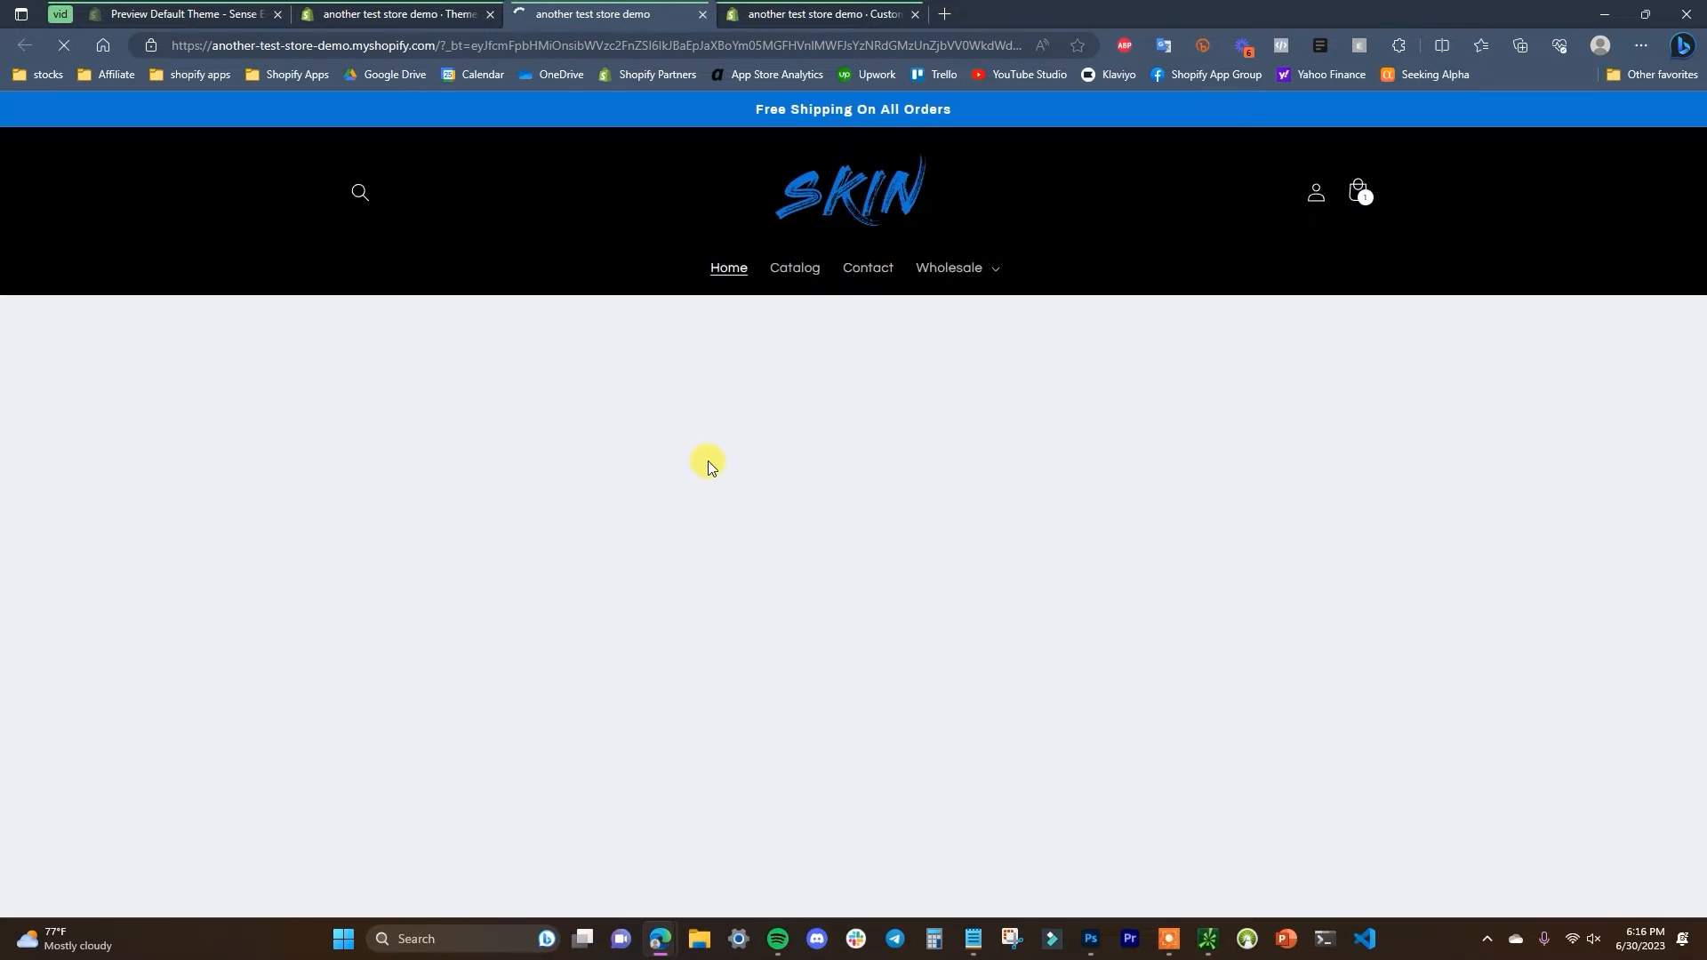
{"action": "scroll", "coordinate": [1161, 477], "scroll_direction": "down", "scroll_amount": 2}
{"action": "scroll", "coordinate": [1261, 492], "scroll_direction": "up", "scroll_amount": 2}
{"action": "scroll", "coordinate": [1170, 564], "scroll_direction": "down", "scroll_amount": 15}
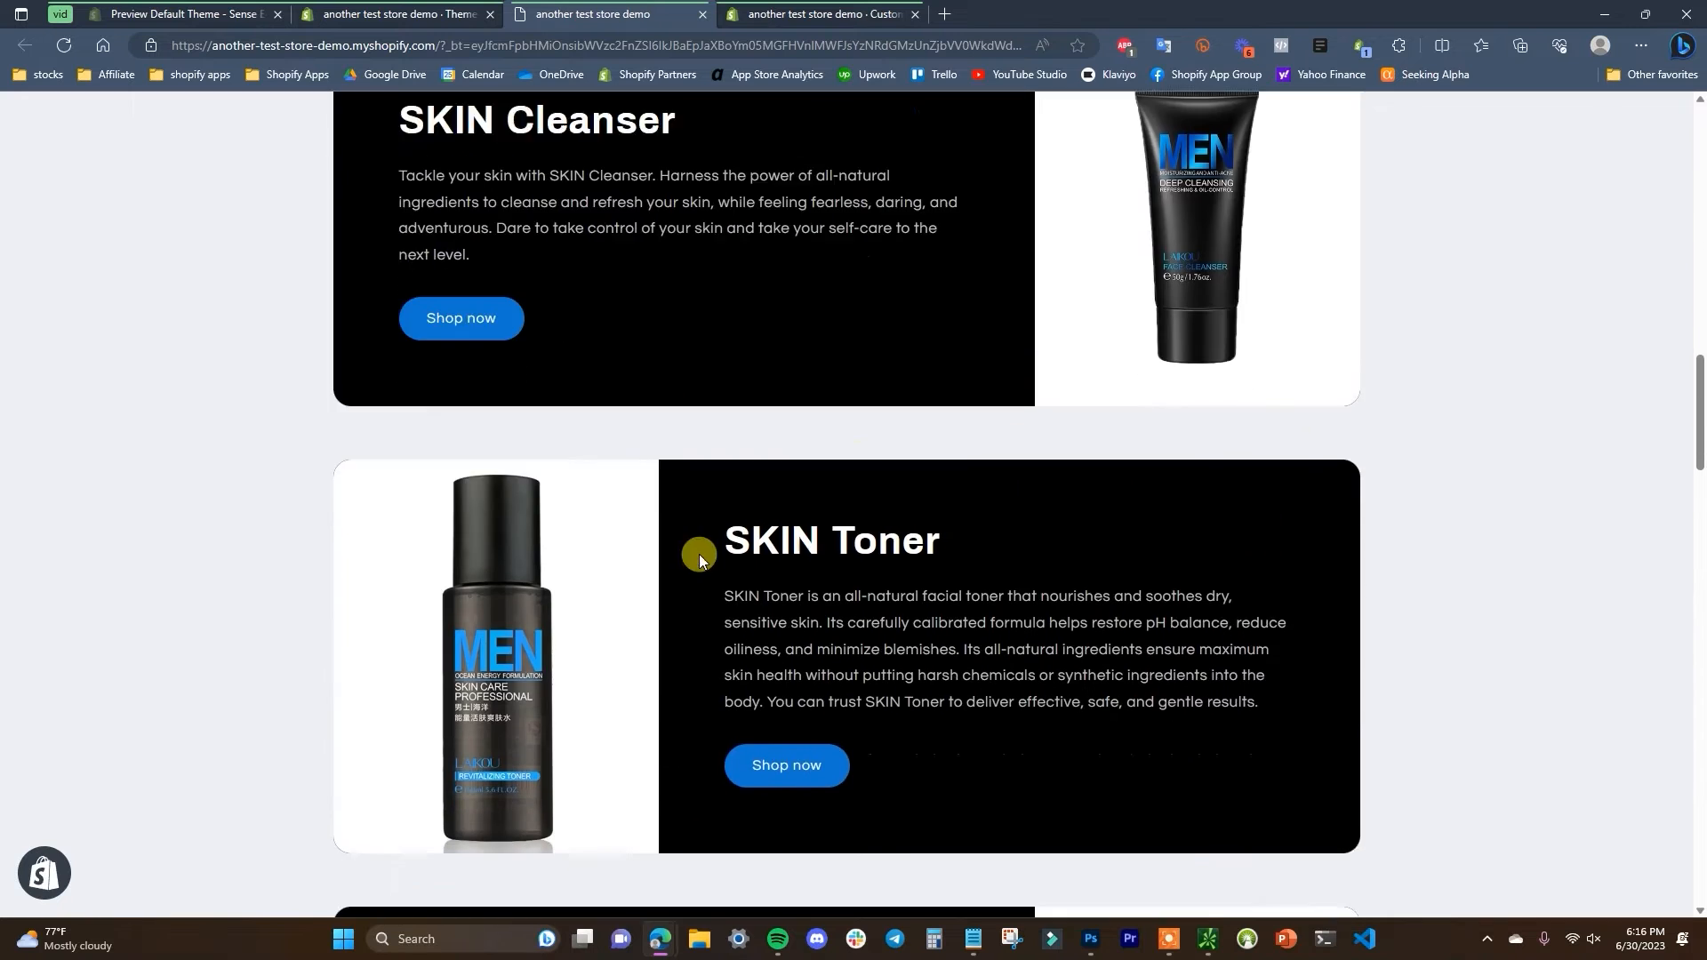
{"action": "scroll", "coordinate": [1288, 610], "scroll_direction": "up", "scroll_amount": 8}
{"action": "key", "text": "ctrl+Tab"}
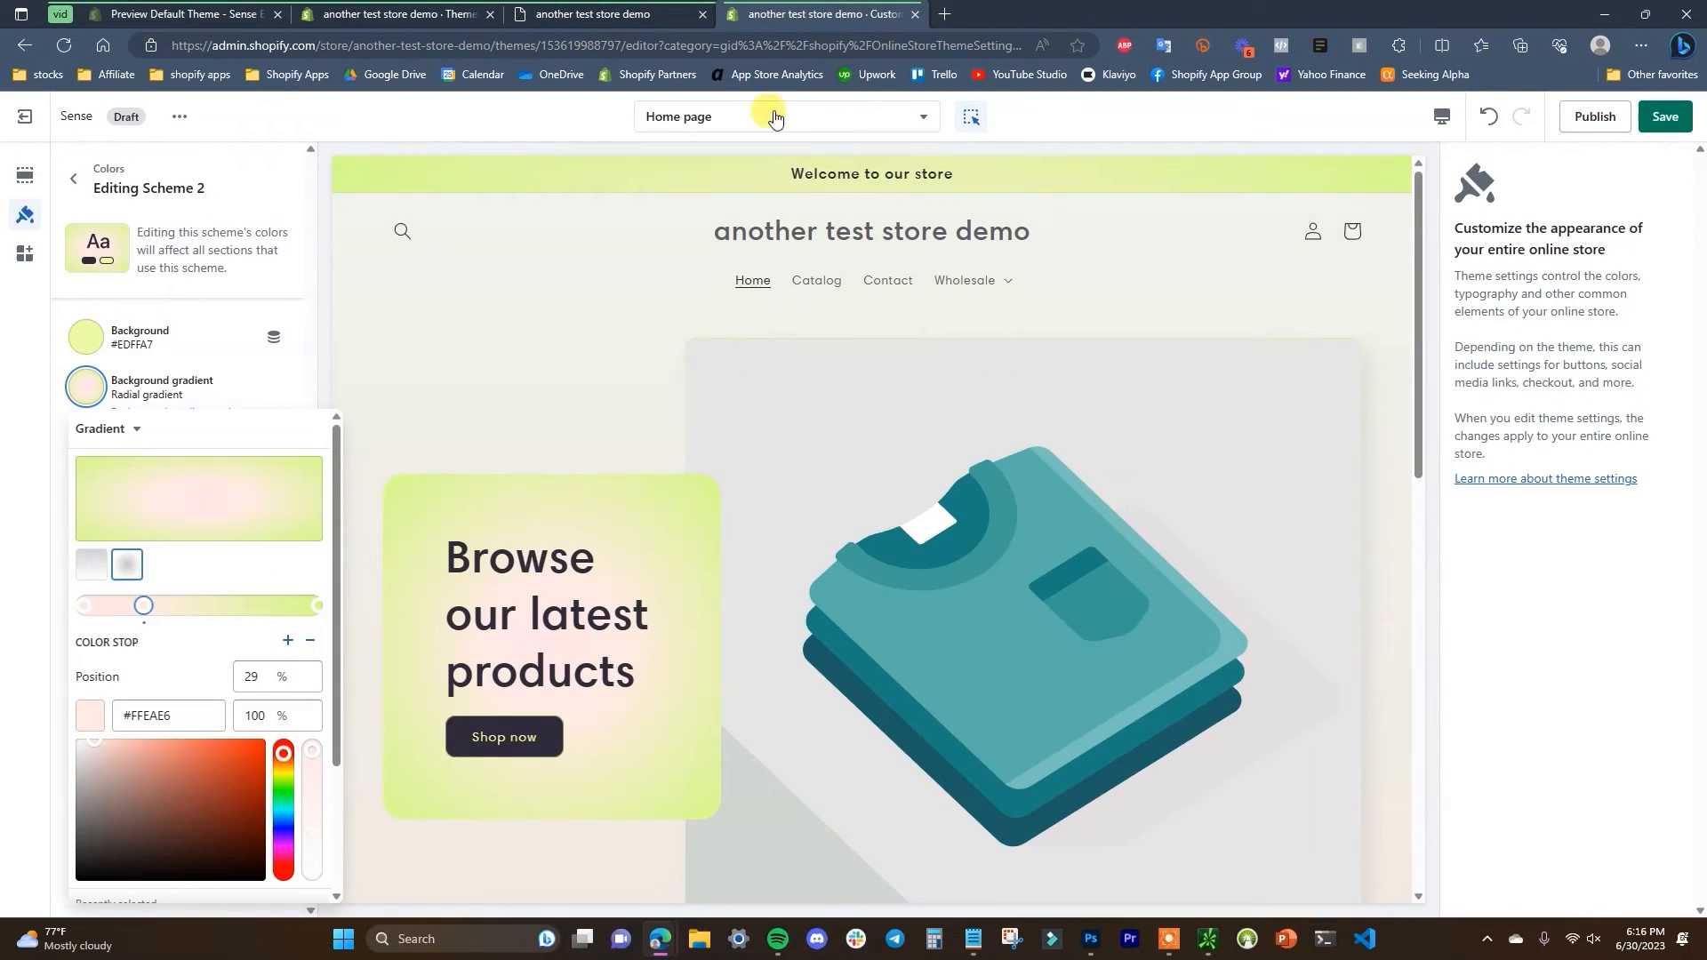
{"action": "left_click", "coordinate": [702, 14]}
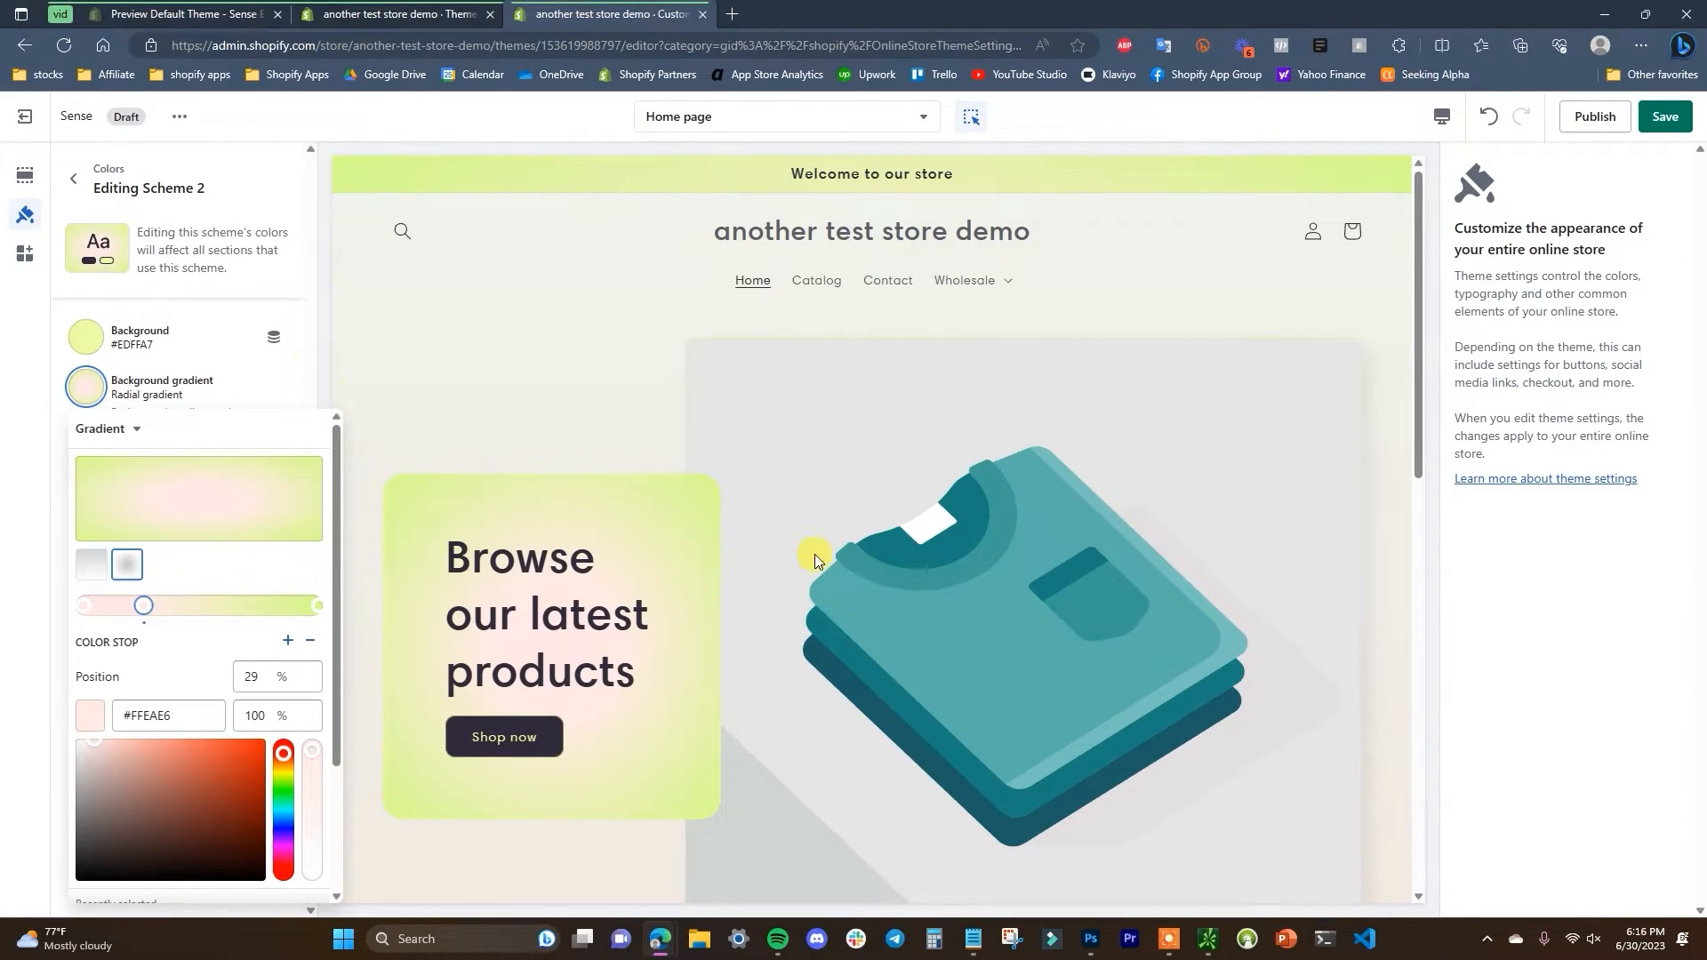
- Switch to Photoshop, sample the blue from the MEN lettering on the cleanser image, and return to the theme editor
{"action": "left_click", "coordinate": [1089, 938]}
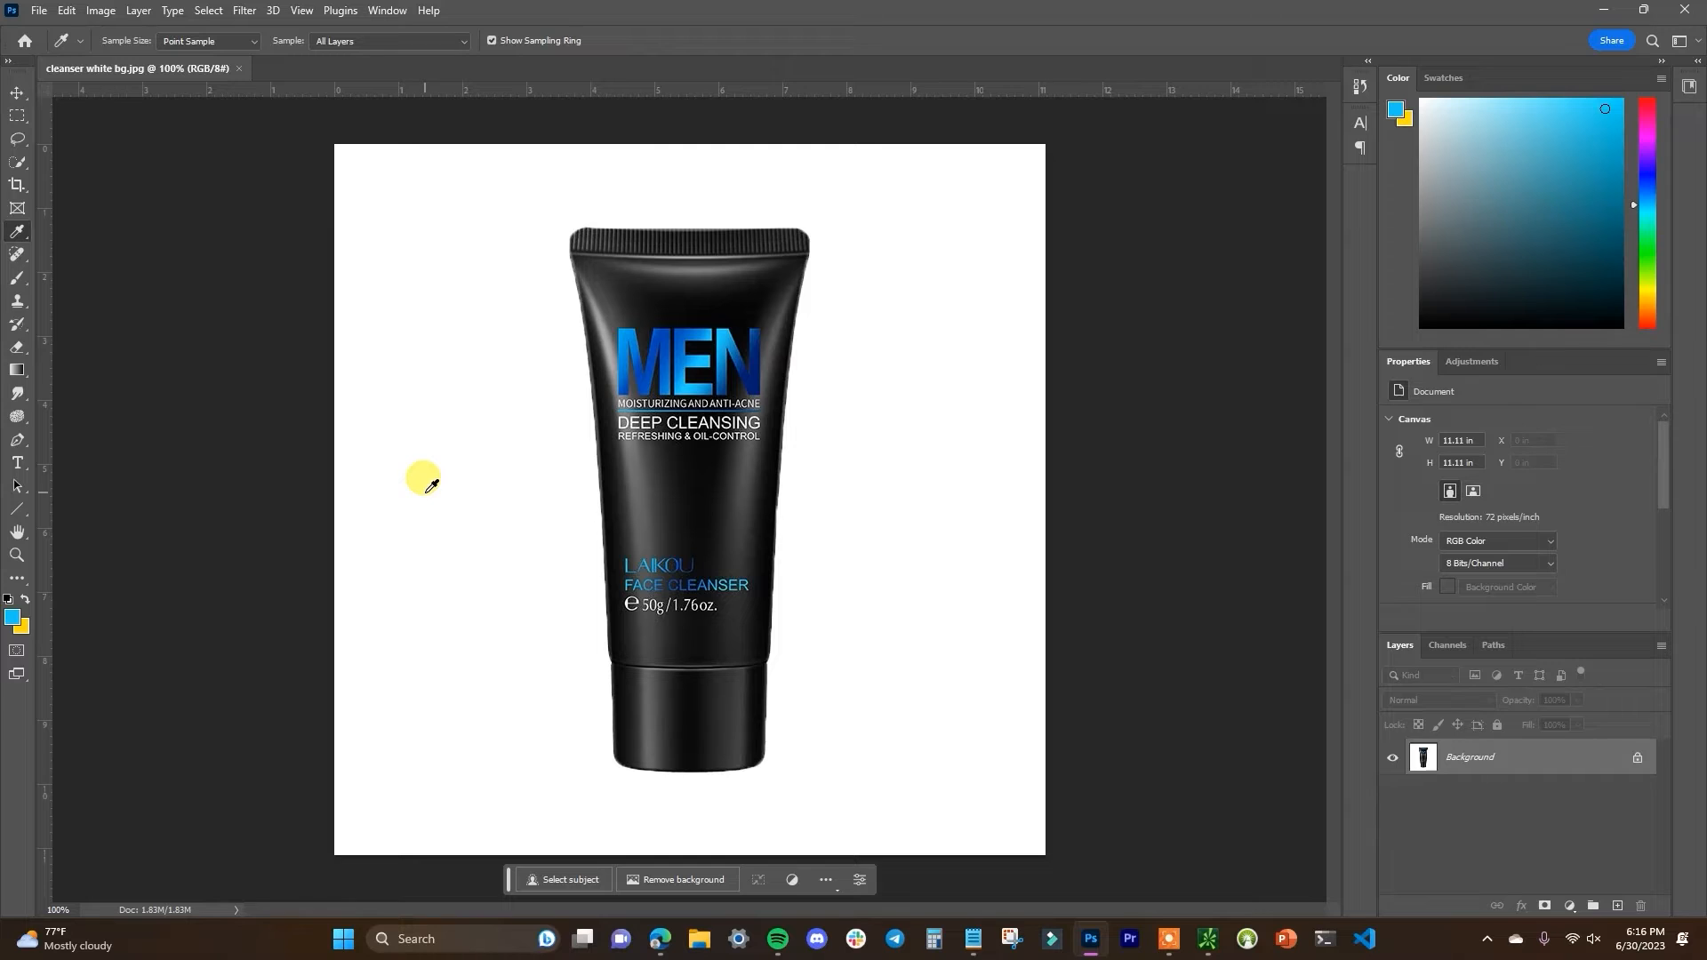
{"action": "left_click", "coordinate": [1087, 942]}
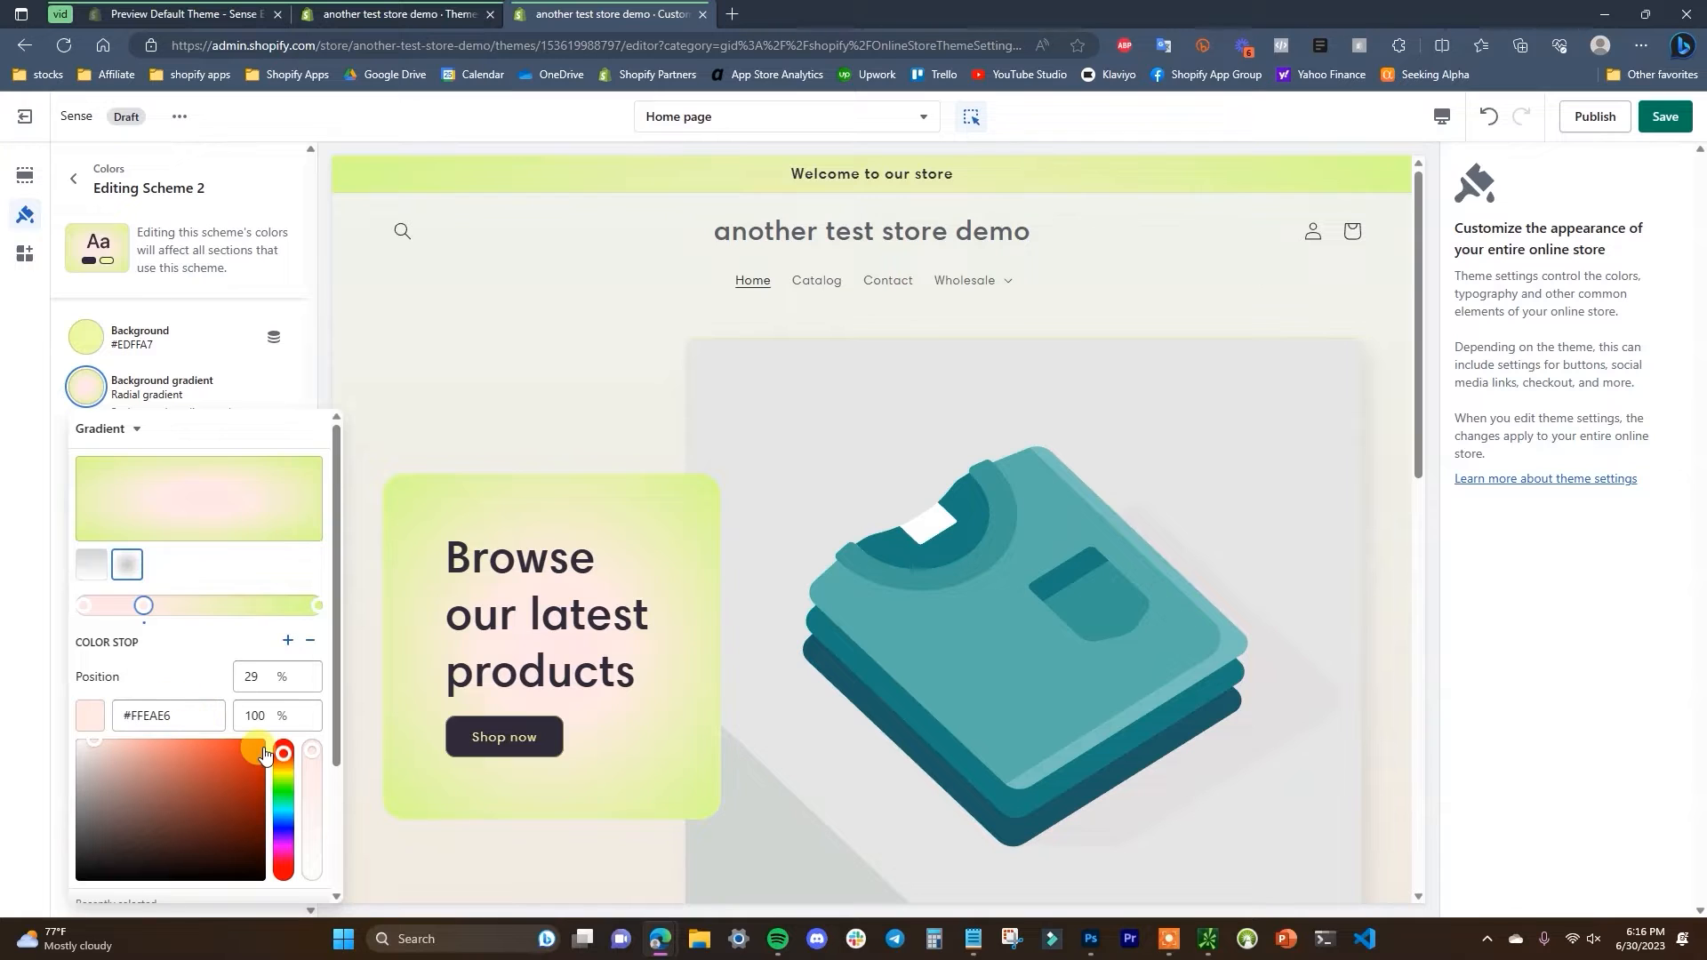
{"action": "left_click", "coordinate": [1090, 939]}
{"action": "left_click_drag", "start_coordinate": [709, 361], "coordinate": [676, 447]}
{"action": "key", "text": "alt+Tab"}
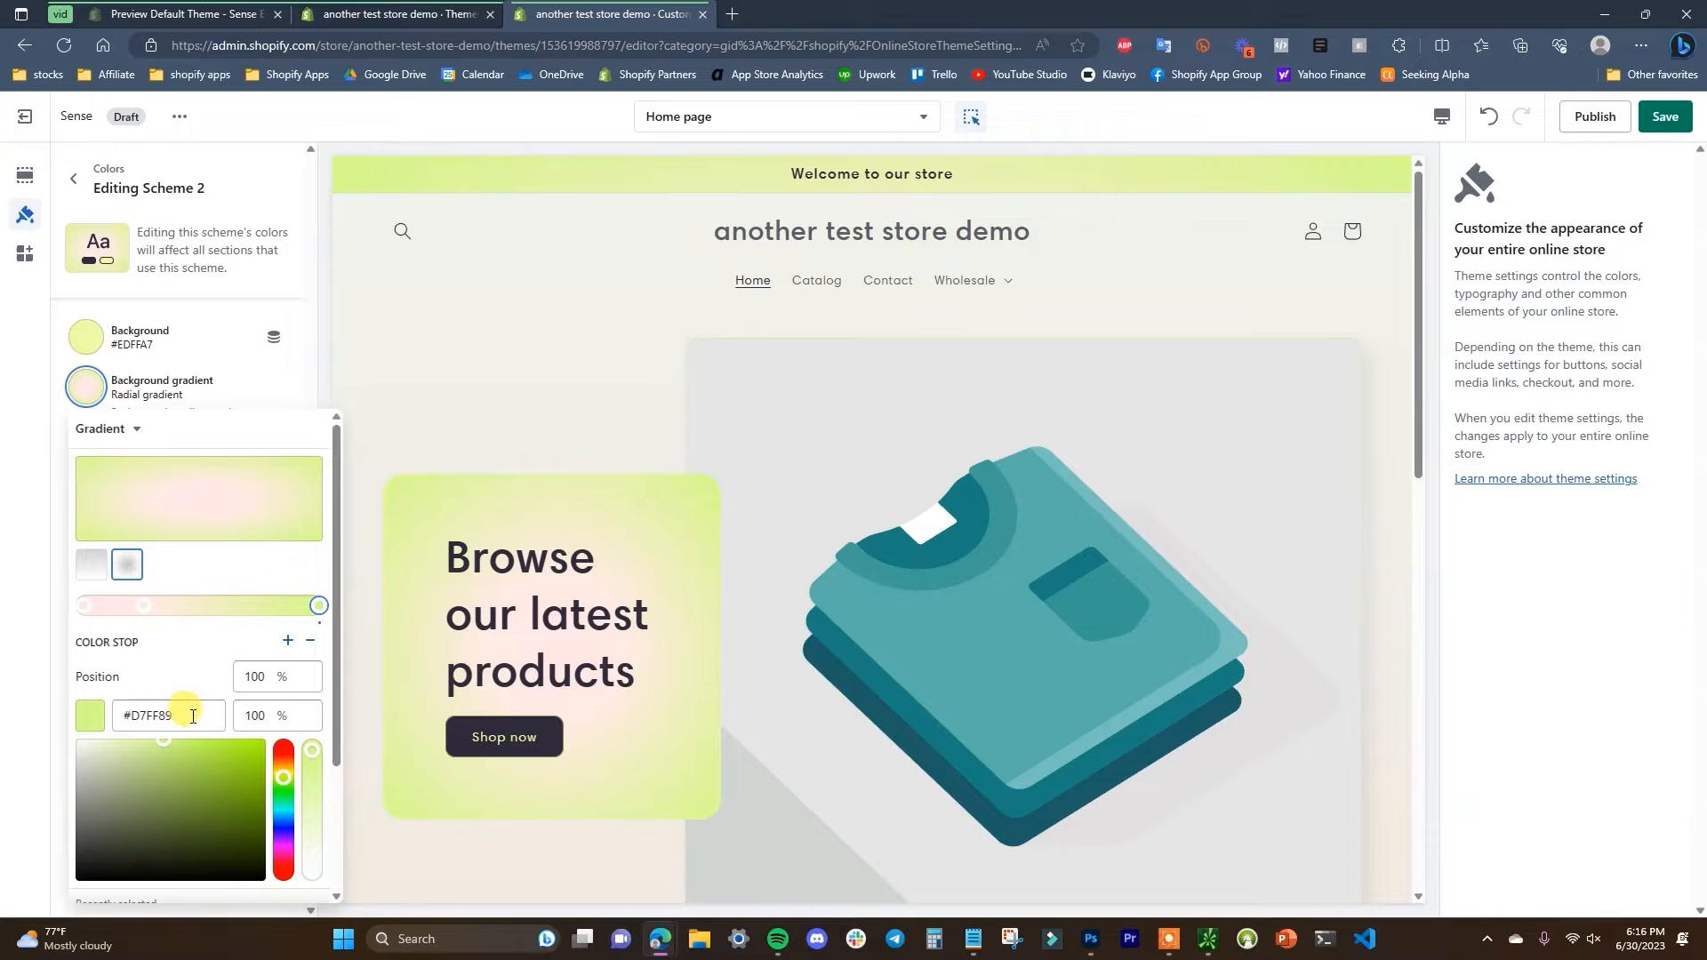
- Set the last color stop of Scheme 2's background gradient to 021D6E and the first stop to 1ECAFC
{"action": "left_click_drag", "start_coordinate": [188, 716], "coordinate": [131, 720]}
{"action": "type", "text": "021D6E"}
{"action": "left_click", "coordinate": [188, 674]}
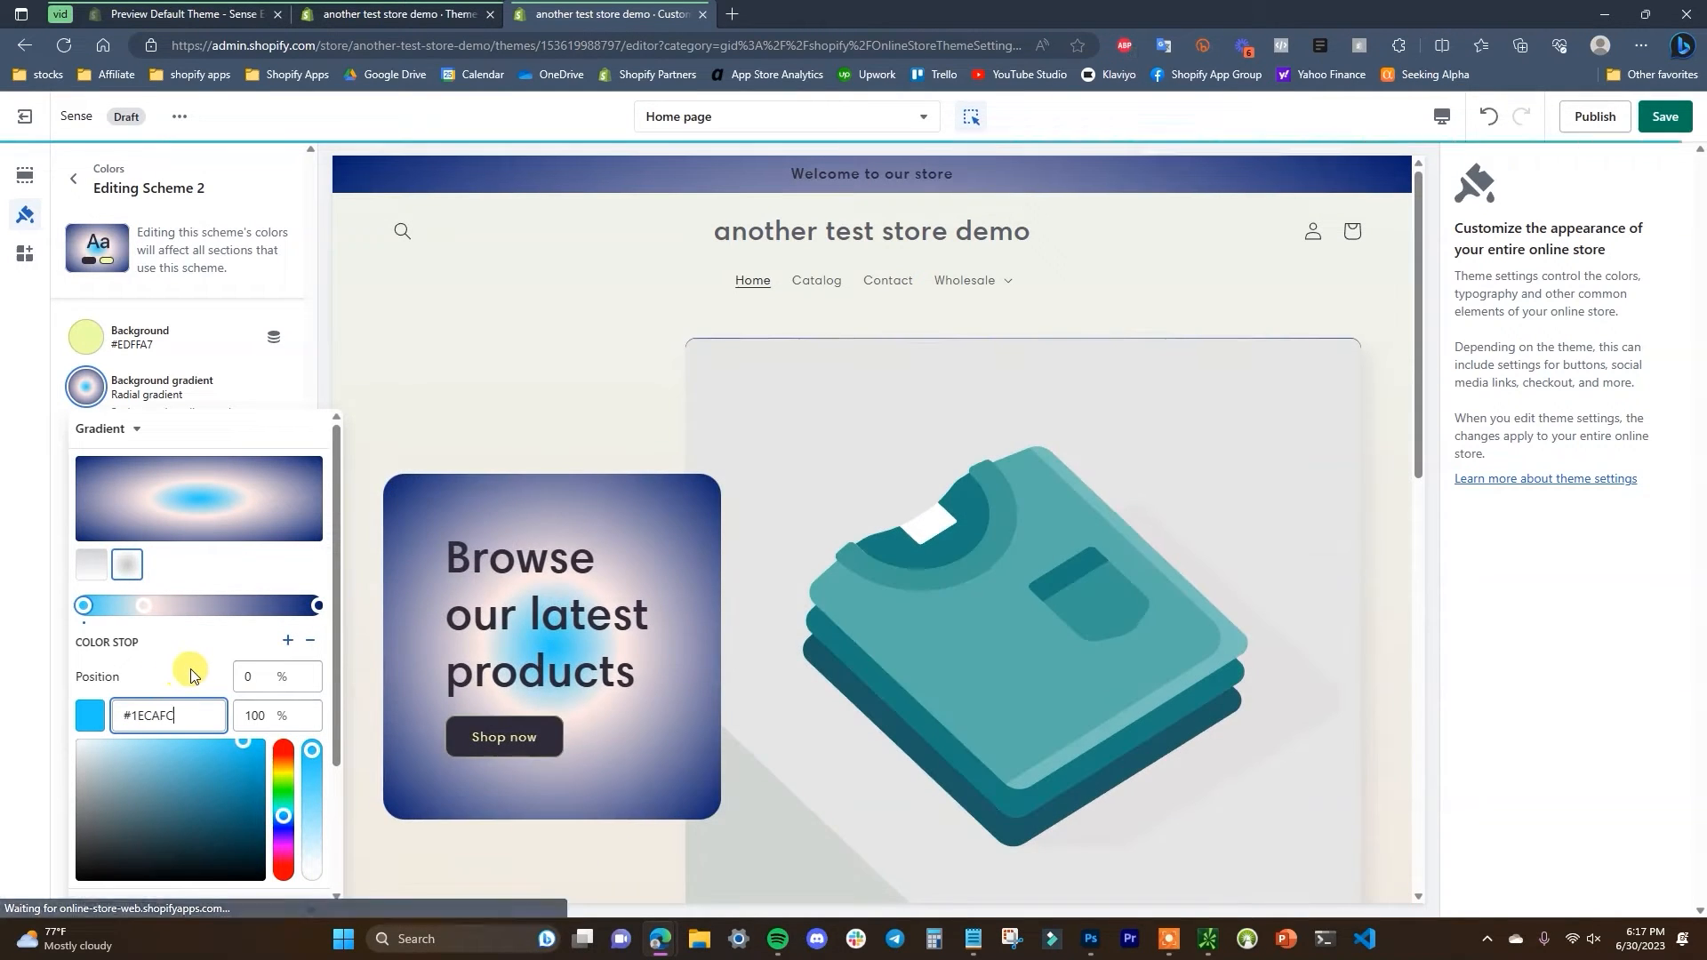
- Replace the pale middle color stop of Scheme 2's background gradient with a new one positioned at 40%
{"action": "left_click", "coordinate": [146, 610]}
{"action": "left_click", "coordinate": [310, 640]}
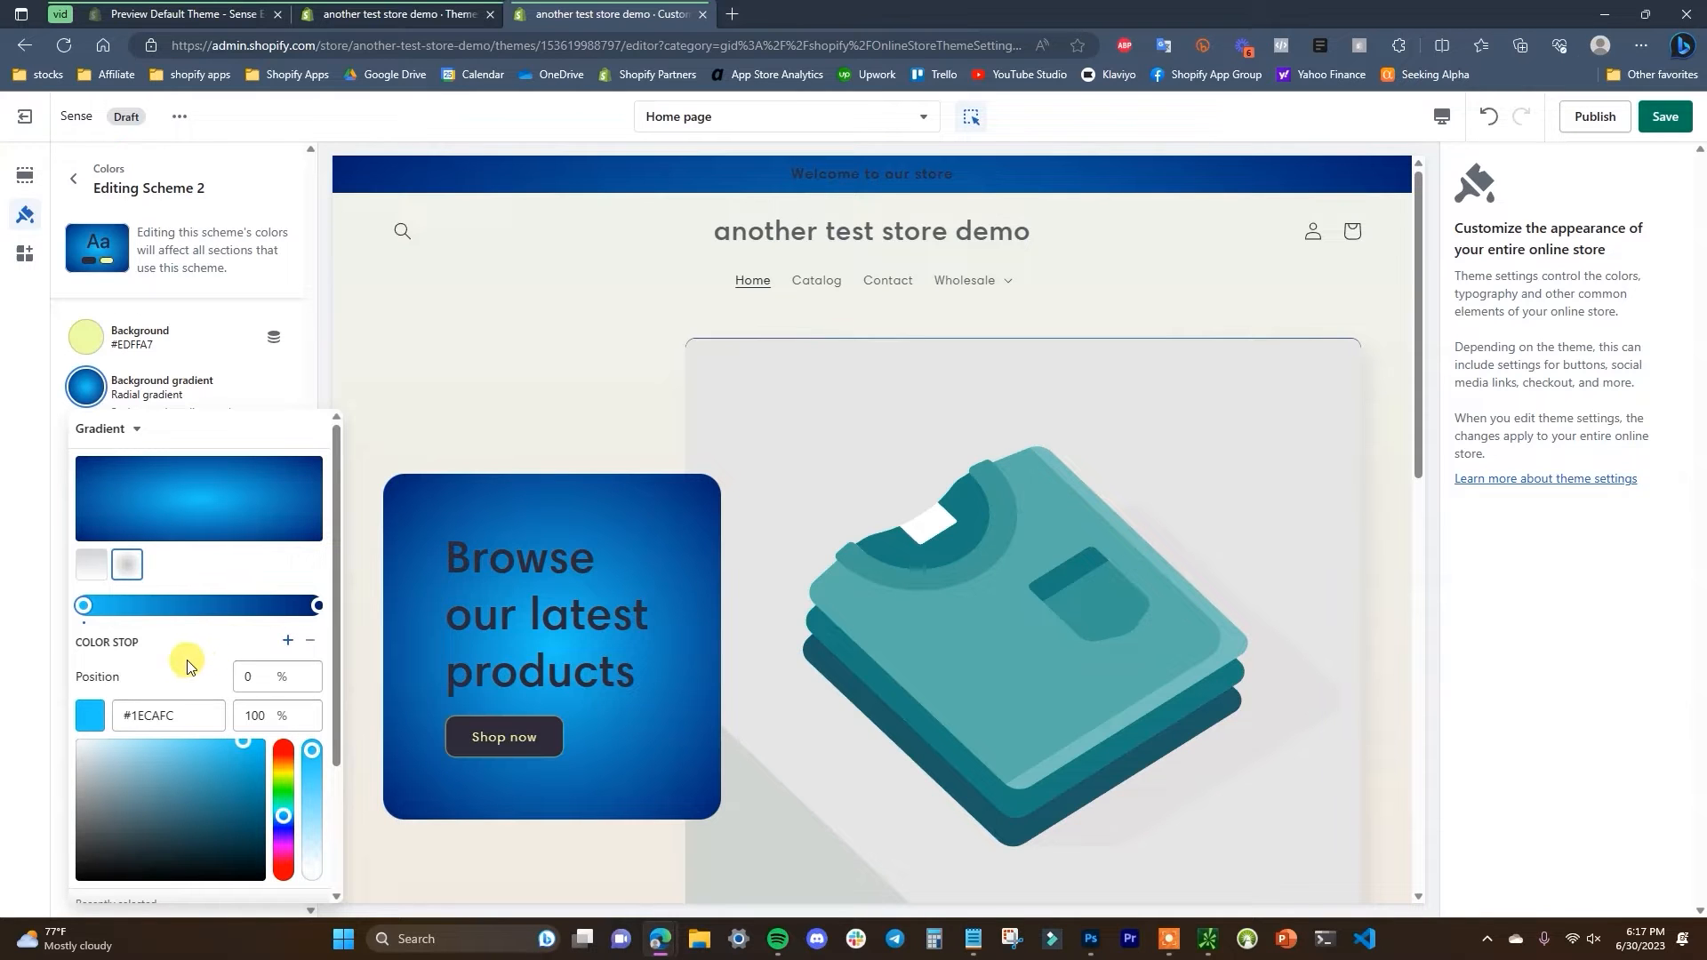
{"action": "left_click", "coordinate": [286, 641]}
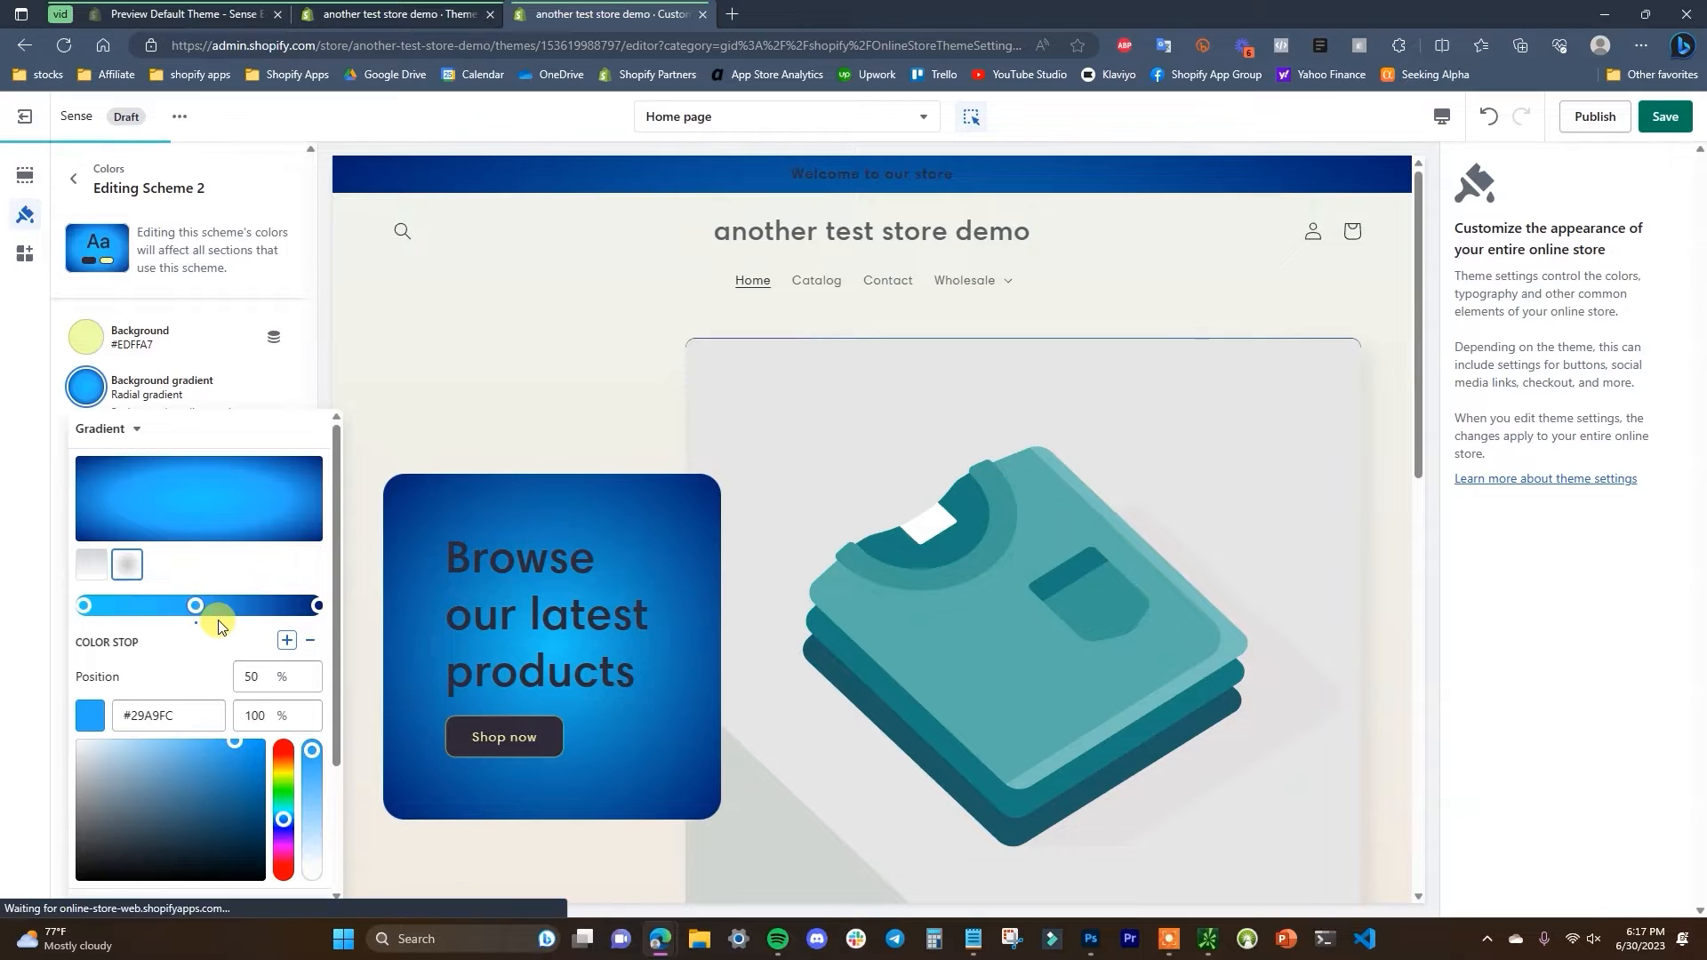
{"action": "left_click_drag", "start_coordinate": [197, 614], "coordinate": [161, 605]}
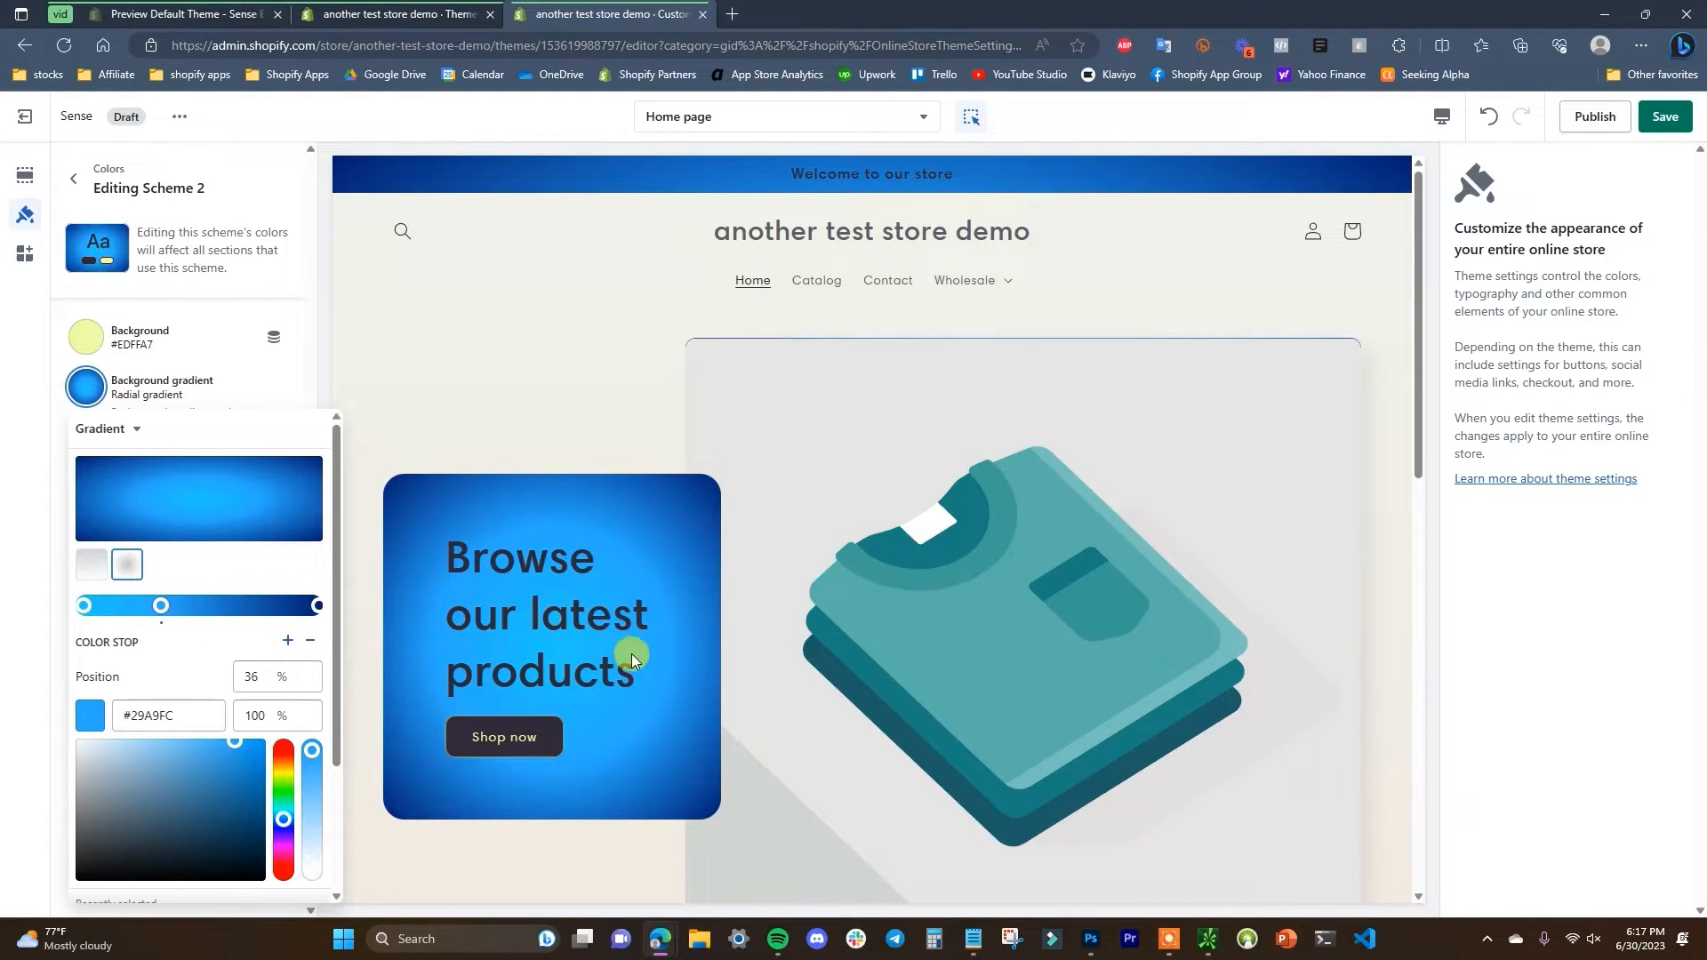
{"action": "left_click_drag", "start_coordinate": [161, 605], "coordinate": [172, 605]}
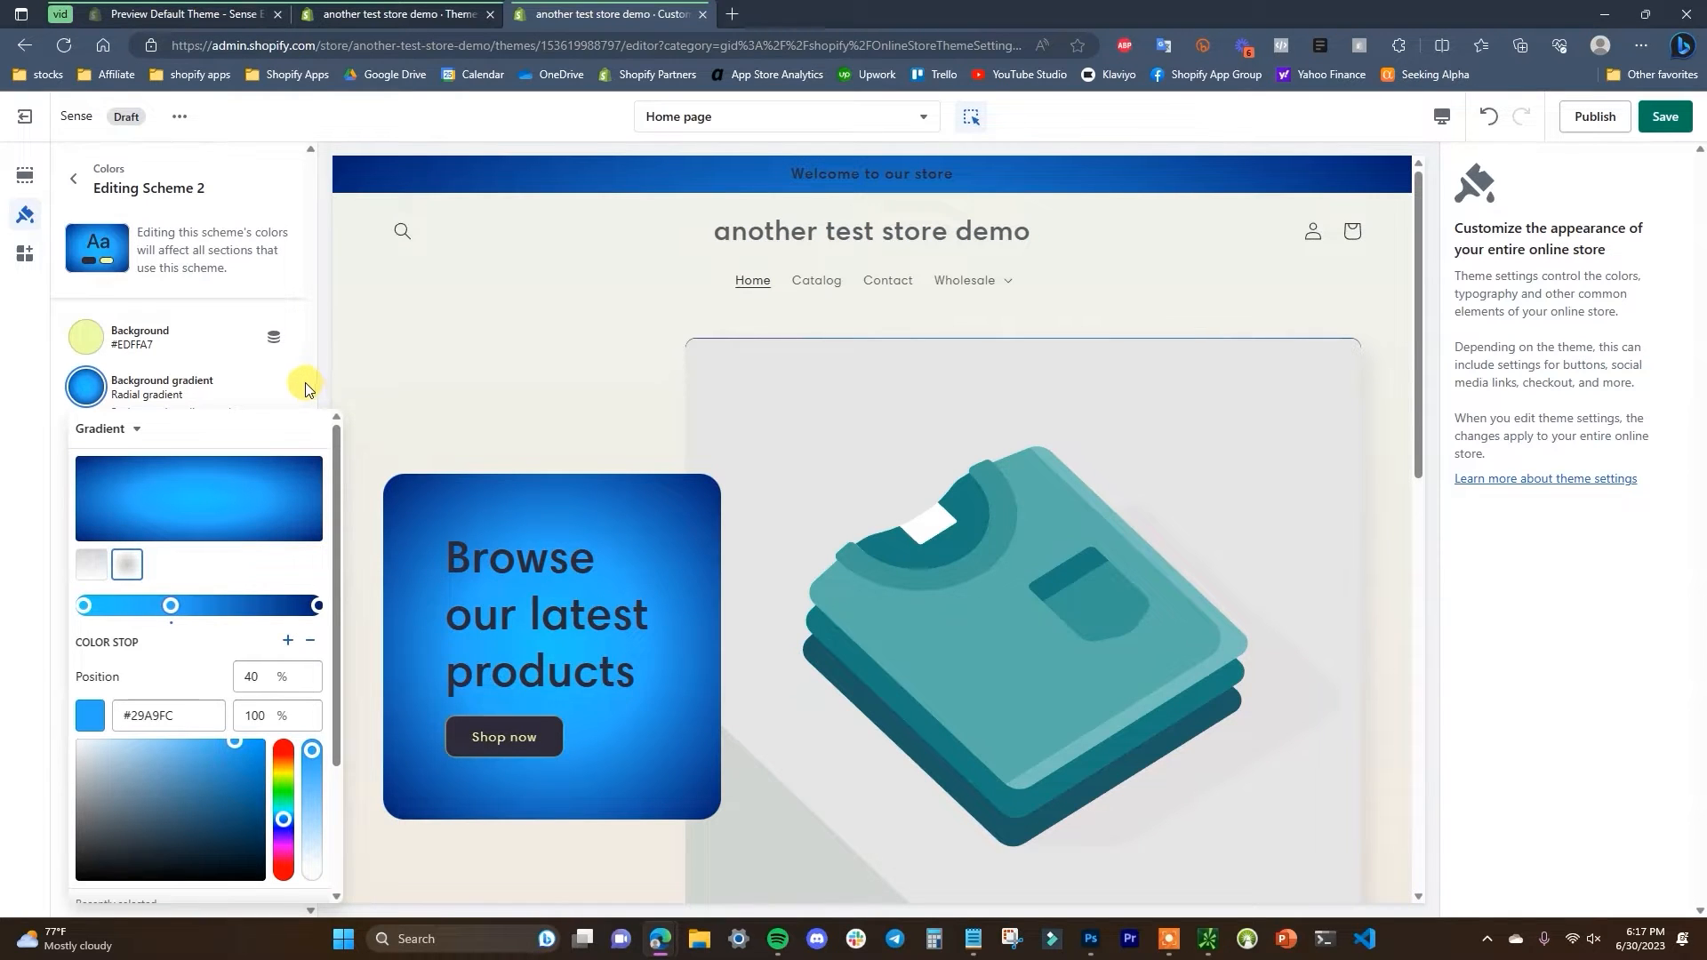
{"action": "scroll", "coordinate": [258, 645], "scroll_direction": "down", "scroll_amount": 2}
{"action": "scroll", "coordinate": [260, 675], "scroll_direction": "up", "scroll_amount": 2}
{"action": "left_click", "coordinate": [287, 386]}
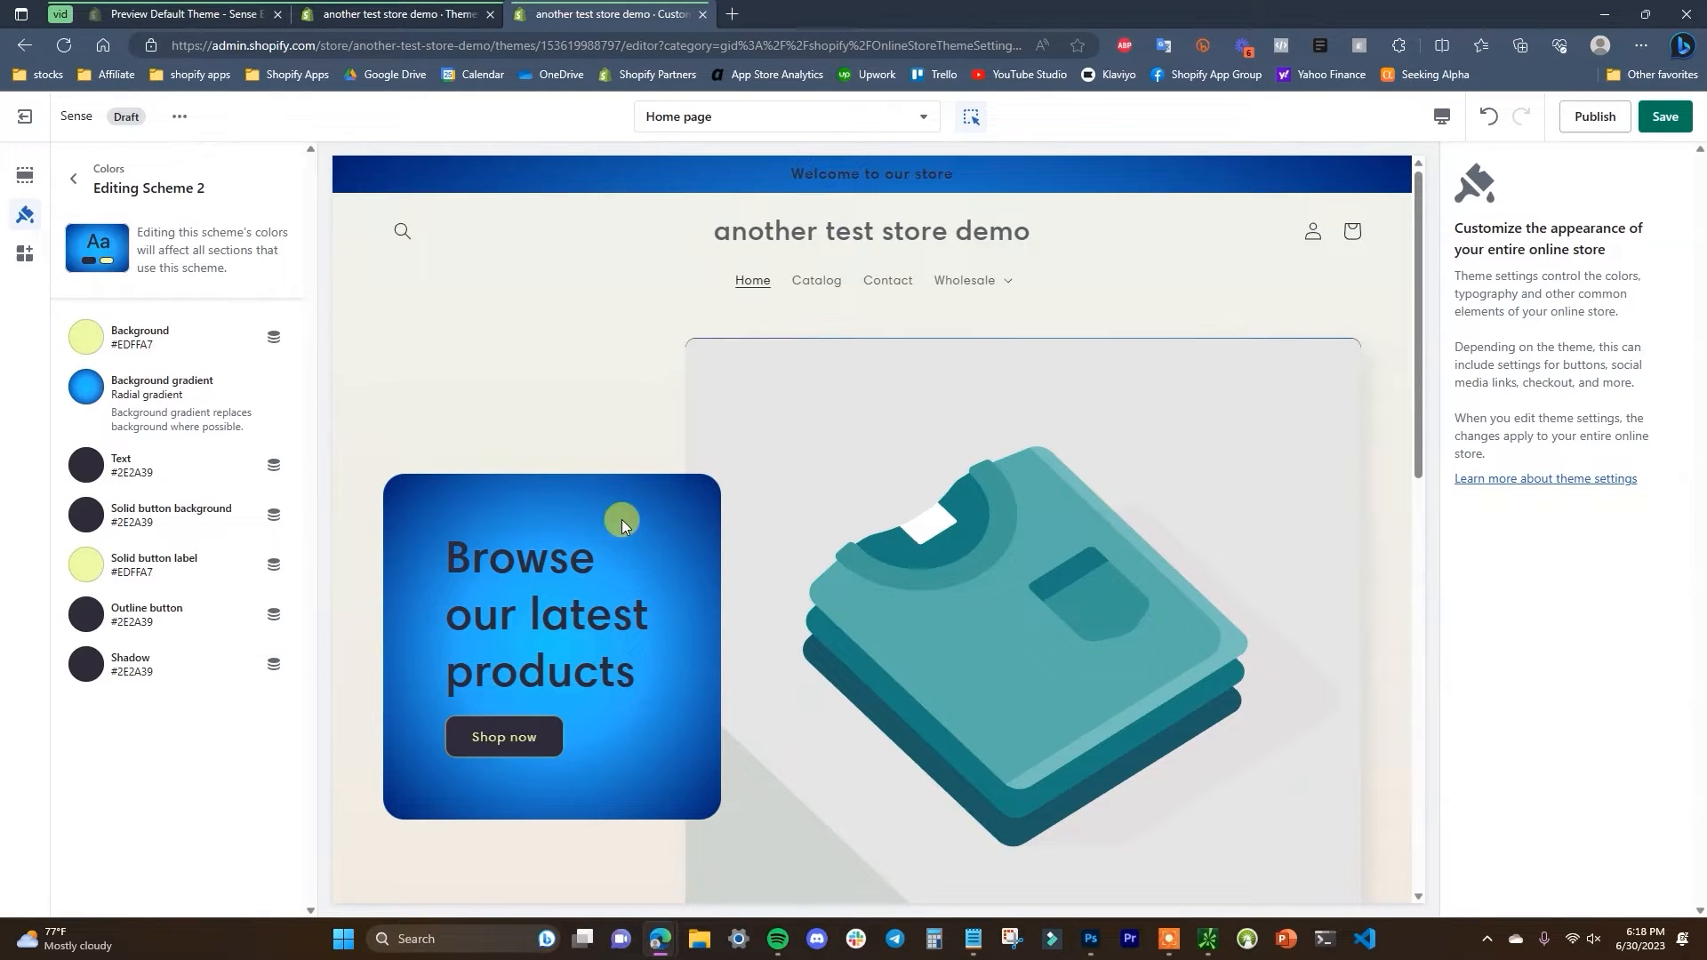
- Set Scheme 2's background color to 021D6E and its text color to white FFFFFF
{"action": "left_click", "coordinate": [87, 345]}
{"action": "type", "text": "021d6e"}
{"action": "left_click", "coordinate": [209, 536]}
{"action": "left_click", "coordinate": [264, 540]}
{"action": "left_click", "coordinate": [92, 477]}
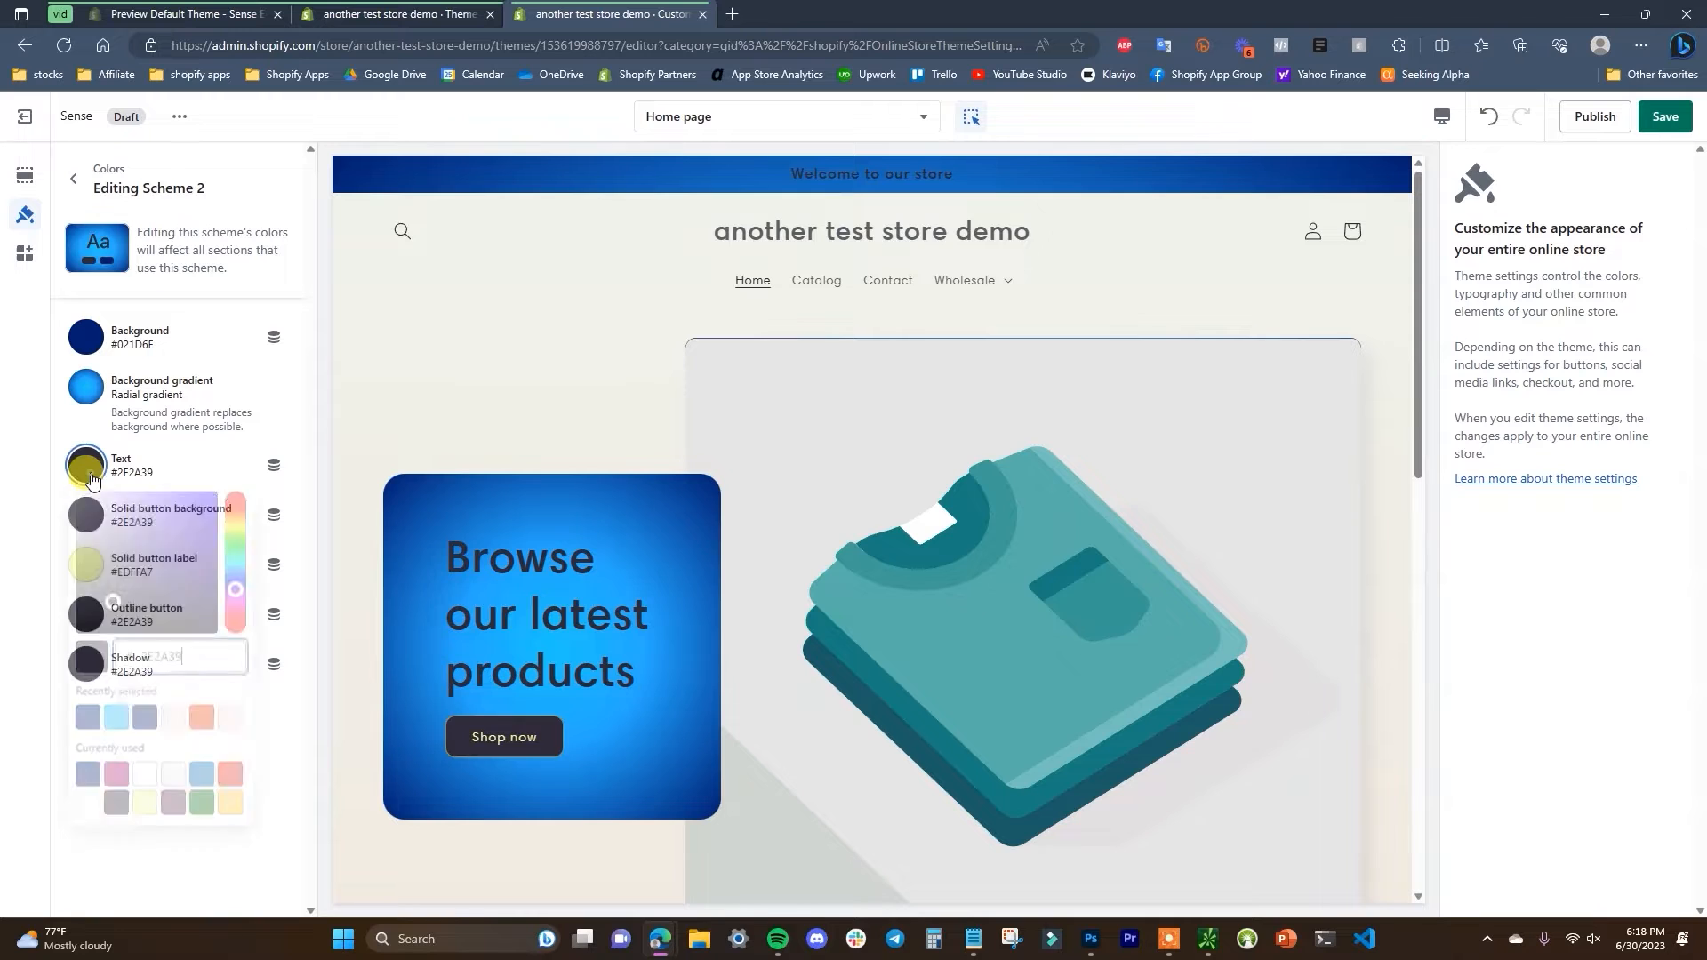
{"action": "left_click_drag", "start_coordinate": [111, 612], "coordinate": [37, 481]}
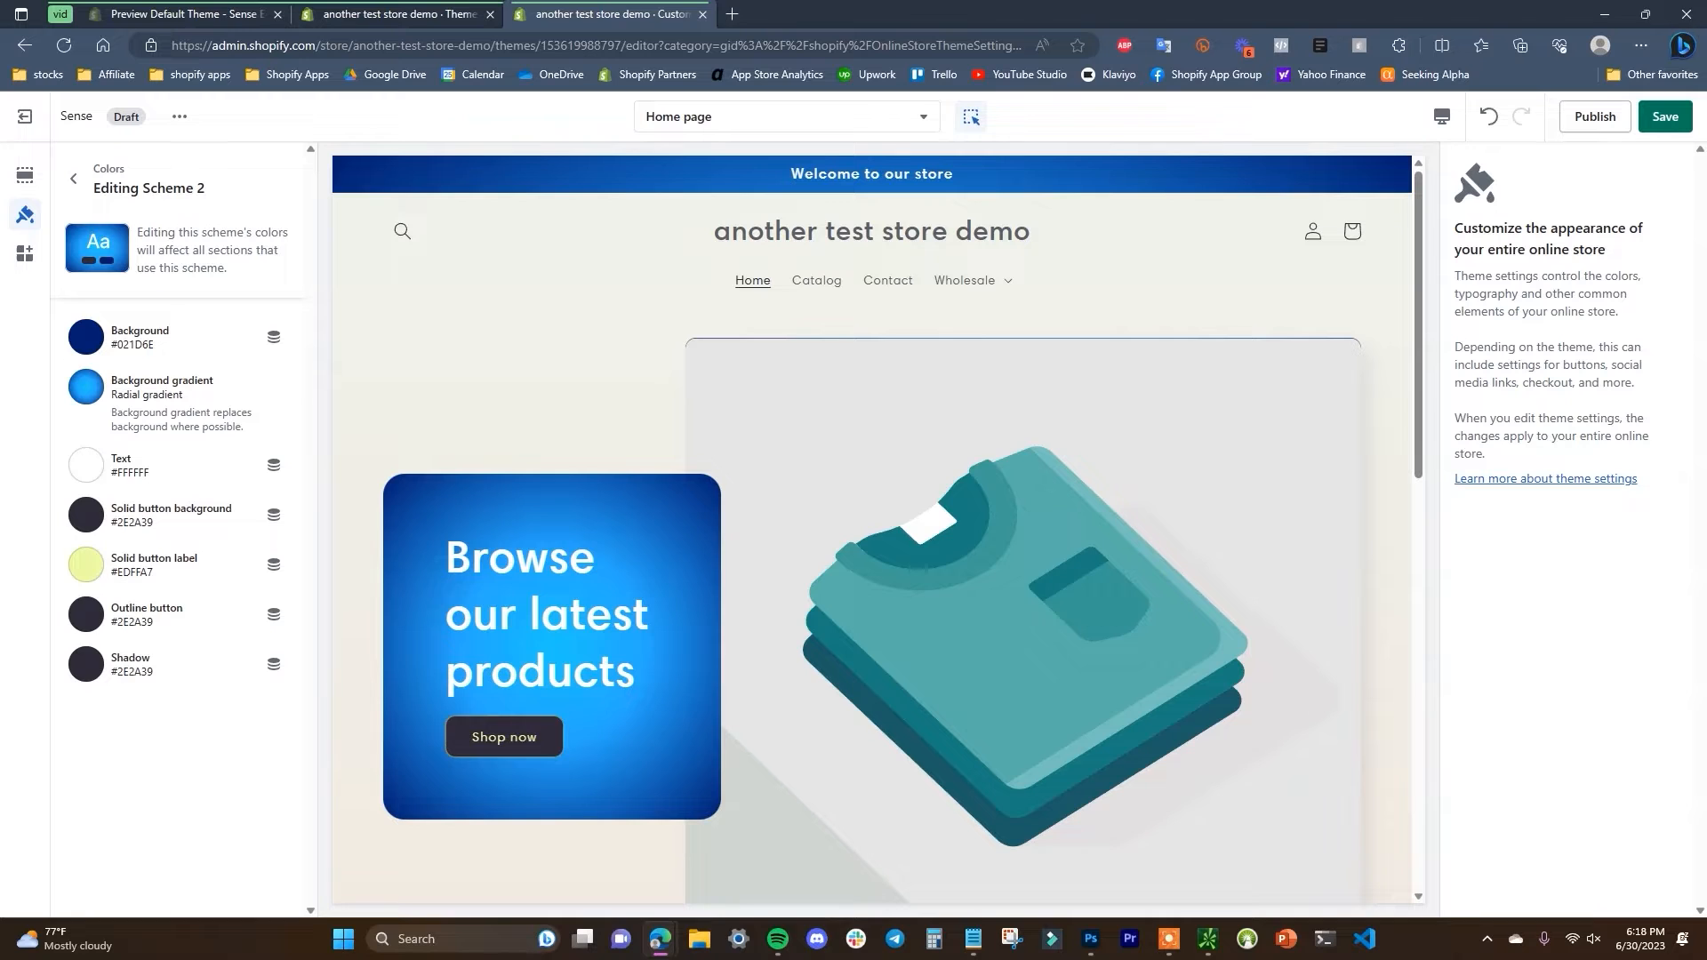
- Set Scheme 2's solid button background to black 000000 and its solid button label to white FFFFFF
{"action": "left_click", "coordinate": [93, 521]}
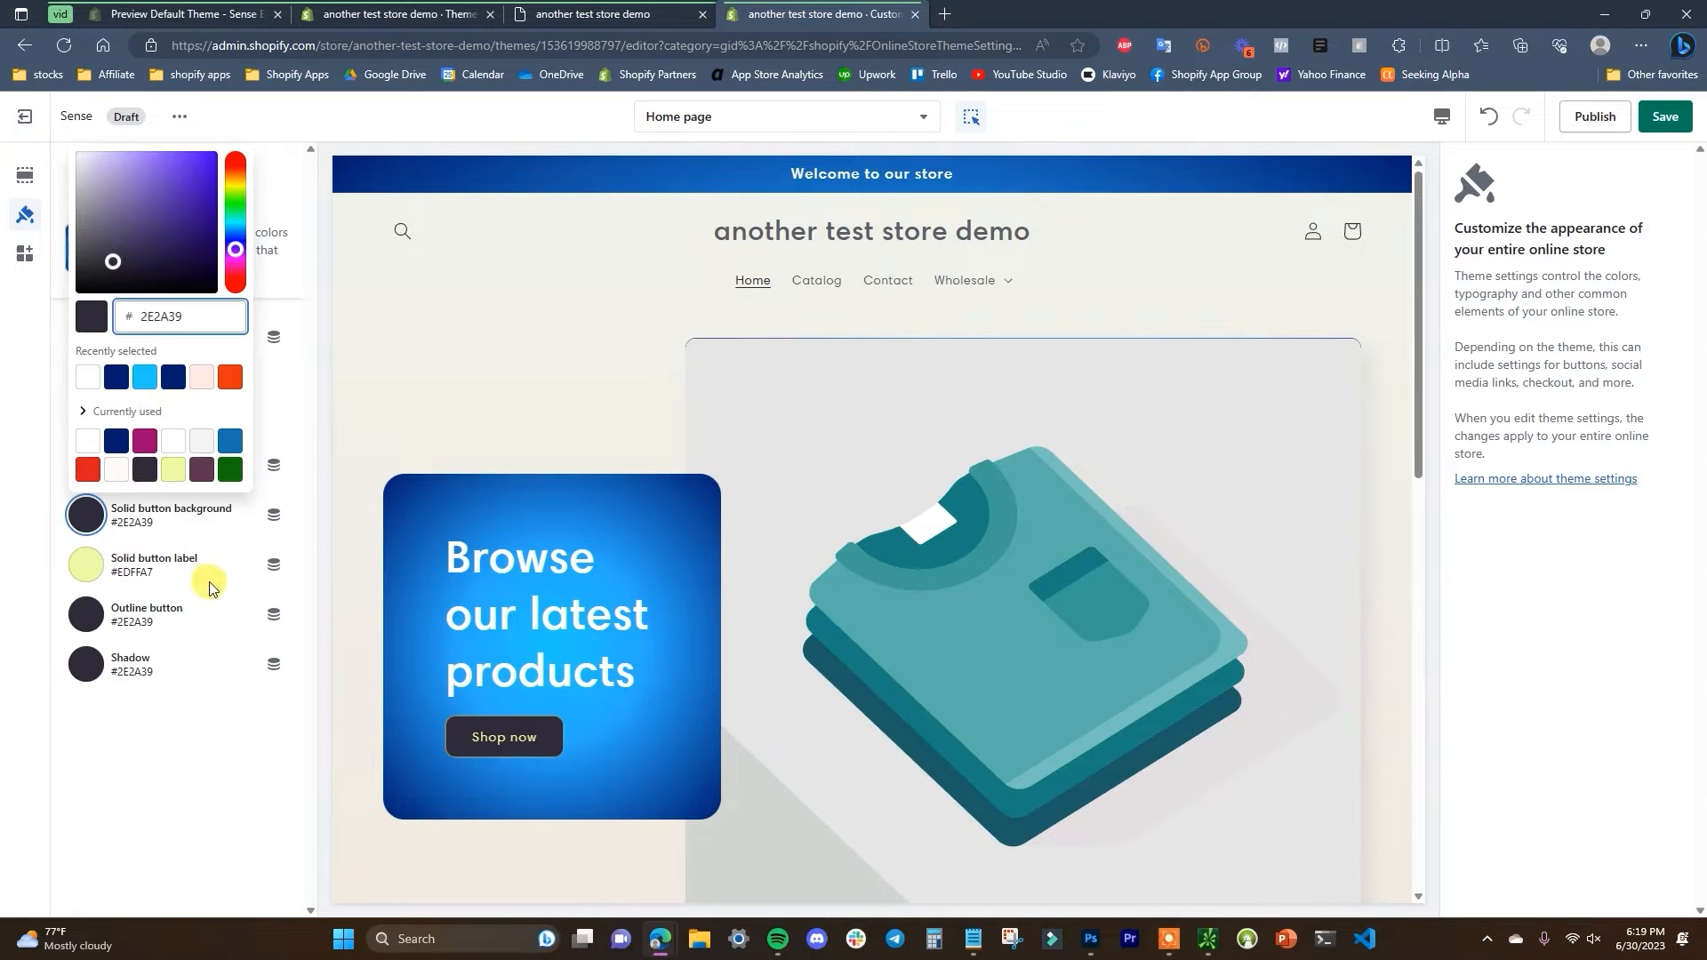
{"action": "left_click_drag", "start_coordinate": [160, 267], "coordinate": [231, 307]}
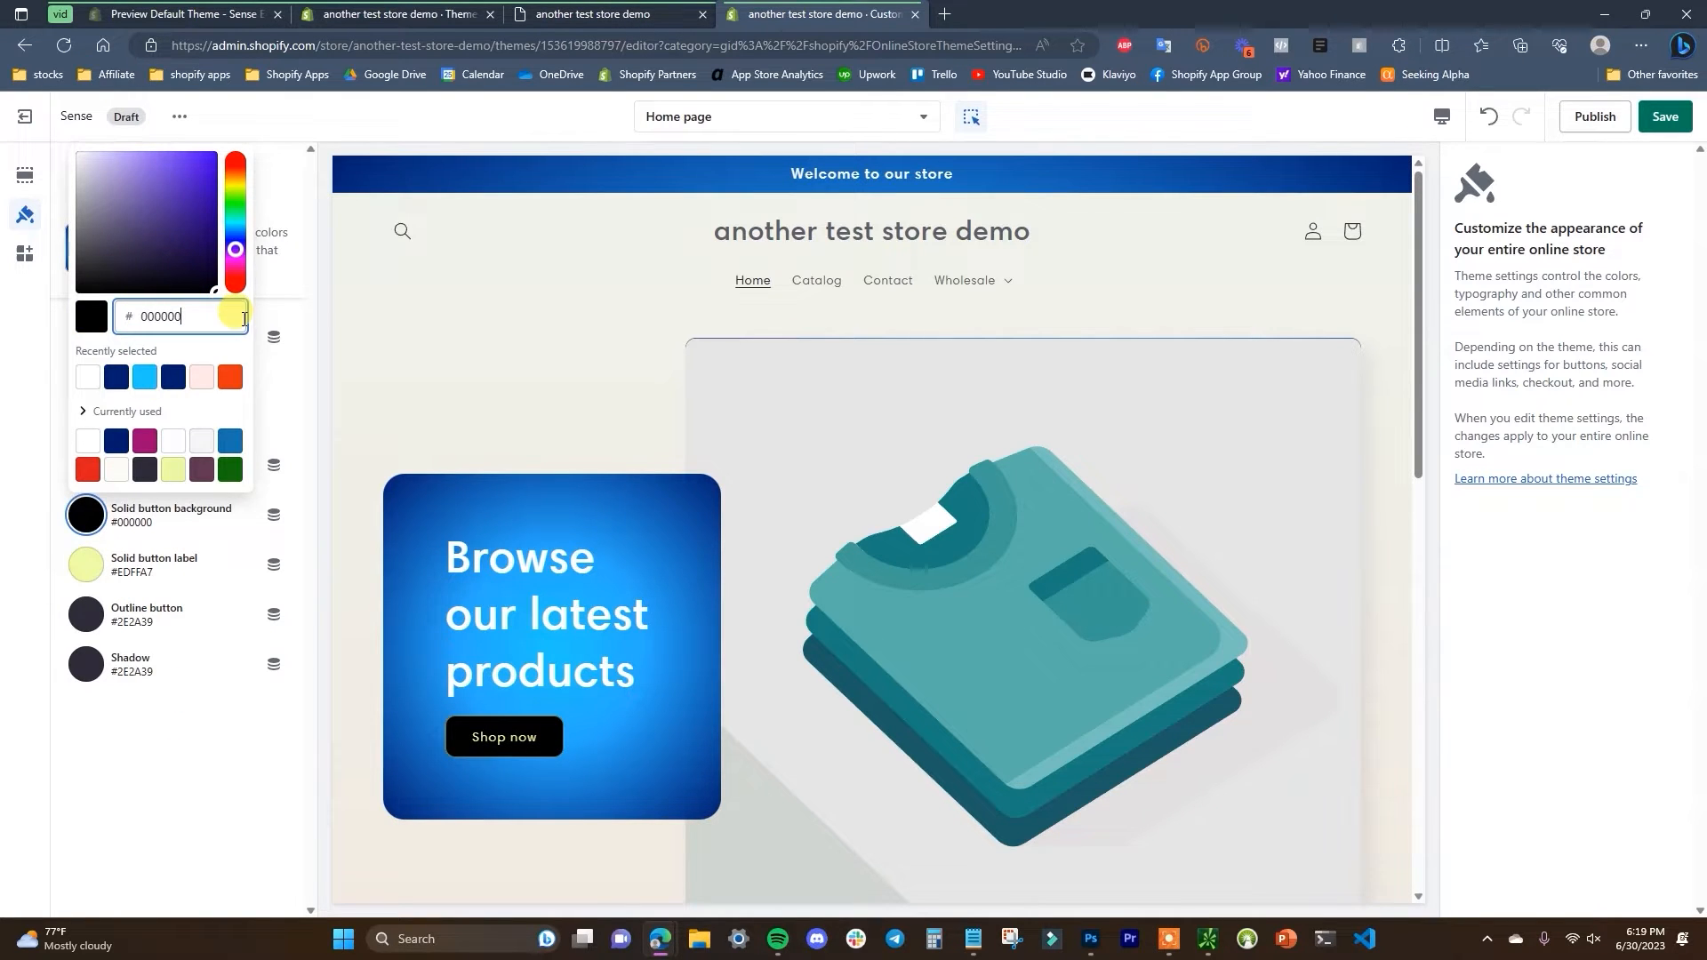
{"action": "left_click", "coordinate": [182, 783]}
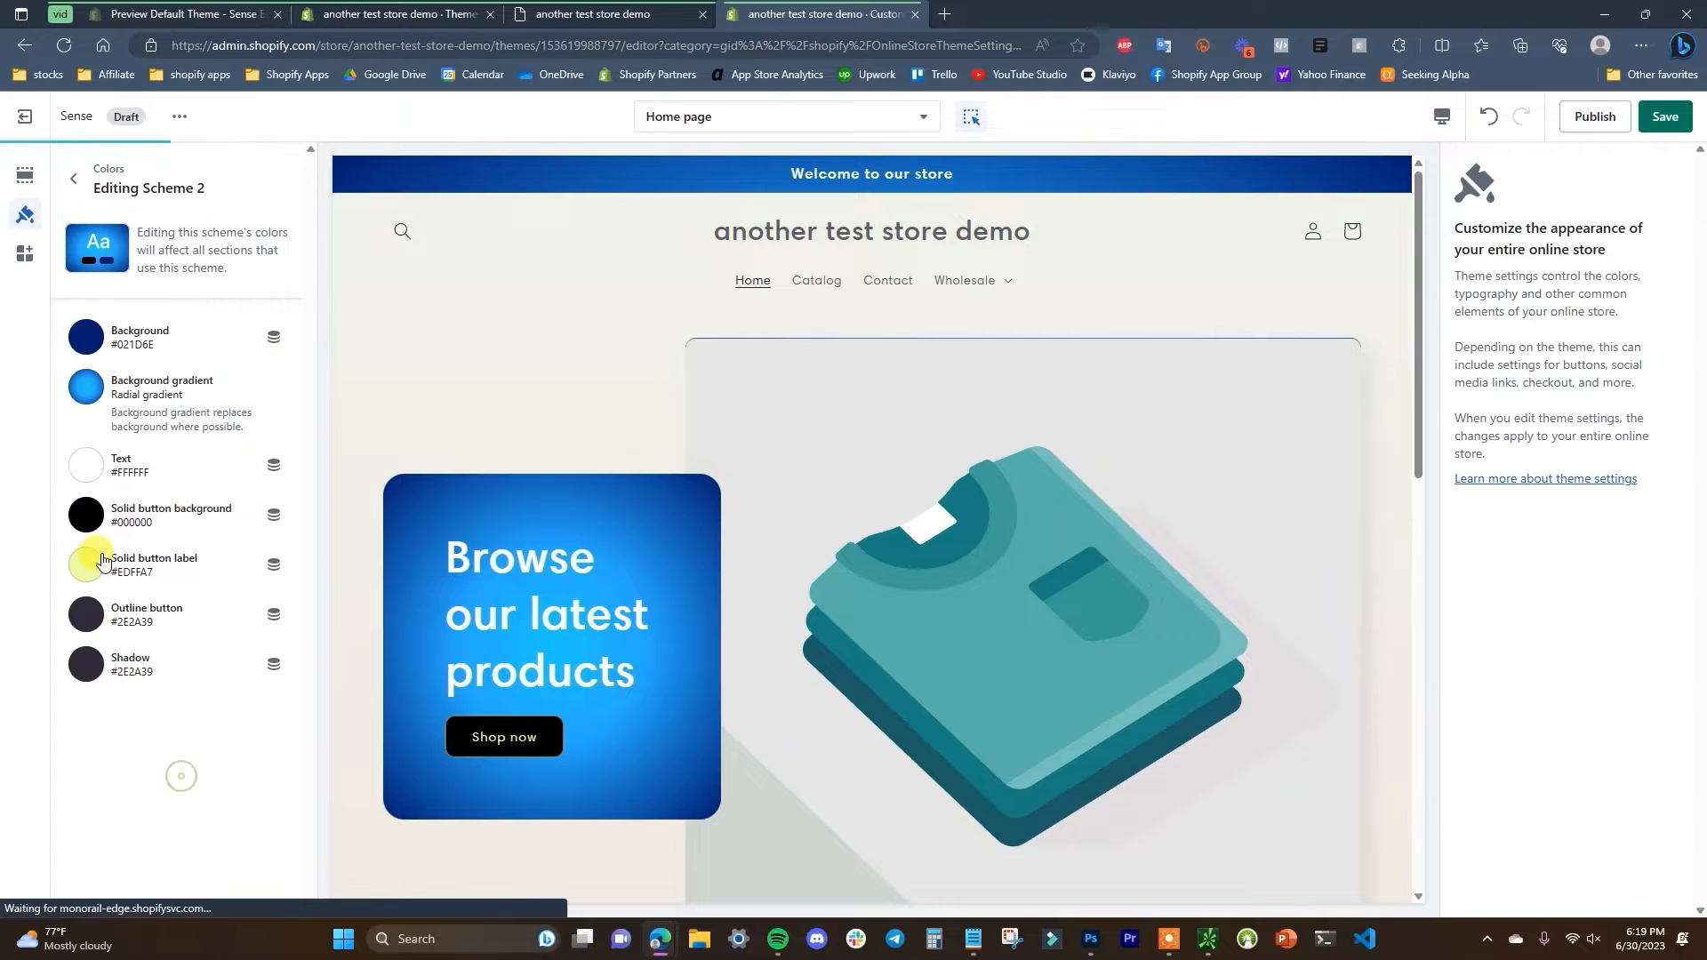
{"action": "left_click", "coordinate": [86, 564]}
{"action": "left_click", "coordinate": [82, 211]}
{"action": "left_click", "coordinate": [53, 174]}
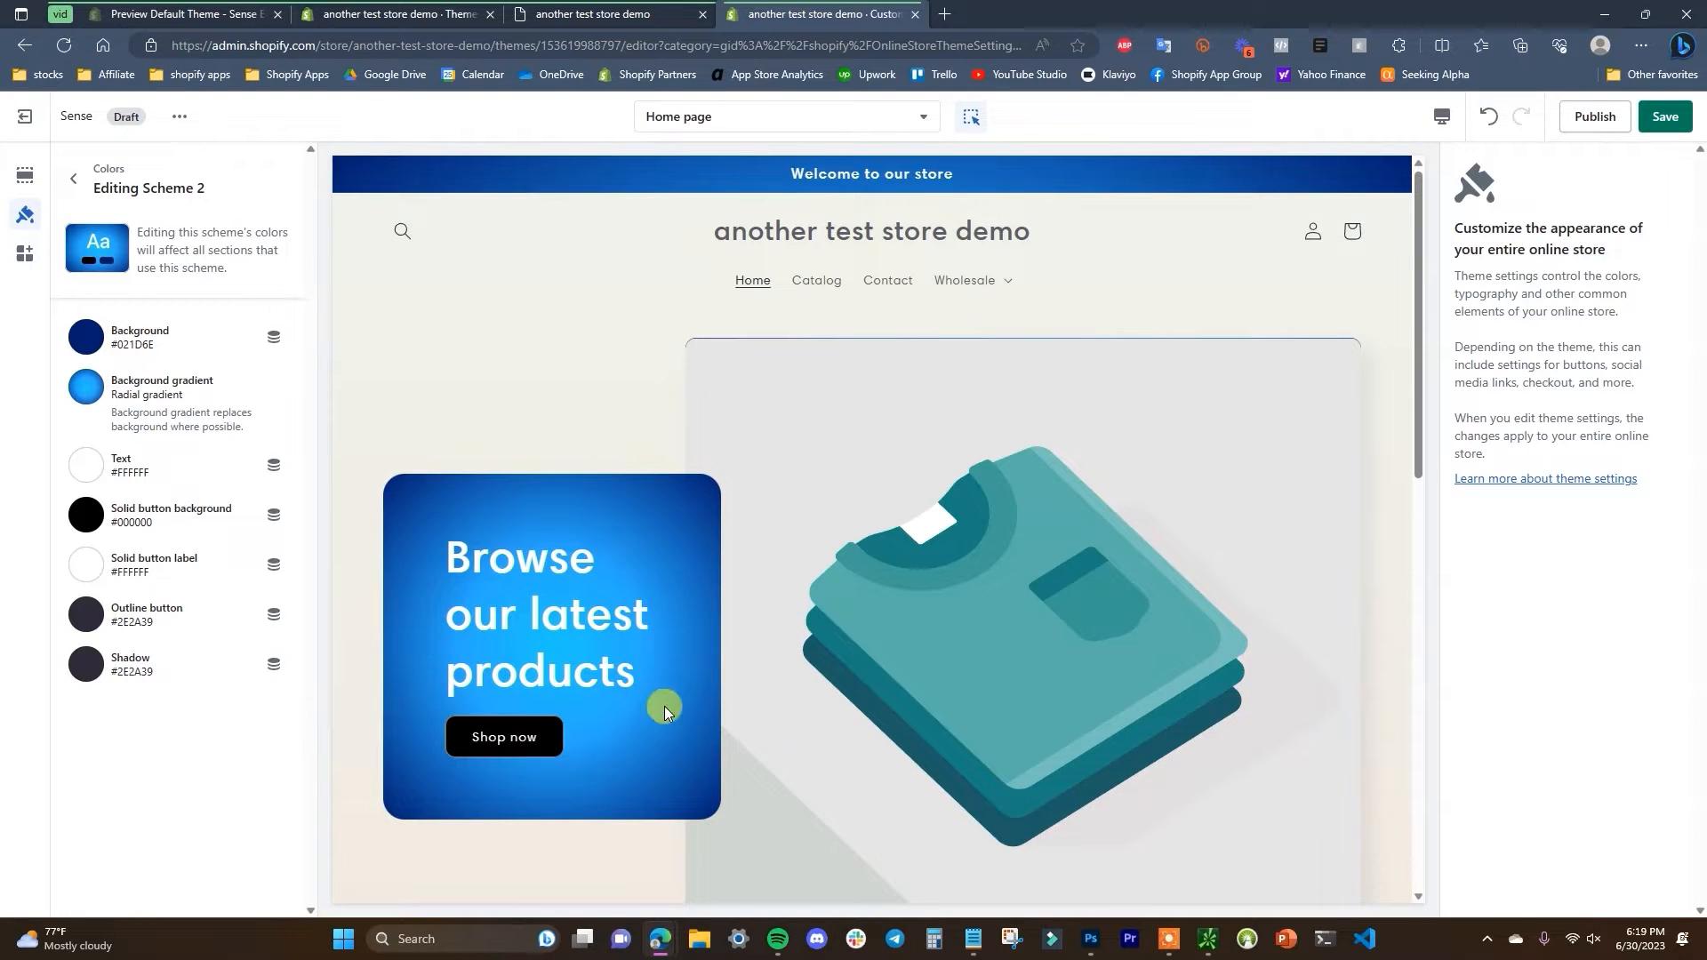
- Compare the recolored home page preview with the current online store's home page
{"action": "scroll", "coordinate": [557, 614], "scroll_direction": "down", "scroll_amount": 1}
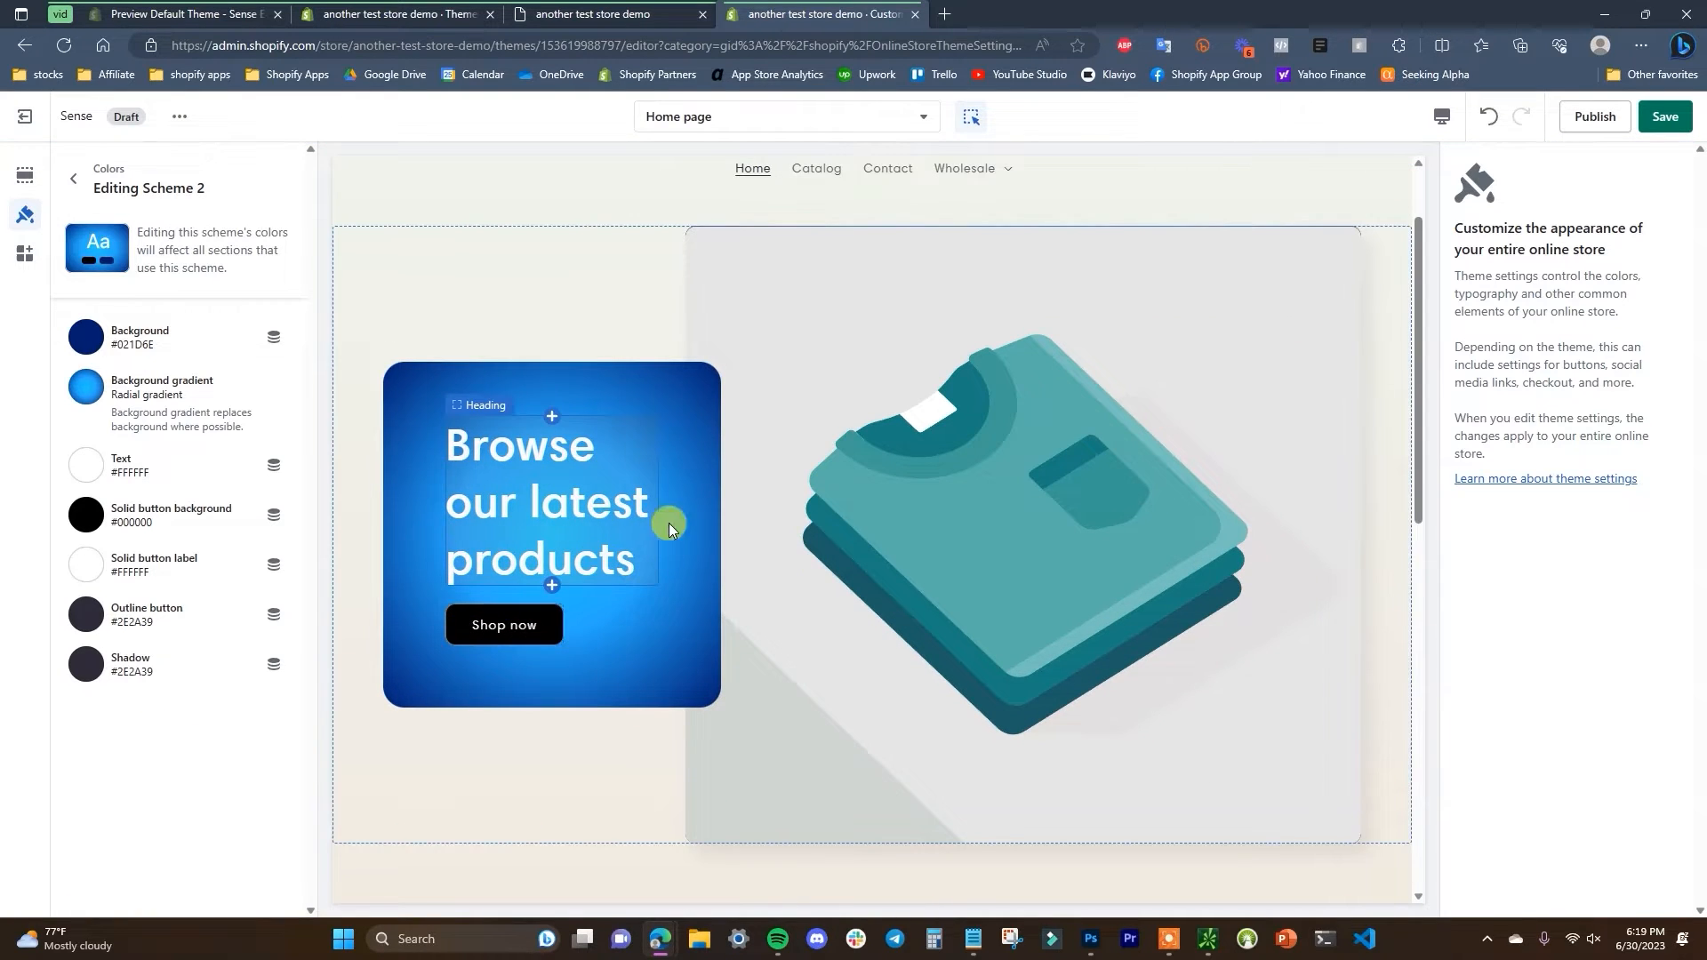
{"action": "scroll", "coordinate": [587, 617], "scroll_direction": "up", "scroll_amount": 1}
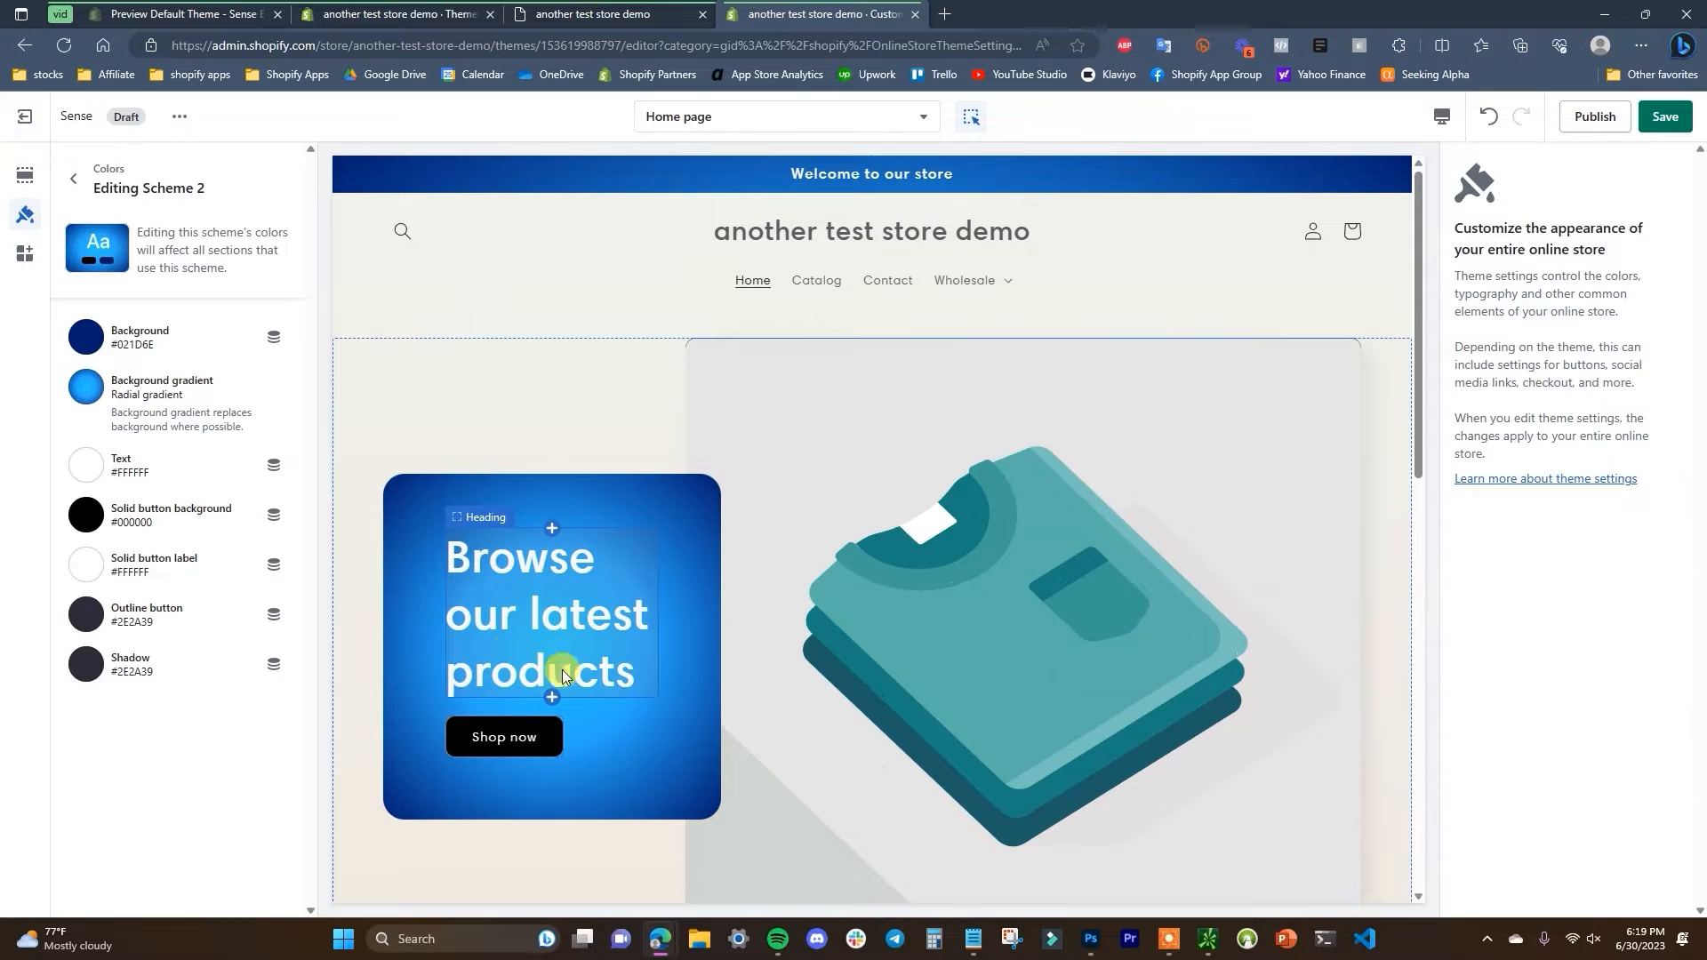
{"action": "scroll", "coordinate": [724, 430], "scroll_direction": "up", "scroll_amount": 10}
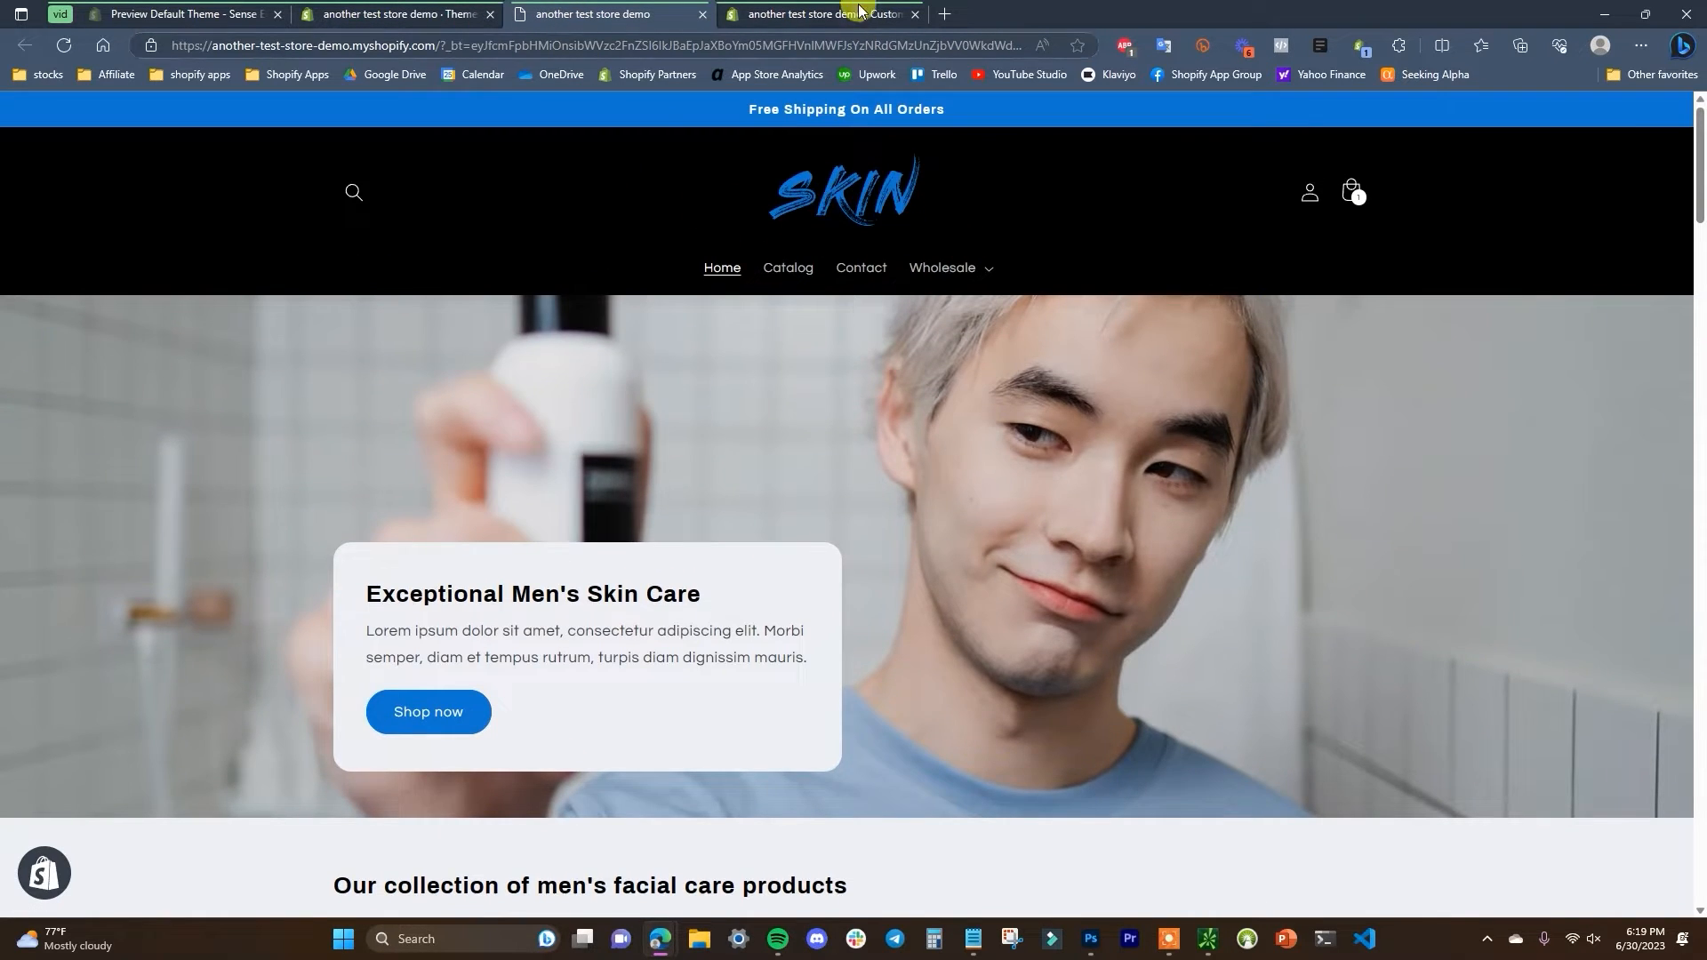
{"action": "left_click", "coordinate": [826, 12]}
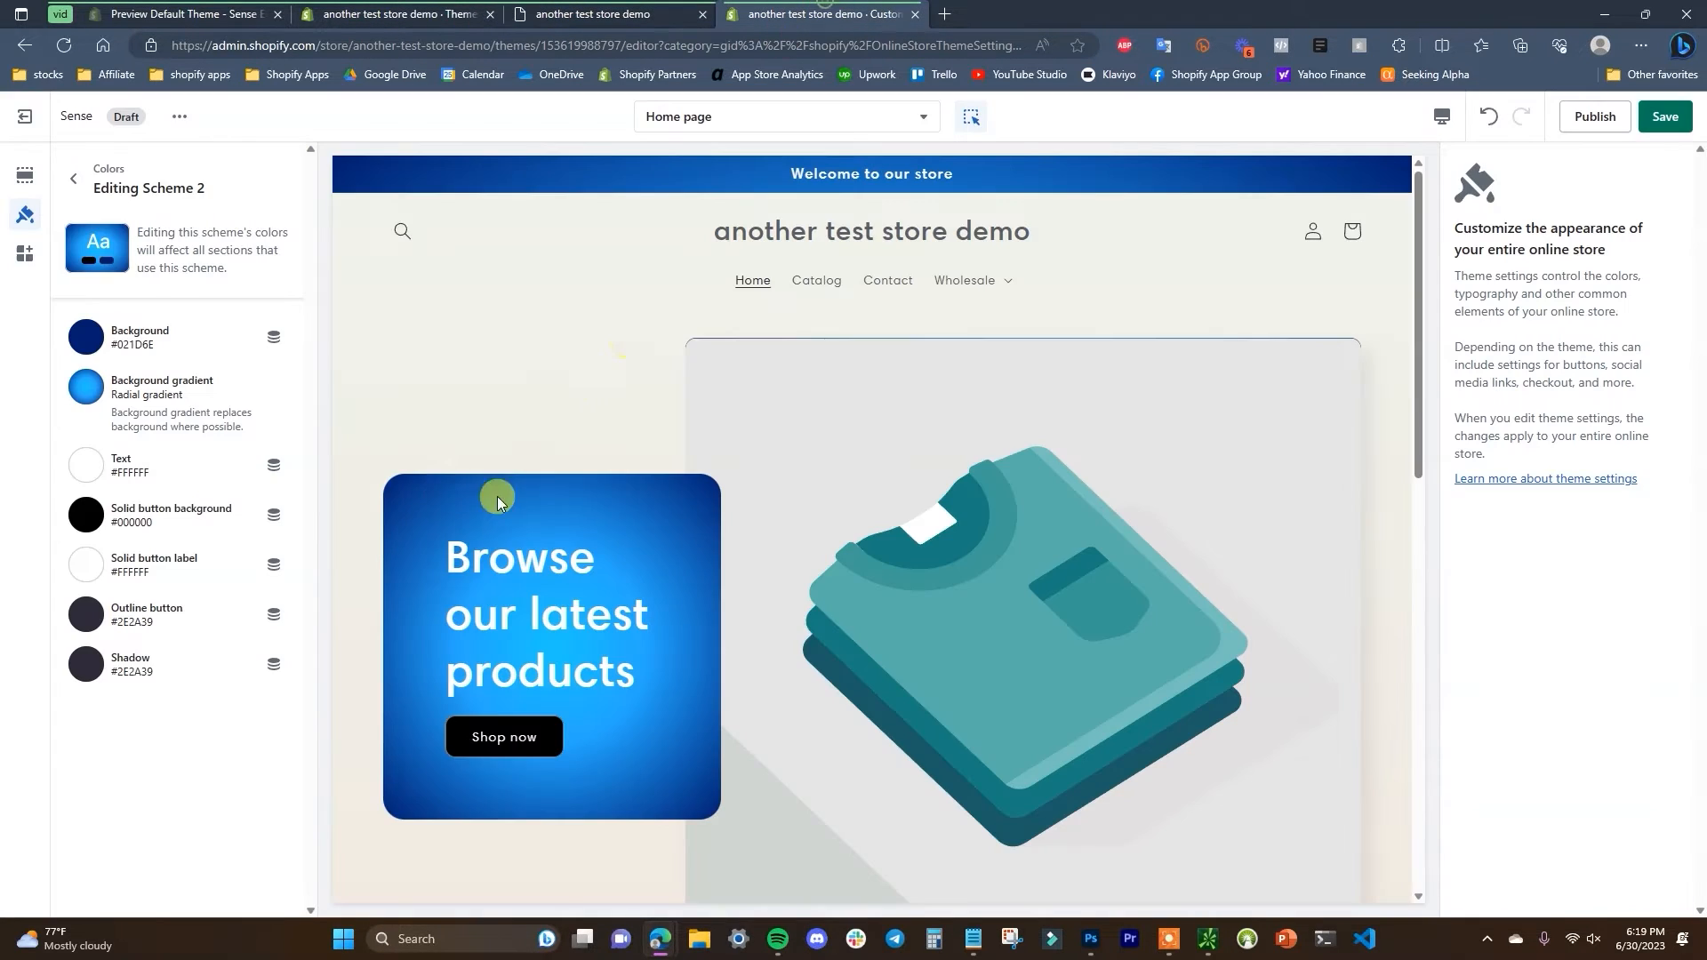
- Set Scheme 2's outline button and shadow colors to black 000000
{"action": "left_click", "coordinate": [86, 615]}
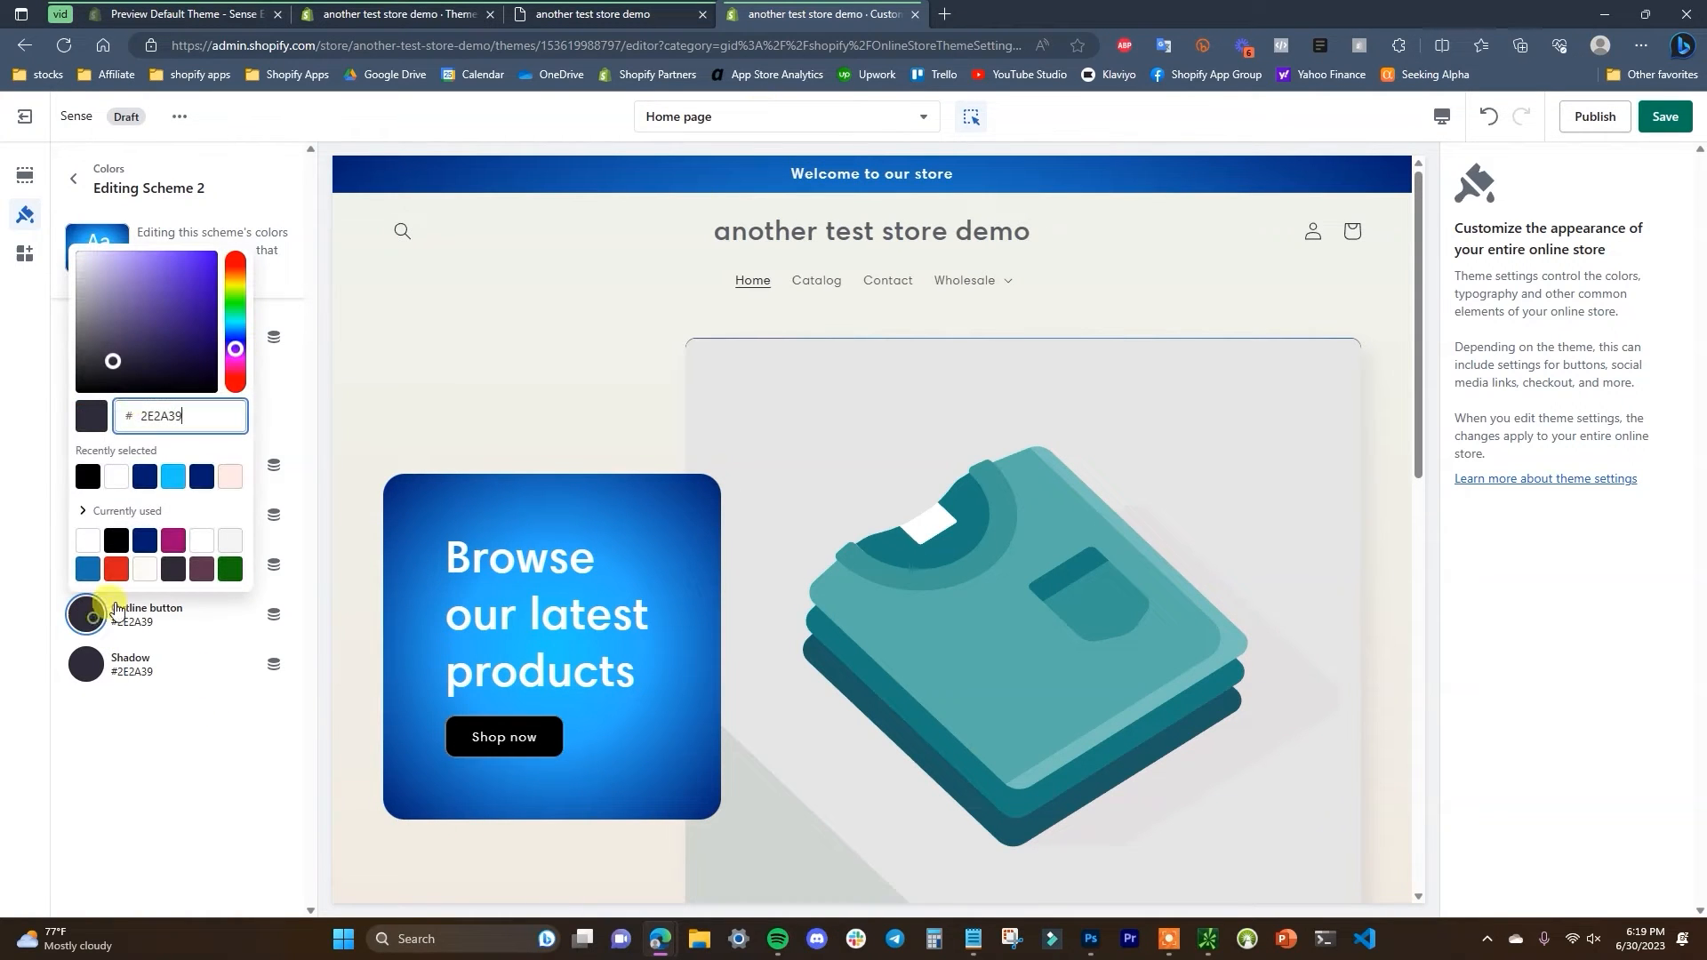
{"action": "left_click", "coordinate": [114, 544]}
{"action": "left_click", "coordinate": [171, 735]}
{"action": "left_click", "coordinate": [86, 664]}
{"action": "left_click", "coordinate": [89, 526]}
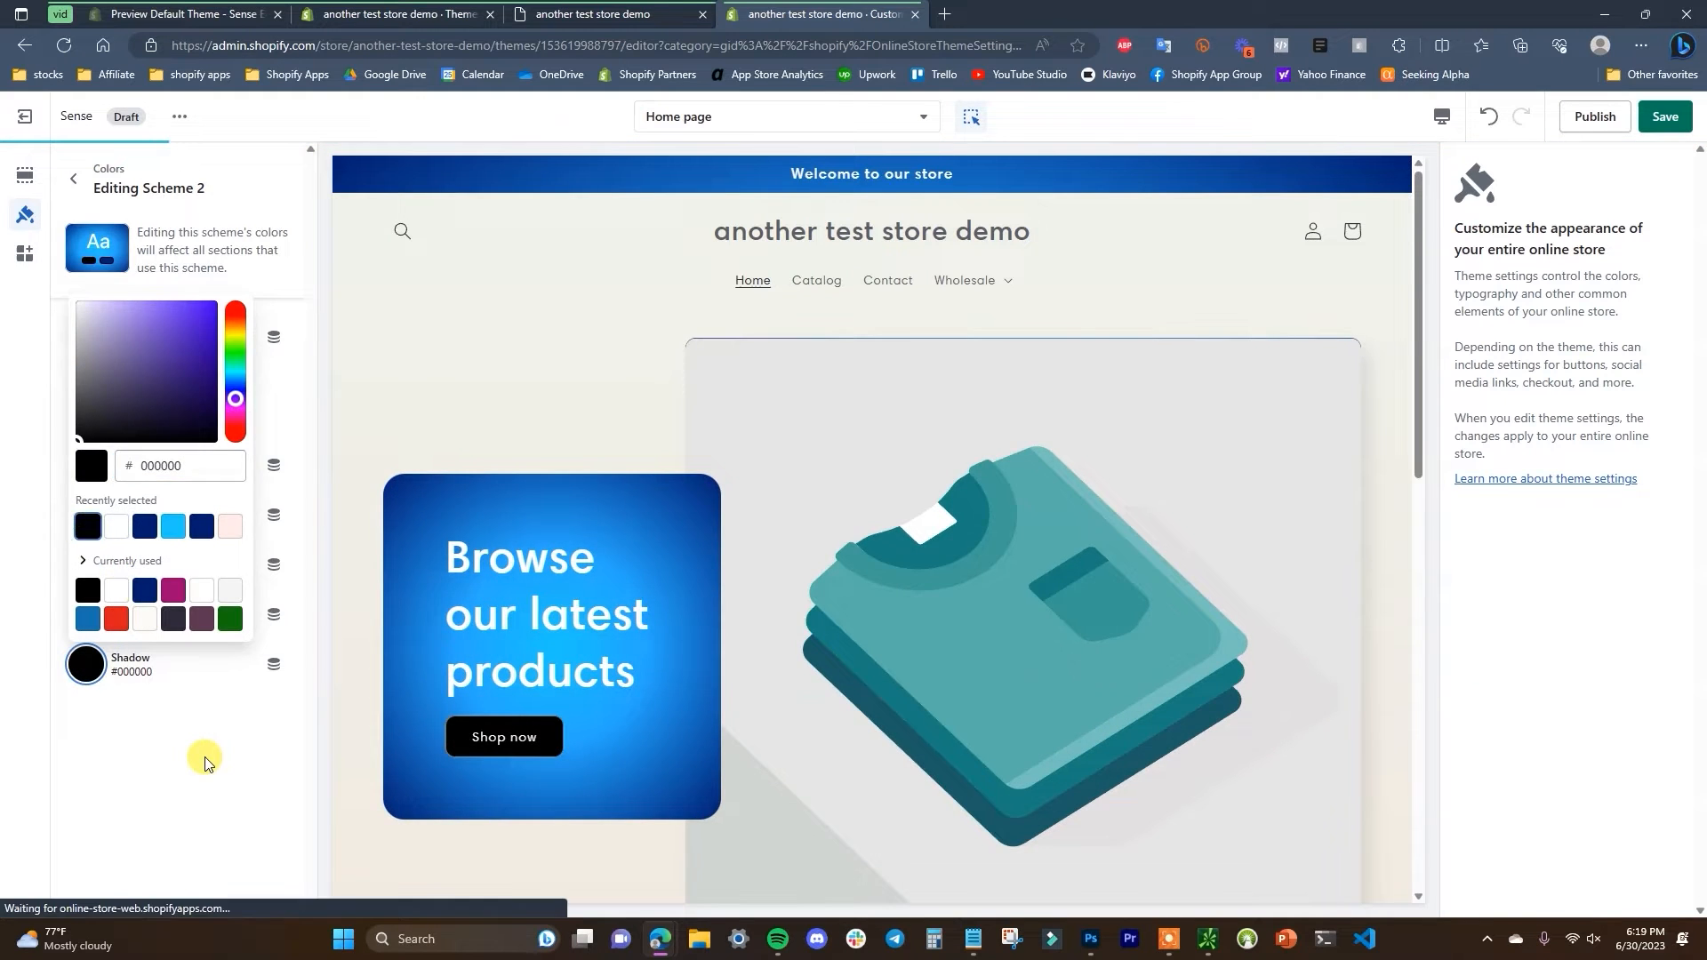
{"action": "left_click", "coordinate": [182, 738]}
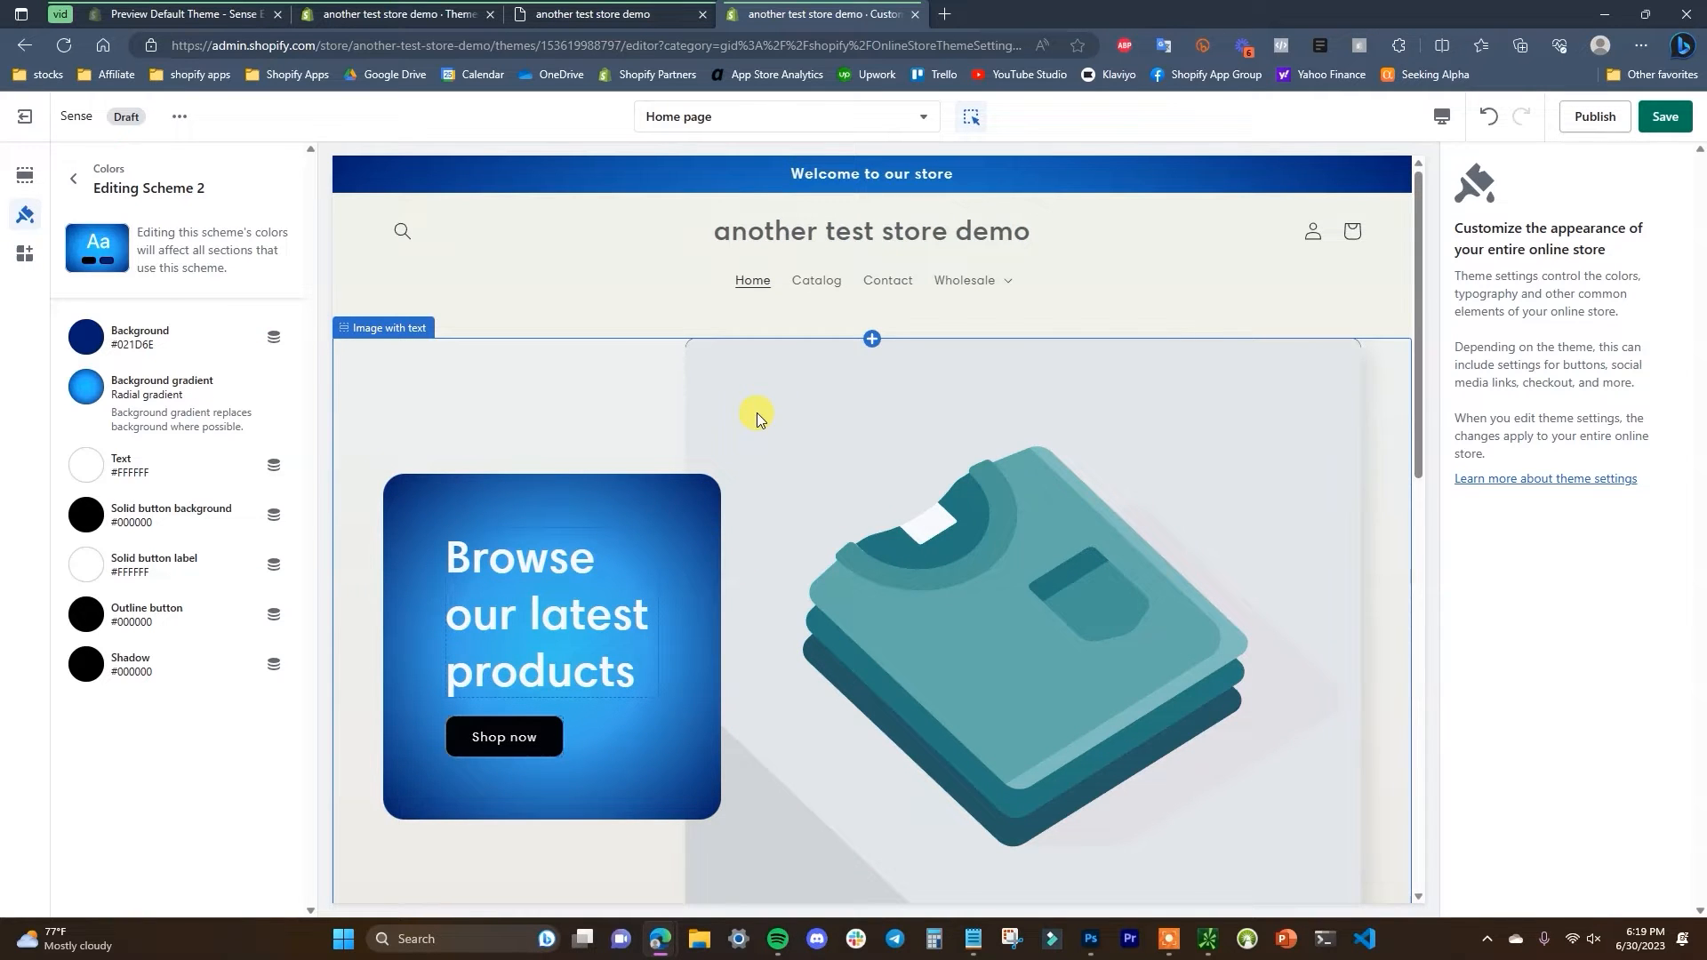
- Review the recolored sections across the home page preview and save the theme changes
{"action": "scroll", "coordinate": [873, 412], "scroll_direction": "down", "scroll_amount": 15}
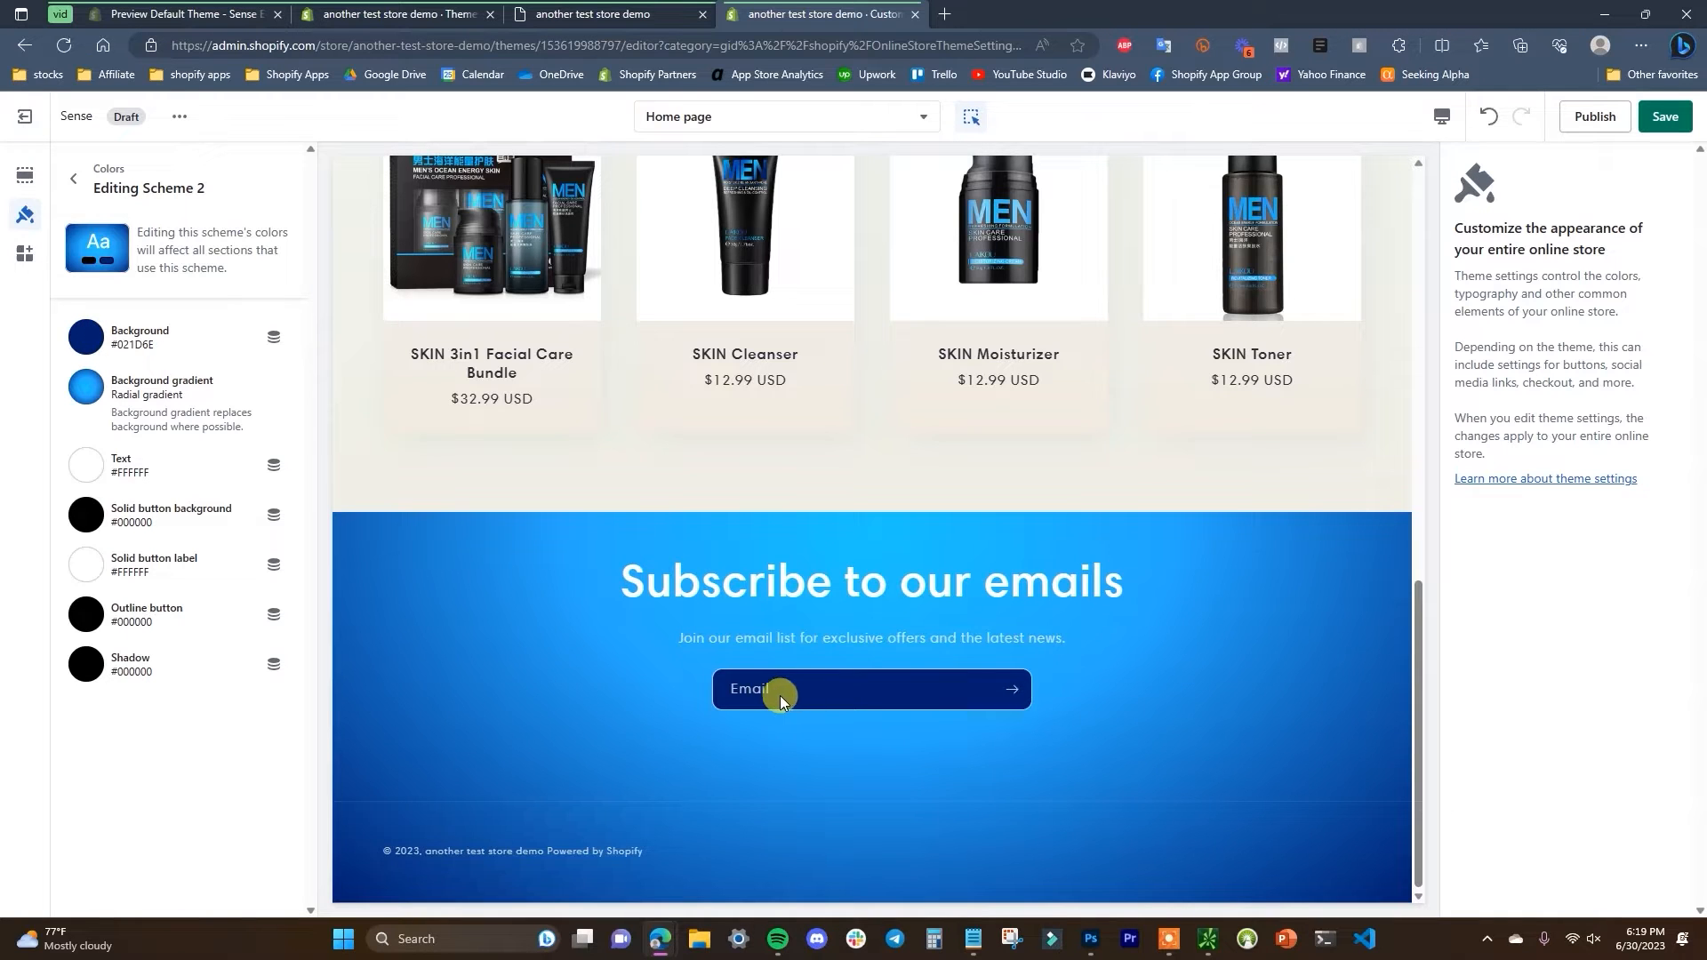
{"action": "scroll", "coordinate": [1183, 724], "scroll_direction": "up", "scroll_amount": 15}
{"action": "scroll", "coordinate": [1101, 720], "scroll_direction": "down", "scroll_amount": 2}
{"action": "scroll", "coordinate": [1099, 724], "scroll_direction": "up", "scroll_amount": 2}
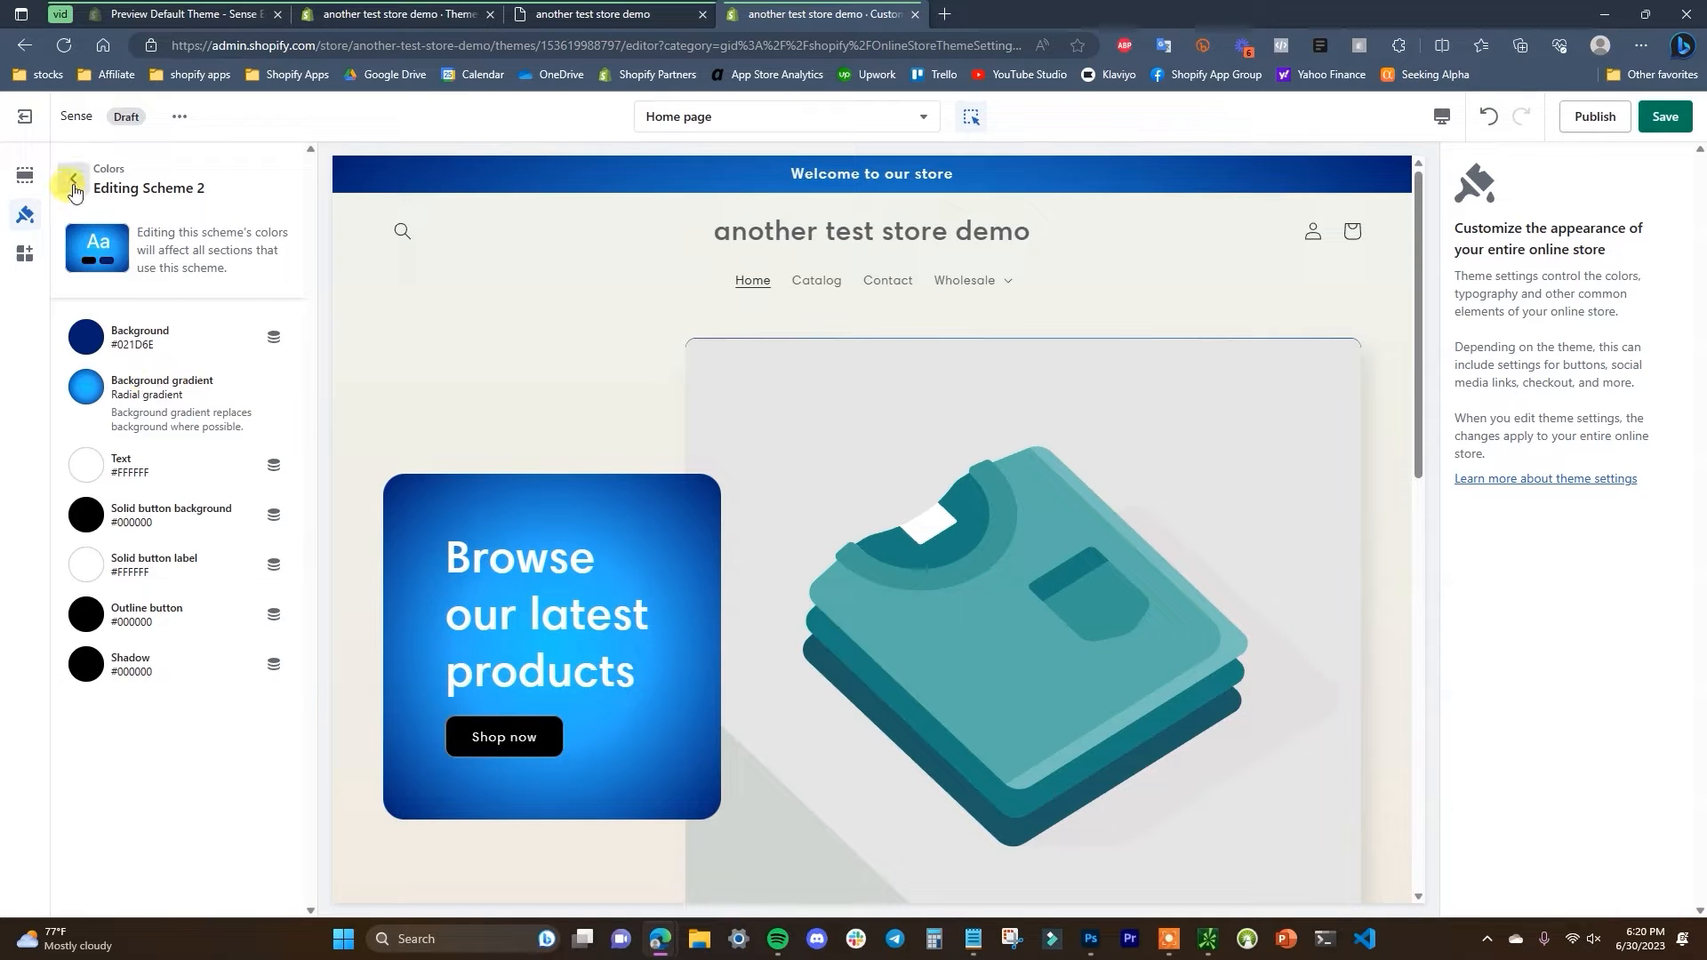
{"action": "left_click", "coordinate": [1659, 118]}
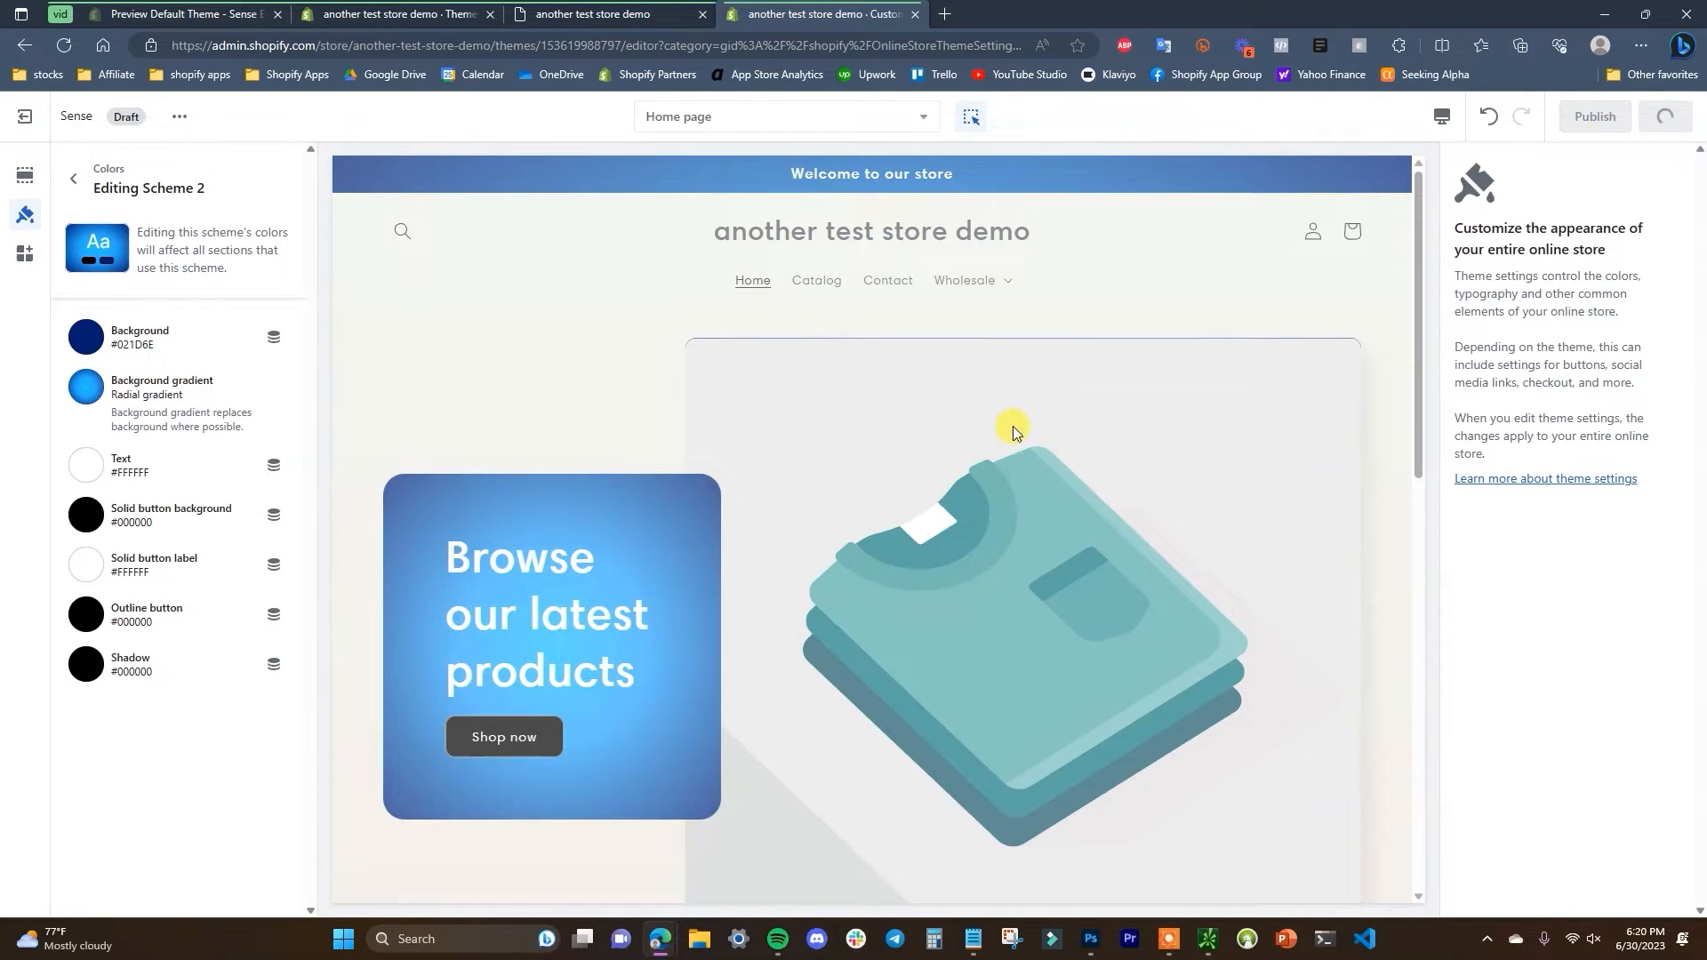
- Leave Scheme 2, open Scheme 1 for editing, and bring the featured products into view in the home page preview
{"action": "left_click", "coordinate": [75, 178]}
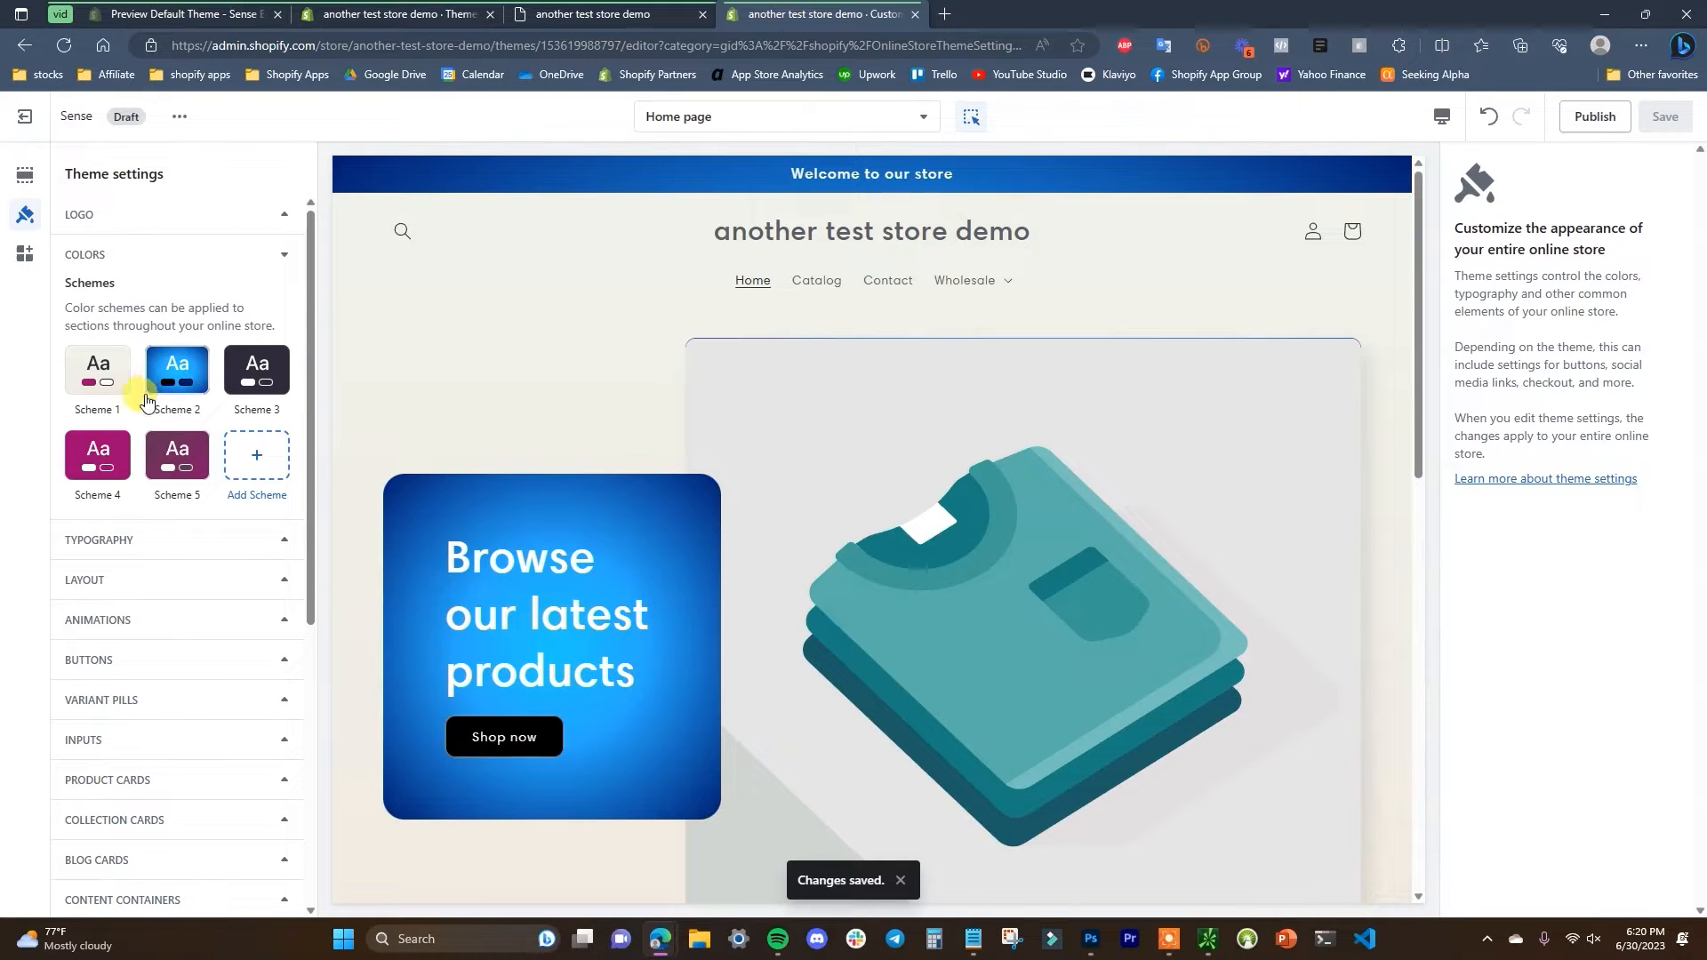
{"action": "left_click", "coordinate": [109, 416]}
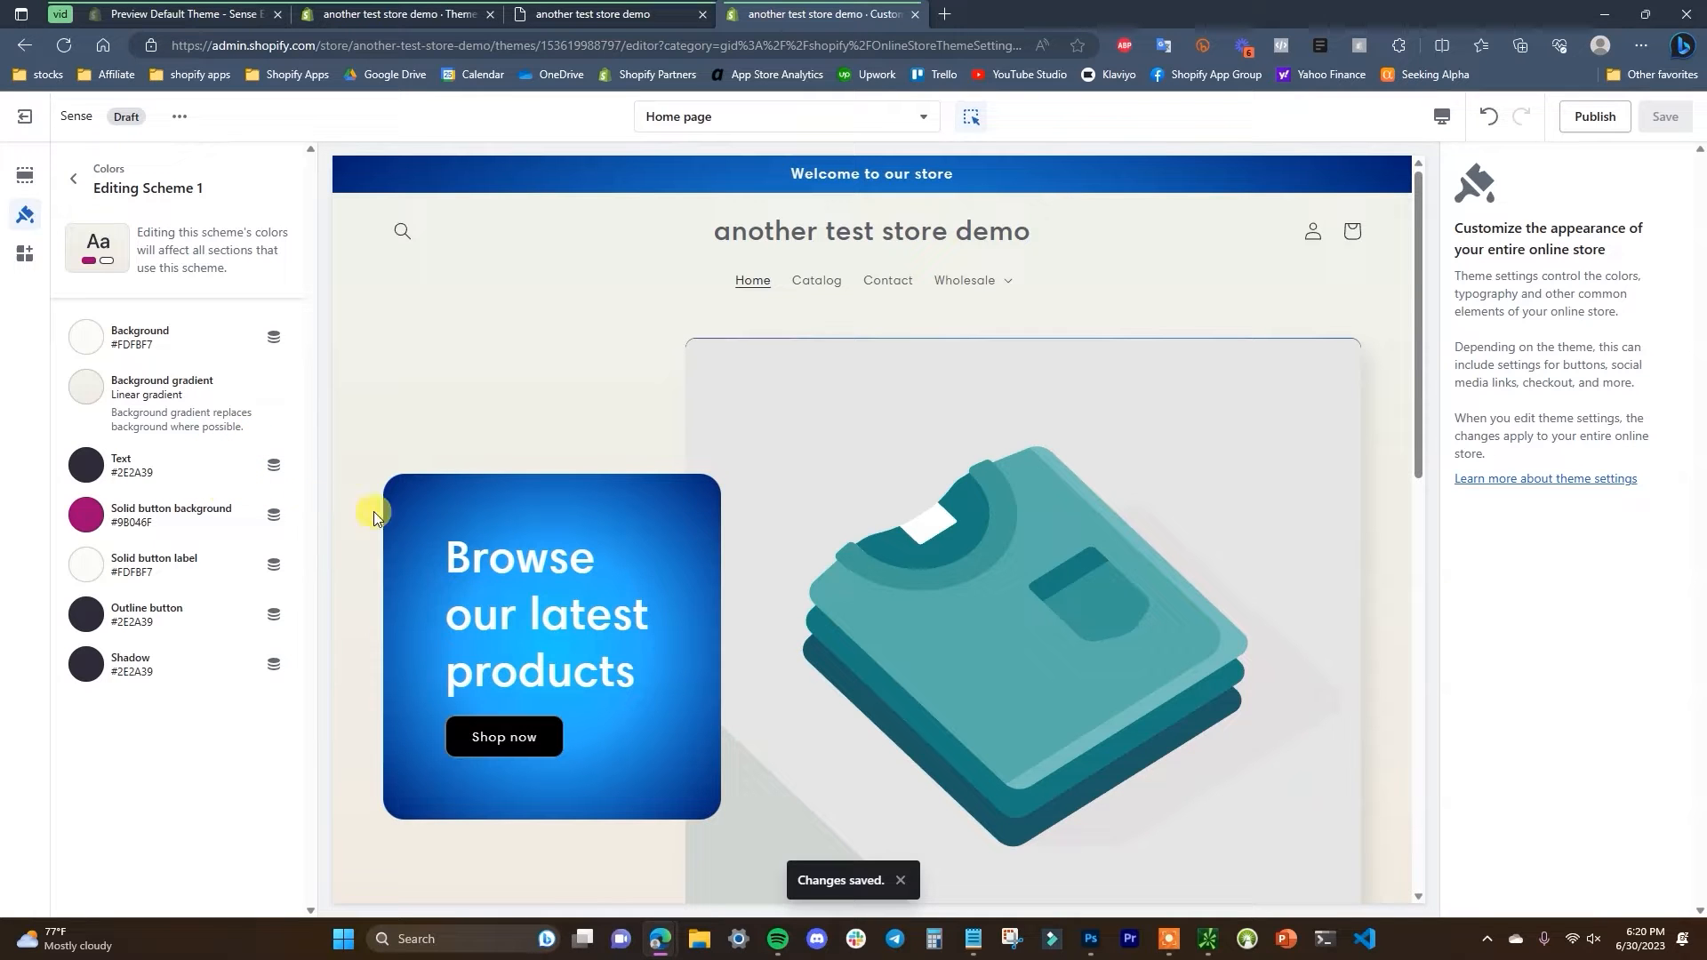
{"action": "scroll", "coordinate": [862, 463], "scroll_direction": "down", "scroll_amount": 10}
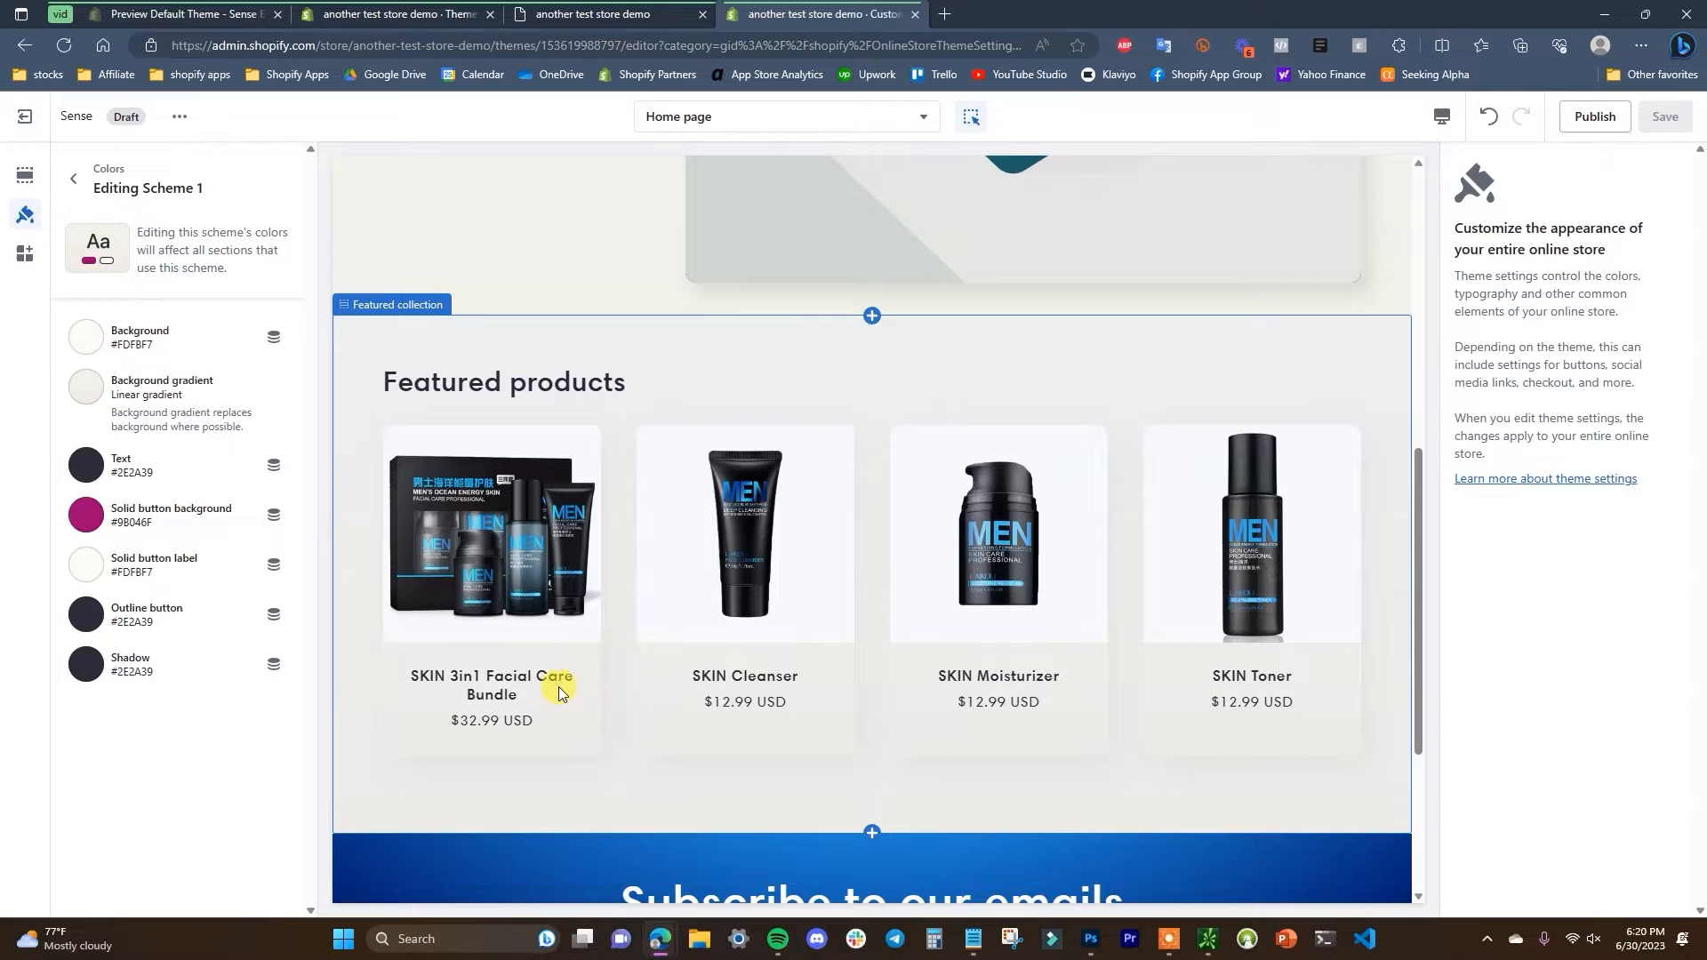
- Open the SKIN Cleanser product page in the preview and set Scheme 1's solid button background to blue 1176D2
{"action": "left_click", "coordinate": [558, 686]}
{"action": "left_click", "coordinate": [751, 679]}
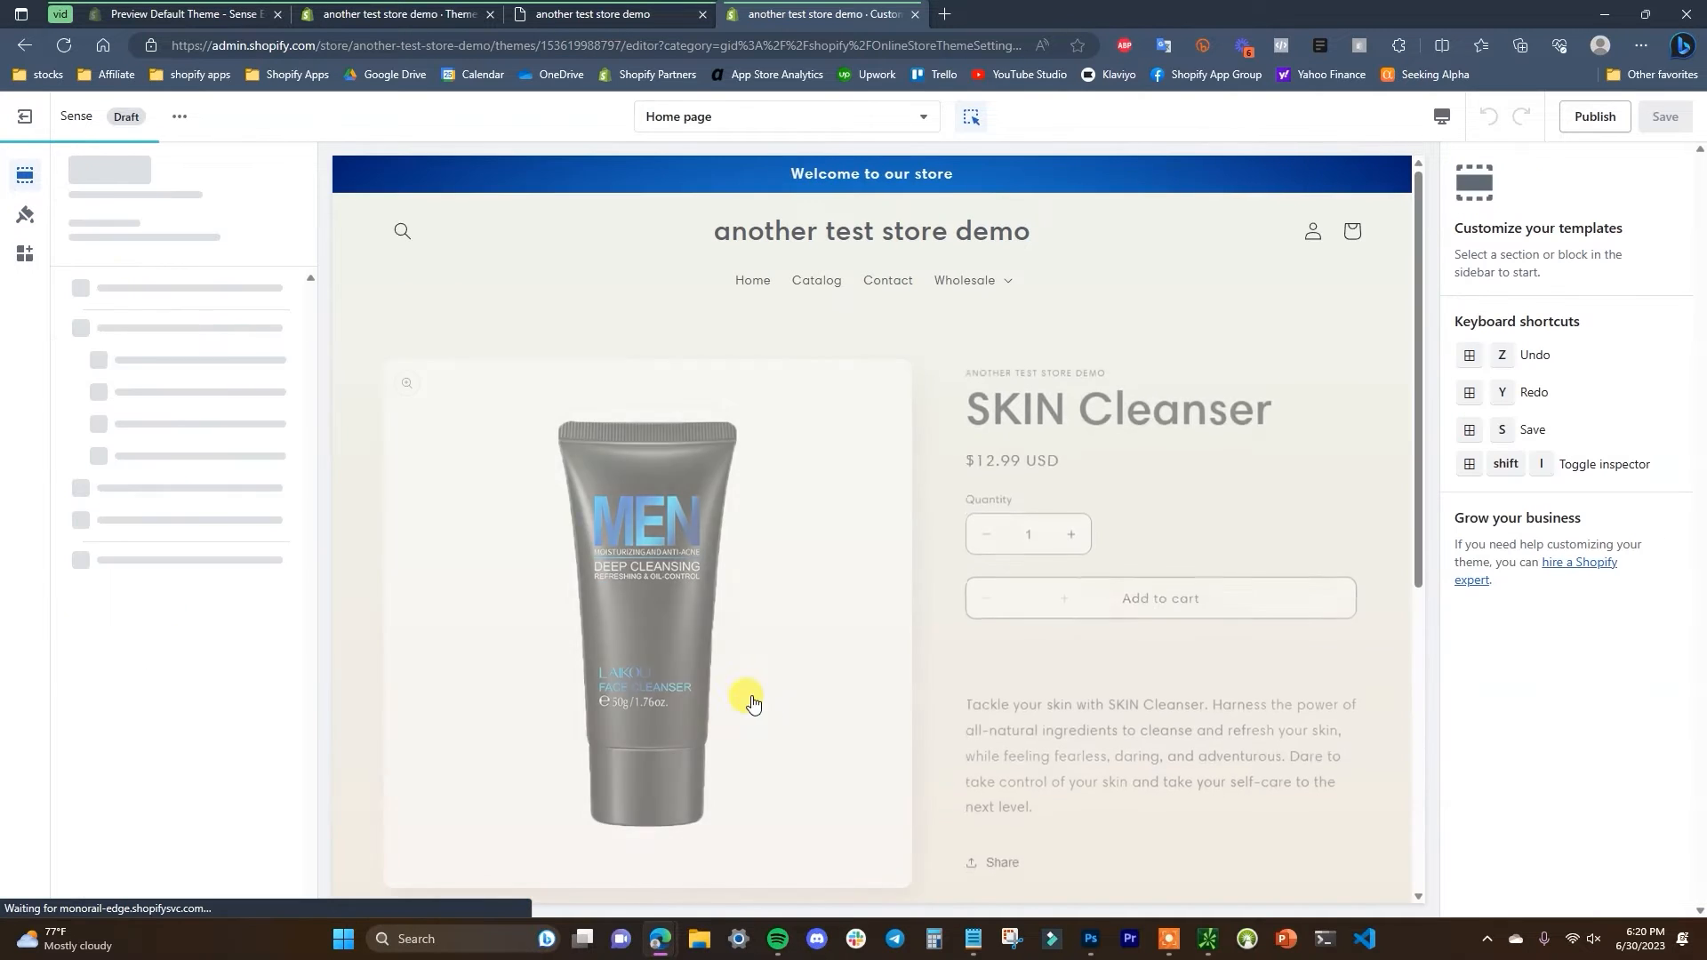
{"action": "left_click", "coordinate": [26, 219]}
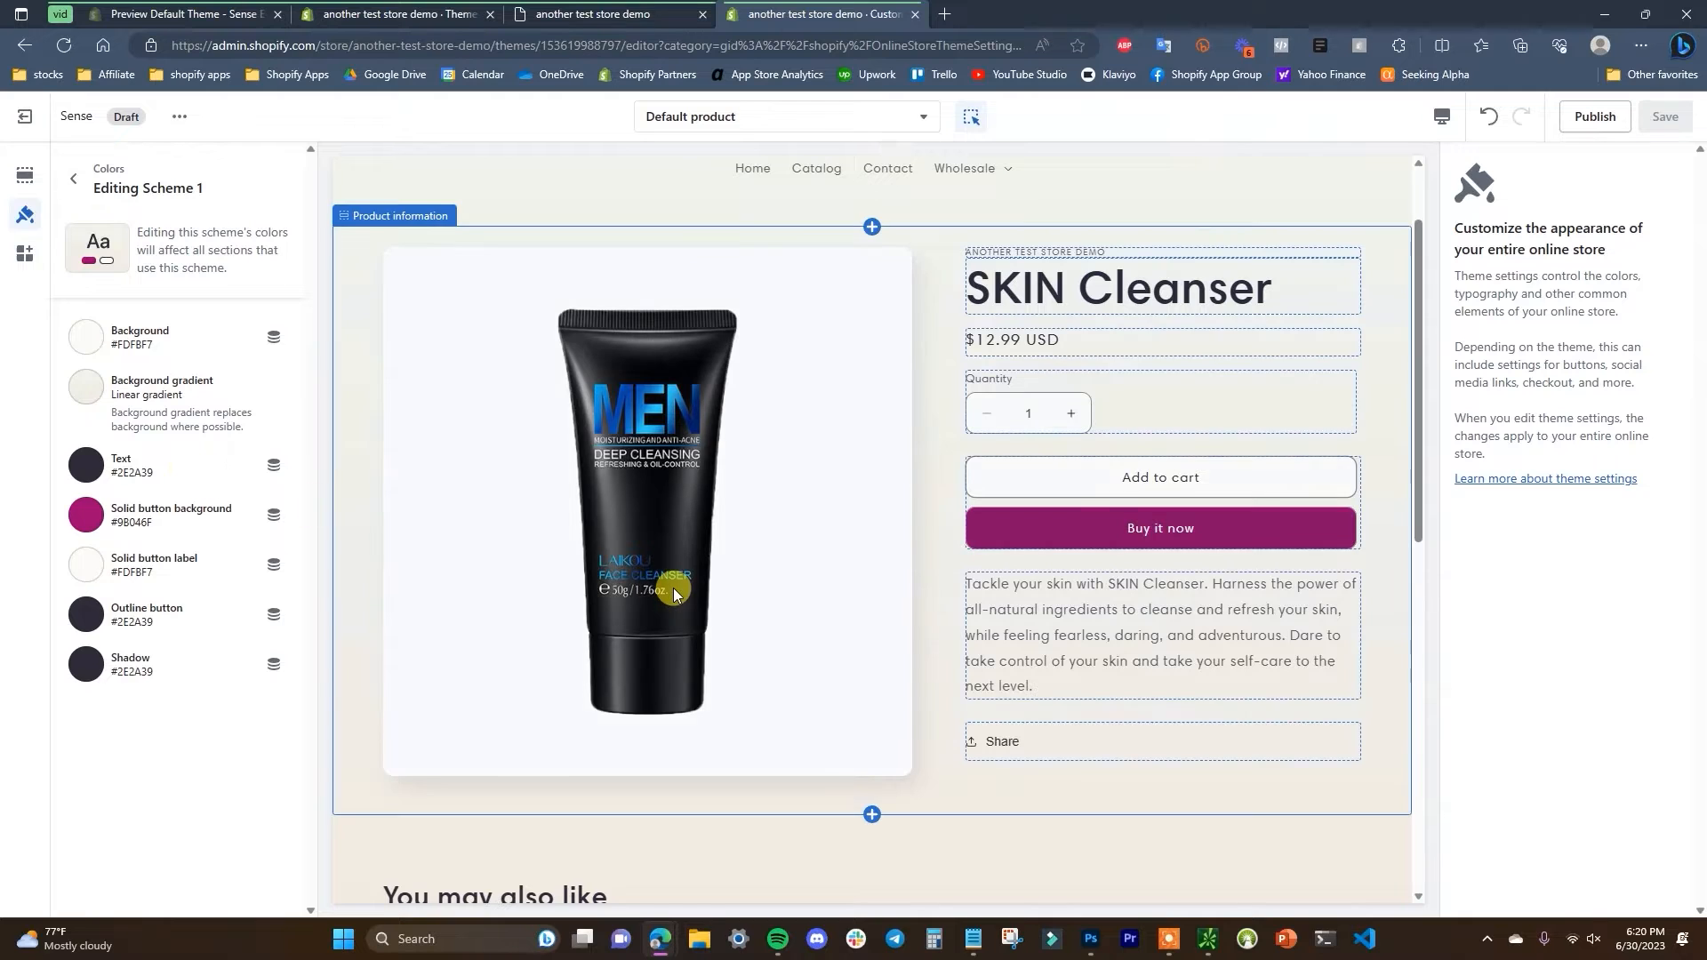
{"action": "scroll", "coordinate": [925, 590], "scroll_direction": "up", "scroll_amount": 2}
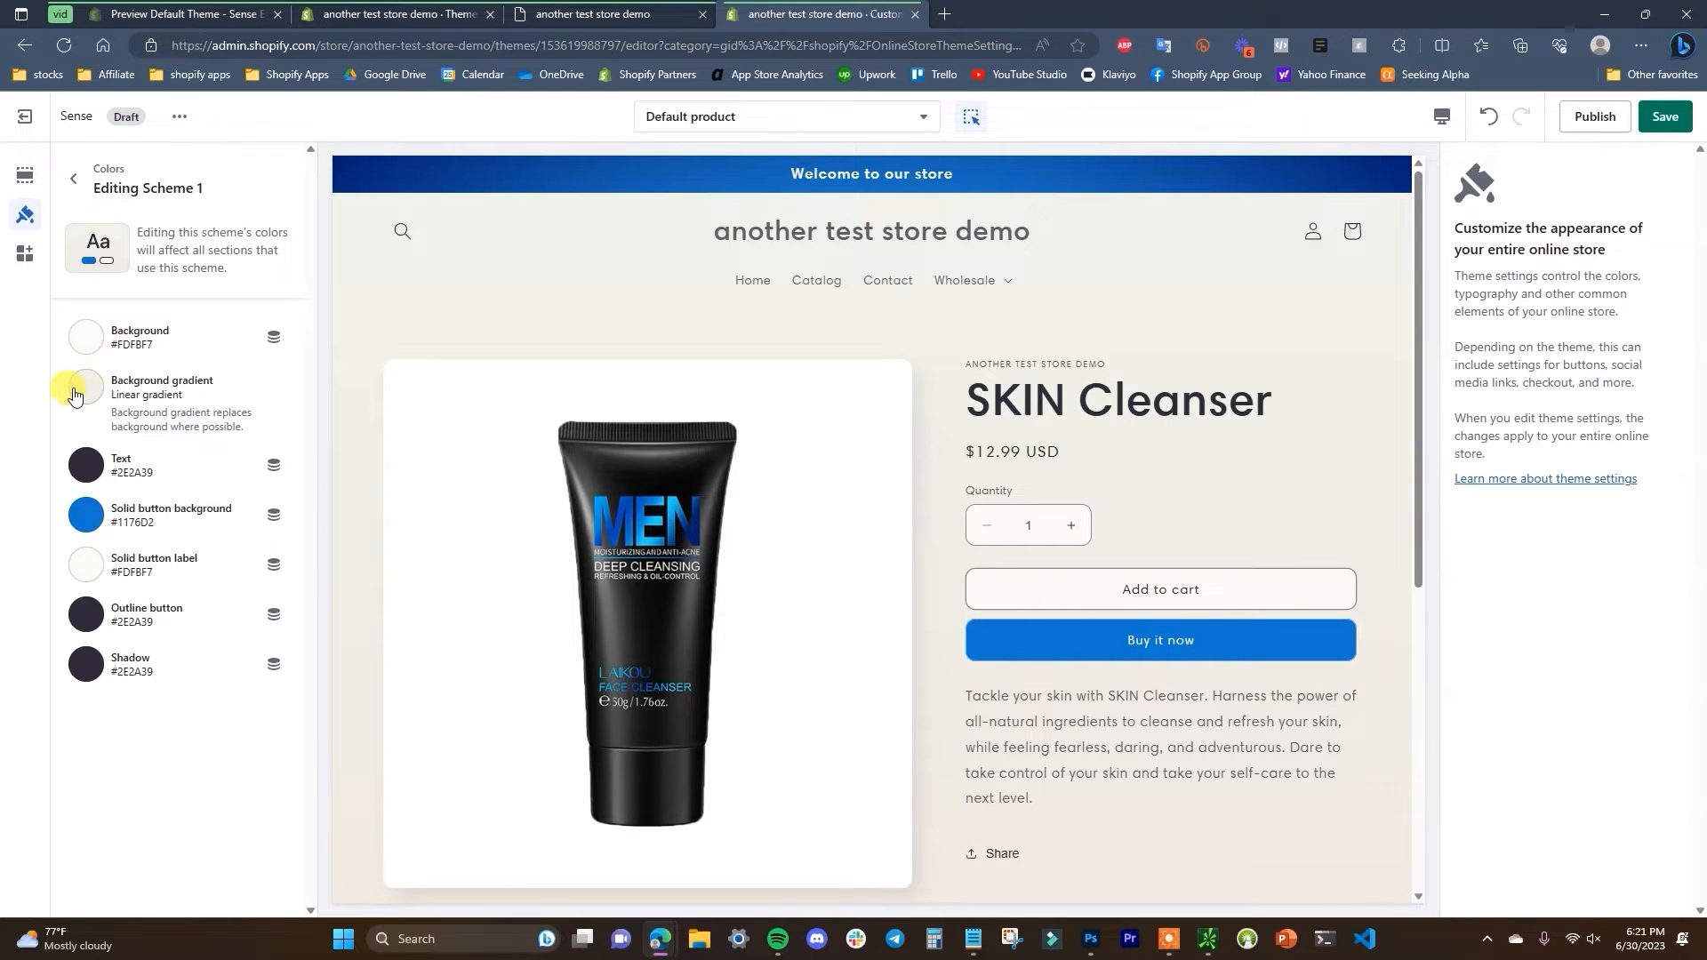
- Set the end color stop of Scheme 1's background gradient to very light blue EAEFFD
{"action": "left_click", "coordinate": [85, 389]}
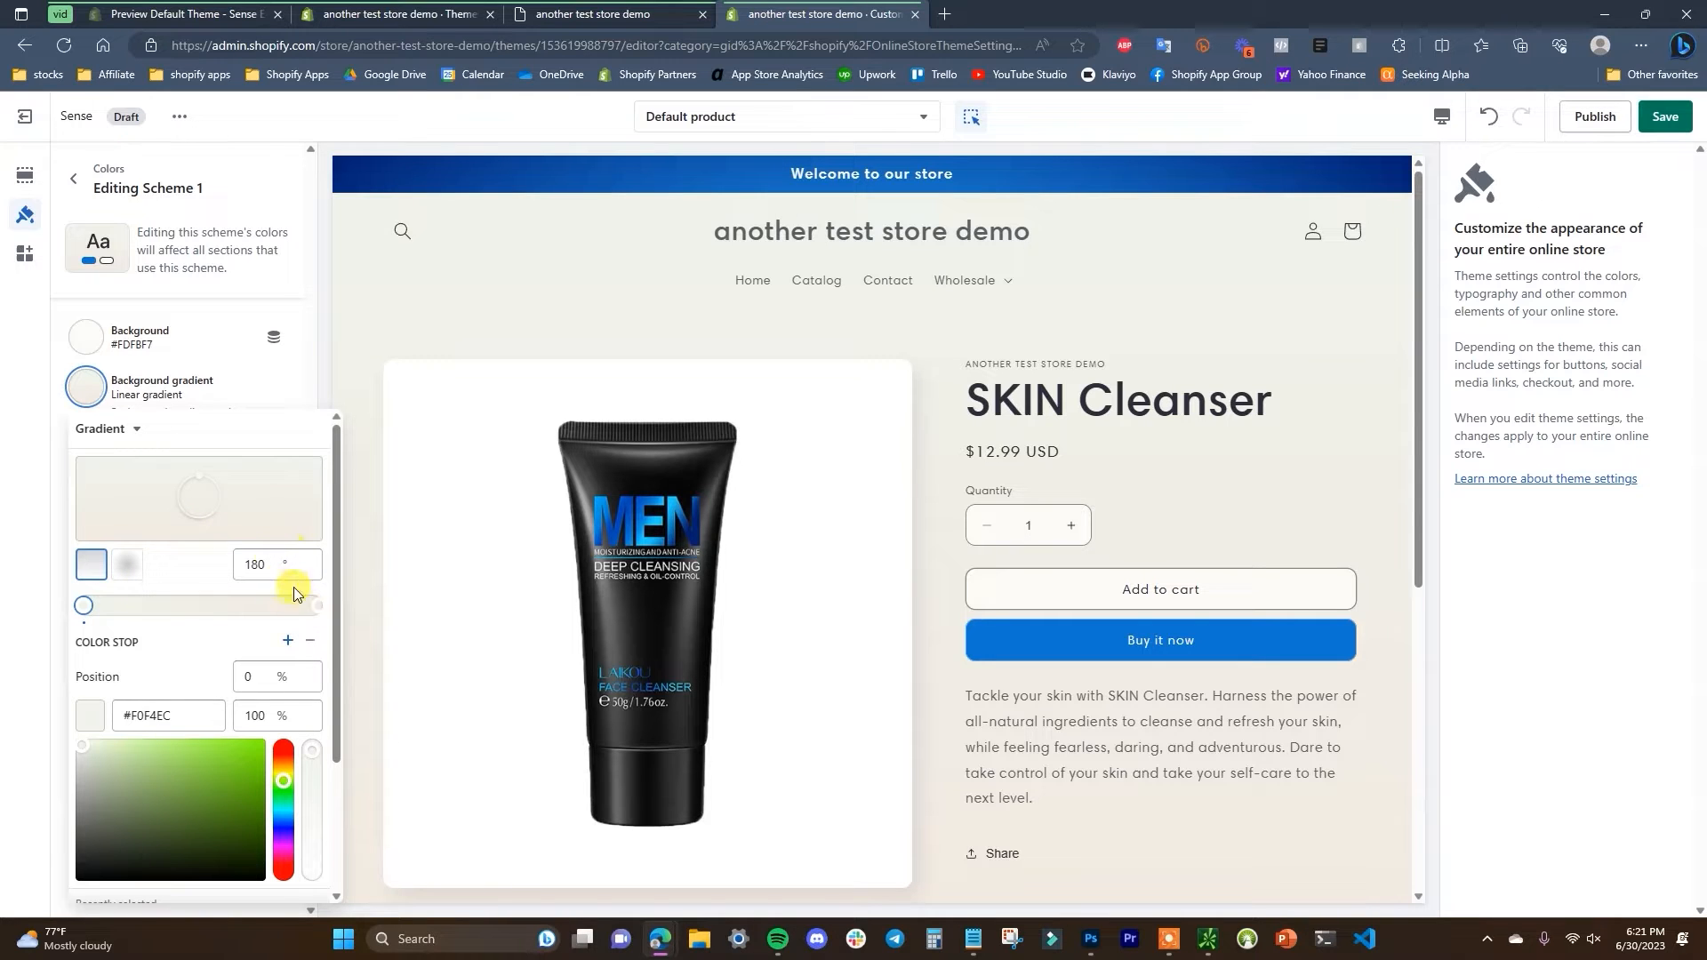
{"action": "left_click", "coordinate": [319, 606]}
{"action": "left_click", "coordinate": [85, 605]}
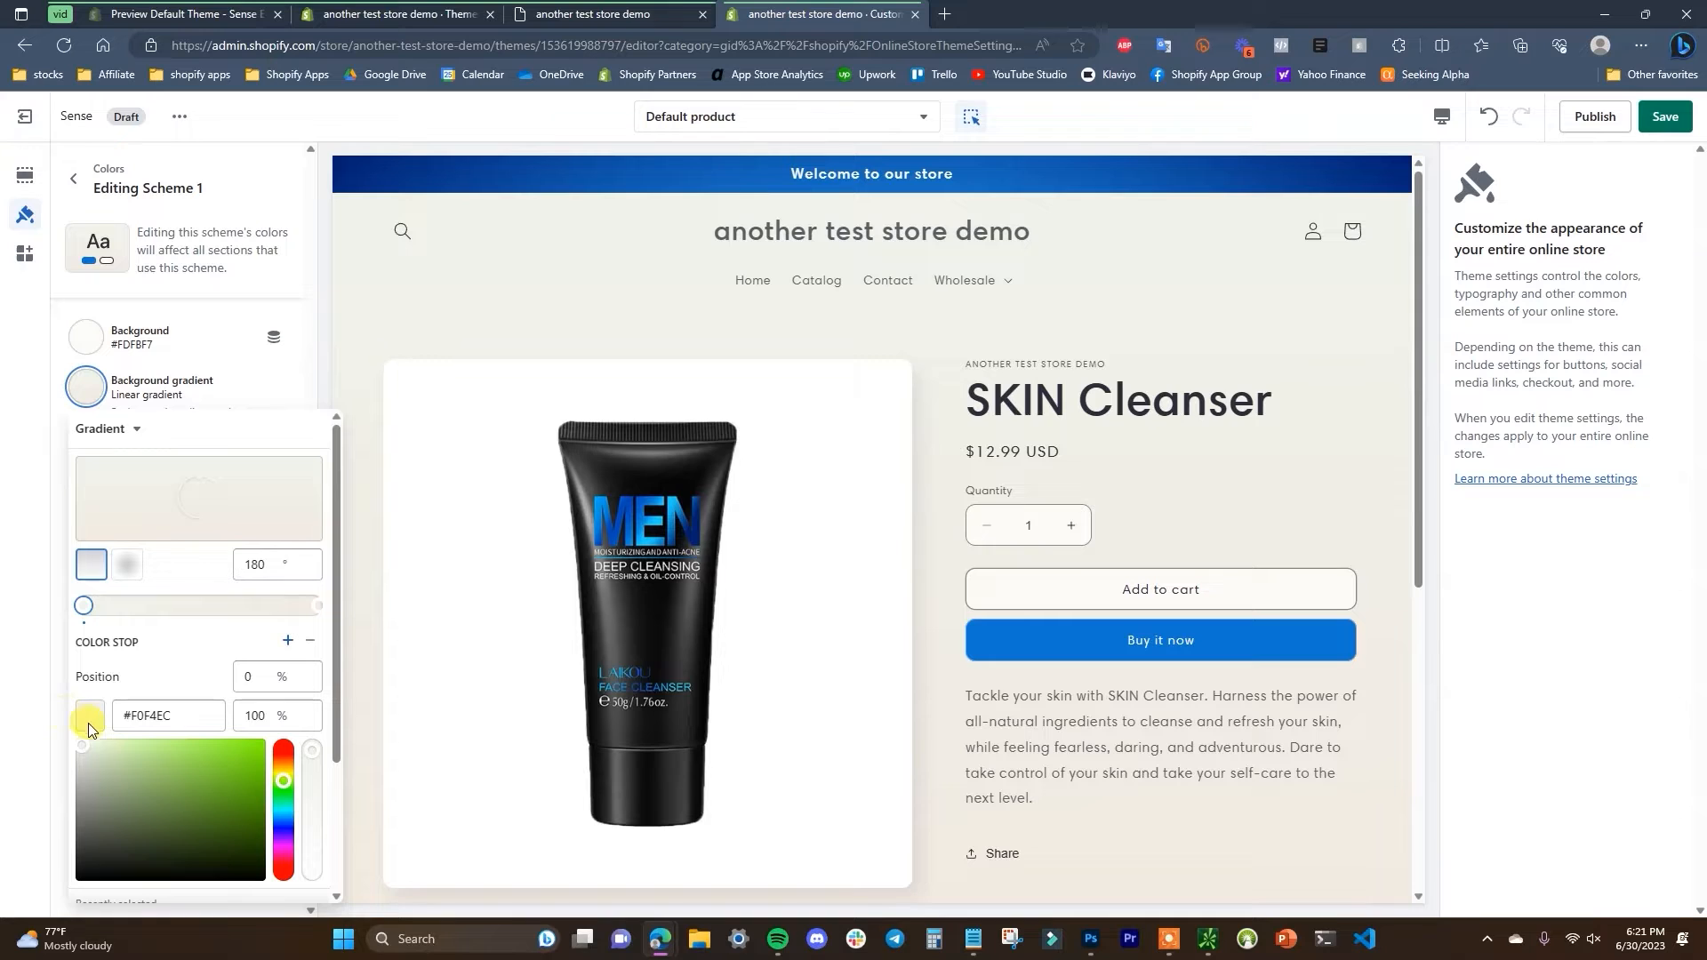
{"action": "left_click", "coordinate": [319, 606]}
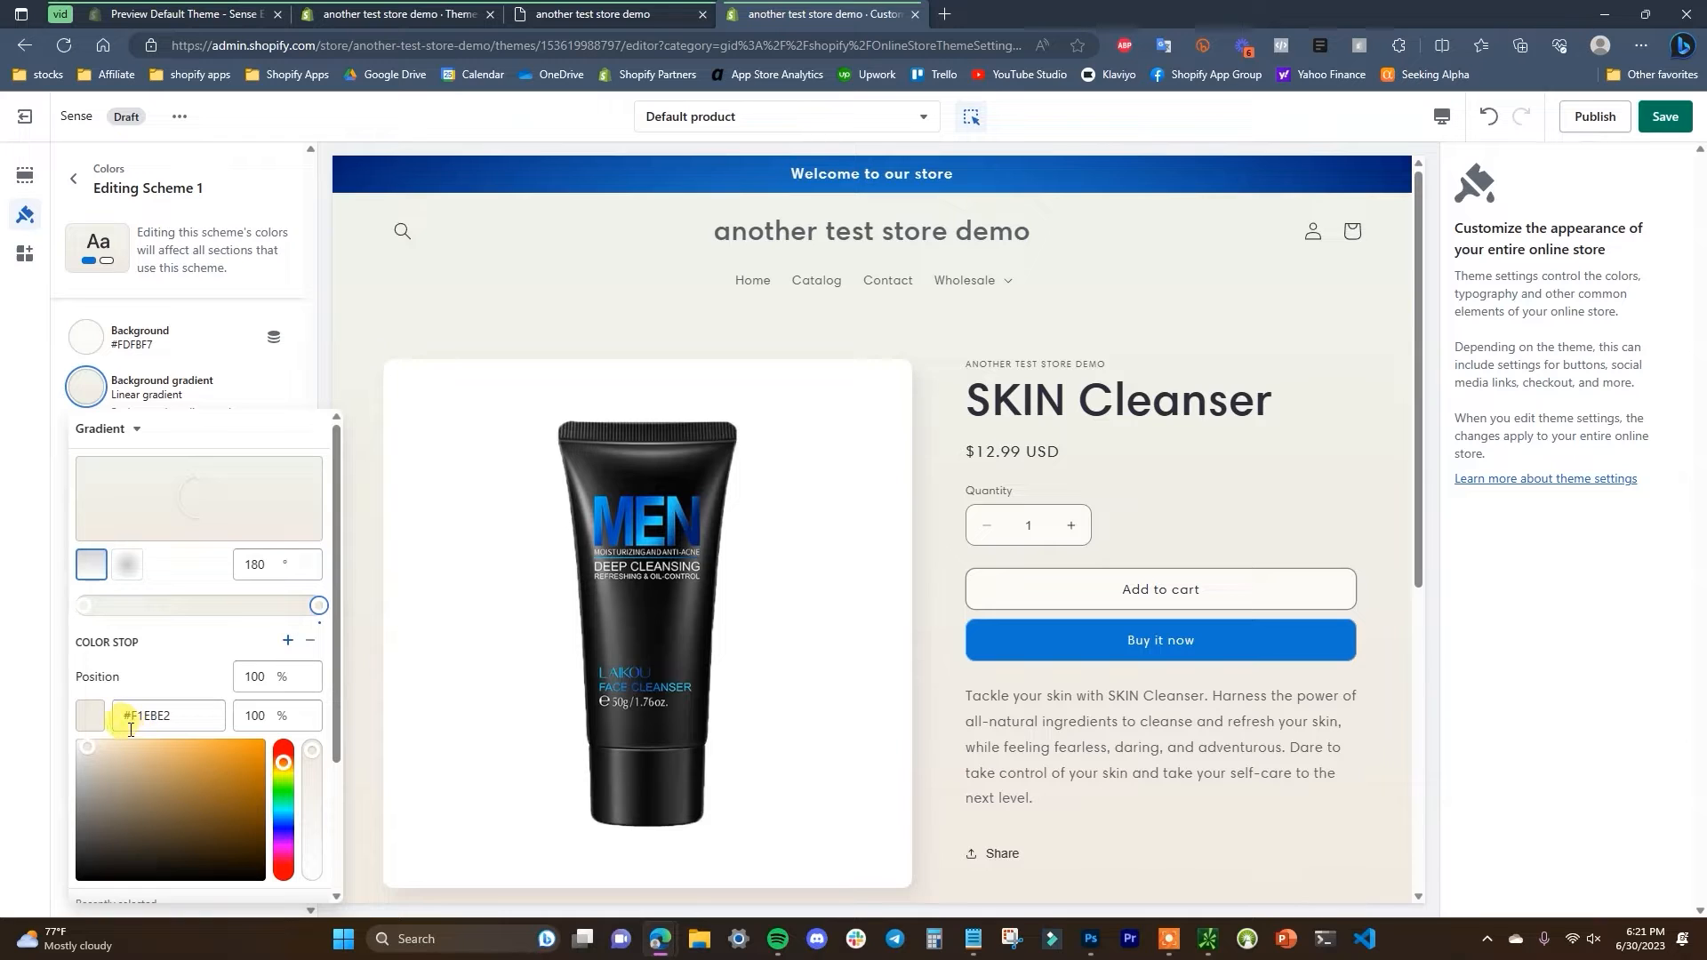
{"action": "scroll", "coordinate": [195, 764], "scroll_direction": "down", "scroll_amount": 2}
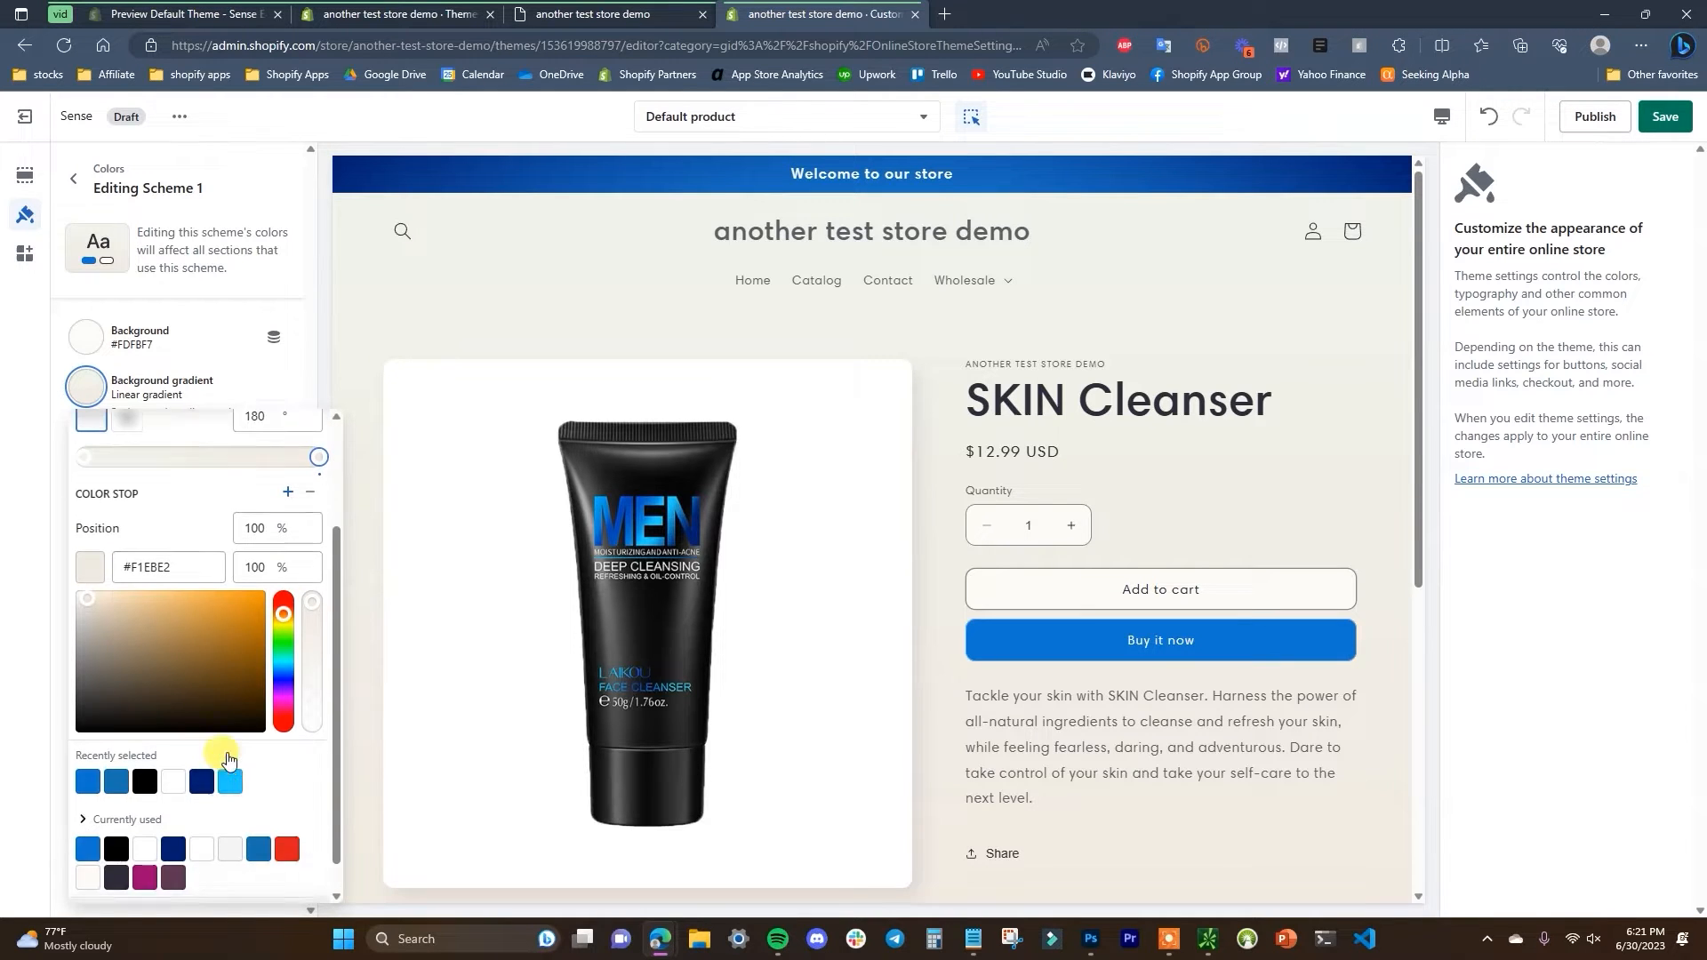
{"action": "left_click", "coordinate": [204, 826]}
{"action": "left_click_drag", "start_coordinate": [262, 787], "coordinate": [103, 743]}
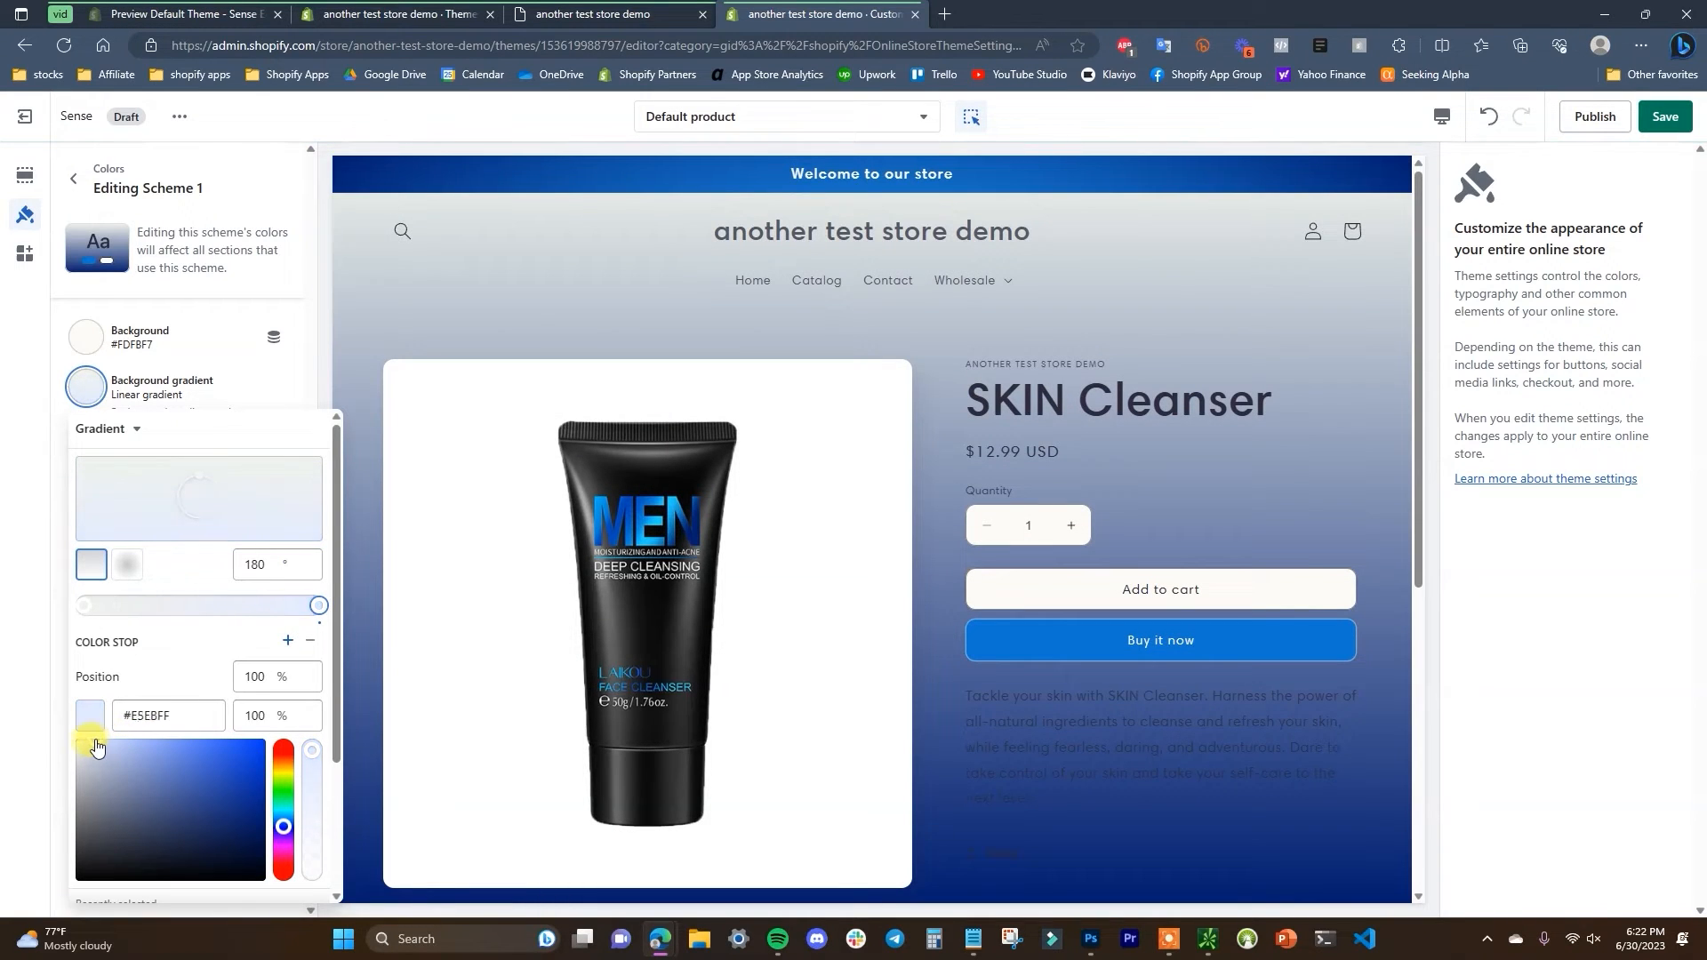
{"action": "scroll", "coordinate": [244, 763], "scroll_direction": "down", "scroll_amount": 2}
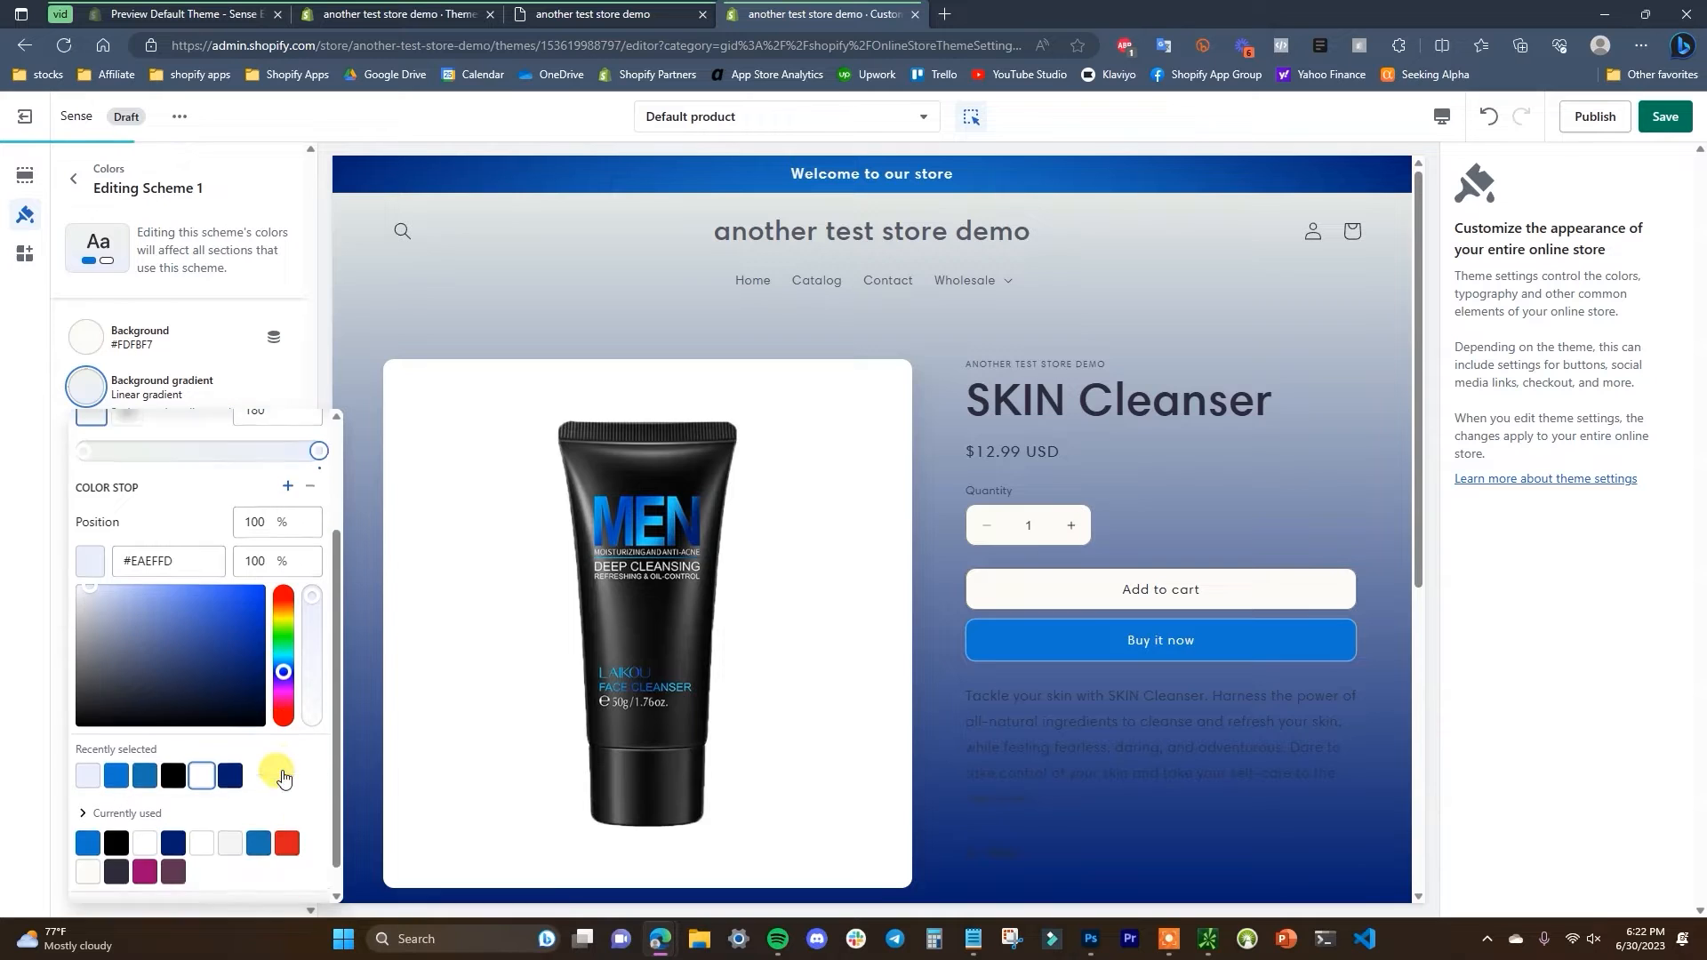
- Set the start color stop of Scheme 1's background gradient to pale blue EEF7FF, based on the recently used blue 1176D2
{"action": "scroll", "coordinate": [214, 639], "scroll_direction": "up", "scroll_amount": 1}
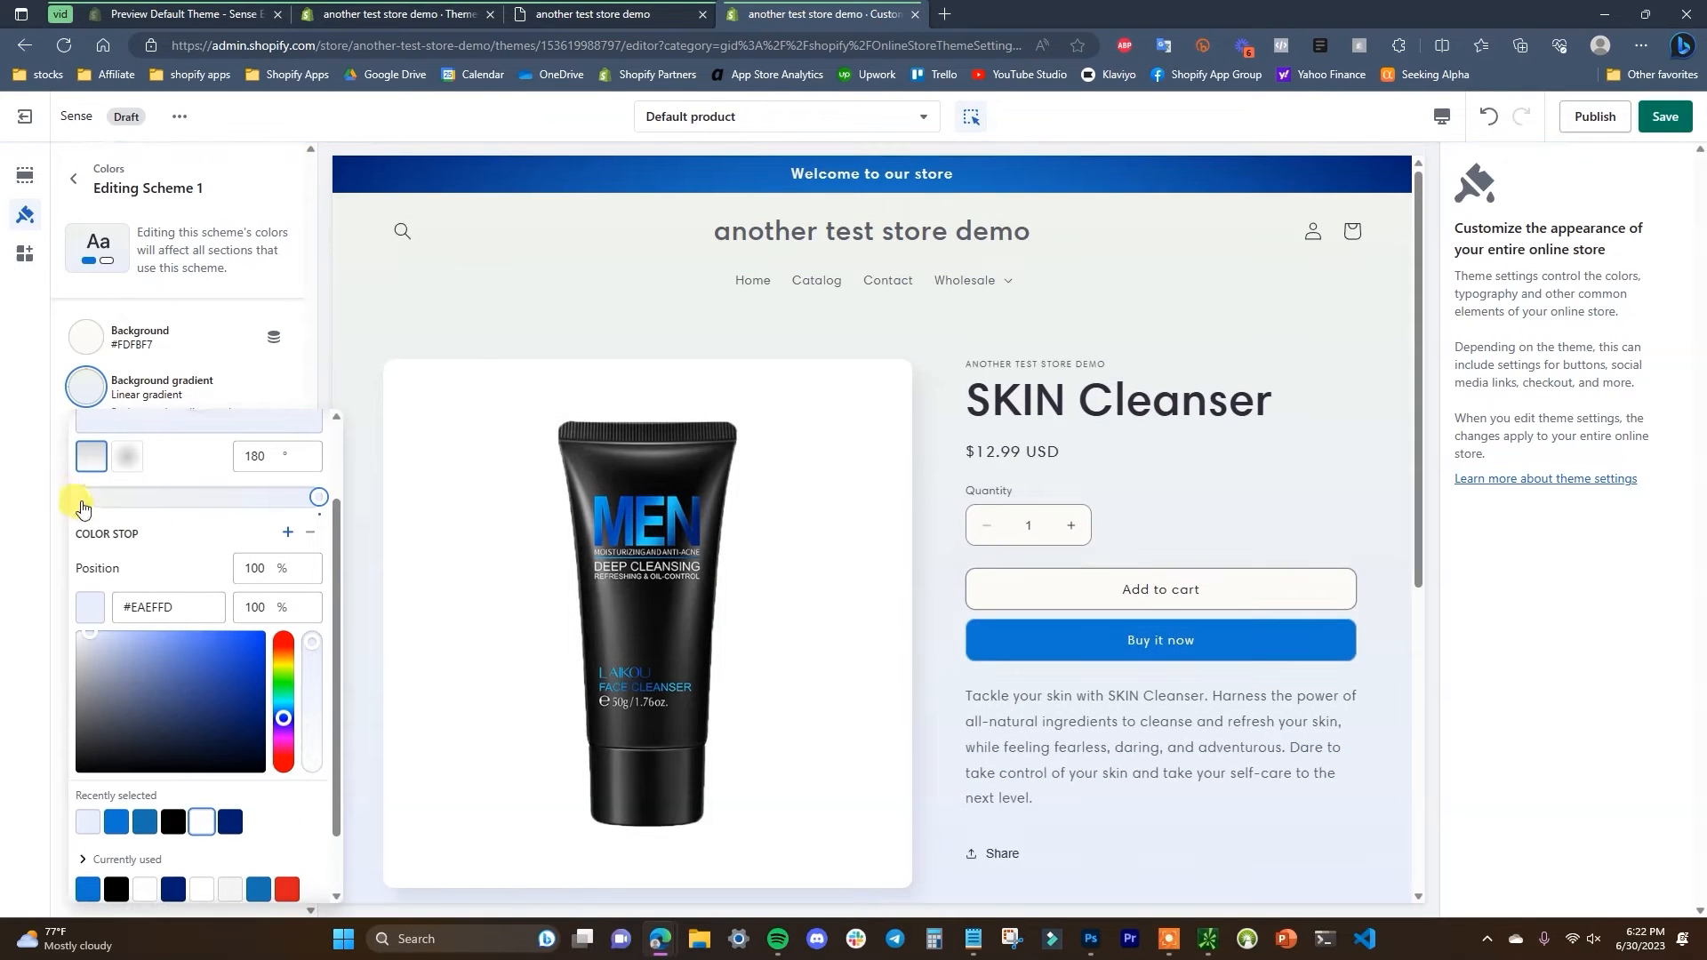
{"action": "left_click", "coordinate": [83, 498]}
{"action": "scroll", "coordinate": [285, 750], "scroll_direction": "down", "scroll_amount": 2}
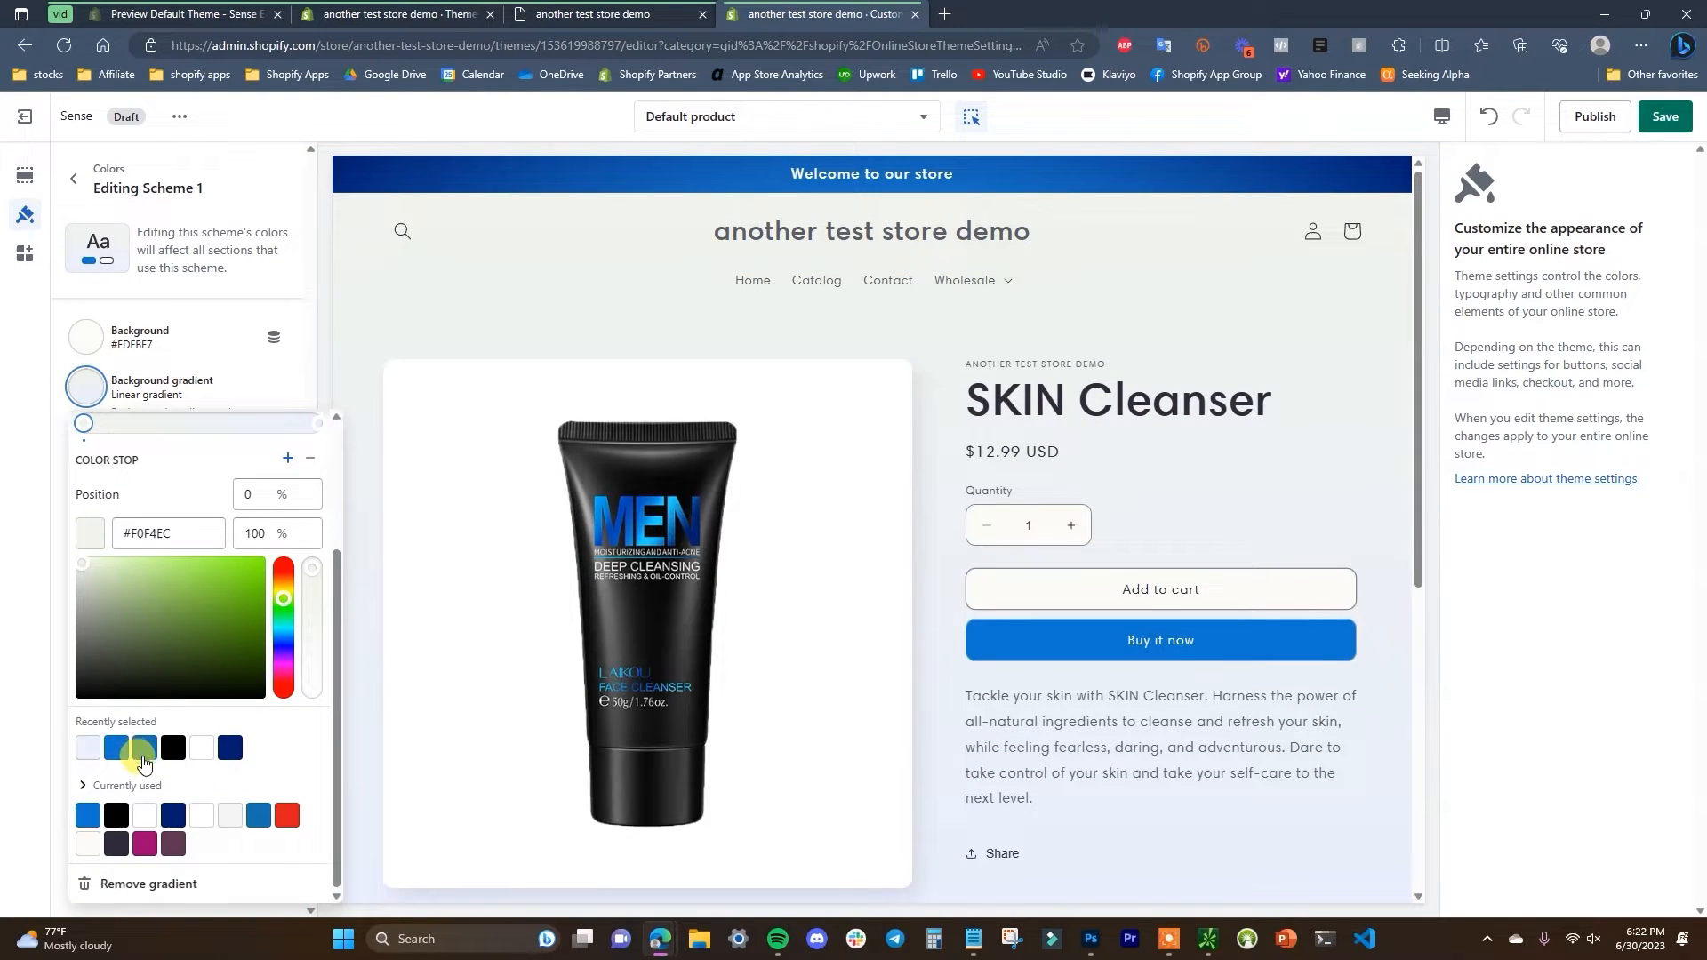
{"action": "left_click", "coordinate": [120, 752]}
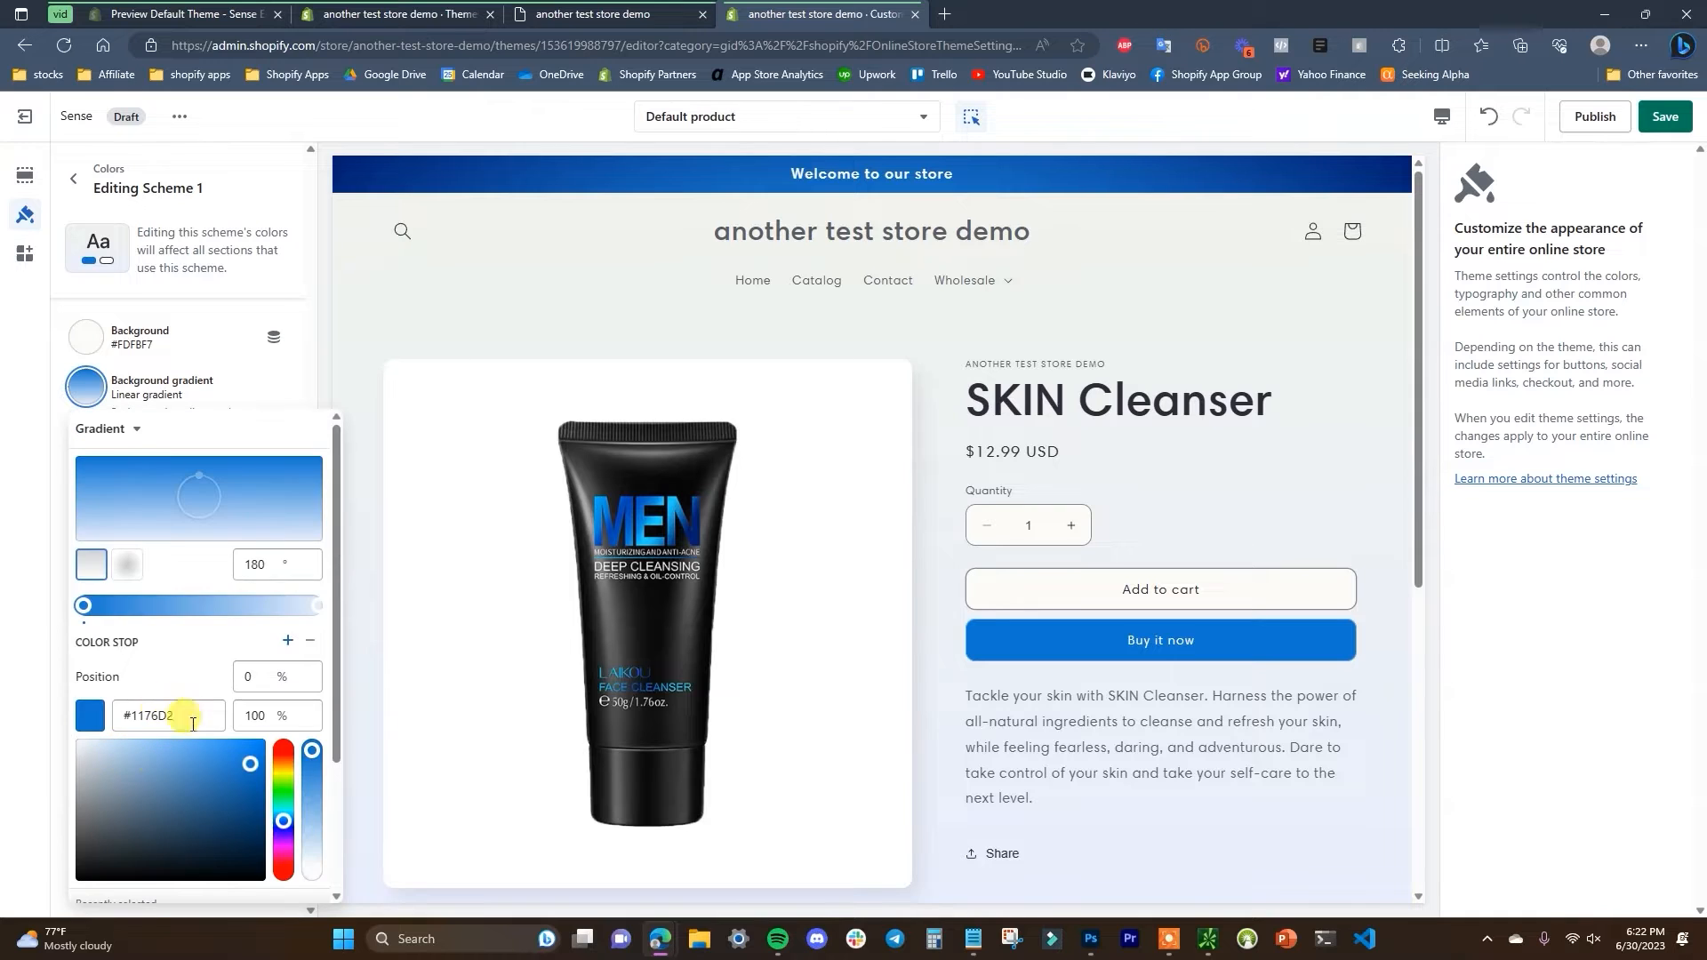
{"action": "left_click_drag", "start_coordinate": [241, 767], "coordinate": [86, 739]}
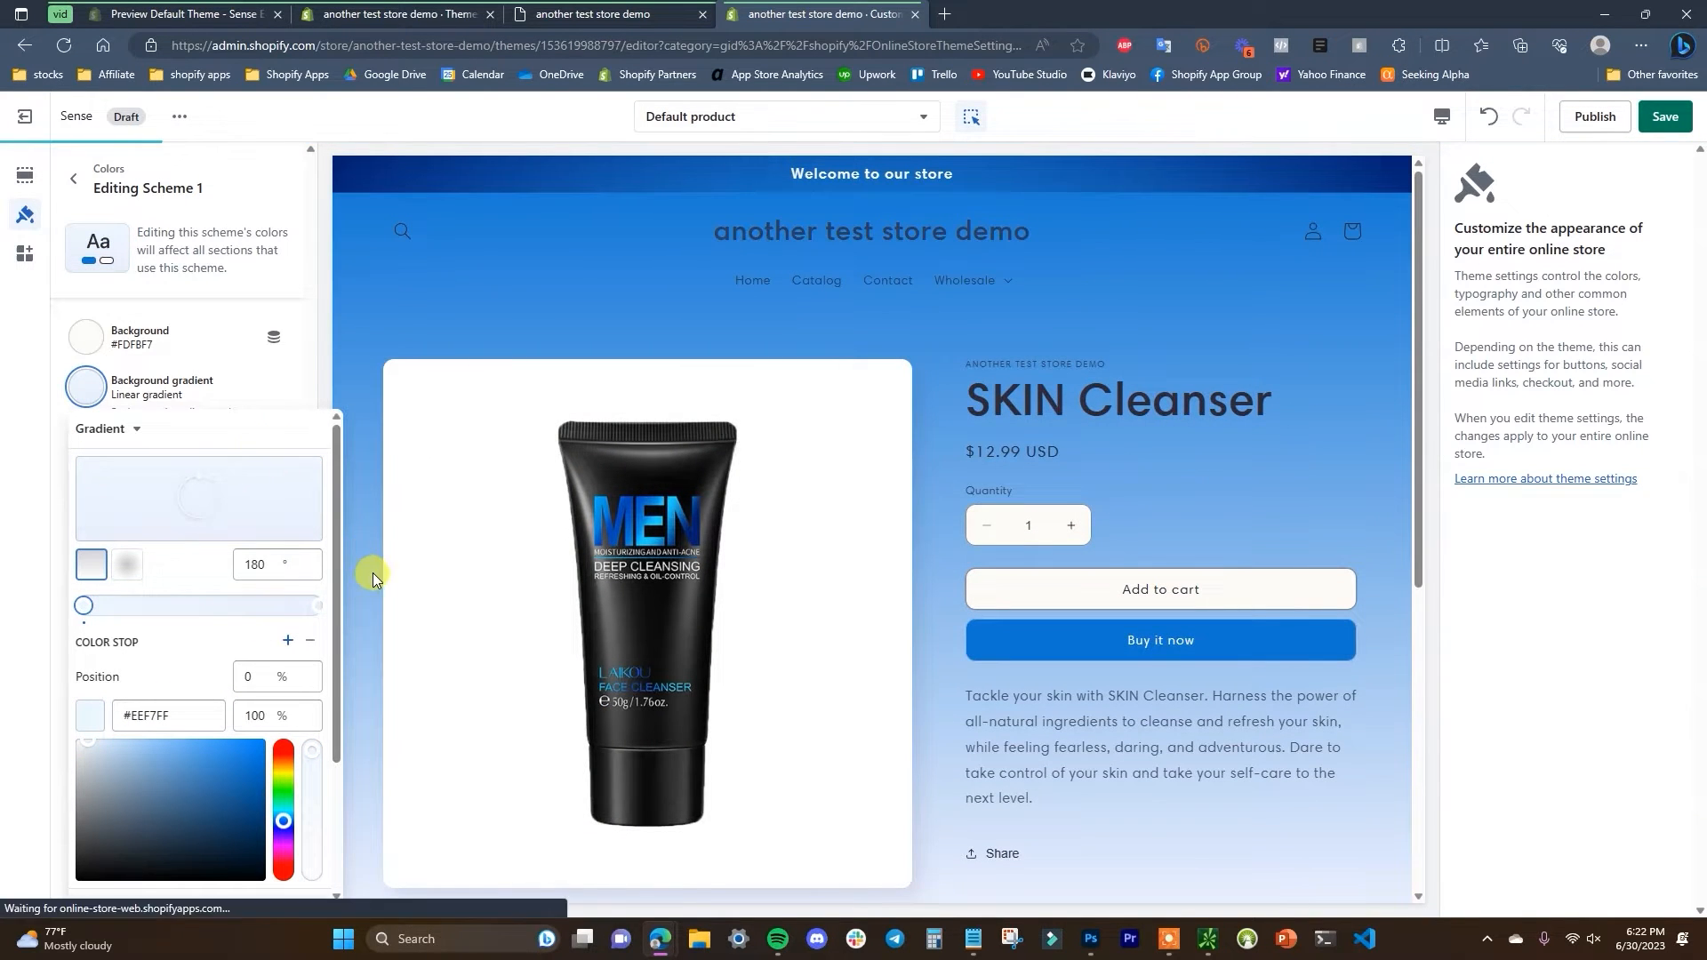
- Try stronger blue 7CC1FF as the gradient's start color and check it along the whole product page preview
{"action": "left_click_drag", "start_coordinate": [91, 749], "coordinate": [173, 740]}
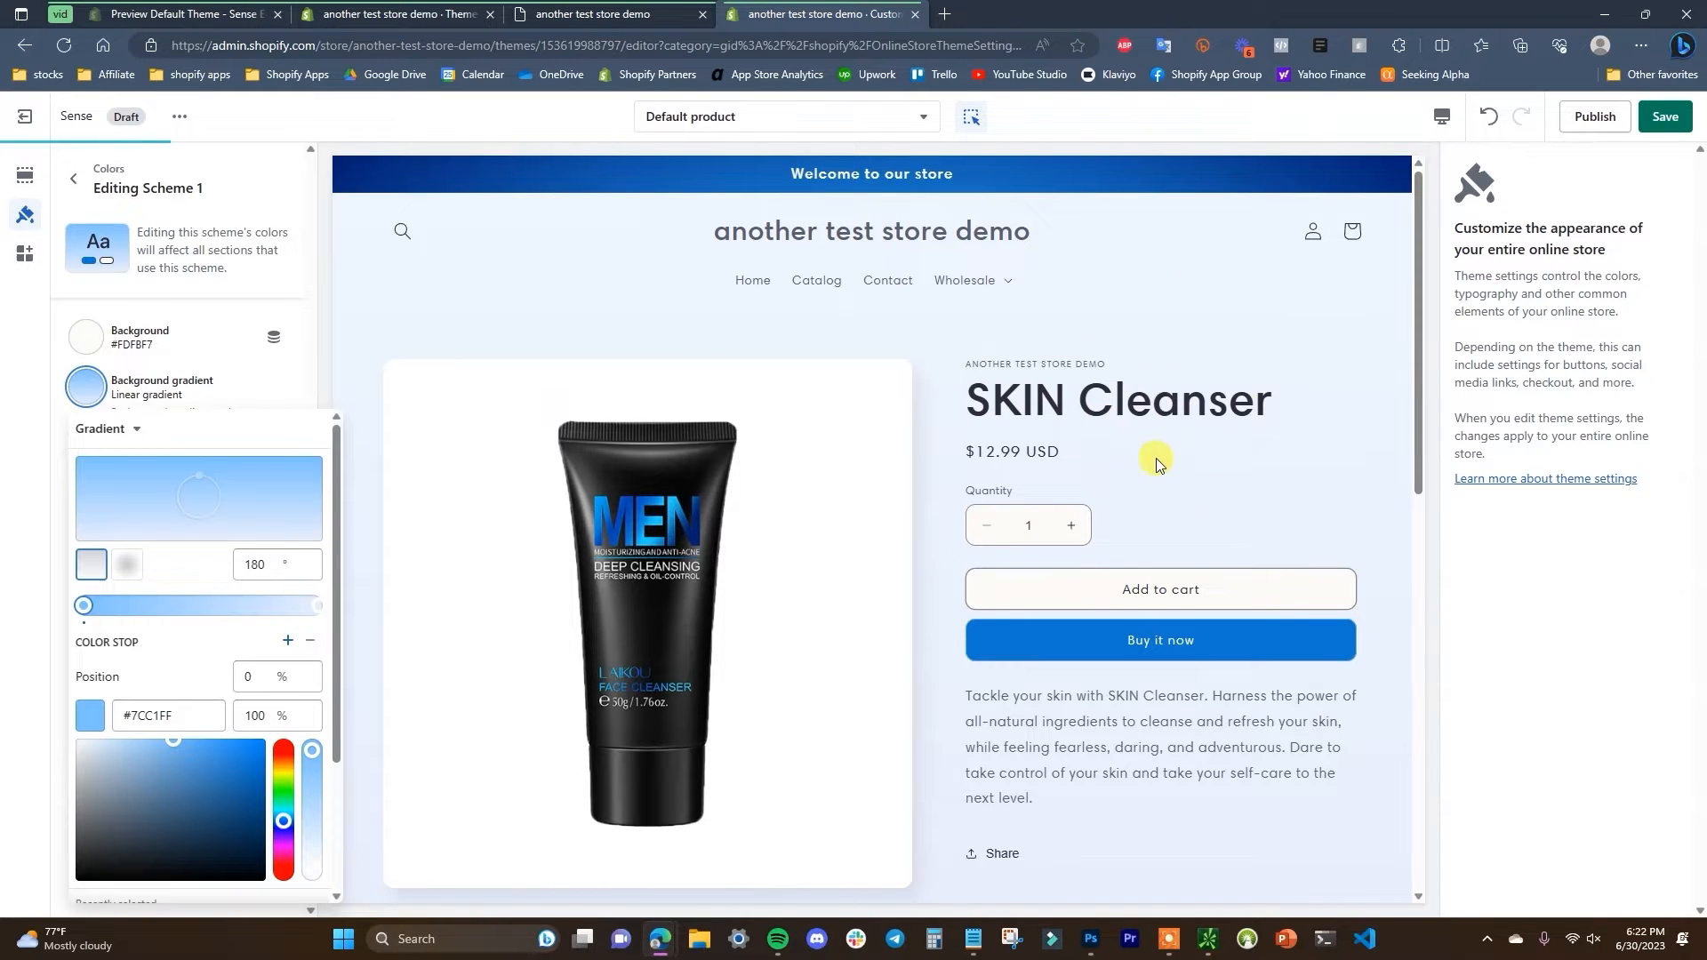
{"action": "scroll", "coordinate": [1219, 541], "scroll_direction": "down", "scroll_amount": 5}
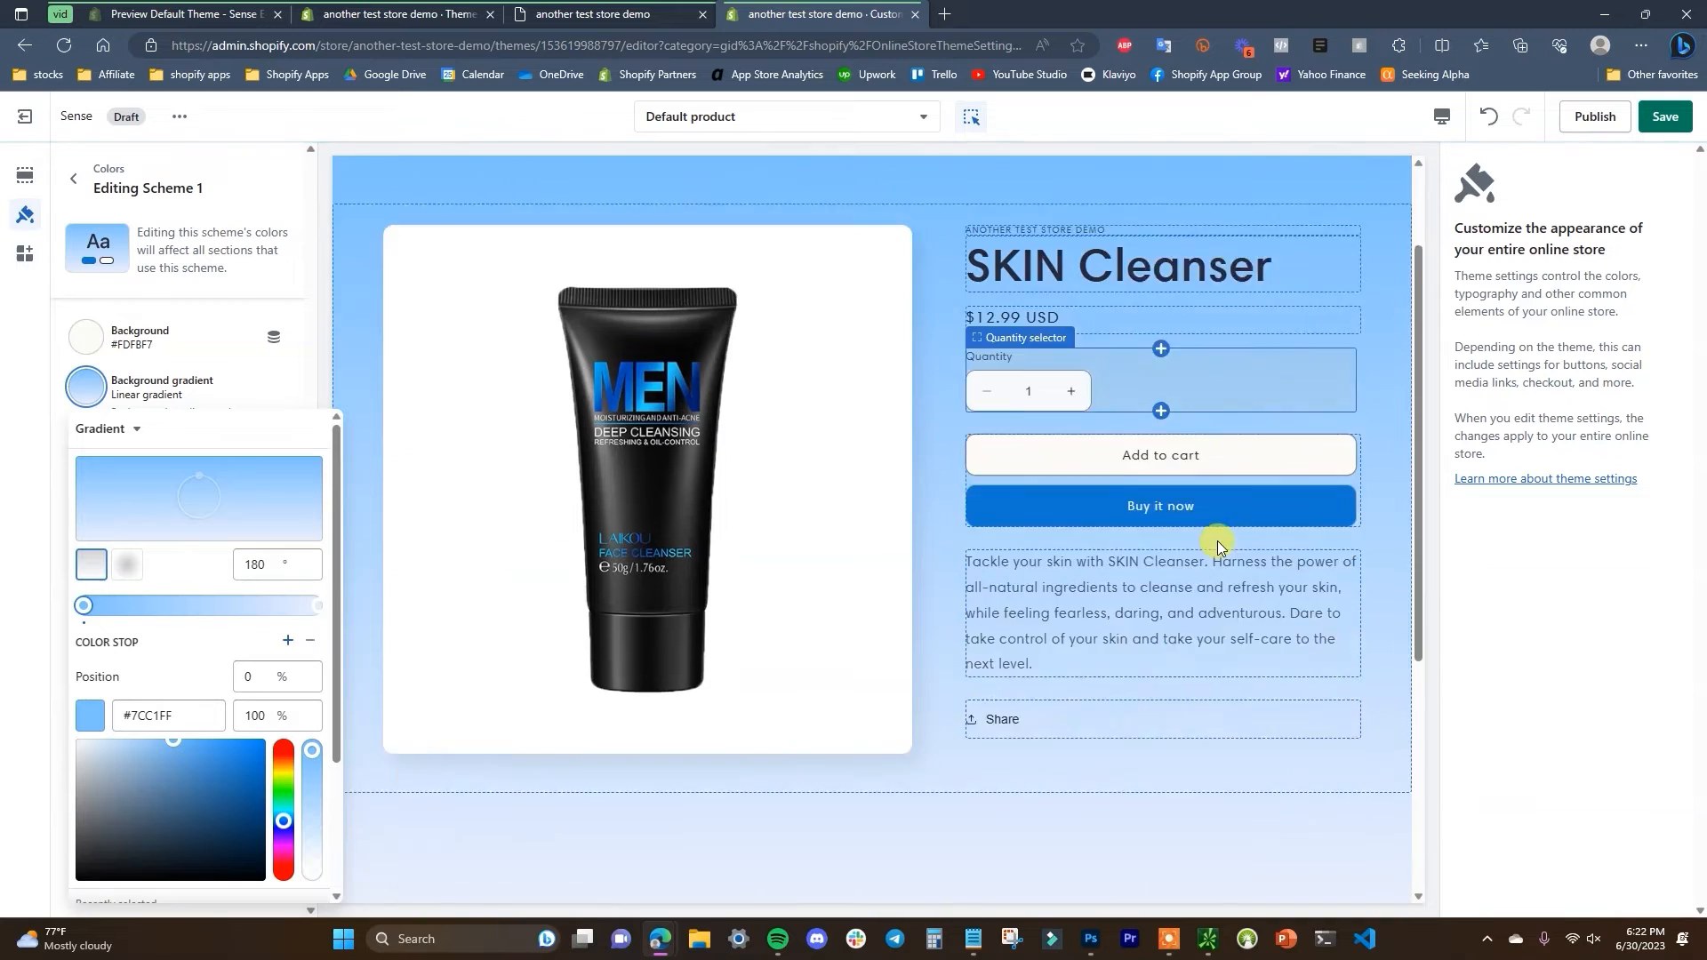
{"action": "scroll", "coordinate": [1211, 546], "scroll_direction": "up", "scroll_amount": 3}
{"action": "scroll", "coordinate": [1206, 553], "scroll_direction": "down", "scroll_amount": 8}
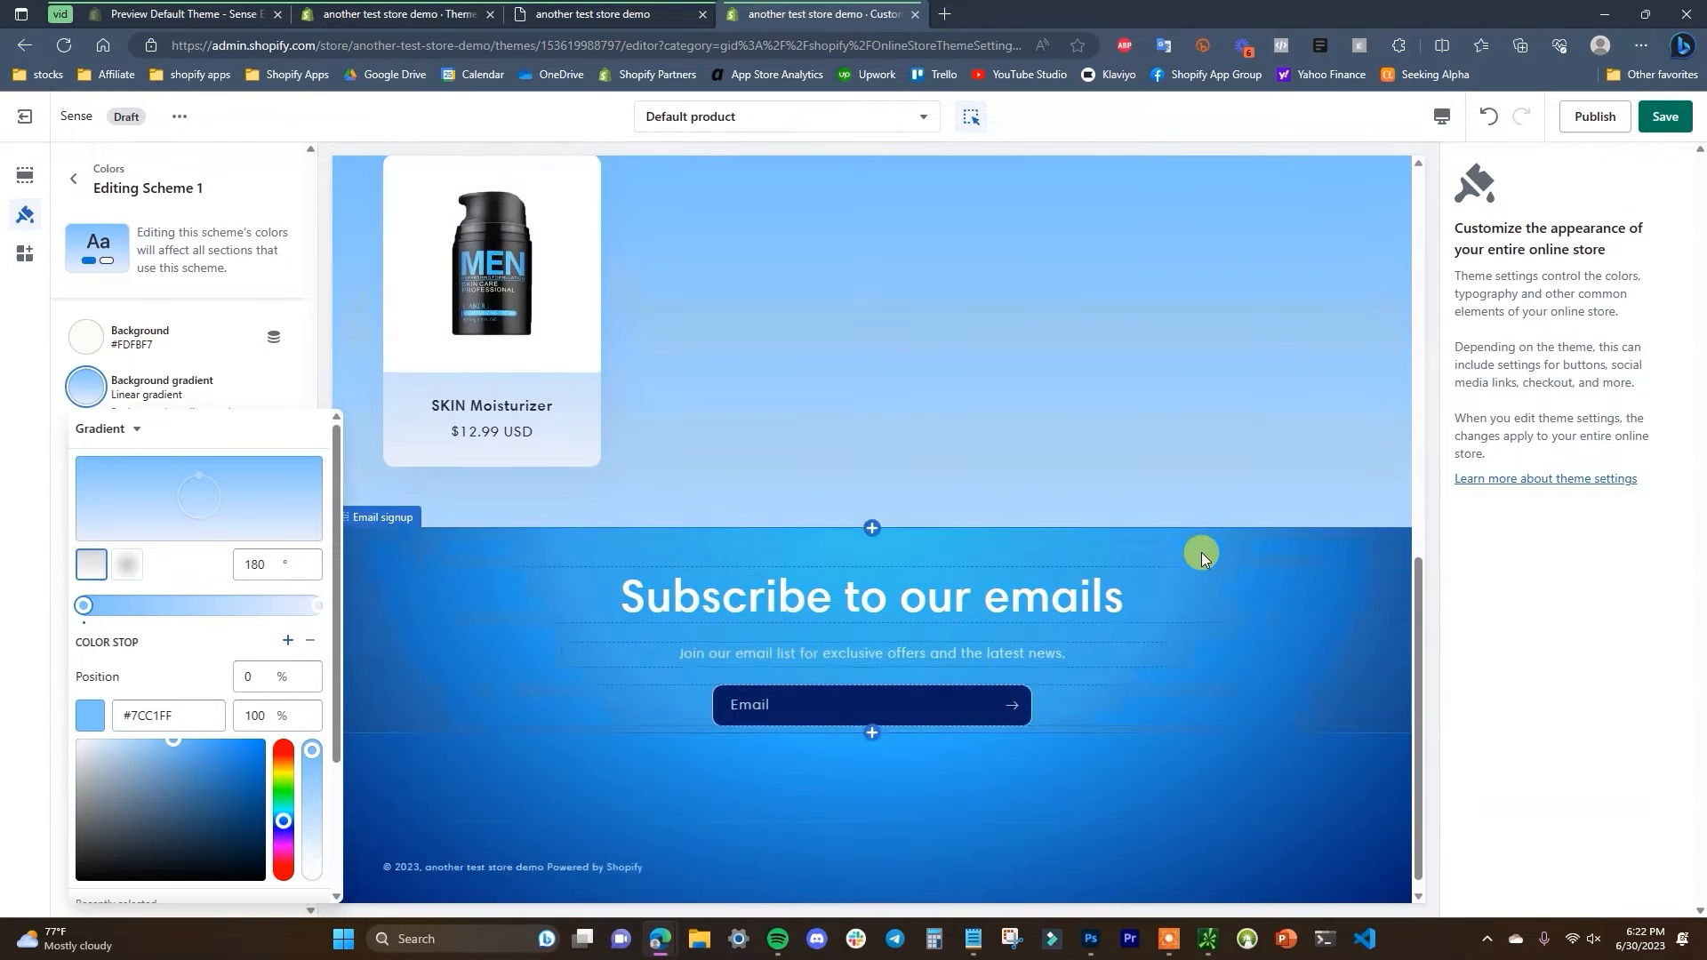
{"action": "scroll", "coordinate": [1201, 553], "scroll_direction": "up", "scroll_amount": 8}
{"action": "scroll", "coordinate": [1186, 556], "scroll_direction": "up", "scroll_amount": 3}
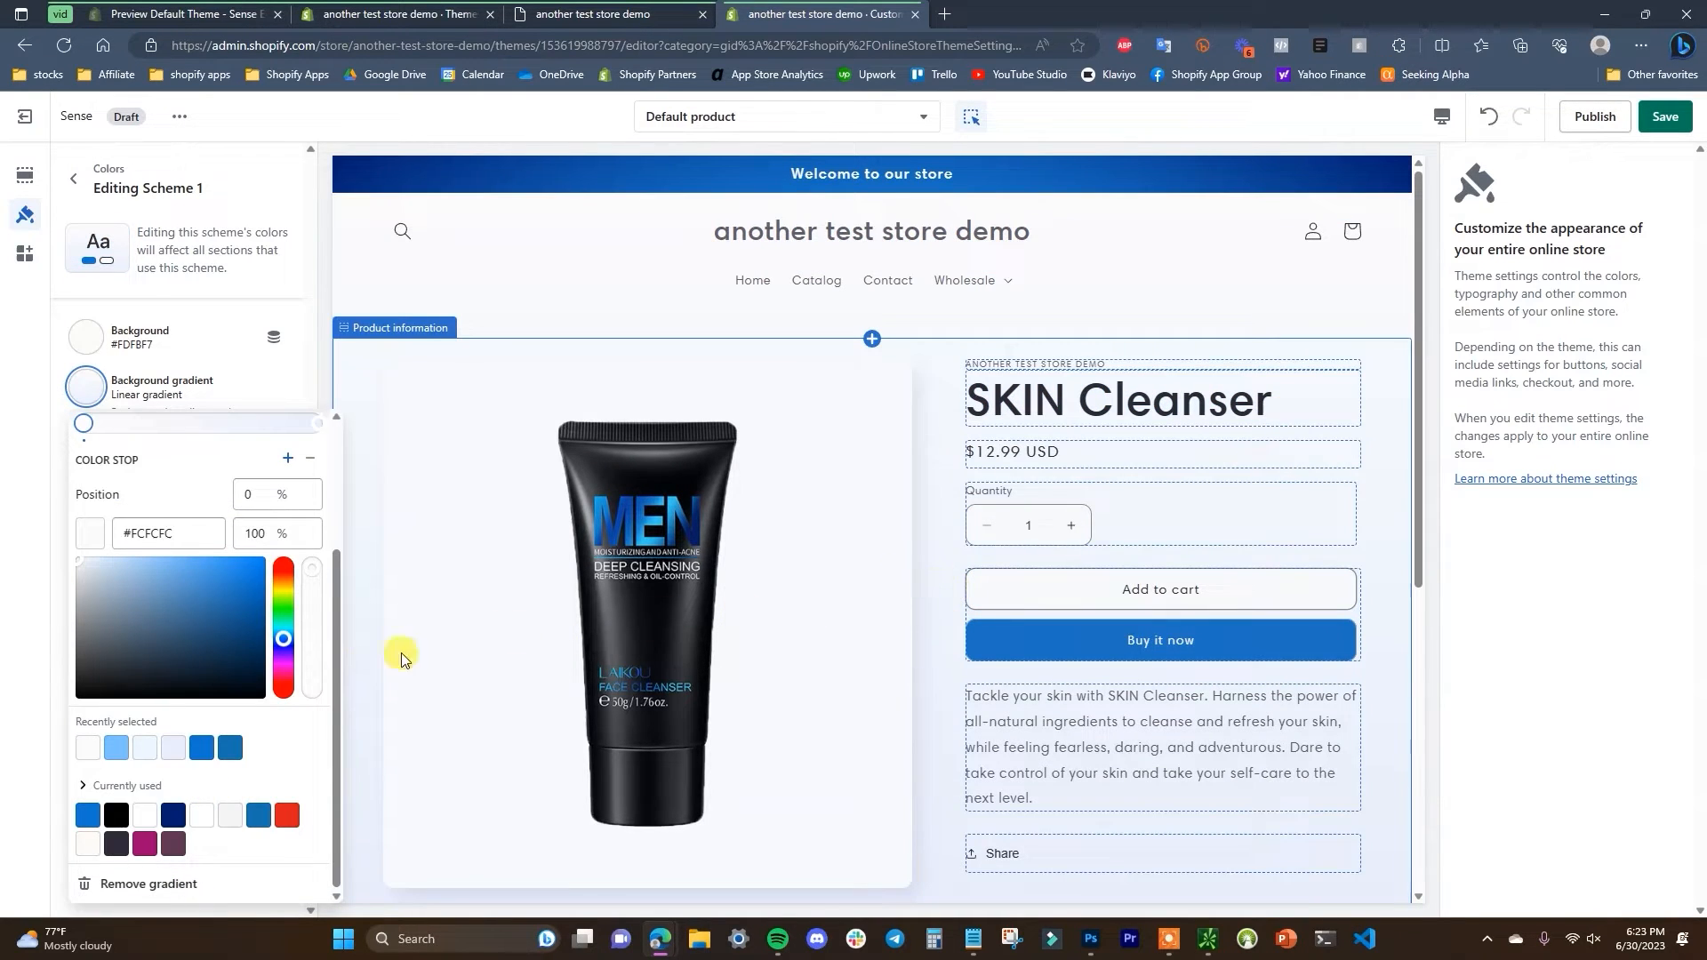
- Set the gradient's start color stop to near-white blue F5FAFF and close the gradient editor
{"action": "left_click", "coordinate": [80, 565]}
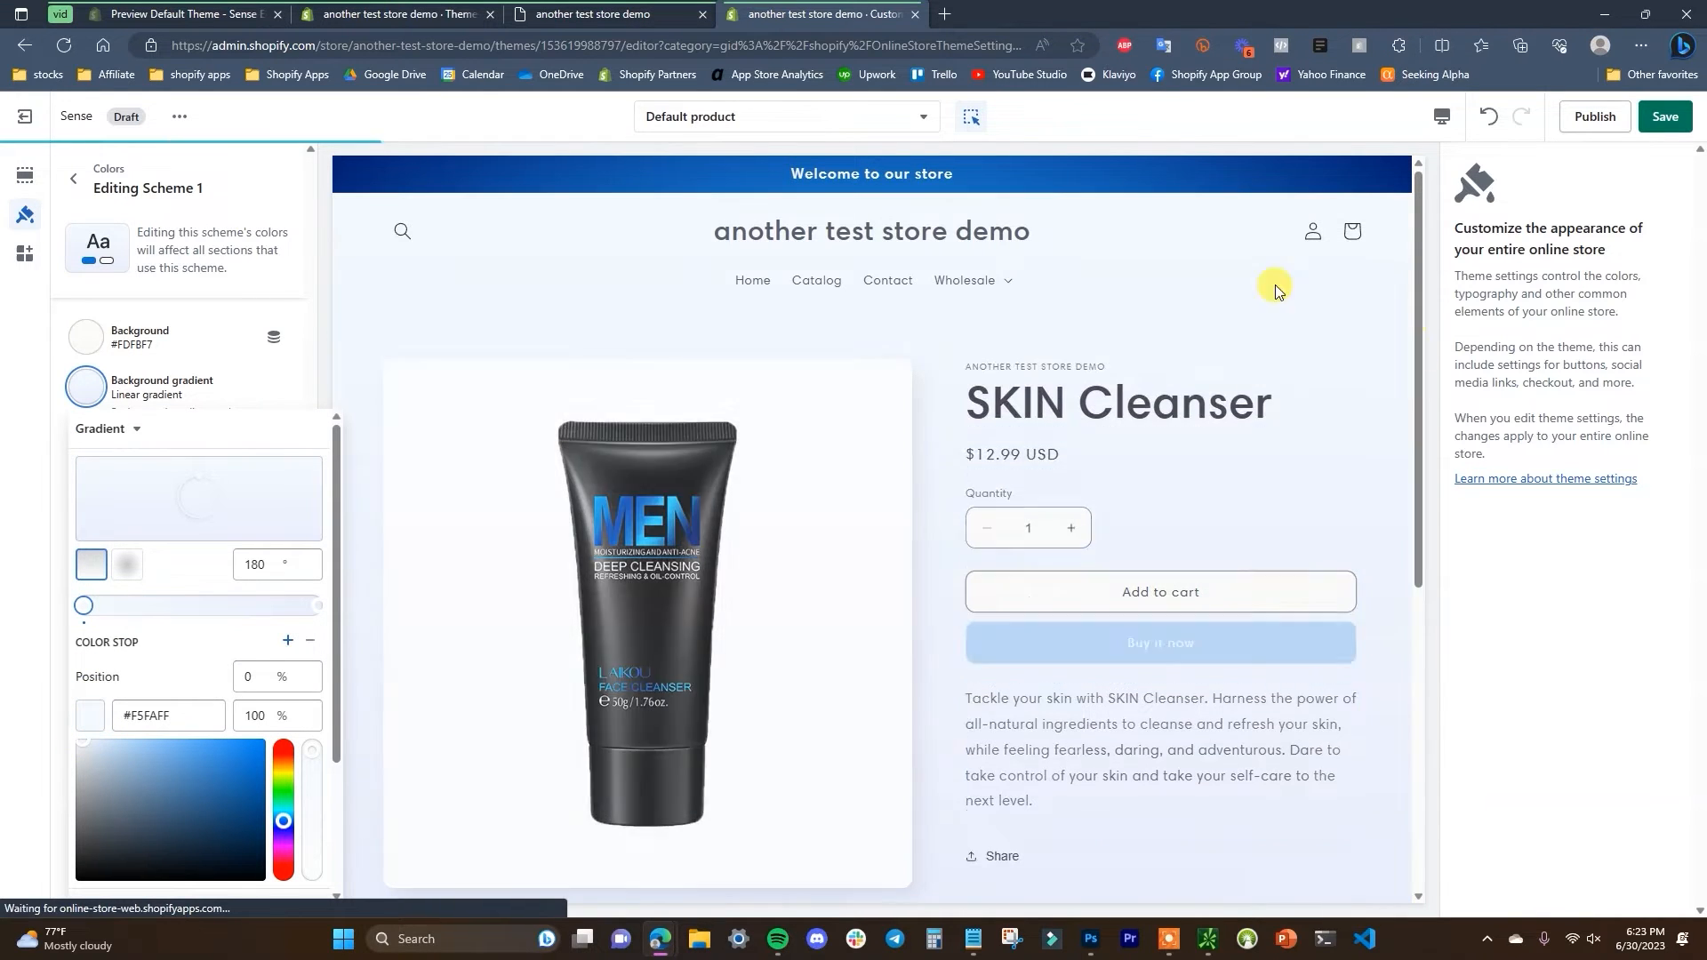
{"action": "left_click", "coordinate": [288, 394]}
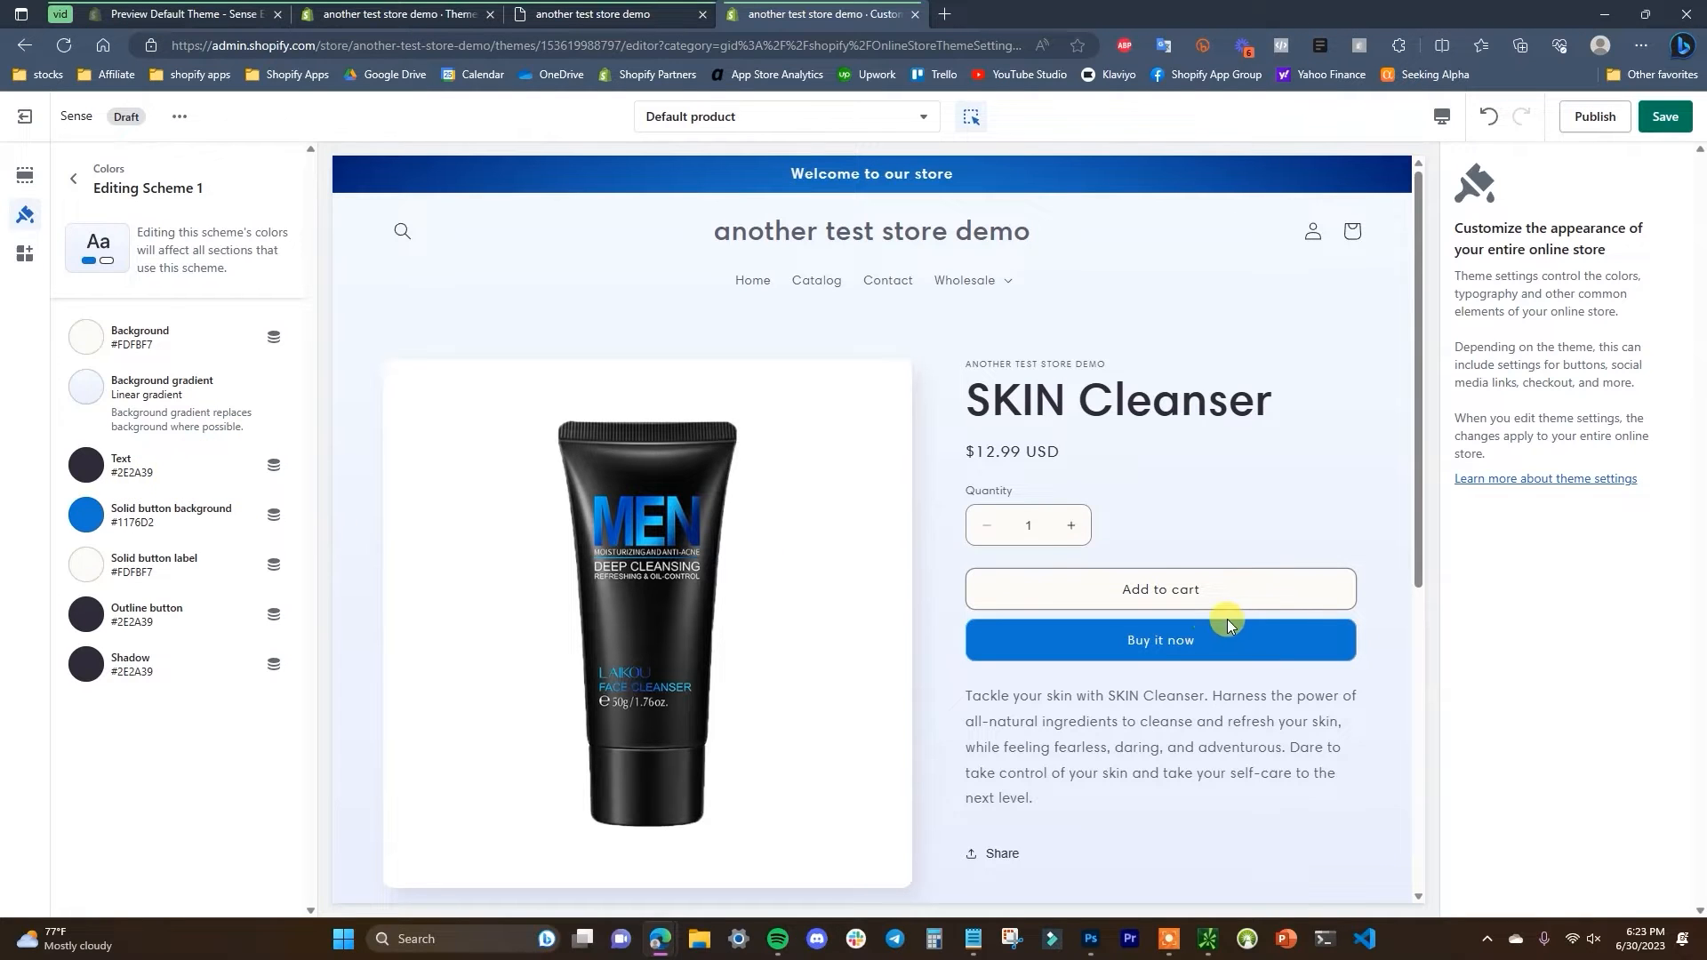
- Set Scheme 1's text and outline button colors to black 000000
{"action": "left_click", "coordinate": [88, 460]}
{"action": "left_click_drag", "start_coordinate": [108, 598], "coordinate": [84, 655]}
{"action": "left_click", "coordinate": [338, 702]}
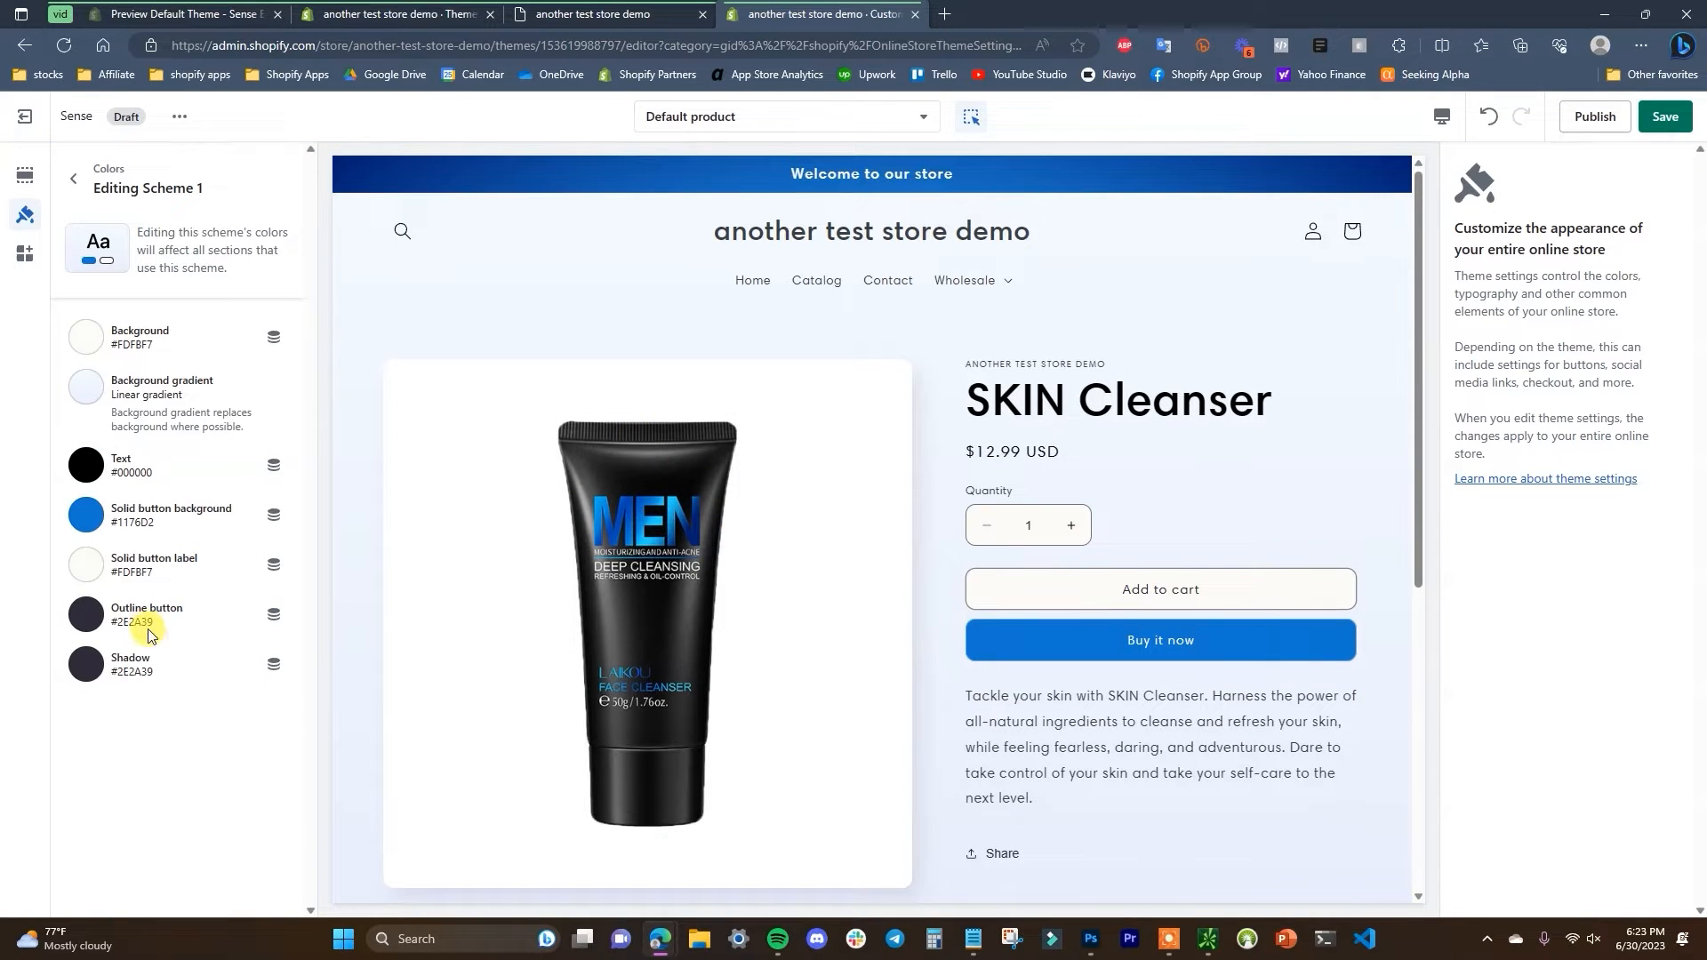
{"action": "left_click", "coordinate": [86, 613]}
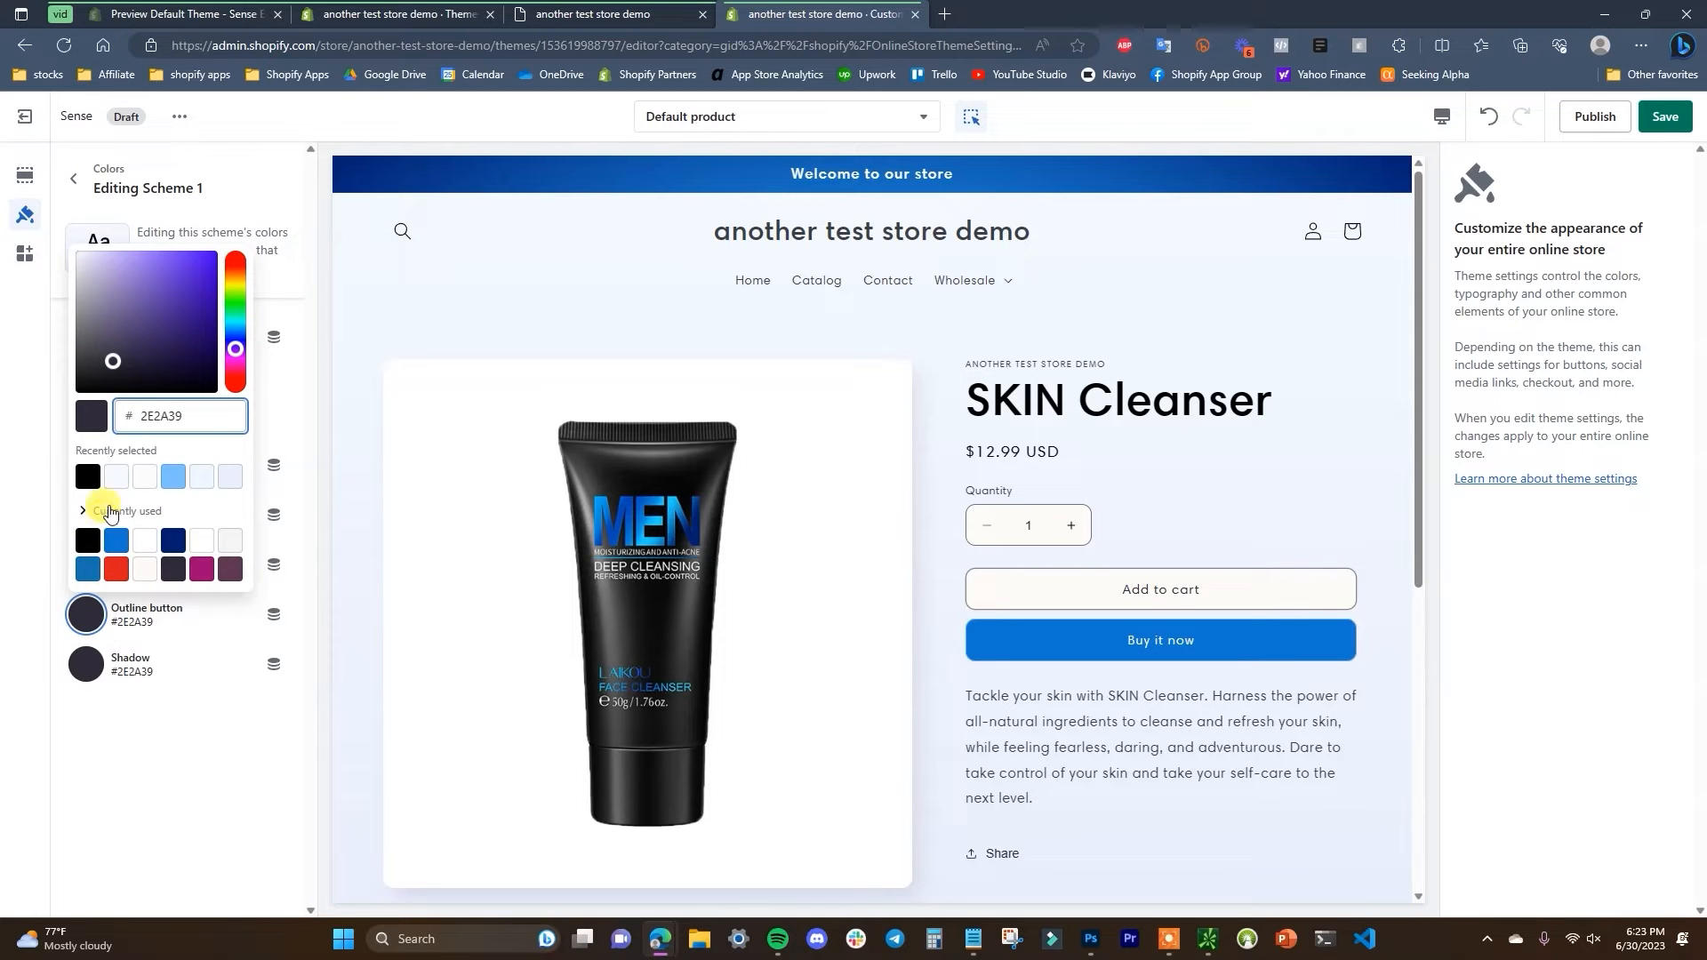
{"action": "left_click", "coordinate": [90, 480]}
{"action": "left_click", "coordinate": [169, 782]}
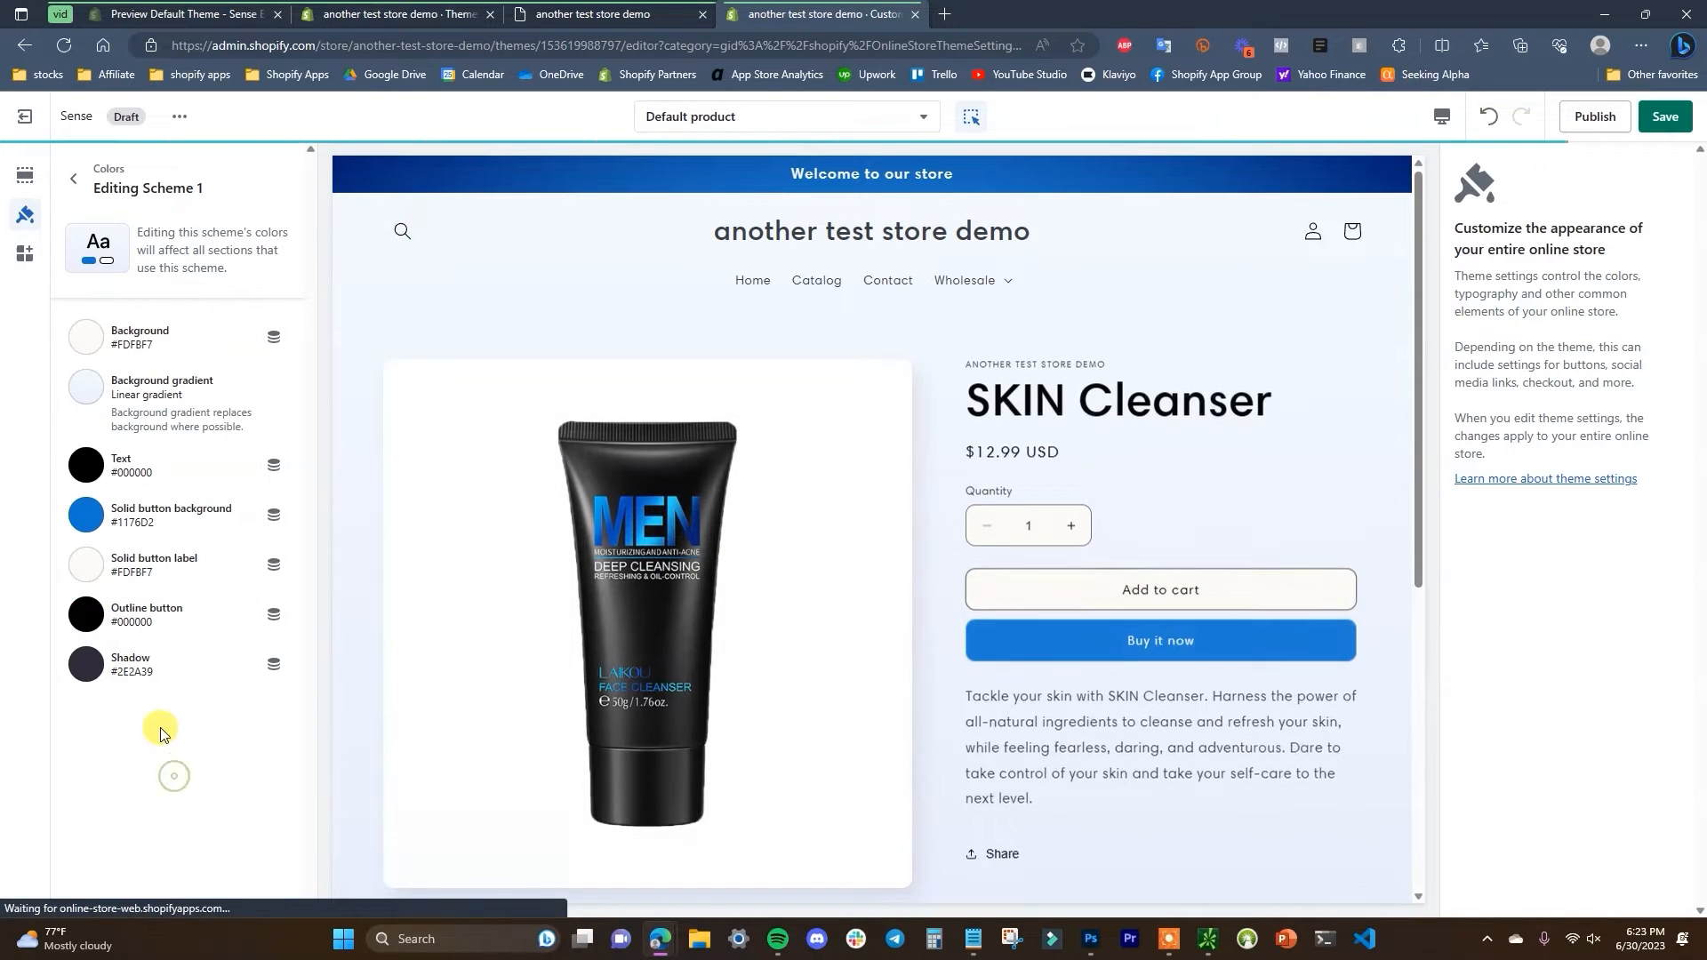
- Set Scheme 1's solid button label to white FFFFFF and its shadow color to black 000000
{"action": "left_click", "coordinate": [87, 565]}
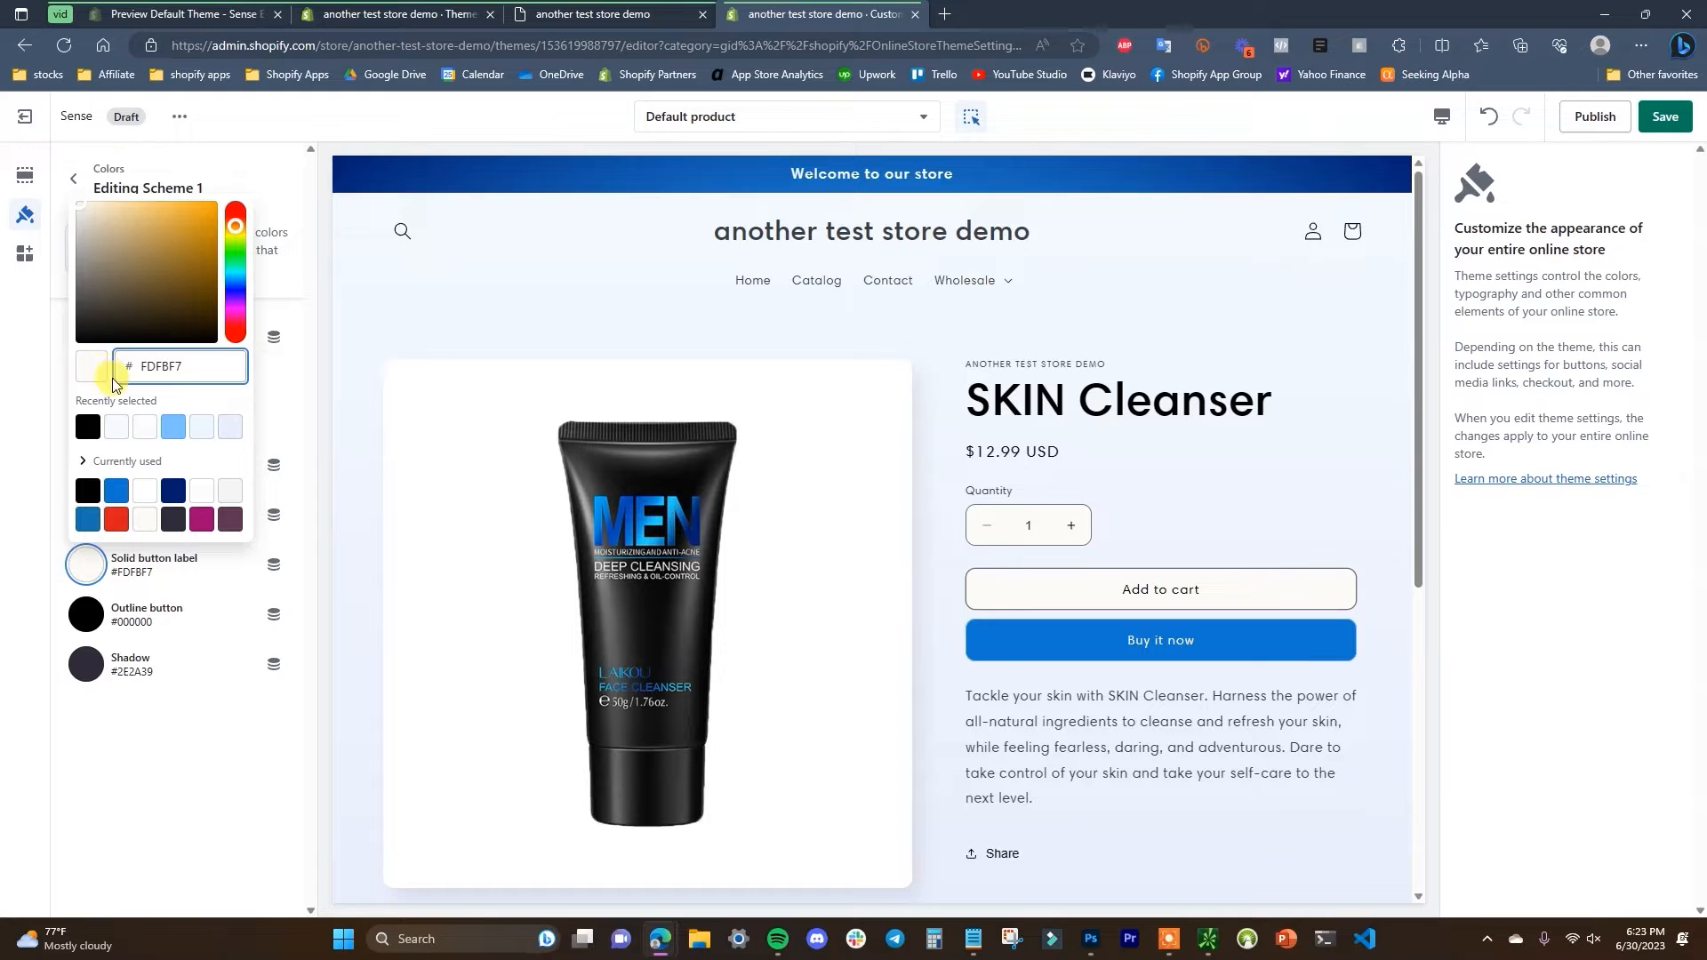
{"action": "left_click_drag", "start_coordinate": [90, 234], "coordinate": [60, 172]}
{"action": "left_click", "coordinate": [61, 172]}
{"action": "left_click", "coordinate": [89, 663]}
{"action": "left_click", "coordinate": [117, 523]}
{"action": "left_click", "coordinate": [184, 790]}
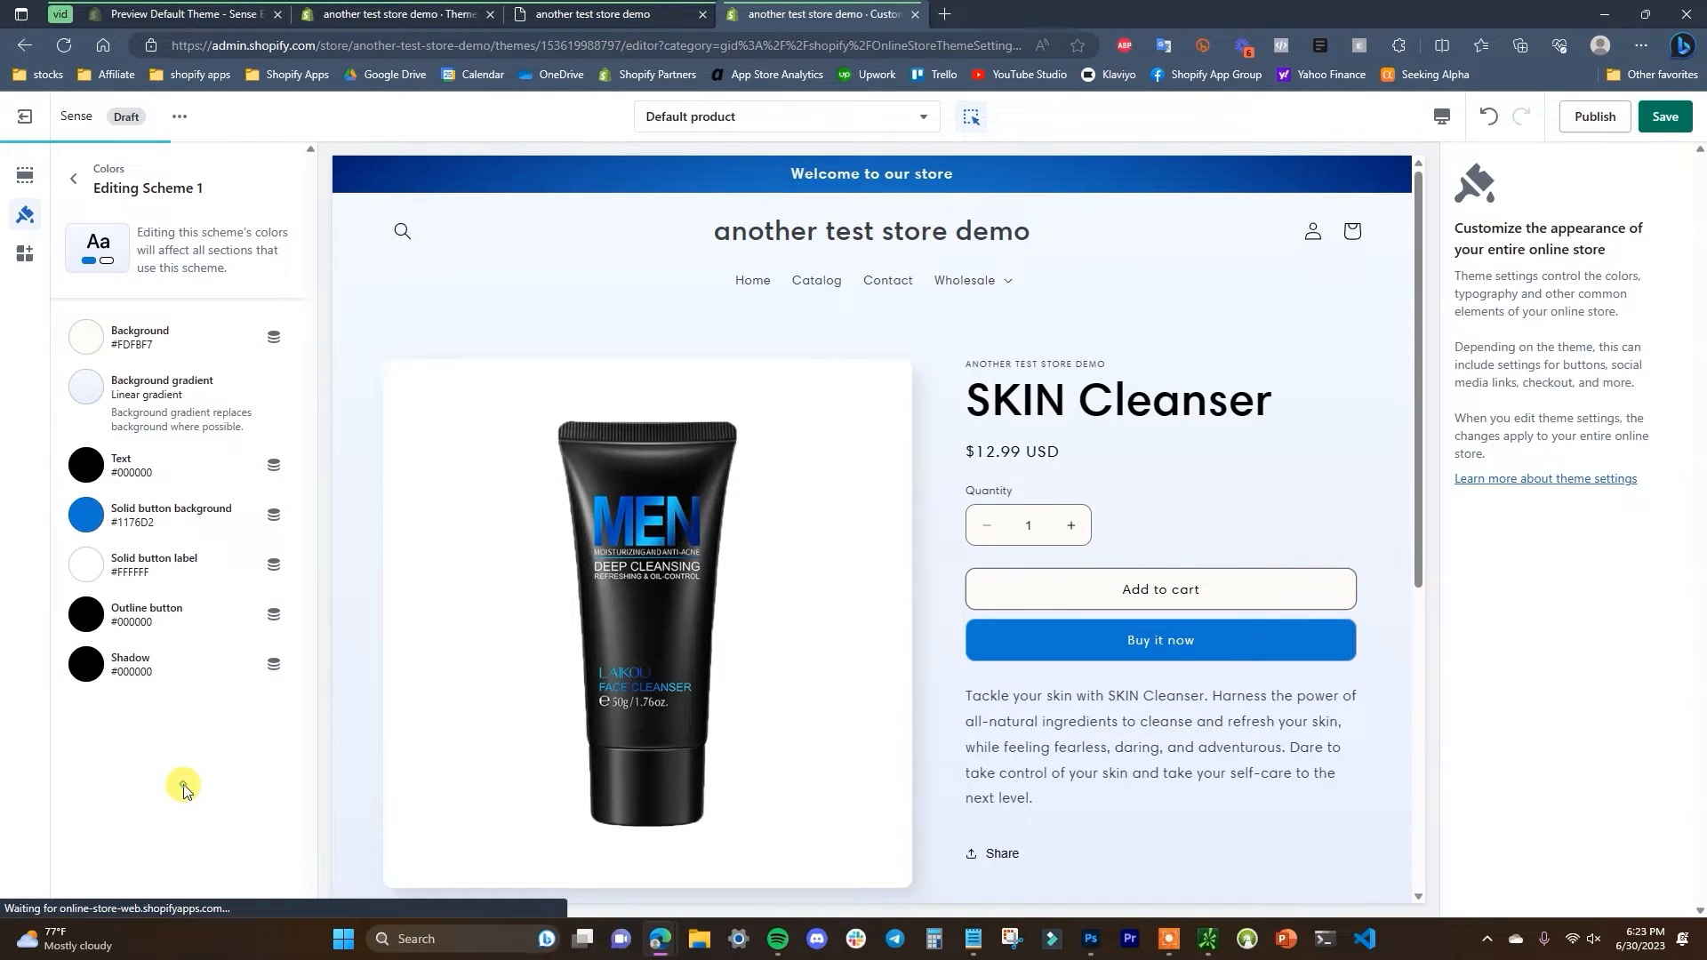
- Review Scheme 1's new colors along the product page preview and save the theme changes
{"action": "scroll", "coordinate": [1069, 610], "scroll_direction": "down", "scroll_amount": 5}
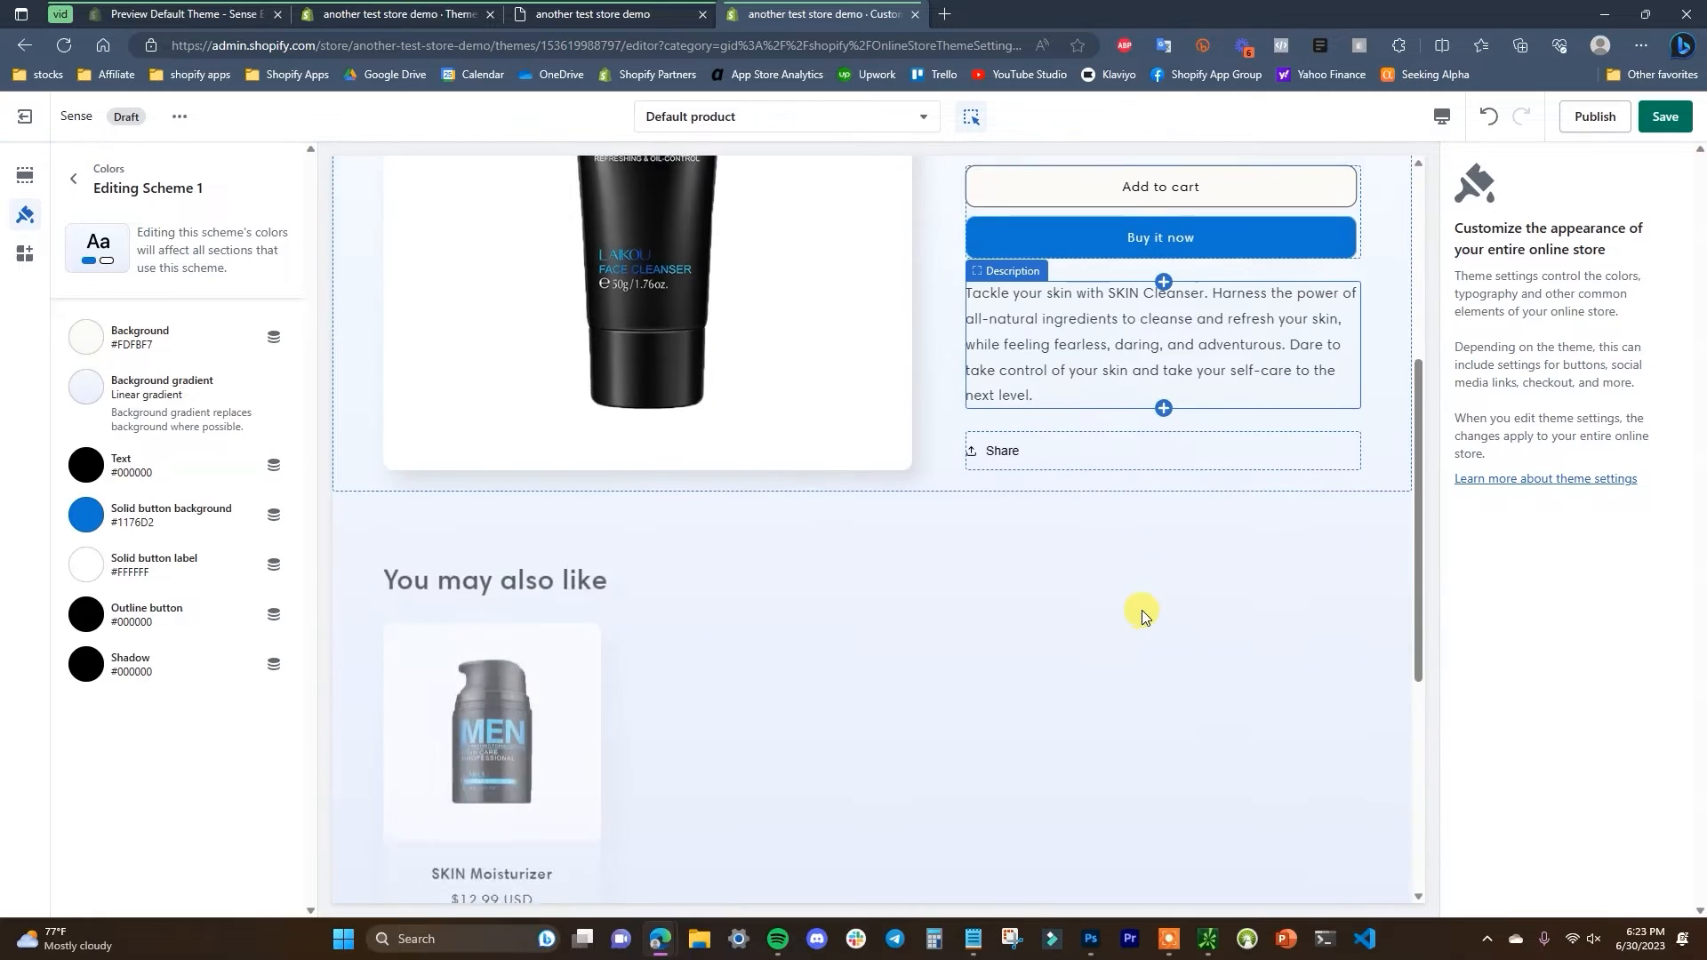
{"action": "scroll", "coordinate": [914, 607], "scroll_direction": "down", "scroll_amount": 1}
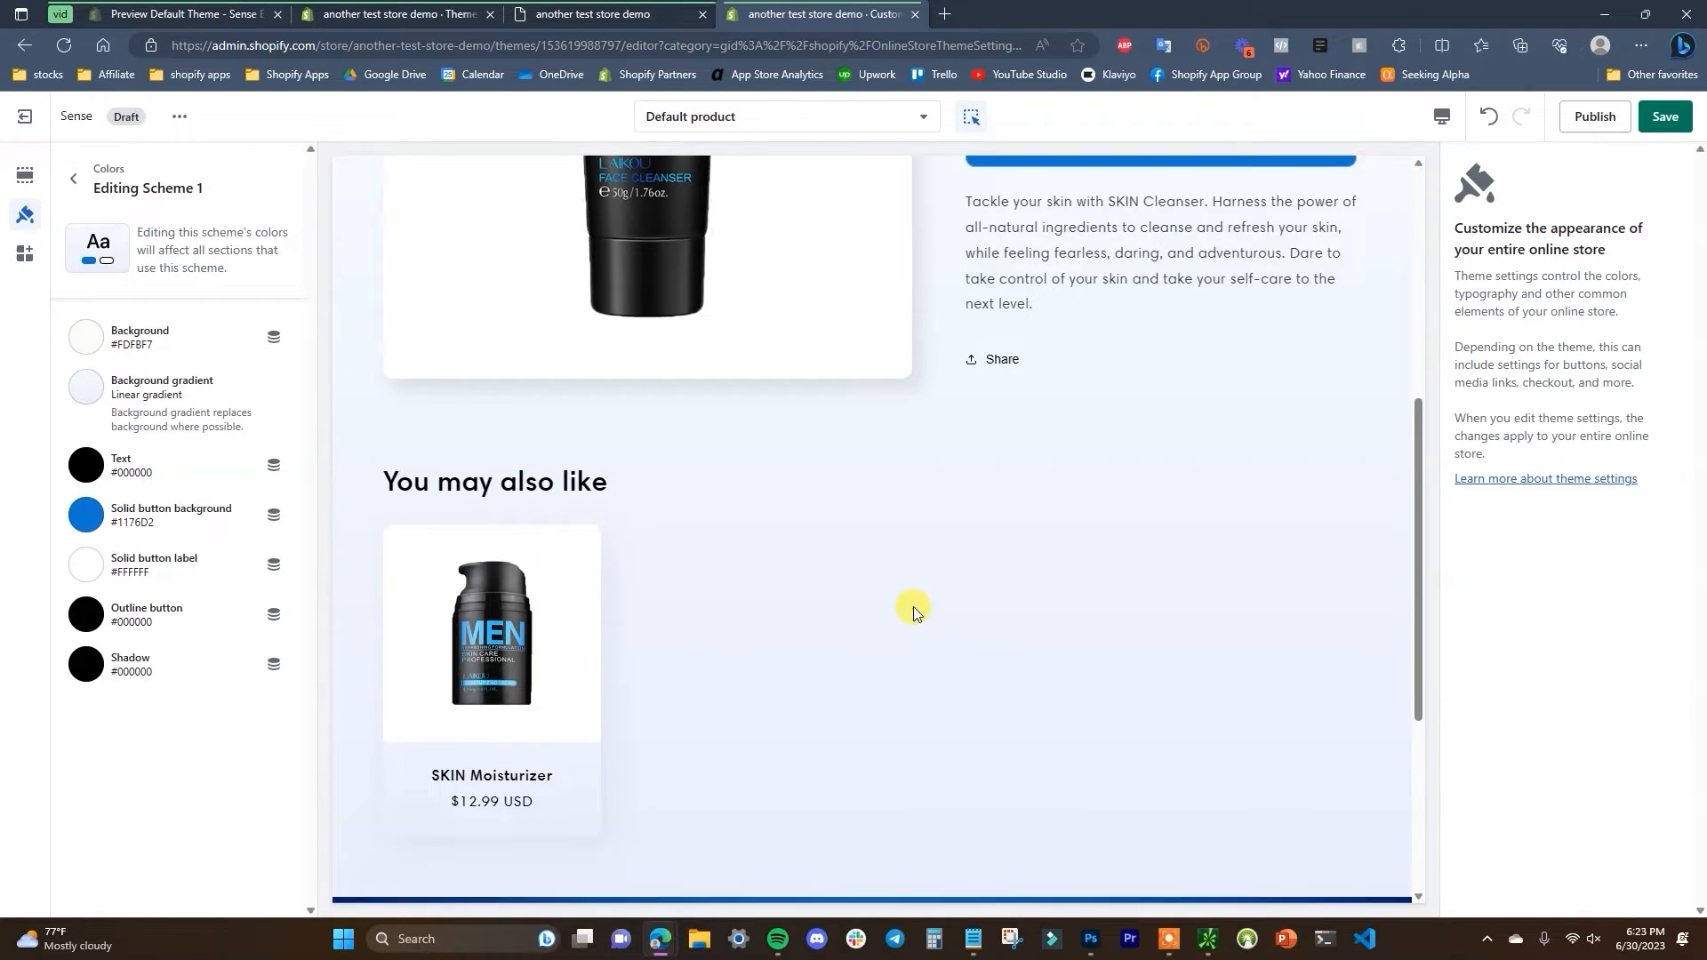
{"action": "scroll", "coordinate": [925, 640], "scroll_direction": "down", "scroll_amount": 3}
{"action": "scroll", "coordinate": [1078, 566], "scroll_direction": "up", "scroll_amount": 5}
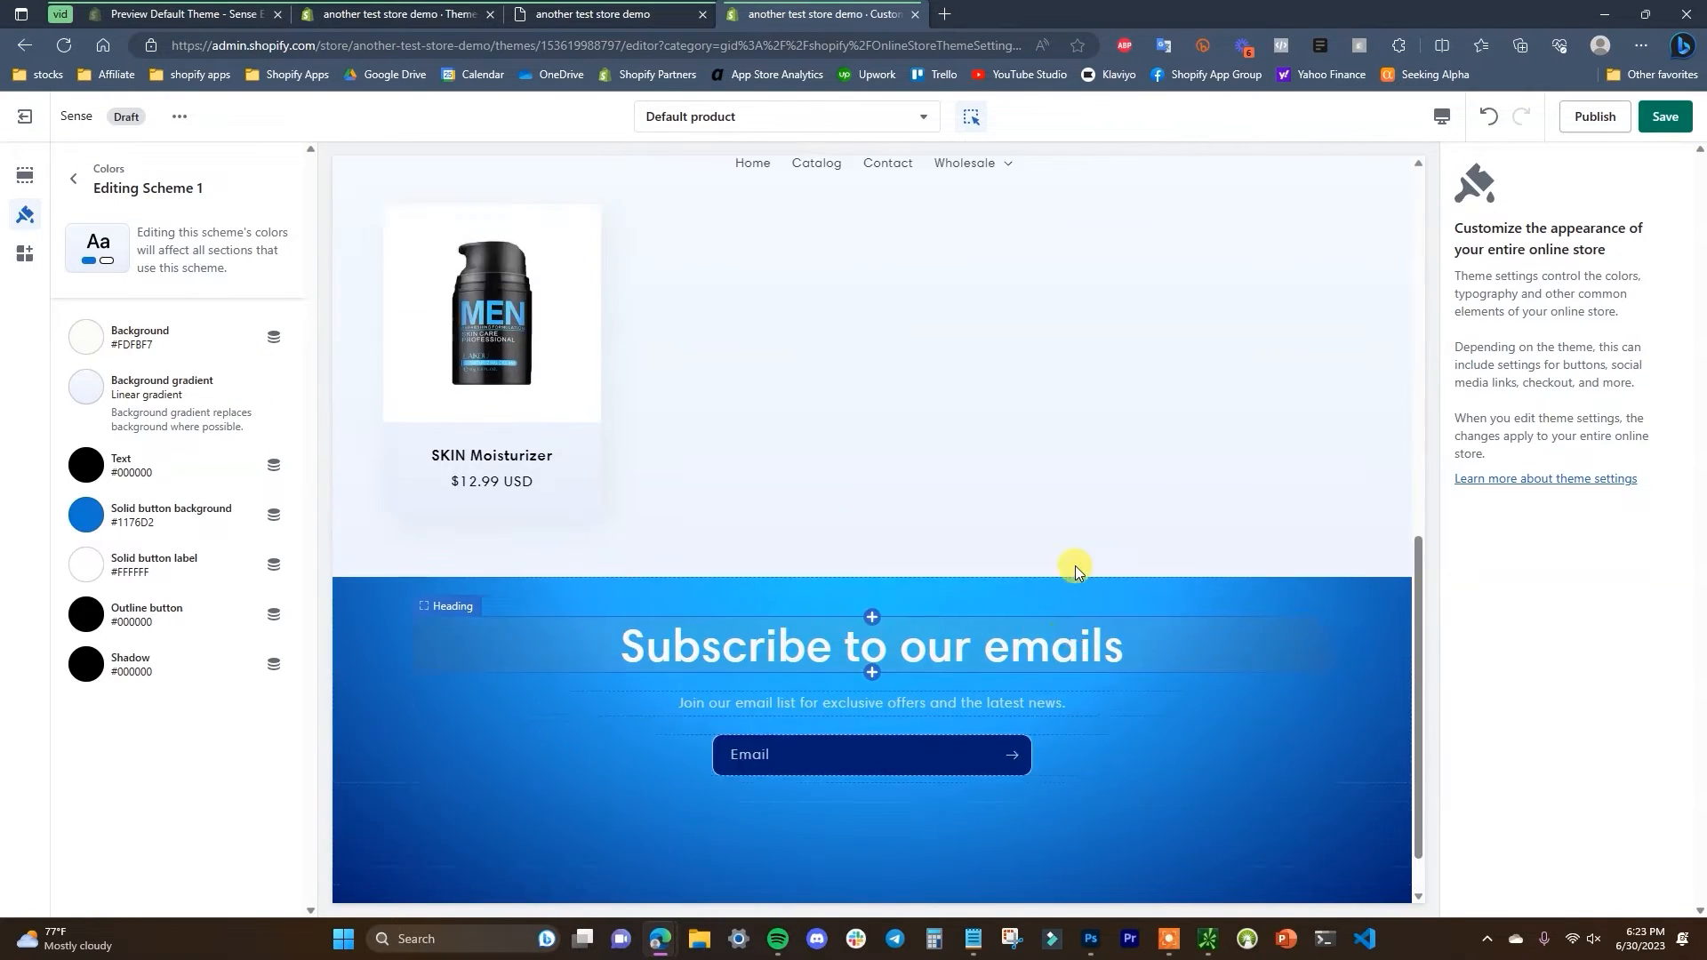
{"action": "scroll", "coordinate": [1075, 534], "scroll_direction": "up", "scroll_amount": 5}
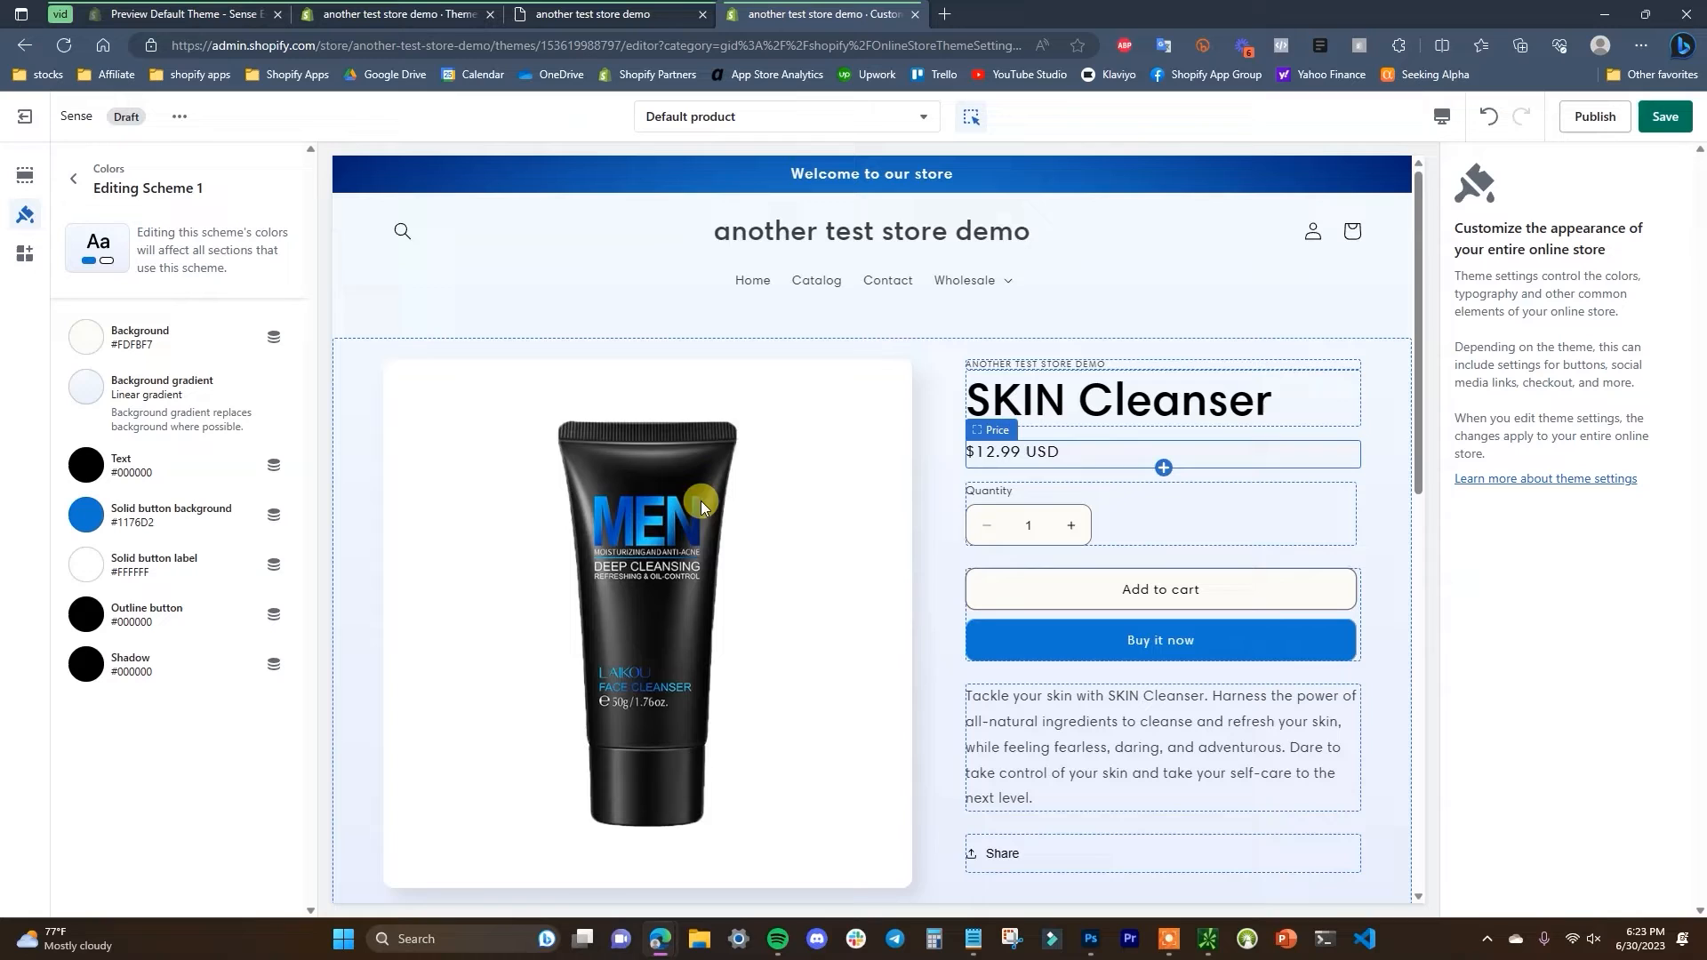
{"action": "left_click", "coordinate": [73, 178]}
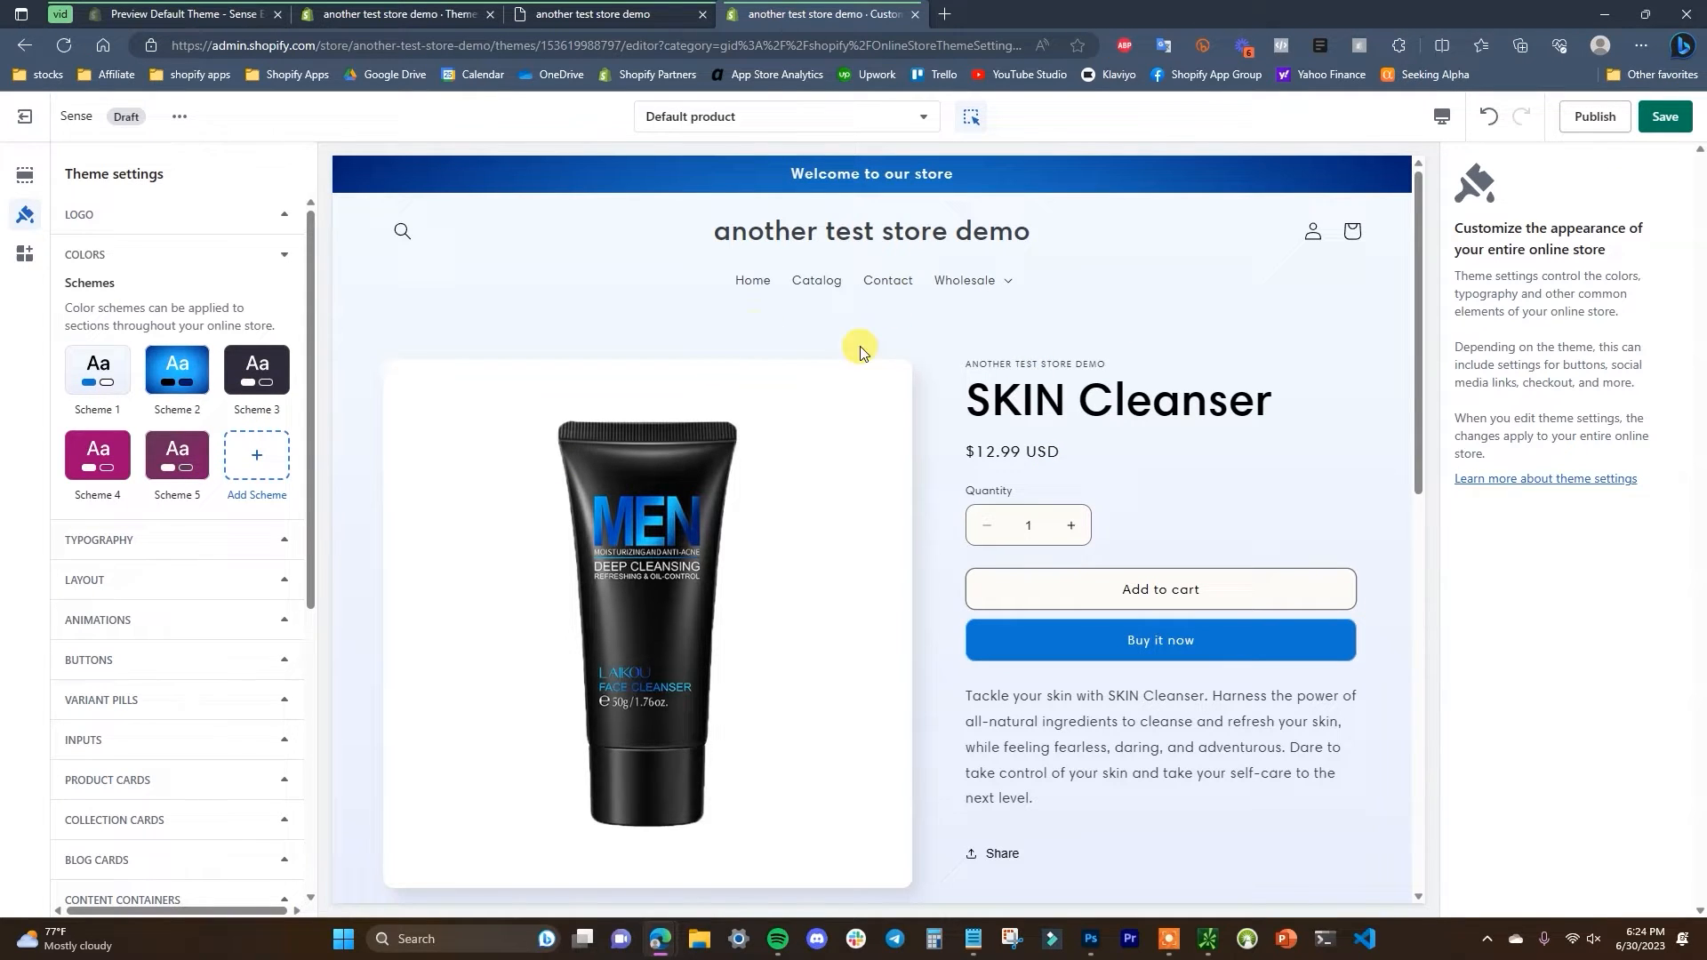
{"action": "left_click", "coordinate": [1665, 117]}
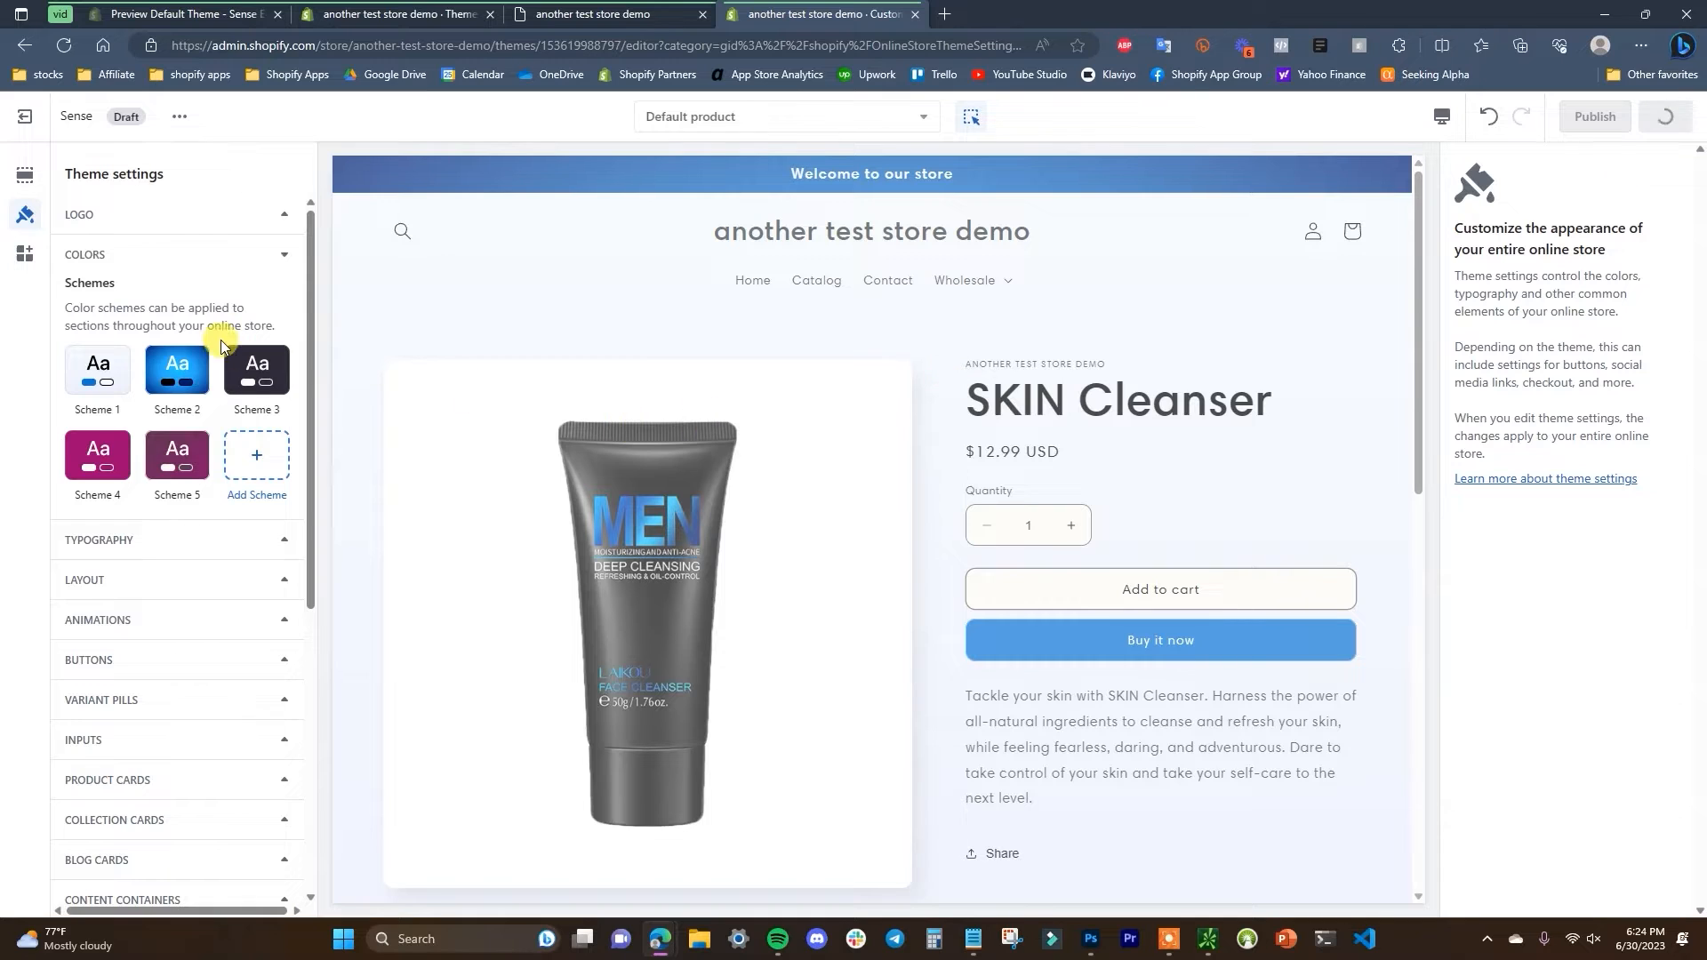
- Set the store logo to the blue SKIN image "logo" (PNG) from the store's image library
{"action": "left_click", "coordinate": [281, 260]}
{"action": "left_click", "coordinate": [282, 216]}
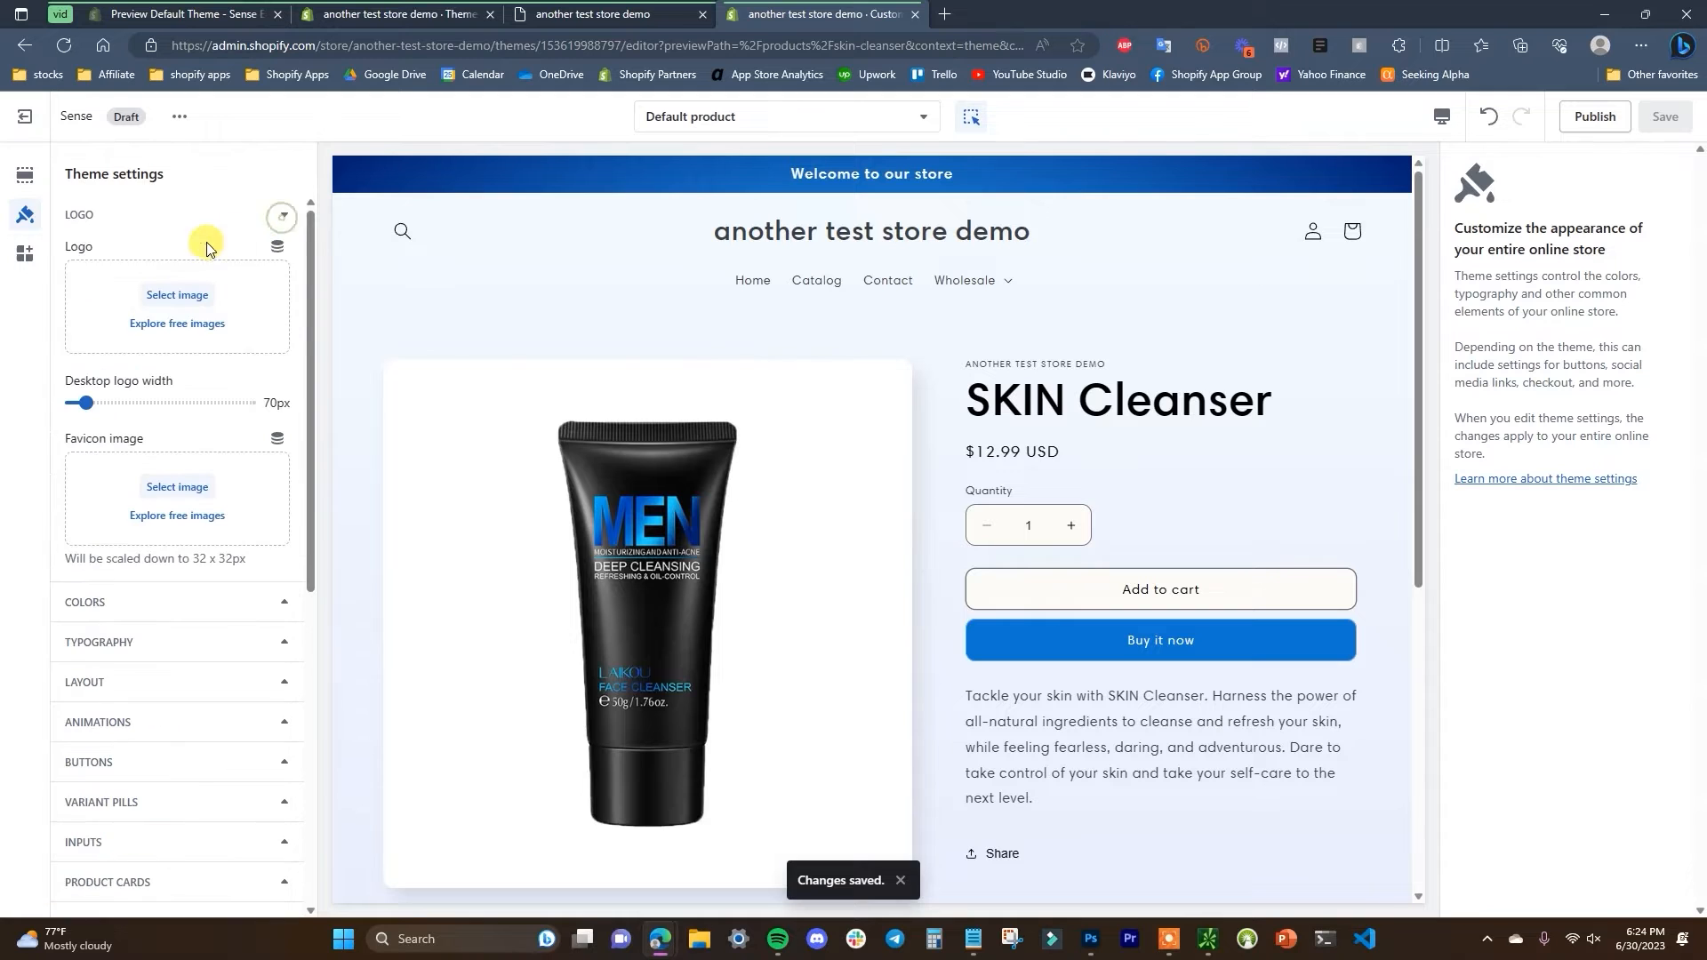
{"action": "left_click", "coordinate": [189, 303]}
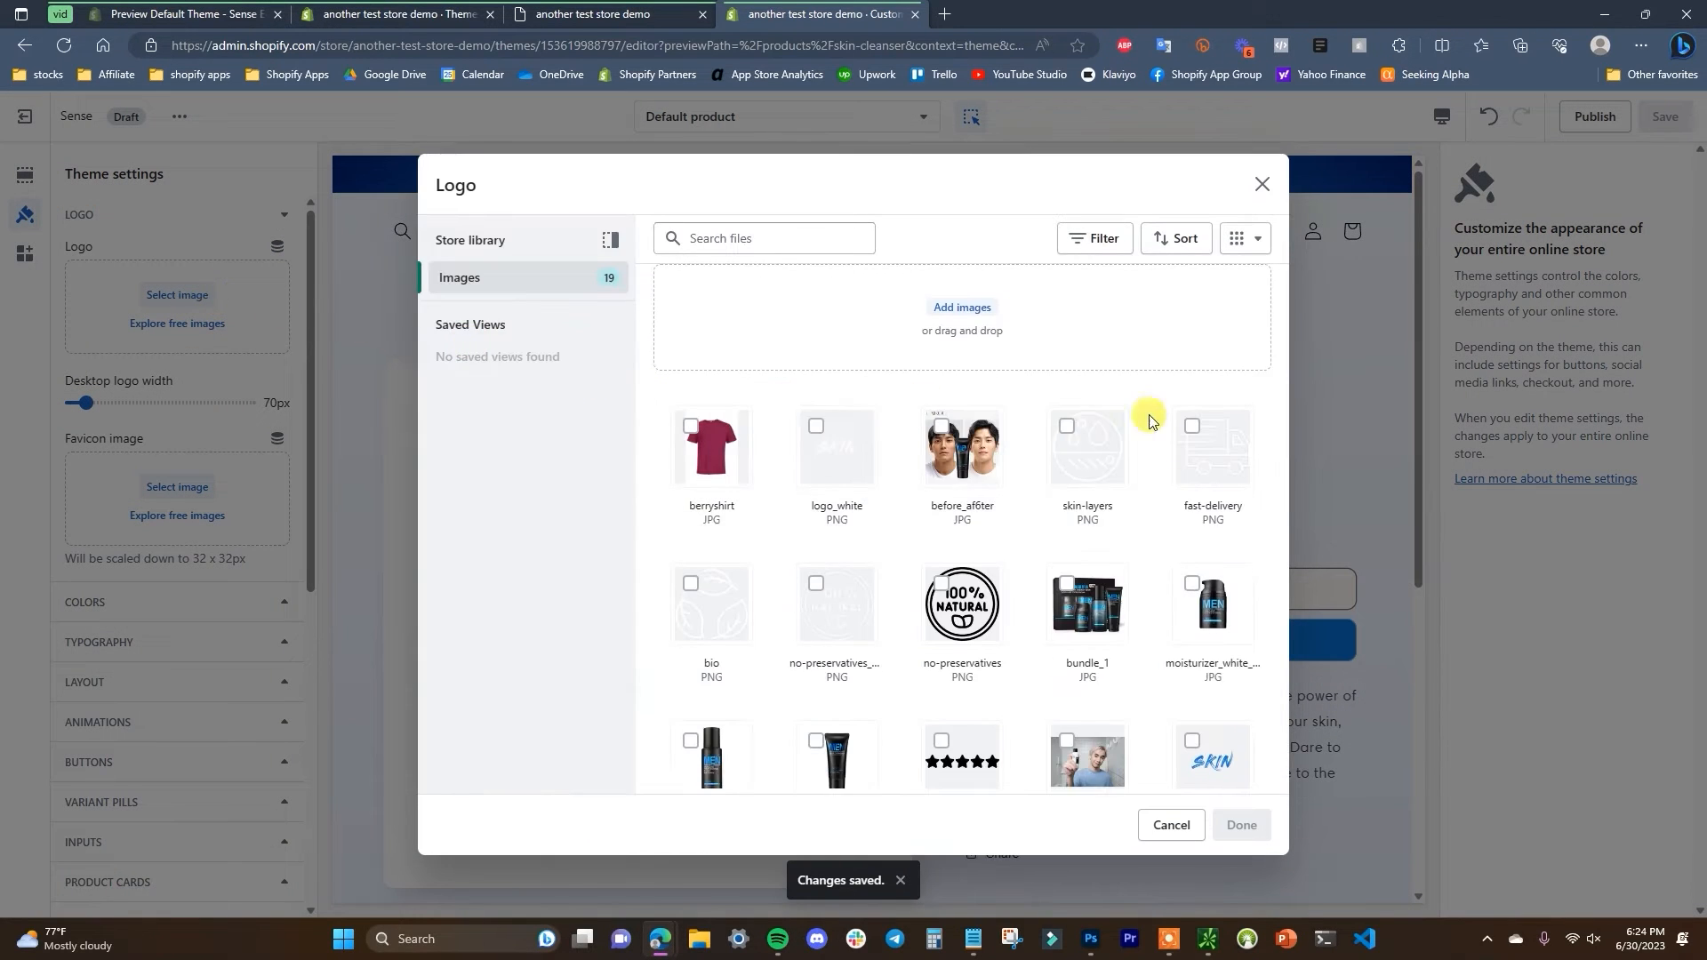
{"action": "scroll", "coordinate": [1263, 676], "scroll_direction": "down", "scroll_amount": 1}
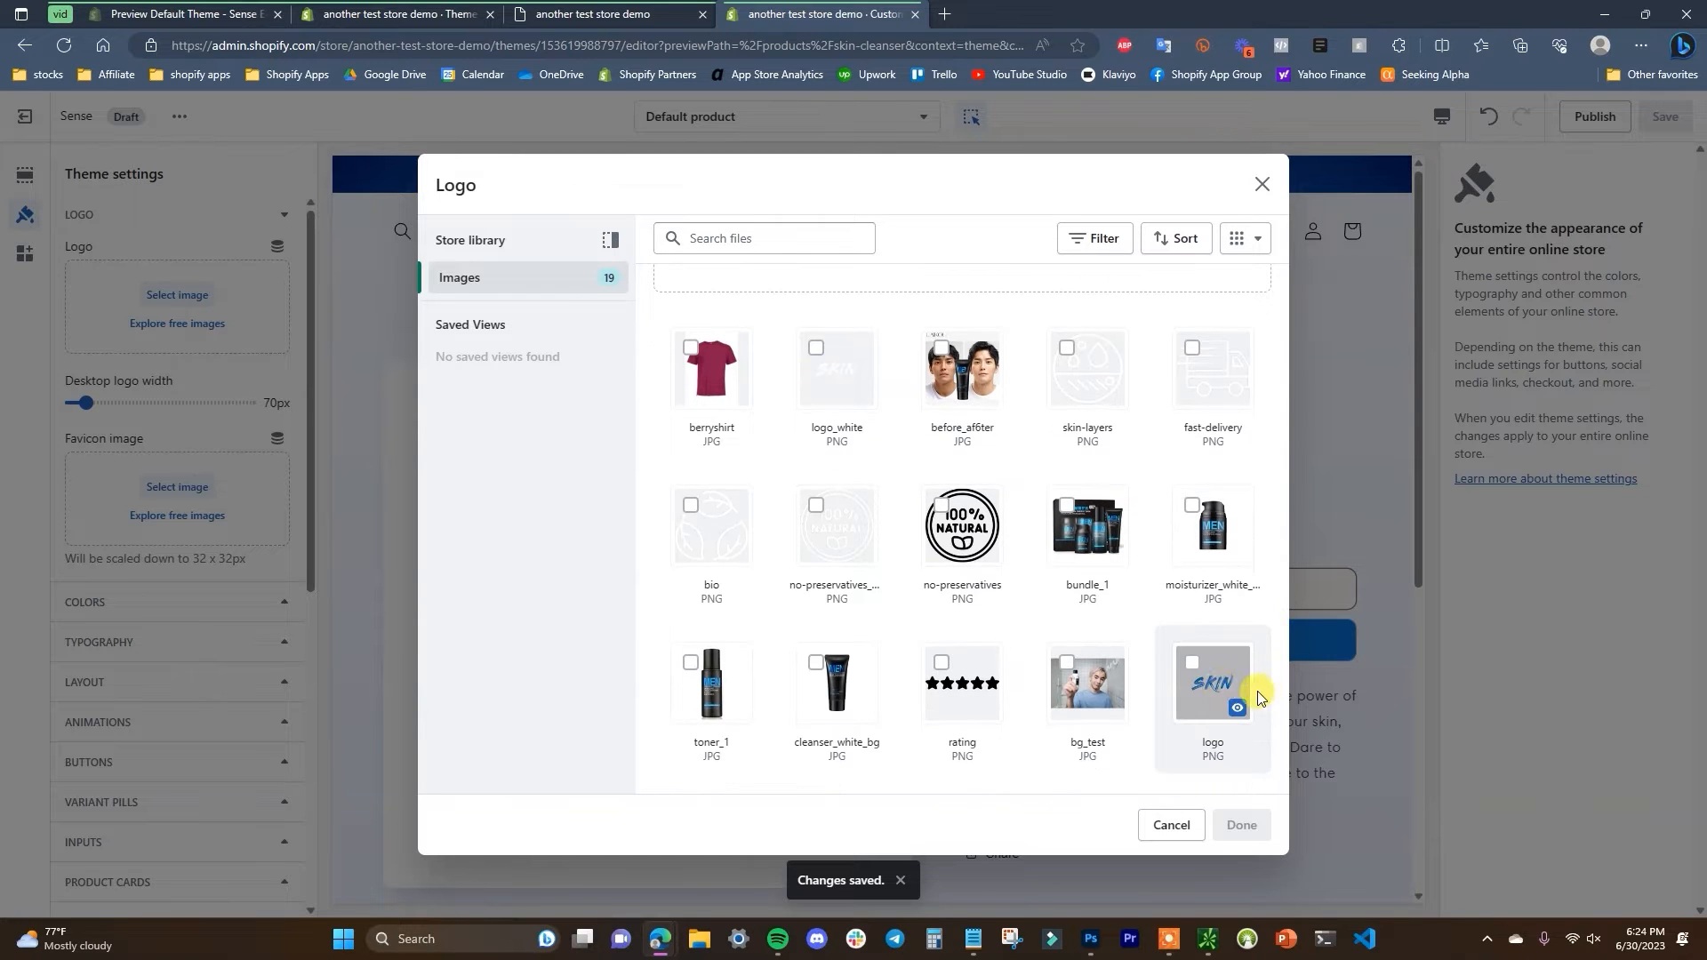
{"action": "left_click", "coordinate": [1198, 679]}
{"action": "left_click", "coordinate": [1220, 824]}
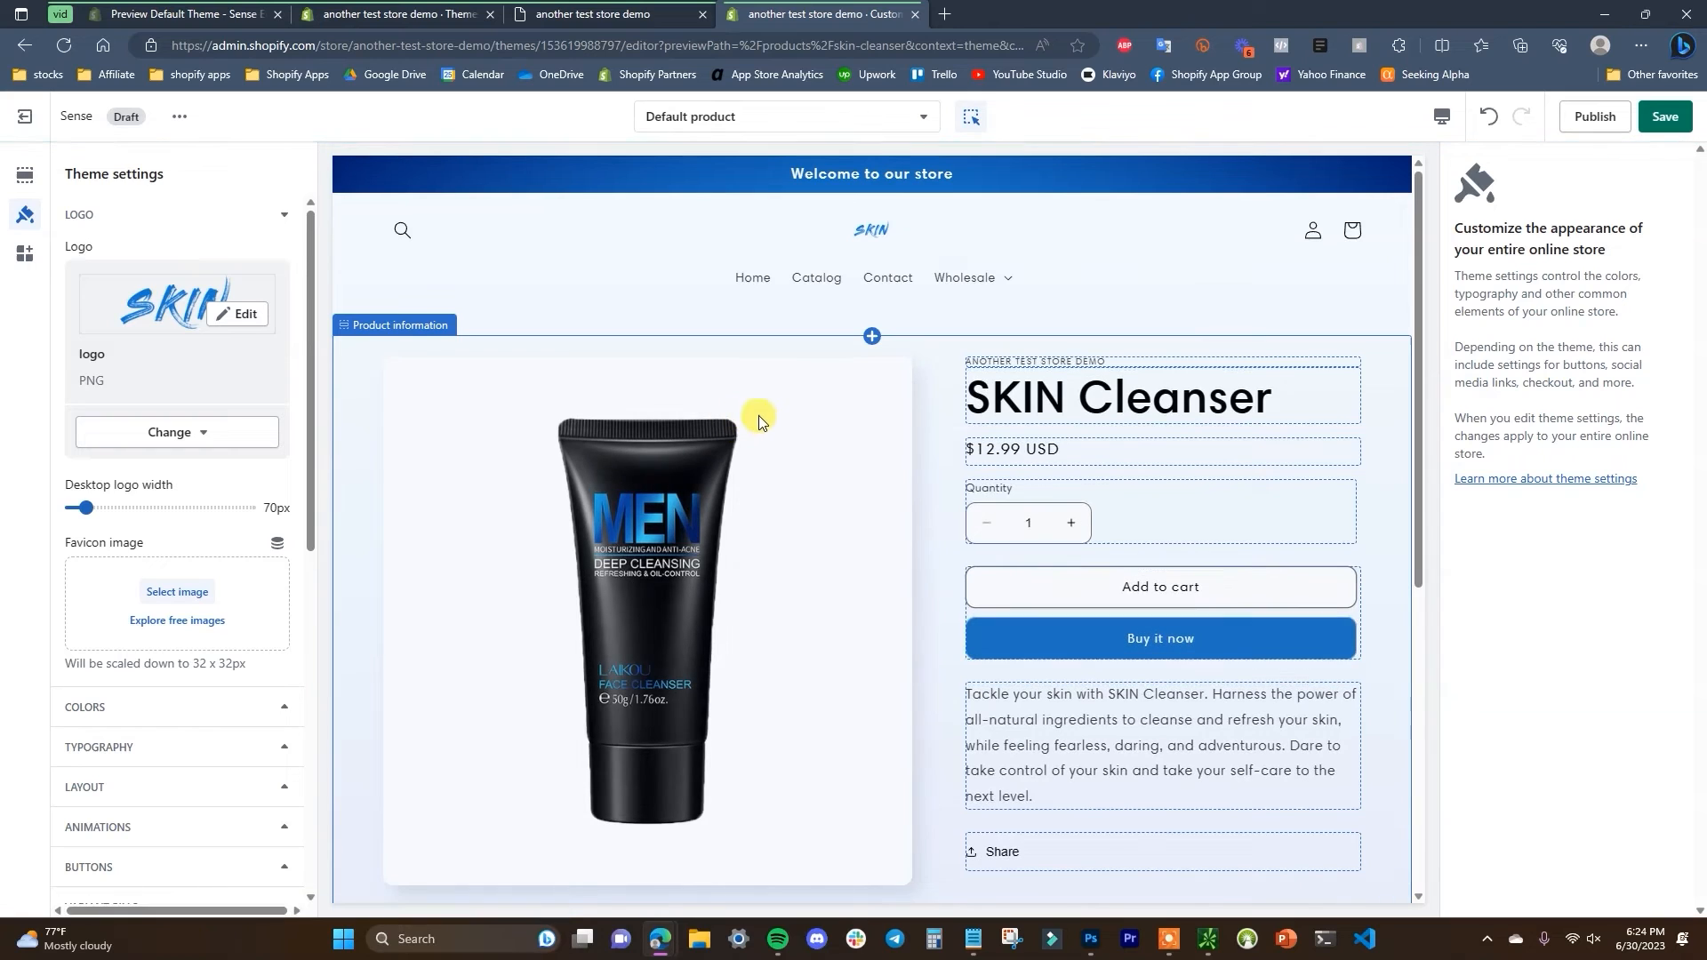
- Set the desktop logo width to 300px and save the theme changes
{"action": "left_click_drag", "start_coordinate": [85, 506], "coordinate": [243, 508]}
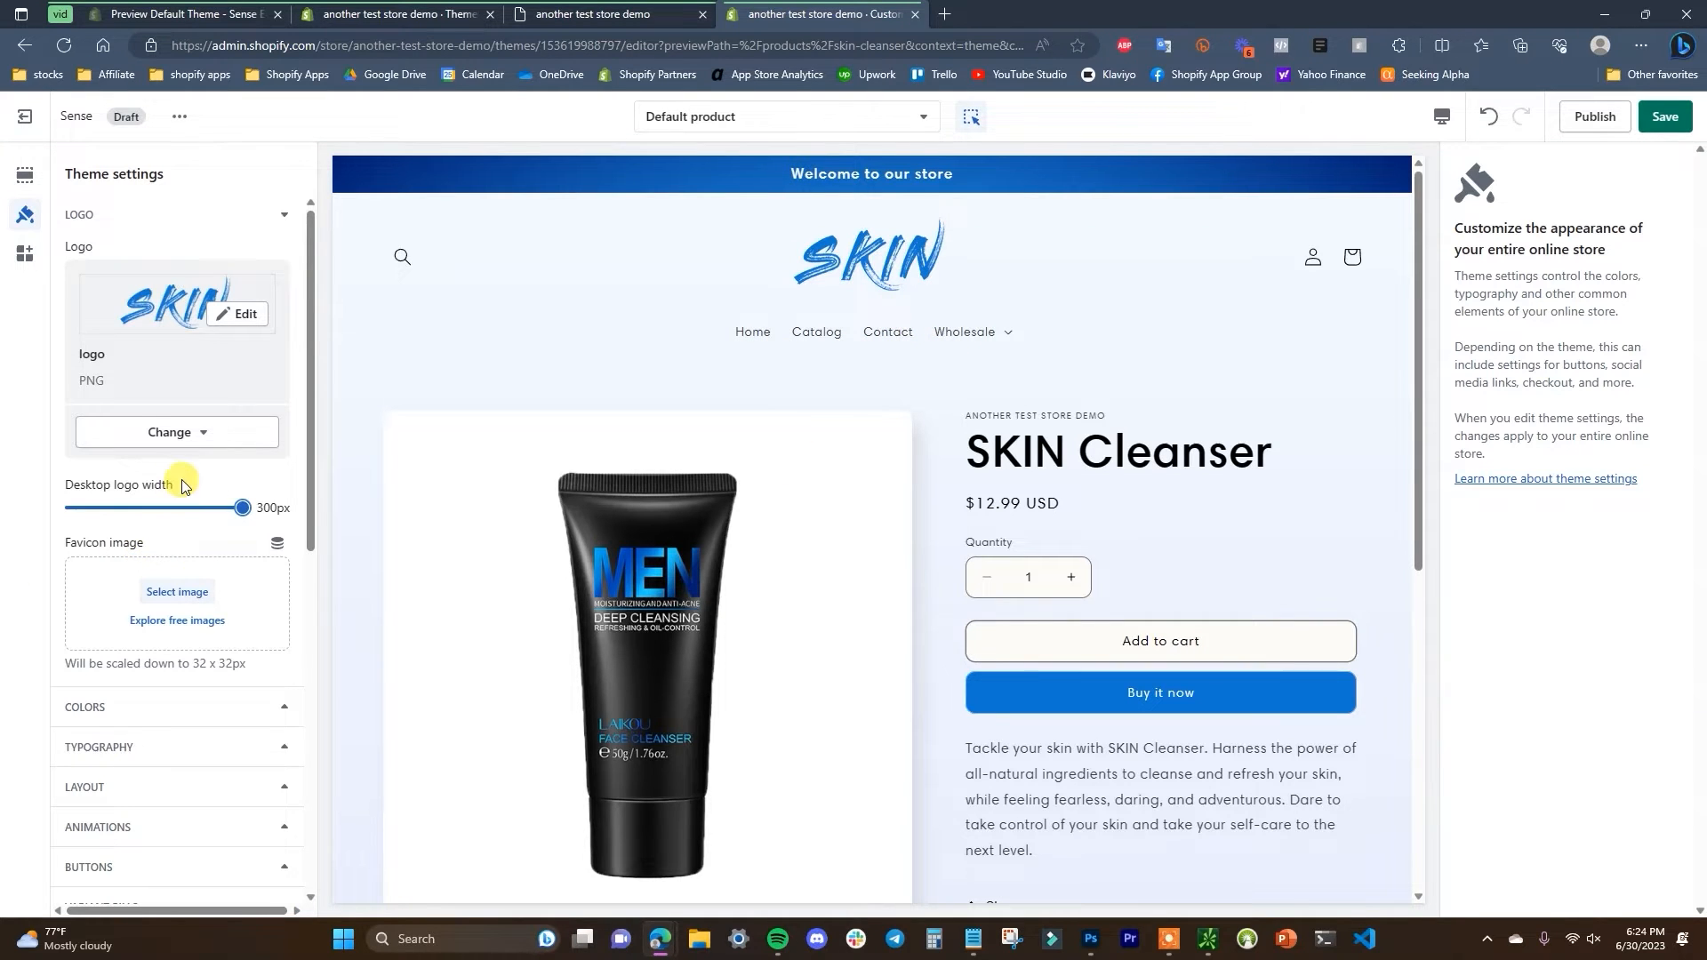
{"action": "scroll", "coordinate": [182, 486], "scroll_direction": "down", "scroll_amount": 1}
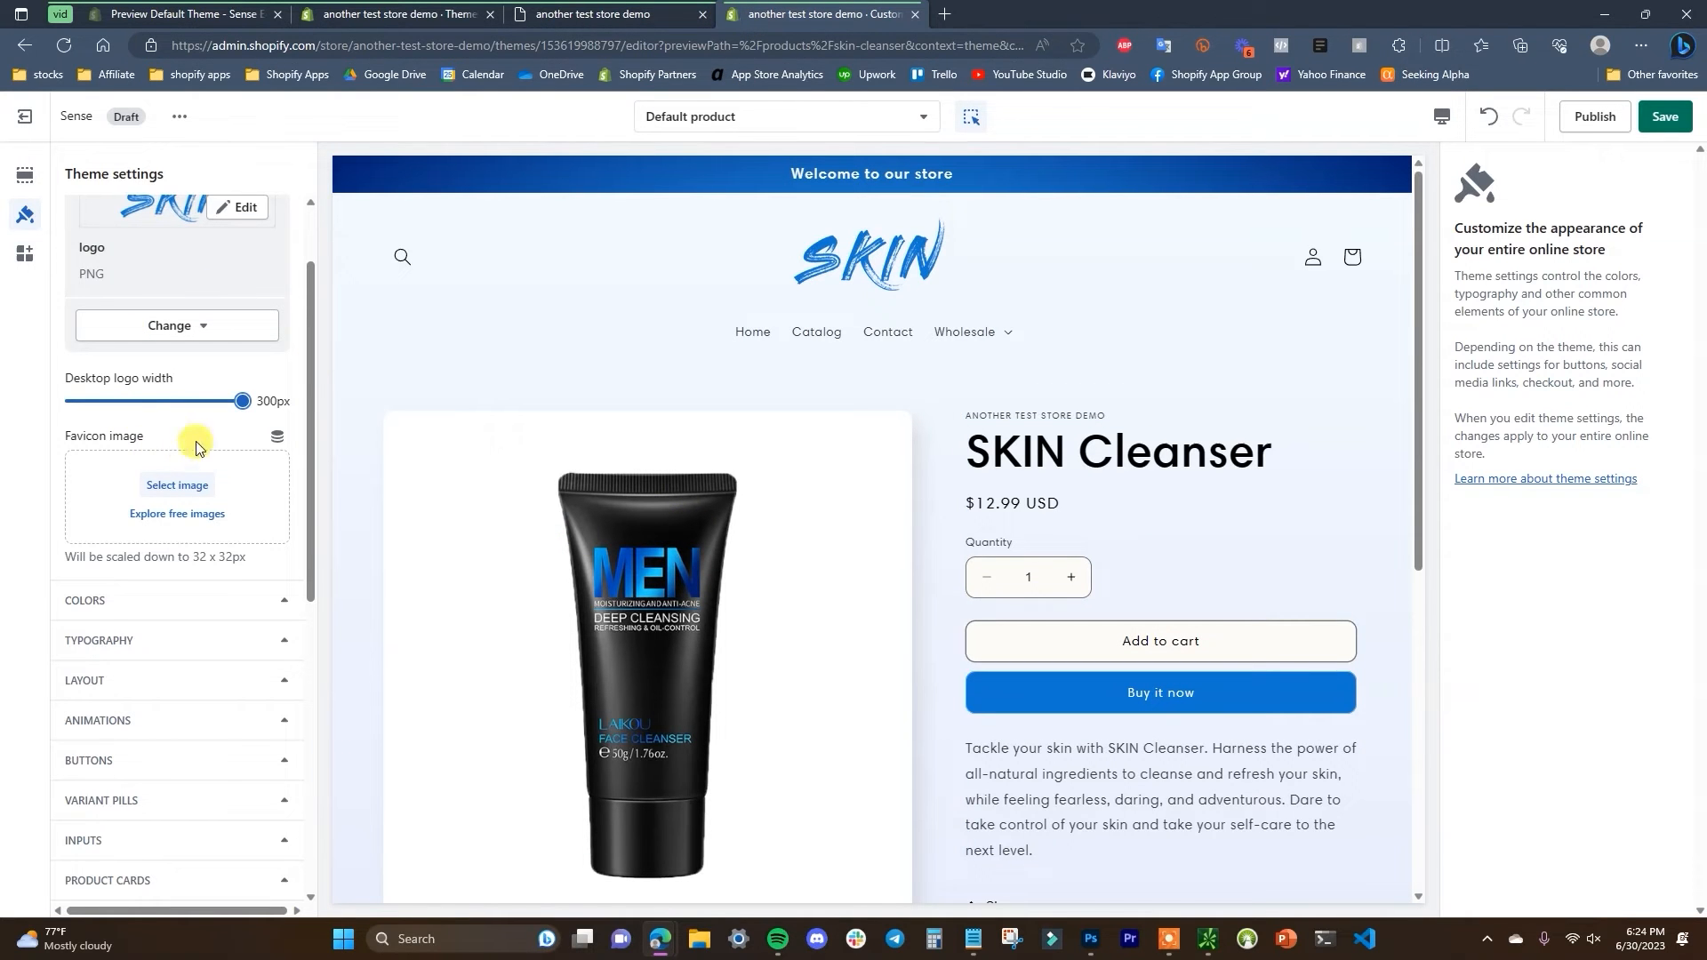
{"action": "scroll", "coordinate": [197, 371], "scroll_direction": "up", "scroll_amount": 2}
{"action": "left_click", "coordinate": [198, 214]}
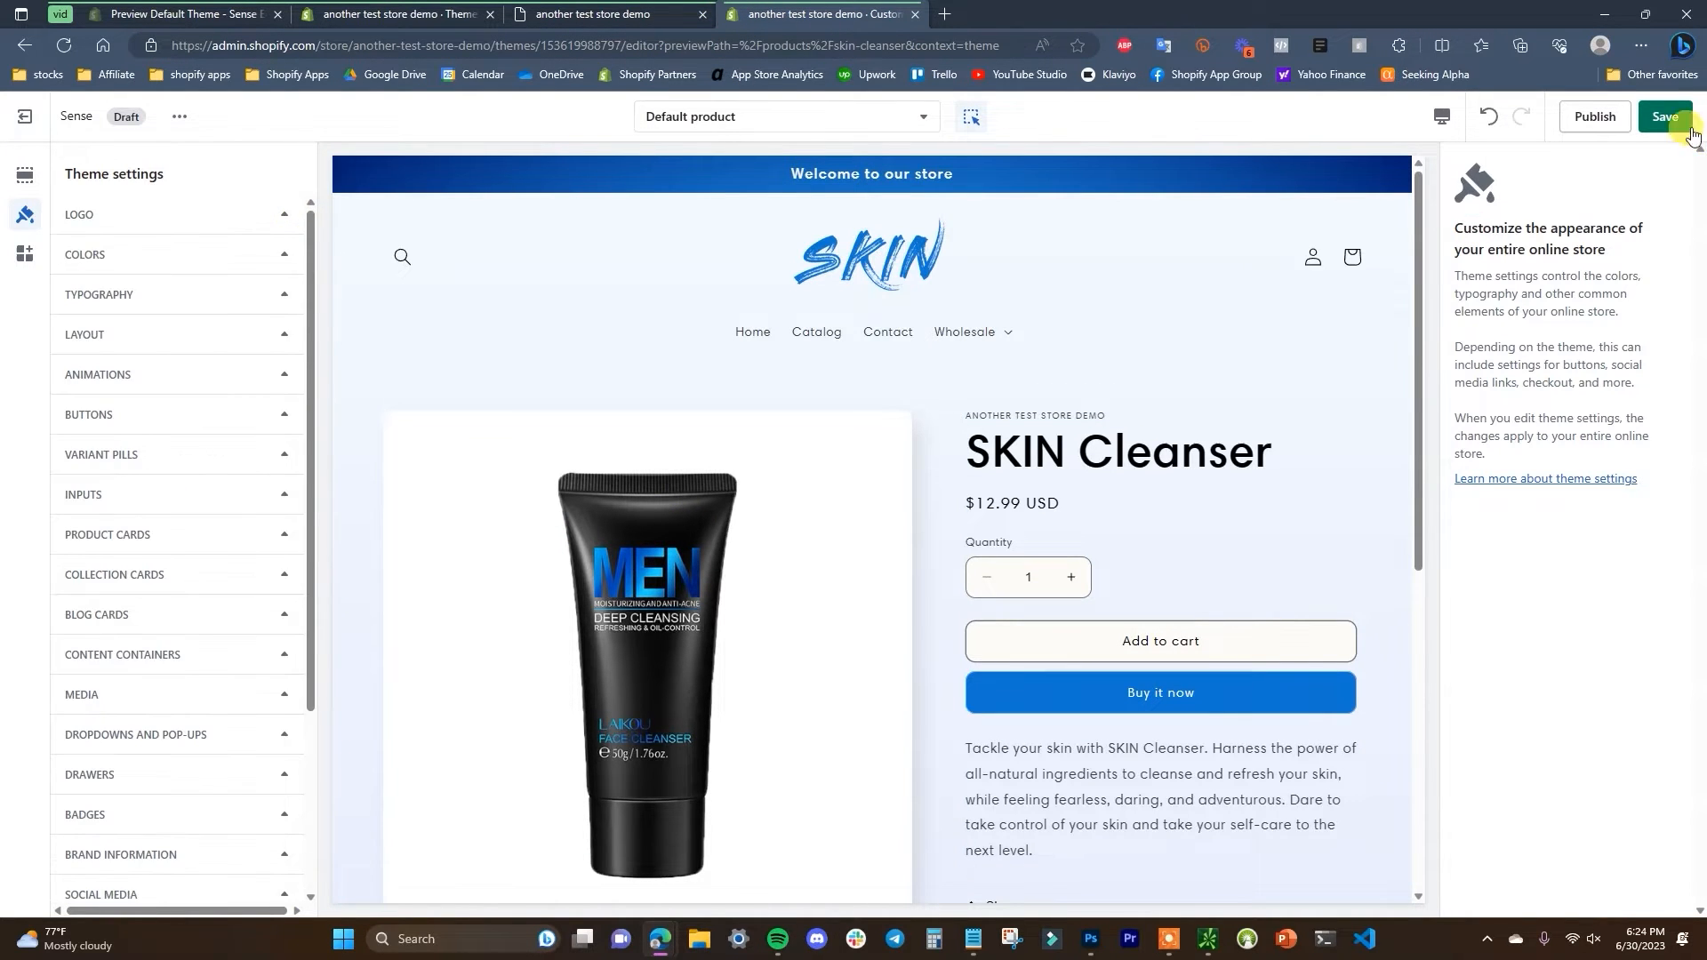
{"action": "left_click", "coordinate": [1689, 125]}
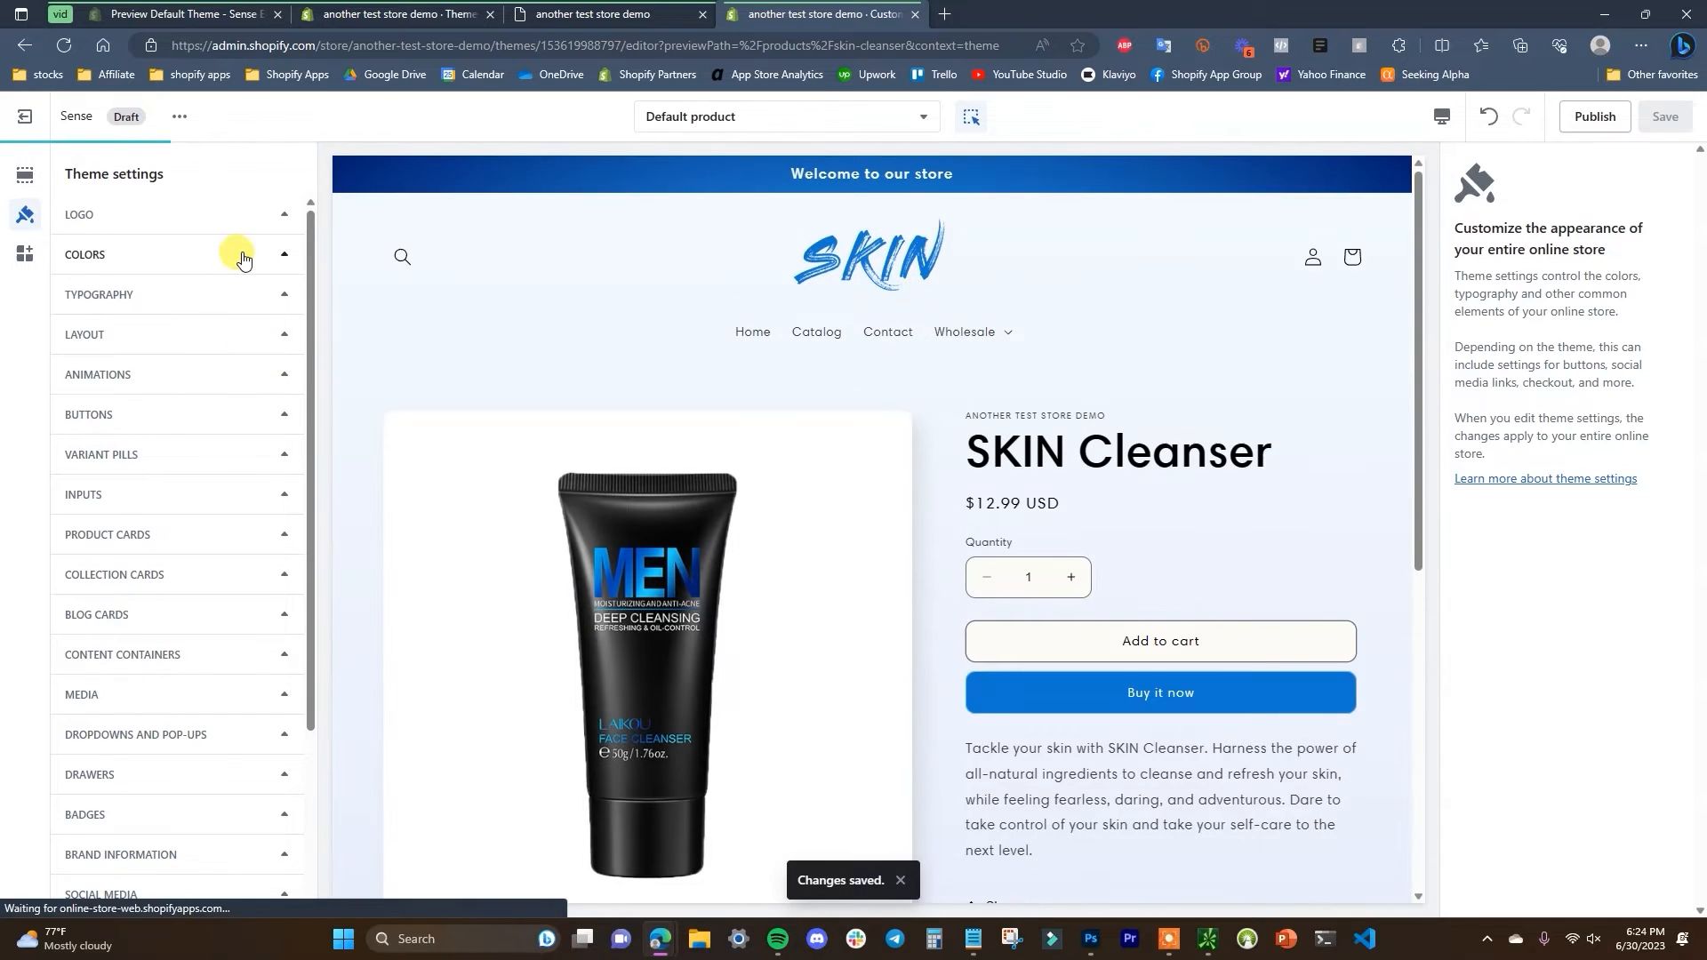
- Examine the typography settings and browse the fonts available for the store's headings
{"action": "left_click", "coordinate": [270, 294]}
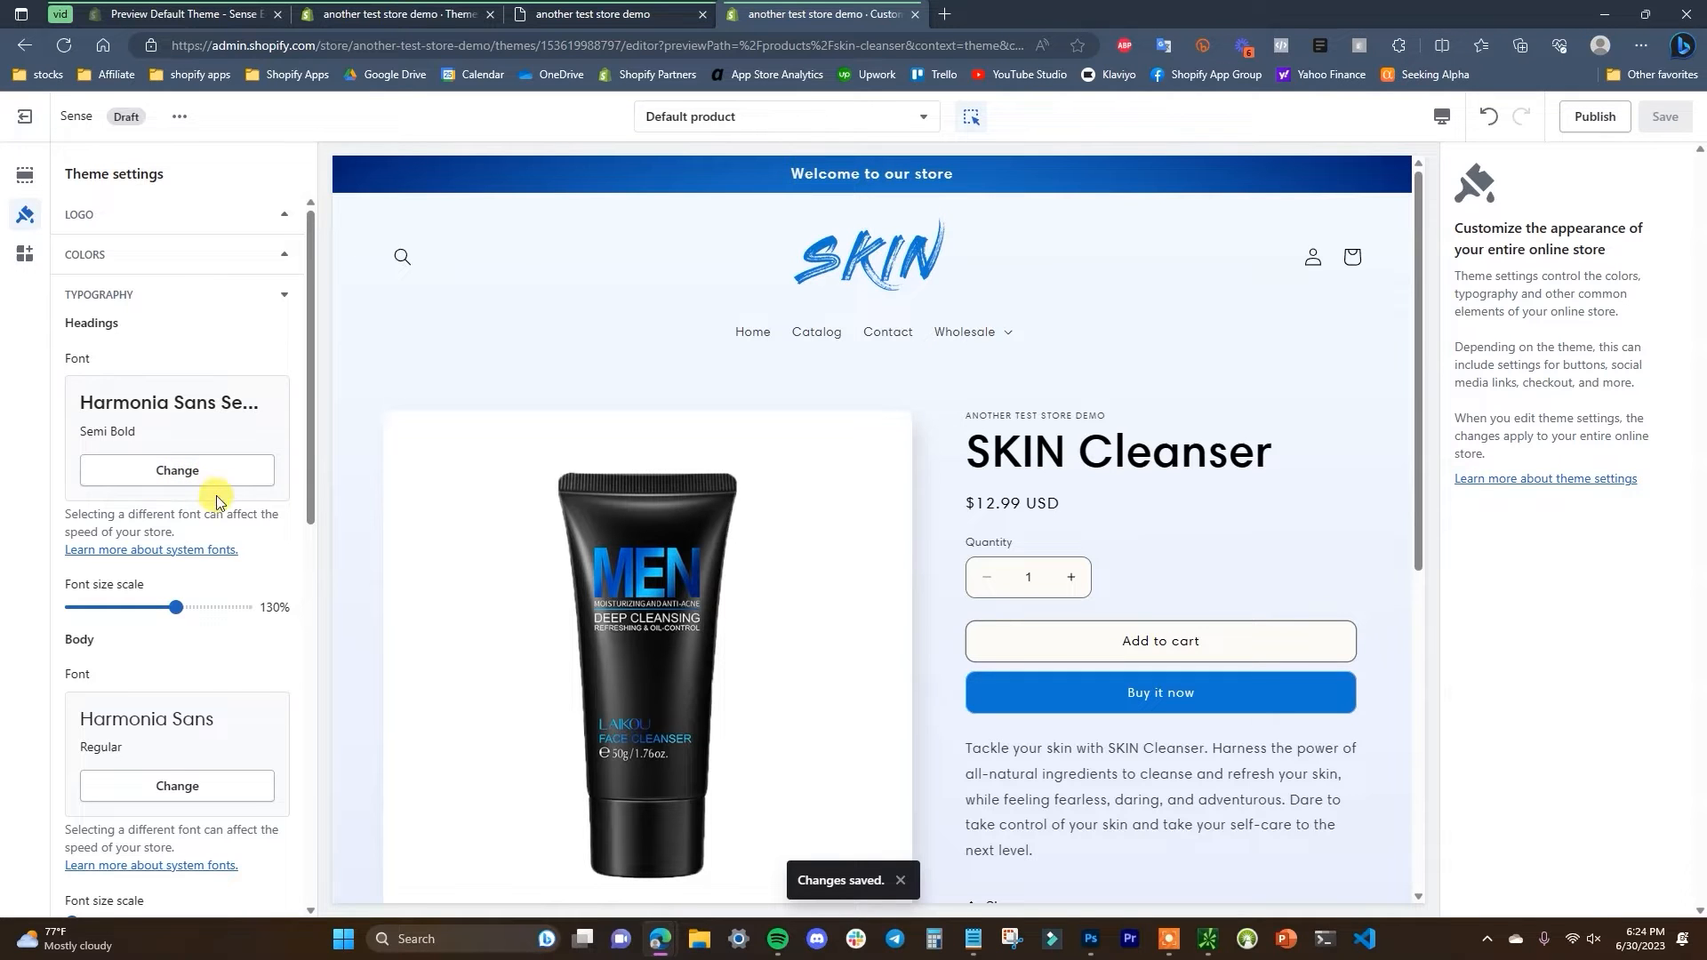
{"action": "scroll", "coordinate": [159, 776], "scroll_direction": "down", "scroll_amount": 2}
{"action": "scroll", "coordinate": [162, 770], "scroll_direction": "up", "scroll_amount": 2}
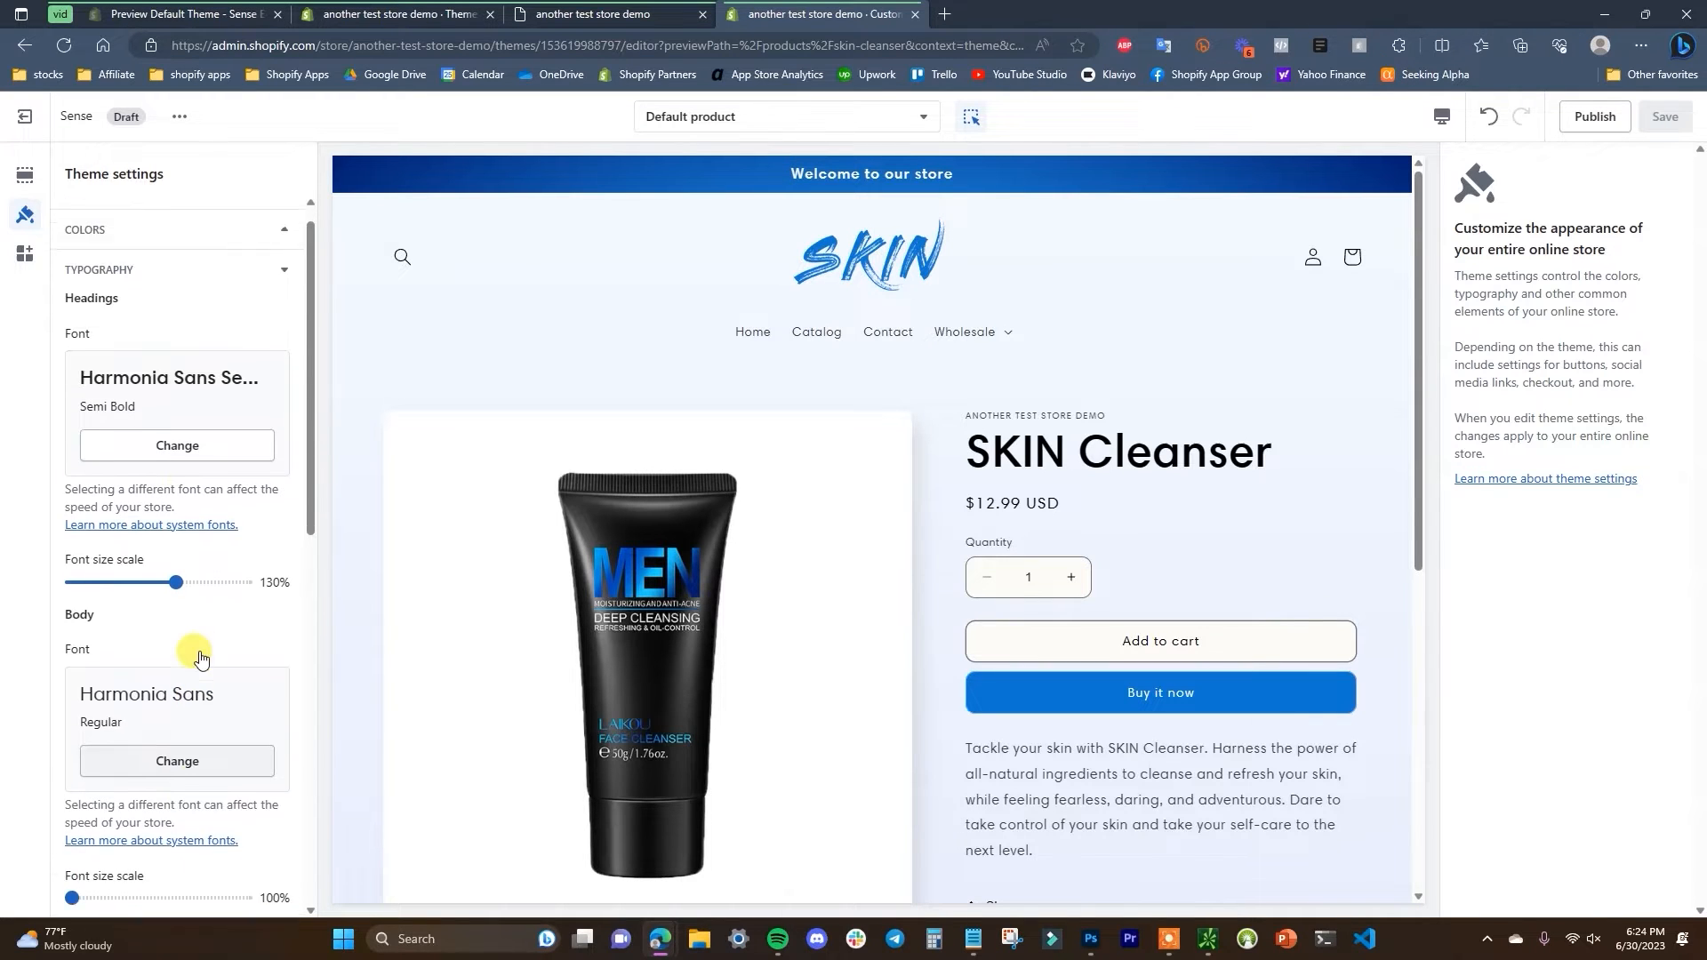
{"action": "scroll", "coordinate": [1296, 747], "scroll_direction": "down", "scroll_amount": 1}
{"action": "scroll", "coordinate": [1139, 472], "scroll_direction": "up", "scroll_amount": 1}
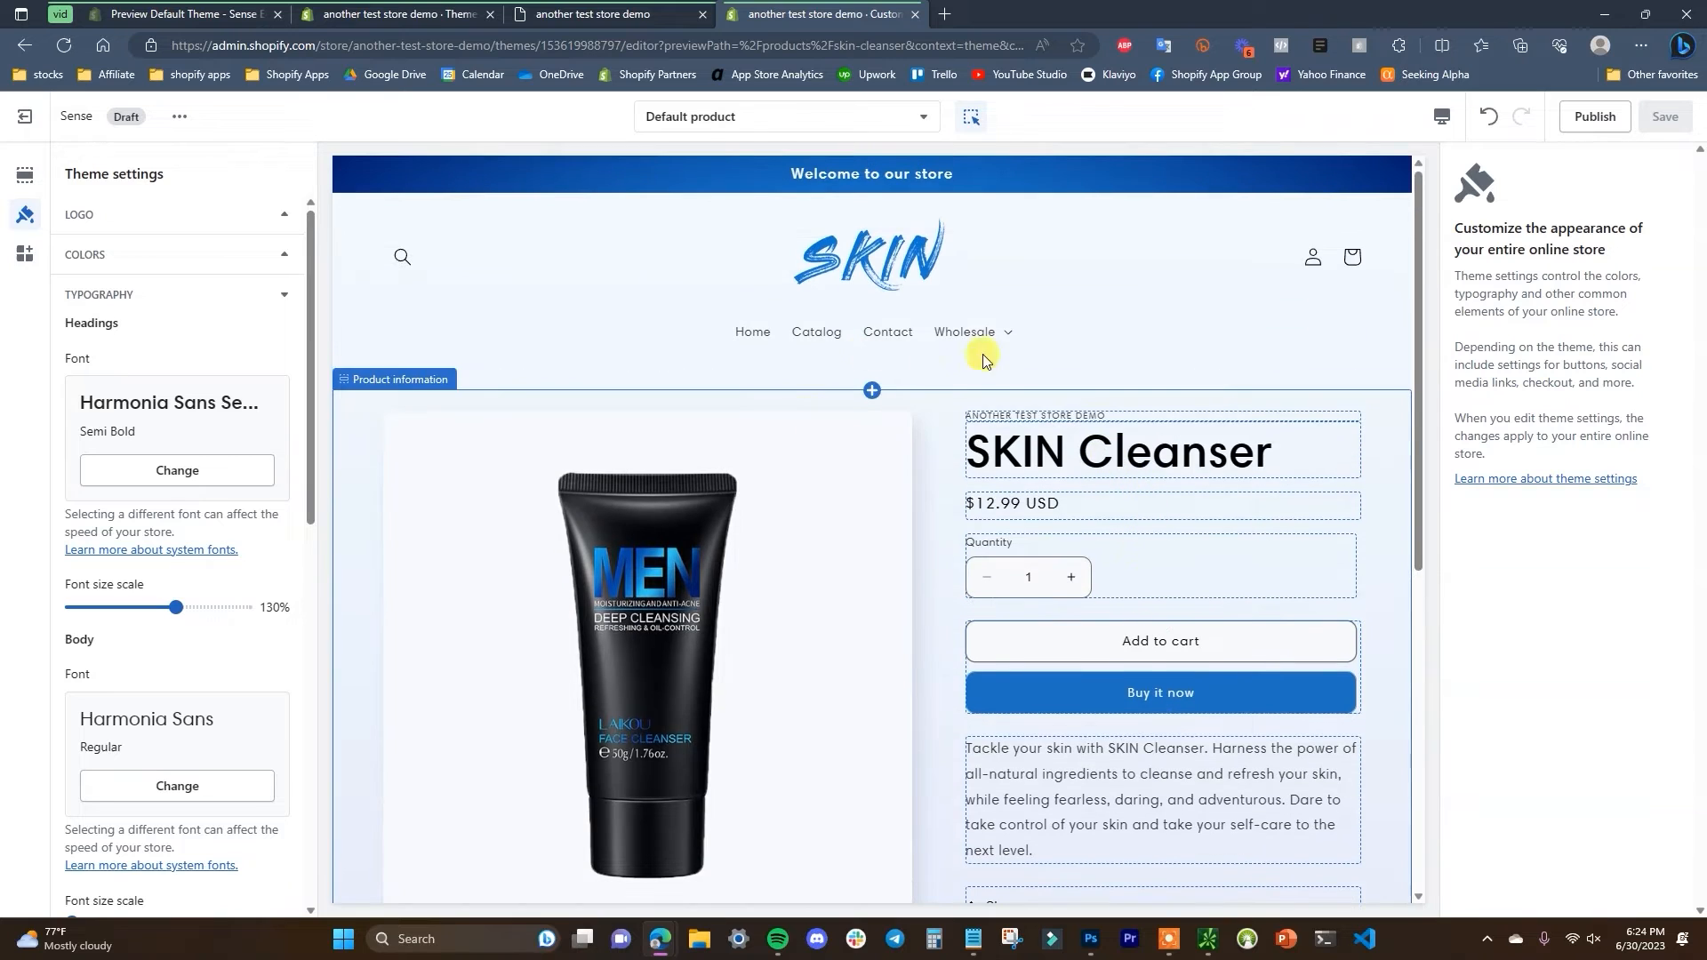
{"action": "left_click", "coordinate": [217, 467]}
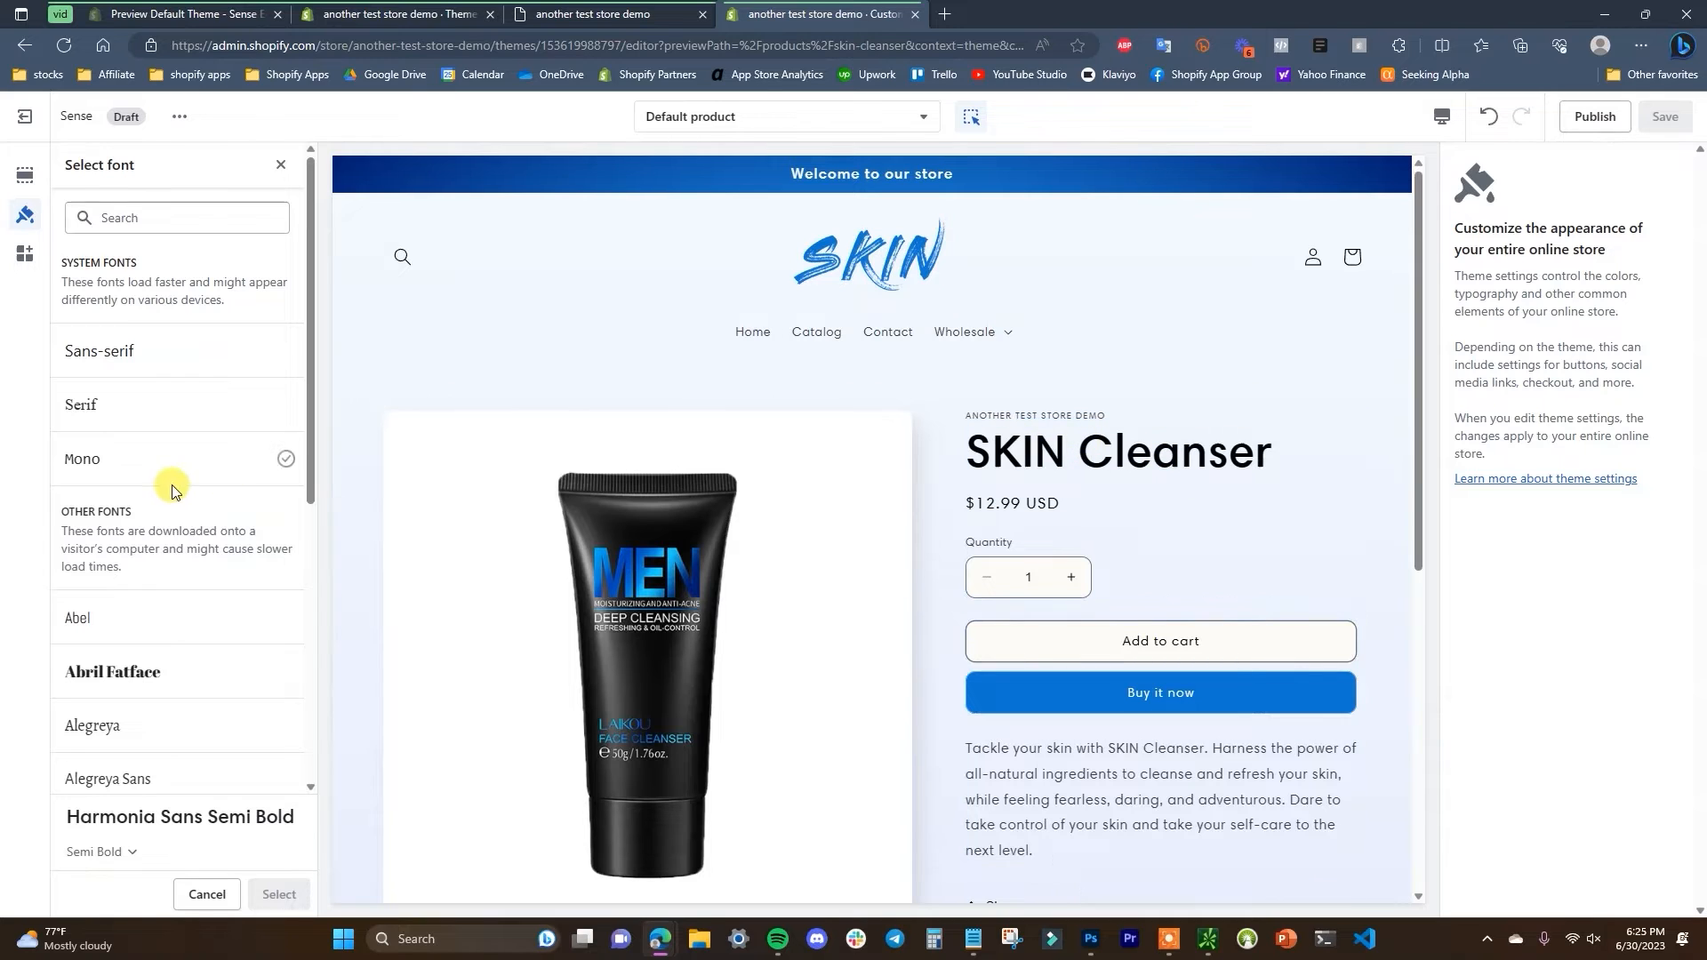
{"action": "scroll", "coordinate": [200, 658], "scroll_direction": "down", "scroll_amount": 2}
{"action": "scroll", "coordinate": [202, 648], "scroll_direction": "up", "scroll_amount": 2}
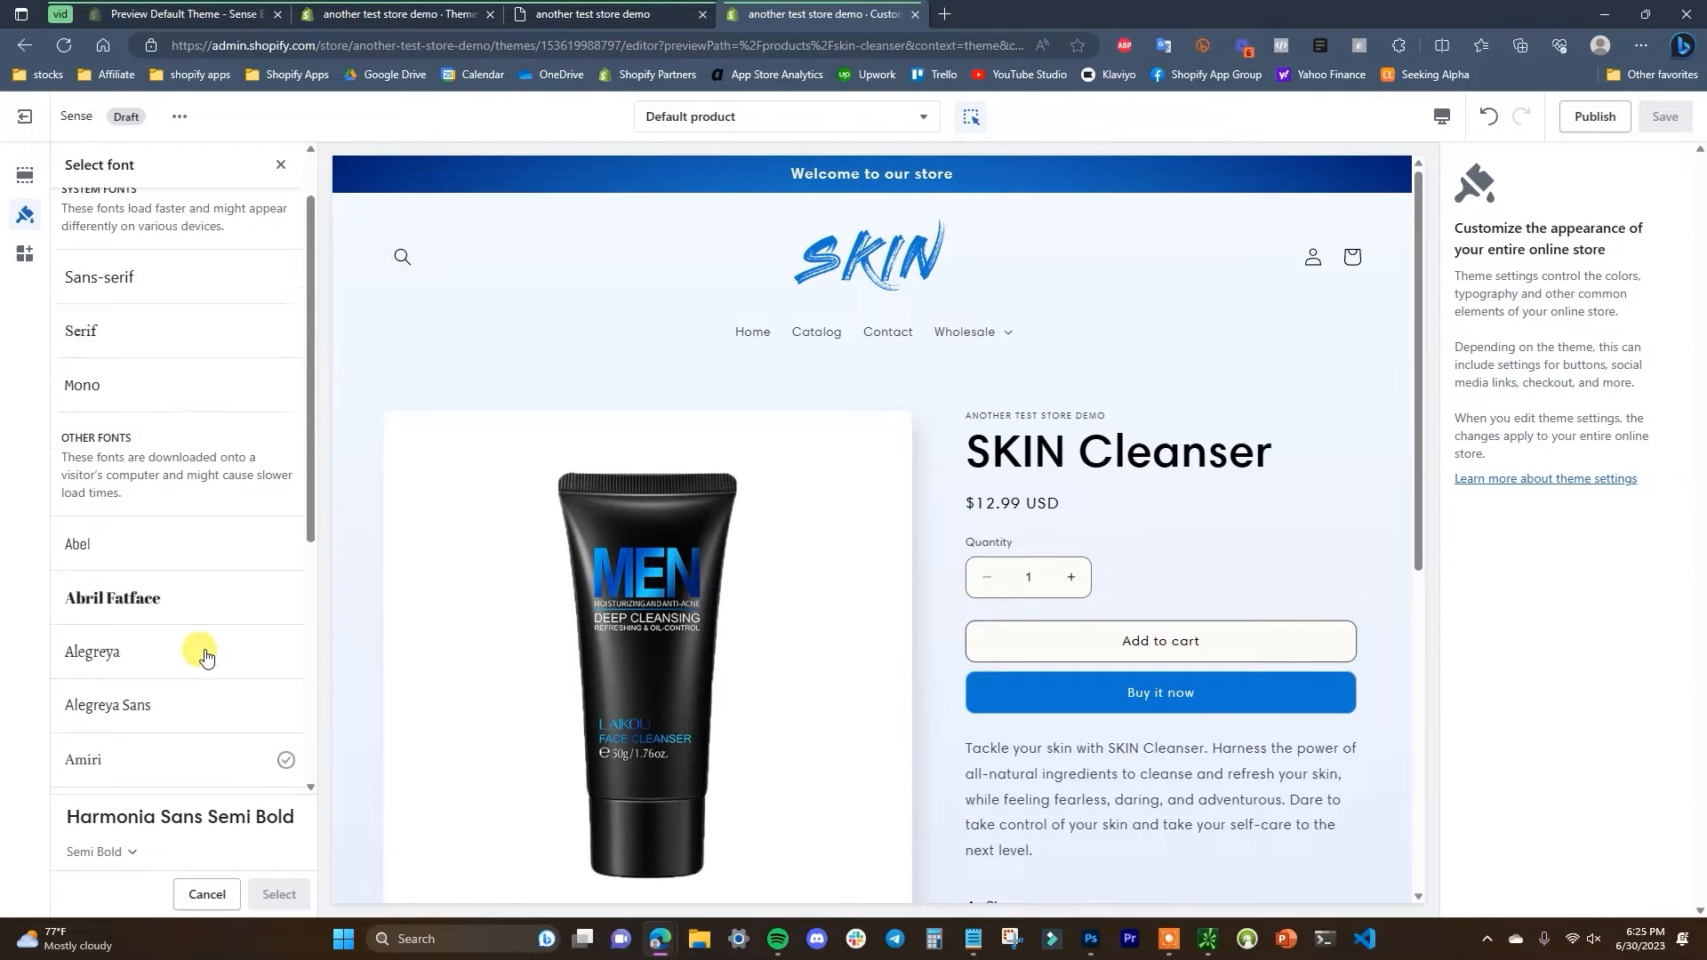
{"action": "left_click", "coordinate": [282, 171]}
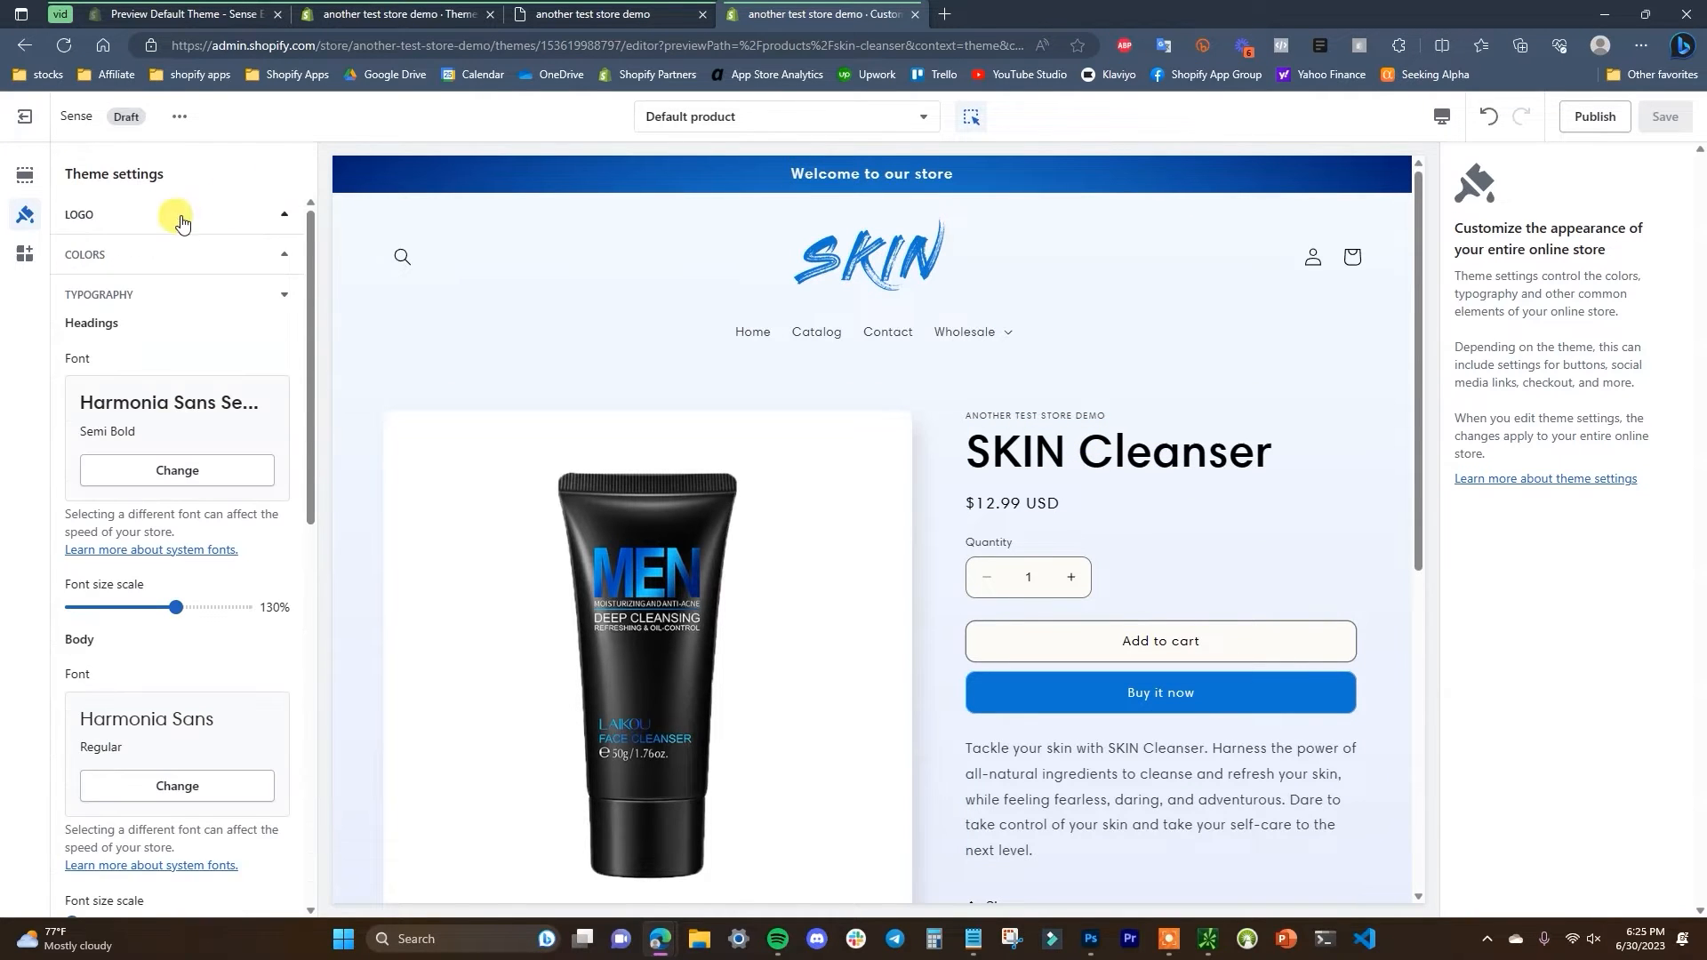
{"action": "left_click", "coordinate": [280, 292]}
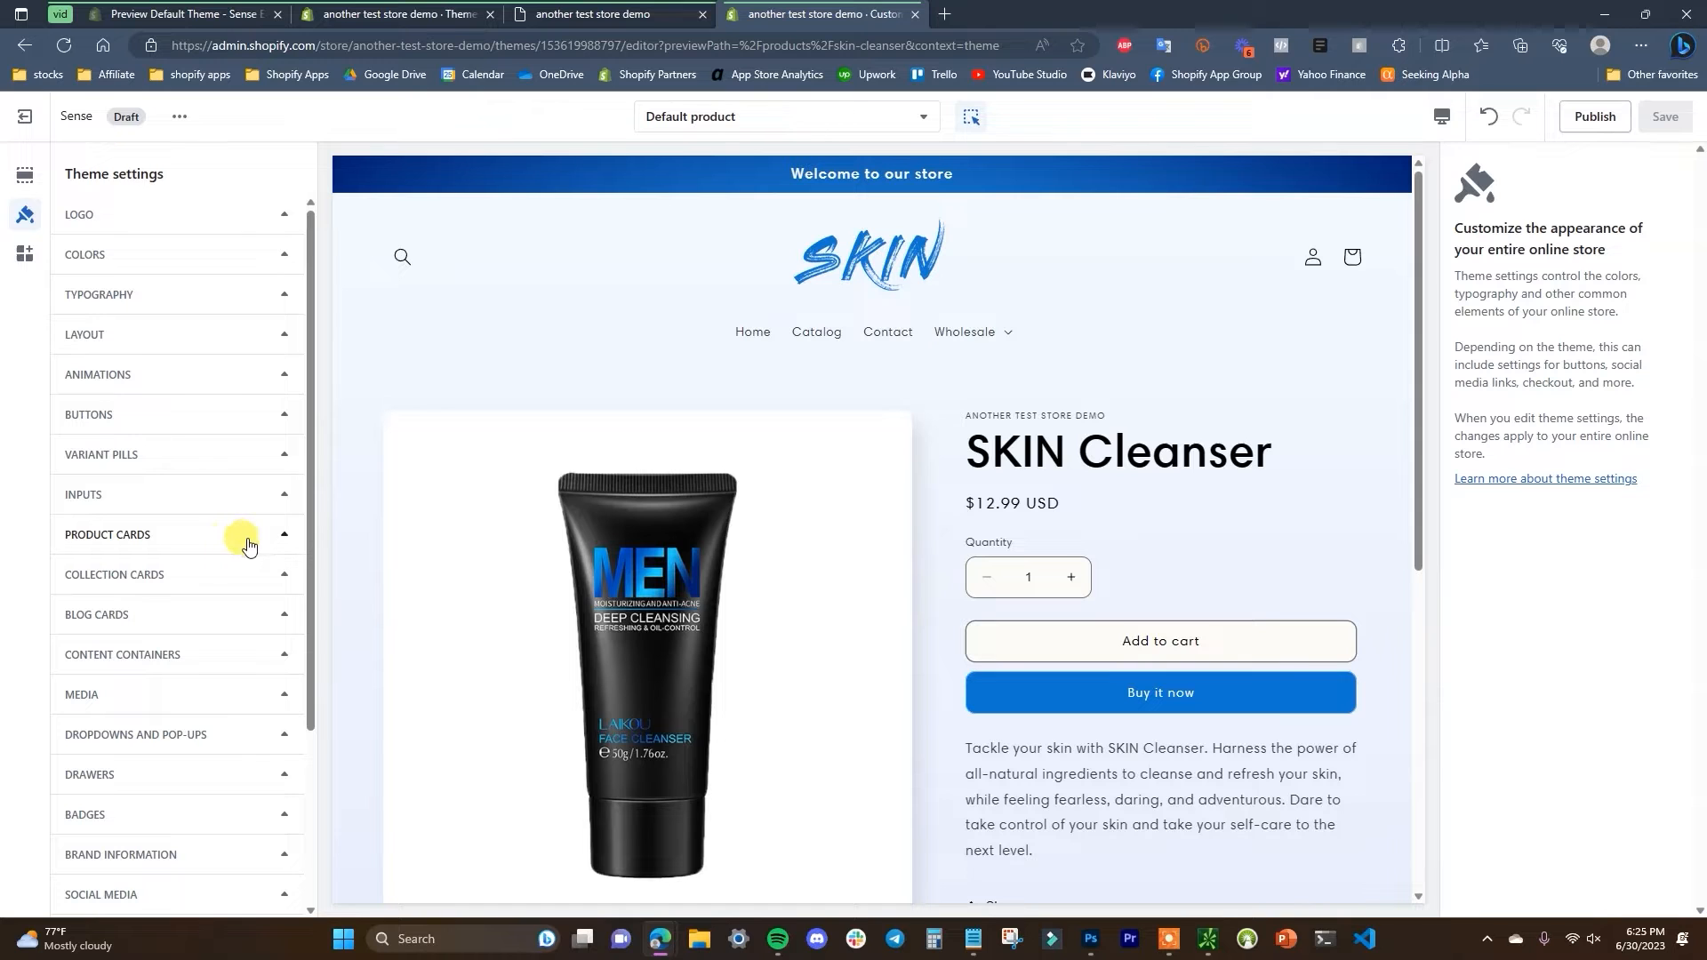
- Preview the Catalog page's product grid and open the theme's product card settings
{"action": "left_click", "coordinate": [820, 341]}
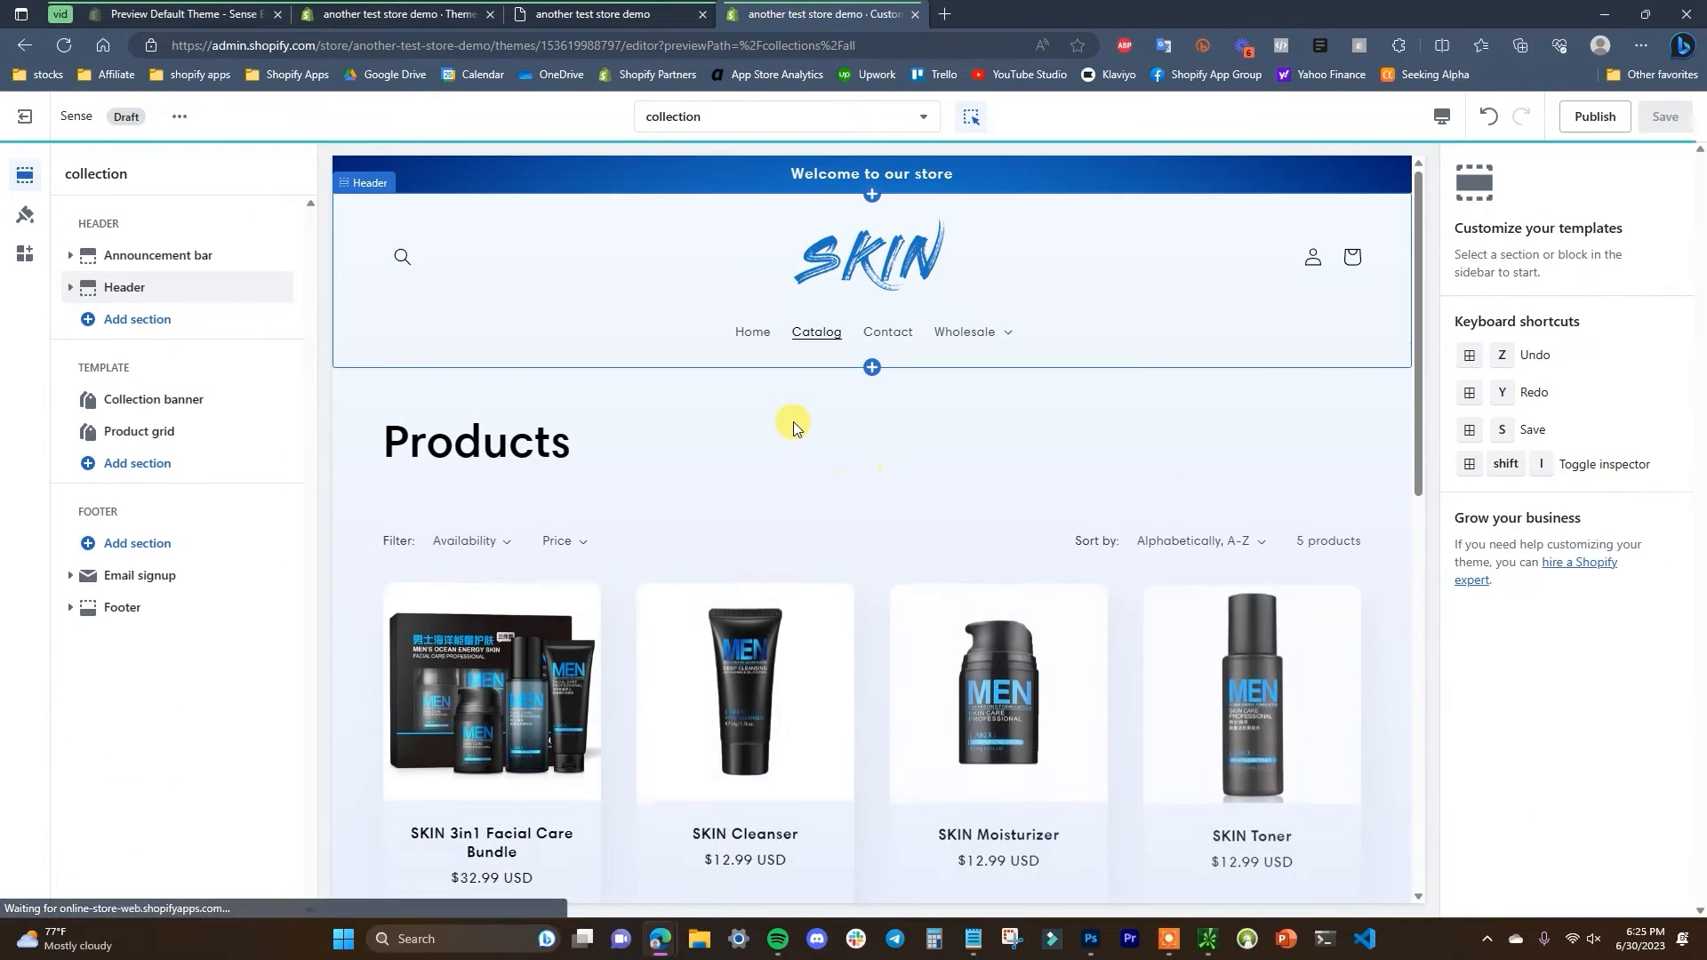
{"action": "scroll", "coordinate": [800, 427], "scroll_direction": "down", "scroll_amount": 3}
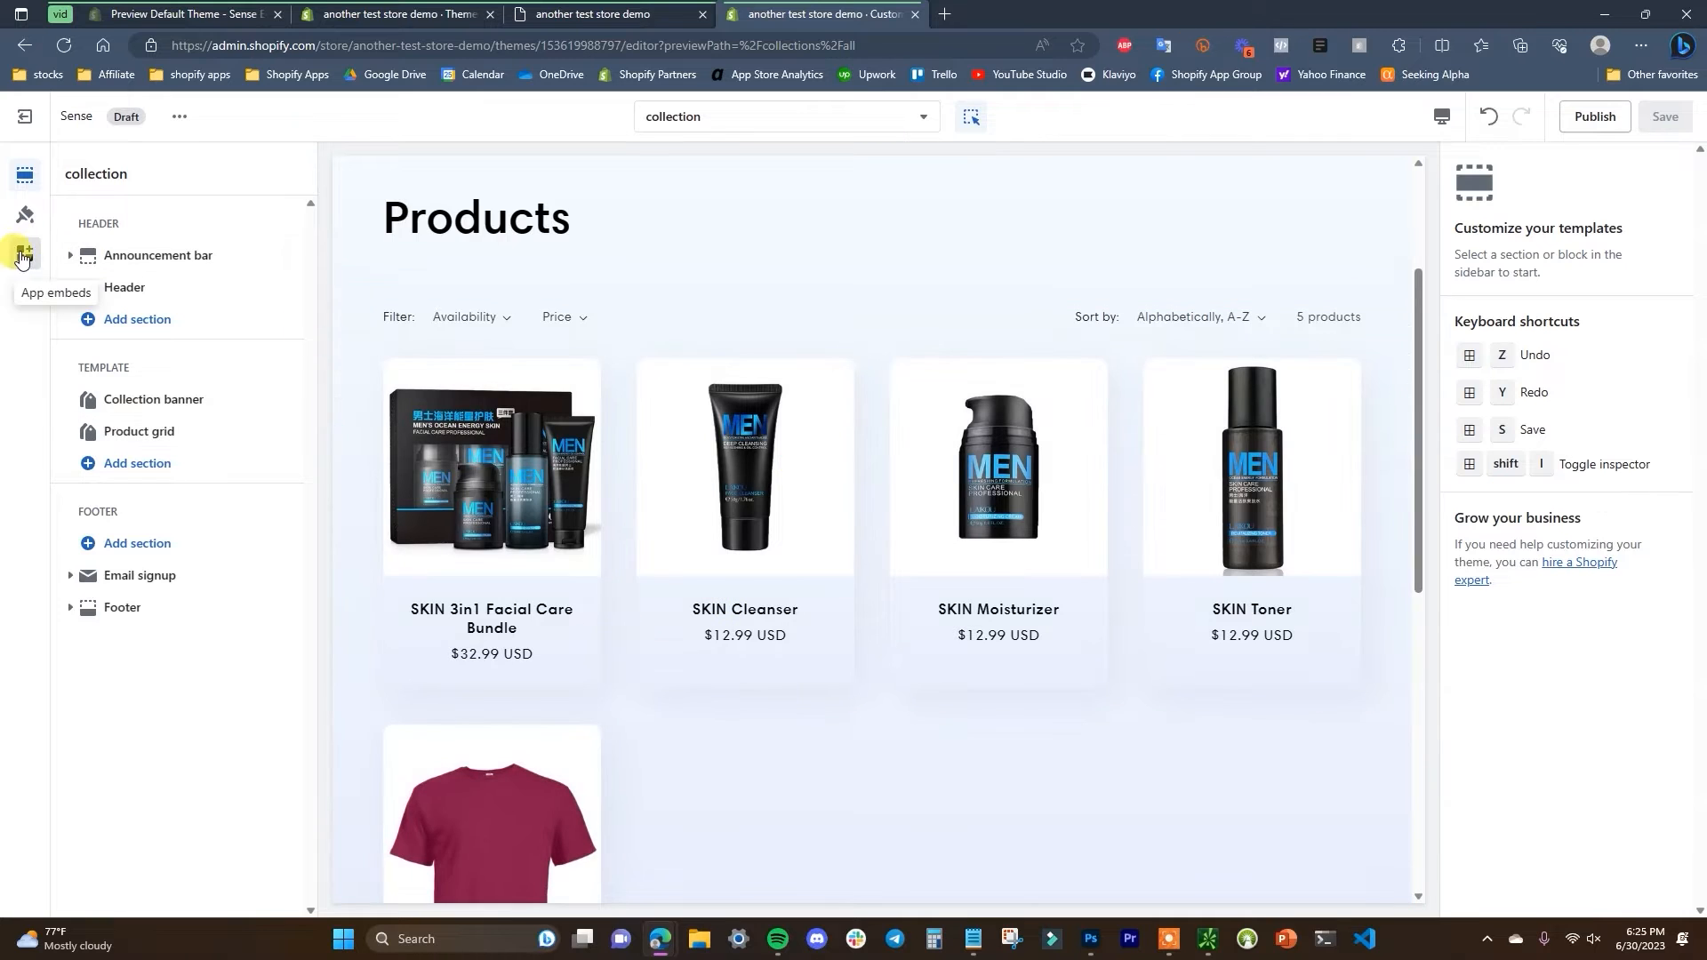
{"action": "left_click", "coordinate": [24, 215]}
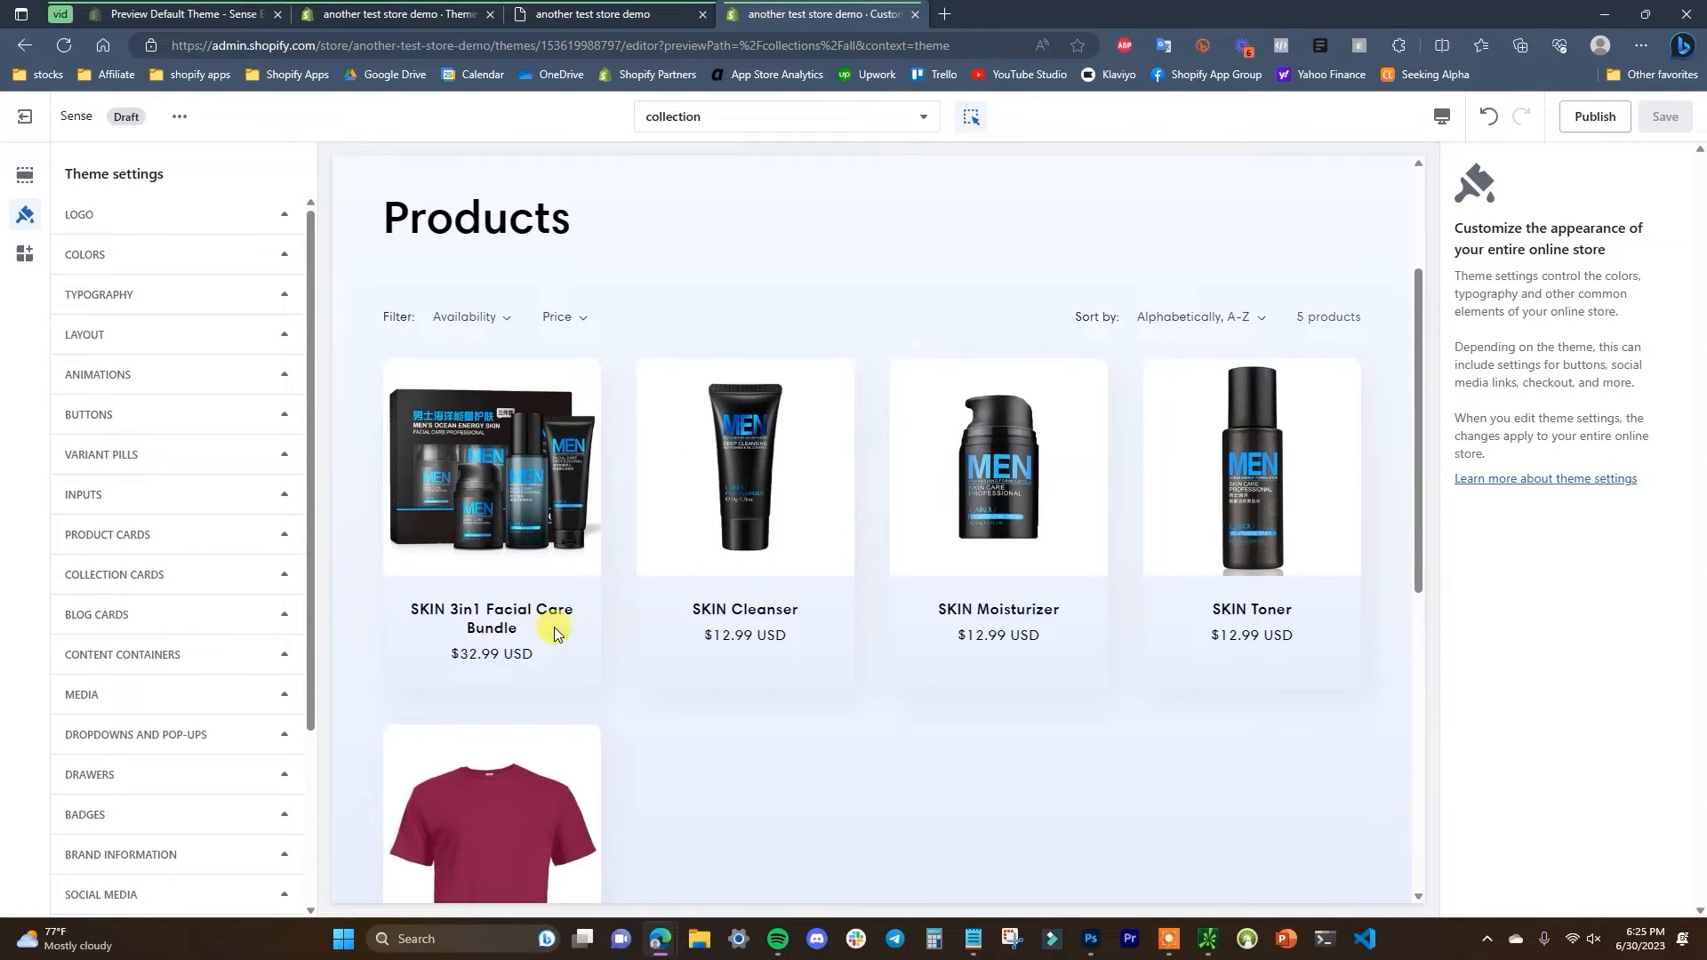
{"action": "left_click", "coordinate": [238, 535]}
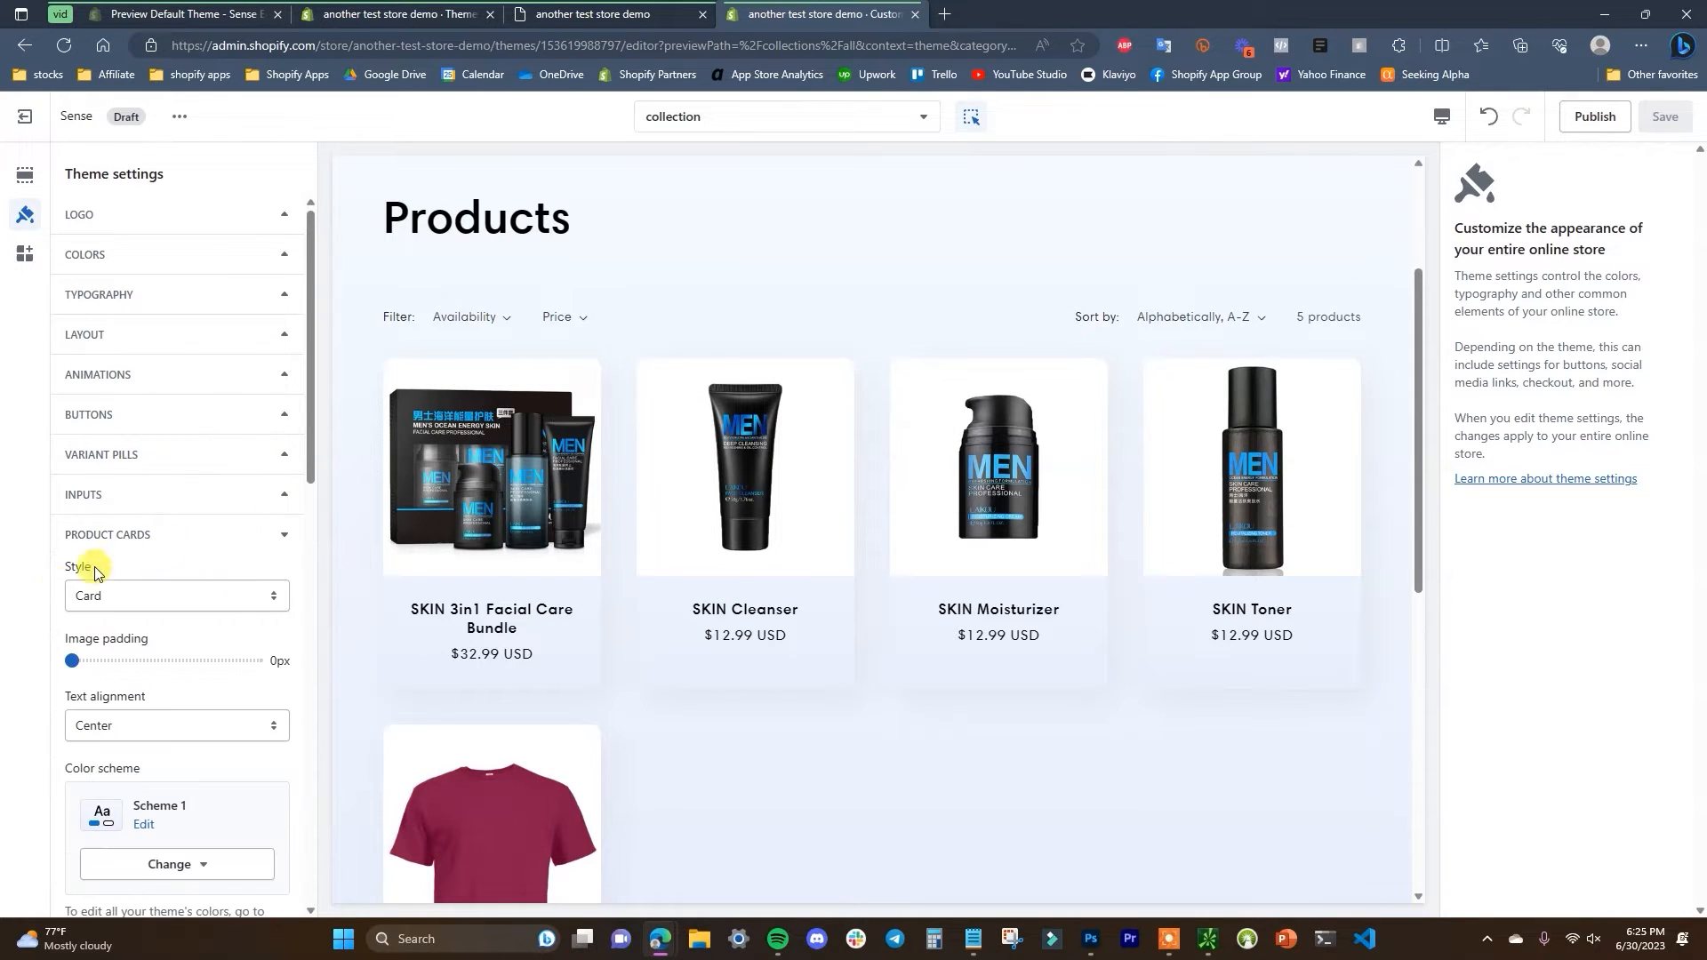
- Try the Standard style on the product cards, then return them to the Card style
{"action": "left_click", "coordinate": [246, 596]}
{"action": "left_click", "coordinate": [204, 620]}
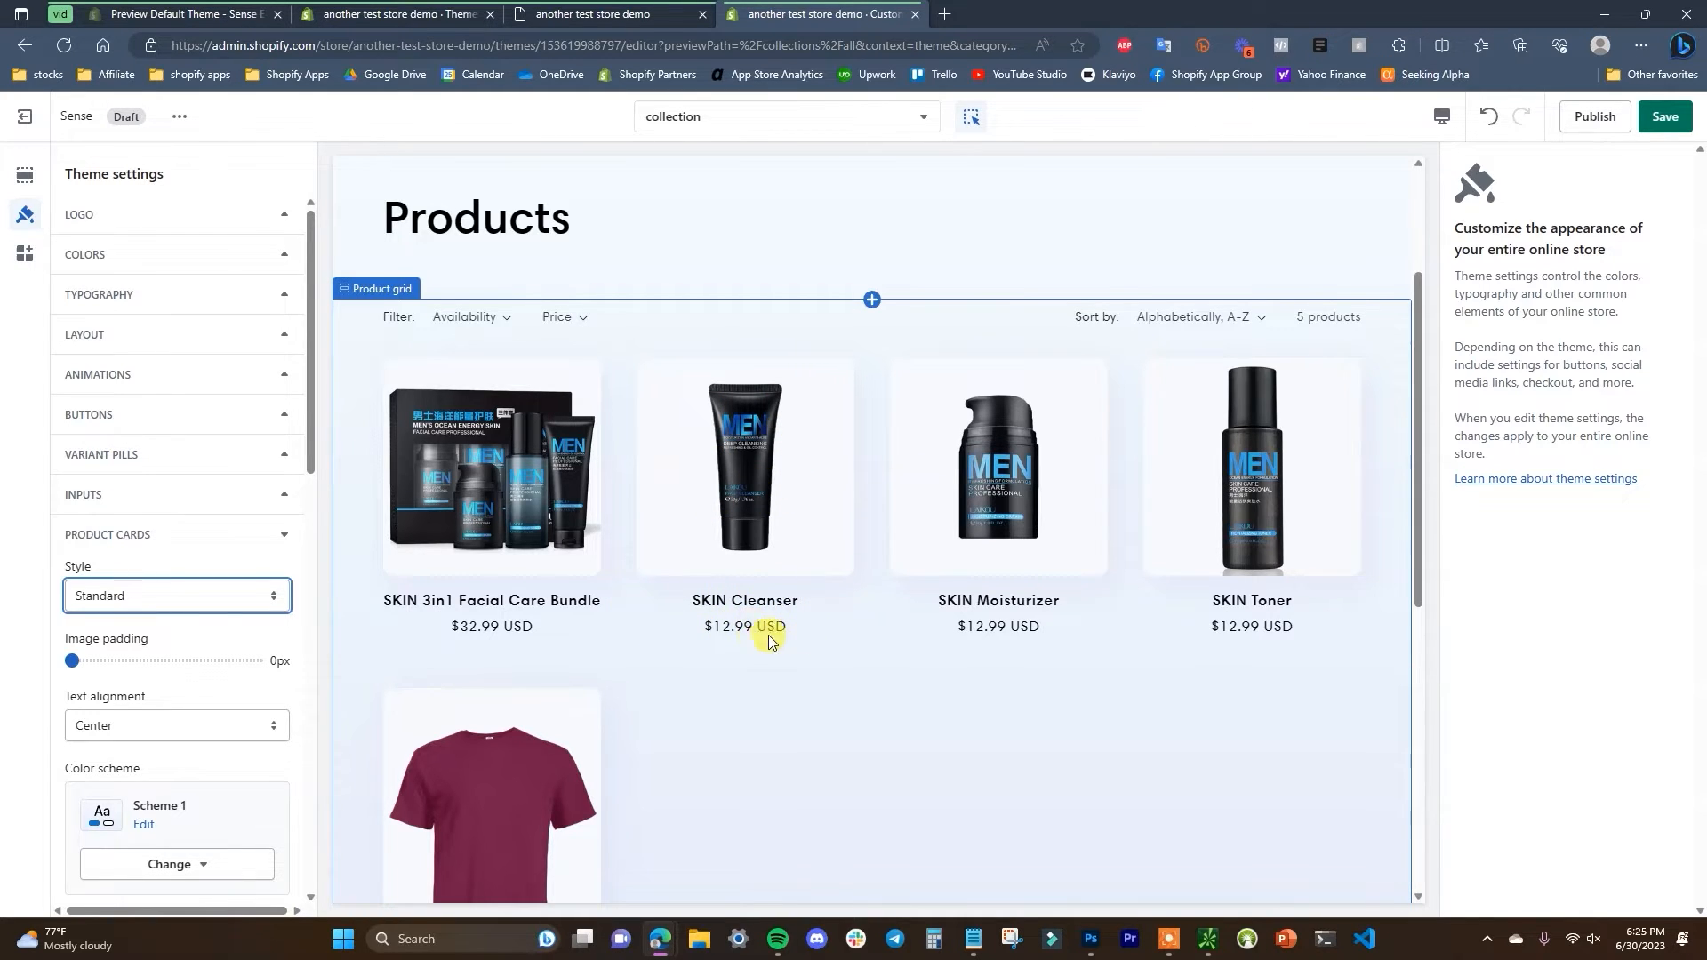
{"action": "left_click", "coordinate": [260, 597]}
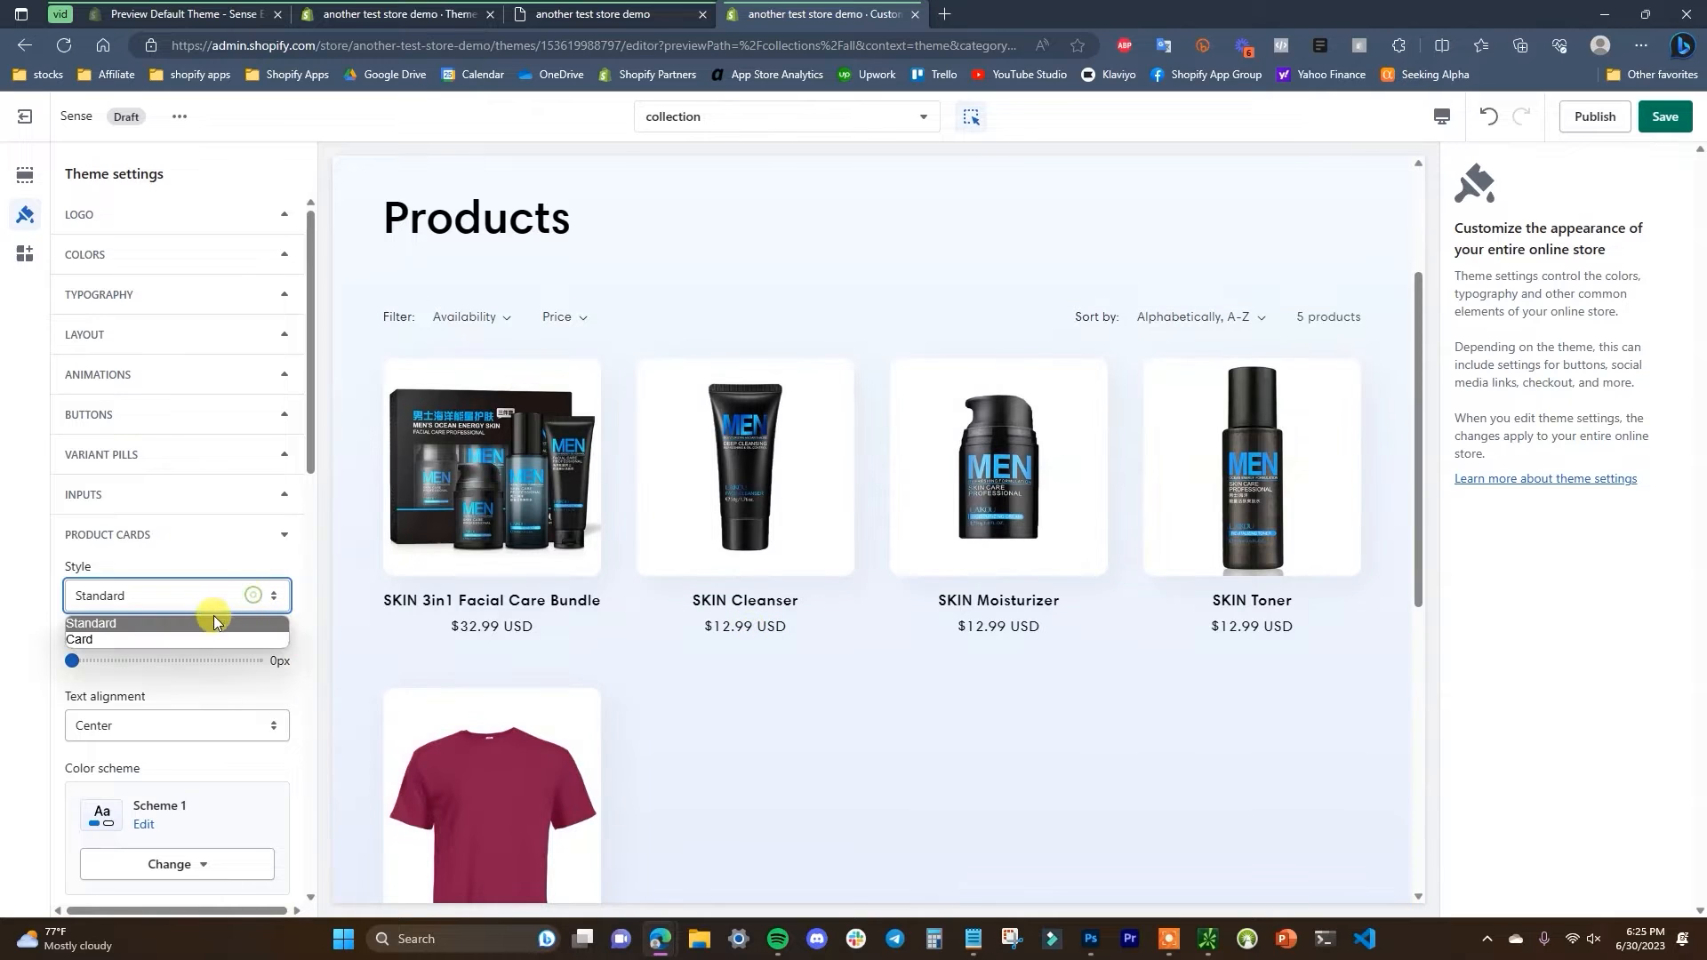
{"action": "left_click", "coordinate": [190, 640]}
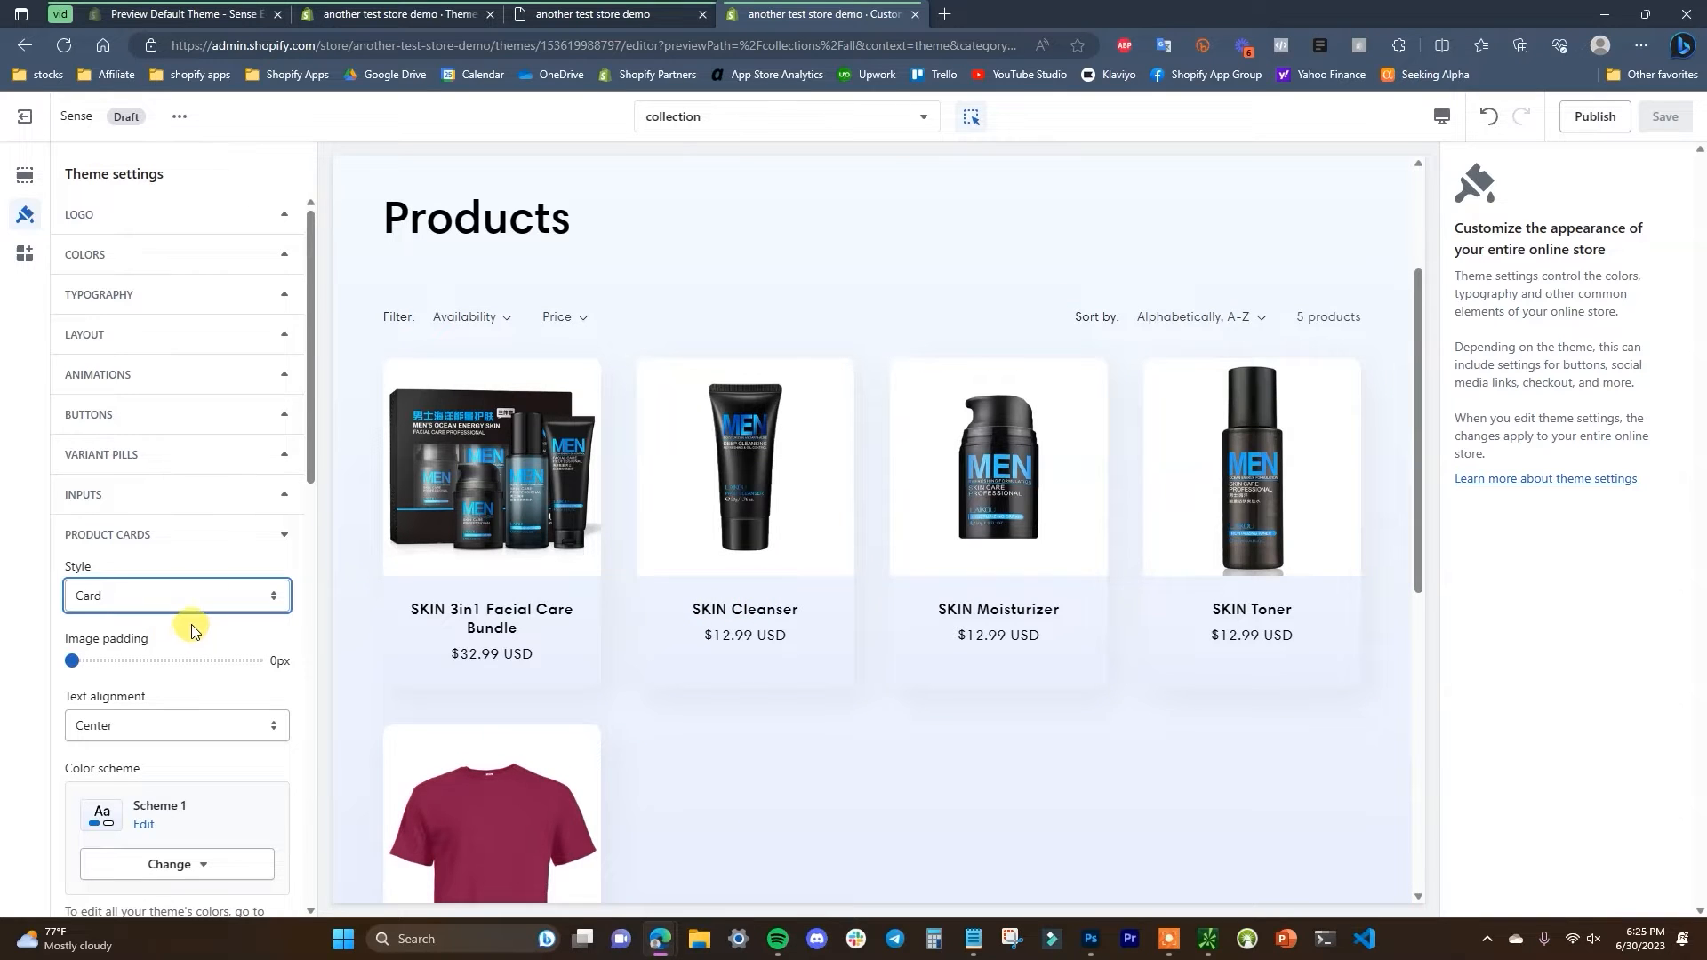
- Try Scheme 2 as the product cards' color scheme and check it across the product grid
{"action": "scroll", "coordinate": [190, 631], "scroll_direction": "down", "scroll_amount": 2}
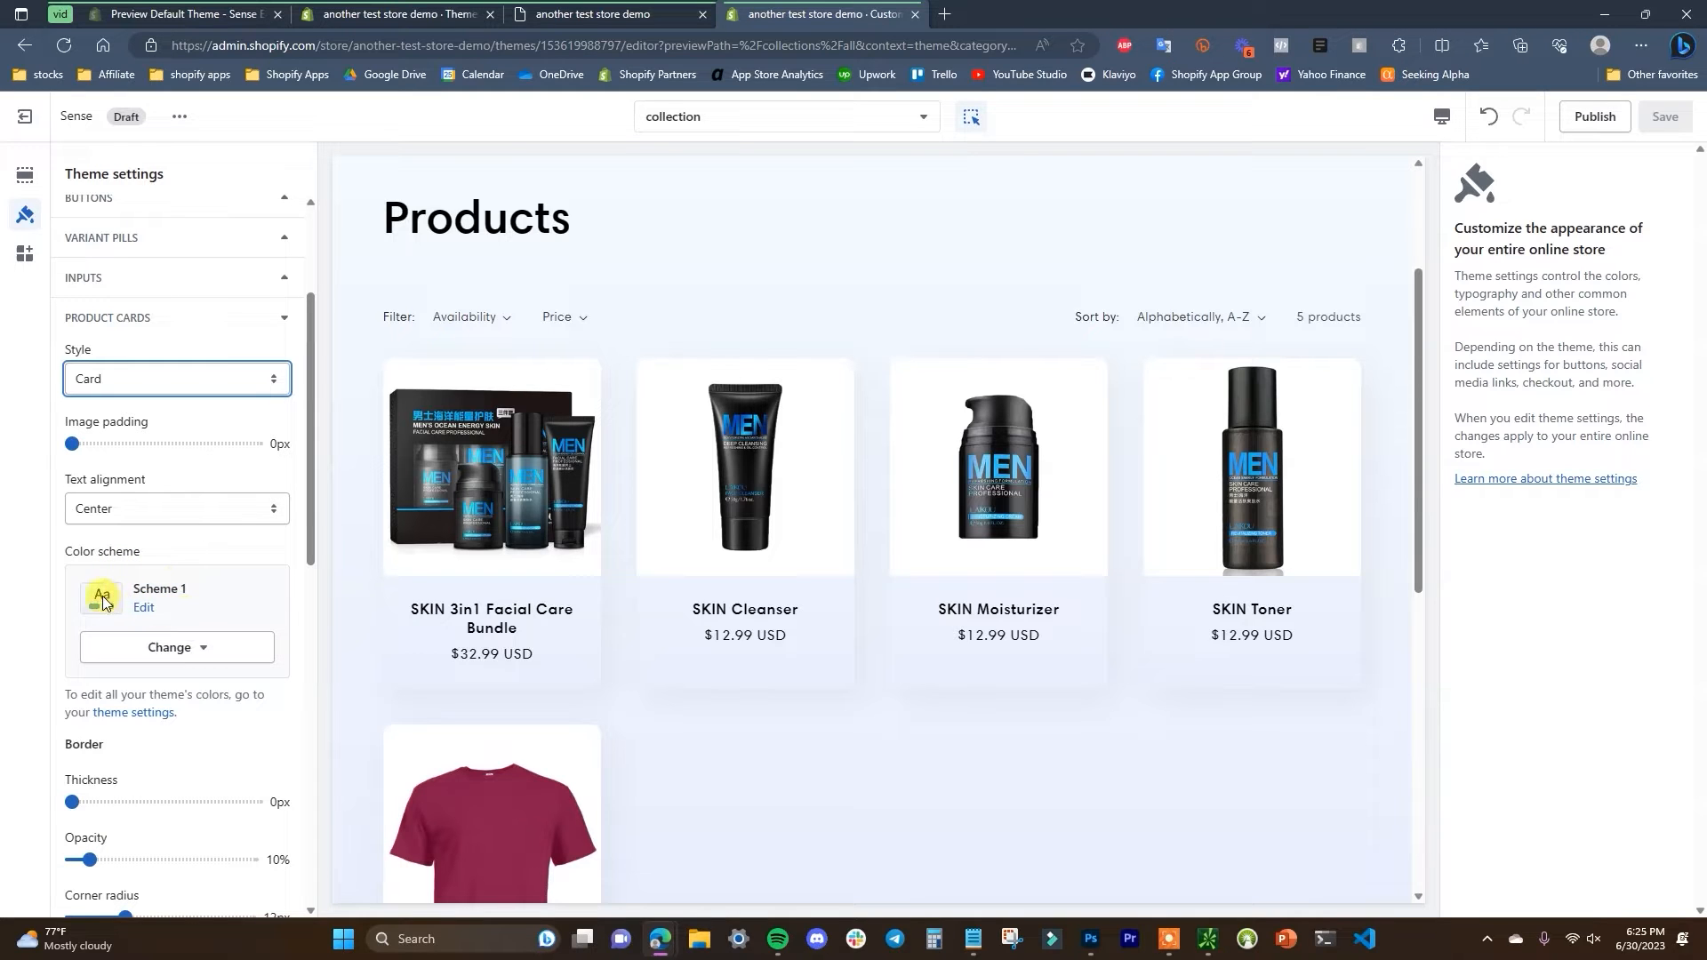
{"action": "left_click", "coordinate": [204, 650]}
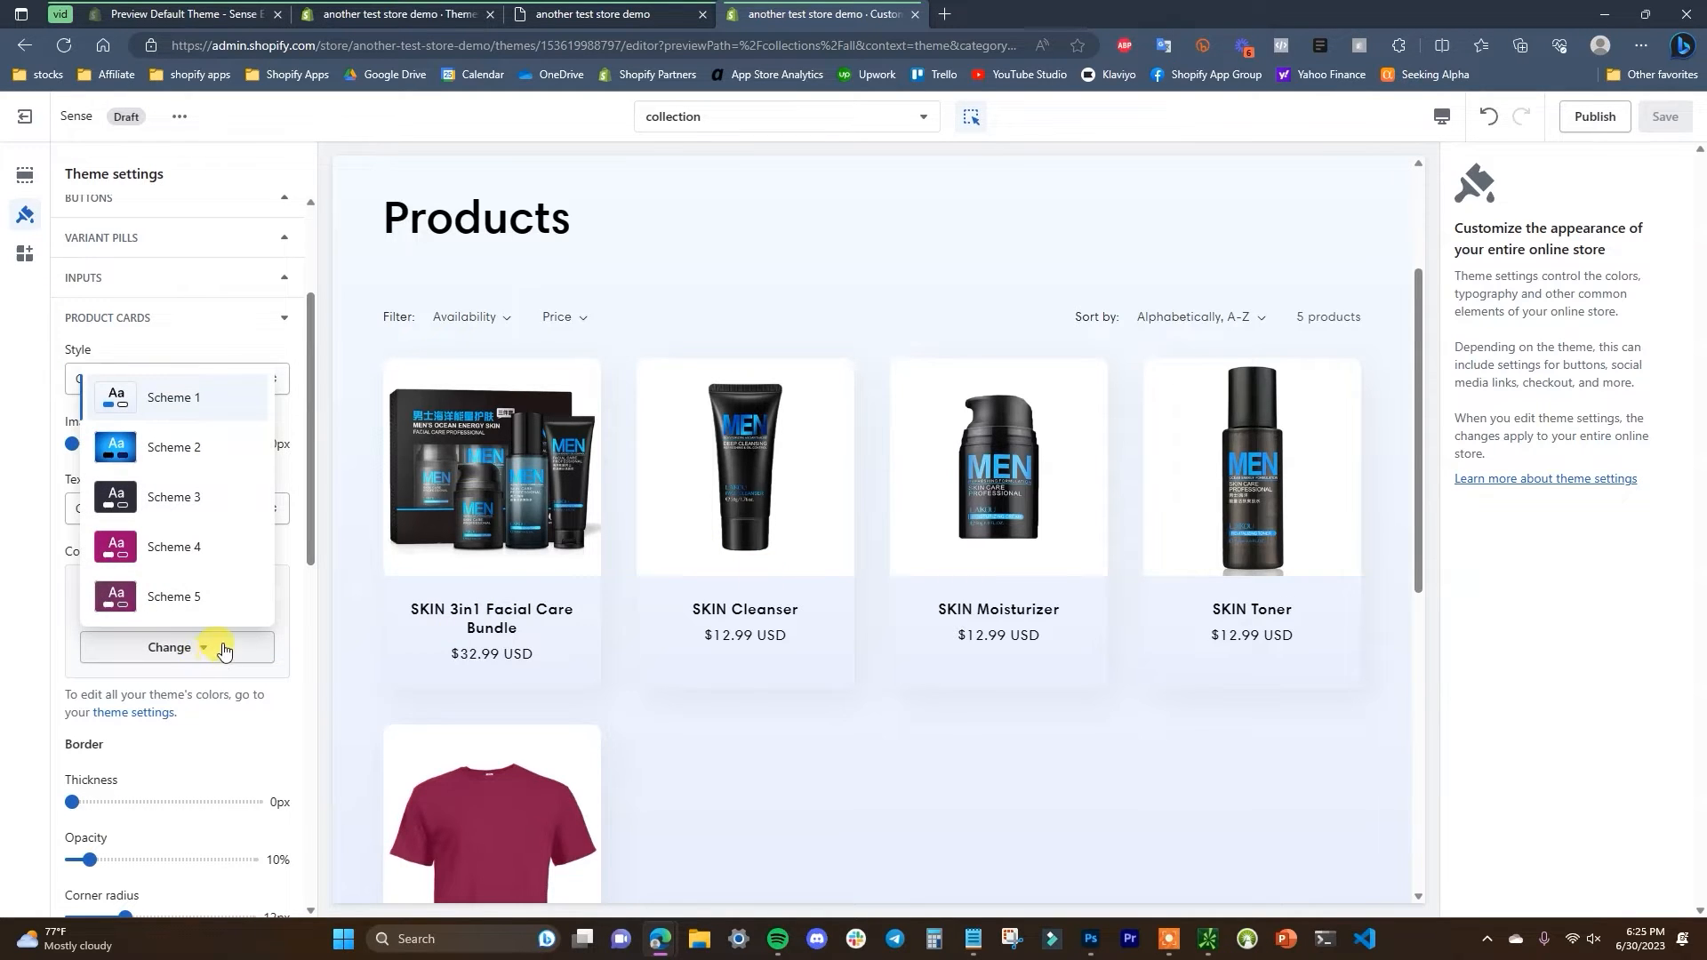
{"action": "left_click", "coordinate": [194, 448]}
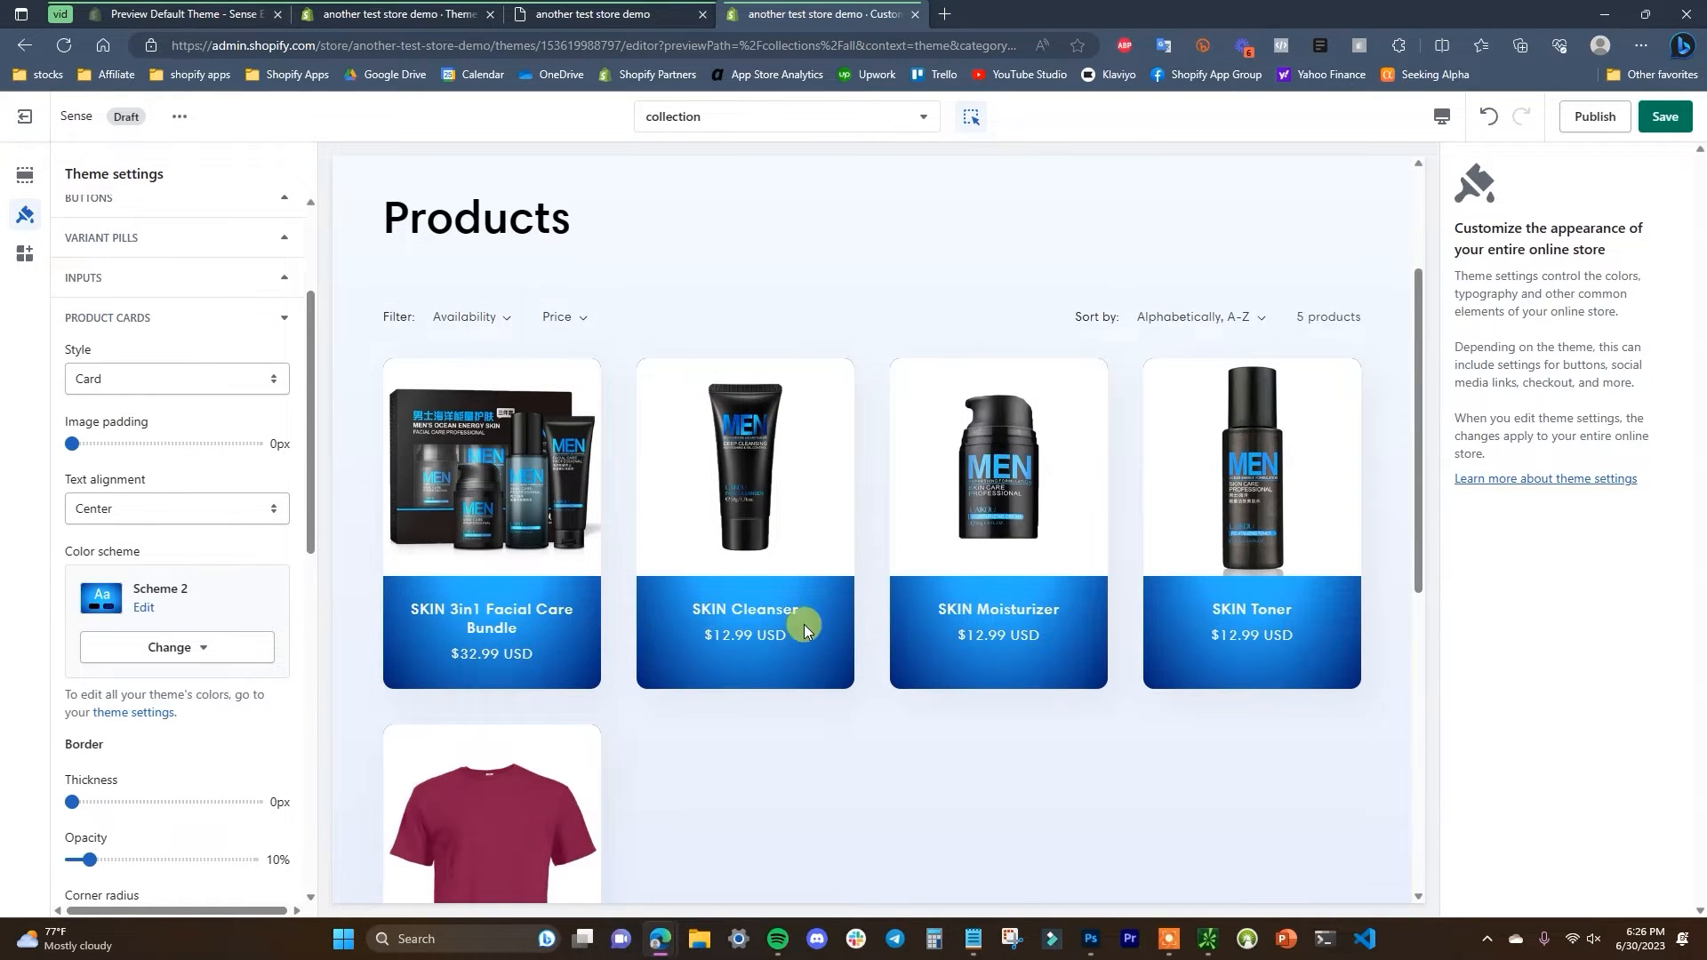
{"action": "scroll", "coordinate": [783, 658], "scroll_direction": "up", "scroll_amount": 3}
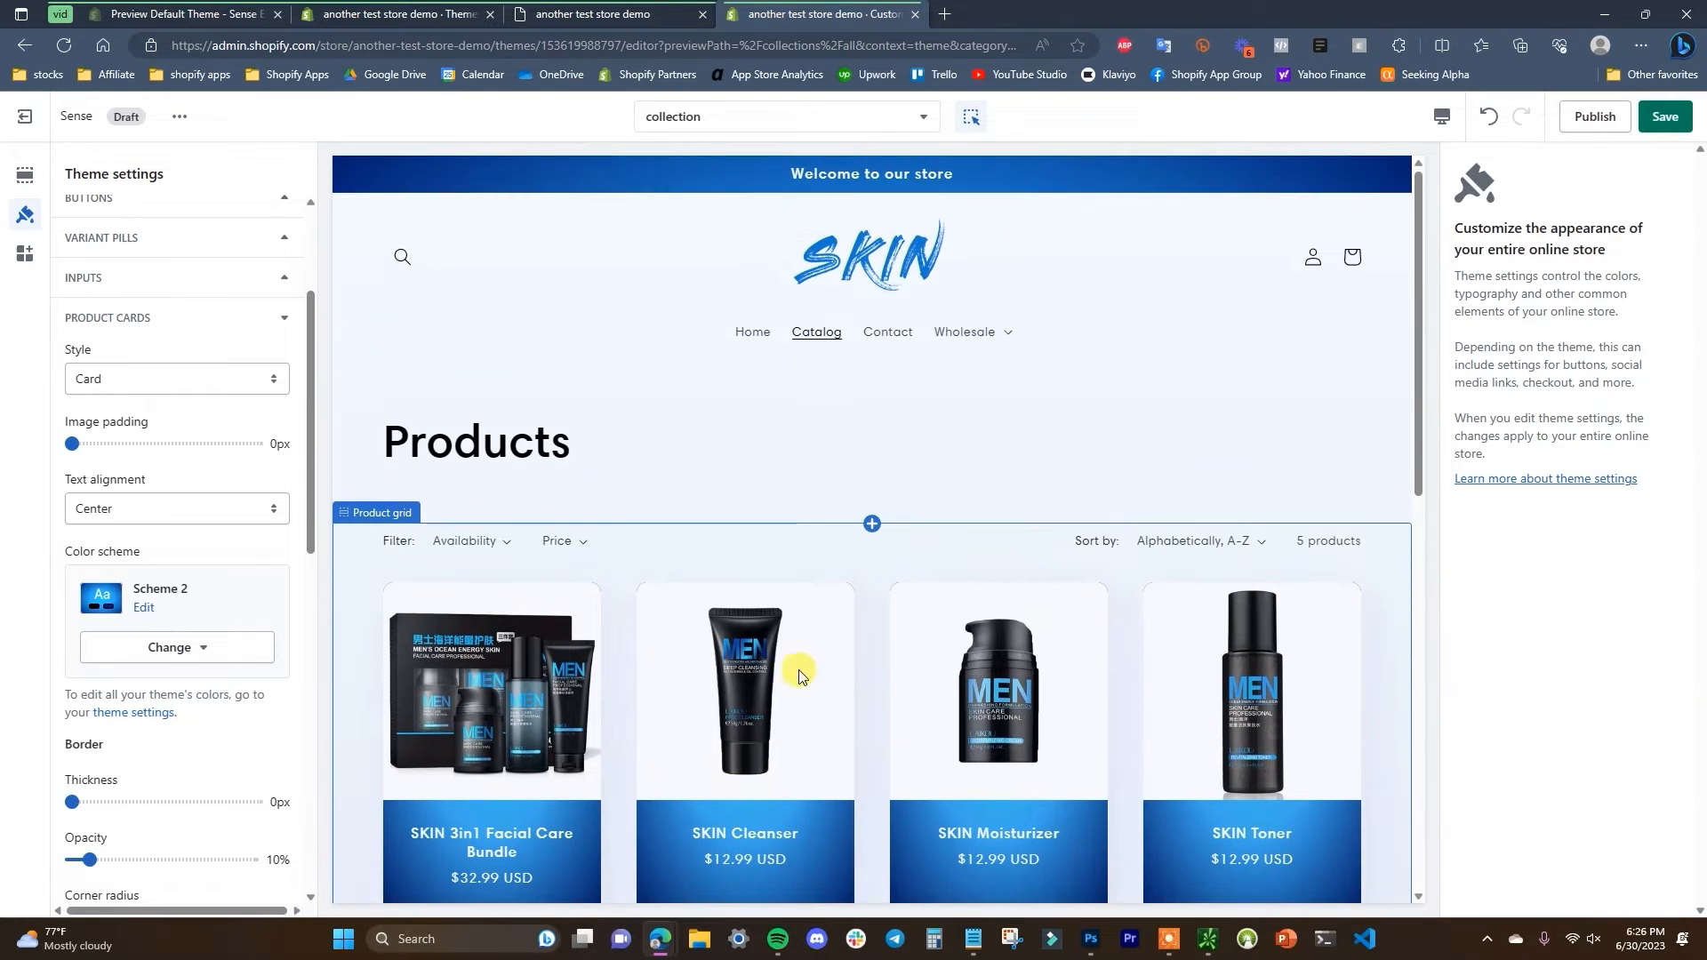
{"action": "scroll", "coordinate": [799, 675], "scroll_direction": "down", "scroll_amount": 8}
{"action": "scroll", "coordinate": [781, 675], "scroll_direction": "up", "scroll_amount": 3}
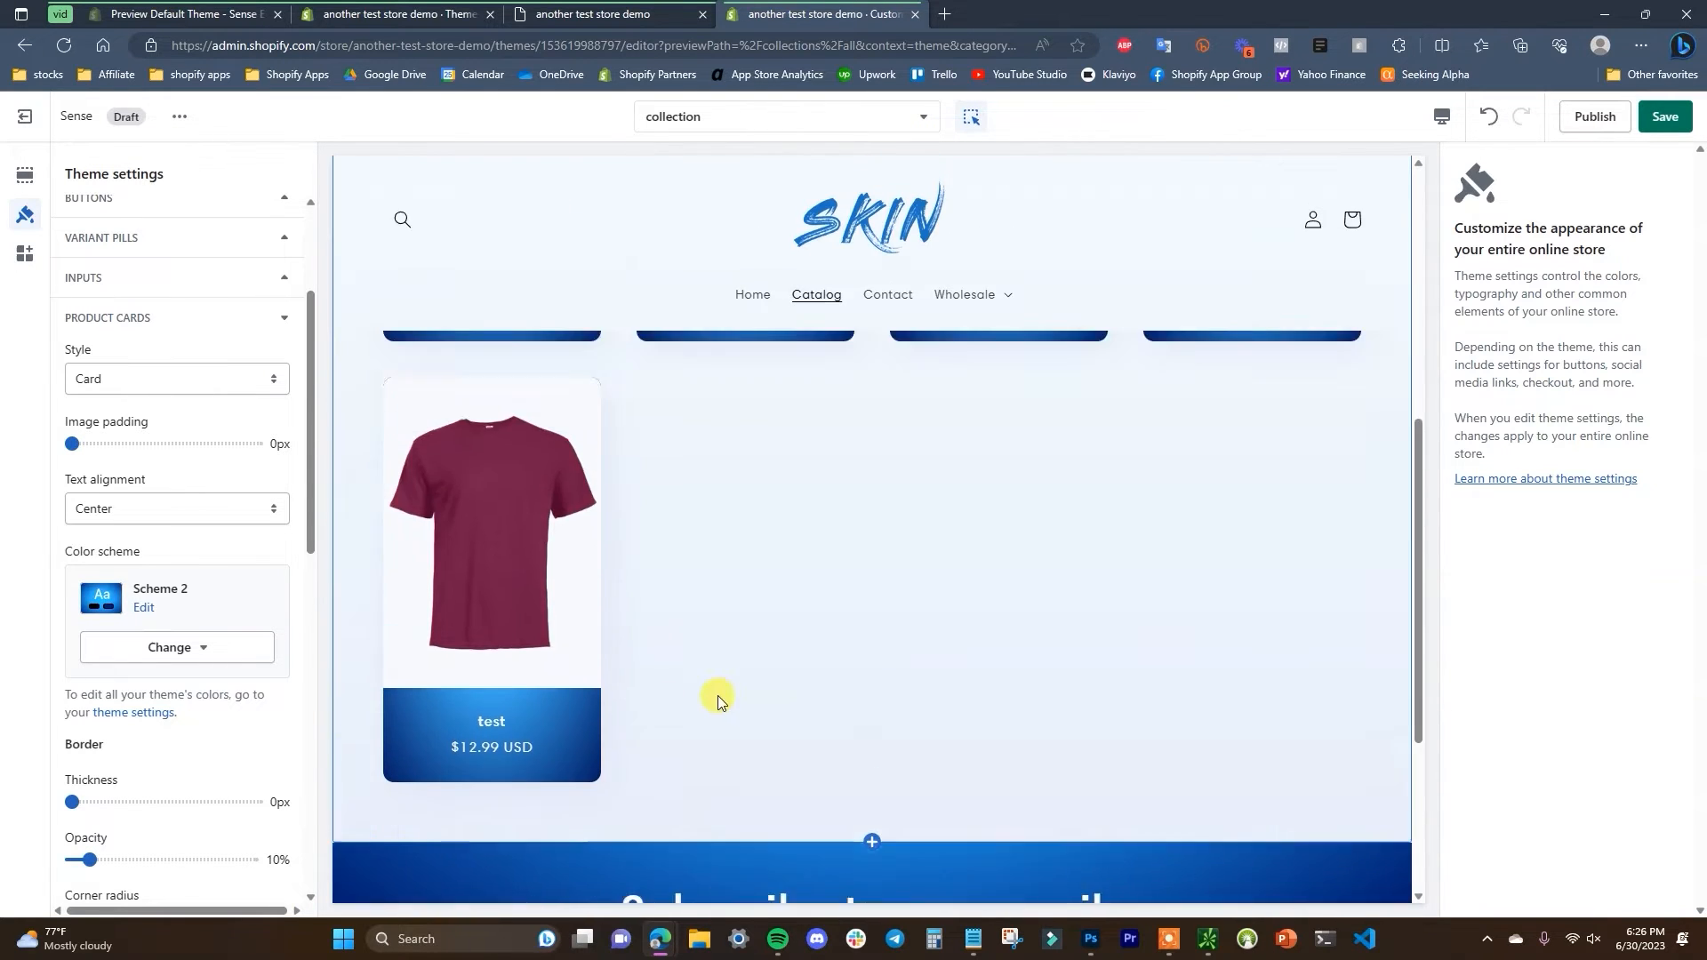
{"action": "scroll", "coordinate": [738, 676], "scroll_direction": "up", "scroll_amount": 5}
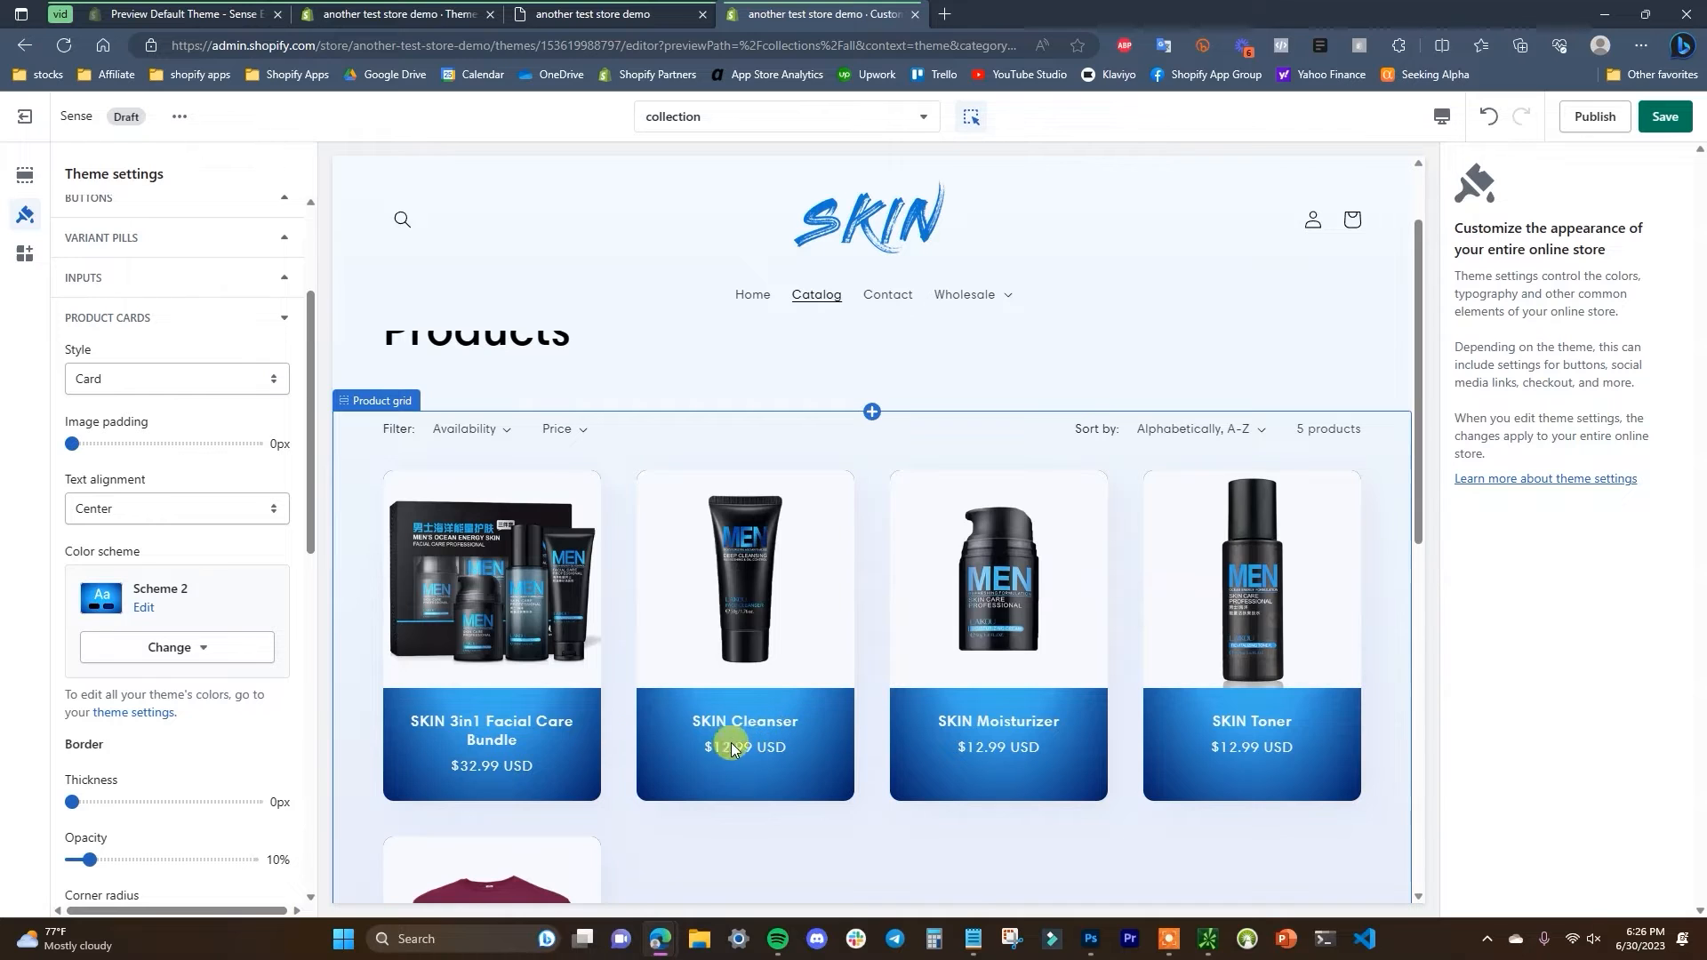
- Set the product cards' color scheme to Scheme 3 and check the result in the product grid
{"action": "left_click", "coordinate": [174, 648]}
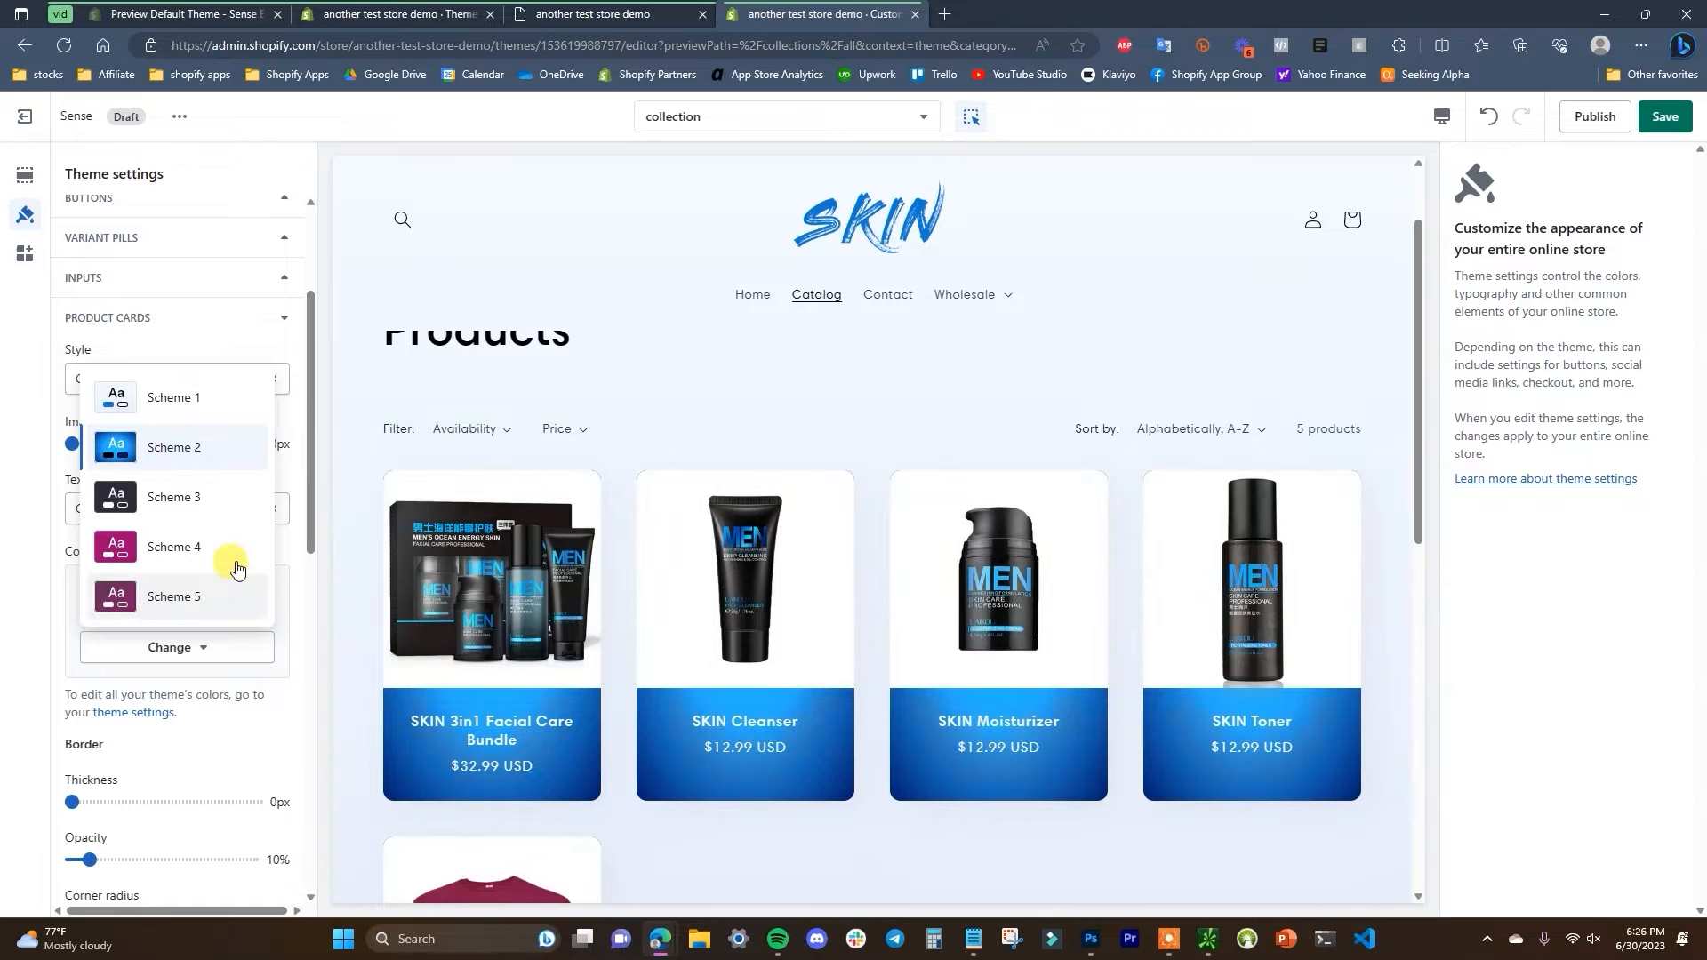
{"action": "left_click", "coordinate": [203, 500]}
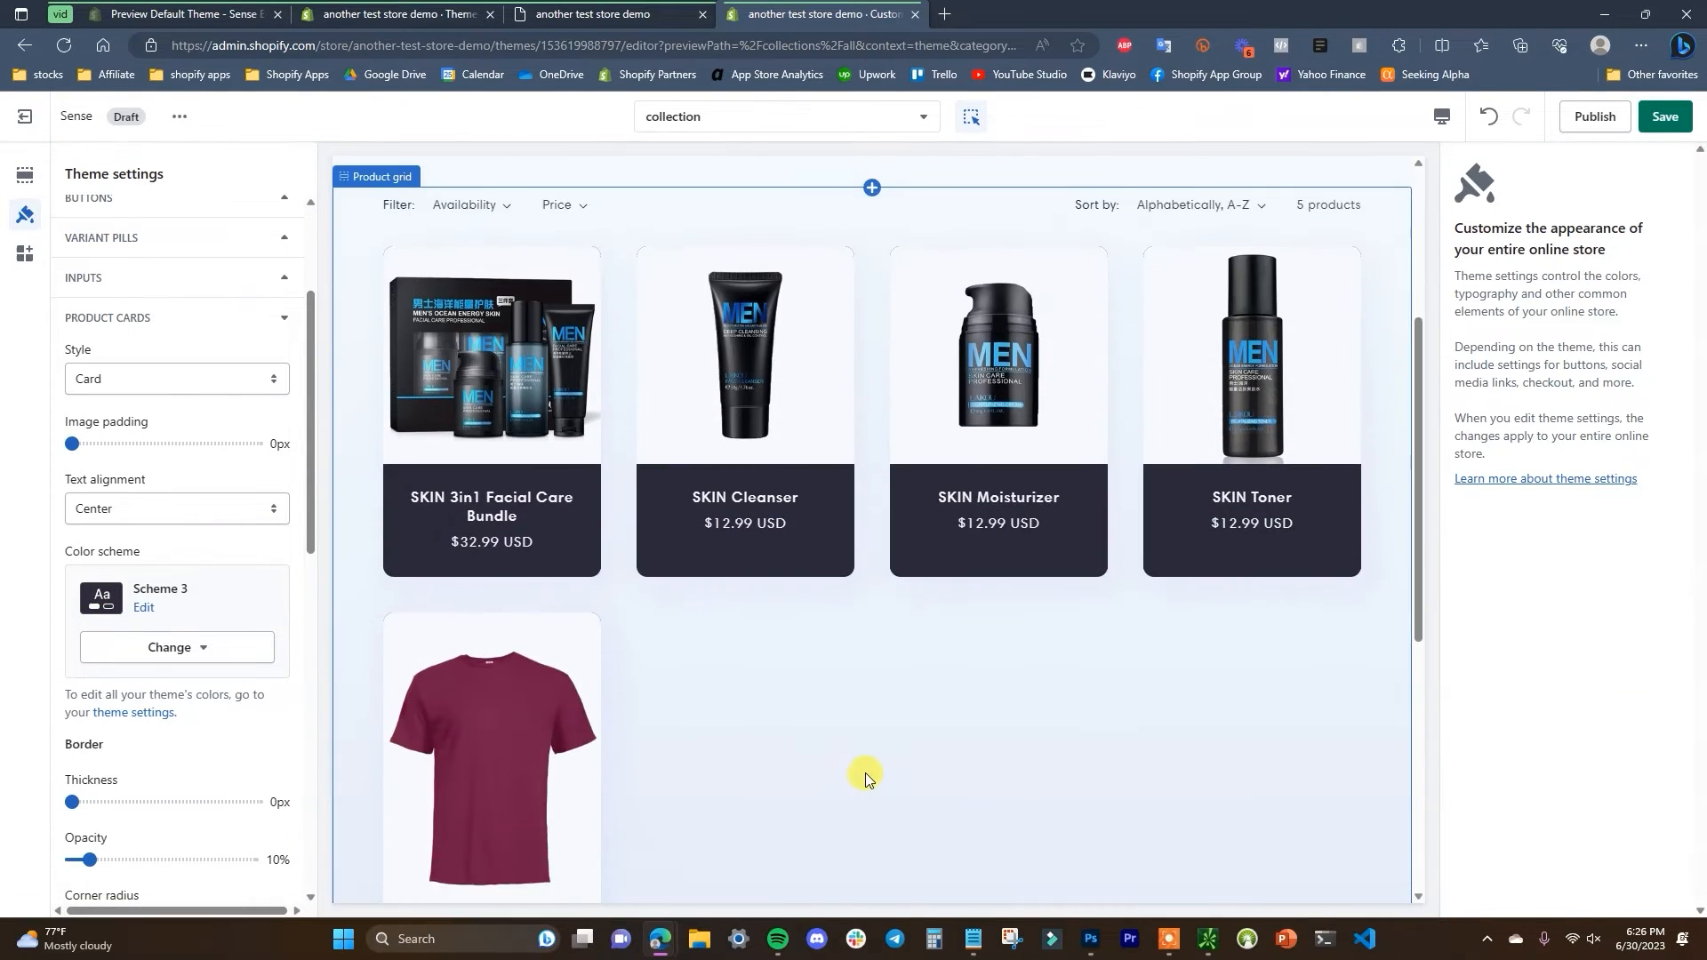
{"action": "scroll", "coordinate": [773, 744], "scroll_direction": "down", "scroll_amount": 2}
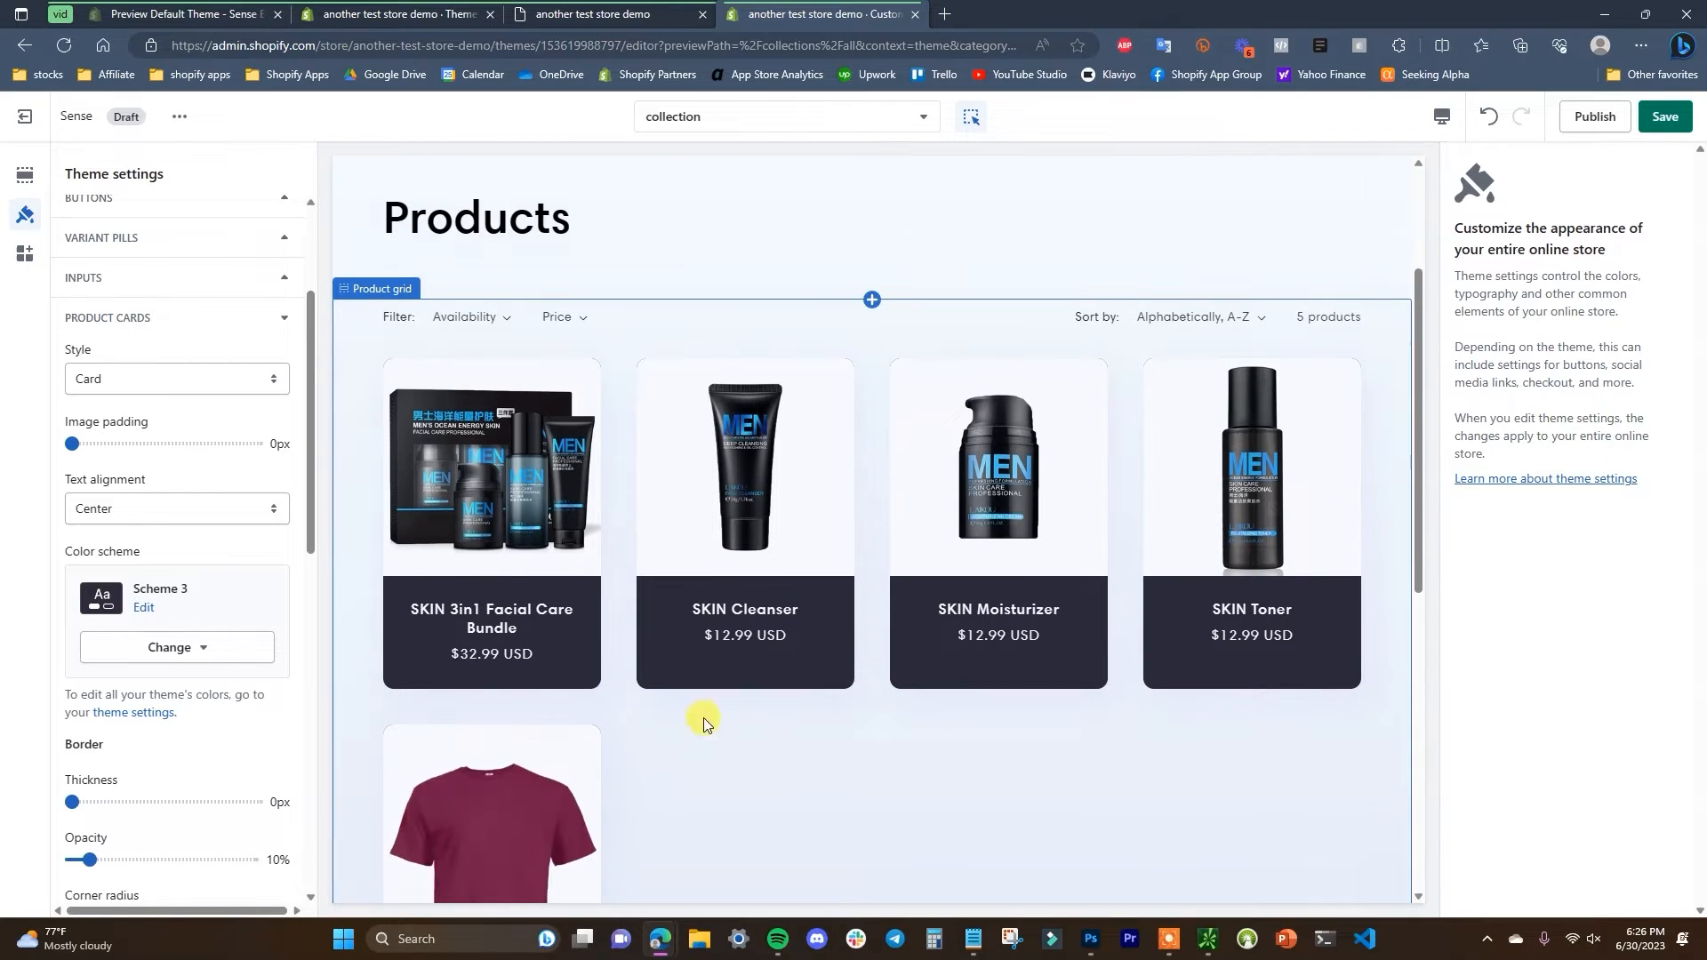
{"action": "scroll", "coordinate": [494, 684], "scroll_direction": "up", "scroll_amount": 3}
- Change Scheme 3's background color to black 000000 and return to the list of color schemes
{"action": "scroll", "coordinate": [258, 640], "scroll_direction": "up", "scroll_amount": 3}
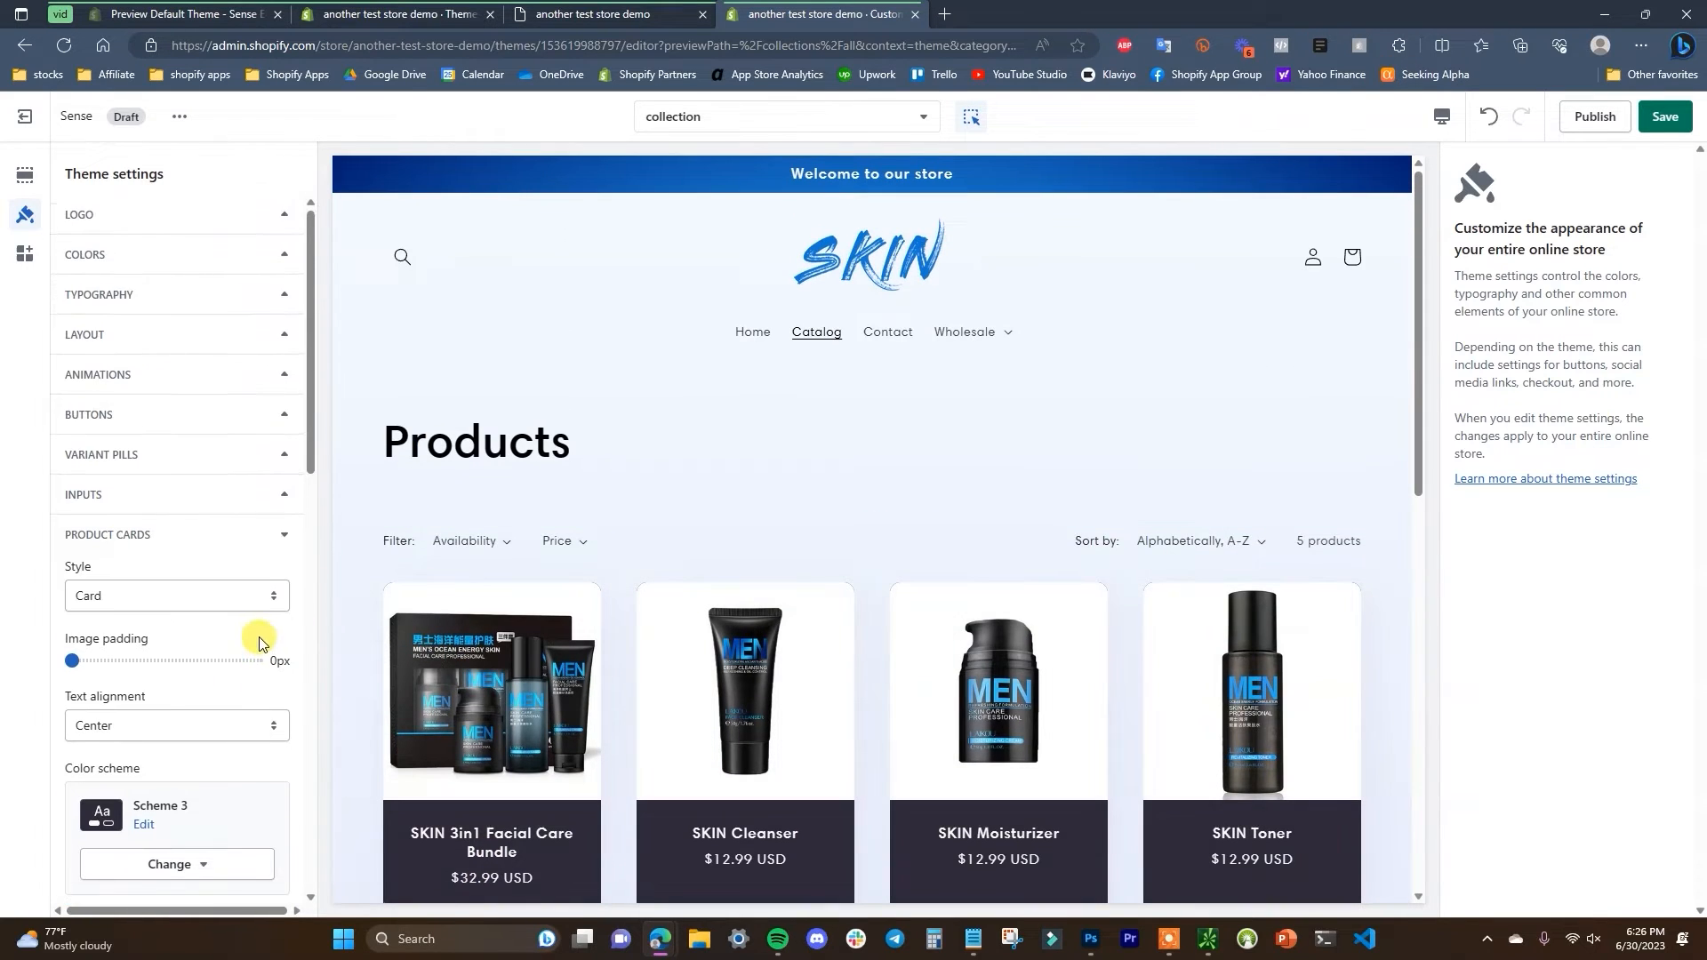
{"action": "left_click", "coordinate": [271, 267]}
{"action": "left_click", "coordinate": [252, 382]}
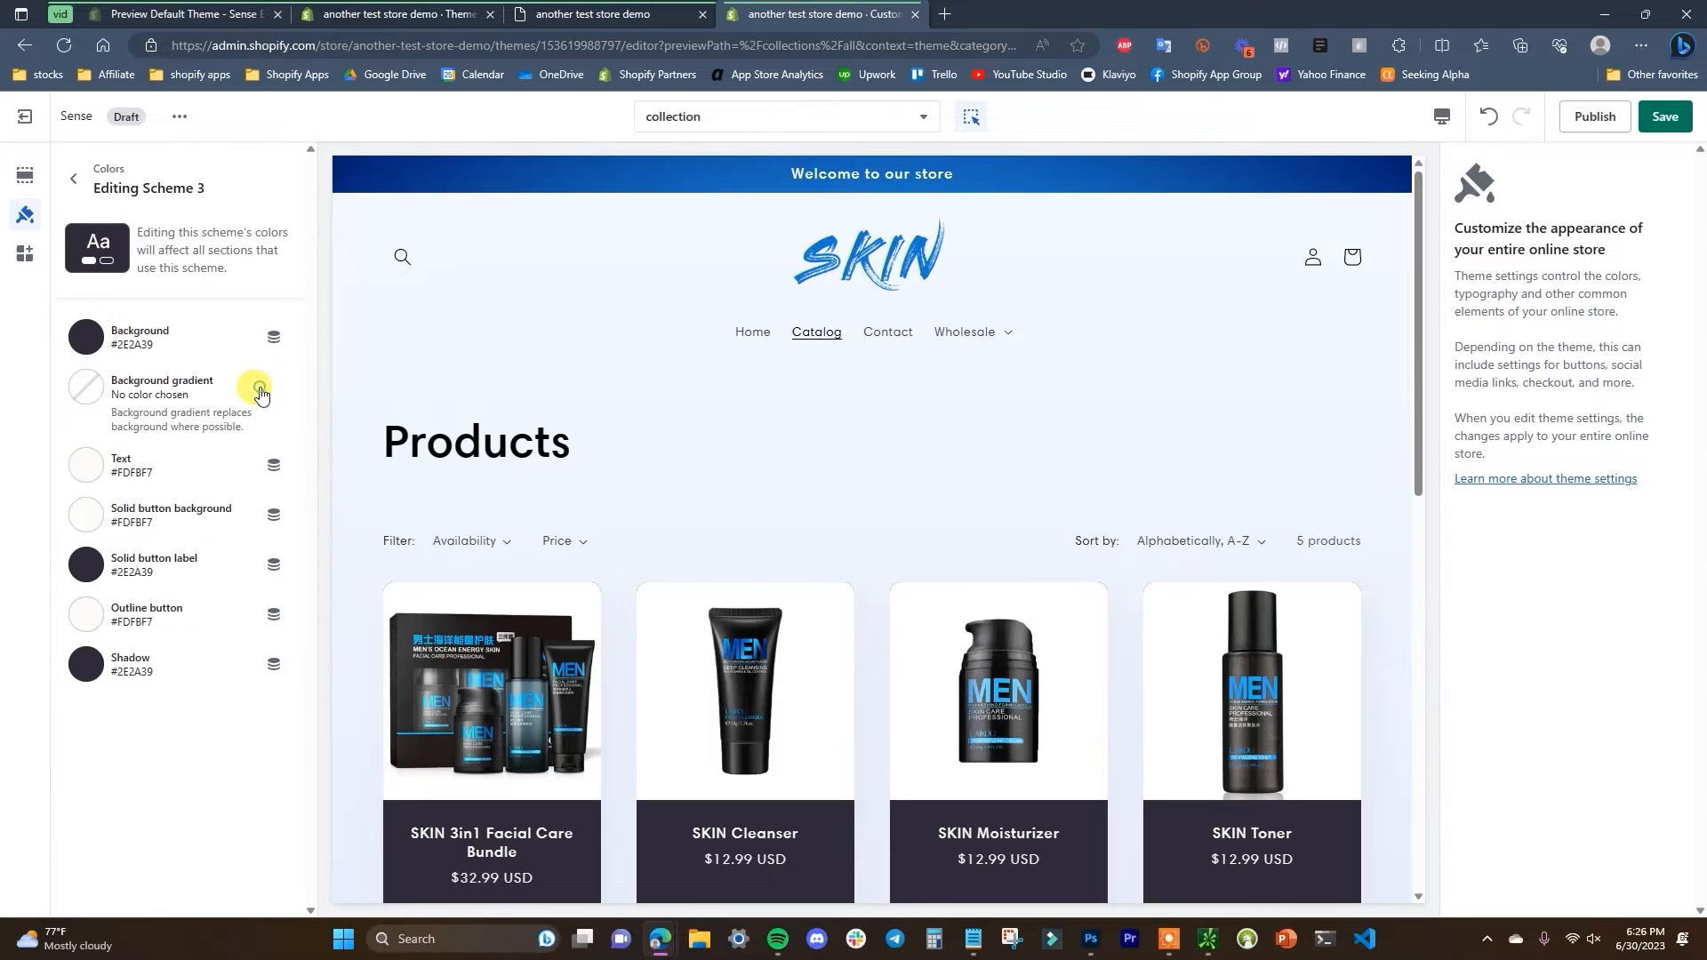
{"action": "left_click", "coordinate": [86, 351]}
{"action": "left_click_drag", "start_coordinate": [120, 480], "coordinate": [50, 523]}
{"action": "left_click", "coordinate": [322, 675]}
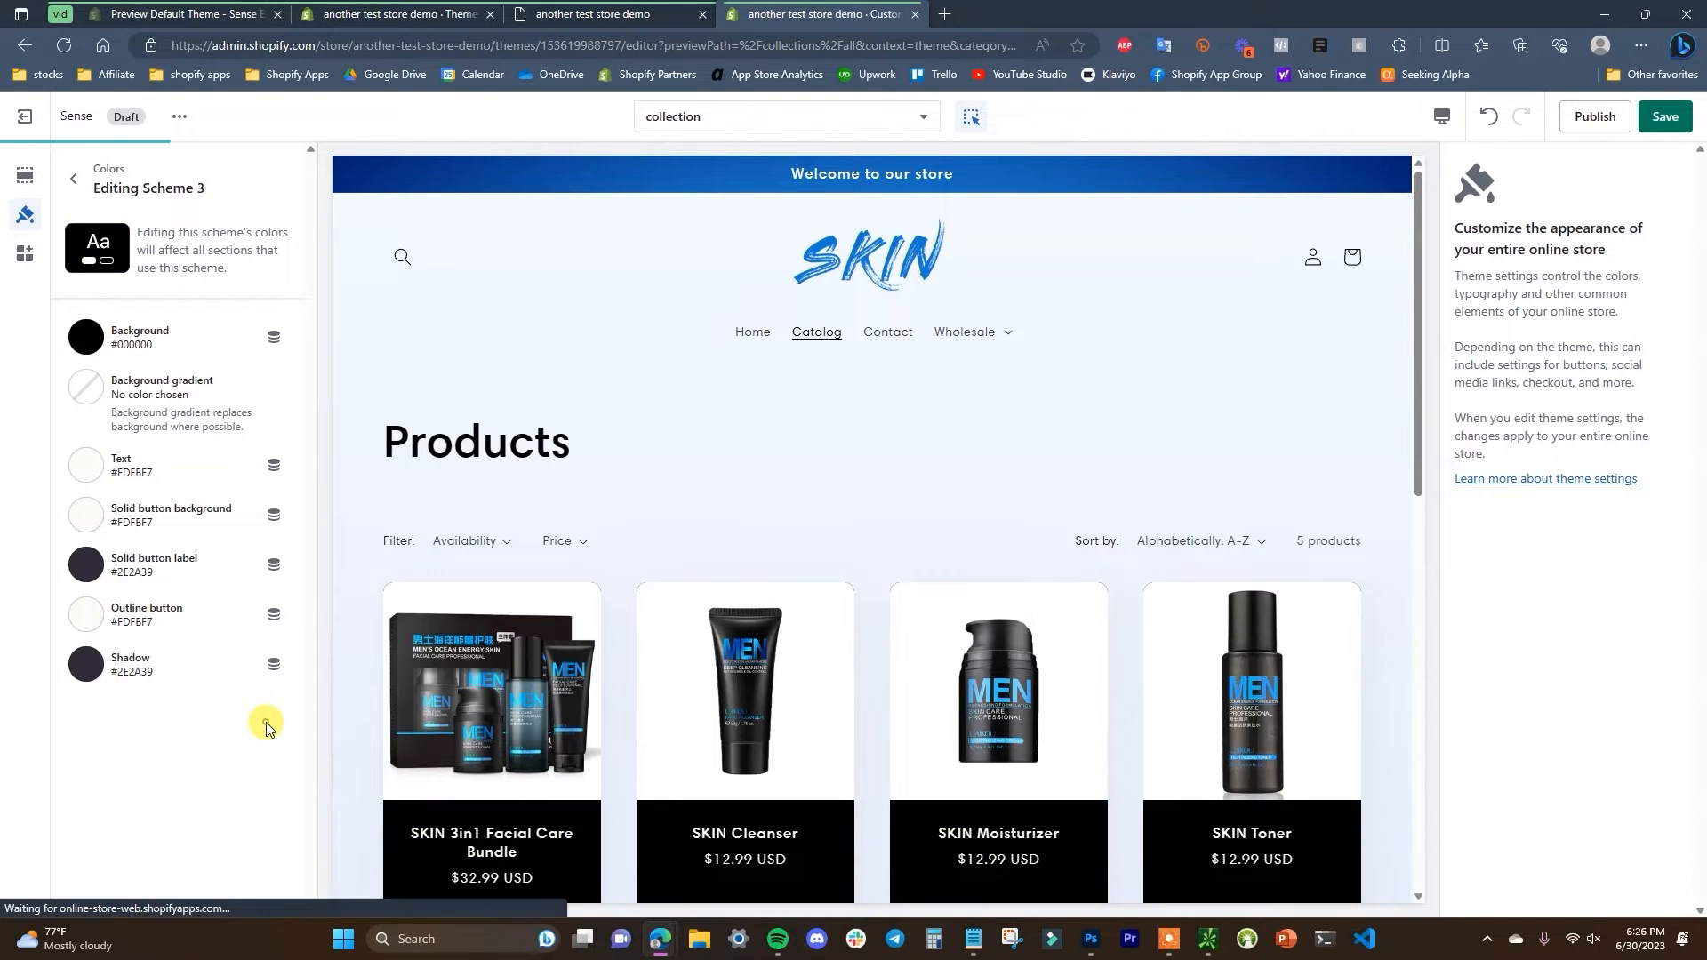
{"action": "scroll", "coordinate": [1079, 750], "scroll_direction": "down", "scroll_amount": 5}
{"action": "scroll", "coordinate": [542, 598], "scroll_direction": "up", "scroll_amount": 5}
{"action": "left_click", "coordinate": [73, 178]}
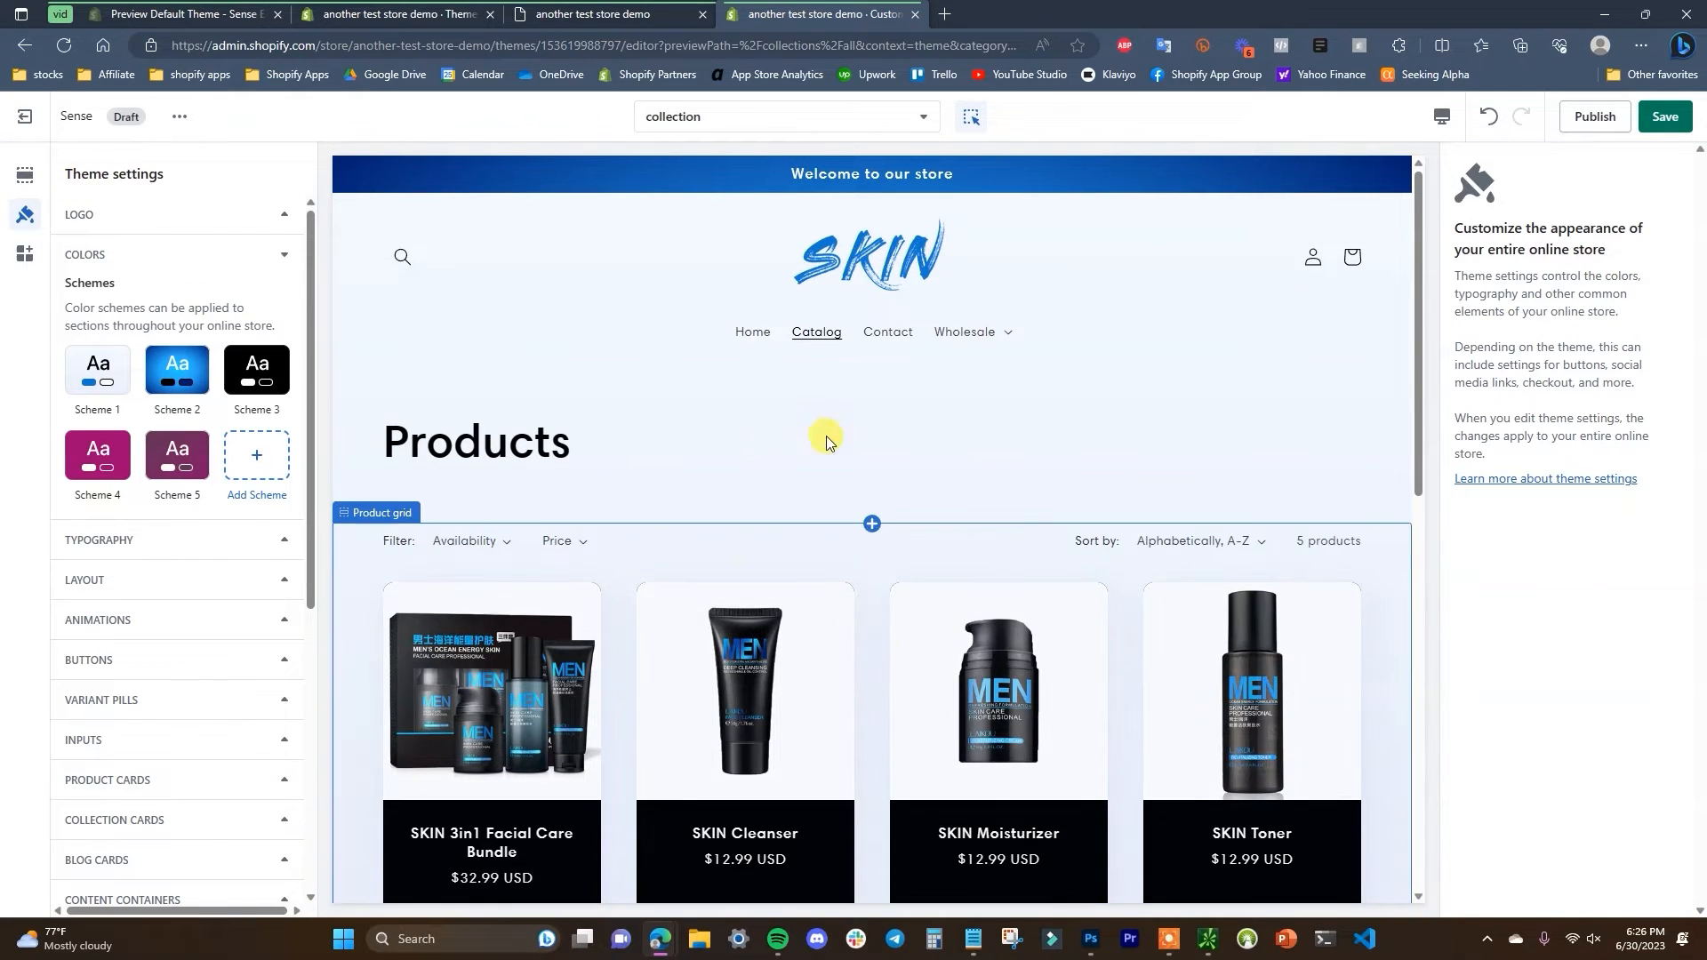
- Compare the black sections of the reference storefront's home page with the product cards in the Sense theme preview
{"action": "left_click", "coordinate": [595, 12]}
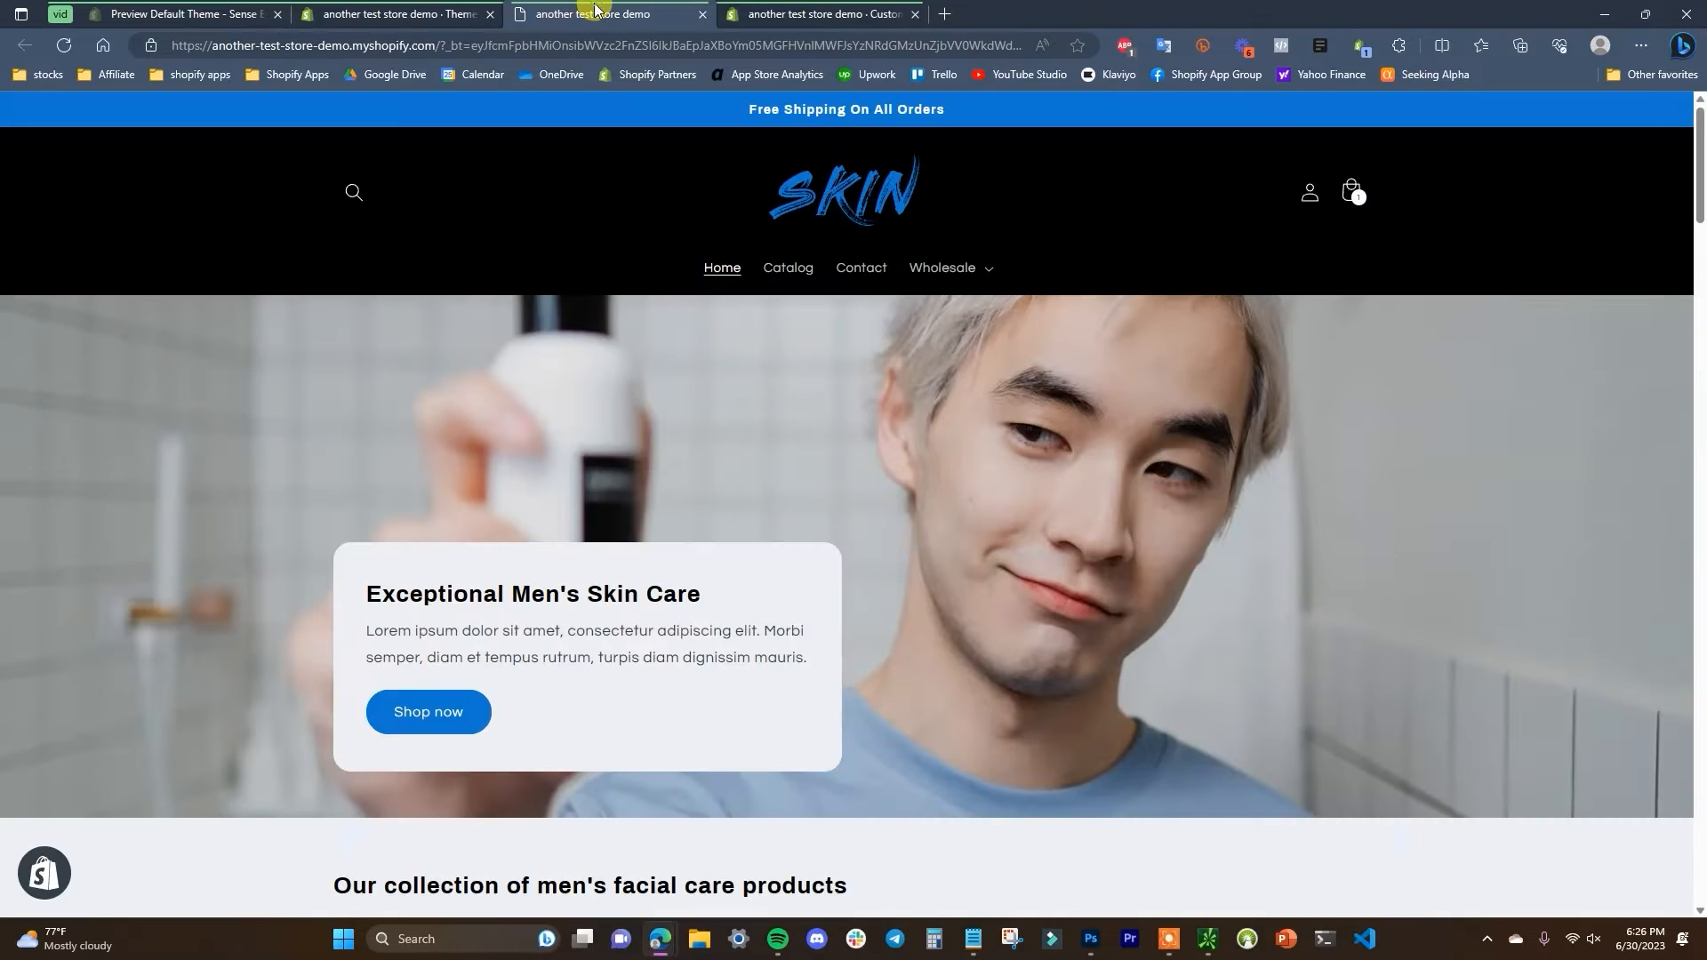
{"action": "scroll", "coordinate": [1062, 436], "scroll_direction": "down", "scroll_amount": 15}
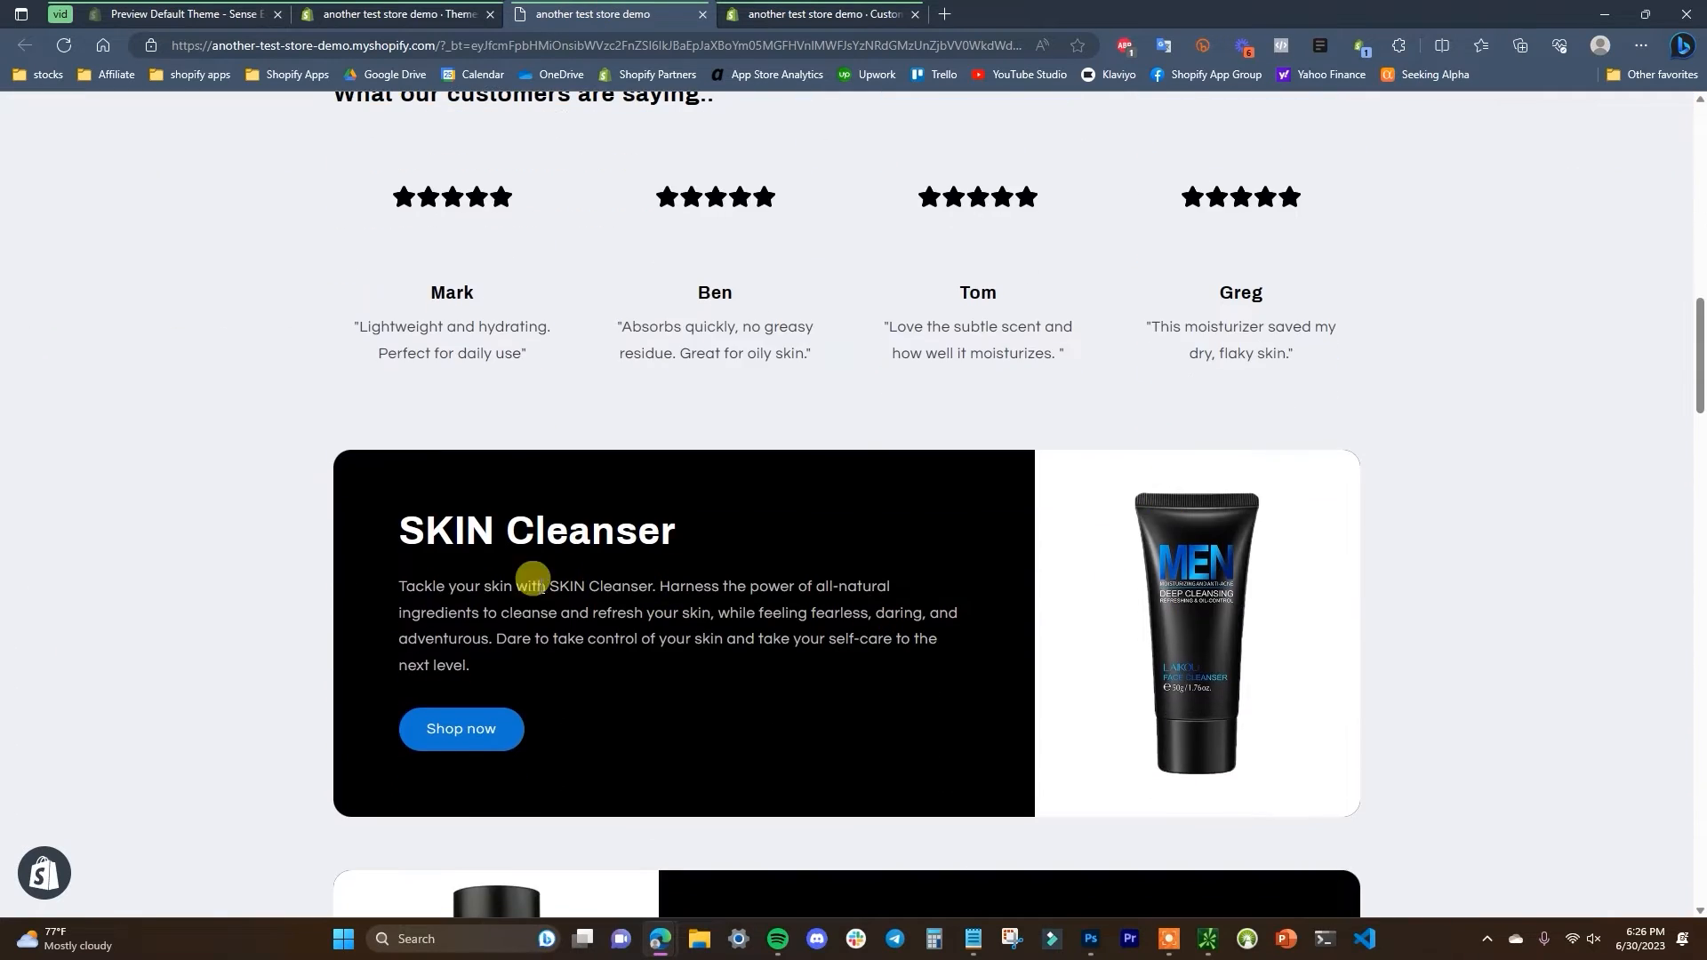
{"action": "scroll", "coordinate": [862, 476], "scroll_direction": "up", "scroll_amount": 3}
{"action": "left_click", "coordinate": [823, 13]}
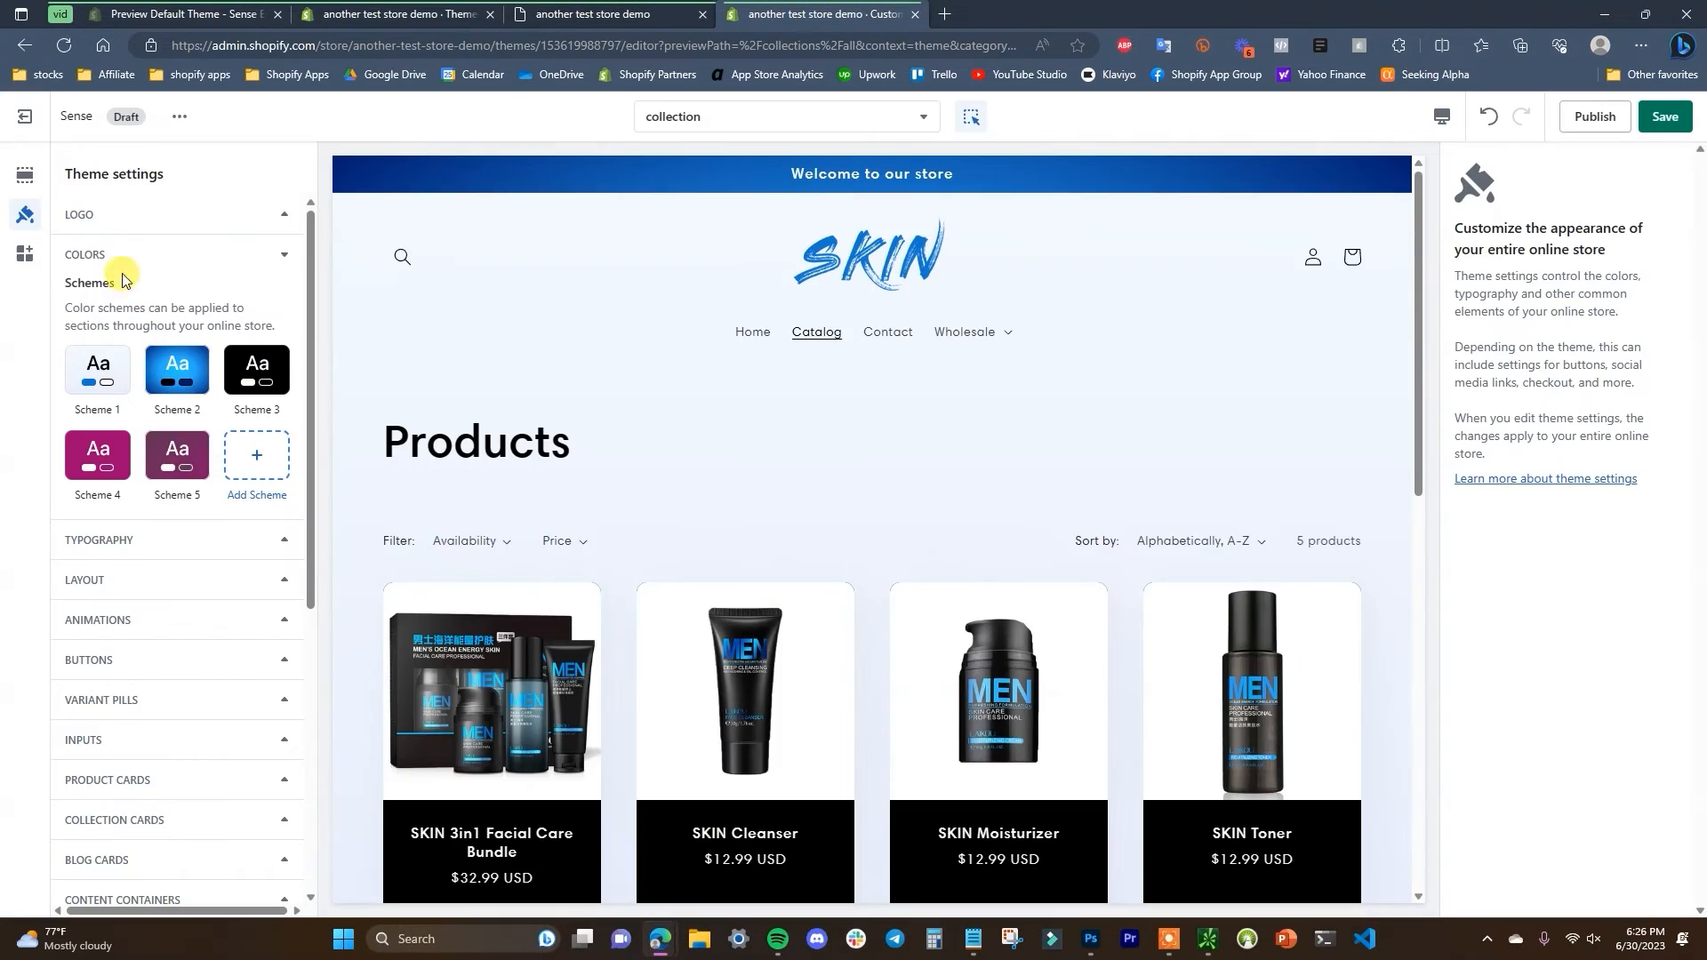
{"action": "scroll", "coordinate": [797, 664], "scroll_direction": "down", "scroll_amount": 3}
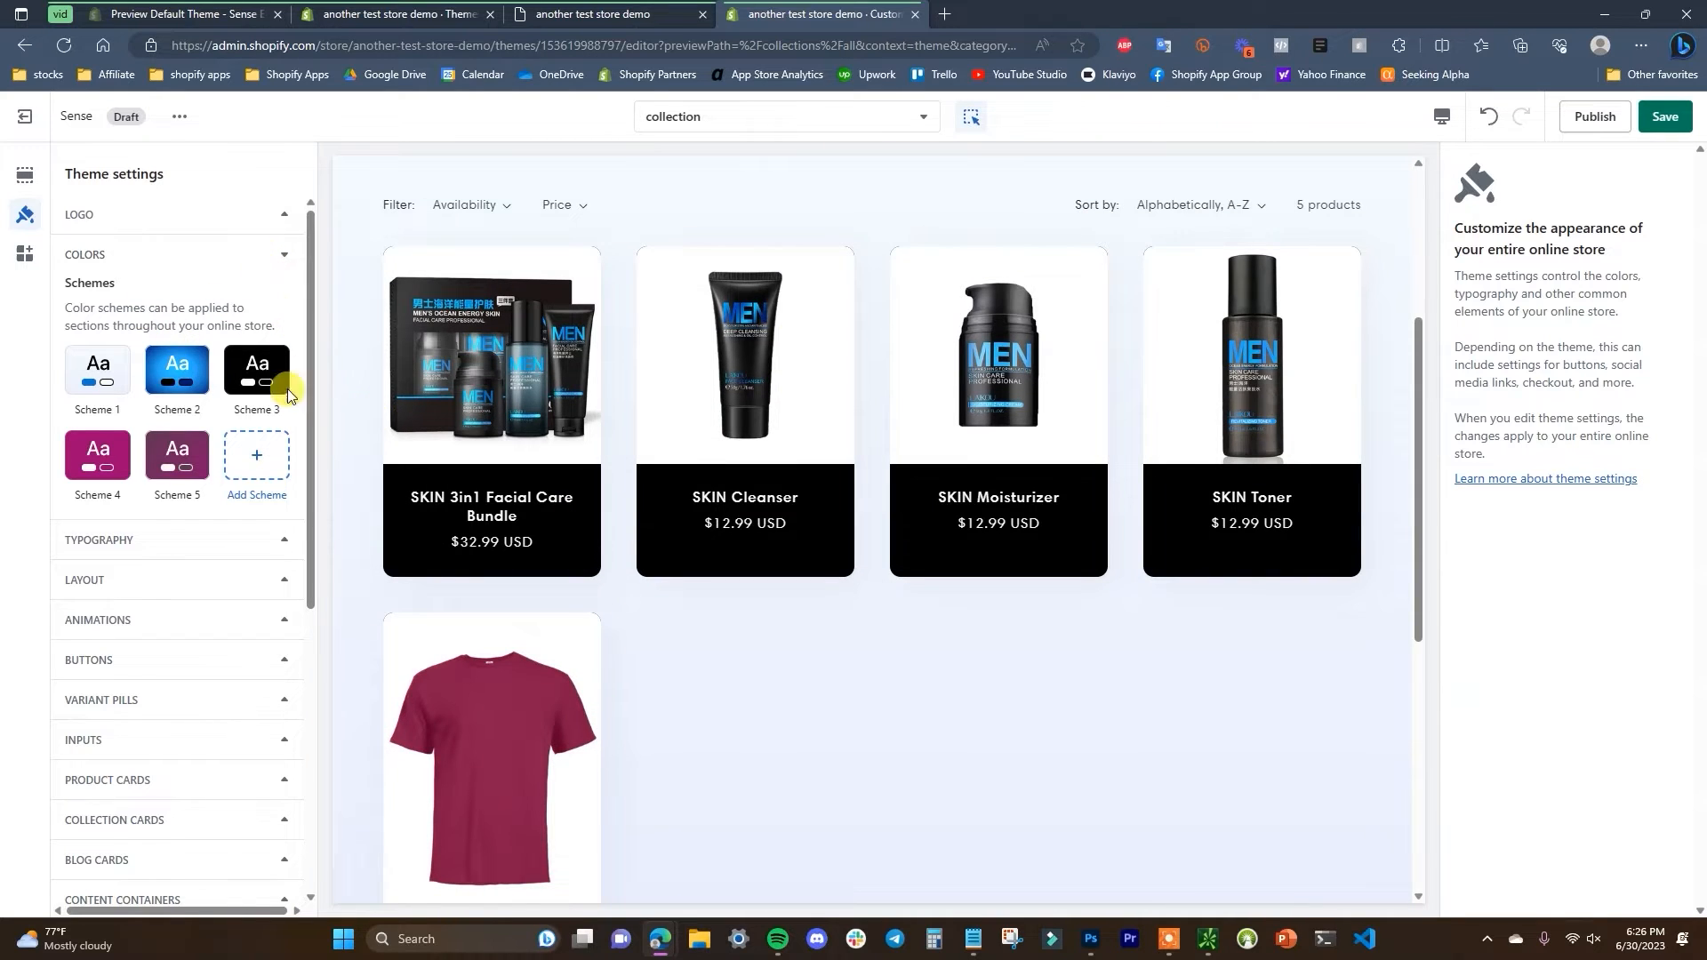
{"action": "scroll", "coordinate": [927, 544], "scroll_direction": "up", "scroll_amount": 3}
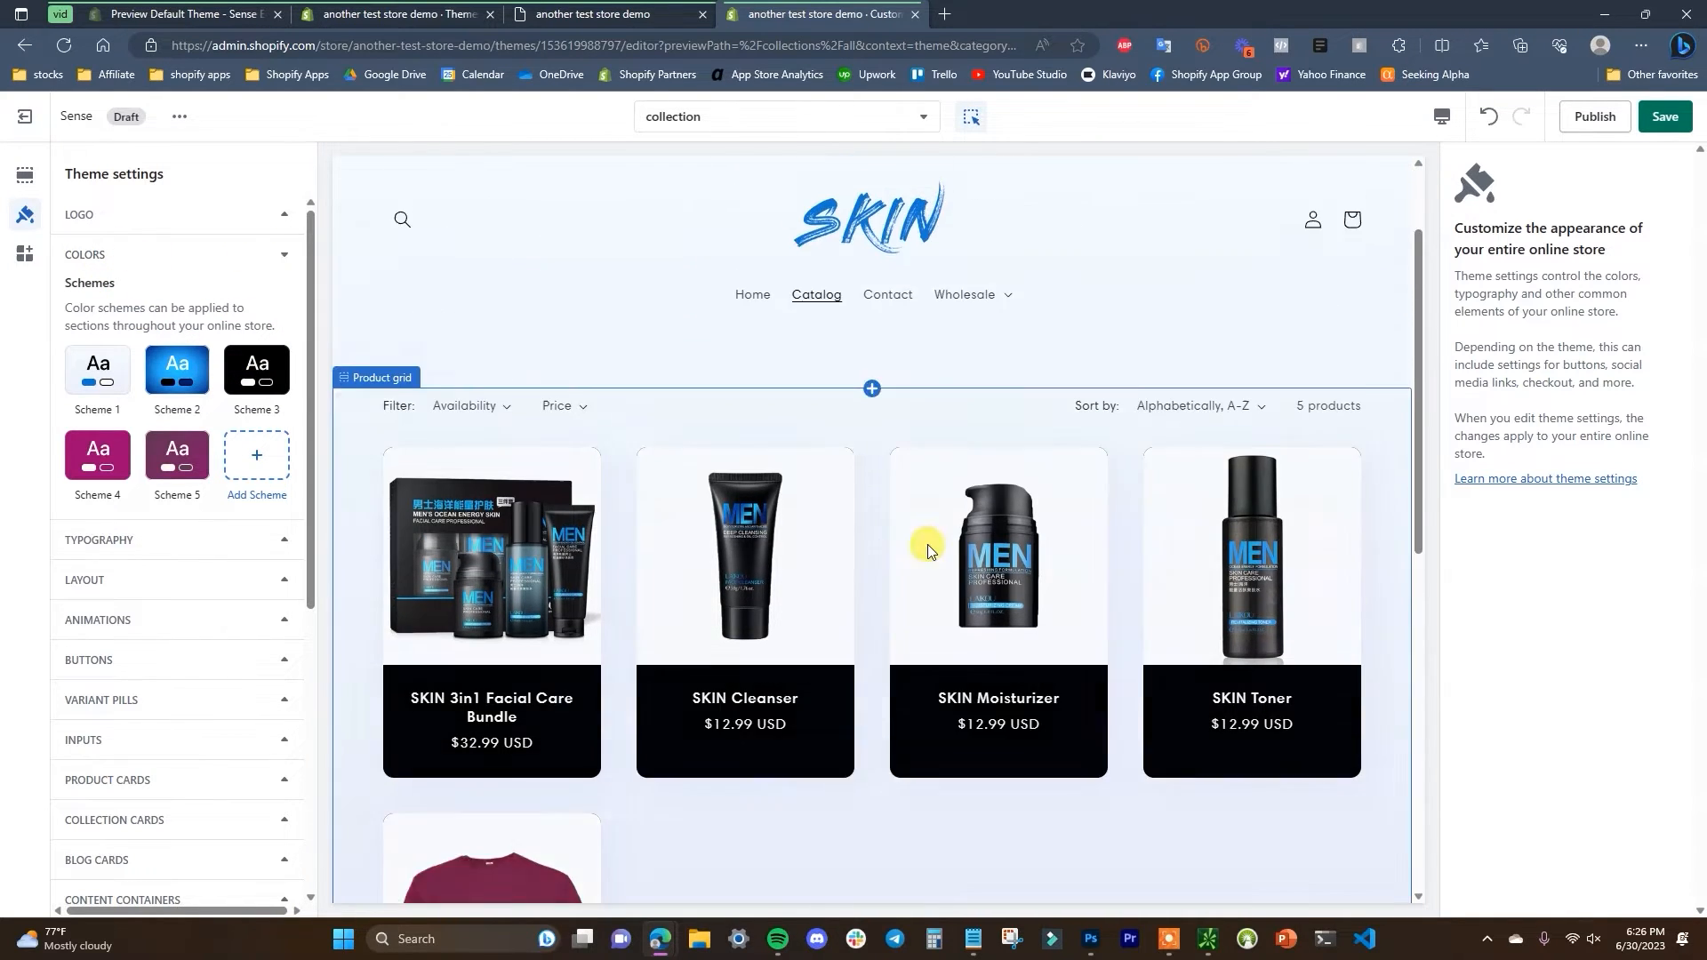
- Review the product card, collection card and blog card settings alongside the product grid in the theme preview
{"action": "left_click", "coordinate": [278, 259]}
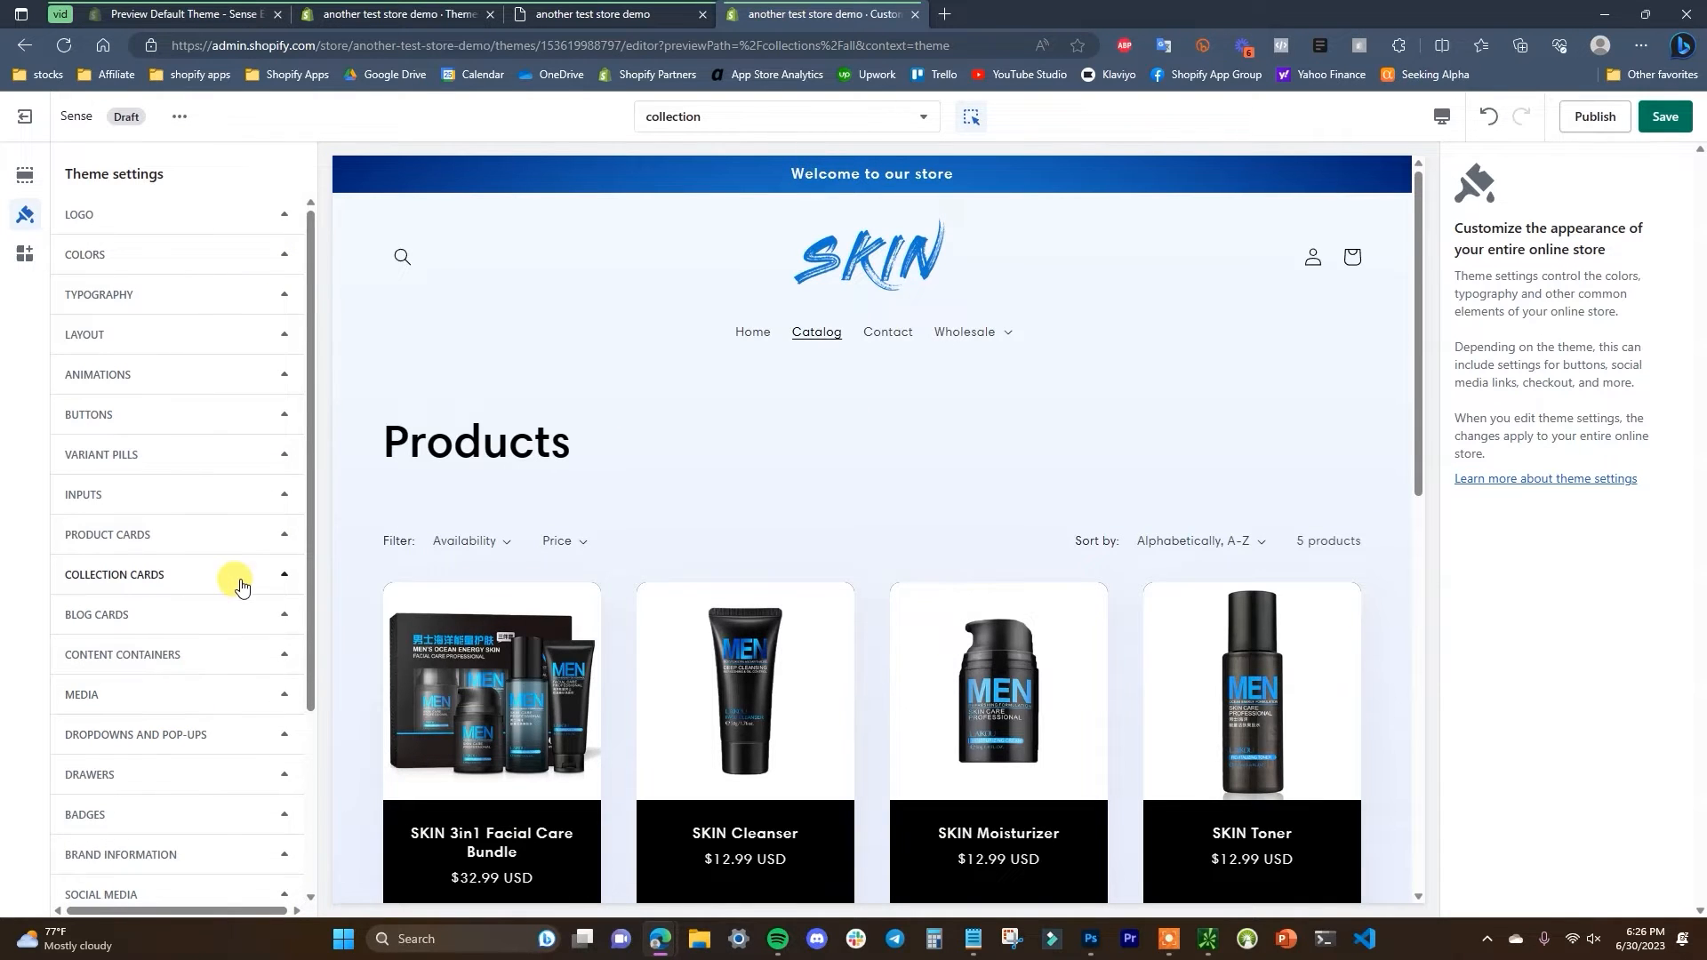
{"action": "left_click", "coordinate": [253, 544]}
{"action": "scroll", "coordinate": [409, 725], "scroll_direction": "down", "scroll_amount": 2}
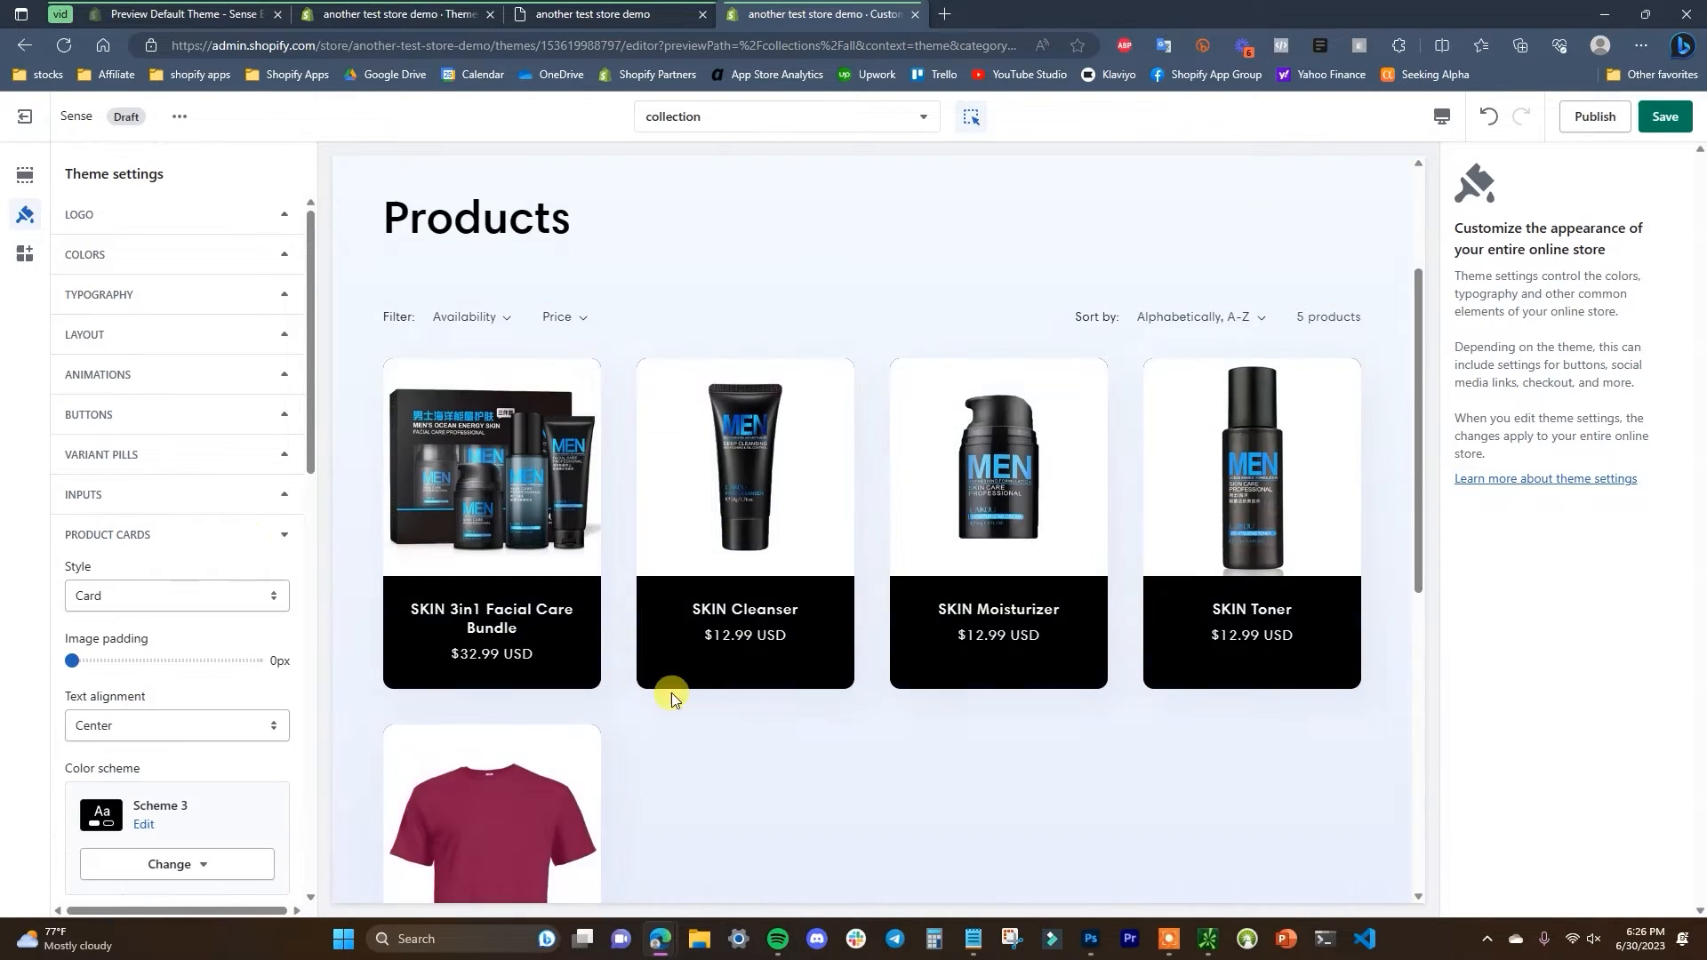
{"action": "left_click", "coordinate": [261, 537]}
{"action": "left_click", "coordinate": [253, 575]}
{"action": "scroll", "coordinate": [240, 572], "scroll_direction": "down", "scroll_amount": 2}
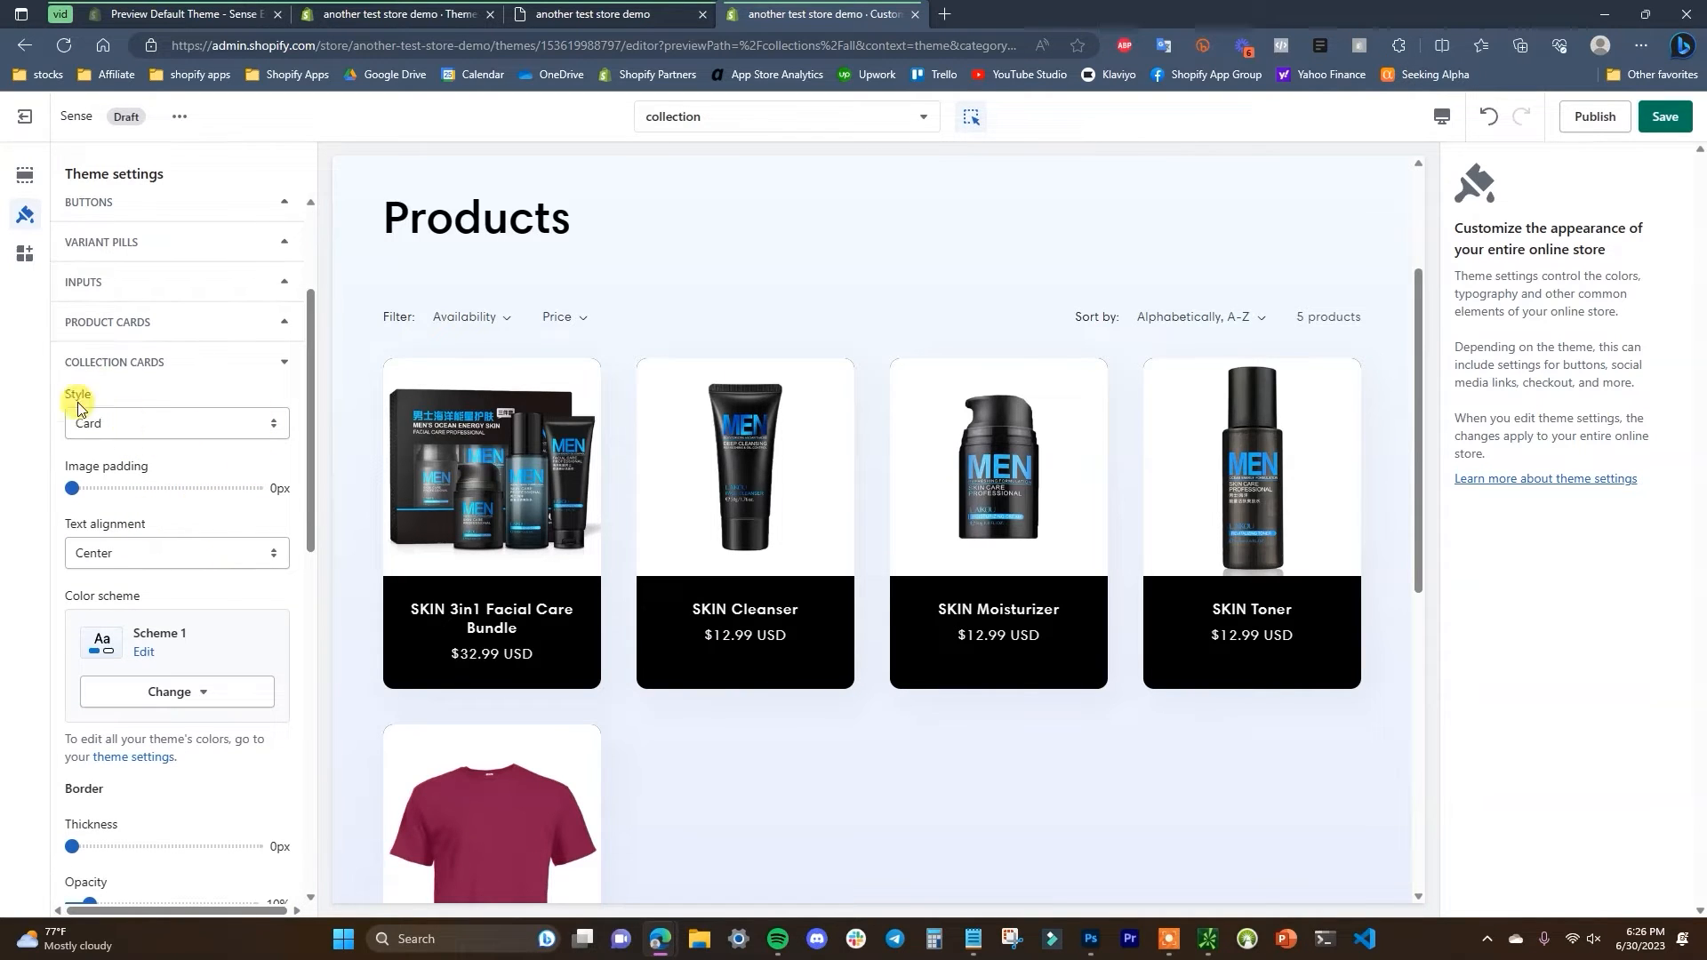
{"action": "scroll", "coordinate": [578, 627], "scroll_direction": "up", "scroll_amount": 3}
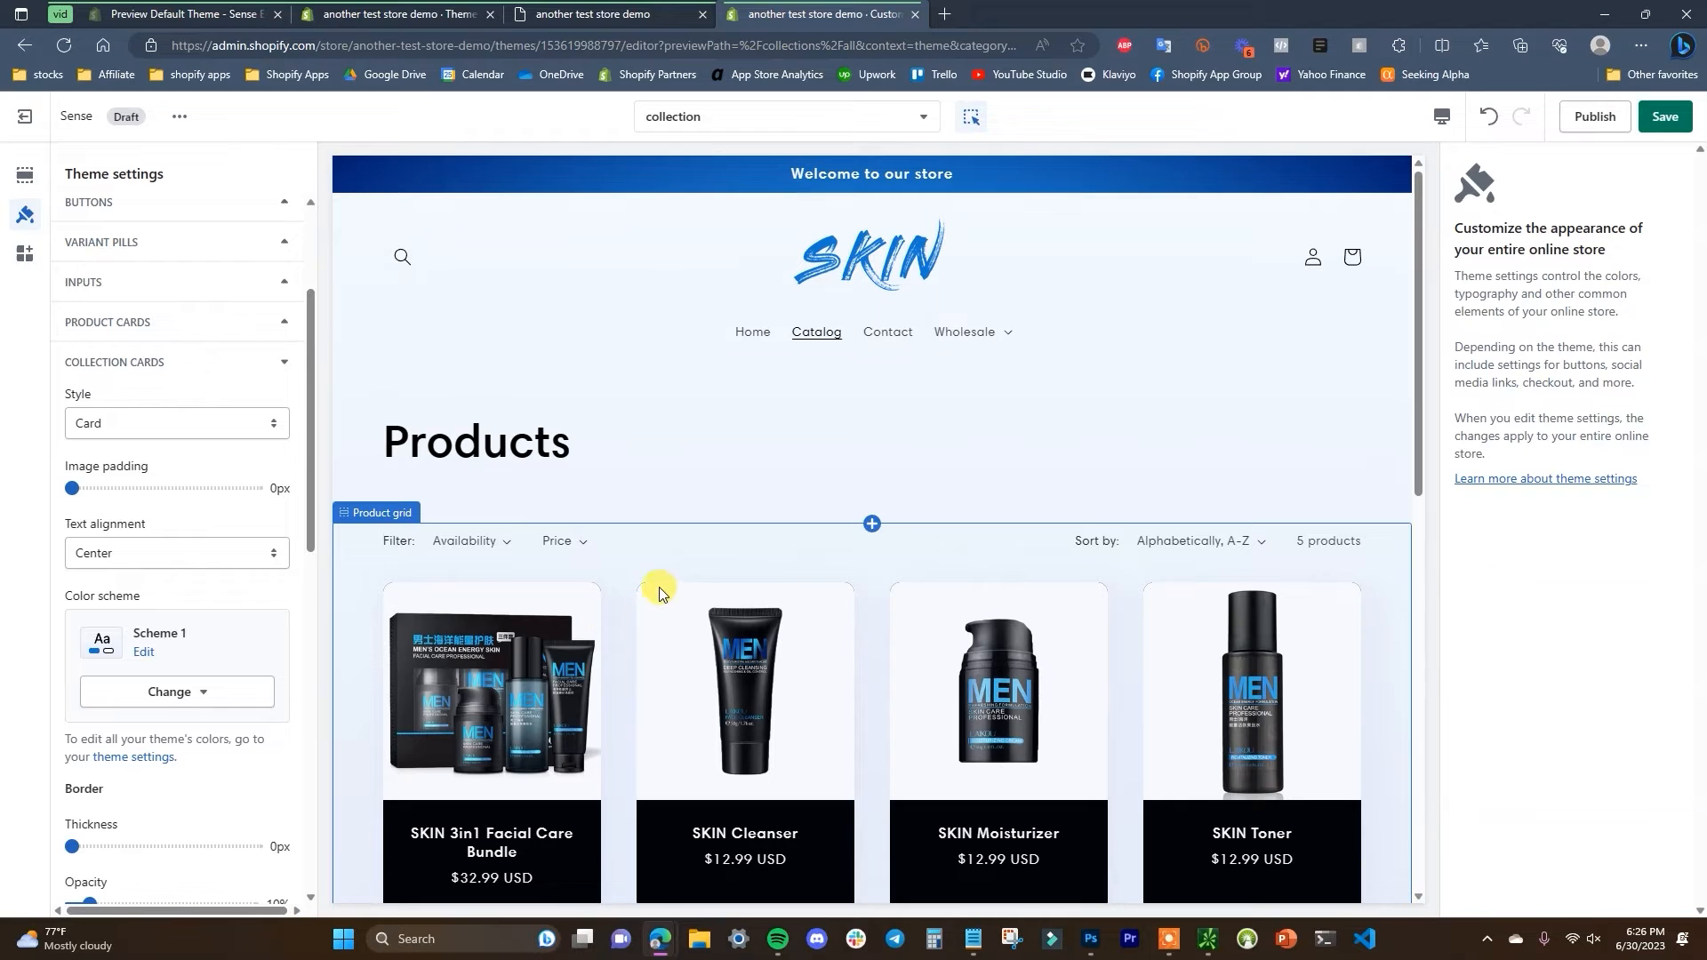
{"action": "scroll", "coordinate": [655, 579], "scroll_direction": "down", "scroll_amount": 1}
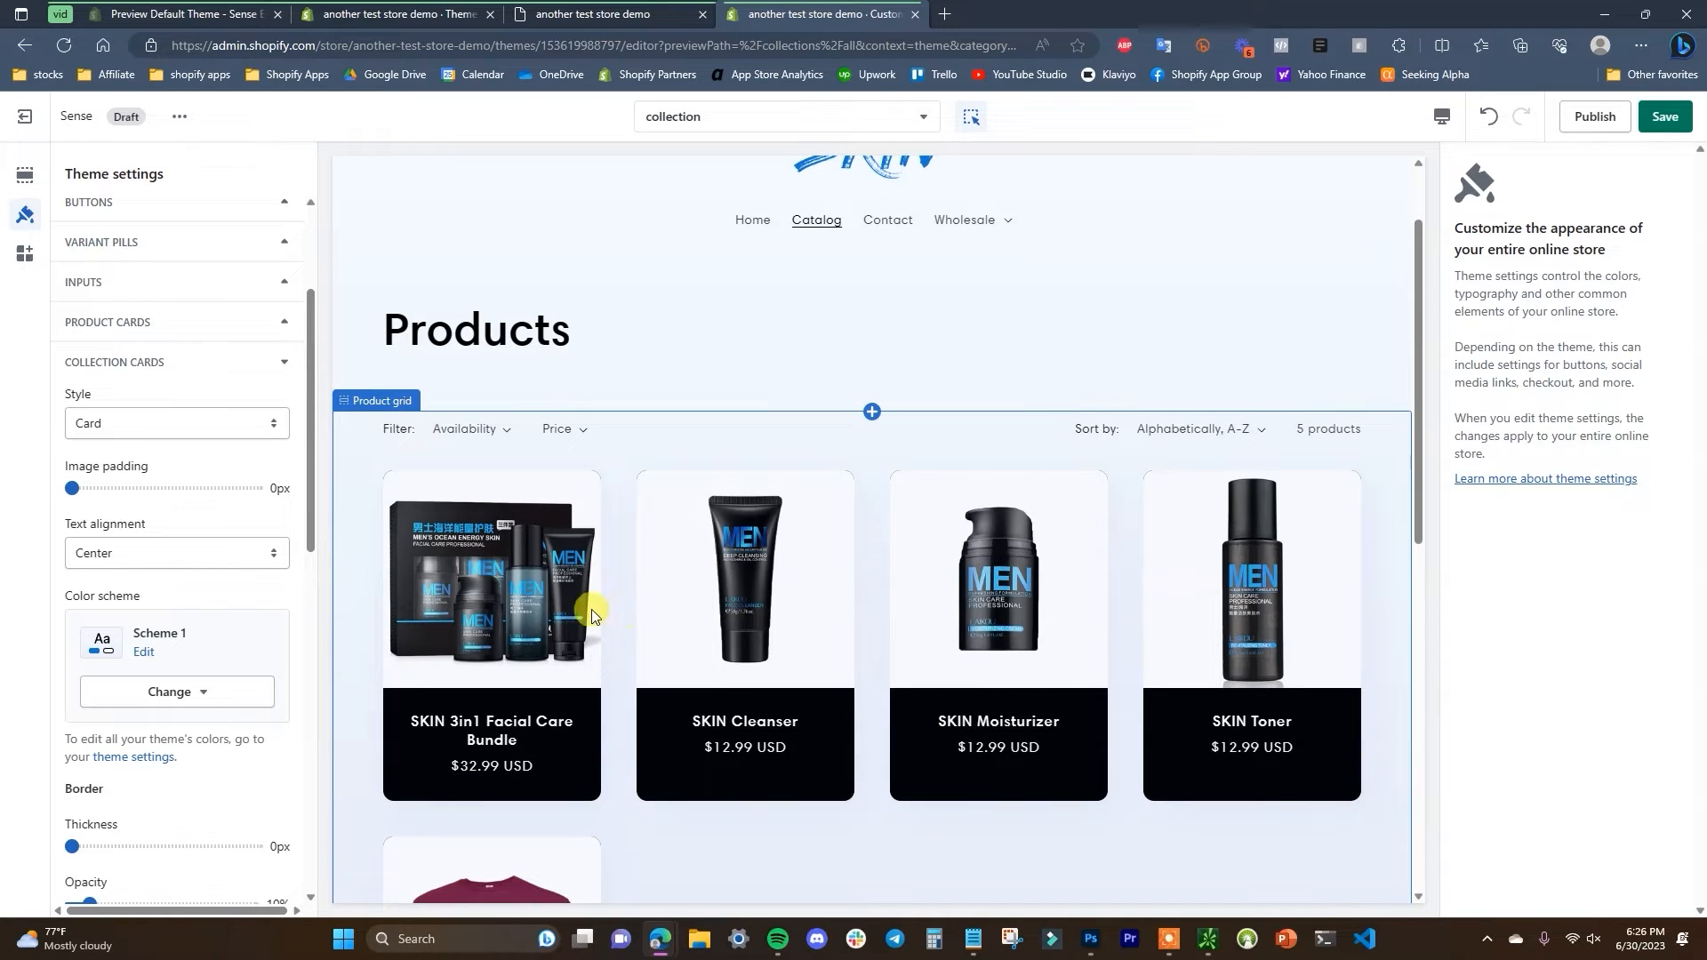
{"action": "left_click", "coordinate": [271, 368]}
{"action": "left_click", "coordinate": [218, 401]}
{"action": "left_click", "coordinate": [258, 404]}
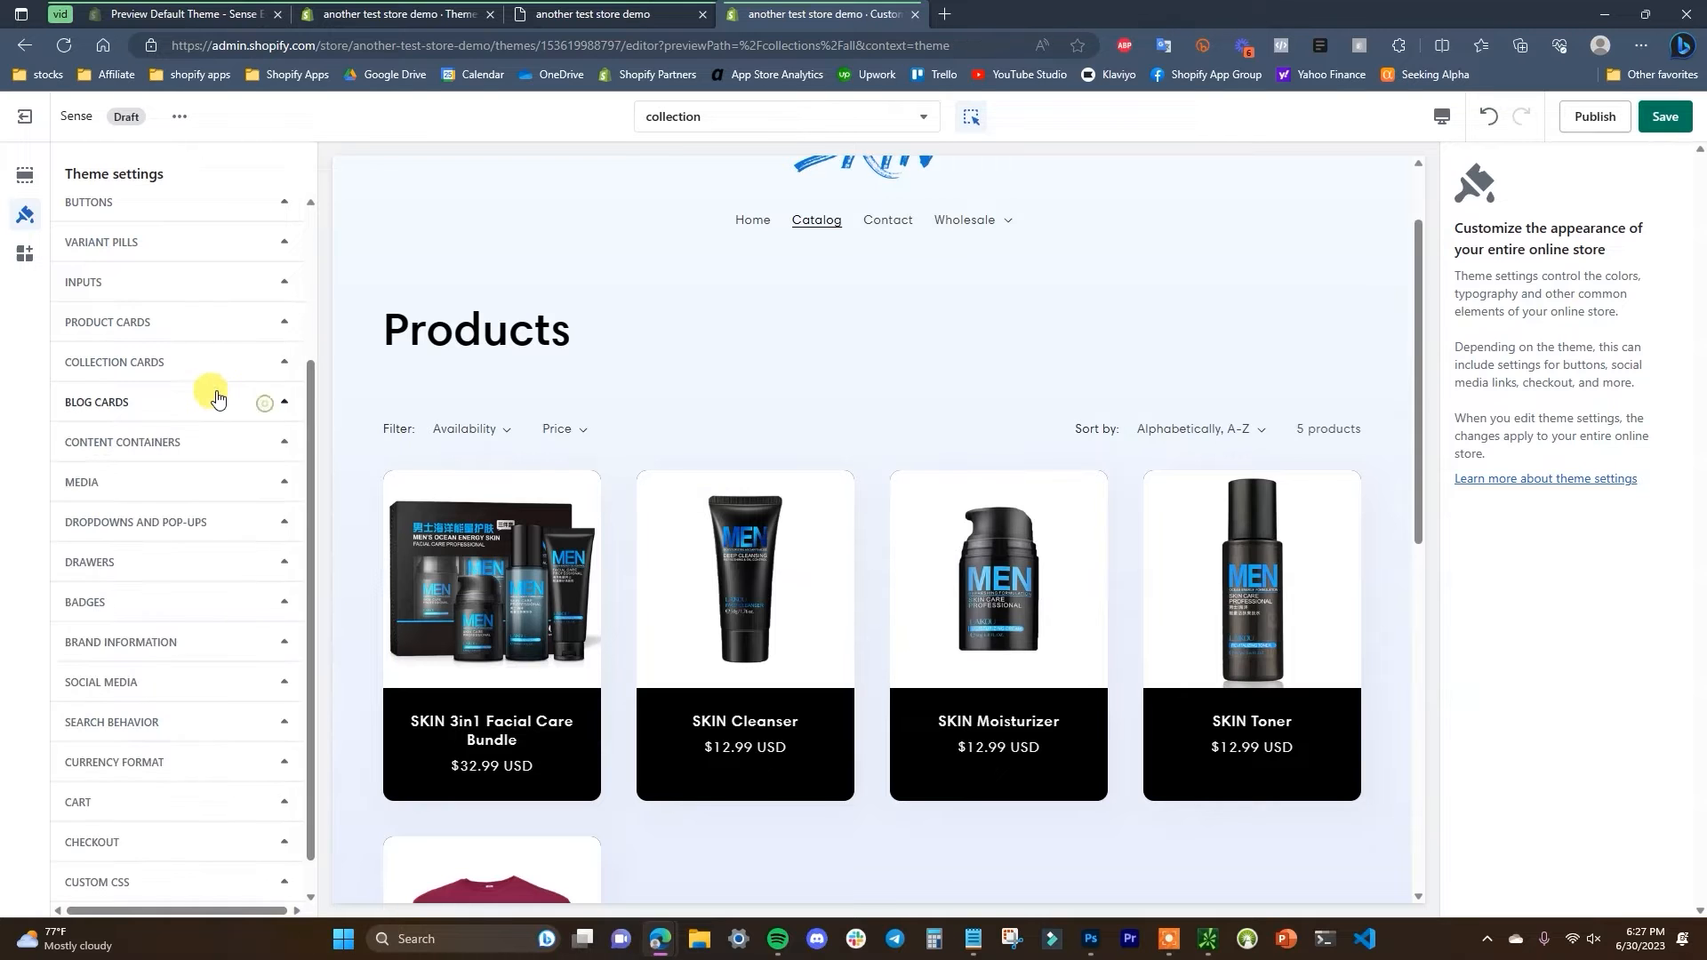
- Set the collection cards' color scheme to Scheme 3 and collapse their settings
{"action": "left_click", "coordinate": [238, 363]}
{"action": "left_click", "coordinate": [178, 692]}
{"action": "left_click", "coordinate": [182, 520]}
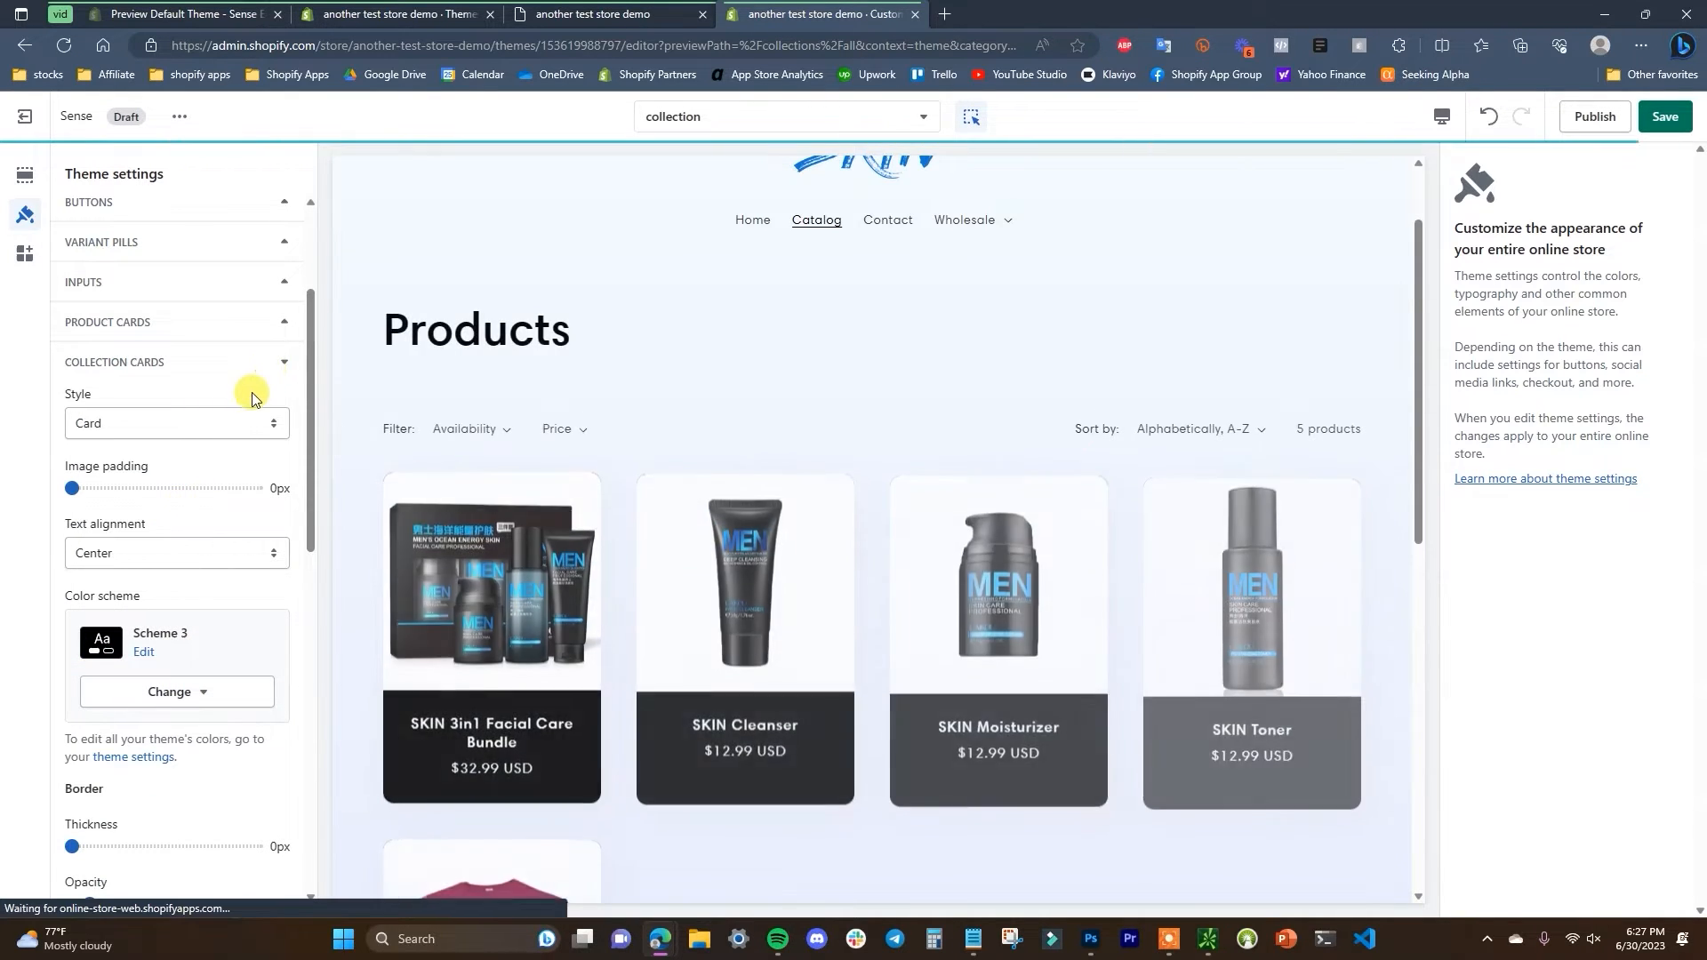
{"action": "left_click", "coordinate": [284, 365]}
- Set the blog cards' color scheme to Scheme 3 and collapse their settings
{"action": "left_click", "coordinate": [260, 402]}
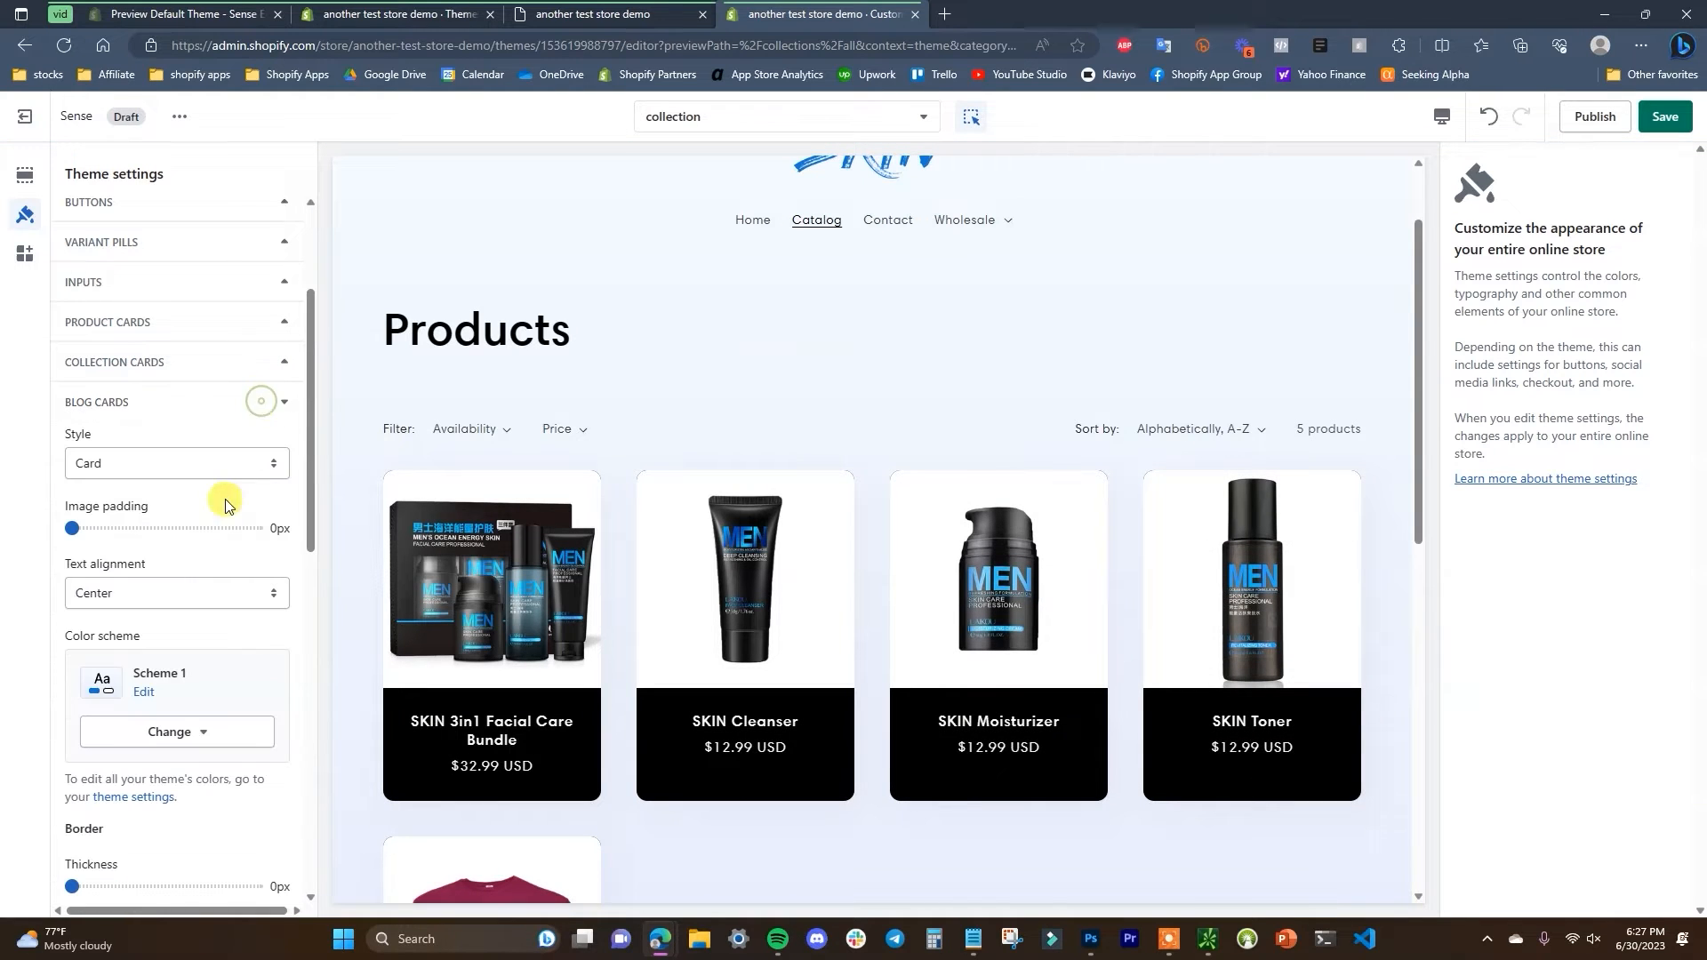
{"action": "left_click", "coordinate": [185, 732]}
{"action": "left_click", "coordinate": [194, 583]}
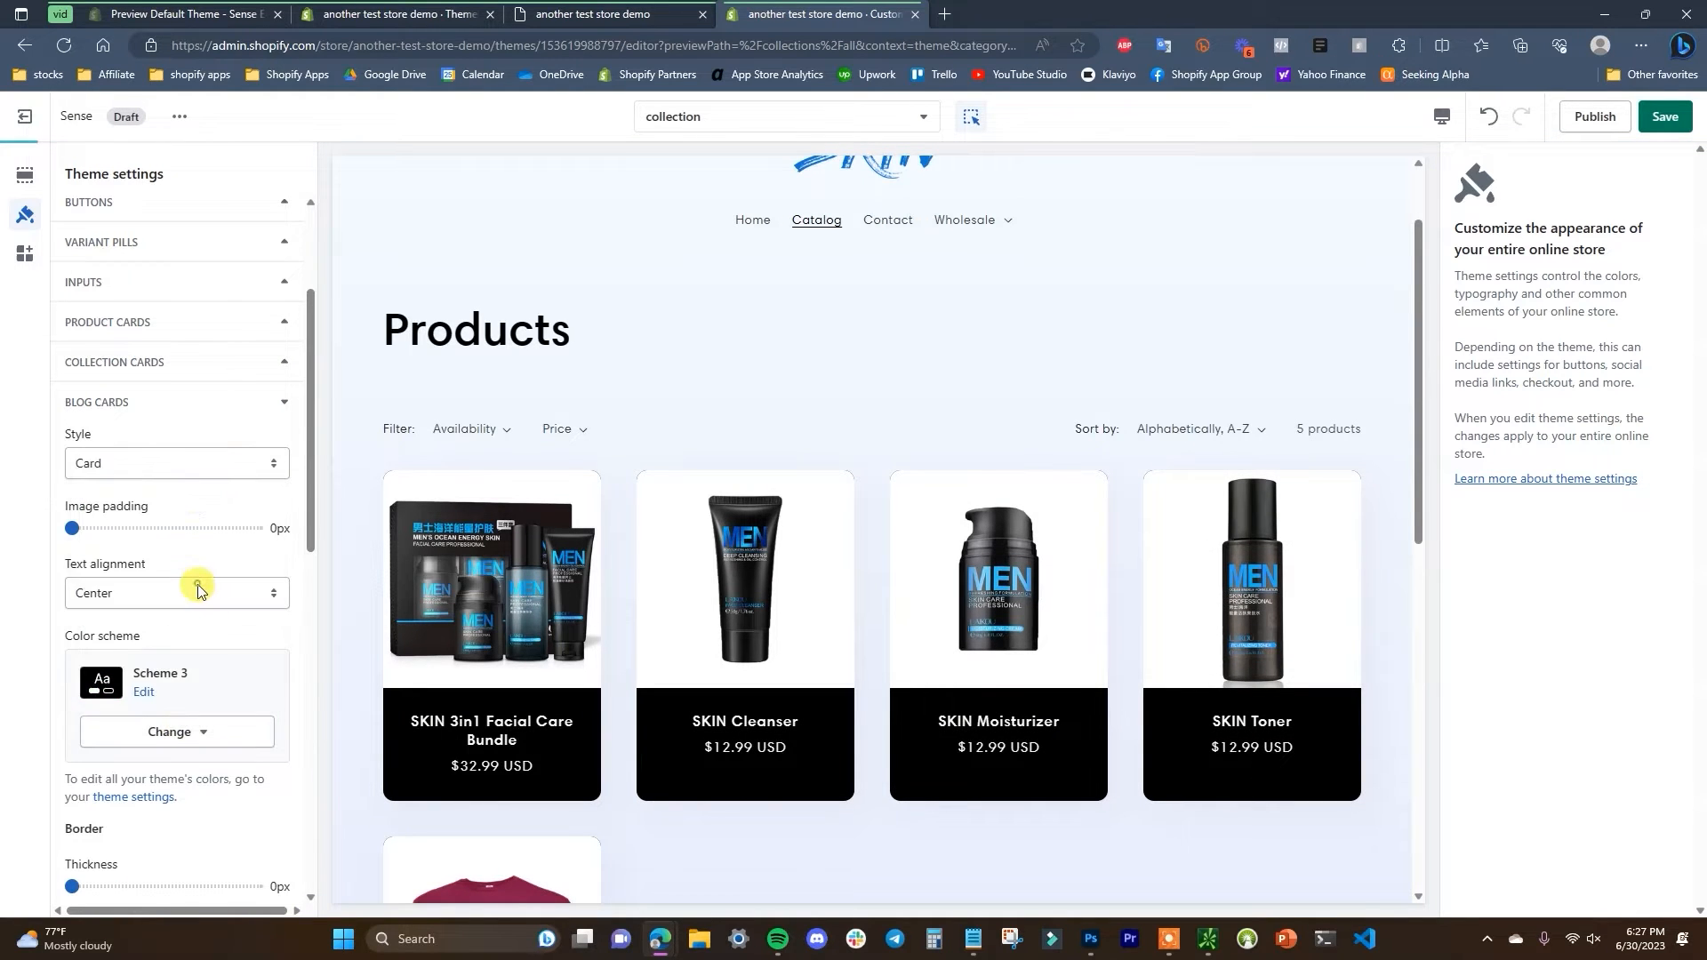
{"action": "left_click", "coordinate": [280, 409]}
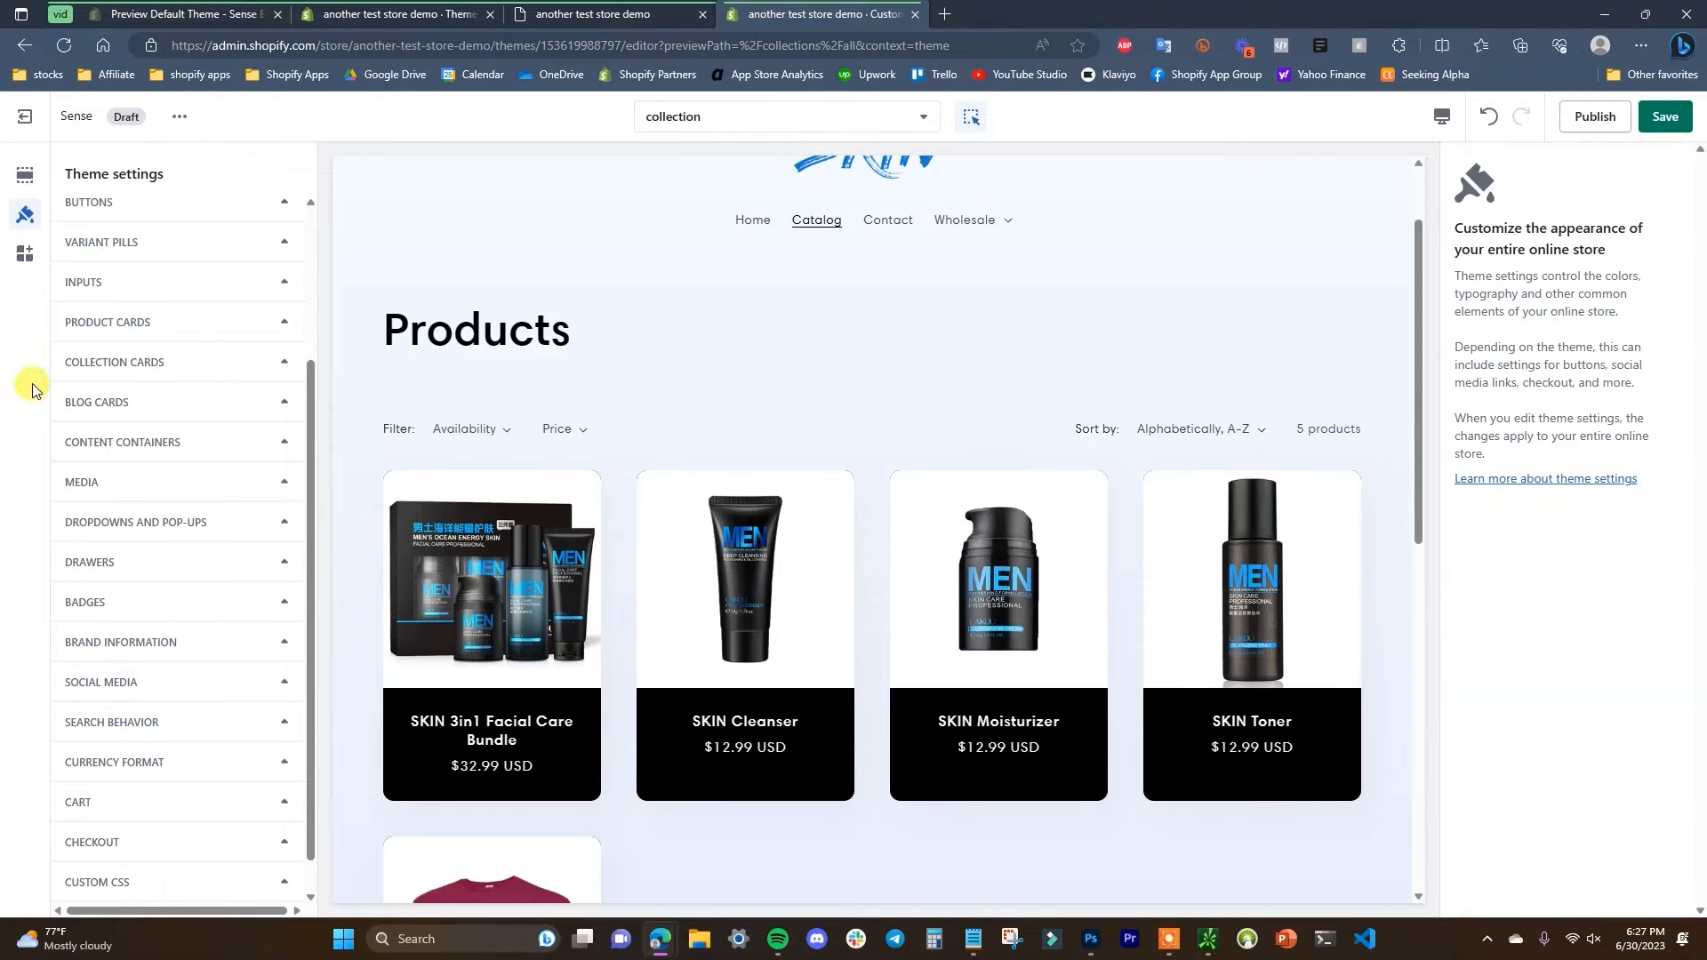
- Expand the theme's Cart settings and save the theme changes
{"action": "scroll", "coordinate": [182, 466], "scroll_direction": "up", "scroll_amount": 1}
{"action": "scroll", "coordinate": [210, 447], "scroll_direction": "down", "scroll_amount": 2}
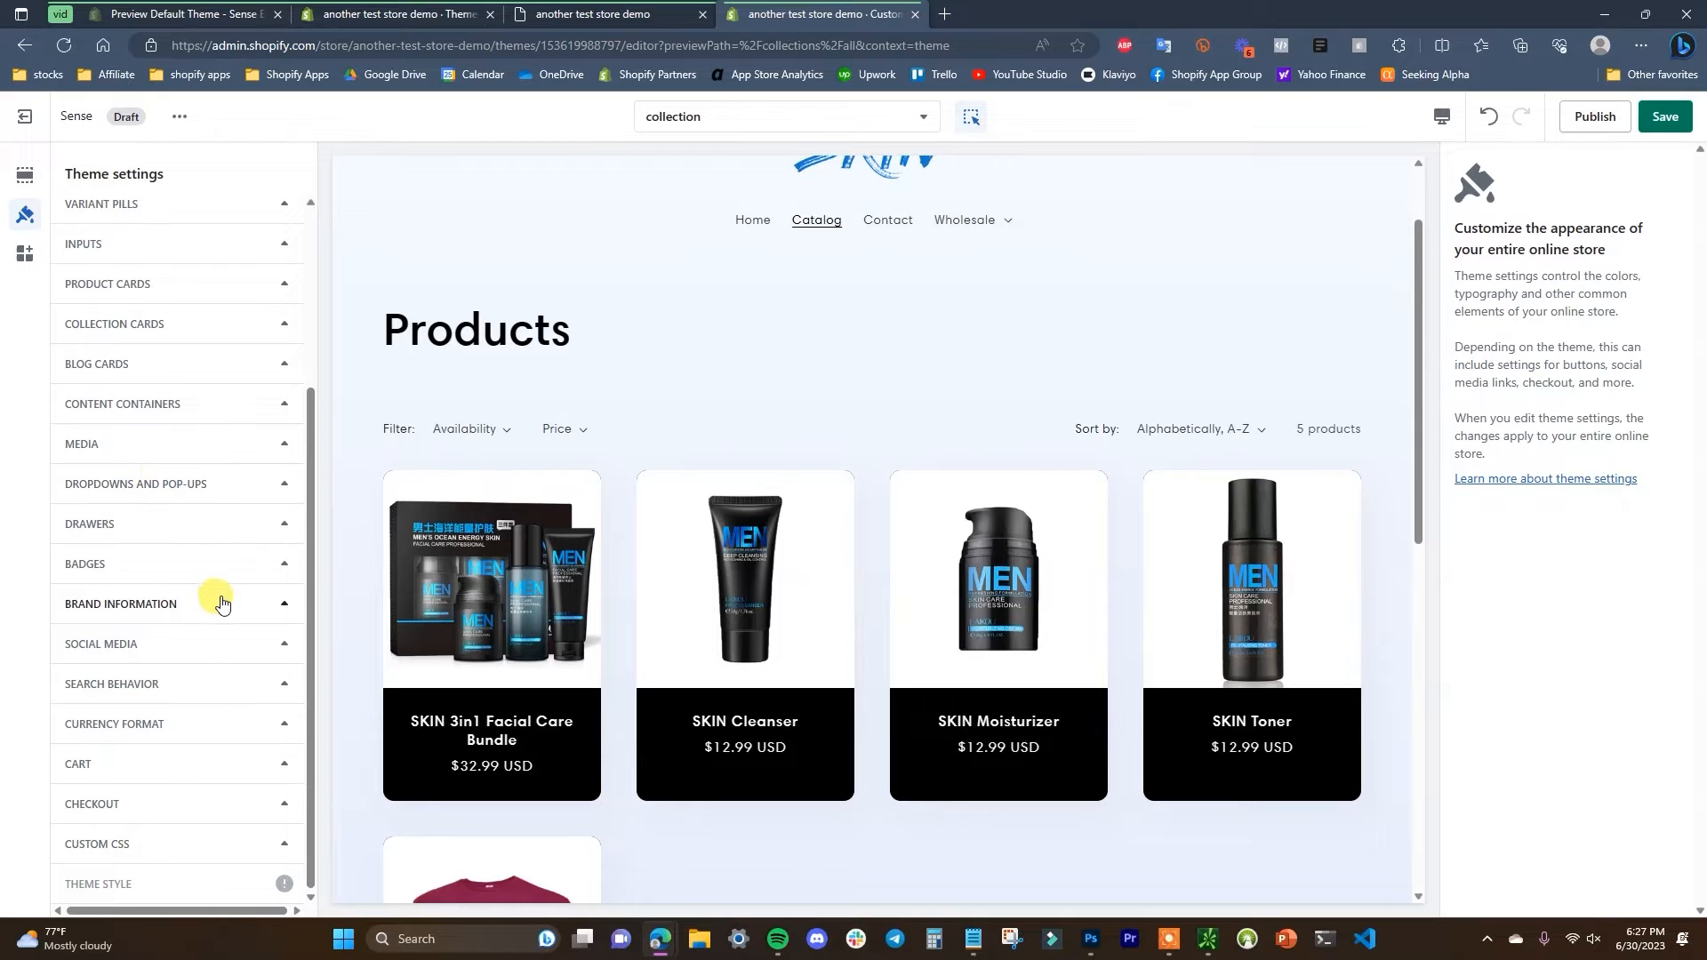
{"action": "left_click", "coordinate": [242, 770]}
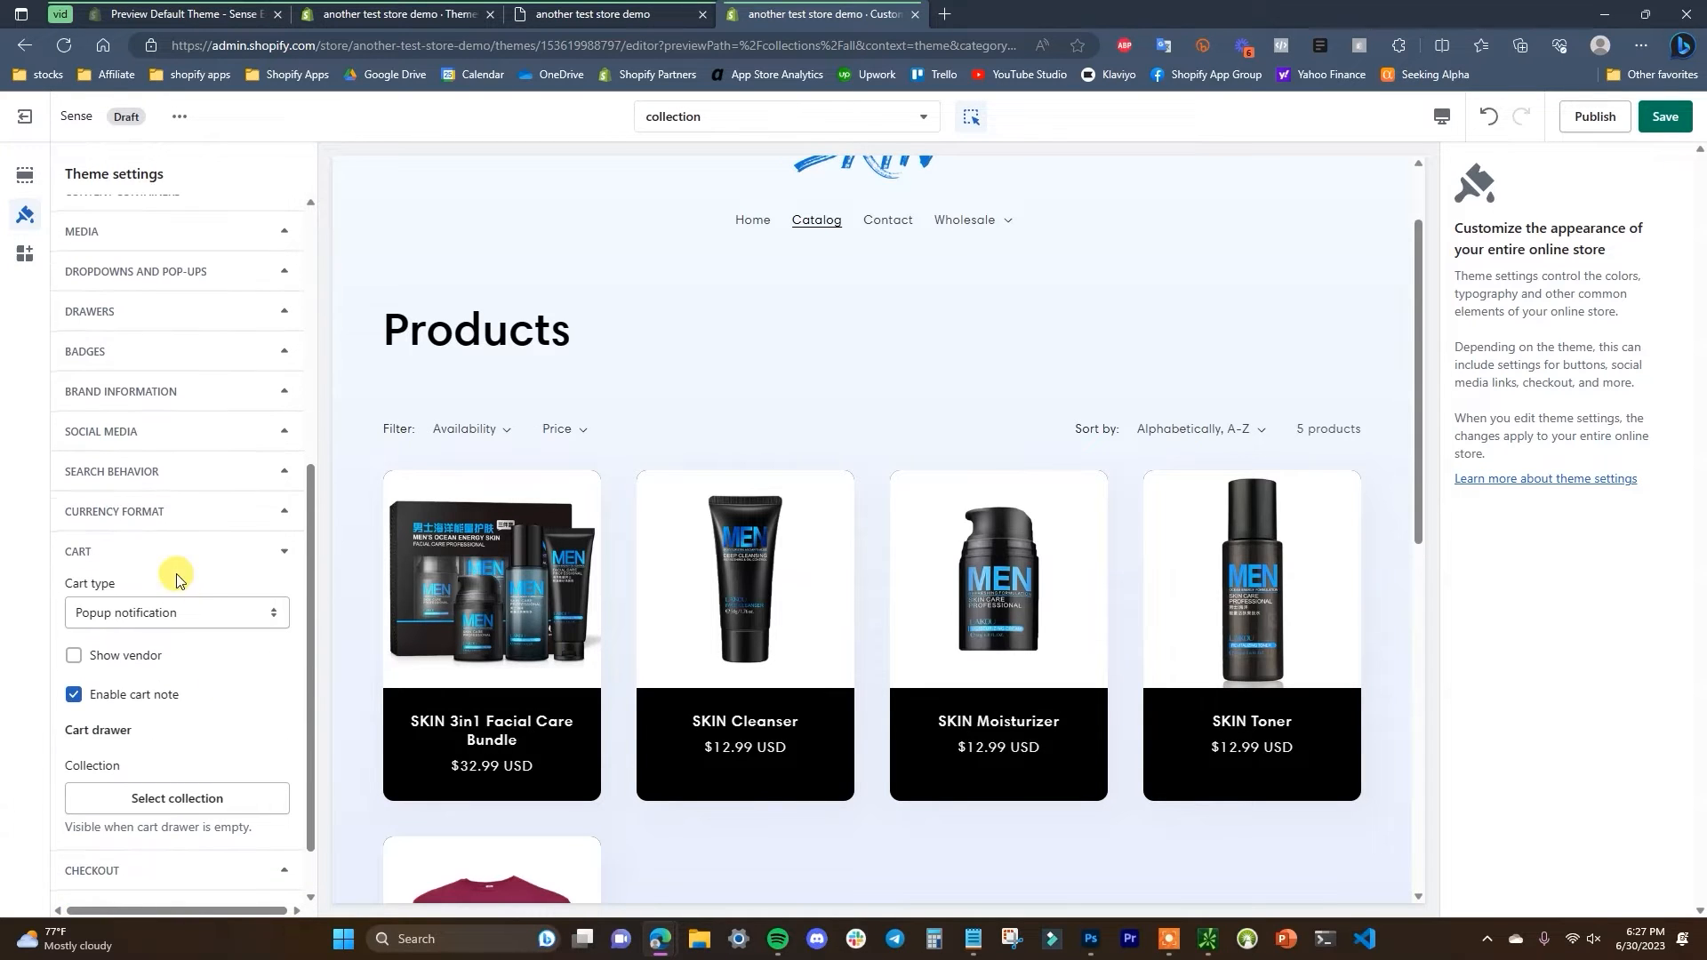
{"action": "left_click", "coordinate": [1666, 117]}
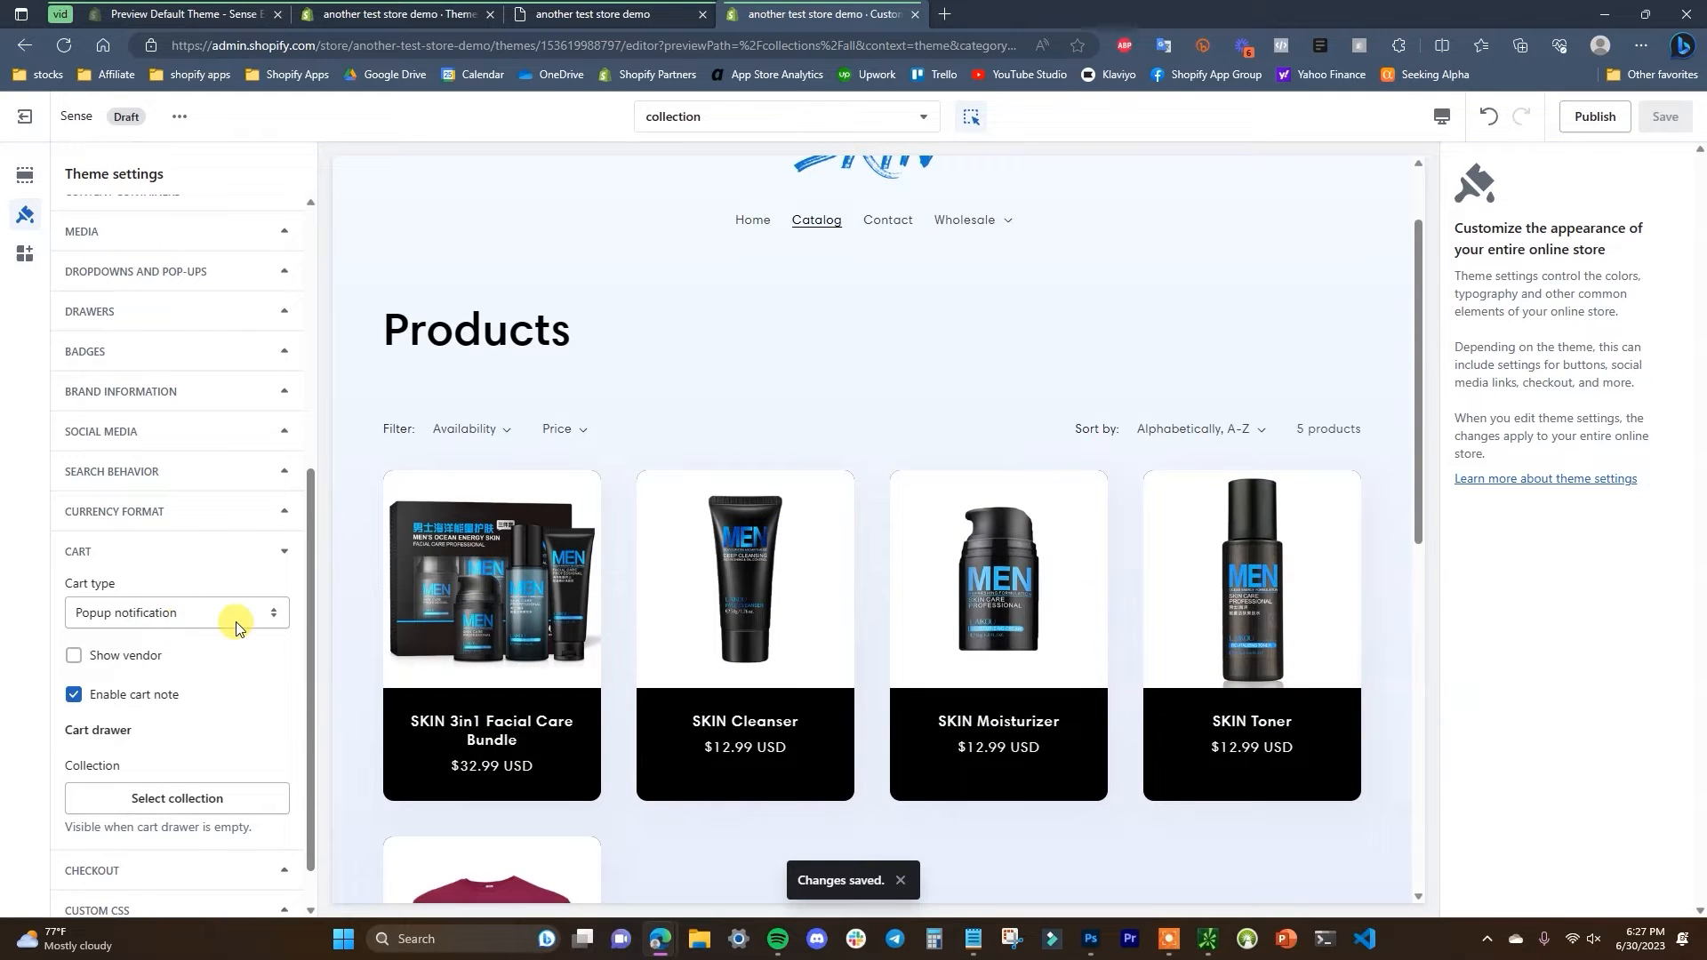
- Examine the available cart type options and open the Sense storefront preview in a new tab
{"action": "left_click", "coordinate": [236, 613]}
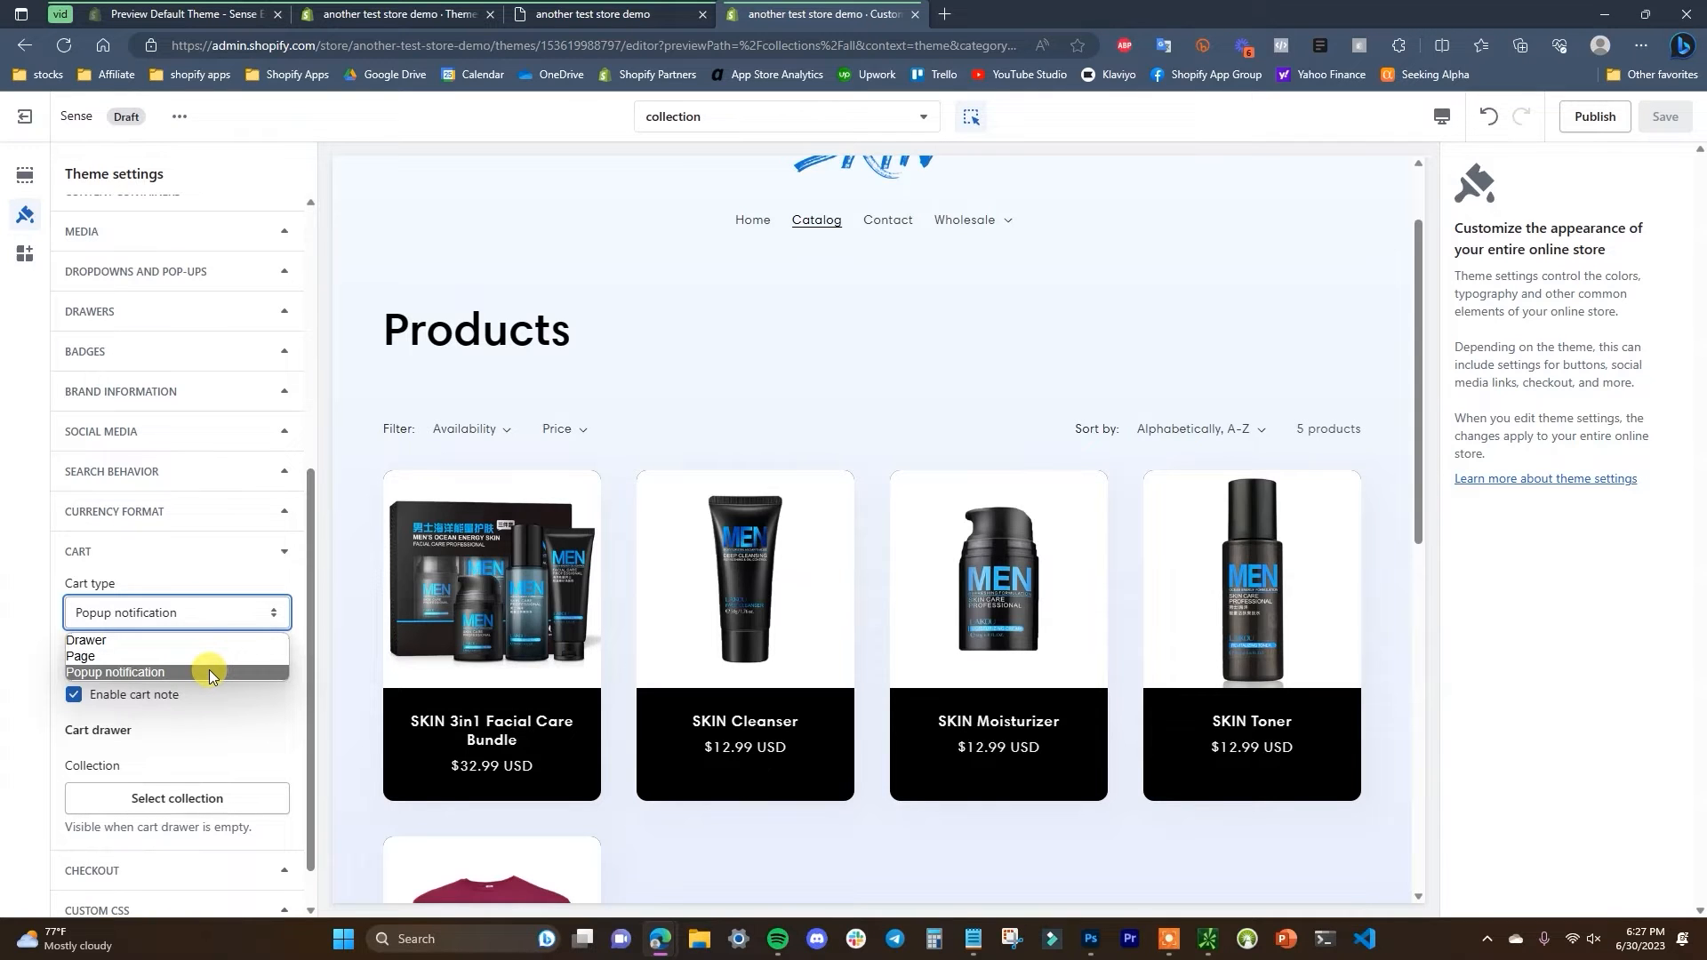
{"action": "left_click", "coordinate": [269, 673]}
{"action": "left_click", "coordinate": [238, 612]}
{"action": "left_click", "coordinate": [259, 694]}
{"action": "left_click", "coordinate": [179, 117]}
{"action": "left_click", "coordinate": [147, 296]}
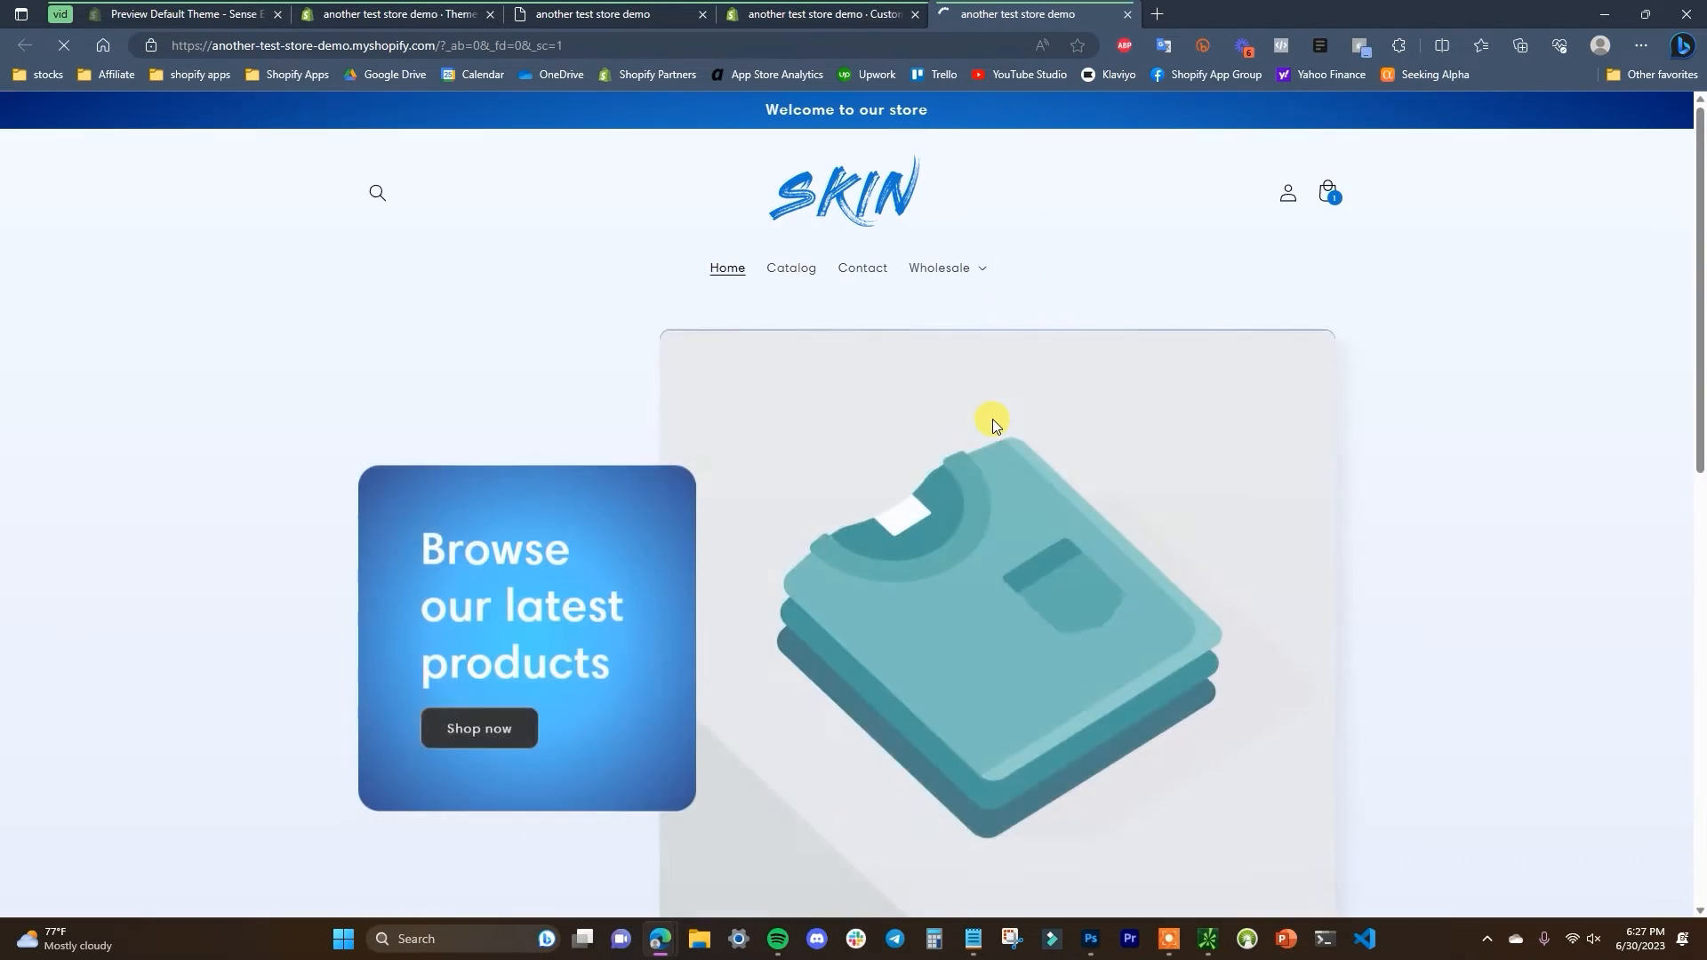
- Test the popup notification cart by adding SKIN Cleanser from the catalog, viewing the cart and going back to the product
{"action": "left_click", "coordinate": [1332, 195]}
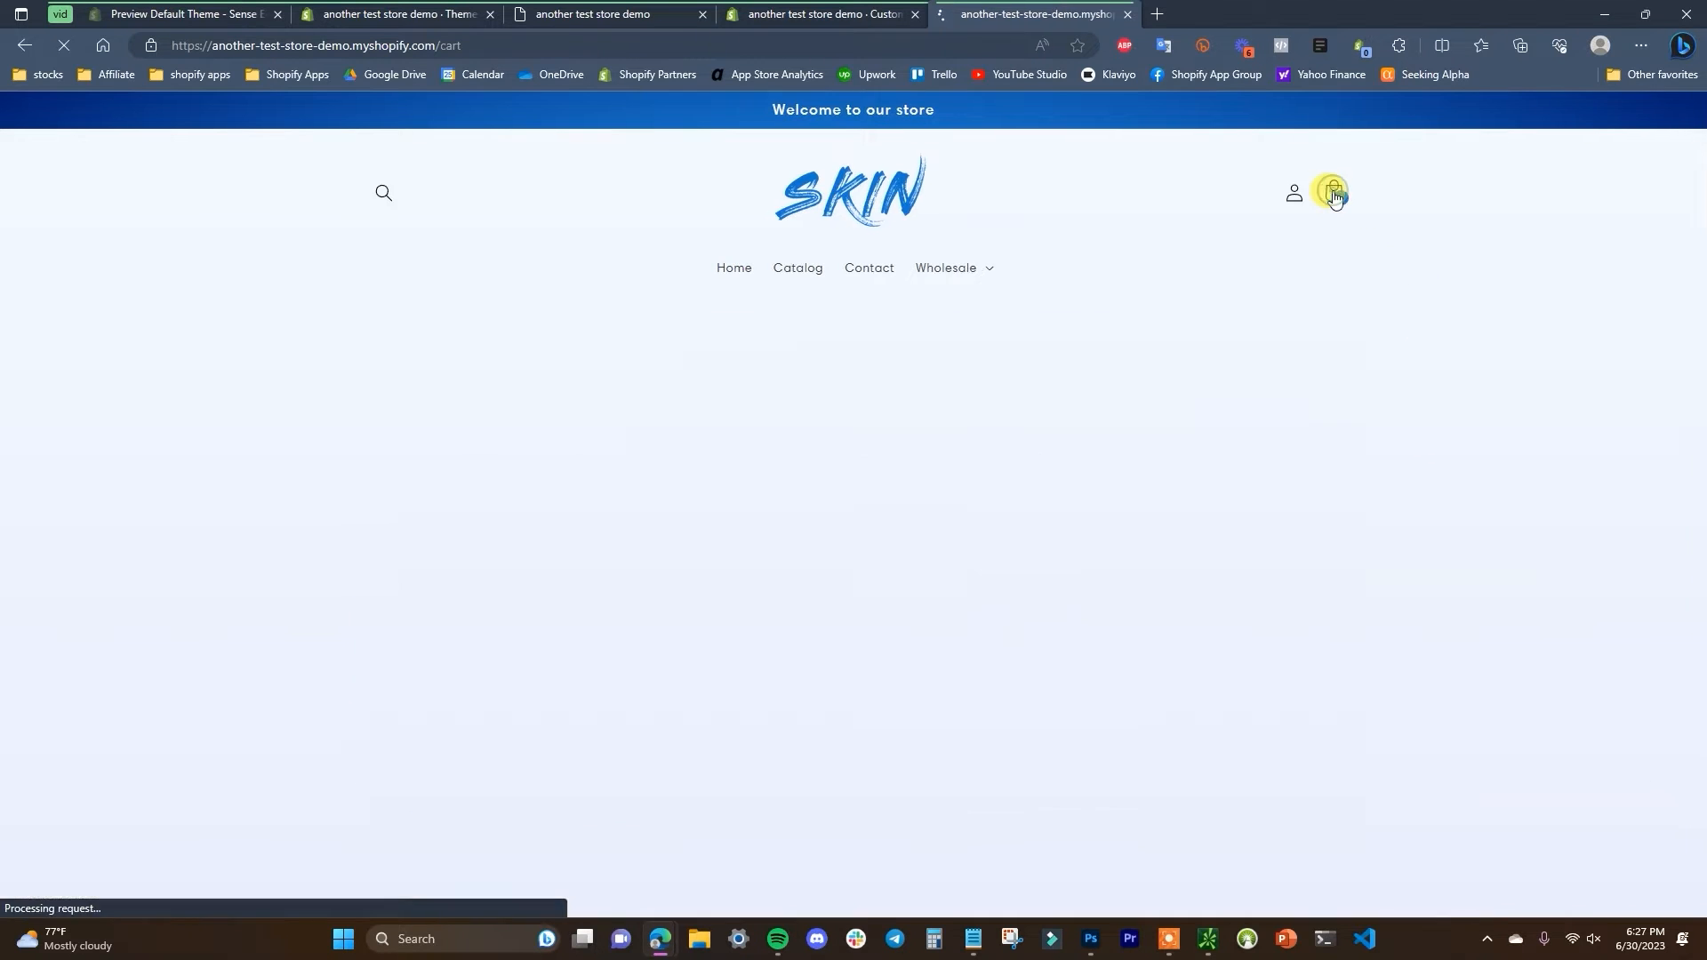
{"action": "left_click", "coordinate": [806, 275]}
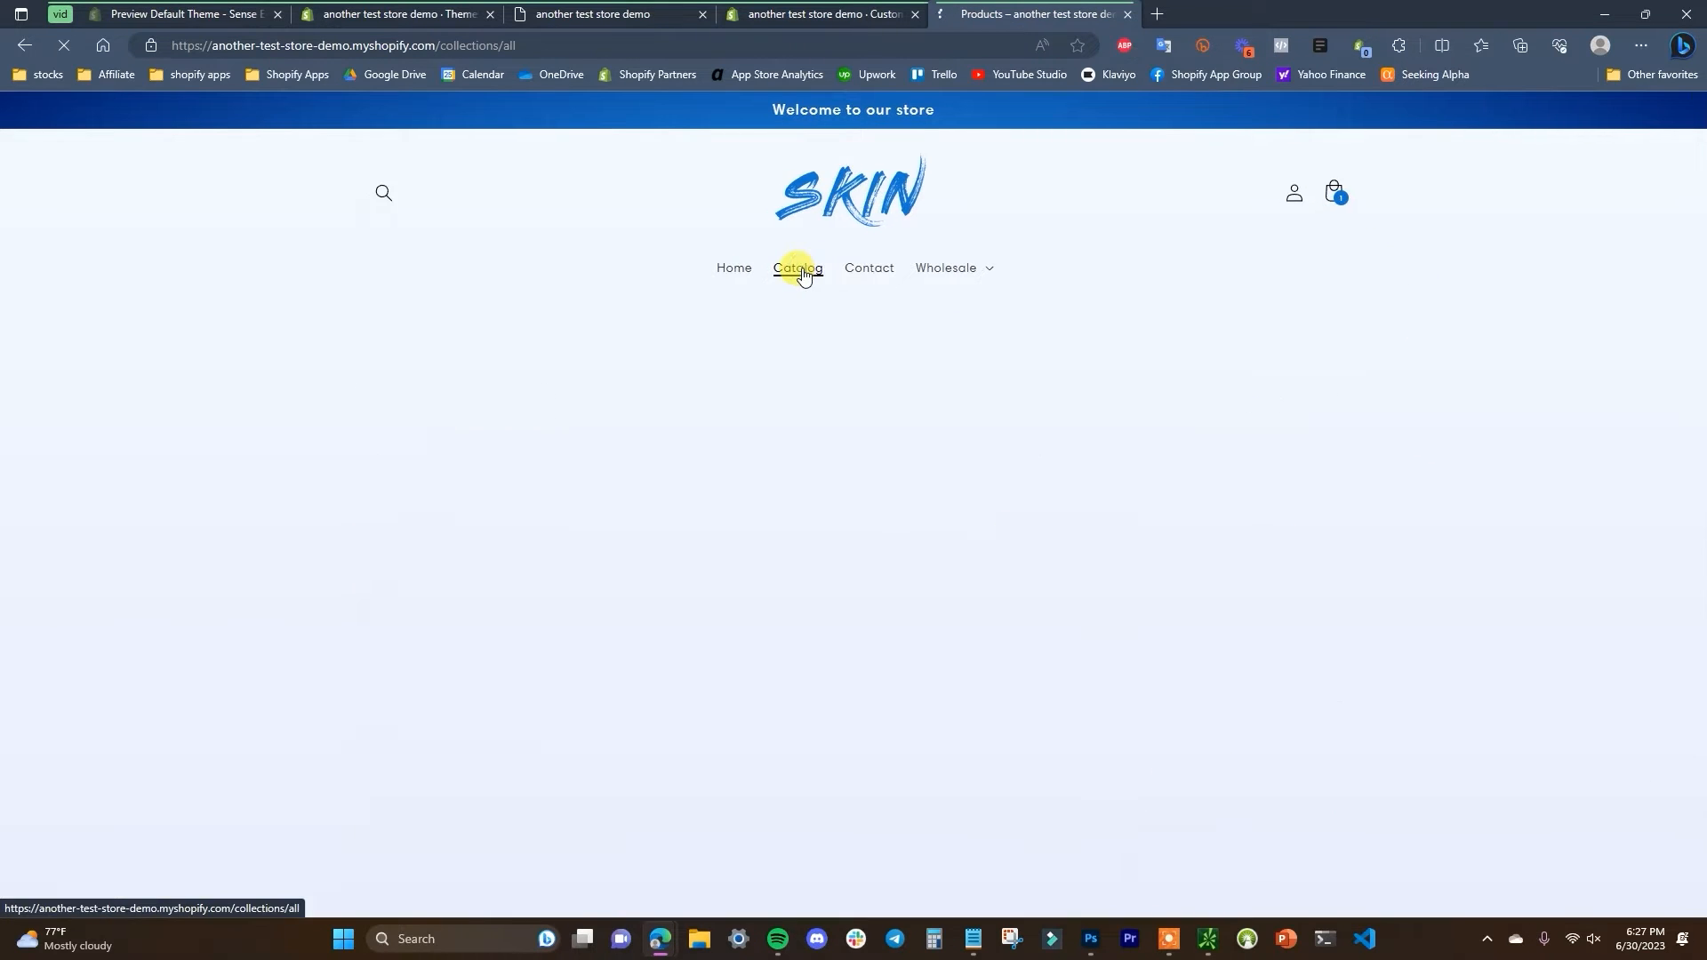
{"action": "scroll", "coordinate": [861, 428], "scroll_direction": "down", "scroll_amount": 4}
{"action": "left_click", "coordinate": [796, 431]}
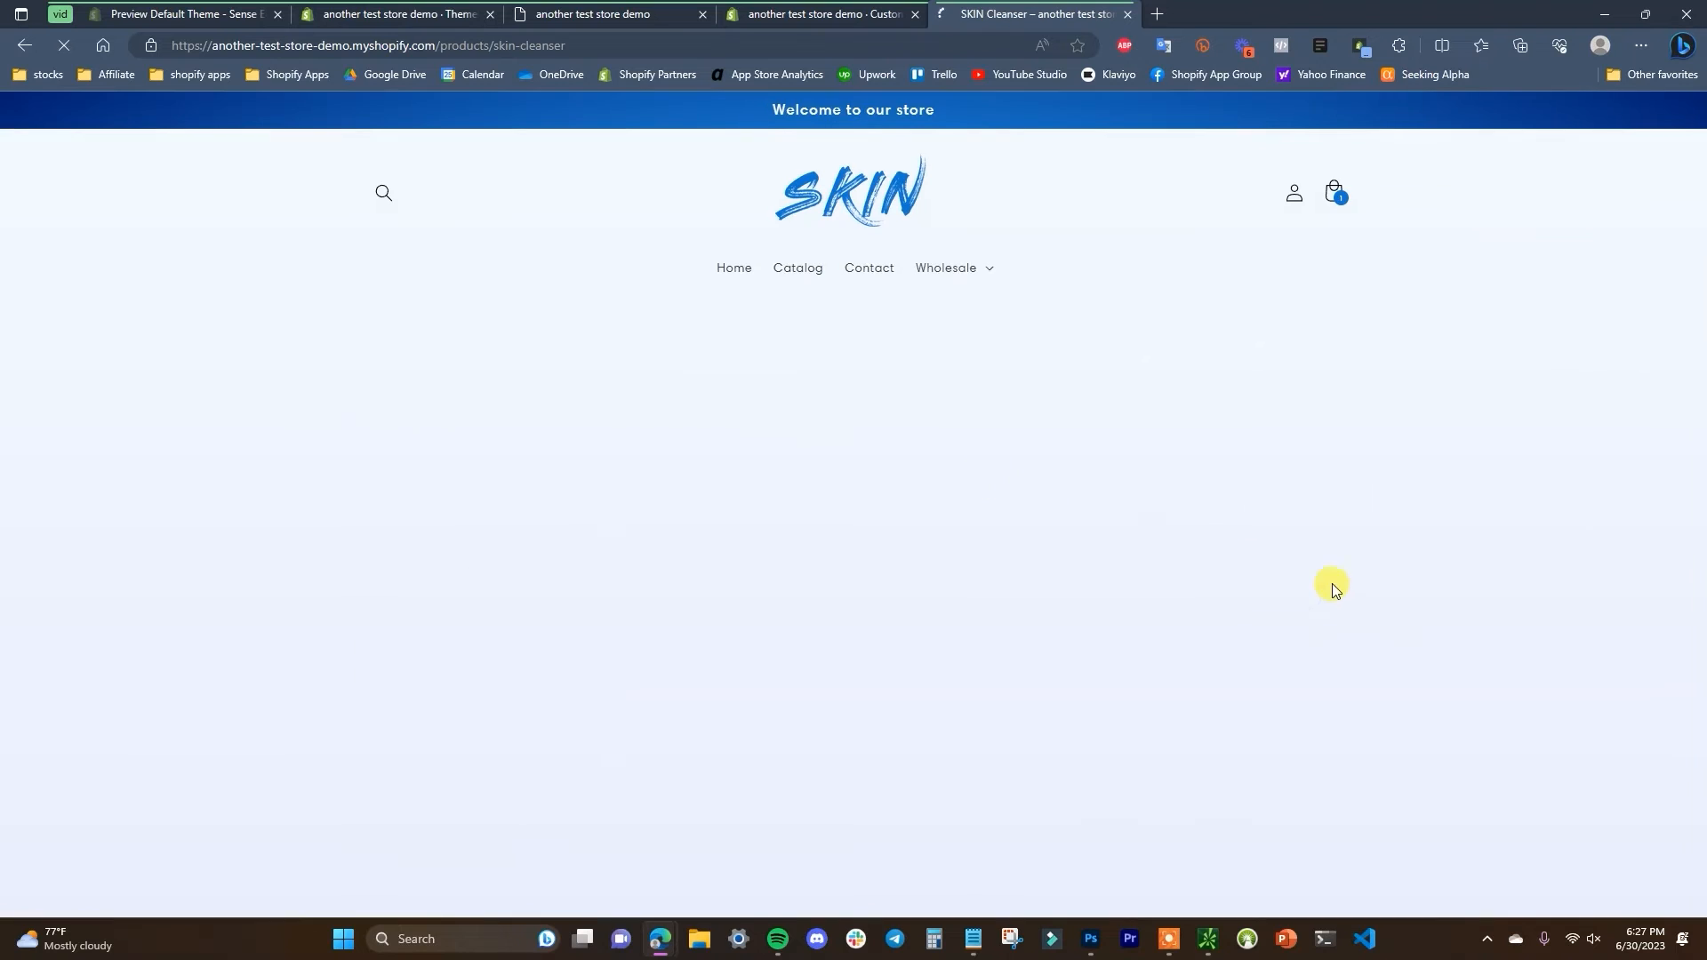
{"action": "left_click", "coordinate": [1132, 578]}
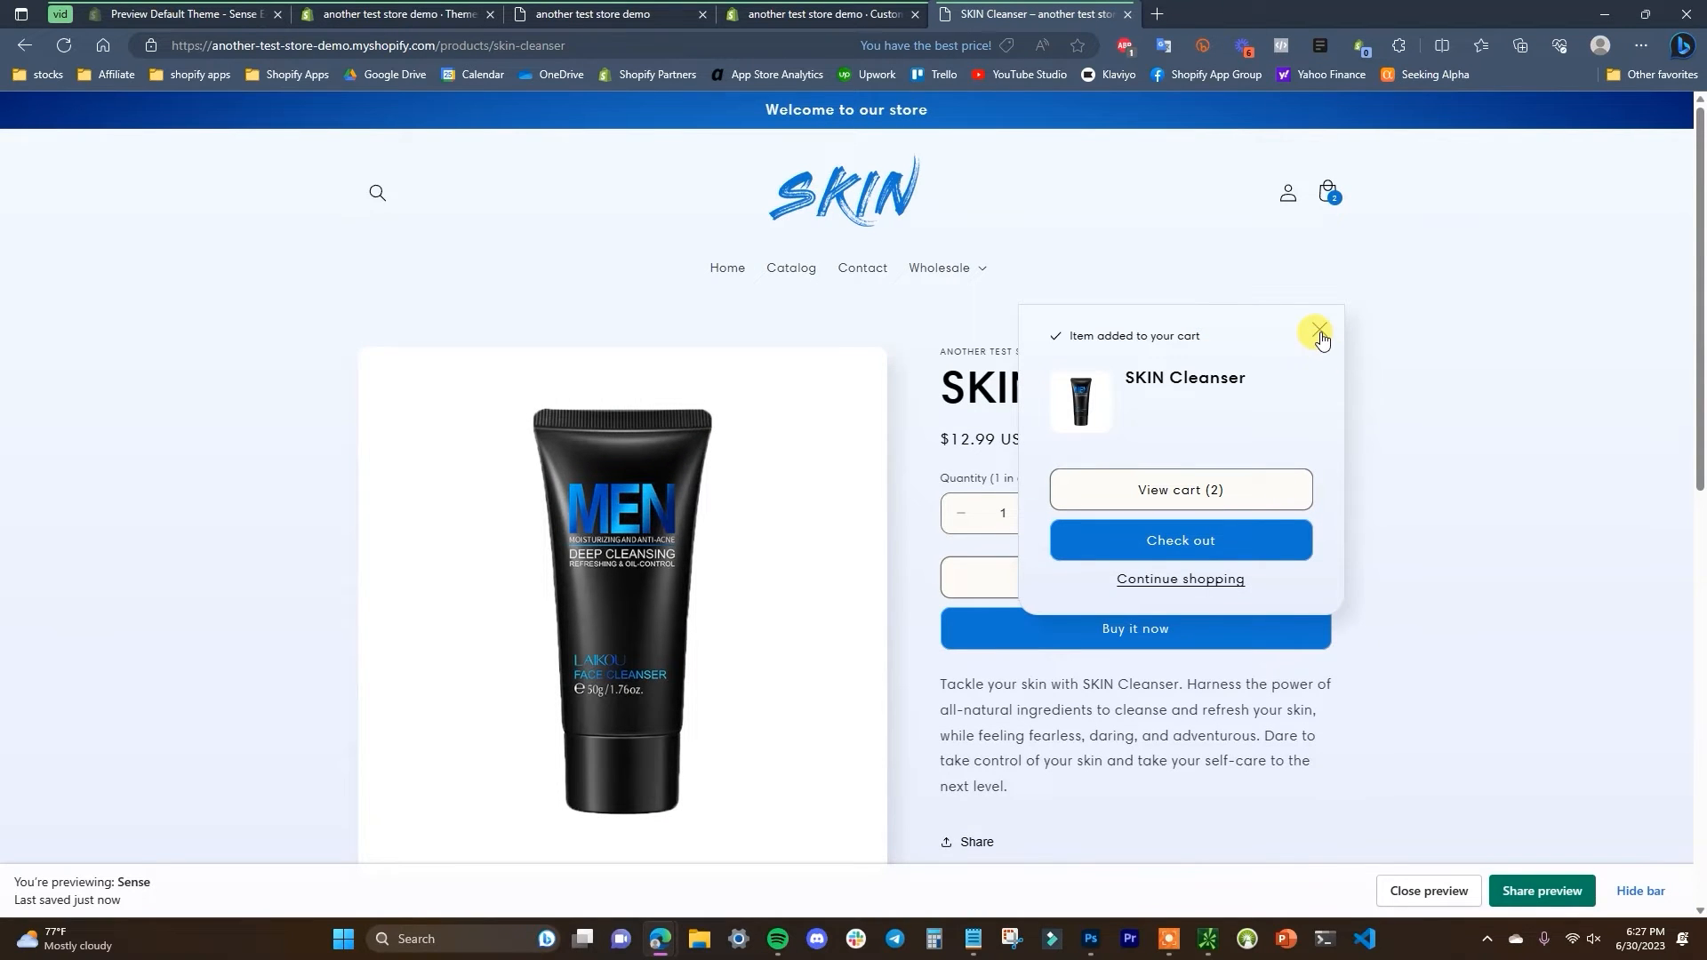
{"action": "left_click", "coordinate": [1205, 490]}
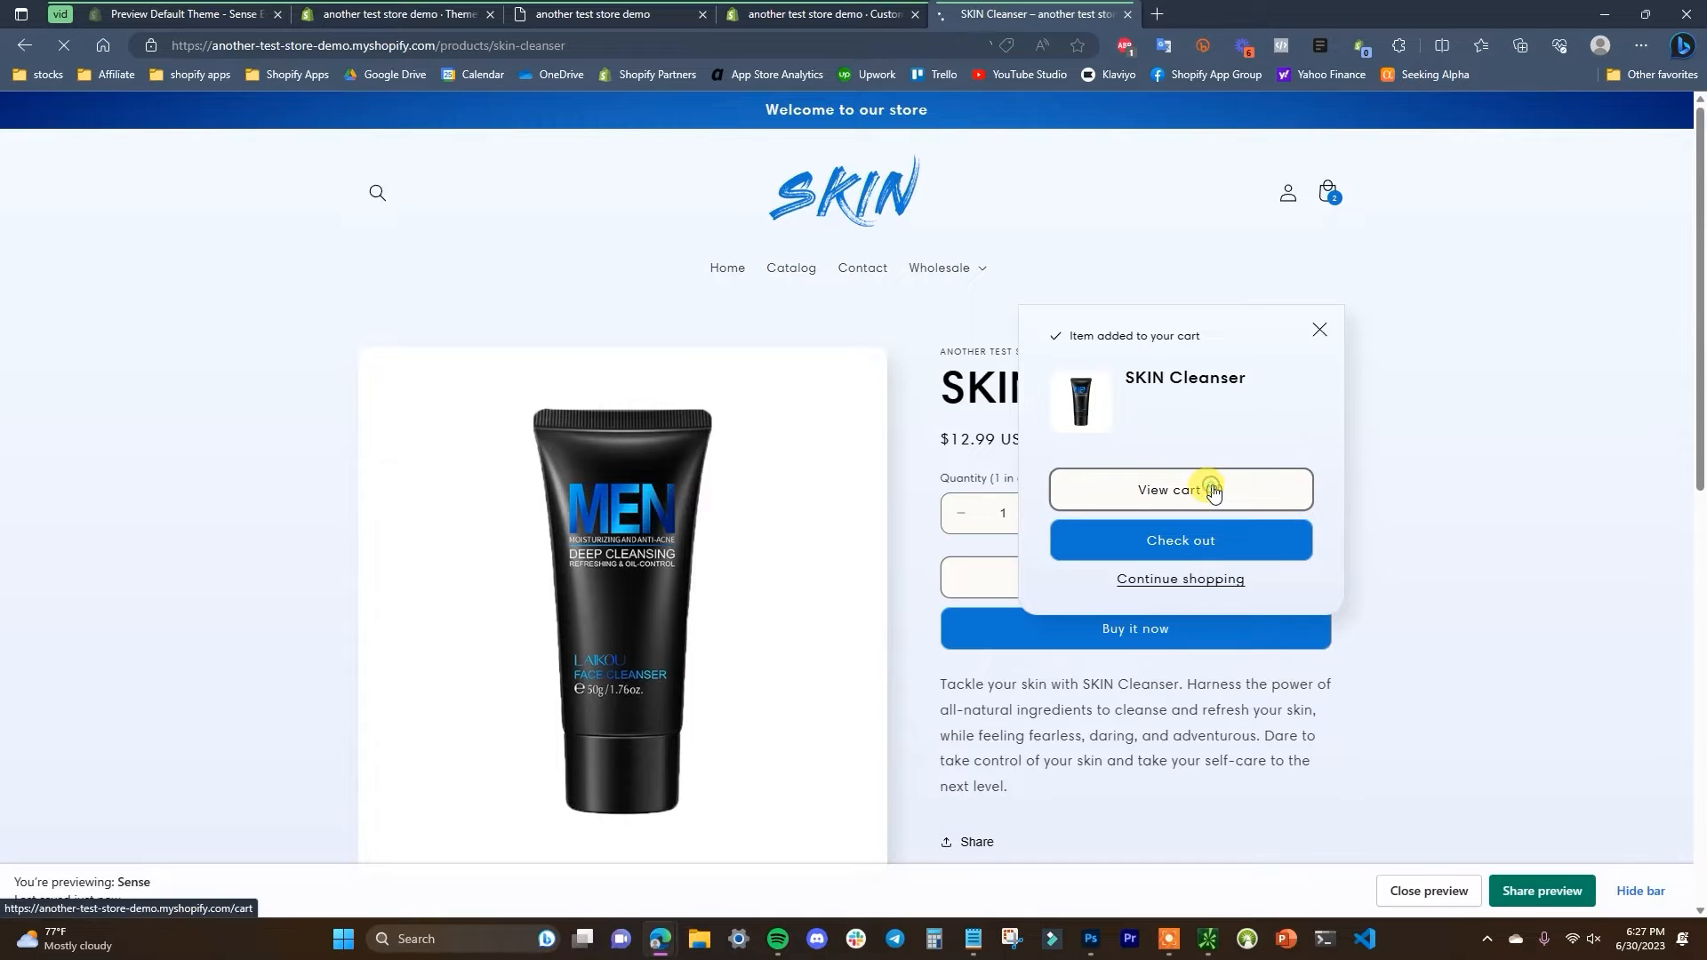
{"action": "left_click", "coordinate": [25, 45]}
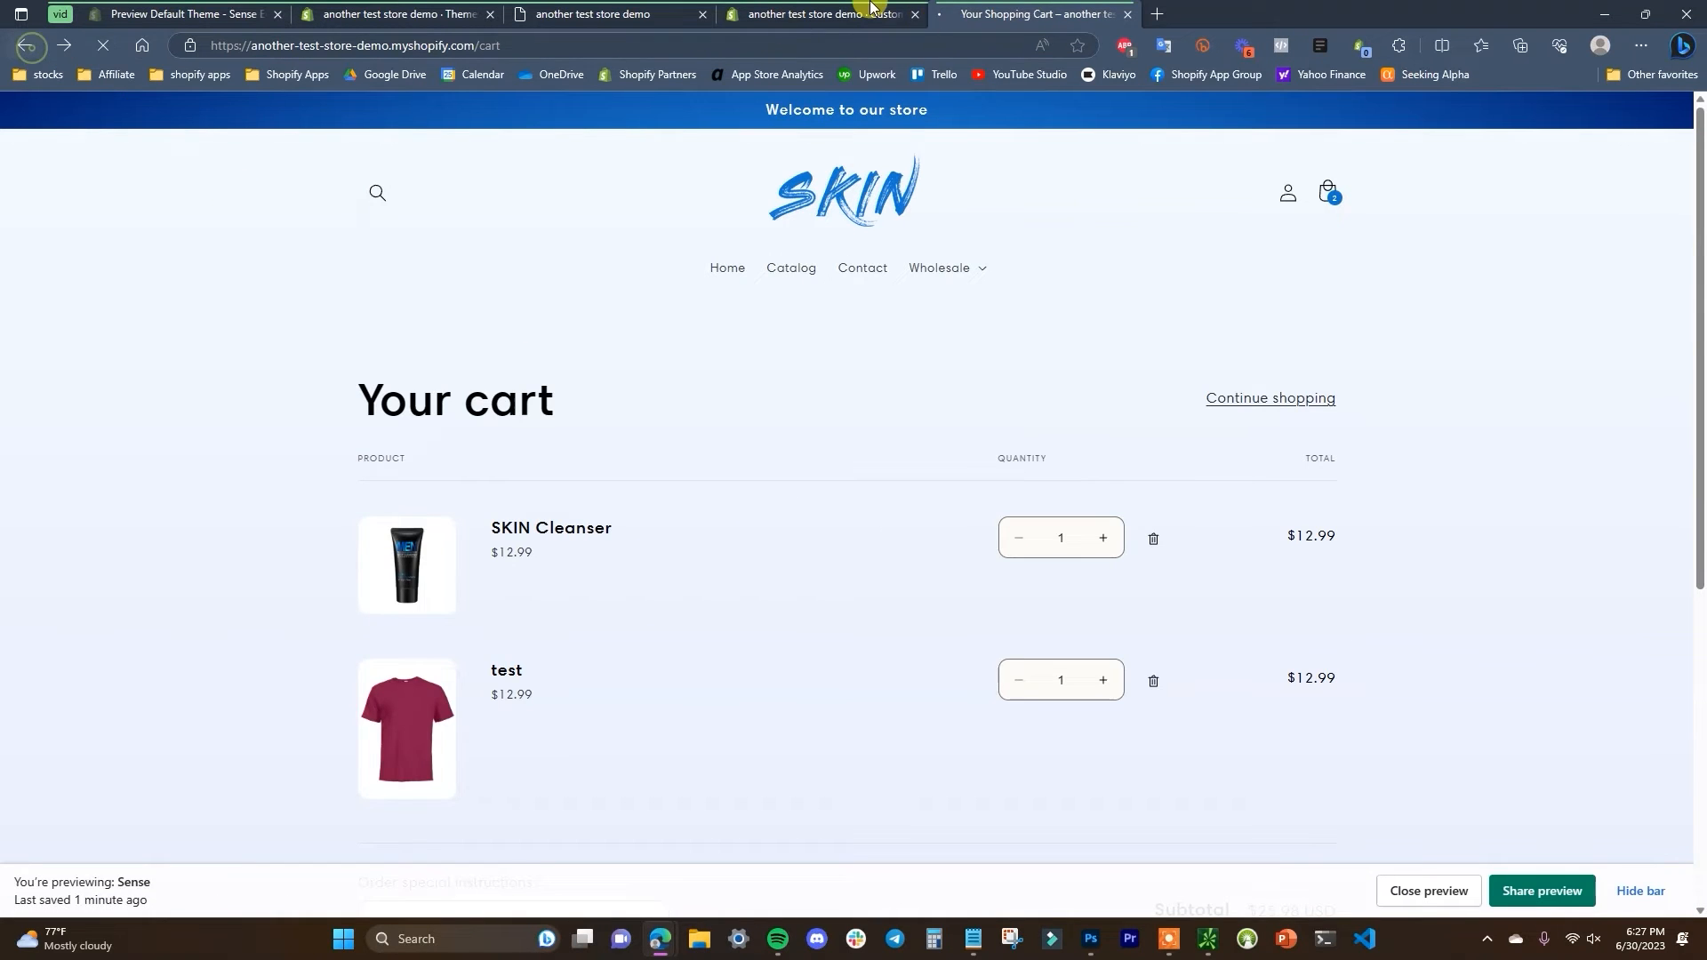
- Check the Page cart type among the editor's options and compare it with the cart page in the storefront preview
{"action": "left_click", "coordinate": [867, 5]}
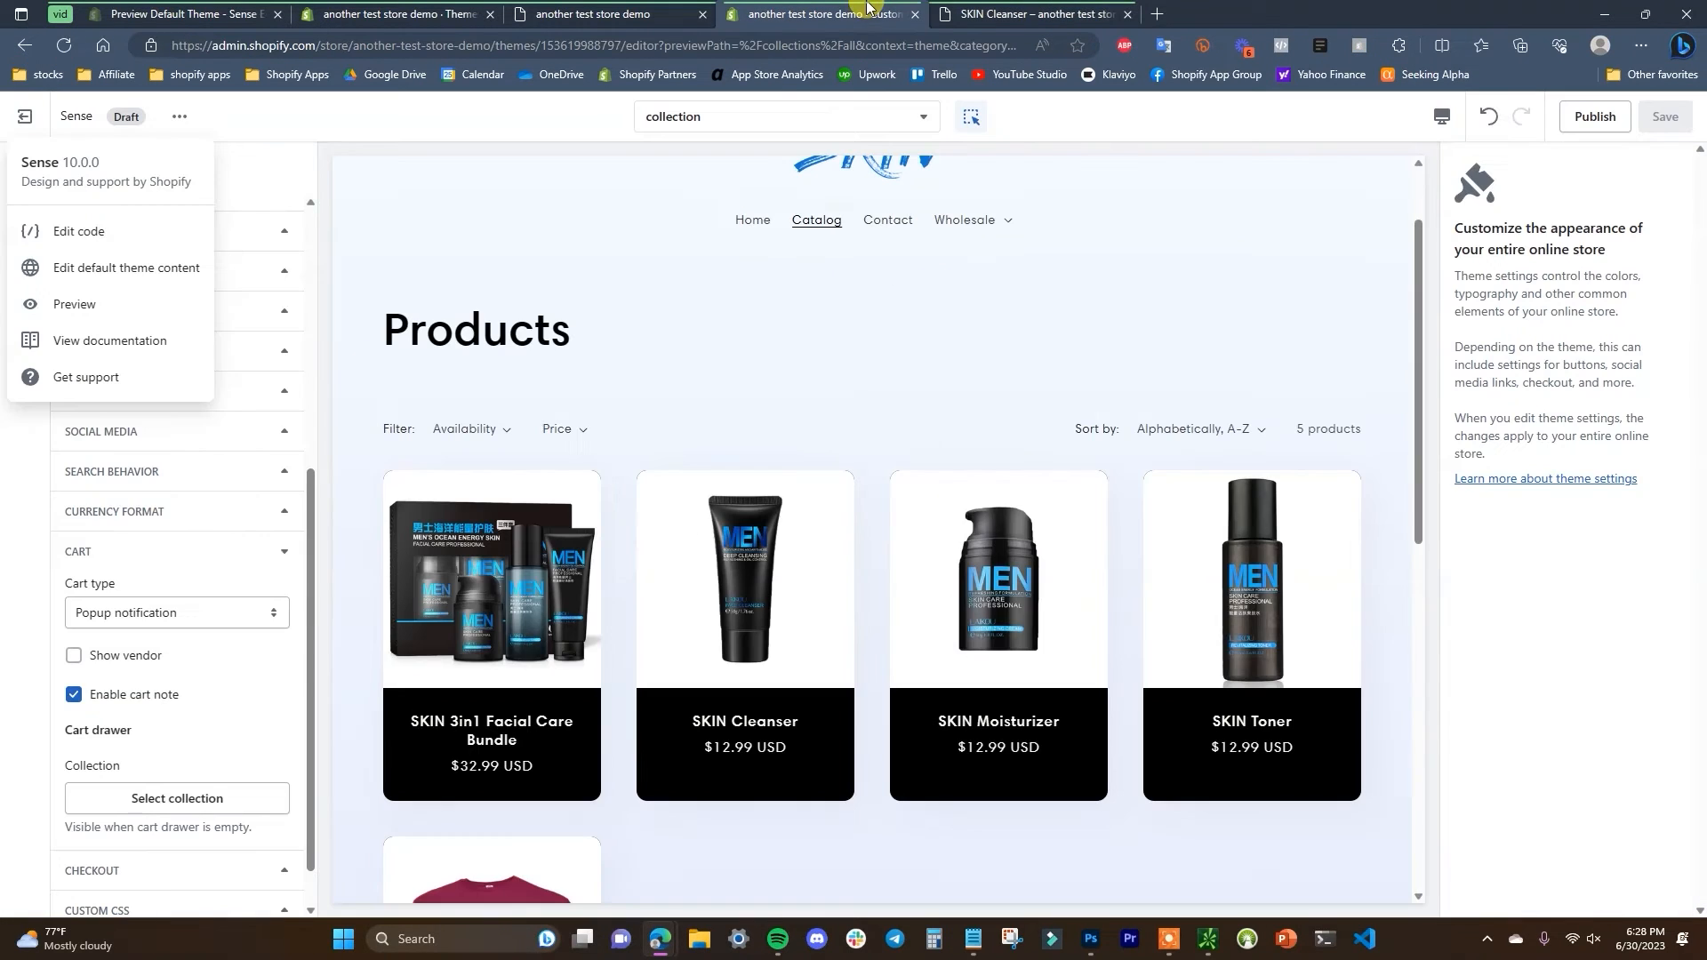
{"action": "left_click", "coordinate": [249, 612]}
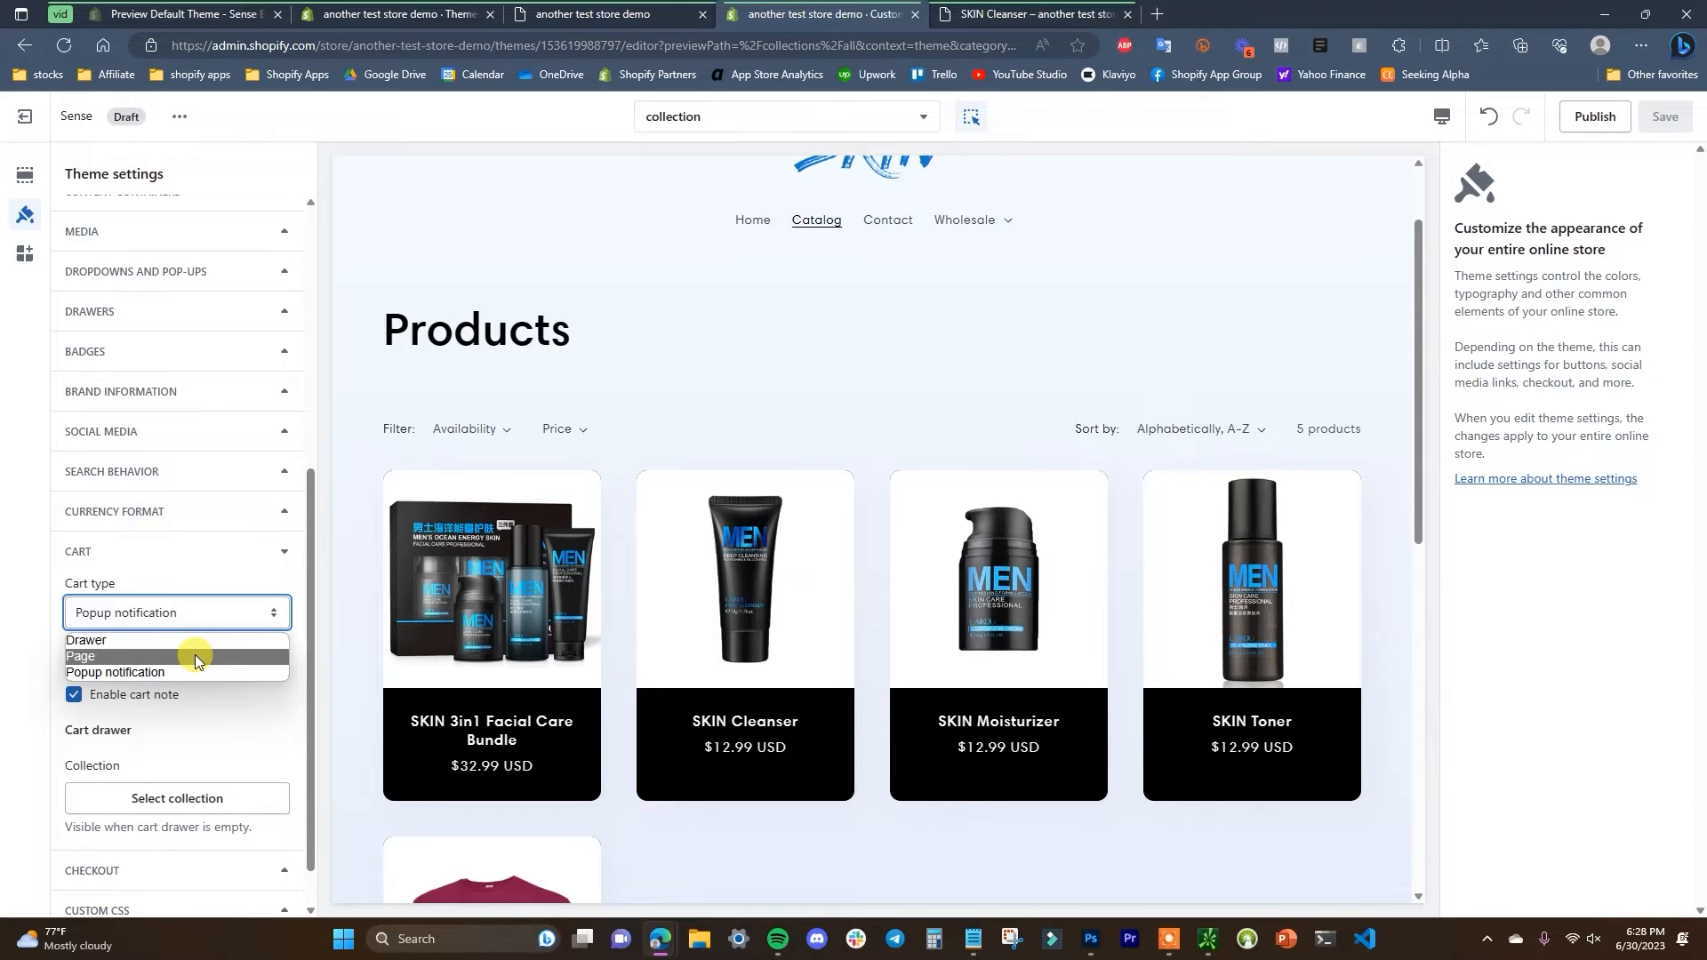
{"action": "left_click", "coordinate": [1032, 7]}
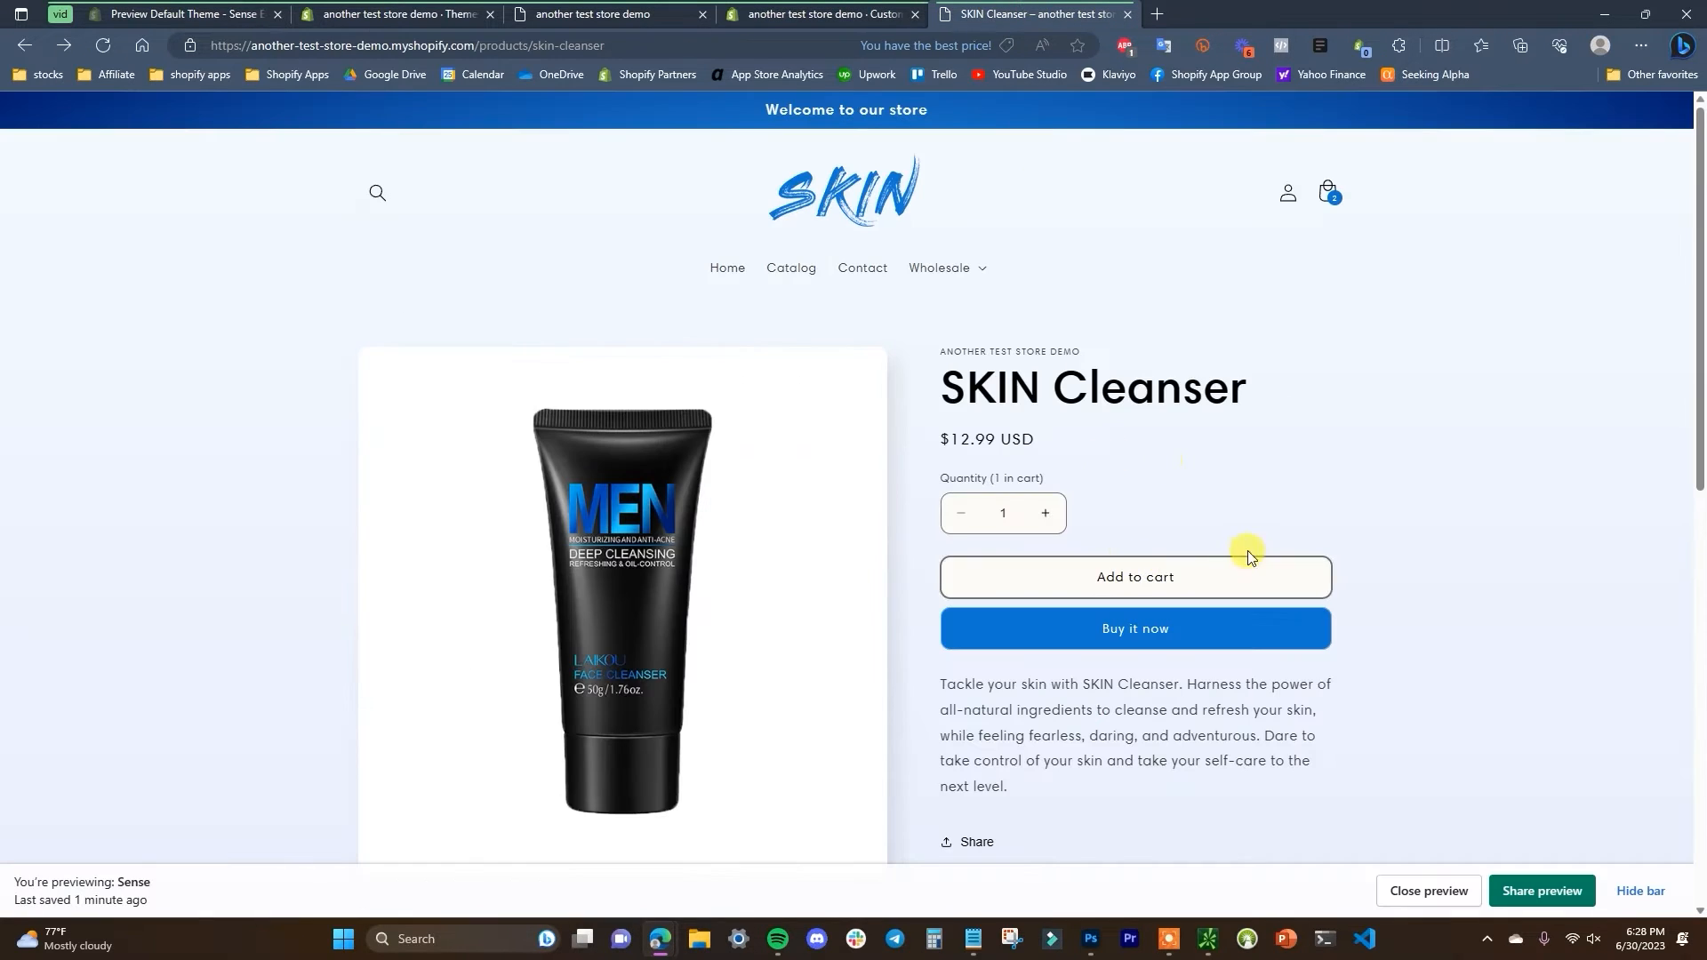
{"action": "left_click", "coordinate": [1328, 192]}
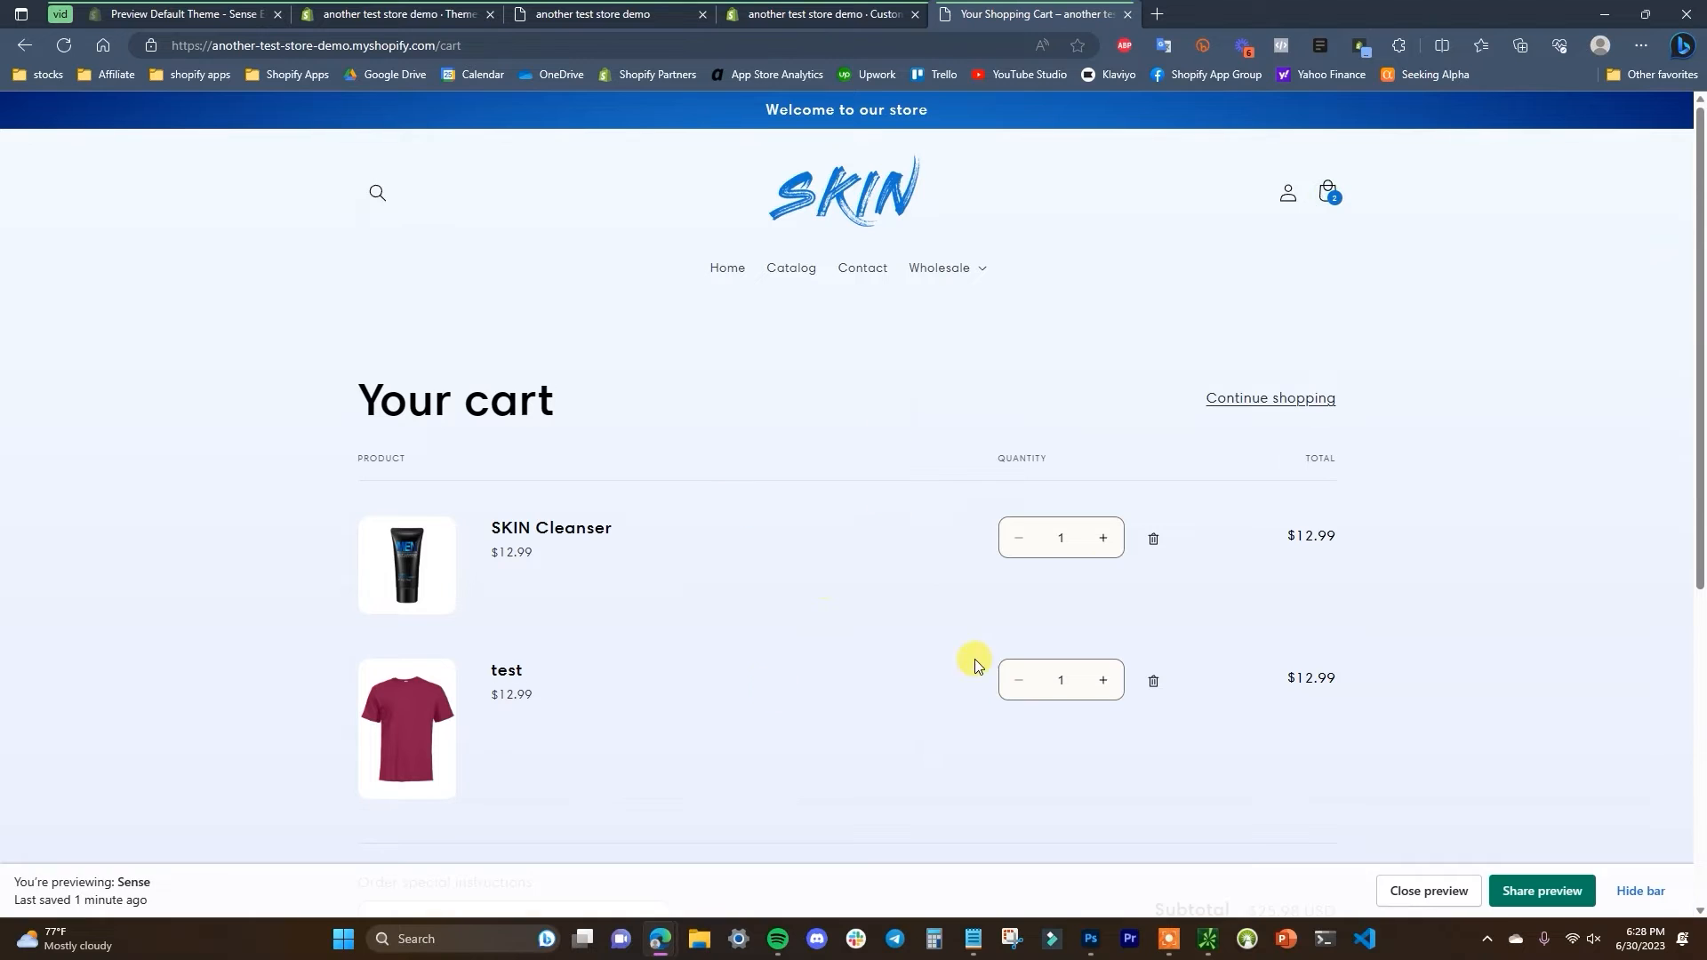
{"action": "left_click", "coordinate": [823, 13]}
- Set the cart type to Drawer and save the theme
{"action": "left_click", "coordinate": [240, 612]}
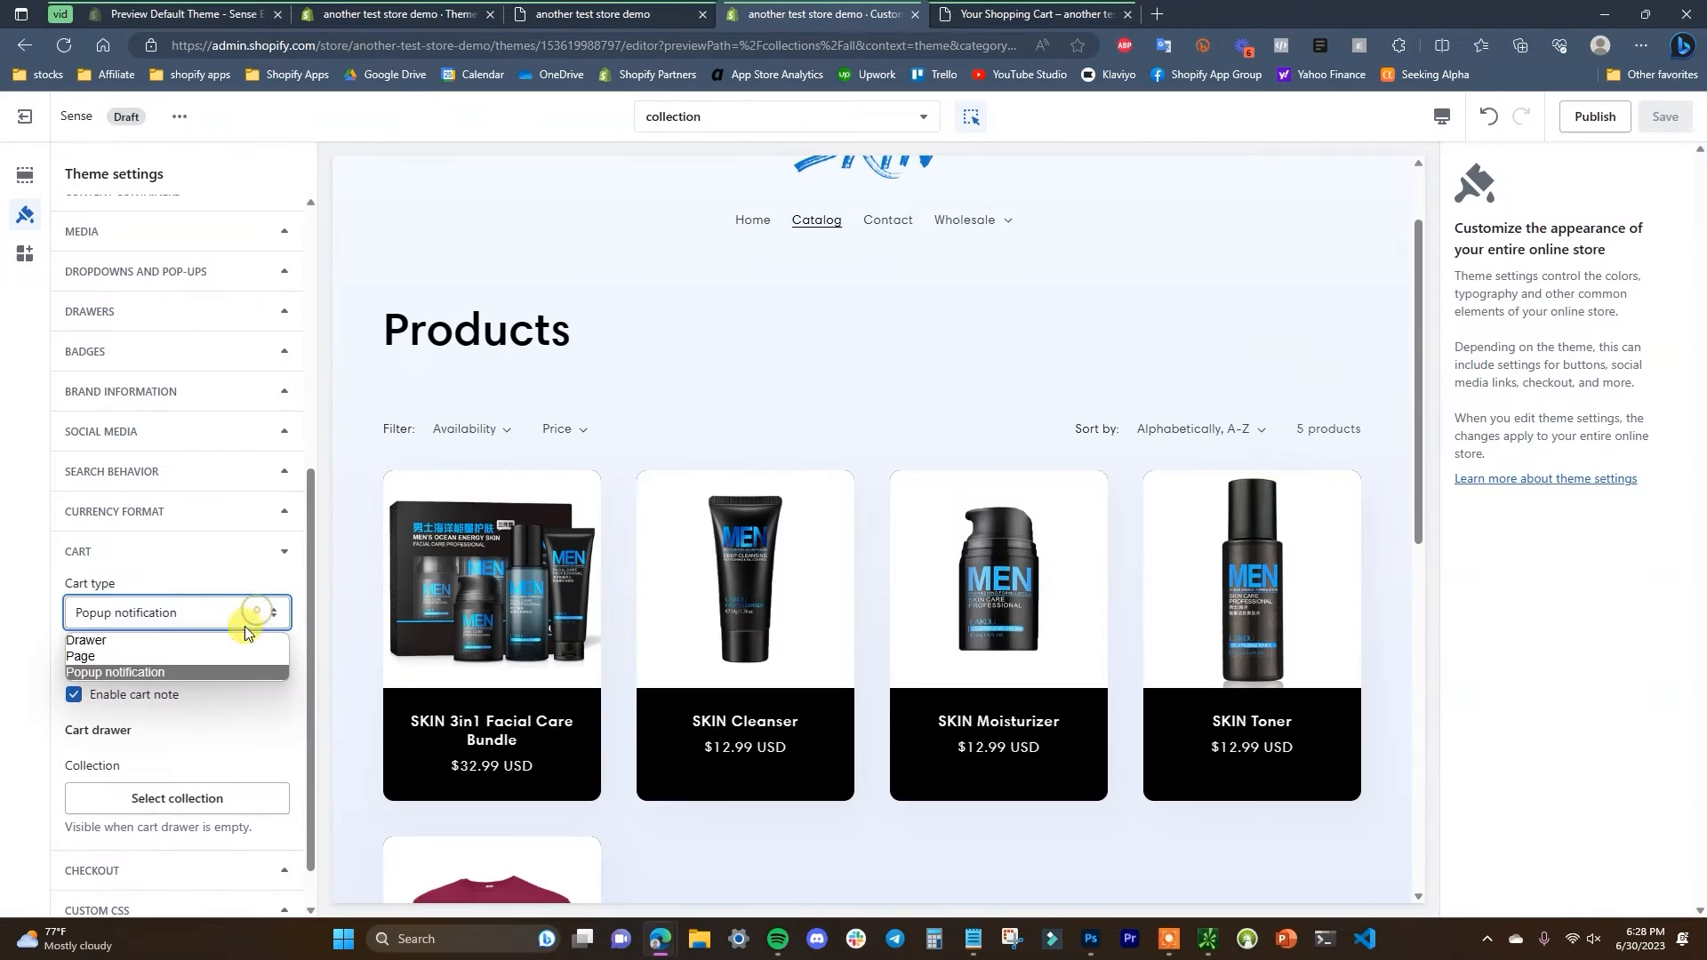
{"action": "left_click", "coordinate": [225, 641]}
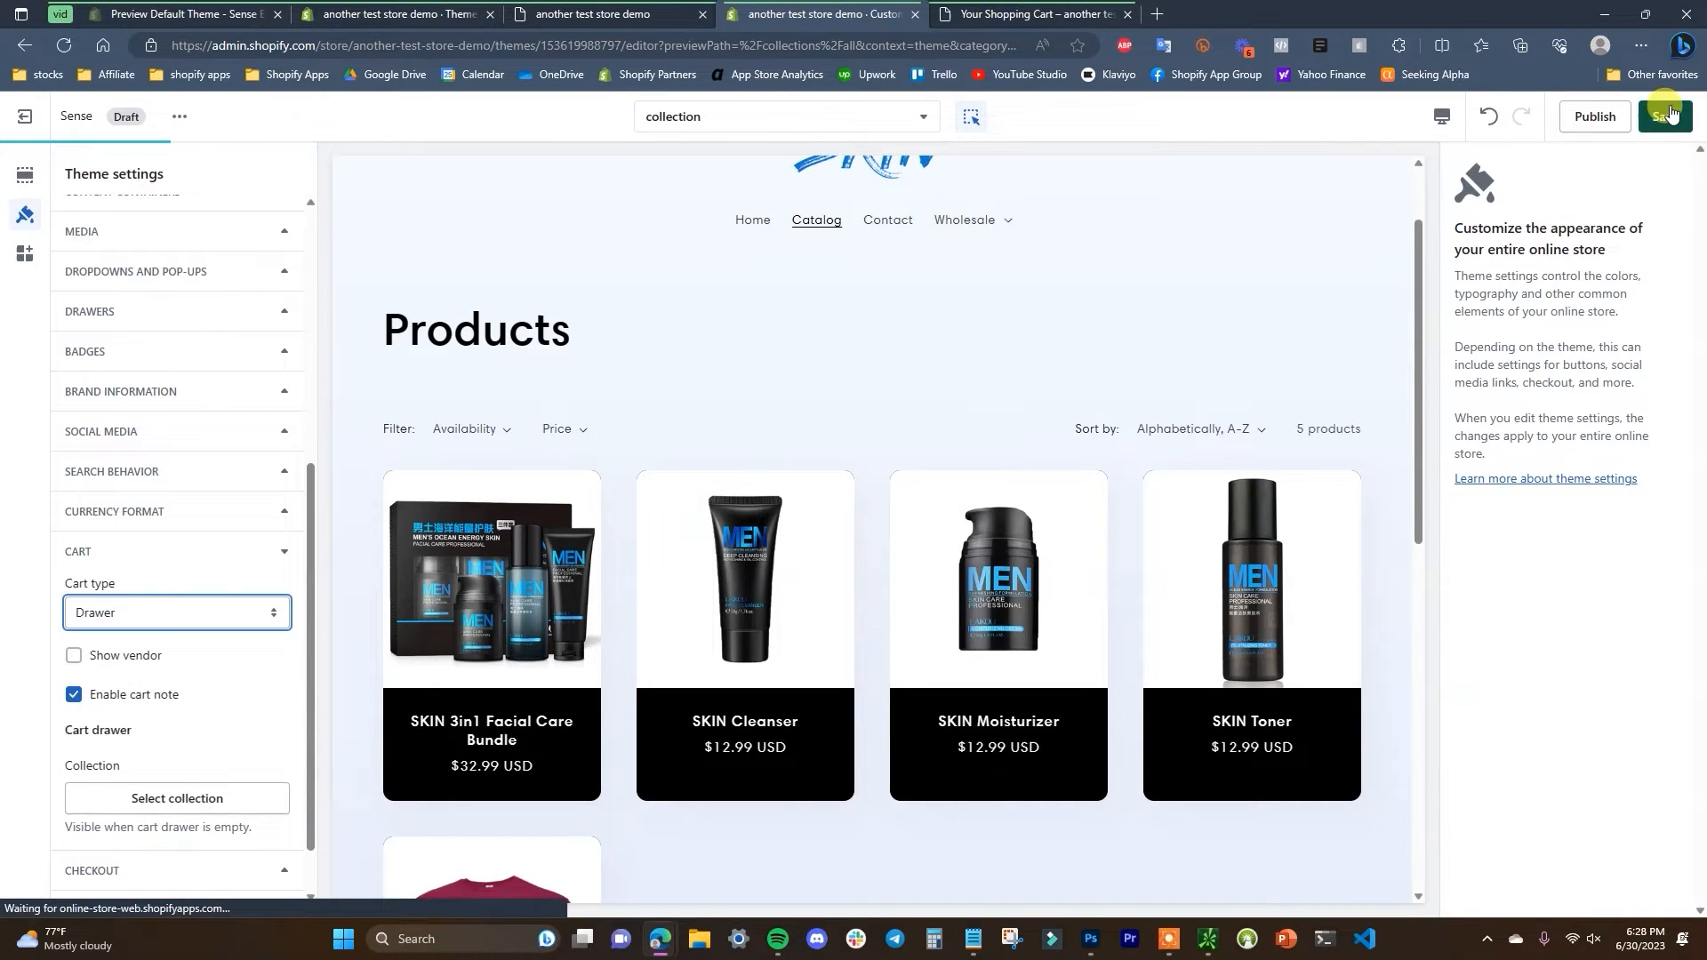
{"action": "left_click", "coordinate": [1667, 114]}
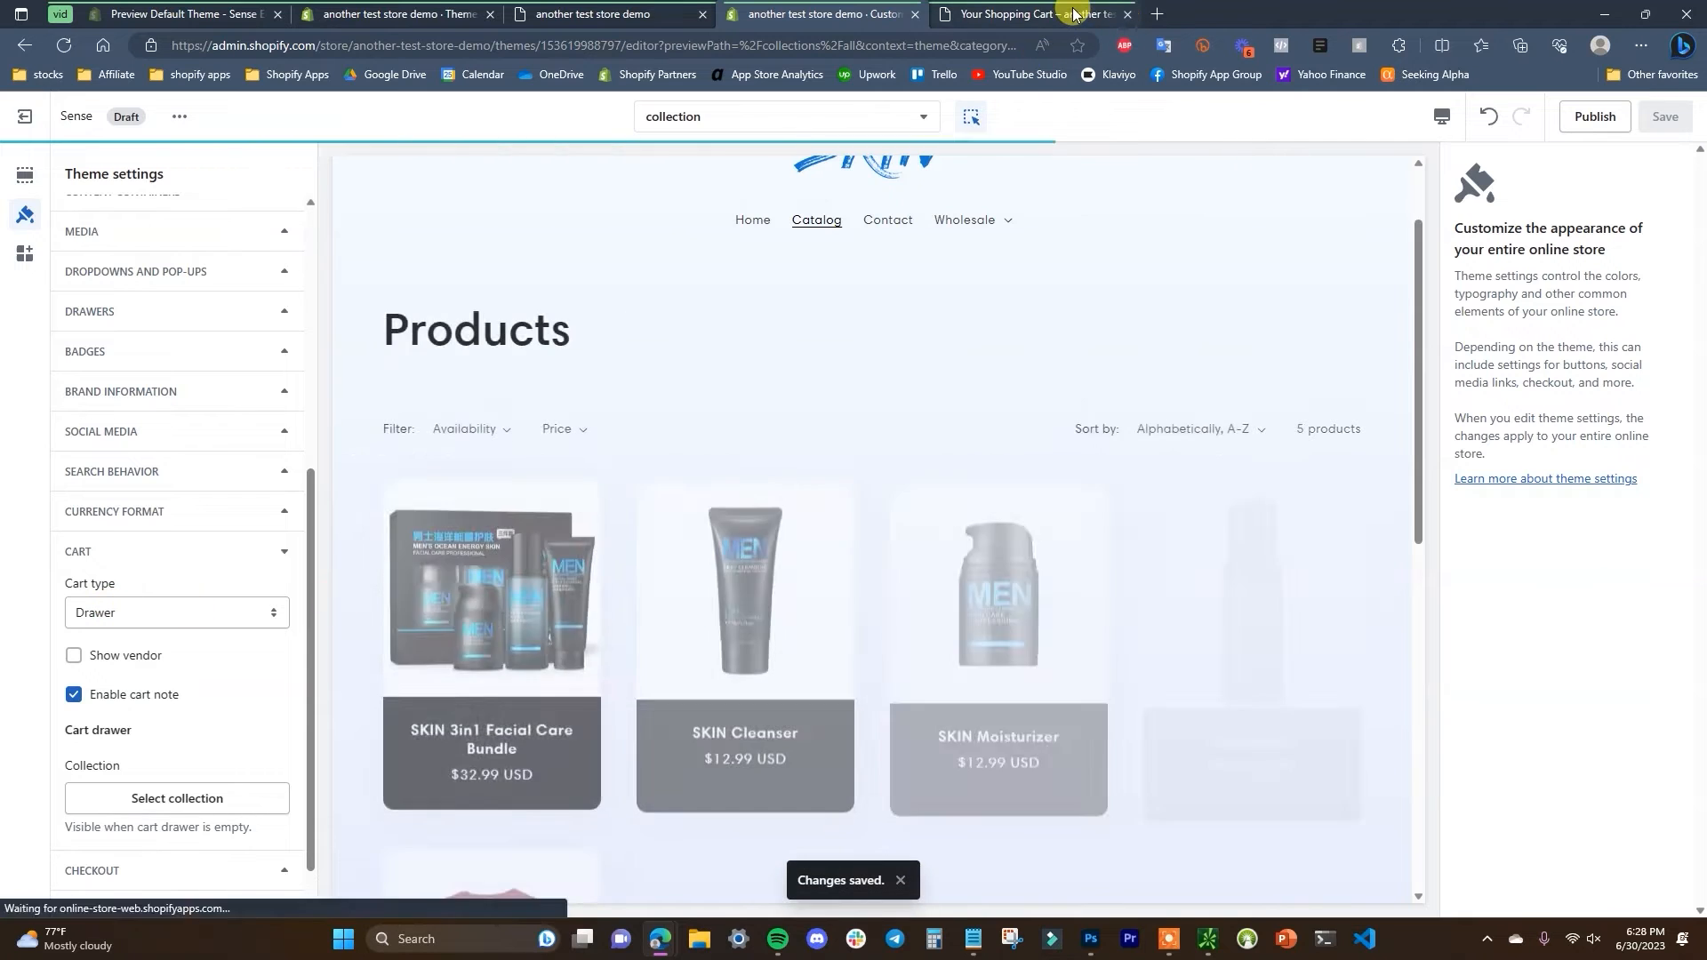
- Reload the storefront preview and add SKIN Cleanser to the cart from the catalog to test the cart drawer
{"action": "left_click", "coordinate": [1072, 14]}
{"action": "left_click", "coordinate": [64, 46]}
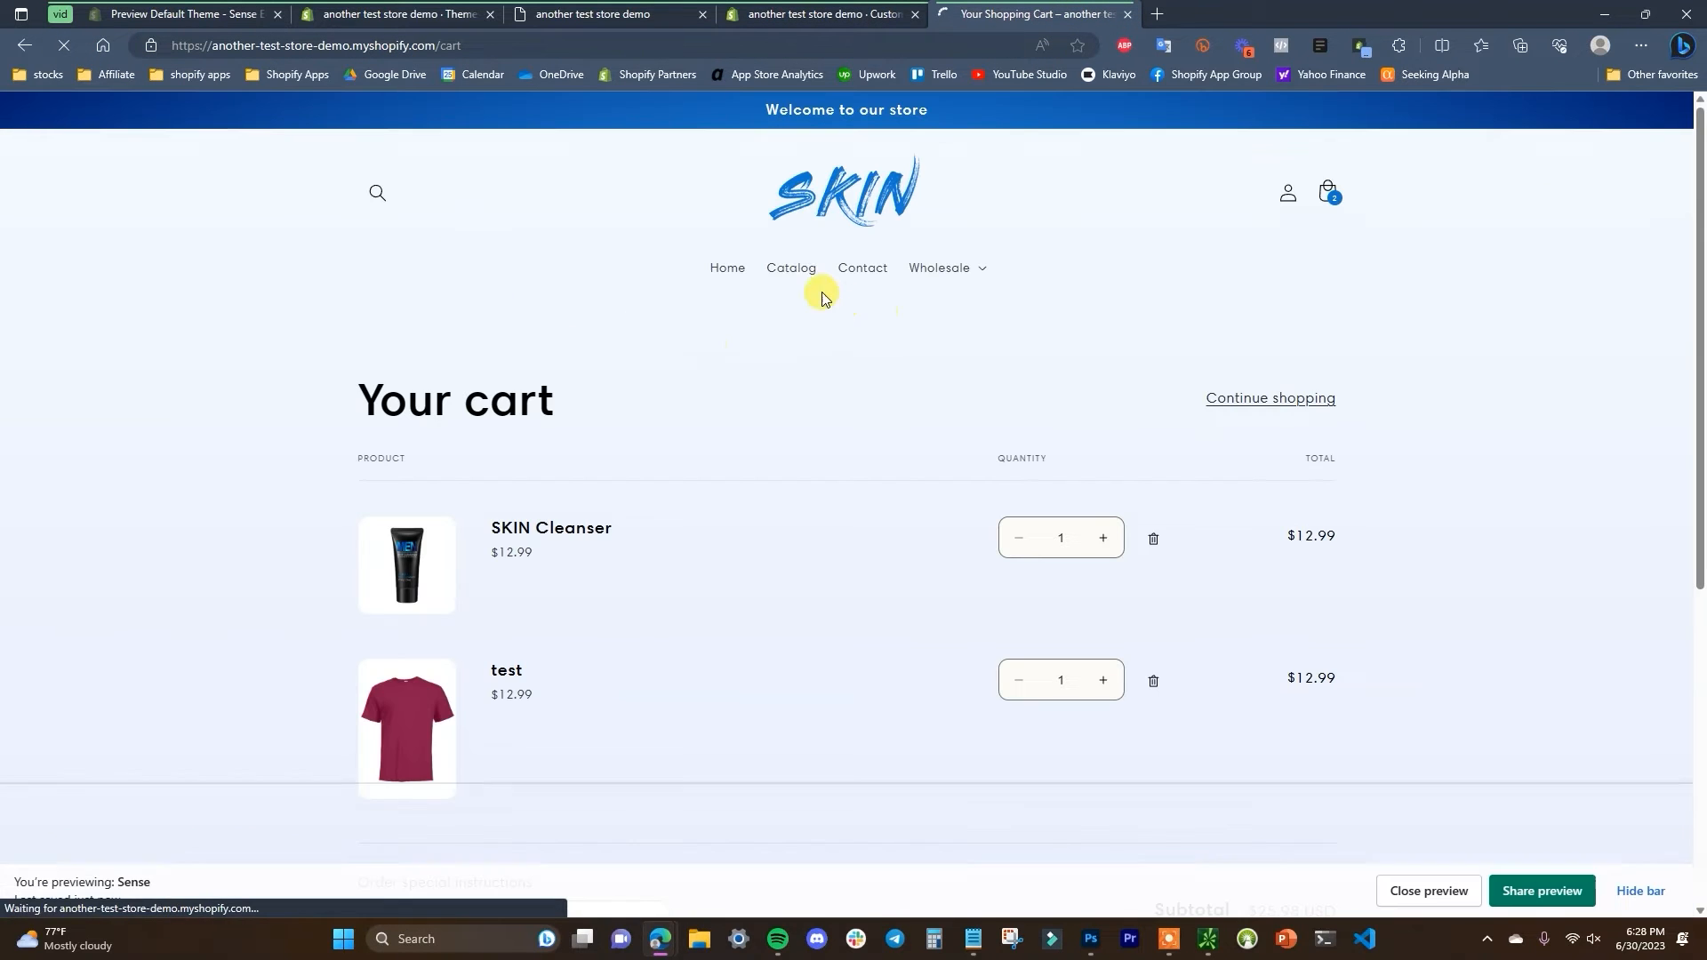
{"action": "left_click", "coordinate": [801, 281]}
{"action": "left_click", "coordinate": [809, 557]}
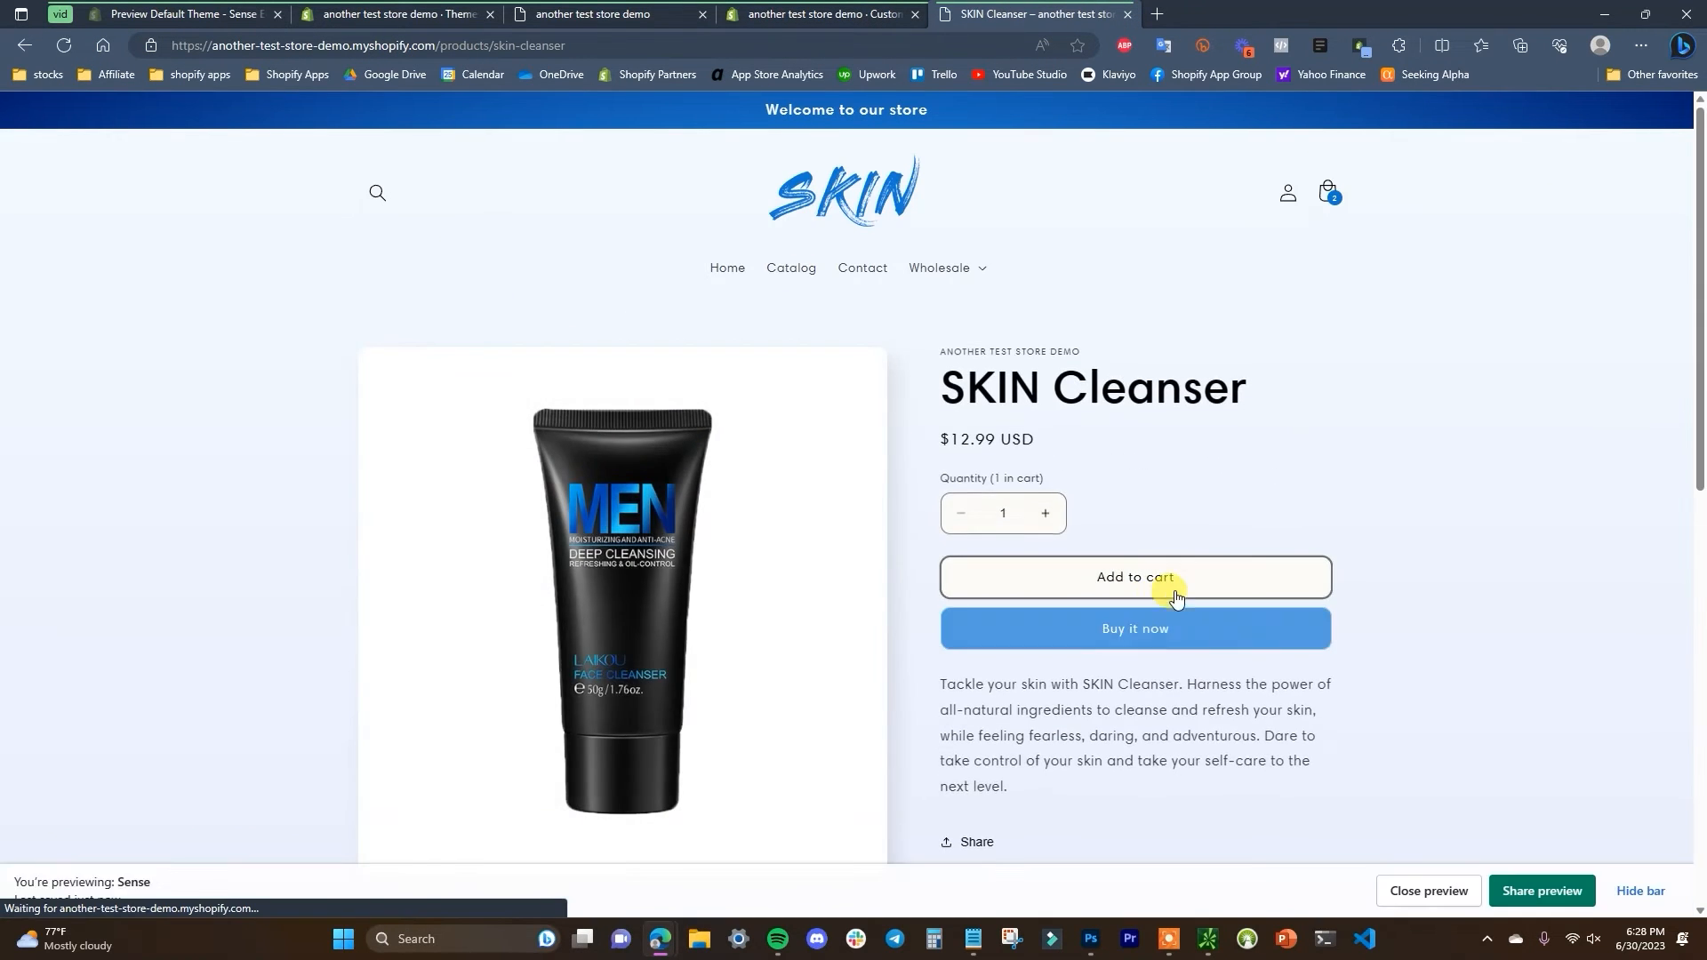
{"action": "left_click", "coordinate": [1224, 590]}
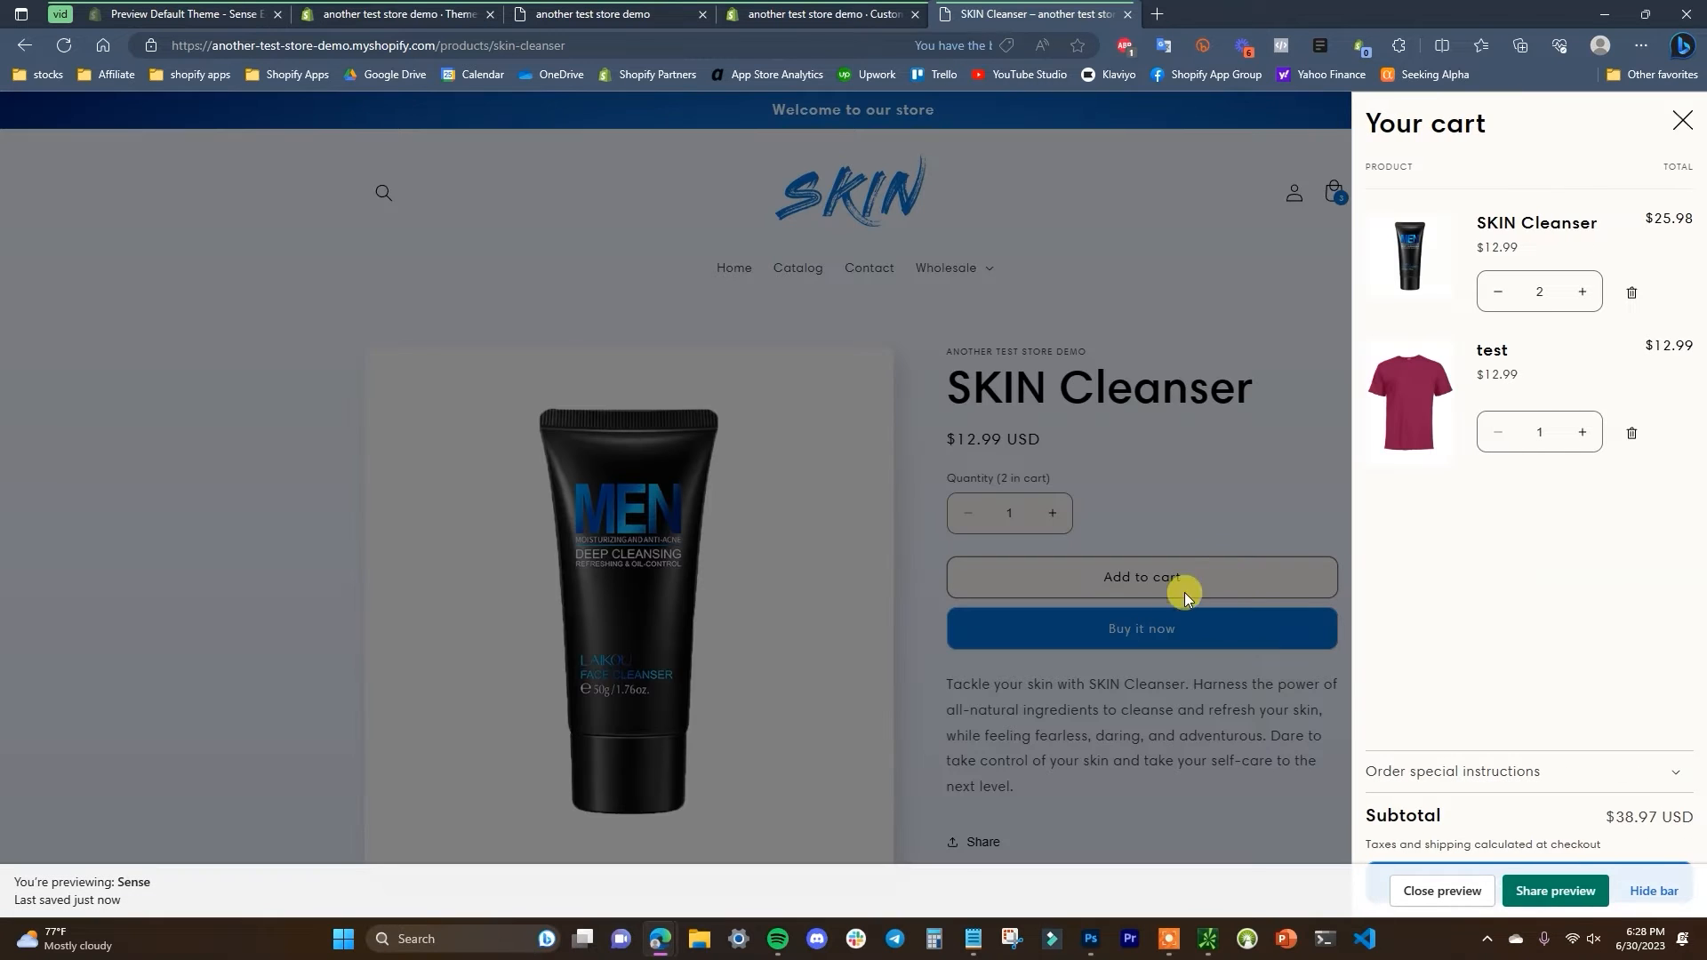
- Hide the preview bar, examine the cart drawer by closing and reopening it, and close the storefront preview tab
{"action": "left_click", "coordinate": [1656, 891]}
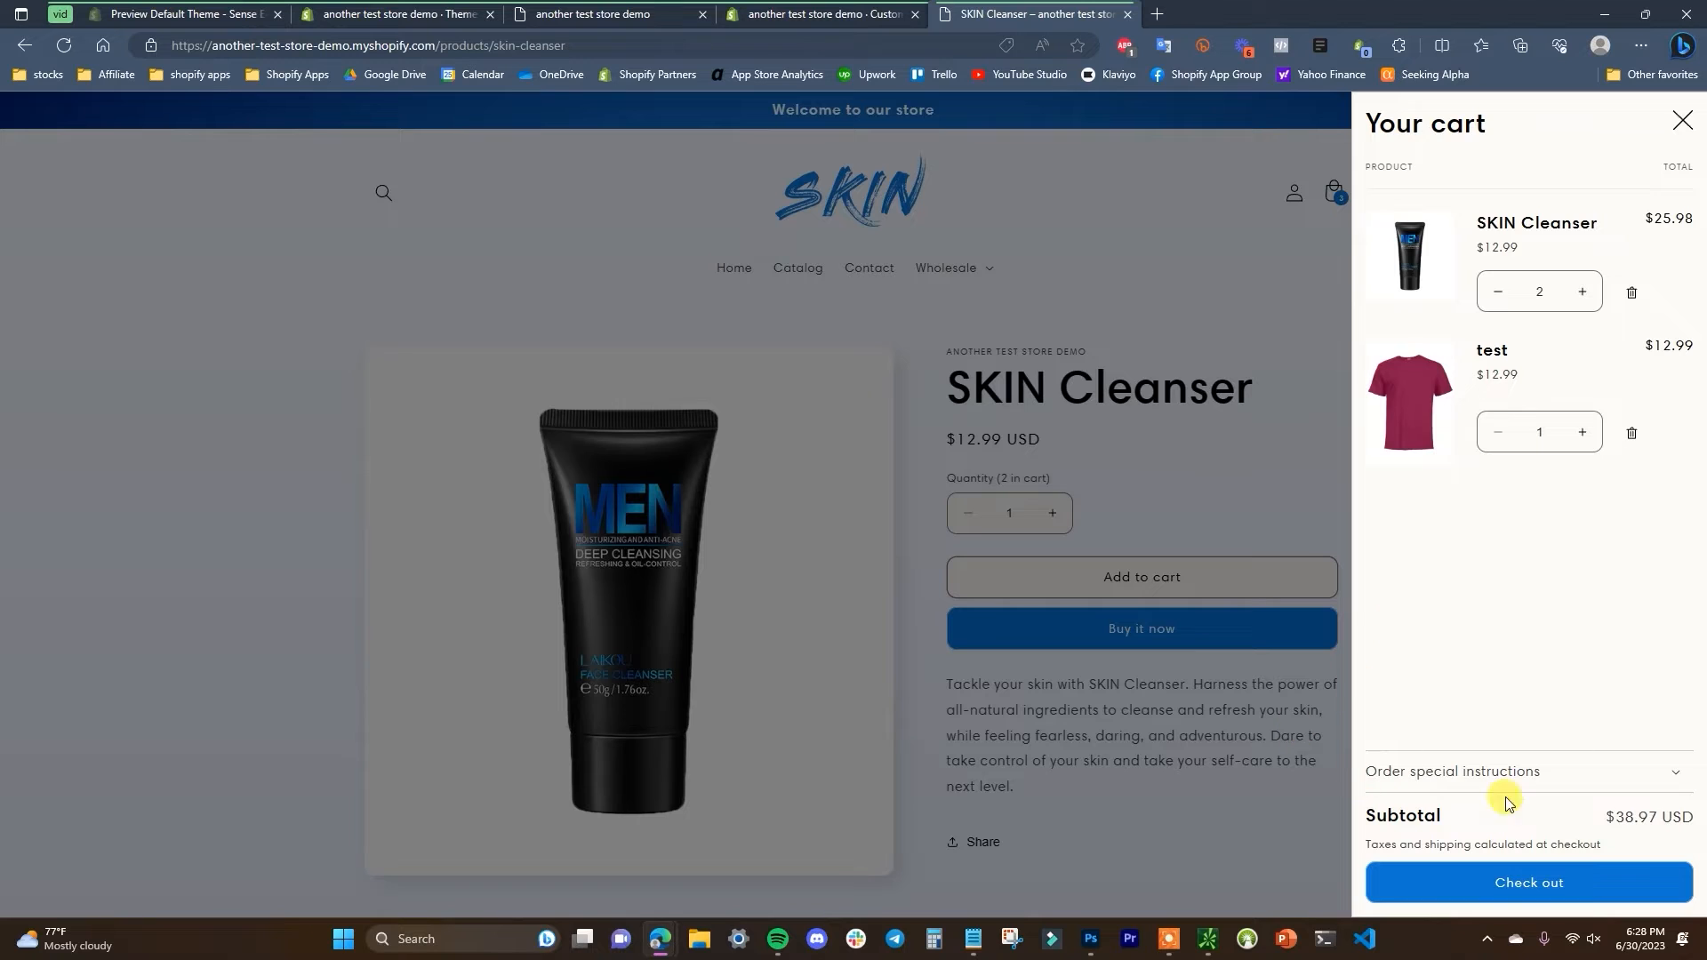
{"action": "left_click", "coordinate": [1284, 841]}
{"action": "left_click", "coordinate": [1333, 190]}
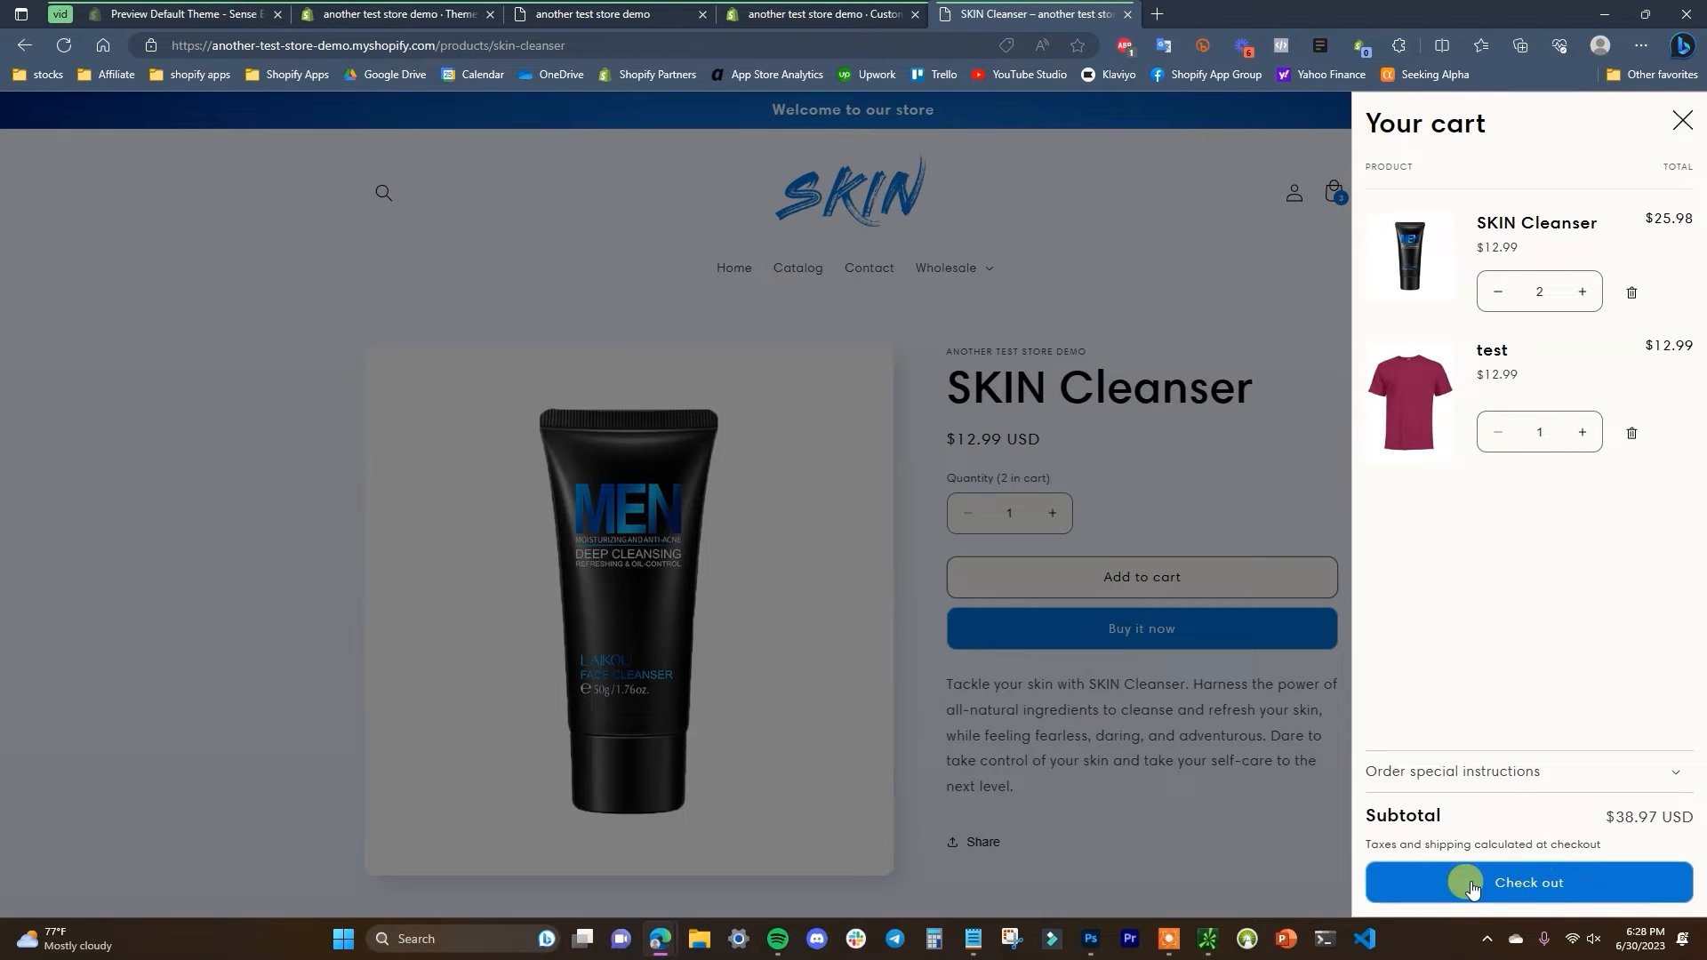
{"action": "left_click", "coordinate": [1260, 846]}
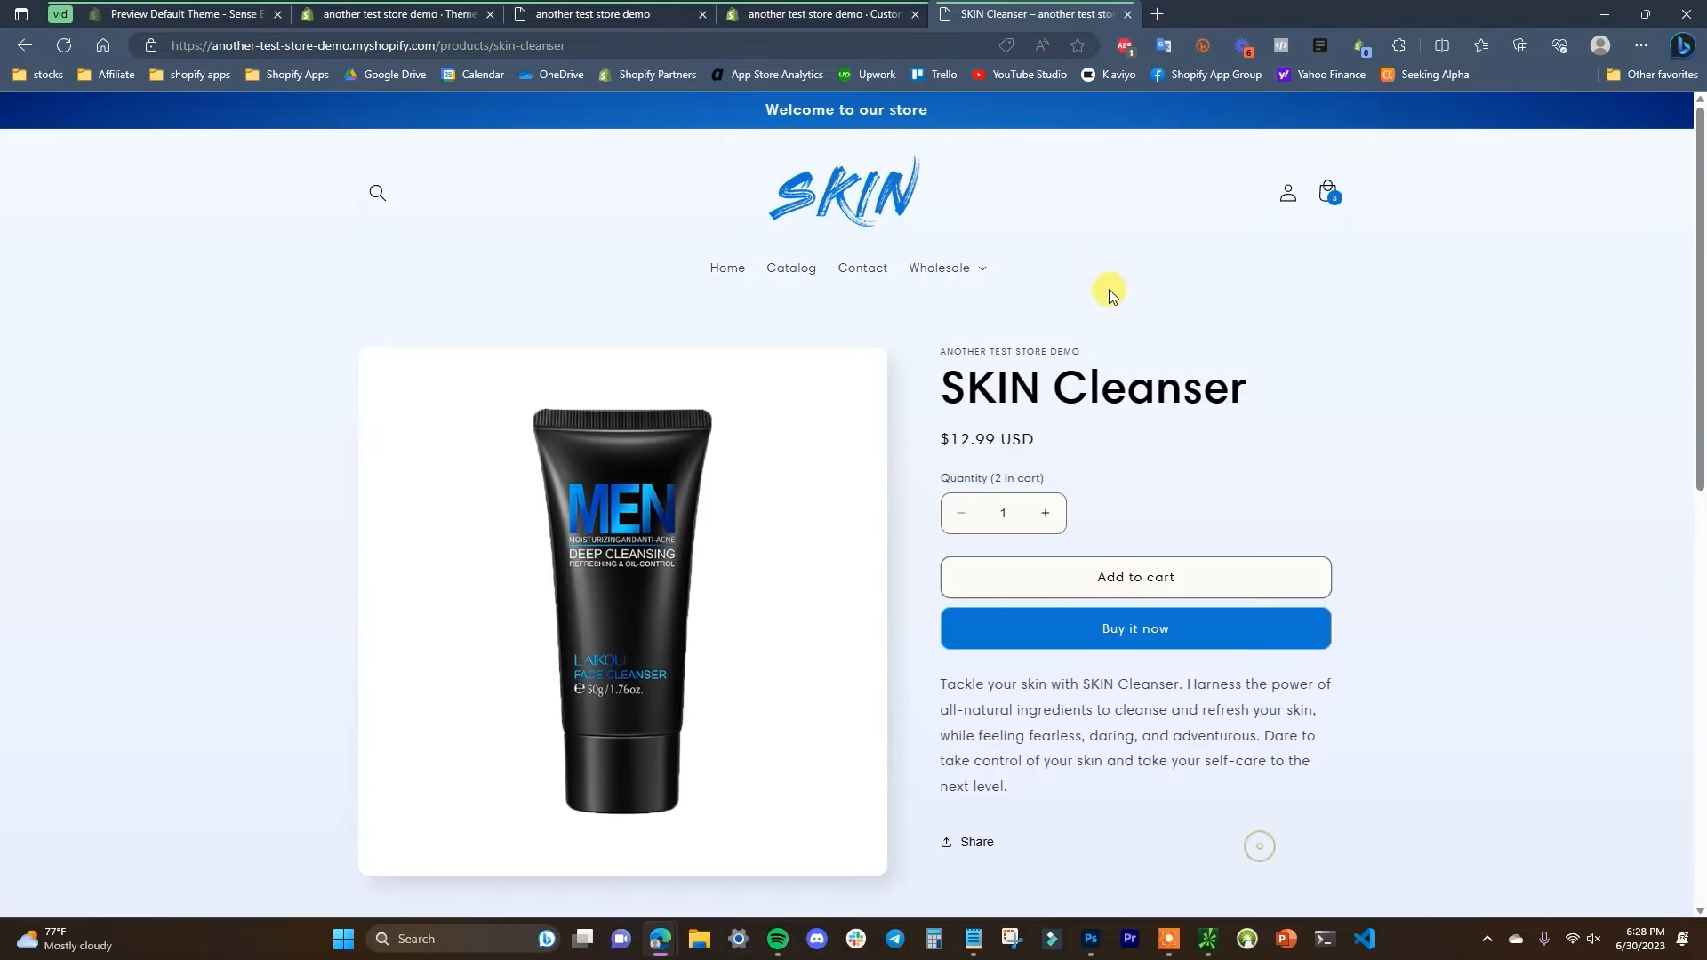
{"action": "left_click", "coordinate": [1128, 14]}
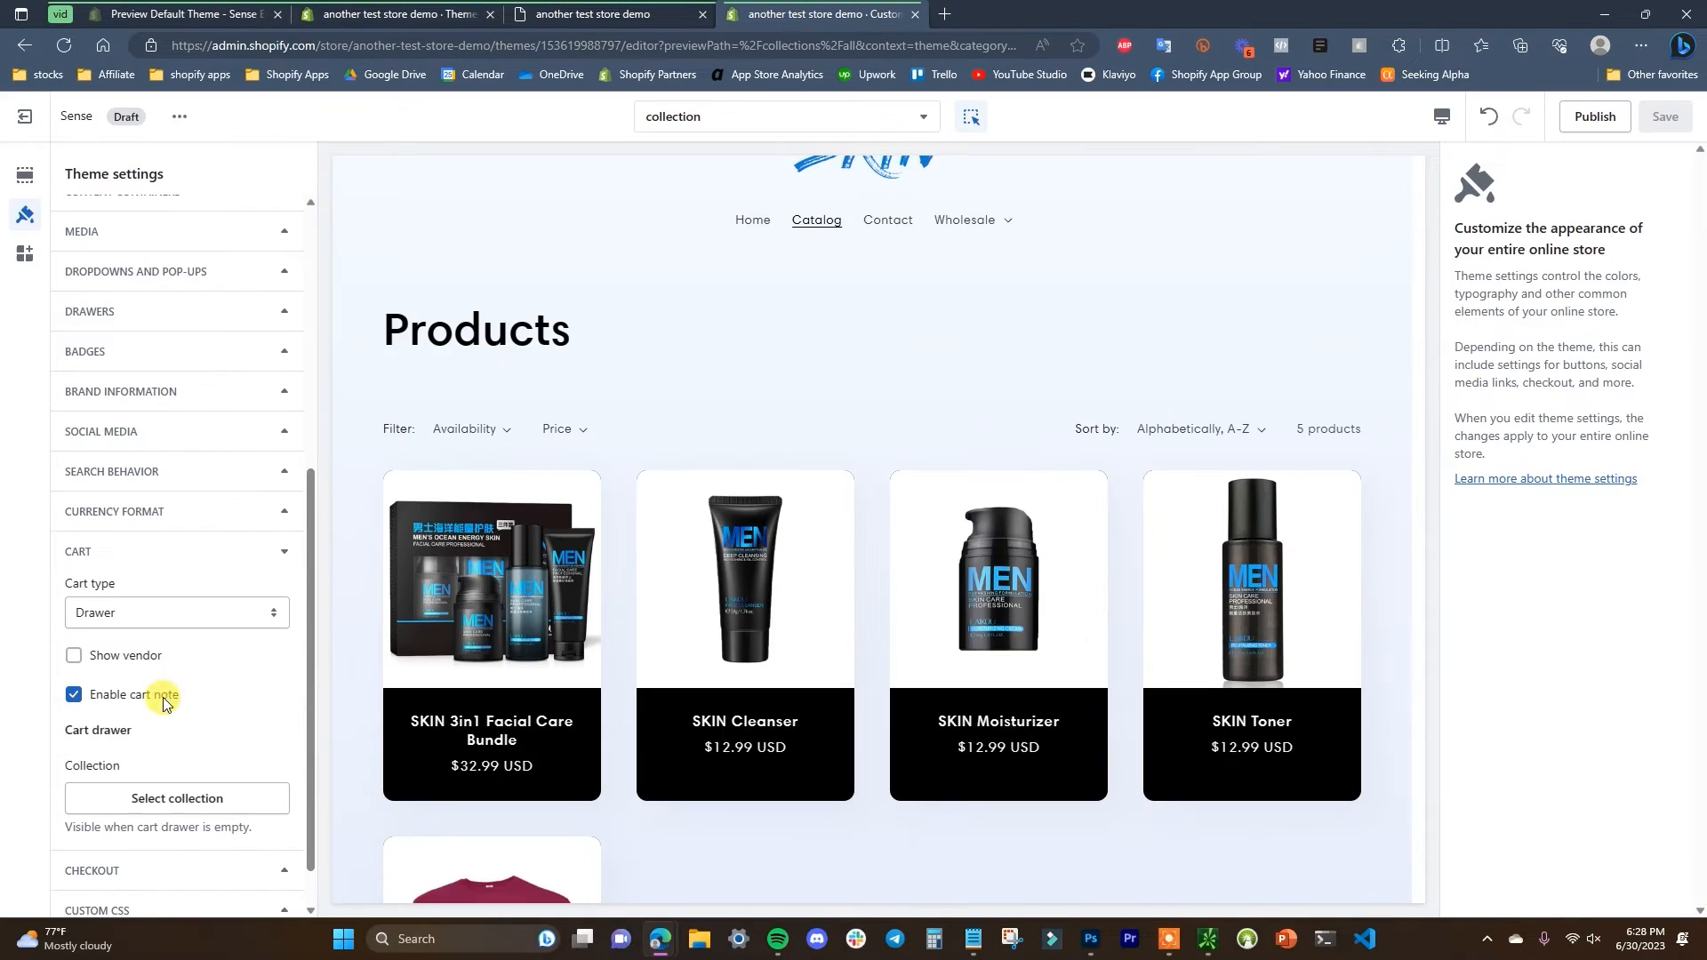
- Try the Popup notification cart type and check the note about the cart drawer's collection
{"action": "left_click", "coordinate": [243, 625]}
{"action": "left_click", "coordinate": [242, 625]}
{"action": "scroll", "coordinate": [238, 626], "scroll_direction": "down", "scroll_amount": 1}
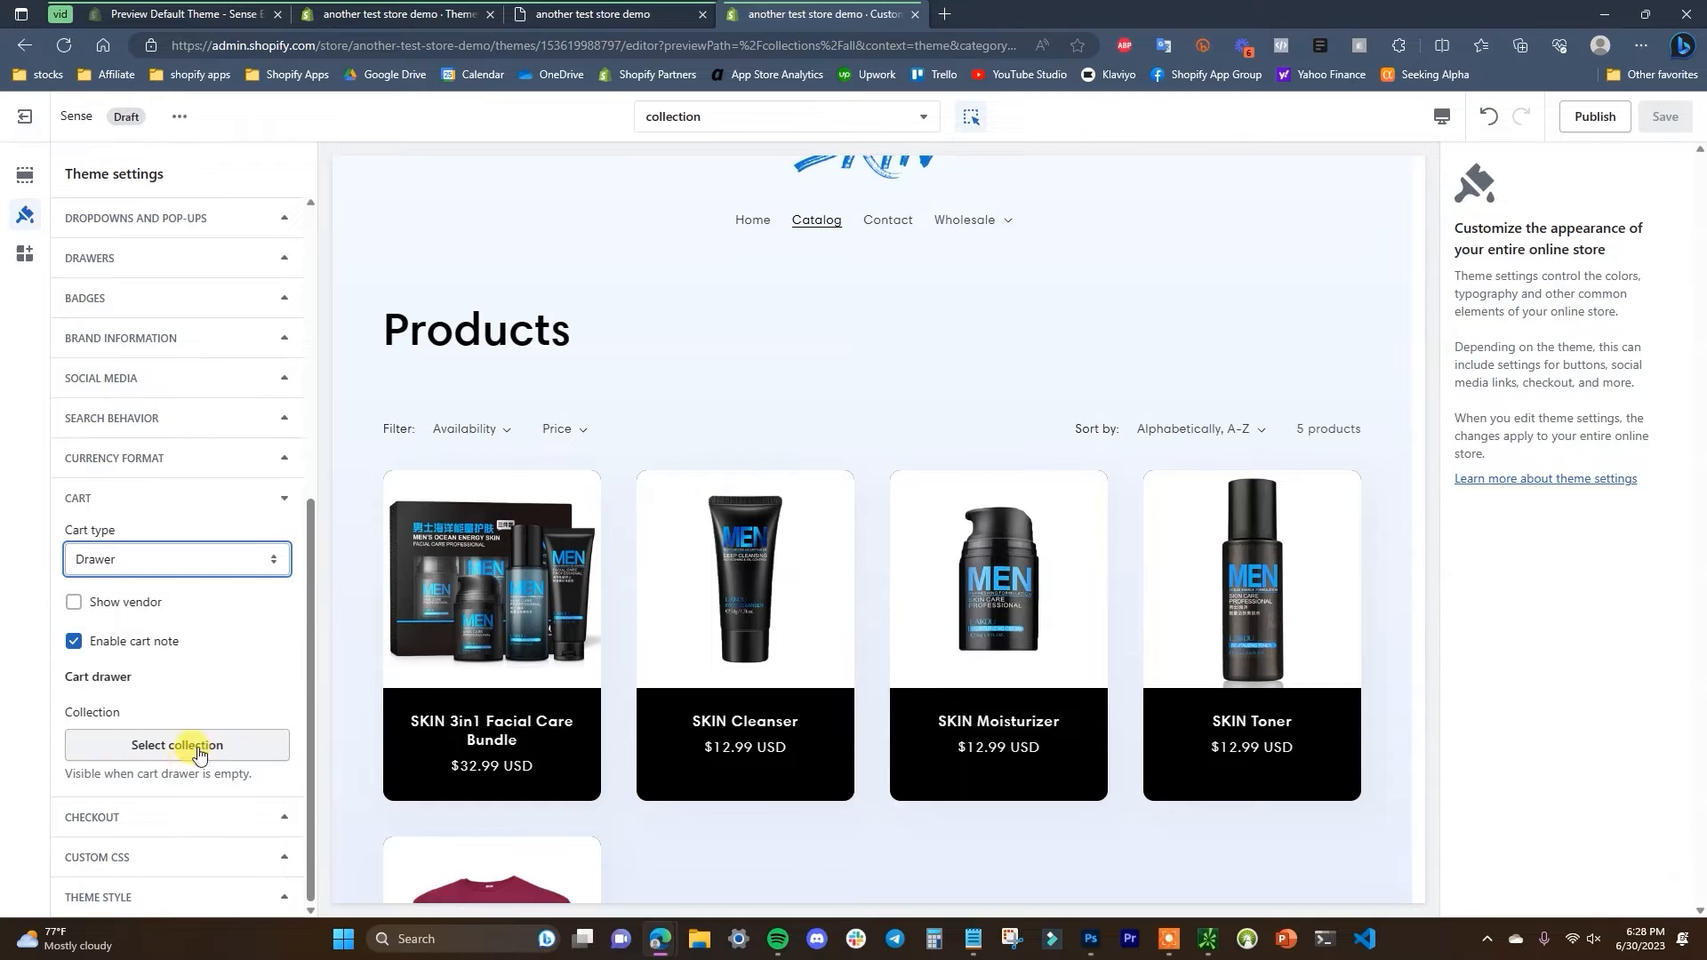
{"action": "left_click", "coordinate": [243, 563]}
{"action": "left_click", "coordinate": [204, 658]}
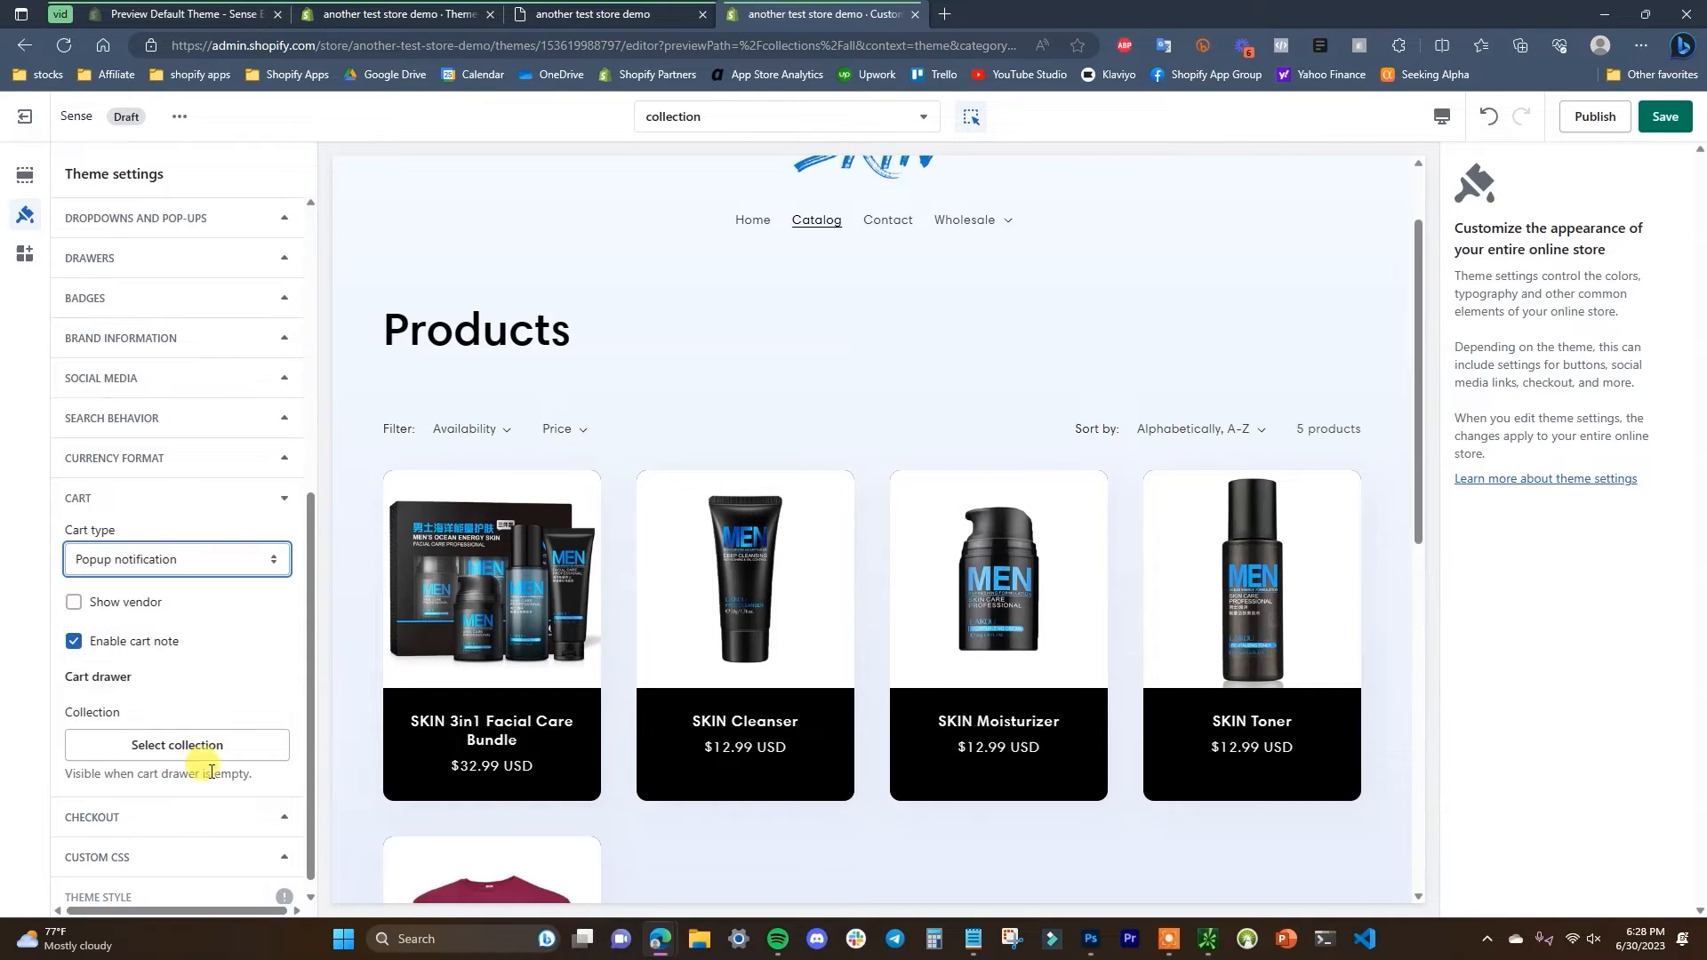
{"action": "left_click_drag", "start_coordinate": [220, 774], "coordinate": [159, 777]}
- Set the cart type to Page, collapse the Cart settings and save the theme
{"action": "left_click", "coordinate": [236, 559]}
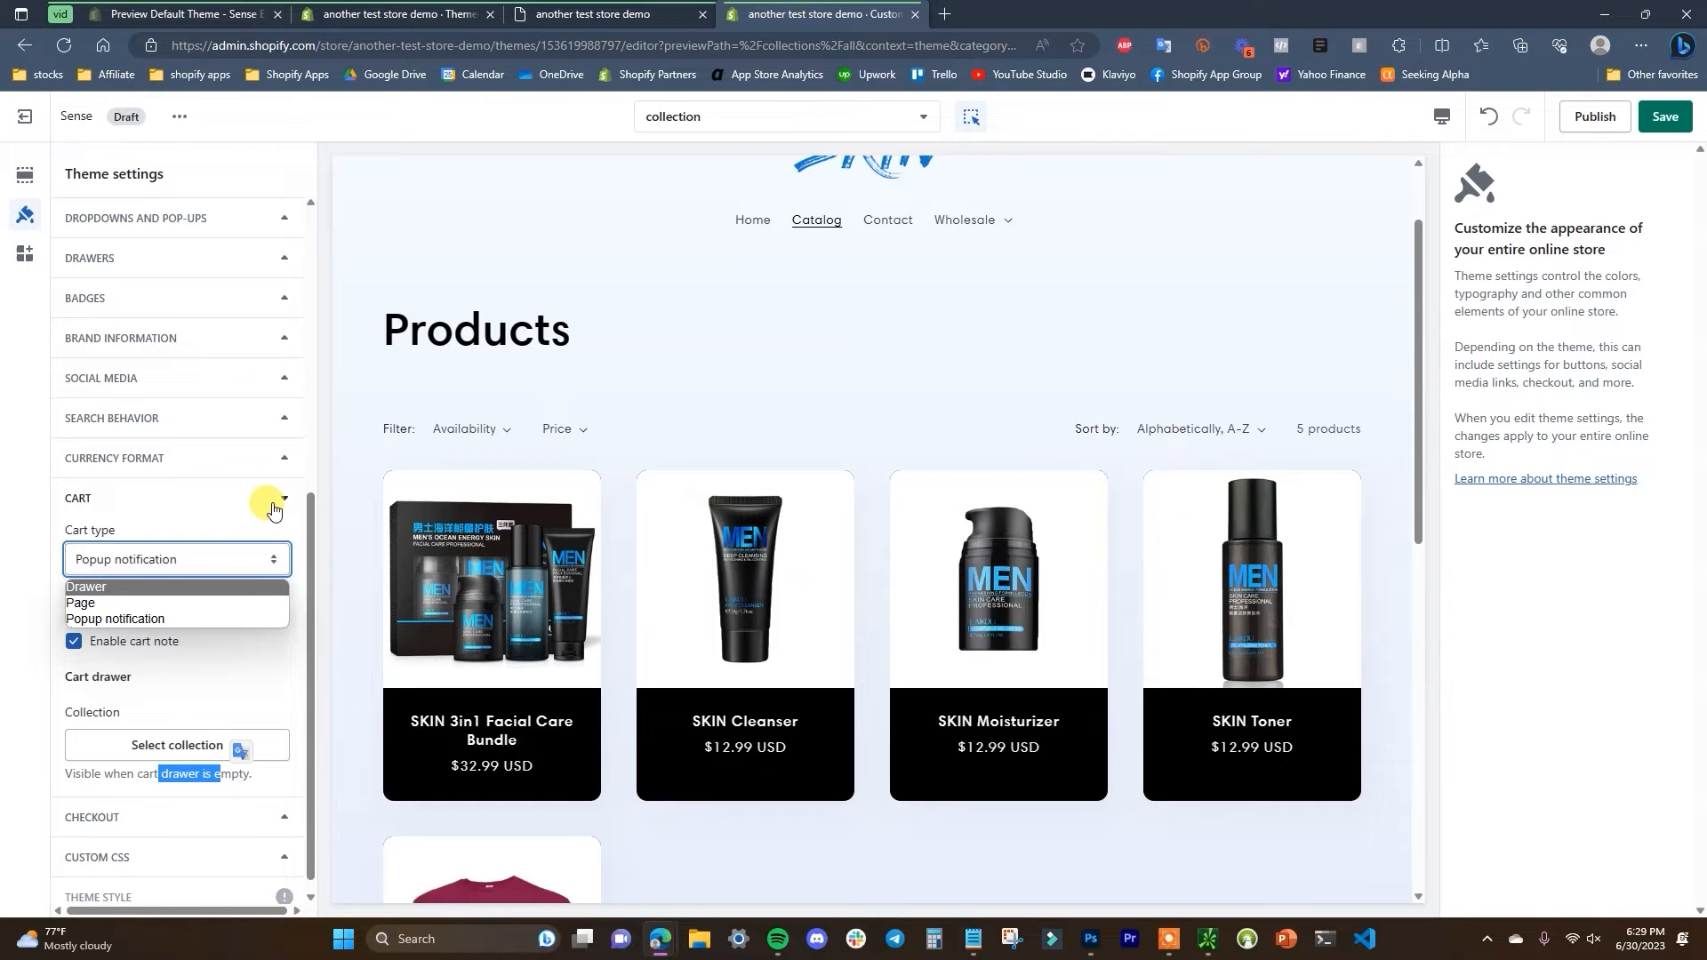
{"action": "left_click", "coordinate": [222, 603]}
{"action": "left_click", "coordinate": [260, 503]}
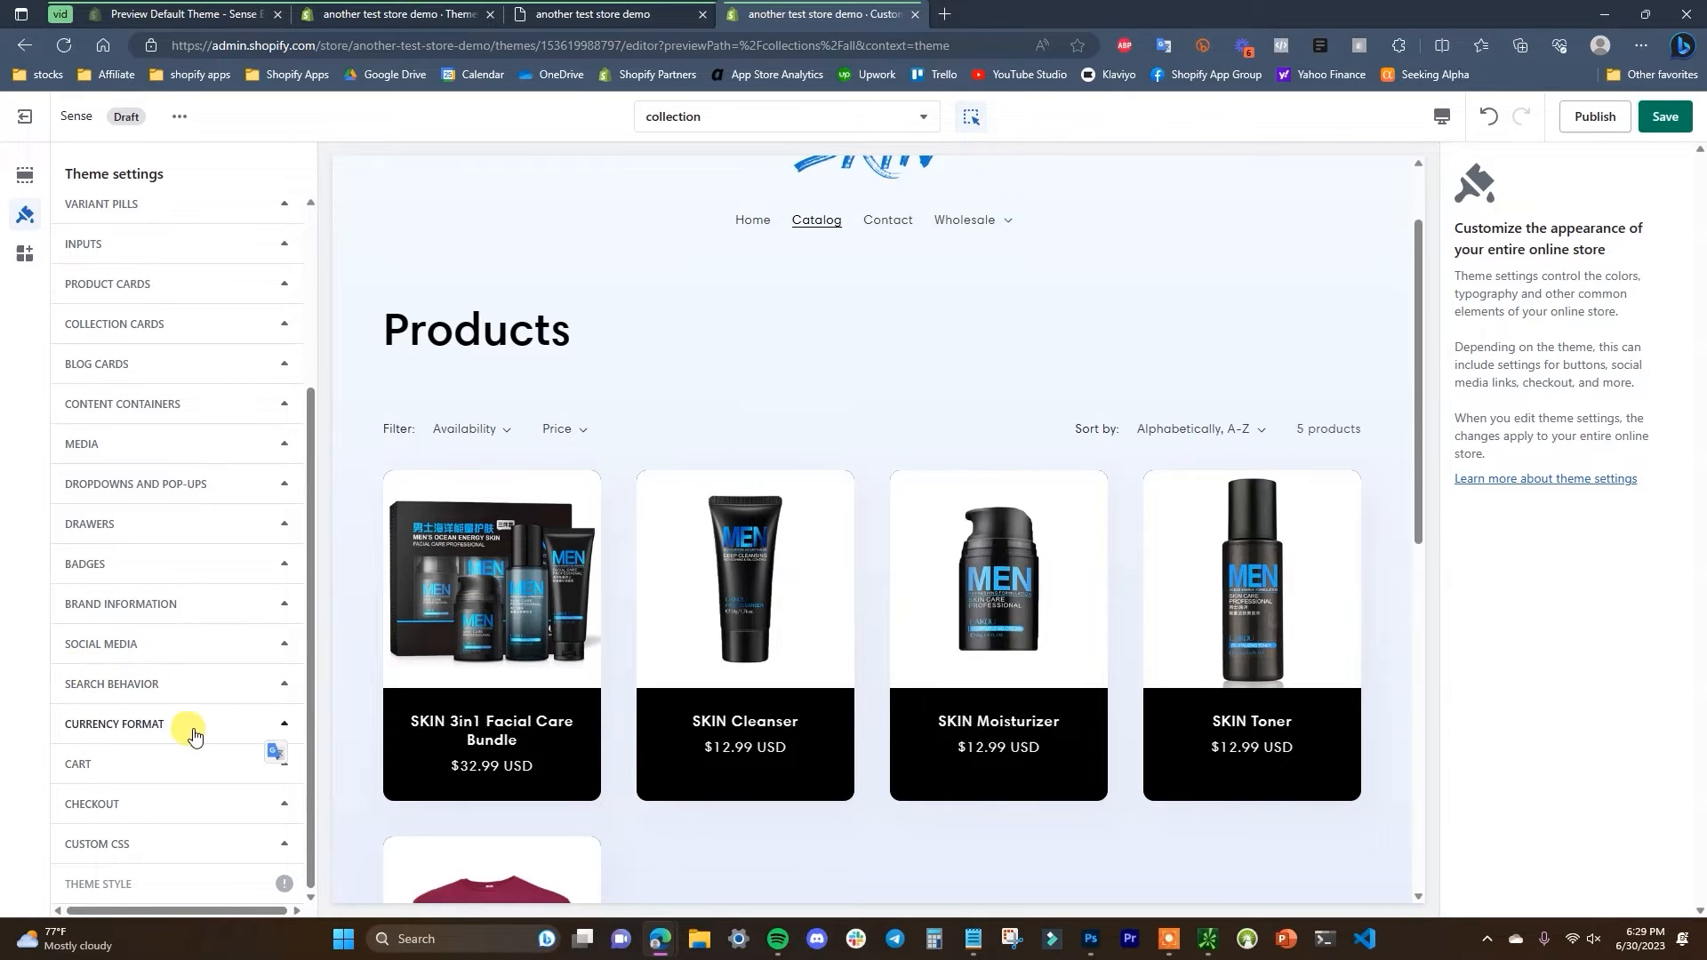
{"action": "scroll", "coordinate": [187, 736], "scroll_direction": "up", "scroll_amount": 3}
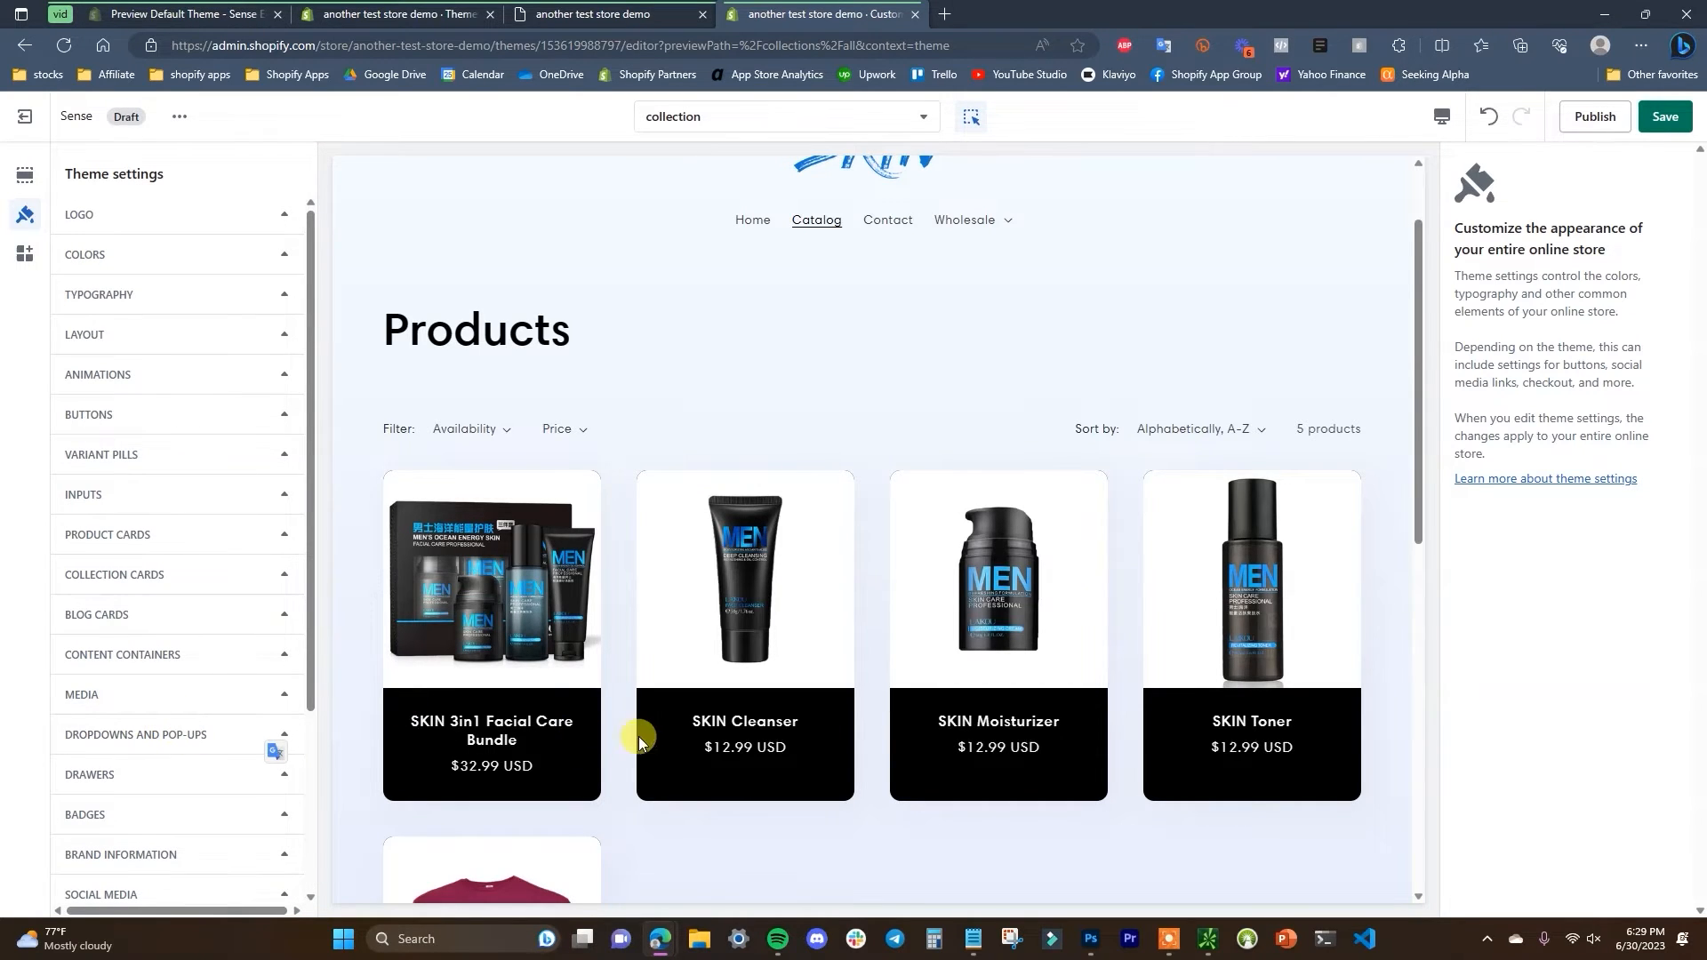
{"action": "left_click", "coordinate": [1665, 117]}
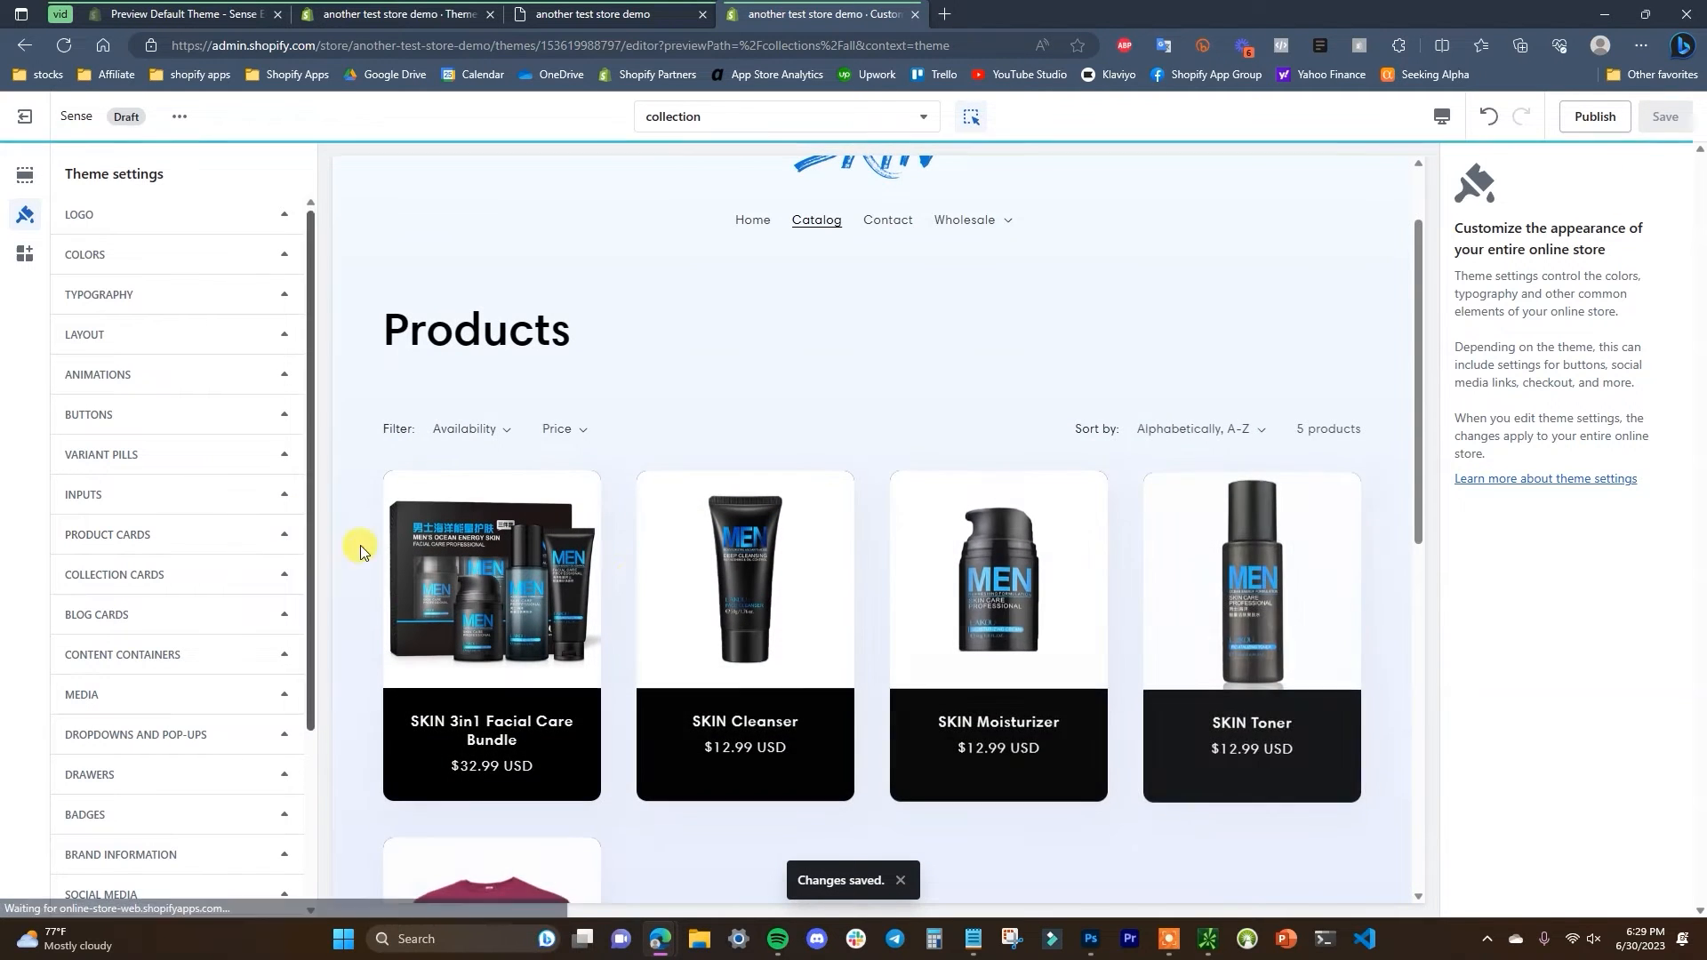
- Follow the store's Home link in the preview to load the home page and look over its sections
{"action": "left_click", "coordinate": [743, 339]}
{"action": "left_click", "coordinate": [743, 338]}
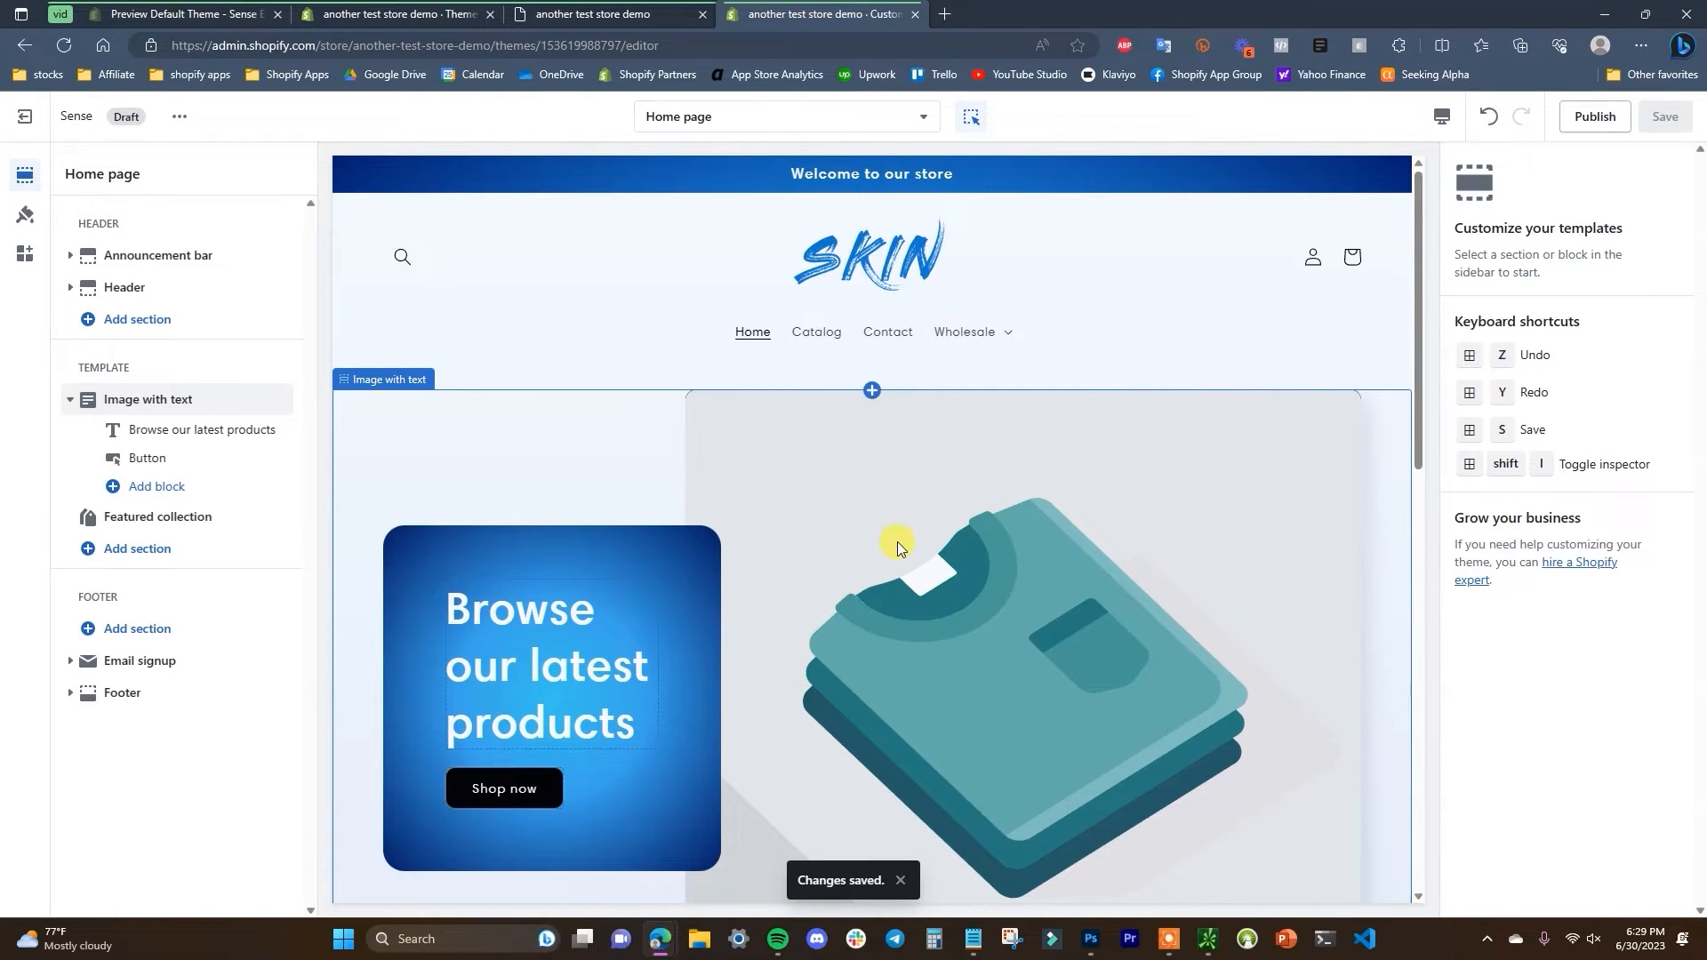
{"action": "scroll", "coordinate": [898, 541], "scroll_direction": "down", "scroll_amount": 3}
{"action": "scroll", "coordinate": [836, 434], "scroll_direction": "up", "scroll_amount": 3}
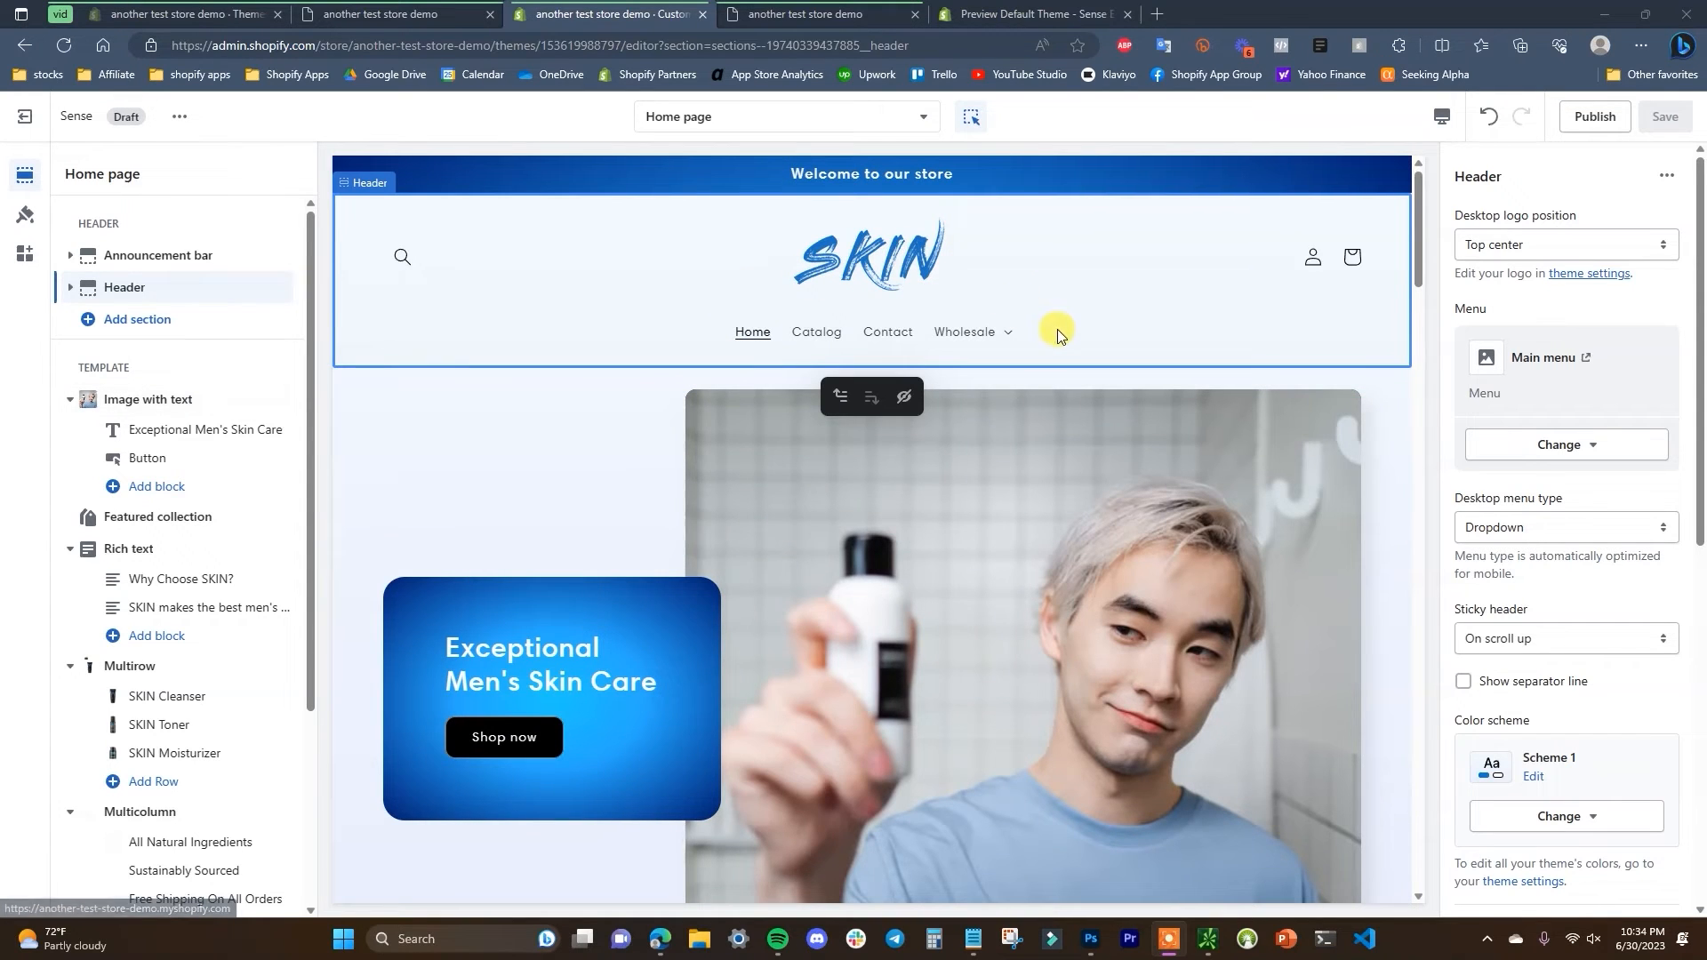
- Try the Top left, Middle left and Middle center desktop logo positions in the Header section, and return to Top center
{"action": "left_click", "coordinate": [209, 295]}
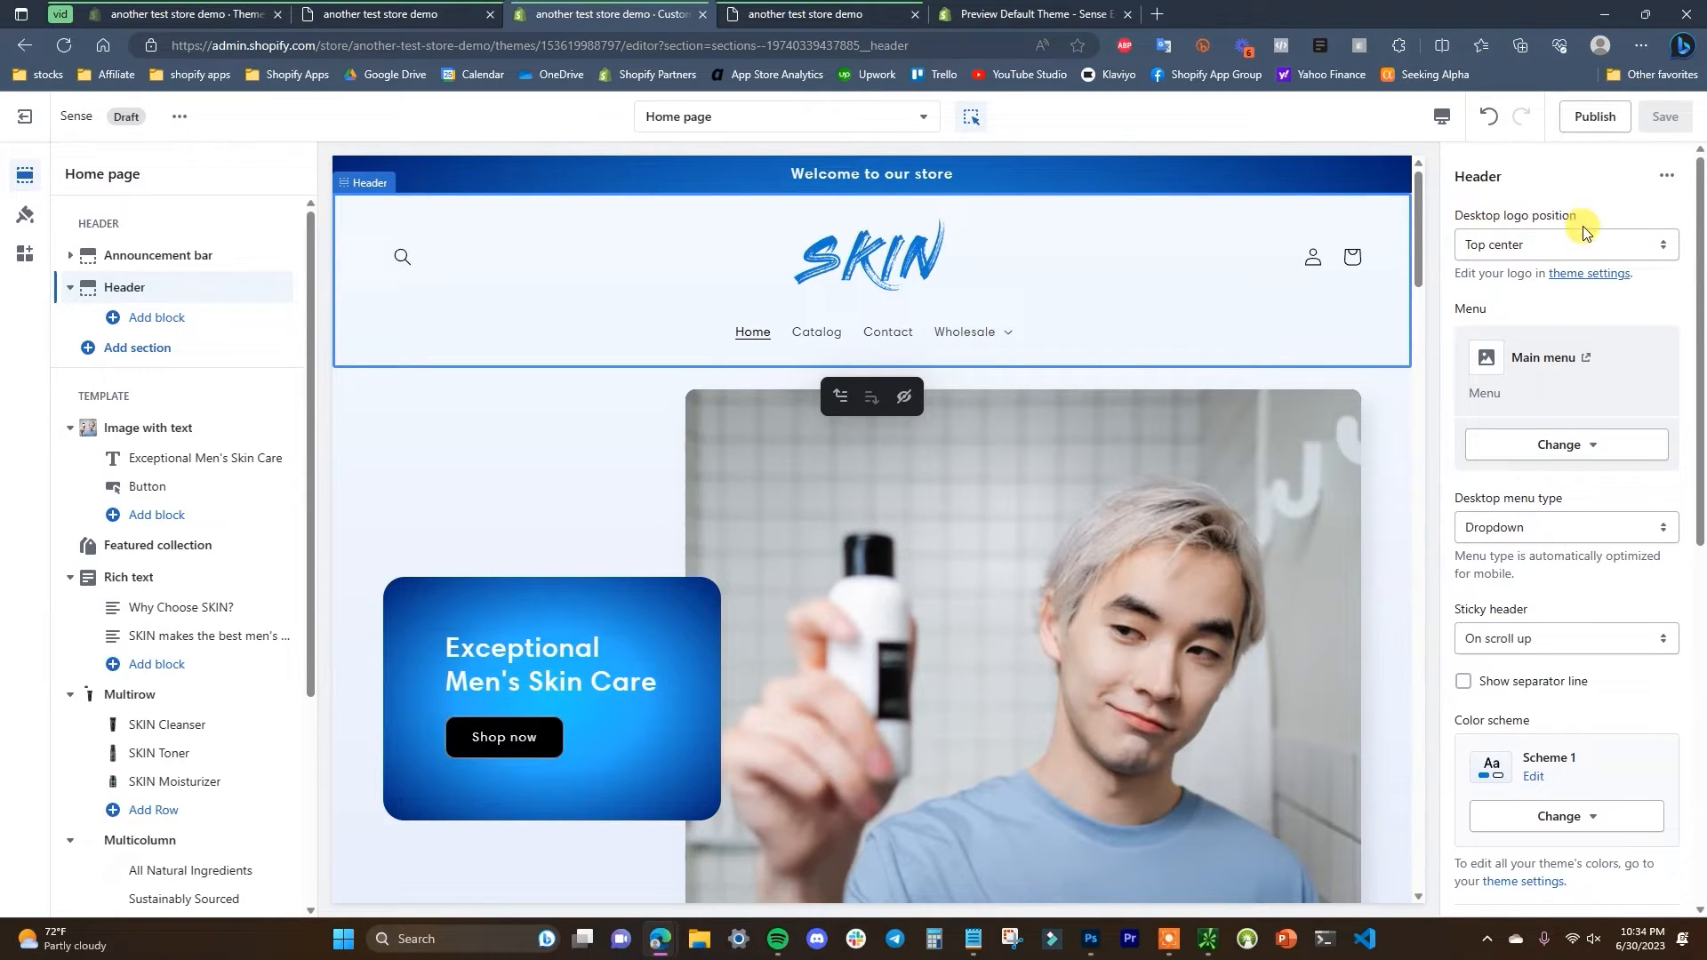
{"action": "left_click", "coordinate": [1632, 249]}
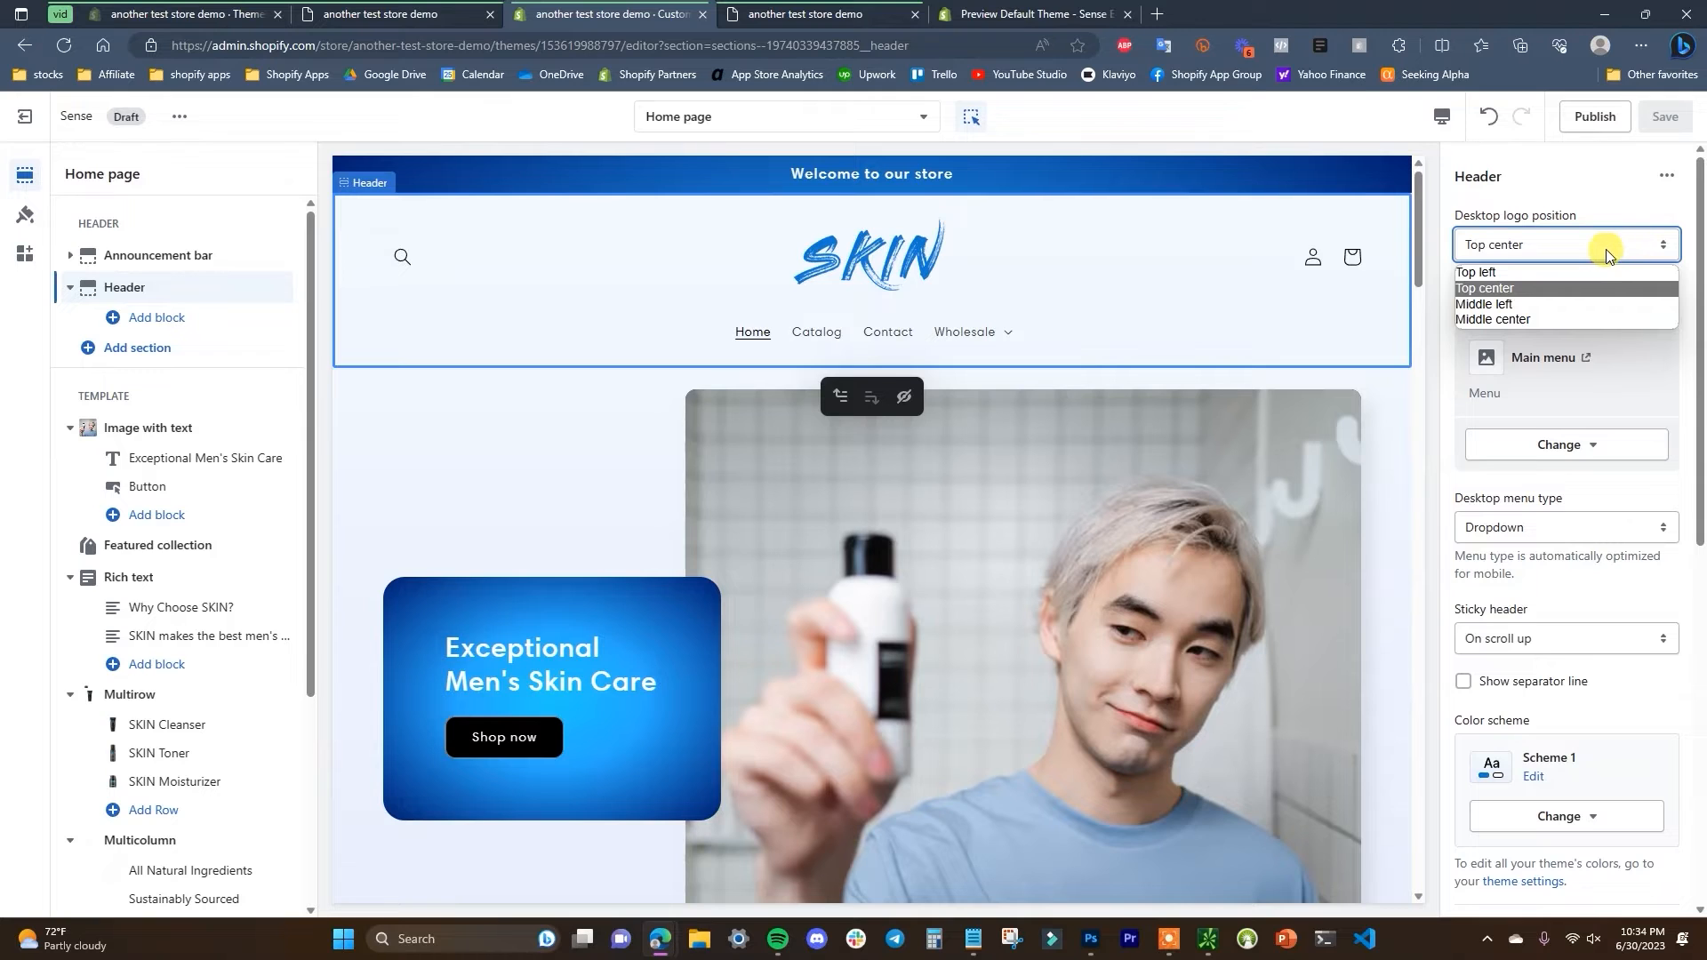
{"action": "key", "text": "Up"}
{"action": "key", "text": "Return"}
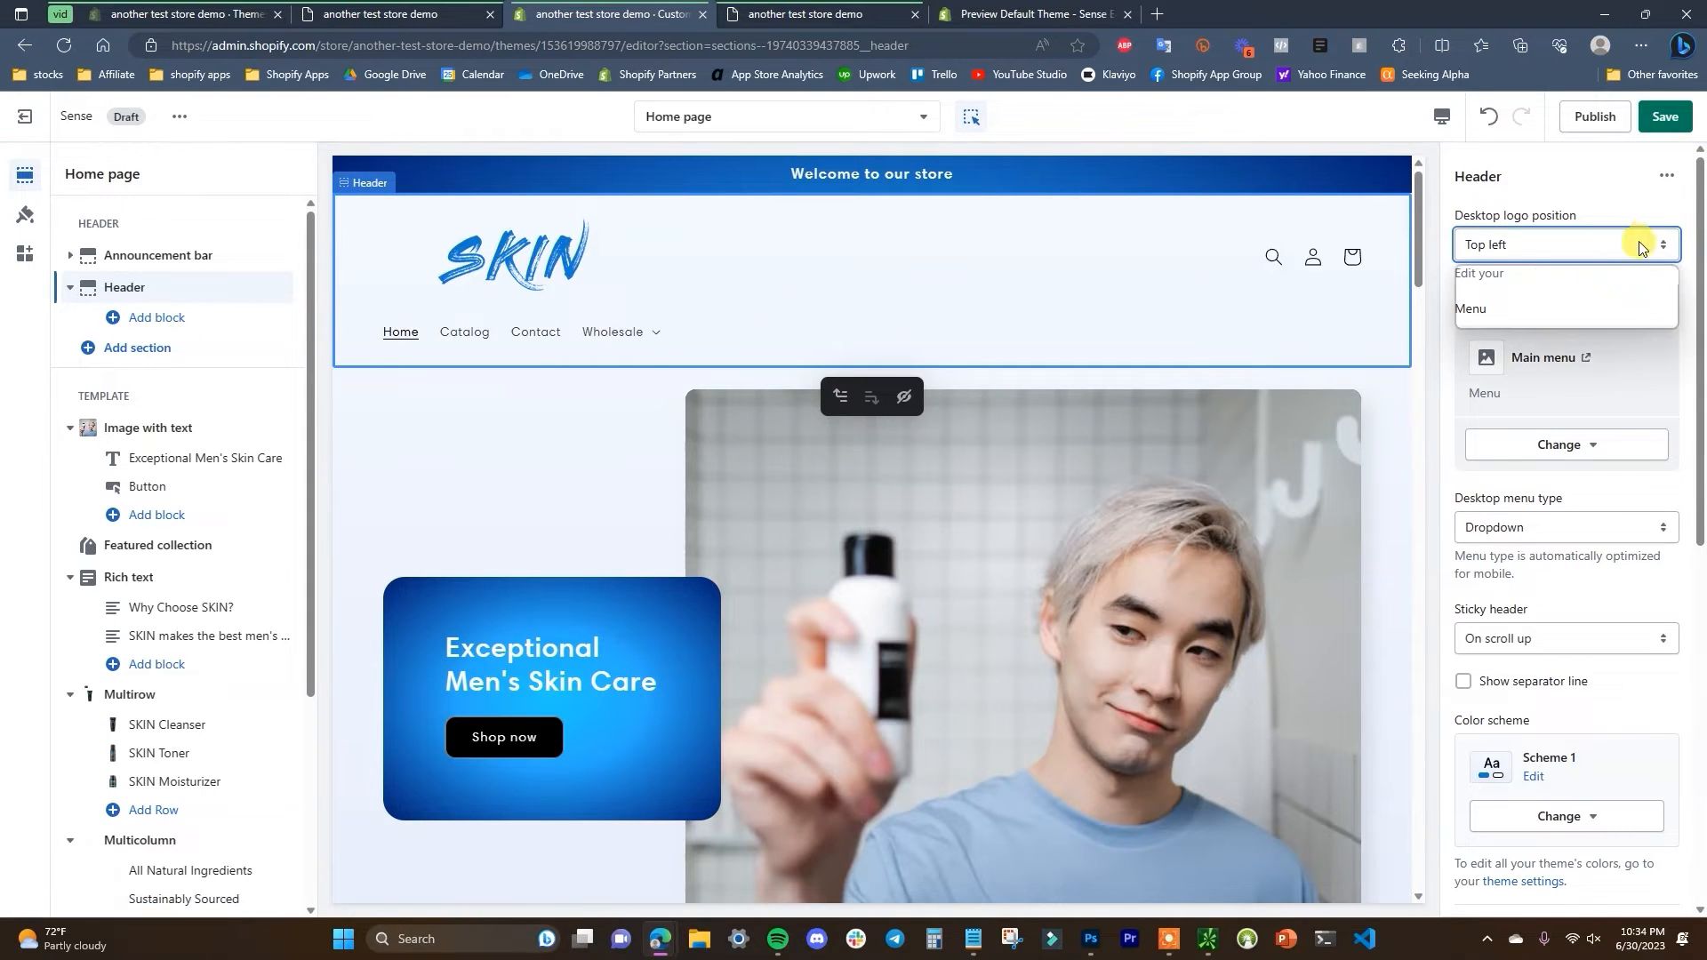
{"action": "left_click", "coordinate": [1556, 303]}
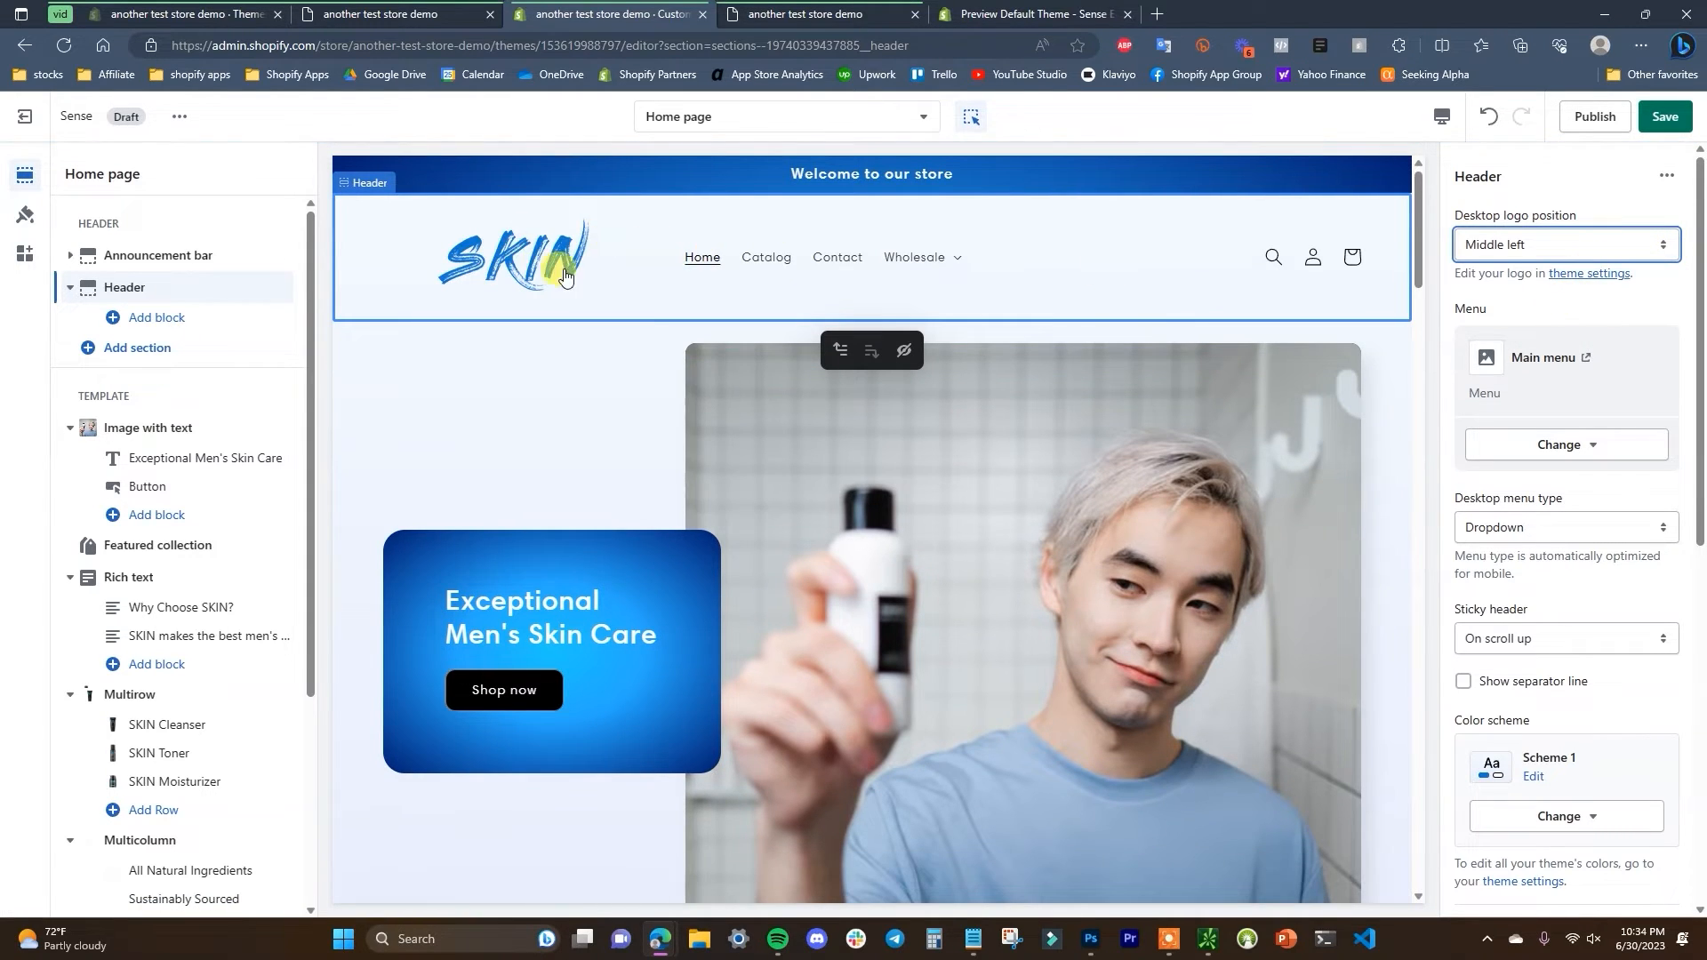
{"action": "left_click", "coordinate": [1565, 244]}
{"action": "left_click", "coordinate": [1549, 307]}
{"action": "left_click", "coordinate": [1557, 253]}
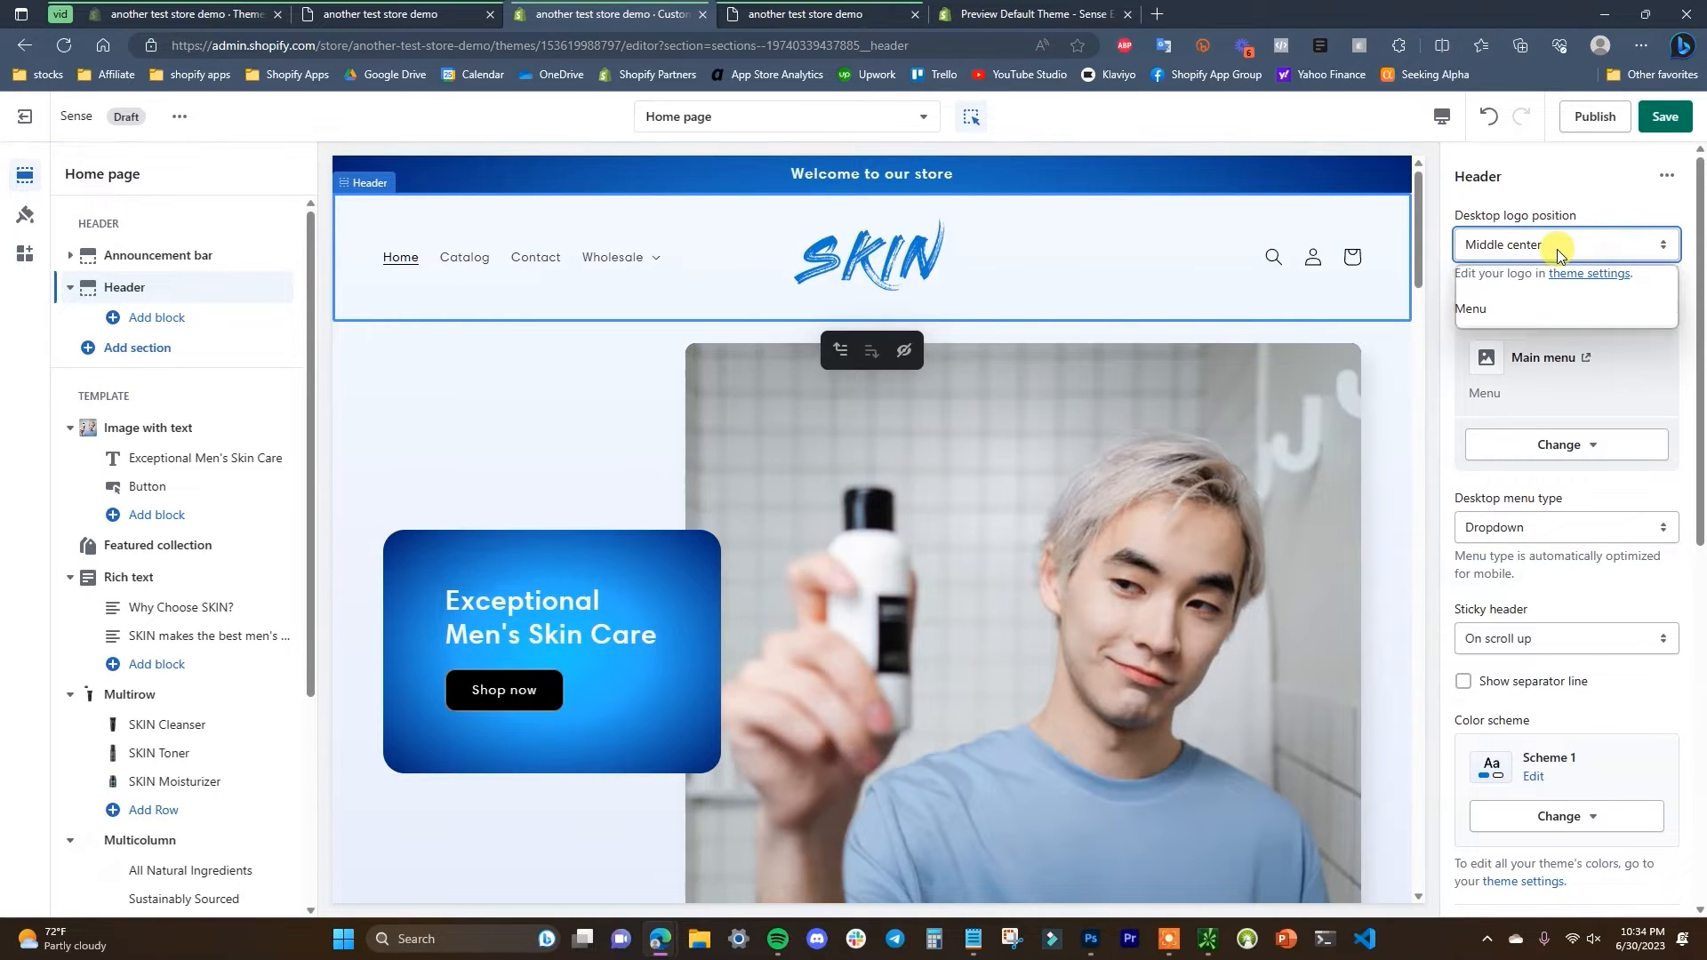
{"action": "left_click", "coordinate": [1529, 283]}
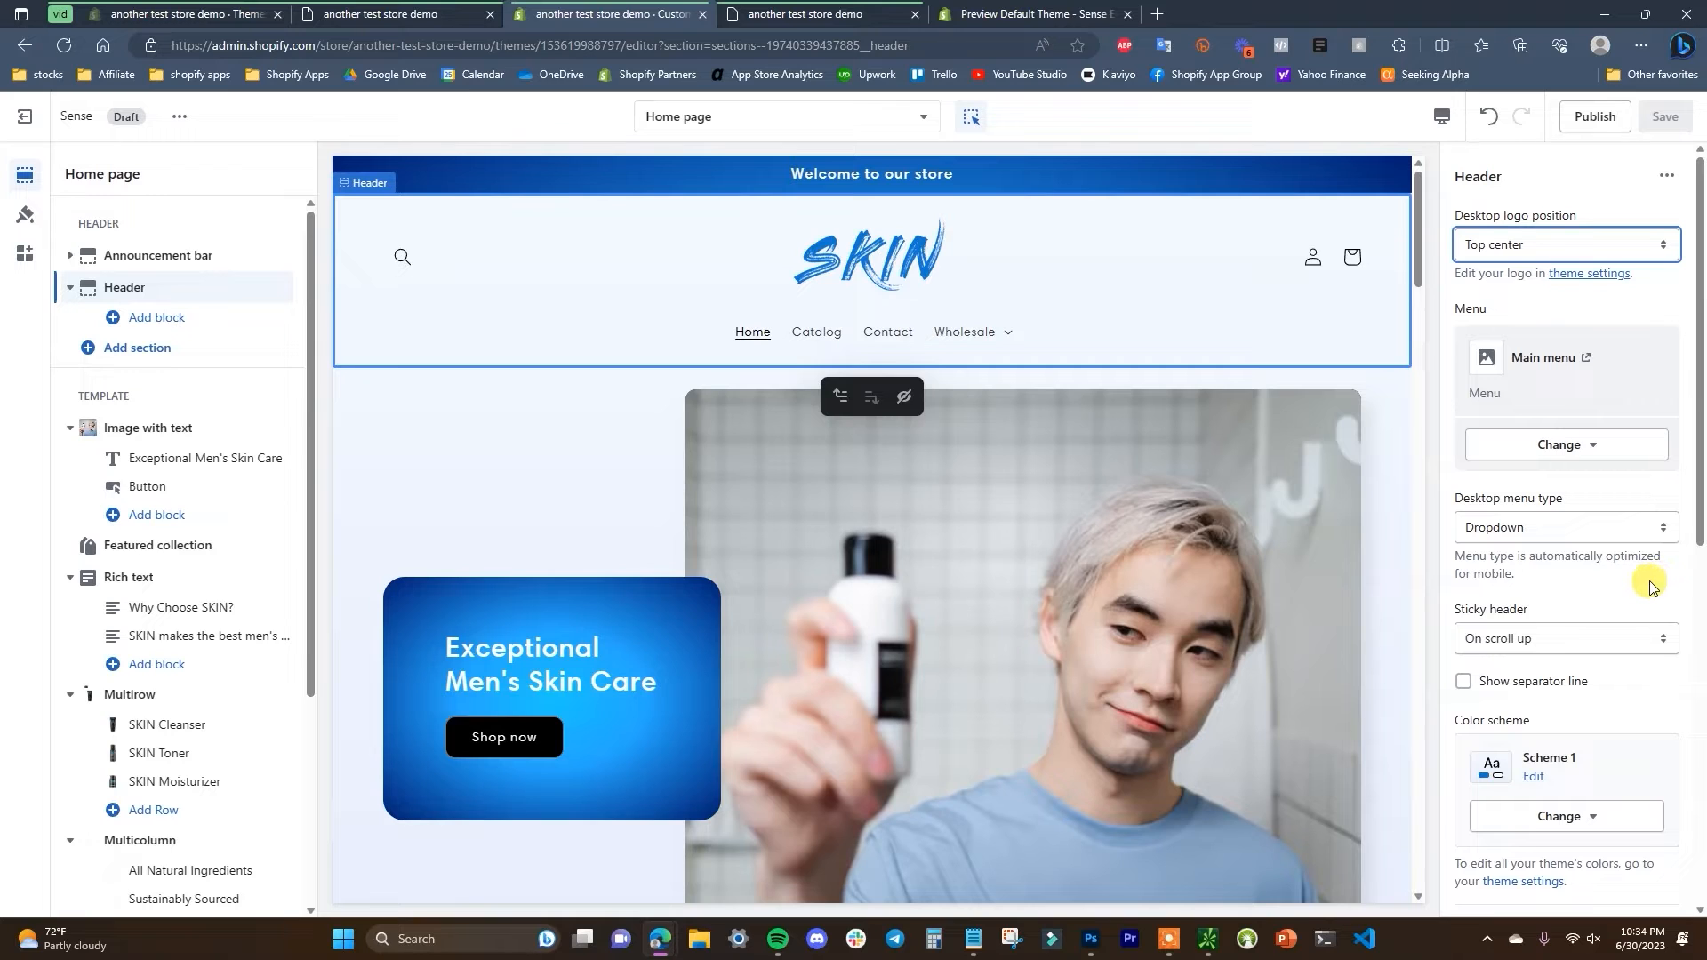
- Try the Mega menu type for the header's desktop menu and compare it with the Wholesale dropdown
{"action": "scroll", "coordinate": [1547, 525], "scroll_direction": "down", "scroll_amount": 1}
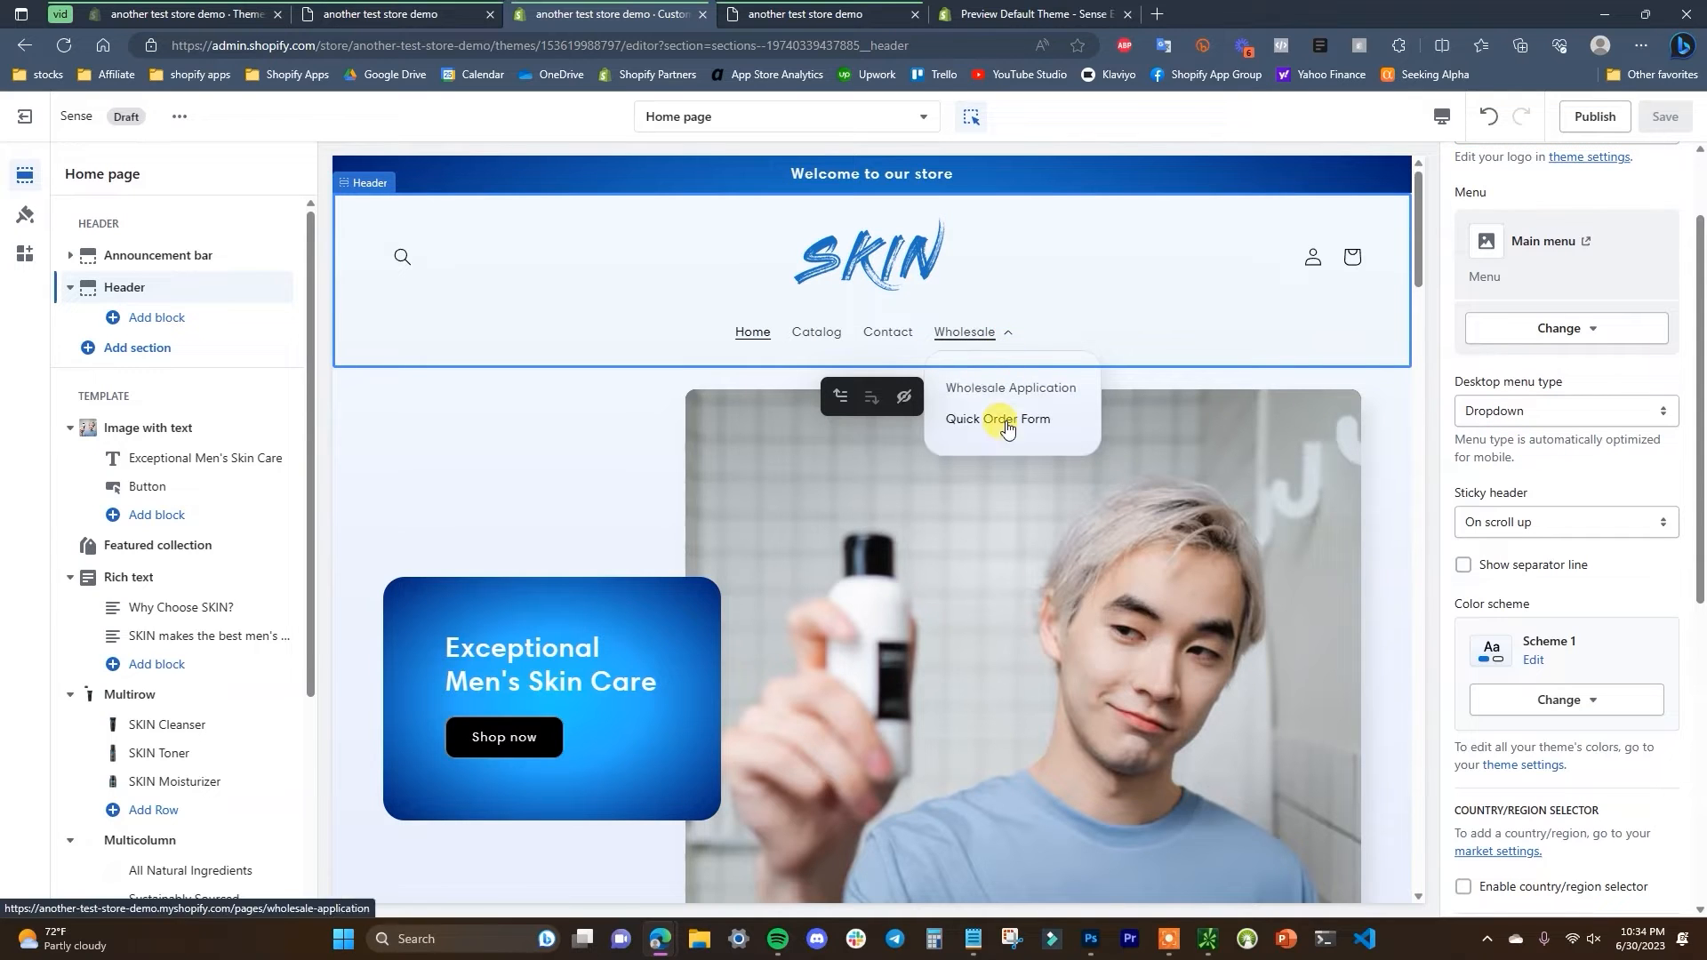
{"action": "left_click", "coordinate": [1568, 410]}
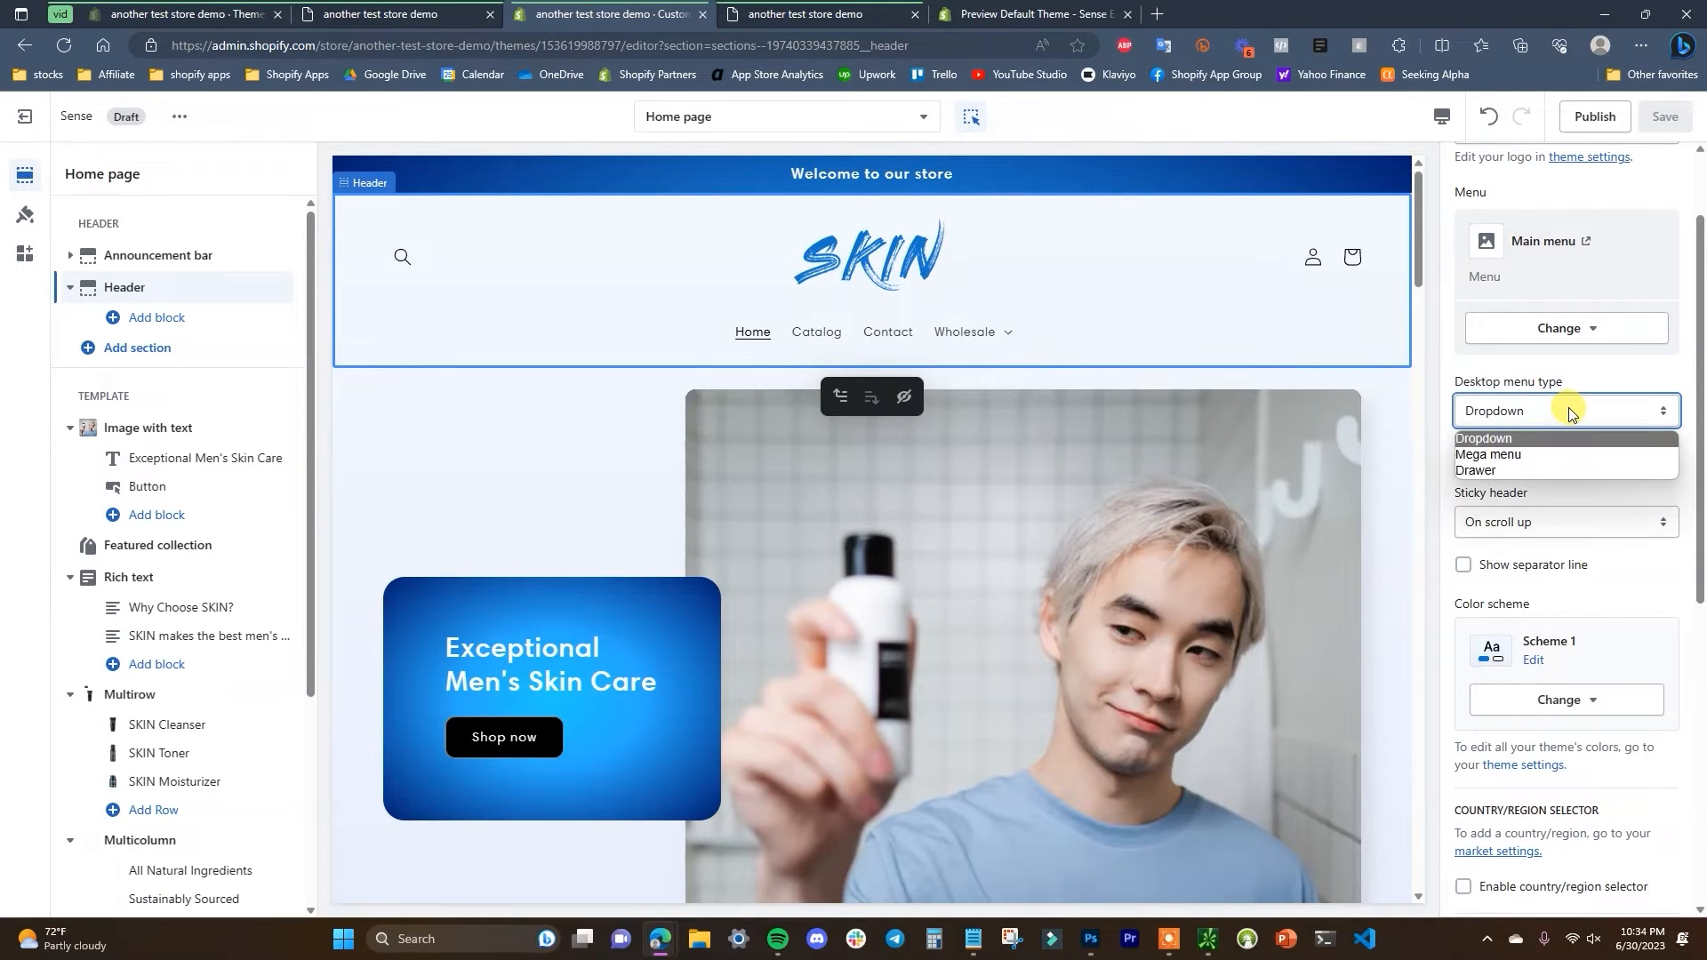
{"action": "left_click", "coordinate": [1519, 462]}
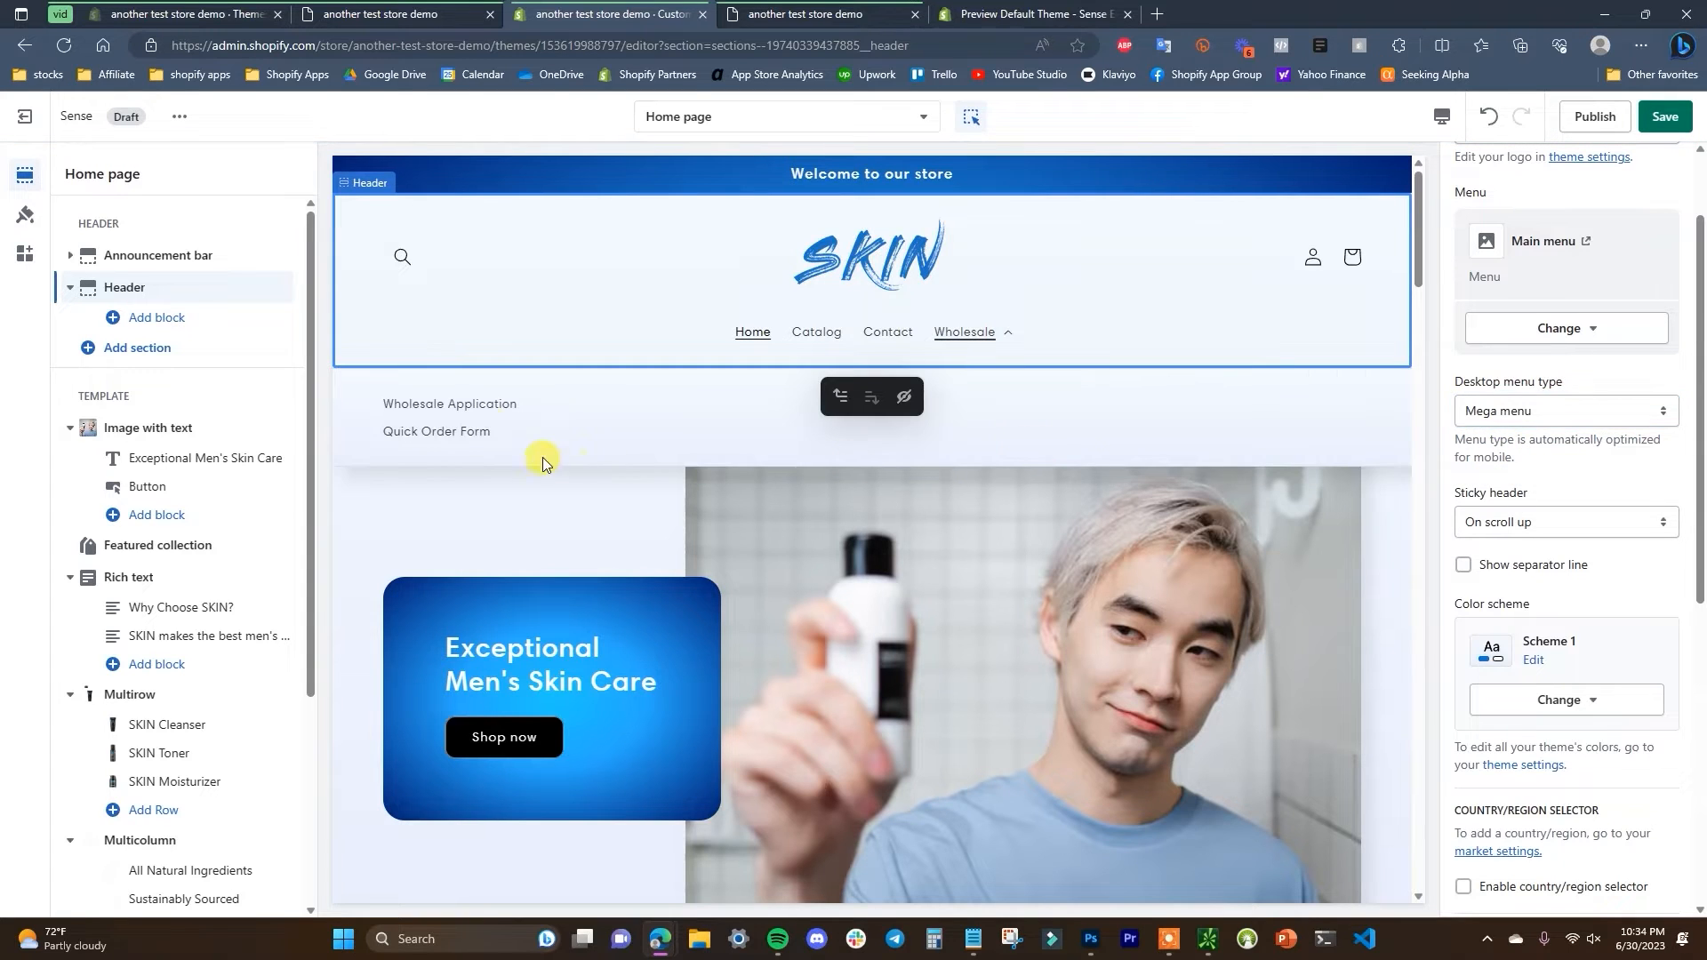
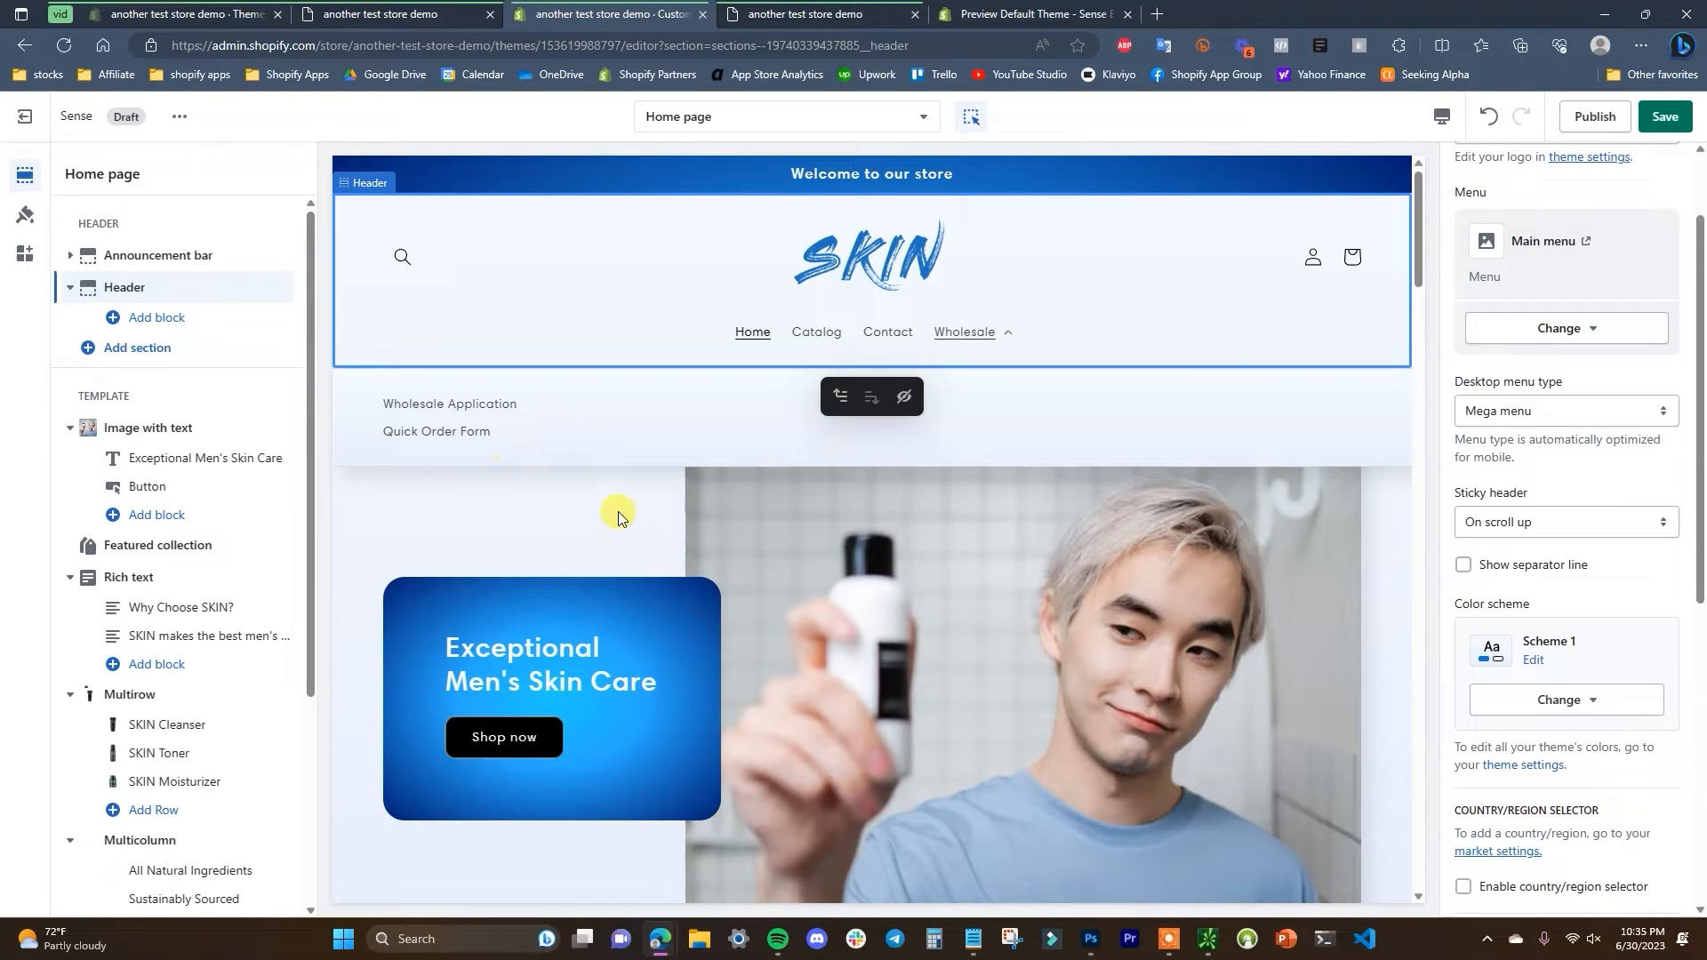
- Try the Drawer desktop menu type, open and close the drawer in the preview, and return to Dropdown
{"action": "left_click", "coordinate": [1601, 413]}
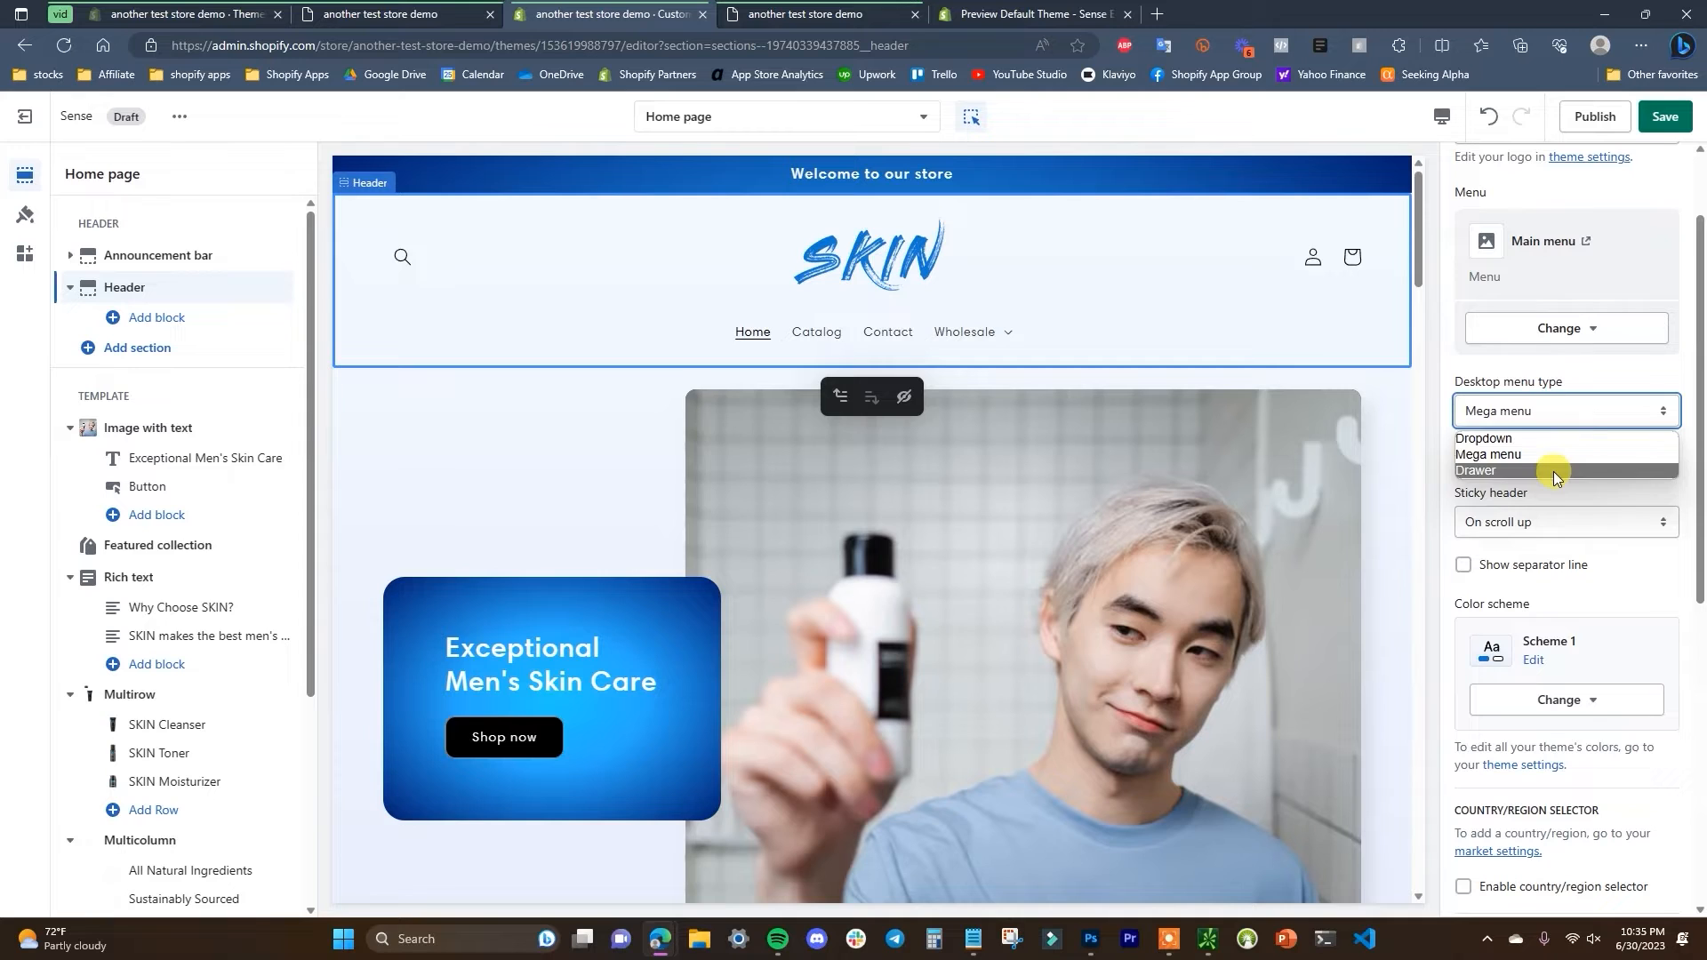
{"action": "left_click", "coordinate": [1554, 471]}
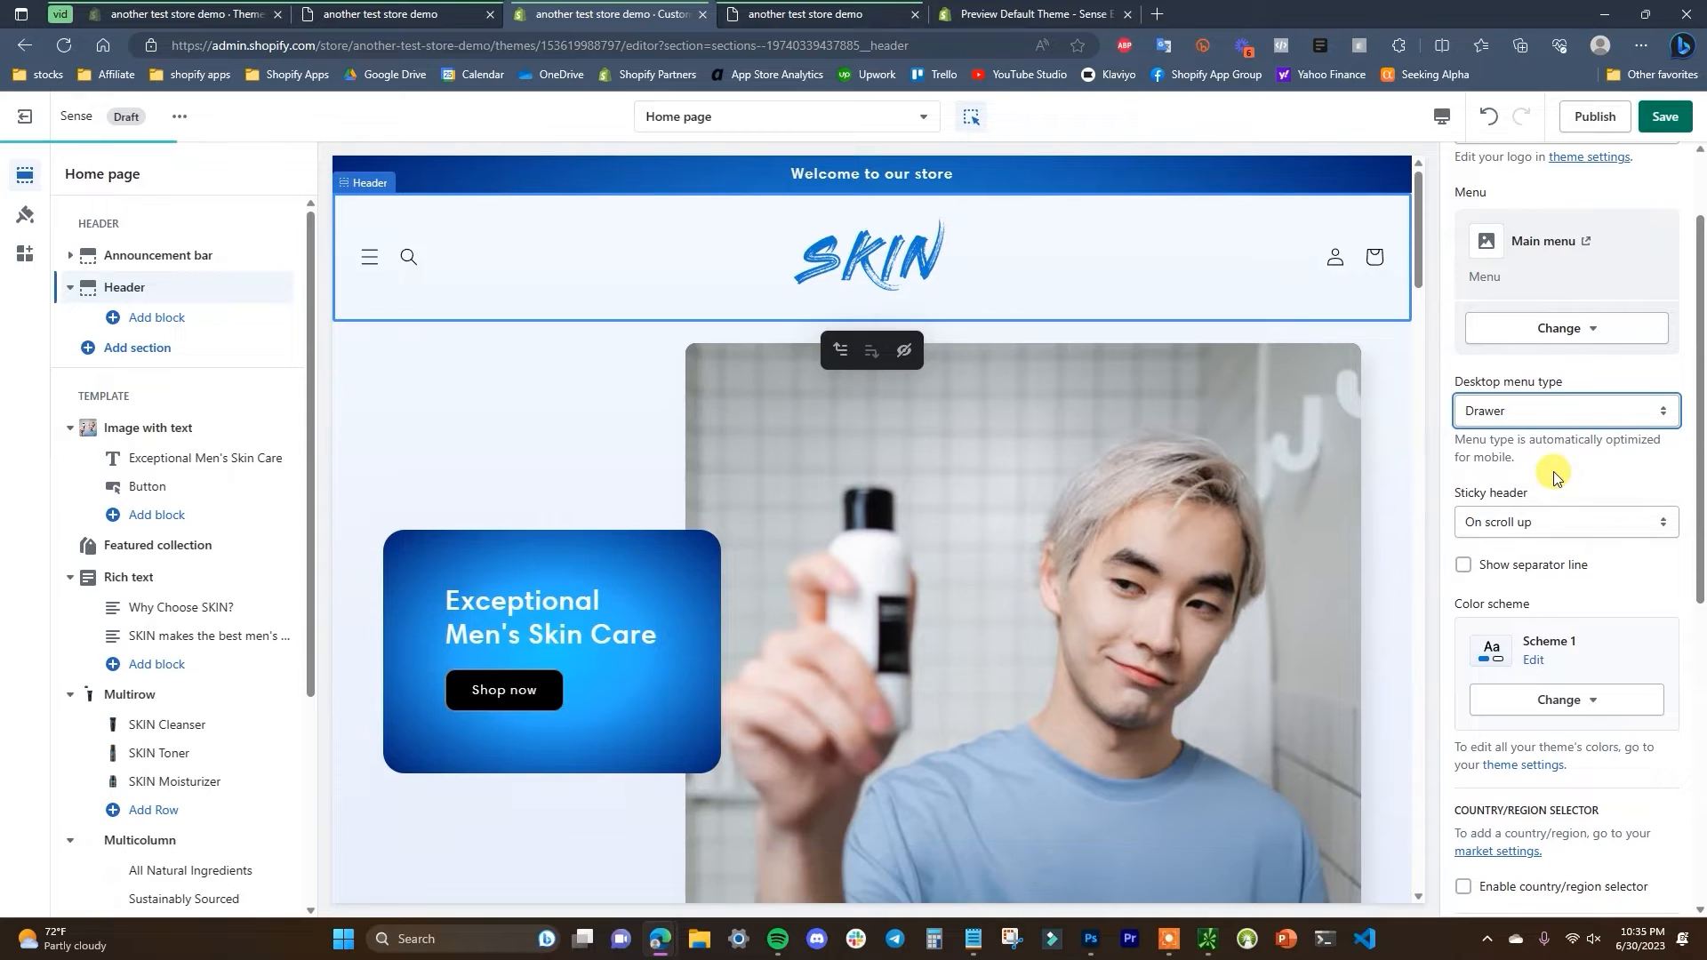
{"action": "left_click", "coordinate": [372, 265]}
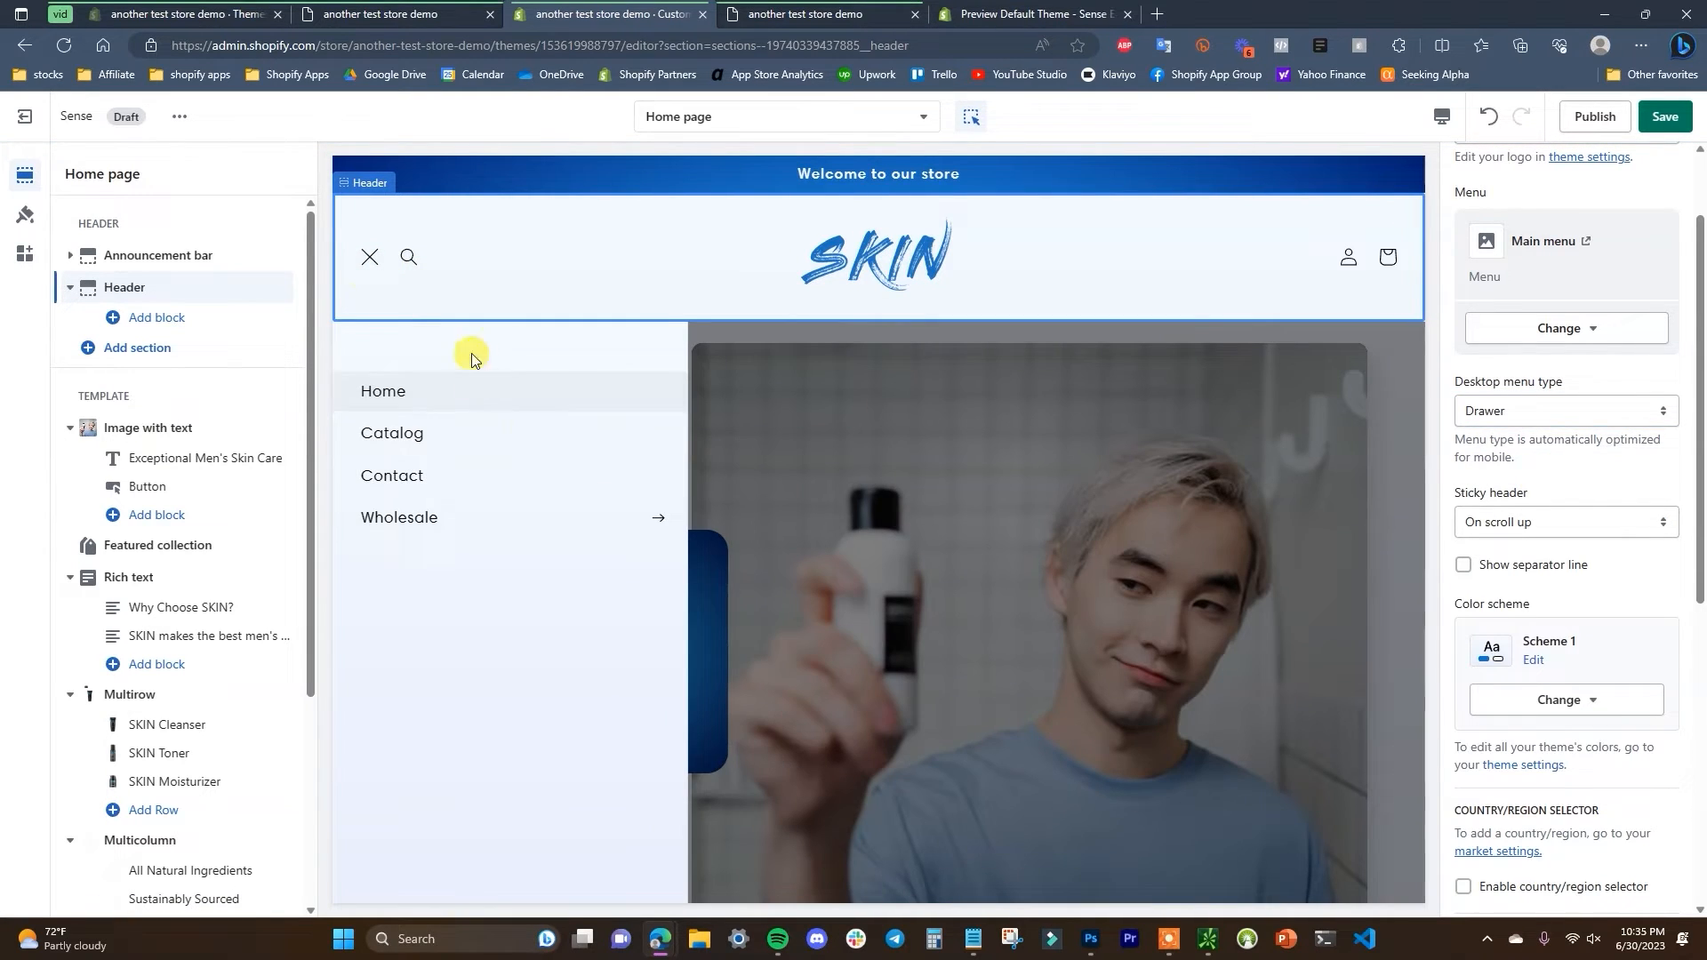
{"action": "left_click", "coordinate": [370, 257]}
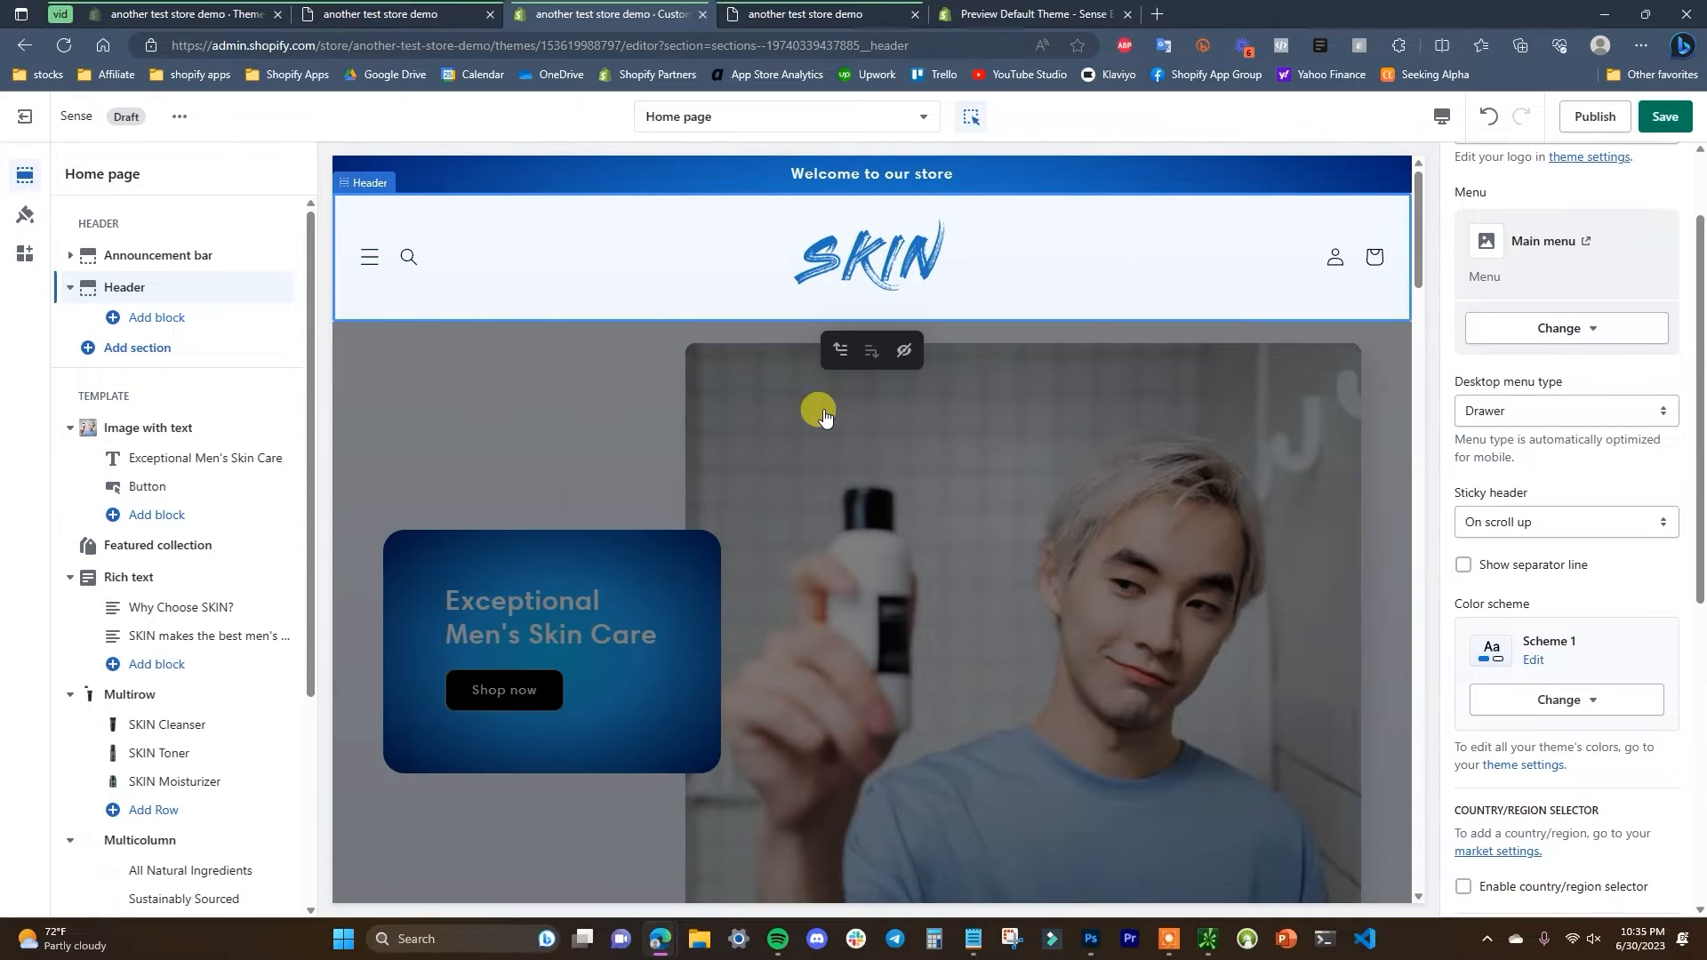
{"action": "left_click", "coordinate": [1651, 410]}
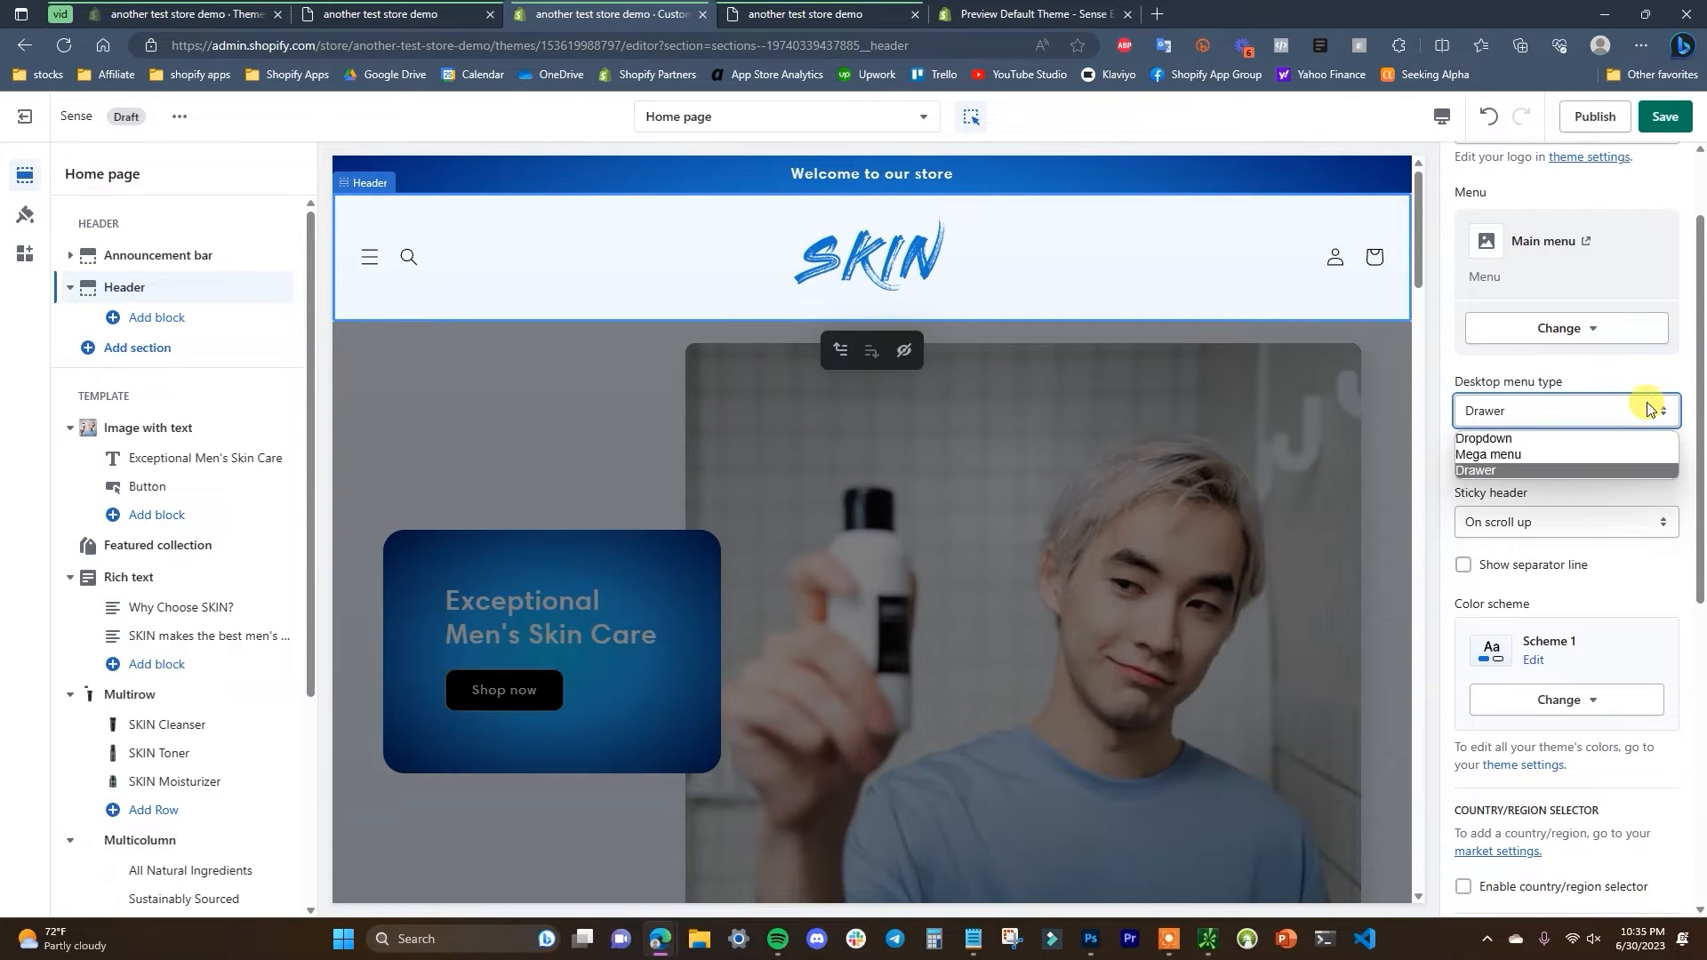
{"action": "left_click", "coordinate": [1612, 436]}
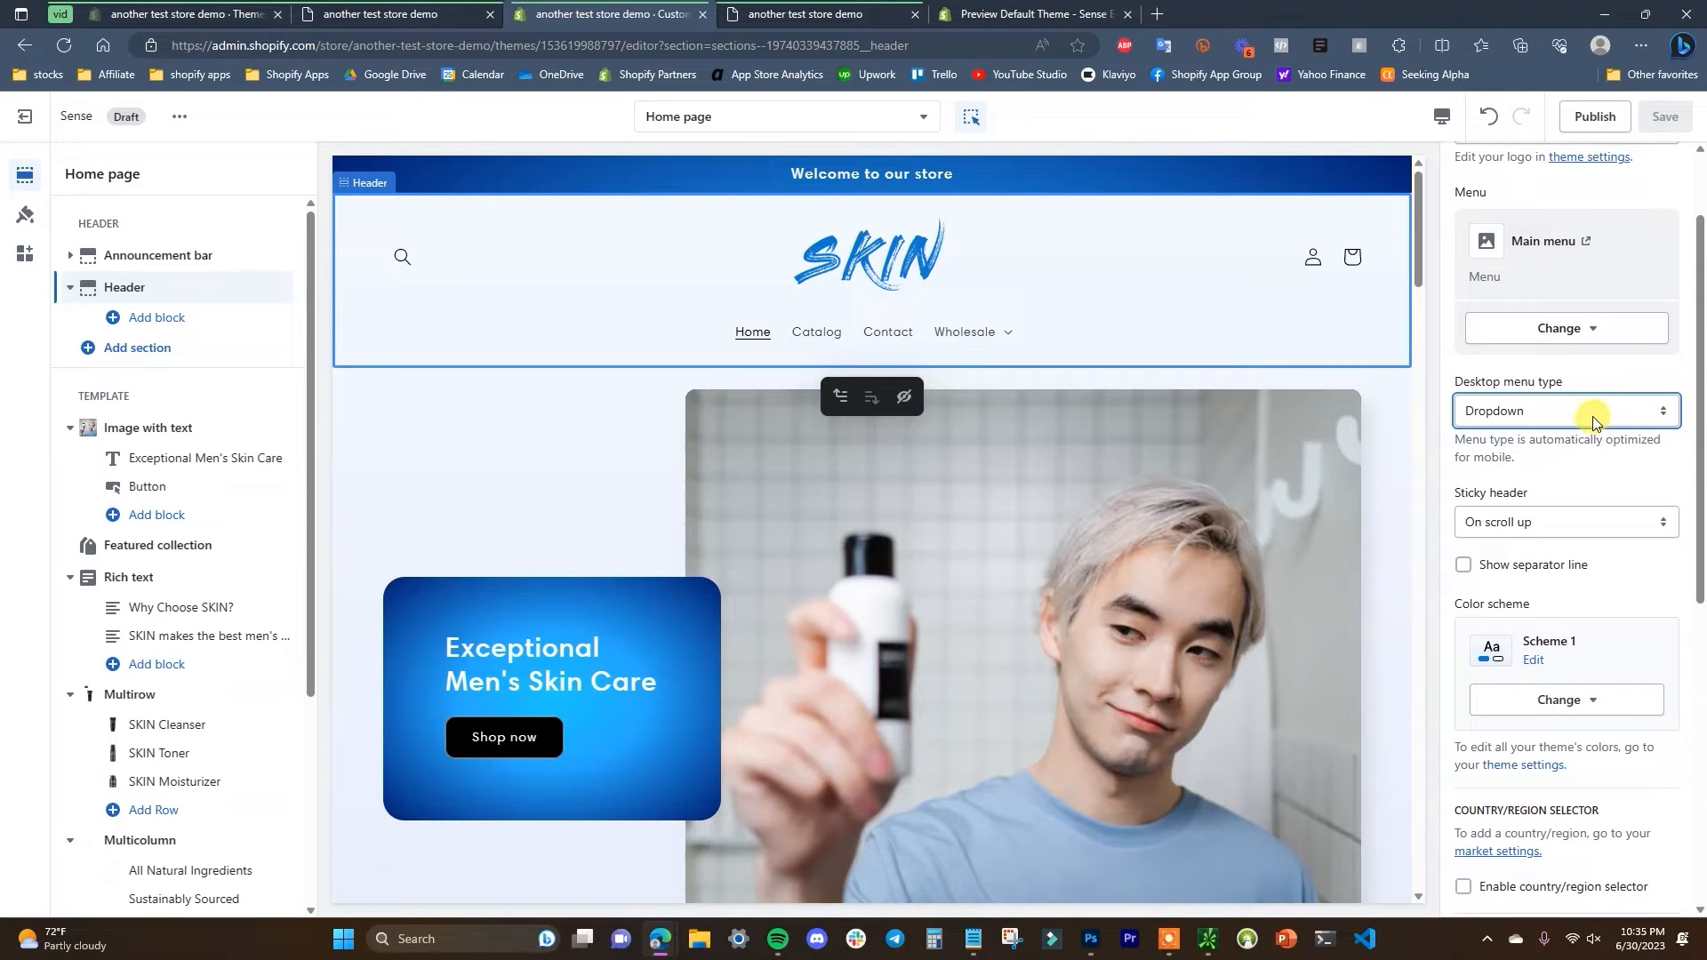
- Examine how the On scroll up sticky header behaves while moving down and up the home page preview
{"action": "scroll", "coordinate": [1592, 420], "scroll_direction": "down", "scroll_amount": 1}
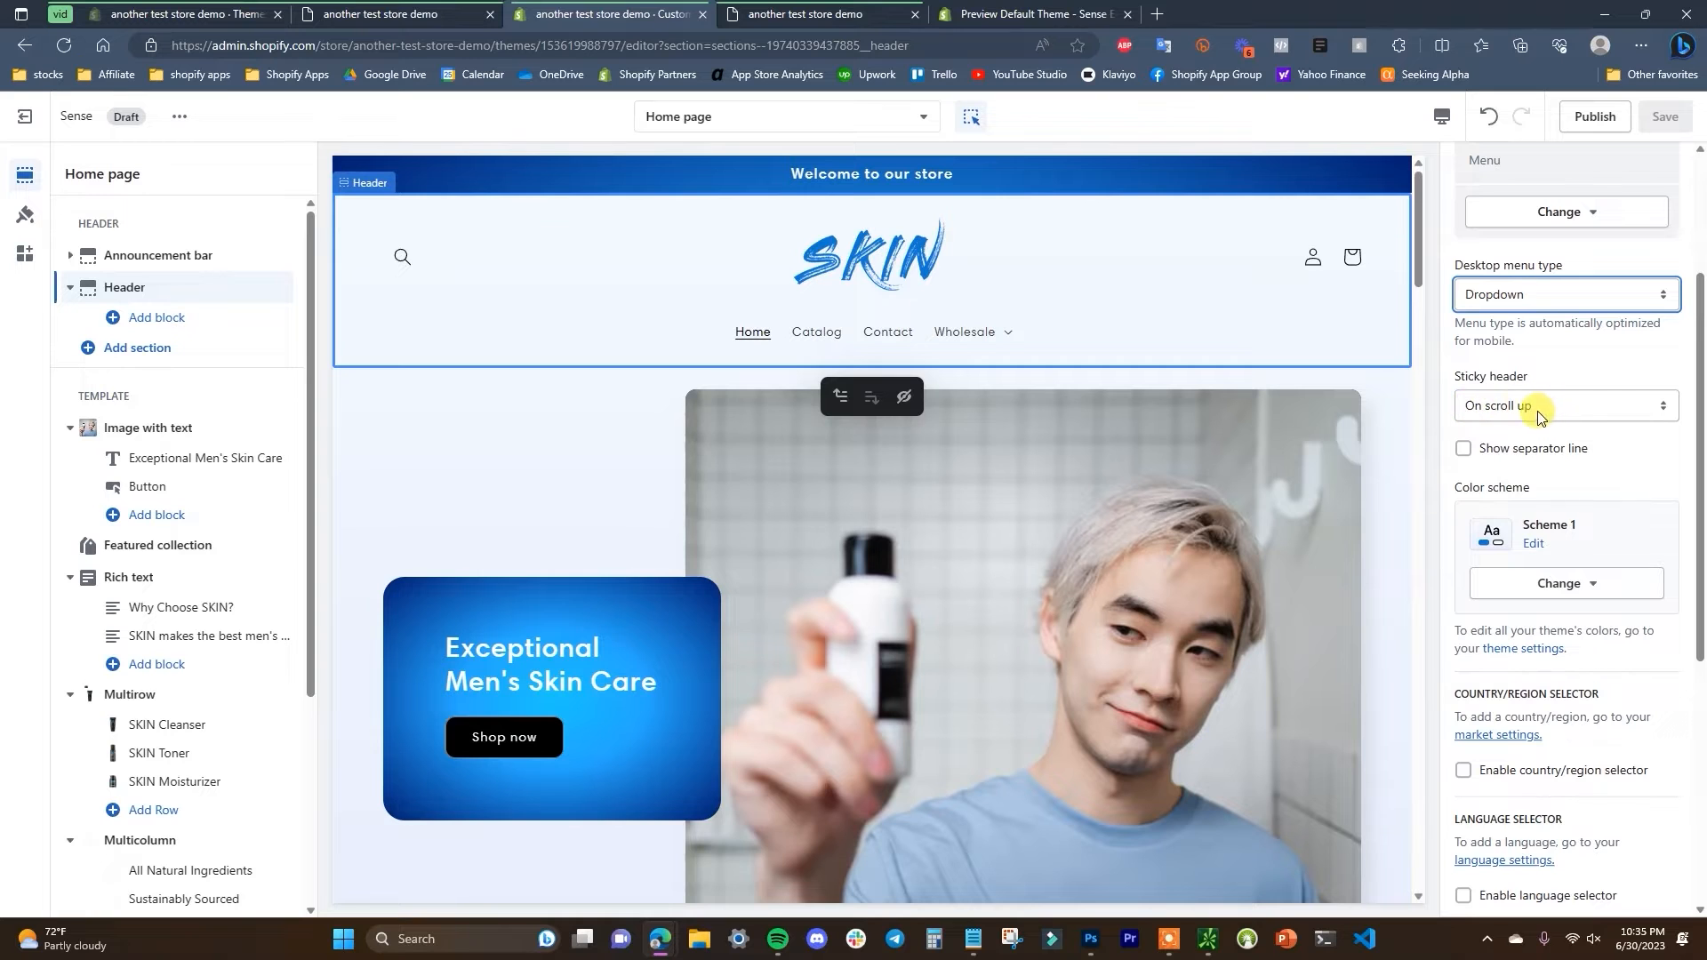
{"action": "scroll", "coordinate": [1123, 423], "scroll_direction": "down", "scroll_amount": 9}
{"action": "scroll", "coordinate": [1117, 467], "scroll_direction": "up", "scroll_amount": 1}
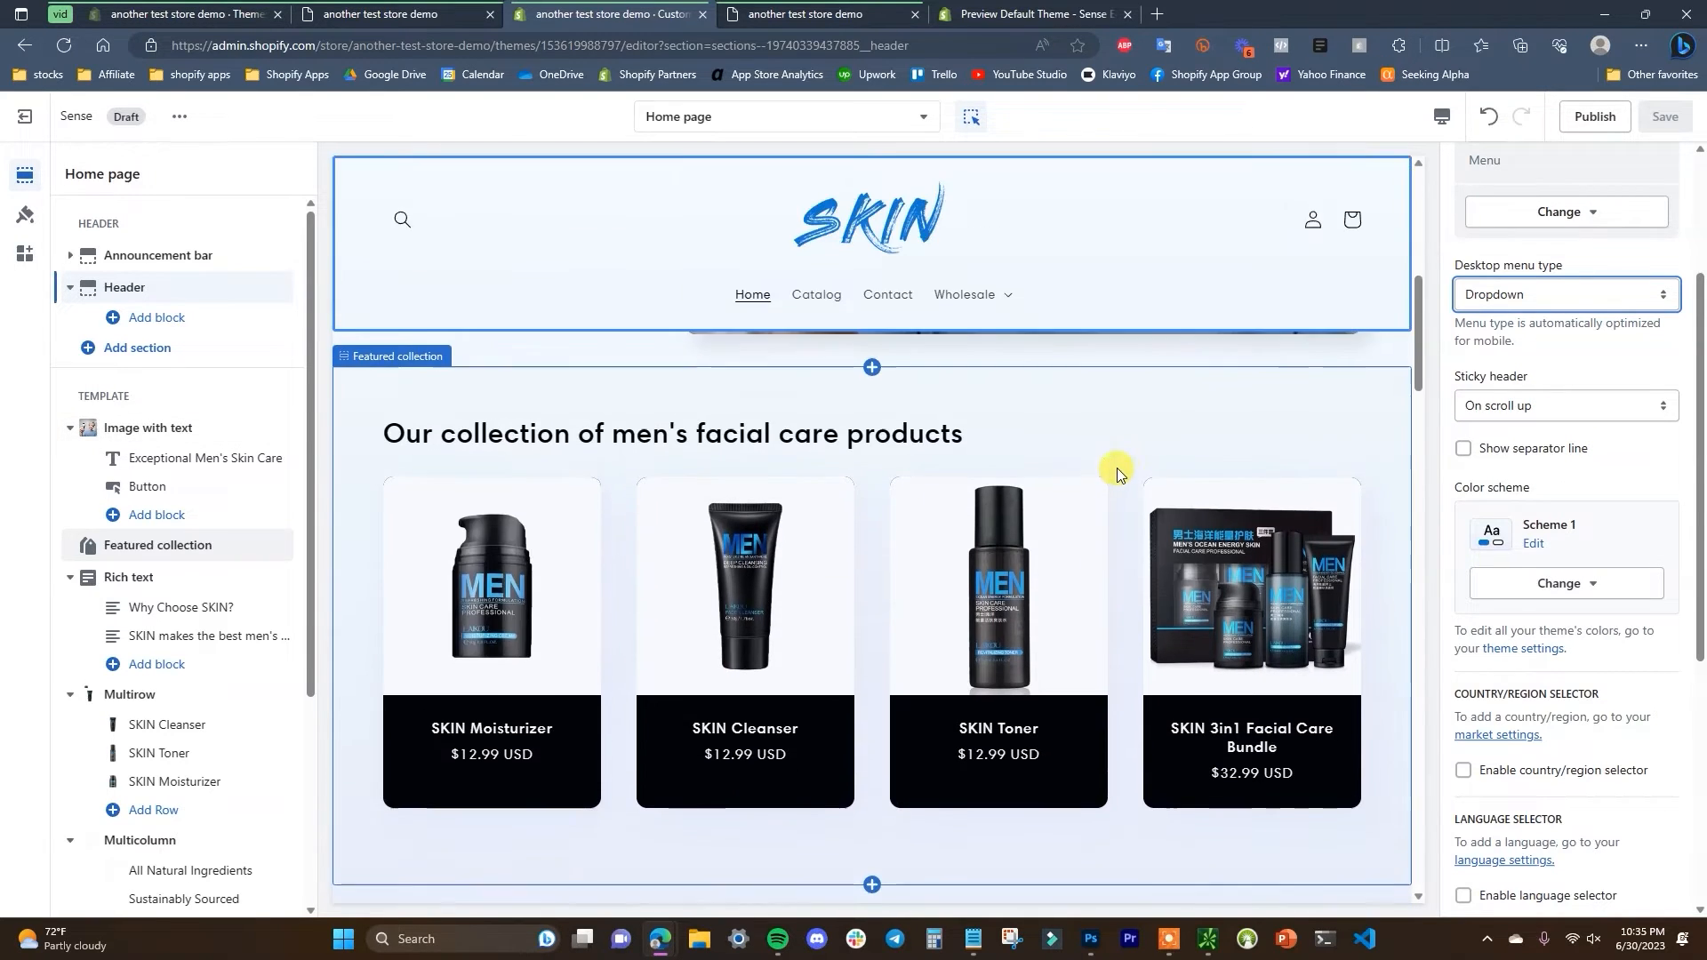
{"action": "scroll", "coordinate": [1117, 421], "scroll_direction": "up", "scroll_amount": 2}
{"action": "scroll", "coordinate": [1117, 421], "scroll_direction": "up", "scroll_amount": 3}
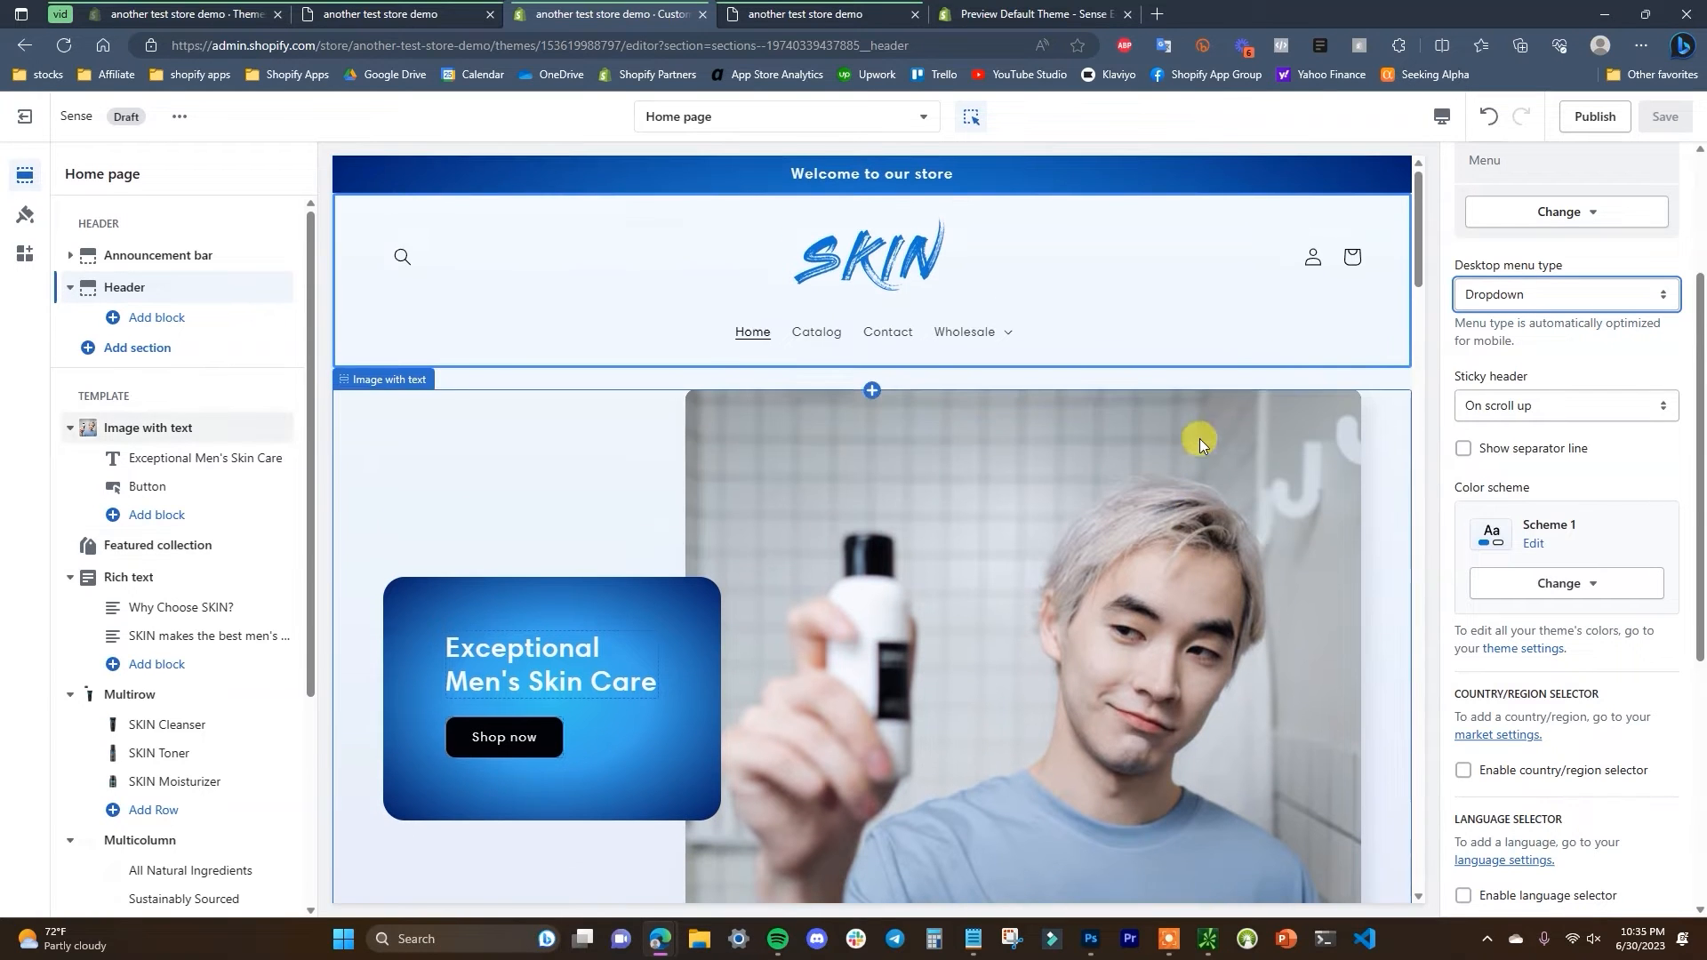
- Set the header's sticky behavior to Always and test it by moving through the home page preview
{"action": "left_click", "coordinate": [1609, 404]}
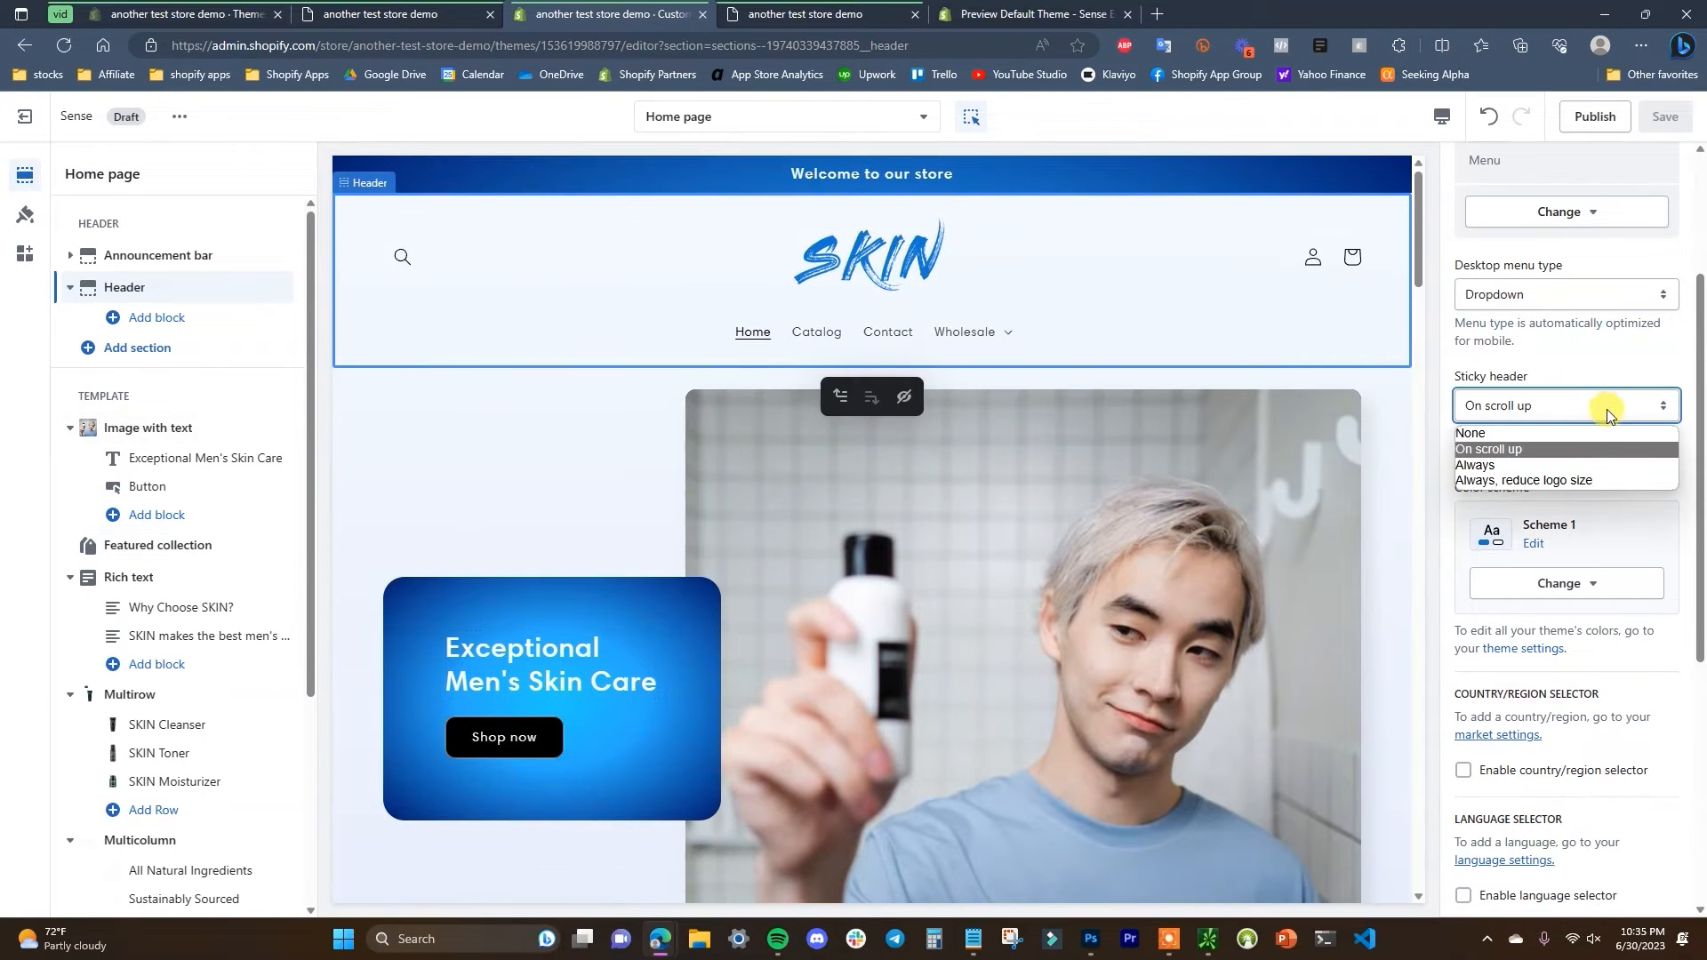
{"action": "left_click", "coordinate": [1571, 465]}
{"action": "scroll", "coordinate": [1146, 496], "scroll_direction": "down", "scroll_amount": 6}
{"action": "scroll", "coordinate": [992, 370], "scroll_direction": "down", "scroll_amount": 2}
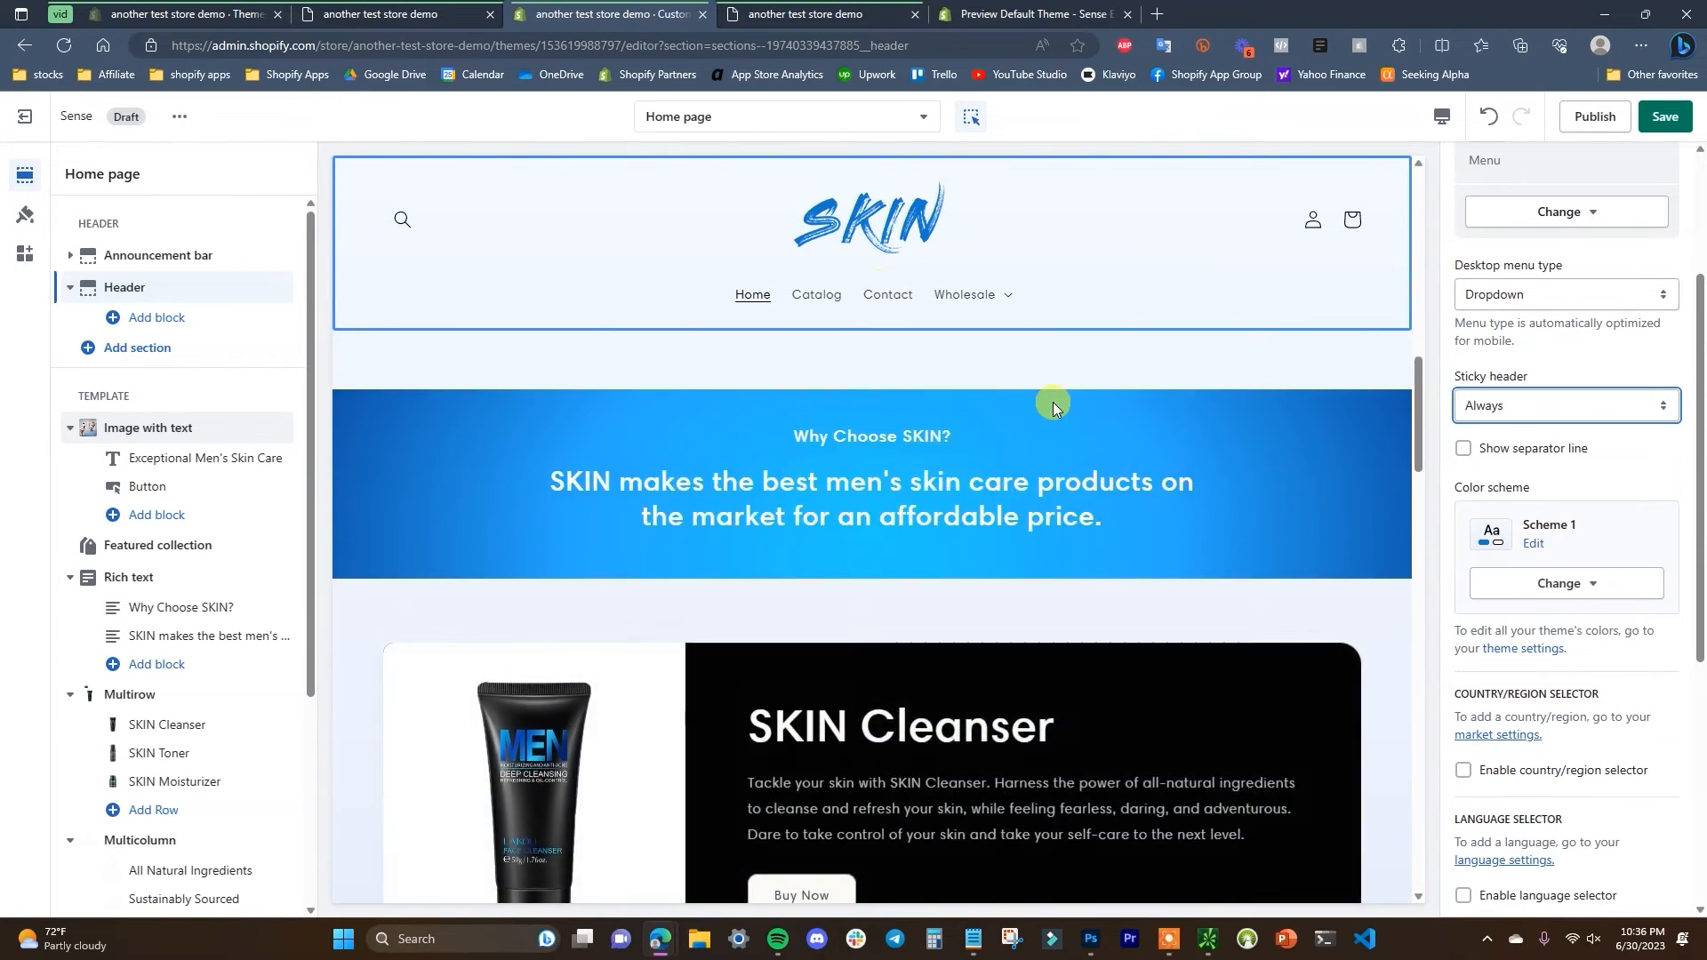
{"action": "scroll", "coordinate": [1188, 464], "scroll_direction": "up", "scroll_amount": 10}
- Set the sticky header to Always, reduce logo size and test how the logo behaves in the preview
{"action": "left_click", "coordinate": [1583, 408]}
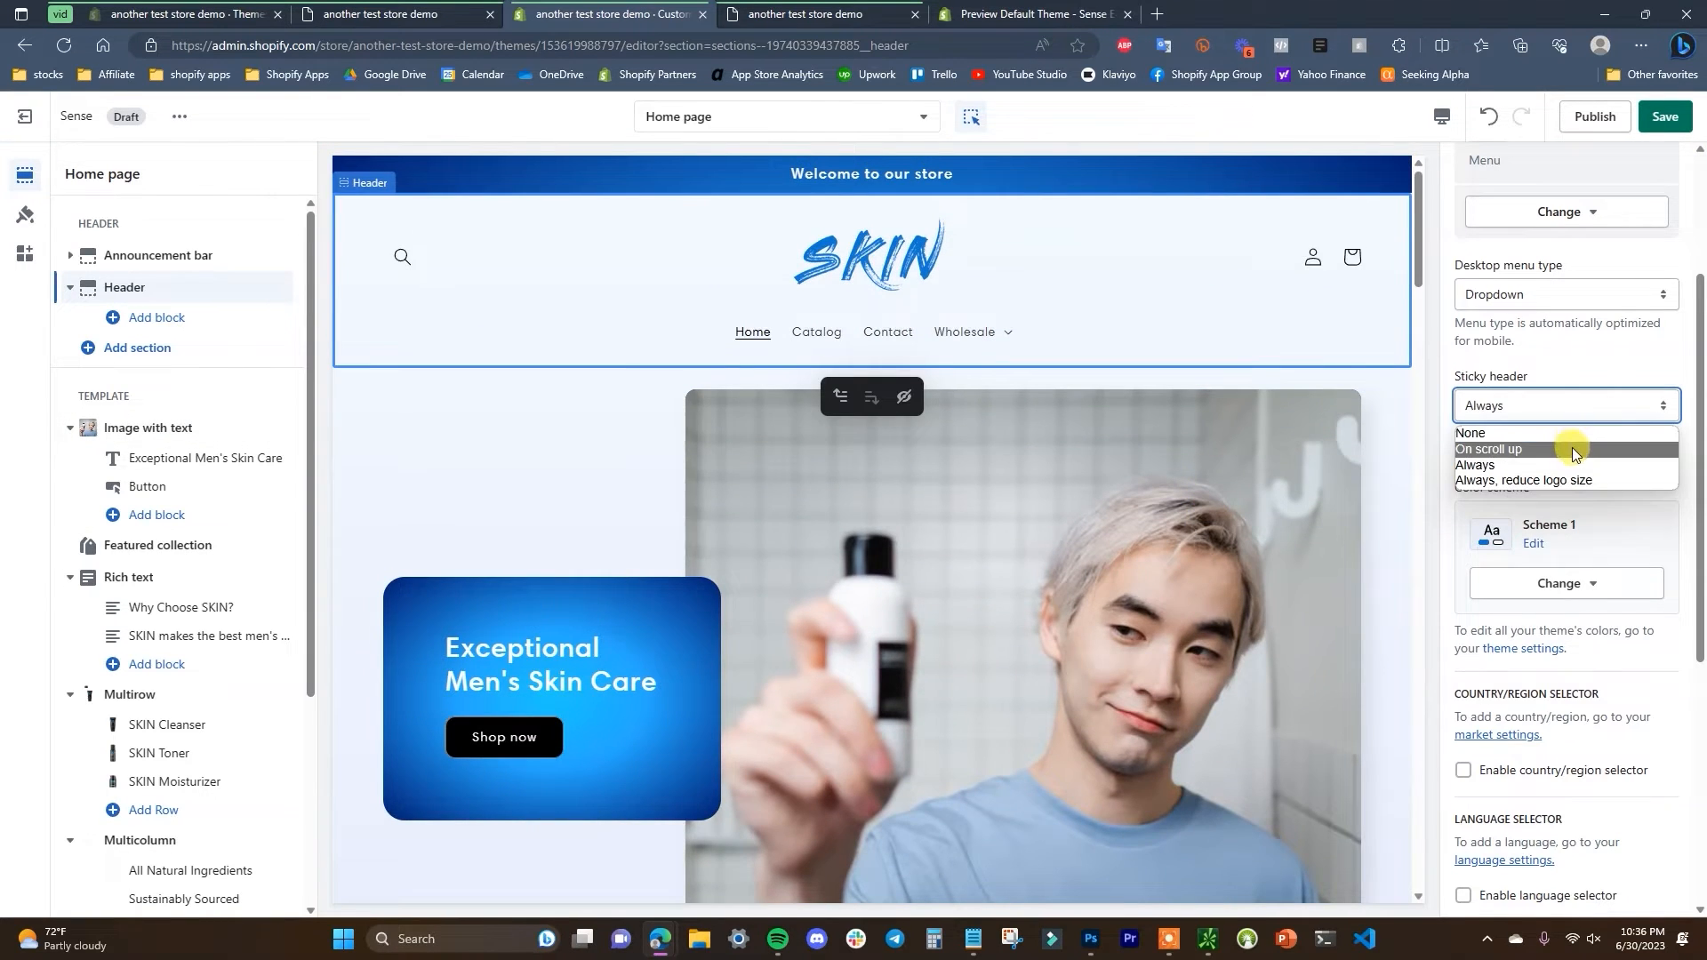
{"action": "left_click", "coordinate": [1576, 480]}
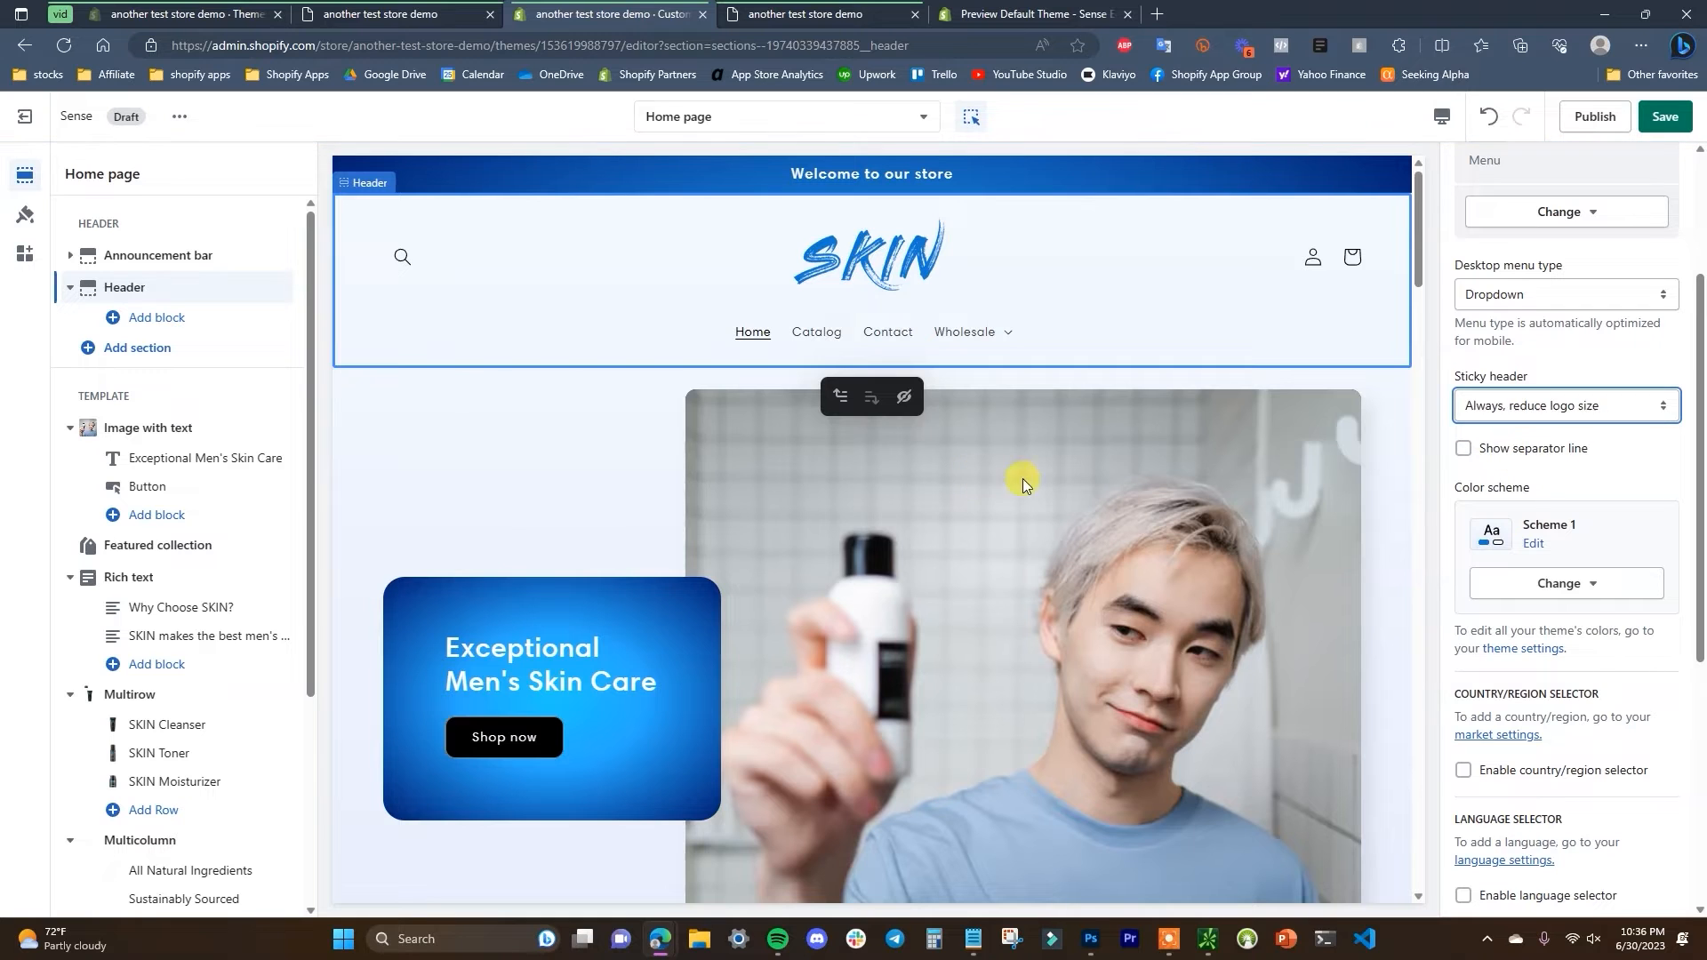
{"action": "scroll", "coordinate": [1091, 488], "scroll_direction": "down", "scroll_amount": 5}
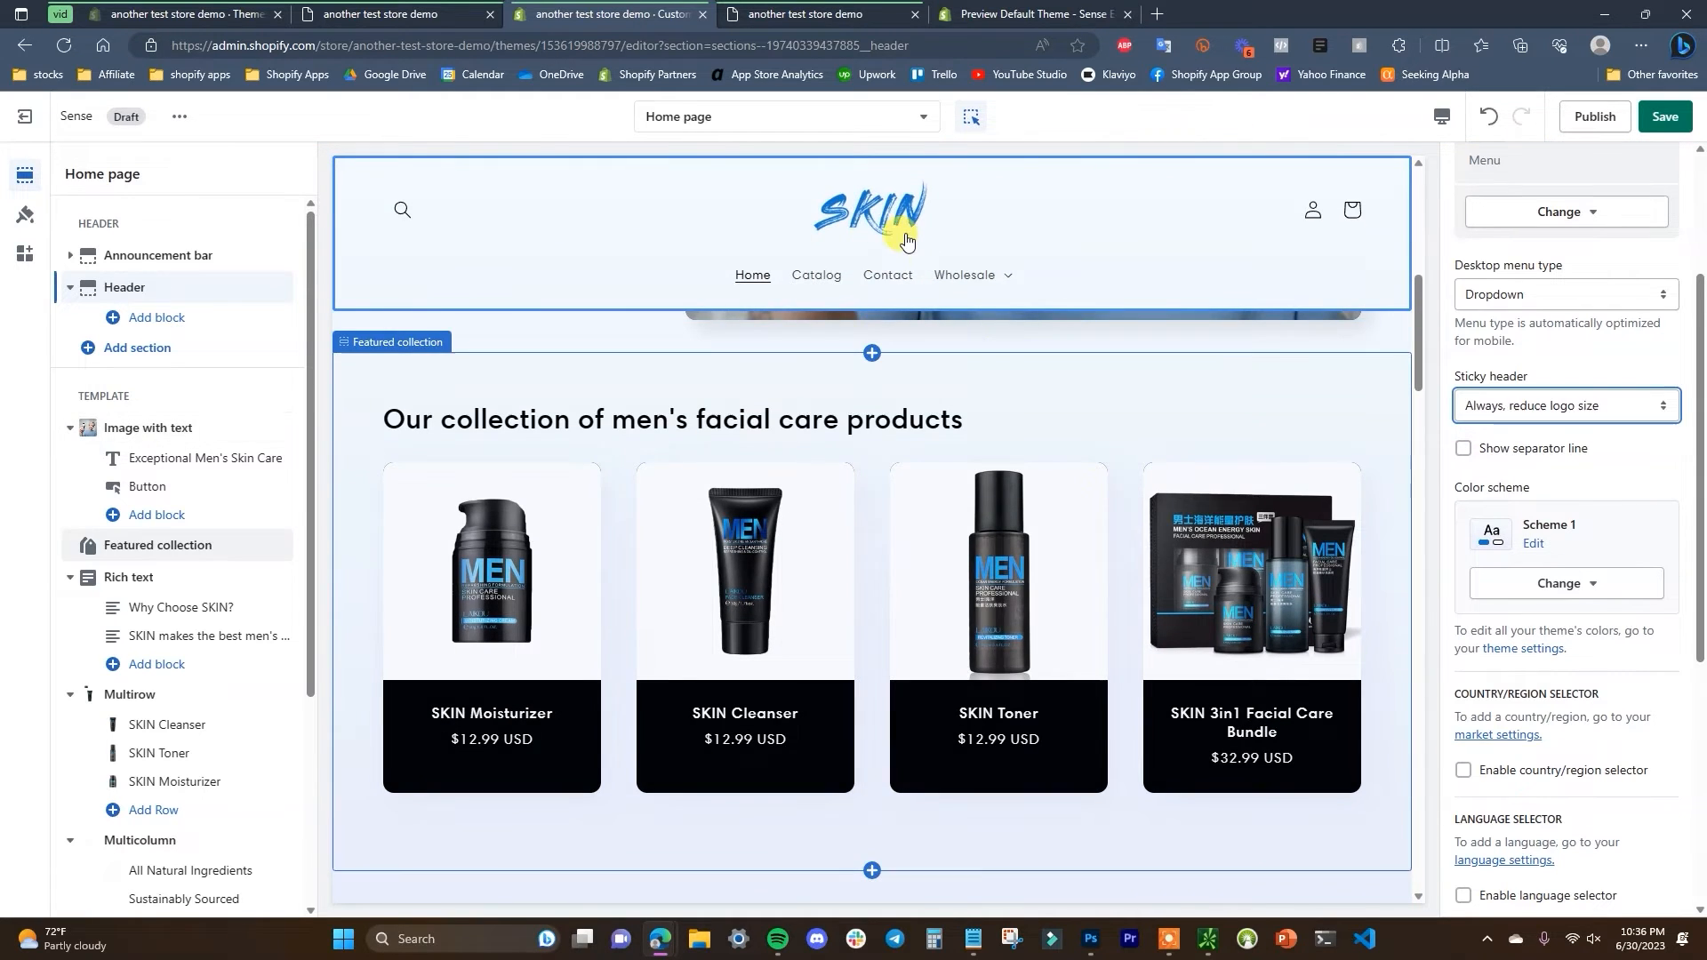
{"action": "scroll", "coordinate": [953, 311], "scroll_direction": "down", "scroll_amount": 1}
{"action": "scroll", "coordinate": [1201, 427], "scroll_direction": "up", "scroll_amount": 6}
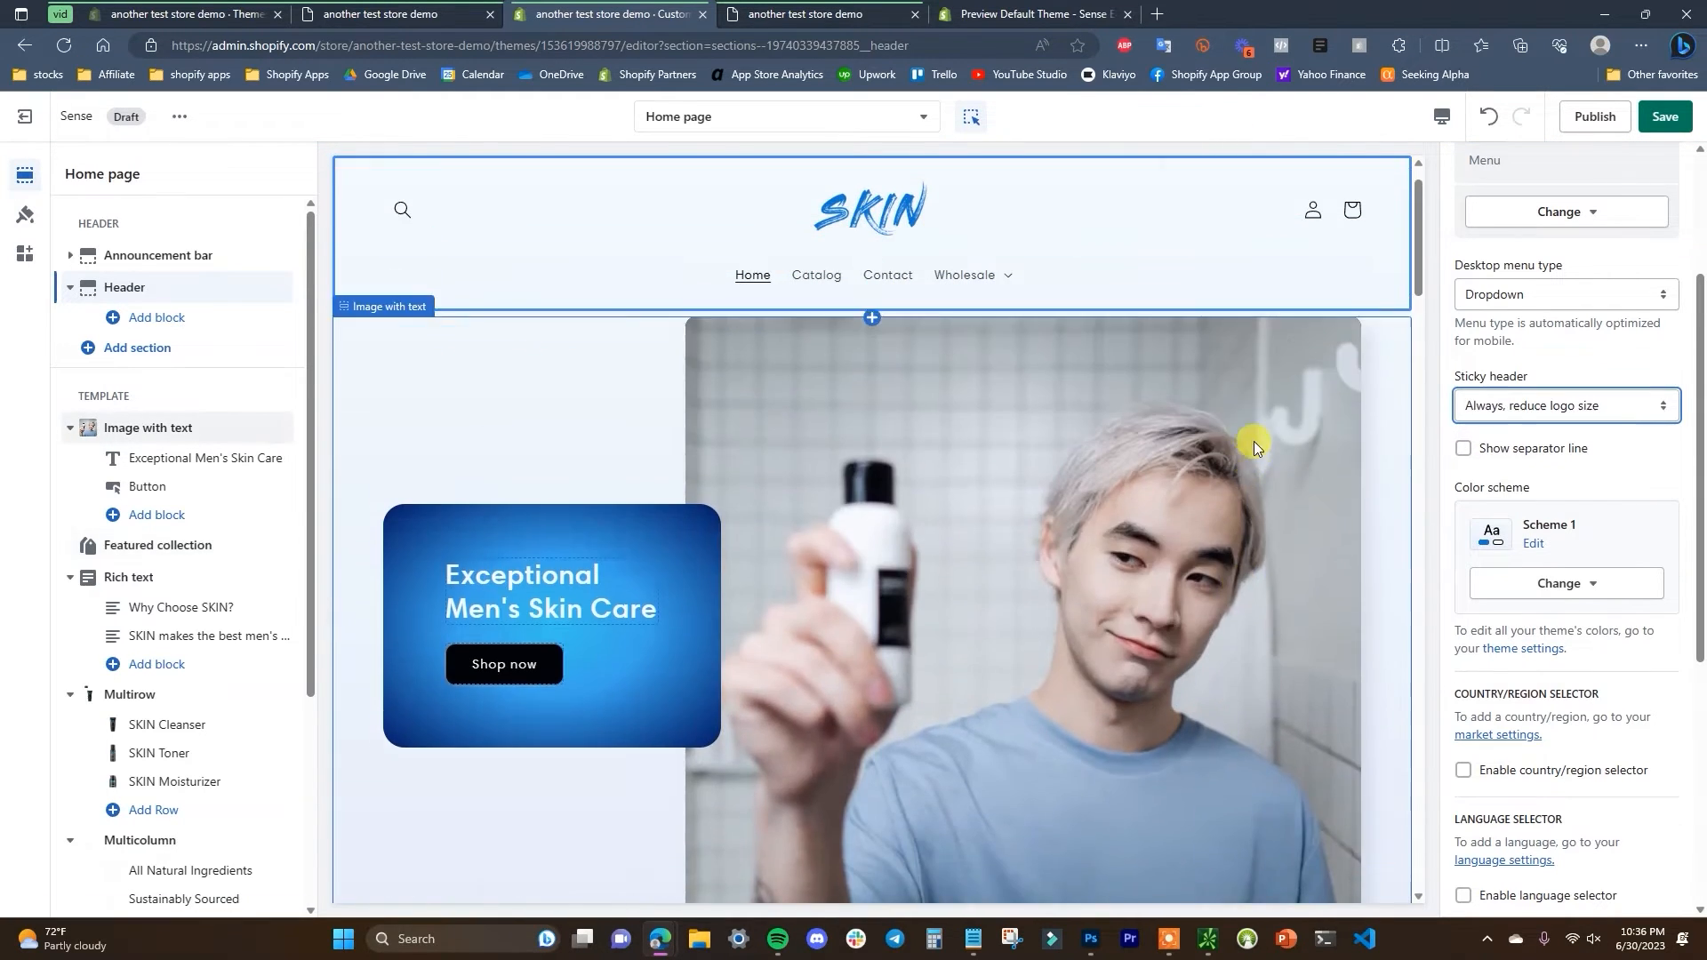
- Test the header with sticky behavior set to None, and restore the On scroll up option
{"action": "left_click", "coordinate": [1564, 407]}
{"action": "left_click", "coordinate": [1565, 432]}
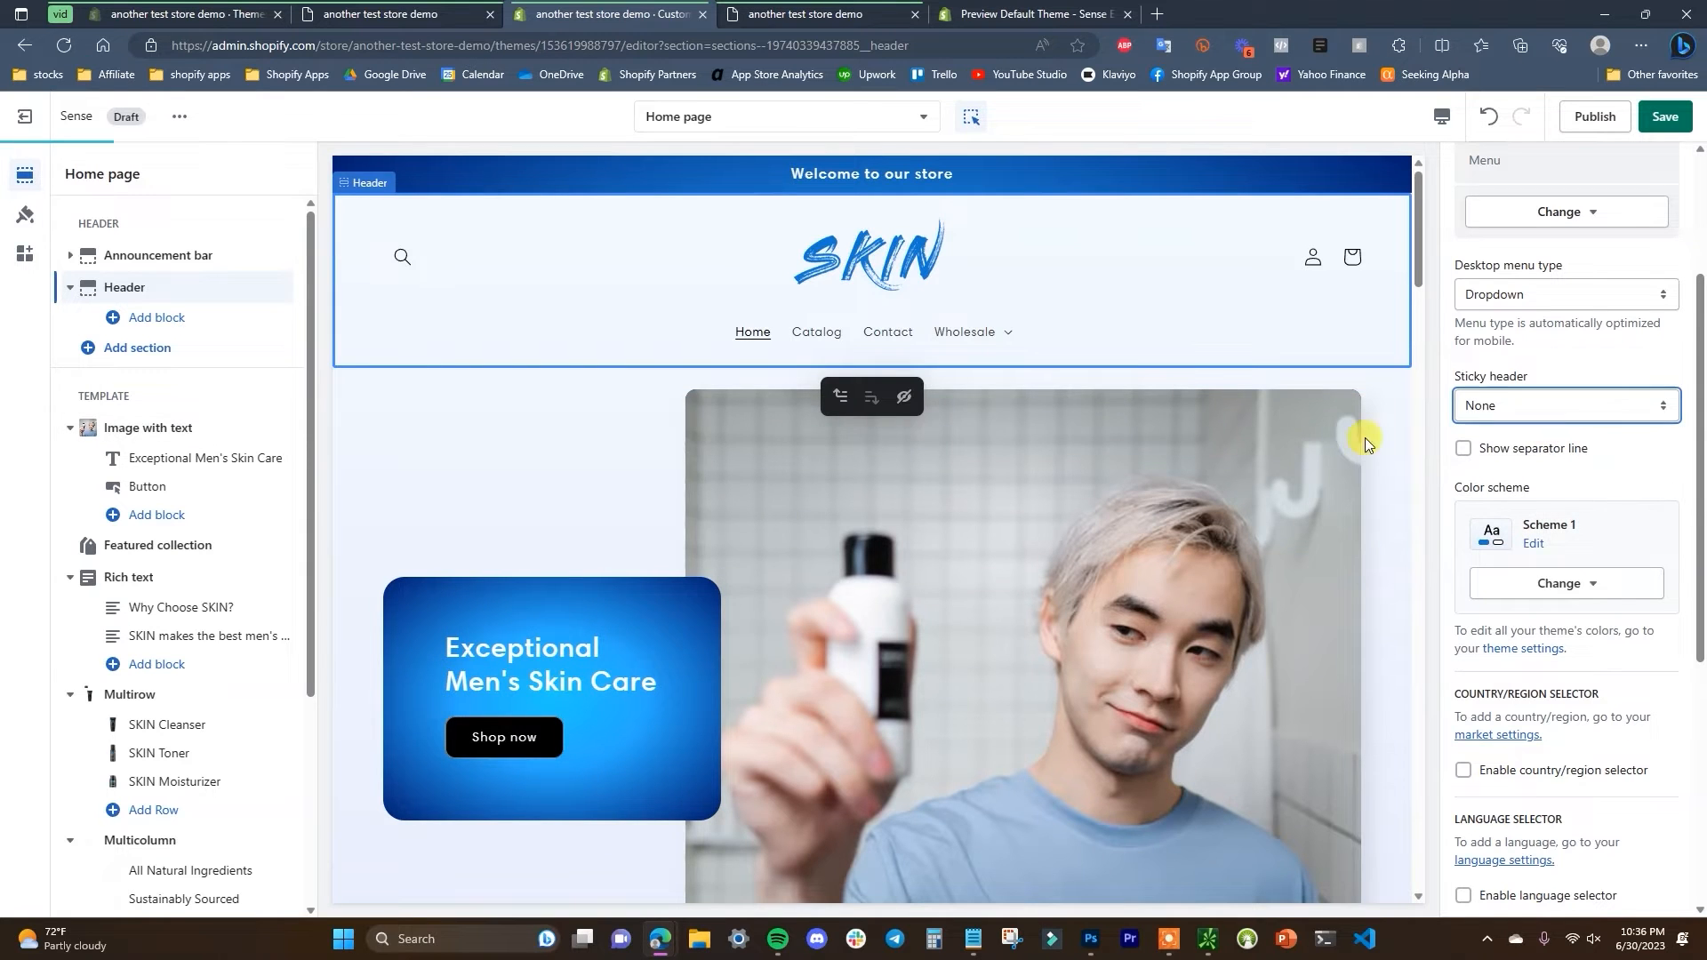
{"action": "scroll", "coordinate": [1106, 439], "scroll_direction": "down", "scroll_amount": 6}
{"action": "scroll", "coordinate": [1032, 427], "scroll_direction": "up", "scroll_amount": 6}
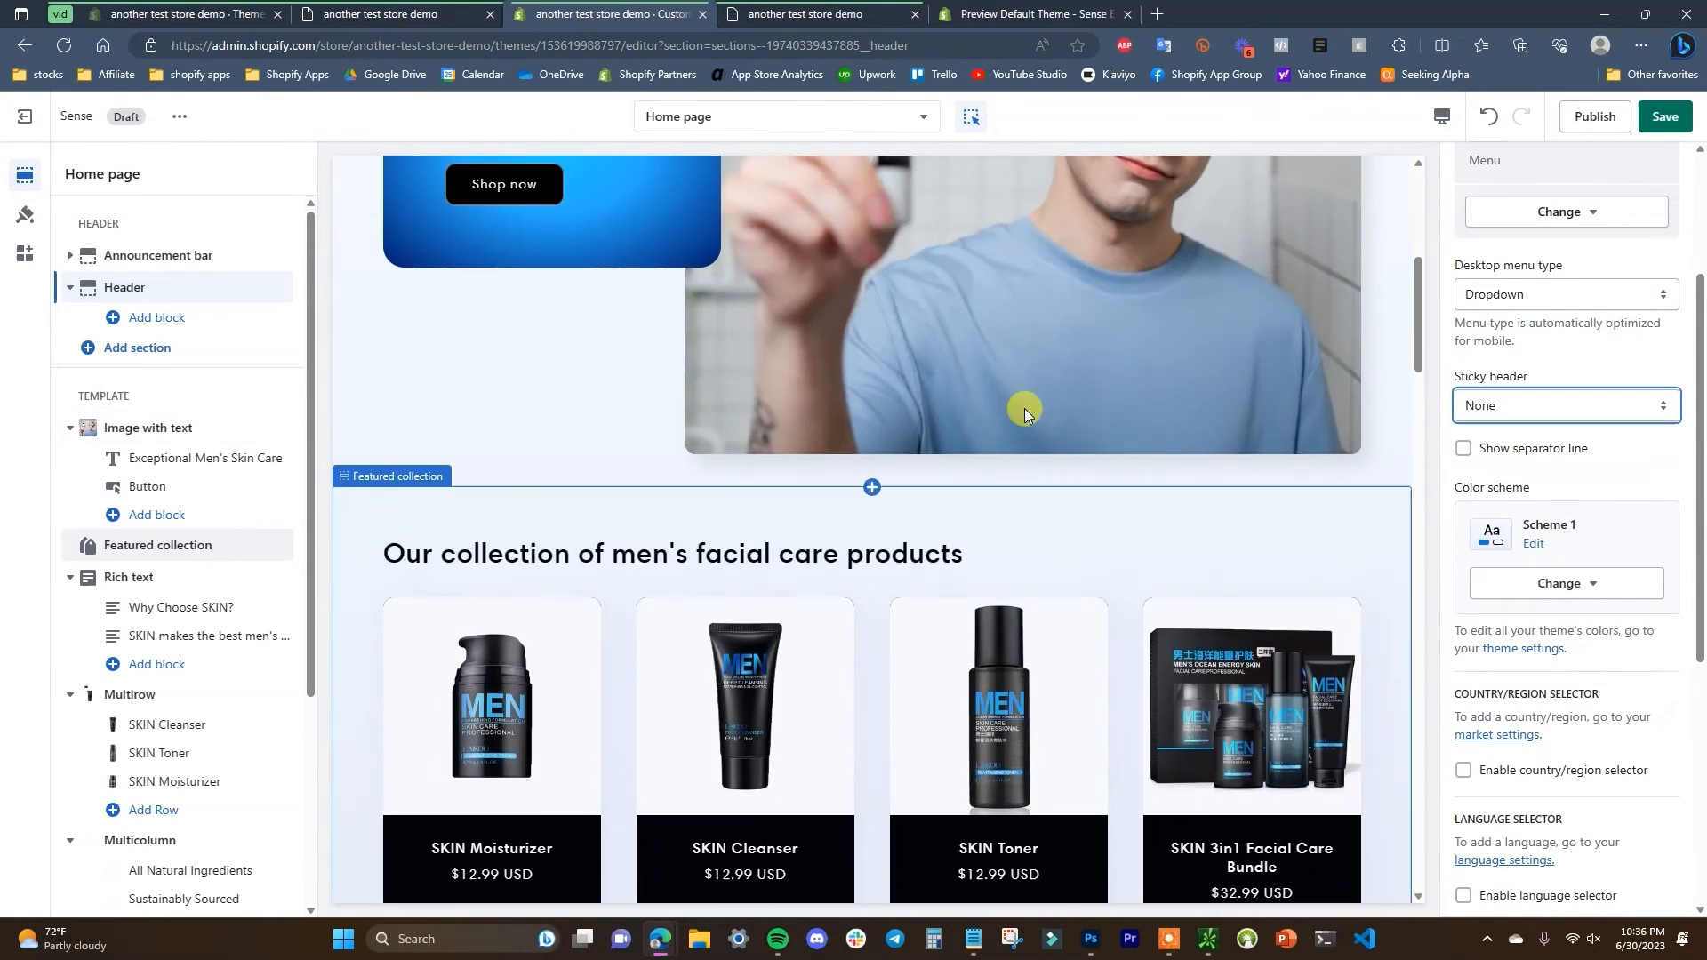
{"action": "left_click", "coordinate": [1589, 406]}
{"action": "left_click", "coordinate": [1588, 449]}
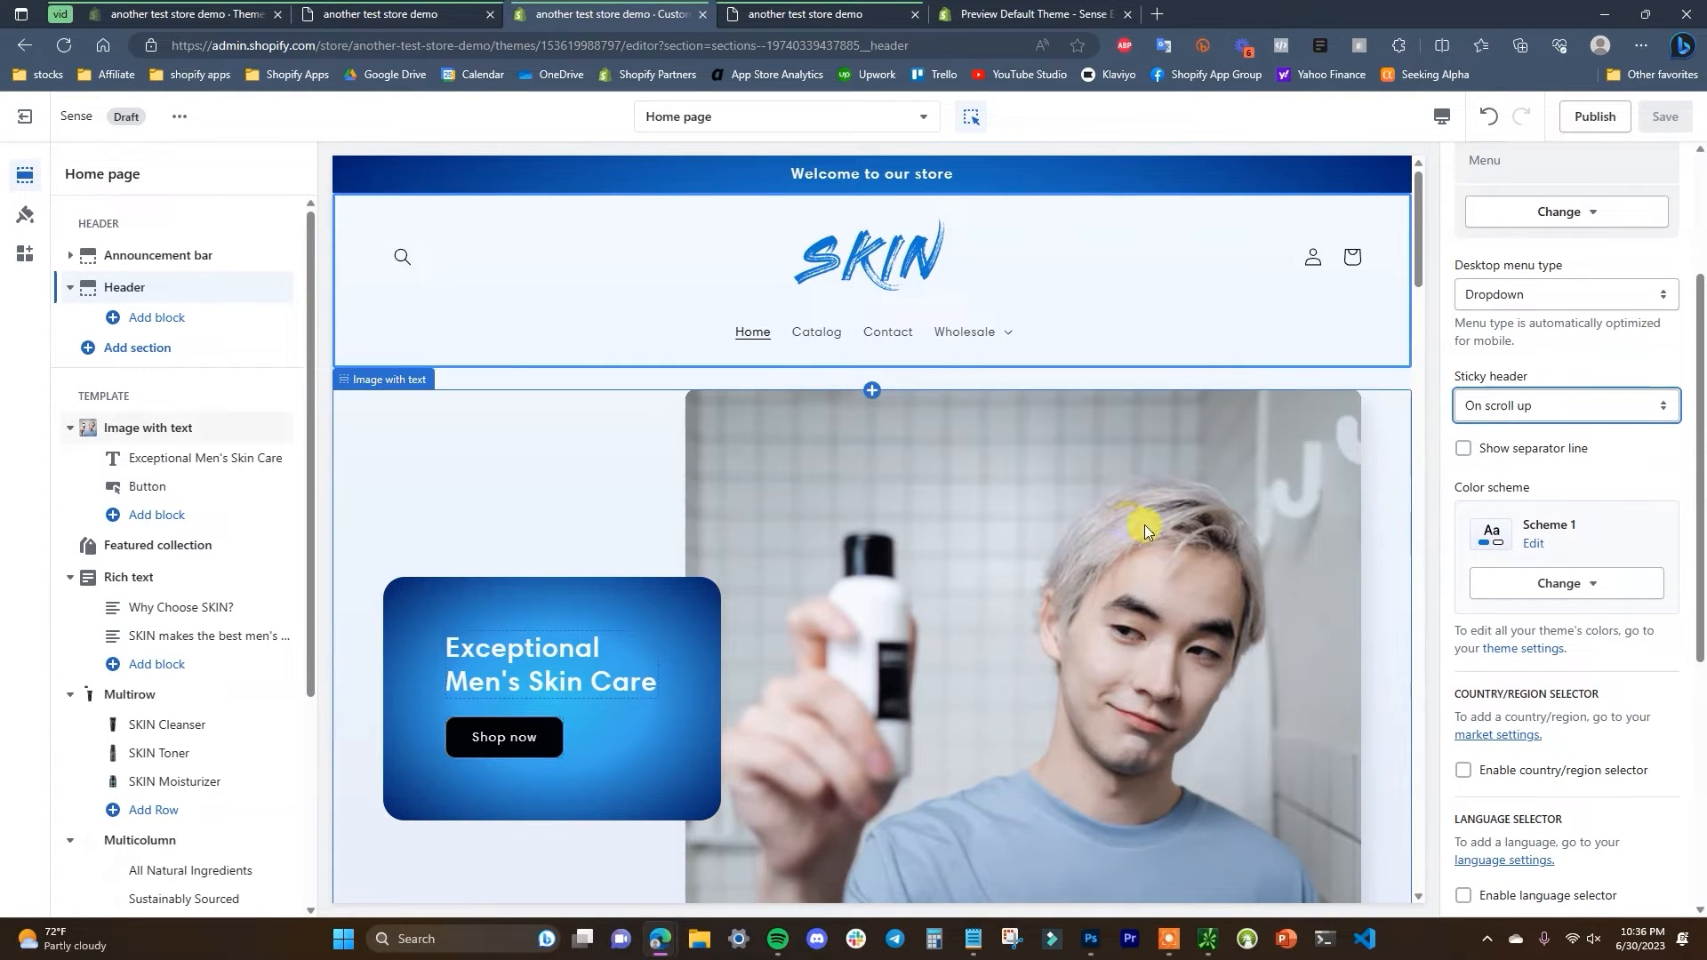
- Change the Header section's color scheme to Scheme 2
{"action": "left_click", "coordinate": [1591, 585]}
{"action": "left_click", "coordinate": [1584, 681]}
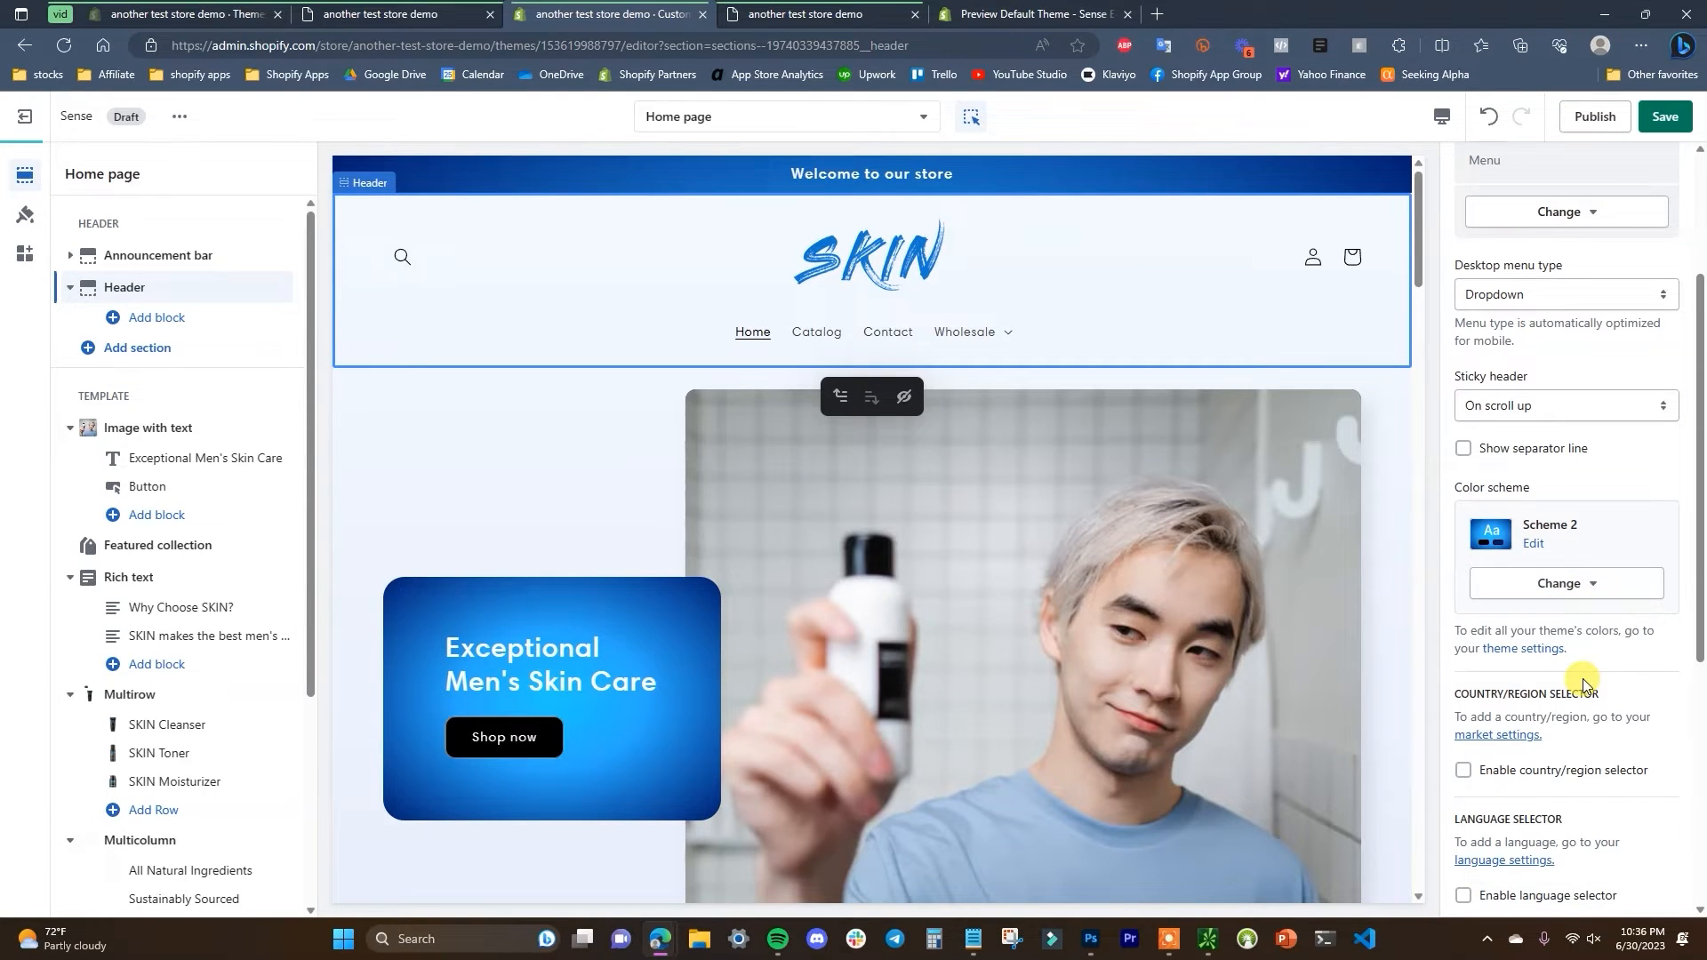
- Set the header's color scheme to Scheme 1 and choose Center as the mobile logo position
{"action": "left_click", "coordinate": [1570, 580]}
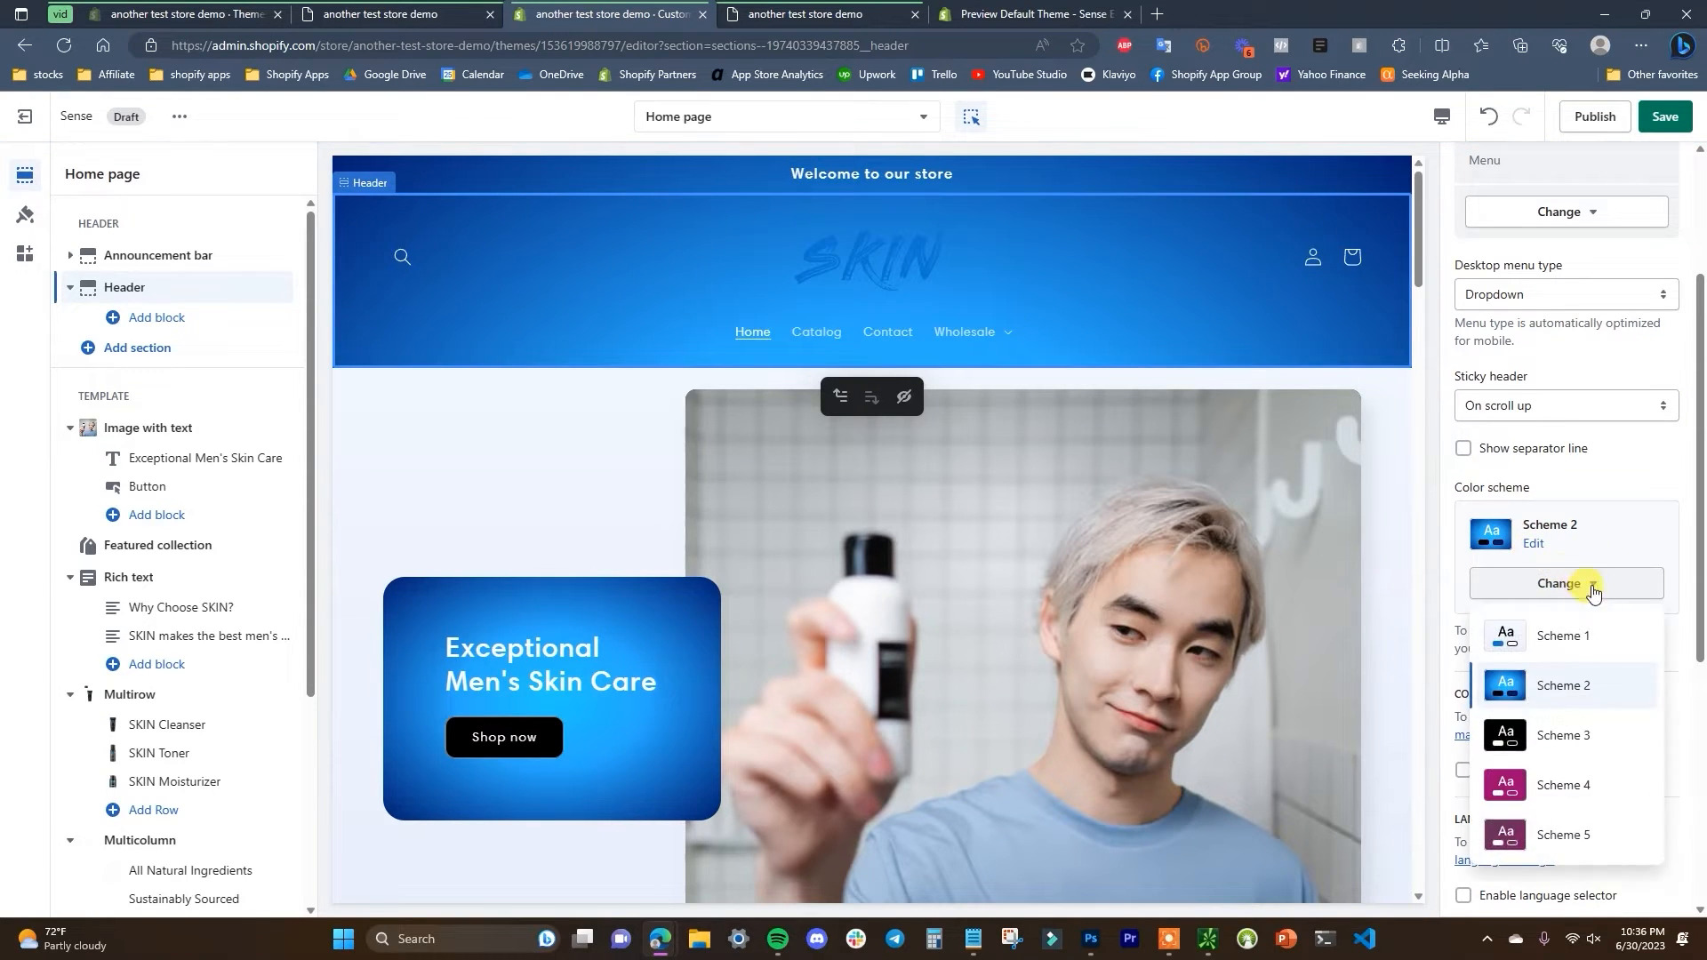
{"action": "left_click", "coordinate": [1579, 636]}
{"action": "scroll", "coordinate": [1565, 538], "scroll_direction": "down", "scroll_amount": 5}
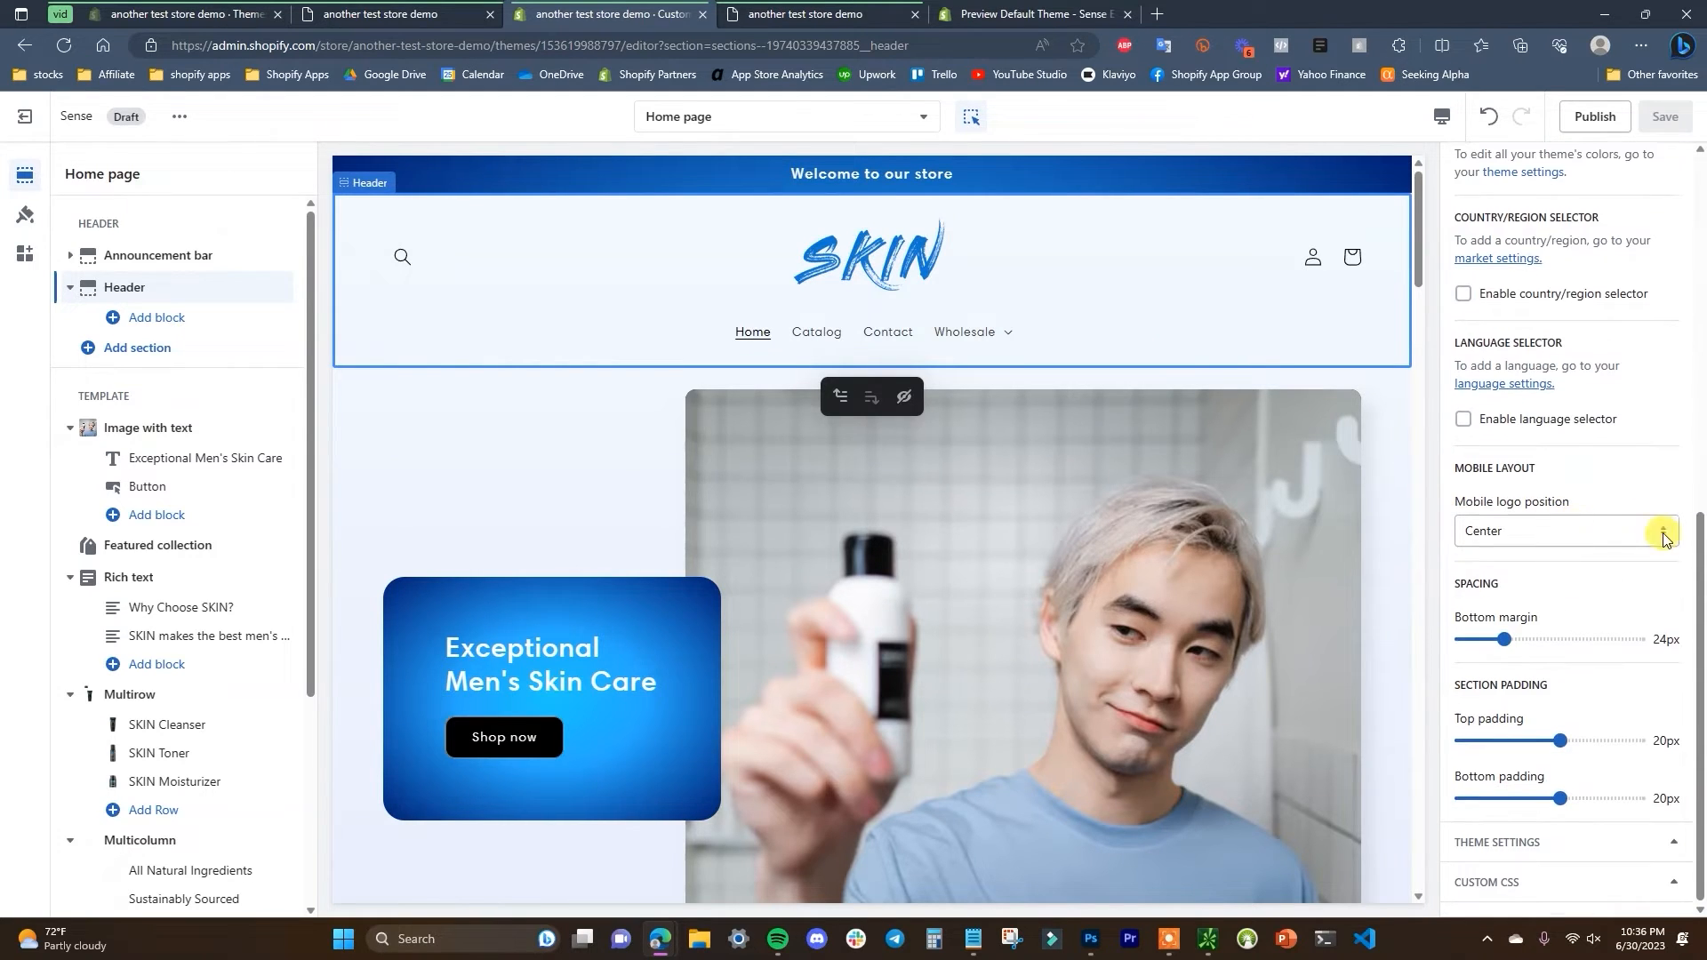
{"action": "left_click", "coordinate": [1620, 538]}
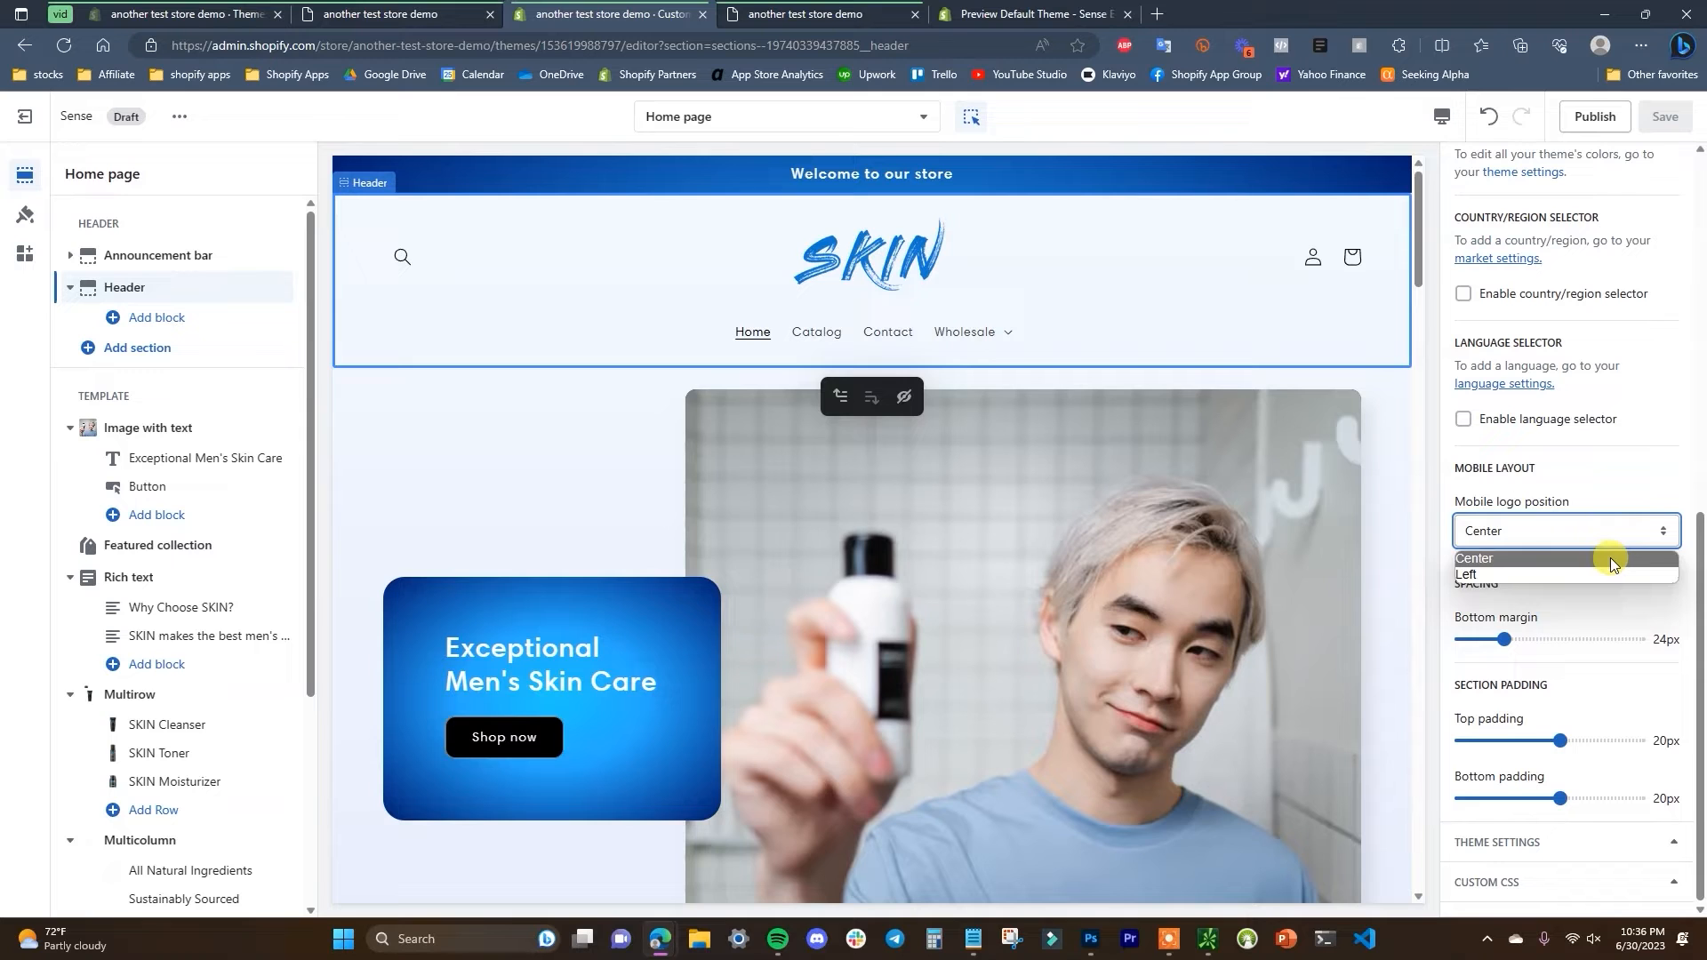
{"action": "left_click", "coordinate": [1610, 558]}
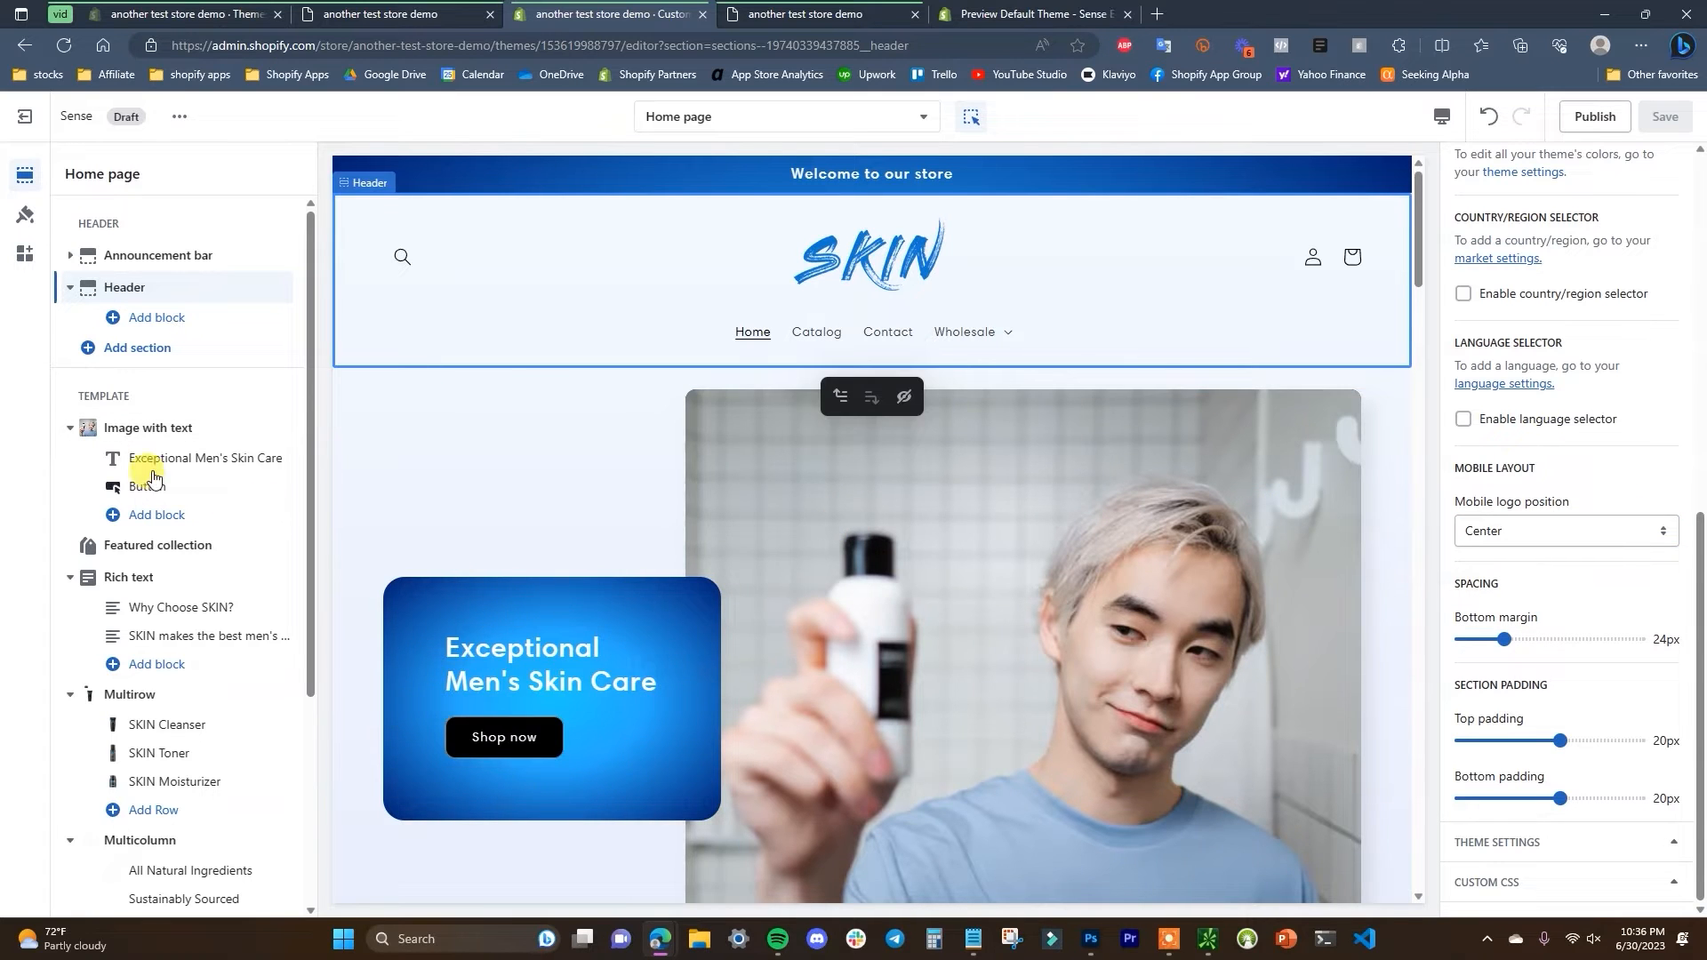
- Preview the home page in the mobile layout, then return to the desktop layout
{"action": "left_click", "coordinate": [1439, 117]}
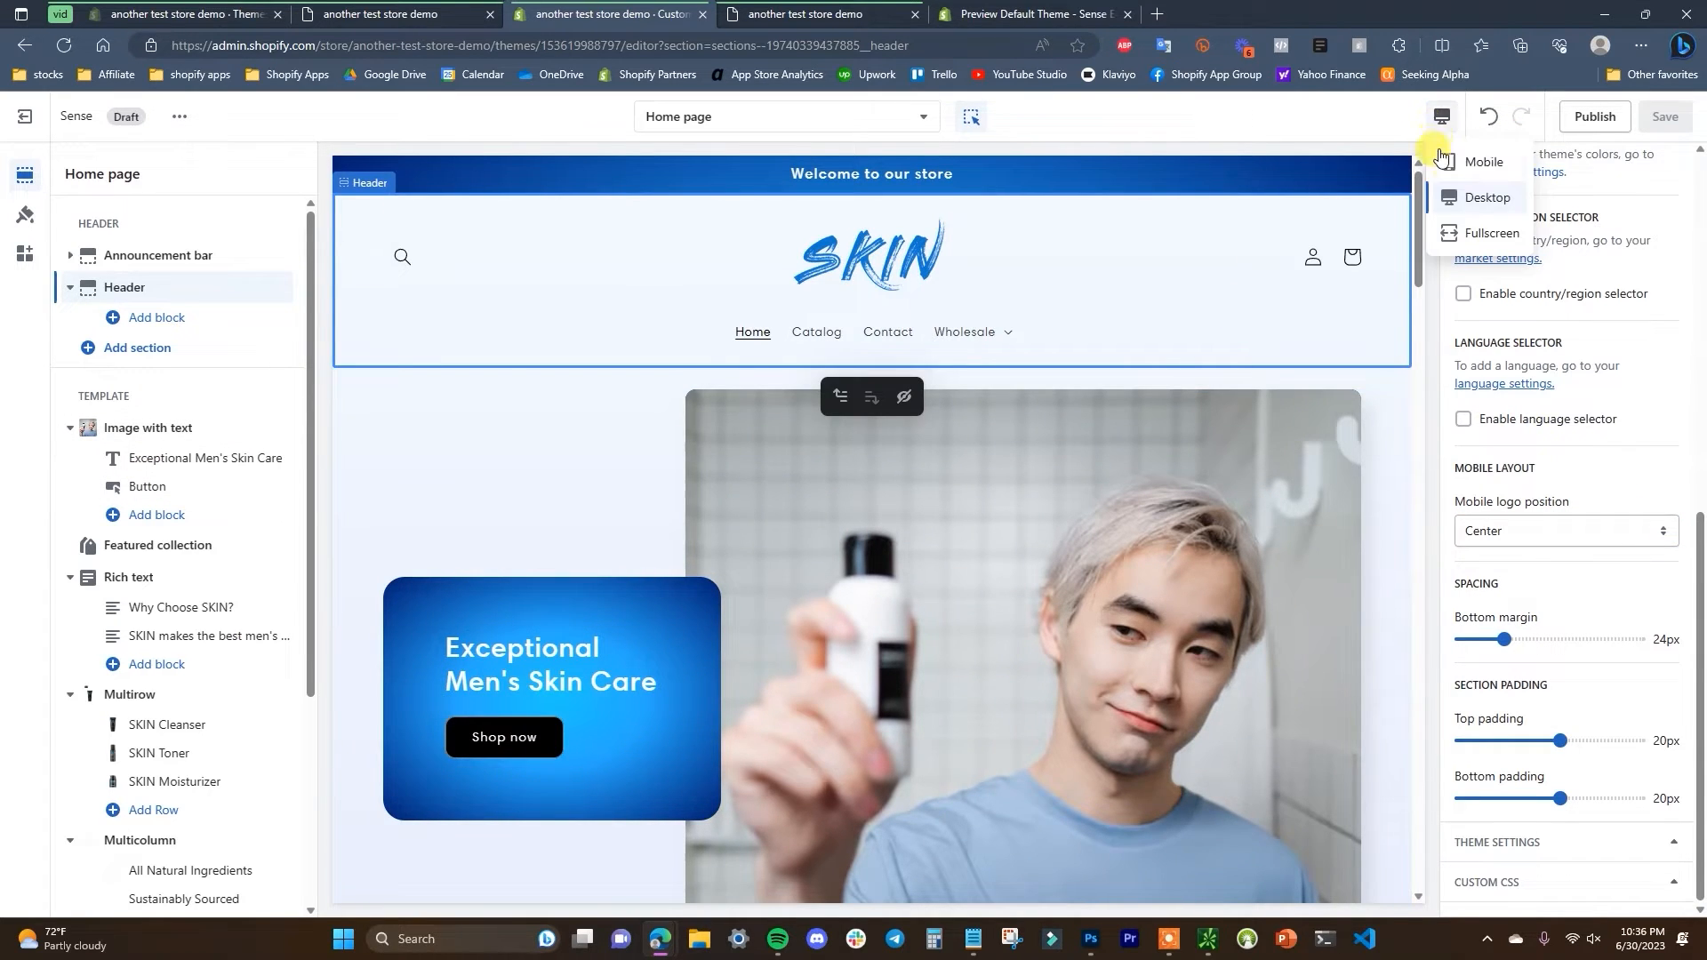
{"action": "left_click", "coordinate": [1489, 163]}
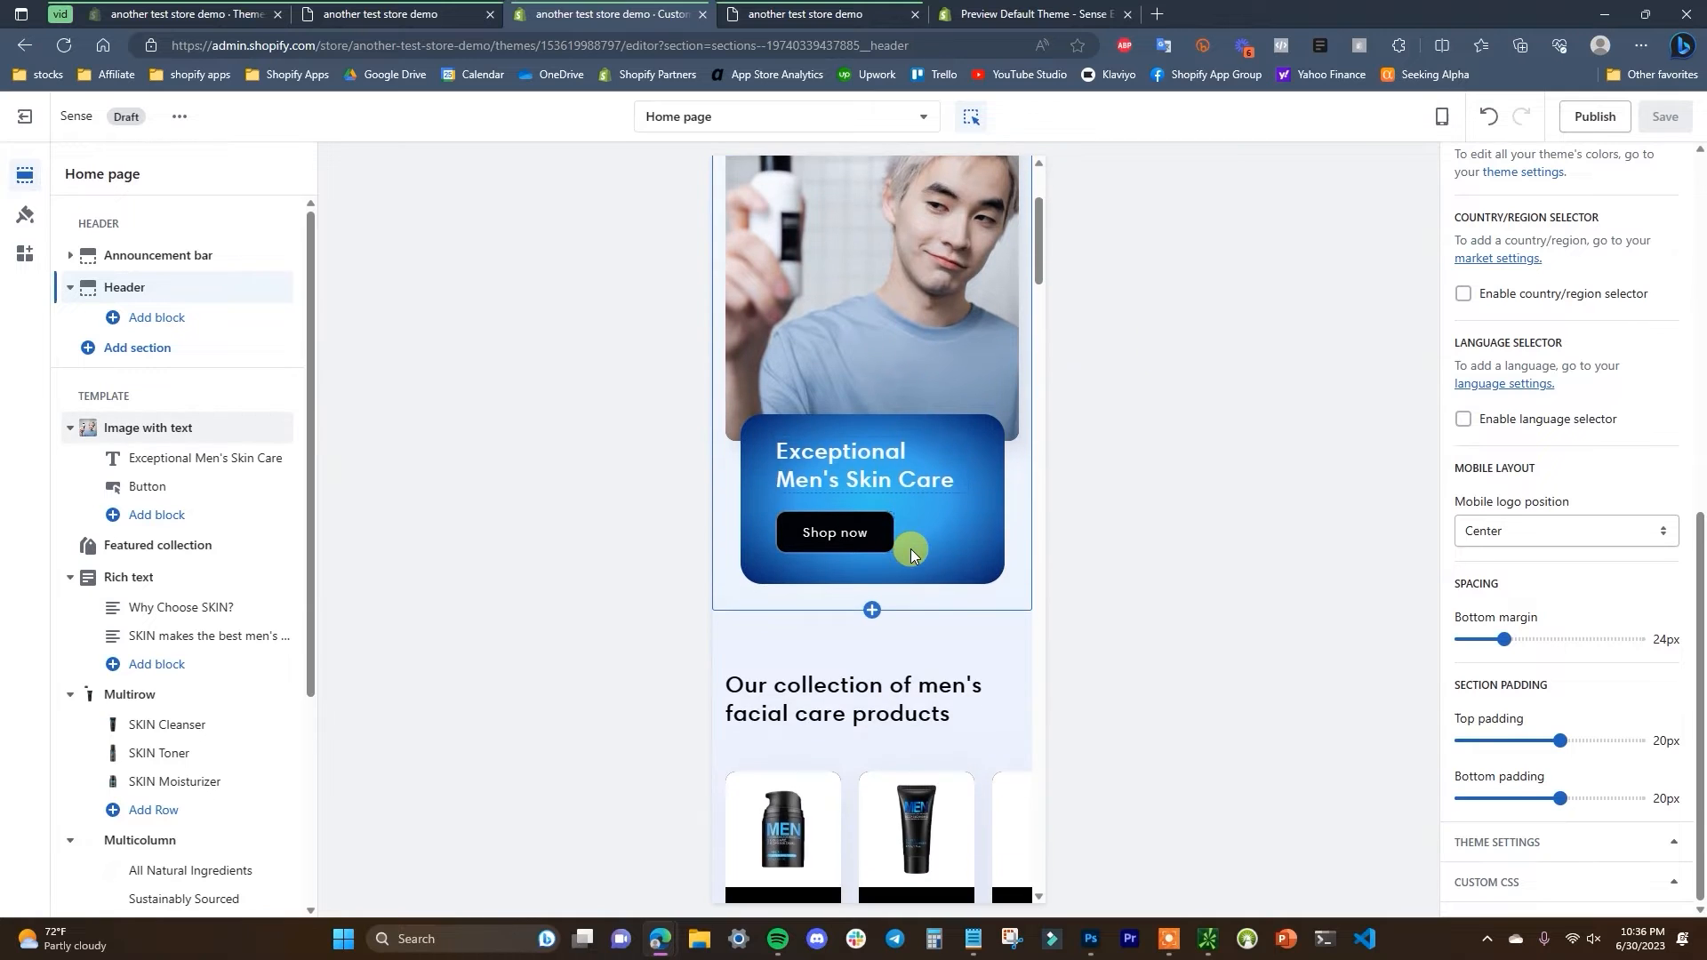
{"action": "left_click", "coordinate": [1441, 120]}
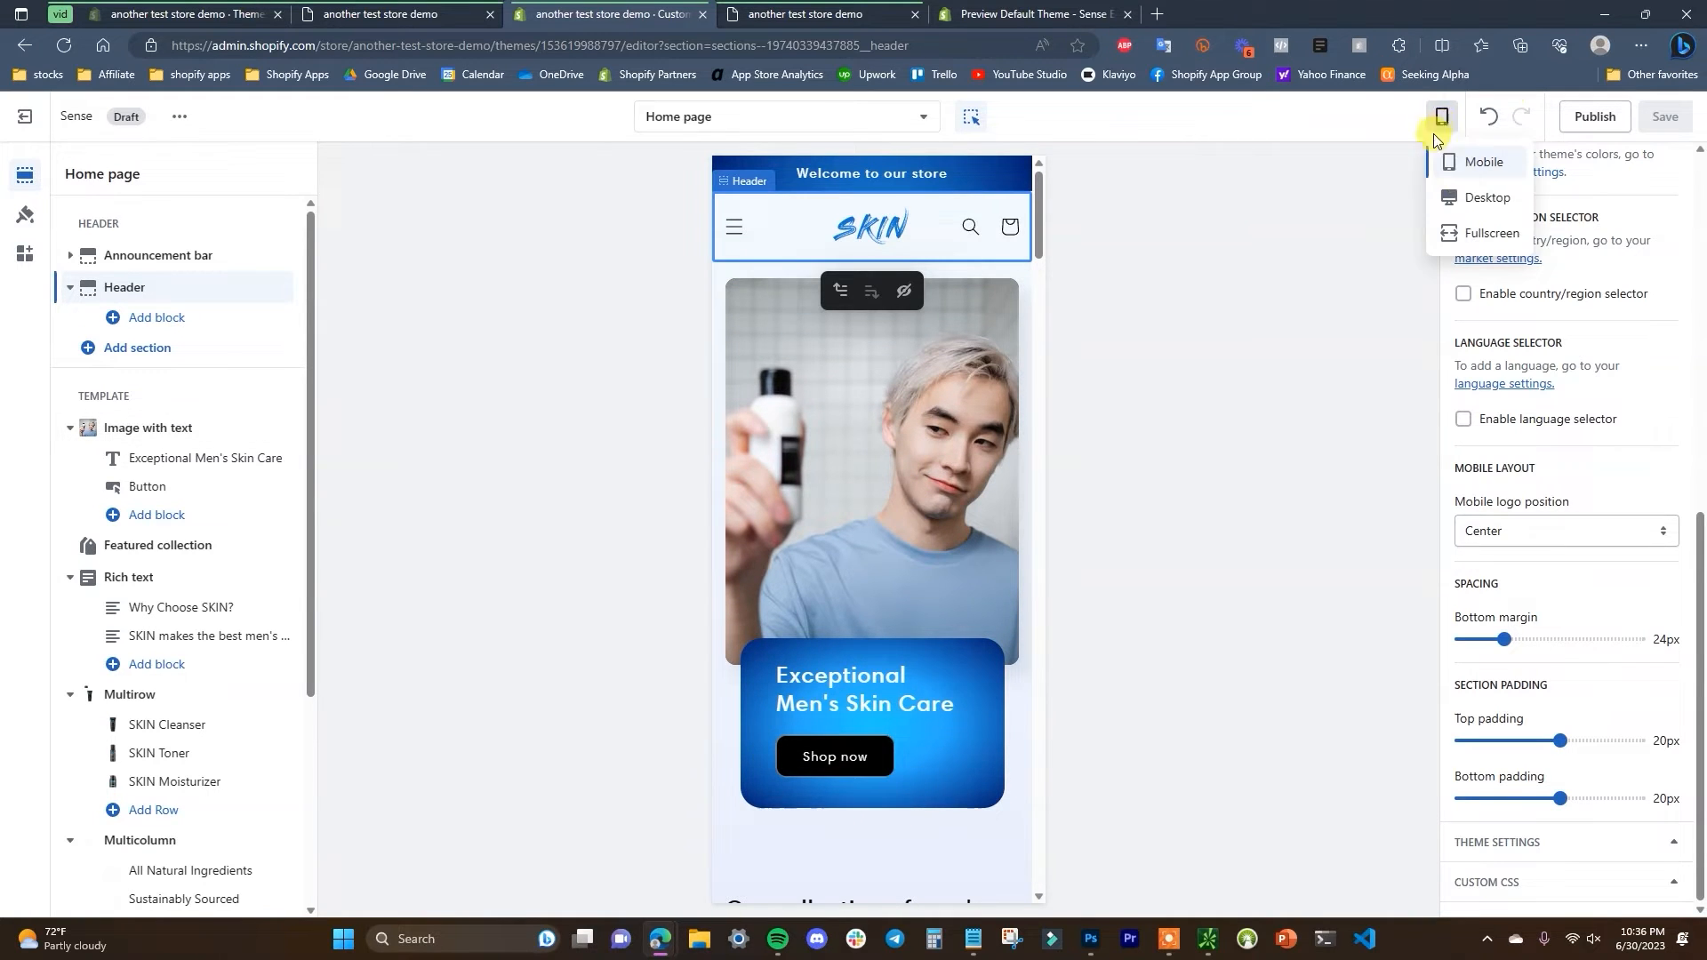
{"action": "left_click", "coordinate": [1473, 196]}
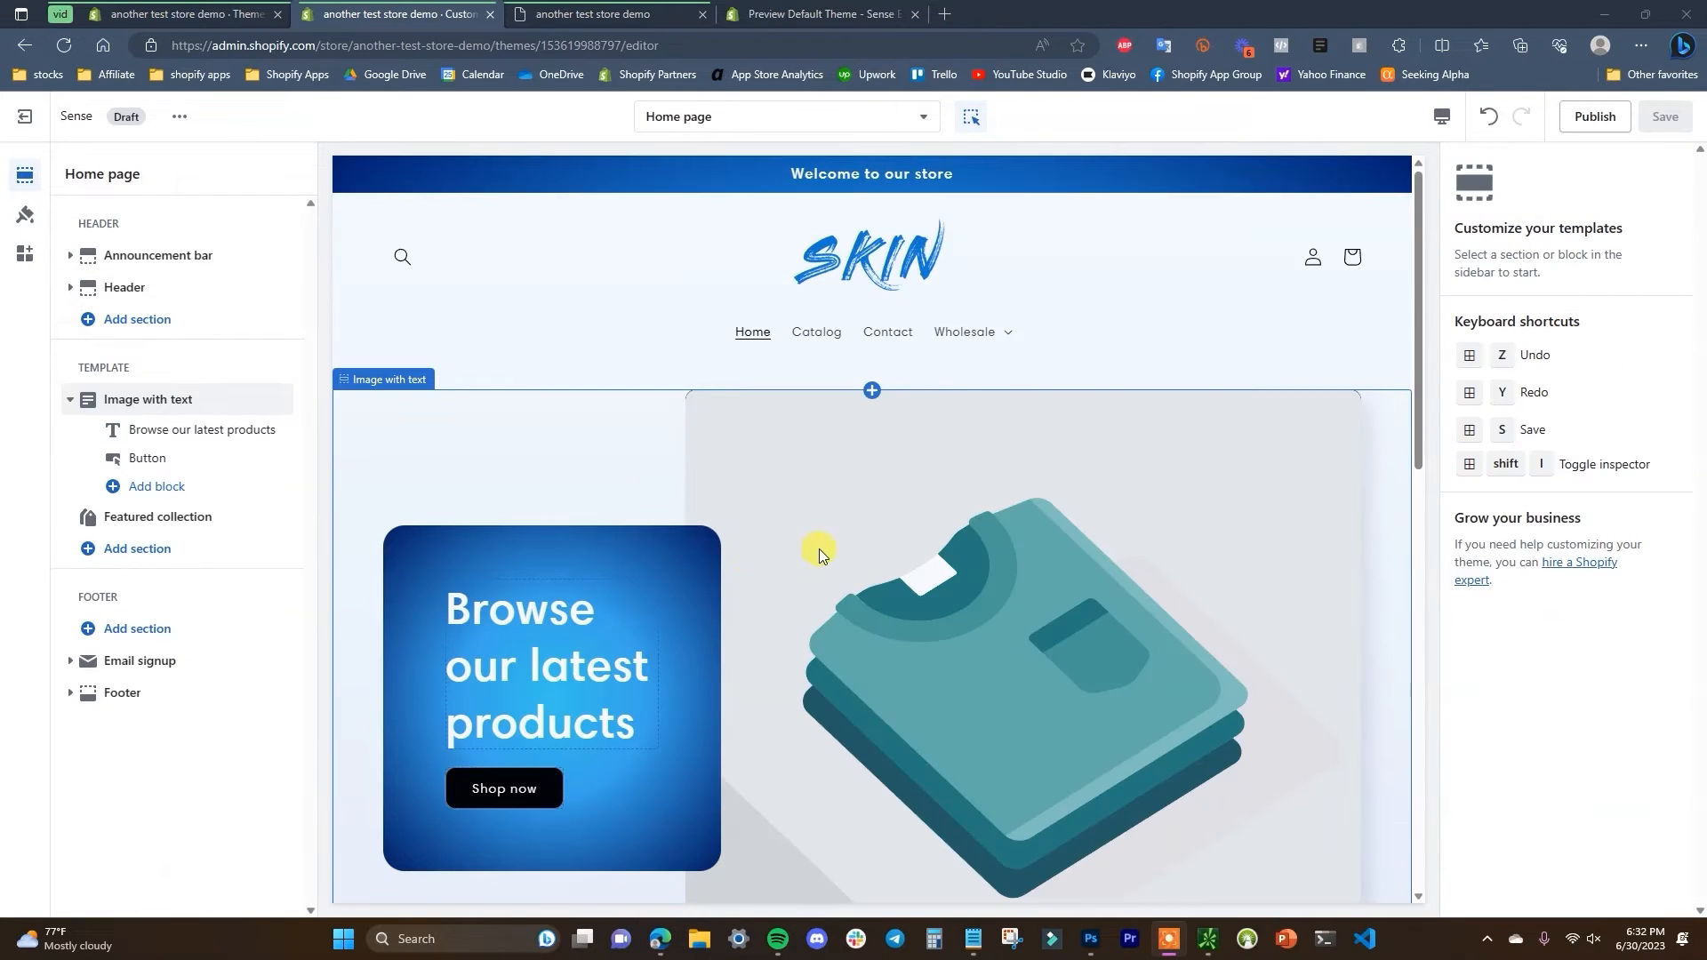
- Review the home page's existing sections from the image with text down to the email signup
{"action": "scroll", "coordinate": [1007, 519], "scroll_direction": "down", "scroll_amount": 5}
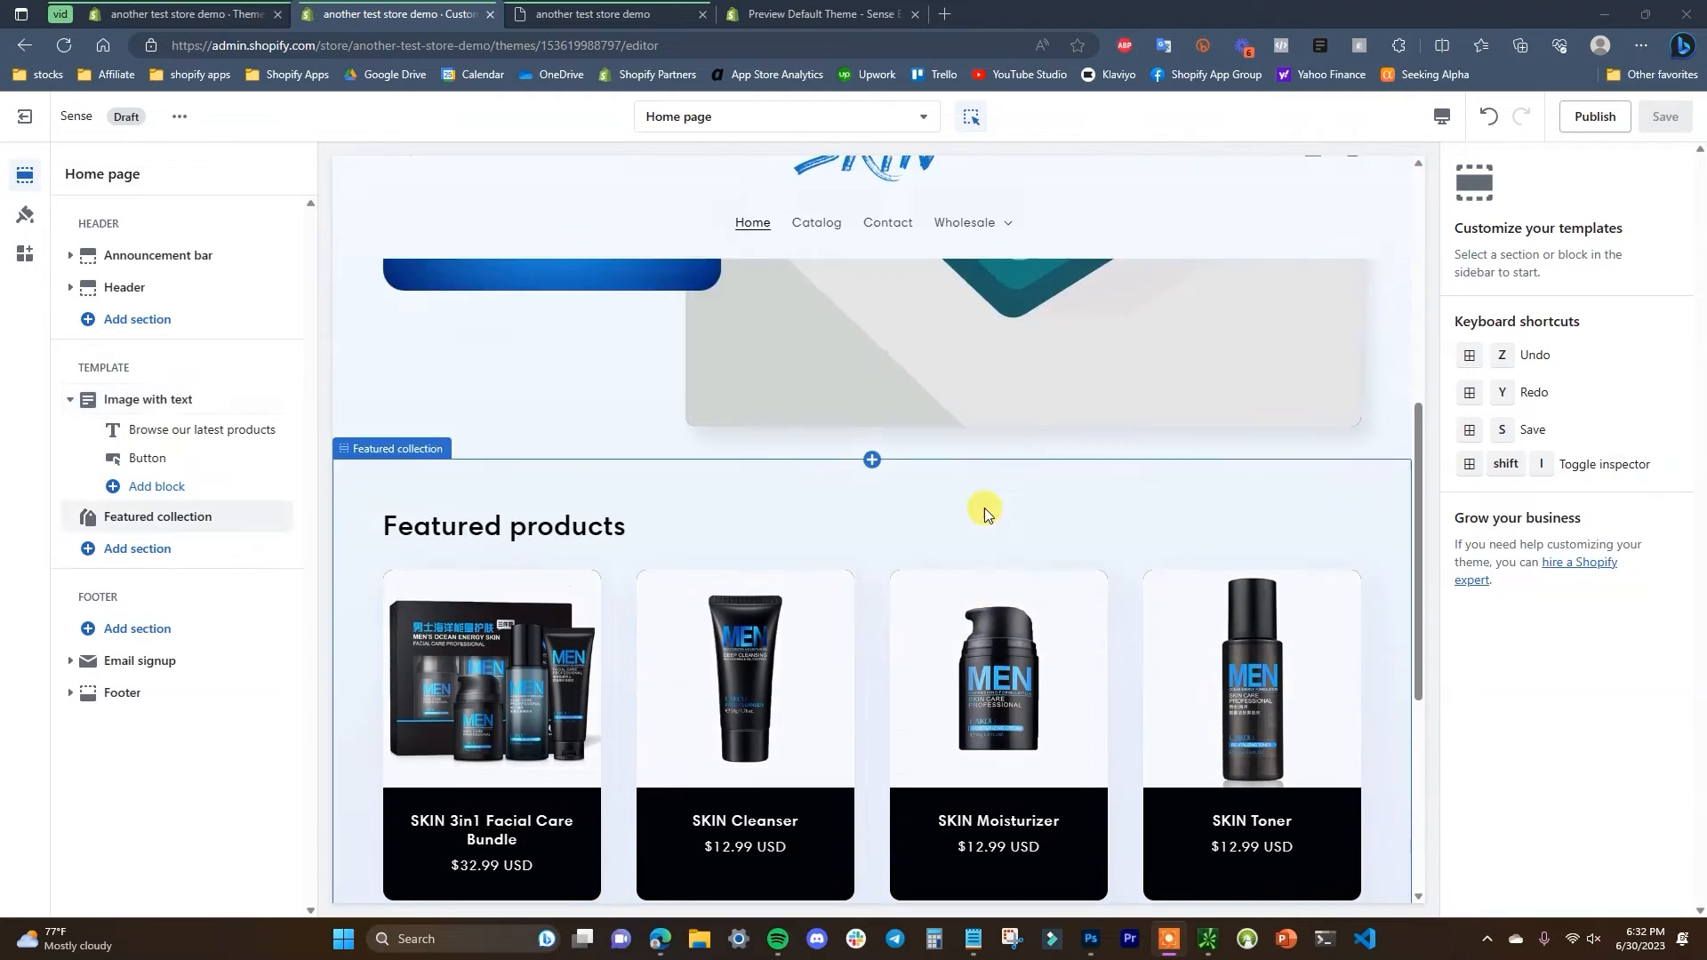
{"action": "scroll", "coordinate": [980, 509], "scroll_direction": "up", "scroll_amount": 3}
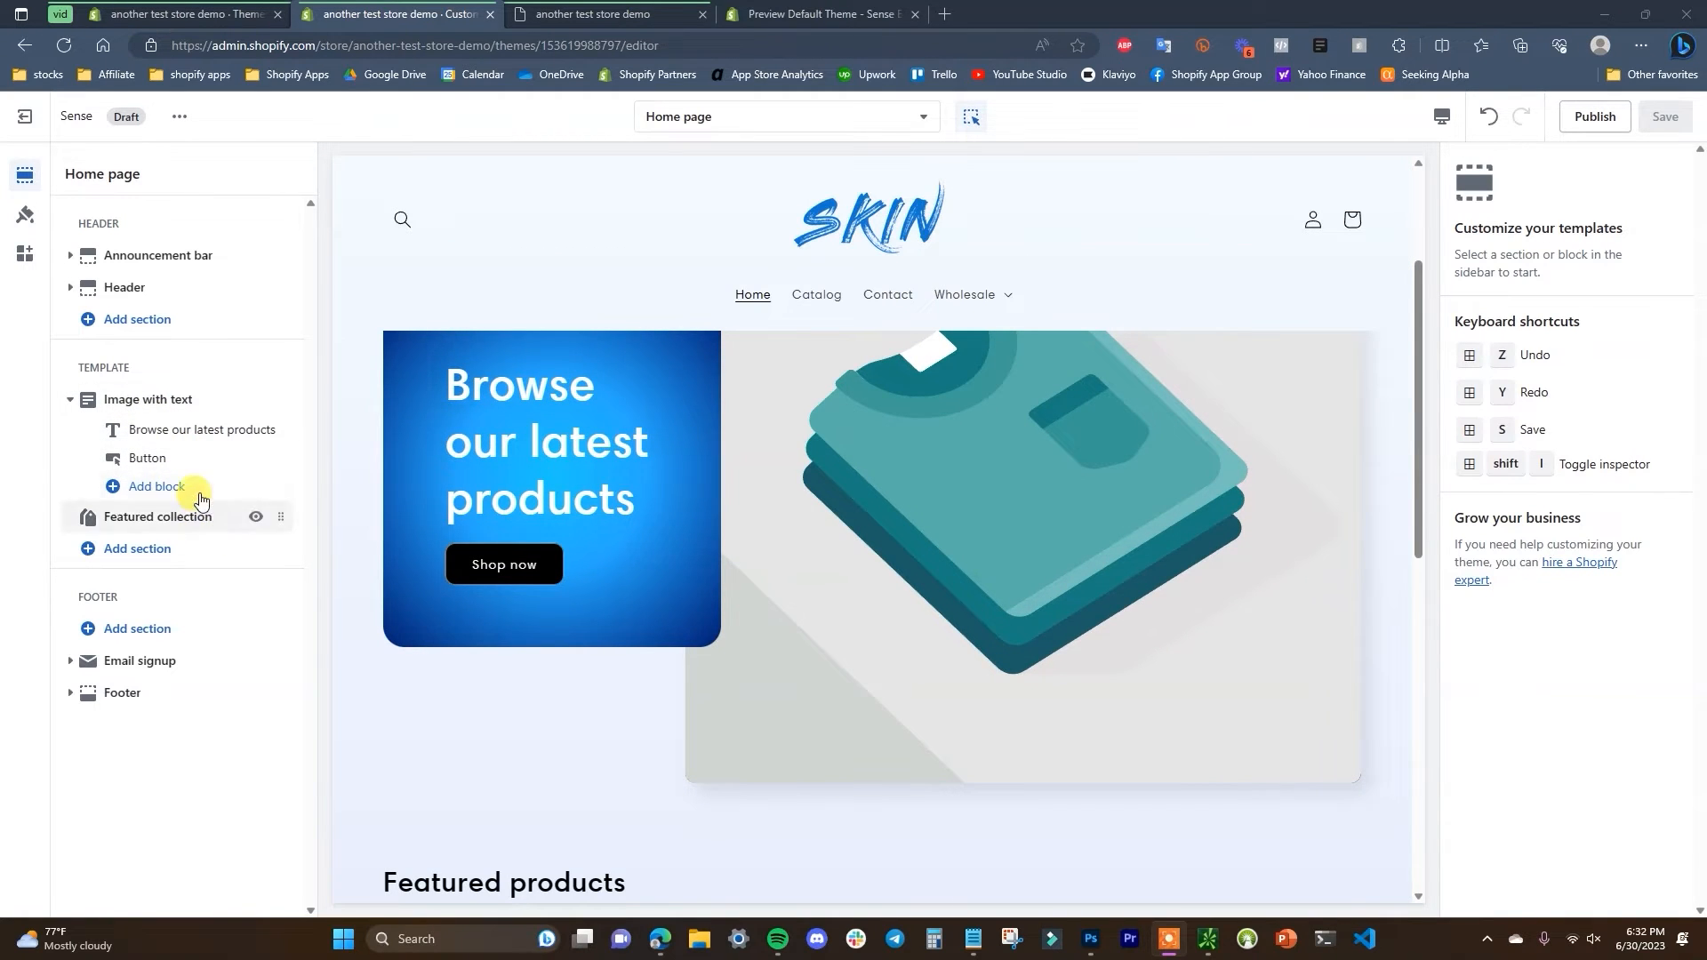
{"action": "scroll", "coordinate": [749, 606], "scroll_direction": "down", "scroll_amount": 6}
{"action": "scroll", "coordinate": [546, 565], "scroll_direction": "up", "scroll_amount": 3}
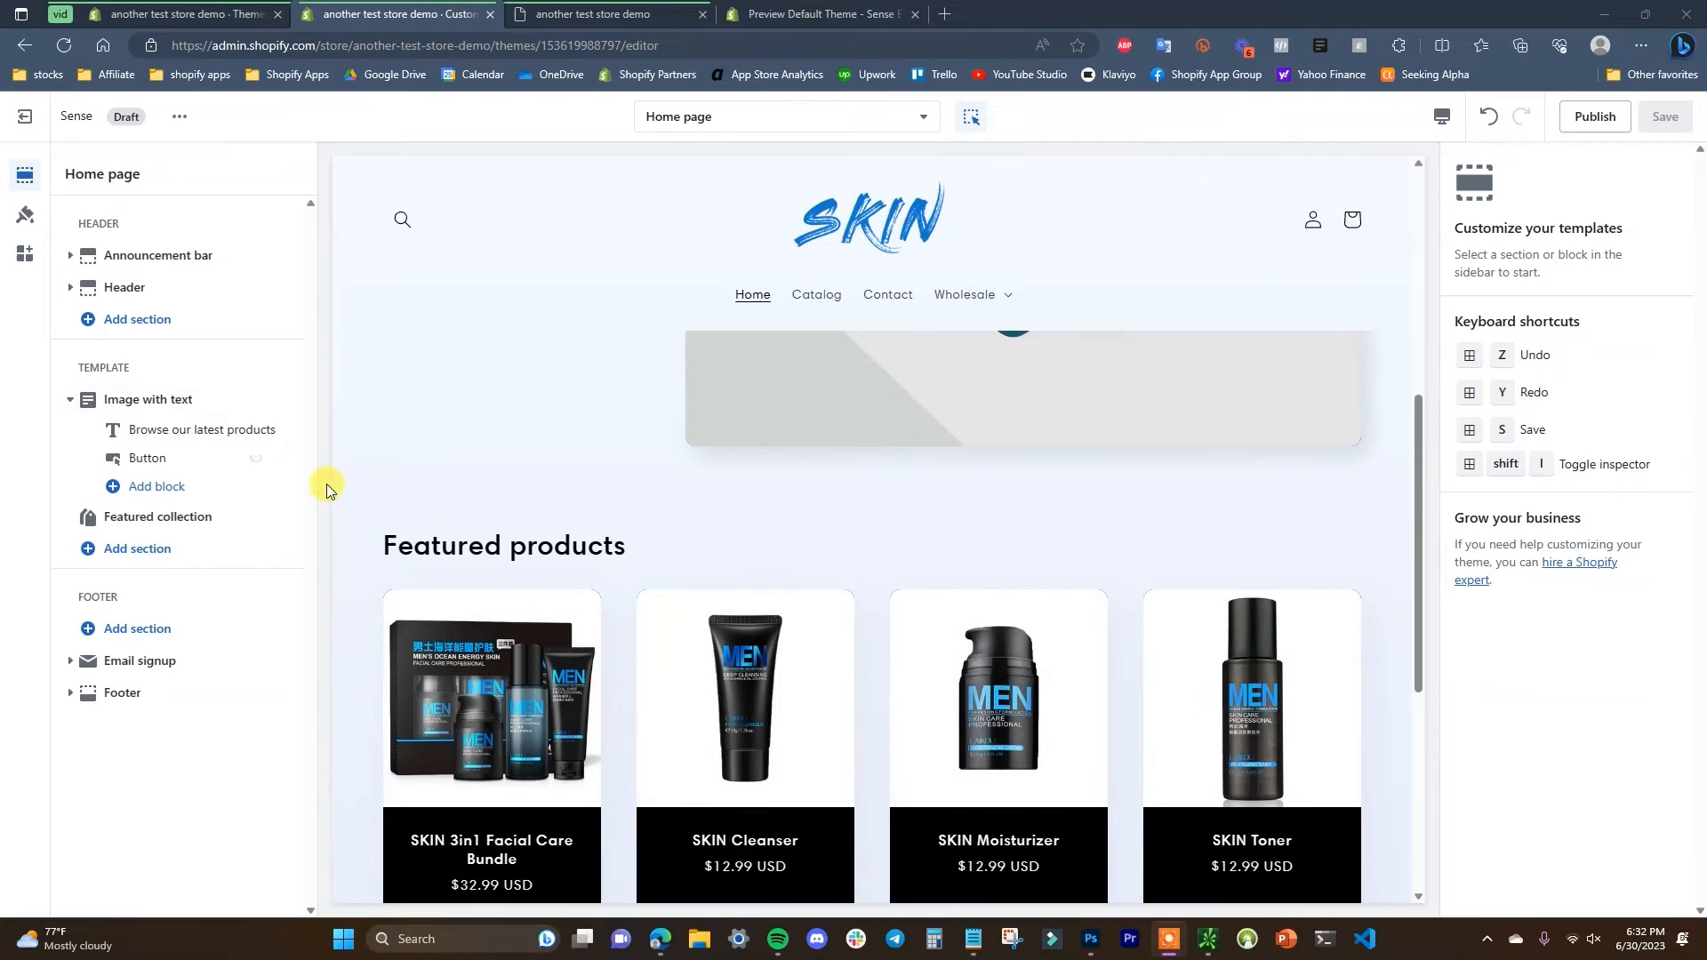
{"action": "scroll", "coordinate": [797, 629], "scroll_direction": "down", "scroll_amount": 5}
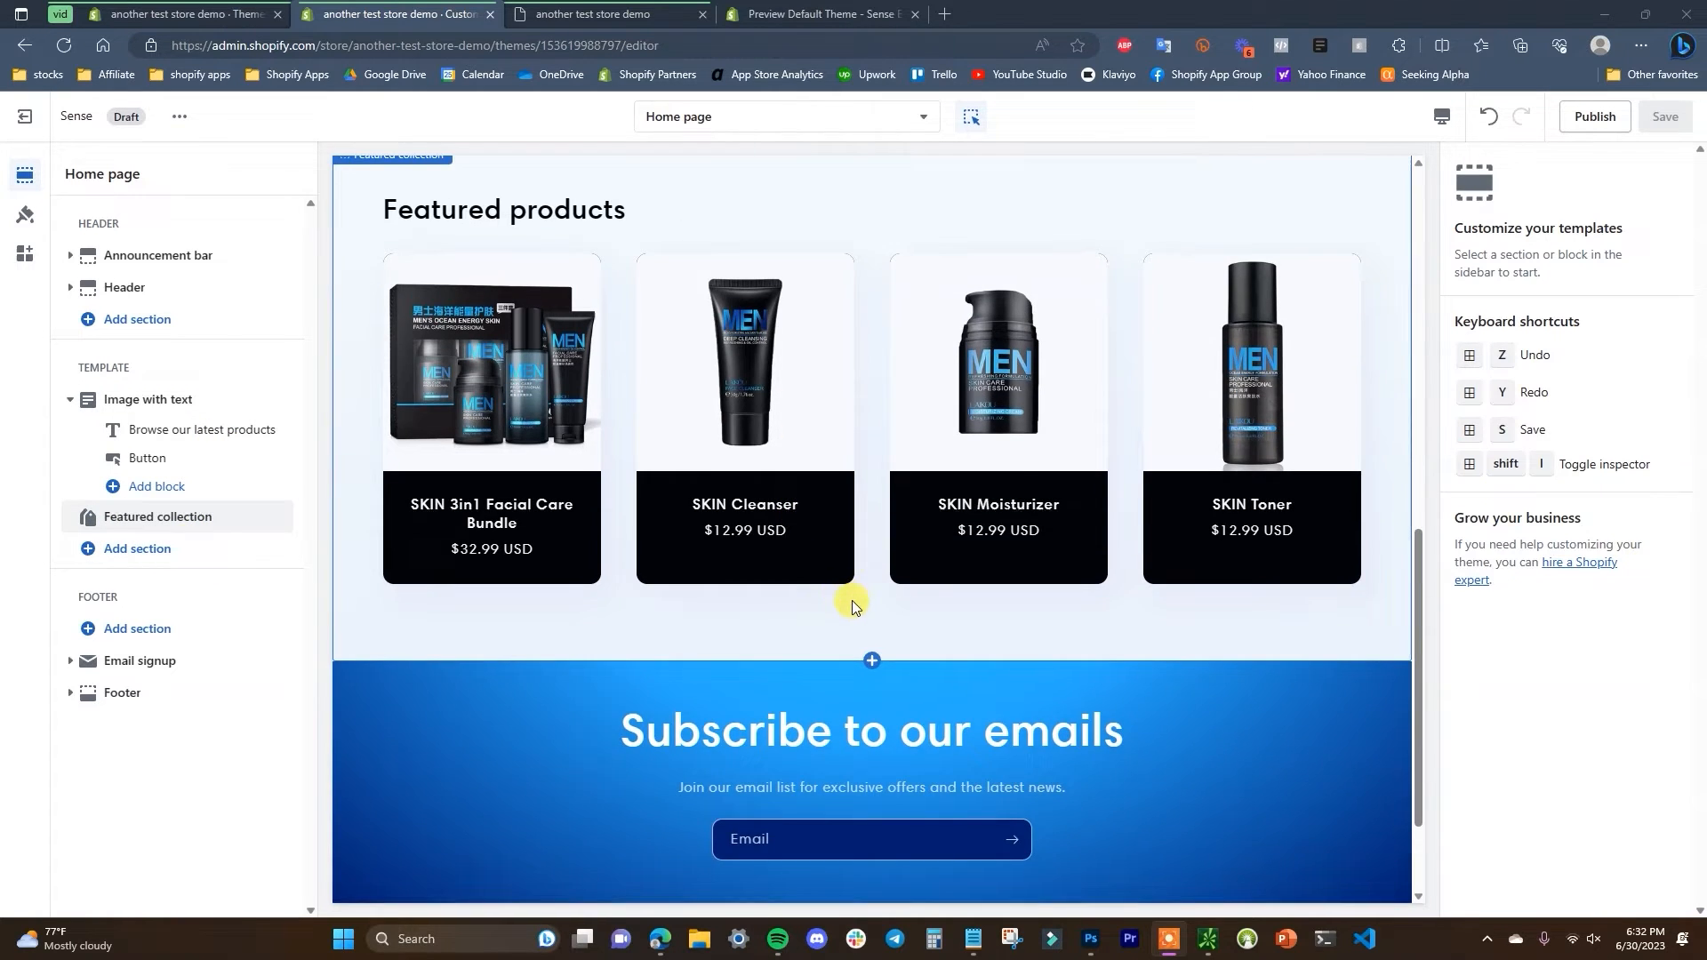
{"action": "scroll", "coordinate": [887, 595], "scroll_direction": "up", "scroll_amount": 3}
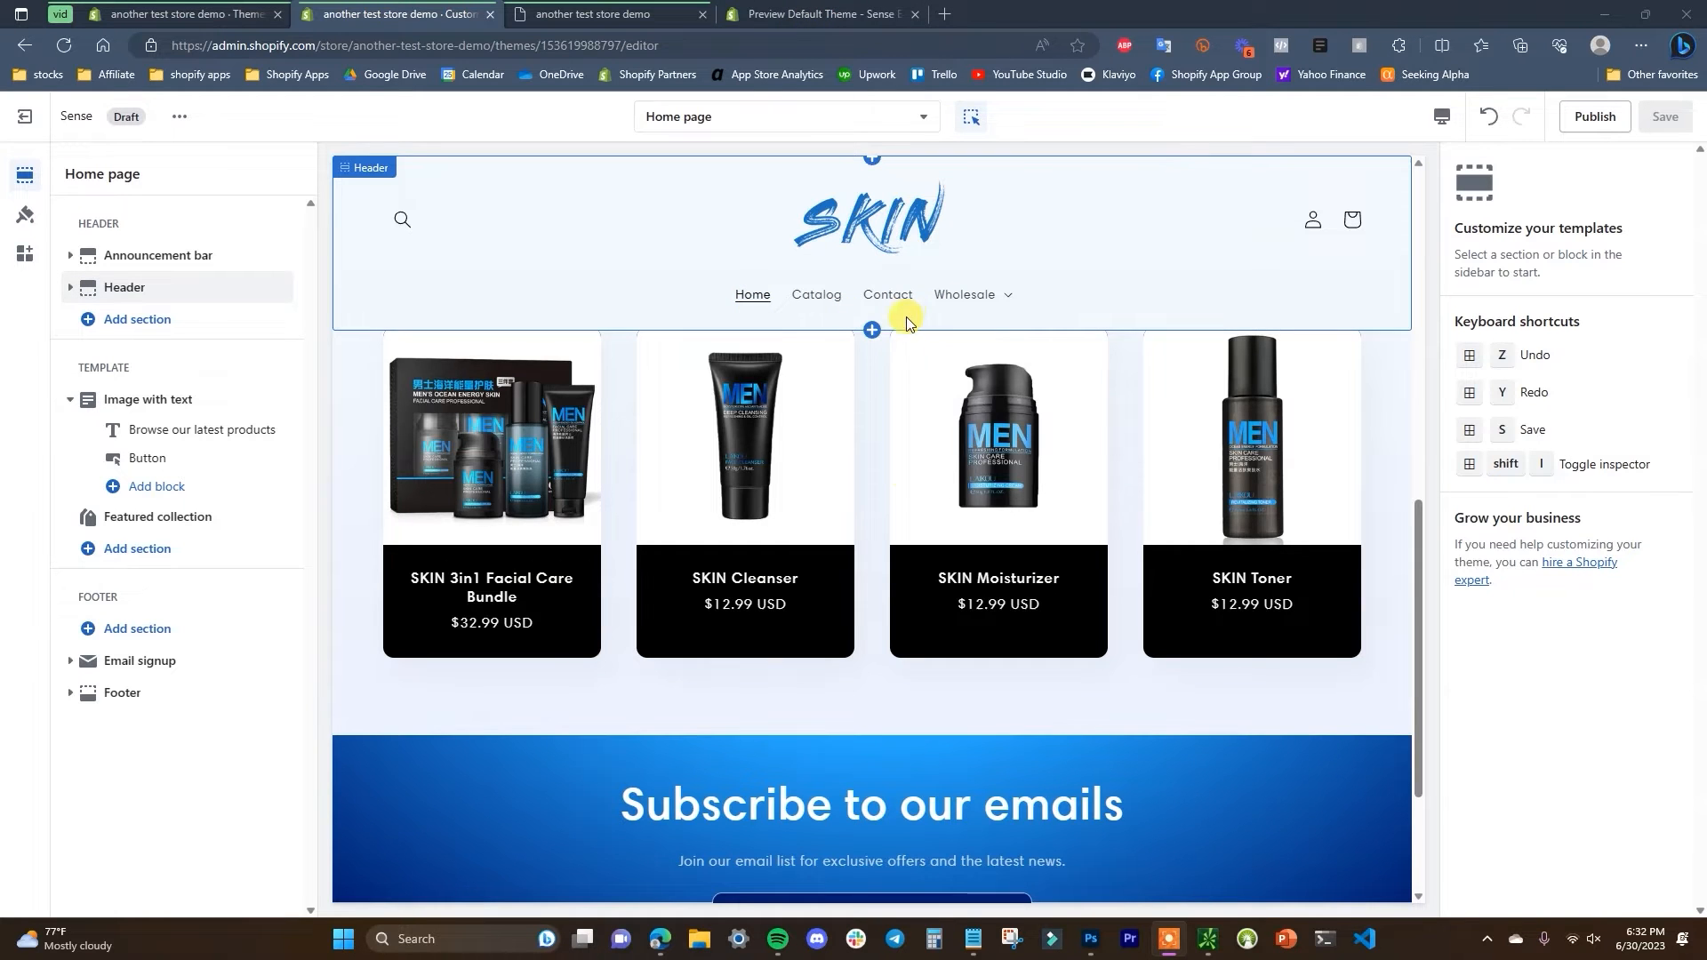
{"action": "scroll", "coordinate": [950, 532], "scroll_direction": "down", "scroll_amount": 1}
{"action": "scroll", "coordinate": [964, 538], "scroll_direction": "up", "scroll_amount": 1}
- Examine the hero banner and featured products area of the Sense default theme preview
{"action": "left_click", "coordinate": [822, 11]}
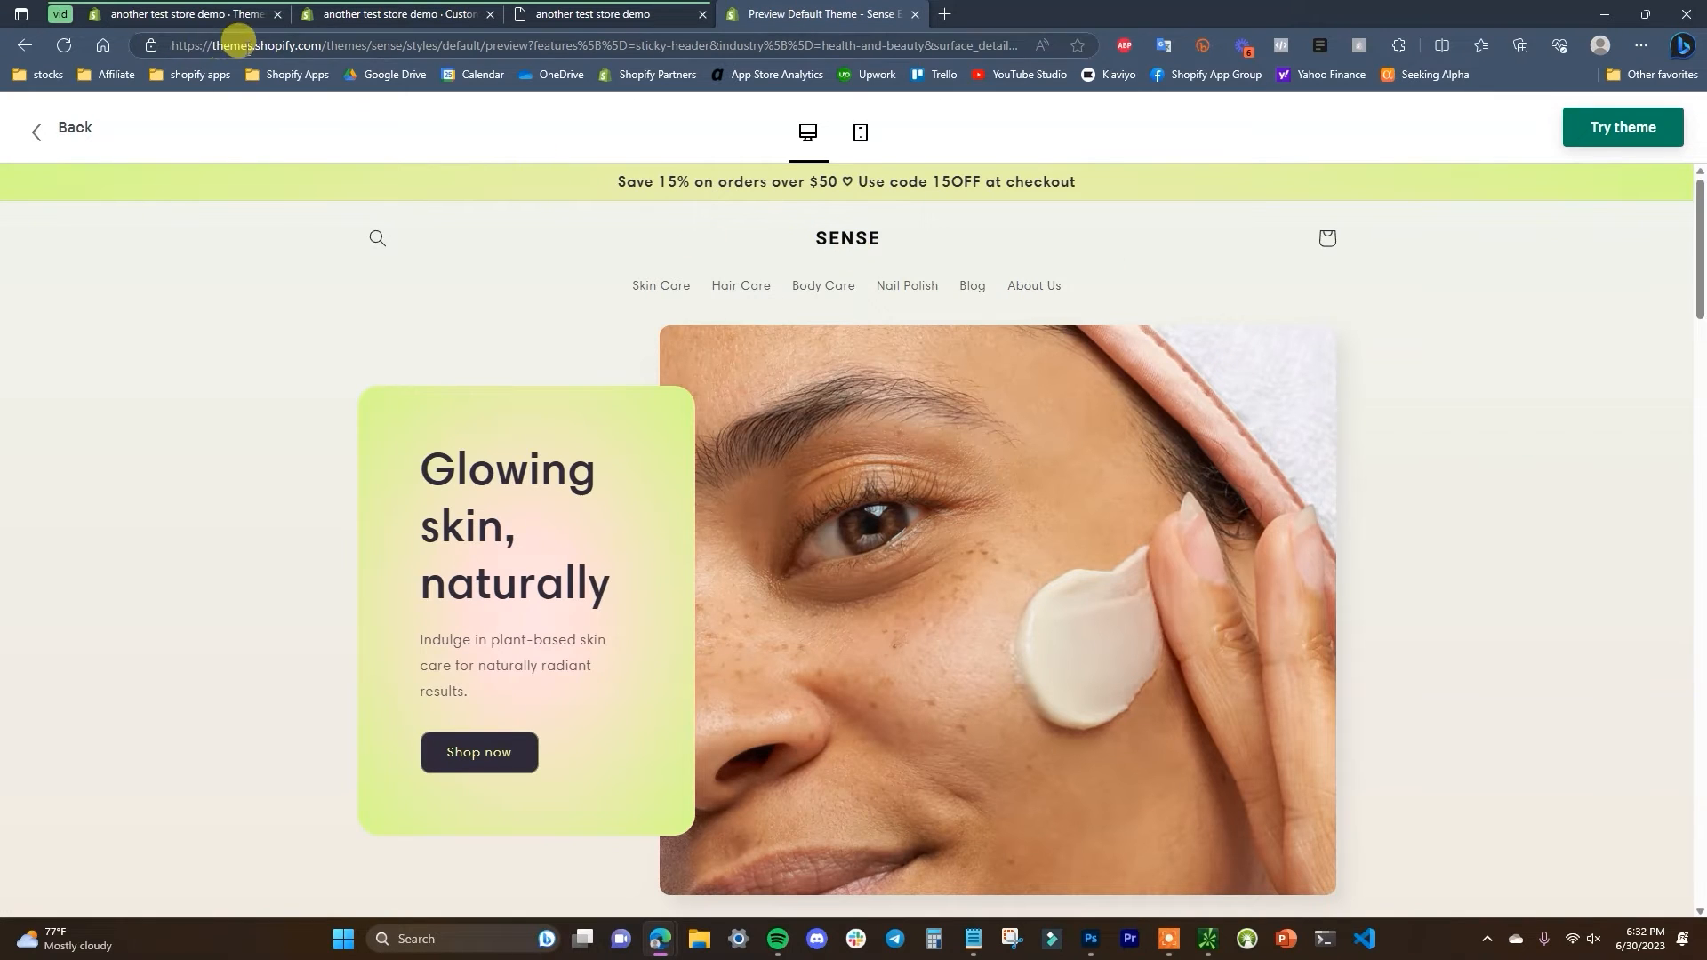
{"action": "scroll", "coordinate": [1181, 378], "scroll_direction": "down", "scroll_amount": 2}
{"action": "scroll", "coordinate": [1203, 391], "scroll_direction": "up", "scroll_amount": 1}
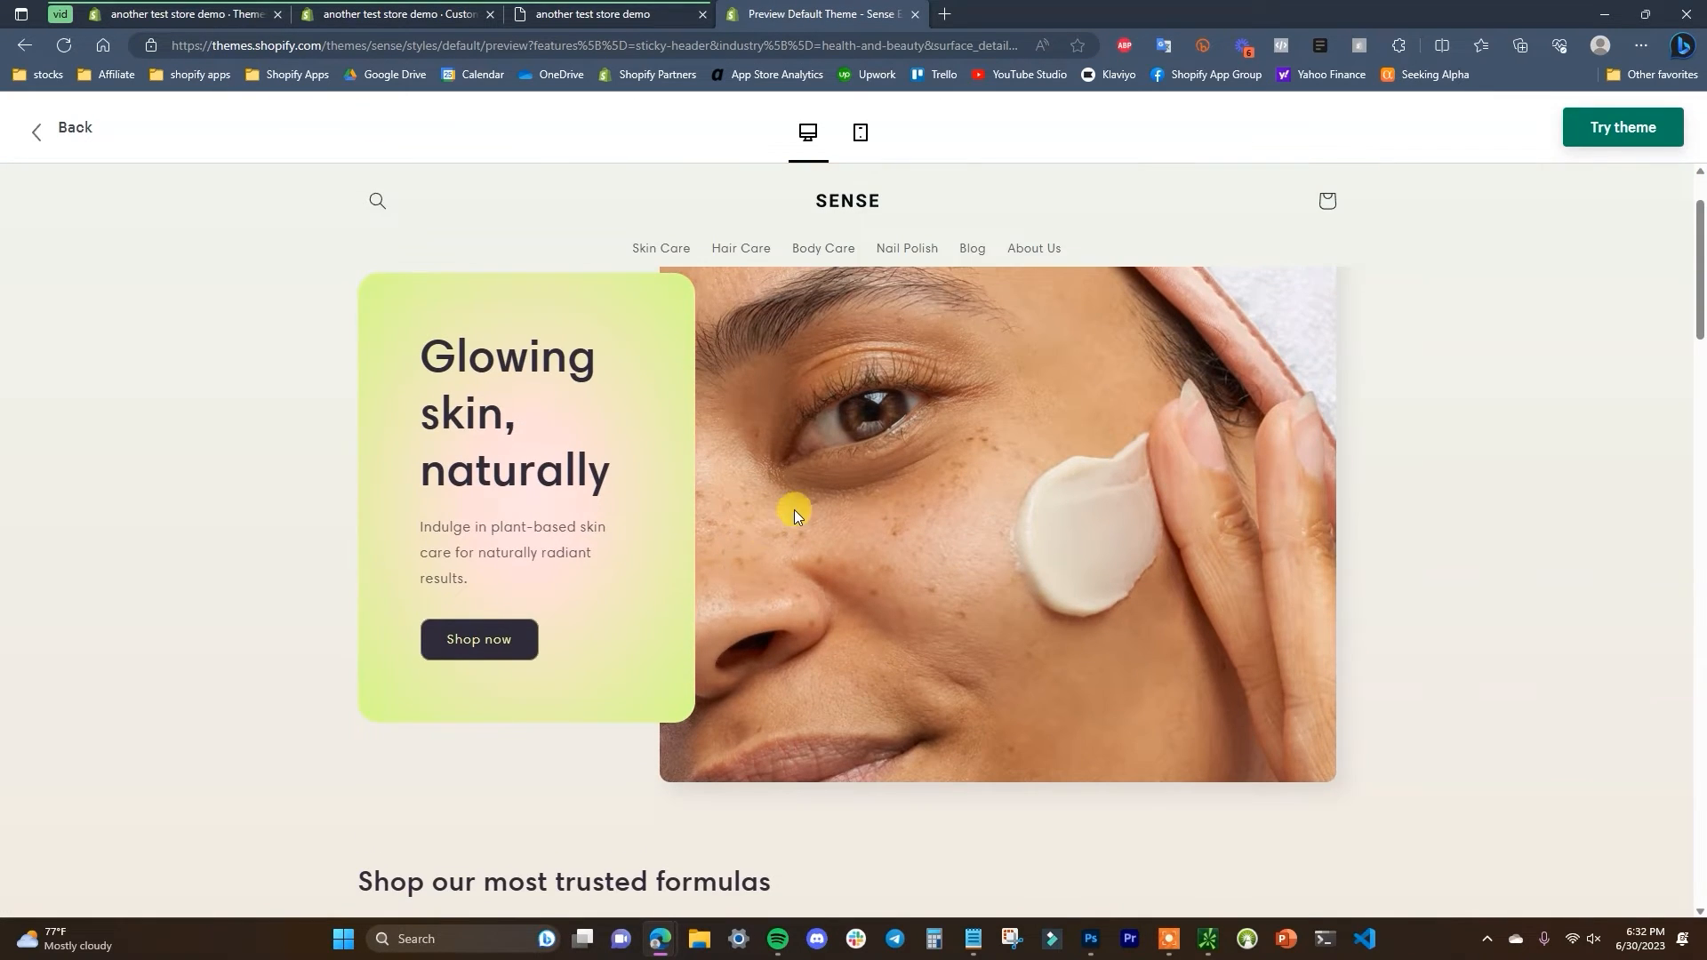
{"action": "scroll", "coordinate": [734, 572], "scroll_direction": "down", "scroll_amount": 3}
{"action": "scroll", "coordinate": [751, 557], "scroll_direction": "up", "scroll_amount": 3}
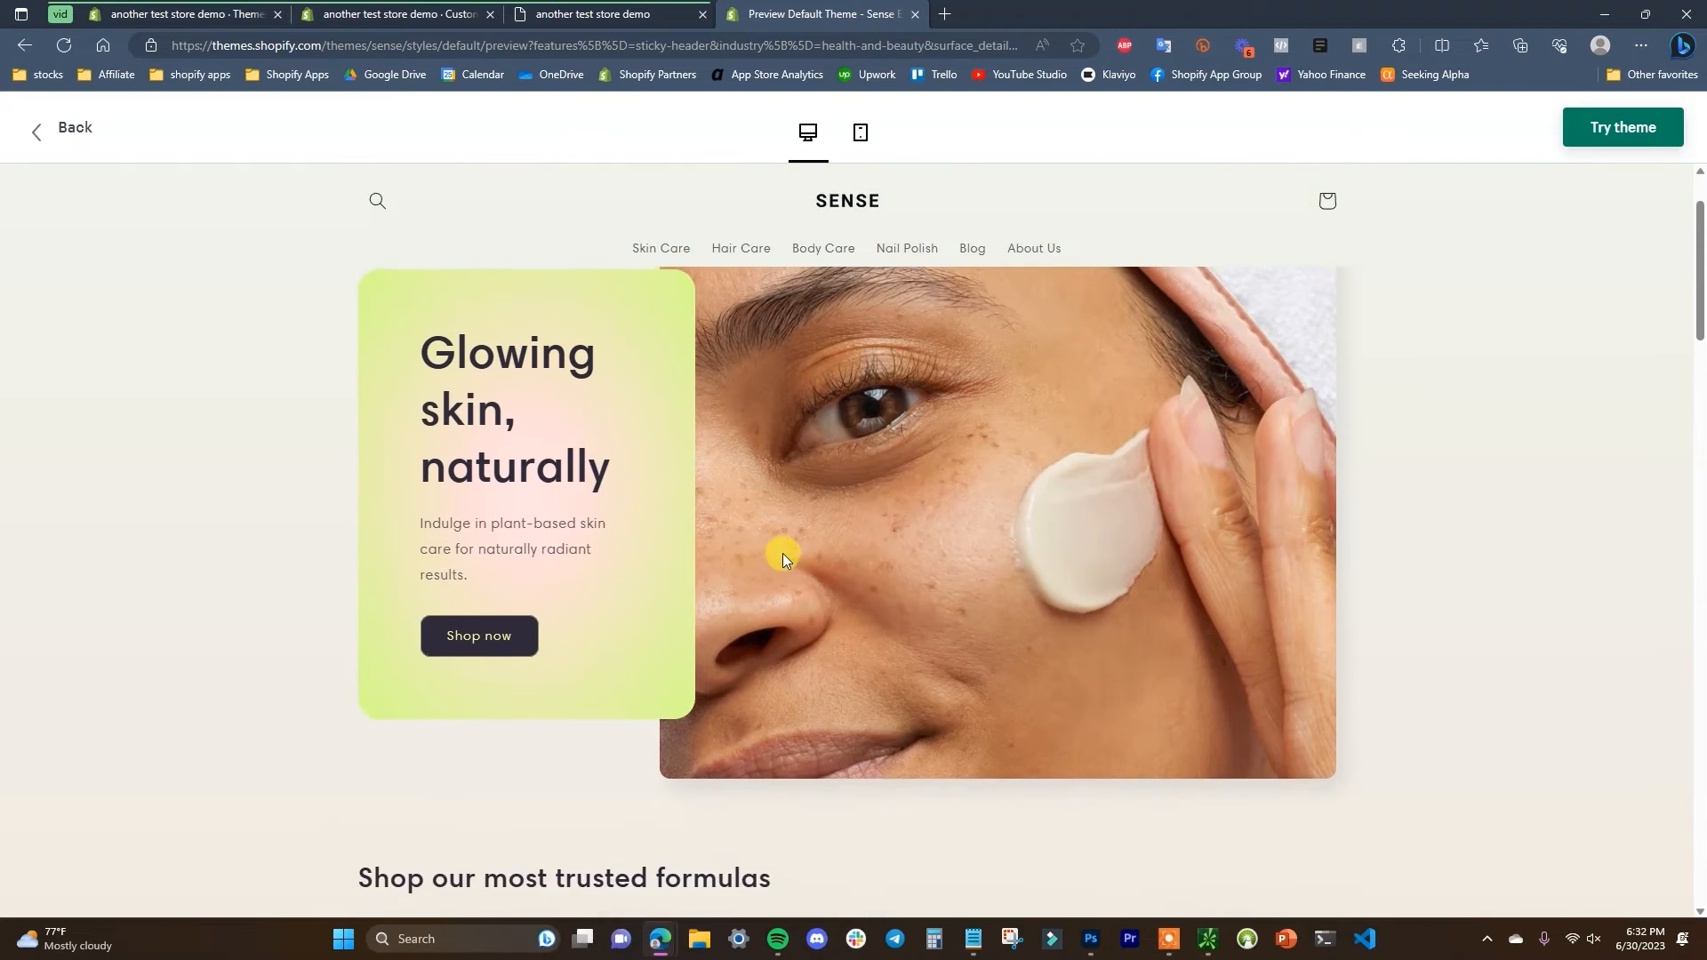
{"action": "scroll", "coordinate": [777, 553], "scroll_direction": "down", "scroll_amount": 2}
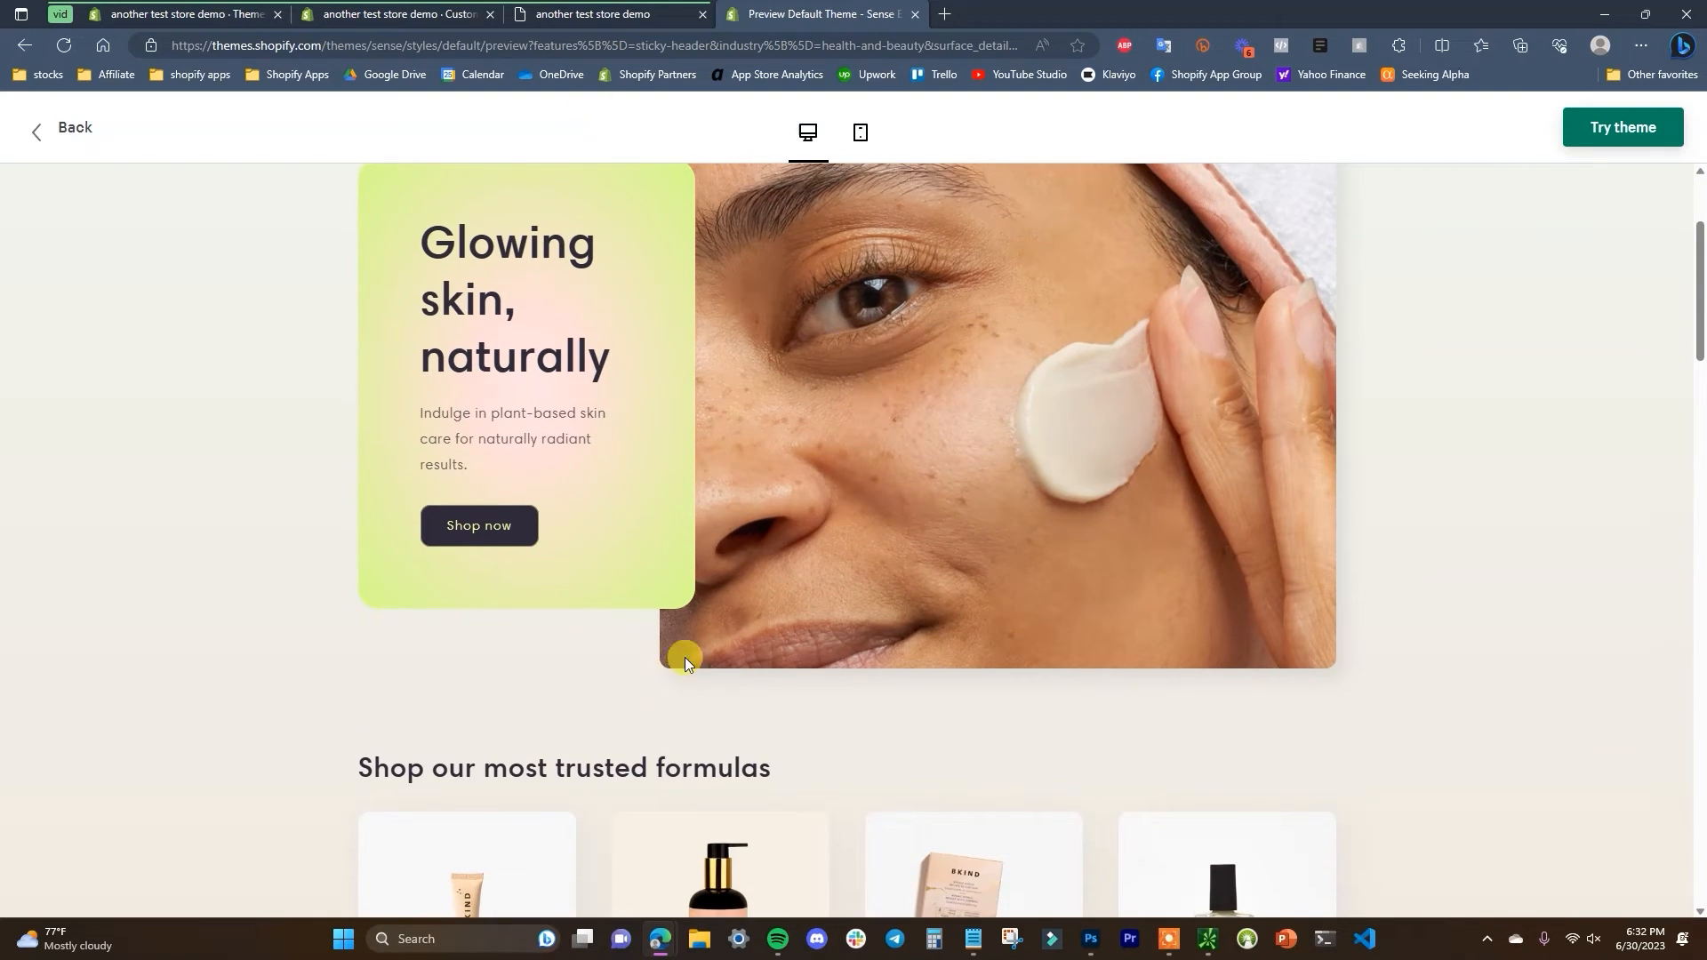
{"action": "scroll", "coordinate": [703, 640], "scroll_direction": "down", "scroll_amount": 3}
- Move the theme editor's browser tab next to the Sense theme preview tab
{"action": "left_click", "coordinate": [427, 9]}
{"action": "scroll", "coordinate": [946, 640], "scroll_direction": "up", "scroll_amount": 4}
{"action": "left_click_drag", "start_coordinate": [461, 10], "coordinate": [641, 11]}
{"action": "left_click", "coordinate": [786, 9]}
{"action": "scroll", "coordinate": [949, 501], "scroll_direction": "up", "scroll_amount": 5}
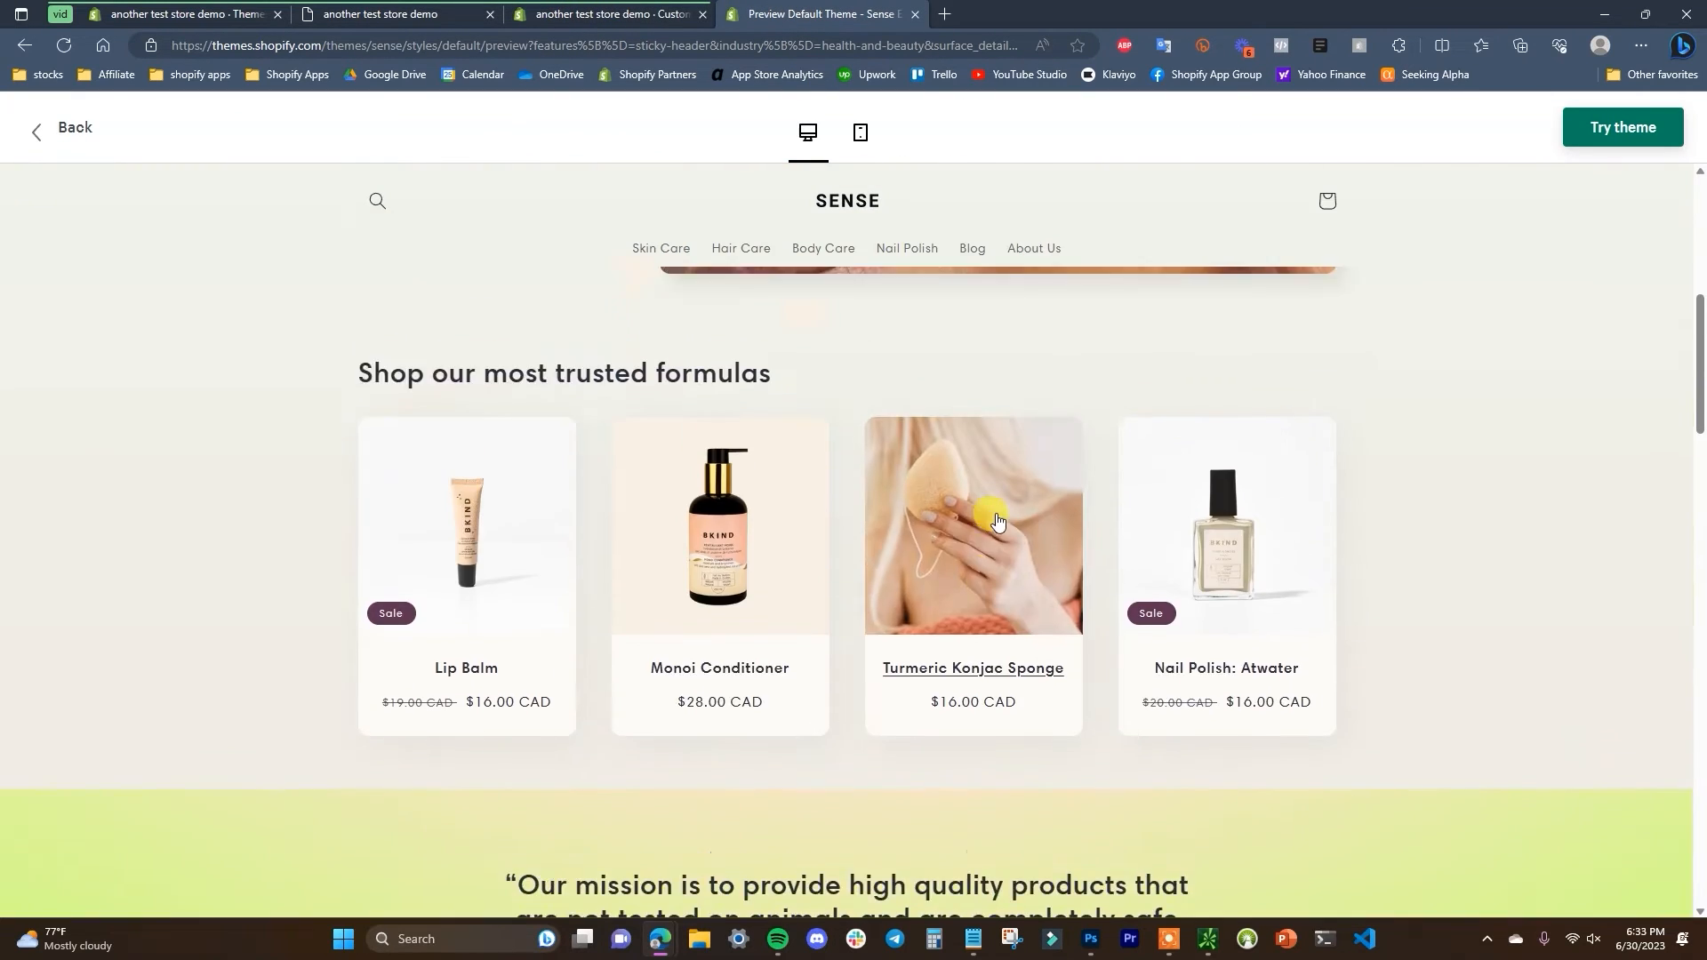
- Compare the store's featured products area with the product and mission quote sections of the Sense preview
{"action": "left_click", "coordinate": [589, 8]}
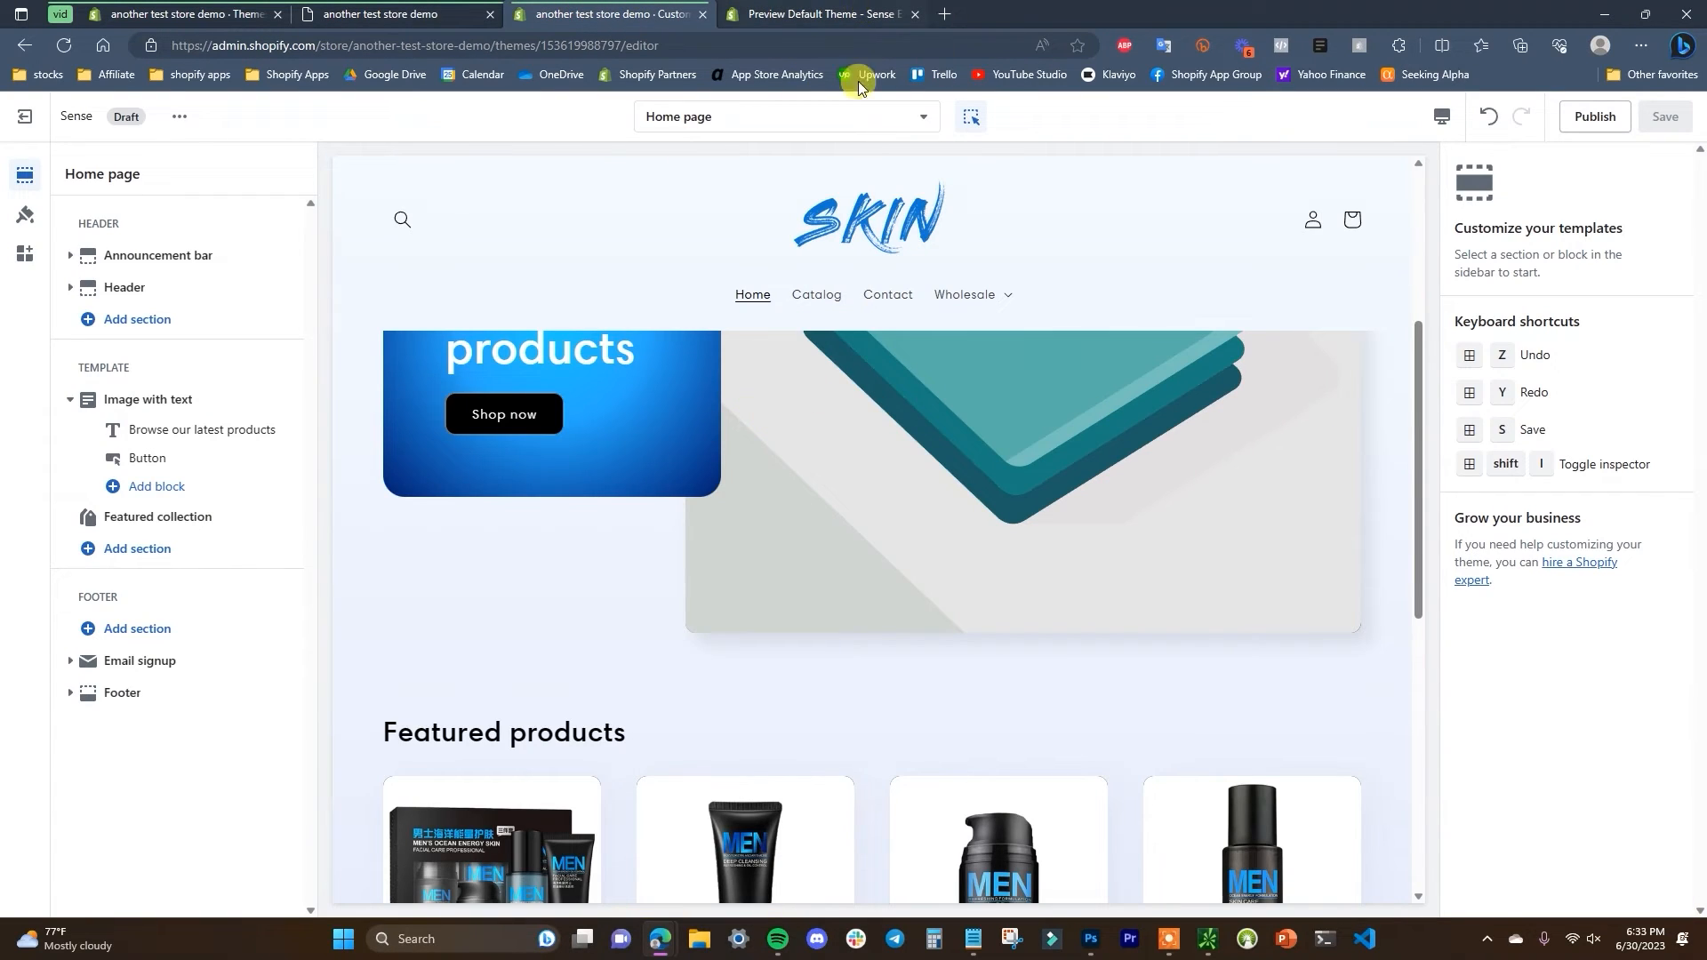
{"action": "scroll", "coordinate": [930, 545], "scroll_direction": "down", "scroll_amount": 4}
{"action": "key", "text": "ctrl+Tab"}
{"action": "scroll", "coordinate": [812, 484], "scroll_direction": "down", "scroll_amount": 5}
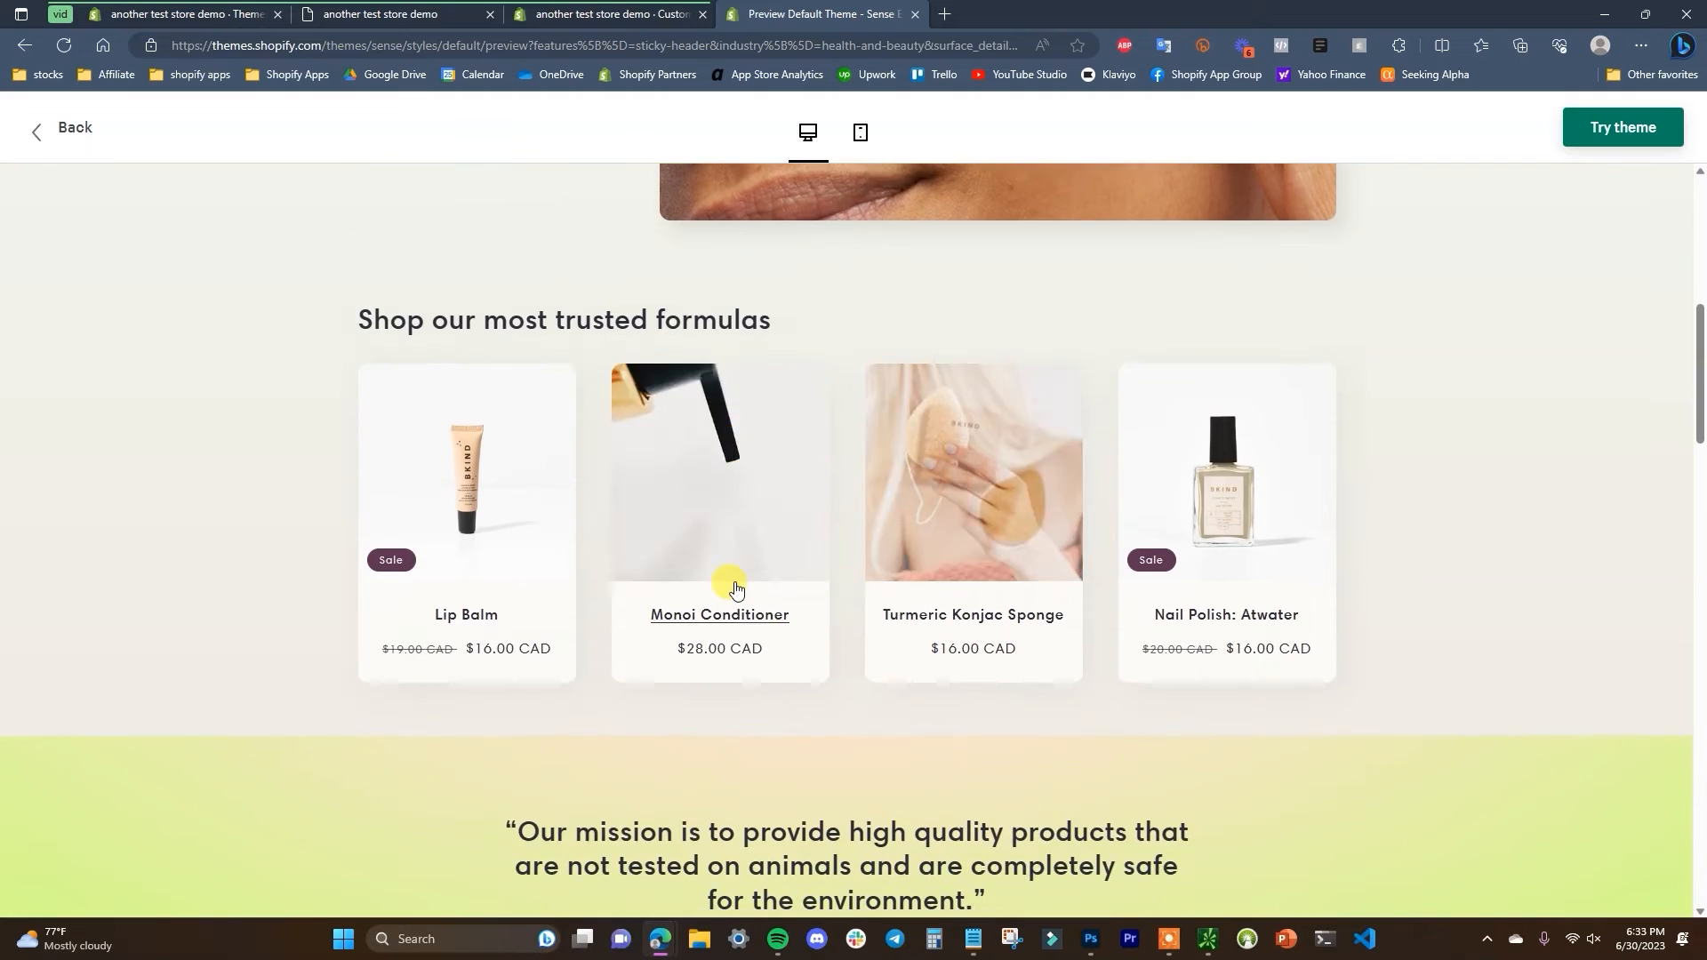
{"action": "scroll", "coordinate": [947, 569], "scroll_direction": "down", "scroll_amount": 3}
{"action": "left_click", "coordinate": [657, 11]}
{"action": "scroll", "coordinate": [780, 605], "scroll_direction": "down", "scroll_amount": 3}
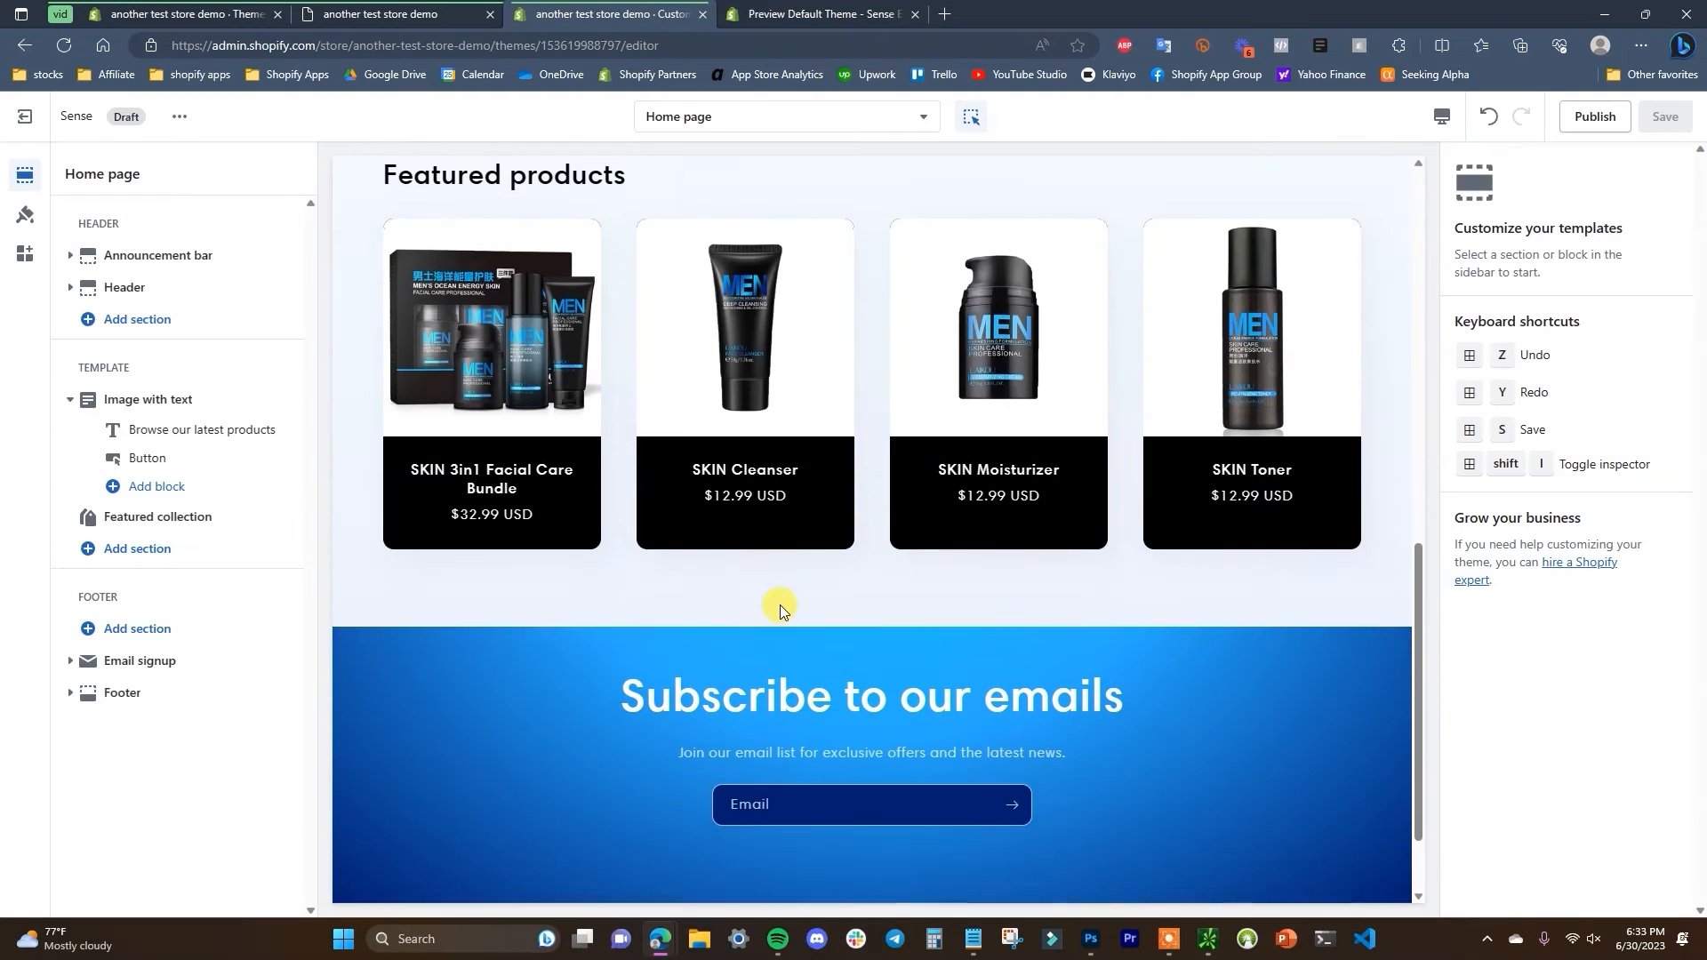
- Add a Rich text section below Featured collection and set its color scheme to Scheme 2
{"action": "left_click", "coordinate": [187, 554]}
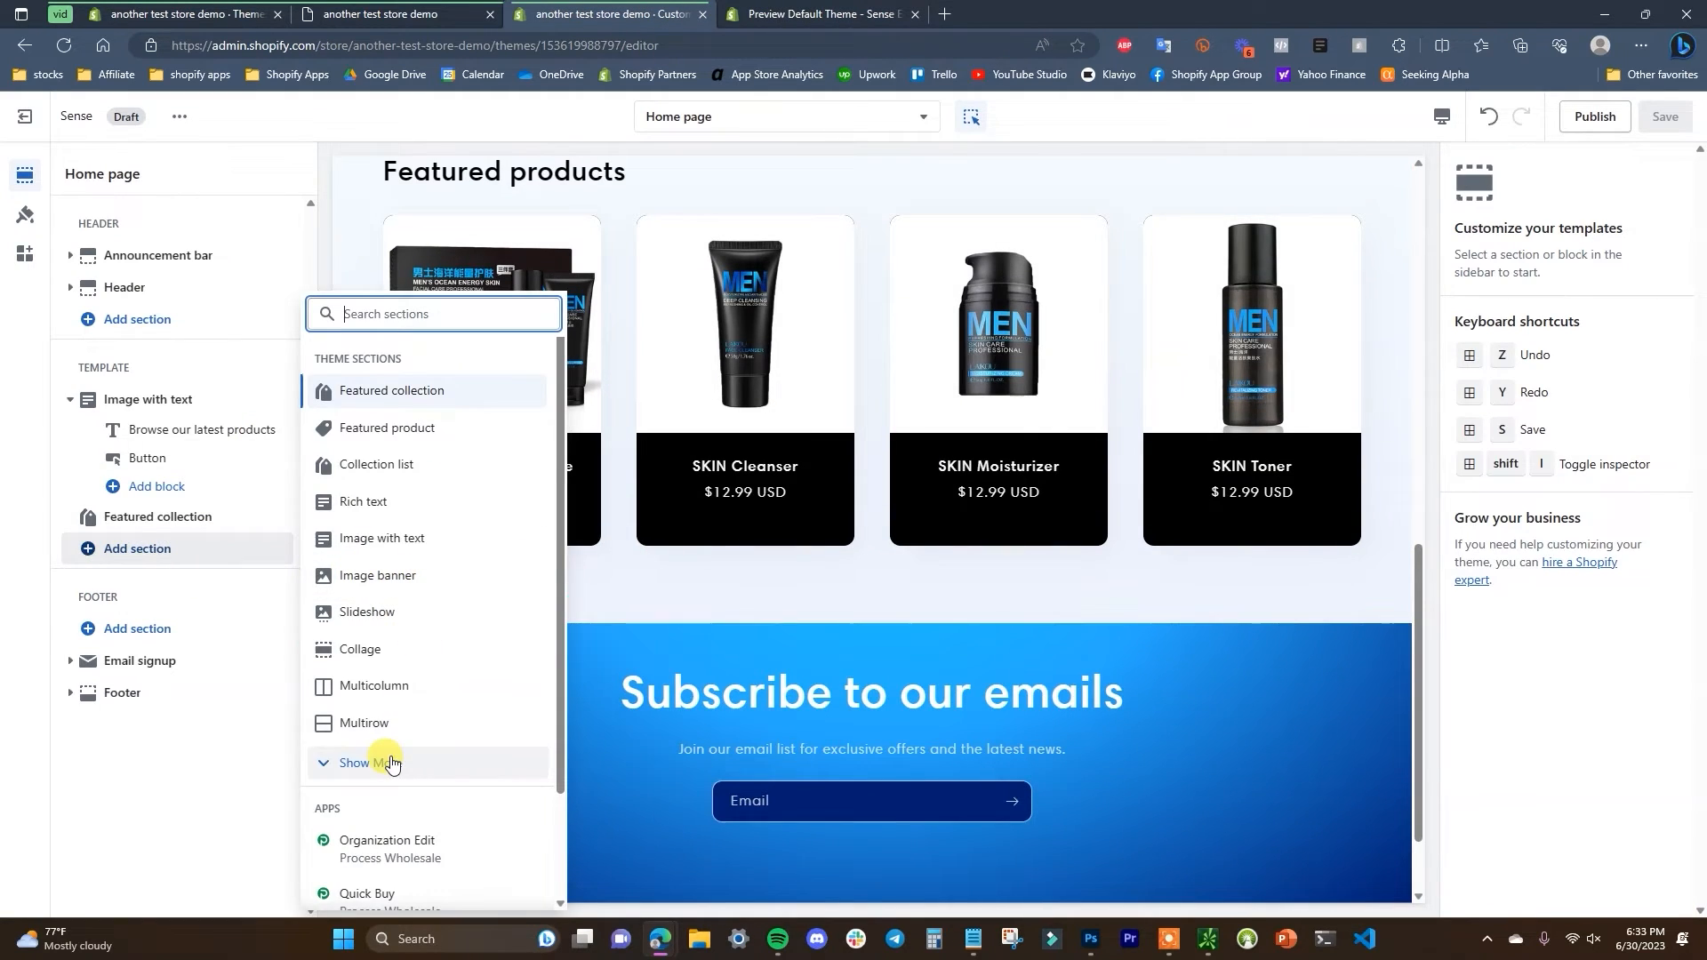
{"action": "left_click", "coordinate": [382, 502]}
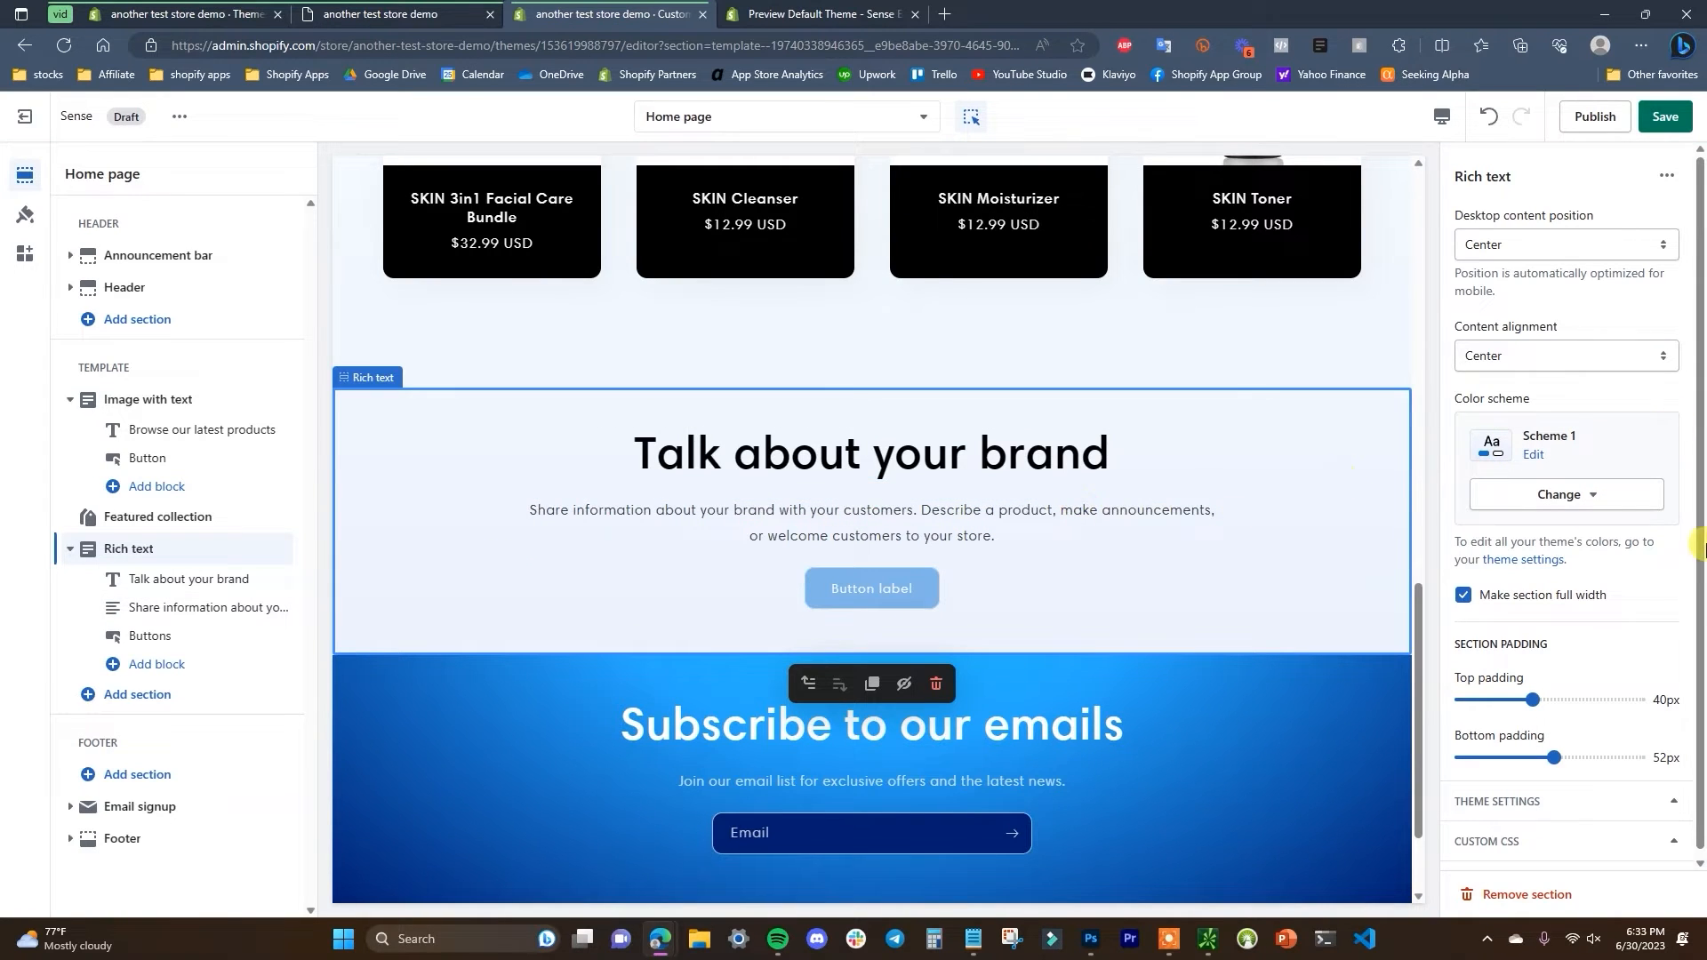
{"action": "left_click", "coordinate": [1598, 504]}
{"action": "left_click", "coordinate": [1565, 598]}
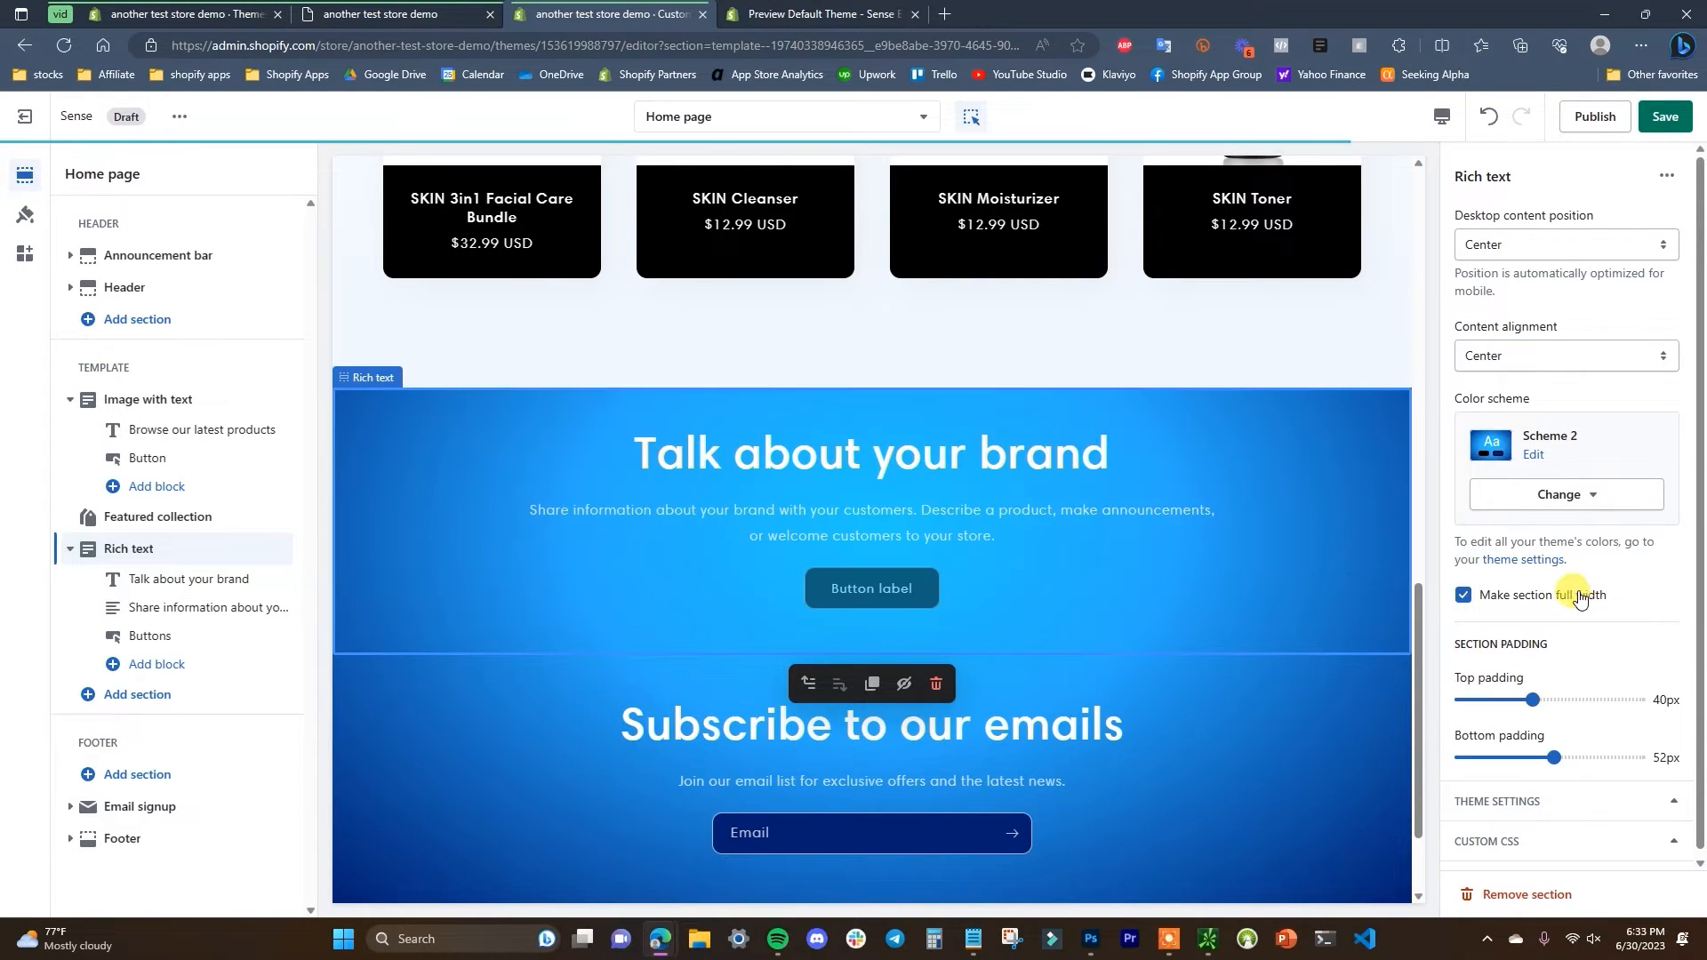
- Check the product collage in the Sense preview and add a Collage section below Rich text in the store's home page
{"action": "key", "text": "ctrl+Tab"}
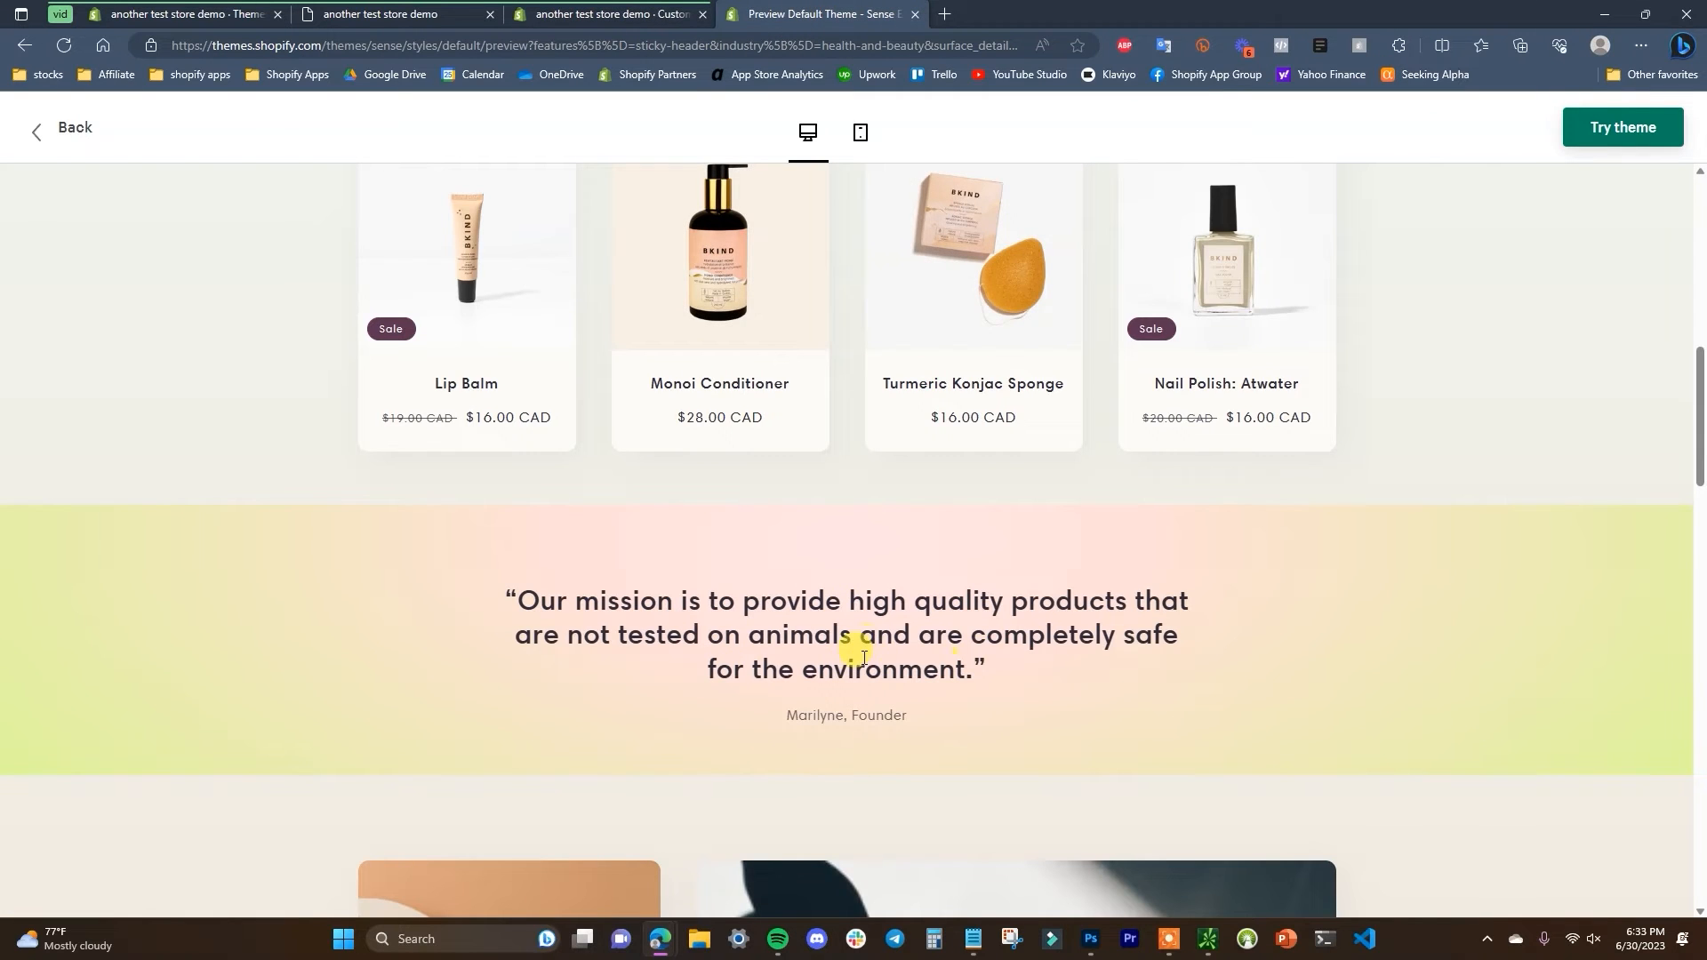
{"action": "scroll", "coordinate": [890, 659], "scroll_direction": "down", "scroll_amount": 9}
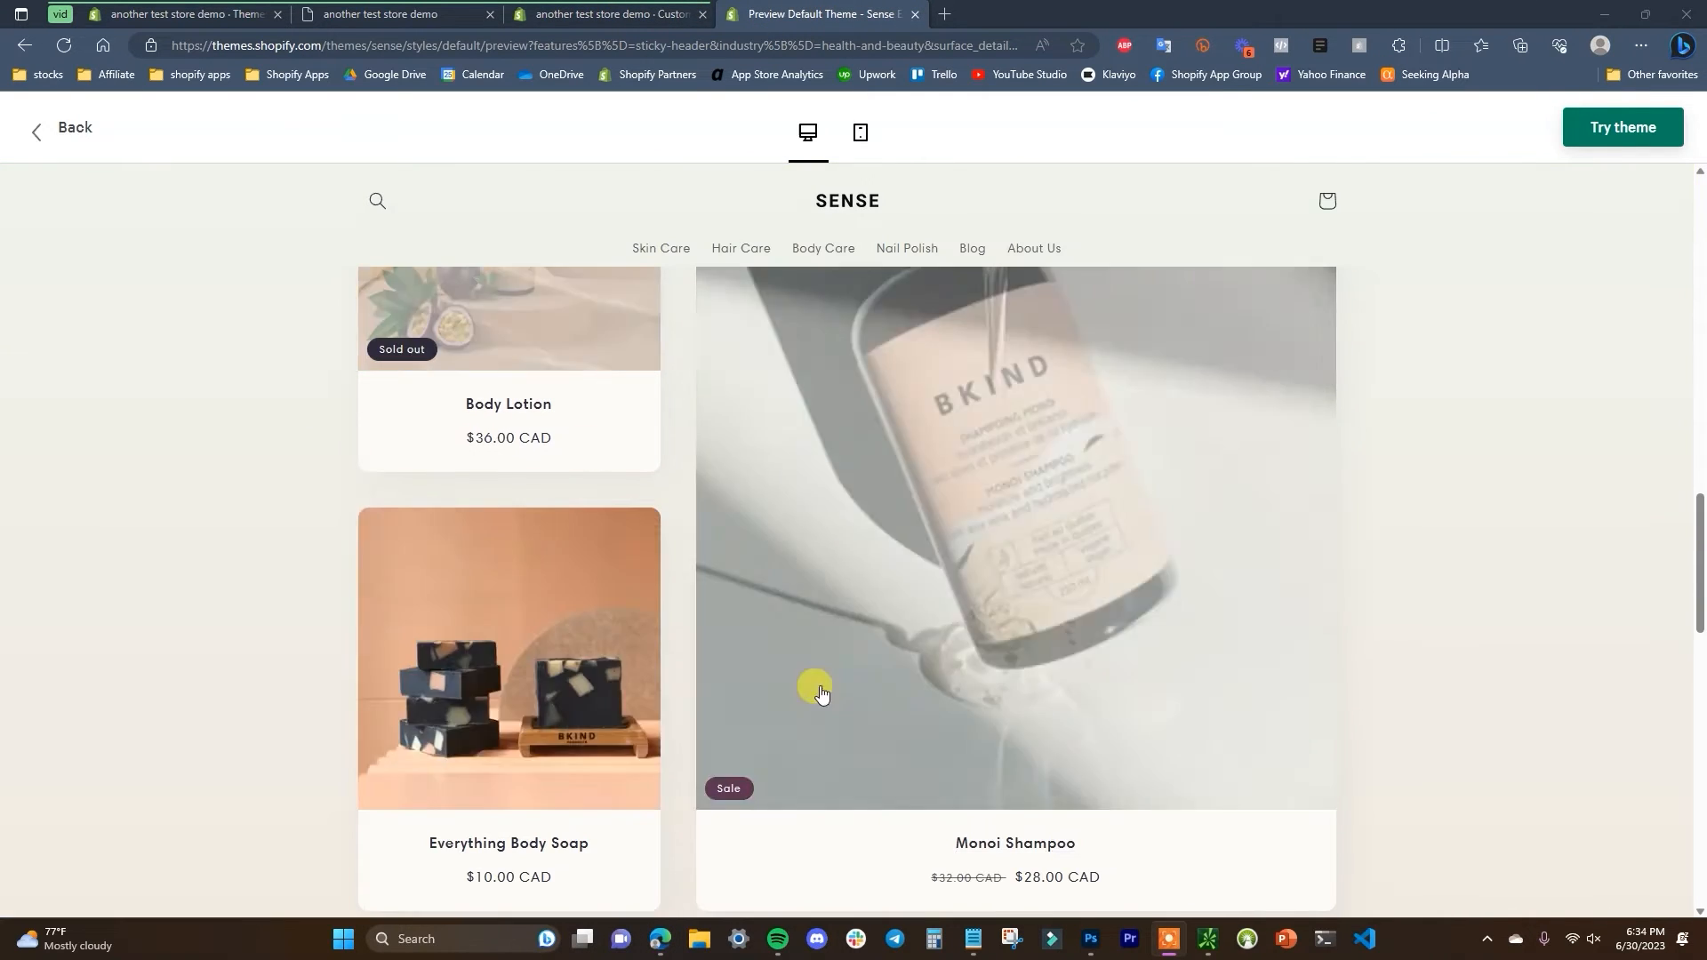
{"action": "key", "text": "ctrl+shift+Tab"}
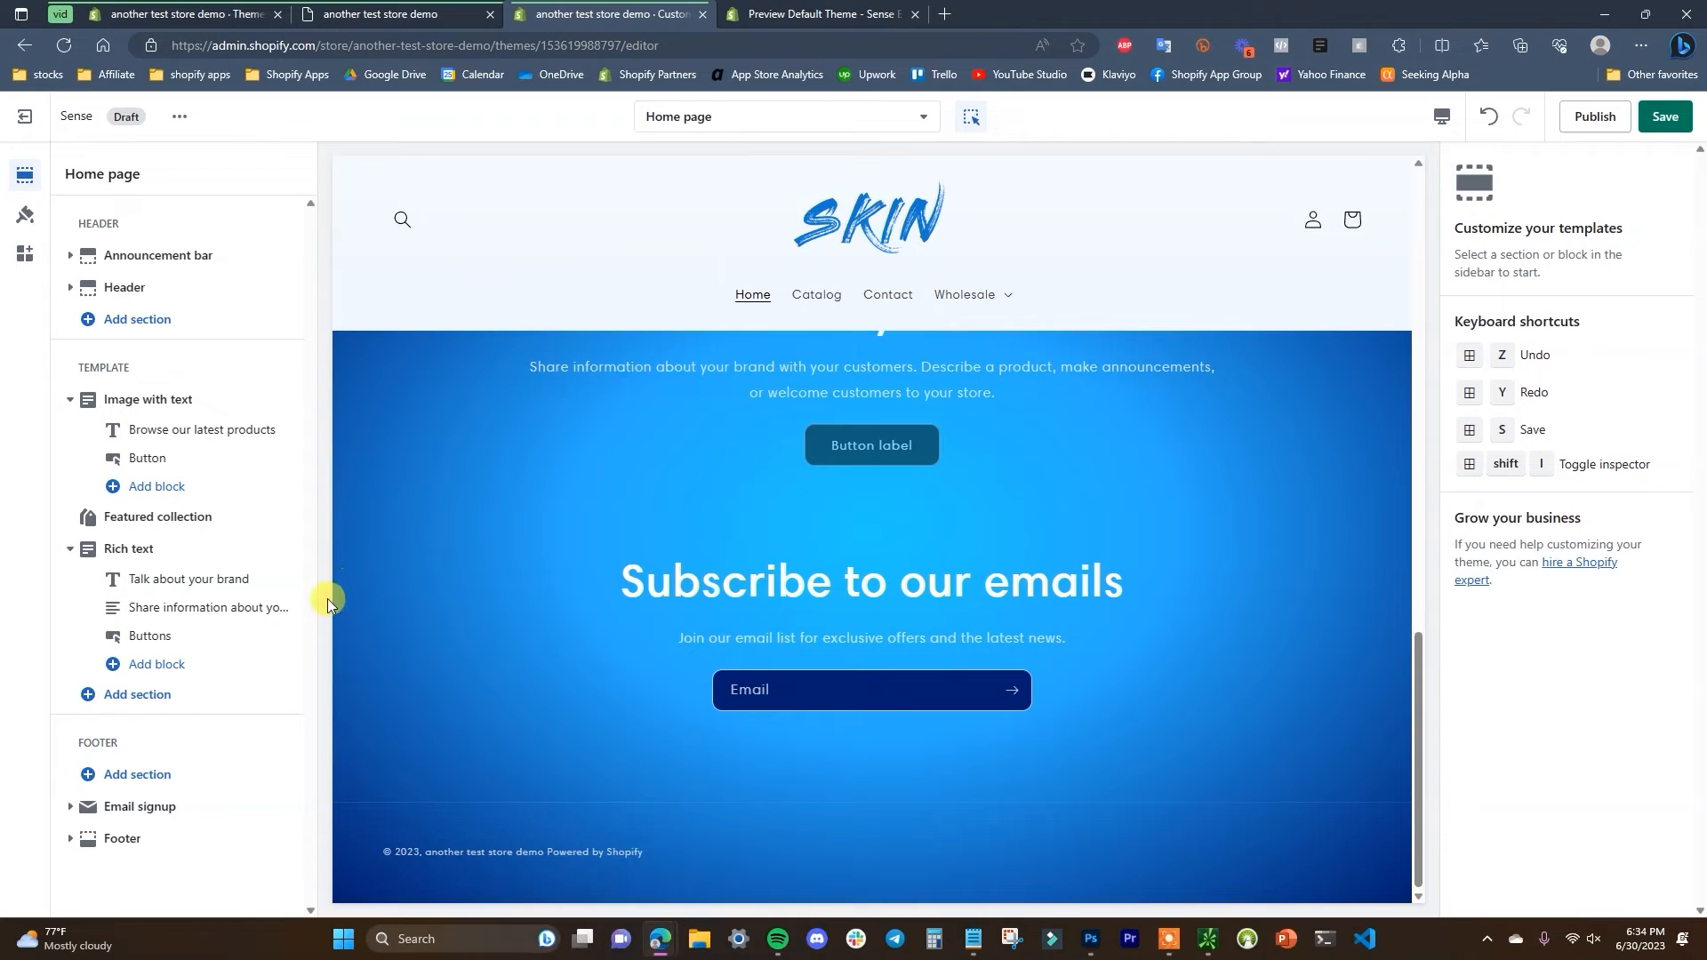
{"action": "left_click", "coordinate": [162, 699]}
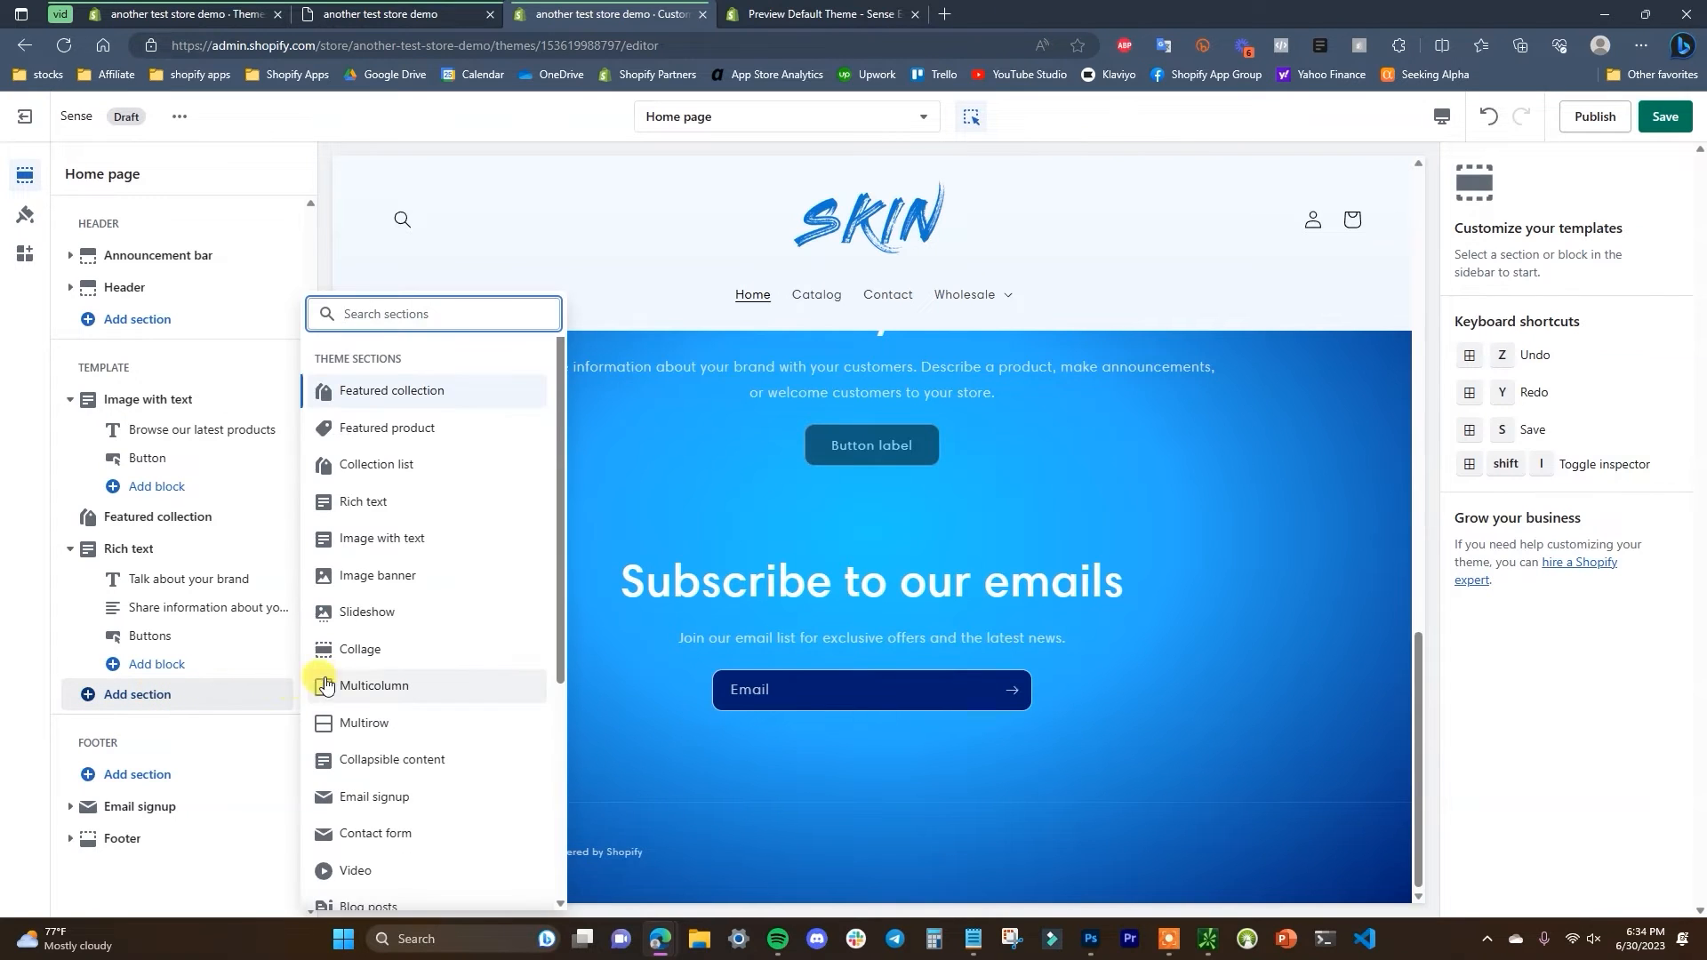
{"action": "left_click", "coordinate": [380, 651]}
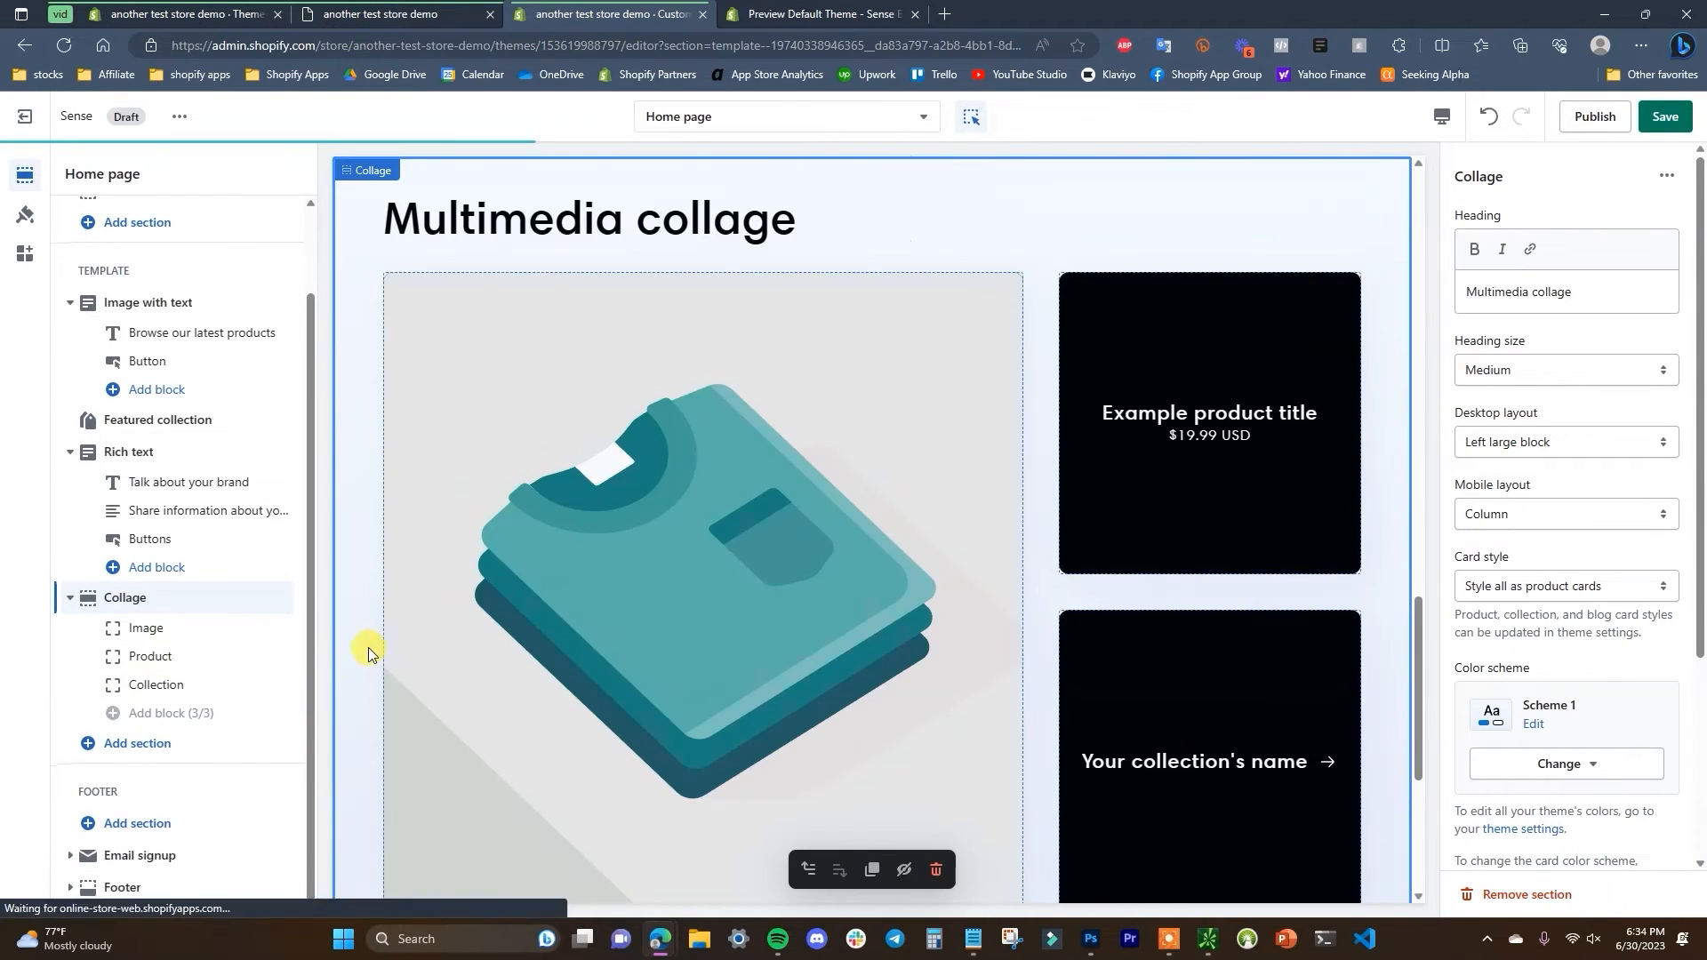
{"action": "scroll", "coordinate": [1044, 532], "scroll_direction": "down", "scroll_amount": 4}
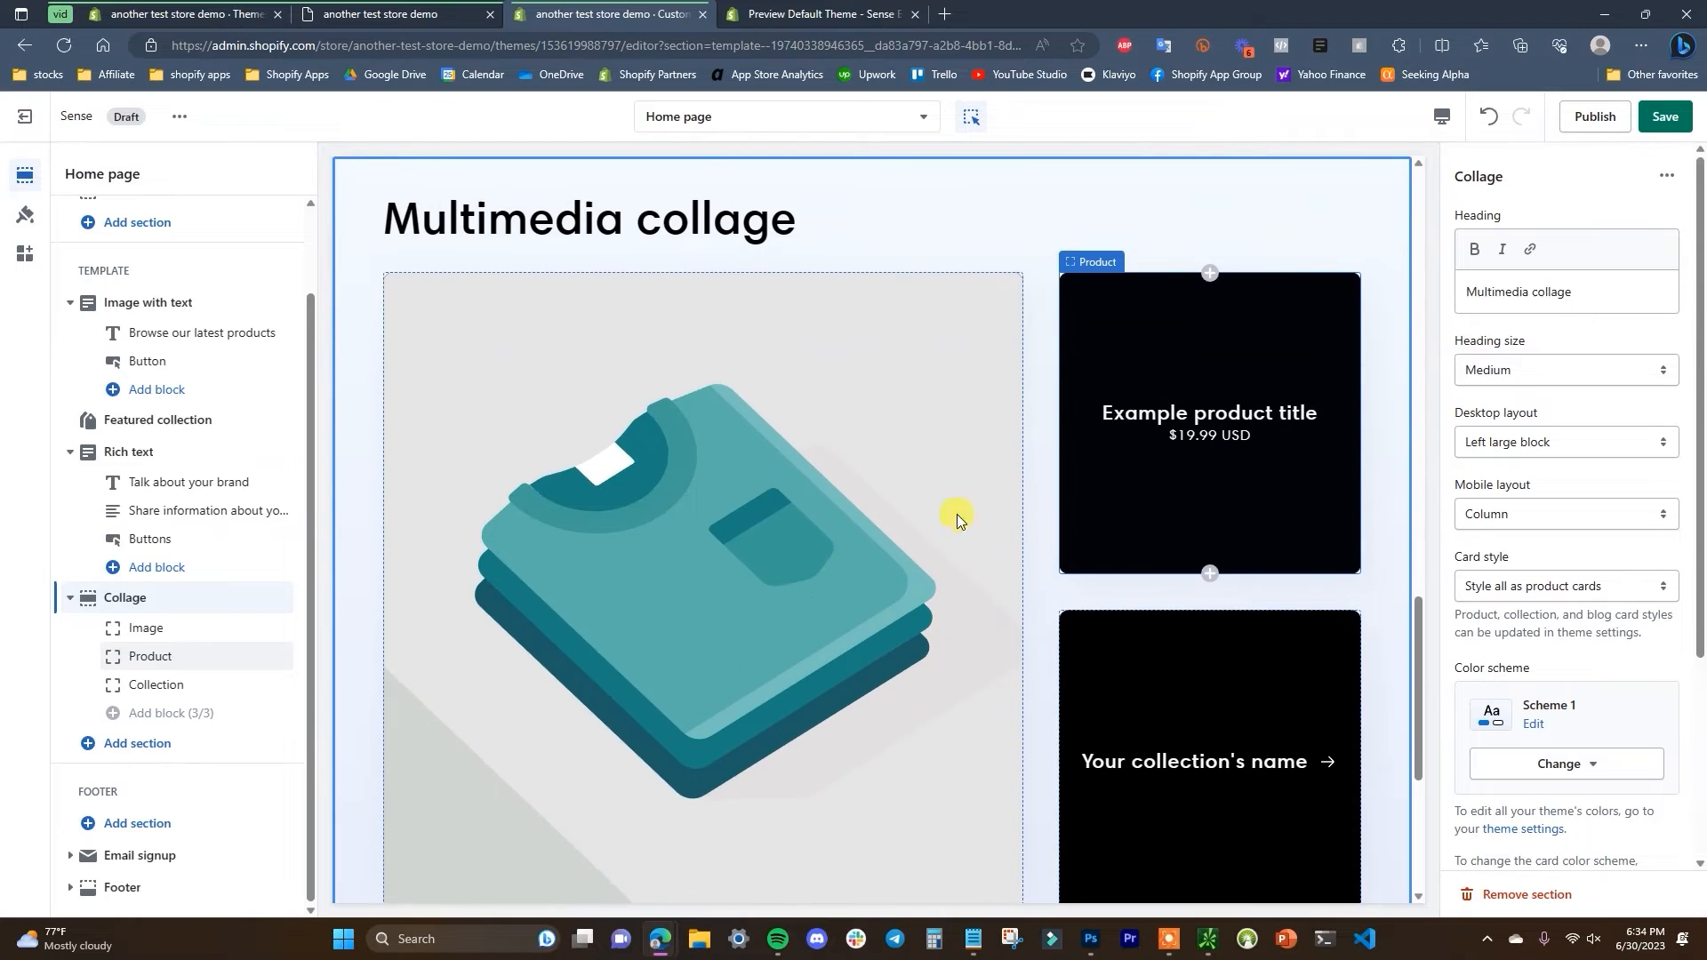
- Check the icon columns in the Sense preview and add a Multicolumn section below Collage in the store's home page
{"action": "left_click", "coordinate": [823, 8]}
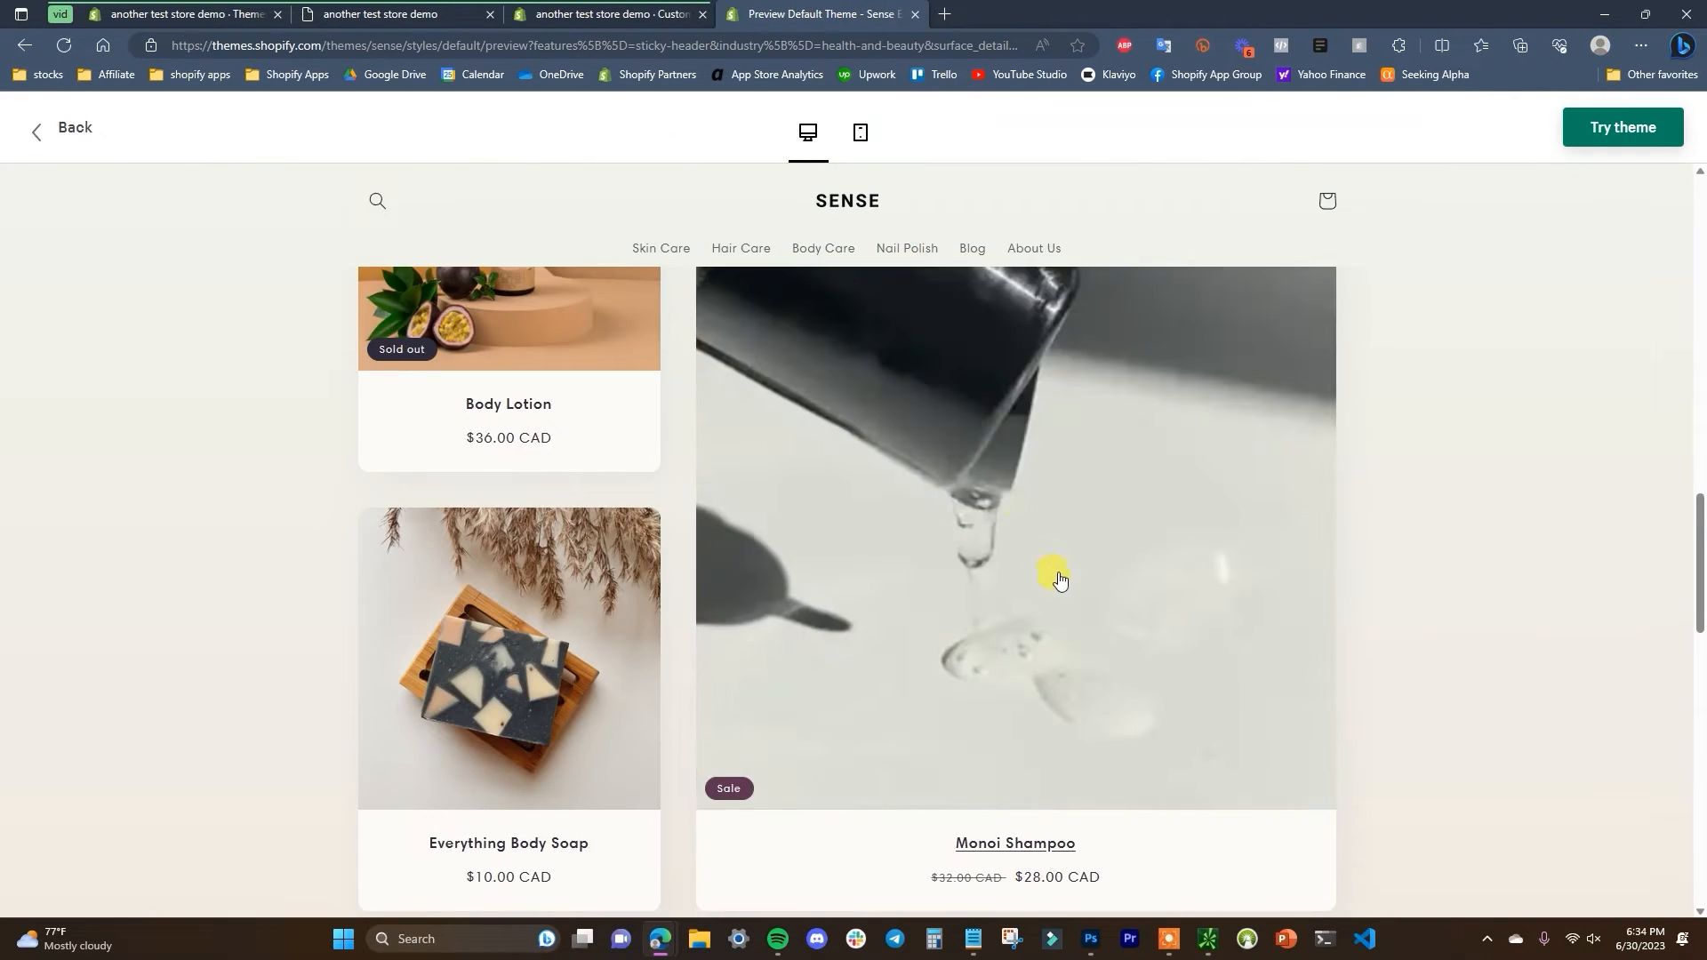
{"action": "scroll", "coordinate": [1041, 556], "scroll_direction": "down", "scroll_amount": 5}
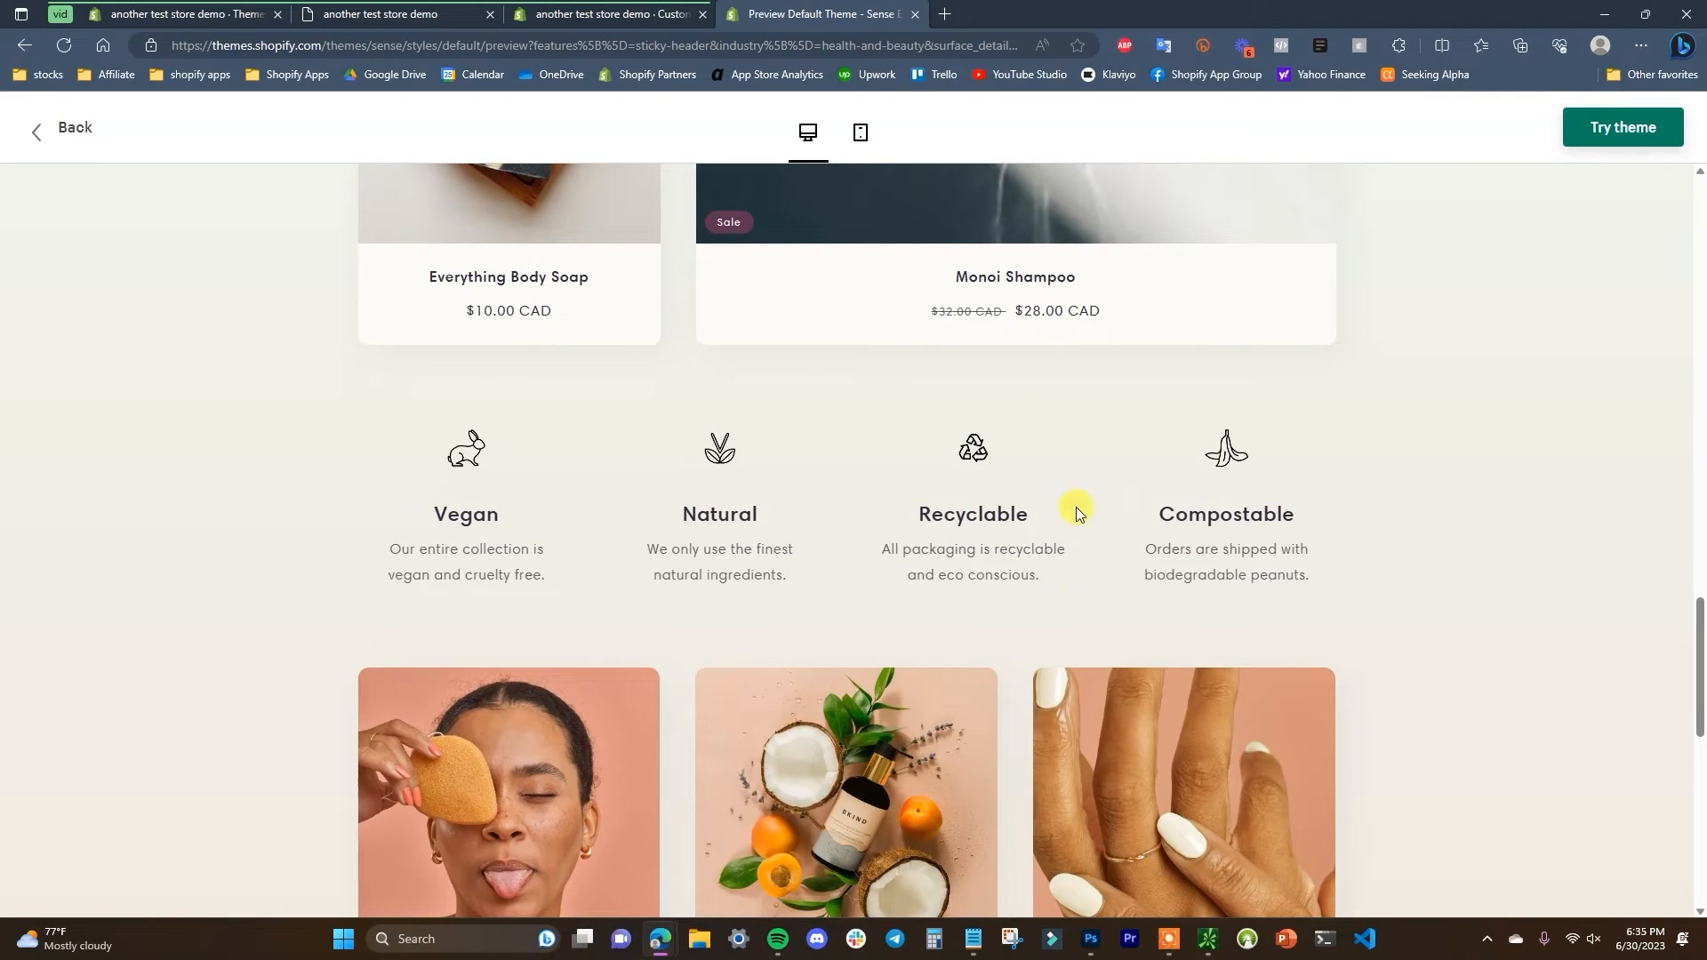
{"action": "left_click", "coordinate": [622, 13]}
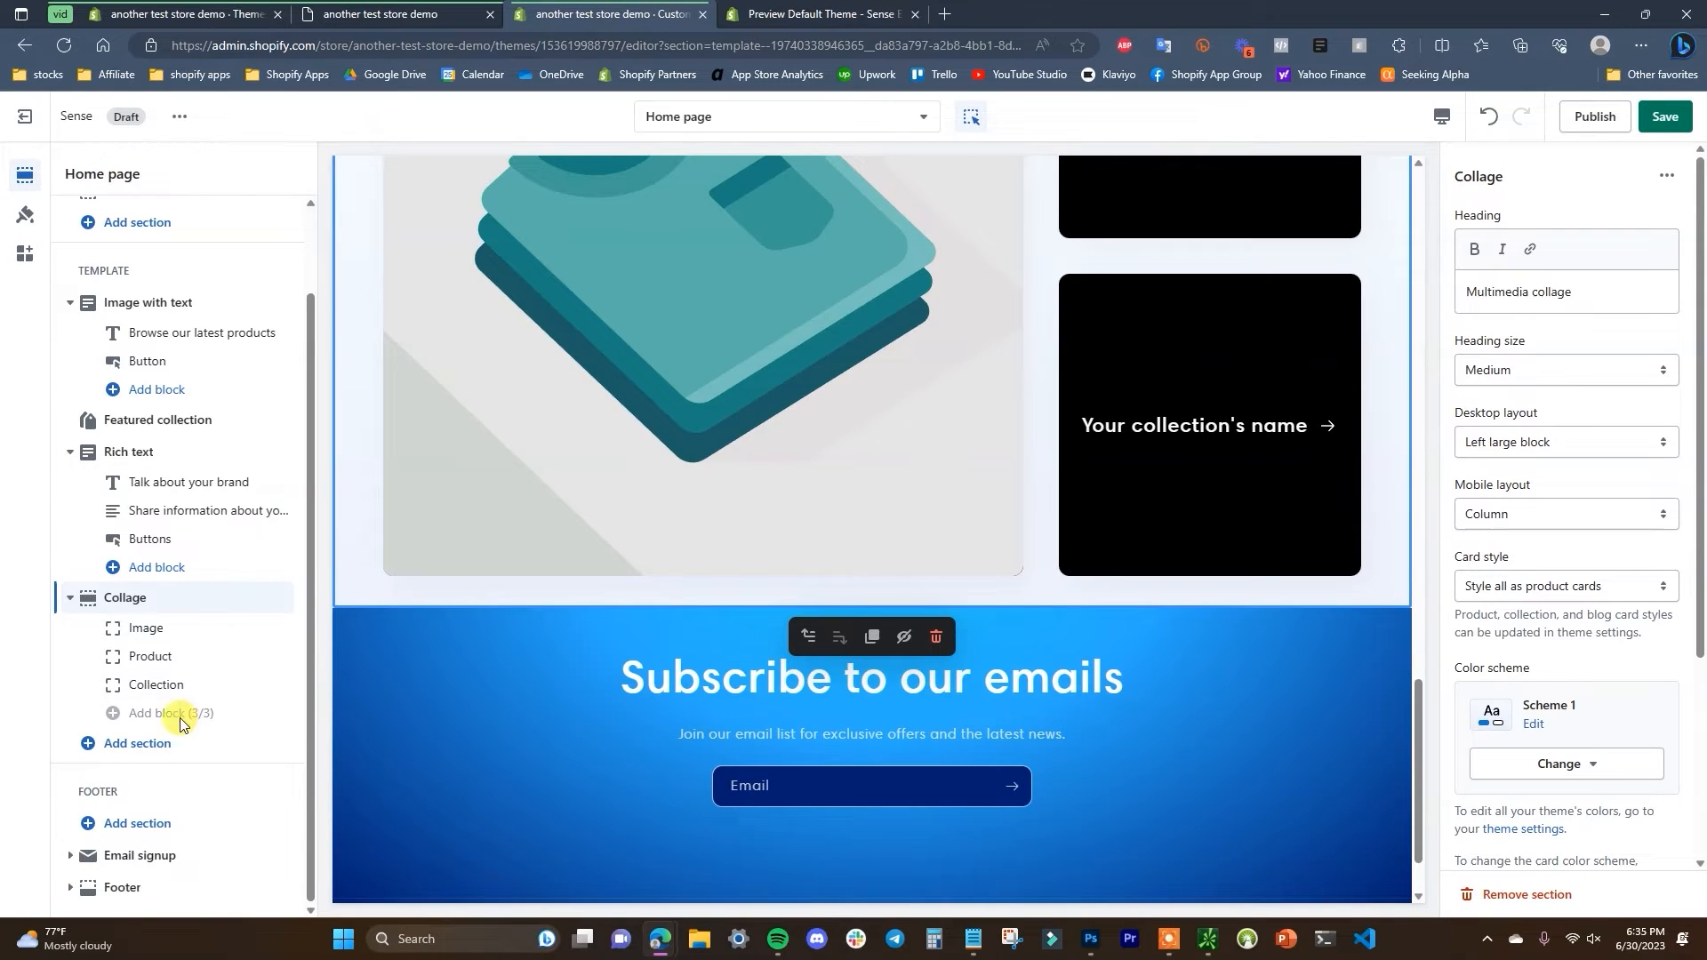
{"action": "left_click", "coordinate": [141, 743]}
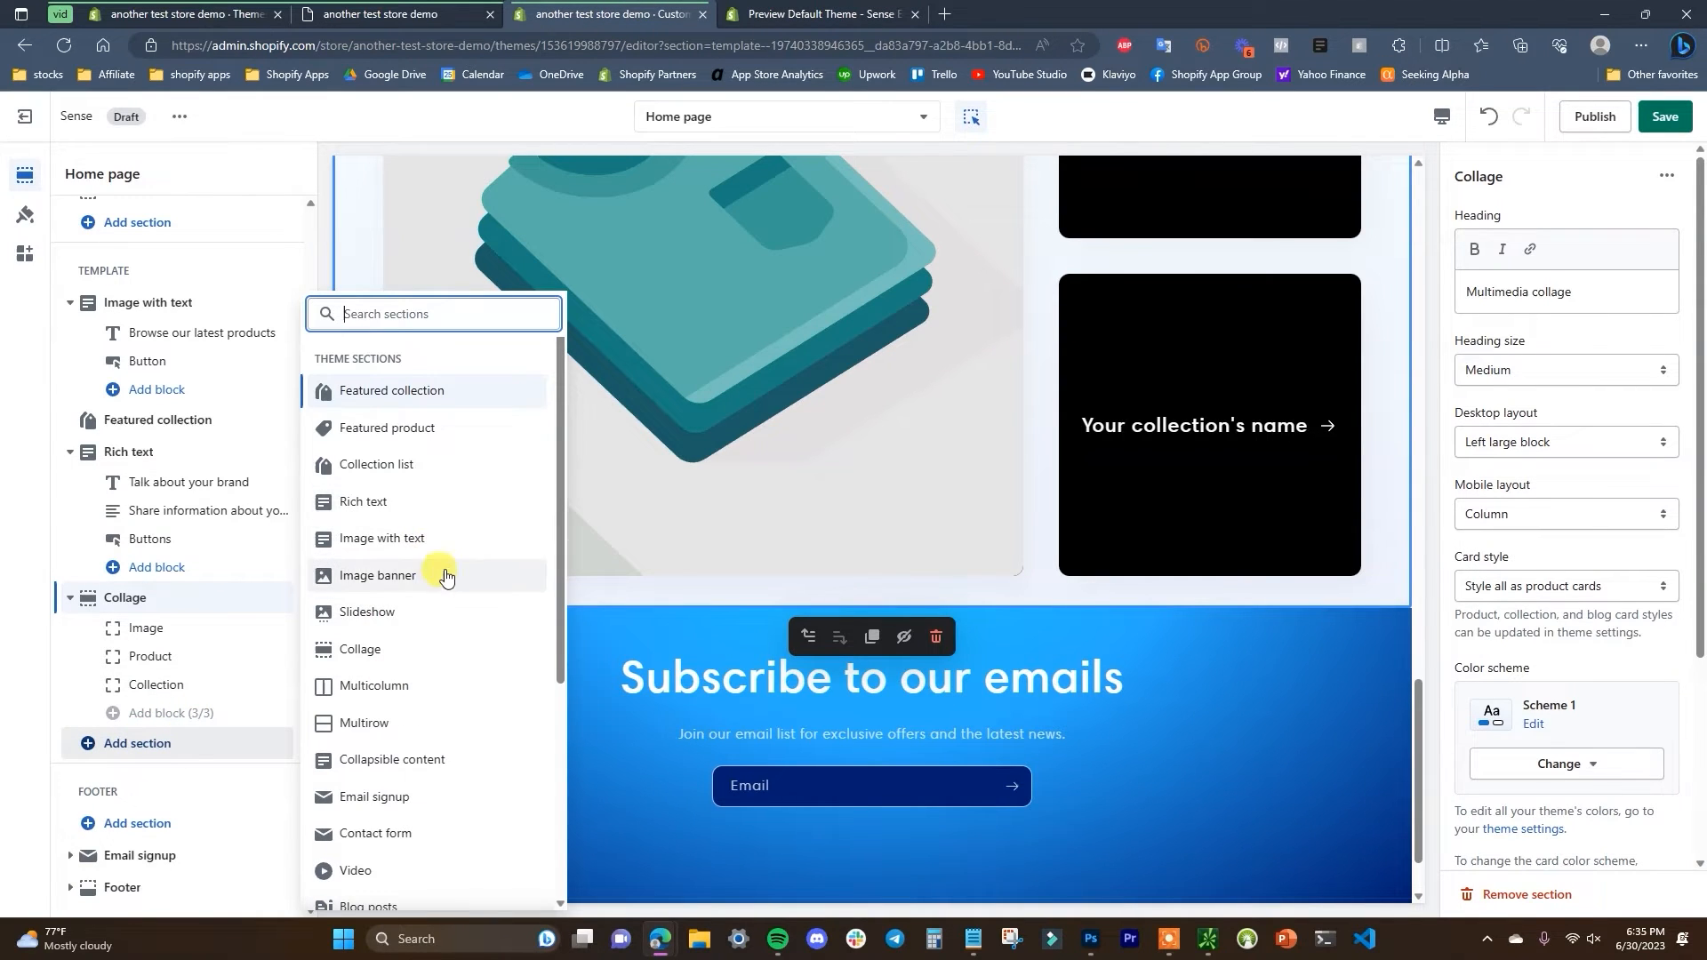
{"action": "left_click", "coordinate": [373, 686]}
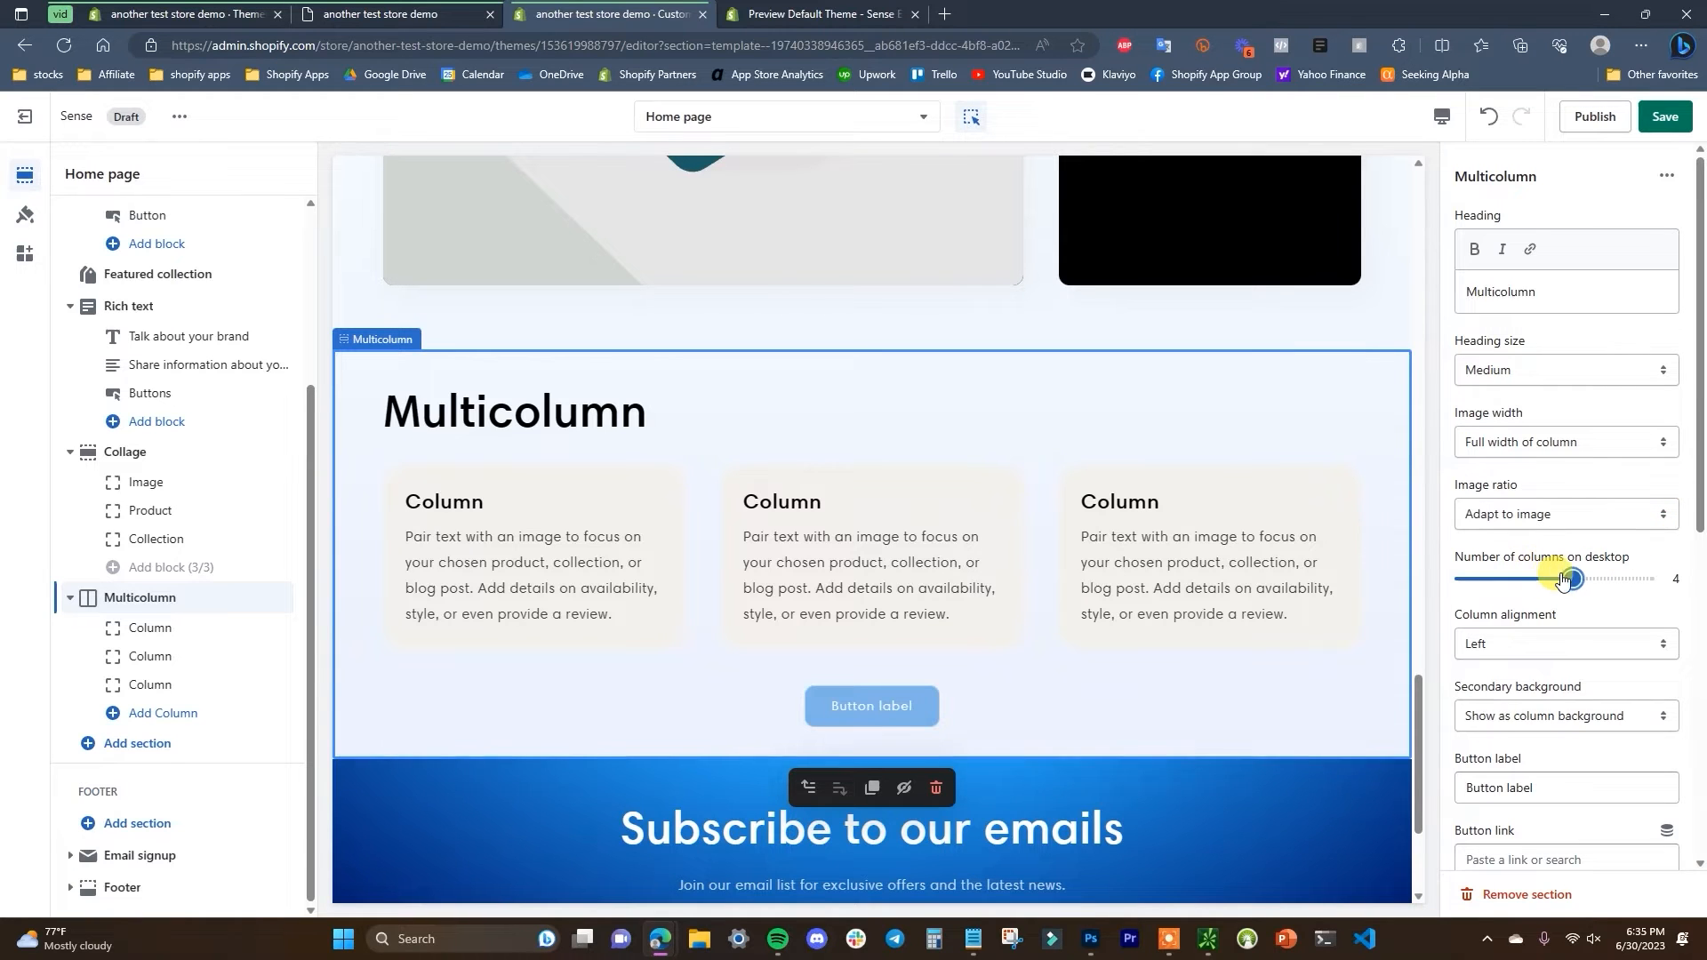
- Examine the collection cards and email signup in the Sense preview and compare them with the lower part of the store's home page
{"action": "left_click", "coordinate": [901, 28]}
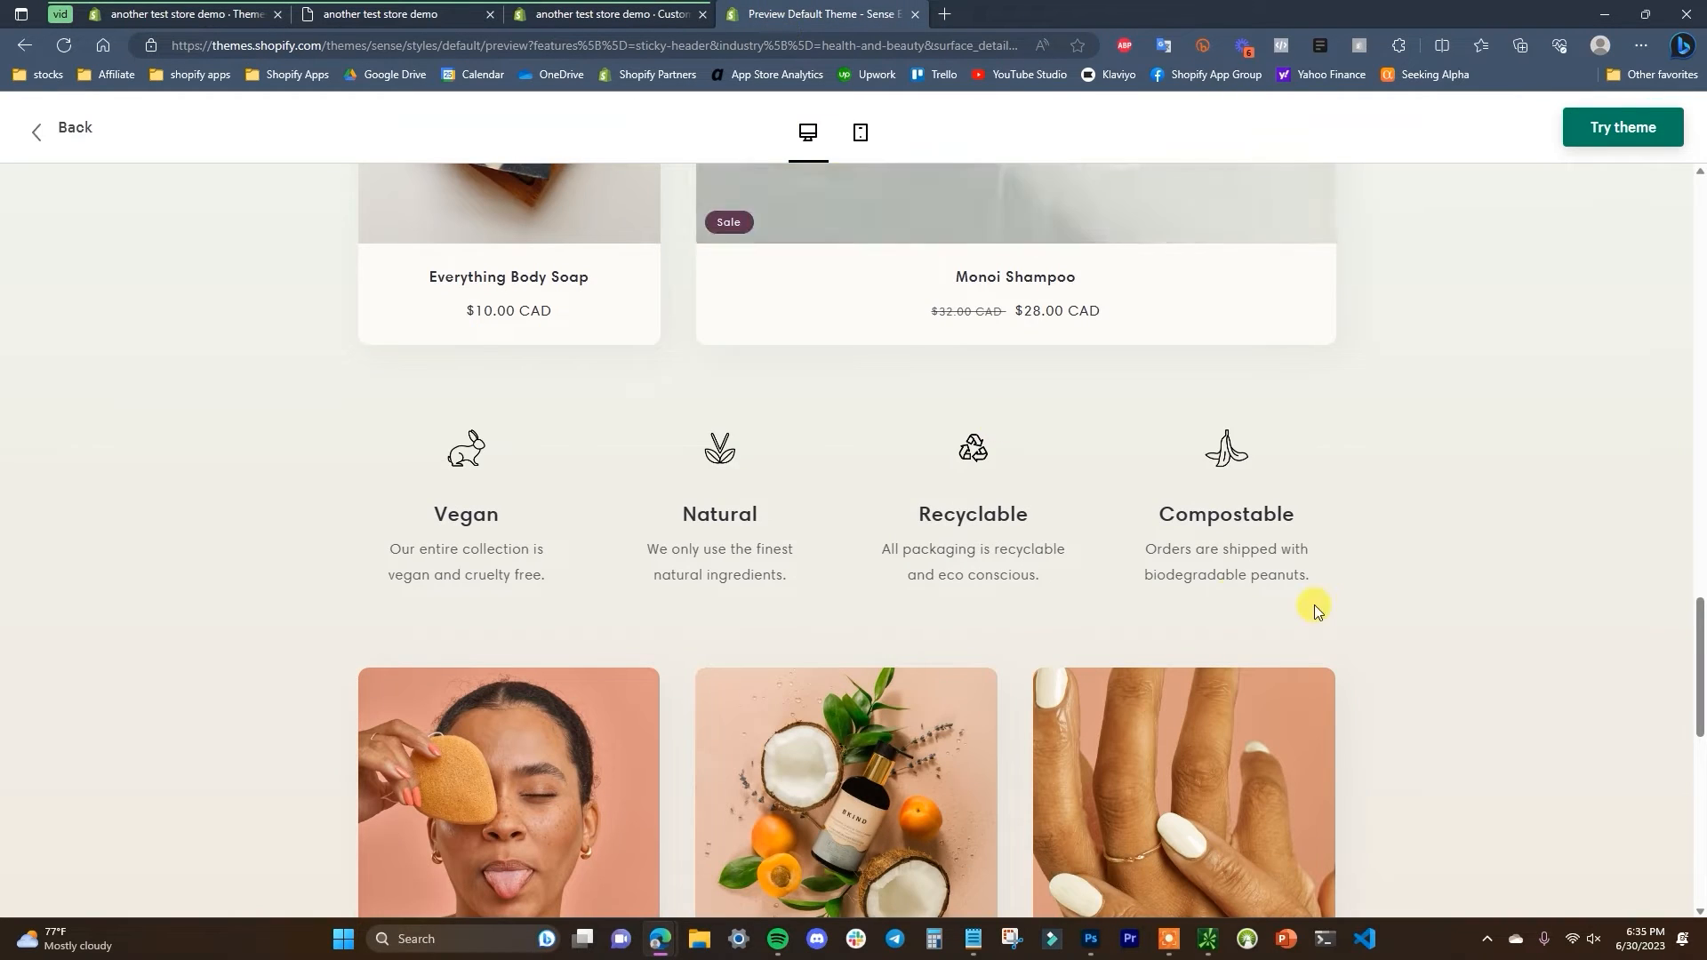
{"action": "scroll", "coordinate": [978, 569], "scroll_direction": "down", "scroll_amount": 3}
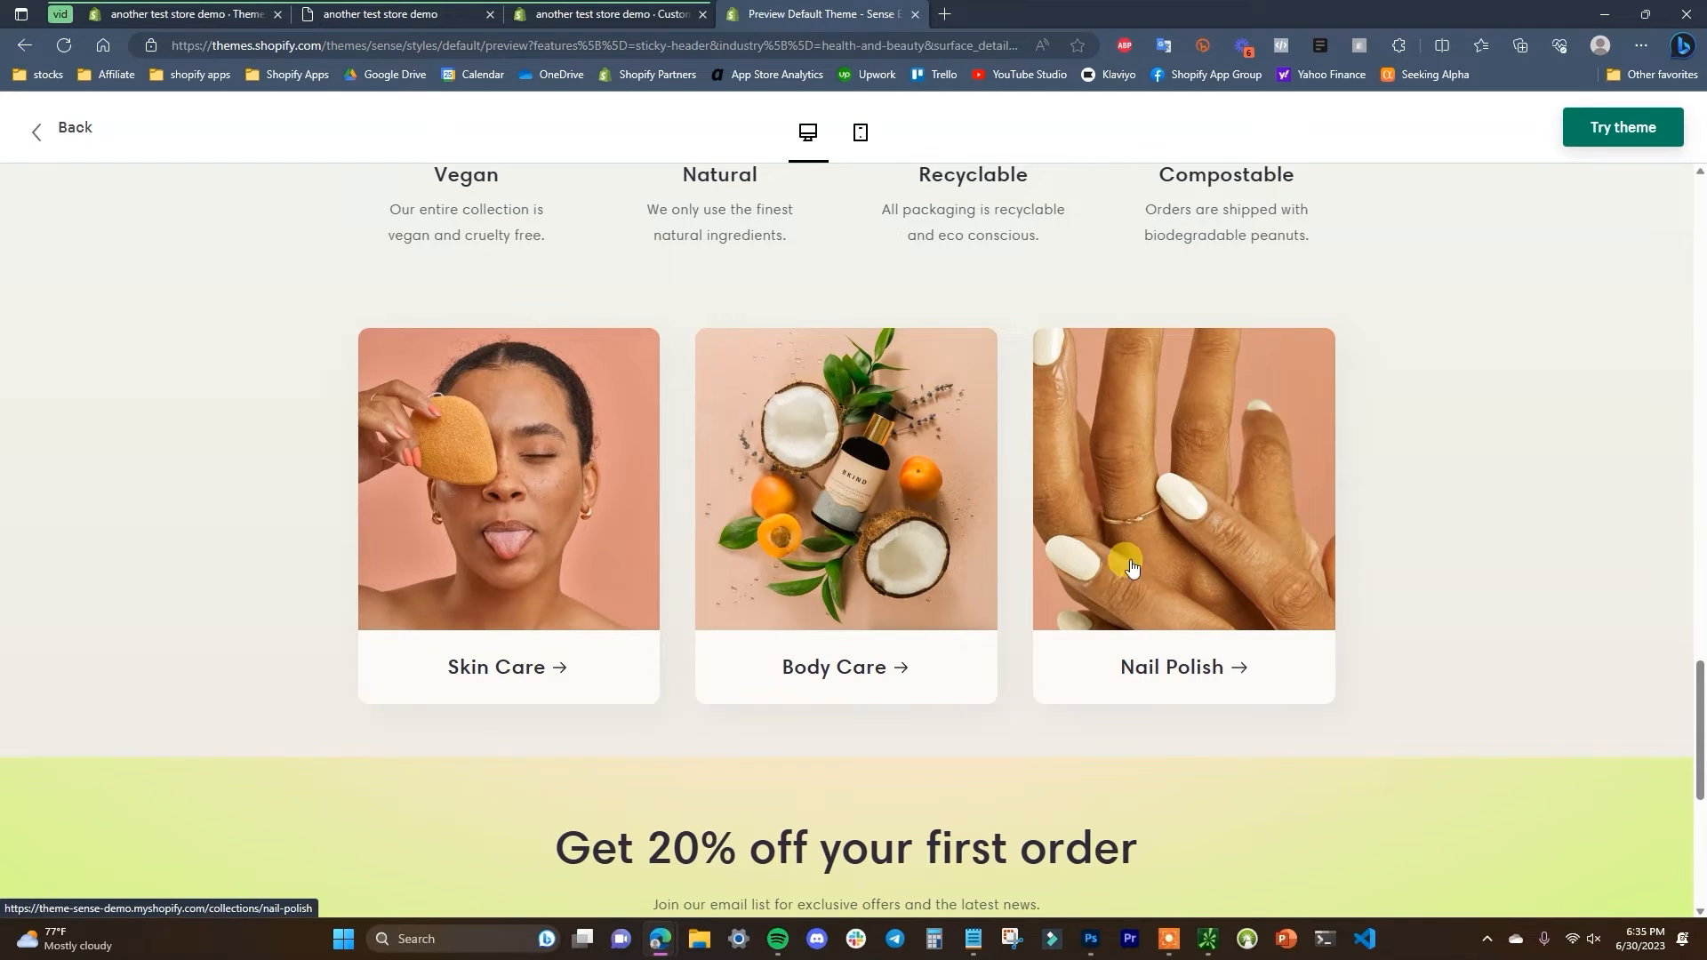
{"action": "scroll", "coordinate": [1112, 578], "scroll_direction": "down", "scroll_amount": 3}
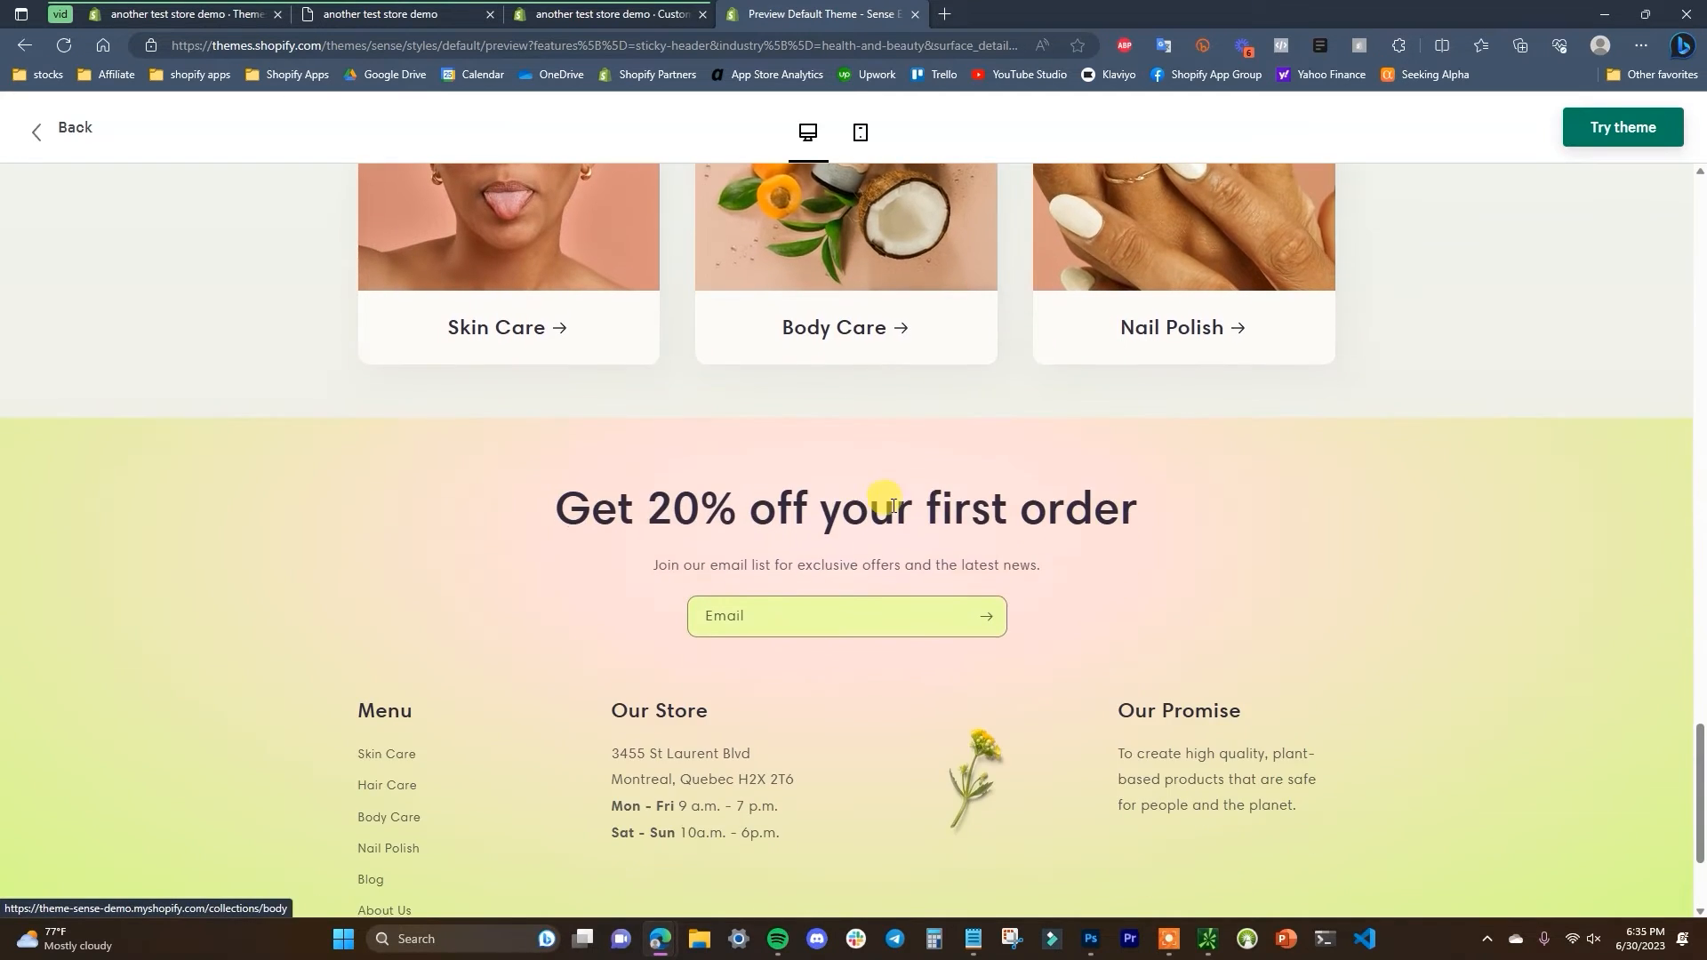
{"action": "left_click", "coordinate": [622, 14]}
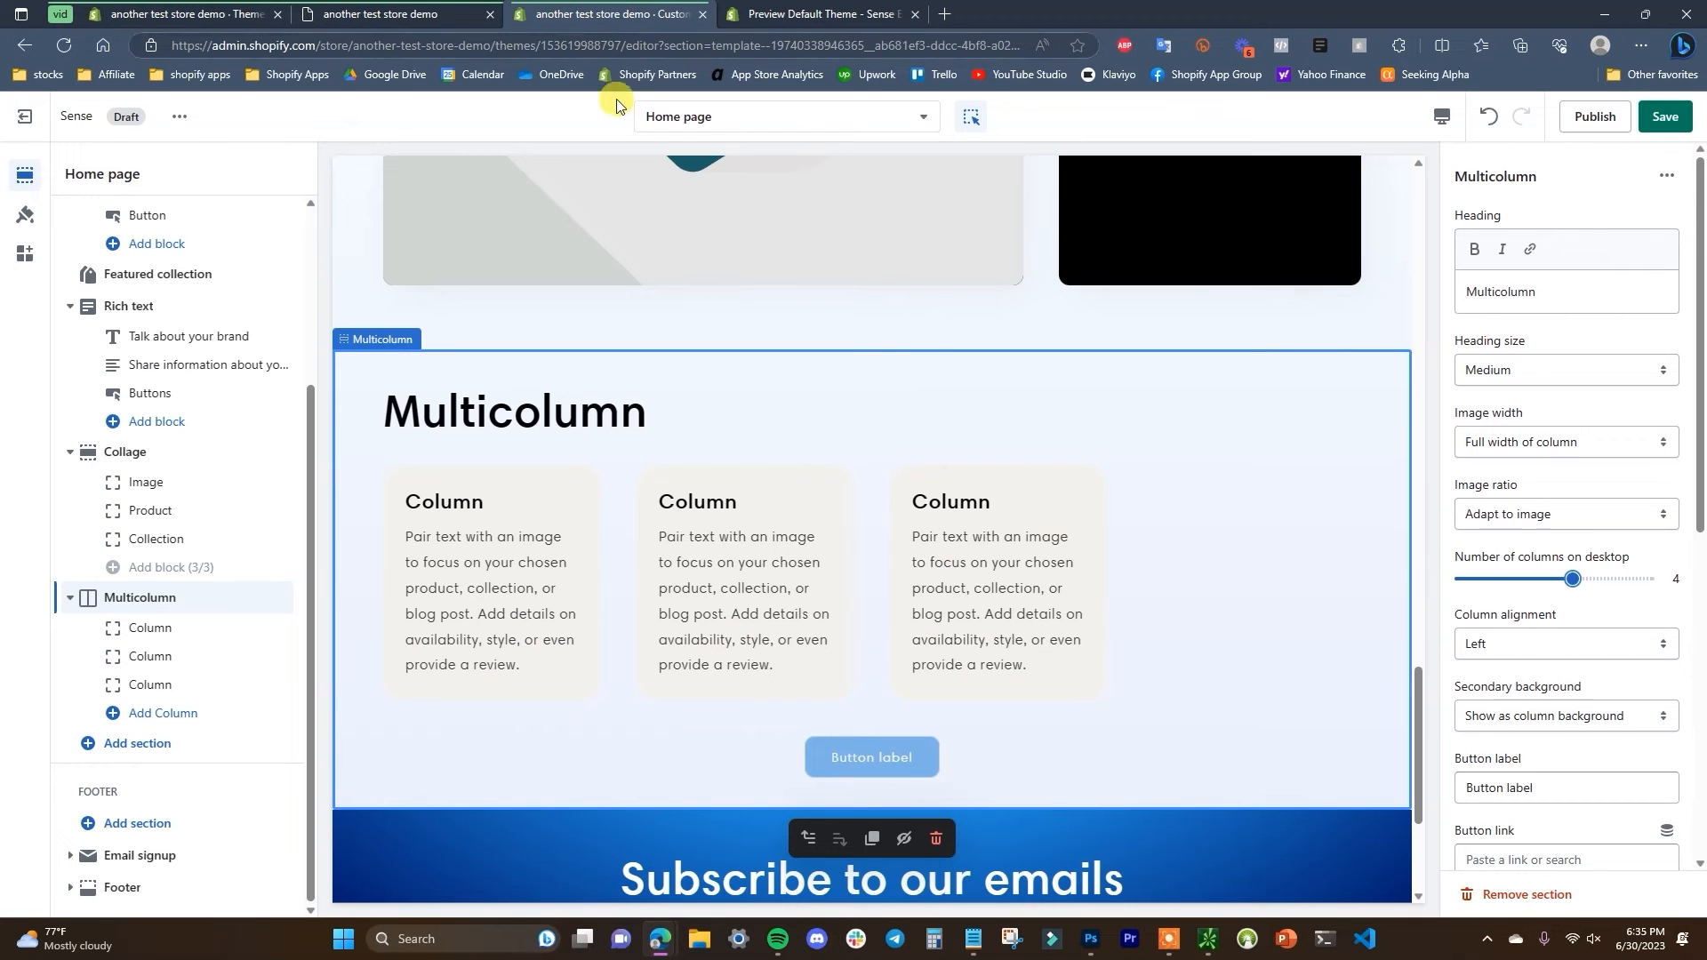
{"action": "scroll", "coordinate": [699, 766], "scroll_direction": "down", "scroll_amount": 3}
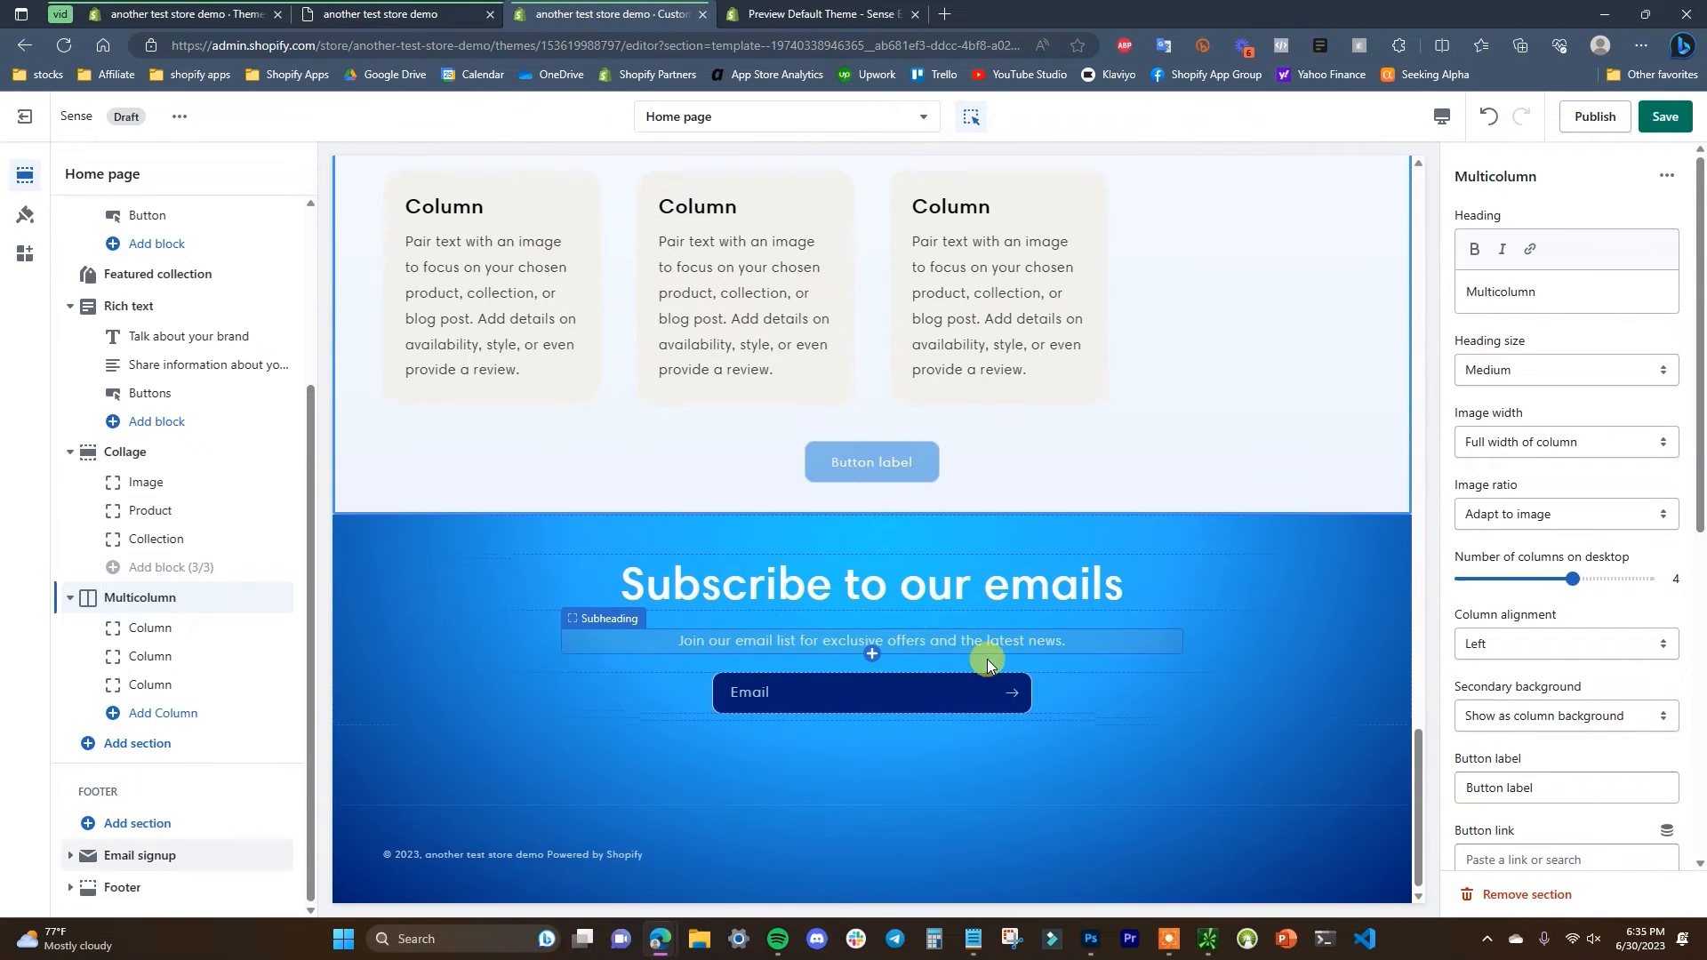
- Check the collection cards in the Sense preview and add a Collection list section below Multicolumn in the store's home page
{"action": "key", "text": "ctrl+Tab"}
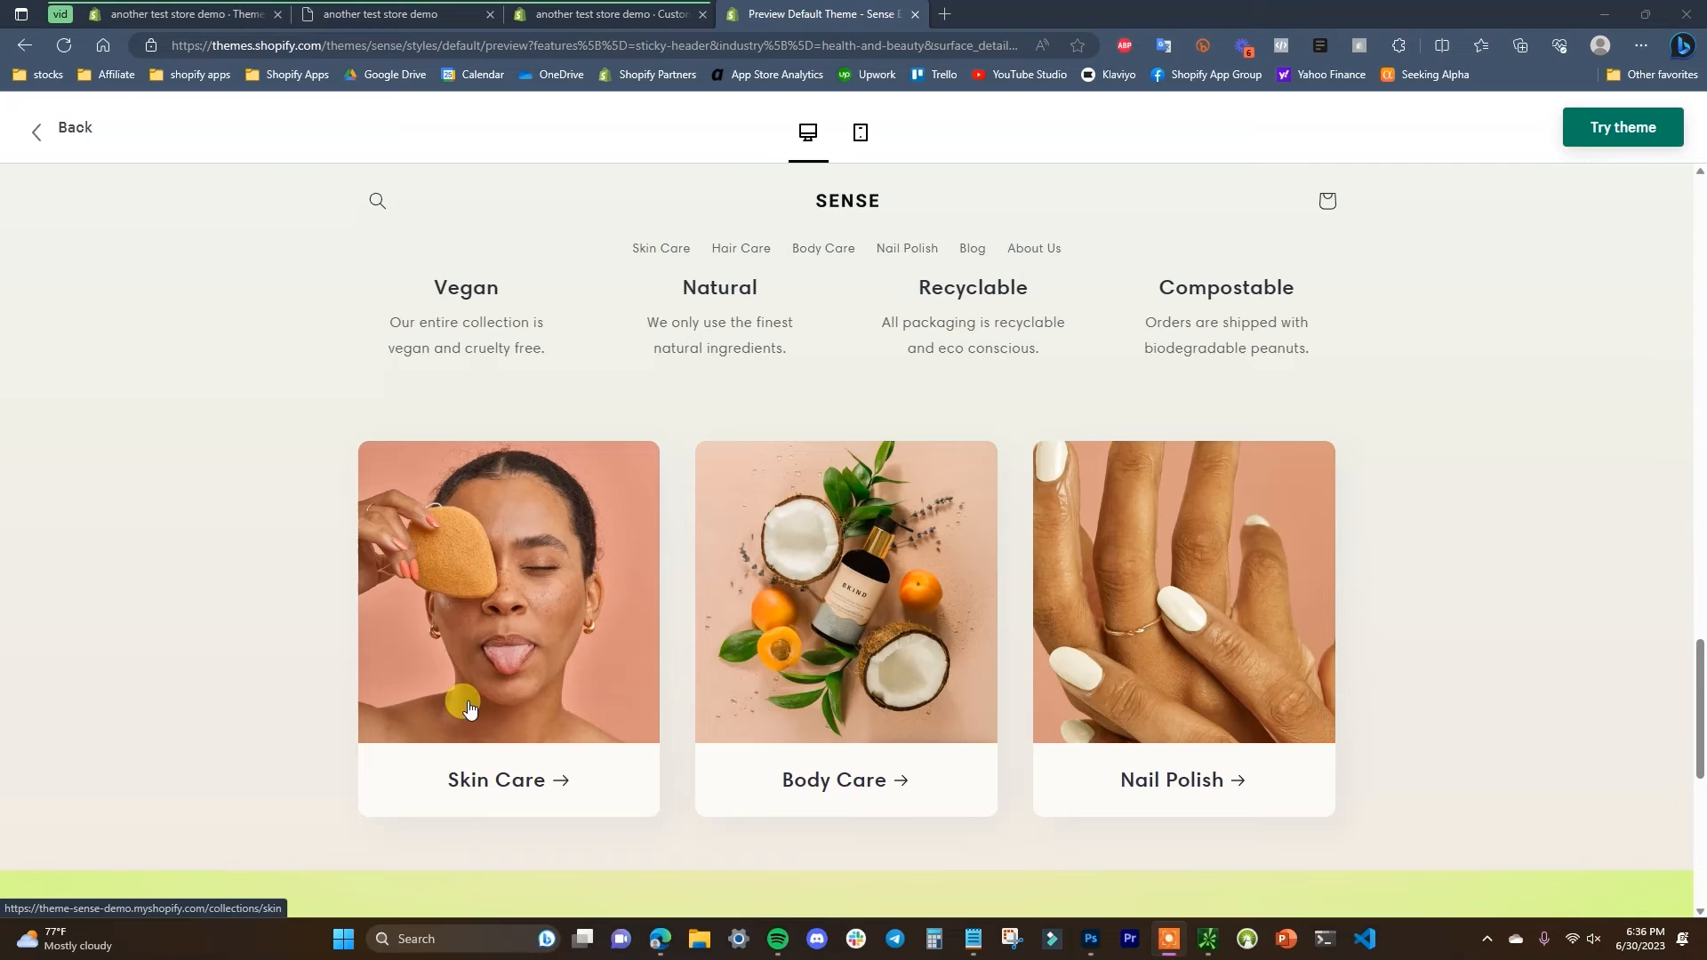
{"action": "left_click", "coordinate": [633, 10]}
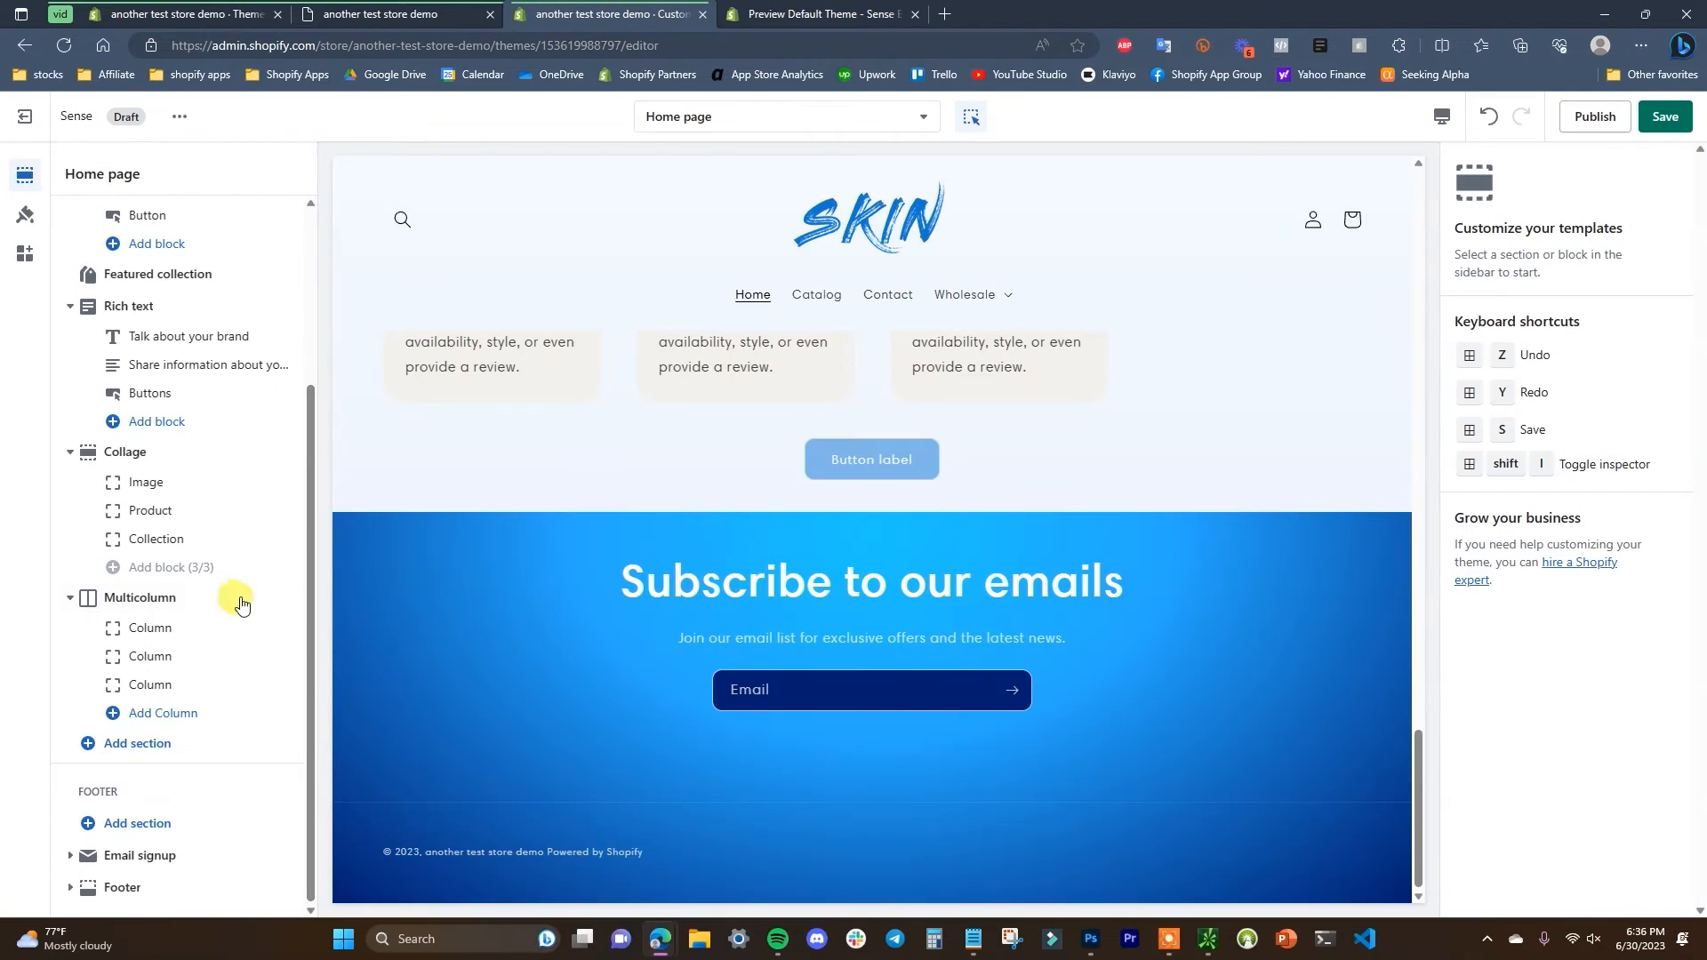
{"action": "left_click", "coordinate": [152, 745]}
{"action": "scroll", "coordinate": [443, 627], "scroll_direction": "down", "scroll_amount": 1}
{"action": "scroll", "coordinate": [439, 649], "scroll_direction": "up", "scroll_amount": 2}
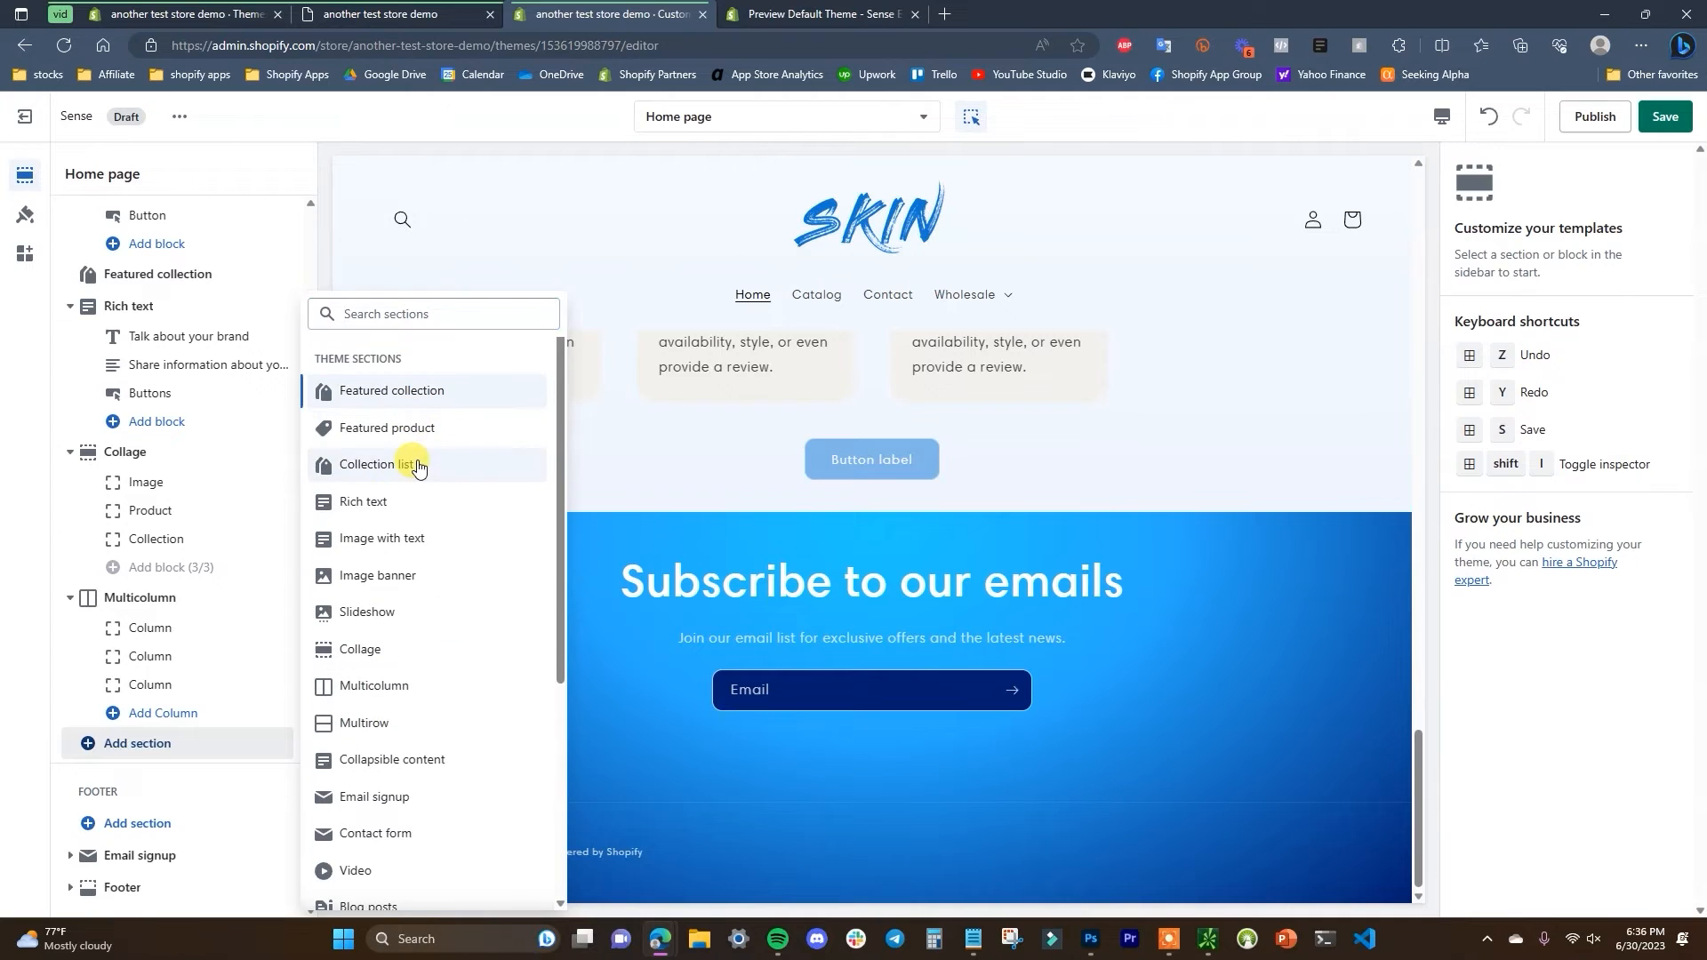
{"action": "left_click", "coordinate": [419, 460]}
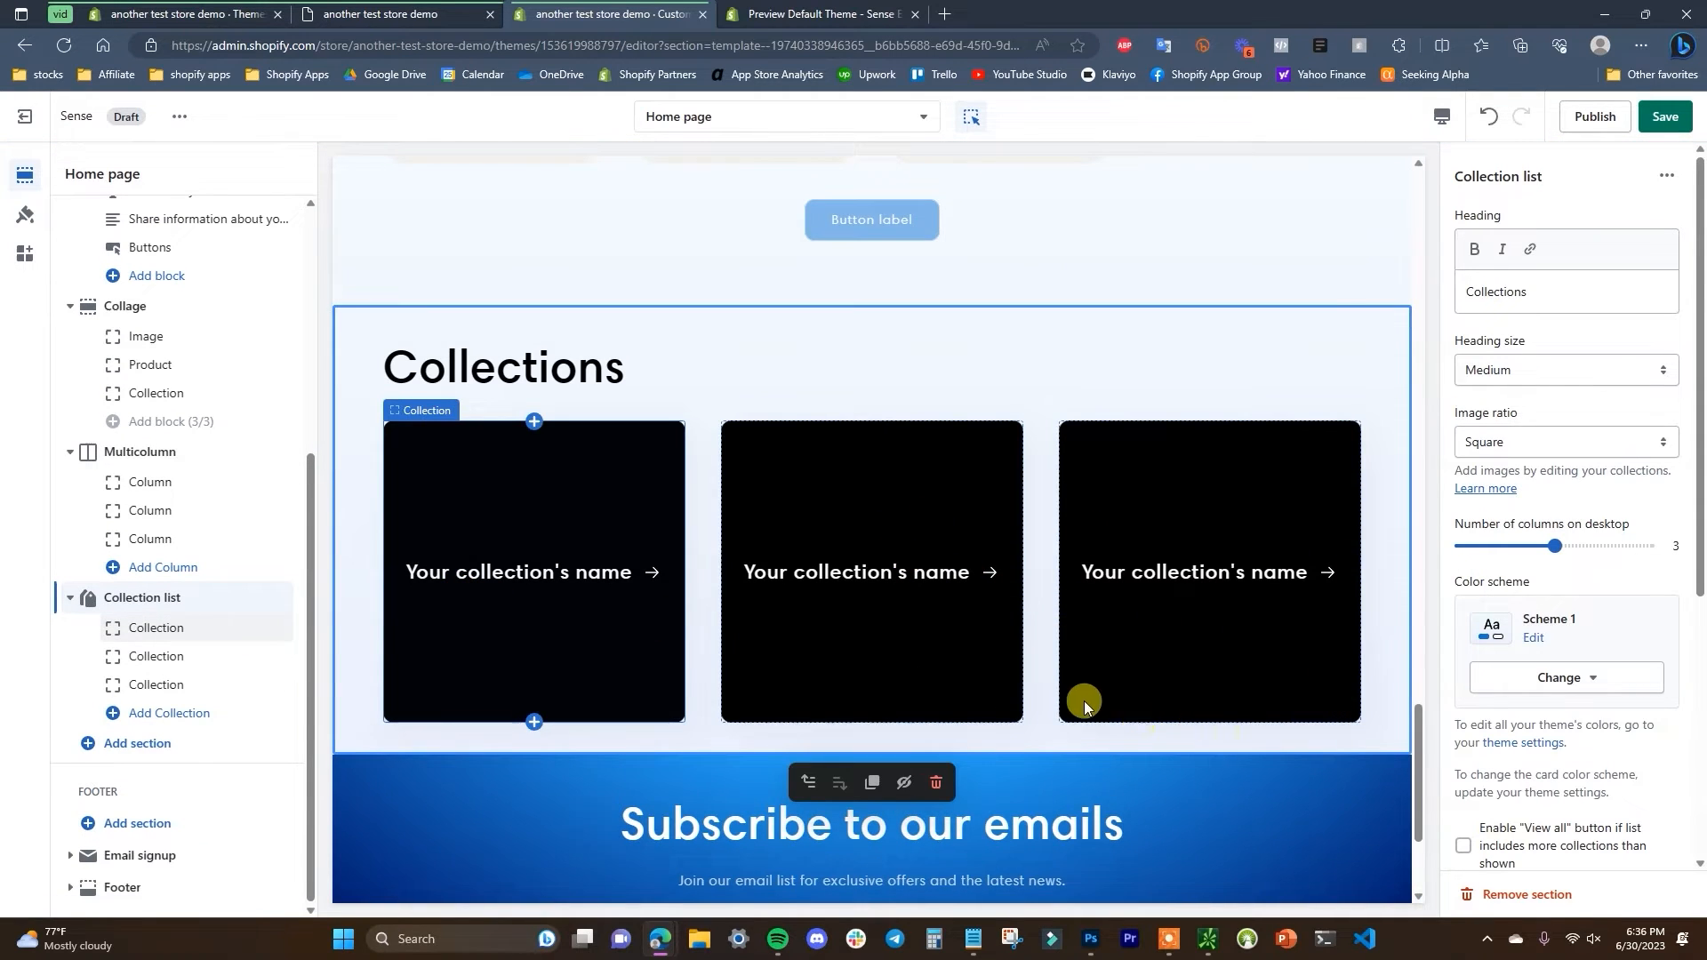
- Compare the overall section layout of the store's home page with the upper sections of the Sense preview
{"action": "scroll", "coordinate": [1094, 694], "scroll_direction": "down", "scroll_amount": 3}
{"action": "left_click_drag", "start_coordinate": [1423, 788], "coordinate": [718, 48]}
{"action": "left_click", "coordinate": [800, 13]}
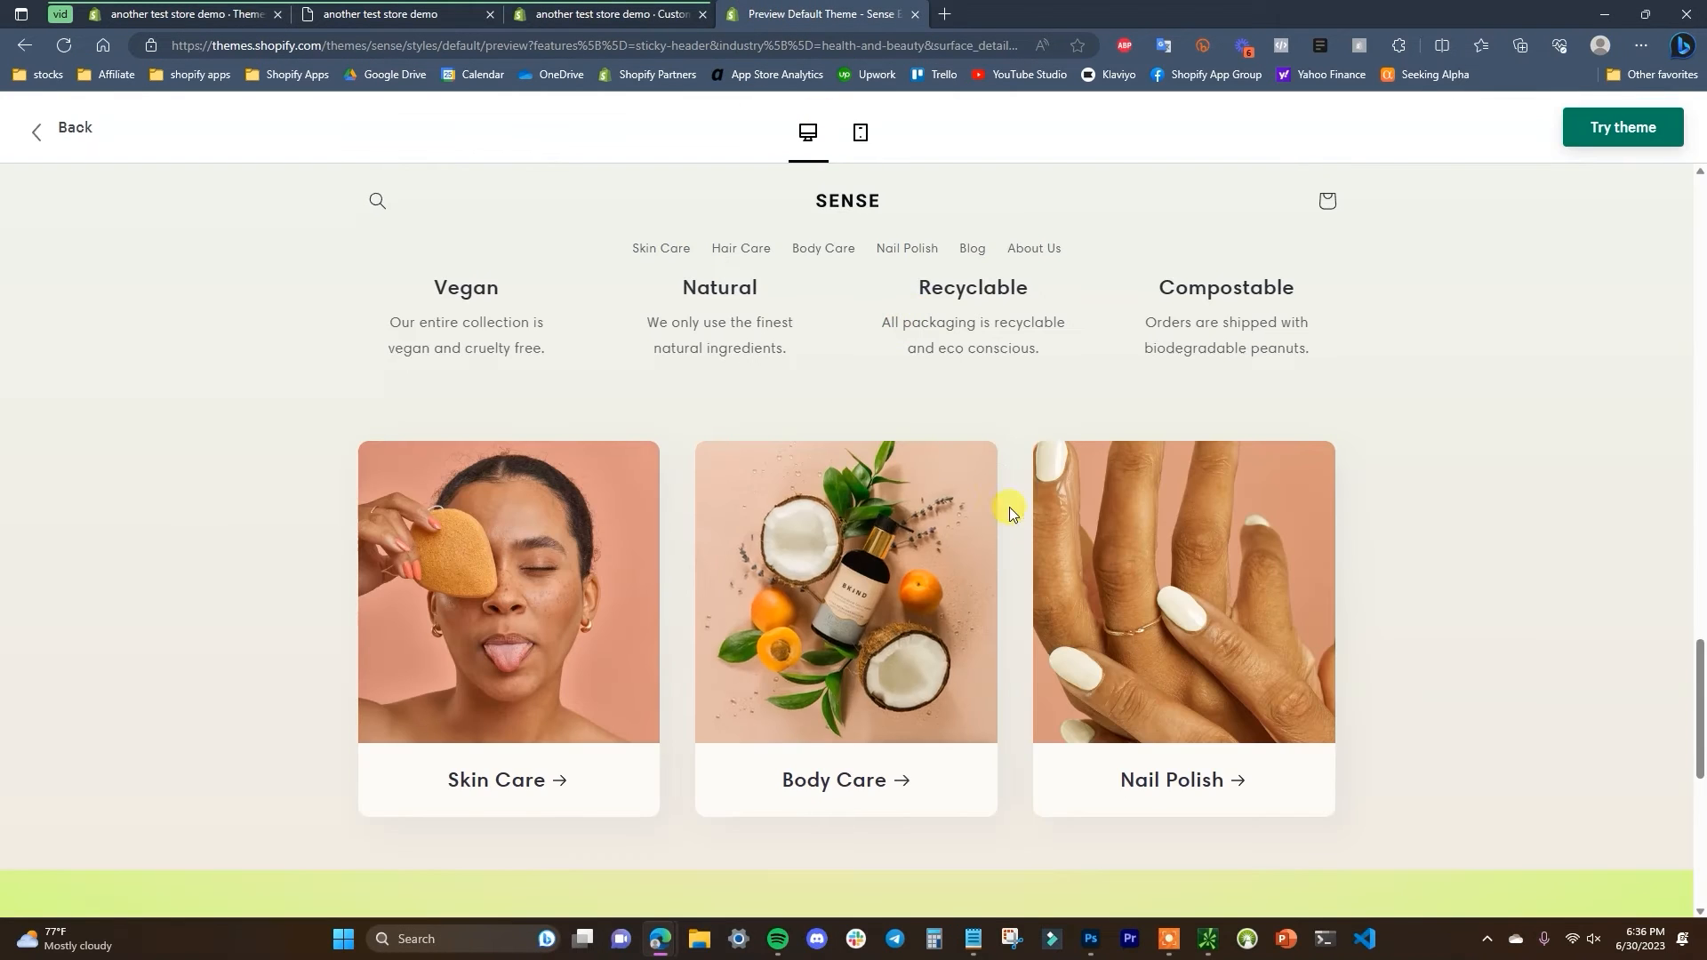
{"action": "scroll", "coordinate": [1010, 507], "scroll_direction": "up", "scroll_amount": 15}
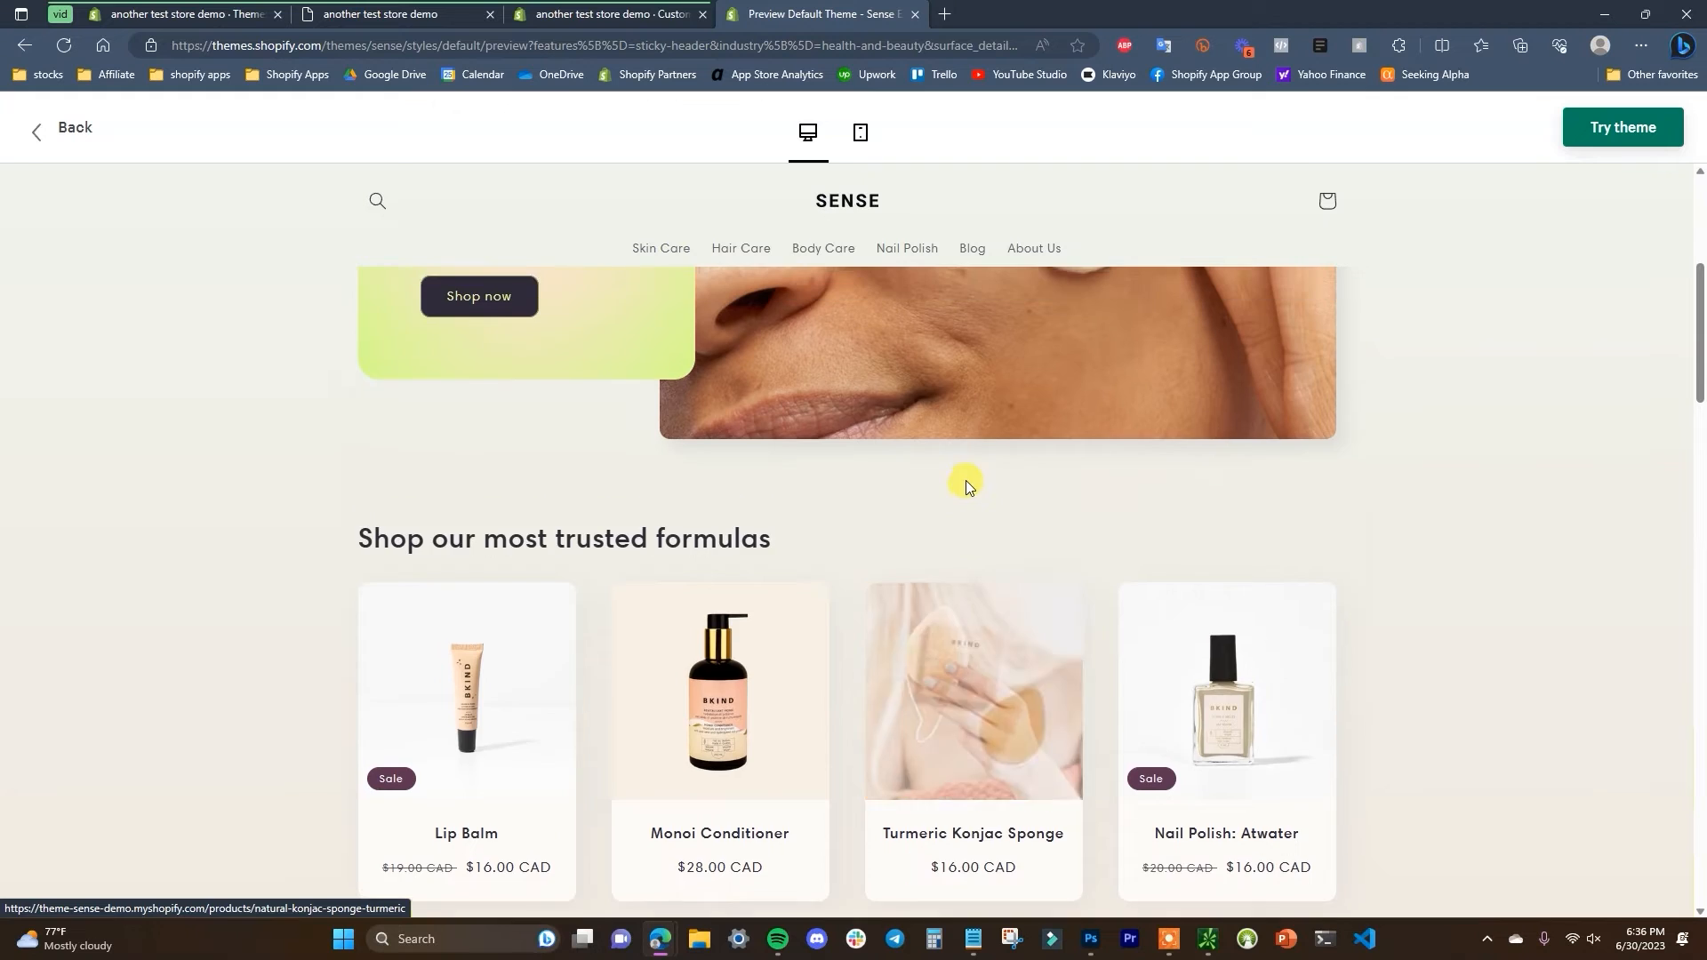
{"action": "scroll", "coordinate": [966, 480], "scroll_direction": "up", "scroll_amount": 5}
{"action": "scroll", "coordinate": [890, 622], "scroll_direction": "down", "scroll_amount": 4}
{"action": "scroll", "coordinate": [1066, 556], "scroll_direction": "up", "scroll_amount": 4}
{"action": "left_click", "coordinate": [676, 14]}
{"action": "scroll", "coordinate": [961, 613], "scroll_direction": "down", "scroll_amount": 10}
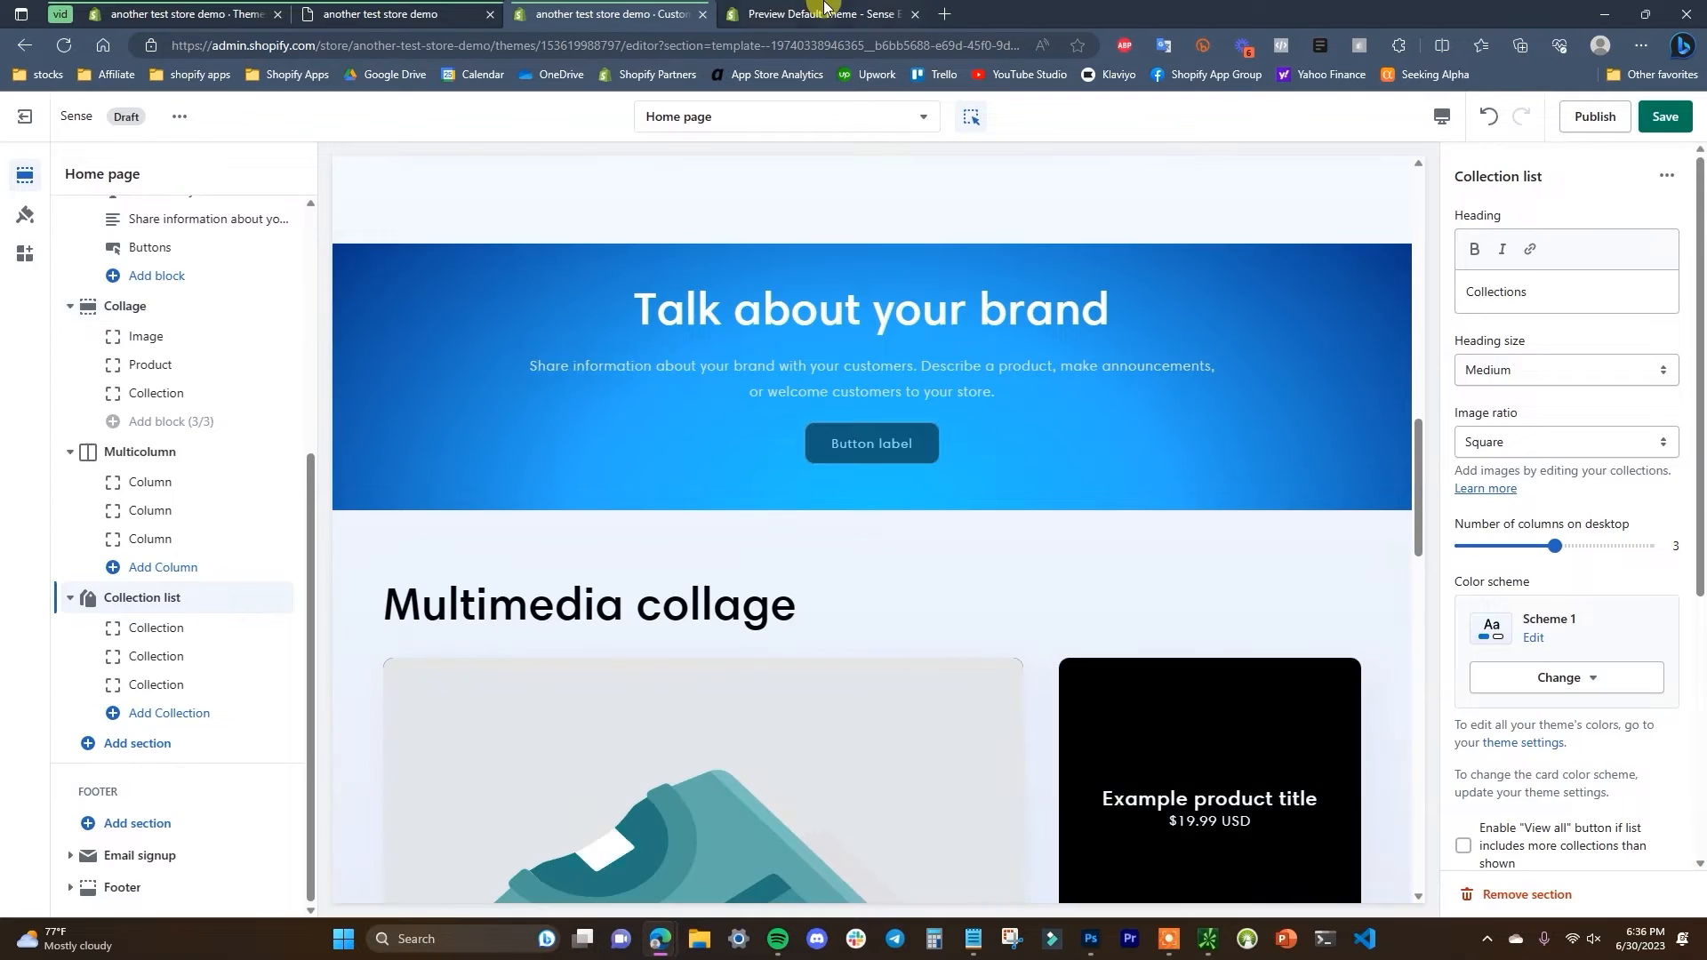
- Examine the Sense preview from the featured products to the icon columns and compare it with the store's Rich text and Collage sections
{"action": "left_click", "coordinate": [825, 11]}
{"action": "scroll", "coordinate": [1021, 655], "scroll_direction": "down", "scroll_amount": 8}
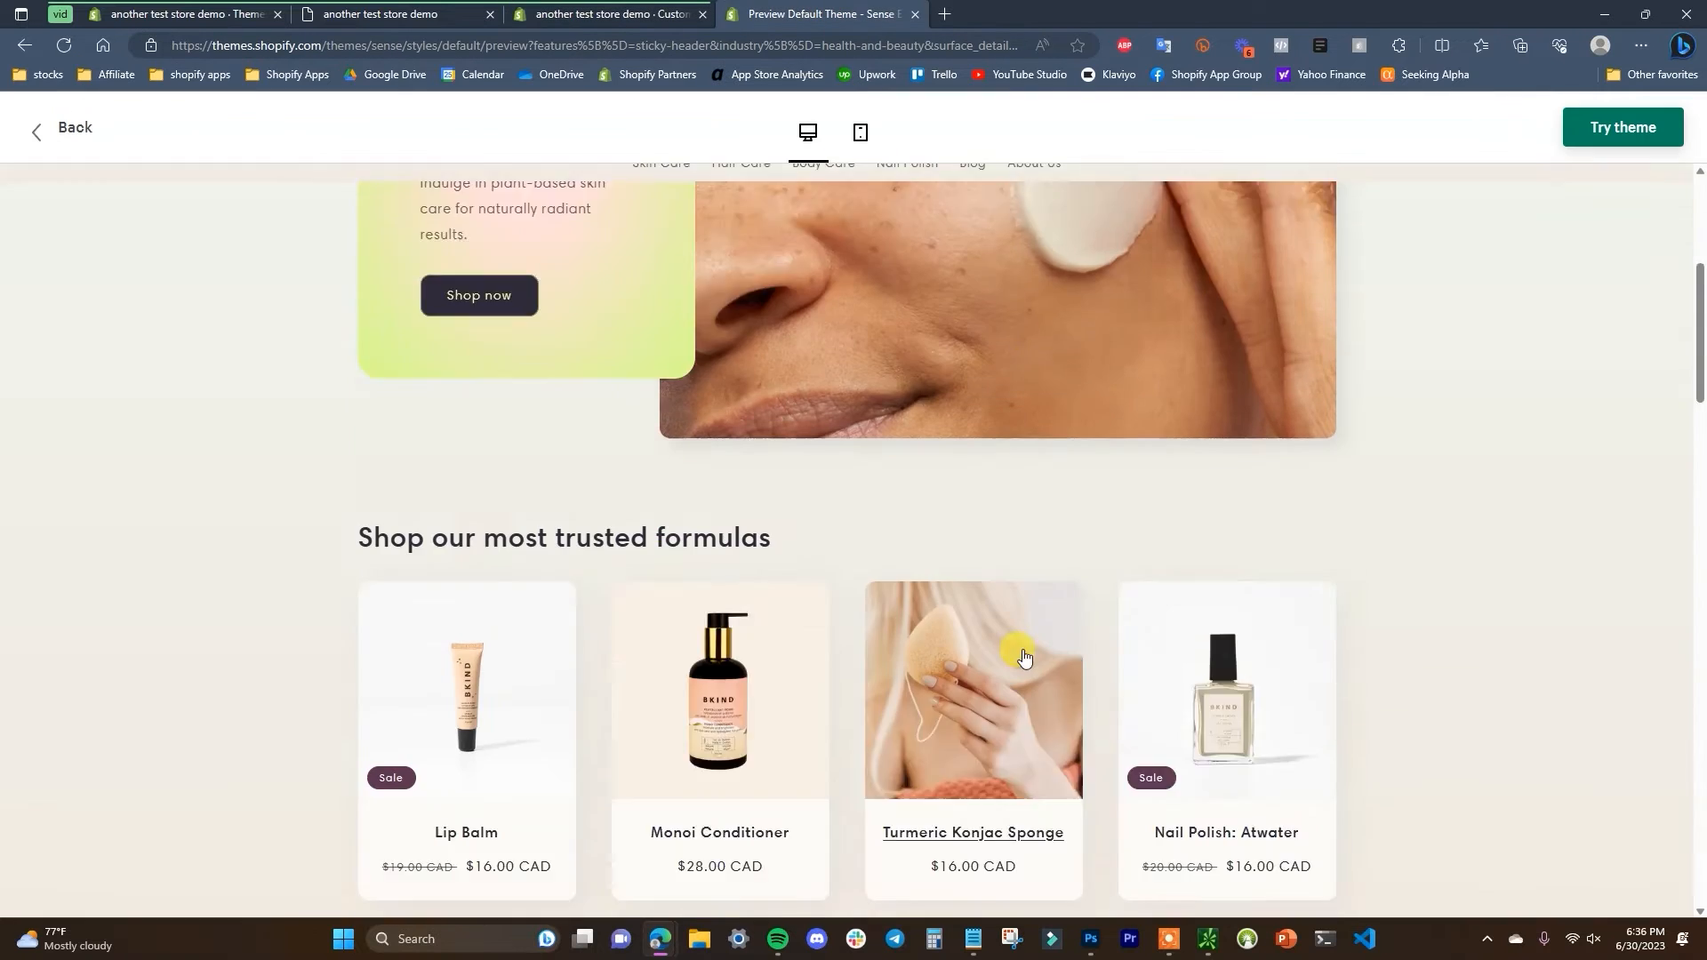
{"action": "scroll", "coordinate": [1243, 678], "scroll_direction": "down", "scroll_amount": 4}
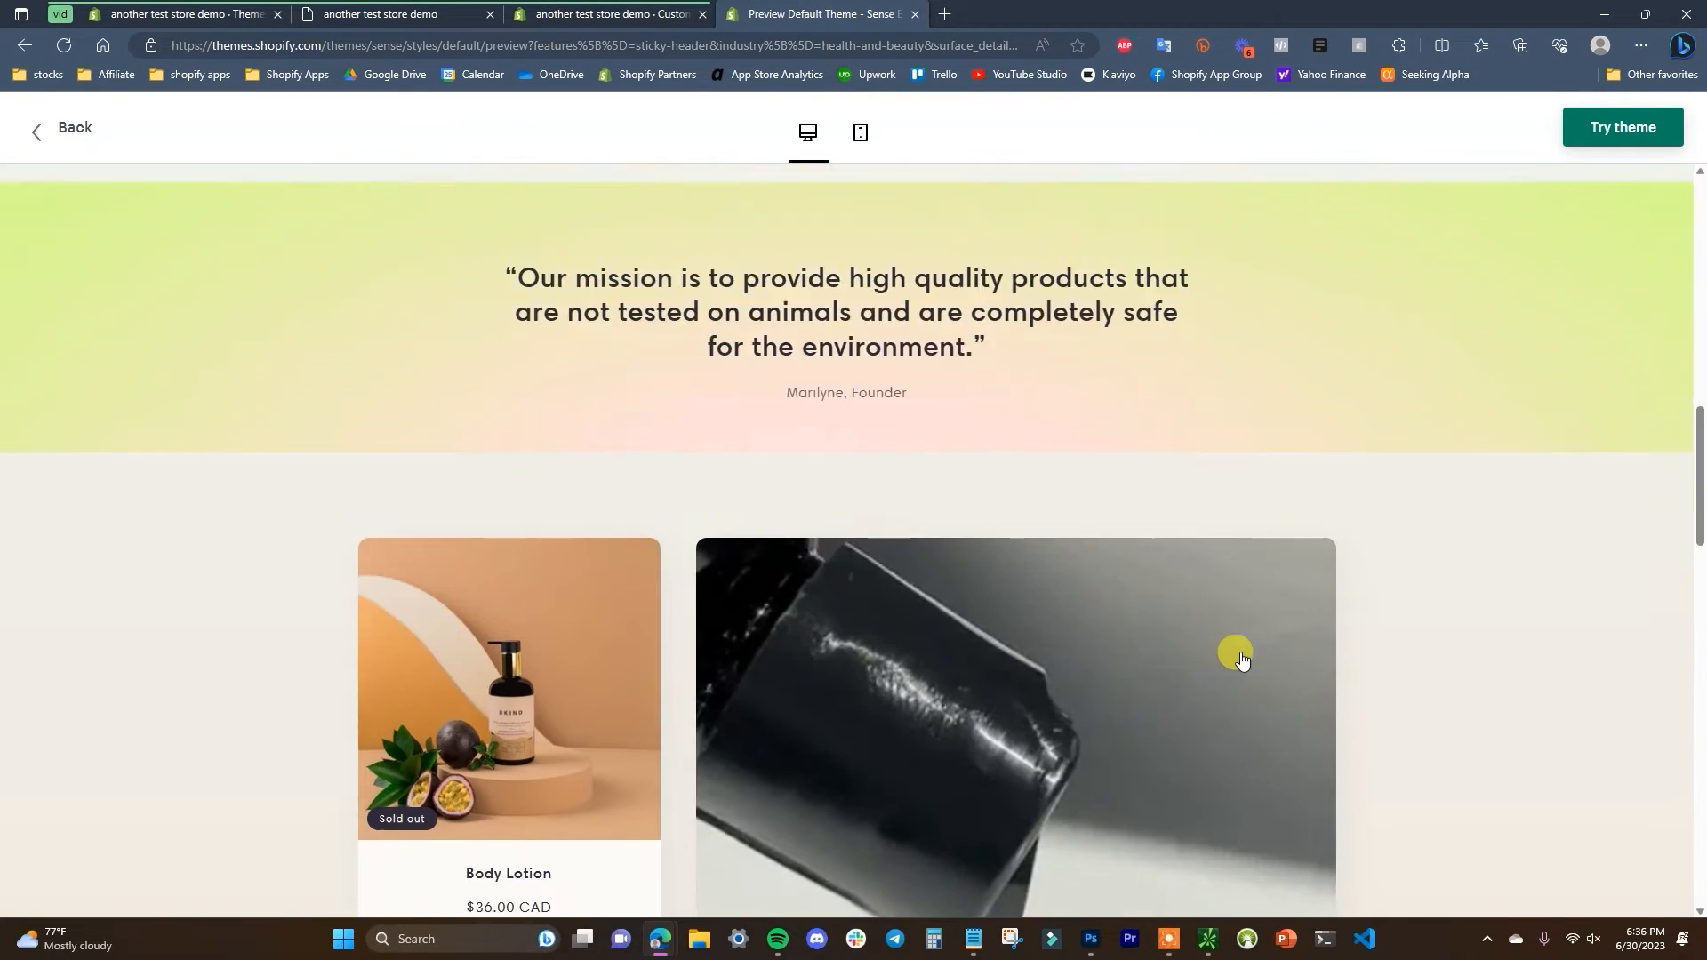
{"action": "scroll", "coordinate": [1193, 558], "scroll_direction": "down", "scroll_amount": 4}
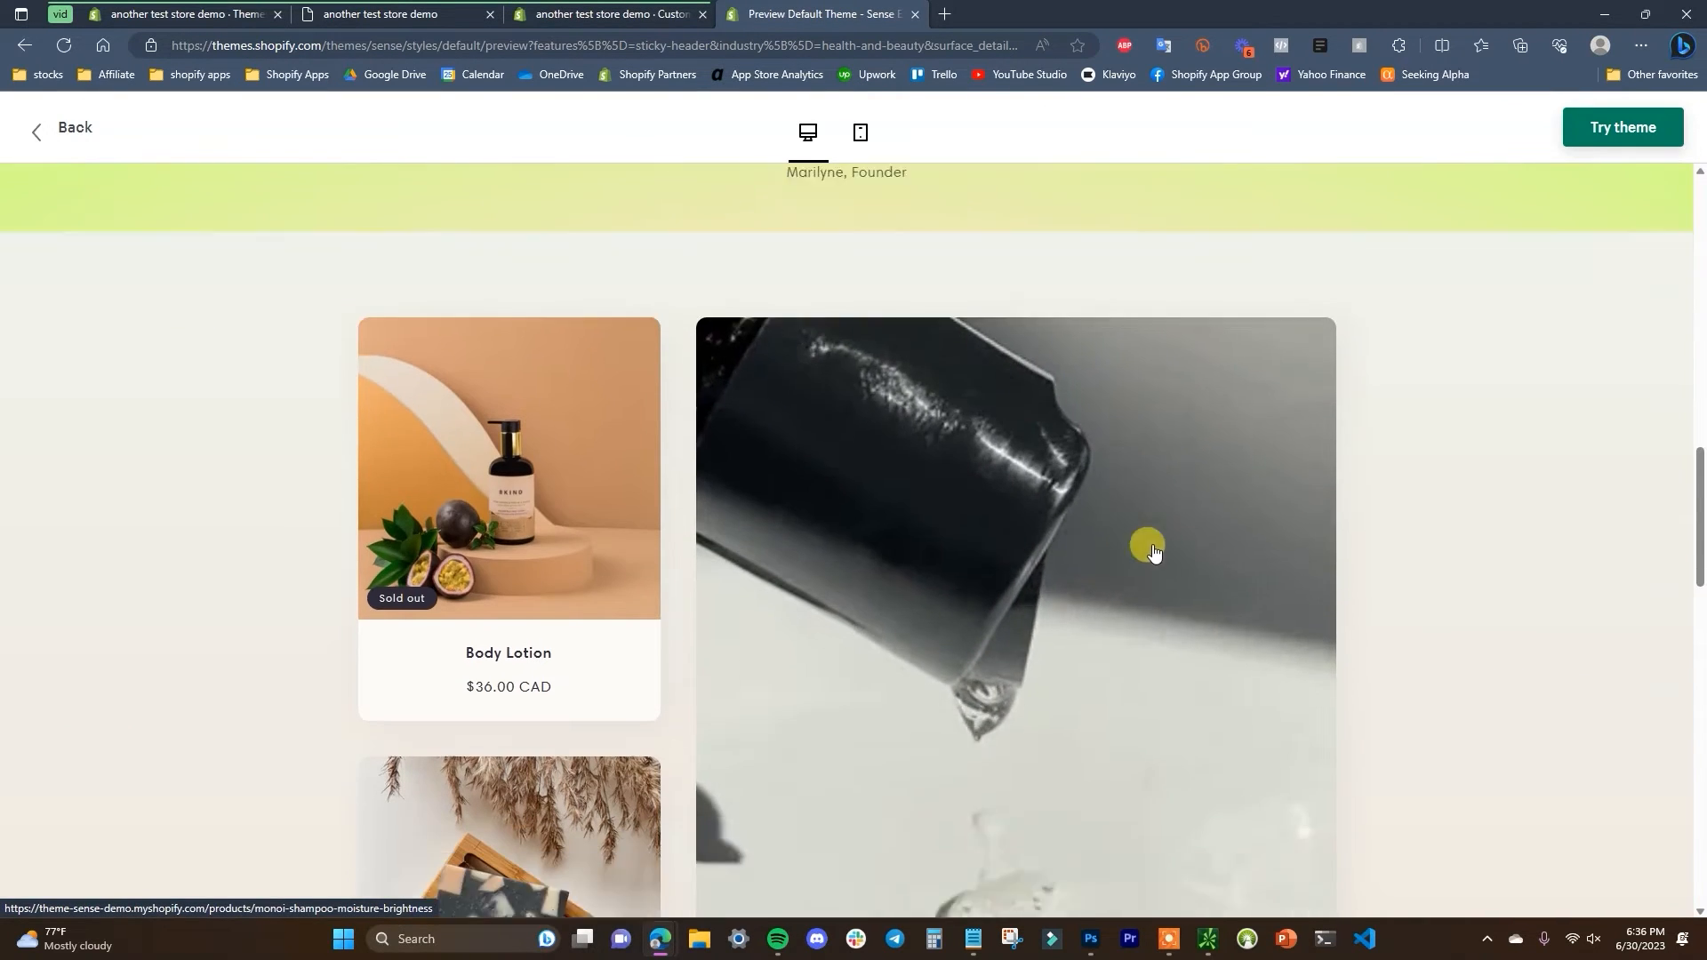
{"action": "scroll", "coordinate": [1166, 590], "scroll_direction": "down", "scroll_amount": 4}
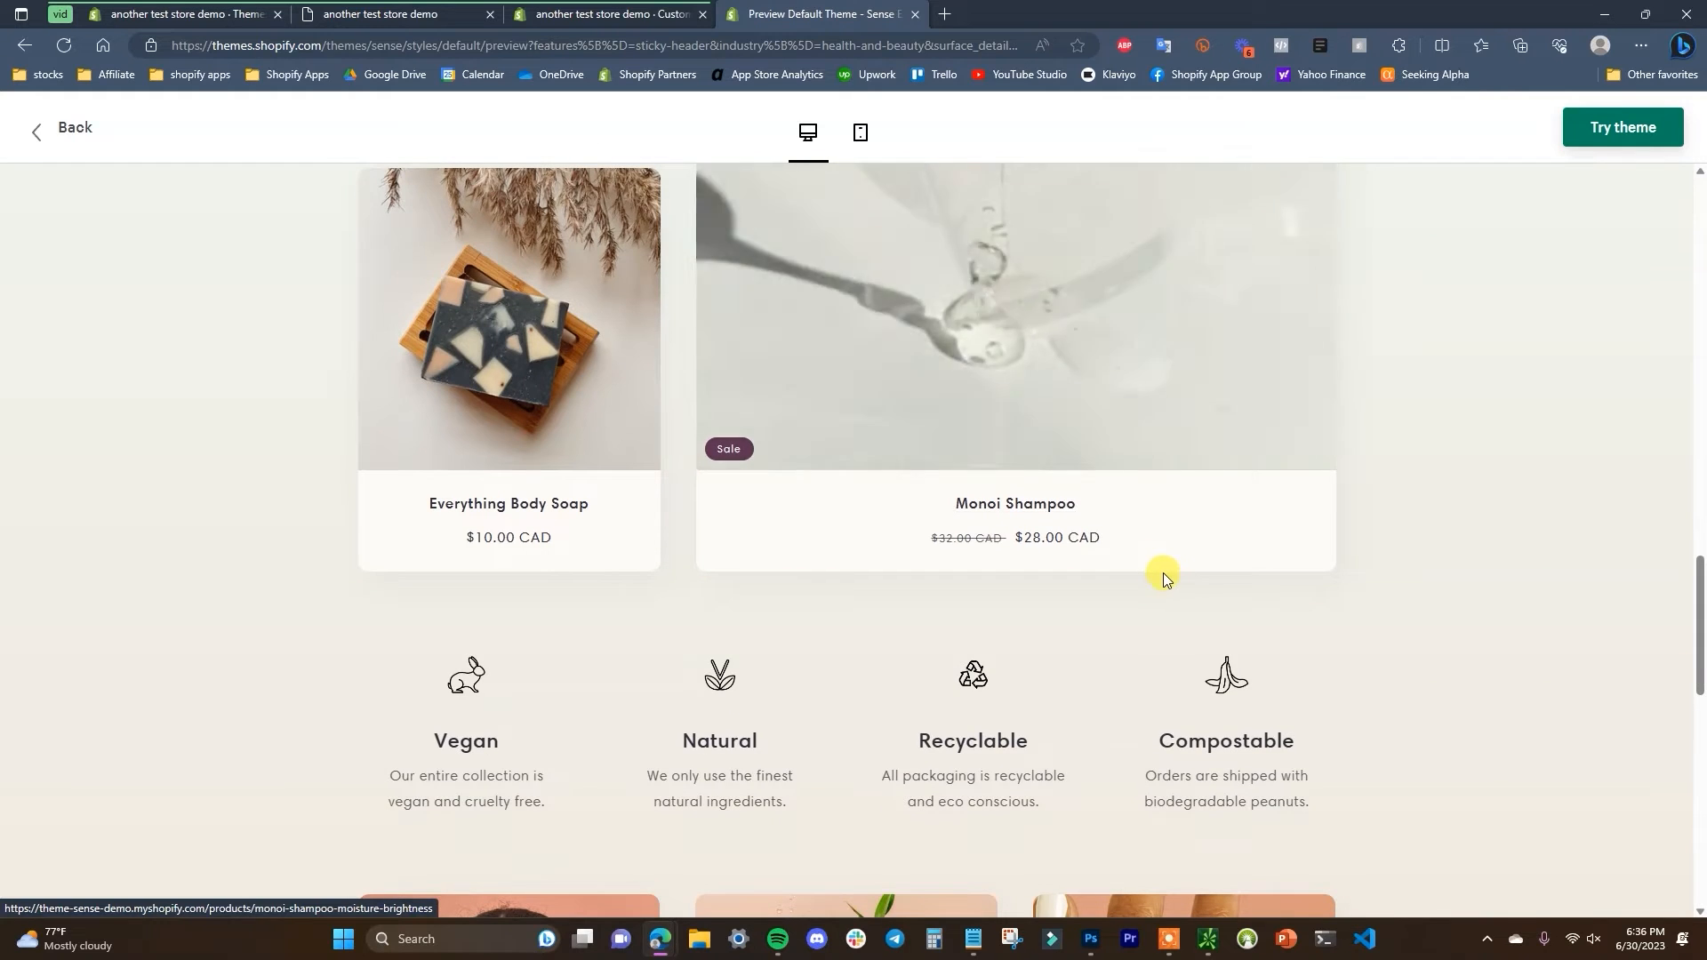
{"action": "scroll", "coordinate": [1157, 571], "scroll_direction": "down", "scroll_amount": 1}
{"action": "scroll", "coordinate": [1106, 562], "scroll_direction": "up", "scroll_amount": 2}
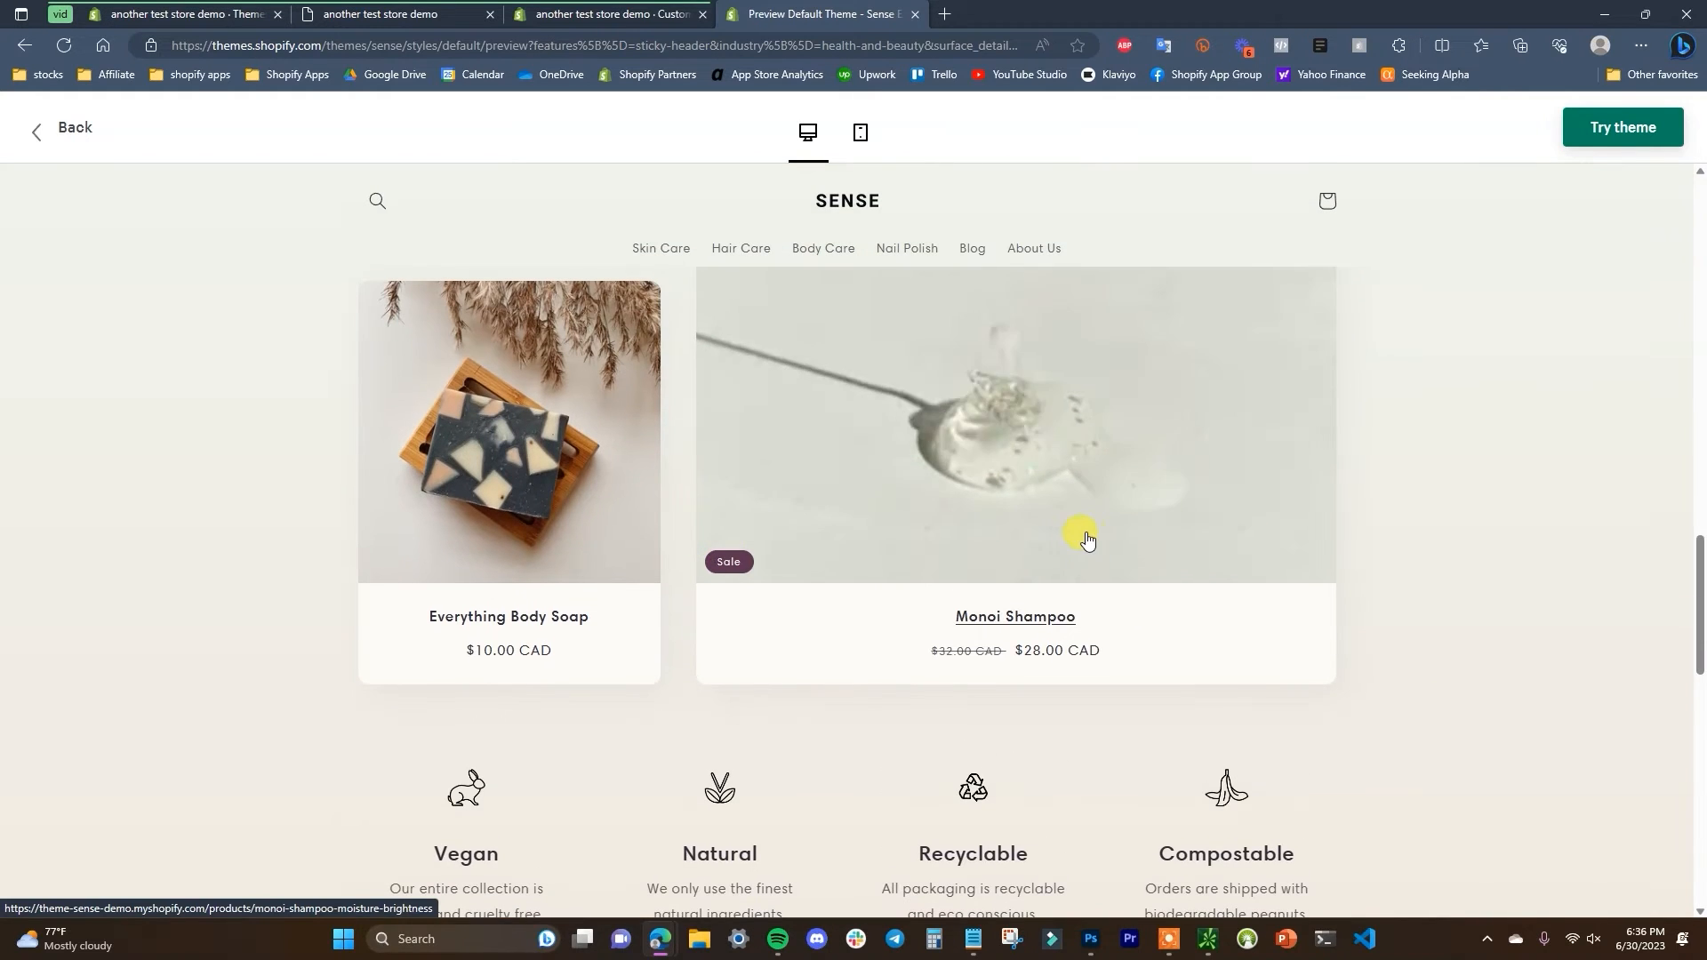
{"action": "left_click", "coordinate": [617, 11]}
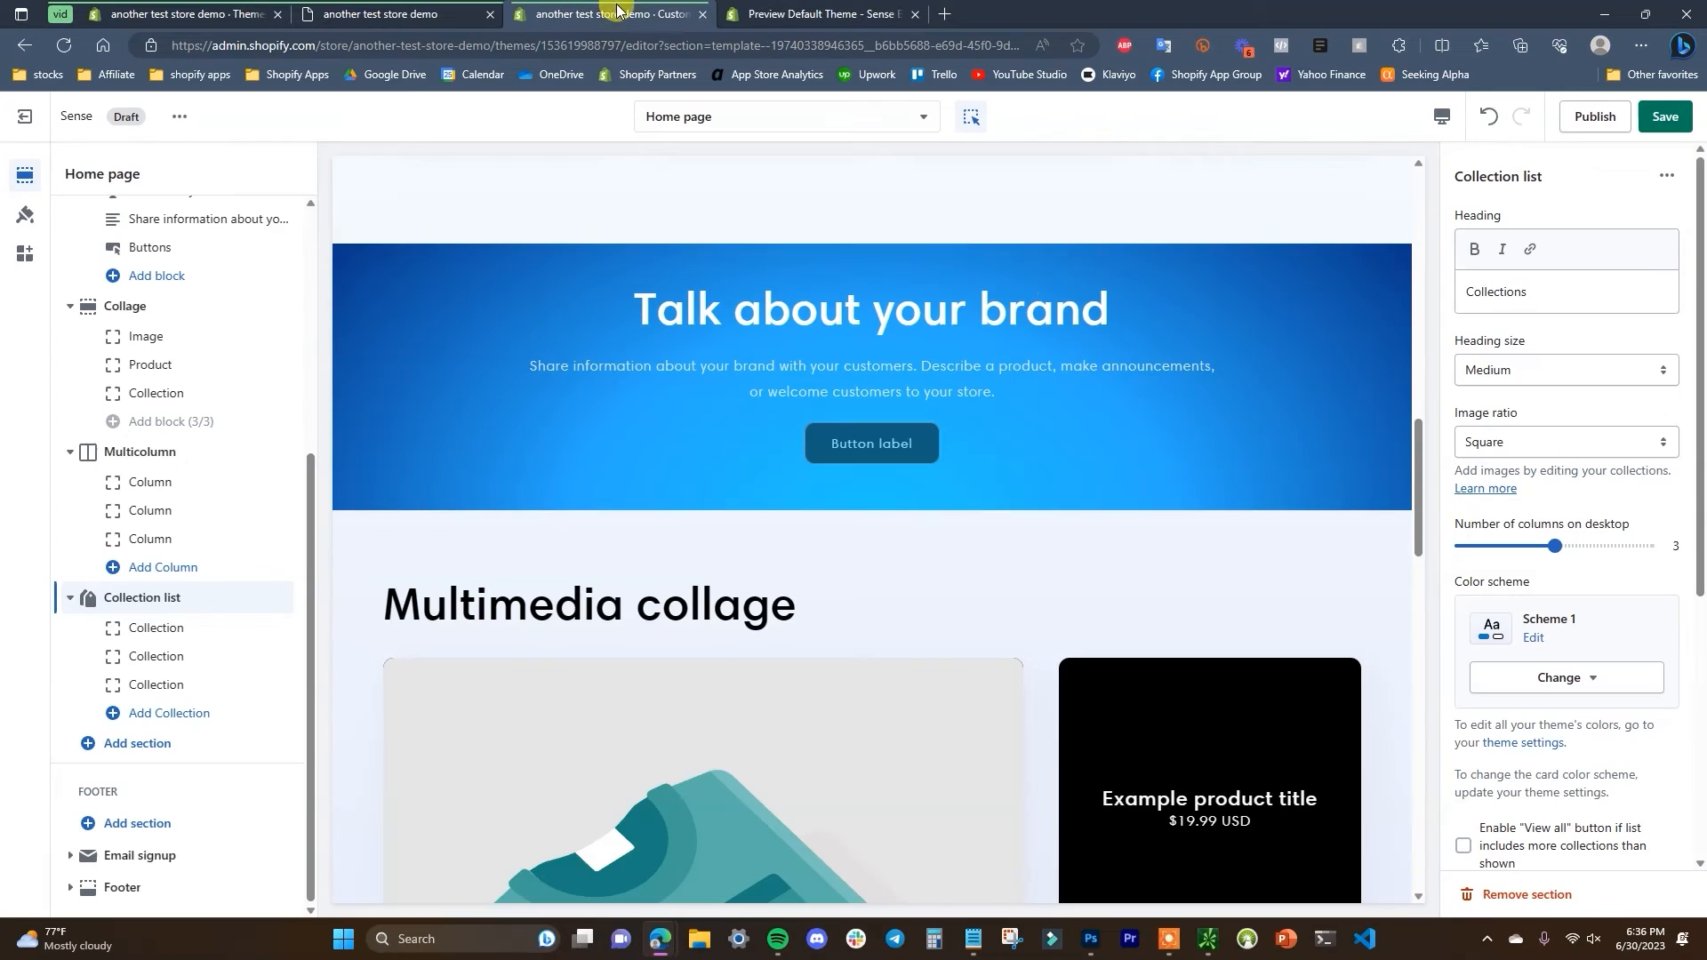
{"action": "scroll", "coordinate": [1227, 565], "scroll_direction": "down", "scroll_amount": 1}
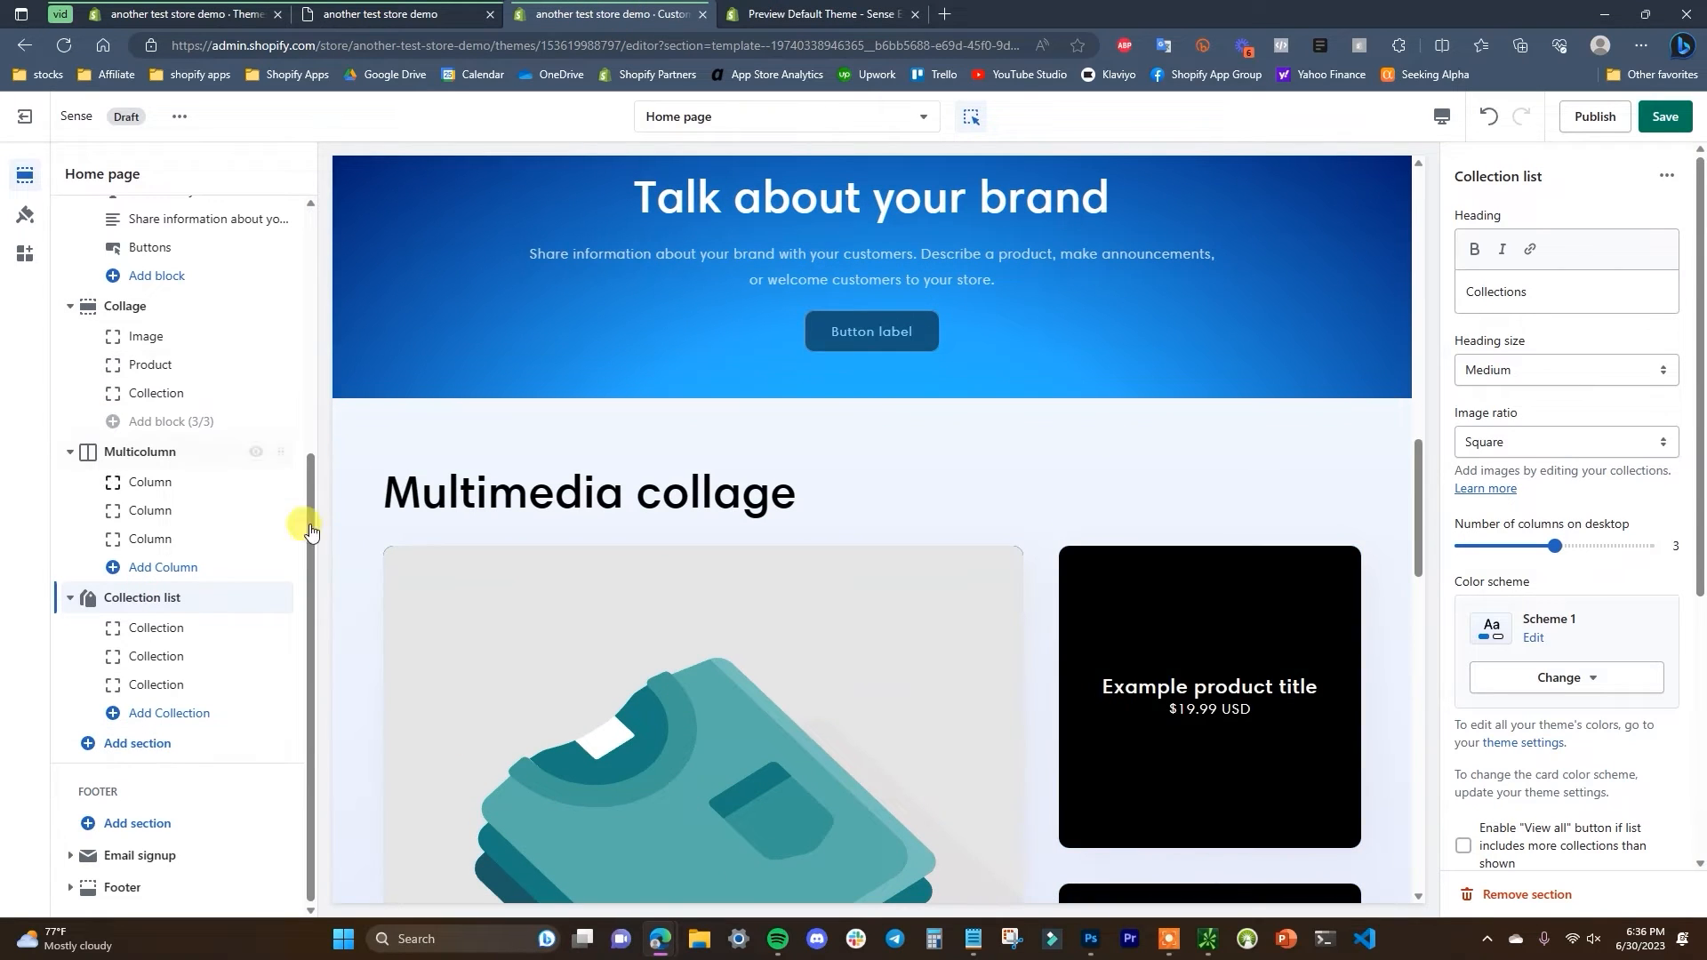
{"action": "scroll", "coordinate": [1102, 648], "scroll_direction": "up", "scroll_amount": 3}
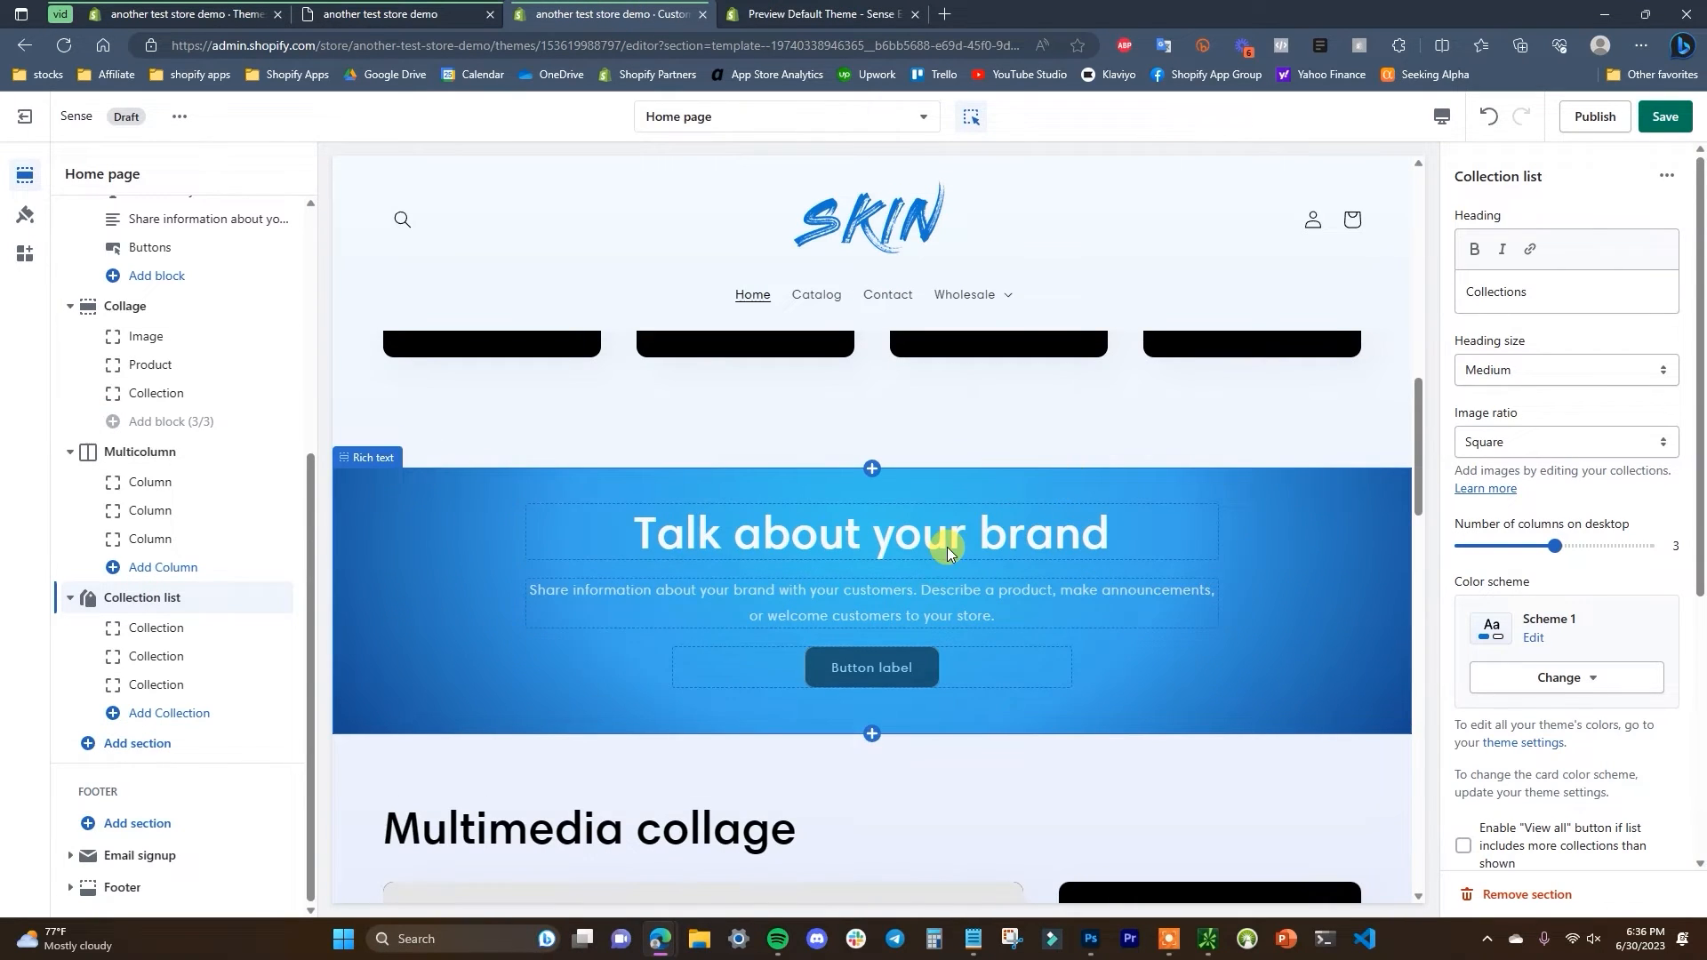
- Review the image banner and product collection on the earlier version of the men's skin care storefront
{"action": "left_click", "coordinate": [431, 10]}
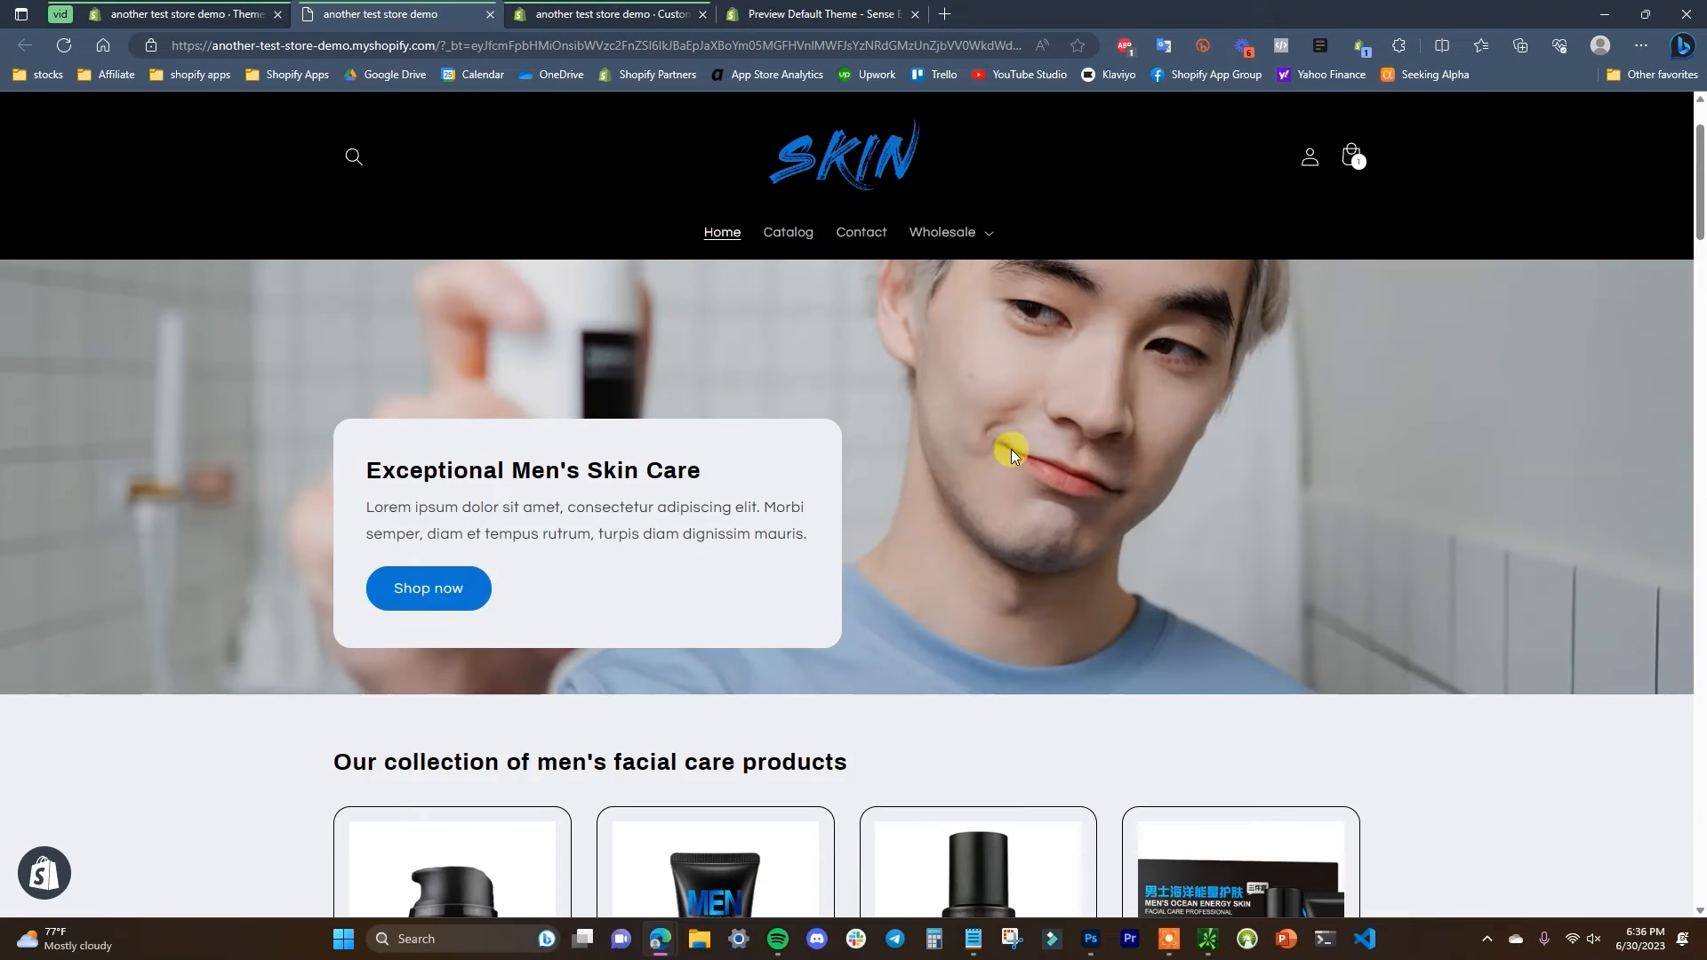
{"action": "scroll", "coordinate": [942, 461], "scroll_direction": "up", "scroll_amount": 1}
{"action": "scroll", "coordinate": [1169, 432], "scroll_direction": "down", "scroll_amount": 5}
{"action": "scroll", "coordinate": [855, 688], "scroll_direction": "up", "scroll_amount": 4}
{"action": "scroll", "coordinate": [984, 590], "scroll_direction": "up", "scroll_amount": 1}
{"action": "scroll", "coordinate": [878, 450], "scroll_direction": "down", "scroll_amount": 4}
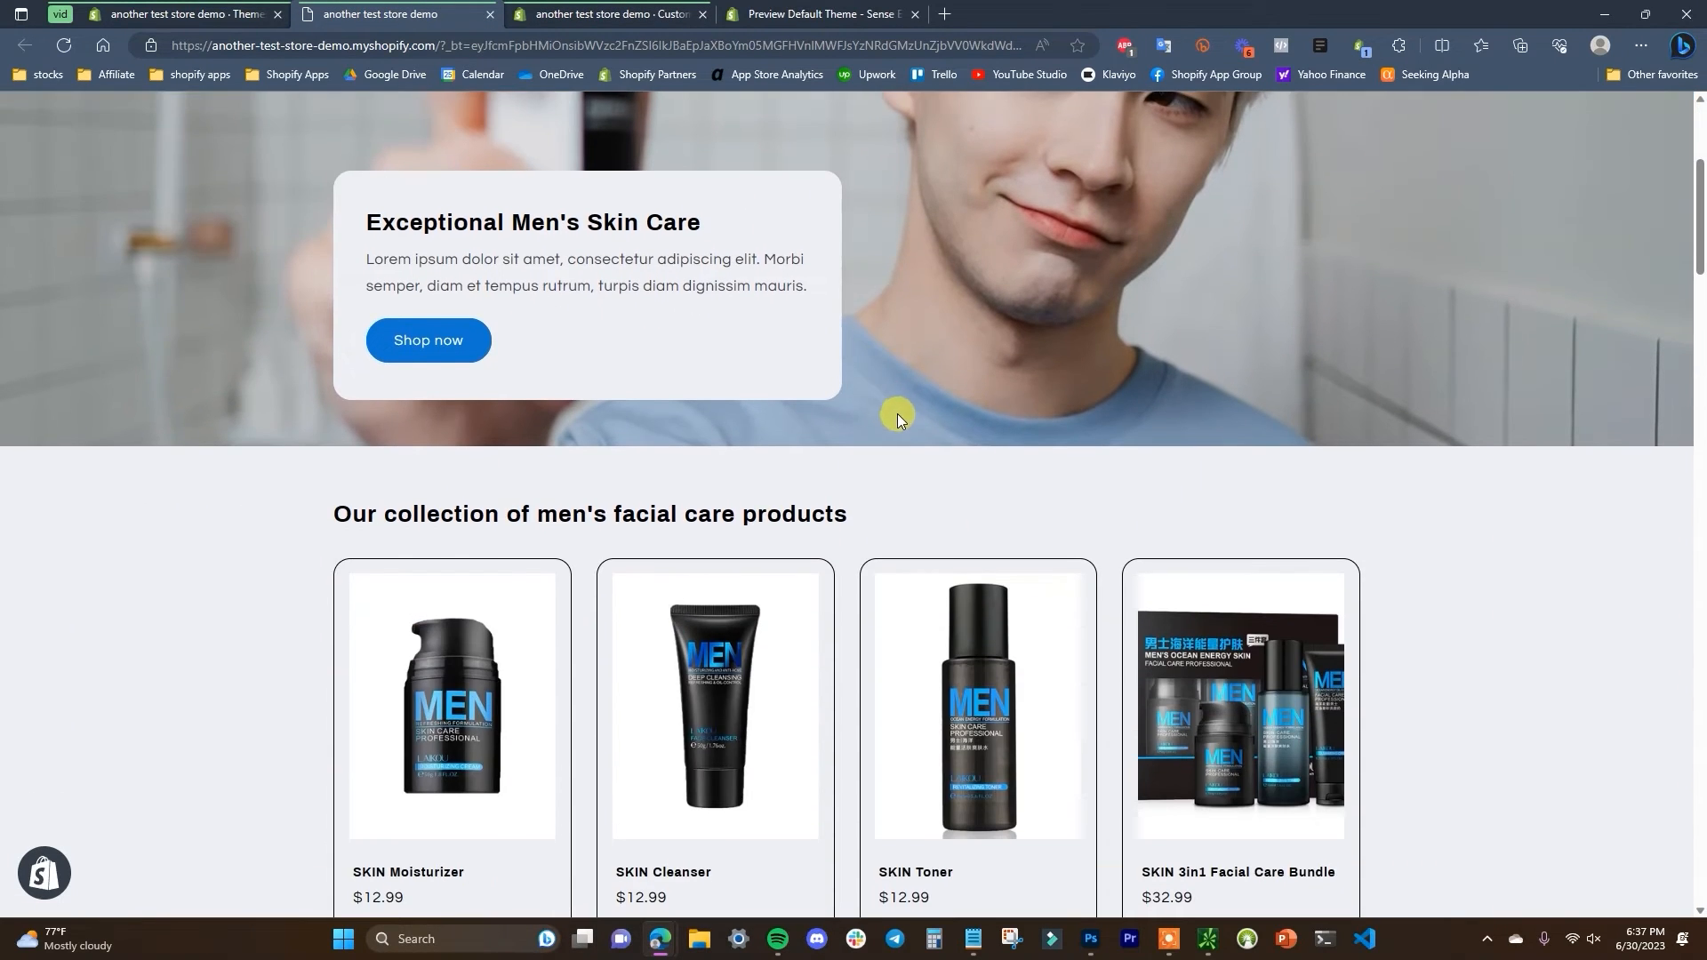
{"action": "scroll", "coordinate": [893, 407], "scroll_direction": "up", "scroll_amount": 4}
- Return to the theme editor and open the settings of the Image with text section on the home page
{"action": "left_click", "coordinate": [671, 16]}
{"action": "scroll", "coordinate": [1094, 655], "scroll_direction": "up", "scroll_amount": 10}
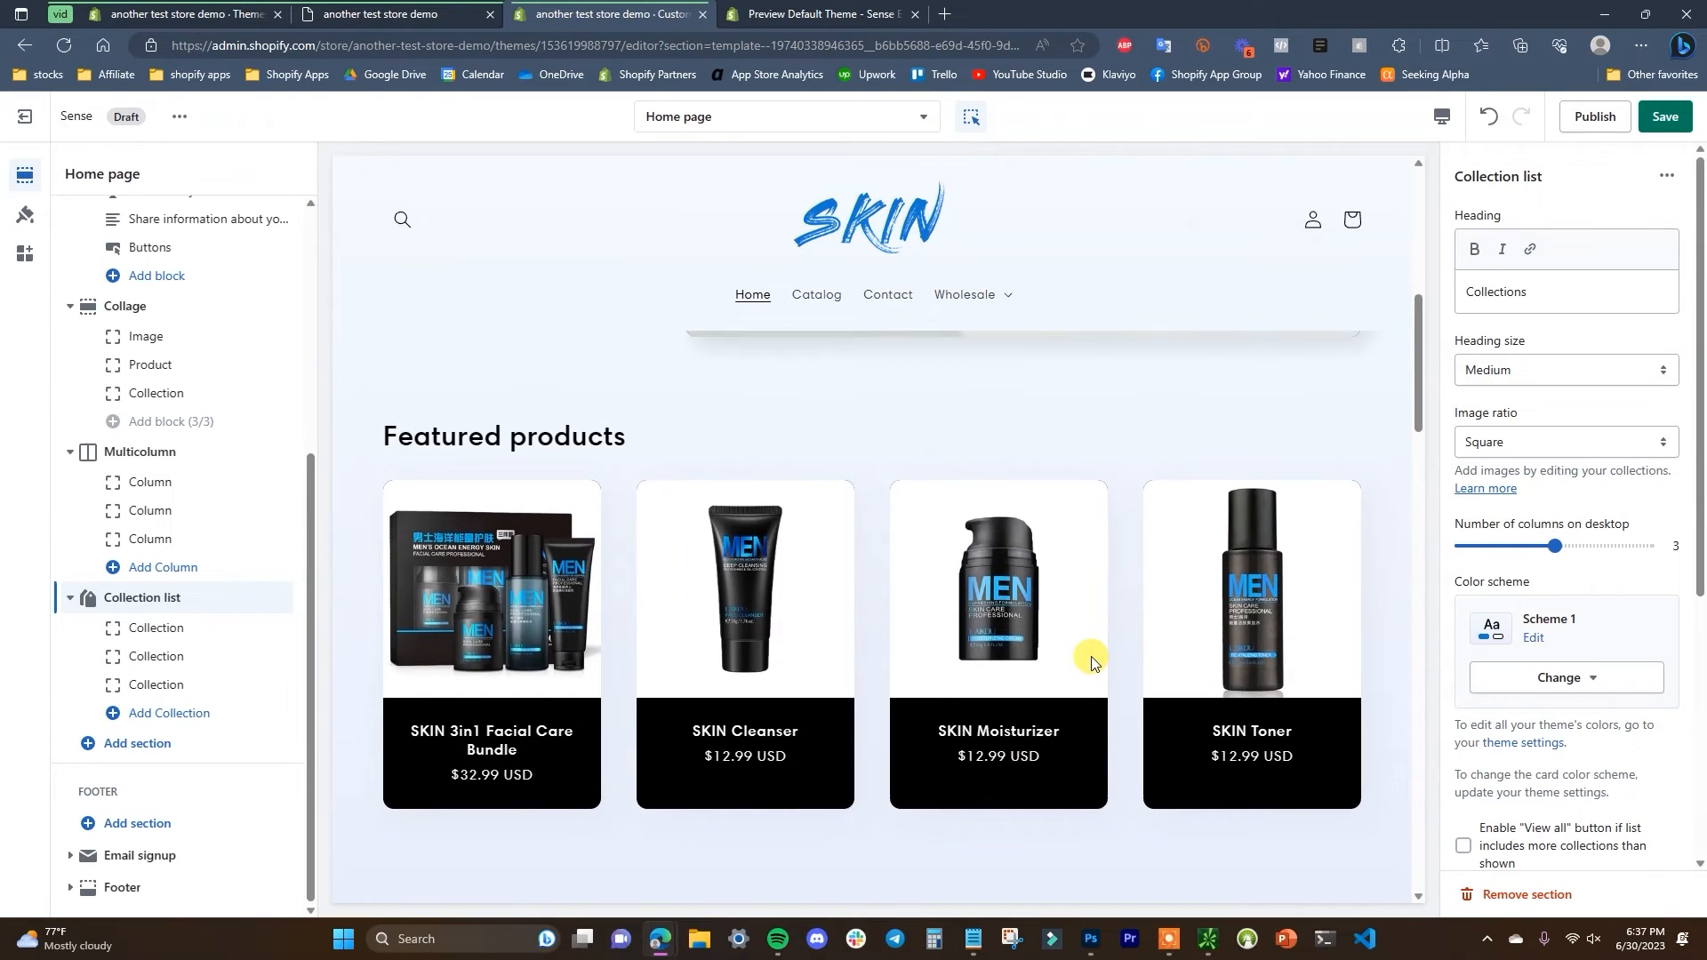
{"action": "scroll", "coordinate": [1076, 641], "scroll_direction": "down", "scroll_amount": 1}
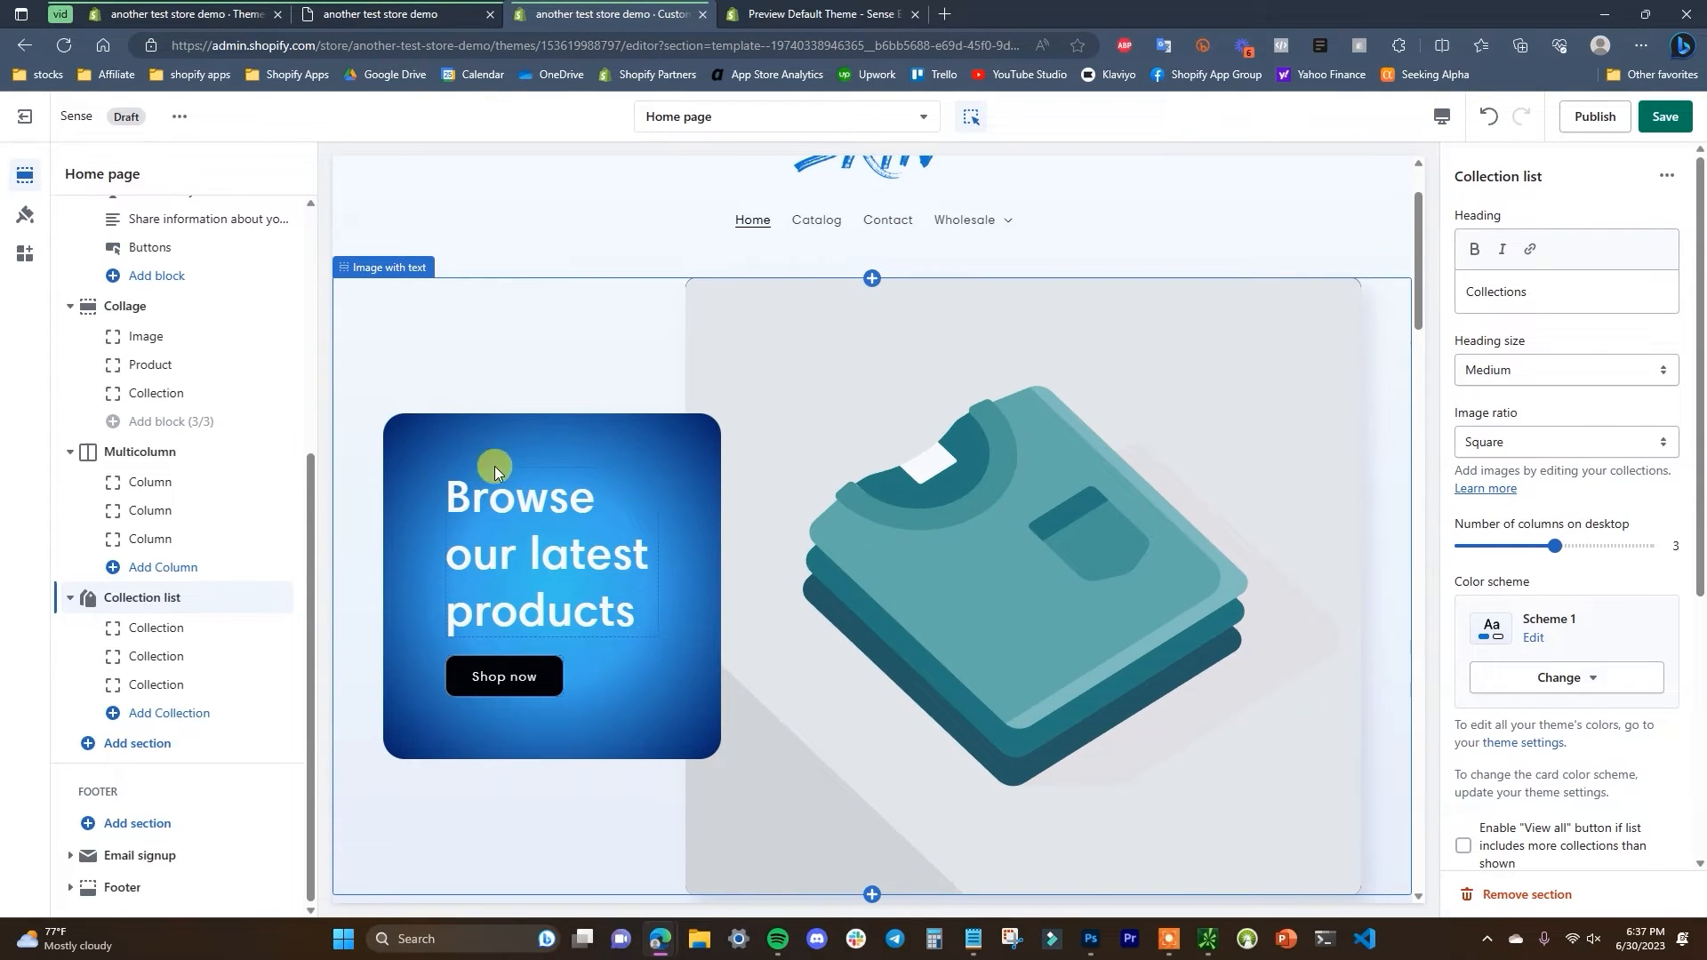
{"action": "scroll", "coordinate": [178, 569], "scroll_direction": "up", "scroll_amount": 5}
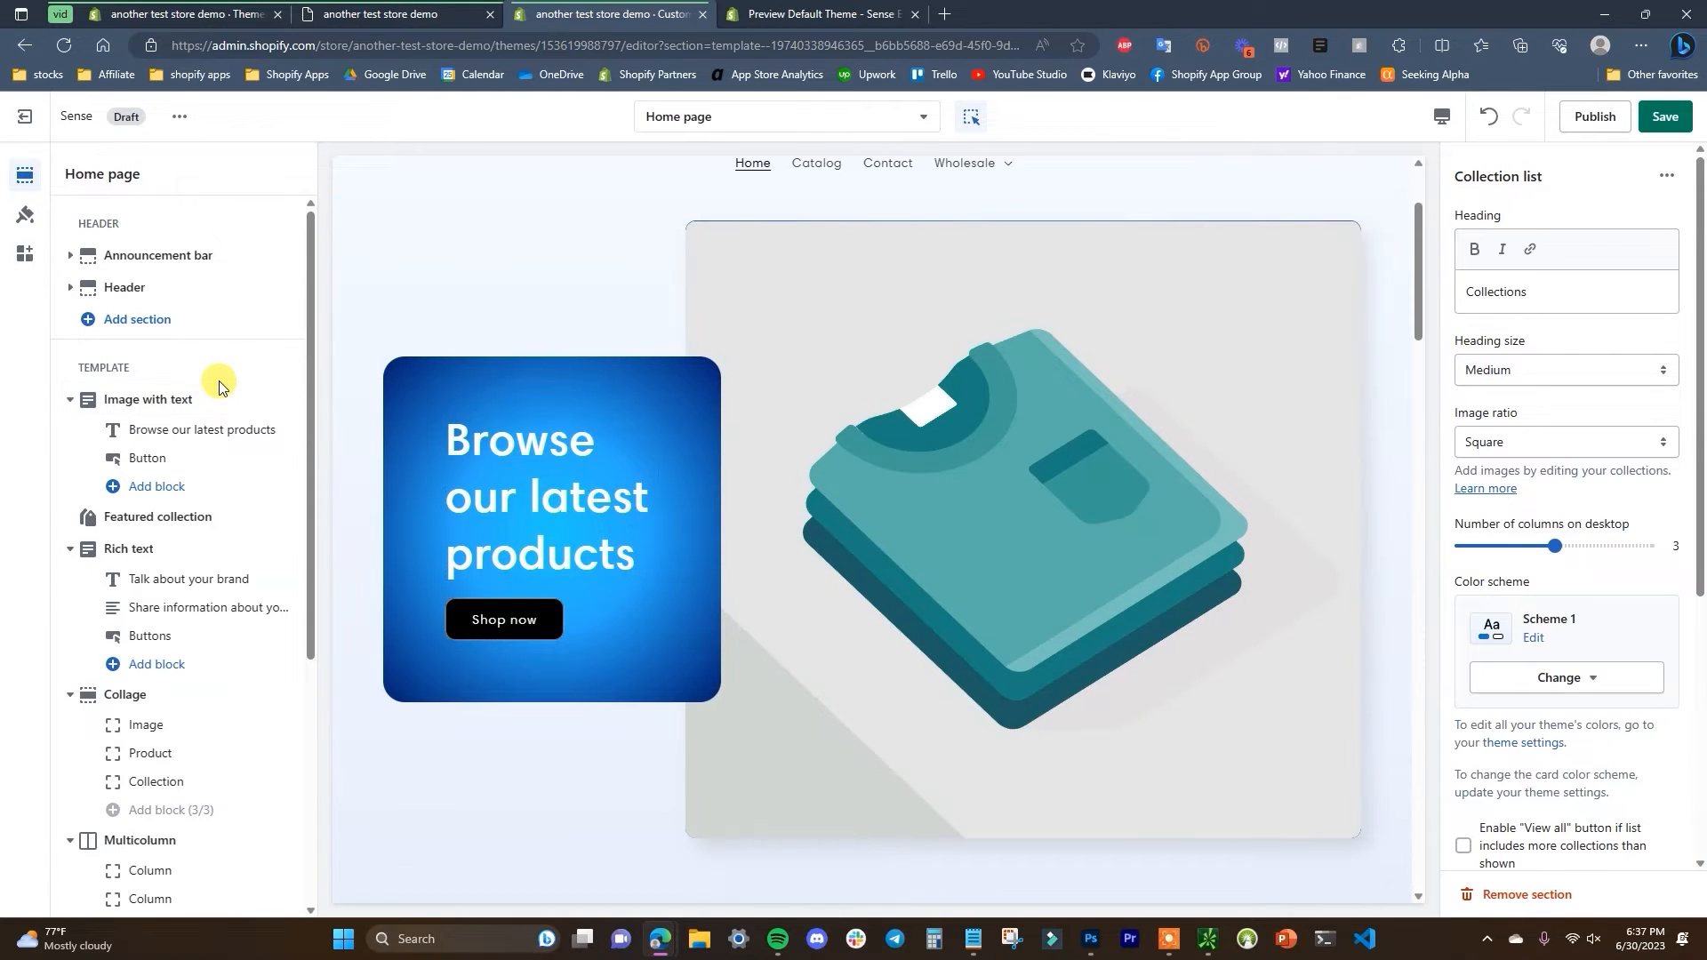
{"action": "left_click", "coordinate": [210, 395]}
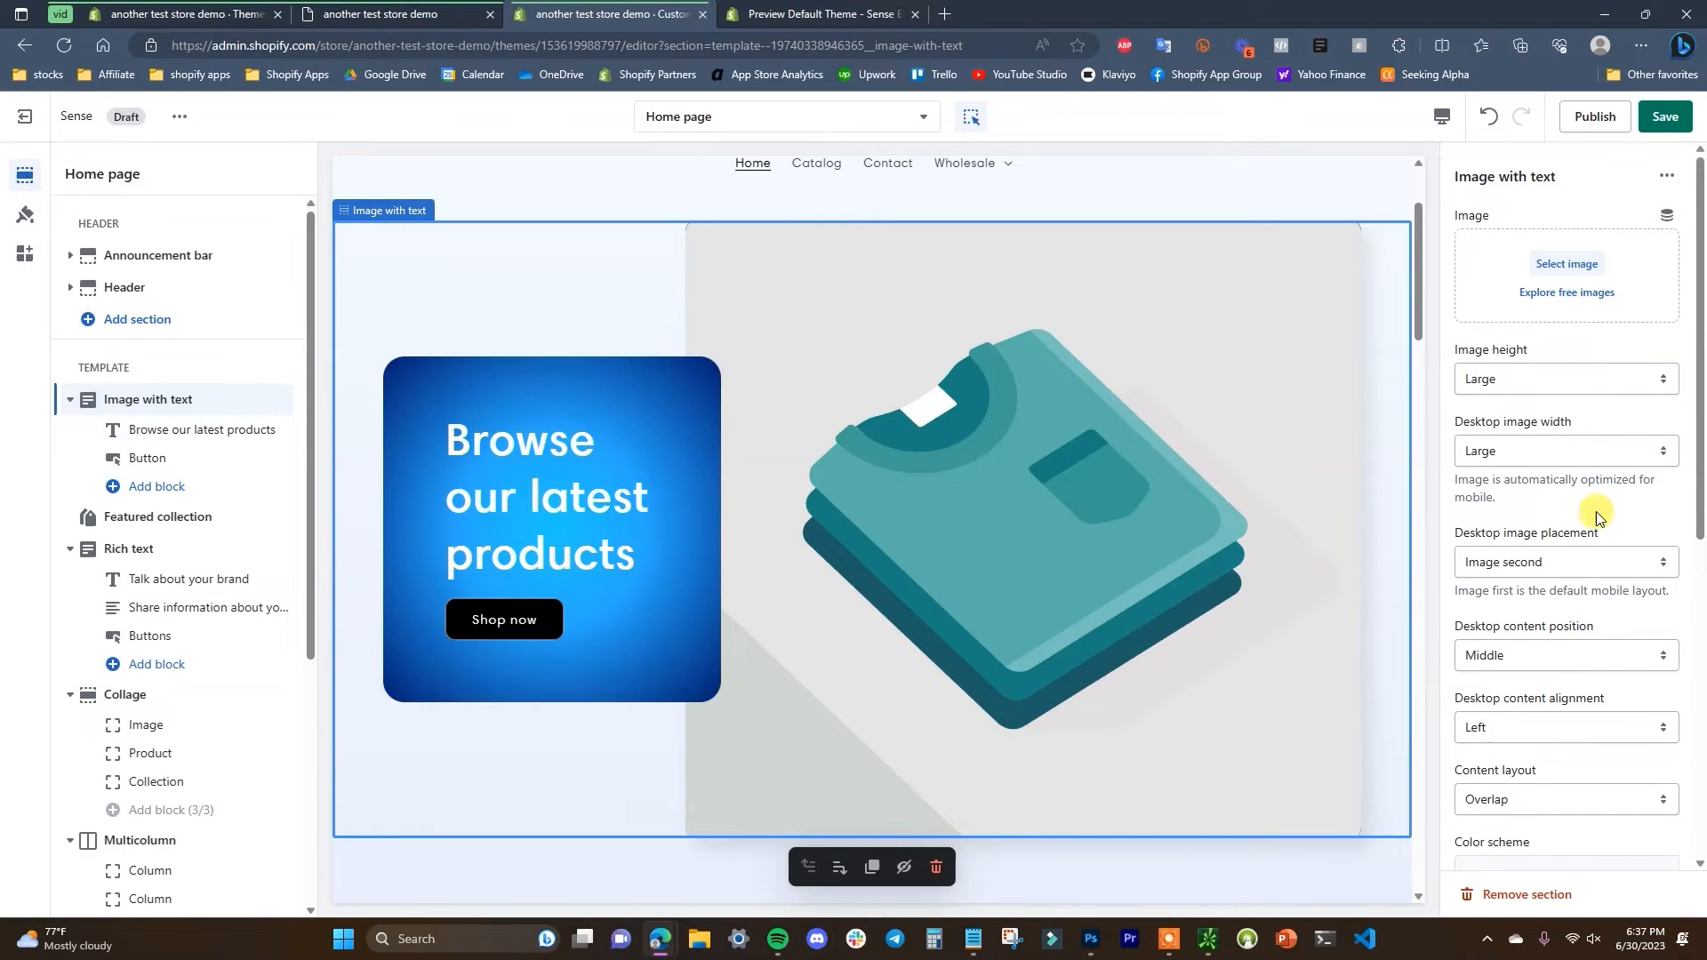
{"action": "scroll", "coordinate": [1037, 536], "scroll_direction": "up", "scroll_amount": 2}
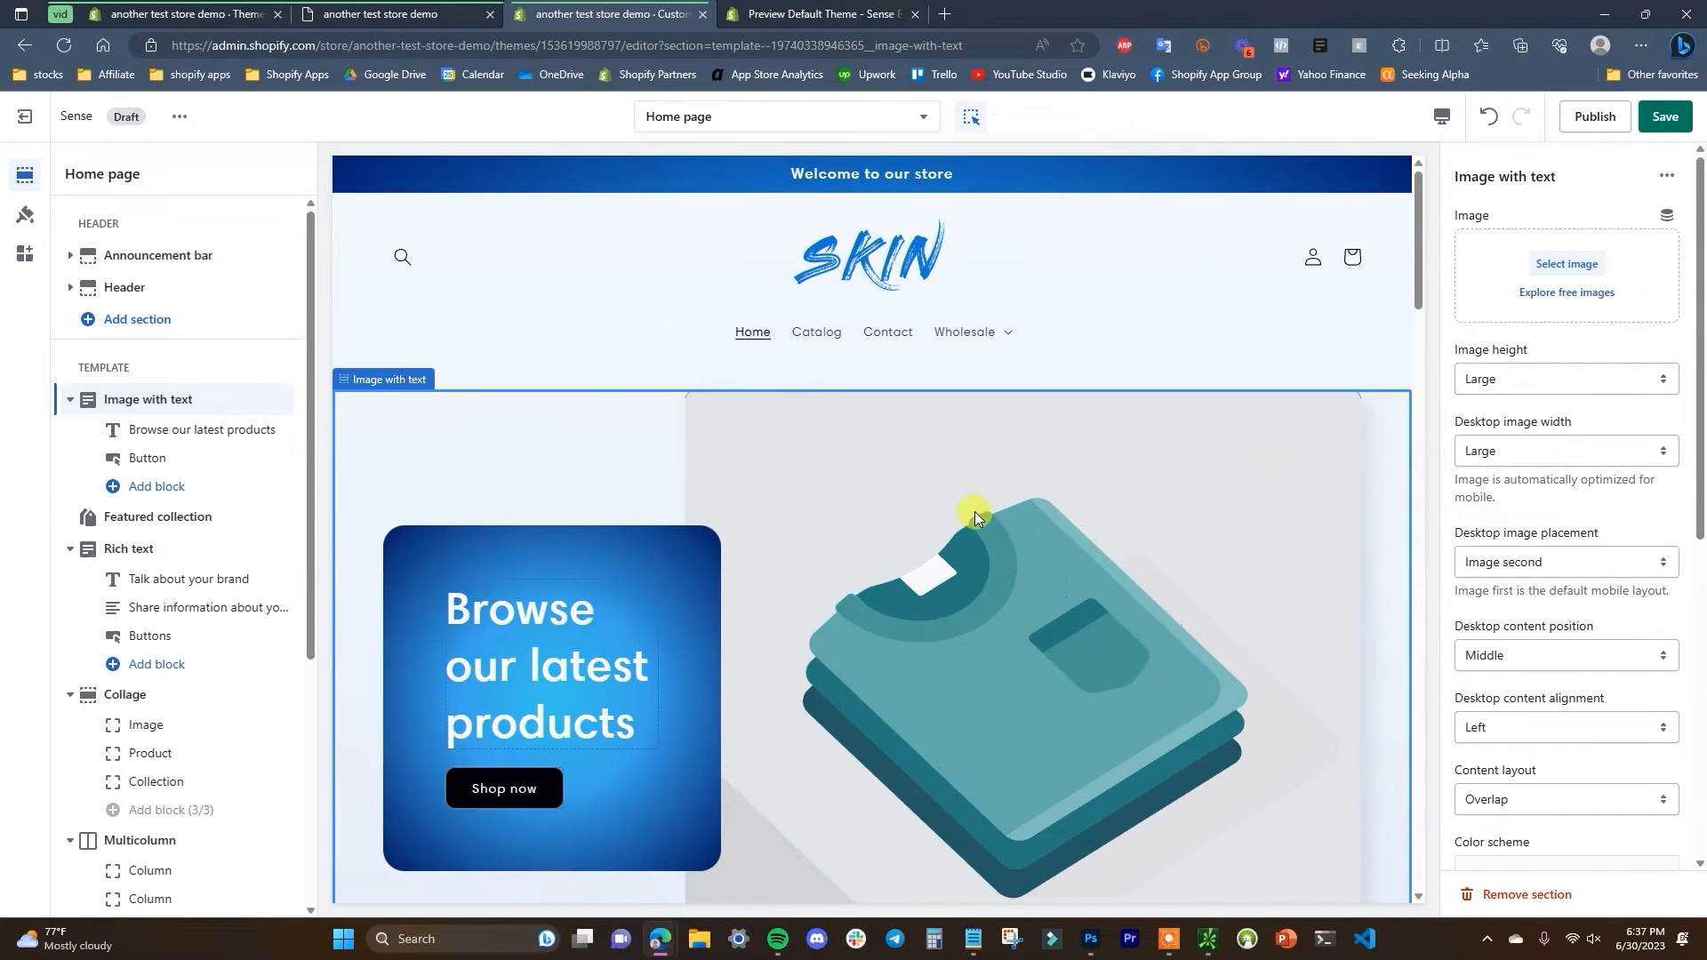
{"action": "scroll", "coordinate": [926, 539], "scroll_direction": "down", "scroll_amount": 3}
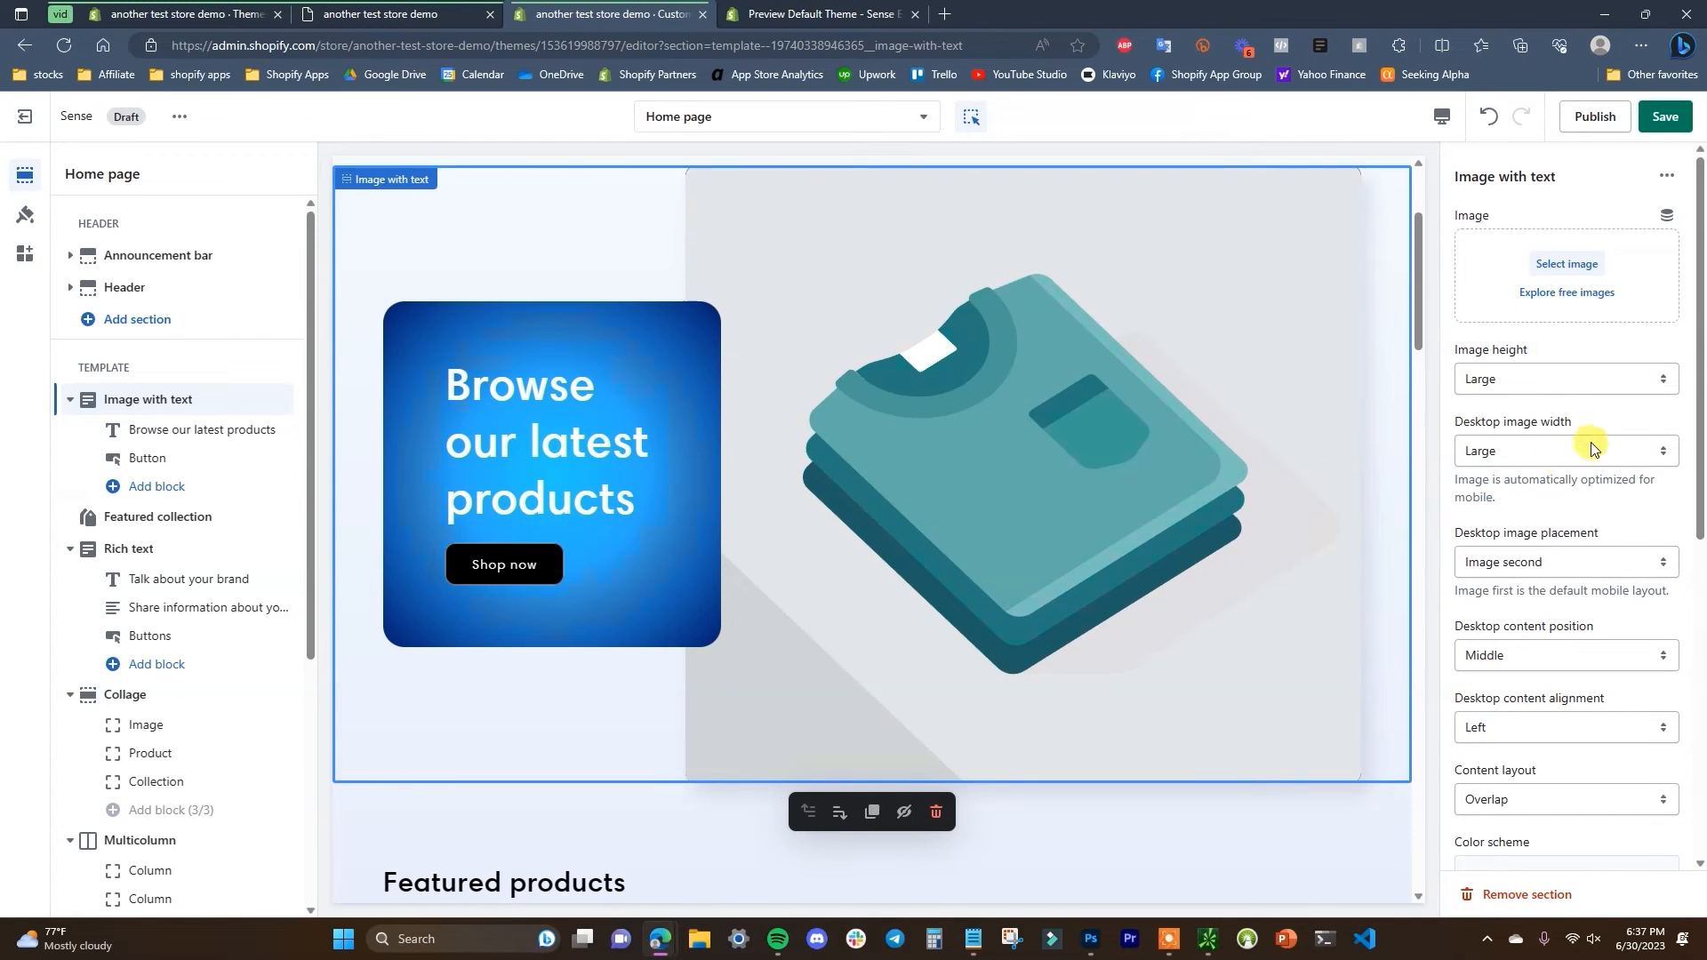
{"action": "scroll", "coordinate": [1144, 425], "scroll_direction": "up", "scroll_amount": 1}
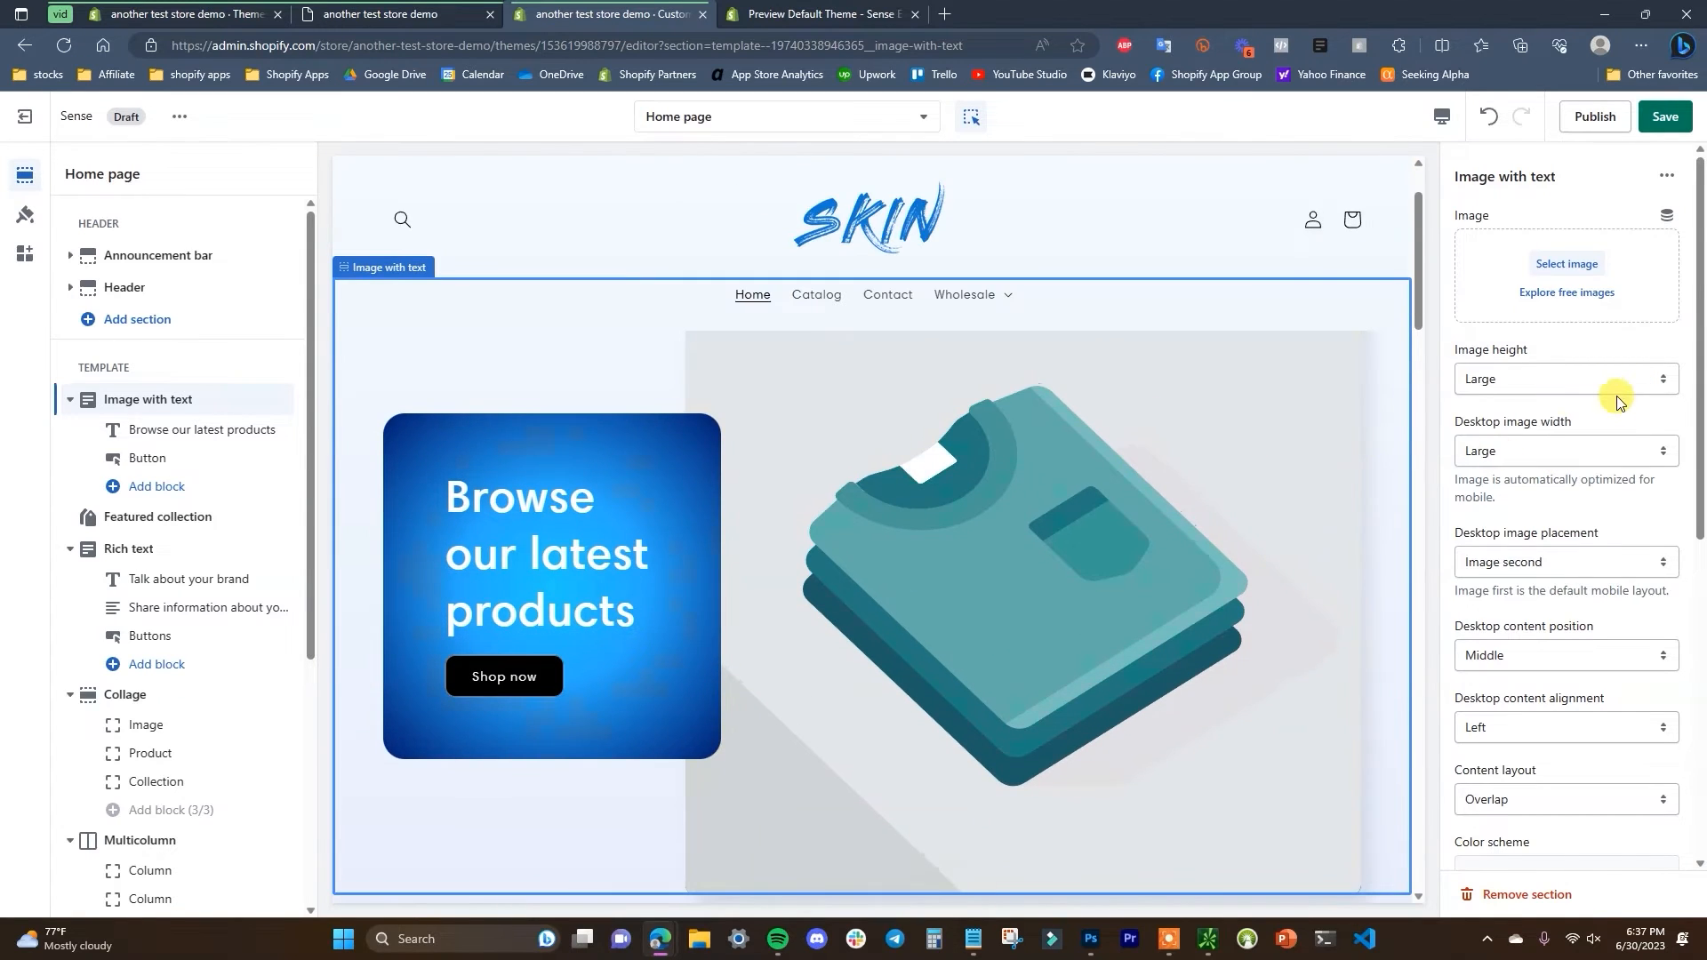
- Try Medium and another image height for the Image with text section, and set it back to Large
{"action": "left_click", "coordinate": [1611, 382]}
{"action": "left_click", "coordinate": [1571, 435]}
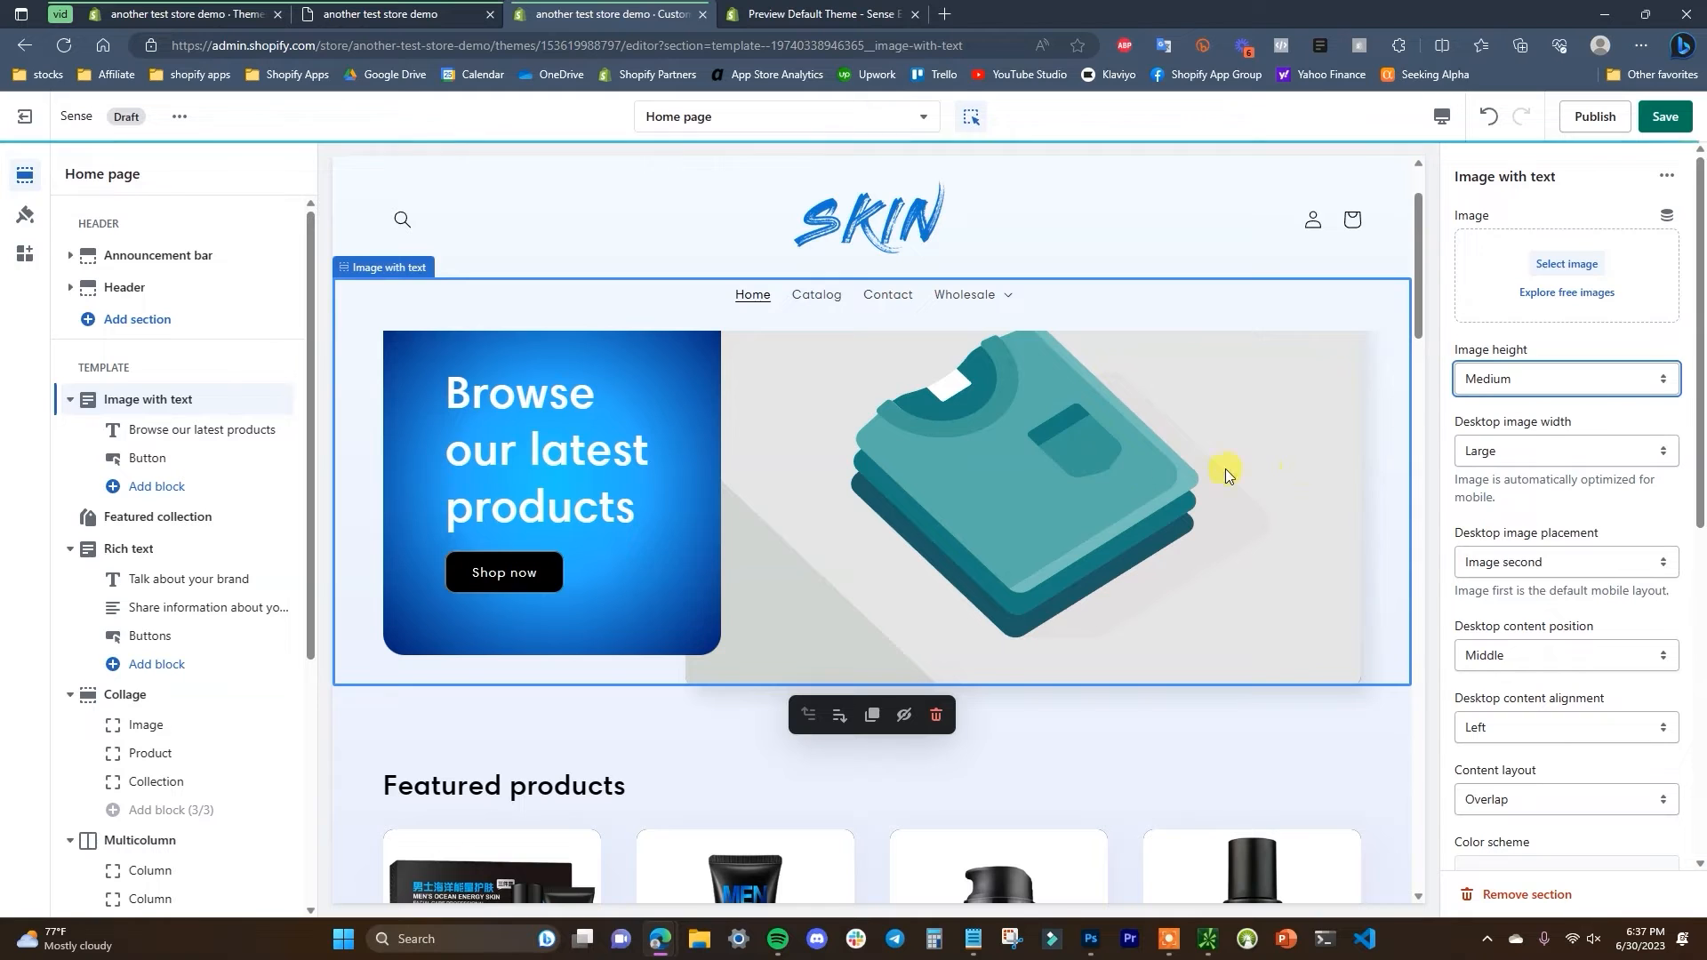
{"action": "left_click", "coordinate": [1646, 377]}
{"action": "left_click", "coordinate": [1582, 416]}
{"action": "scroll", "coordinate": [1093, 509], "scroll_direction": "up", "scroll_amount": 1}
{"action": "left_click", "coordinate": [1648, 382]}
{"action": "left_click", "coordinate": [1545, 451]}
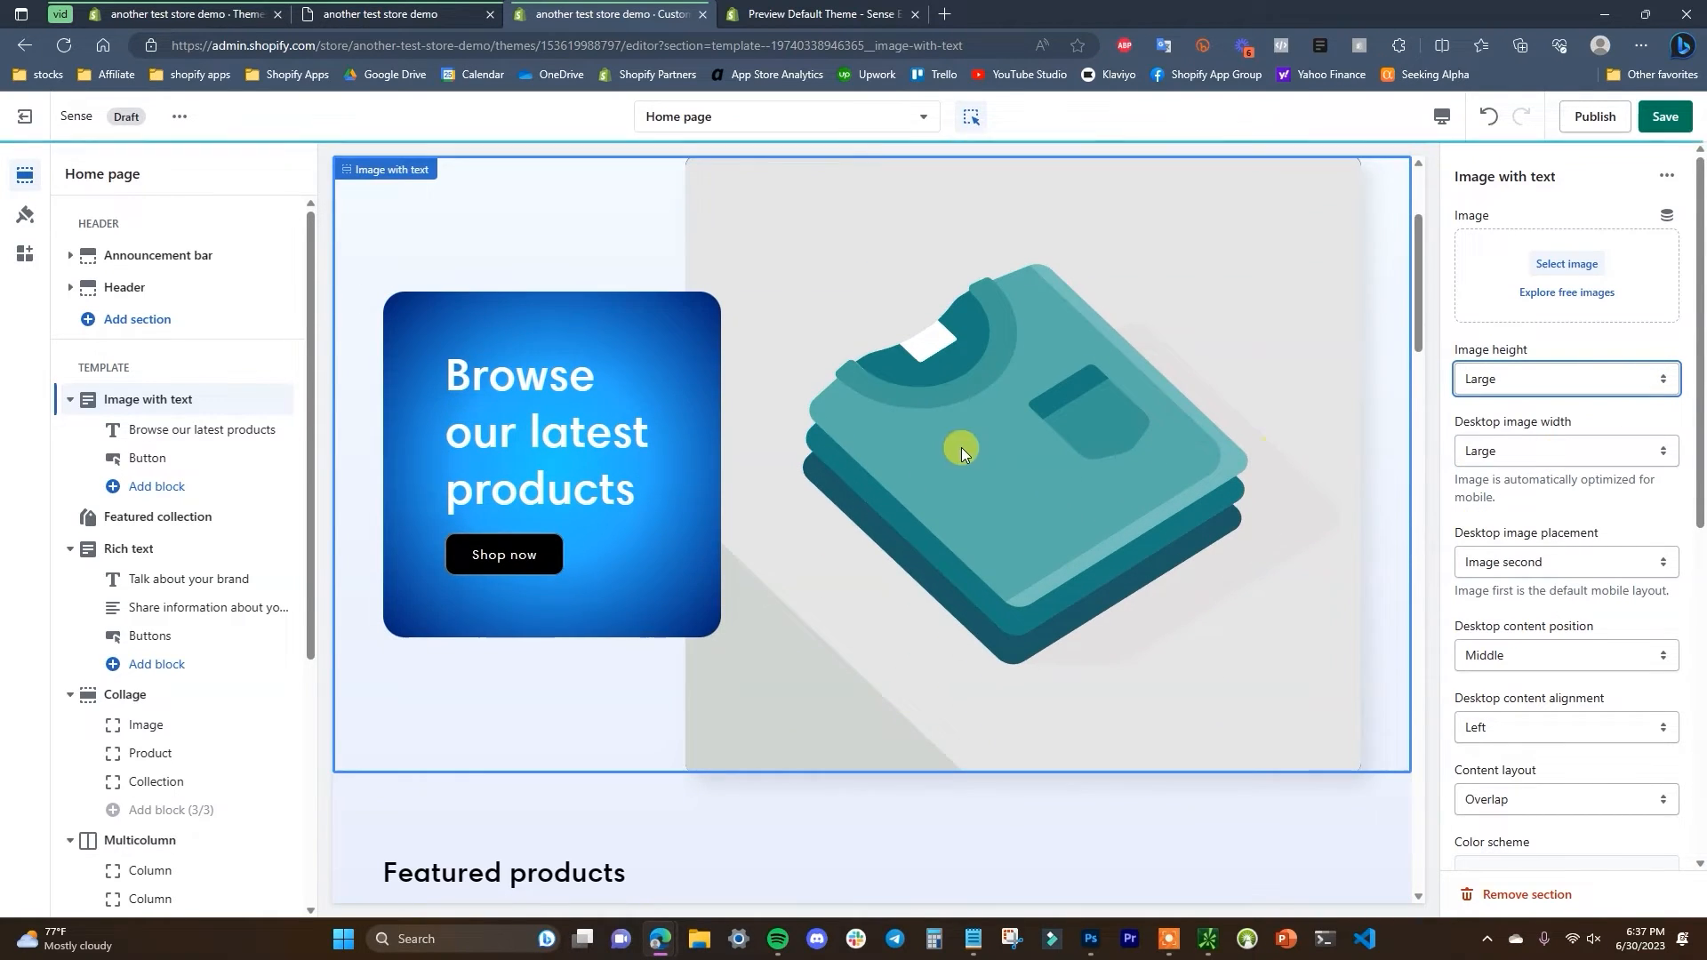
{"action": "scroll", "coordinate": [1037, 489], "scroll_direction": "up", "scroll_amount": 3}
{"action": "scroll", "coordinate": [1227, 507], "scroll_direction": "down", "scroll_amount": 1}
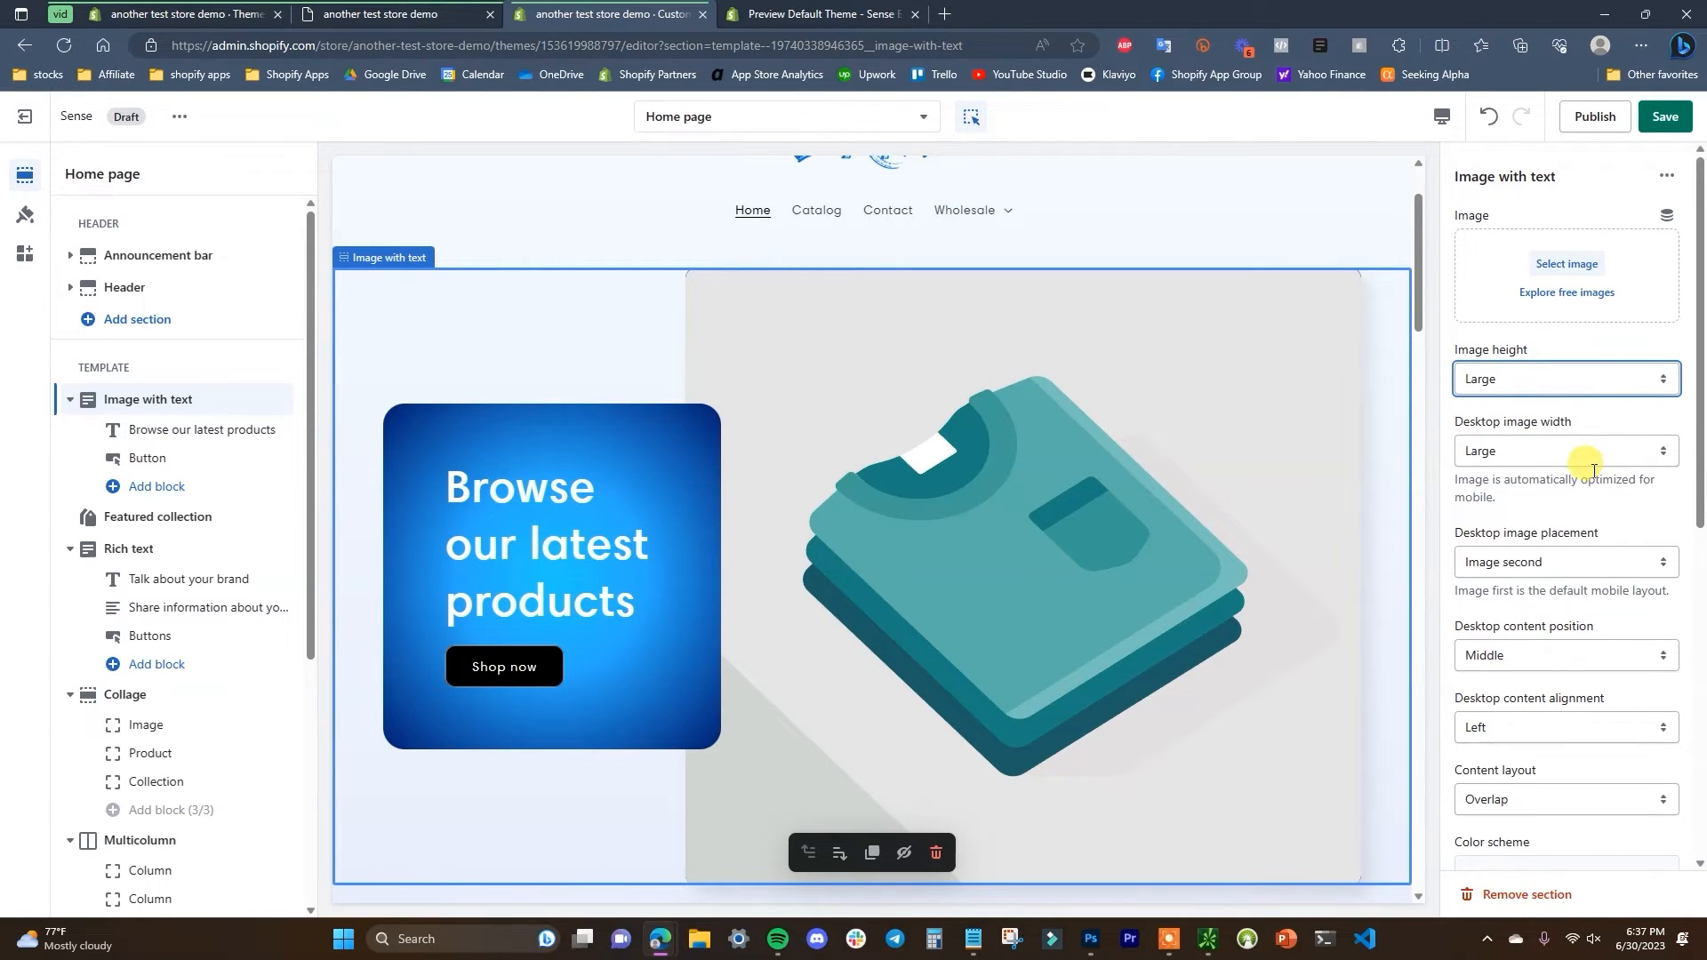
- Try color scheme Scheme 1 on the Image with text section and change it to Scheme 3
{"action": "scroll", "coordinate": [1593, 471], "scroll_direction": "down", "scroll_amount": 1}
{"action": "scroll", "coordinate": [1597, 467], "scroll_direction": "down", "scroll_amount": 1}
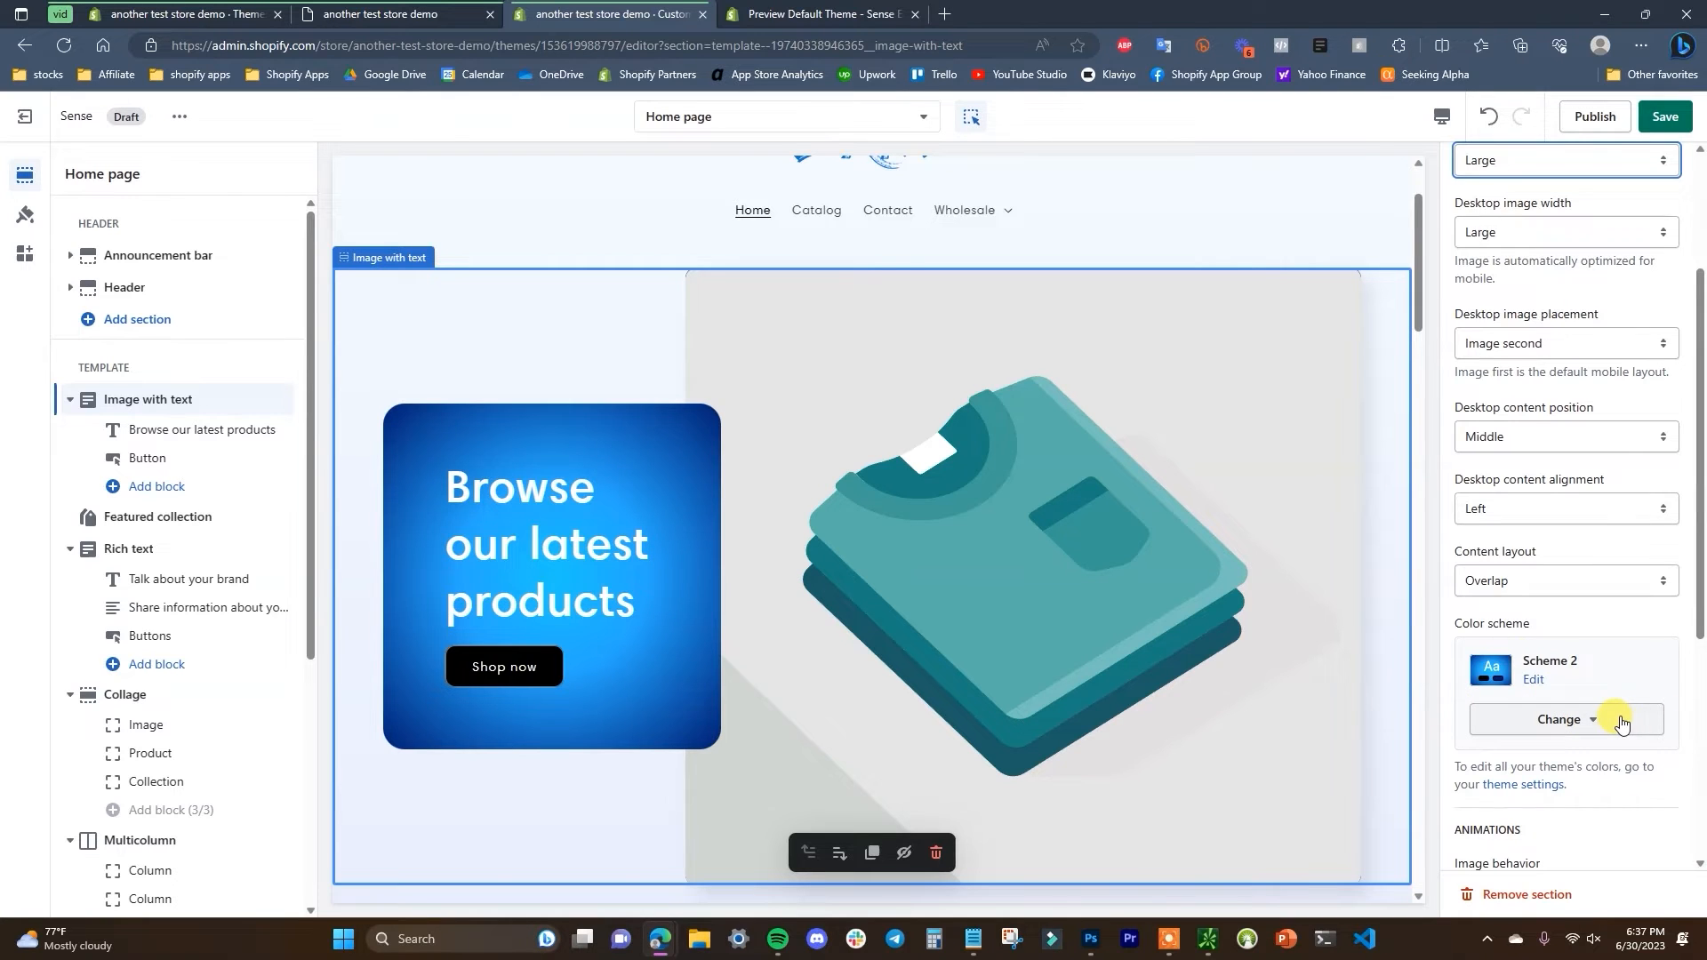
{"action": "left_click", "coordinate": [1620, 721]}
{"action": "left_click", "coordinate": [1529, 466]}
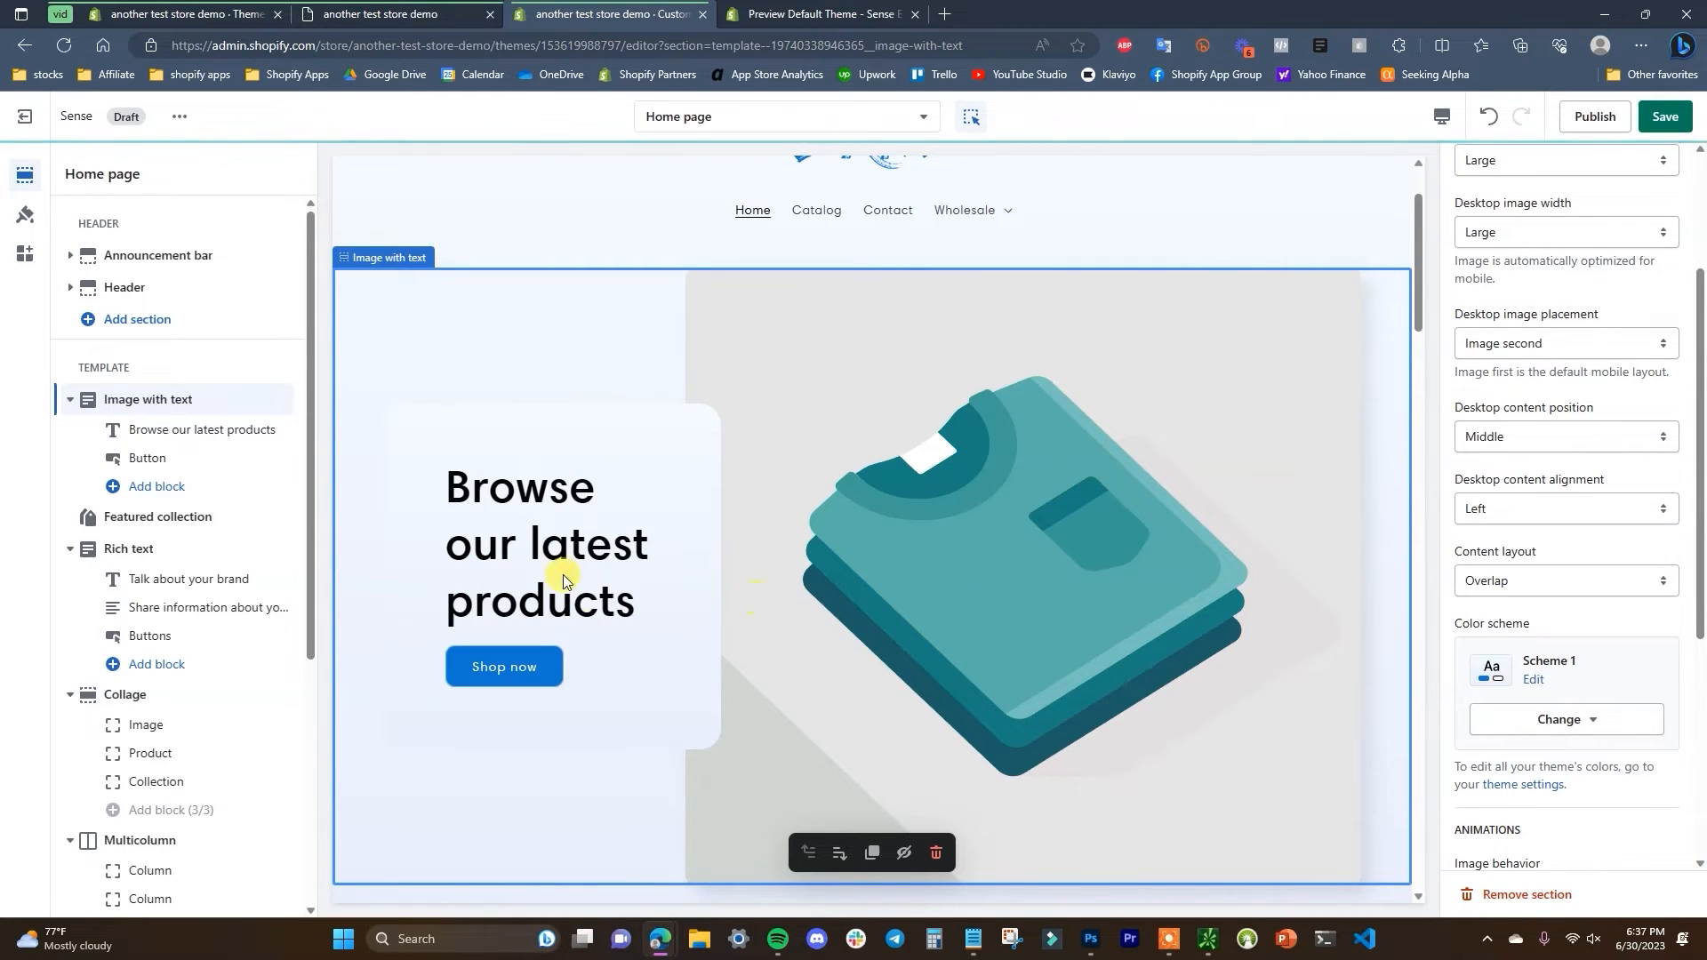
{"action": "left_click", "coordinate": [1582, 720]}
{"action": "left_click", "coordinate": [1569, 570]}
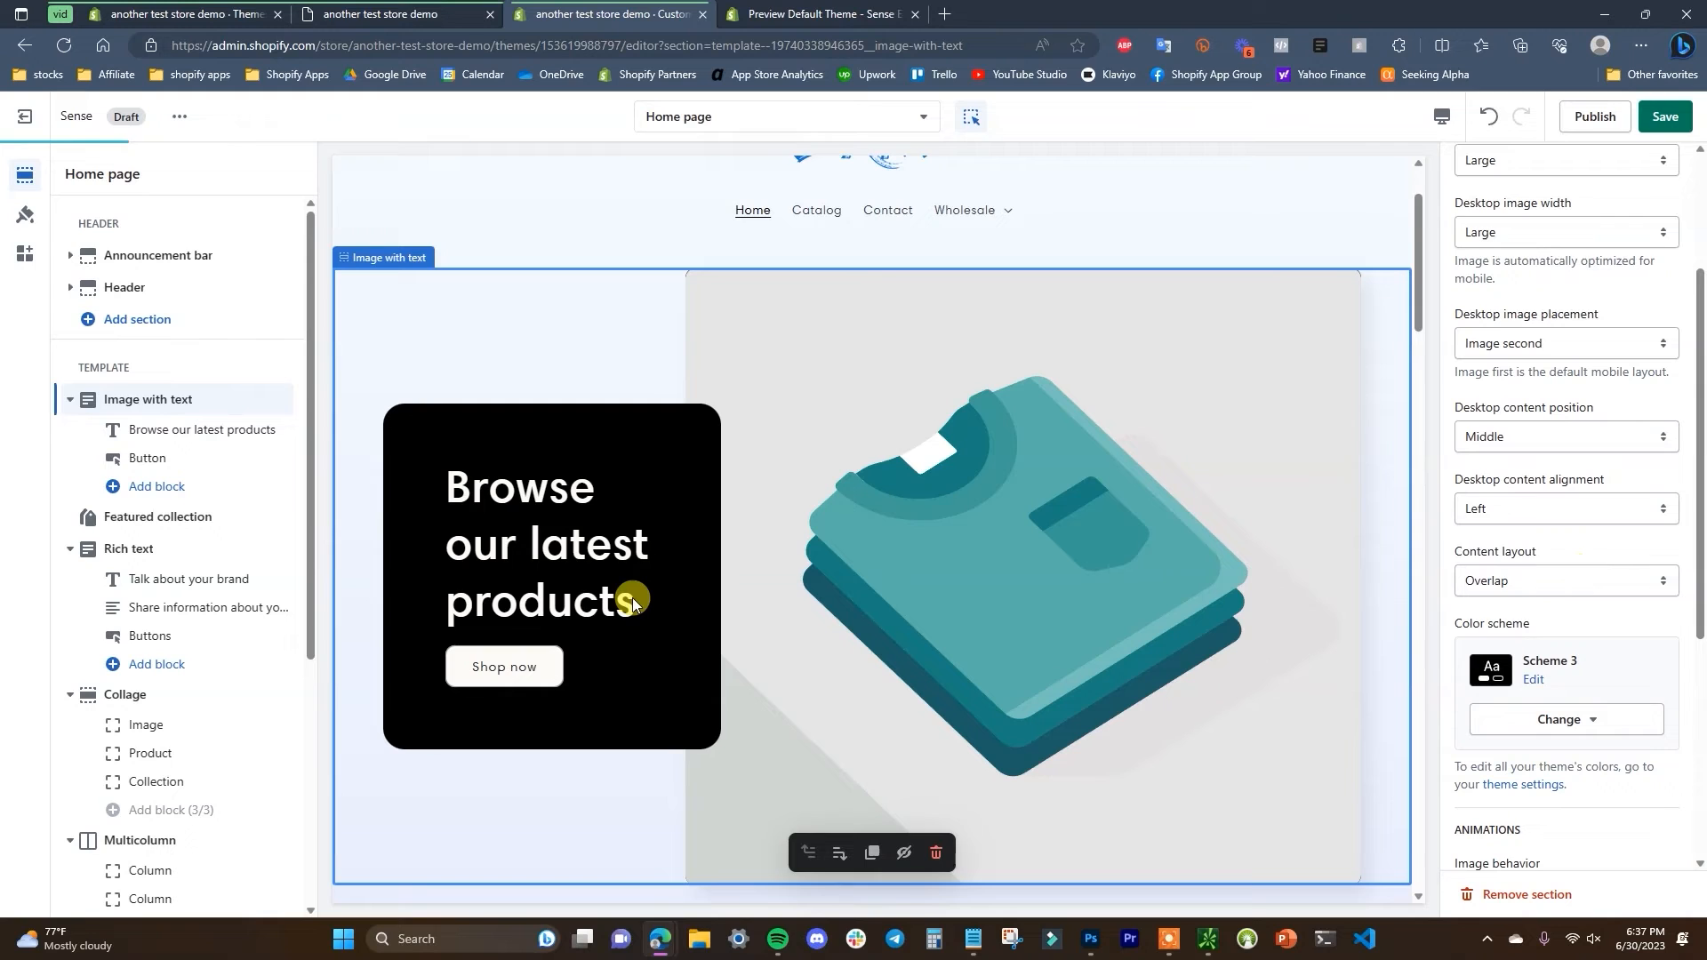
- Try color scheme Scheme 4 on the Image with text section and change it to Scheme 2
{"action": "left_click", "coordinate": [1567, 720]}
{"action": "left_click", "coordinate": [1592, 623]}
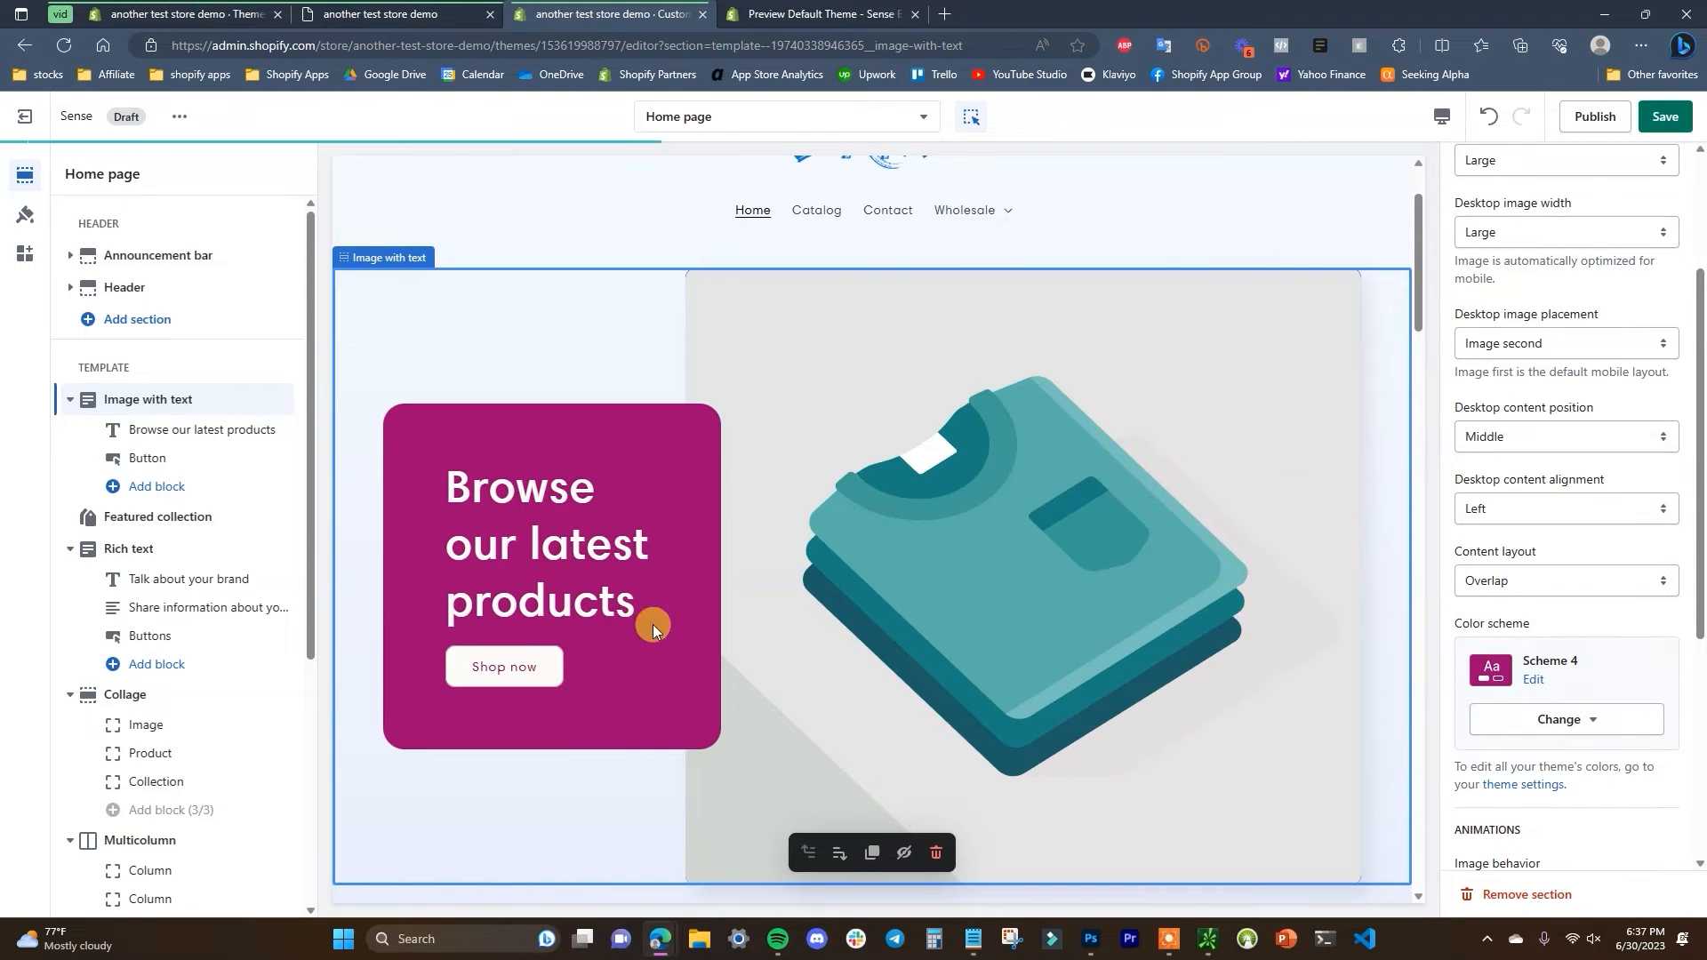
{"action": "left_click", "coordinate": [1601, 733]}
{"action": "left_click", "coordinate": [1590, 533]}
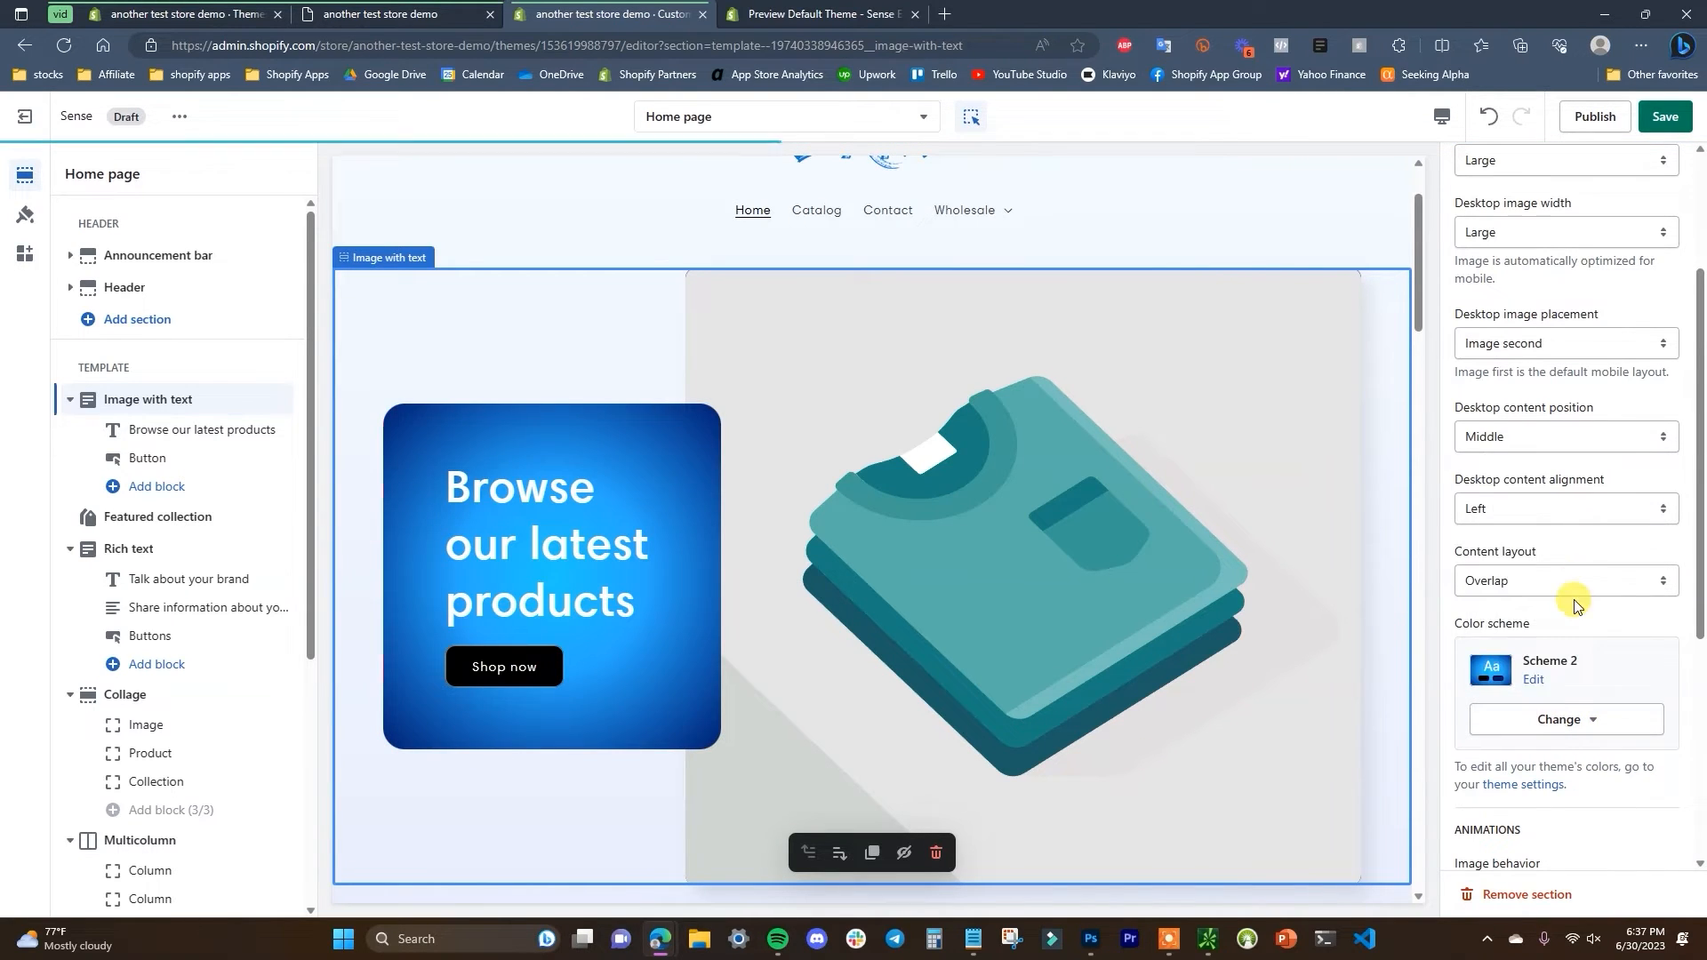
- Set the Image with text heading to "Exceptional Men's Skin Care" and compare it with the banner on the earlier storefront version
{"action": "left_click", "coordinate": [200, 429]}
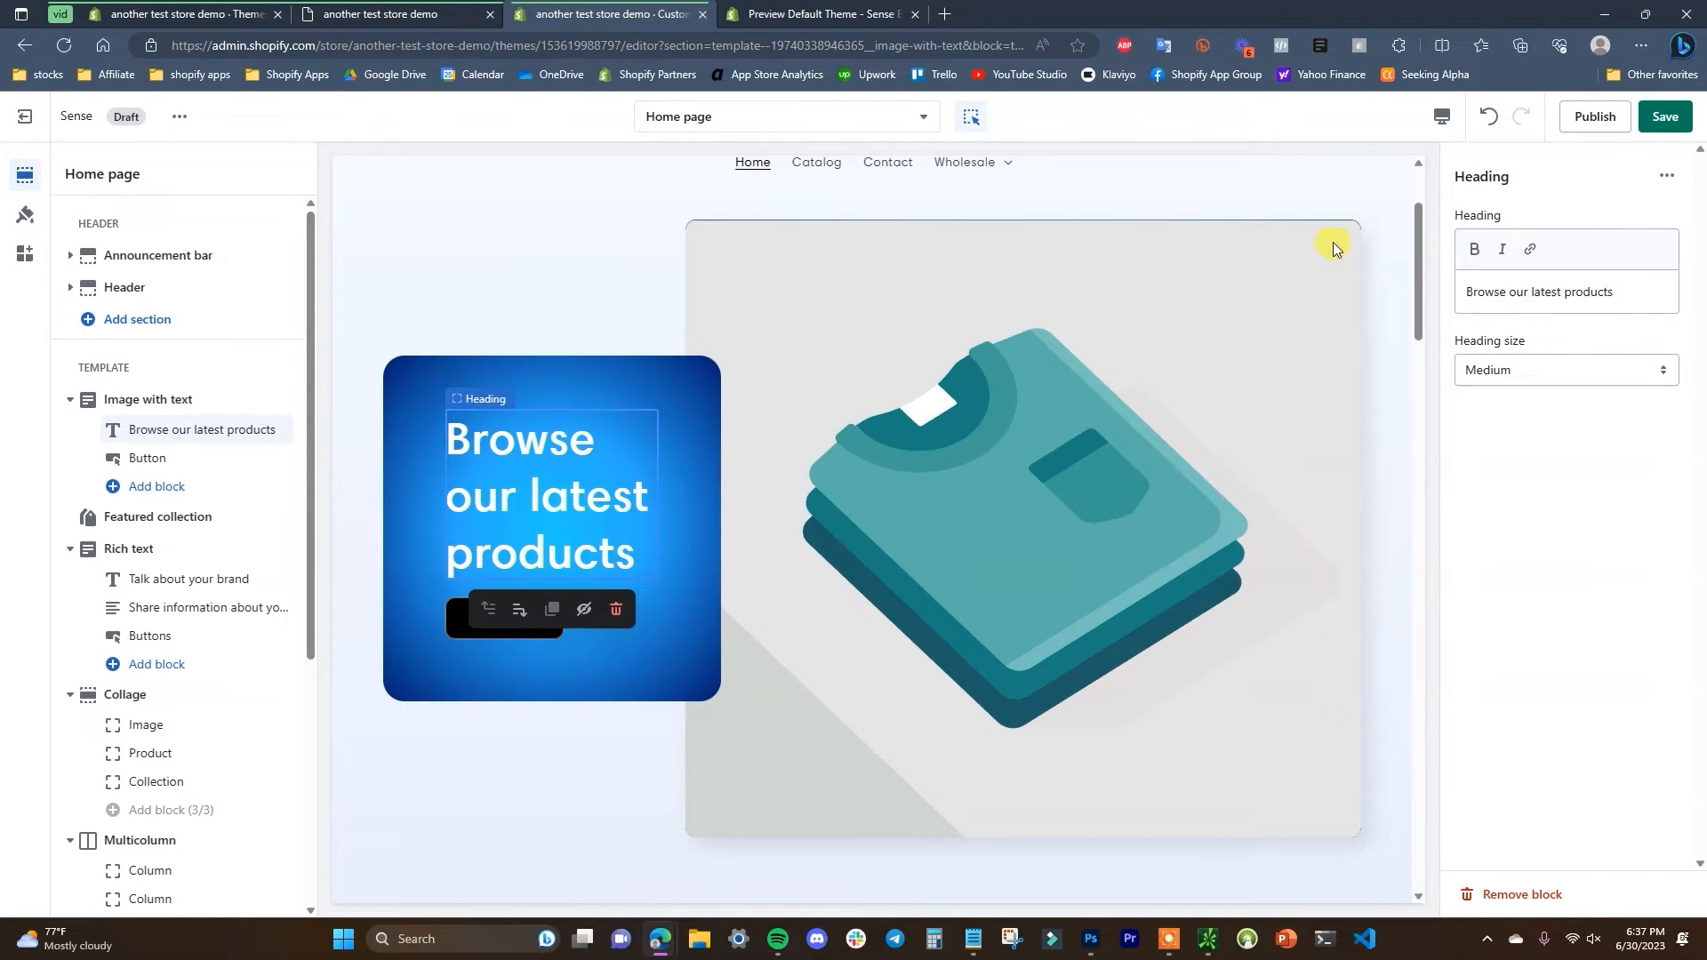
{"action": "type", "text": "Exceptional Men's Skin Care"}
{"action": "left_click", "coordinate": [397, 32]}
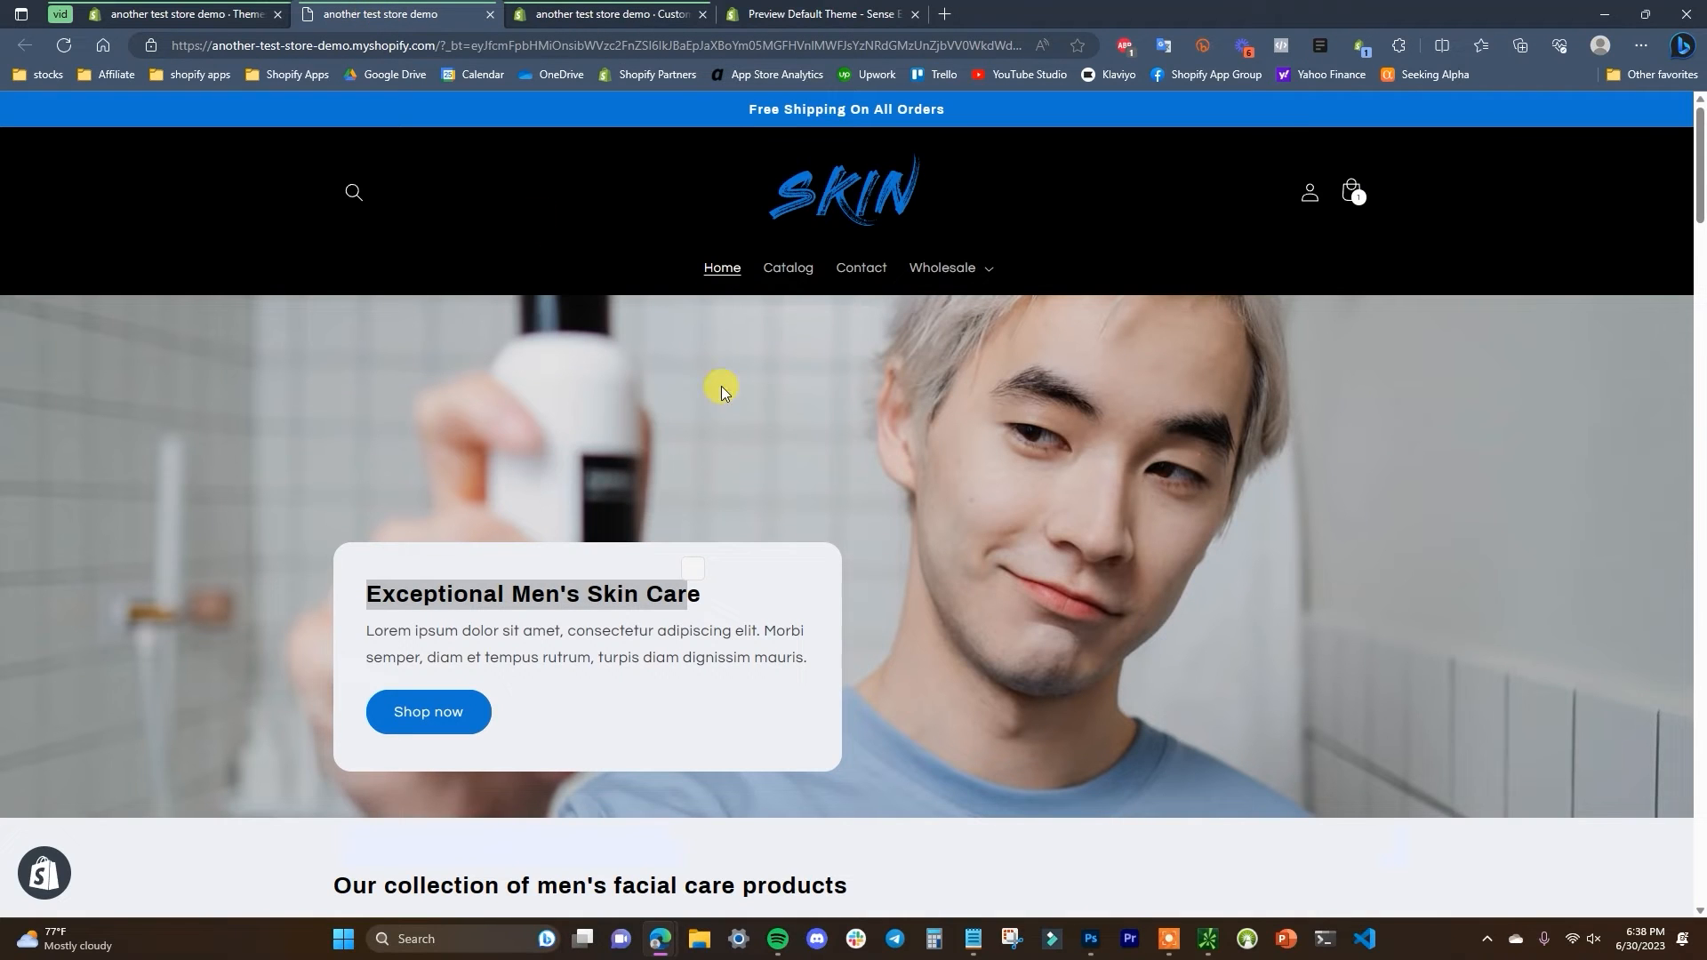
{"action": "left_click", "coordinate": [587, 9]}
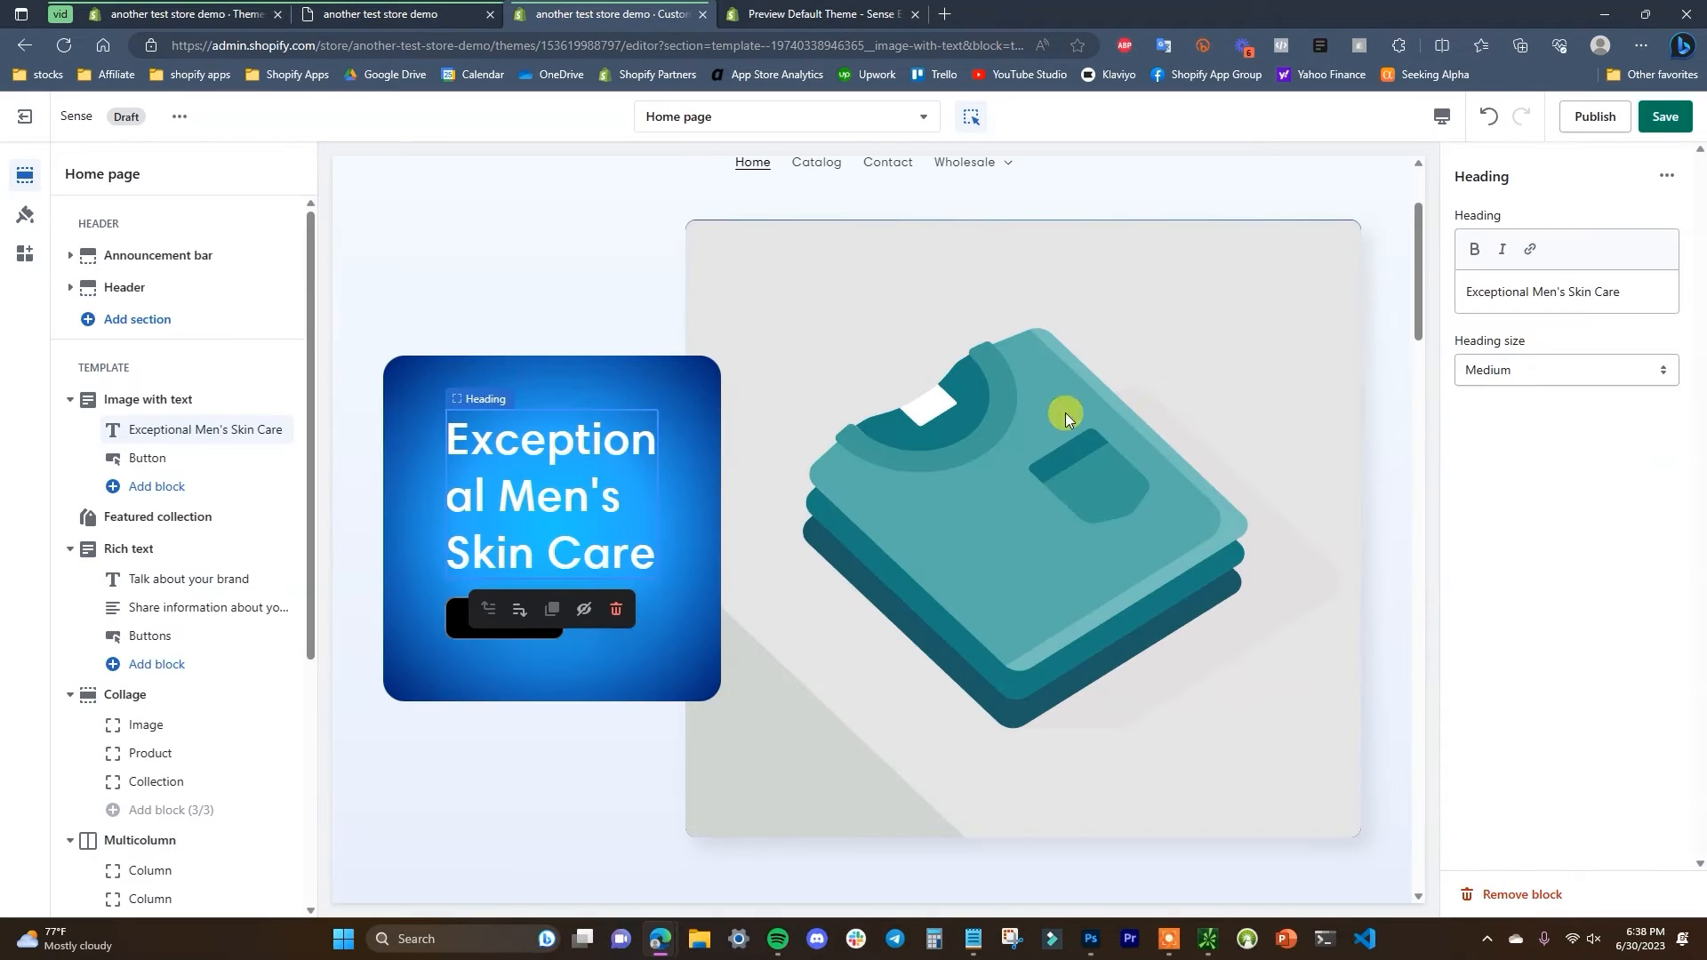
- Try the Small and Large heading sizes on the Image with text heading and settle on Small
{"action": "left_click", "coordinate": [1648, 385]}
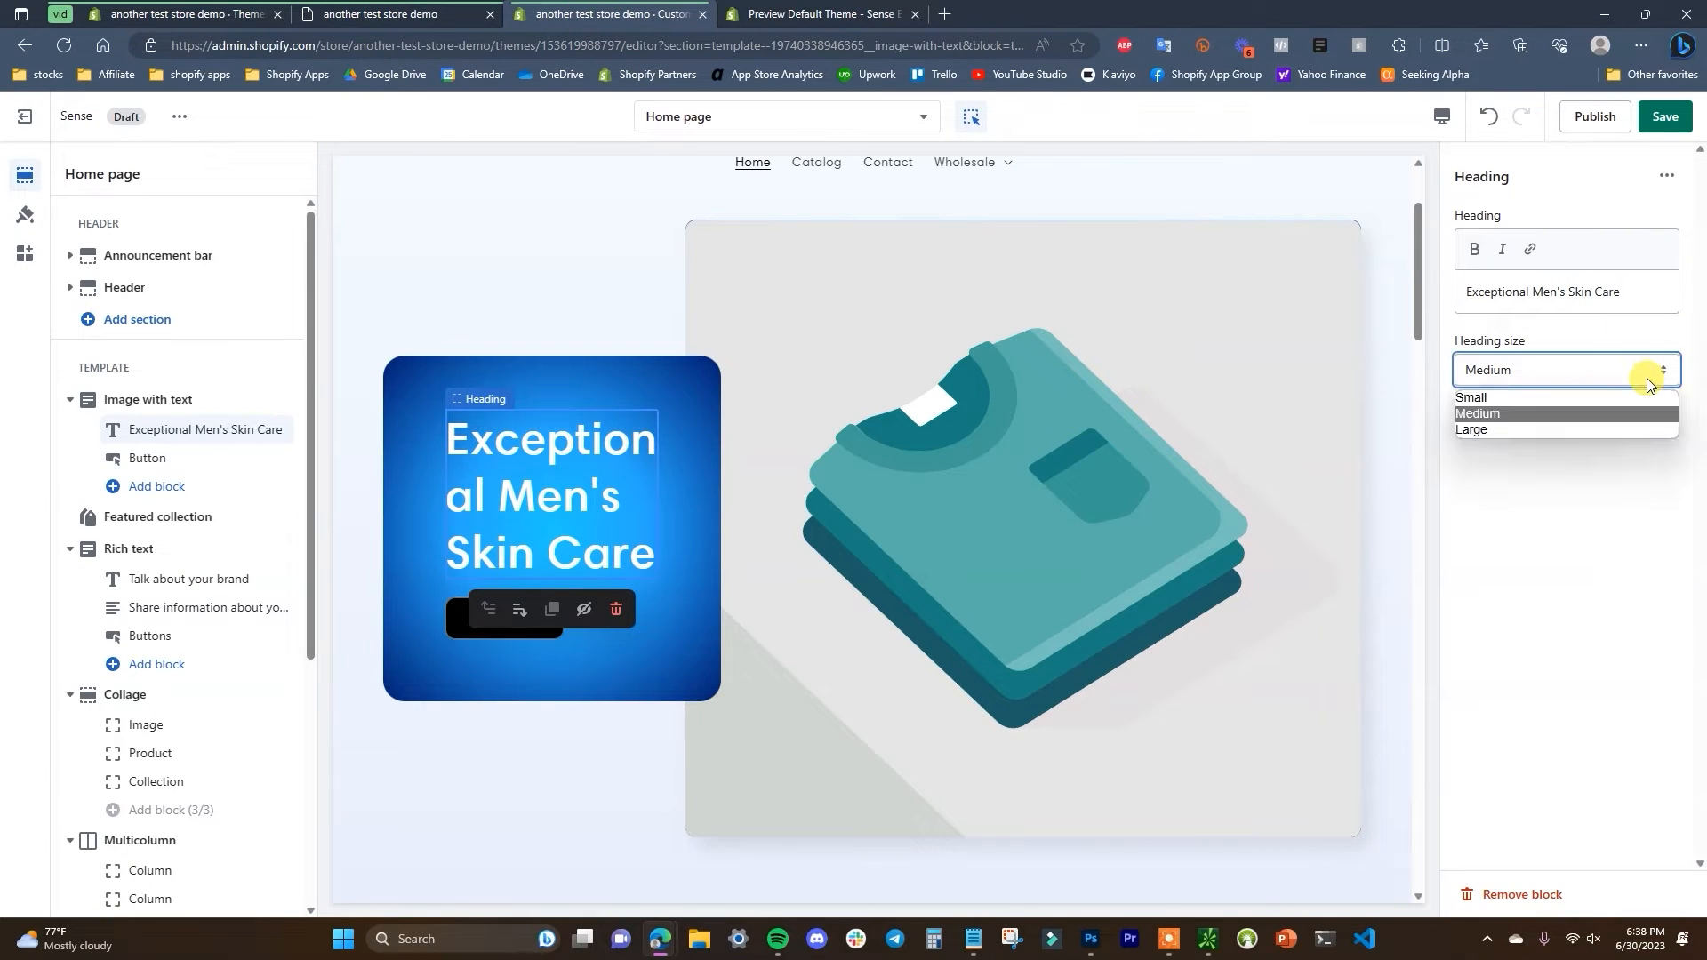
{"action": "left_click", "coordinate": [1503, 397]}
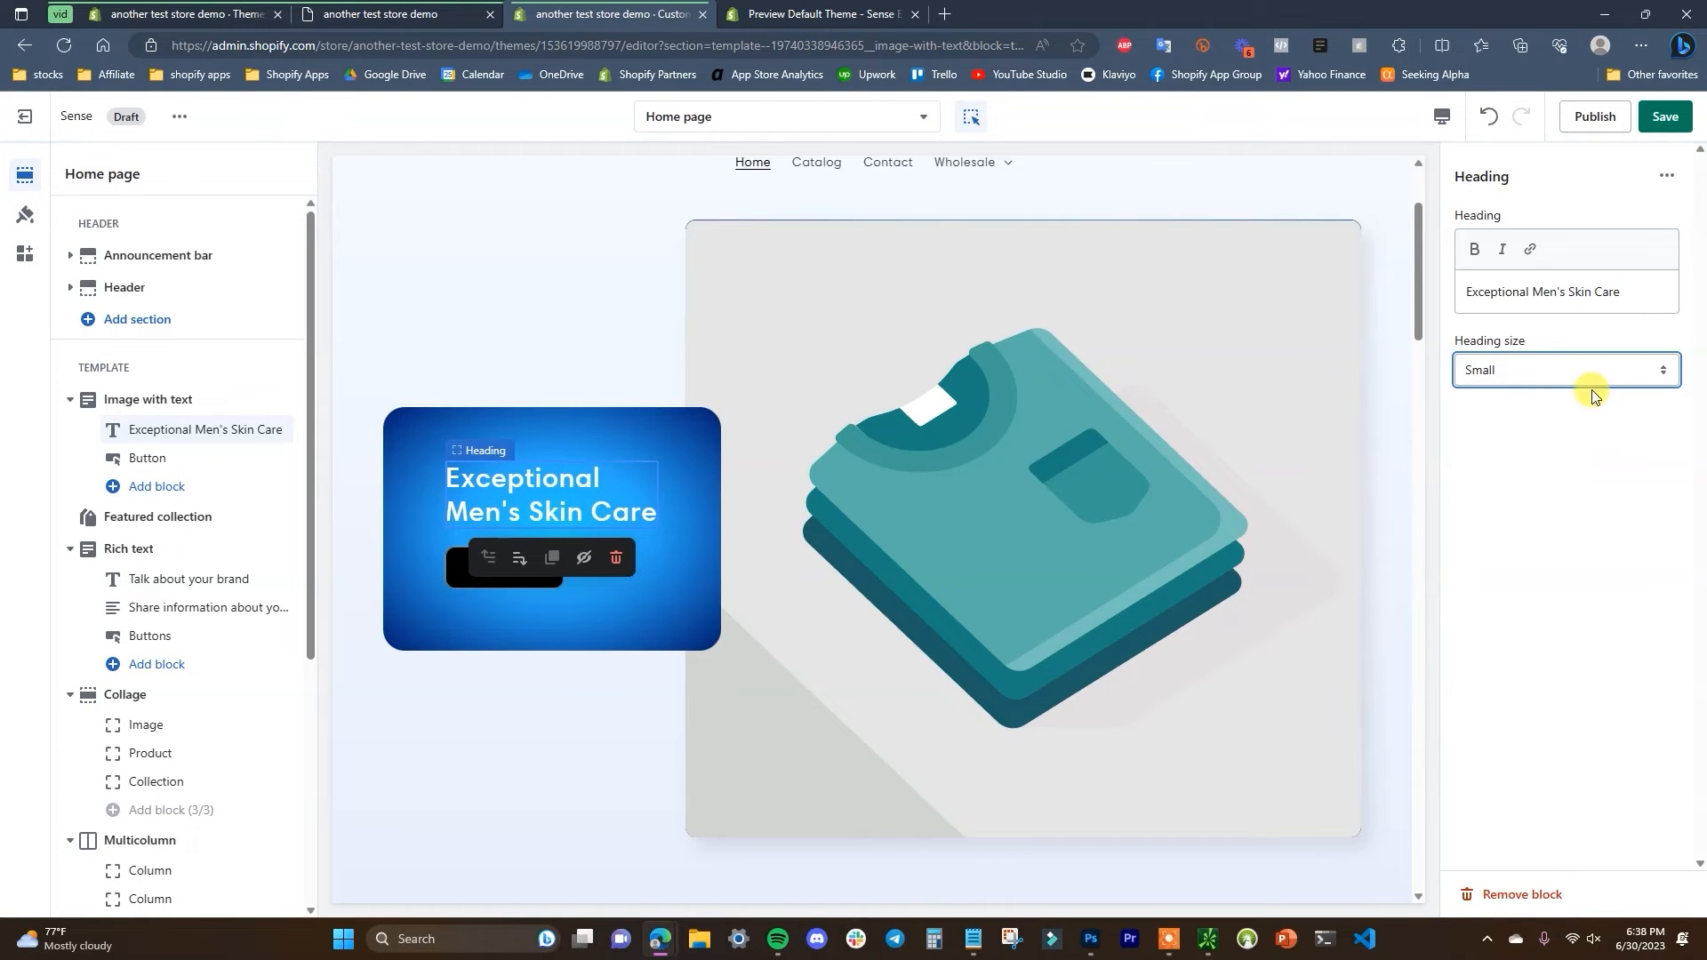
{"action": "left_click", "coordinate": [1567, 374]}
{"action": "left_click", "coordinate": [1524, 423]}
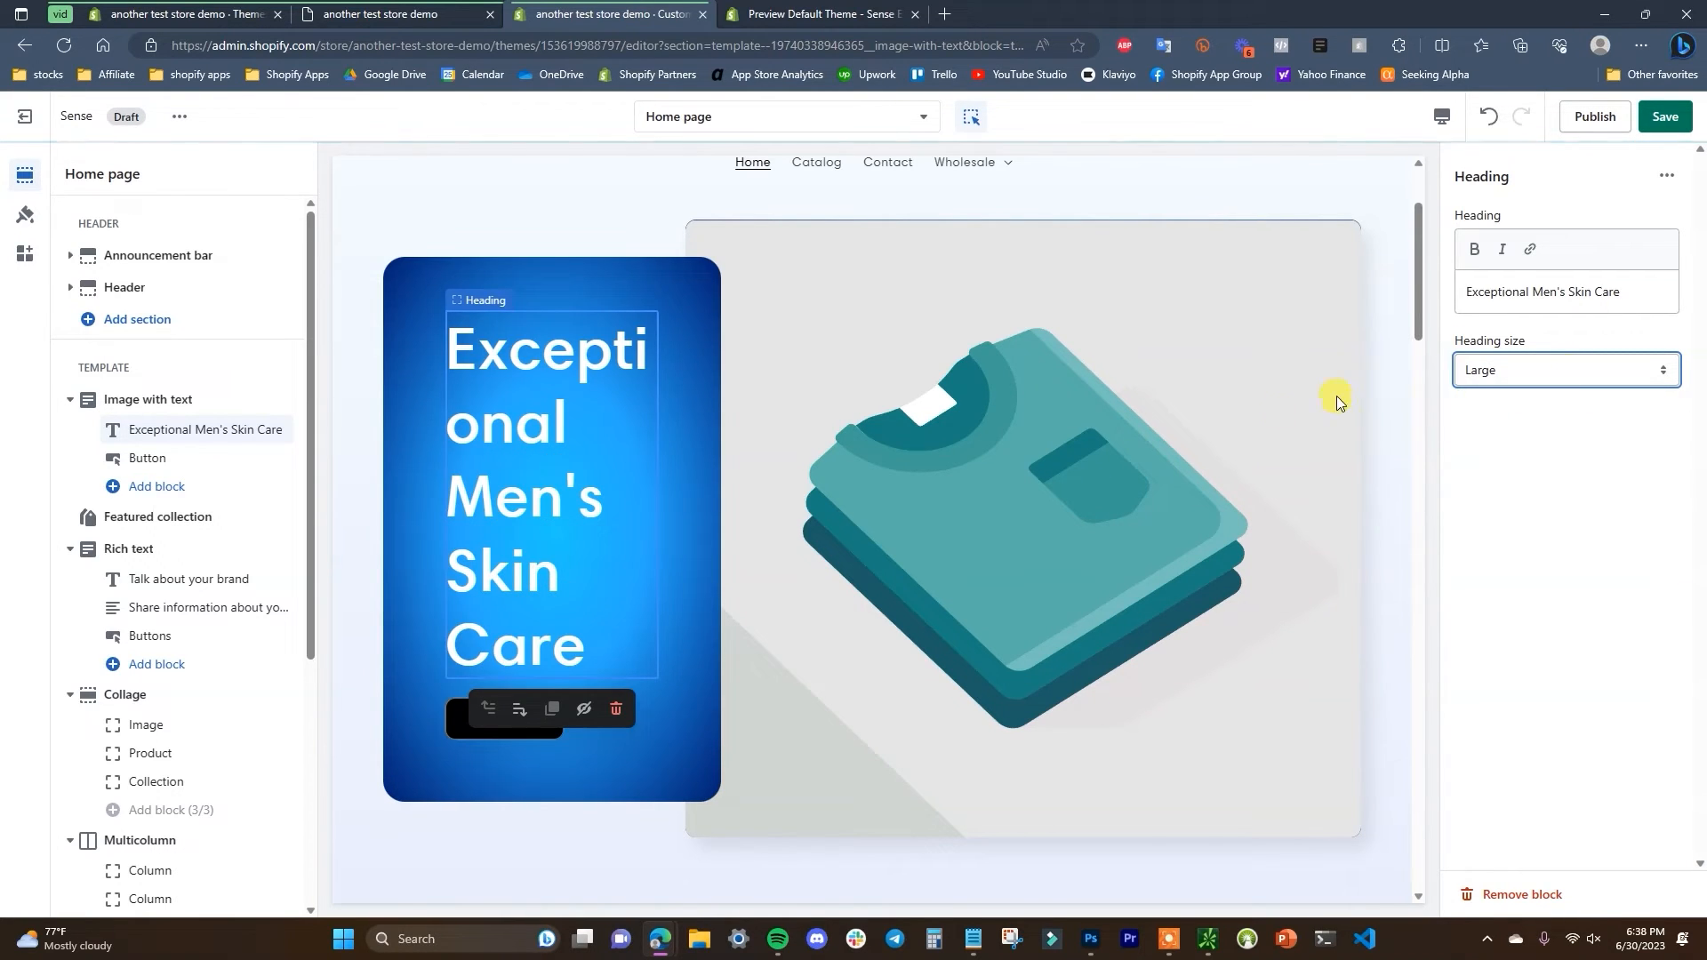
{"action": "left_click", "coordinate": [1551, 370]}
{"action": "left_click", "coordinate": [1533, 395]}
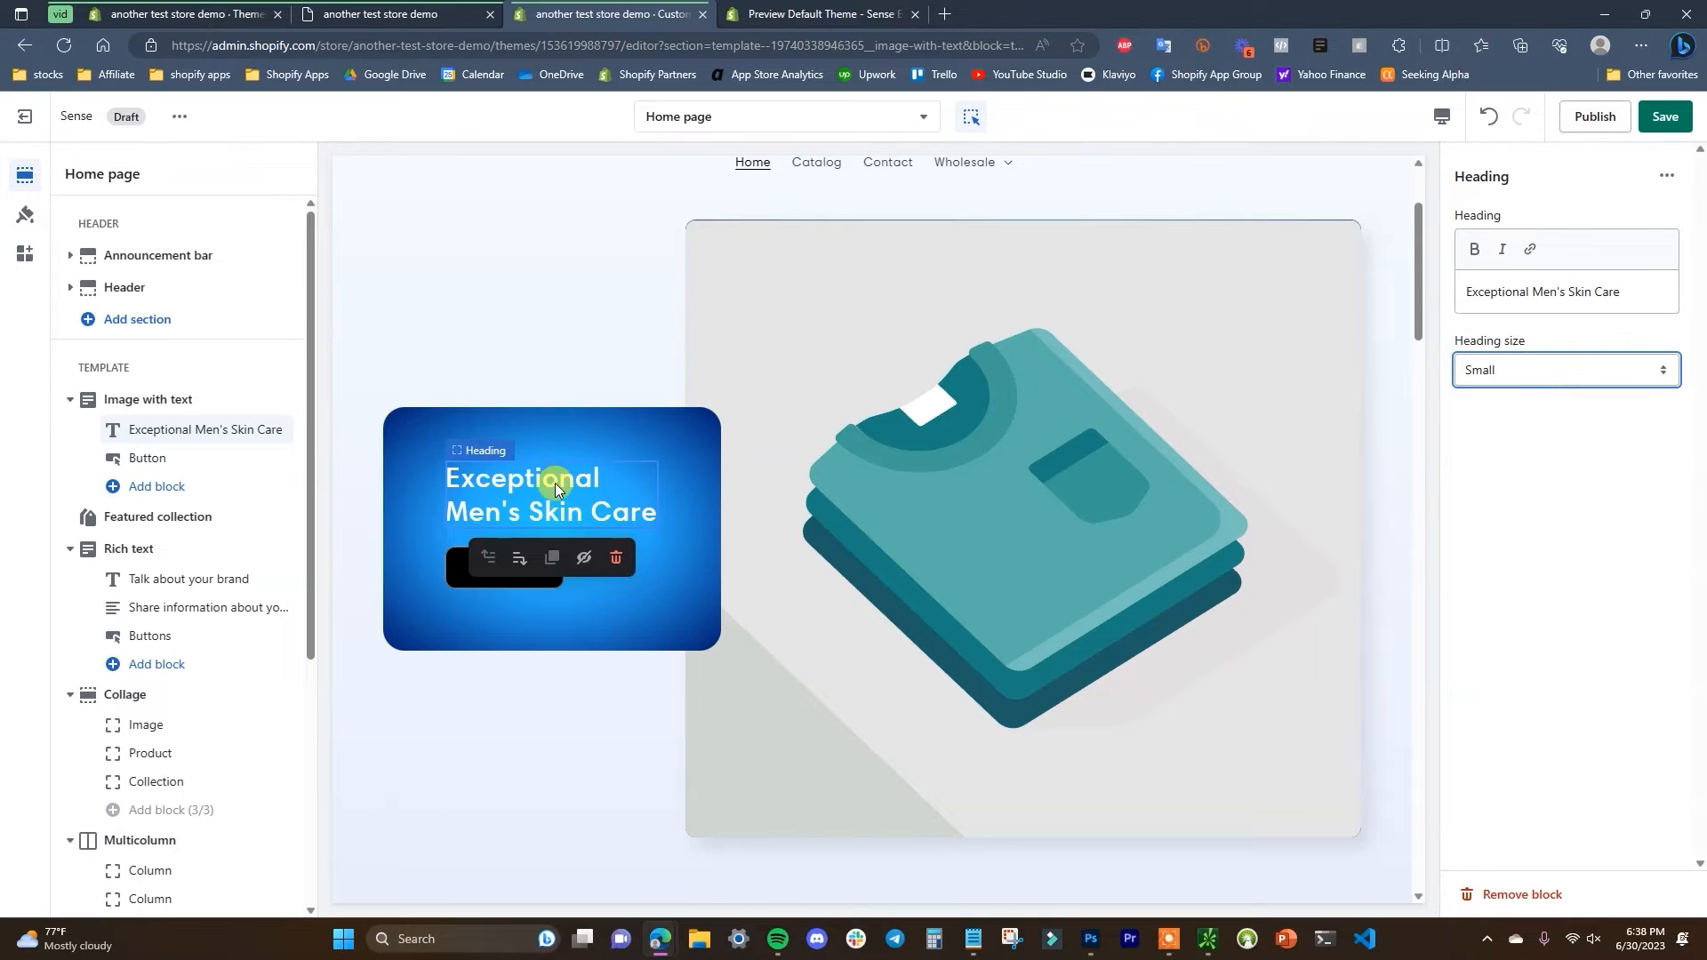
{"action": "left_click", "coordinate": [1628, 460]}
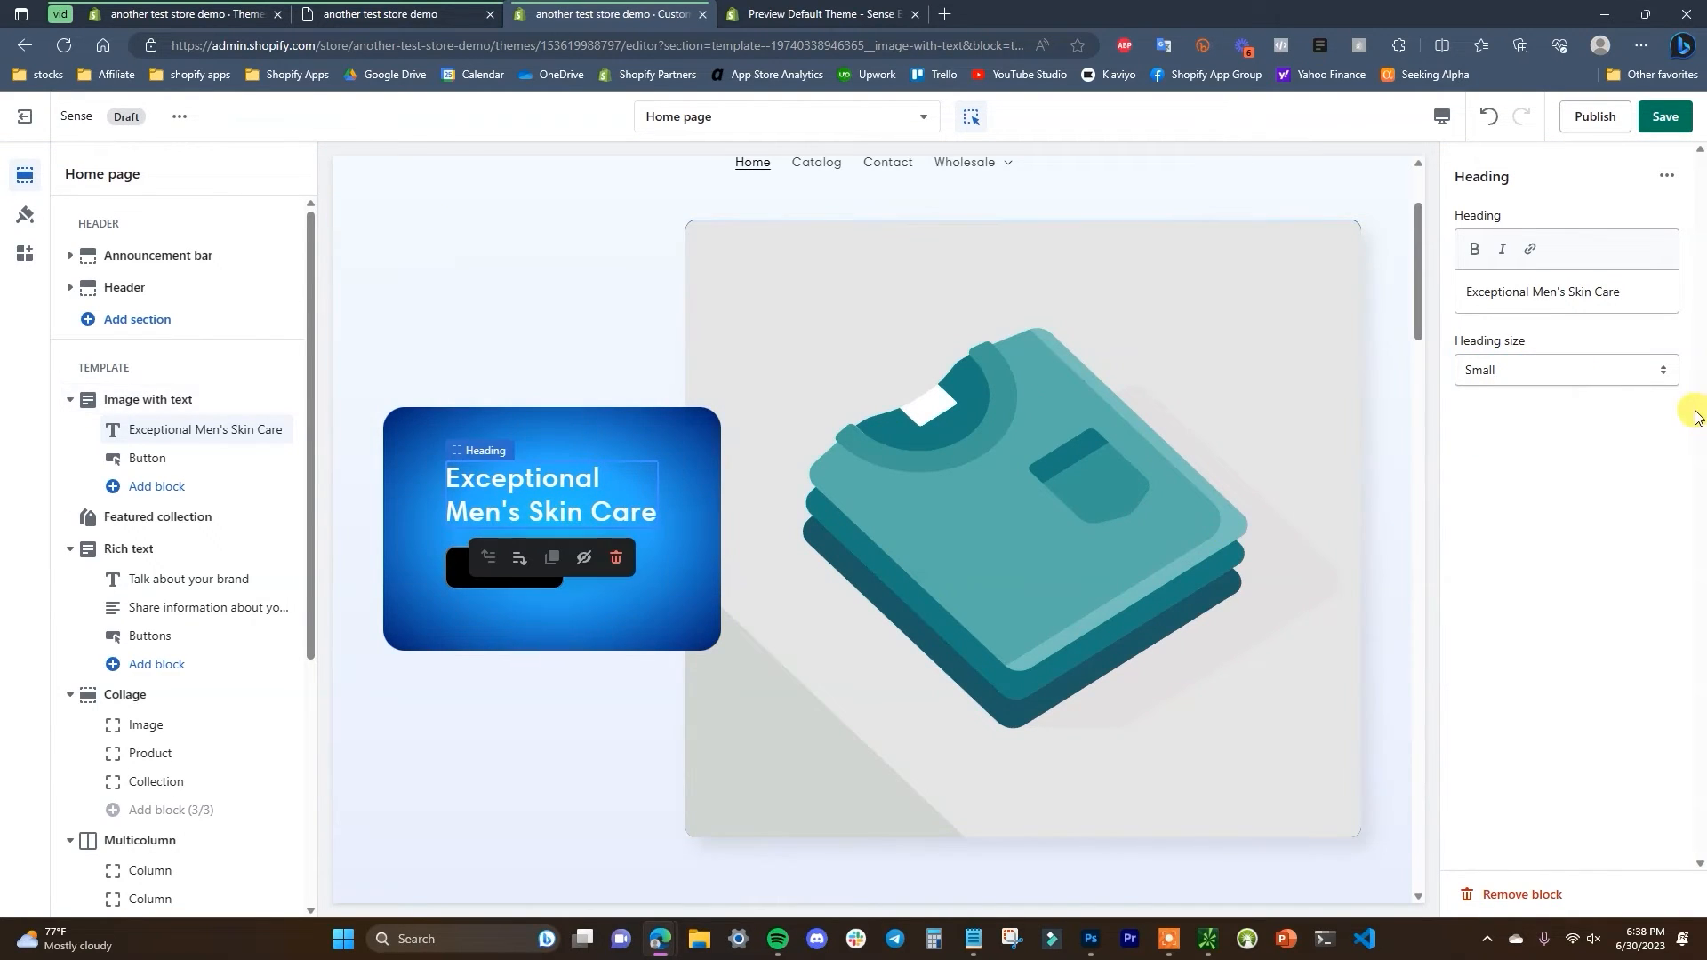
- Review the Button block's label and link, and compare it with the Shop now button on the earlier storefront version
{"action": "left_click", "coordinate": [205, 458]}
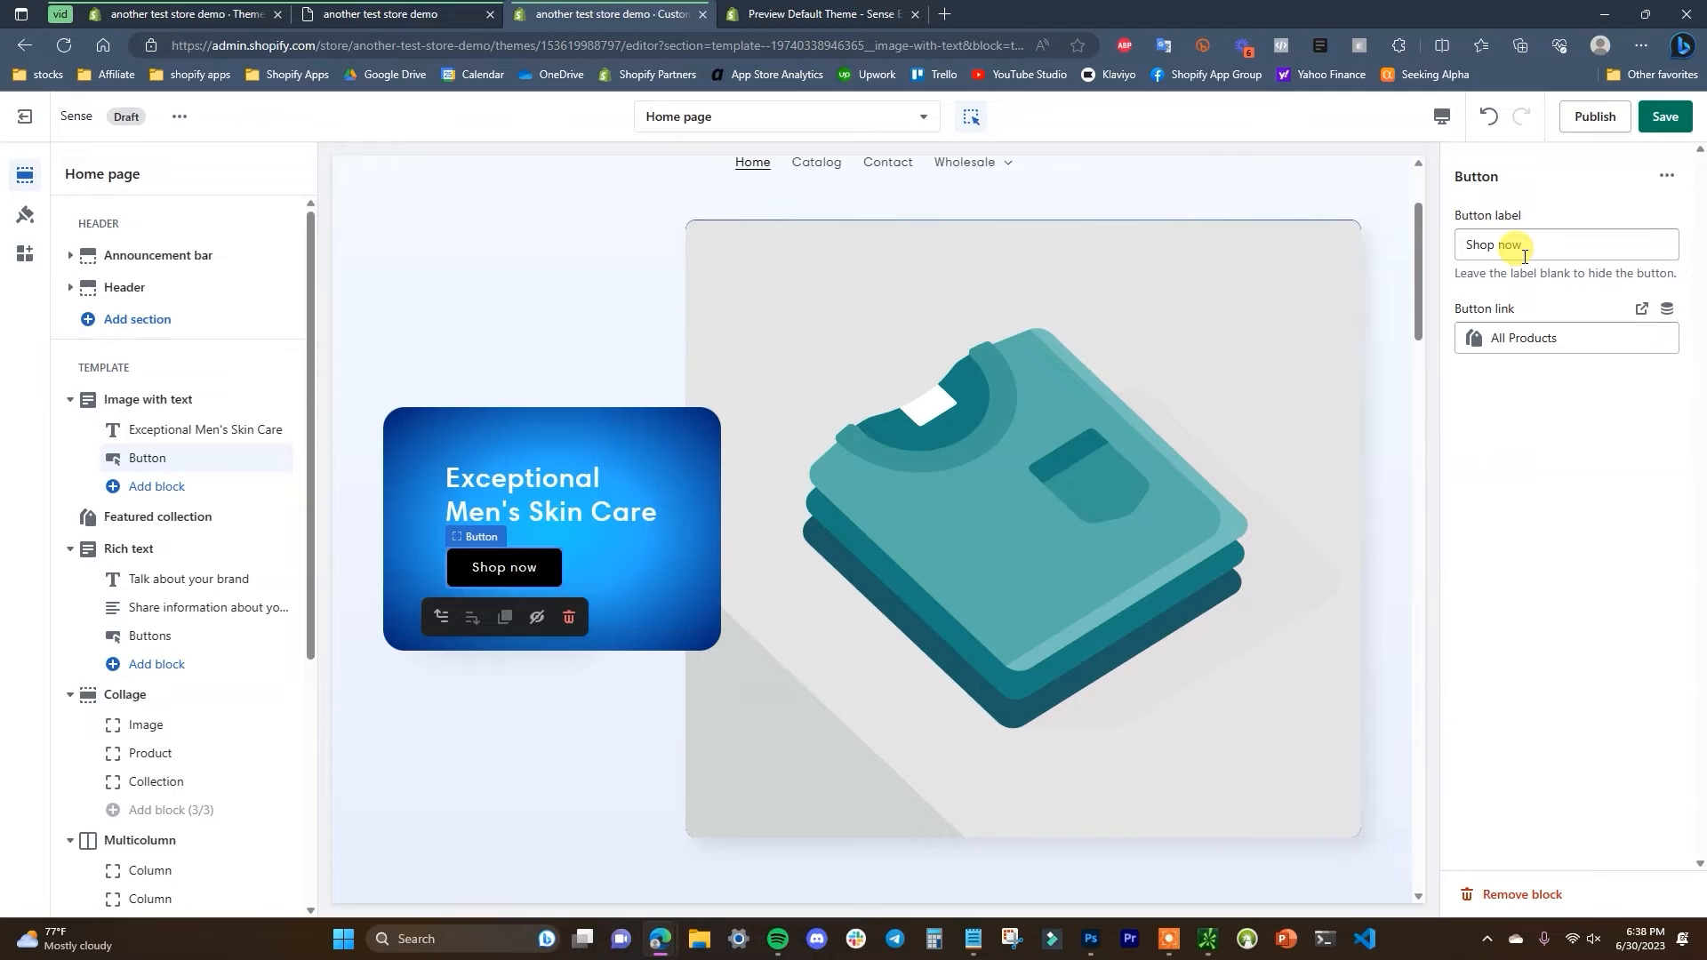
{"action": "left_click", "coordinate": [415, 11]}
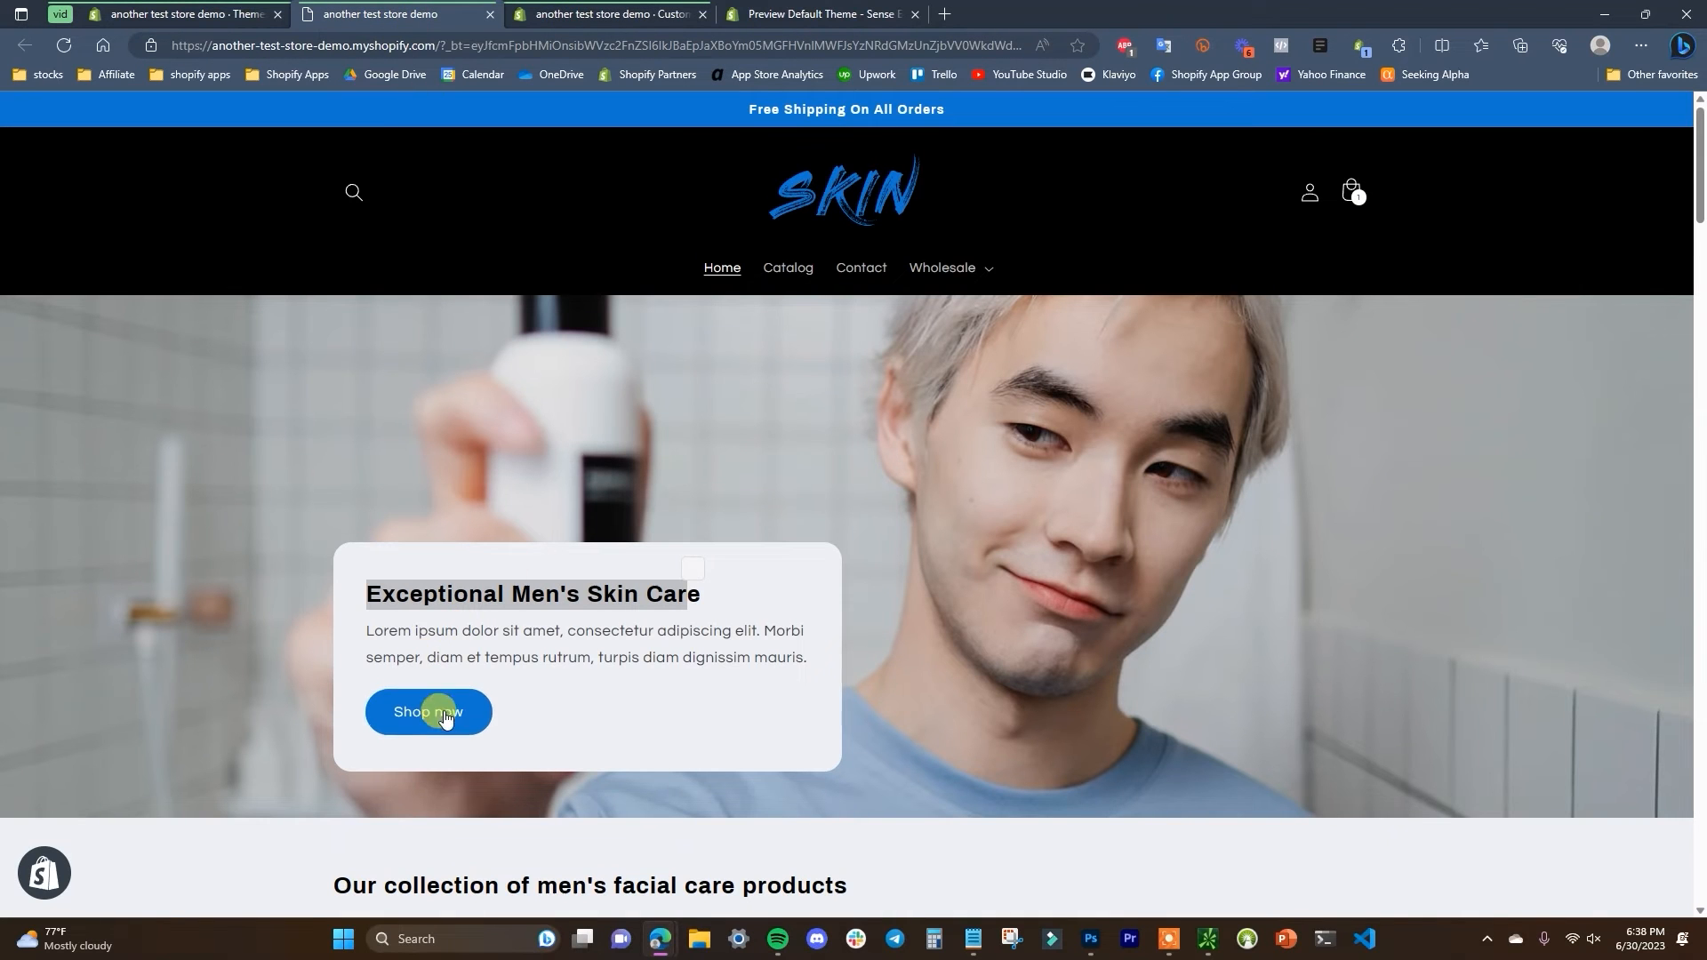
{"action": "left_click", "coordinate": [650, 13]}
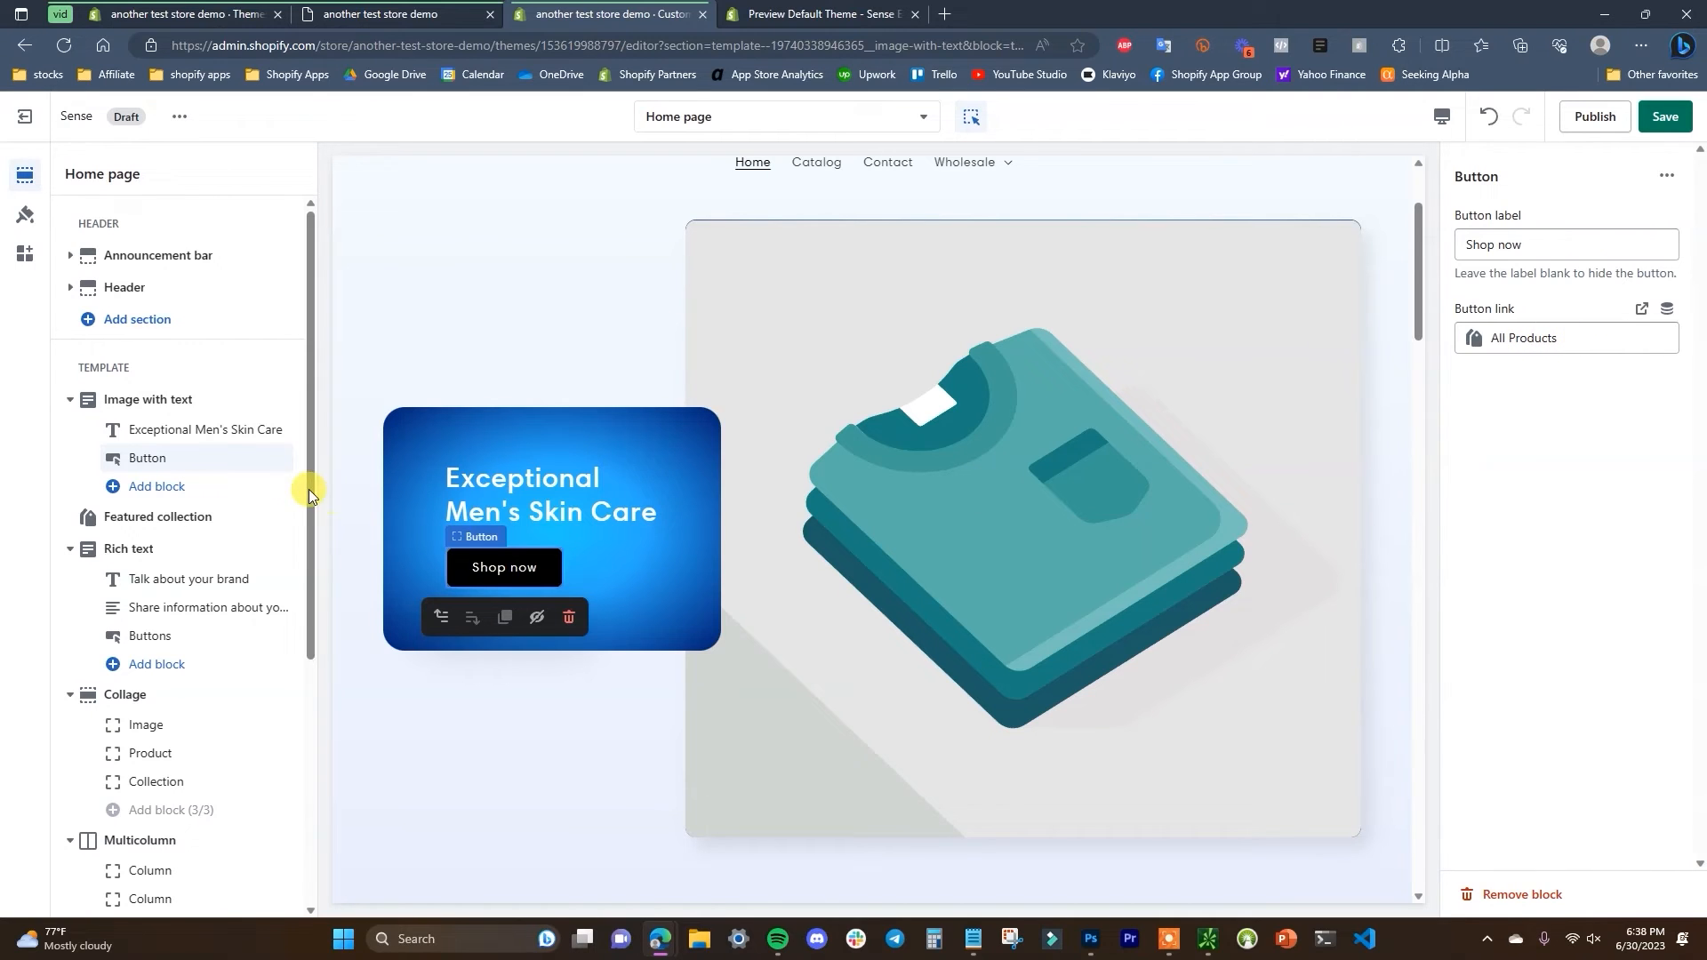
- Set bg_test from the store library as the image of the Image with text section
{"action": "left_click", "coordinate": [213, 399]}
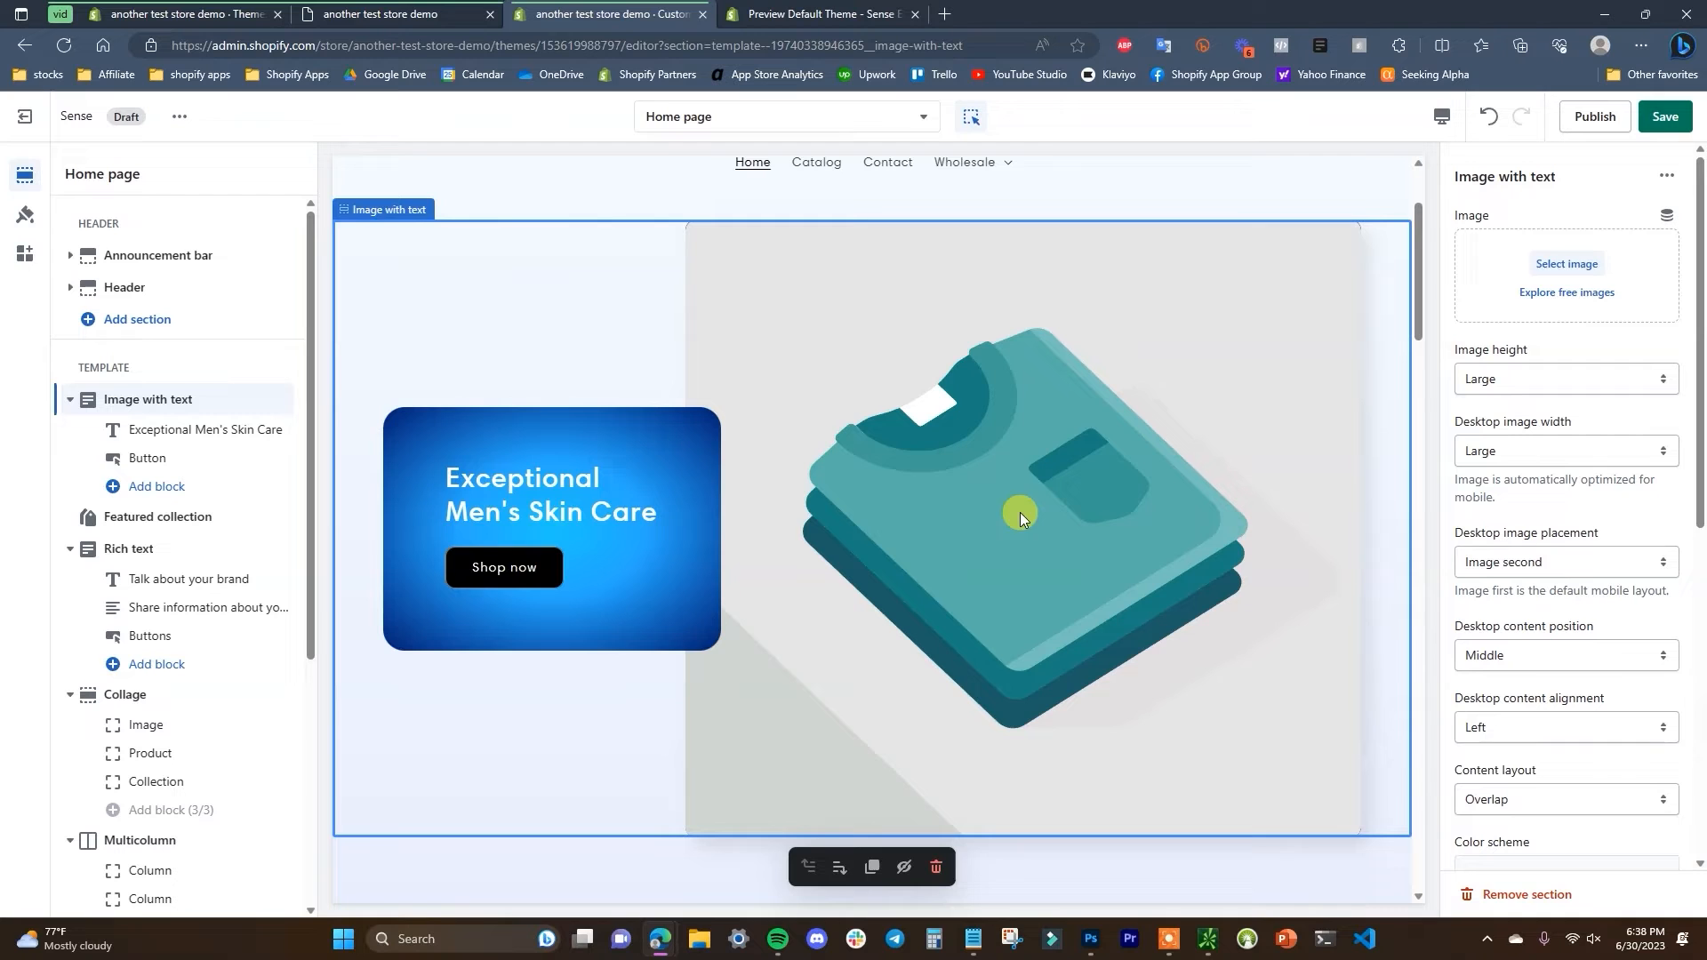
{"action": "left_click", "coordinate": [1568, 266]}
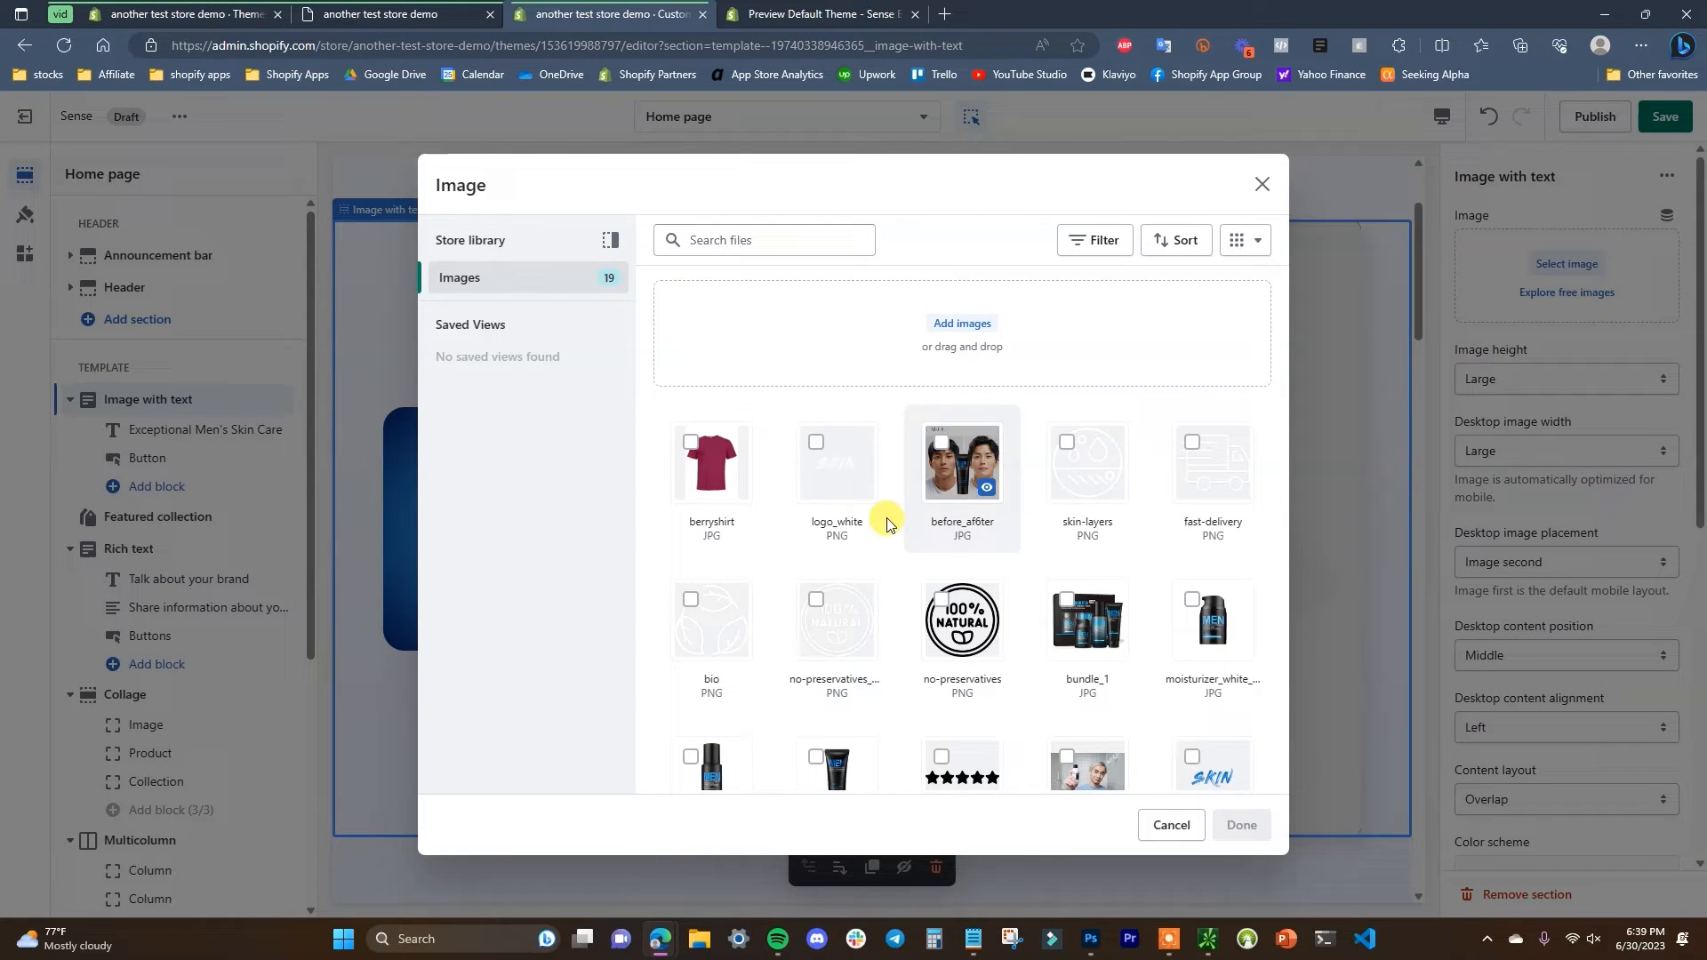
{"action": "scroll", "coordinate": [878, 523], "scroll_direction": "down", "scroll_amount": 3}
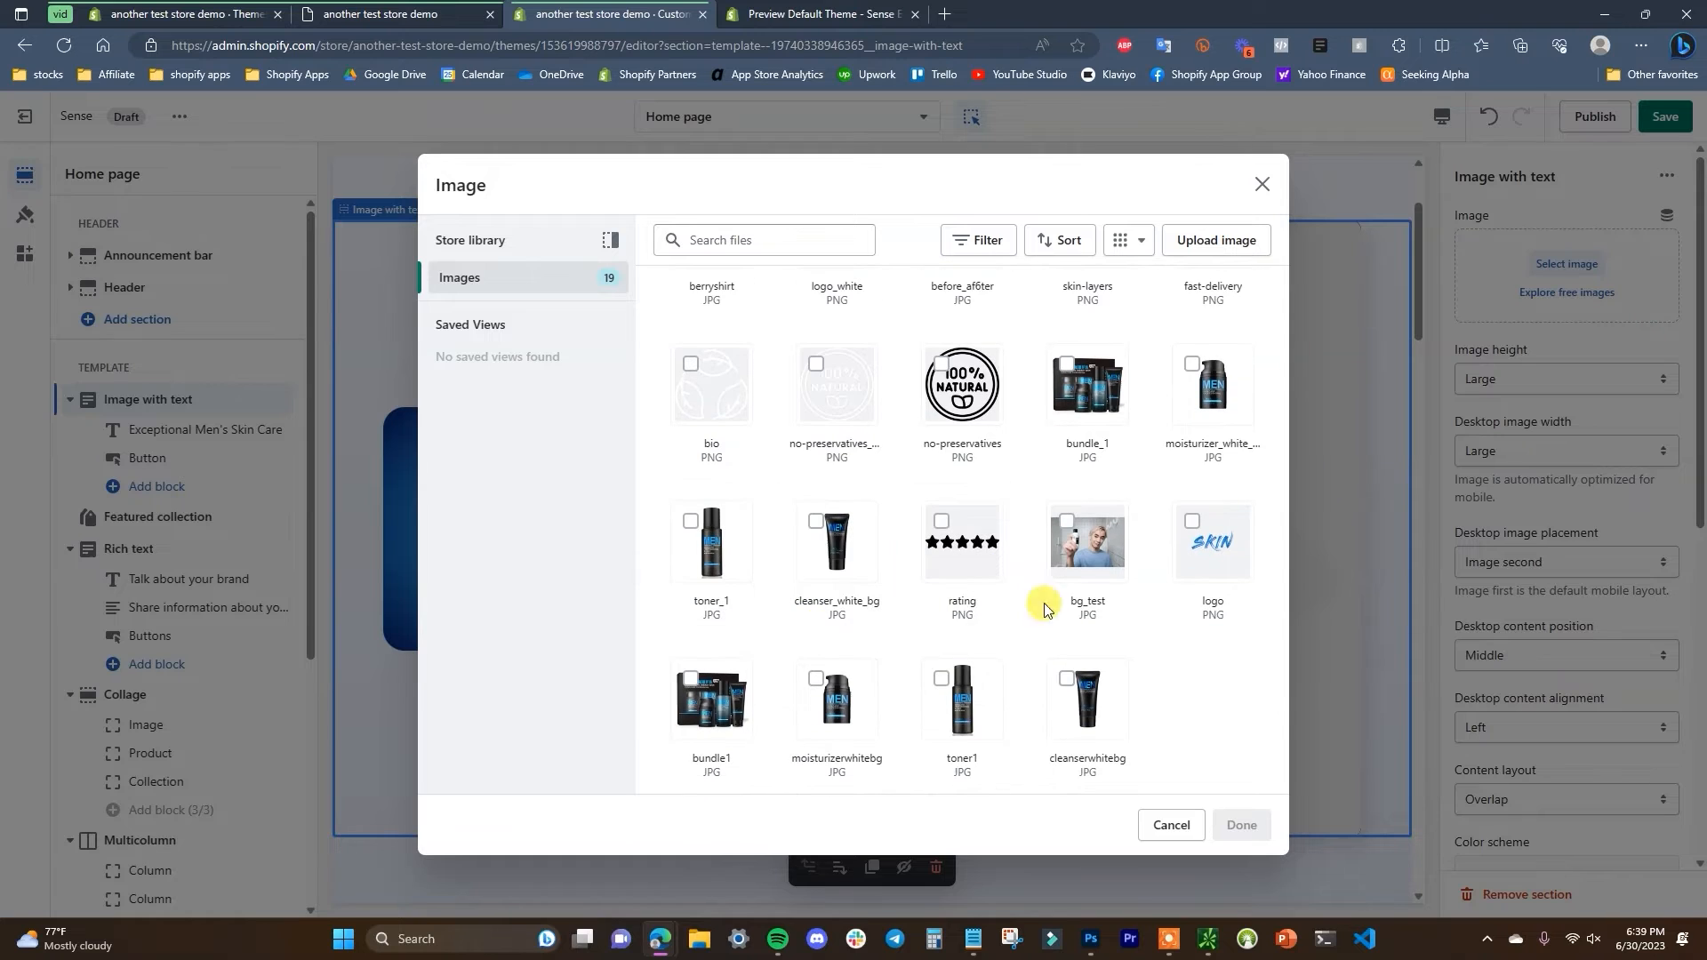
{"action": "left_click", "coordinate": [1068, 525]}
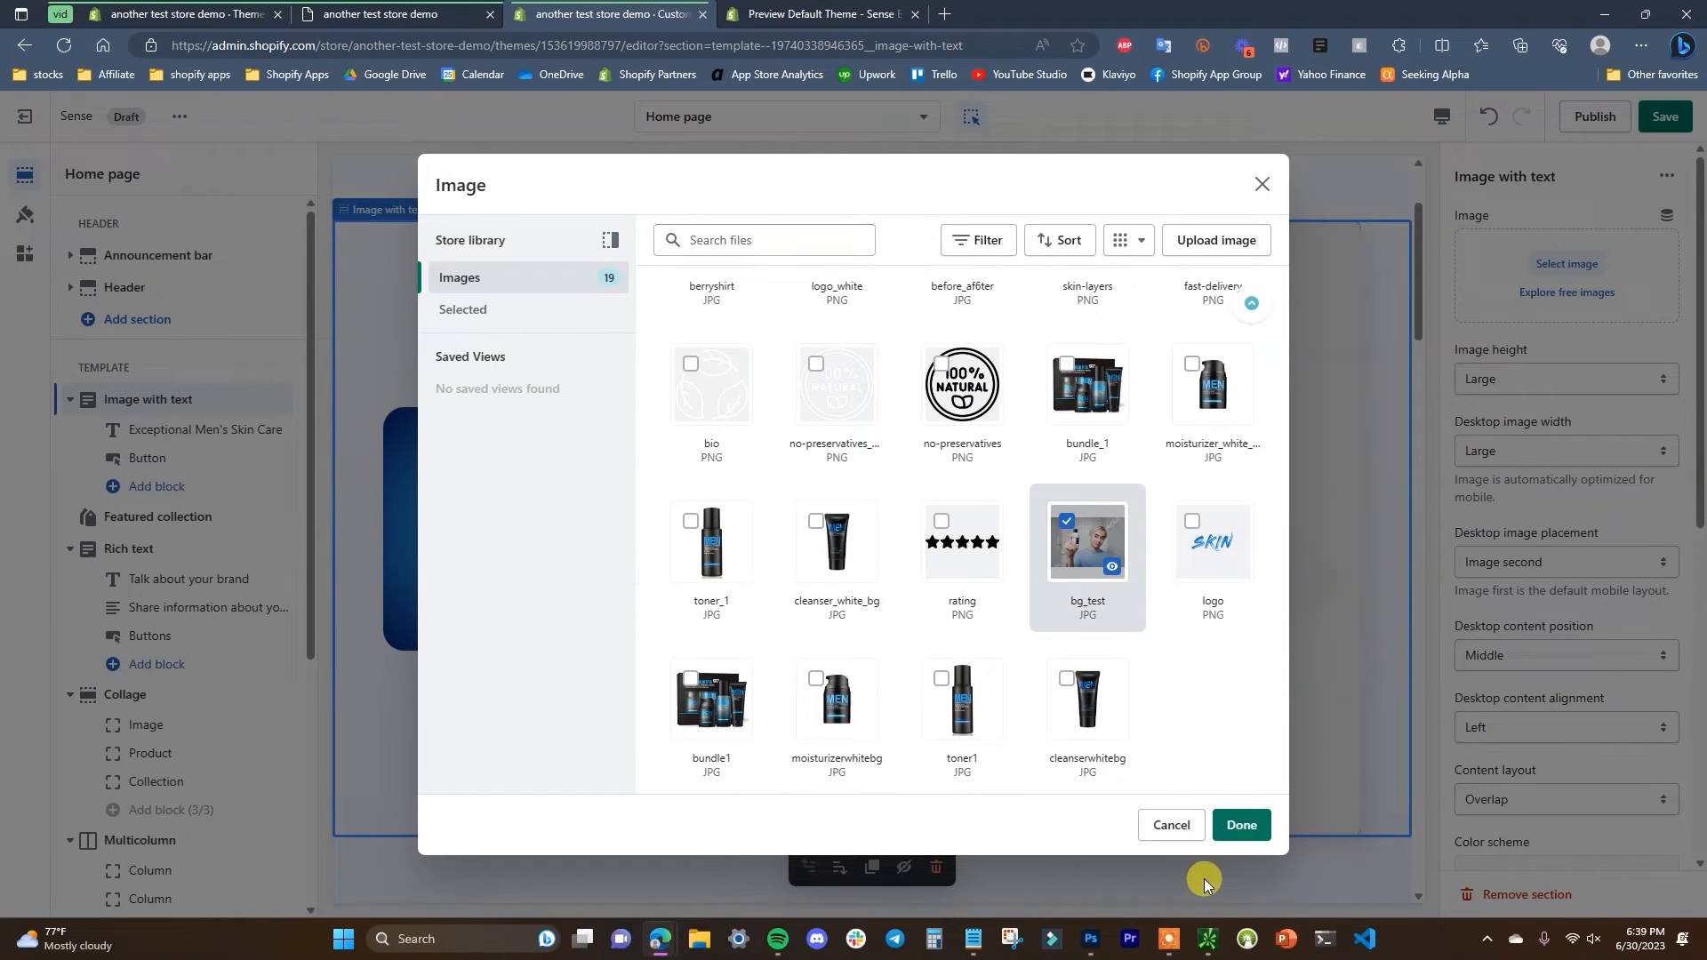
{"action": "left_click", "coordinate": [1244, 827]}
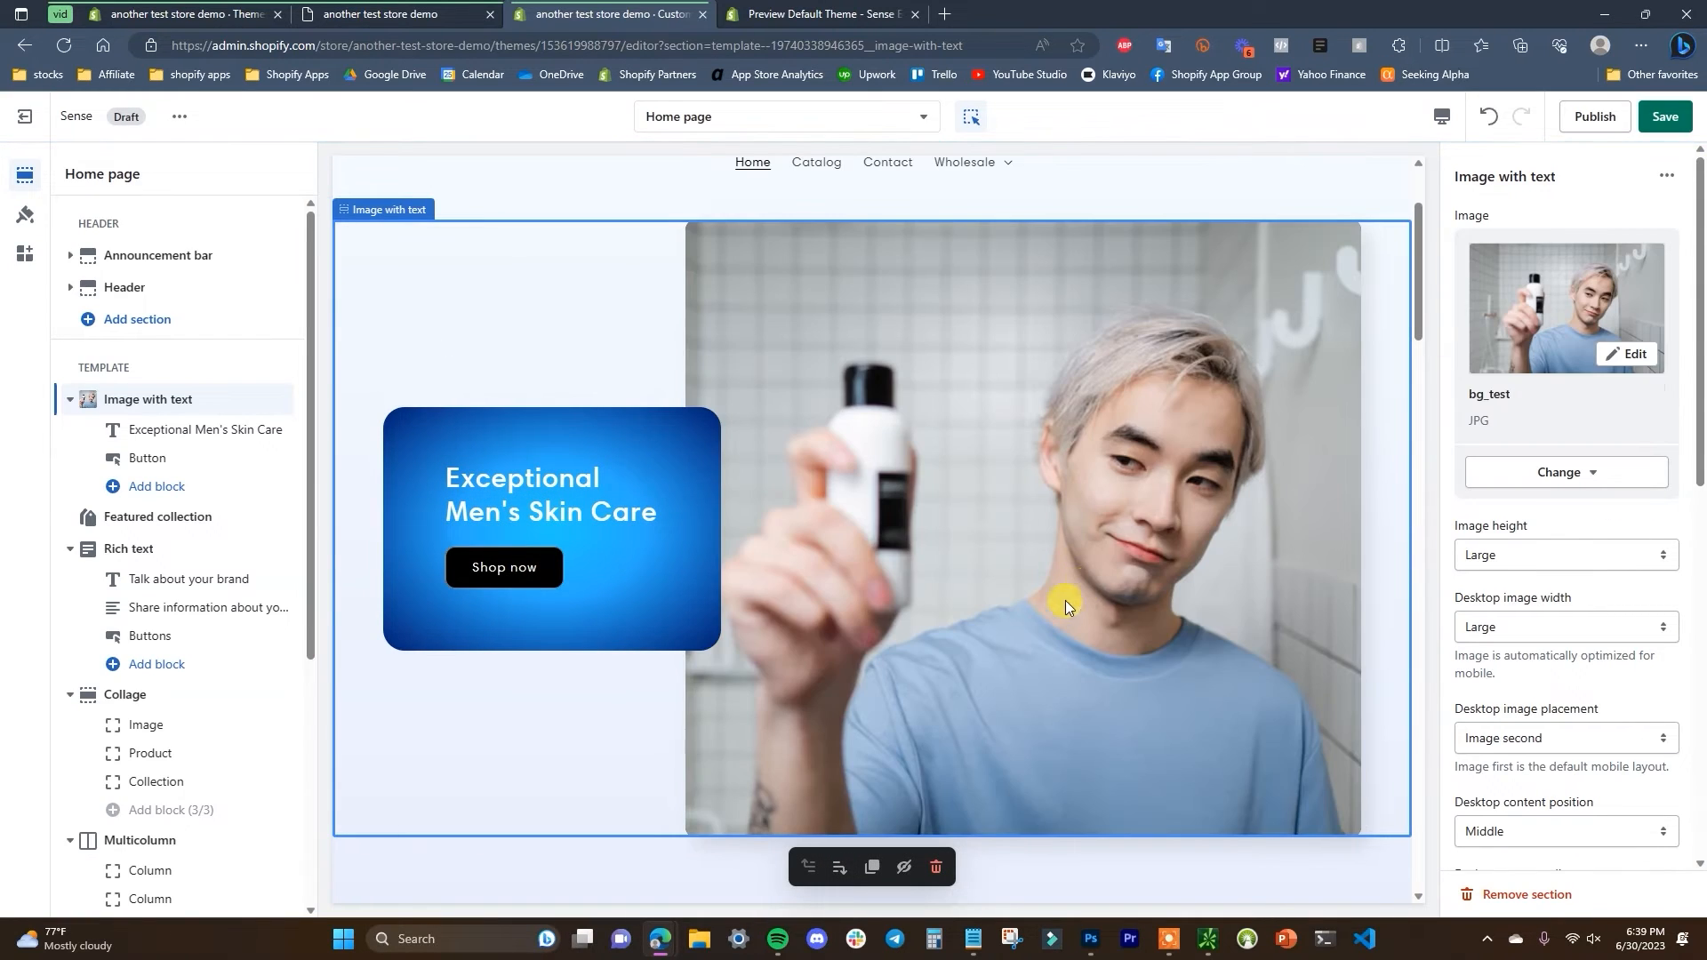
- Try the Medium image height on the Image with text section, set it back to Large, and save the theme
{"action": "left_click", "coordinate": [1626, 558]}
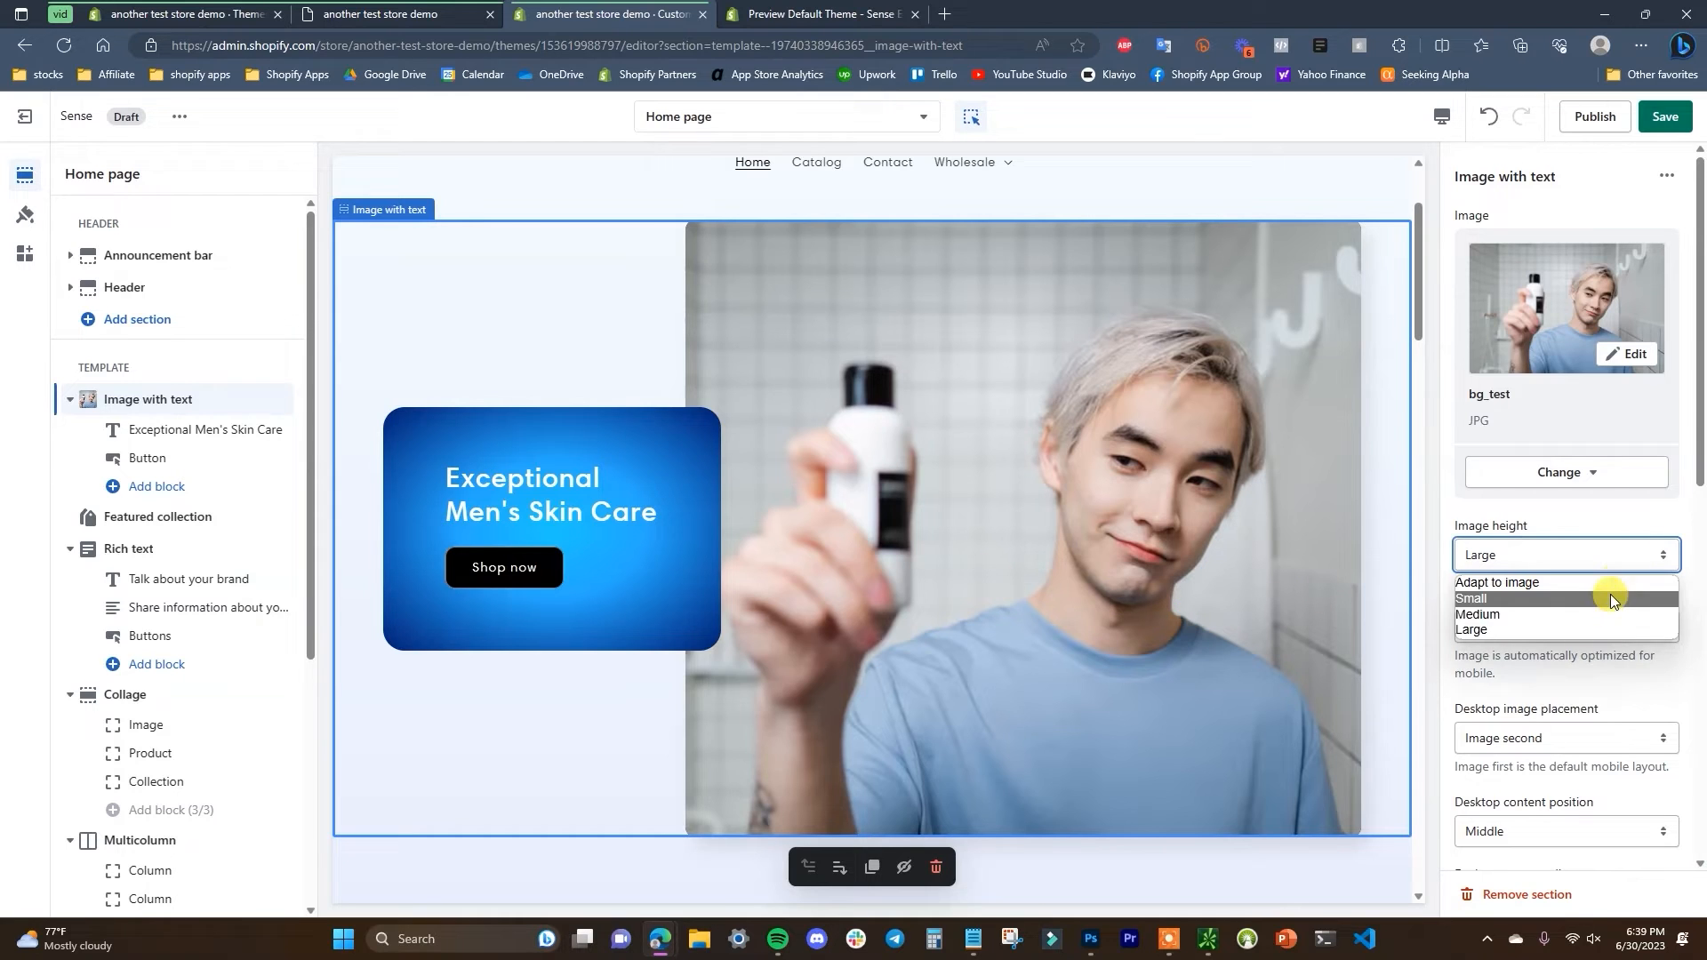
{"action": "left_click", "coordinate": [1601, 610]}
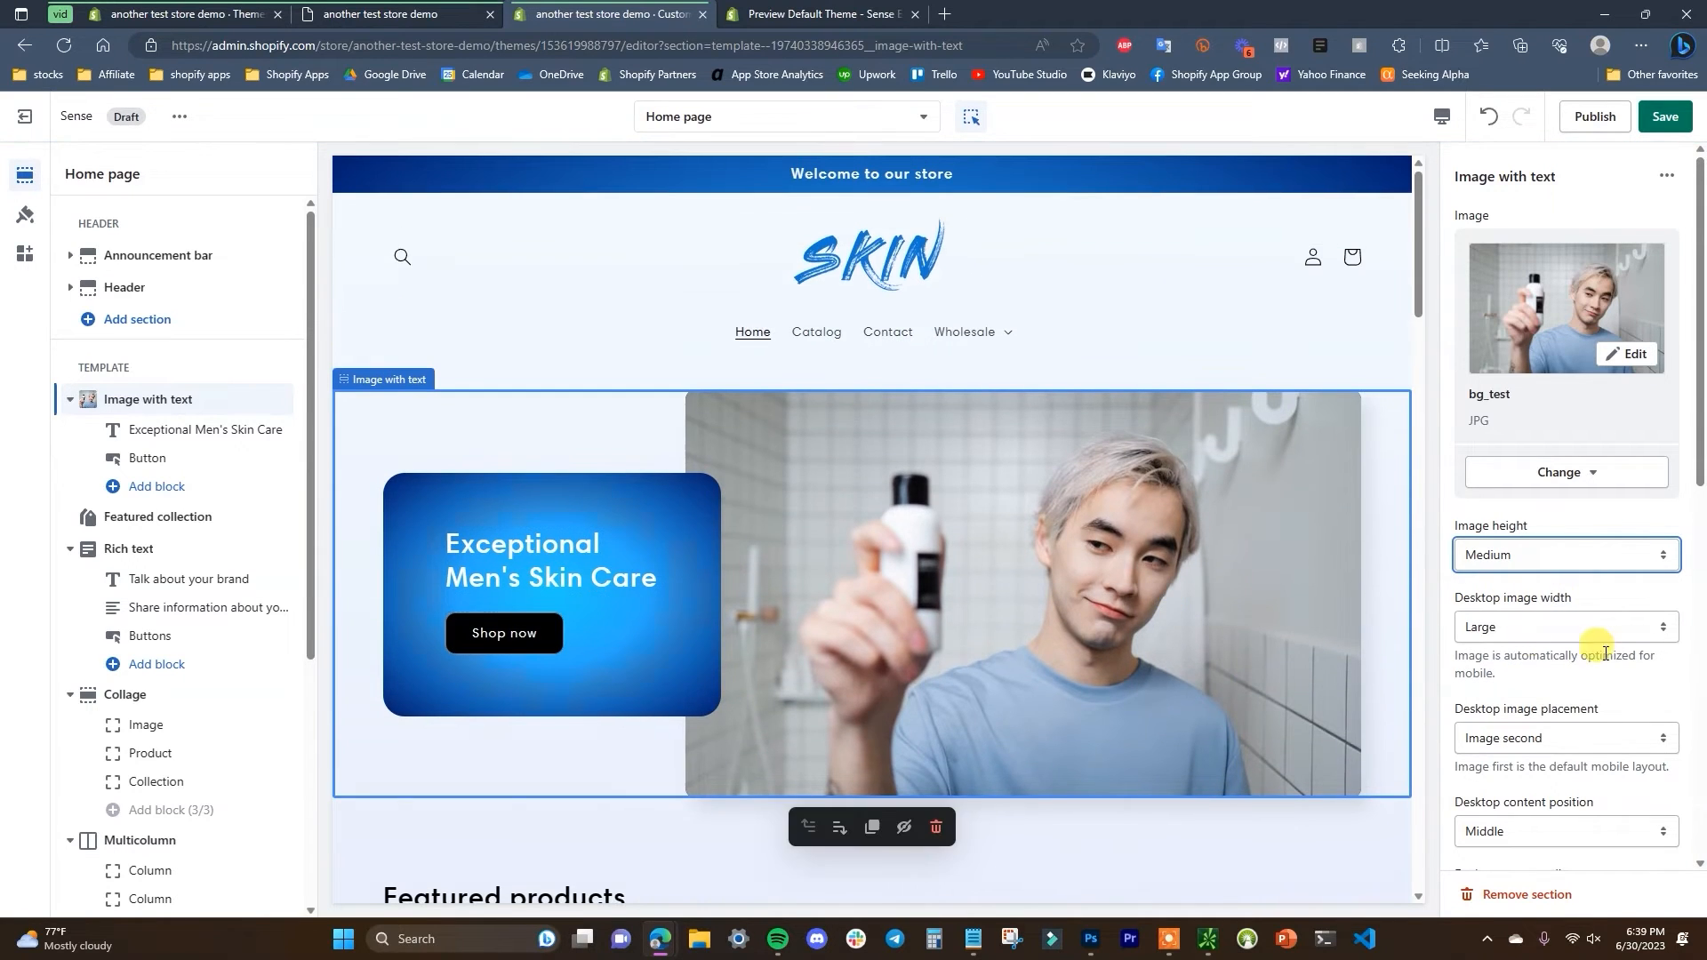
{"action": "left_click", "coordinate": [1626, 564]}
{"action": "left_click", "coordinate": [1566, 631]}
{"action": "scroll", "coordinate": [1624, 583], "scroll_direction": "down", "scroll_amount": 1}
{"action": "scroll", "coordinate": [1624, 584], "scroll_direction": "up", "scroll_amount": 1}
{"action": "scroll", "coordinate": [1133, 555], "scroll_direction": "up", "scroll_amount": 1}
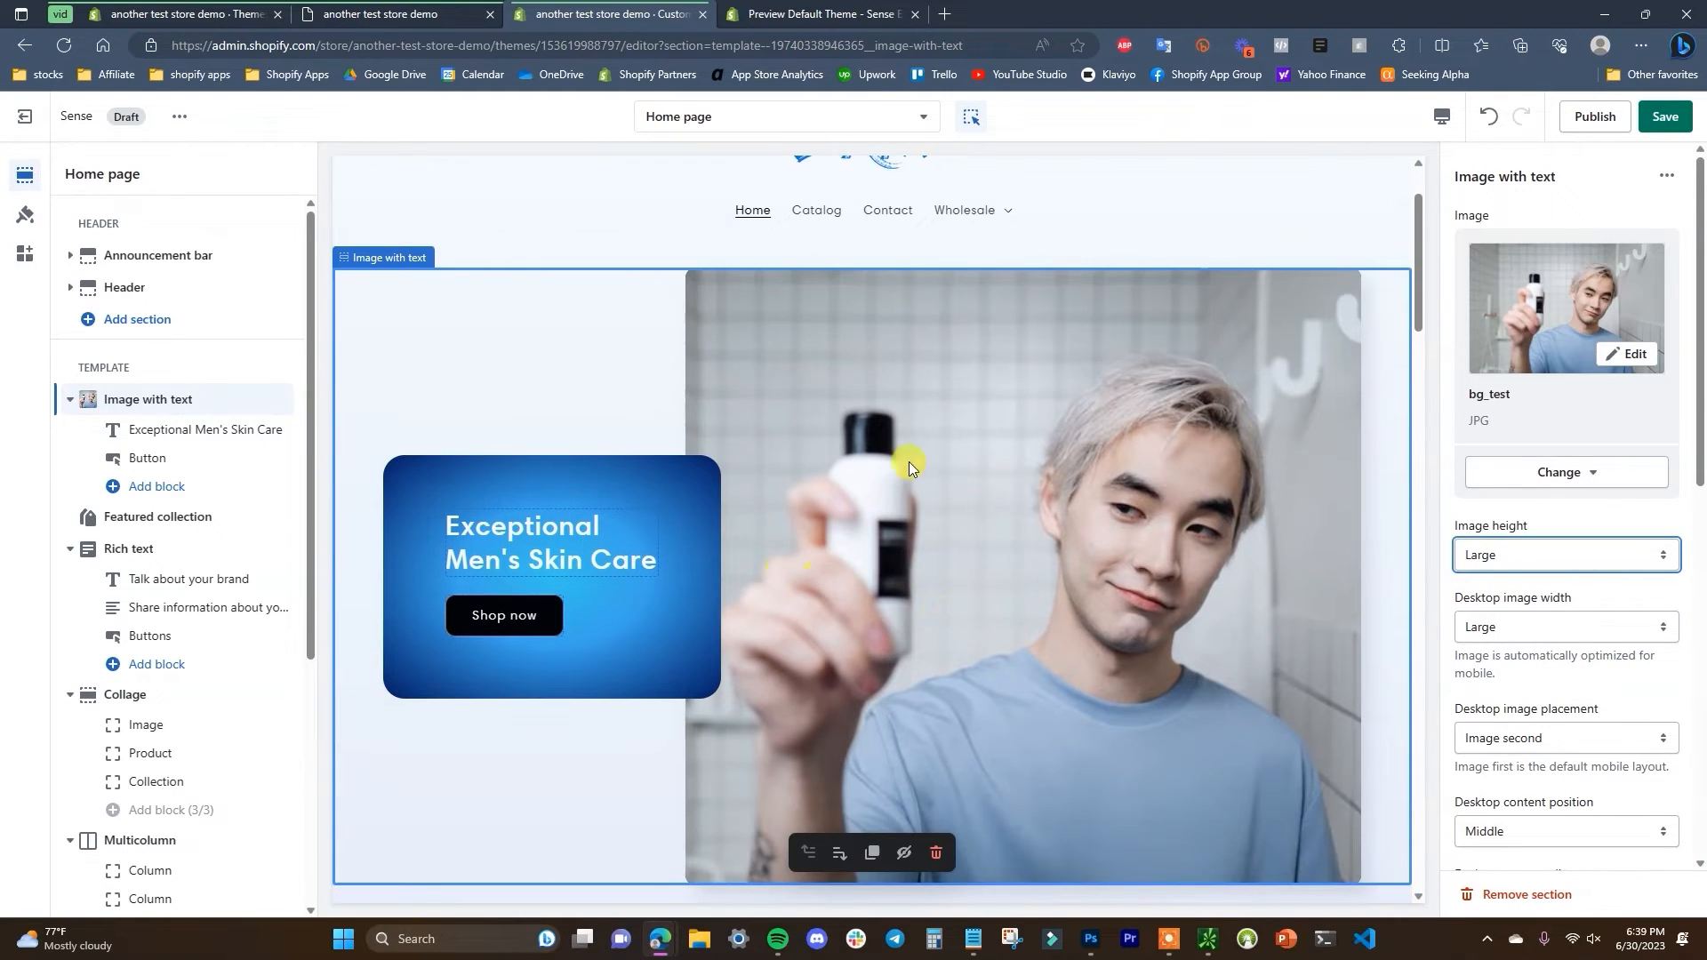
{"action": "left_click", "coordinate": [1665, 116]}
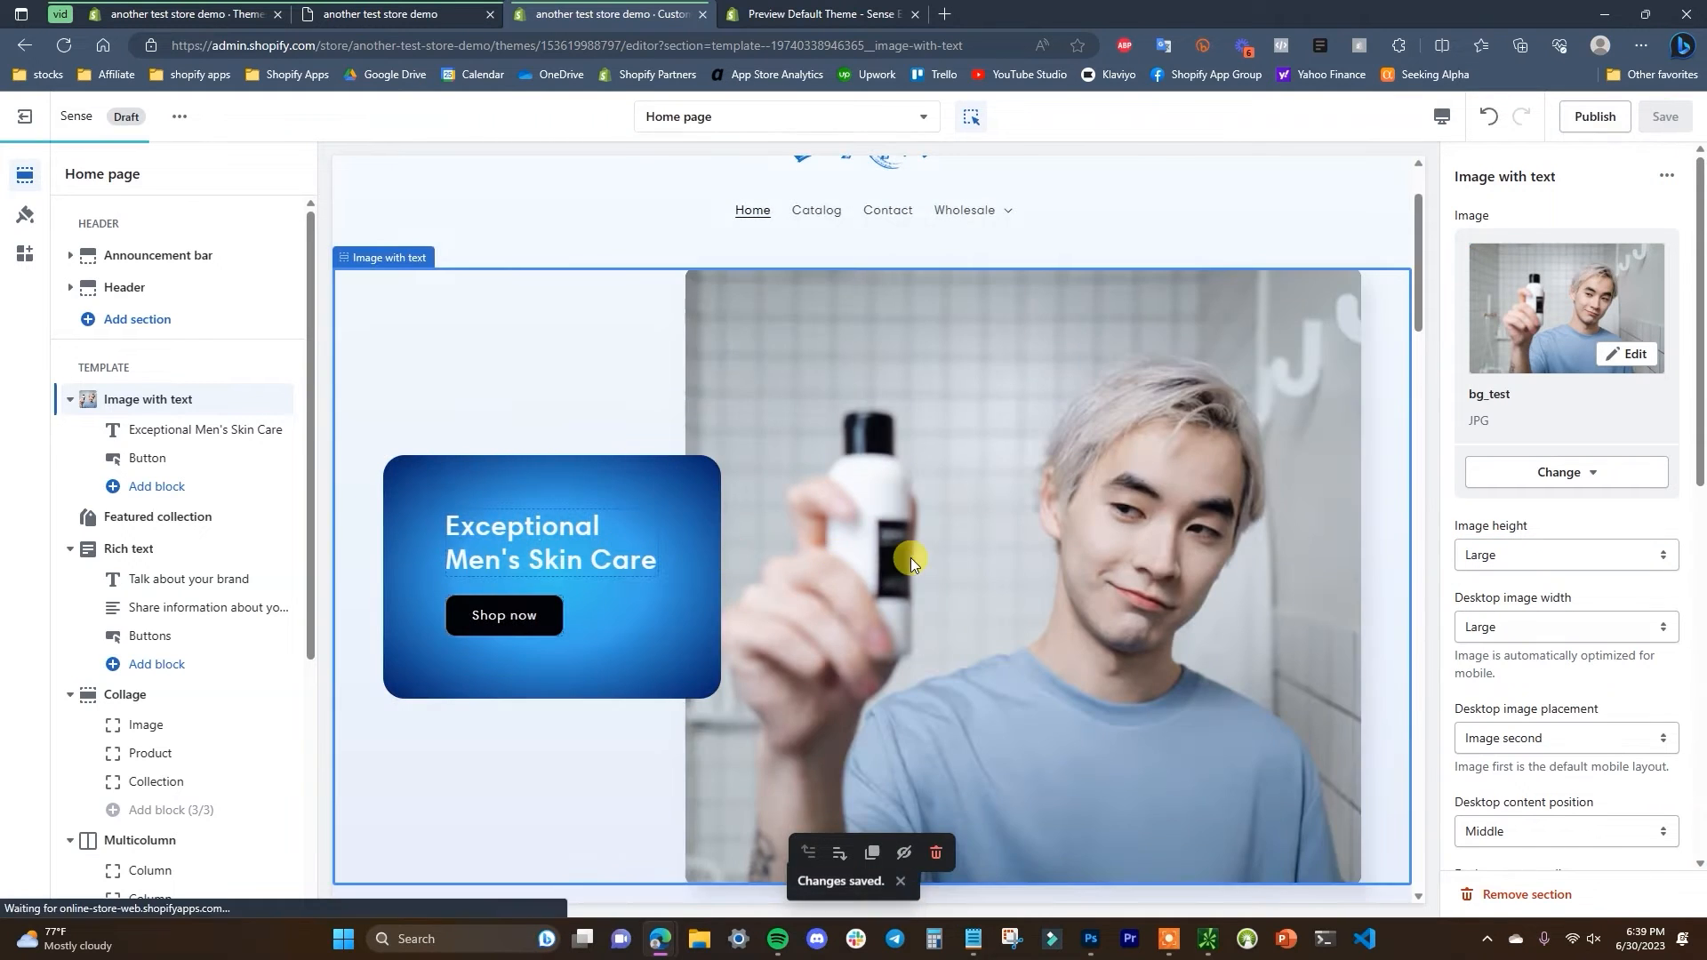
- Replace the Featured collection heading with "Our collection of men's facial care products", copied from the earlier storefront version
{"action": "scroll", "coordinate": [911, 557], "scroll_direction": "down", "scroll_amount": 5}
{"action": "left_click", "coordinate": [196, 520]}
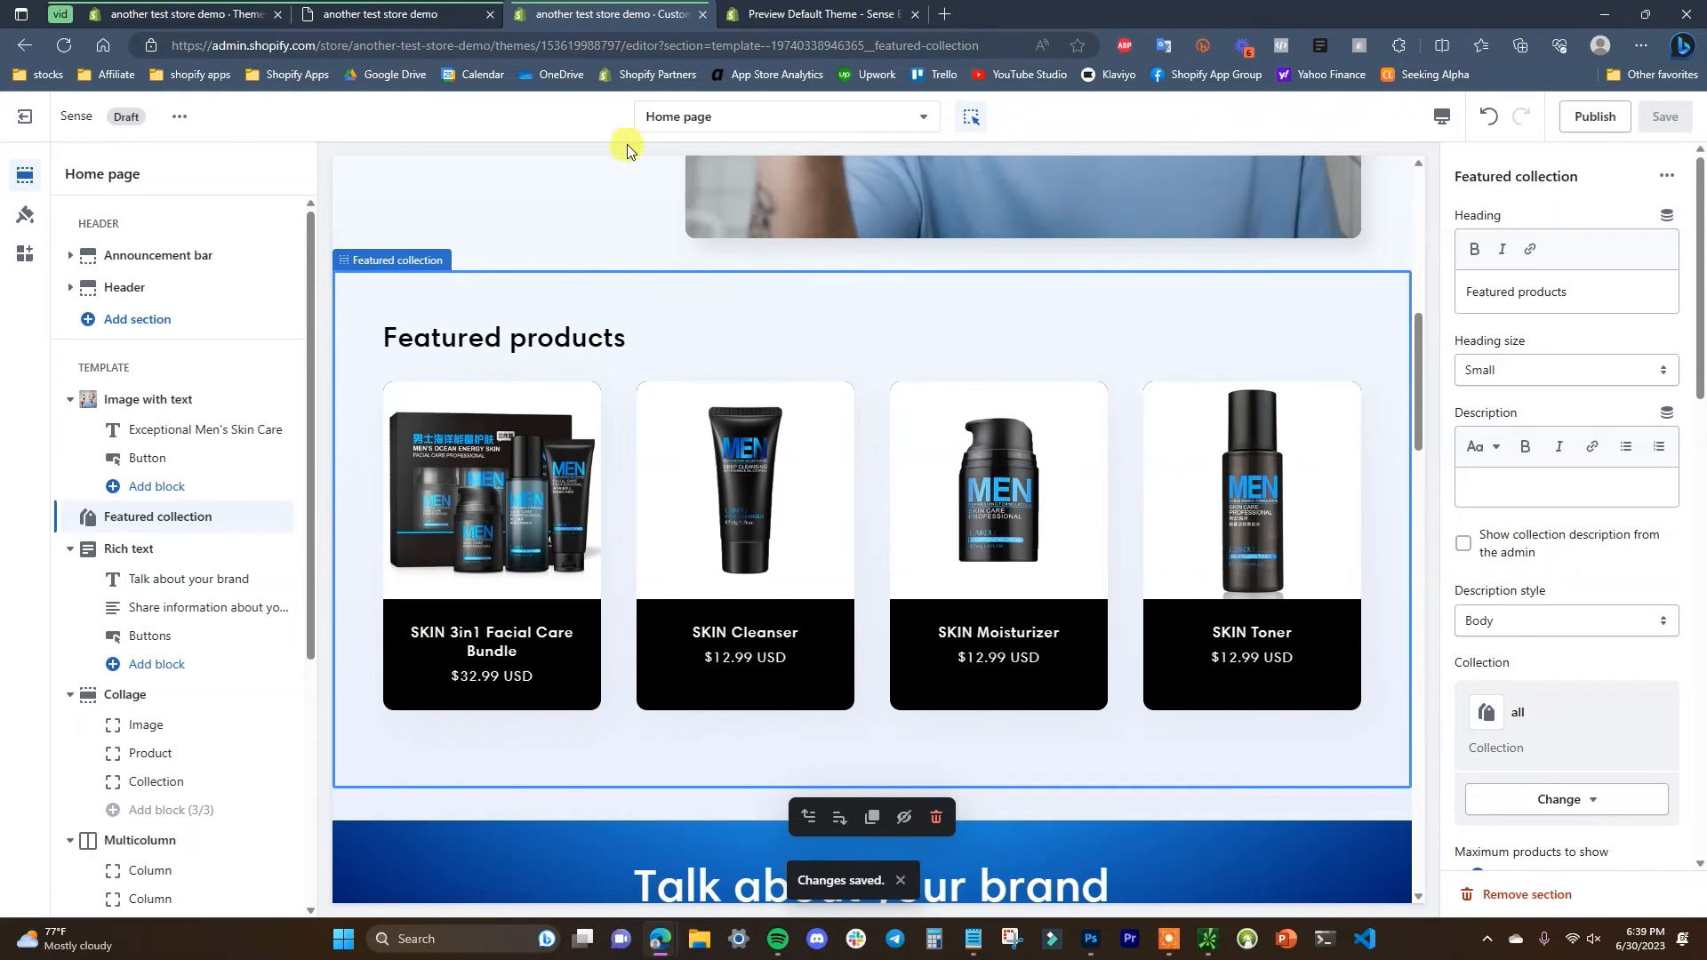
{"action": "left_click", "coordinate": [413, 8]}
{"action": "scroll", "coordinate": [782, 515], "scroll_direction": "down", "scroll_amount": 5}
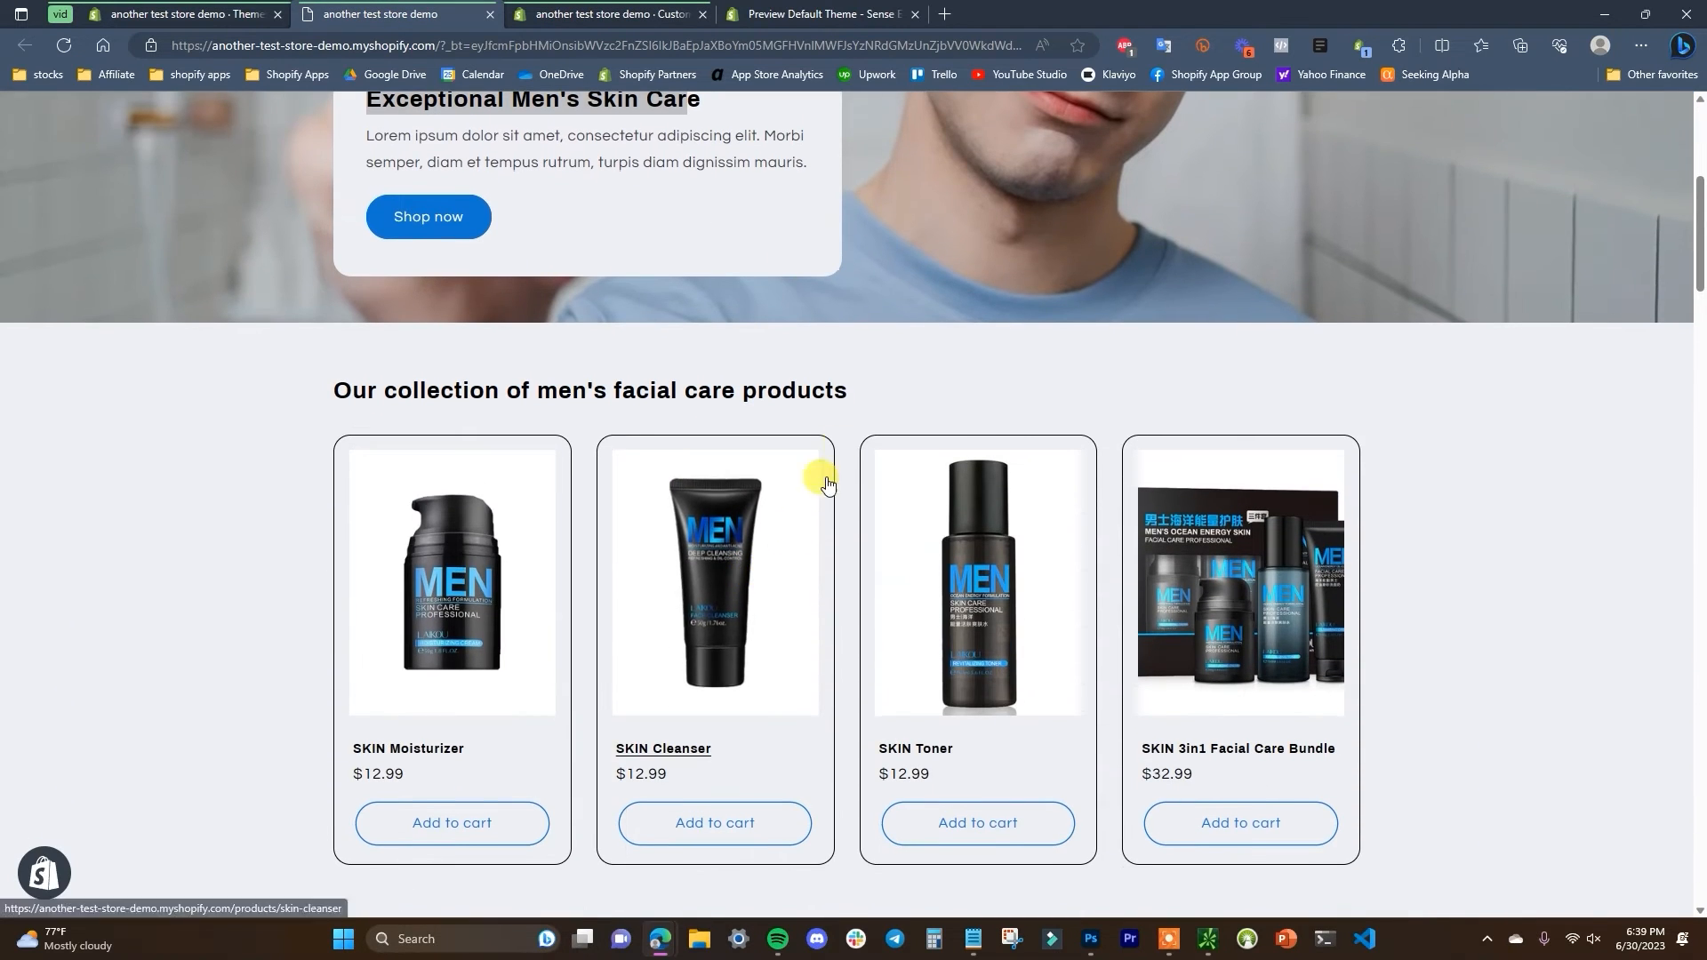
{"action": "left_click_drag", "start_coordinate": [895, 388], "coordinate": [347, 394]}
{"action": "key", "text": "ctrl+c"}
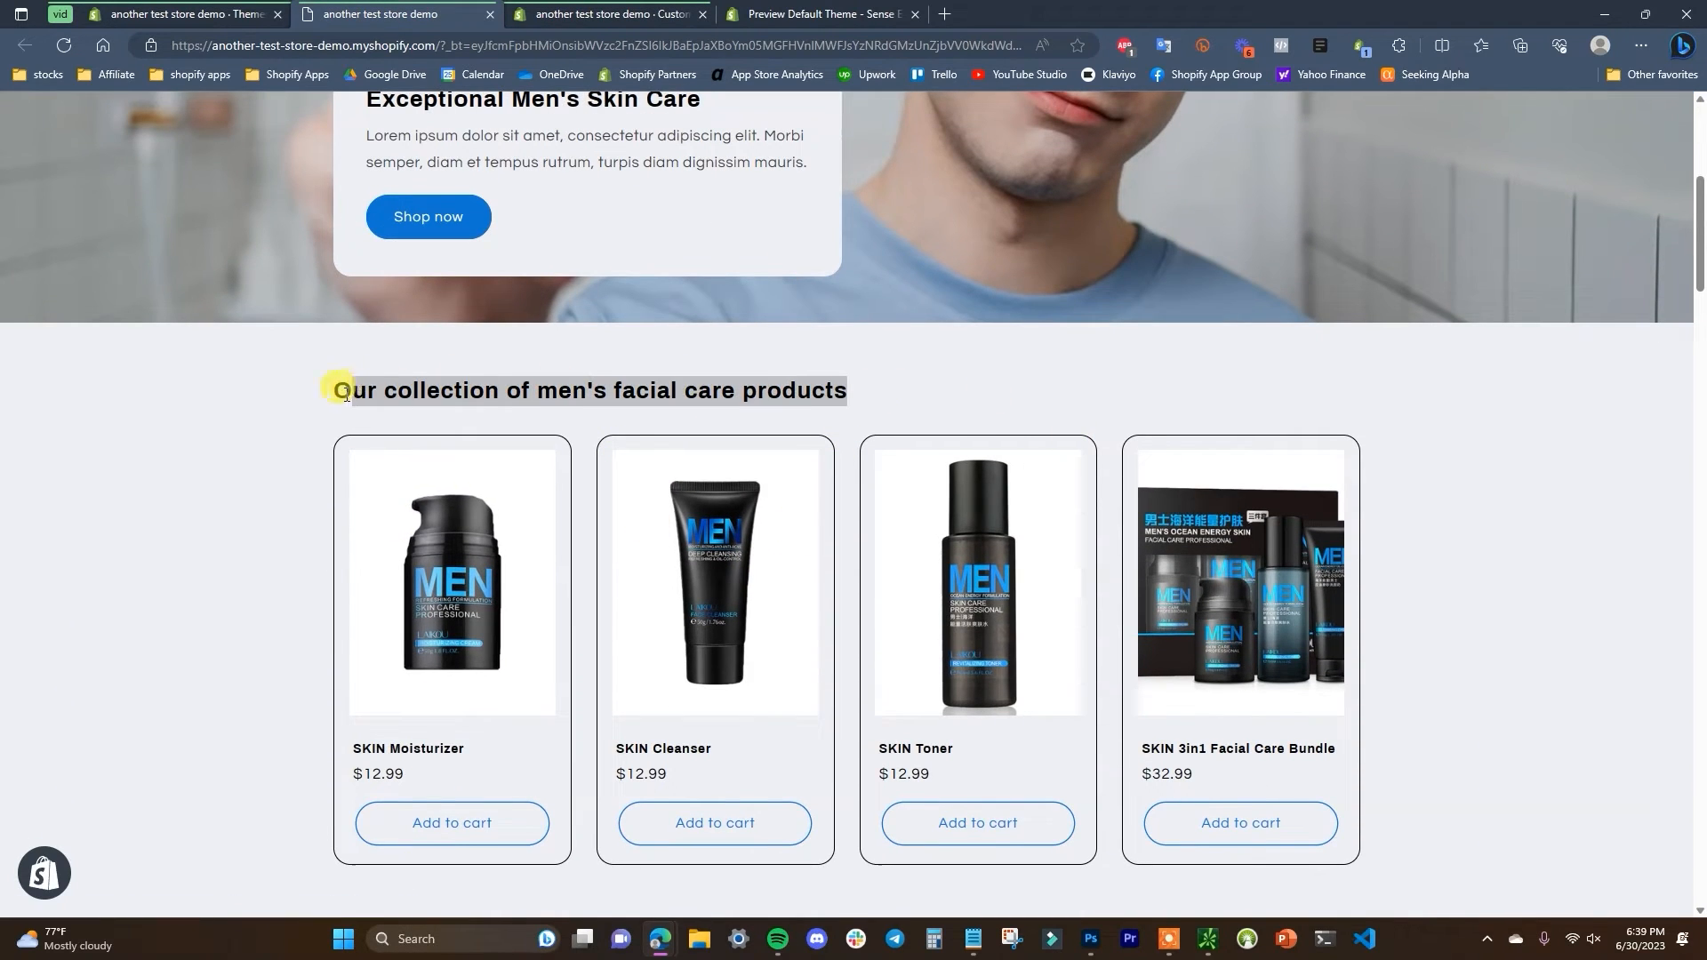
{"action": "left_click", "coordinate": [604, 14]}
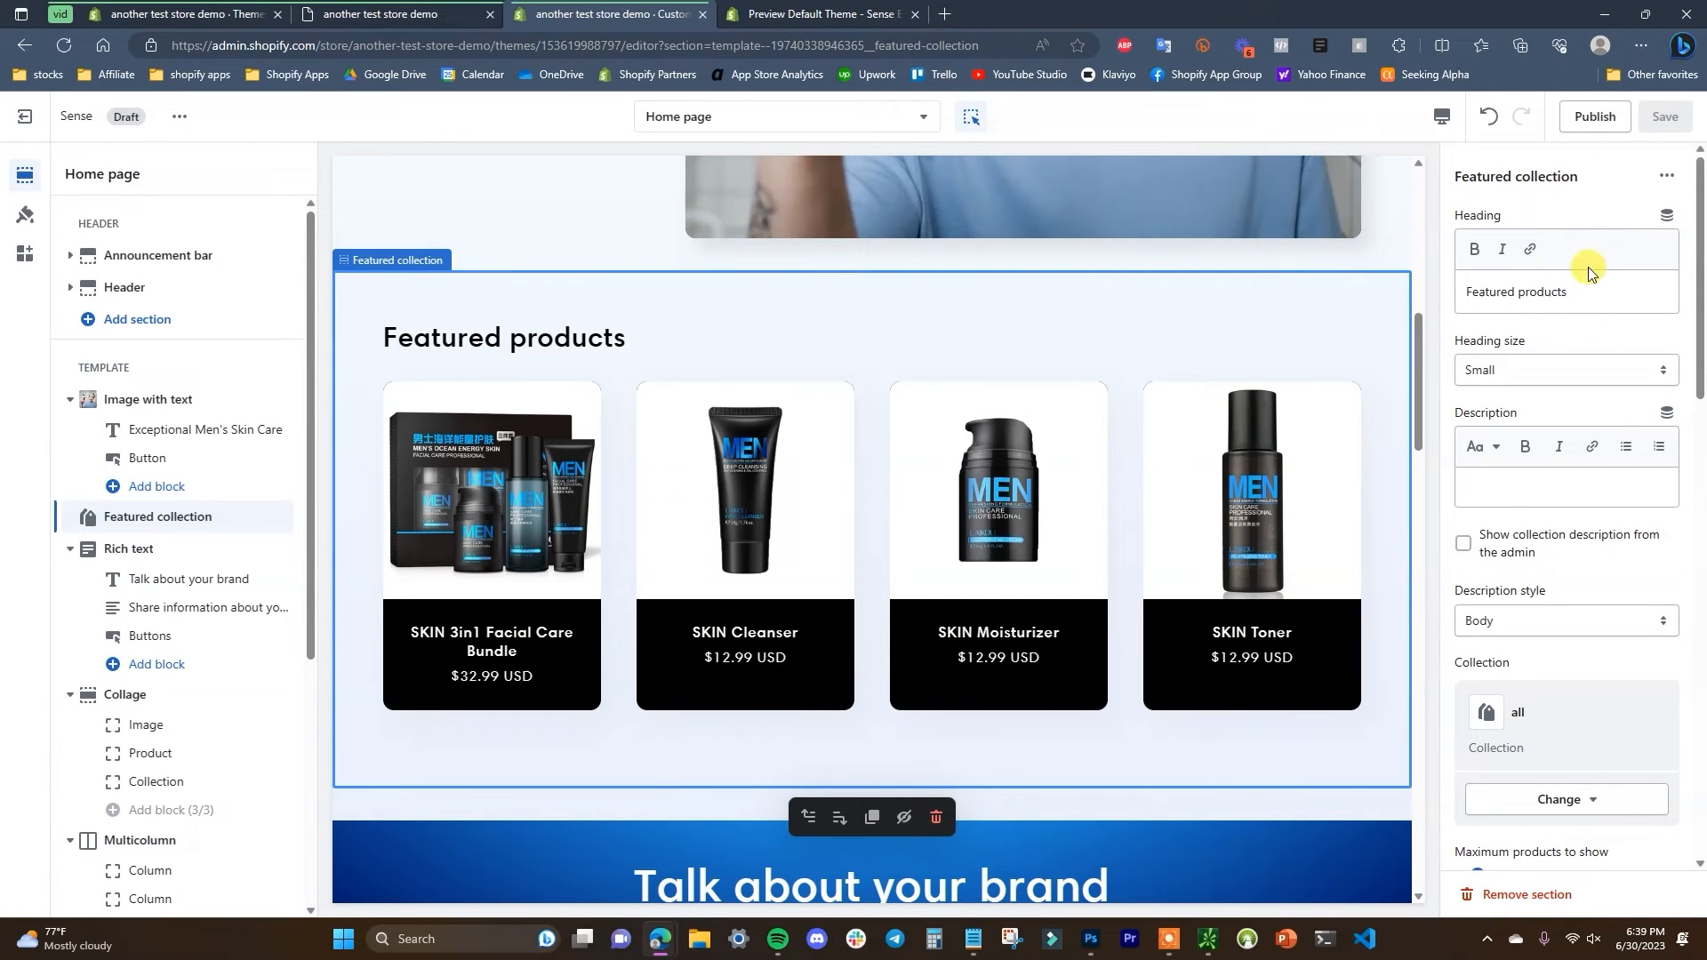
{"action": "left_click_drag", "start_coordinate": [1567, 291], "coordinate": [1468, 299]}
{"action": "key", "text": "ctrl+v"}
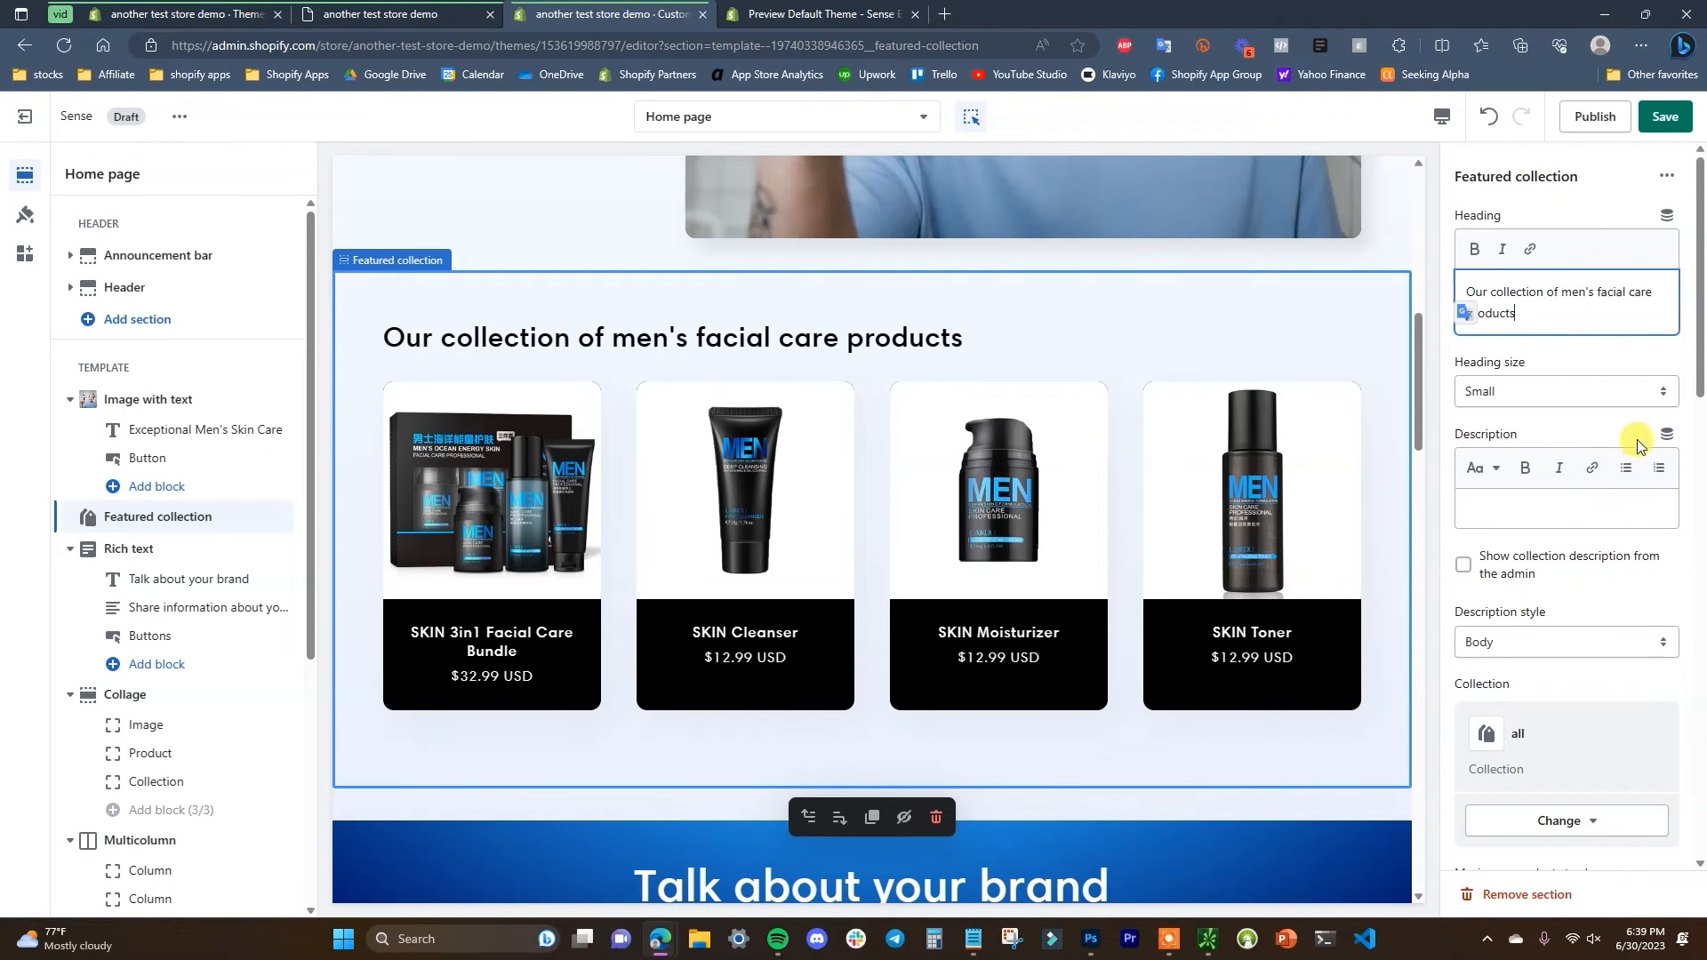
- Try the Medium heading size on the Featured collection section and set it back to Small
{"action": "left_click", "coordinate": [1608, 397]}
{"action": "left_click", "coordinate": [1558, 433]}
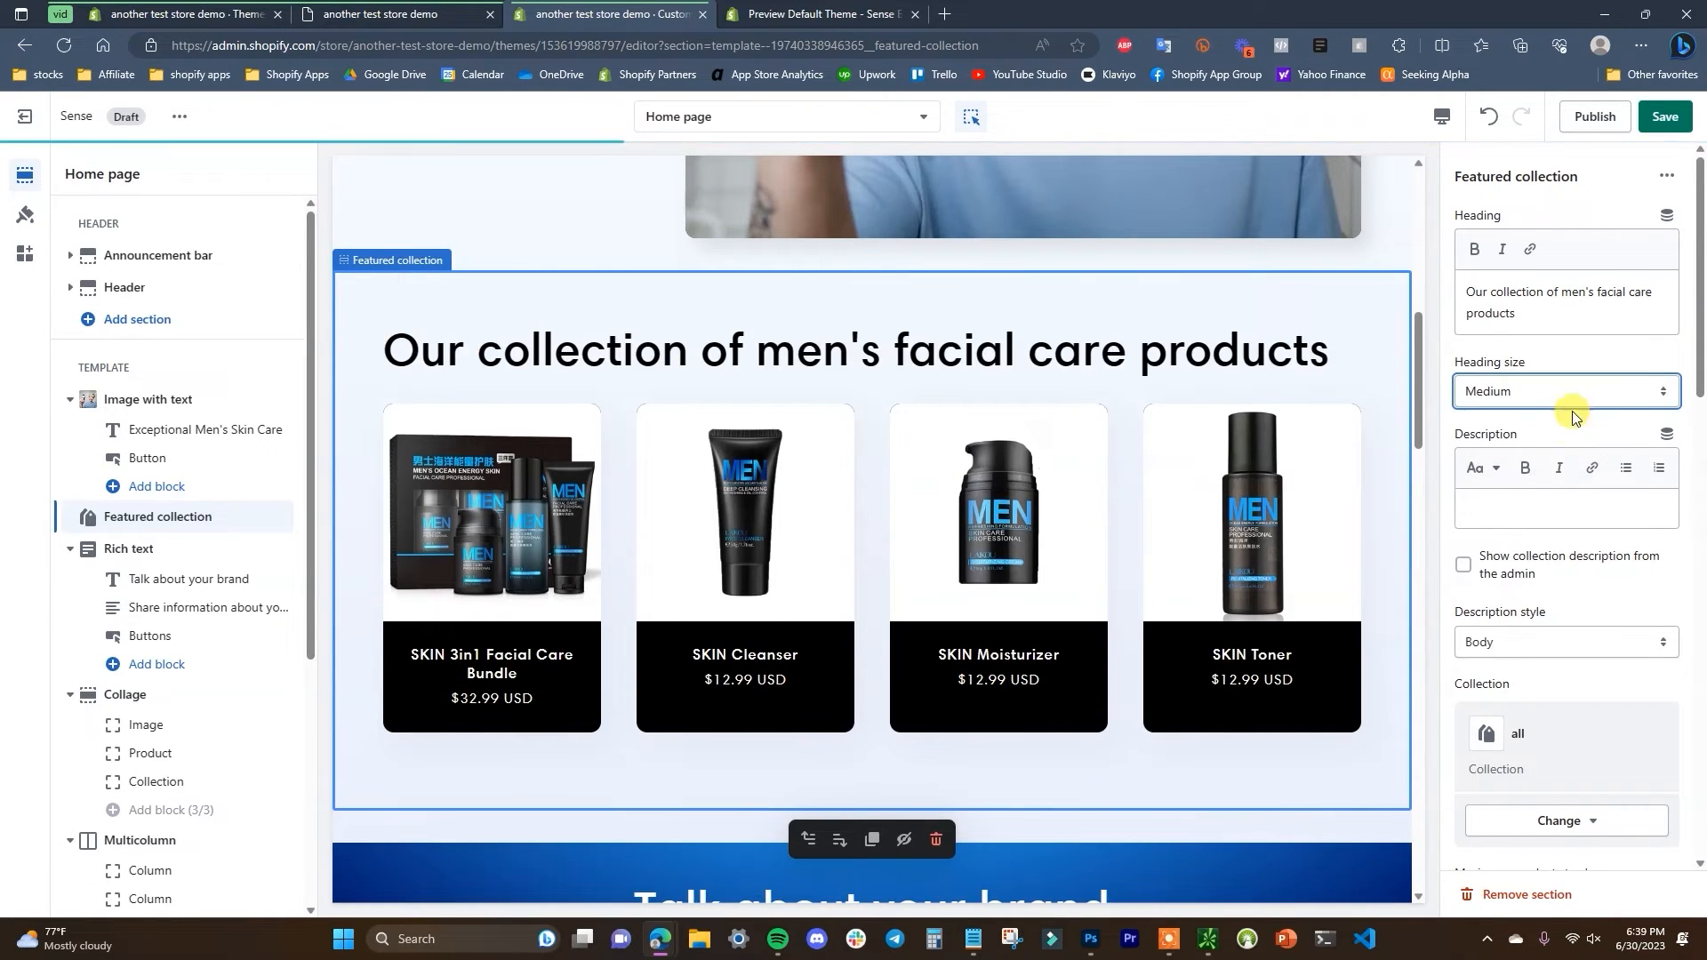
{"action": "left_click", "coordinate": [1591, 393]}
{"action": "left_click", "coordinate": [1539, 414]}
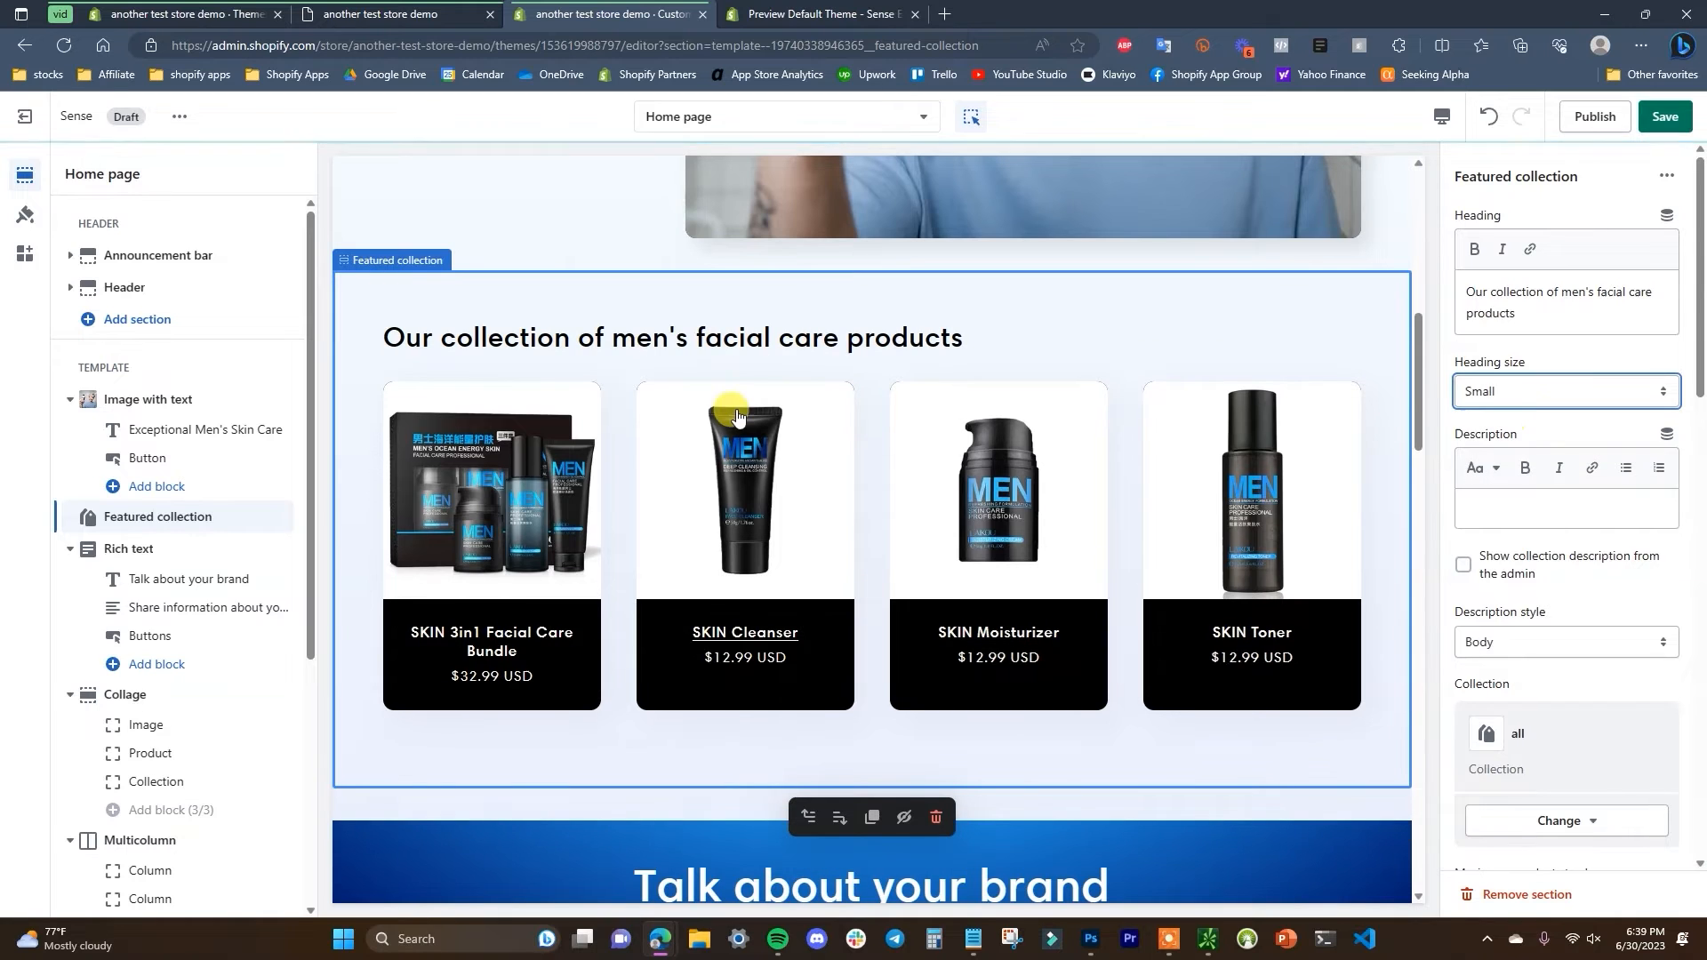
- Change the collection shown in the Featured collection section to Home page
{"action": "scroll", "coordinate": [1672, 533], "scroll_direction": "down", "scroll_amount": 2}
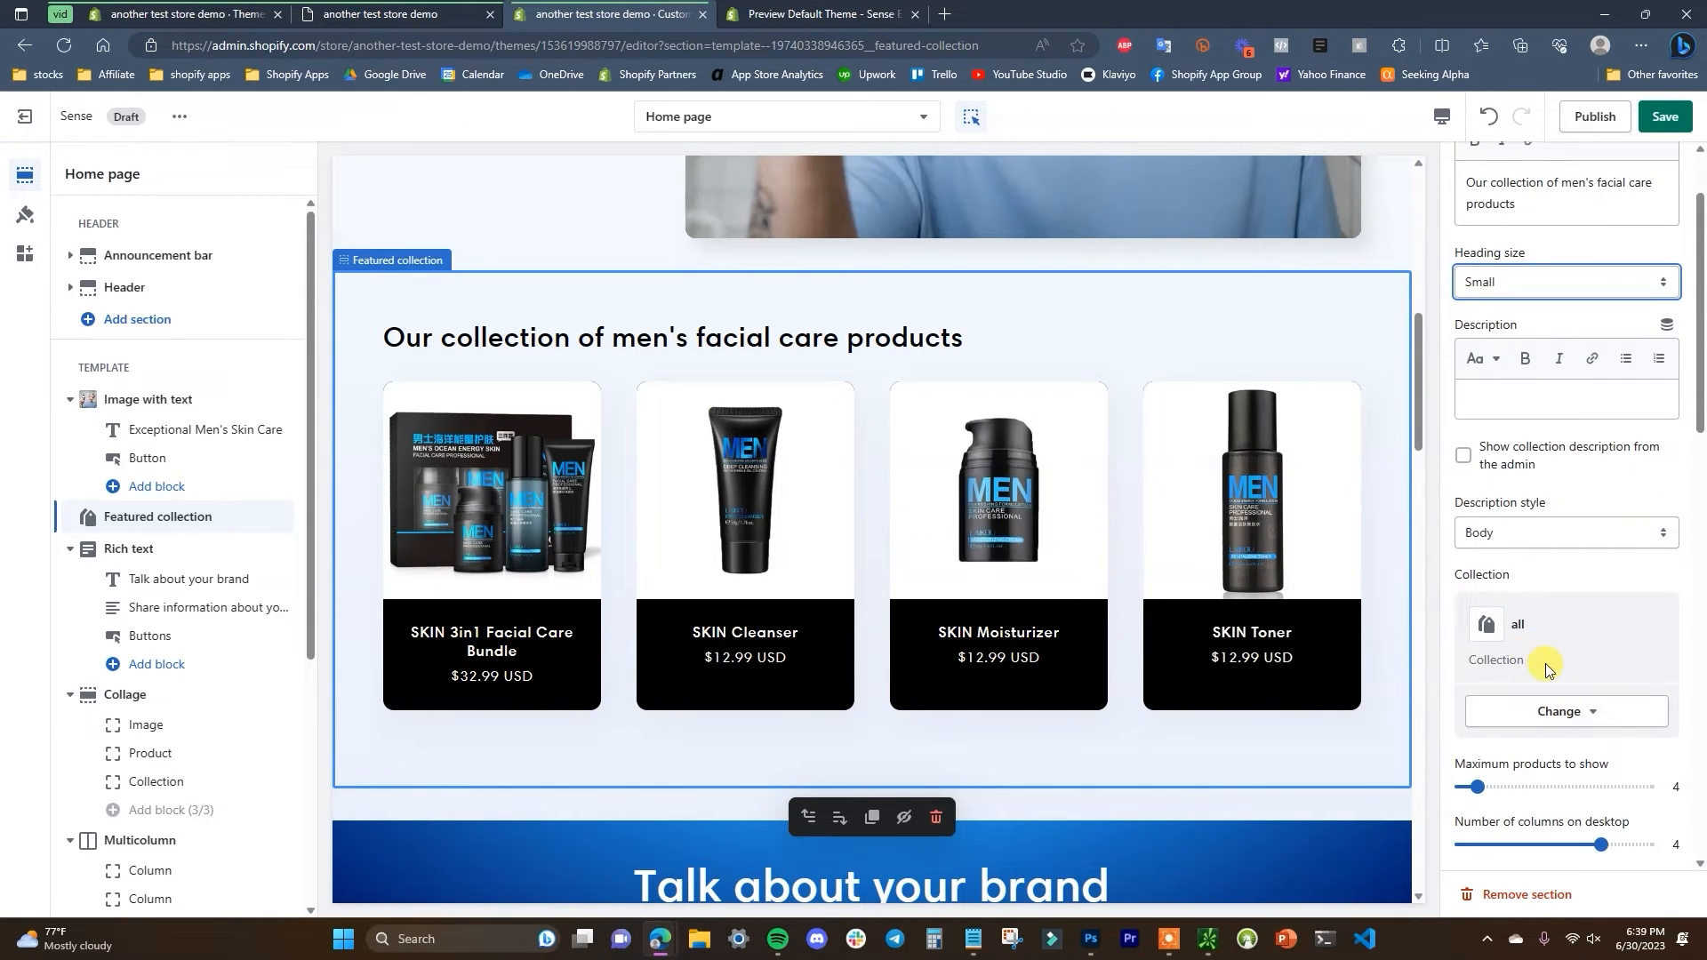
{"action": "left_click", "coordinate": [1600, 719]}
{"action": "left_click", "coordinate": [1599, 758]}
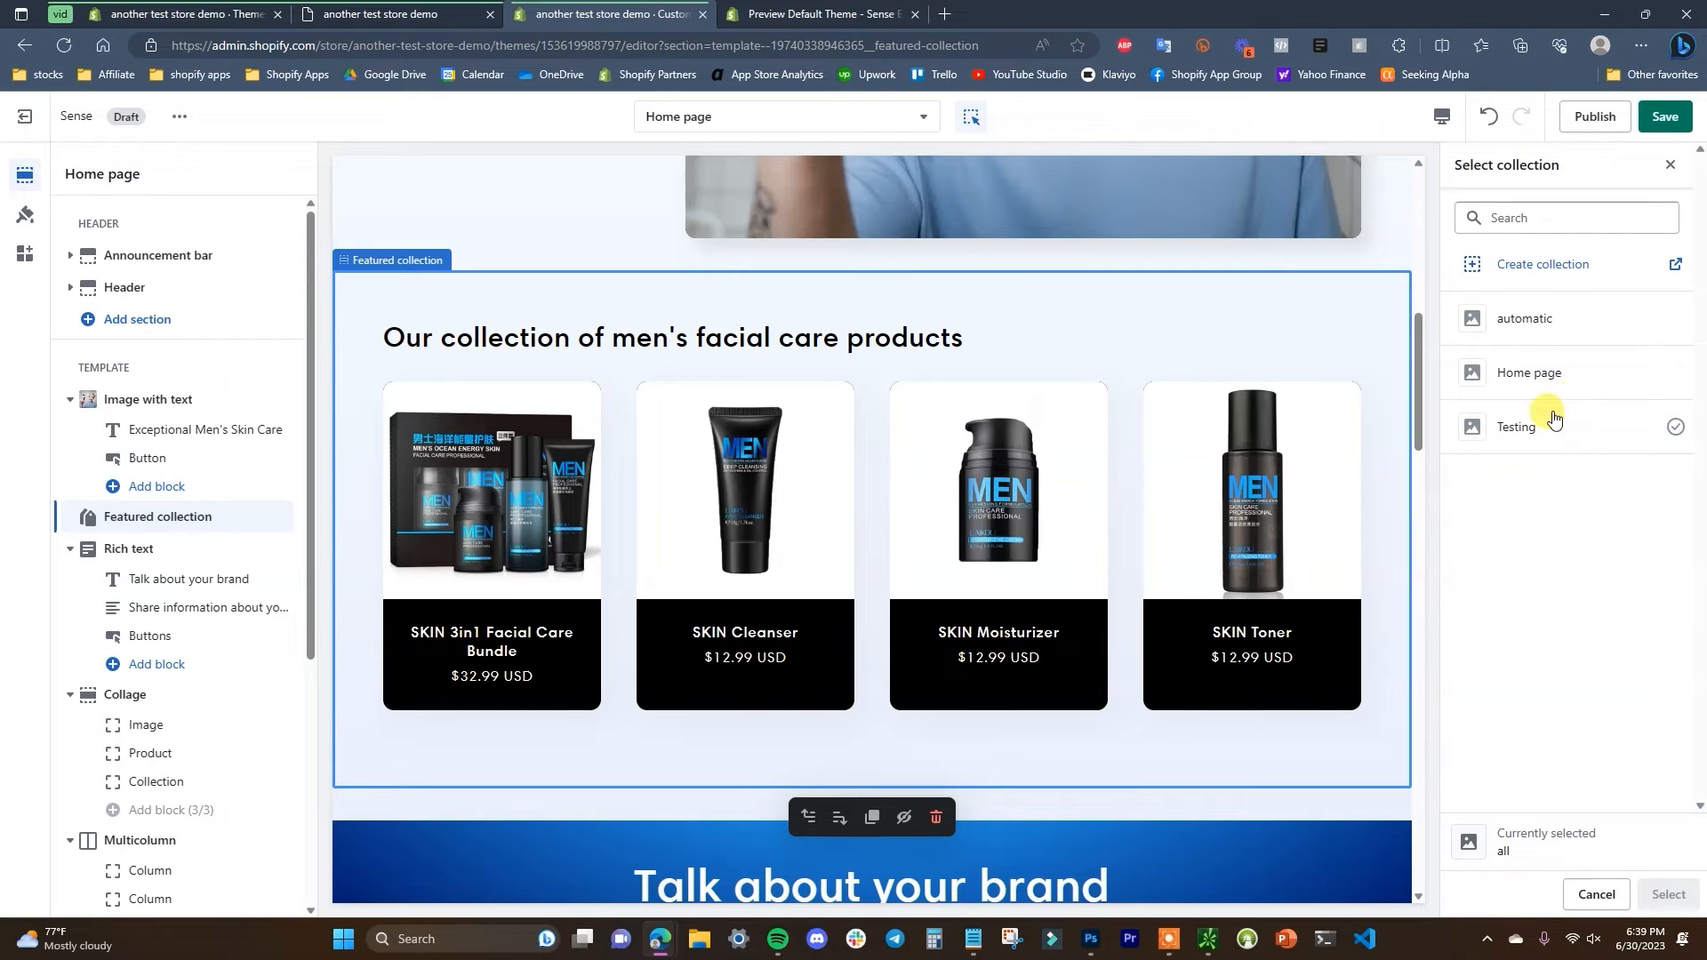
{"action": "left_click", "coordinate": [1558, 375]}
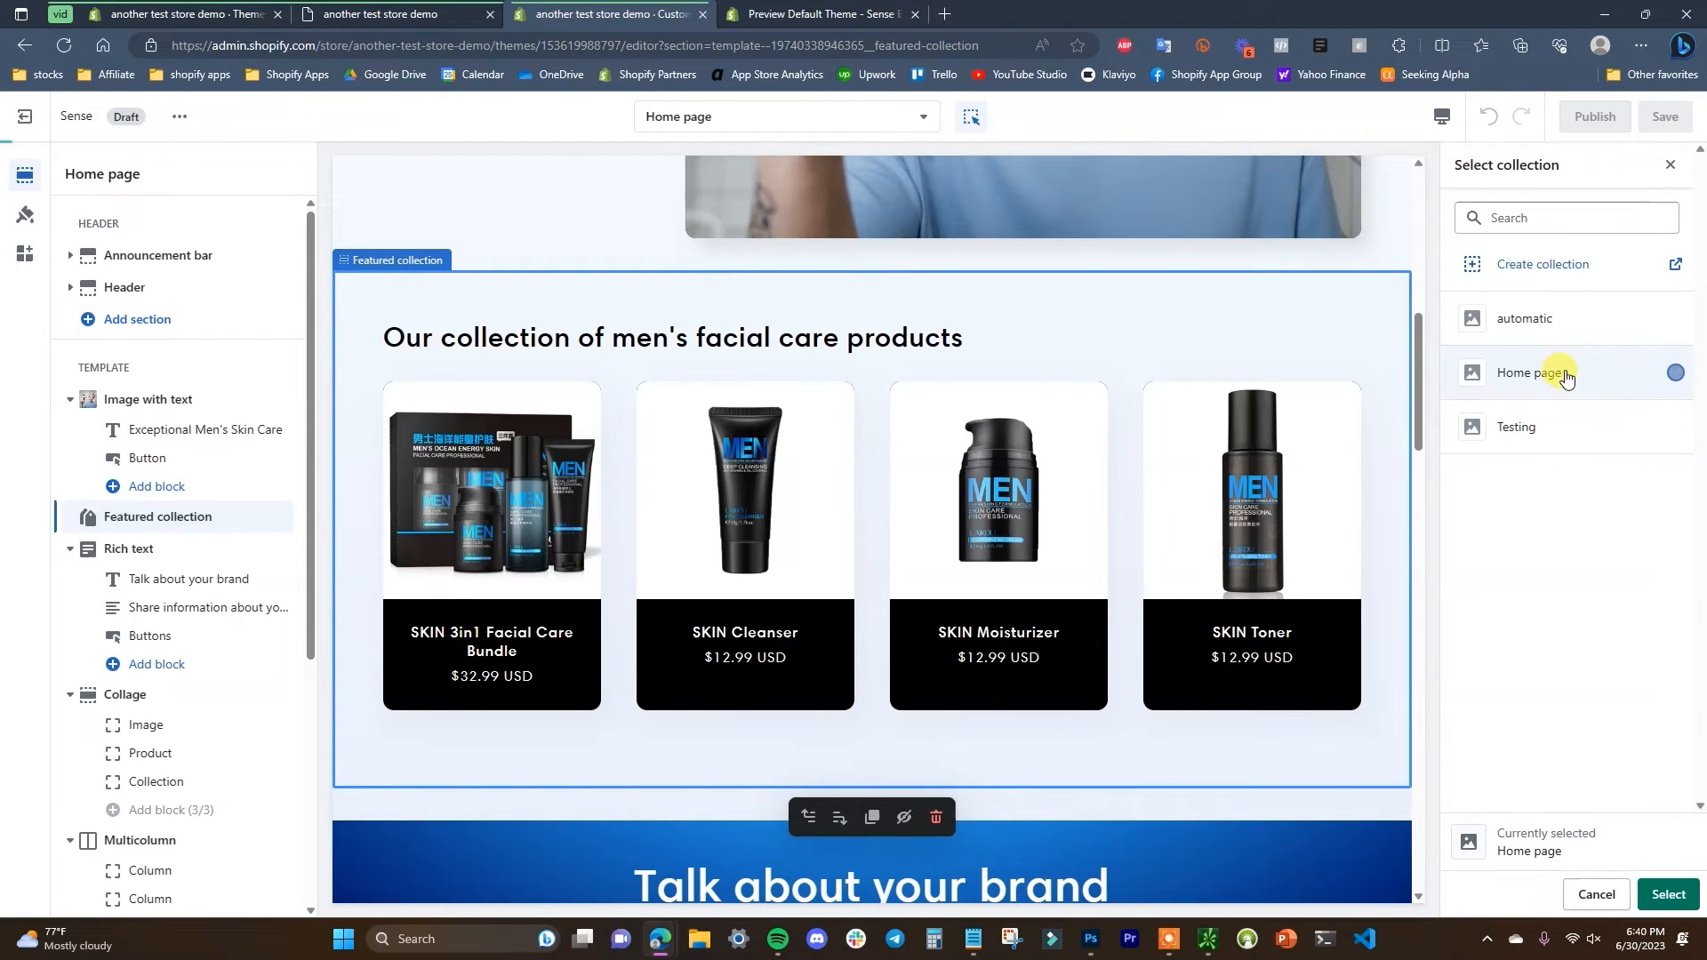
{"action": "left_click", "coordinate": [1668, 894]}
- Try 2 columns on desktop for the Featured collection section and set the number back to 4
{"action": "scroll", "coordinate": [1616, 538], "scroll_direction": "down", "scroll_amount": 4}
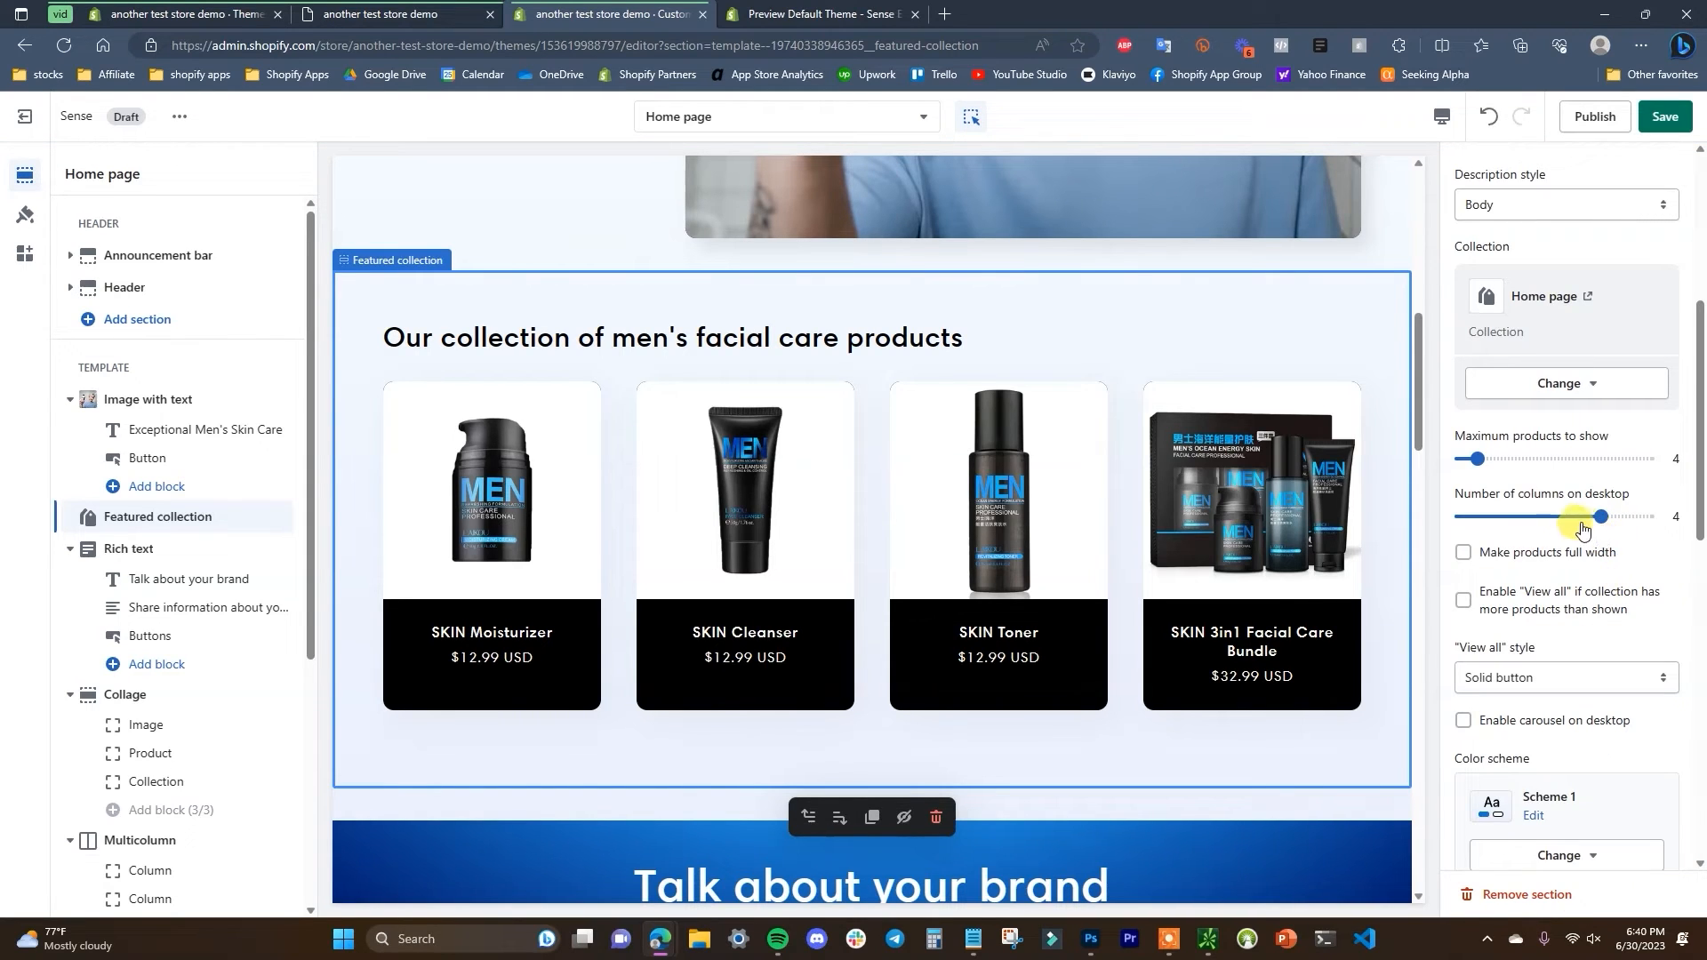
{"action": "left_click_drag", "start_coordinate": [1591, 514], "coordinate": [1529, 514]}
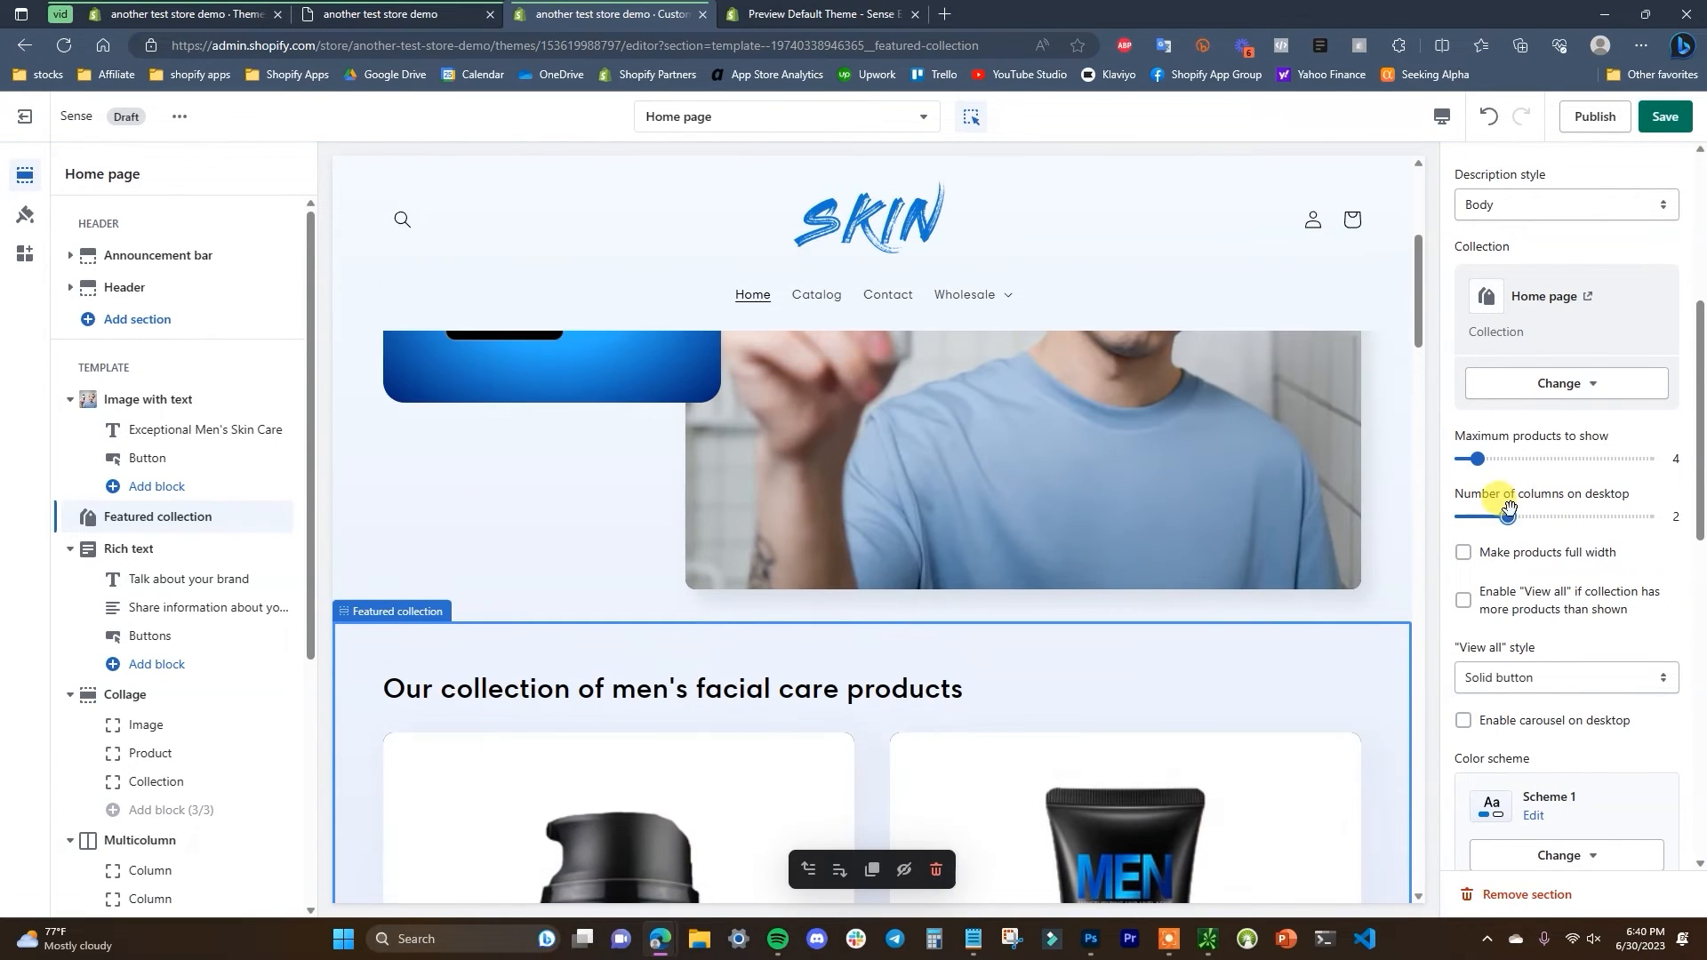
{"action": "left_click_drag", "start_coordinate": [1508, 515], "coordinate": [1600, 515]}
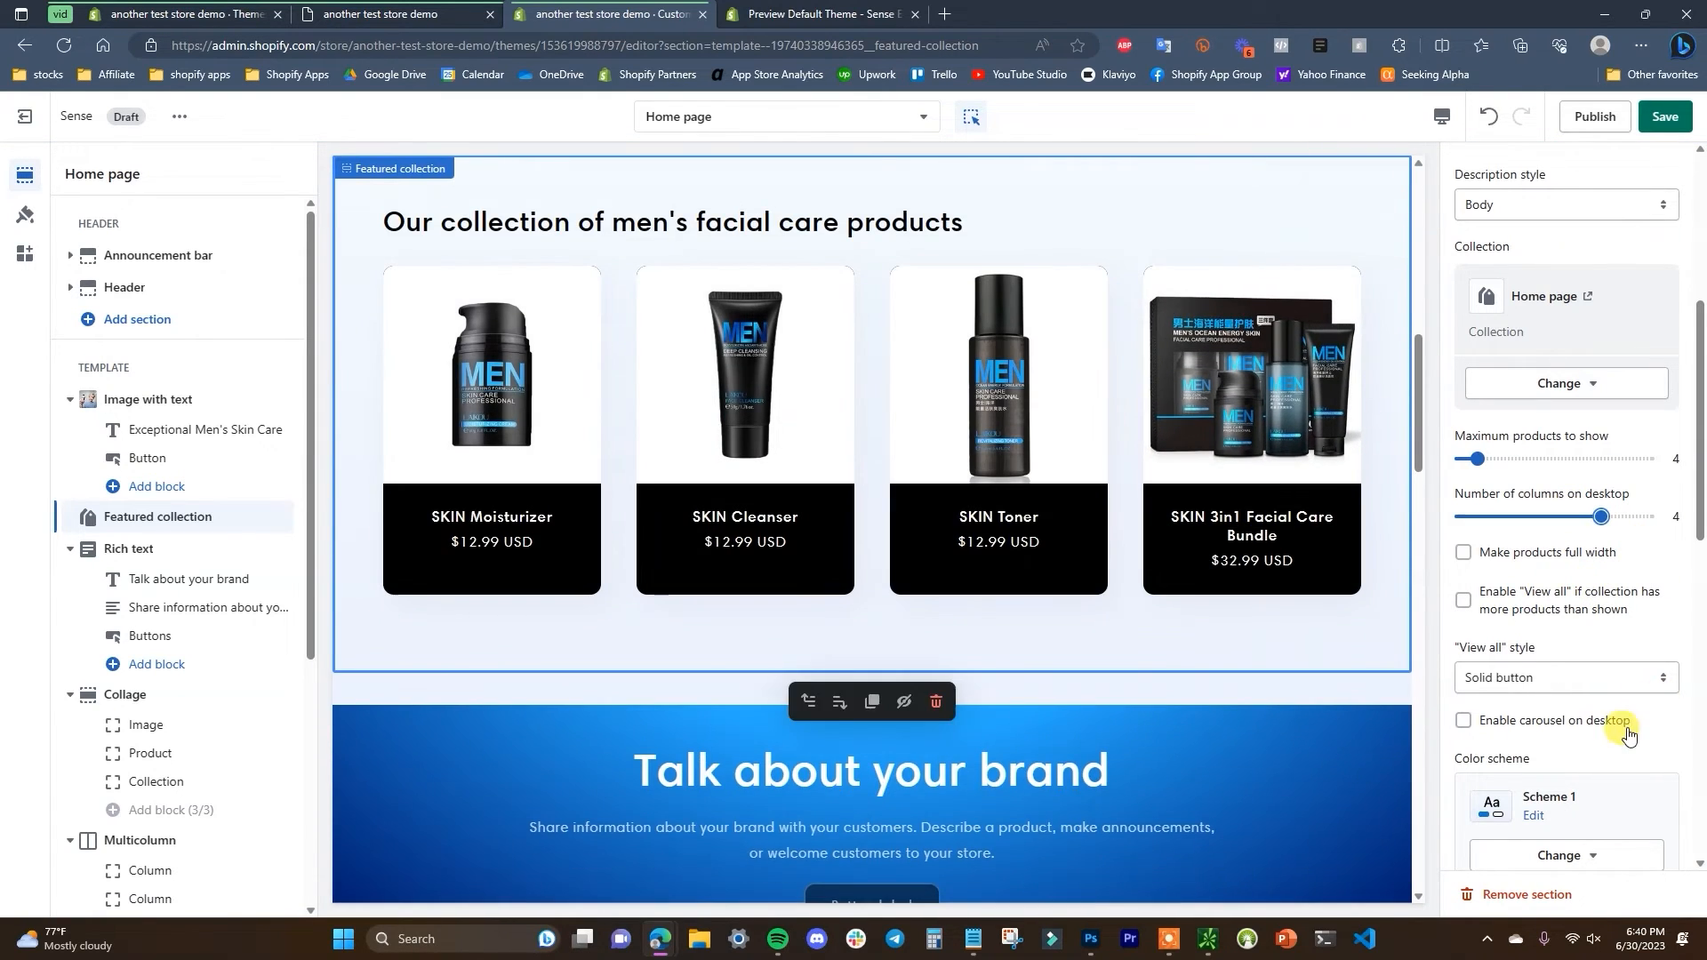
- Save the changes made to the Featured collection section
{"action": "scroll", "coordinate": [1605, 718], "scroll_direction": "down", "scroll_amount": 1}
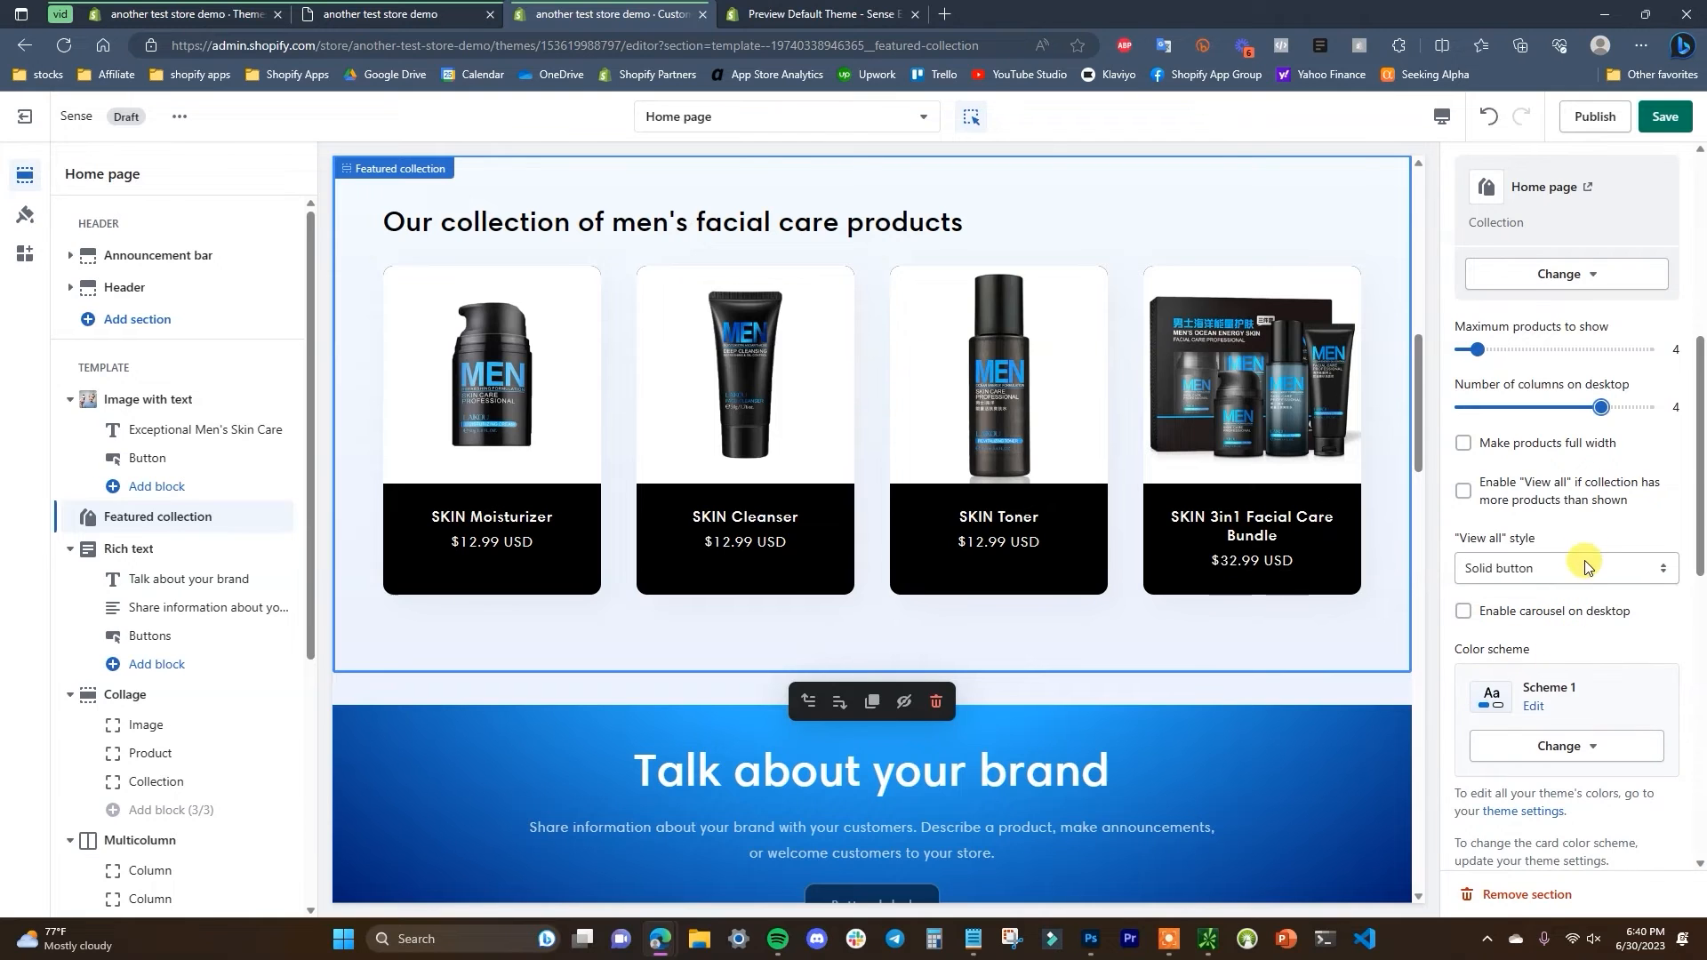
{"action": "left_click", "coordinate": [1667, 125]}
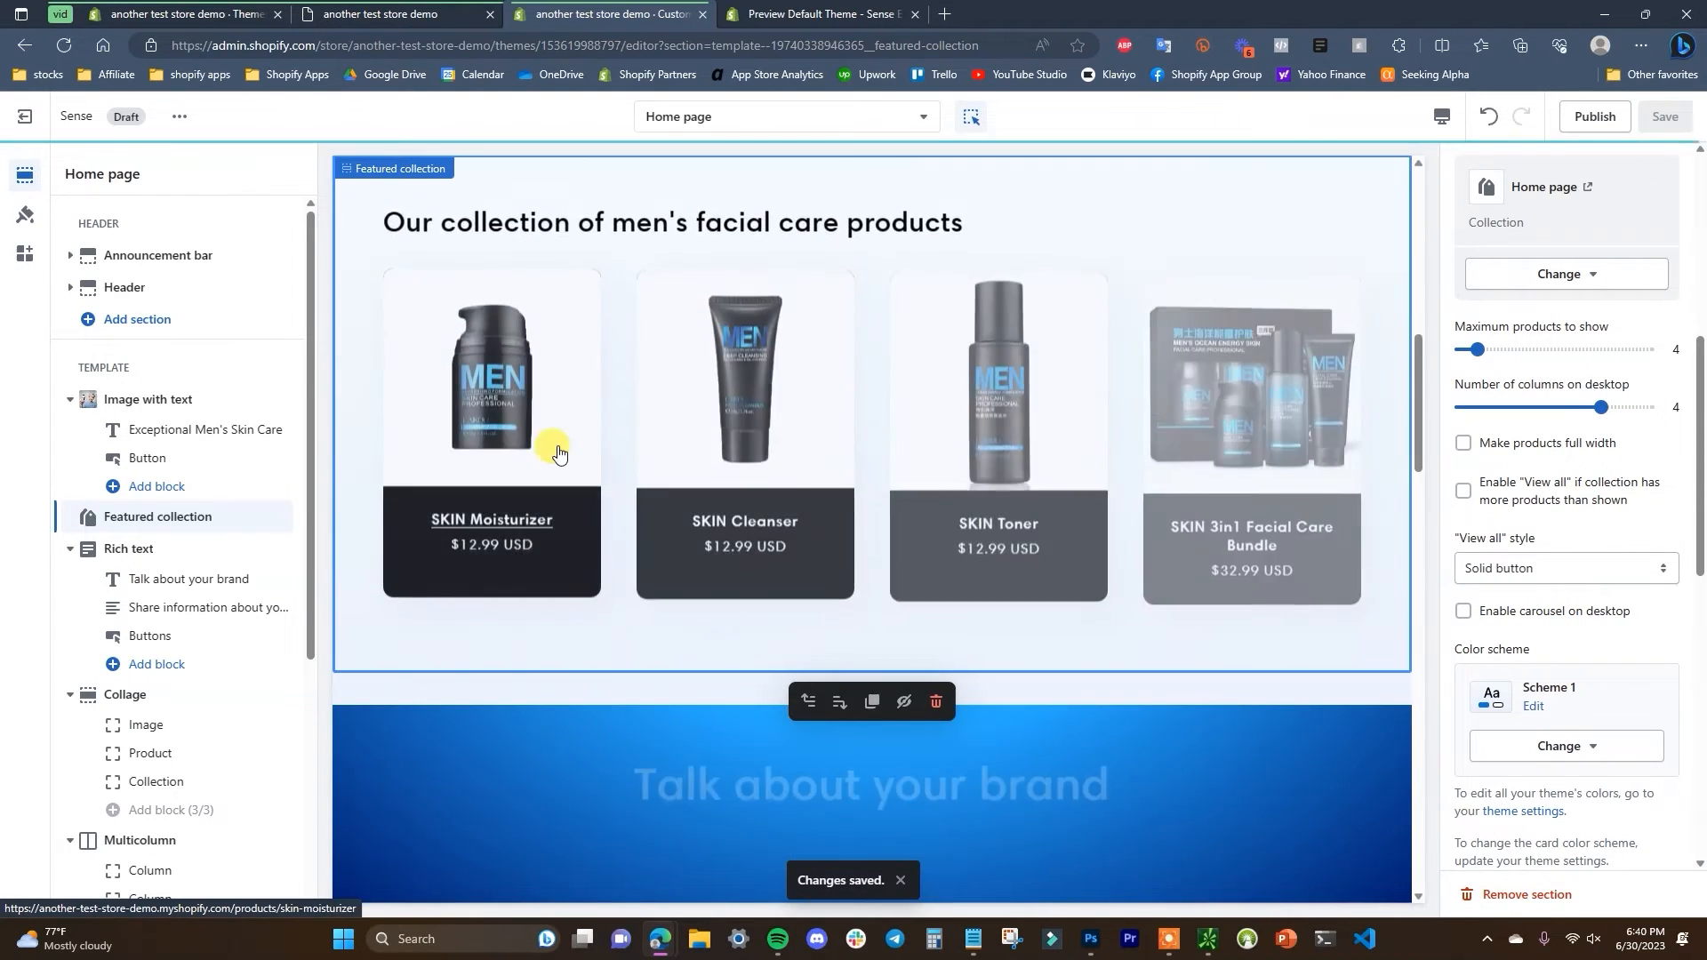
{"action": "scroll", "coordinate": [559, 454], "scroll_direction": "down", "scroll_amount": 1}
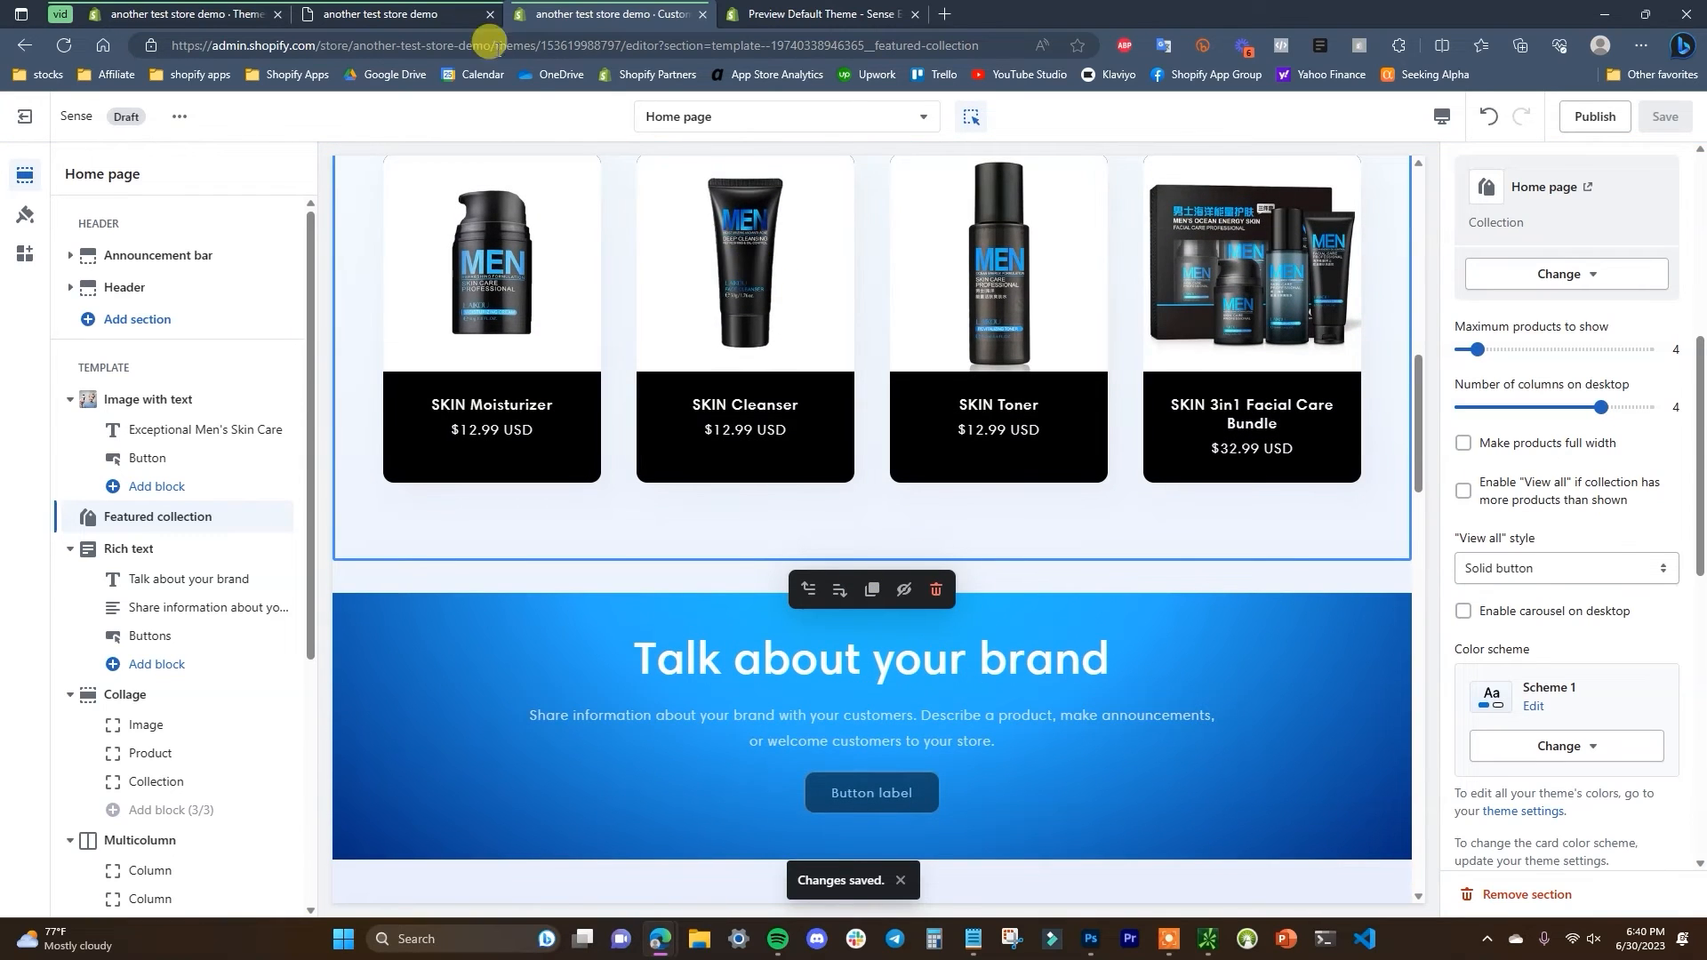
- Review the "Why Choose SKIN?" section on the earlier storefront version as a reference for the Rich text section
{"action": "left_click", "coordinate": [463, 14]}
{"action": "left_click", "coordinate": [585, 13]}
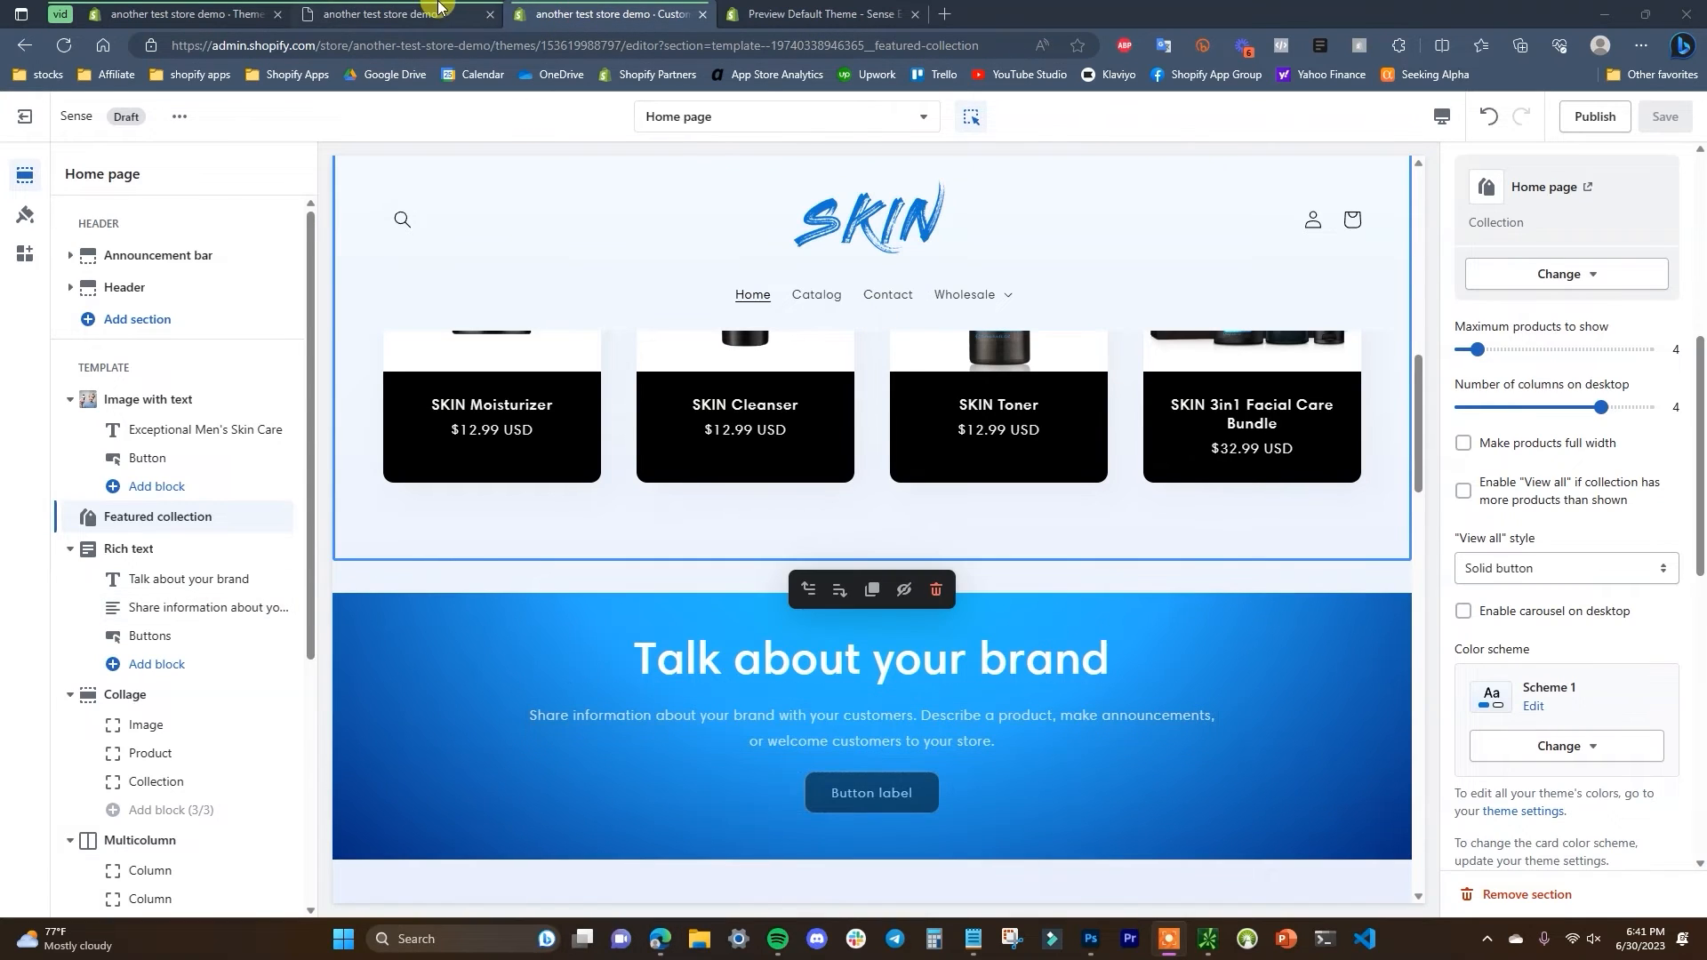
{"action": "left_click", "coordinate": [438, 6]}
{"action": "scroll", "coordinate": [980, 556], "scroll_direction": "down", "scroll_amount": 12}
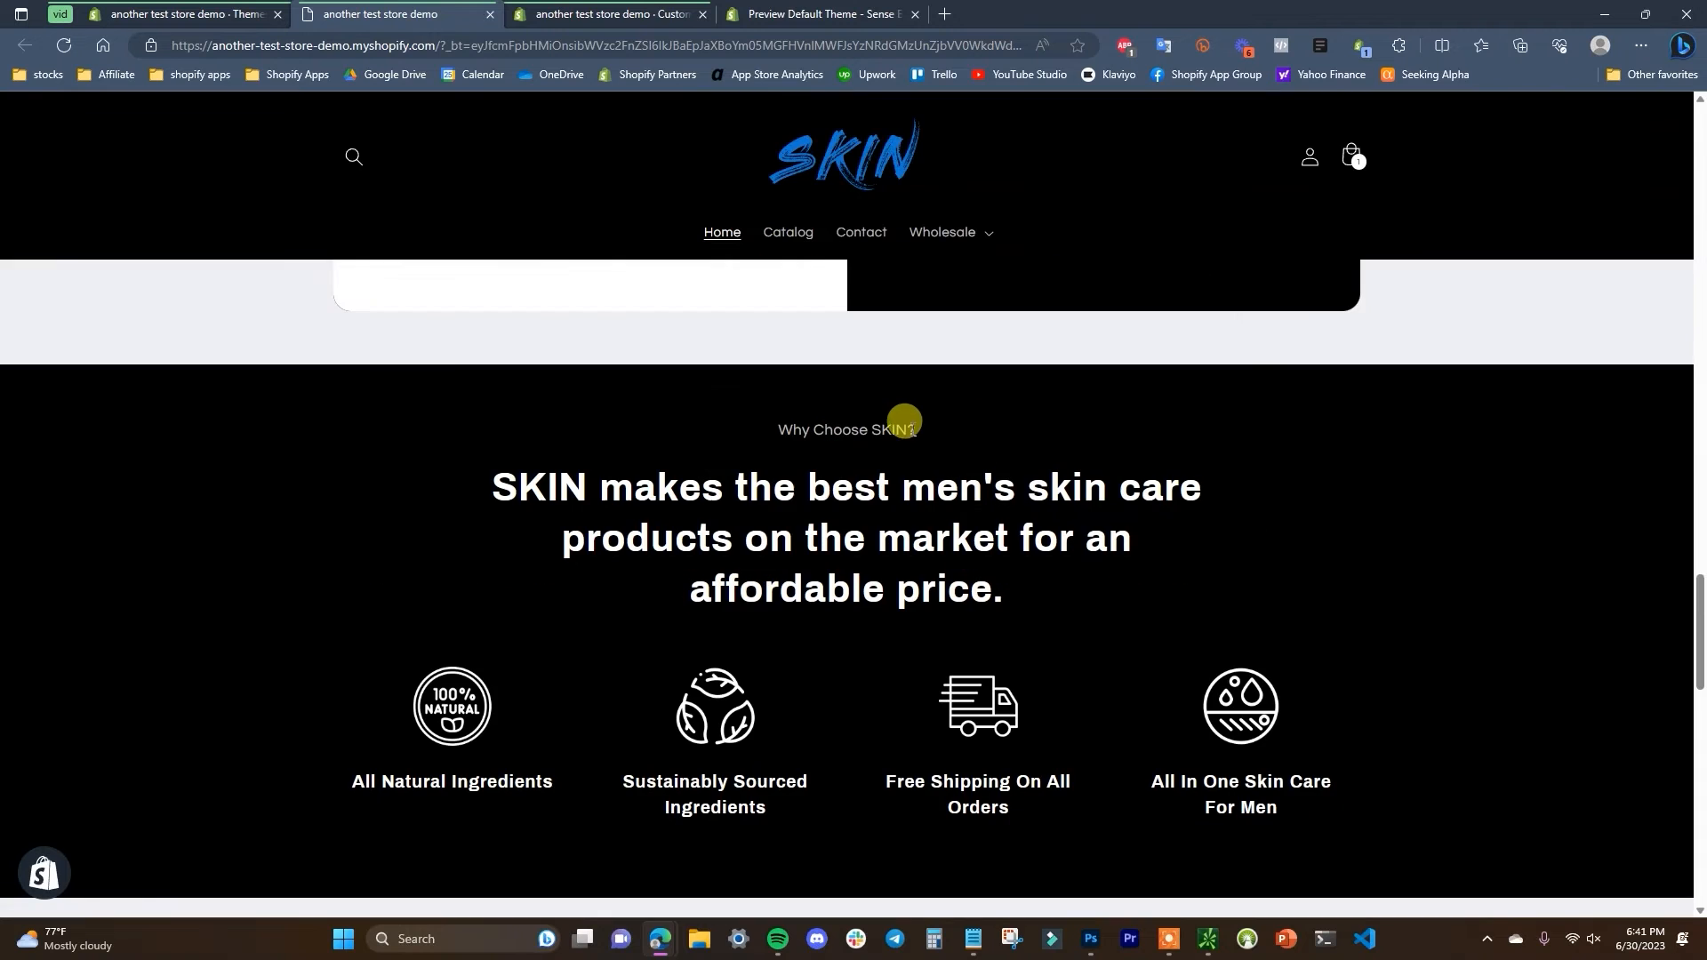
{"action": "key", "text": "ctrl+Tab"}
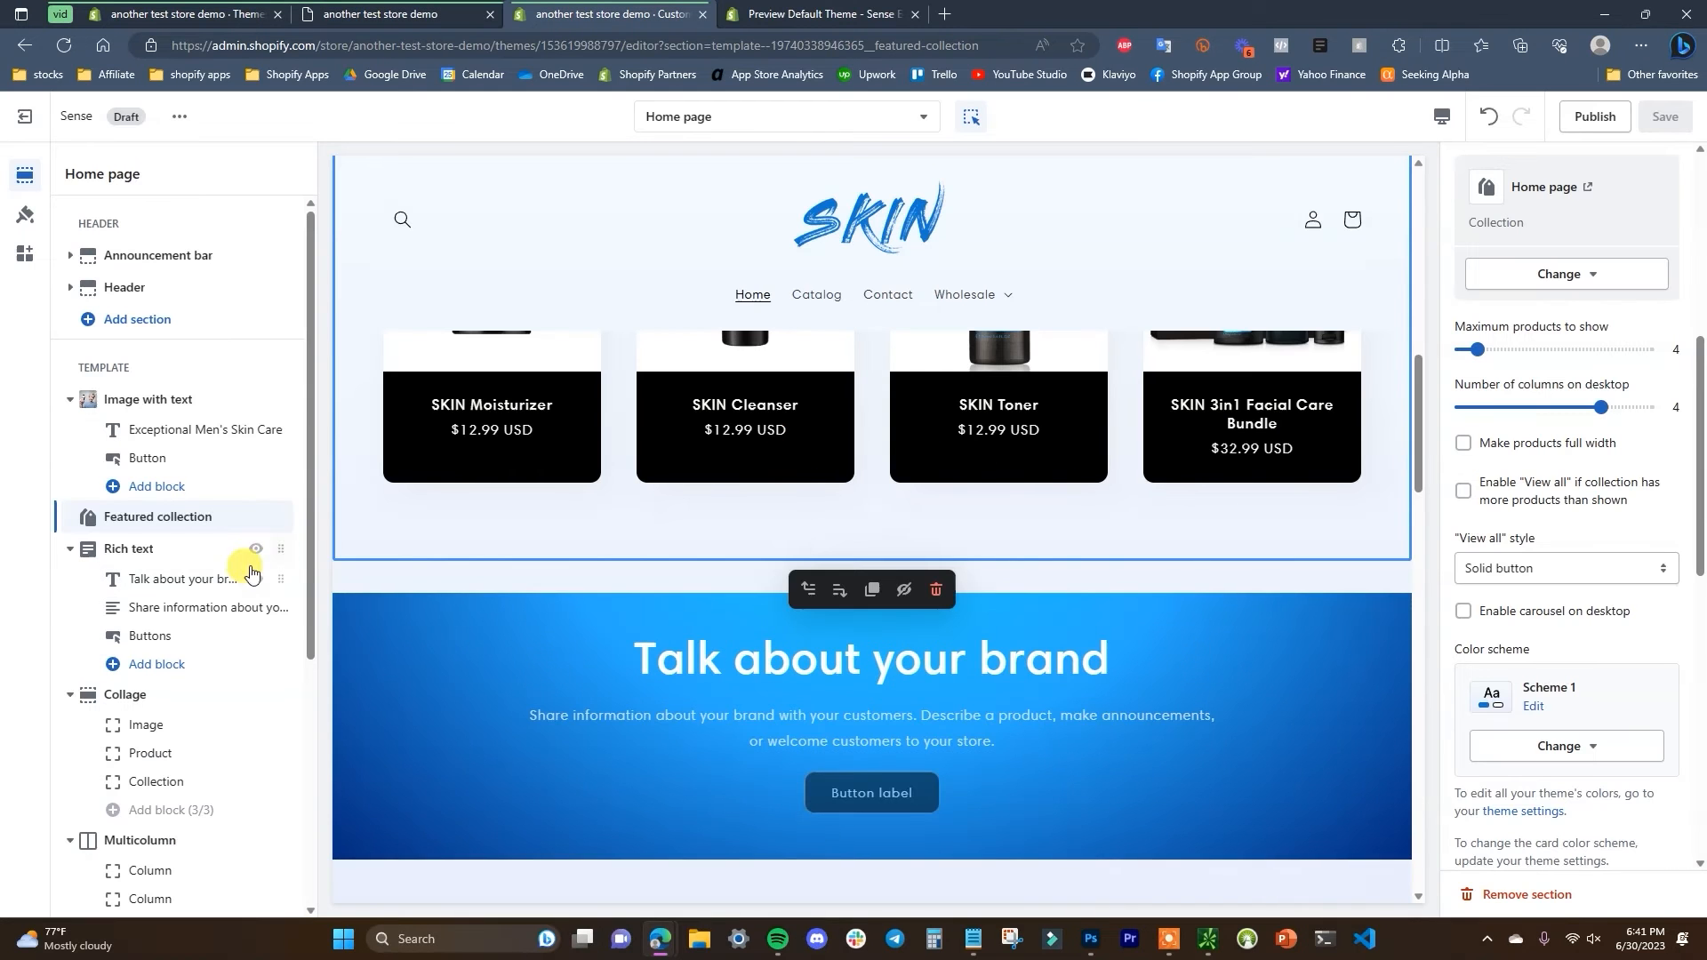
- Try the Left content alignment on the Rich text section and set it back to Center, keeping color scheme Scheme 2
{"action": "left_click", "coordinate": [184, 563]}
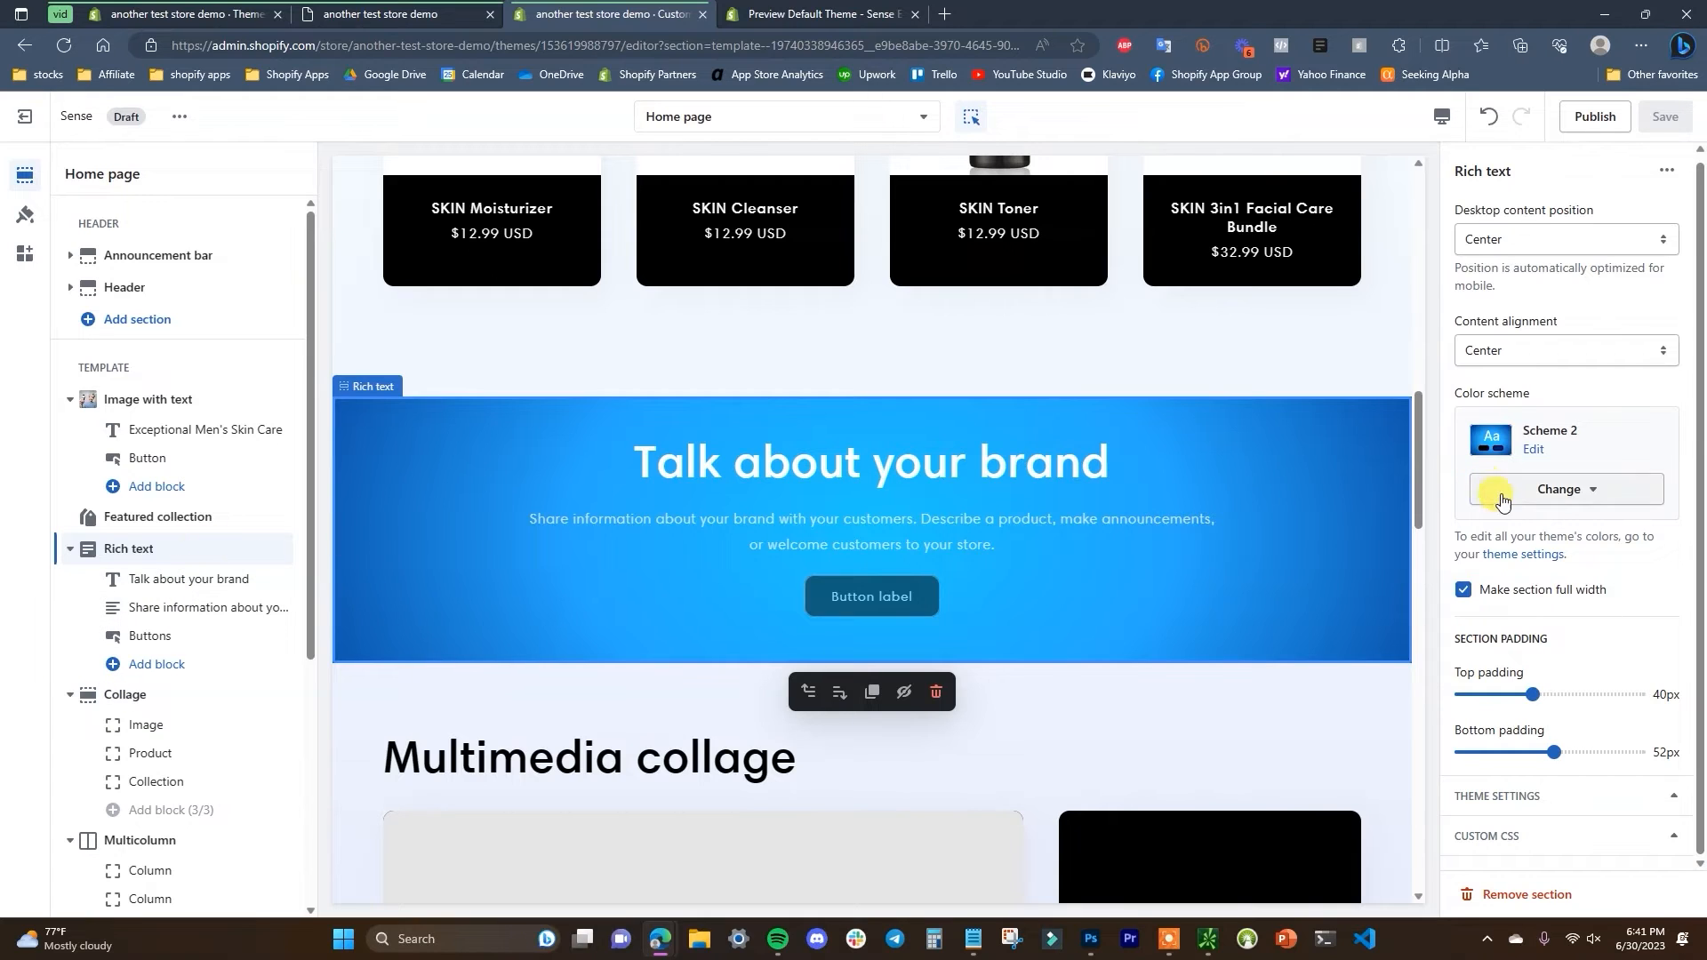
{"action": "left_click", "coordinate": [1593, 489]}
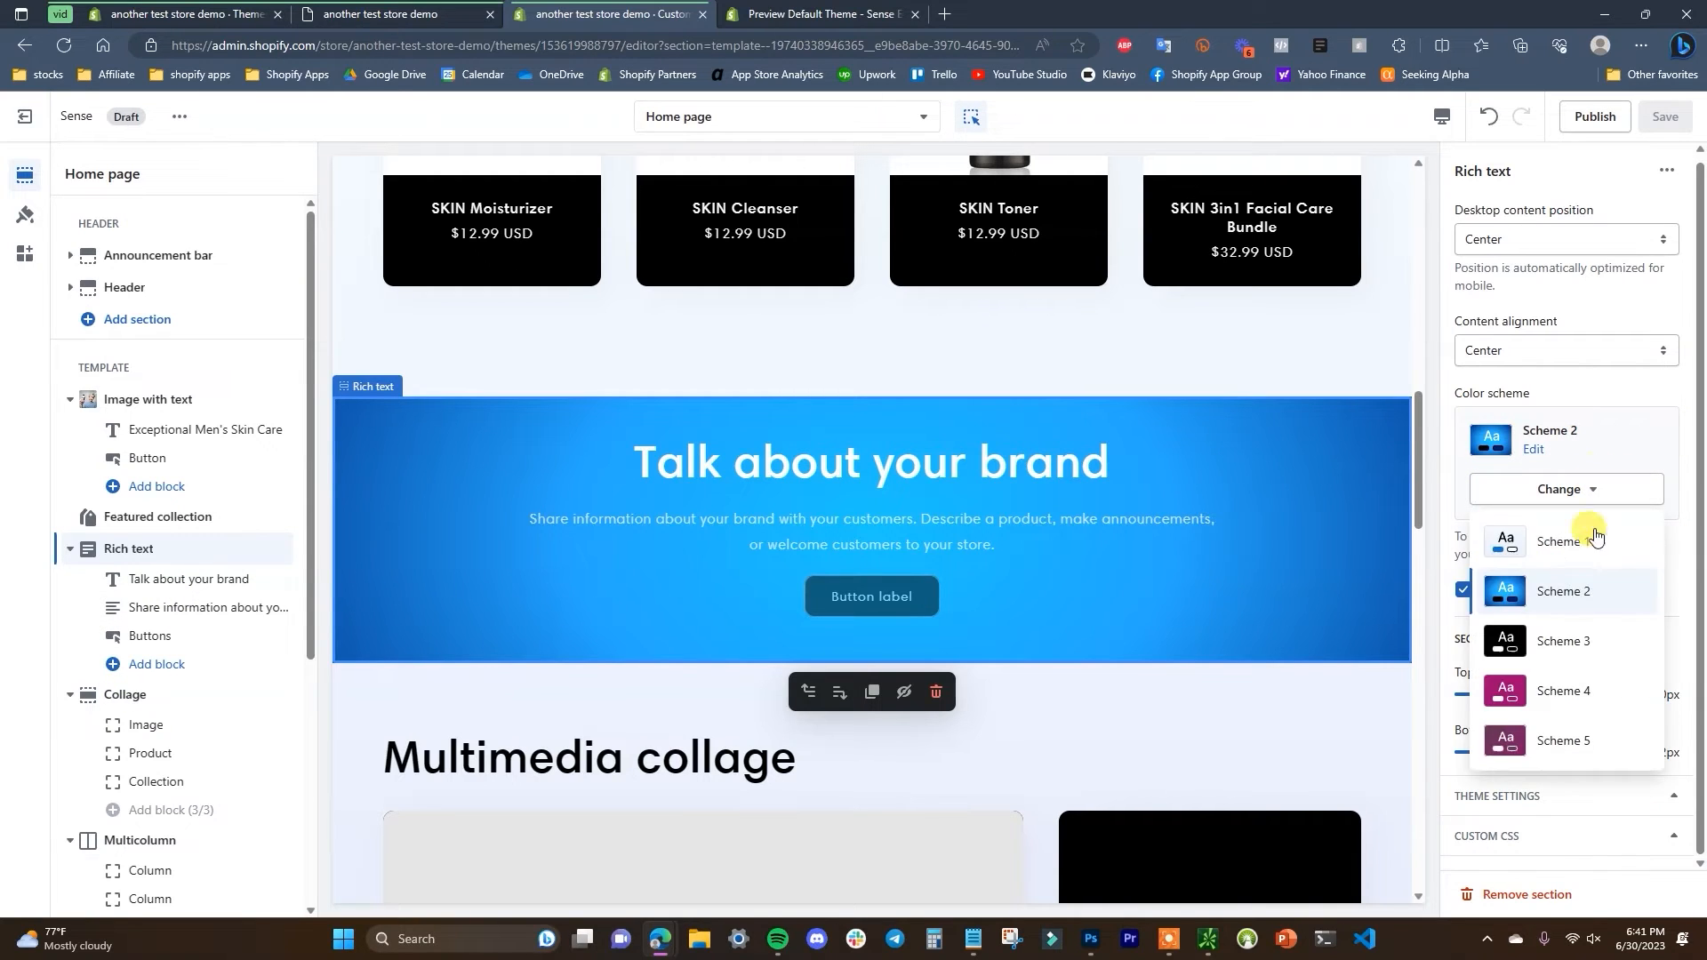
{"action": "left_click", "coordinate": [1579, 592]}
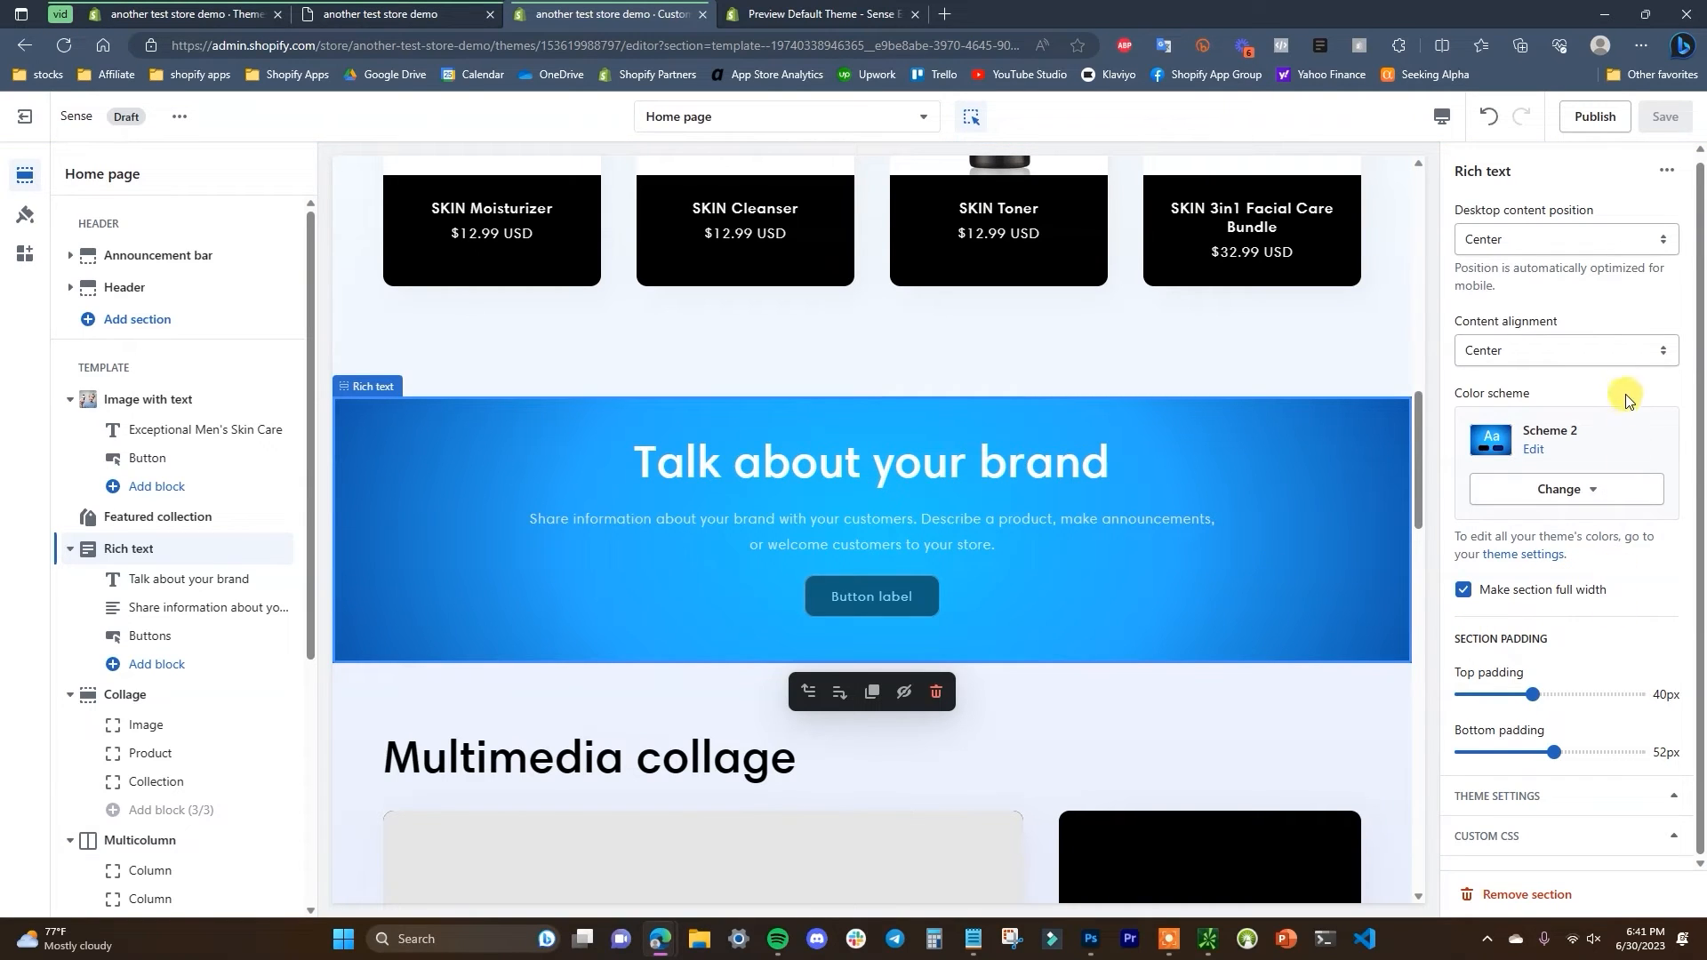
{"action": "left_click", "coordinate": [1632, 349]}
{"action": "left_click", "coordinate": [1597, 373]}
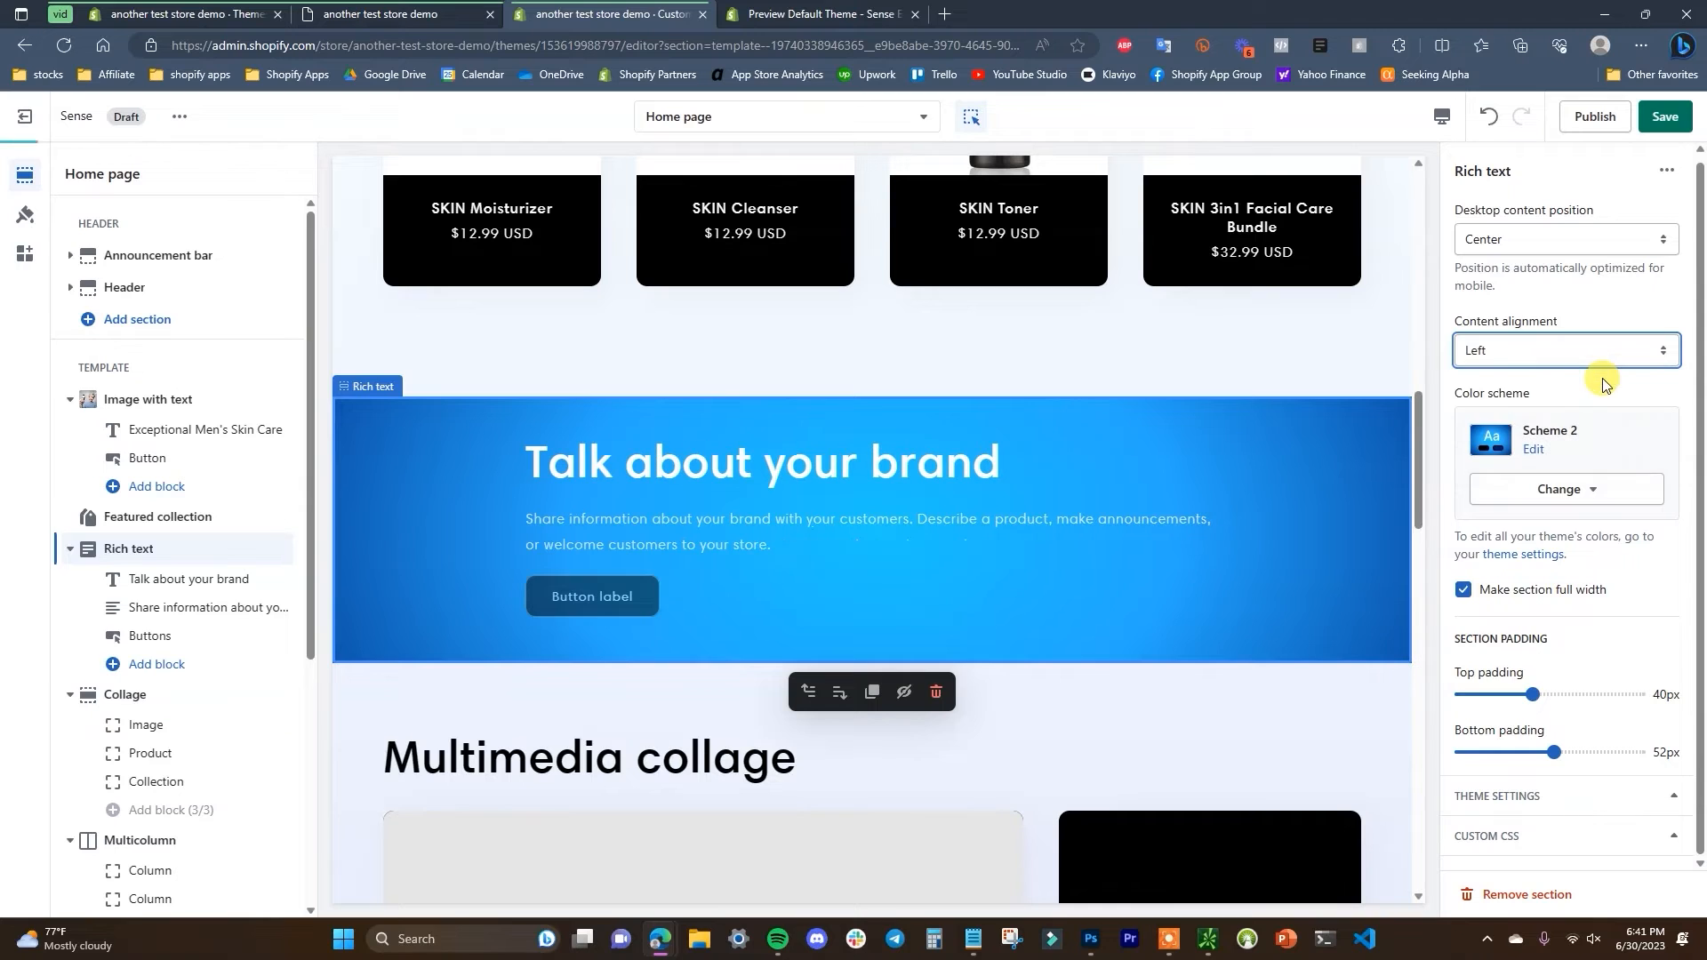
{"action": "left_click", "coordinate": [1623, 351]}
{"action": "left_click", "coordinate": [1541, 413]}
{"action": "left_click", "coordinate": [1583, 350]}
{"action": "left_click", "coordinate": [1546, 393]}
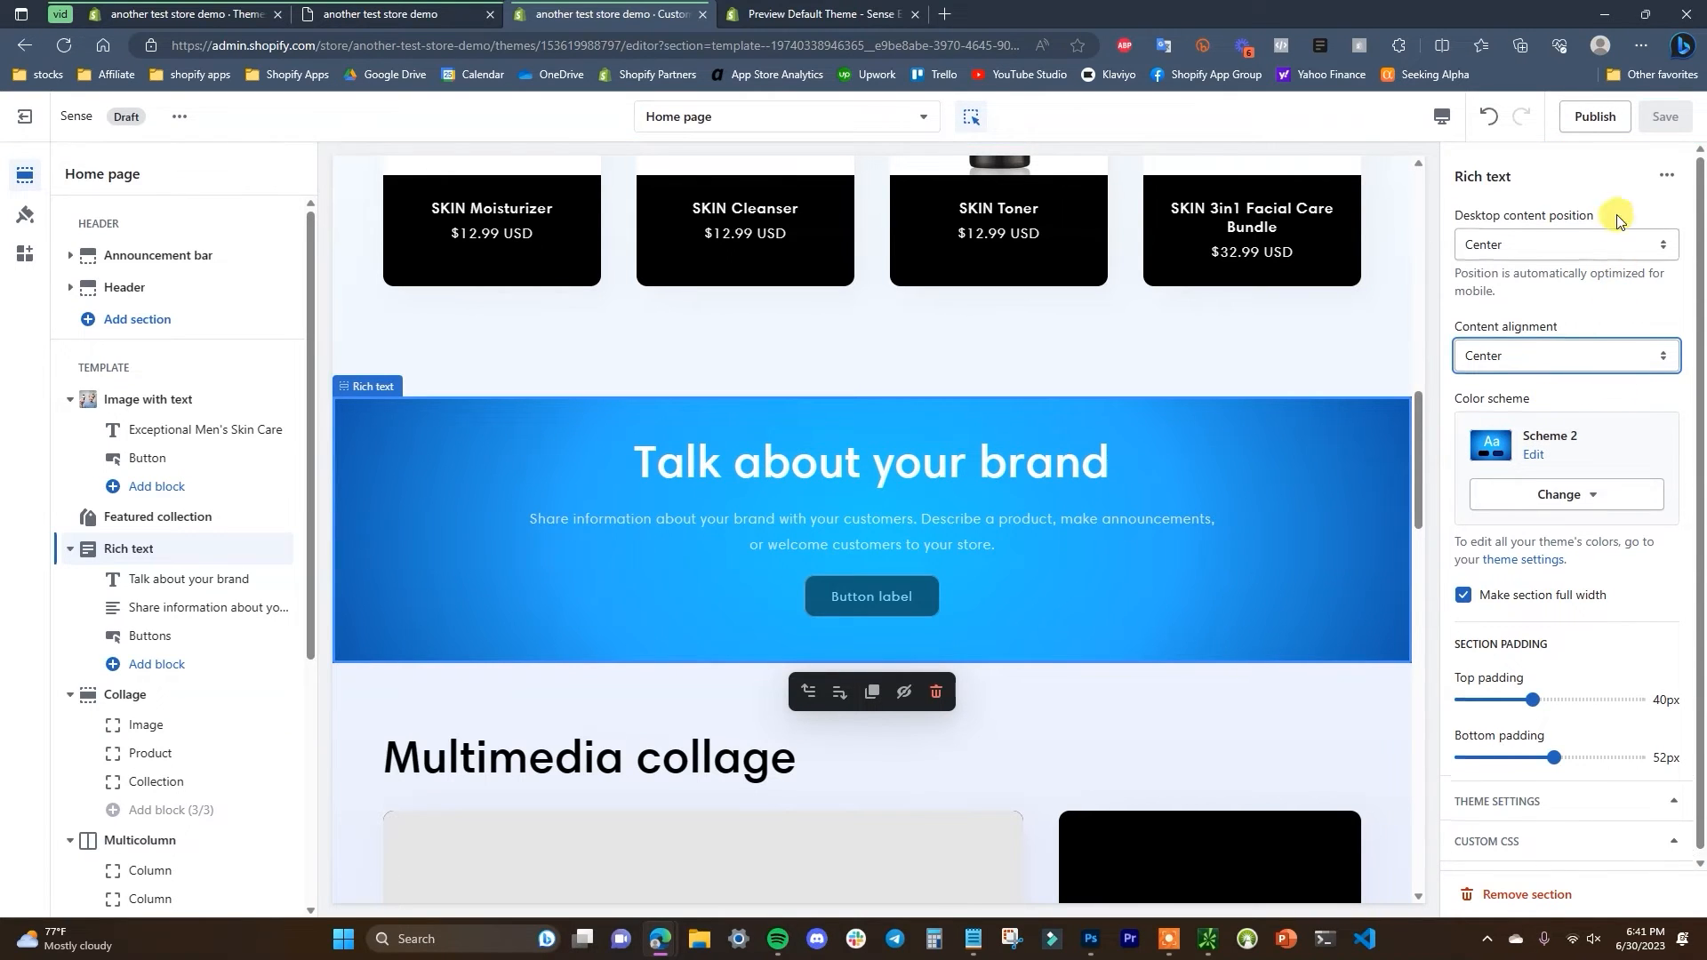
- Change the Rich text heading to "Why Choose SKIN?" and set its heading size to Small
{"action": "left_click", "coordinate": [169, 580]}
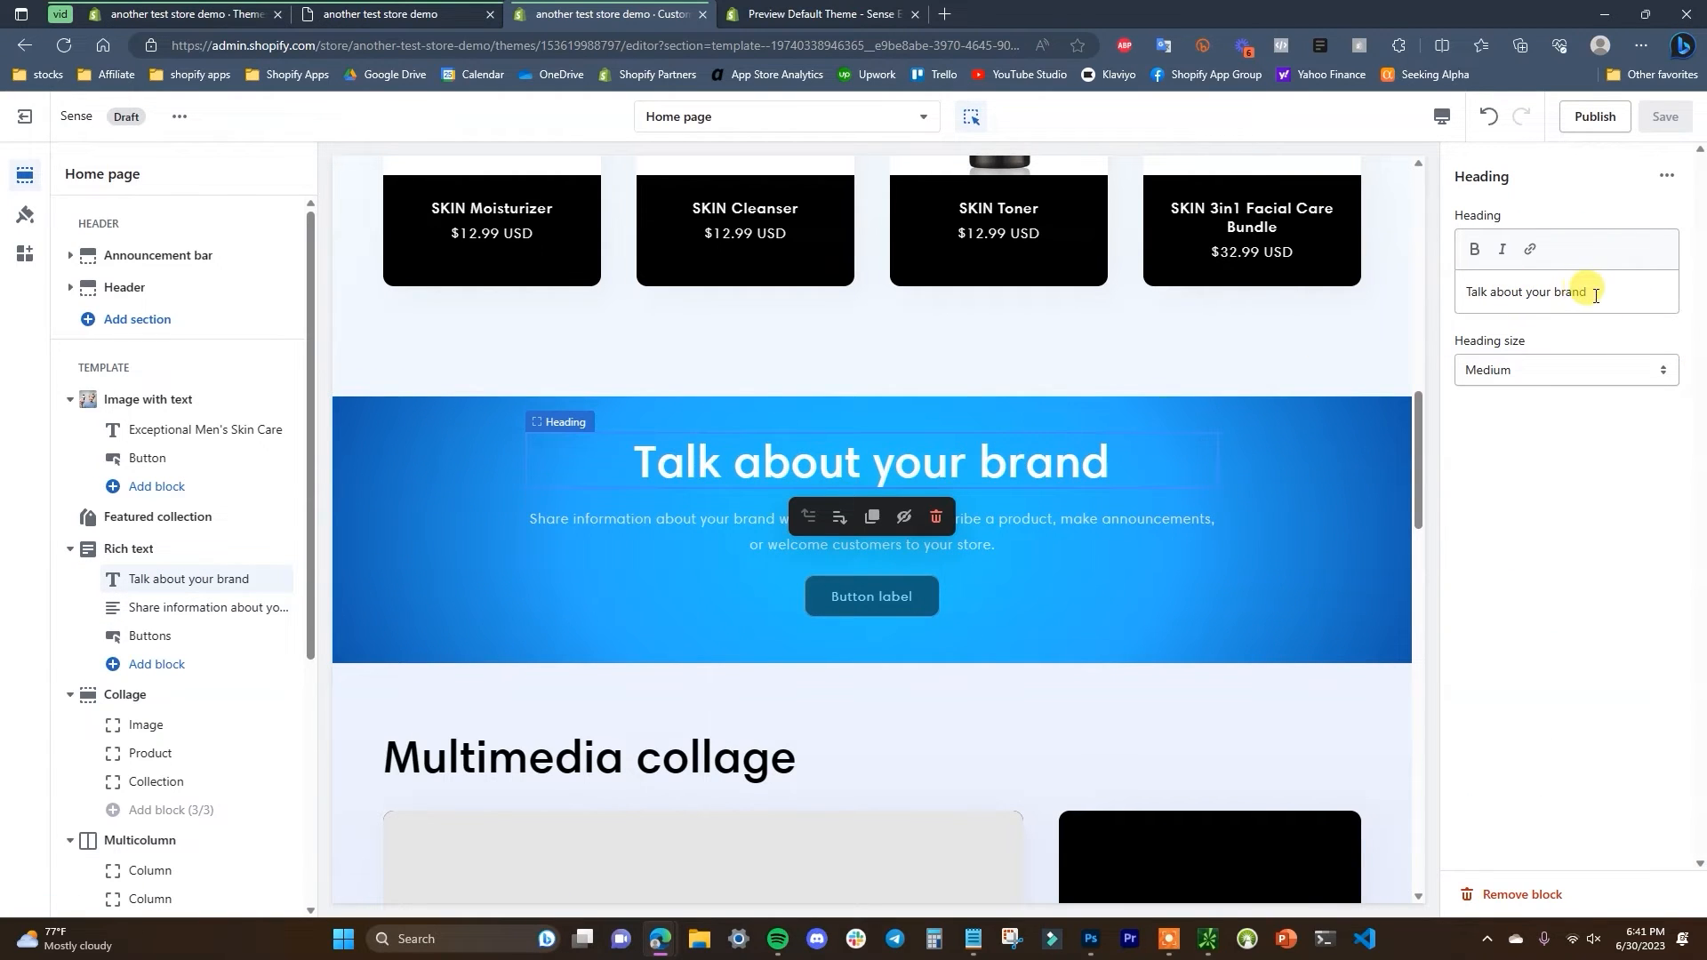
{"action": "left_click_drag", "start_coordinate": [1592, 296], "coordinate": [1460, 294]}
{"action": "type", "text": "Why Choose SKIN?"}
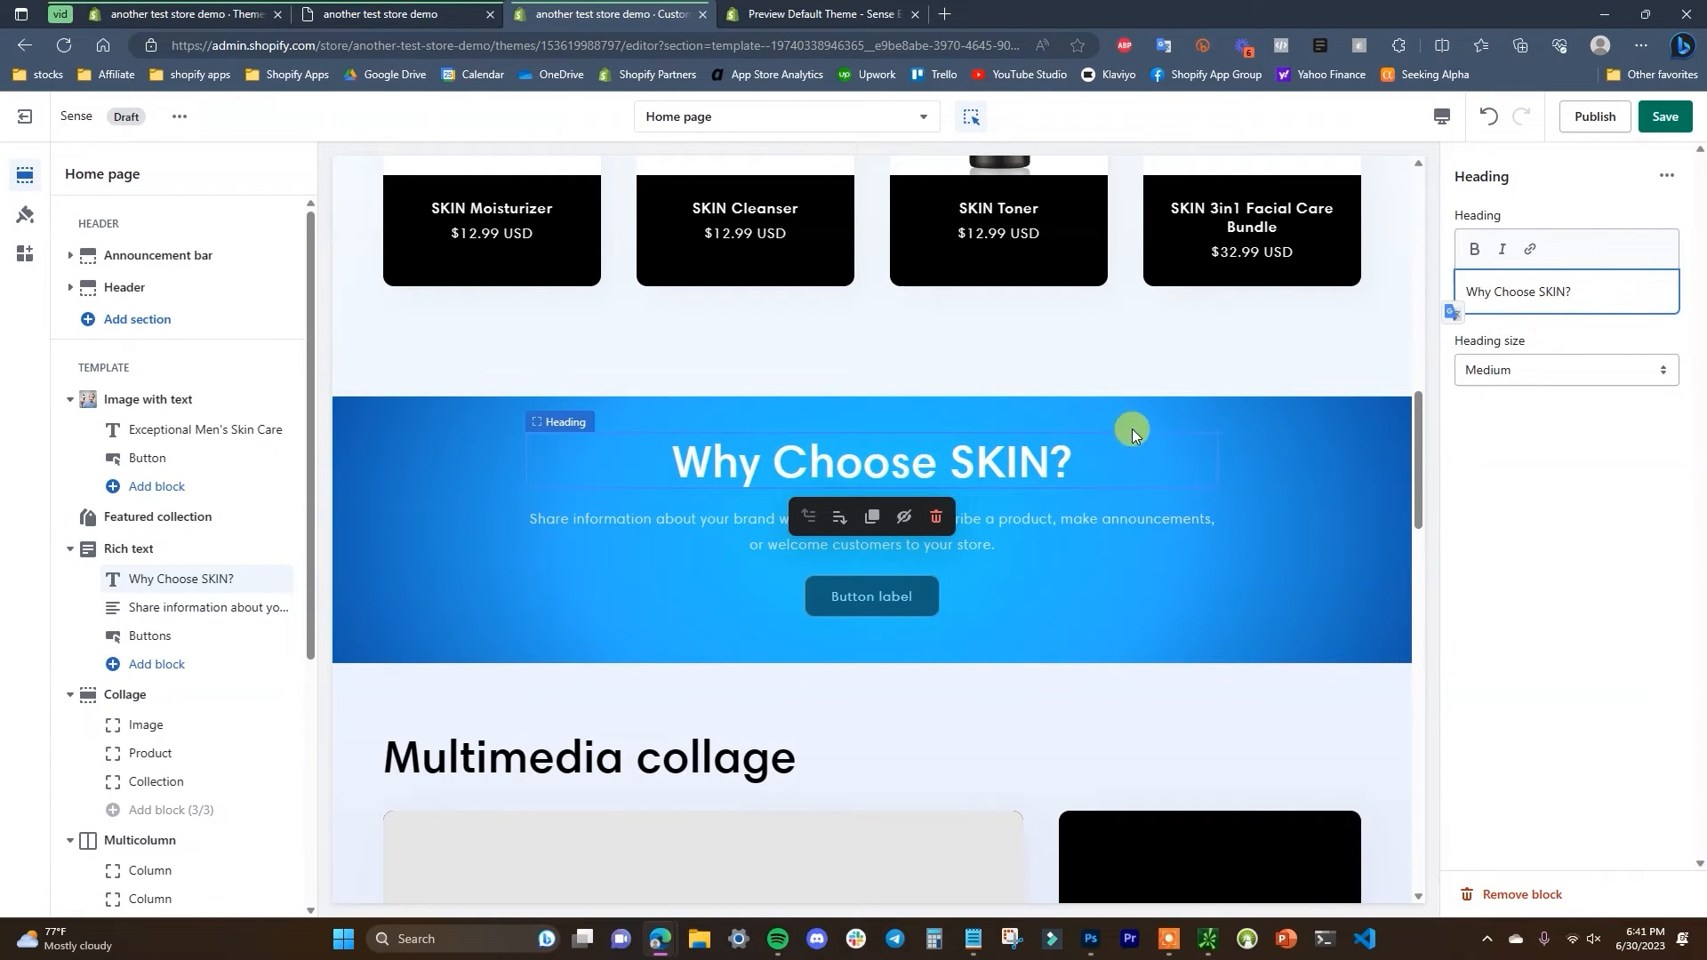
{"action": "left_click", "coordinate": [1654, 389]}
{"action": "left_click", "coordinate": [1638, 394]}
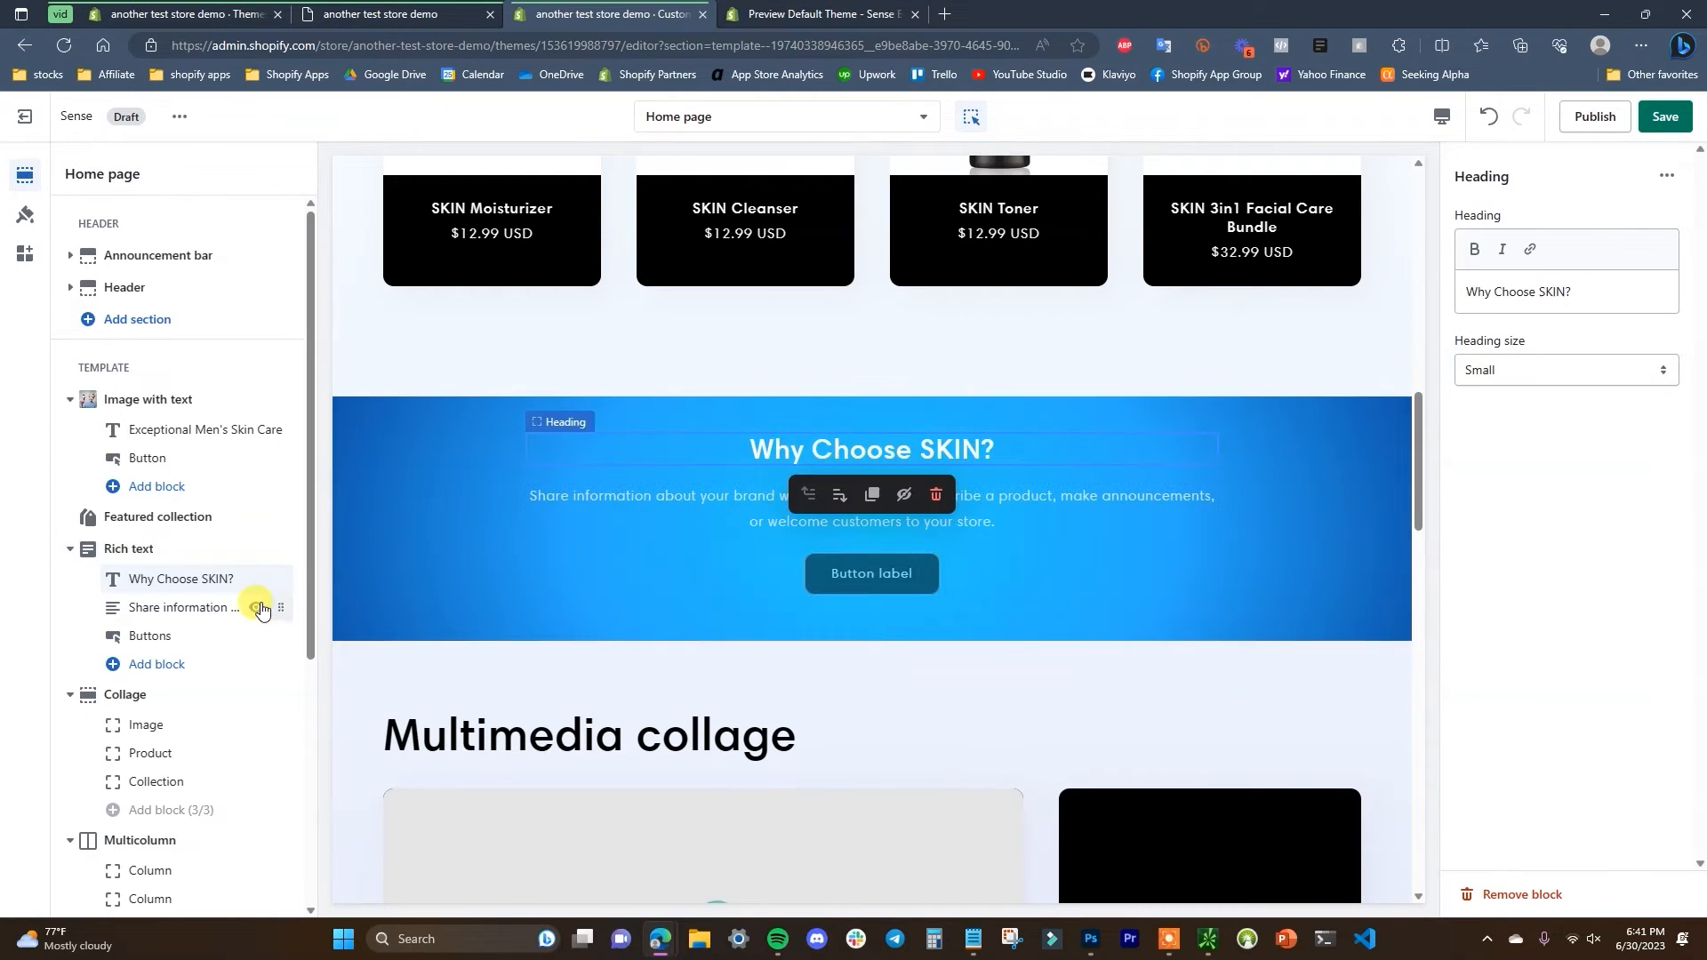
- Replace the Rich text description with "SKIN makes the best men's skin care products on the market for an affordable price.", copied from the earlier storefront
{"action": "left_click", "coordinate": [174, 614]}
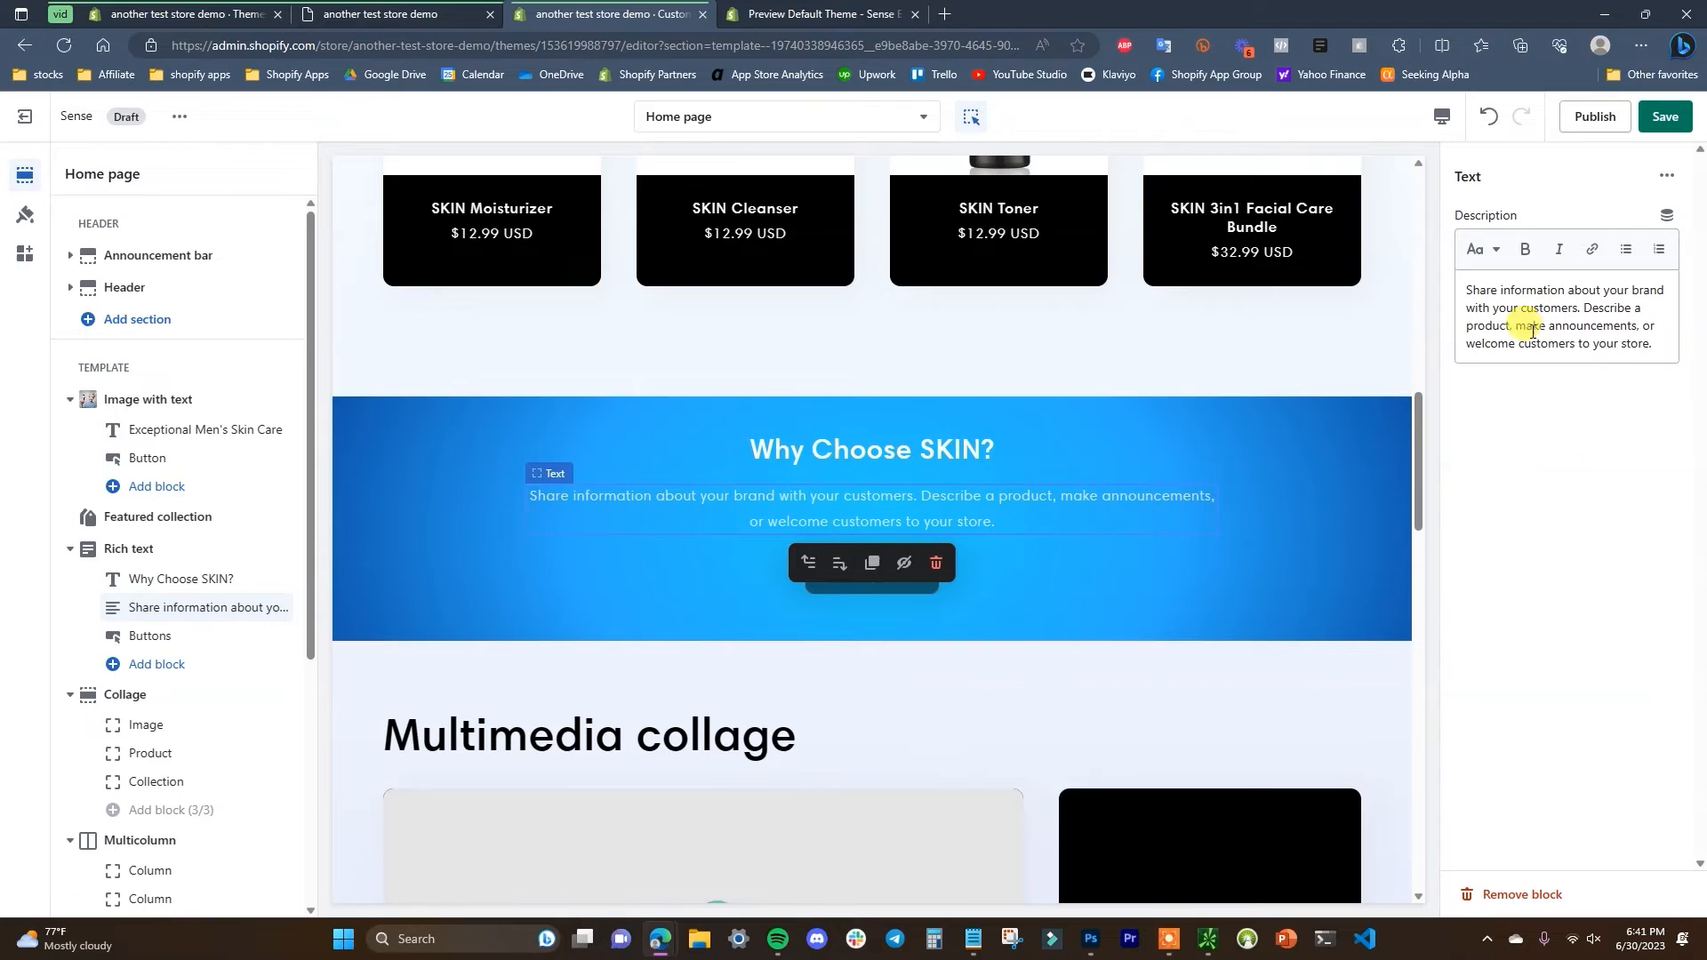
{"action": "left_click", "coordinate": [408, 7]}
{"action": "left_click_drag", "start_coordinate": [1041, 587], "coordinate": [503, 484]}
{"action": "key", "text": "ctrl+Tab"}
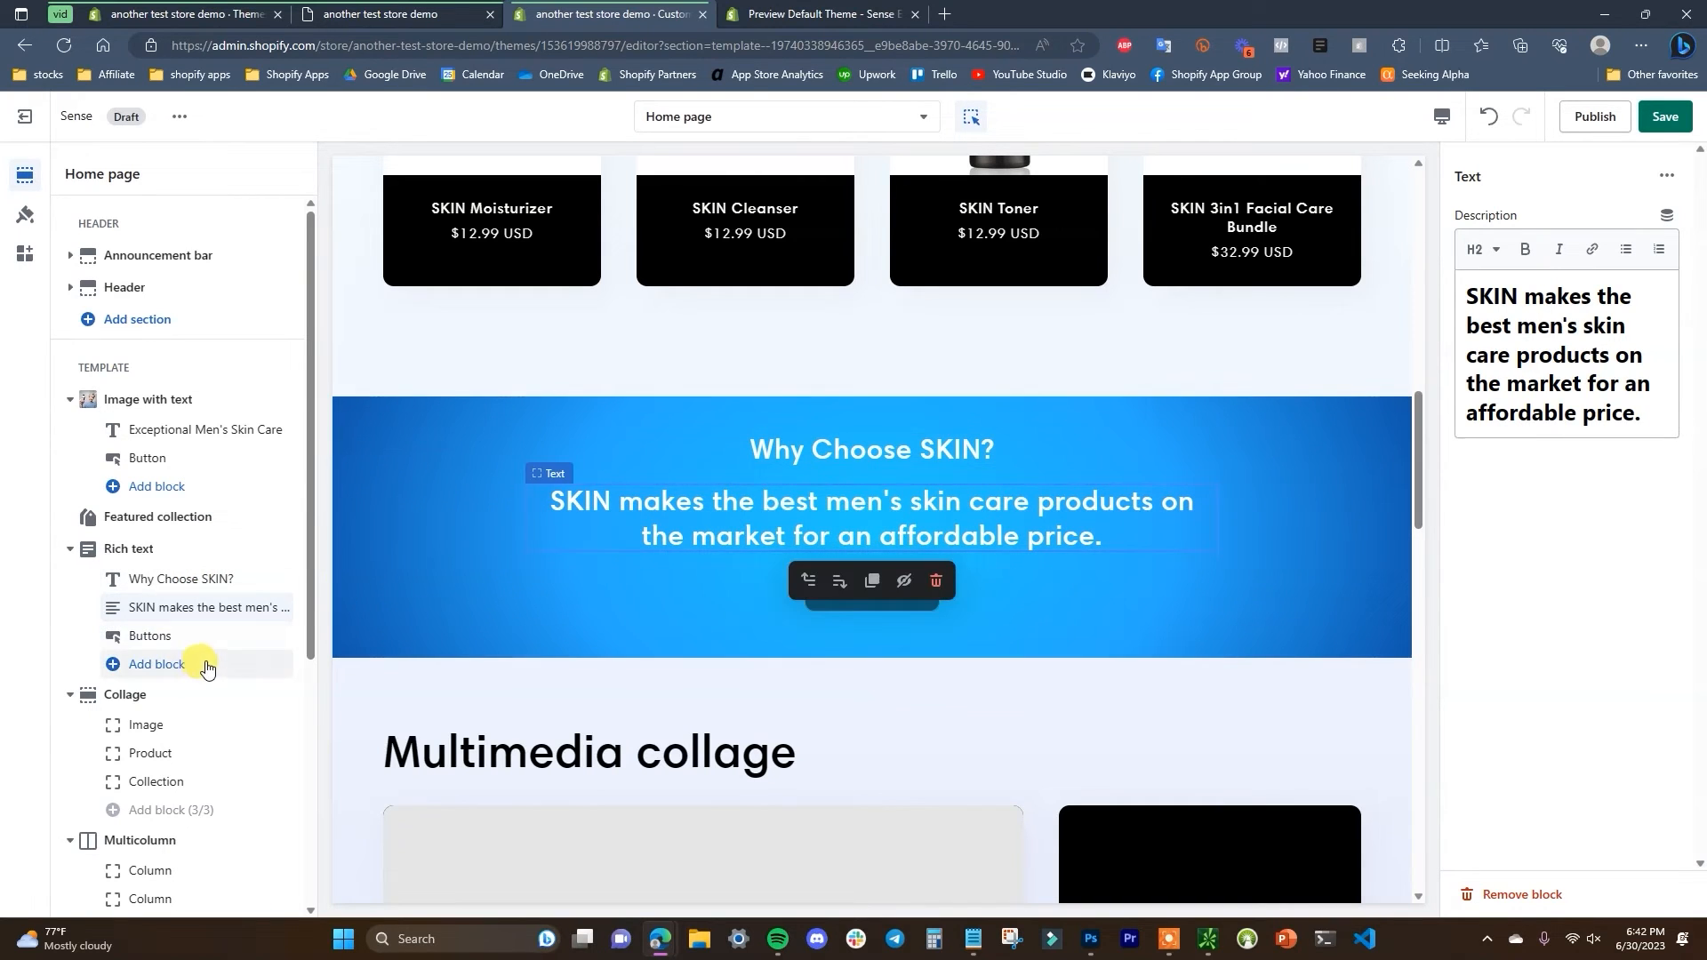
- Remove the Buttons block from the Rich text section and add a Text block placed directly below the heading
{"action": "left_click", "coordinate": [189, 642]}
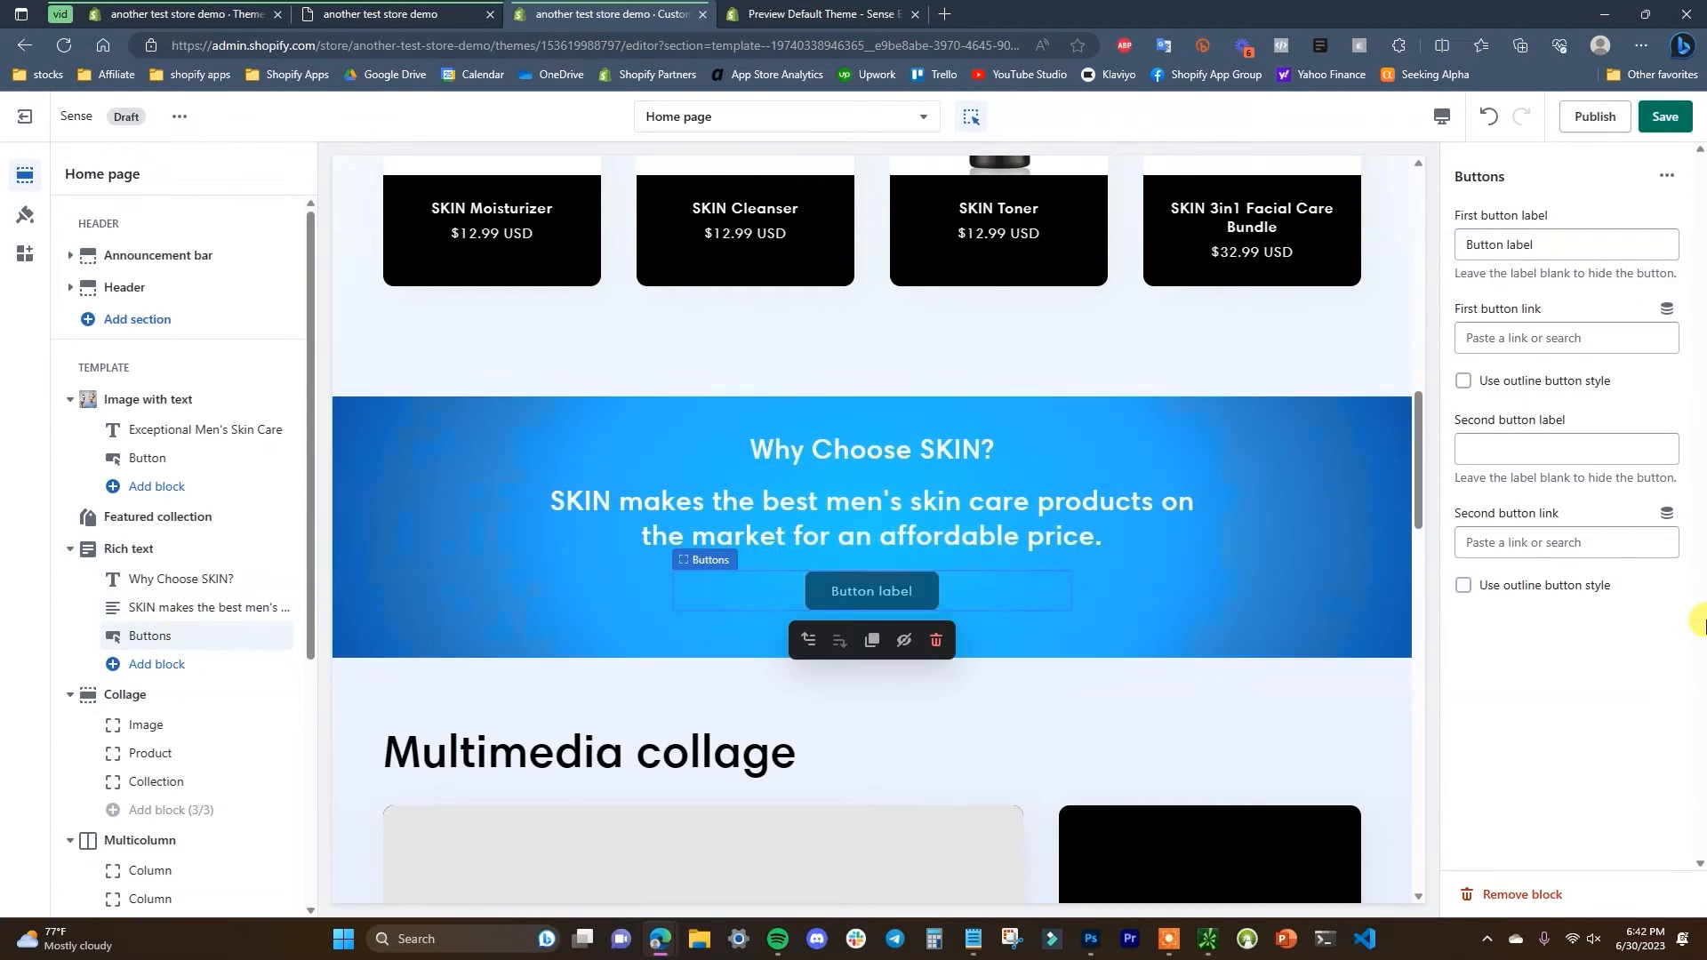
{"action": "left_click", "coordinate": [1505, 894]}
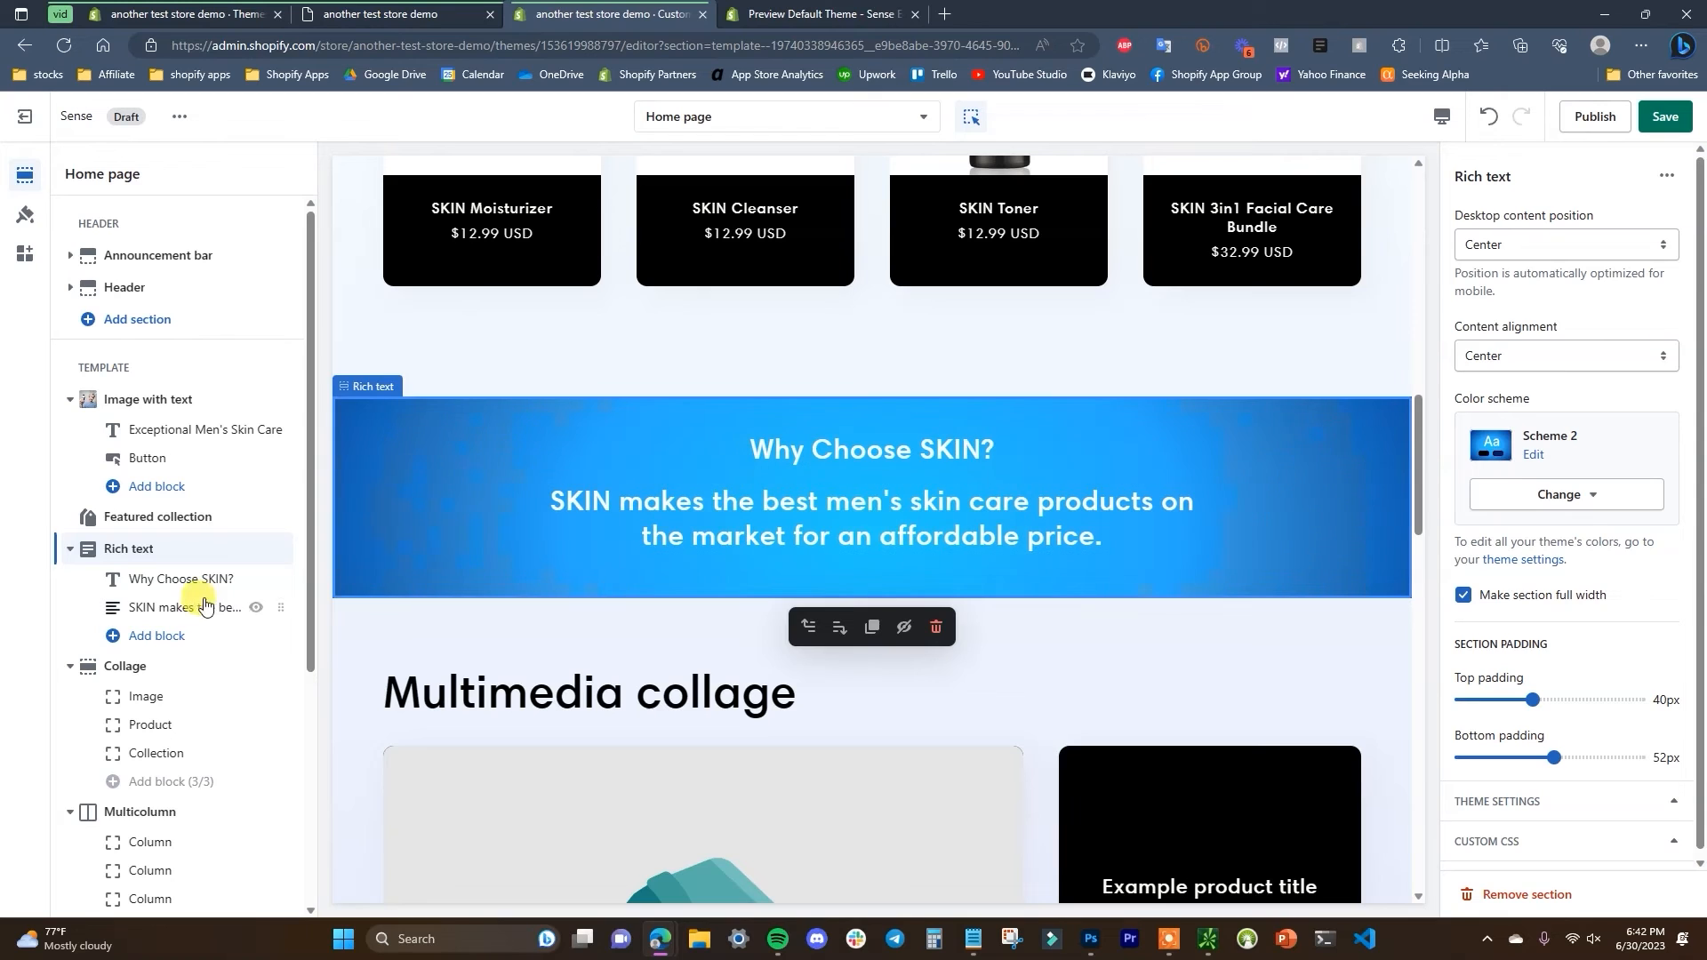
{"action": "left_click", "coordinate": [165, 637]}
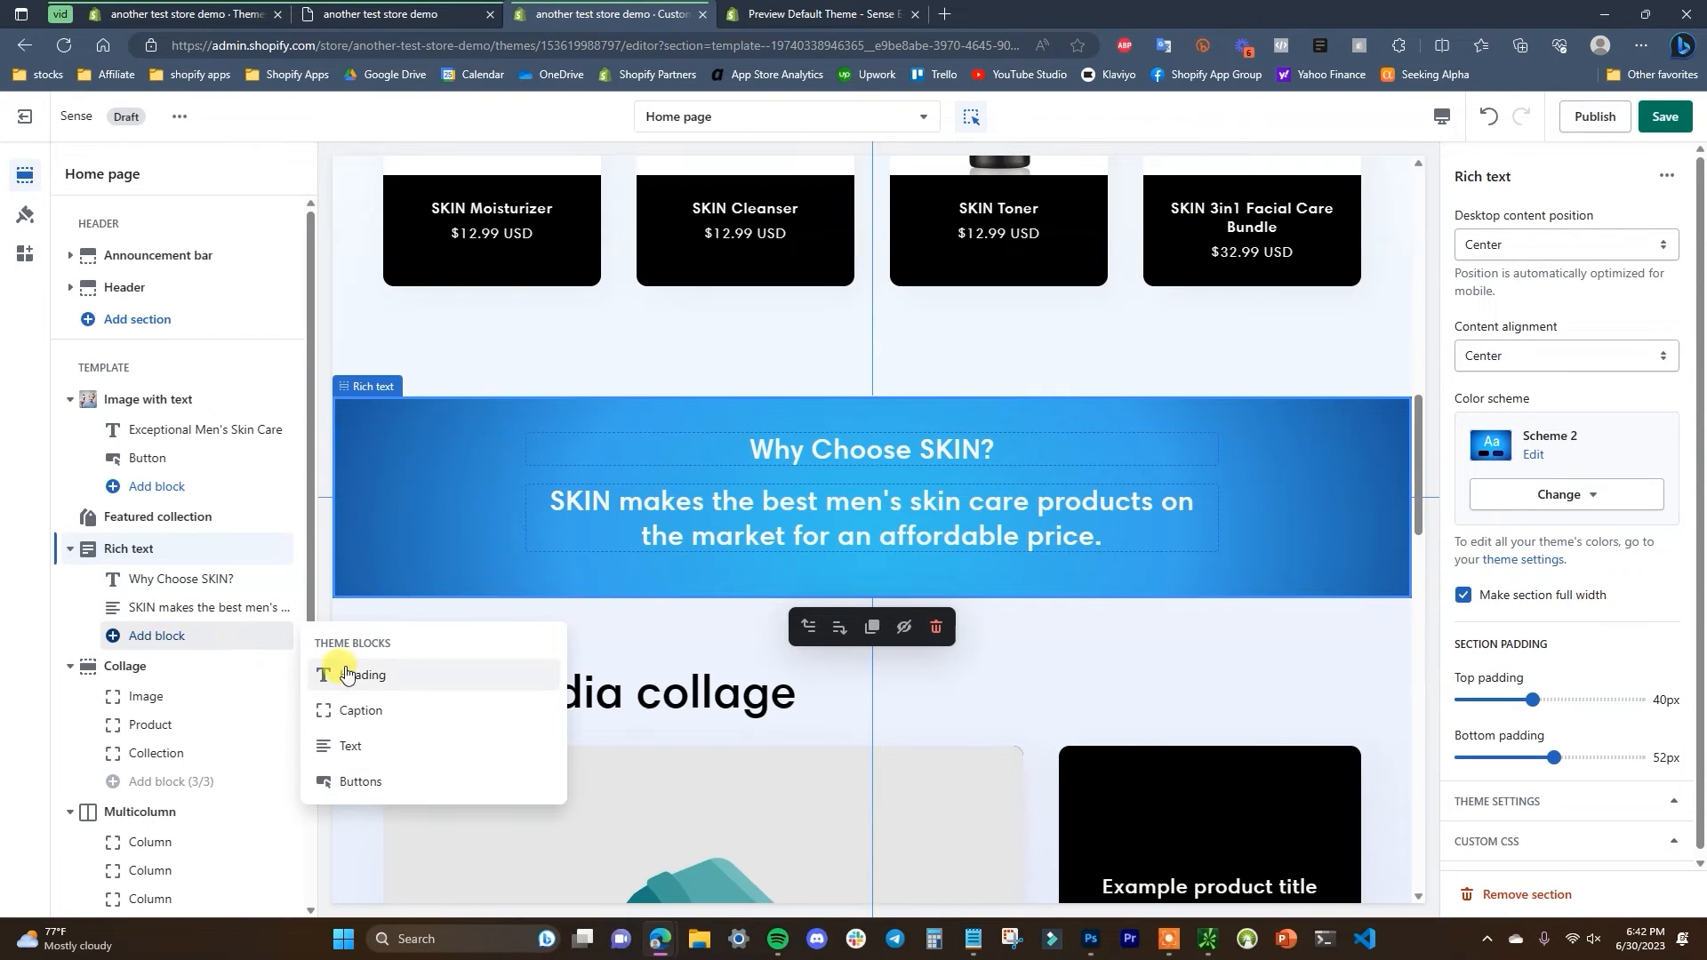
{"action": "left_click", "coordinate": [394, 756]}
{"action": "left_click_drag", "start_coordinate": [275, 552], "coordinate": [284, 526]}
- Copy the "Why Choose SKIN?" heading text and remove the Heading block from the Rich text section
{"action": "left_click", "coordinate": [194, 499]}
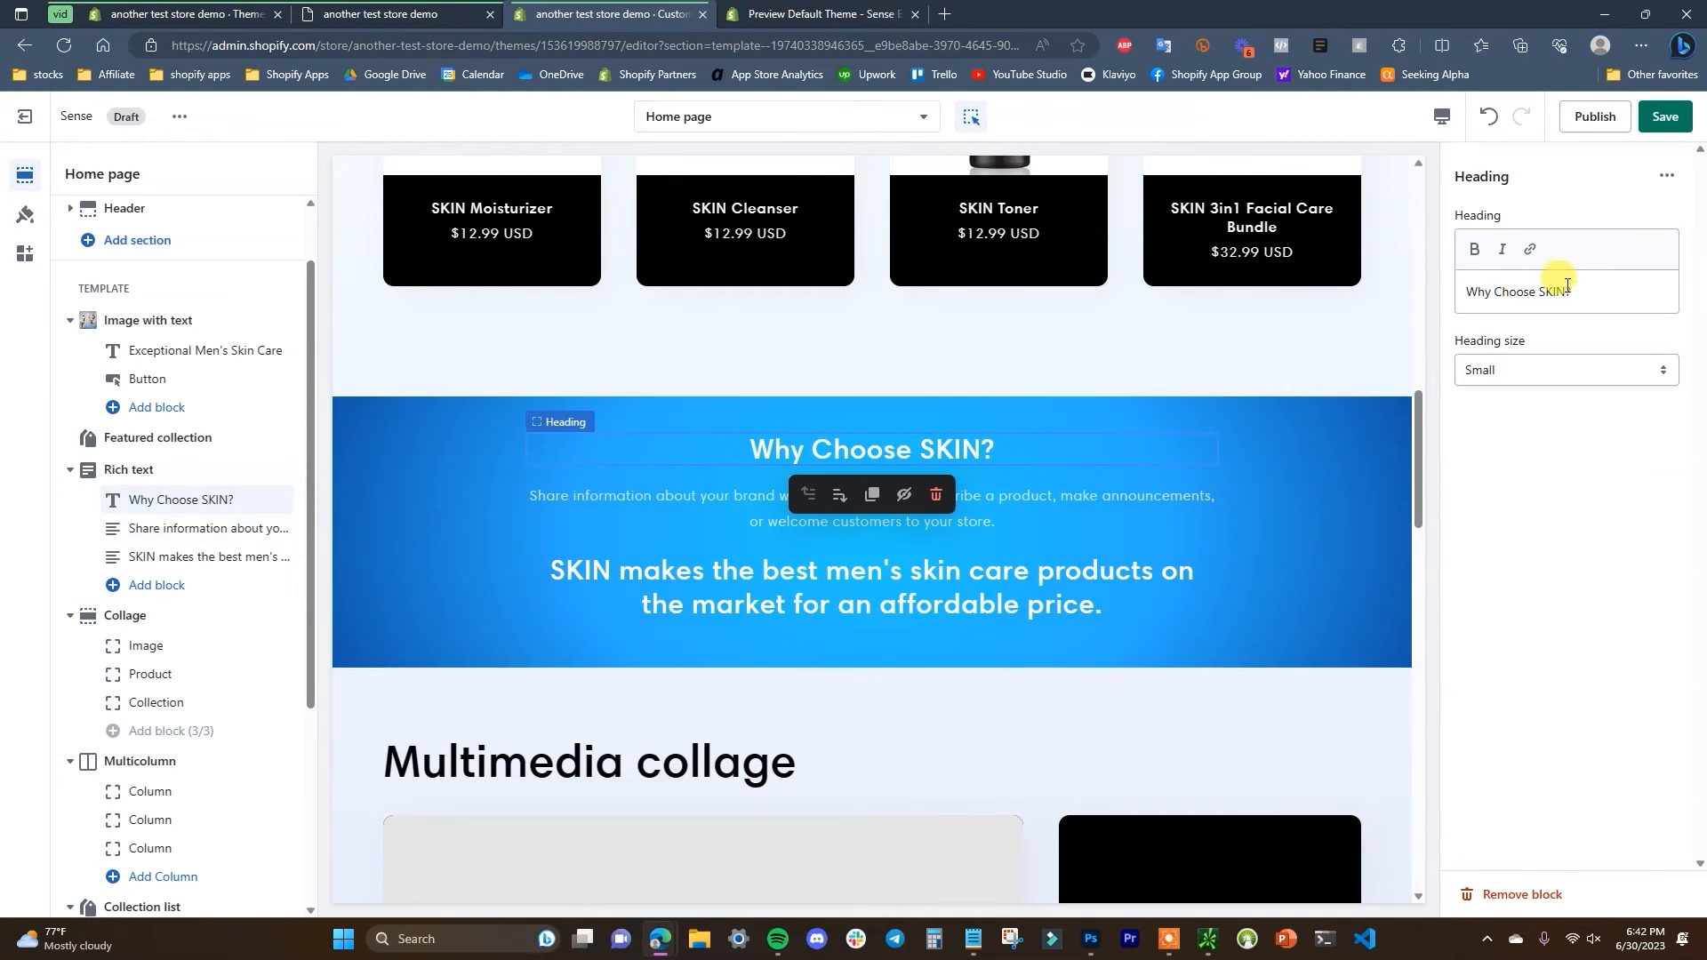
{"action": "left_click_drag", "start_coordinate": [1578, 292], "coordinate": [1467, 287]}
{"action": "key", "text": "ctrl+c"}
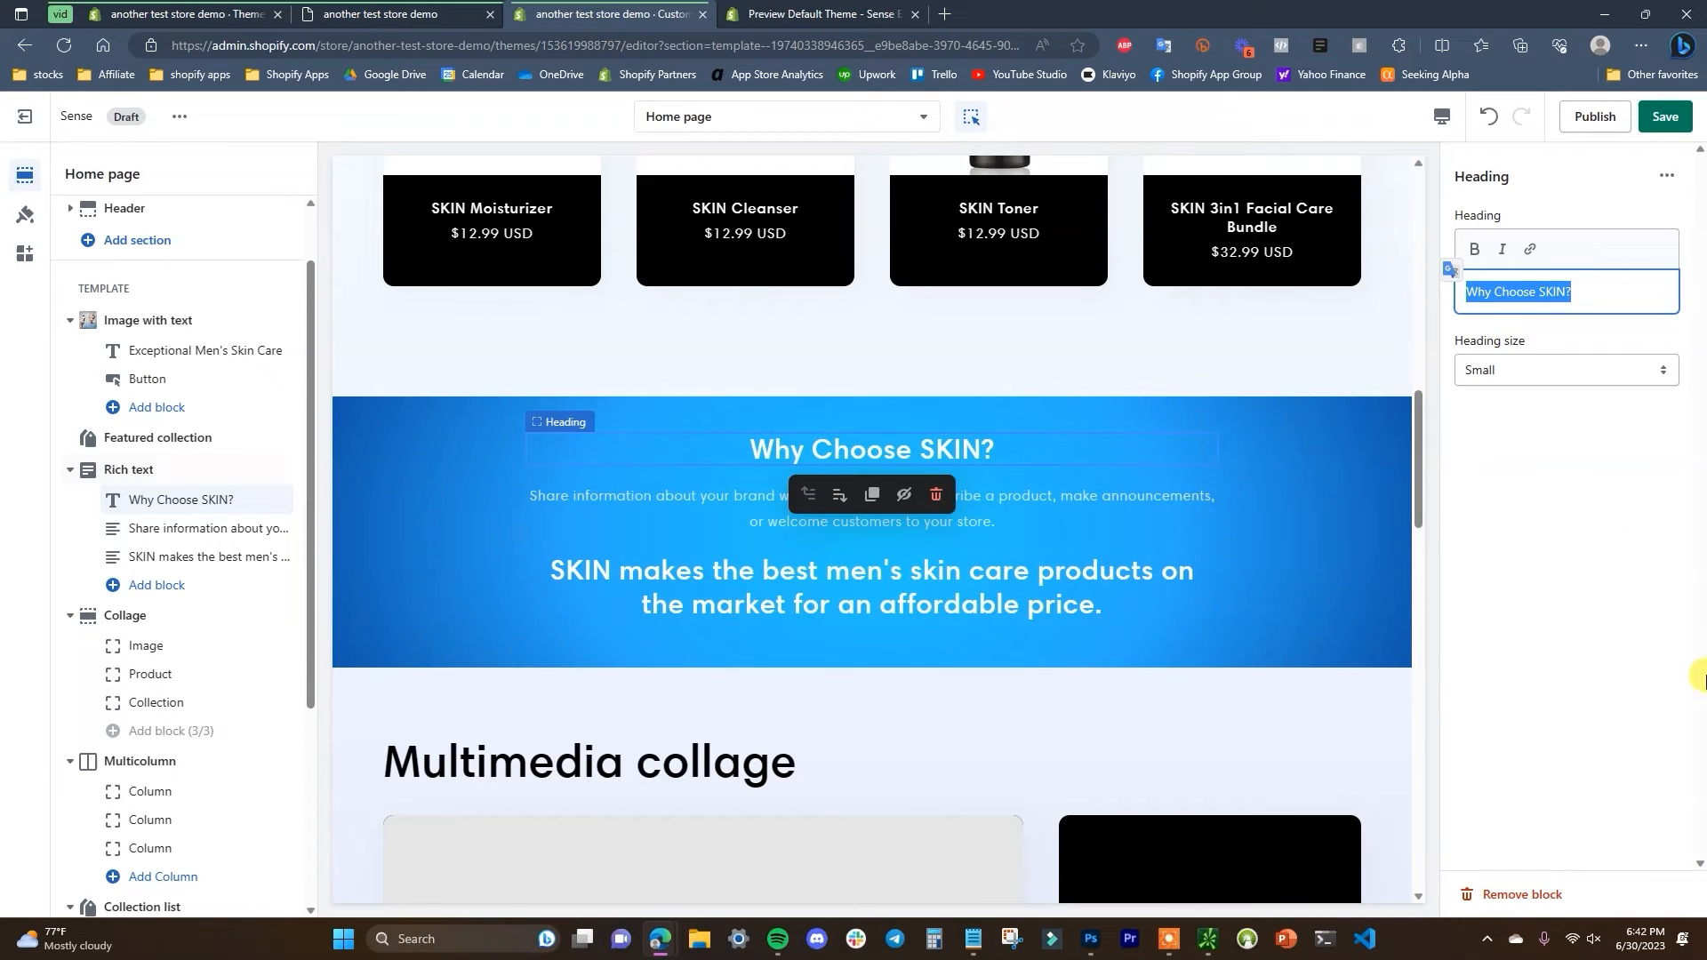
{"action": "left_click", "coordinate": [1531, 896]}
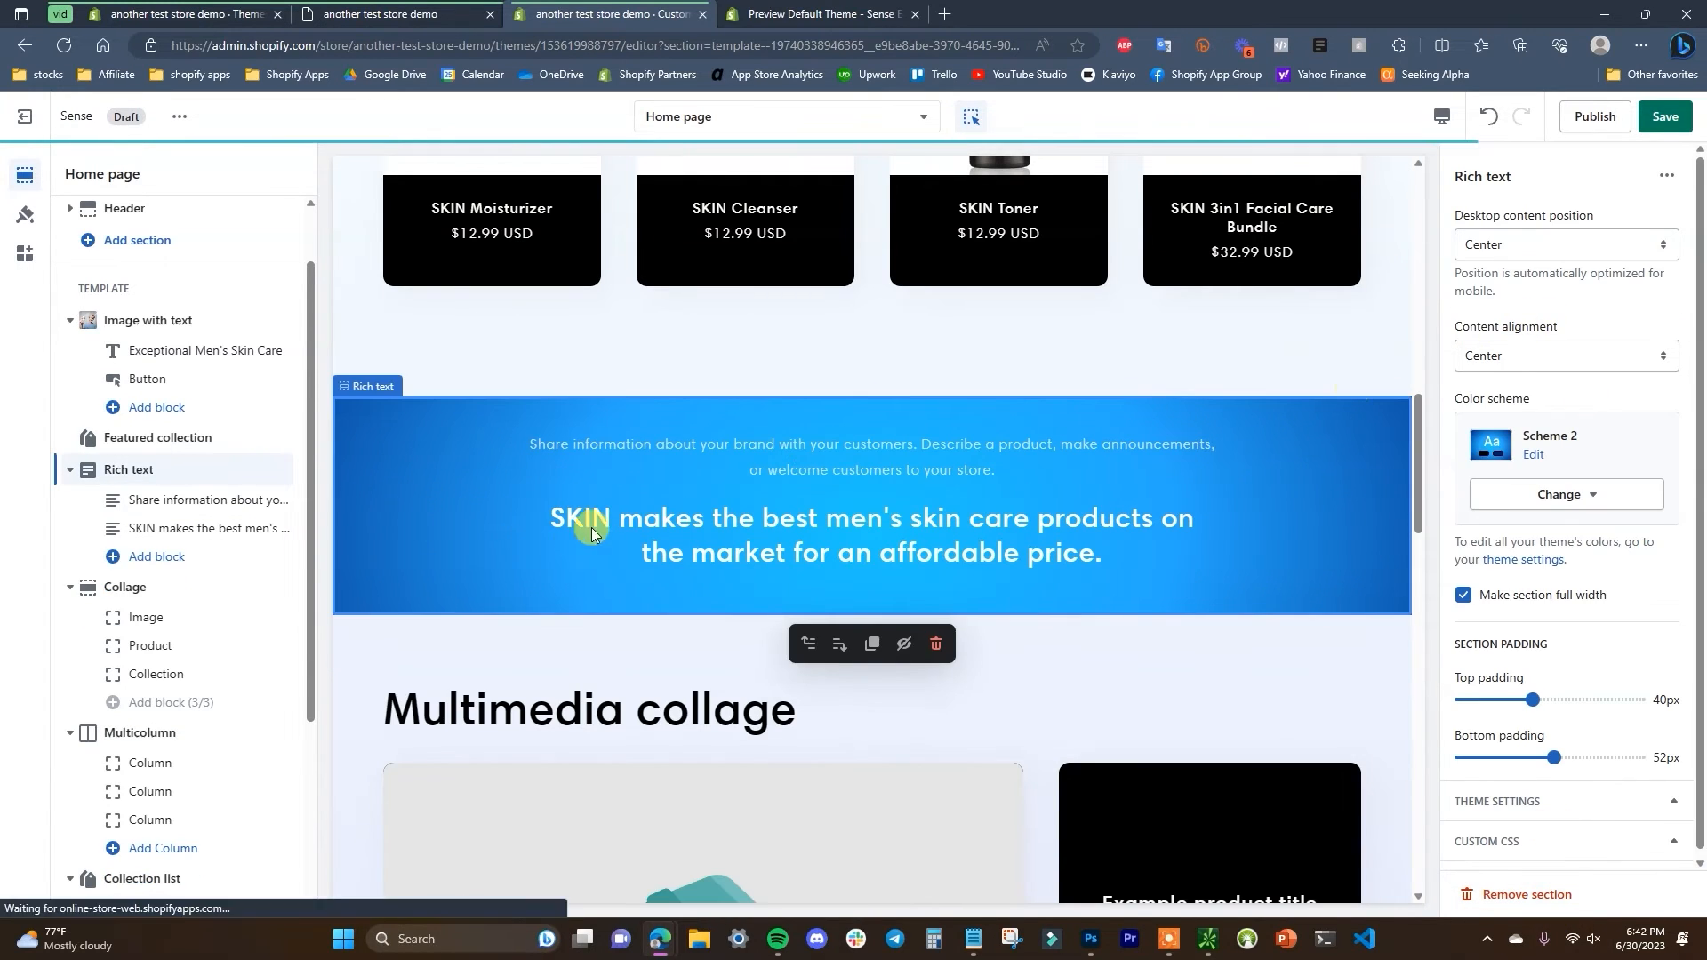
- Replace the new Text block's placeholder with the copied "Why Choose SKIN?", try Heading 5, and format it as Heading 4
{"action": "left_click", "coordinate": [206, 500]}
{"action": "left_click_drag", "start_coordinate": [1652, 345], "coordinate": [1532, 300]}
{"action": "key", "text": "ctrl+a"}
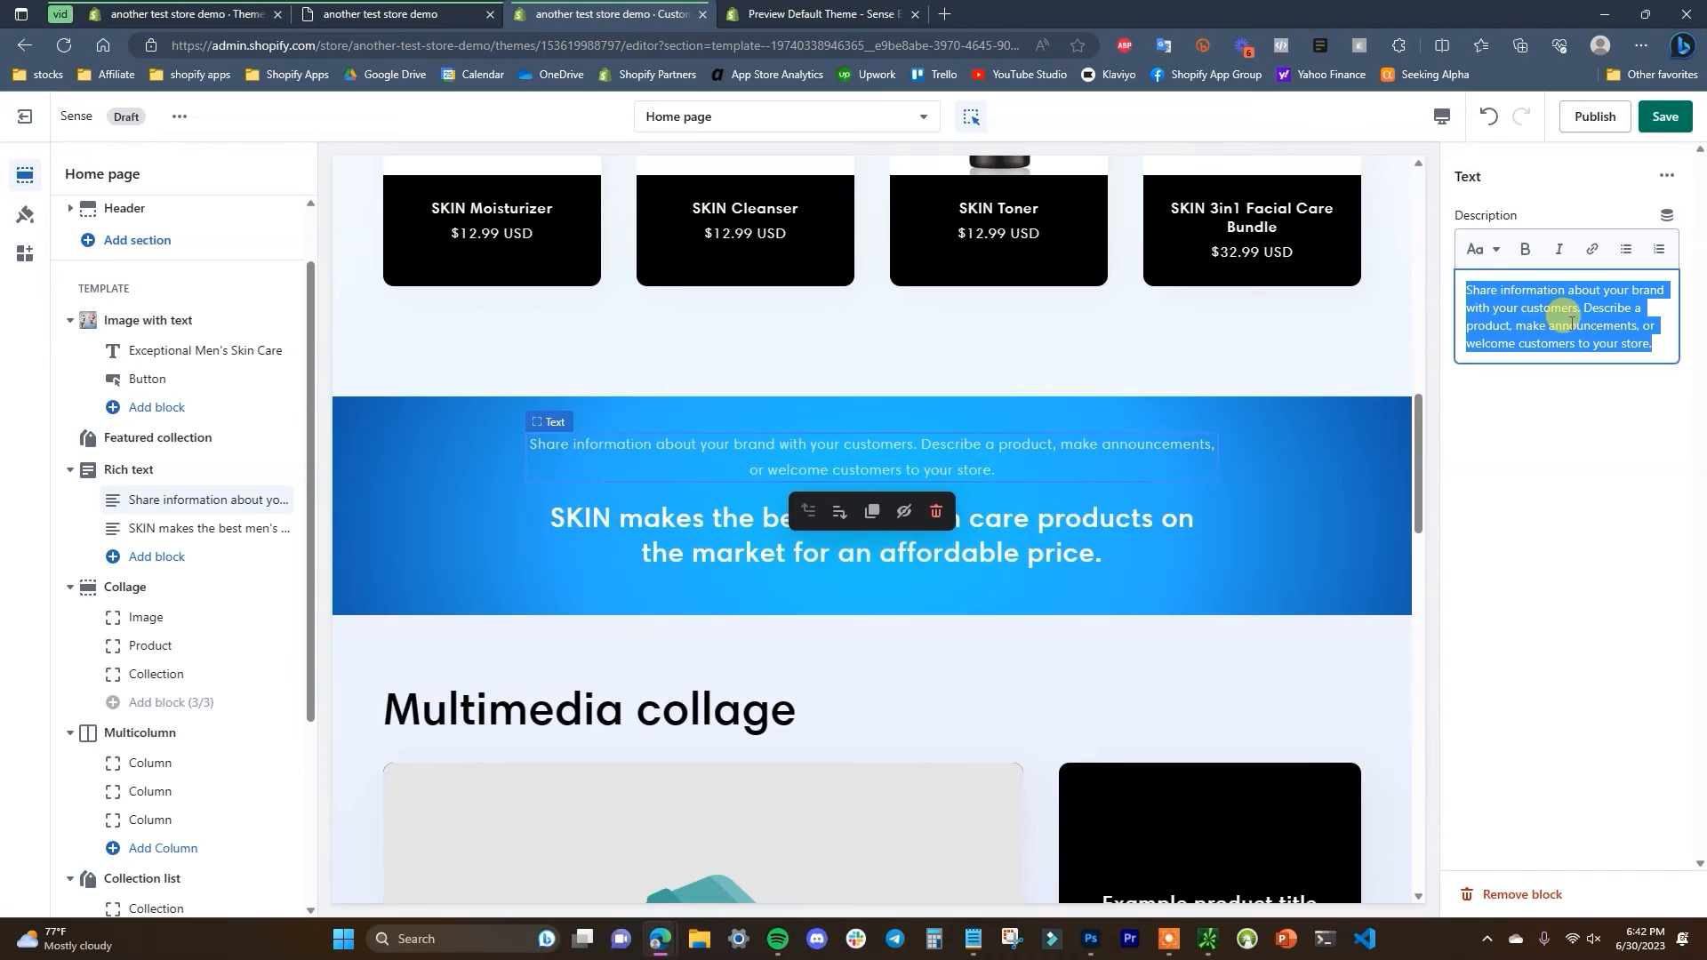
{"action": "key", "text": "ctrl+v"}
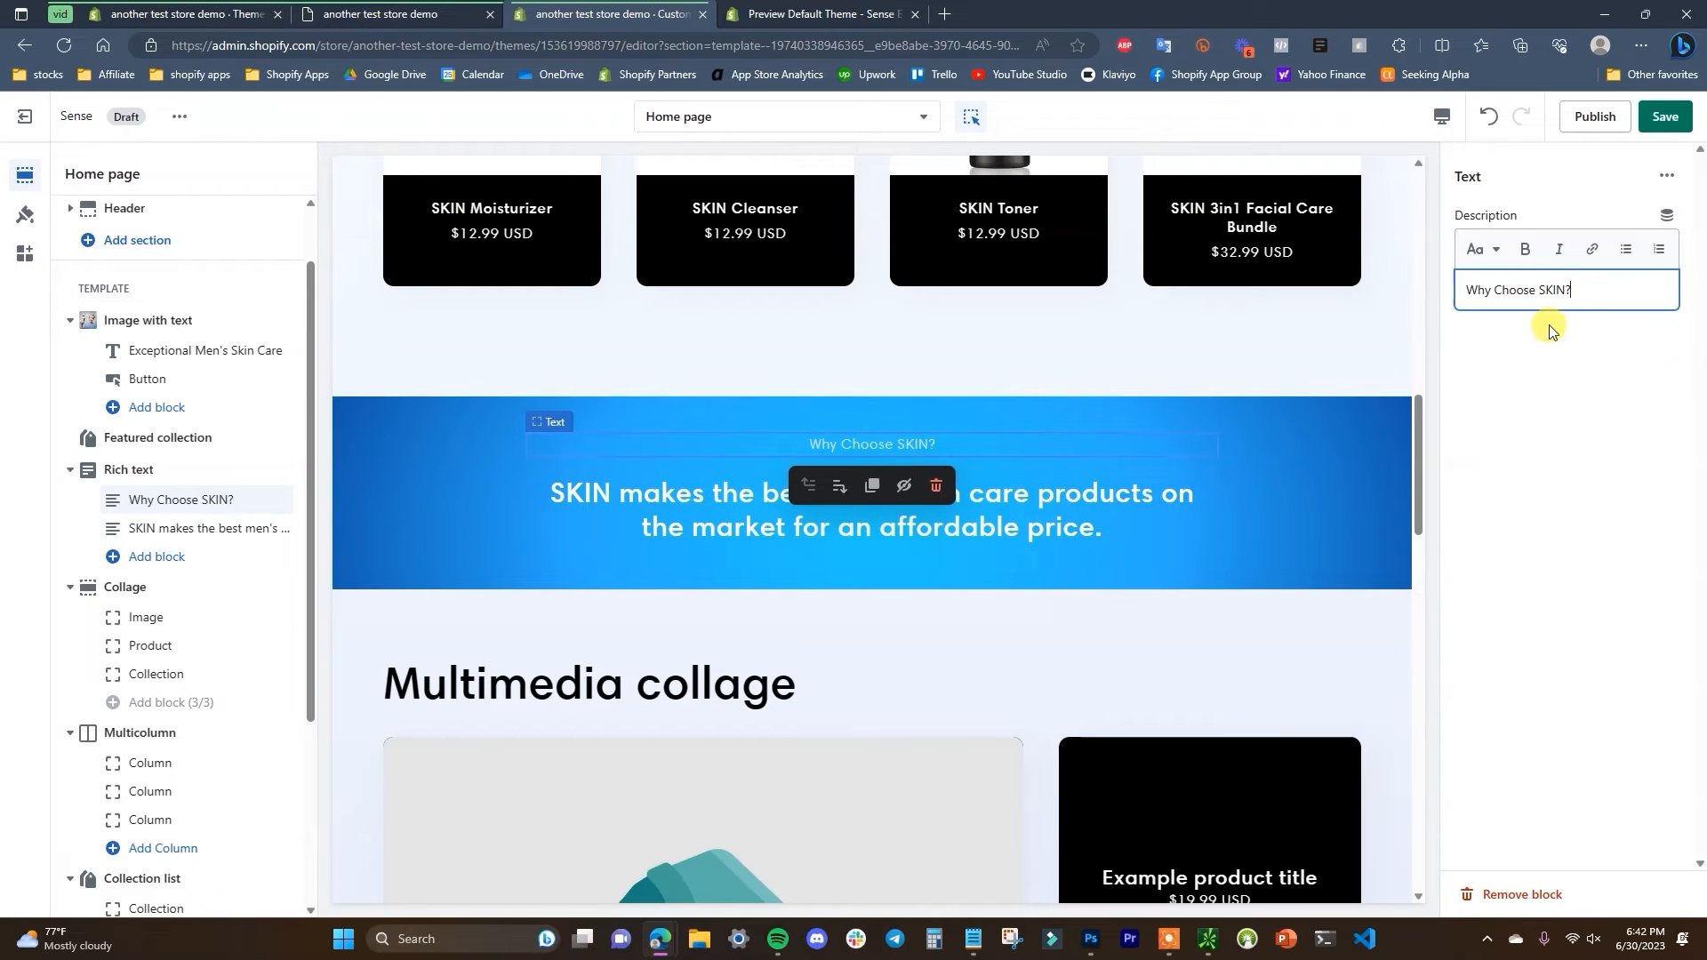
{"action": "left_click", "coordinate": [1478, 249]}
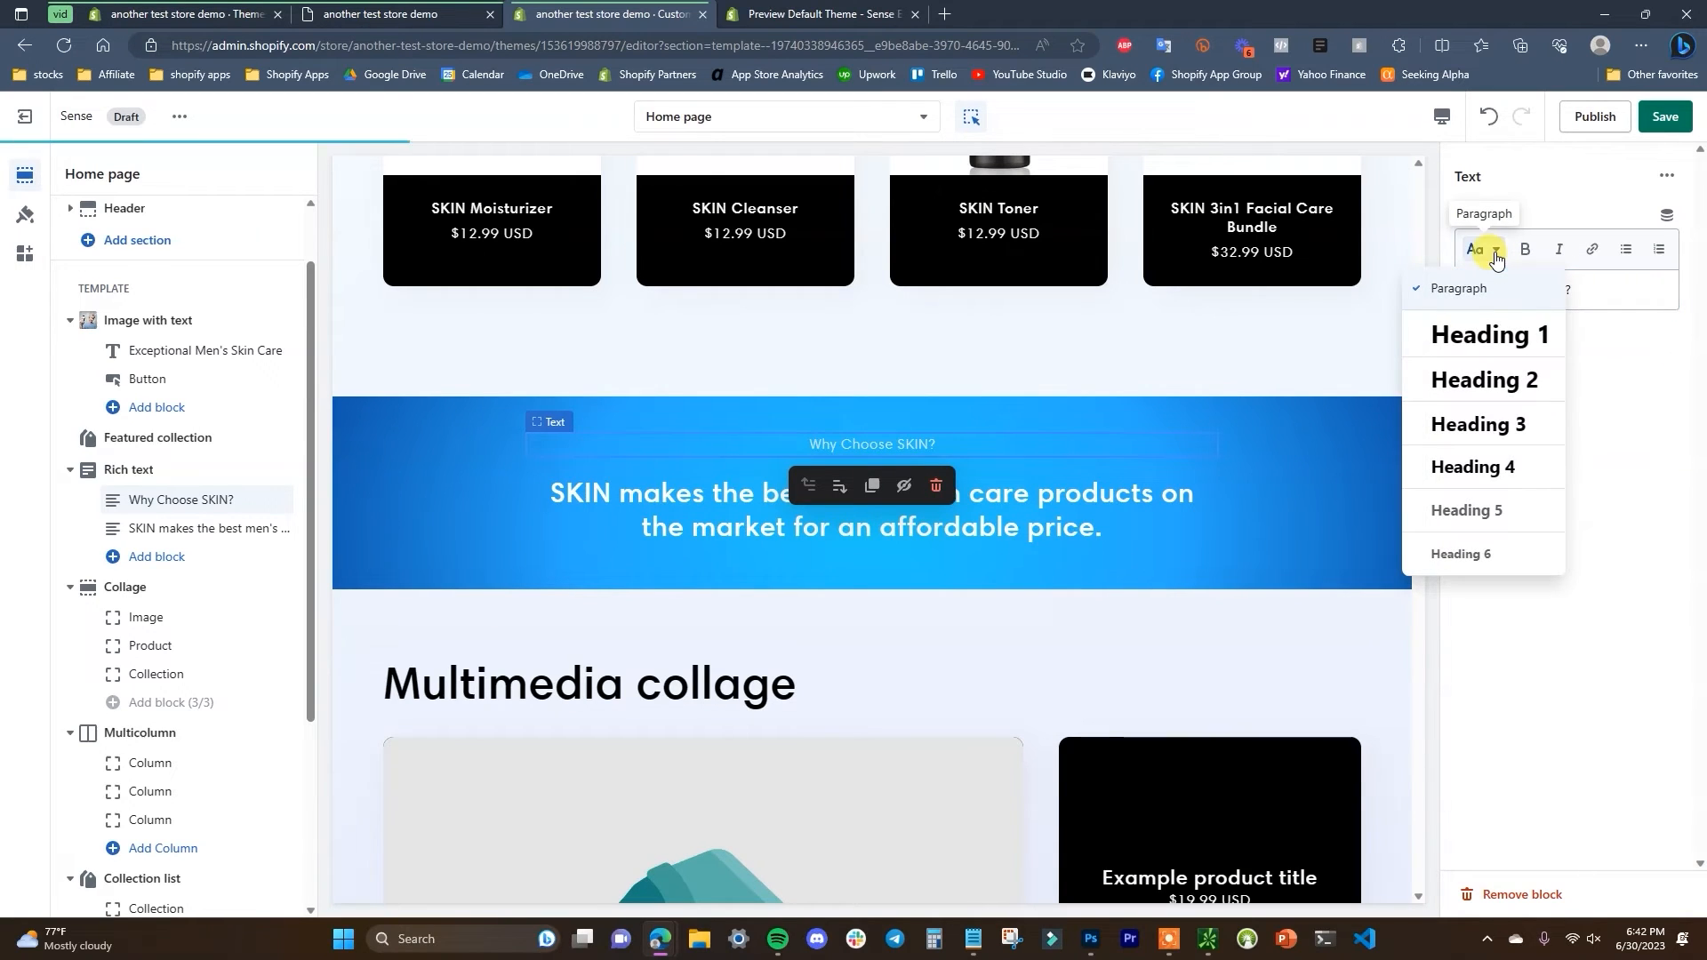
{"action": "left_click", "coordinate": [1506, 528]}
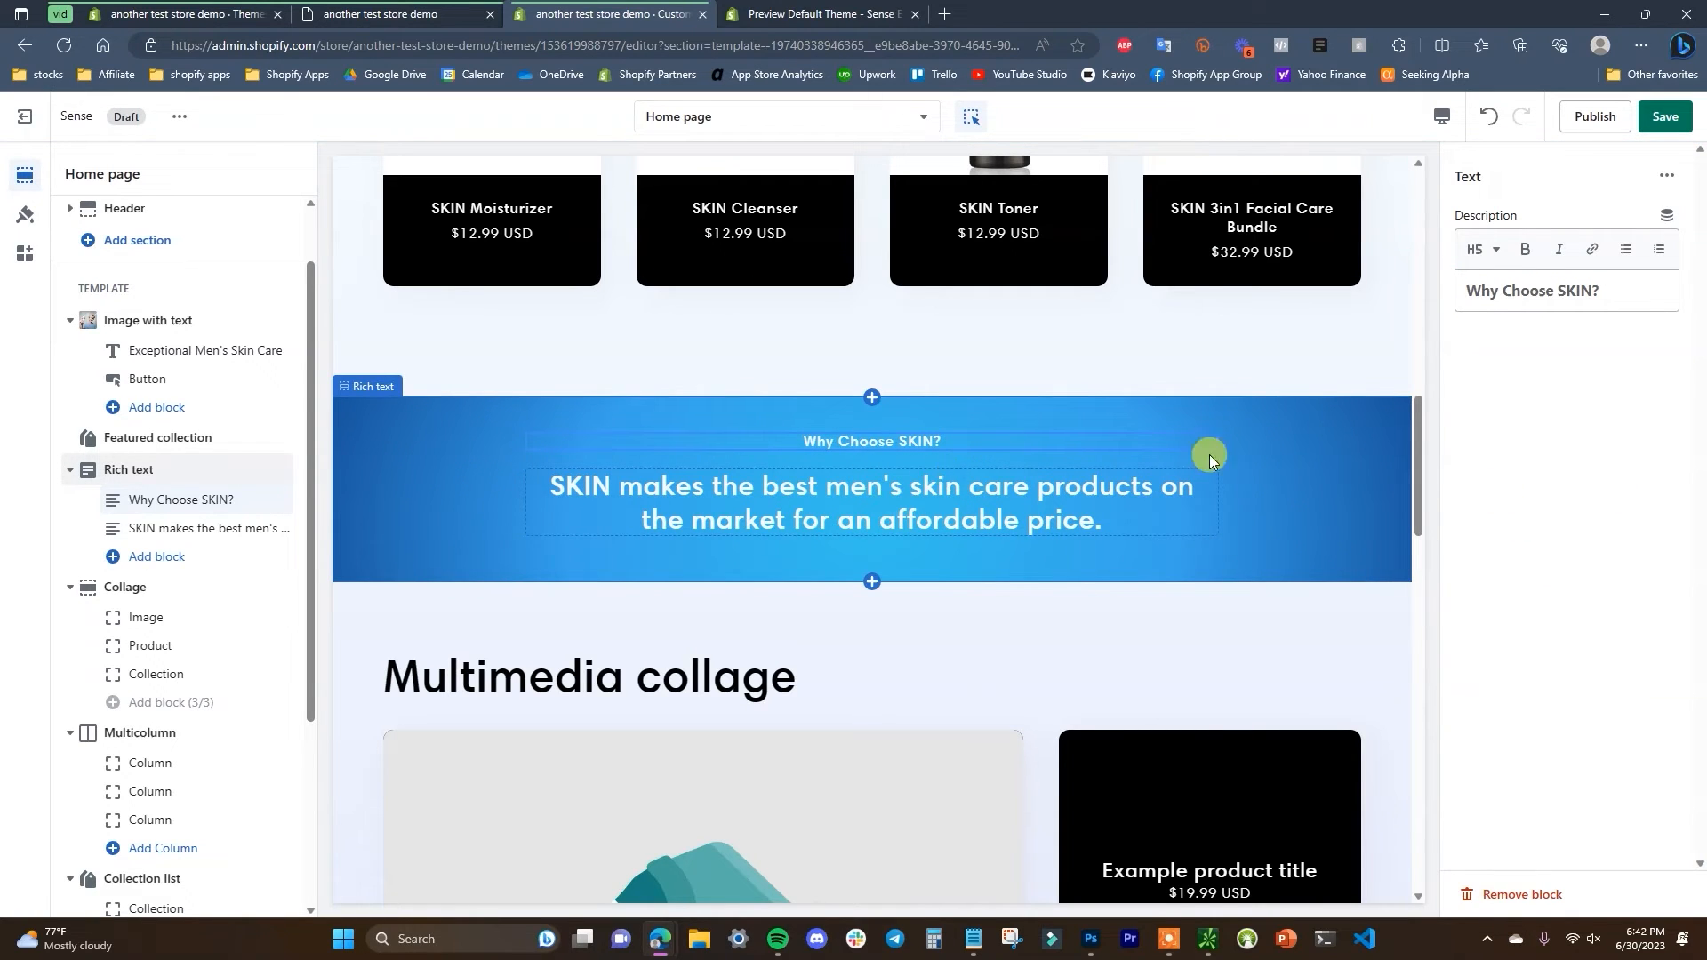
{"action": "left_click", "coordinate": [1481, 250]}
{"action": "left_click", "coordinate": [1505, 462]}
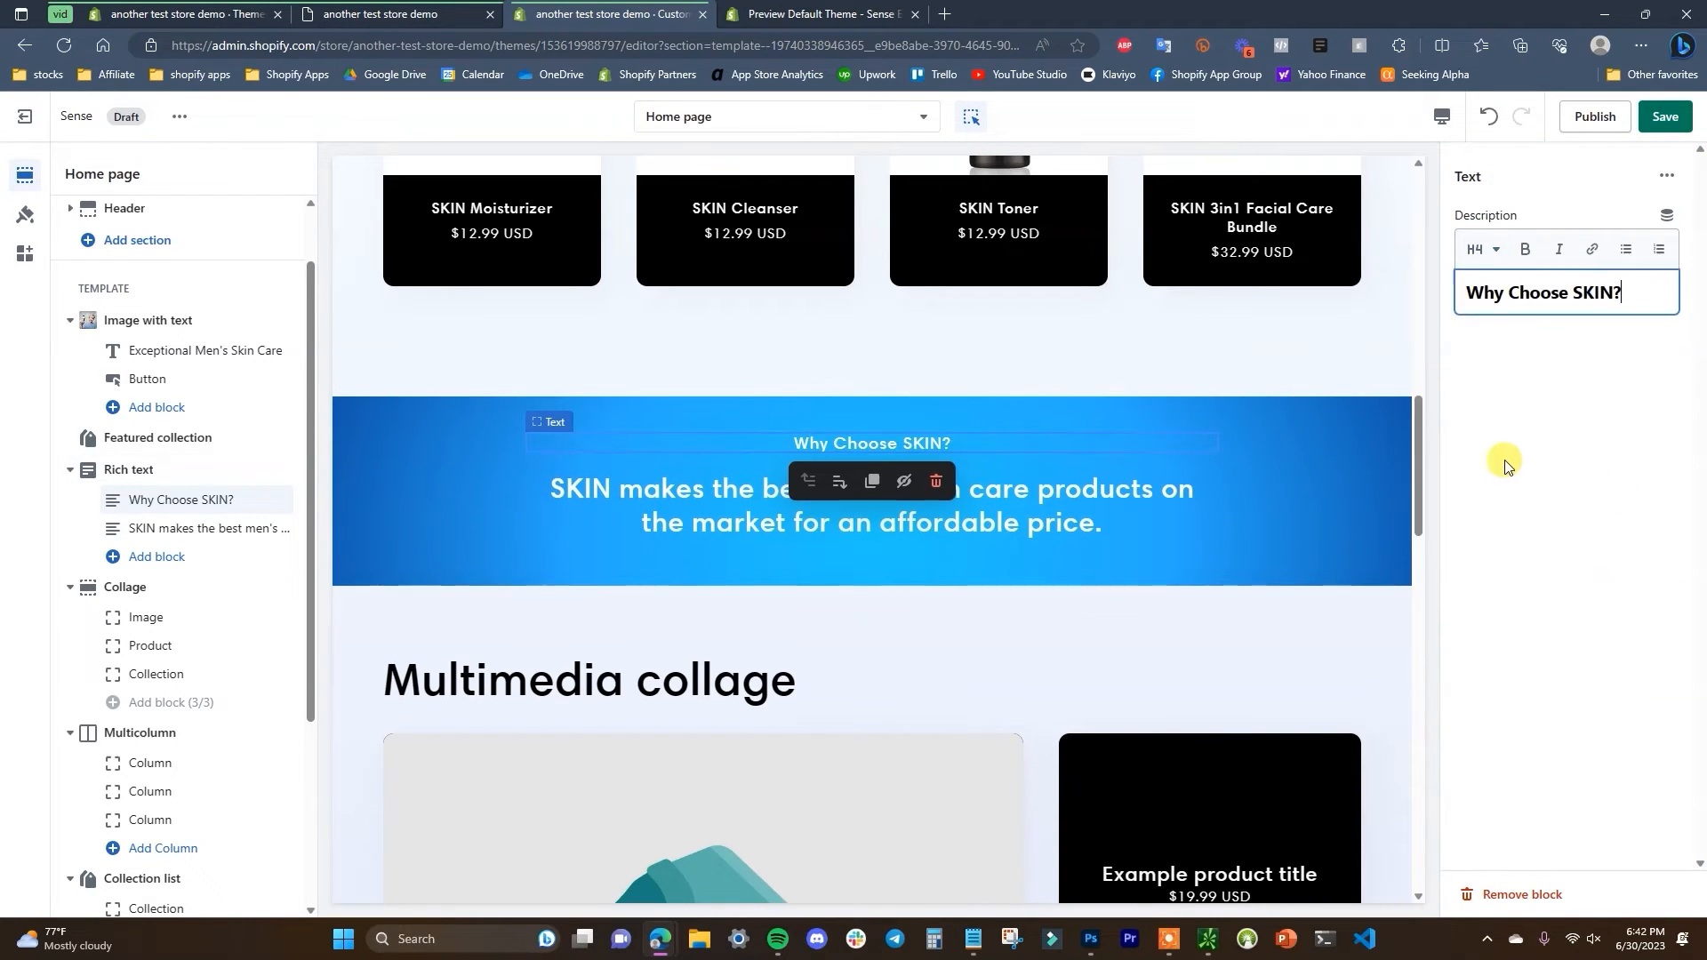
- Save the Rich text changes and compare the section with "Why Choose SKIN?" on the earlier storefront version
{"action": "left_click", "coordinate": [1666, 116]}
{"action": "left_click", "coordinate": [415, 15]}
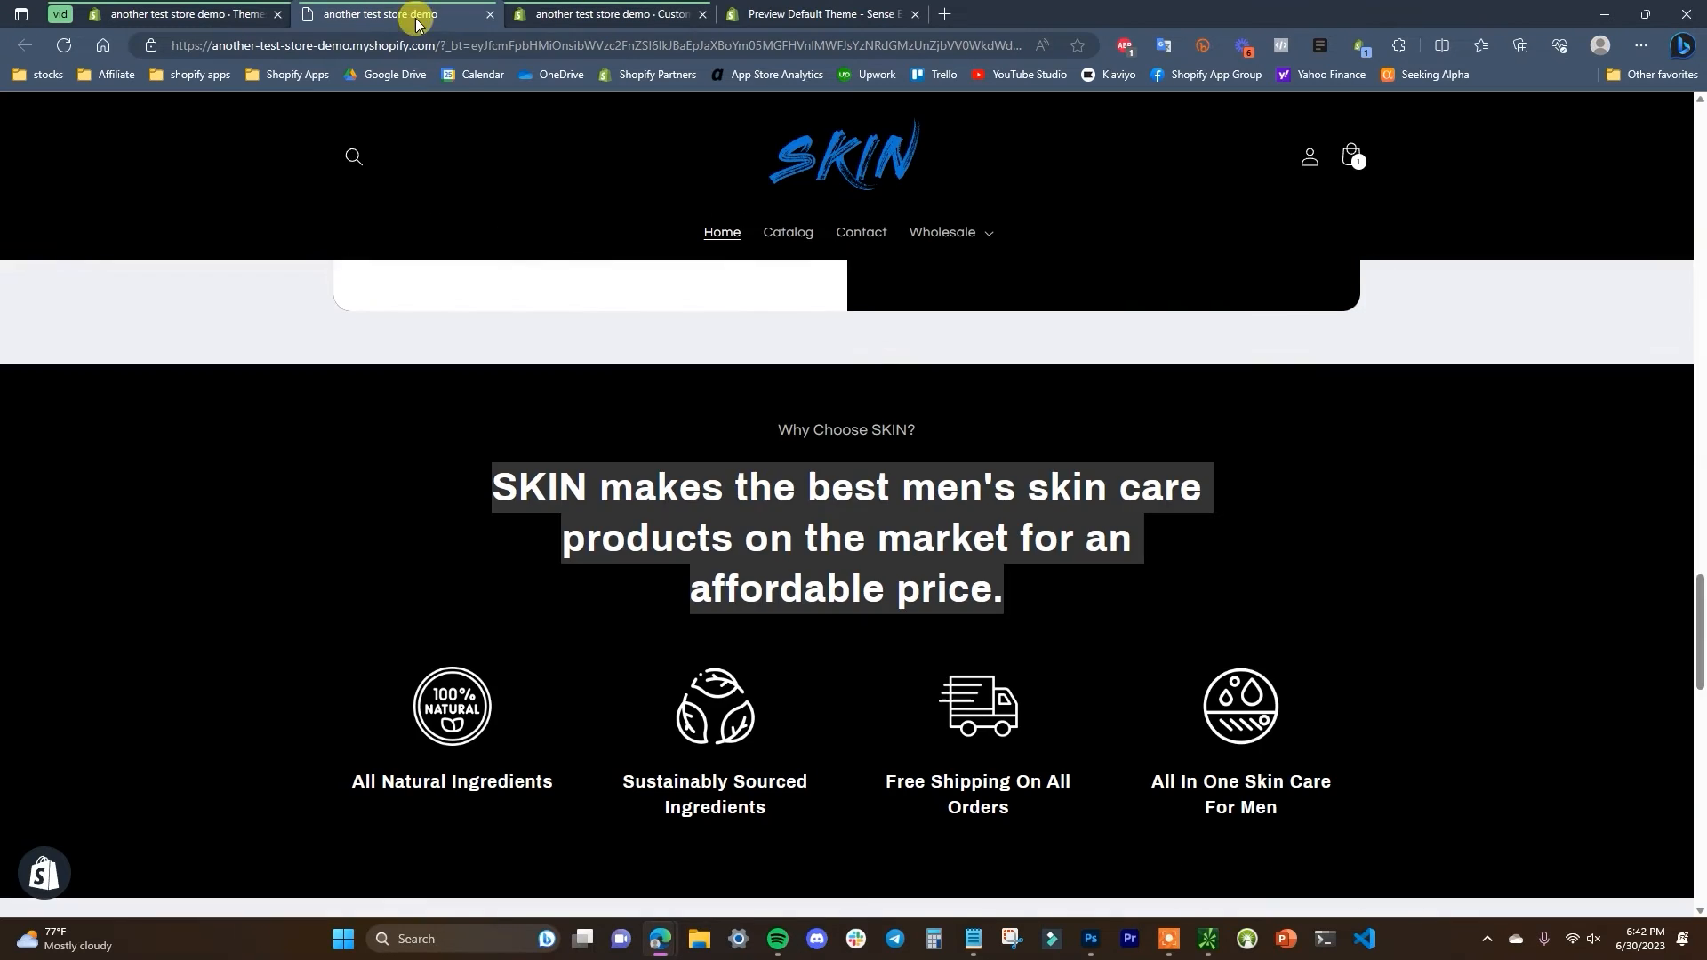
{"action": "left_click", "coordinate": [939, 530]}
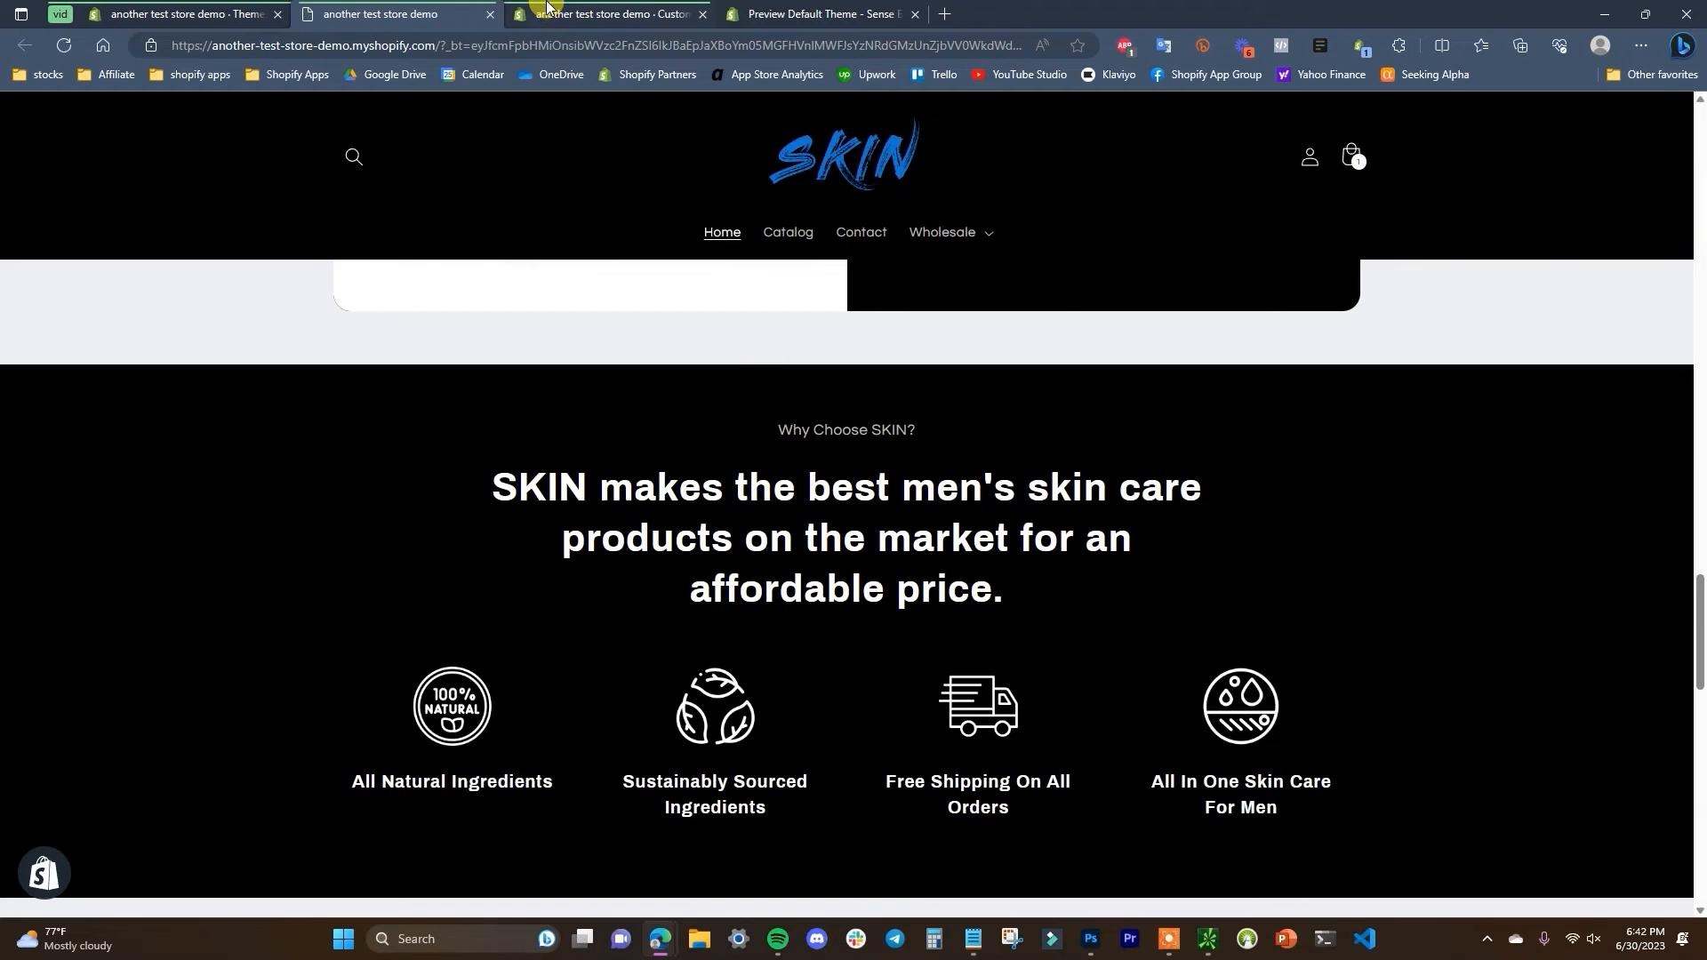
{"action": "left_click", "coordinate": [547, 11]}
{"action": "left_click", "coordinate": [1663, 119]}
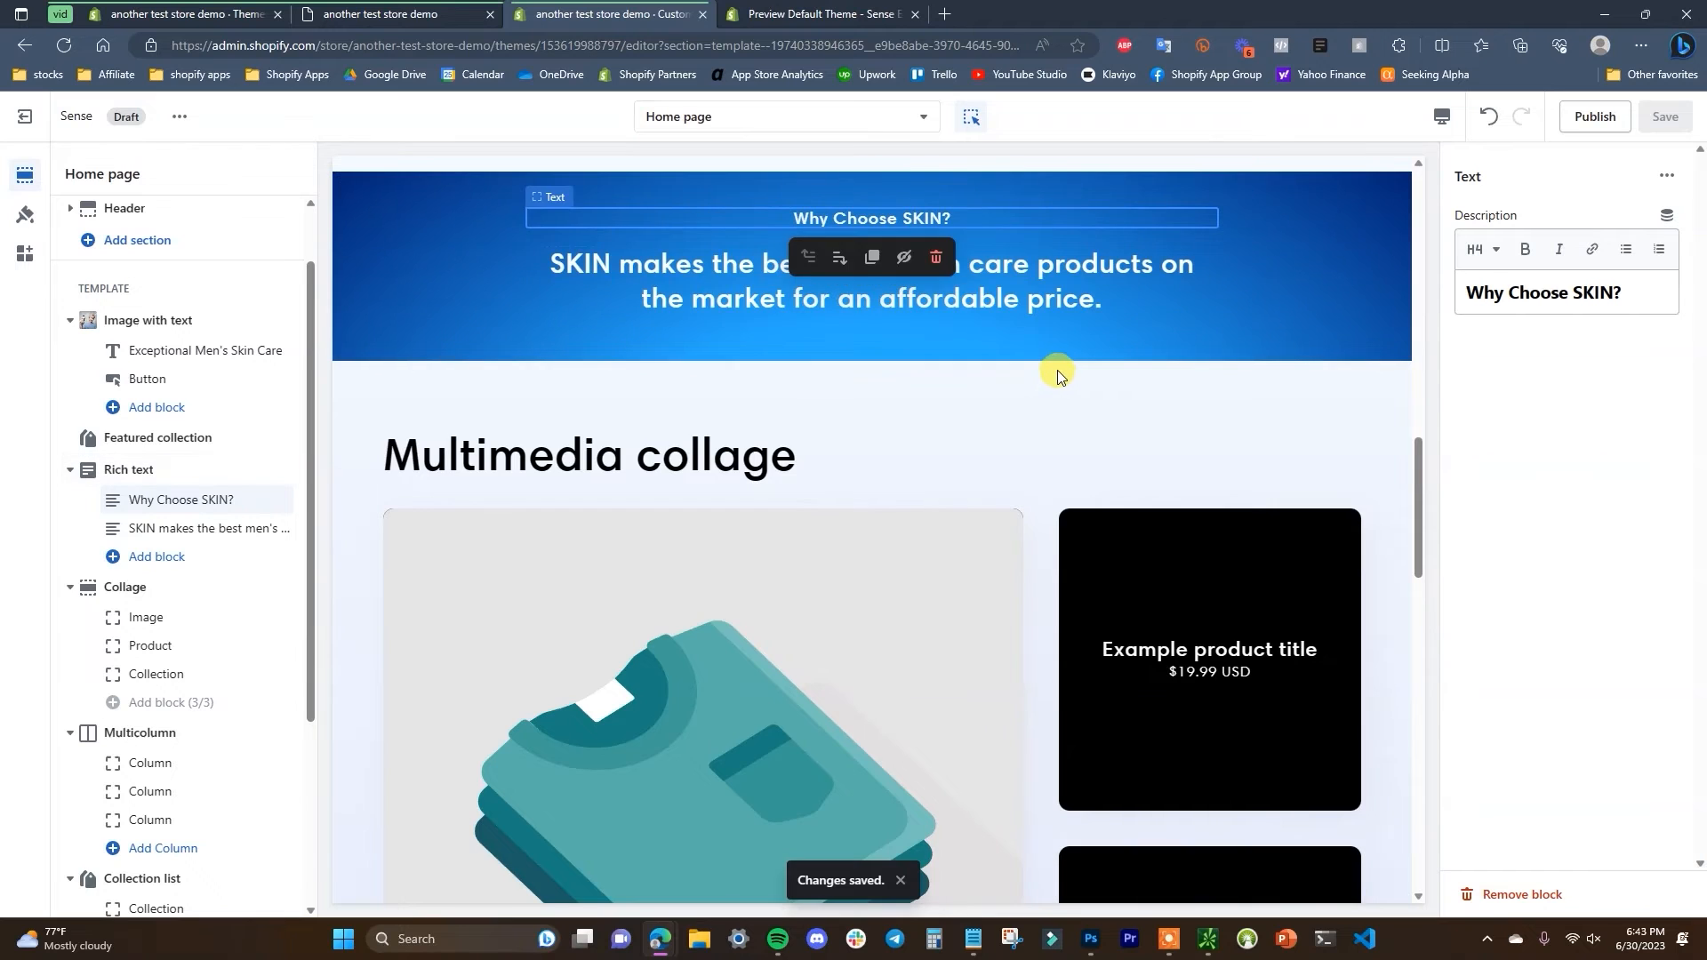
- Check the Sense theme's demo preview for reference and remove the Collage section from the home page
{"action": "left_click", "coordinate": [1058, 370]}
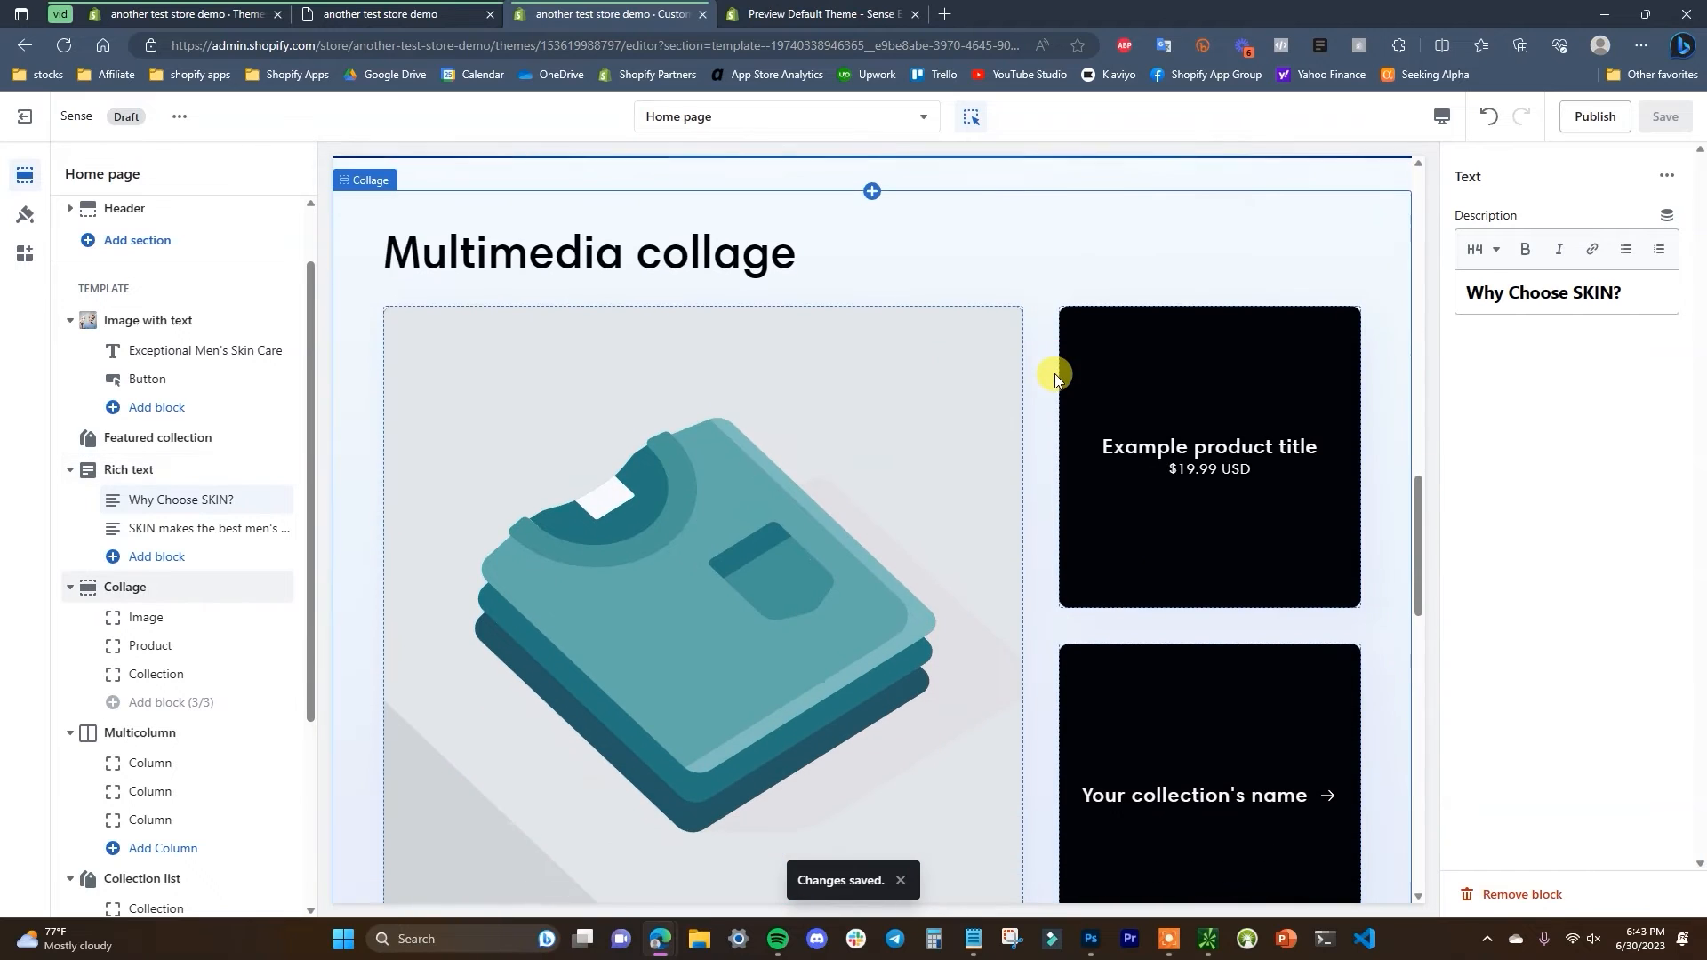
{"action": "scroll", "coordinate": [886, 588], "scroll_direction": "down", "scroll_amount": 3}
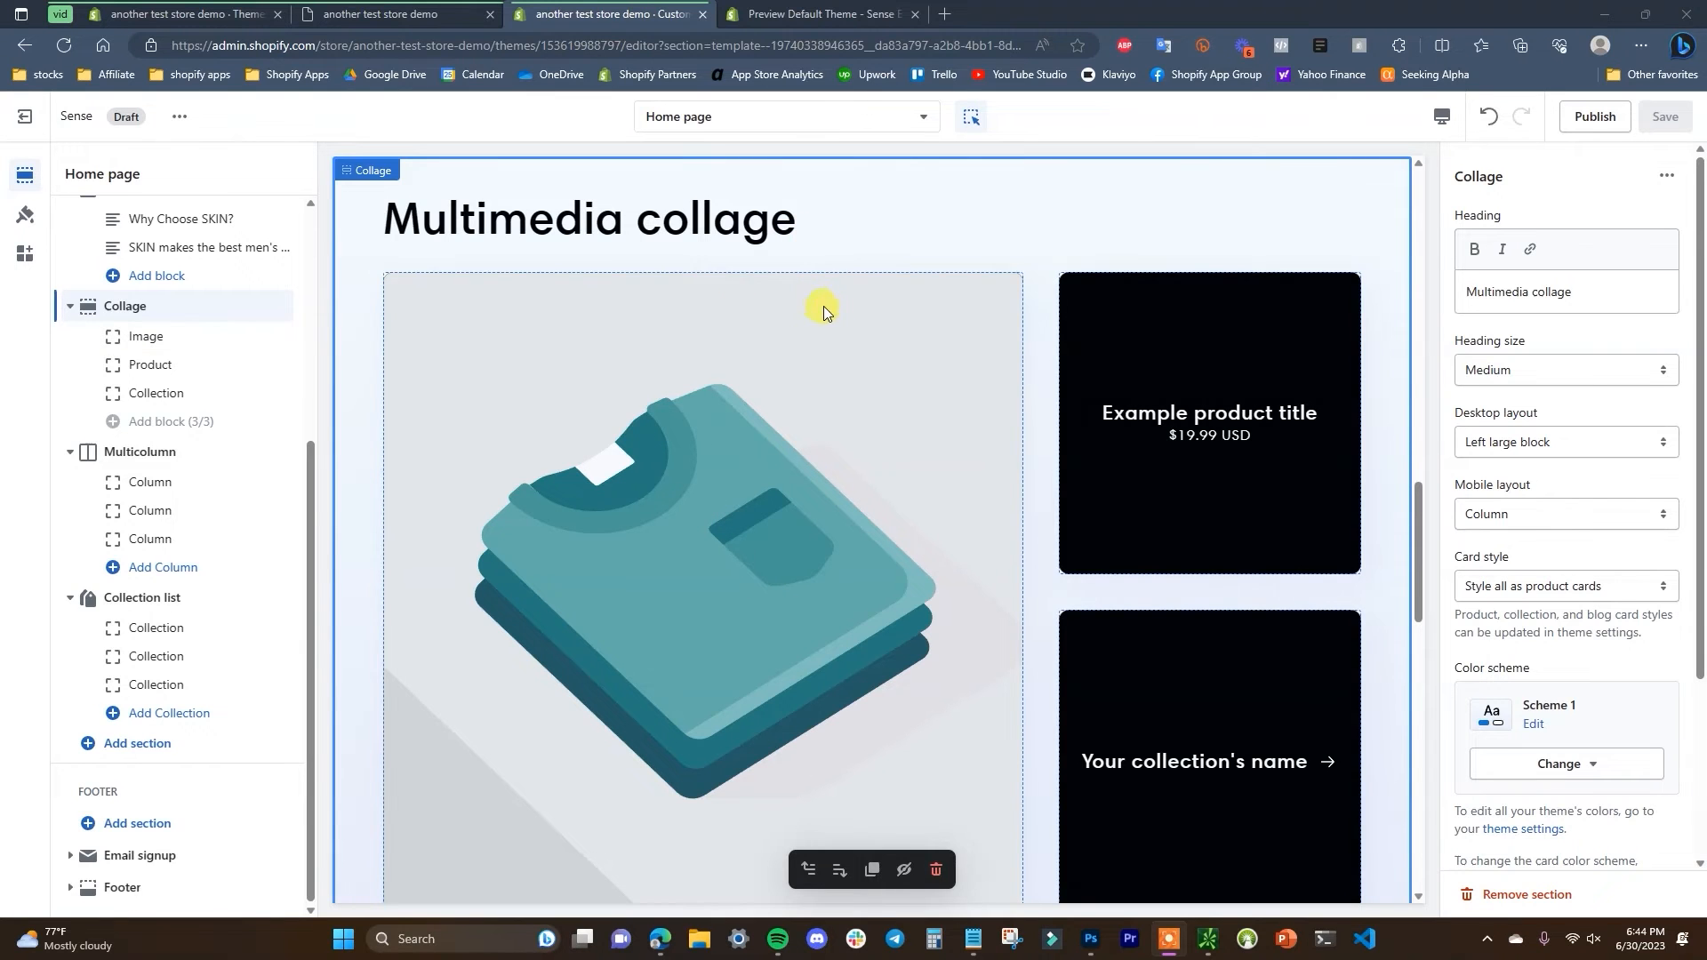
{"action": "left_click", "coordinate": [832, 14]}
{"action": "scroll", "coordinate": [1170, 620], "scroll_direction": "up", "scroll_amount": 4}
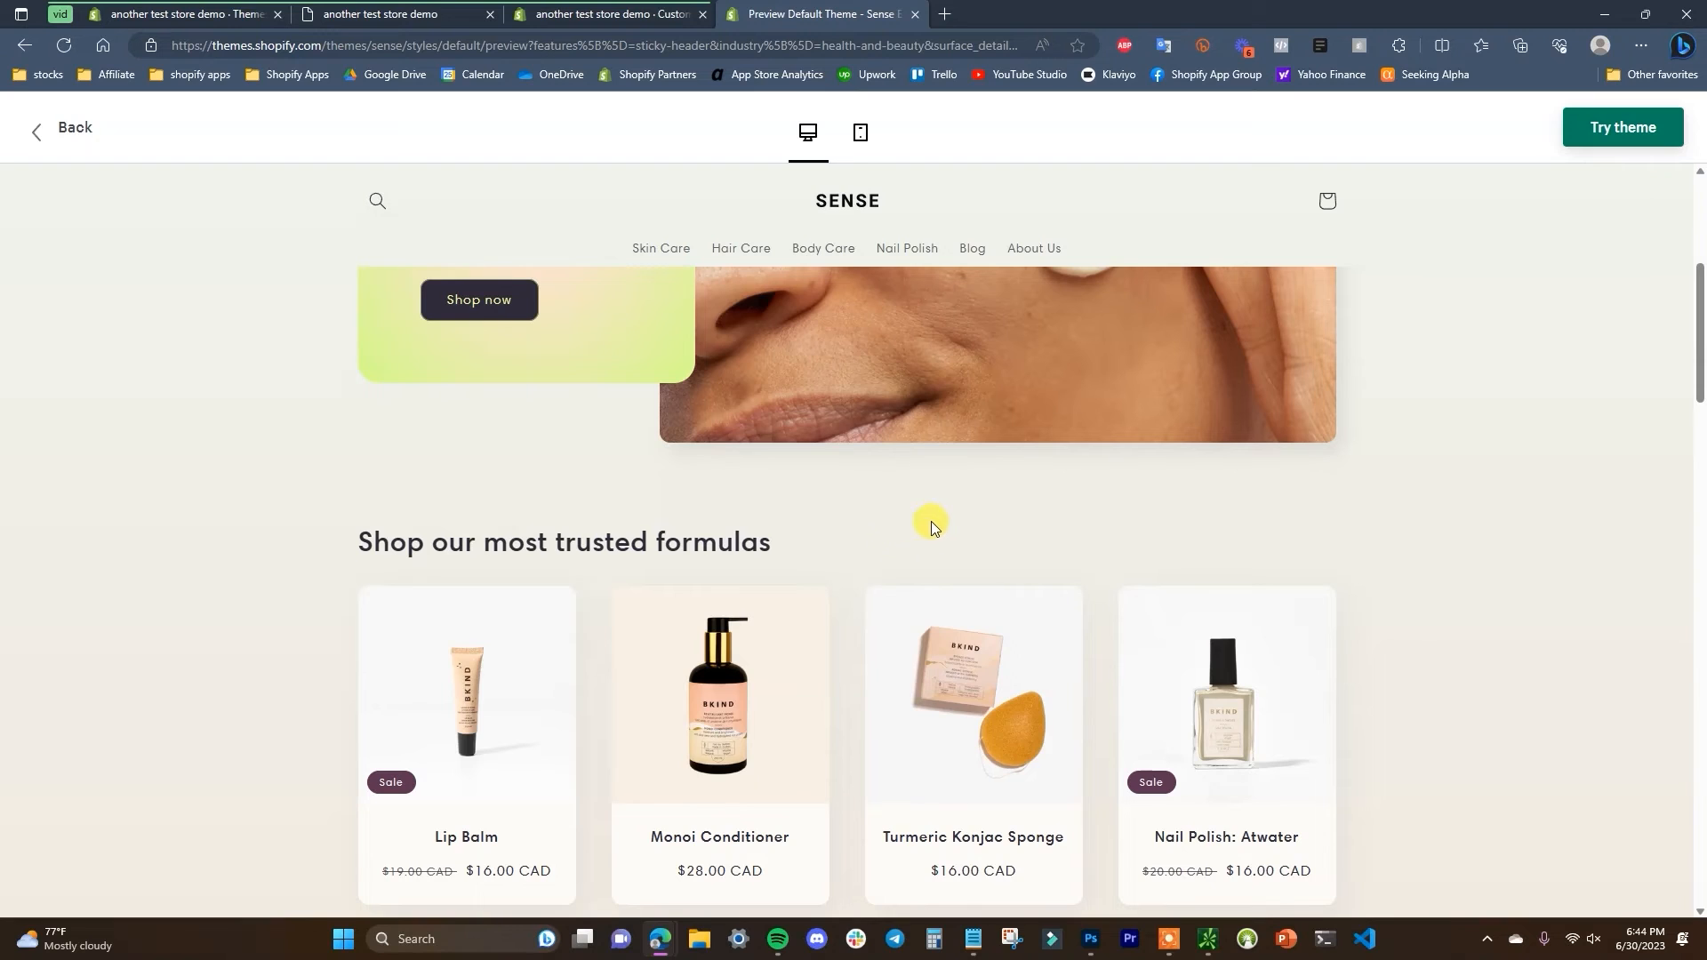
{"action": "left_click", "coordinate": [614, 14]}
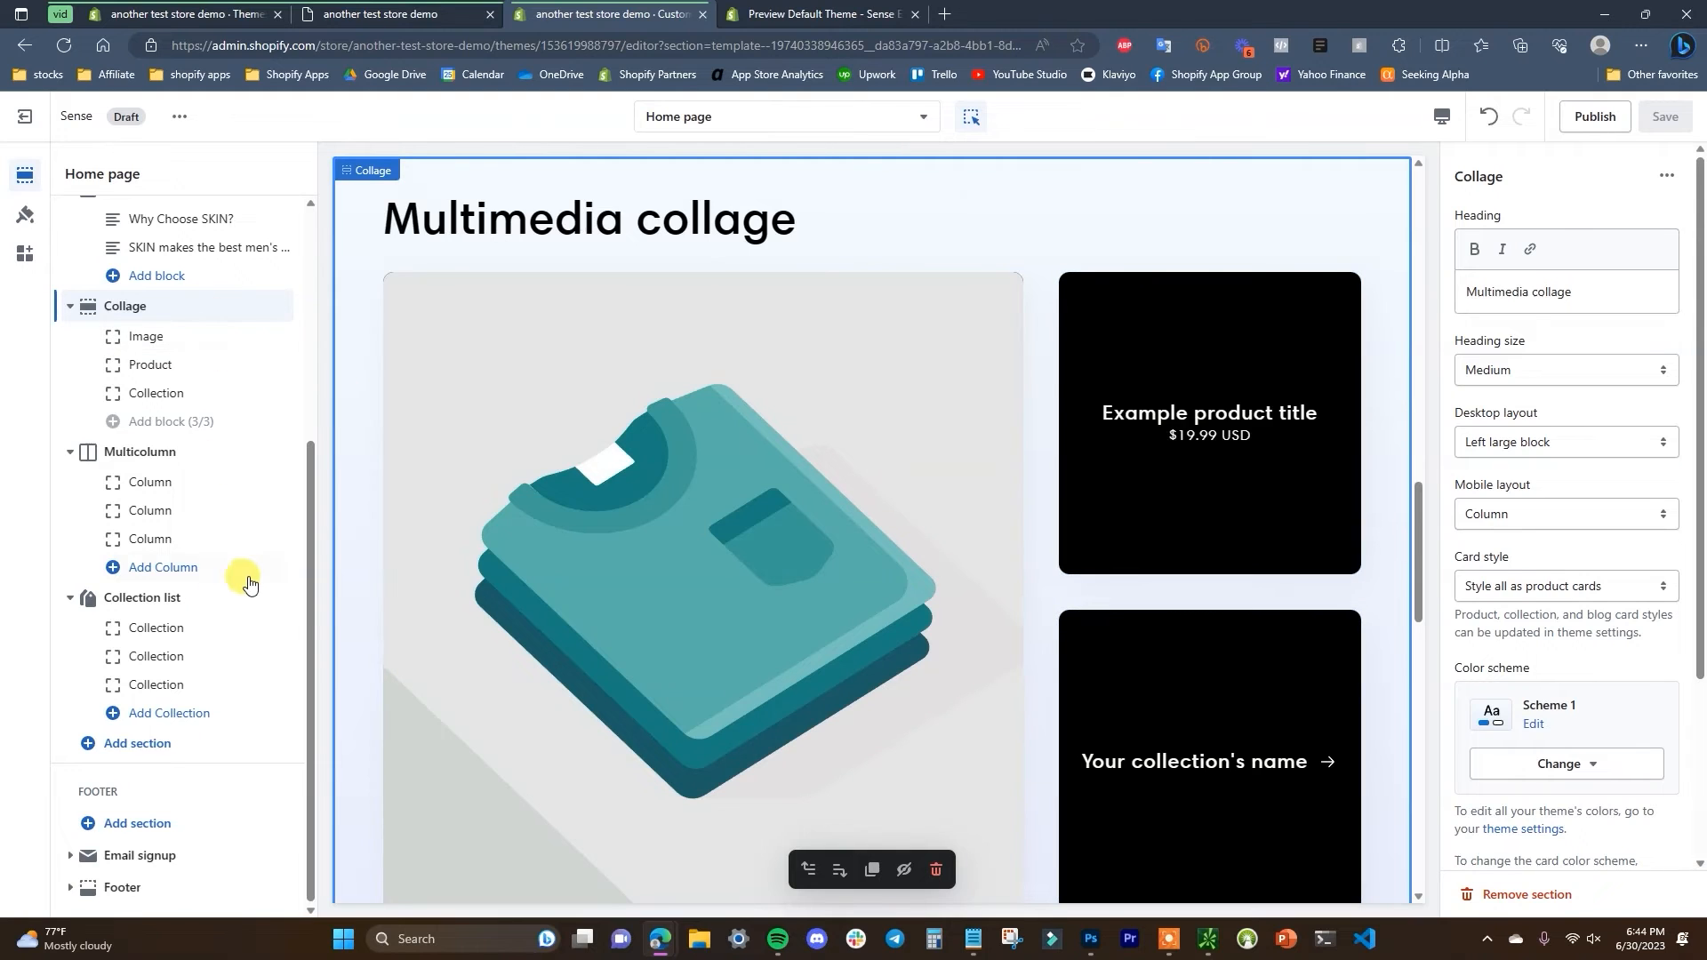
{"action": "scroll", "coordinate": [1675, 733], "scroll_direction": "down", "scroll_amount": 3}
{"action": "left_click", "coordinate": [1529, 895]}
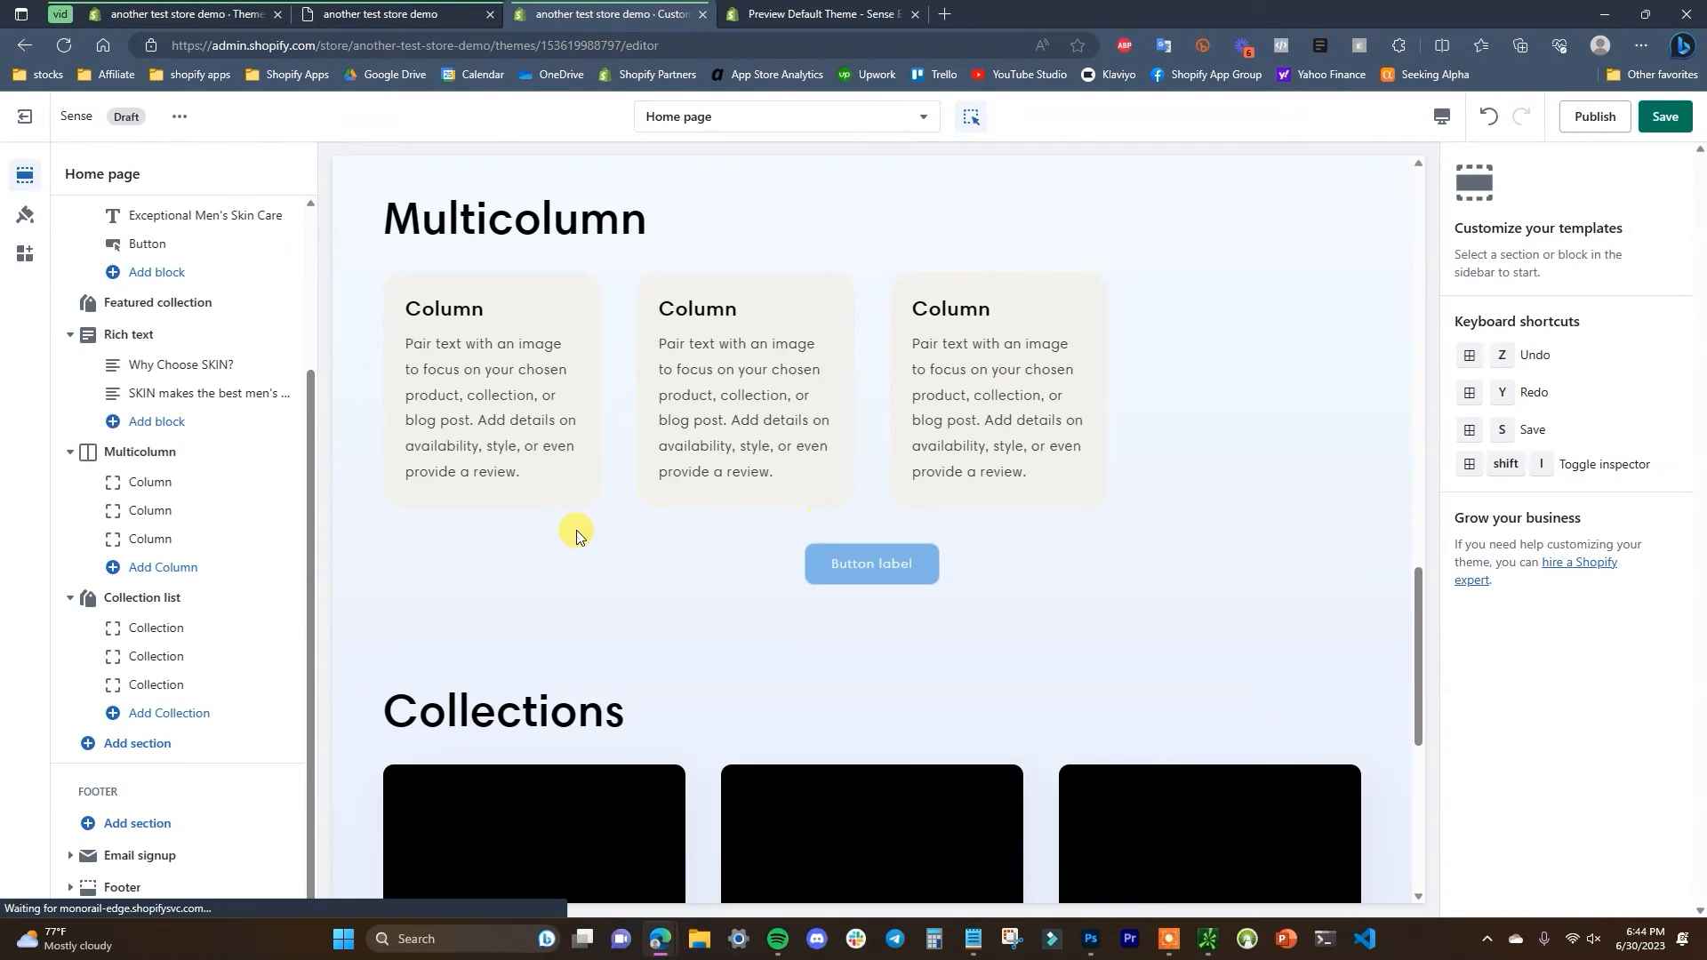
- Add a Multirow section to the home page and move it directly below the Rich text section
{"action": "left_click", "coordinate": [154, 755]}
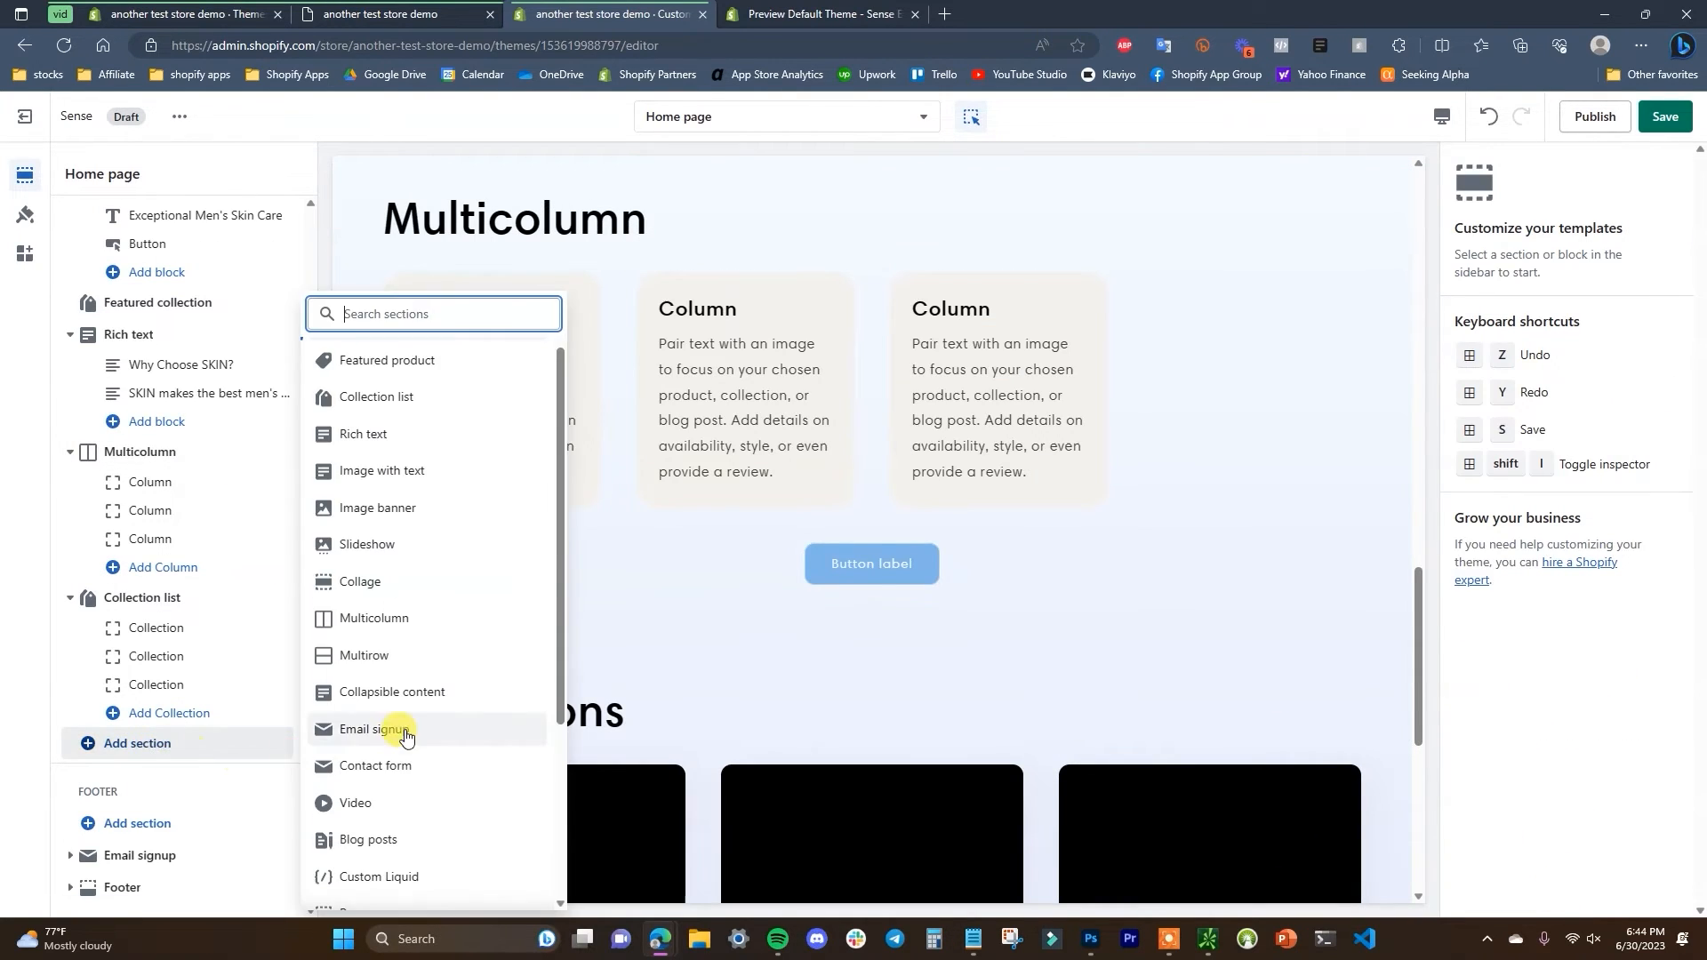
{"action": "left_click", "coordinate": [380, 659]}
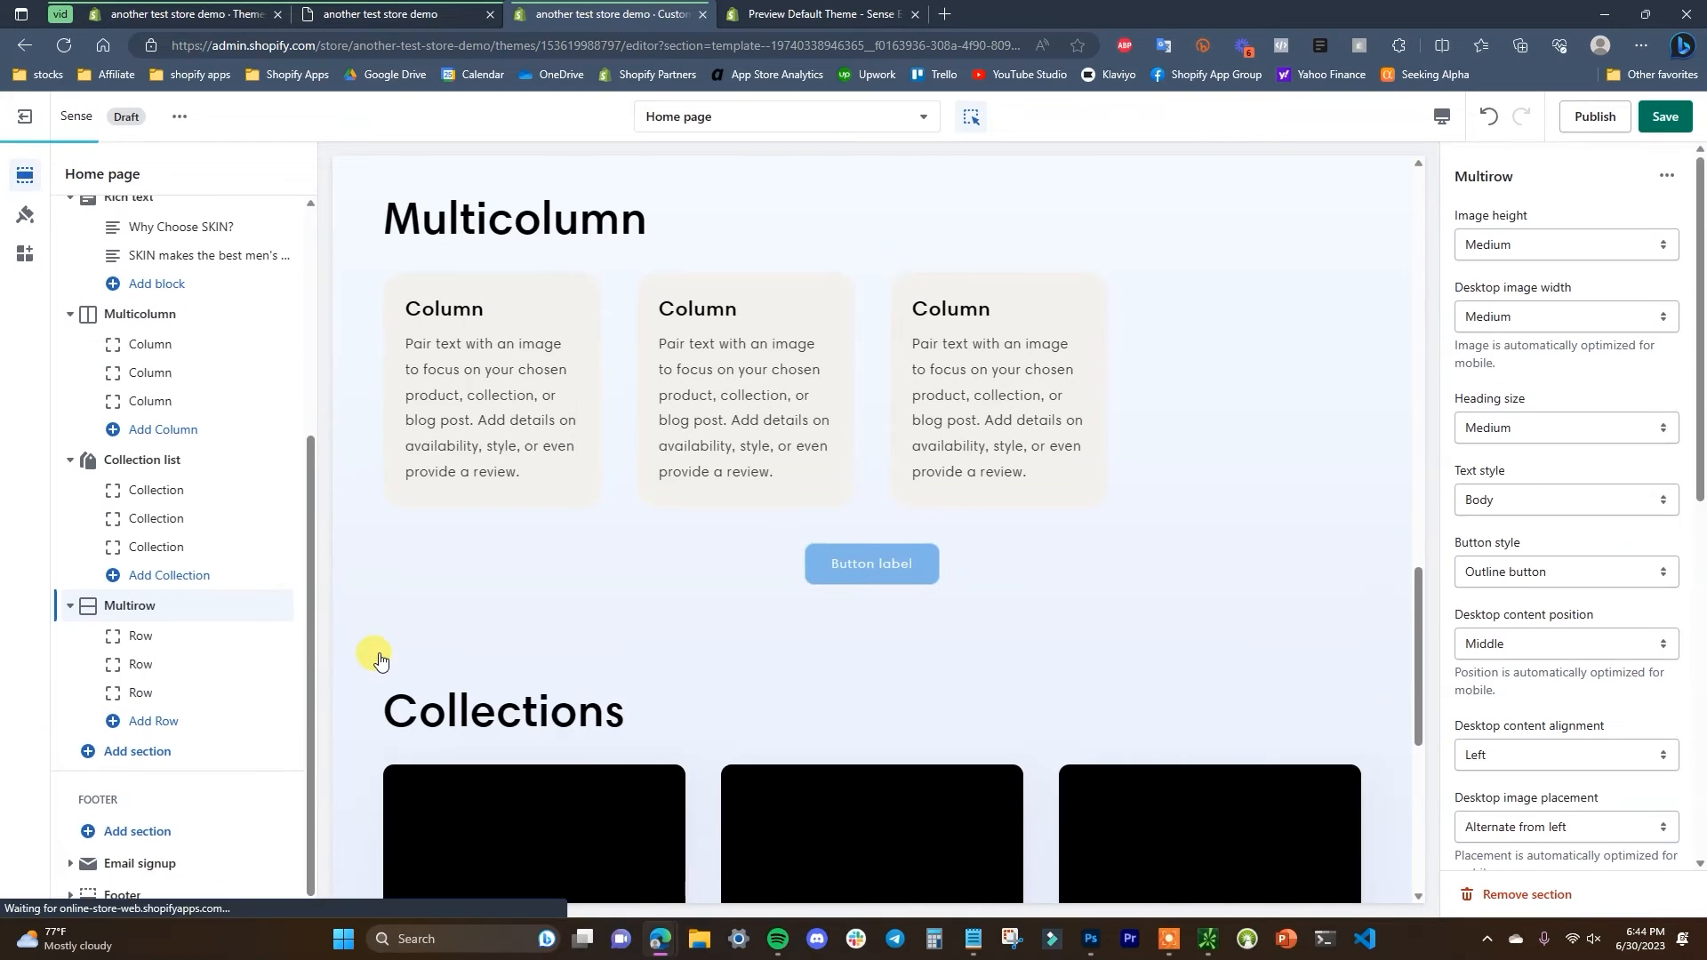
{"action": "left_click_drag", "start_coordinate": [268, 604], "coordinate": [278, 365]}
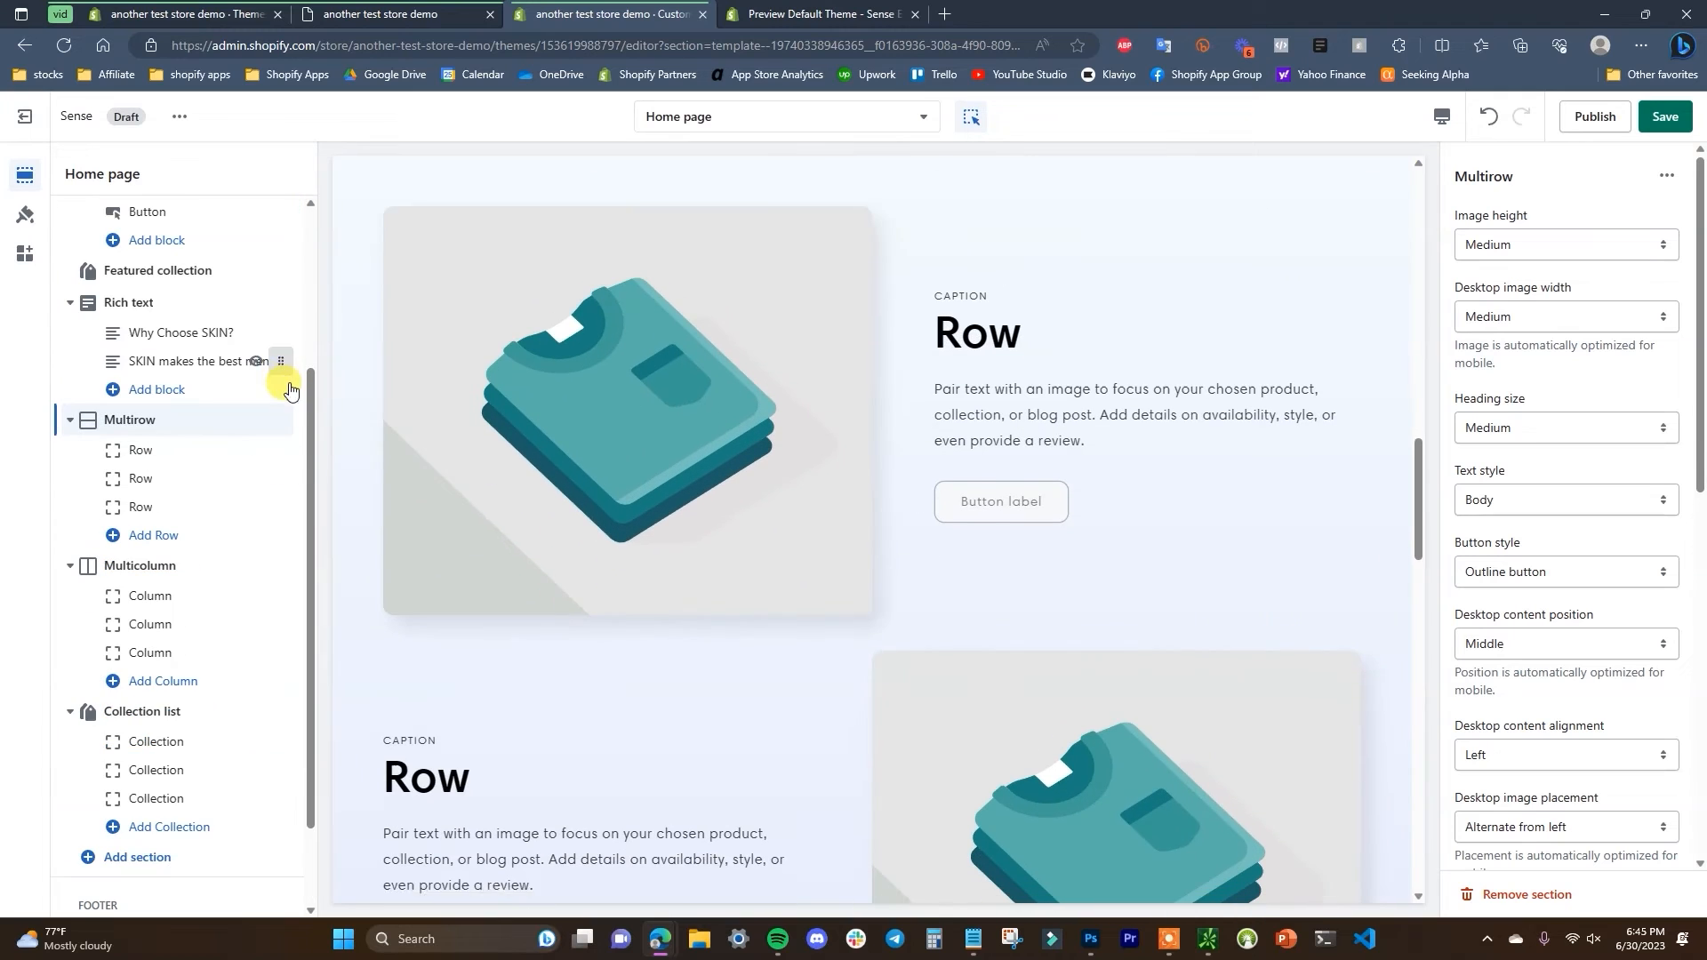
{"action": "scroll", "coordinate": [1065, 569], "scroll_direction": "up", "scroll_amount": 4}
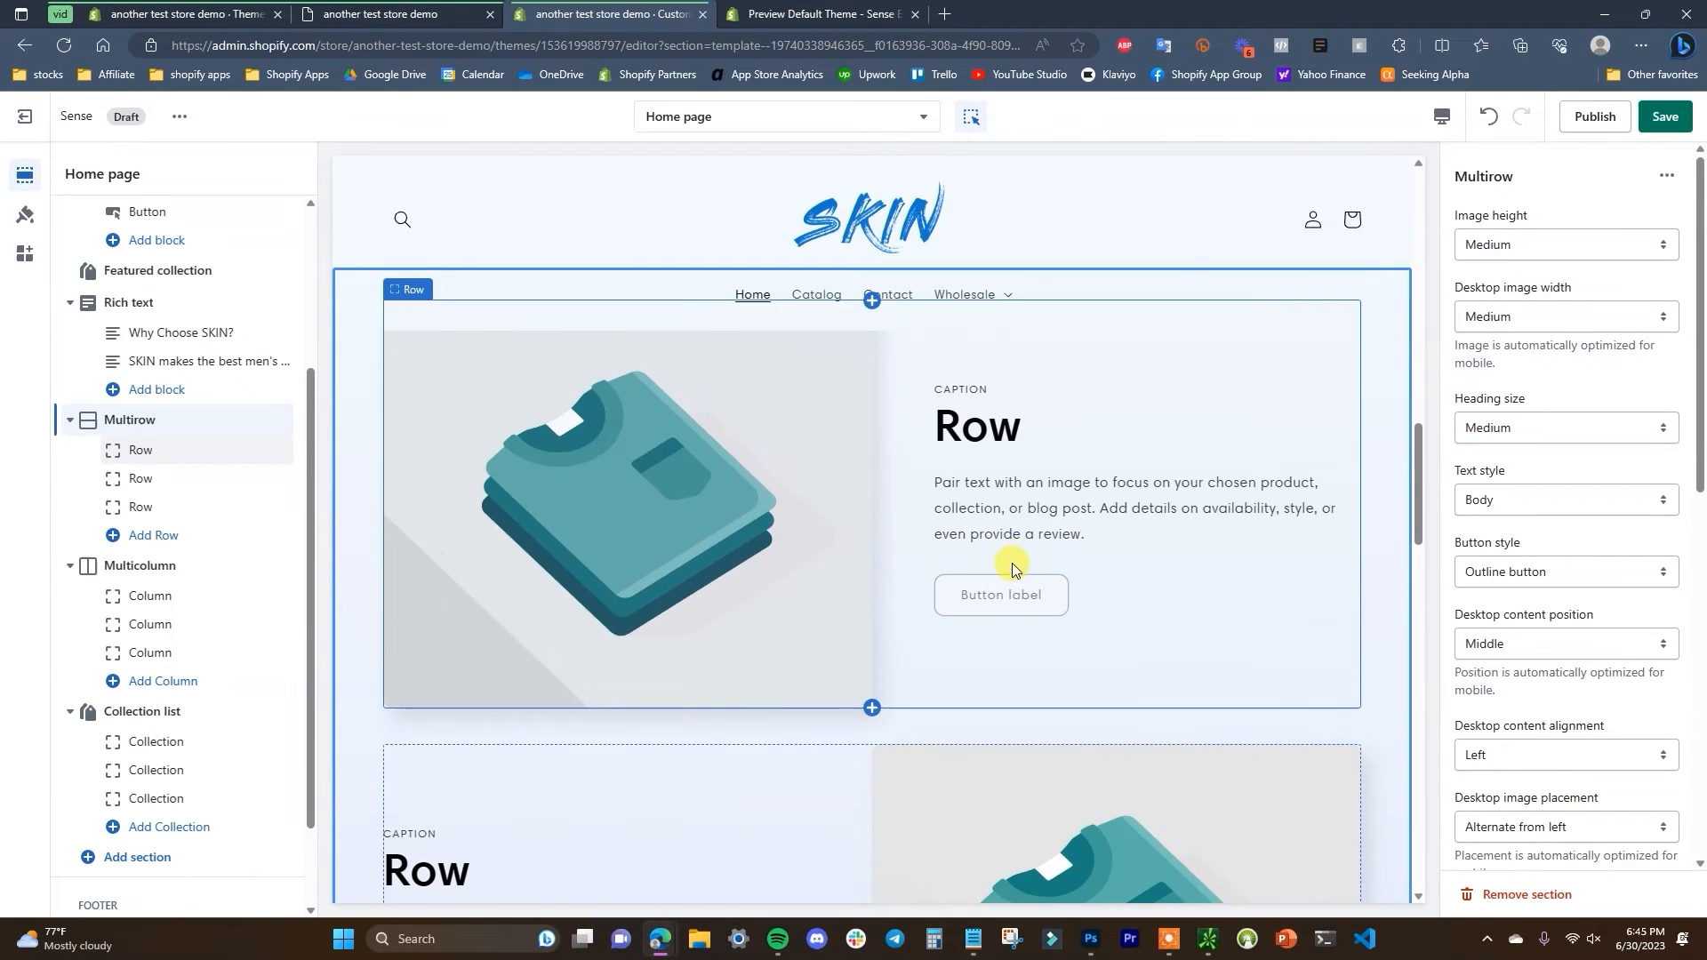
{"action": "scroll", "coordinate": [1105, 601], "scroll_direction": "down", "scroll_amount": 2}
- Examine the cleanser, toner and moisturizer rows on the earlier storefront version as a reference for the Multirow section
{"action": "key", "text": "ctrl+shift+Tab"}
{"action": "scroll", "coordinate": [1261, 579], "scroll_direction": "up", "scroll_amount": 5}
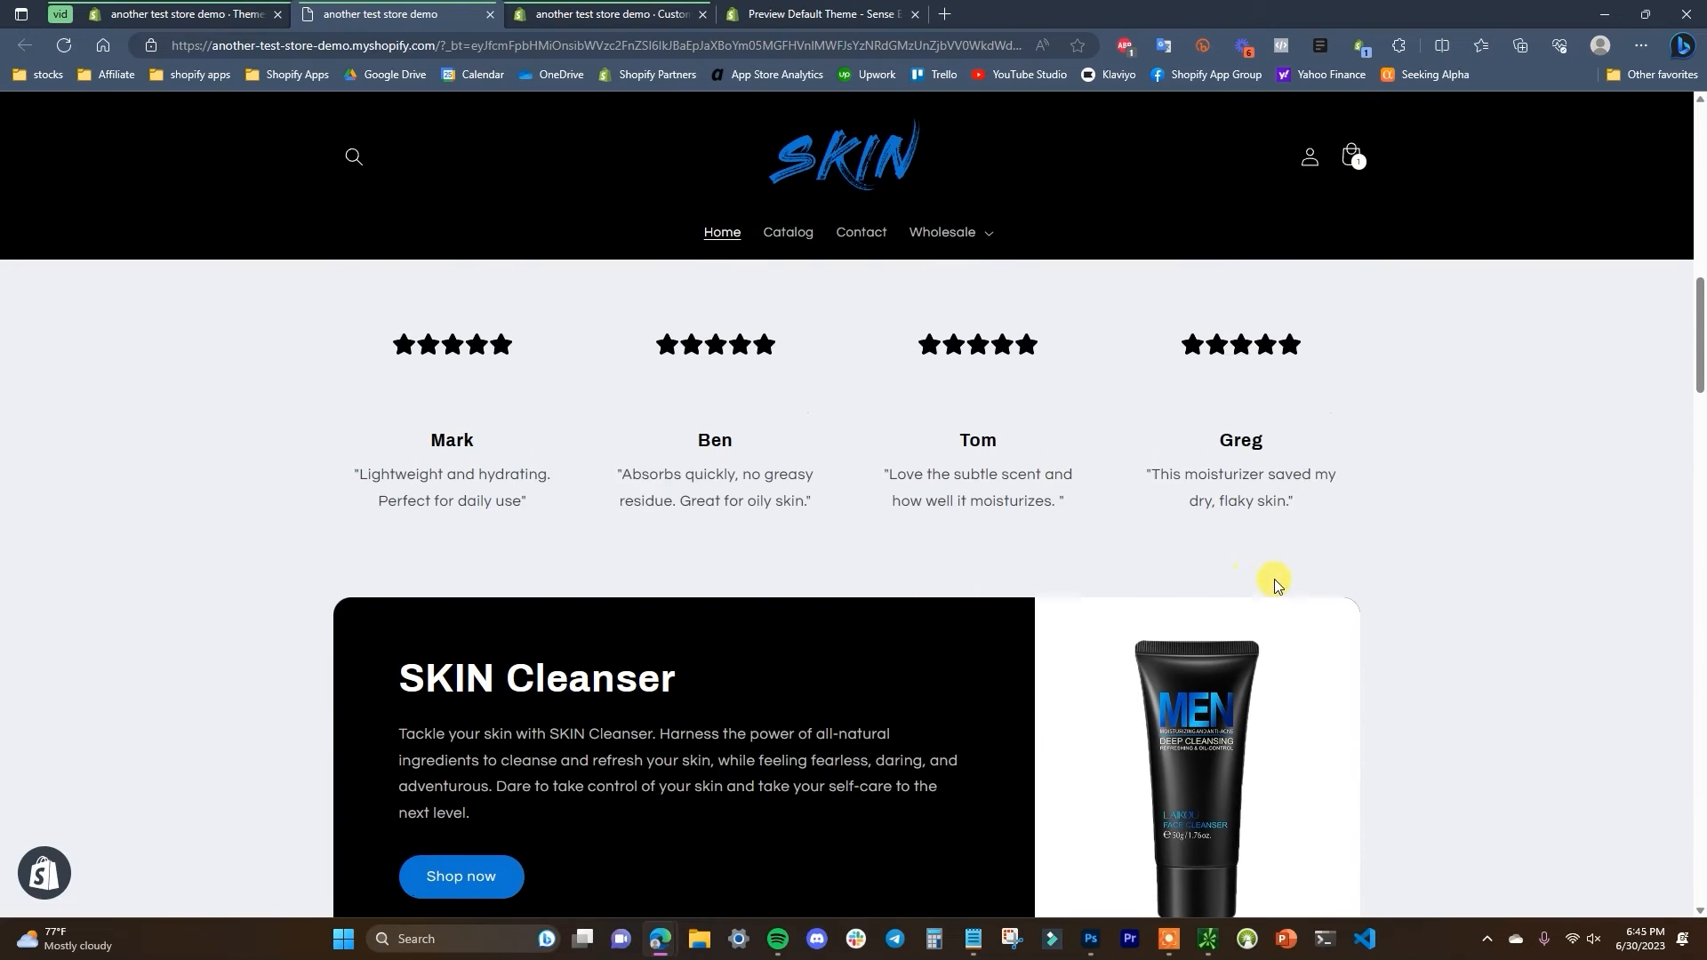
{"action": "scroll", "coordinate": [1497, 573], "scroll_direction": "down", "scroll_amount": 4}
{"action": "scroll", "coordinate": [1105, 831], "scroll_direction": "down", "scroll_amount": 5}
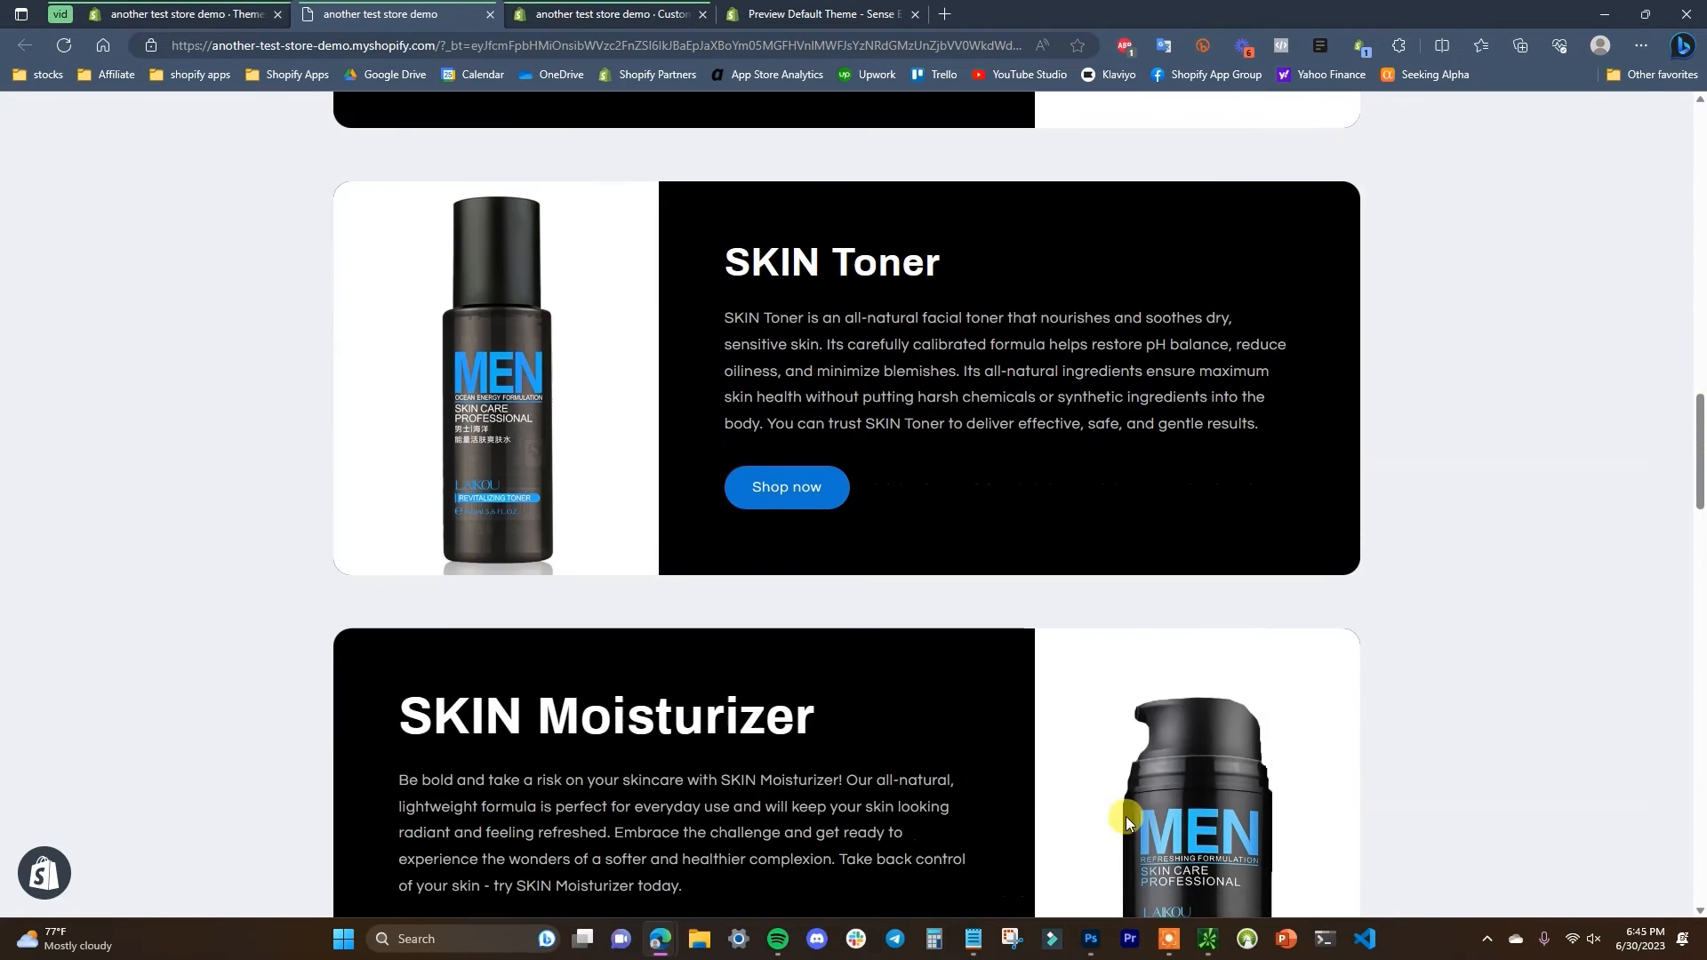
{"action": "scroll", "coordinate": [854, 676], "scroll_direction": "up", "scroll_amount": 6}
{"action": "scroll", "coordinate": [892, 613], "scroll_direction": "down", "scroll_amount": 2}
{"action": "key", "text": "ctrl+Tab"}
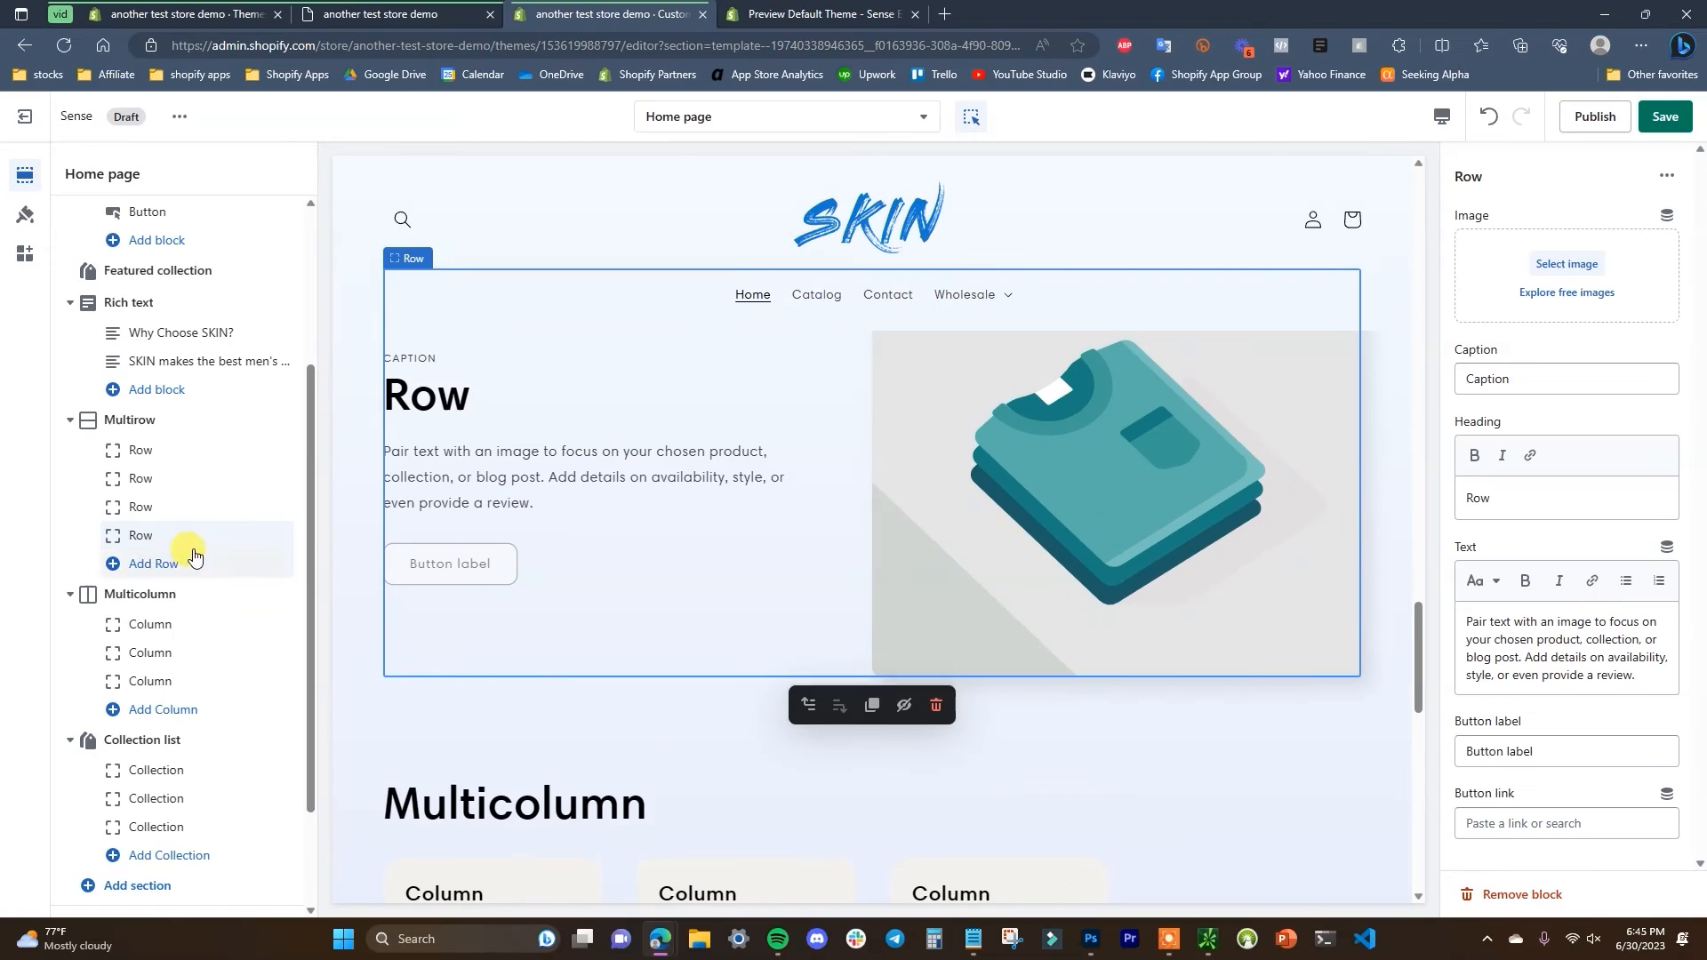
{"action": "left_click", "coordinate": [183, 565]}
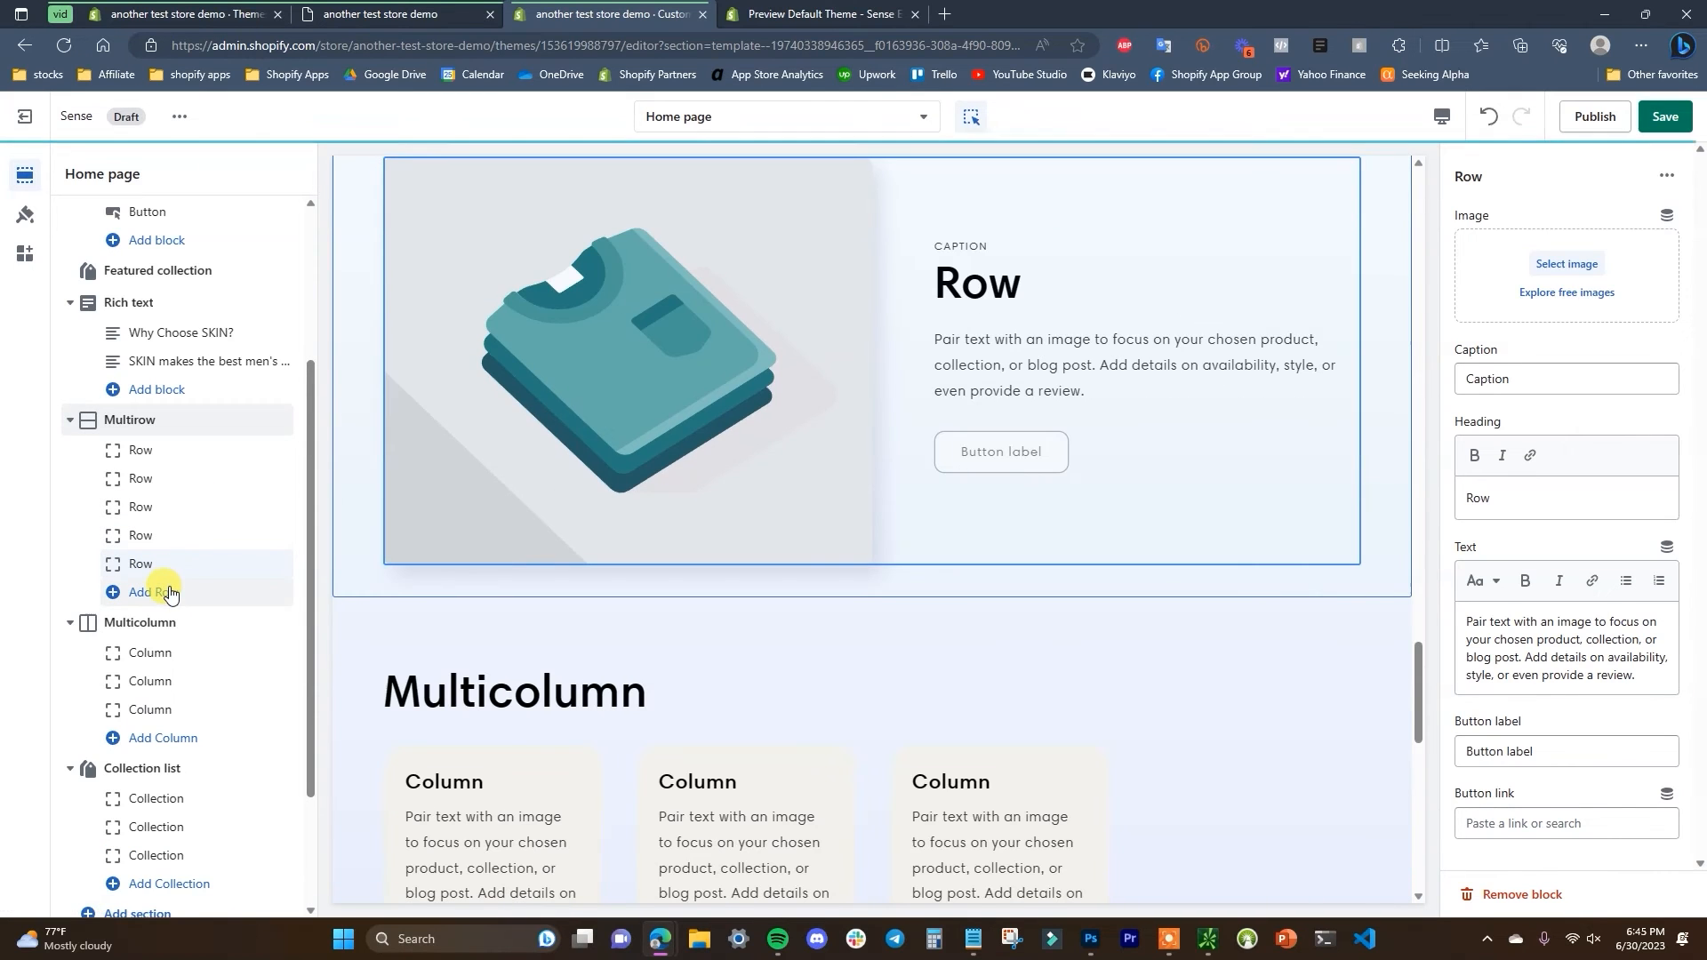
{"action": "left_click", "coordinate": [169, 590]}
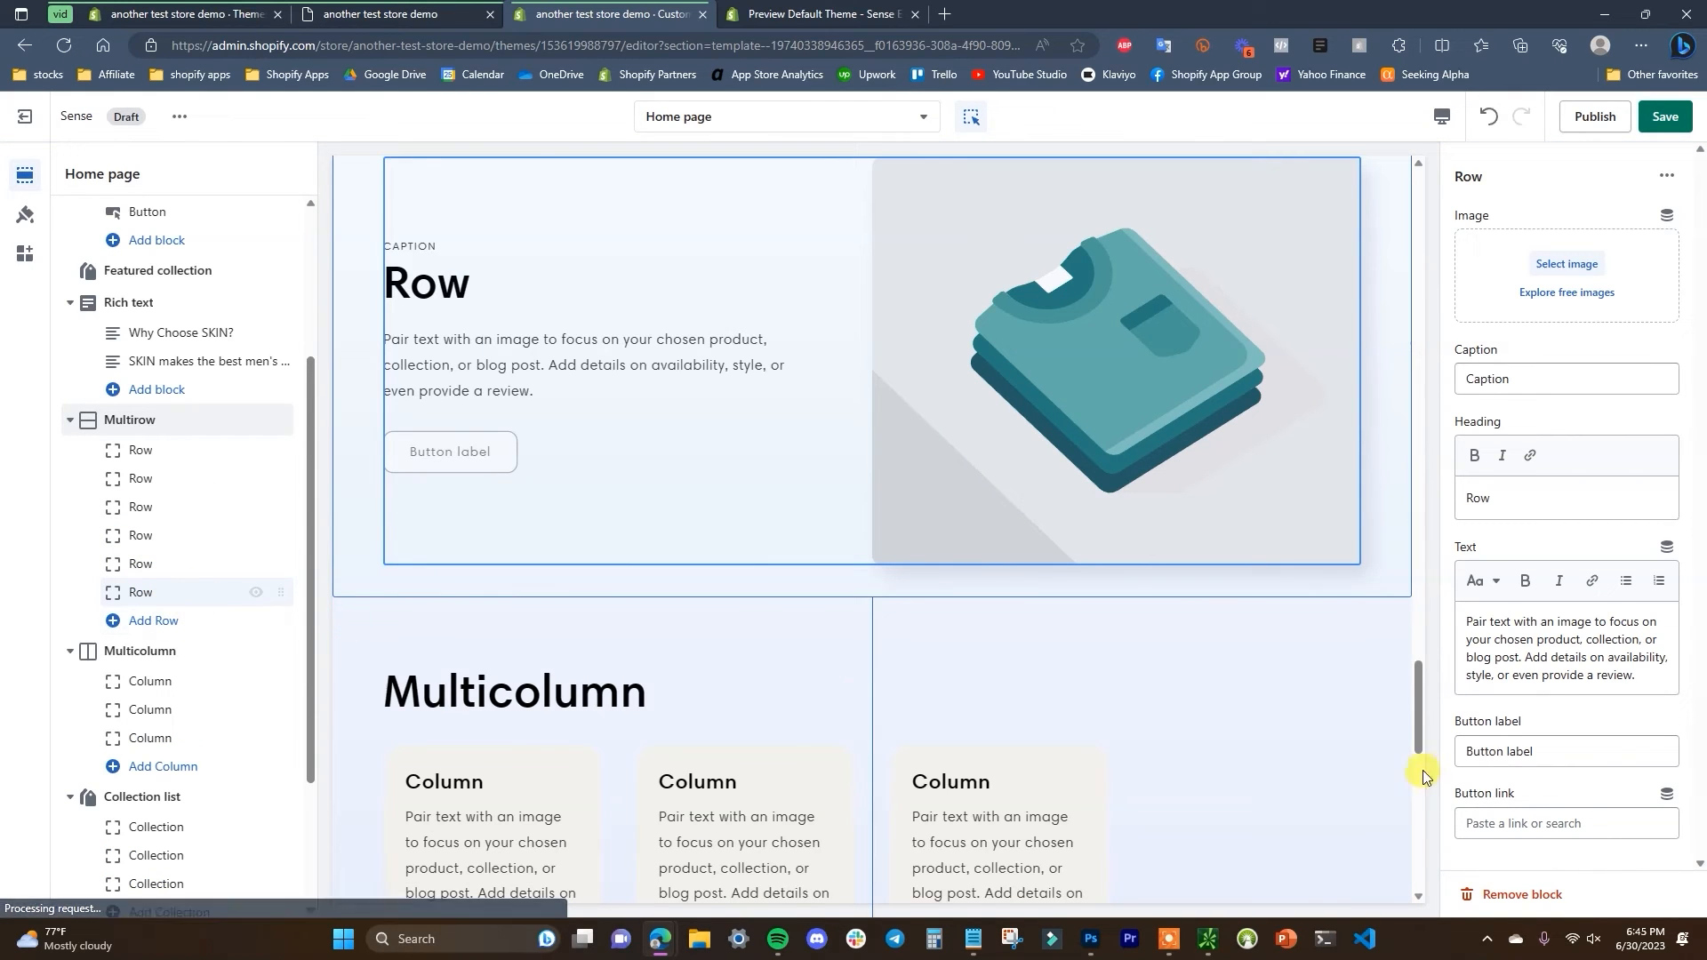
{"action": "left_click", "coordinate": [1523, 894]}
{"action": "left_click", "coordinate": [158, 566]}
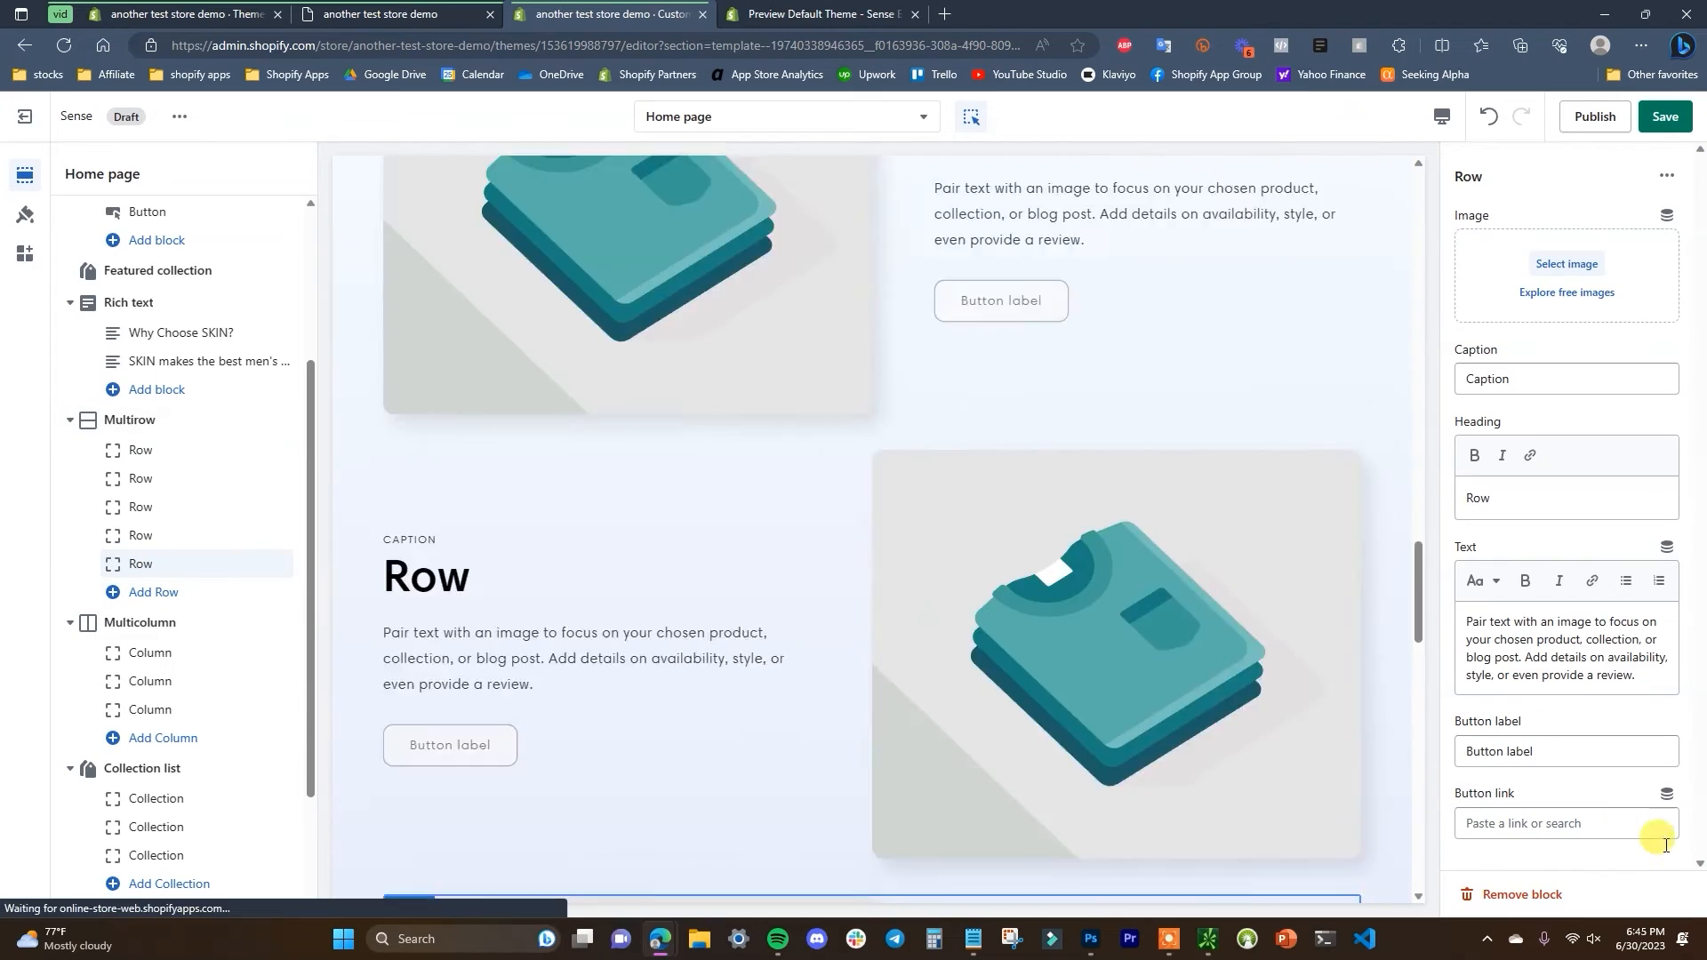
{"action": "left_click", "coordinate": [1524, 895]}
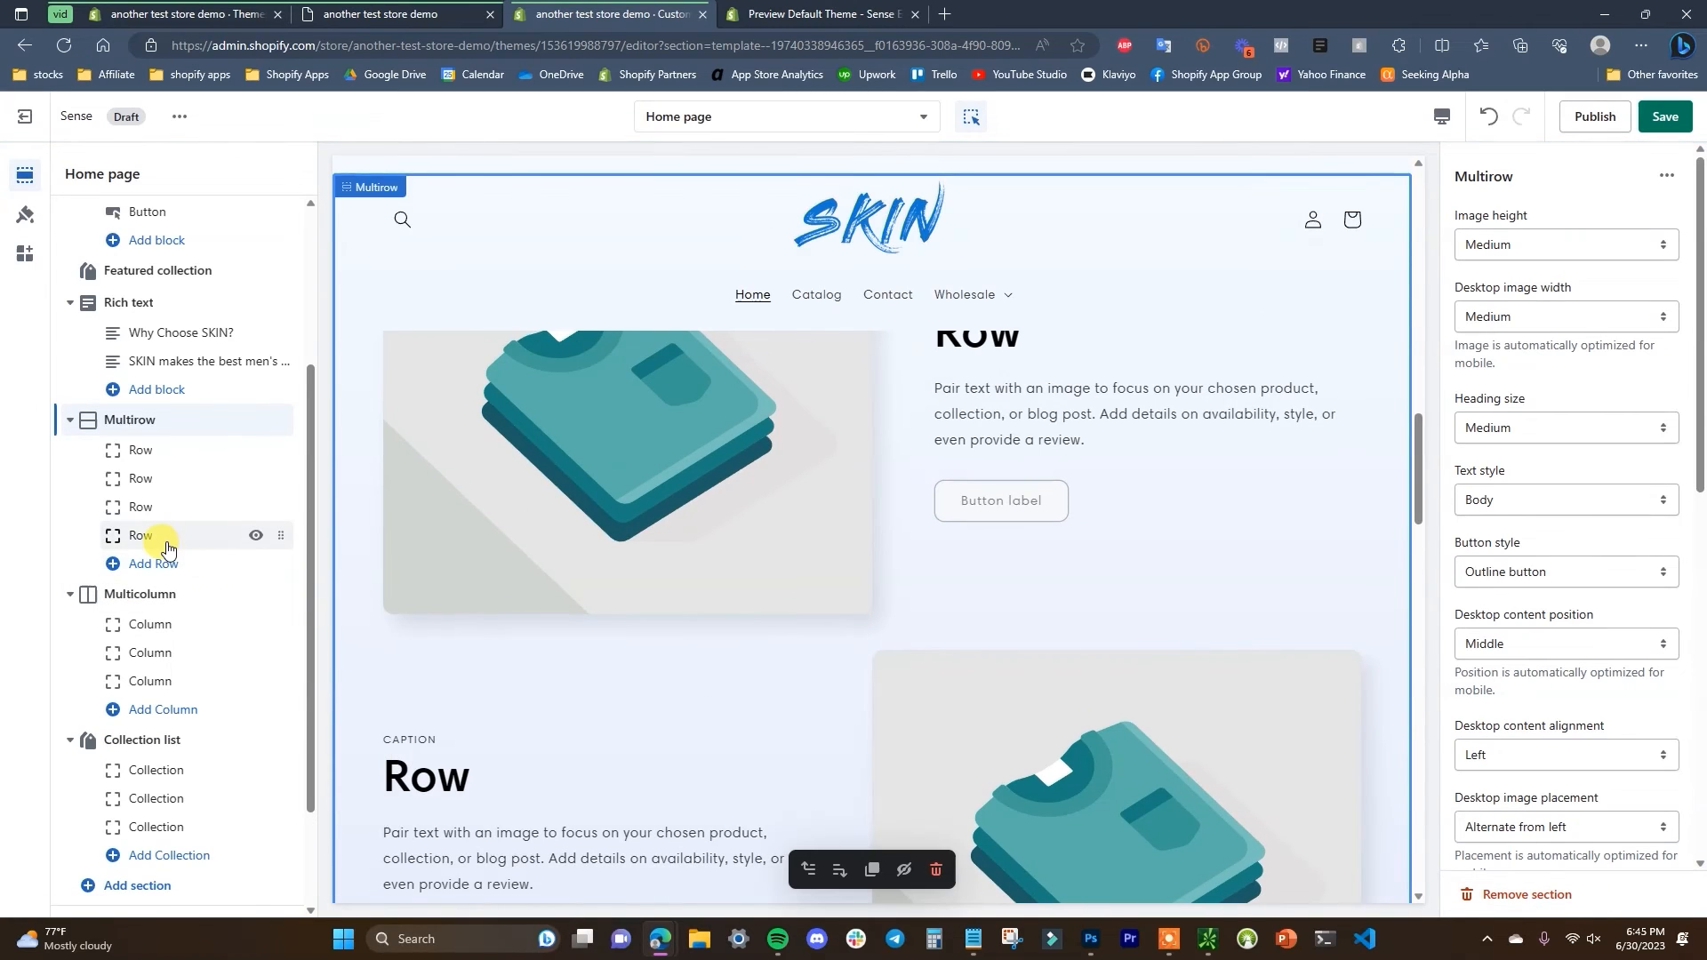
{"action": "left_click", "coordinate": [160, 537]}
{"action": "left_click", "coordinate": [1558, 897]}
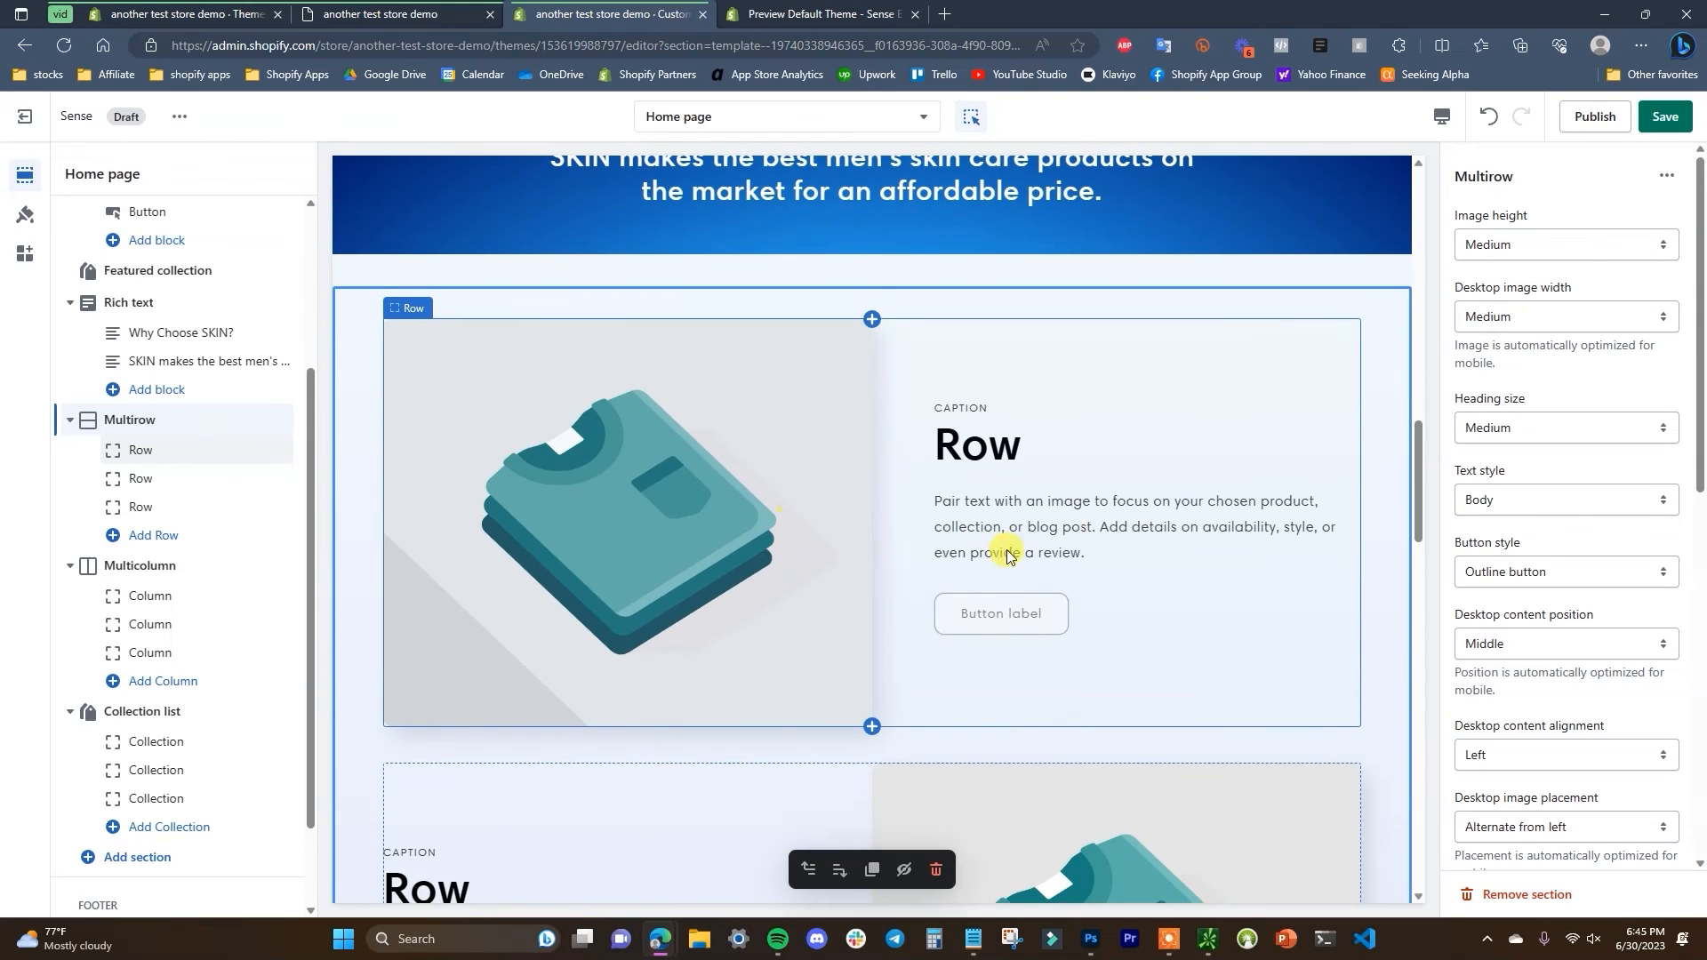
- Set the Multirow section's image height to Small
{"action": "scroll", "coordinate": [1163, 605], "scroll_direction": "down", "scroll_amount": 4}
{"action": "scroll", "coordinate": [820, 455], "scroll_direction": "up", "scroll_amount": 3}
{"action": "scroll", "coordinate": [1074, 697], "scroll_direction": "down", "scroll_amount": 5}
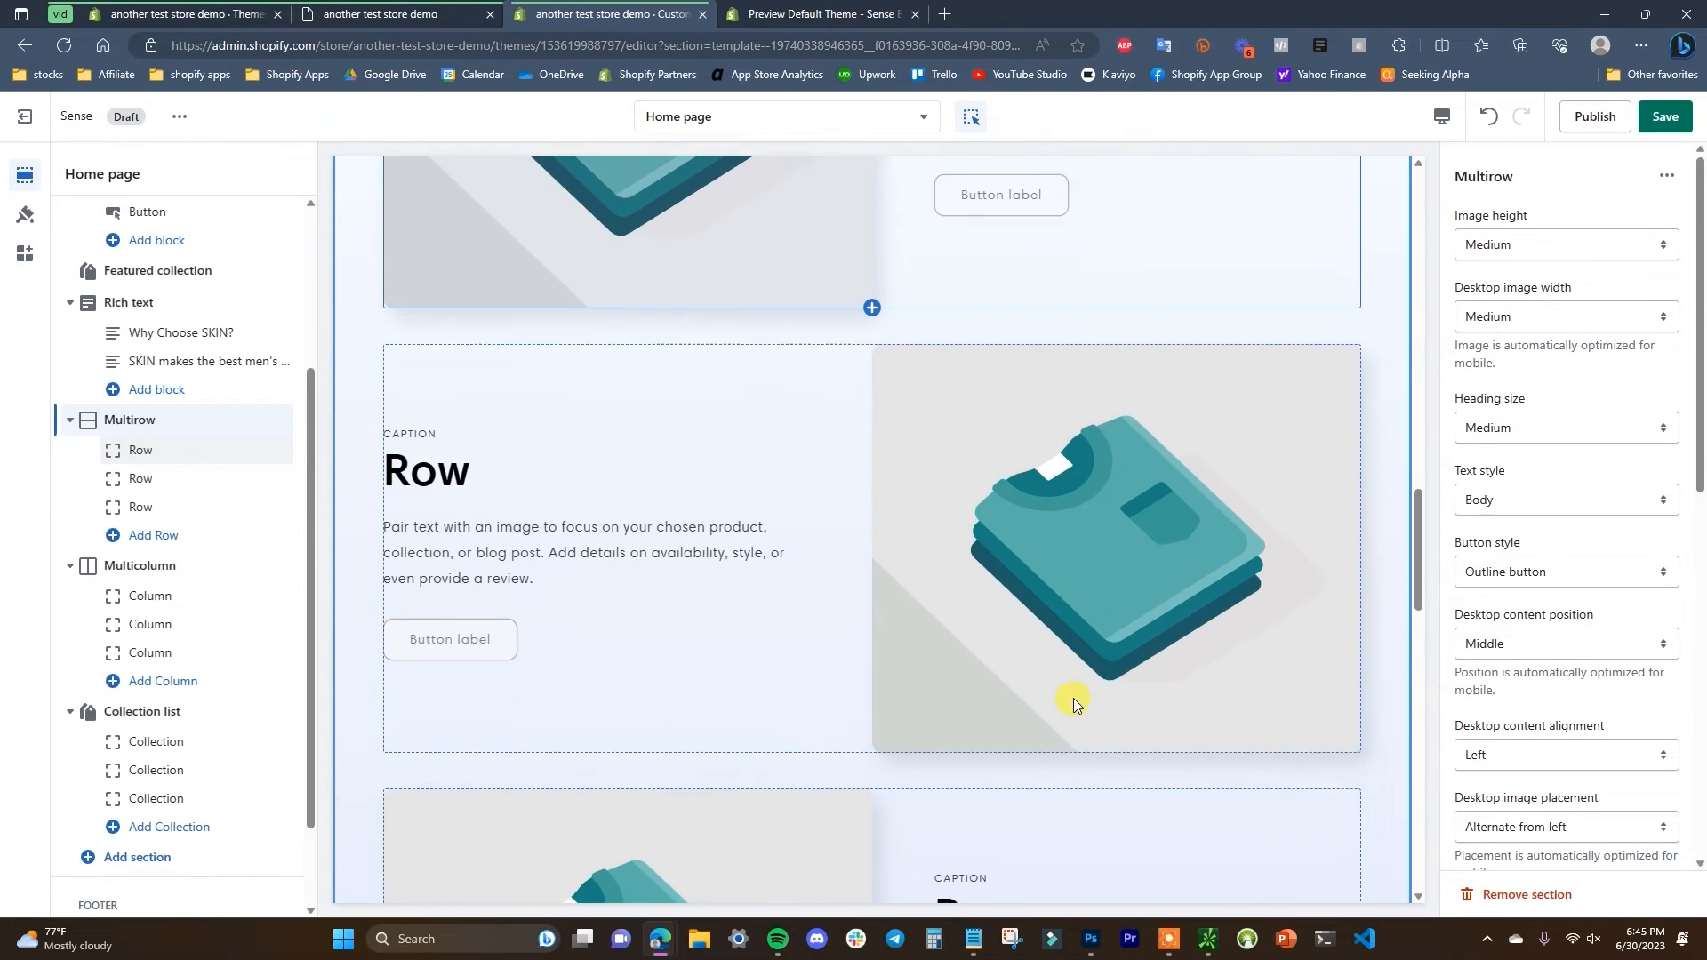
{"action": "scroll", "coordinate": [802, 742], "scroll_direction": "up", "scroll_amount": 5}
{"action": "scroll", "coordinate": [773, 623], "scroll_direction": "up", "scroll_amount": 3}
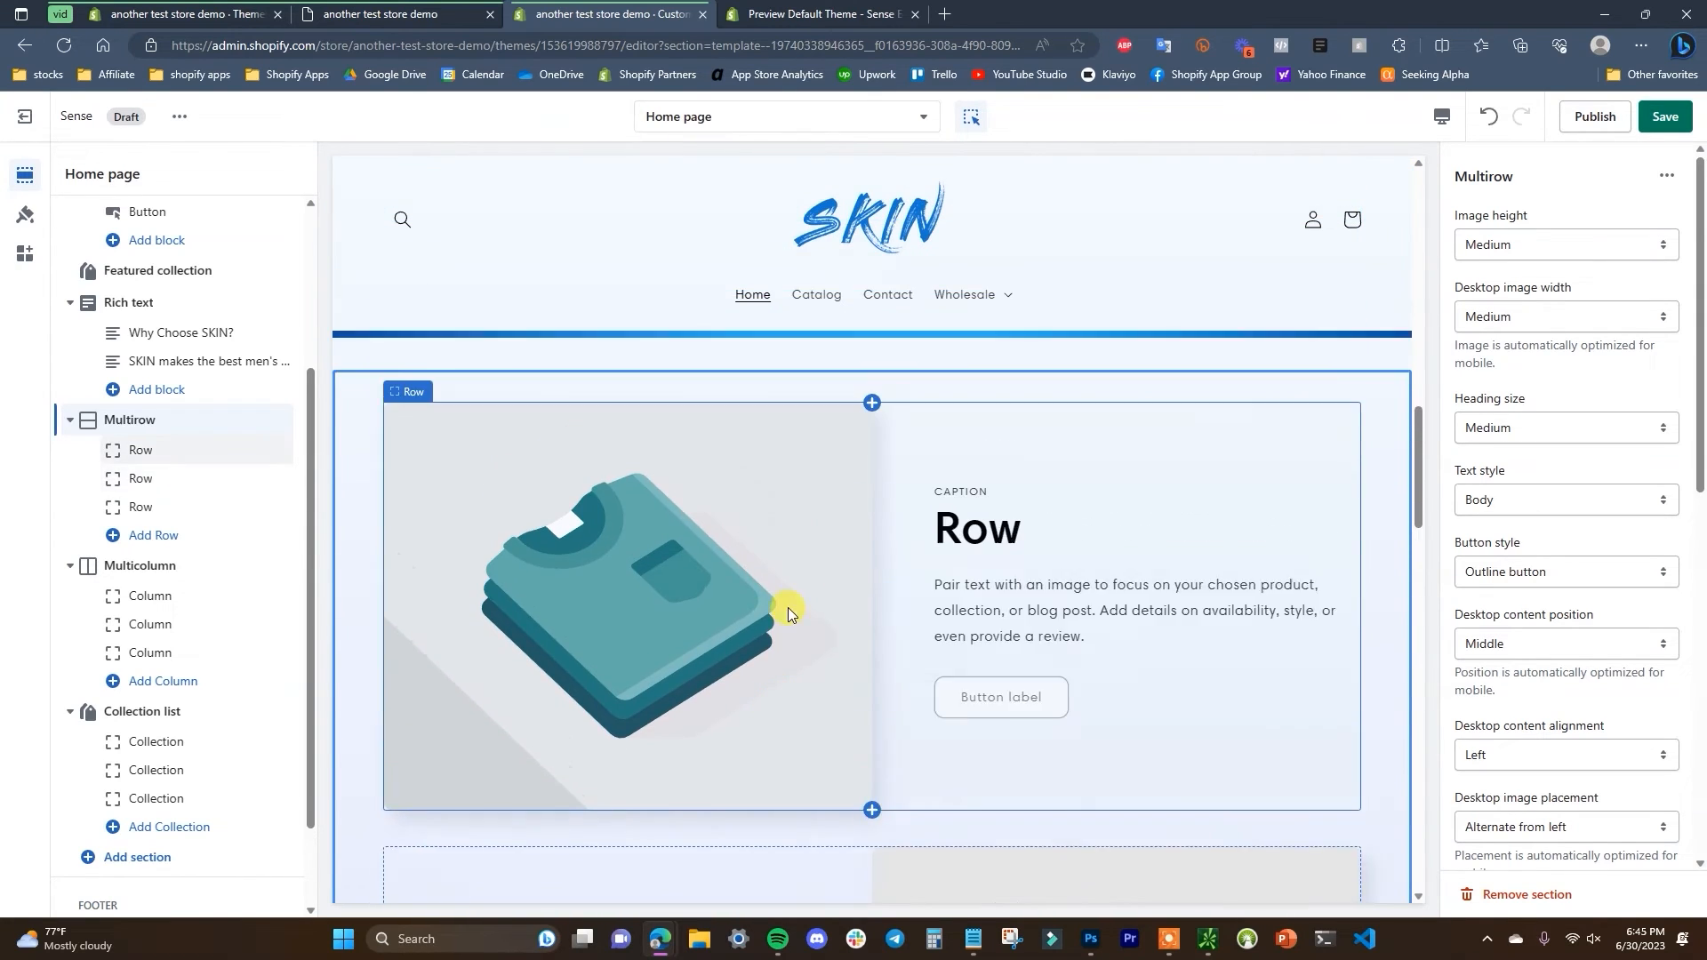
{"action": "left_click", "coordinate": [217, 425]}
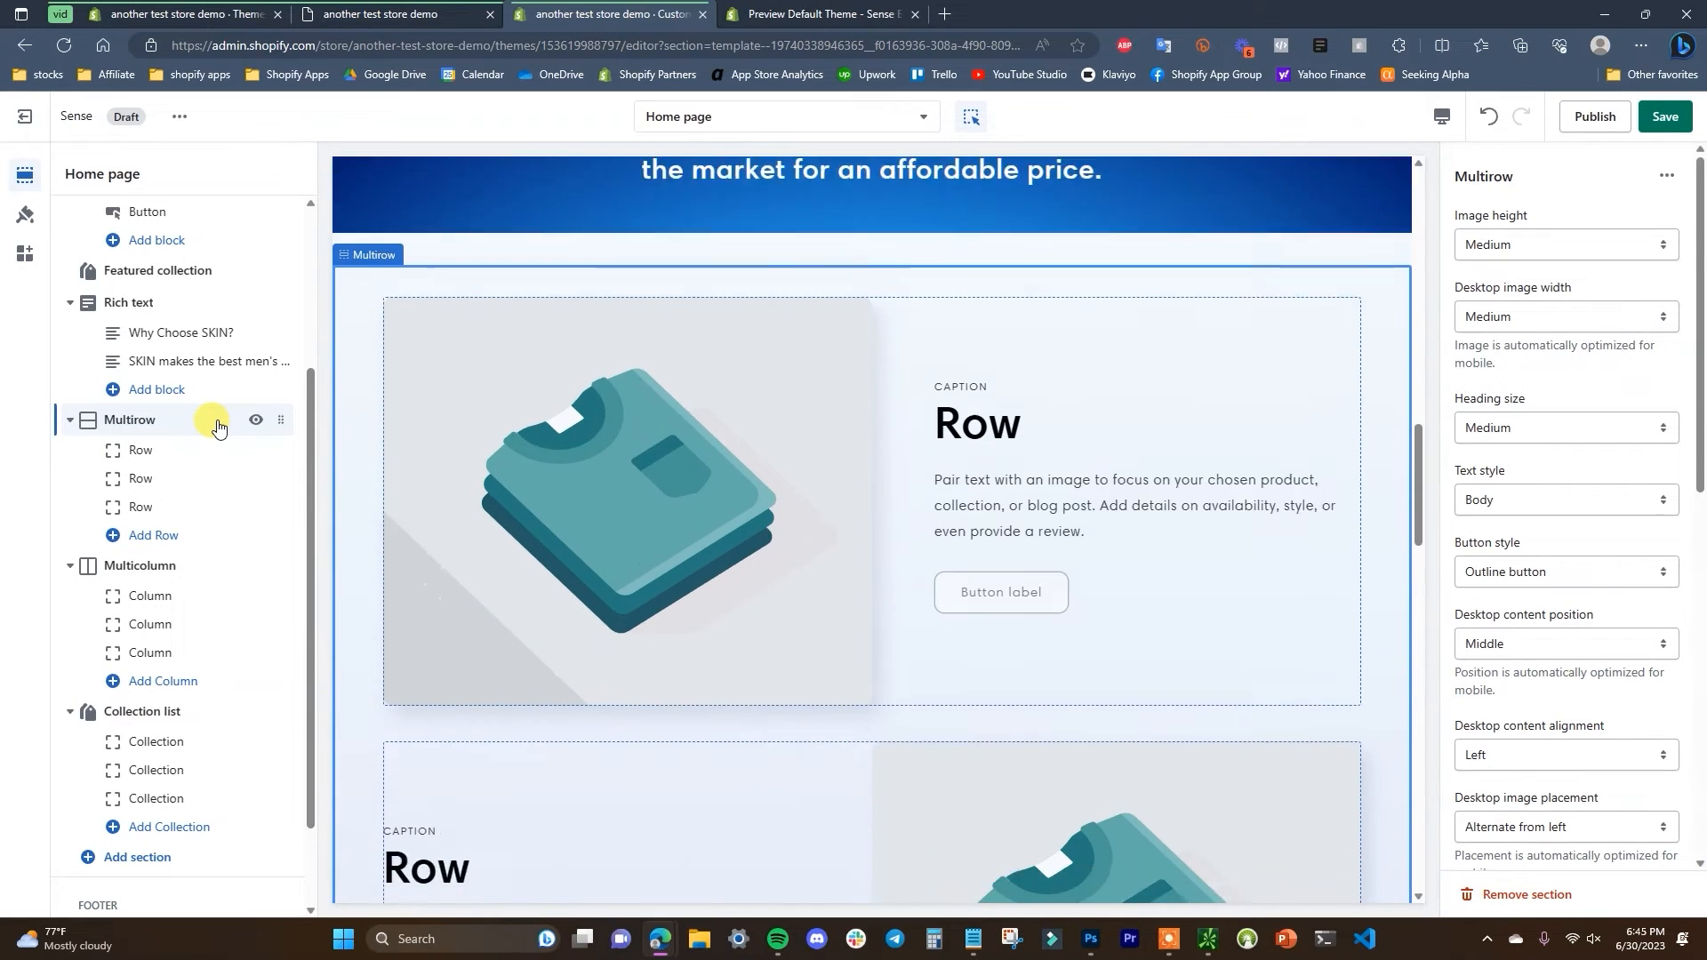
{"action": "scroll", "coordinate": [869, 564], "scroll_direction": "up", "scroll_amount": 3}
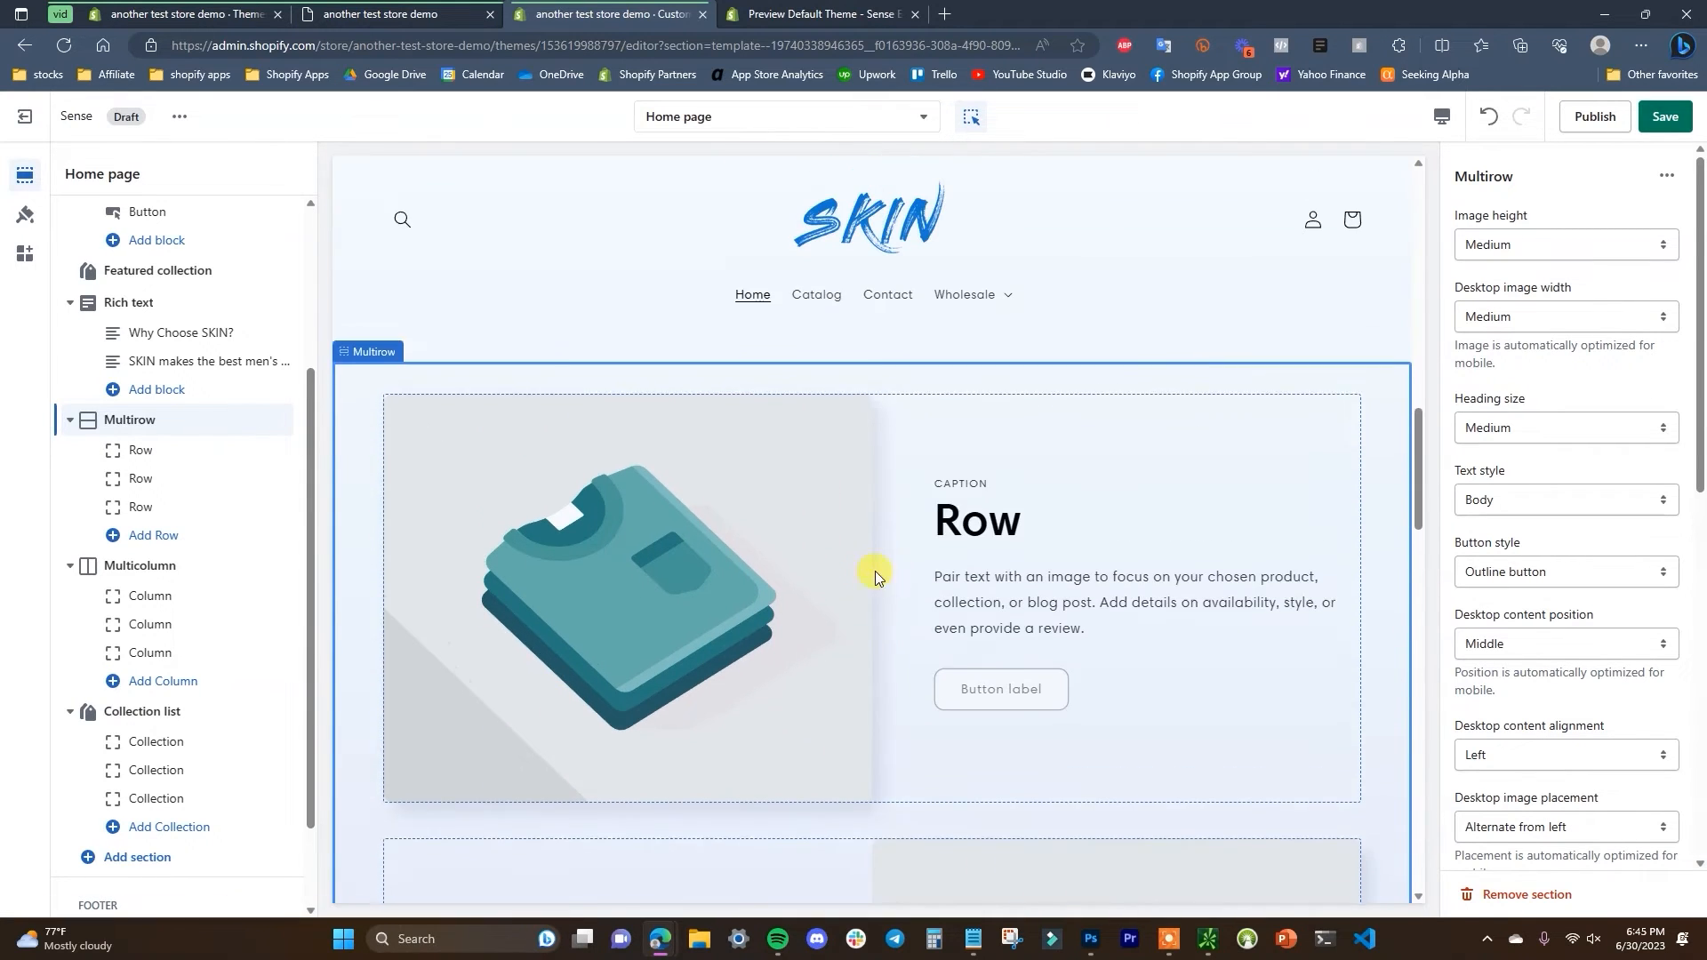
{"action": "left_click", "coordinate": [1628, 254]}
{"action": "left_click", "coordinate": [1570, 282]}
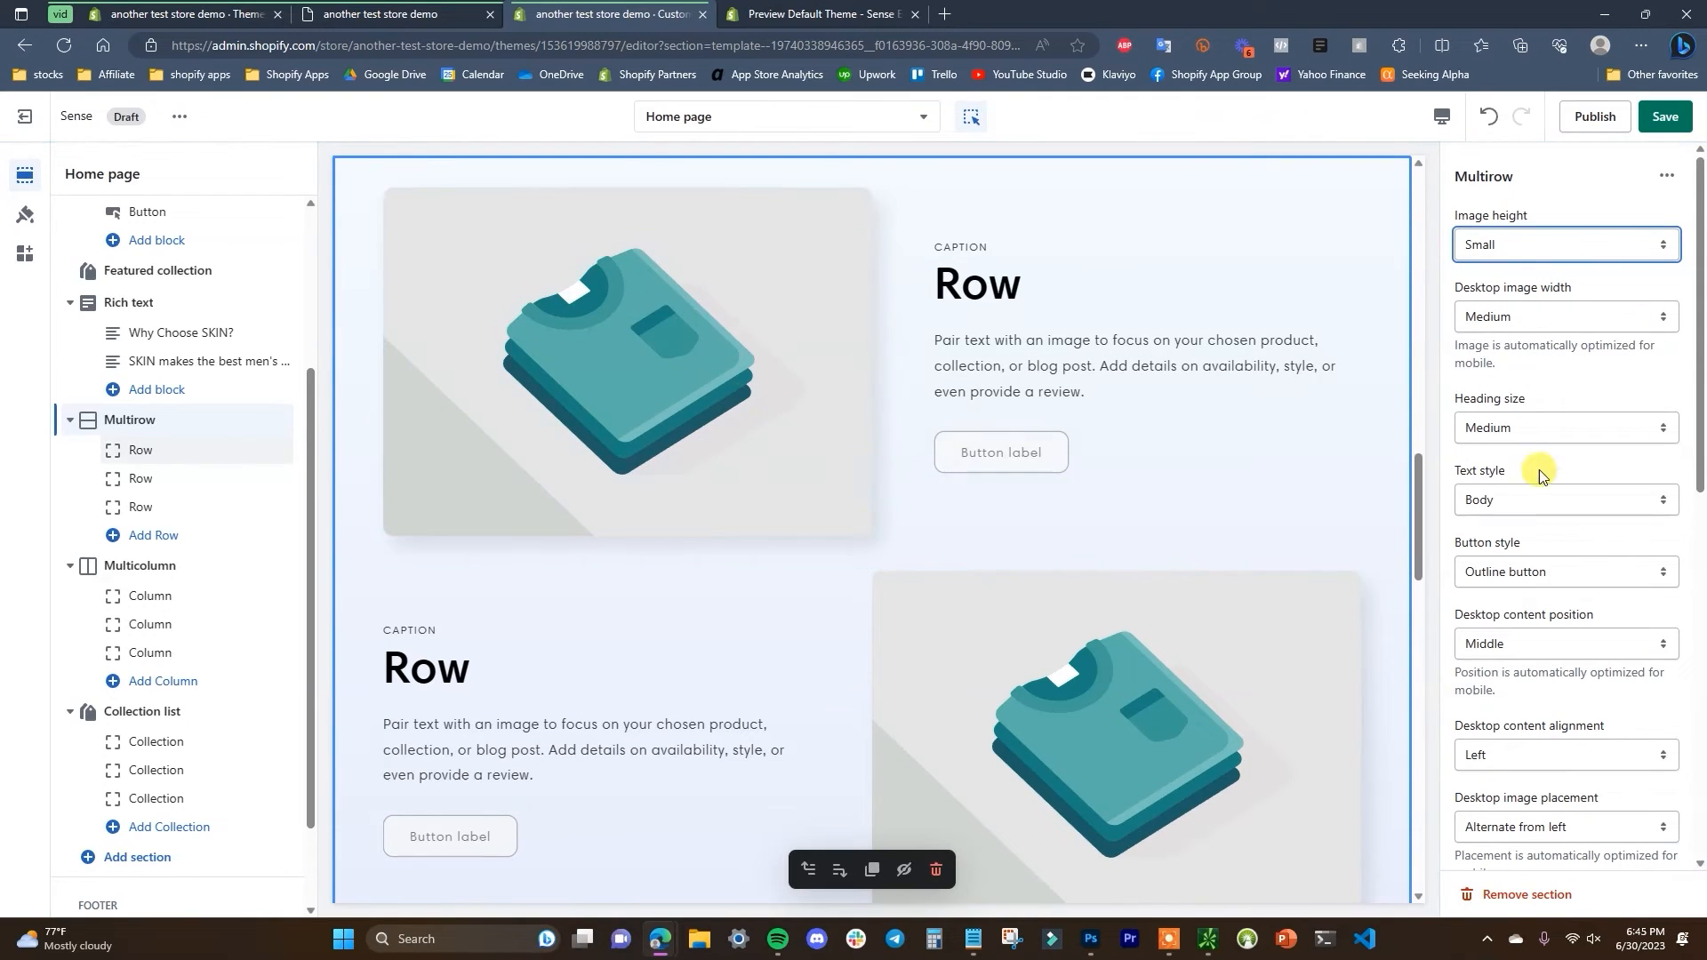
- Try the Large image height and other desktop image widths for the Multirow section, returning them to Small and Medium
{"action": "left_click", "coordinate": [1580, 256]}
{"action": "left_click", "coordinate": [1547, 321]}
{"action": "left_click", "coordinate": [1546, 249]}
{"action": "left_click", "coordinate": [1541, 287]}
{"action": "left_click", "coordinate": [1616, 322]}
{"action": "left_click", "coordinate": [1533, 371]}
{"action": "left_click", "coordinate": [1594, 320]}
{"action": "left_click", "coordinate": [1544, 344]}
{"action": "left_click", "coordinate": [1547, 318]}
{"action": "left_click", "coordinate": [1543, 361]}
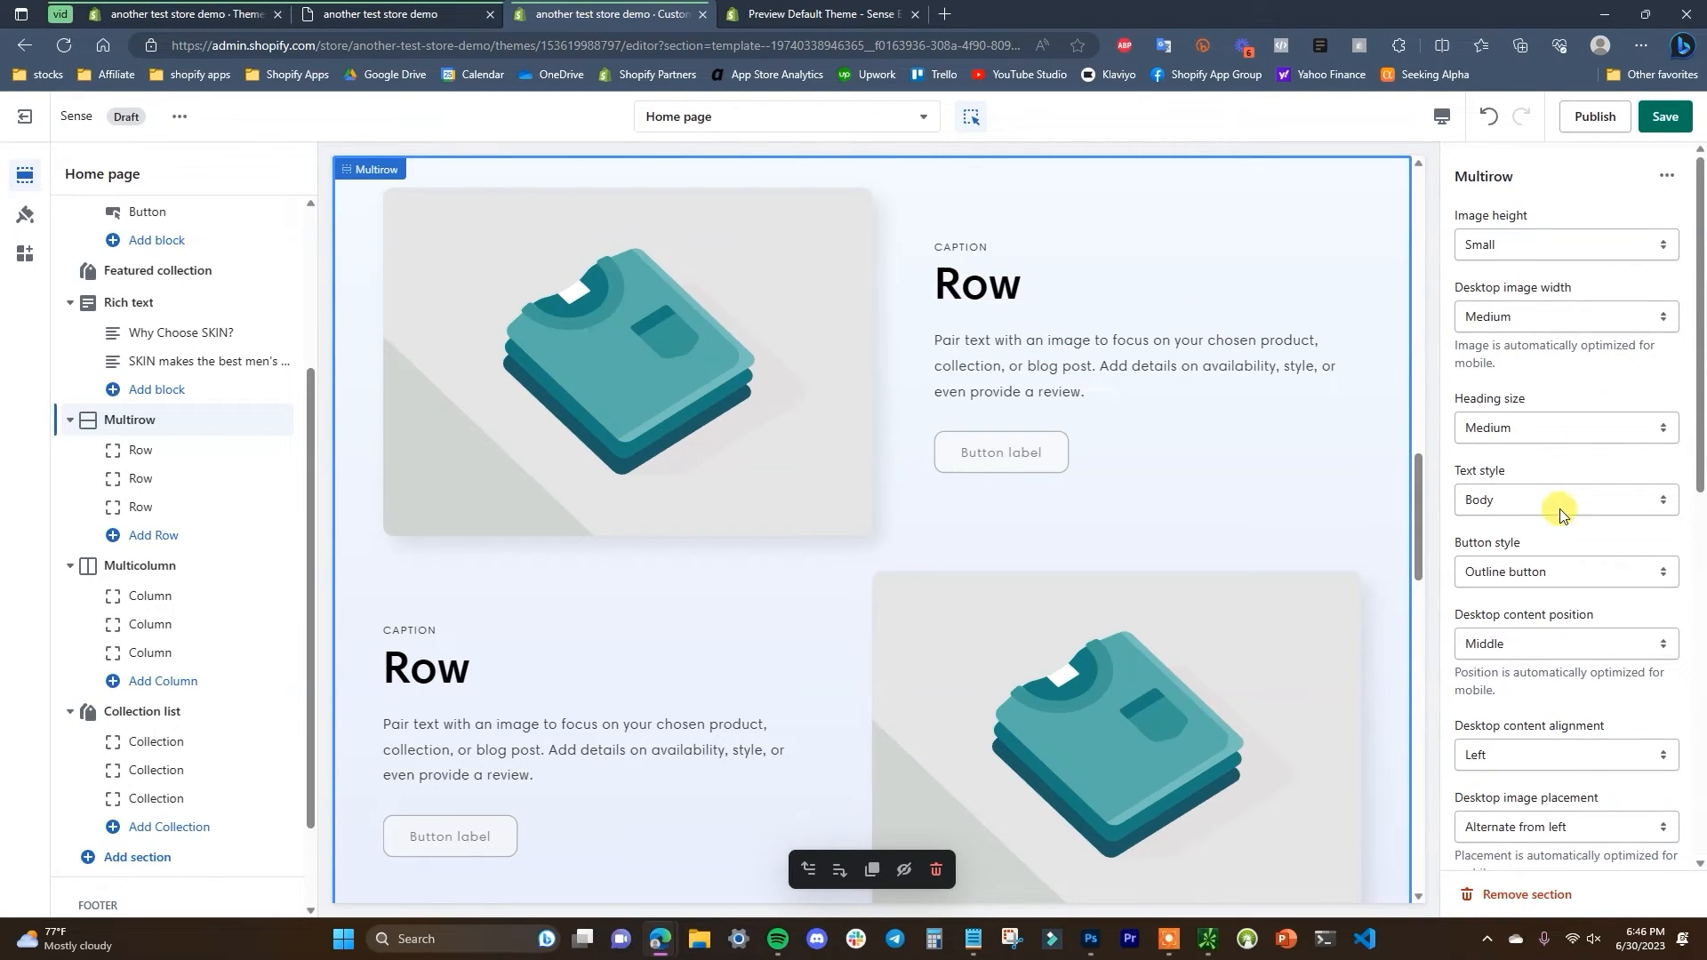
{"action": "scroll", "coordinate": [1641, 553], "scroll_direction": "down", "scroll_amount": 4}
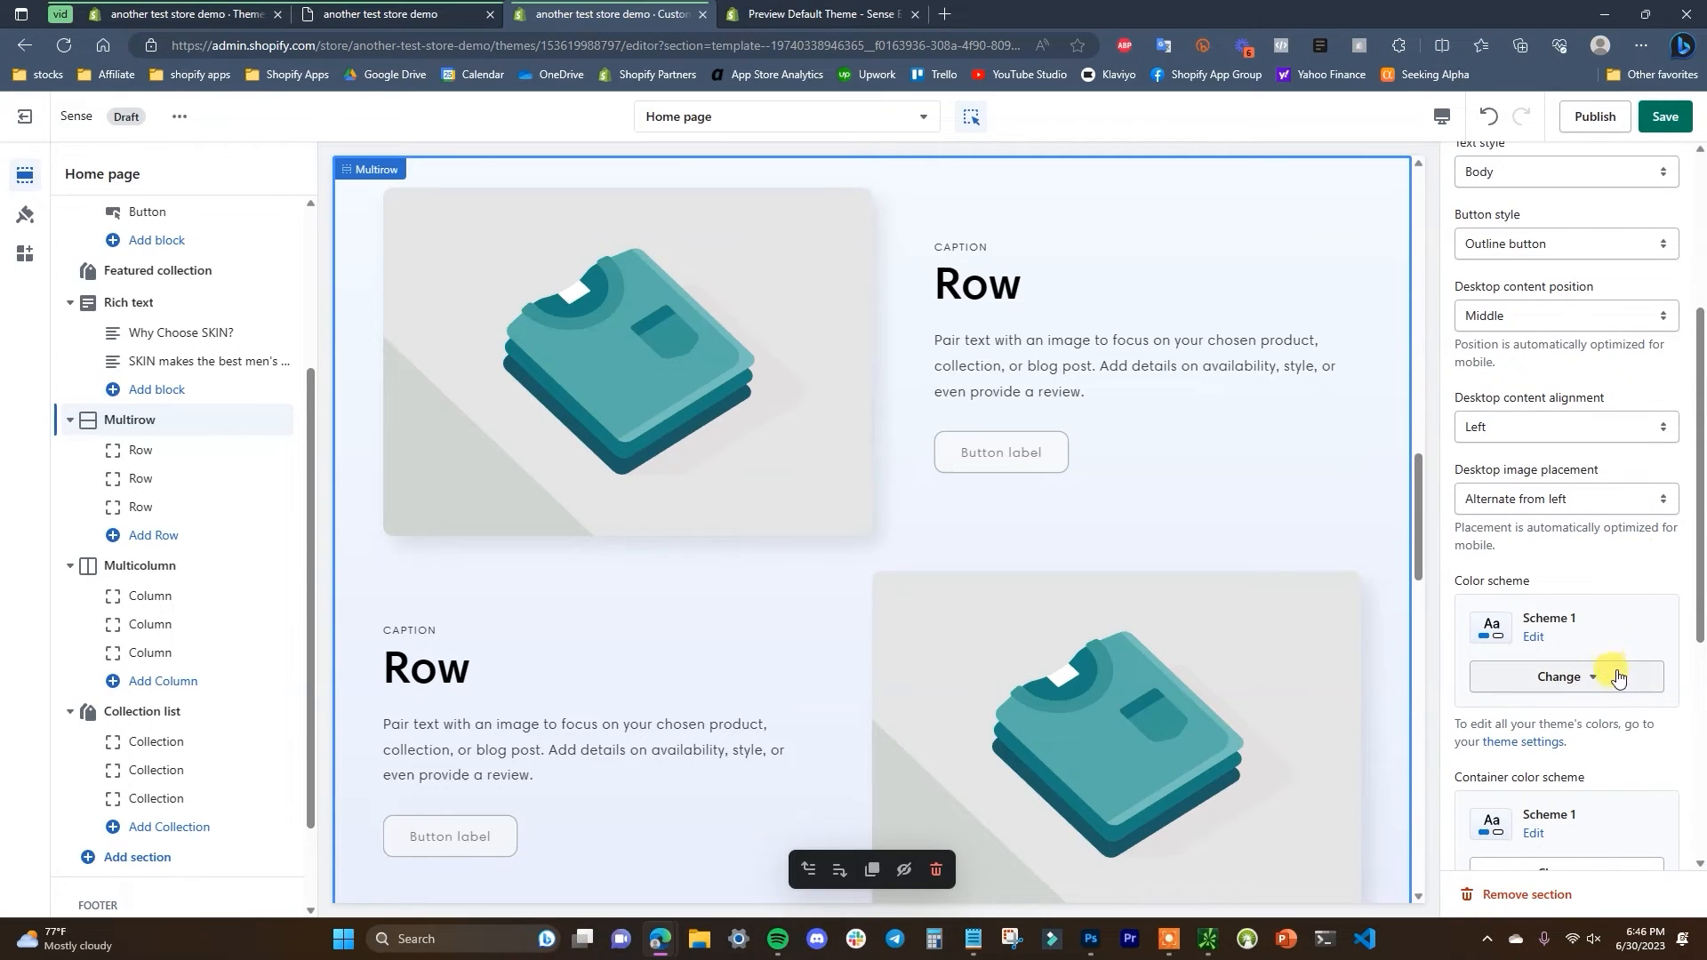
{"action": "scroll", "coordinate": [1594, 605], "scroll_direction": "down", "scroll_amount": 2}
{"action": "scroll", "coordinate": [1587, 596], "scroll_direction": "up", "scroll_amount": 1}
{"action": "scroll", "coordinate": [1586, 596], "scroll_direction": "up", "scroll_amount": 5}
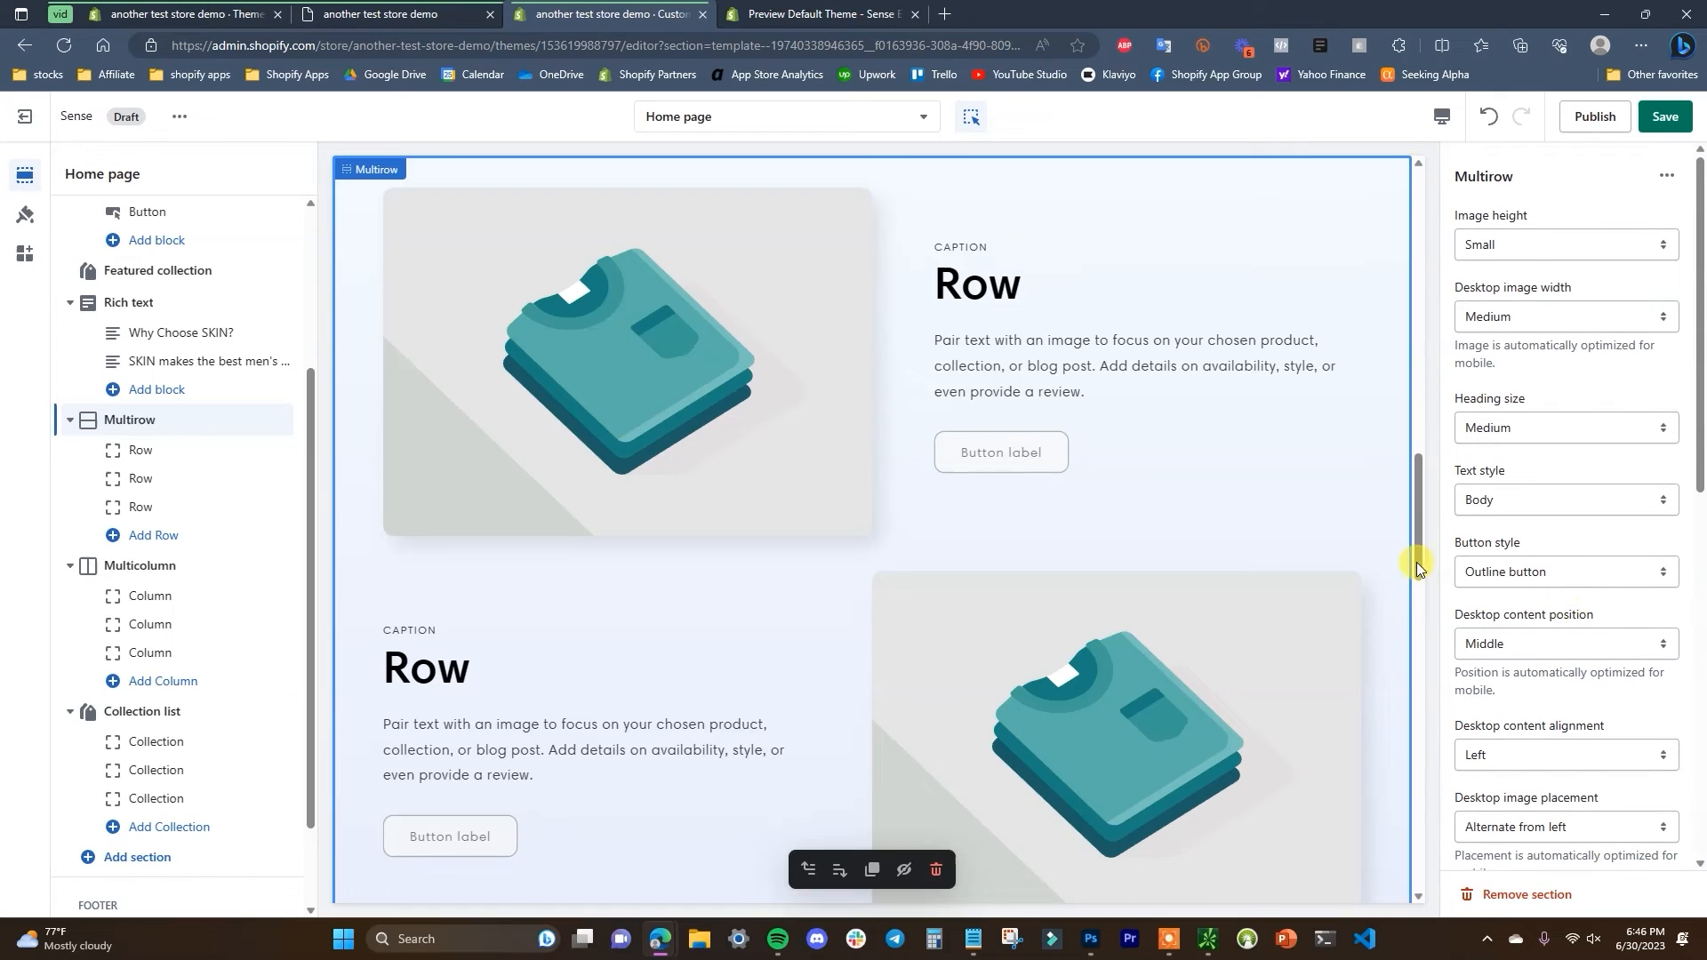
{"action": "scroll", "coordinate": [1172, 548], "scroll_direction": "up", "scroll_amount": 2}
- Check which product leads the earlier storefront's rows and assign the cleanser_white_bg image to the first Multirow row
{"action": "left_click", "coordinate": [276, 452]}
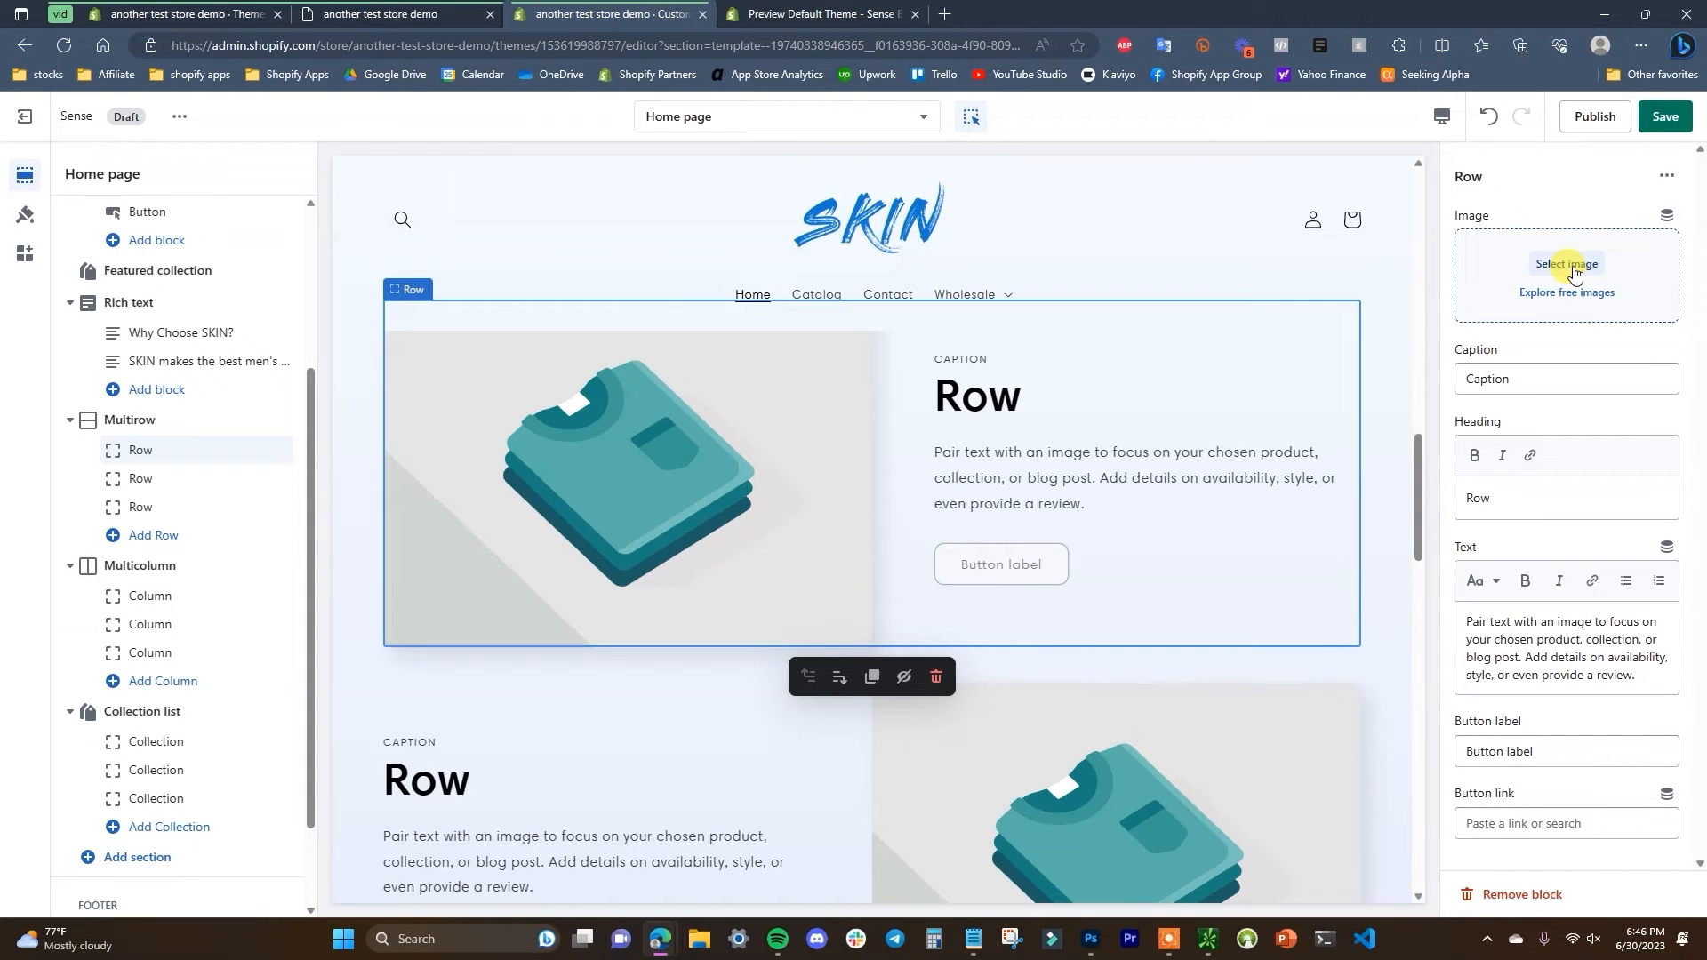
{"action": "left_click", "coordinate": [400, 23]}
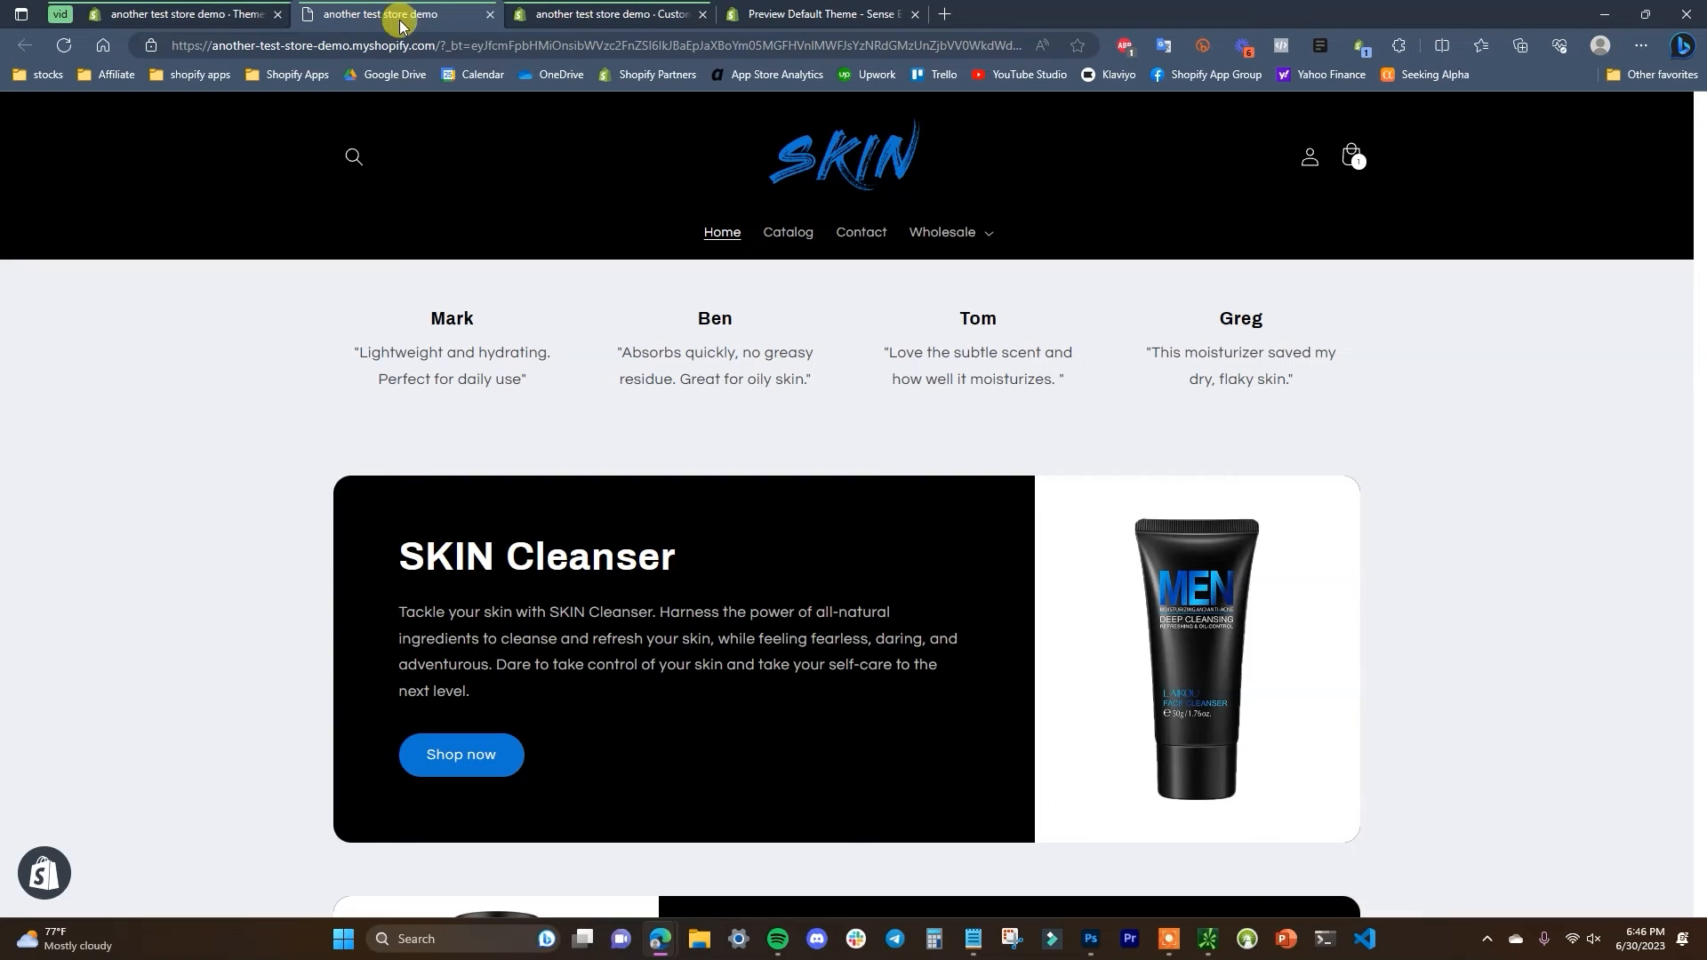
{"action": "left_click", "coordinate": [614, 9]}
{"action": "left_click", "coordinate": [1557, 279]}
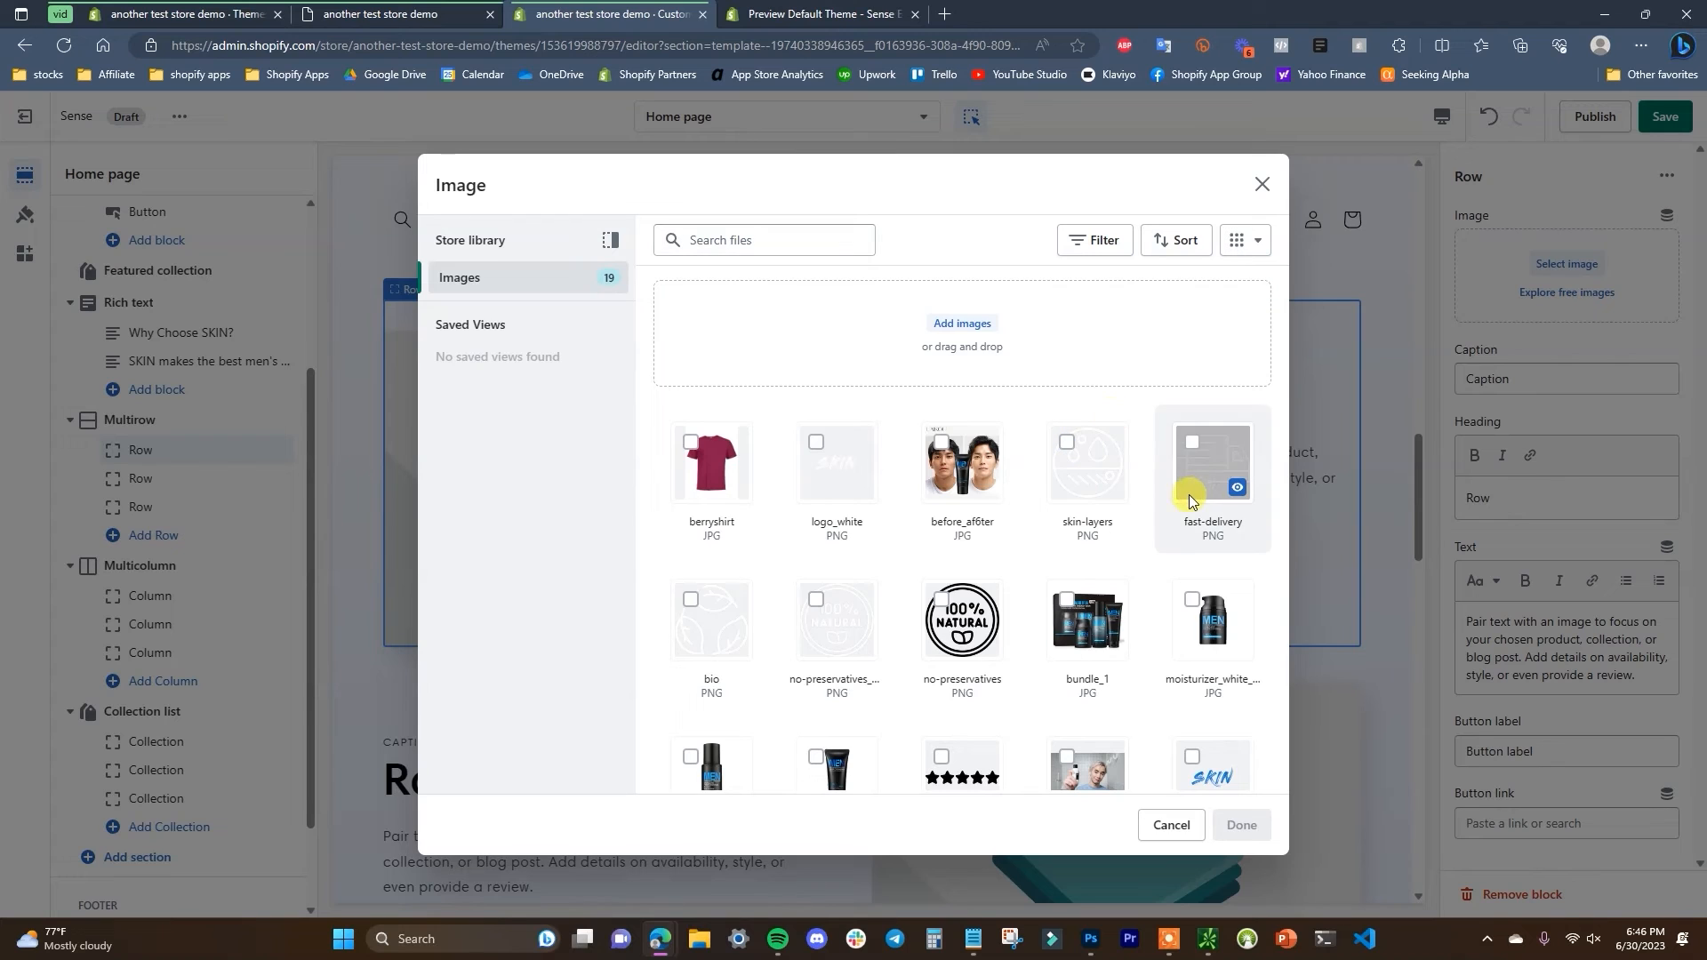
{"action": "scroll", "coordinate": [1031, 530], "scroll_direction": "down", "scroll_amount": 2}
{"action": "scroll", "coordinate": [1006, 628], "scroll_direction": "down", "scroll_amount": 1}
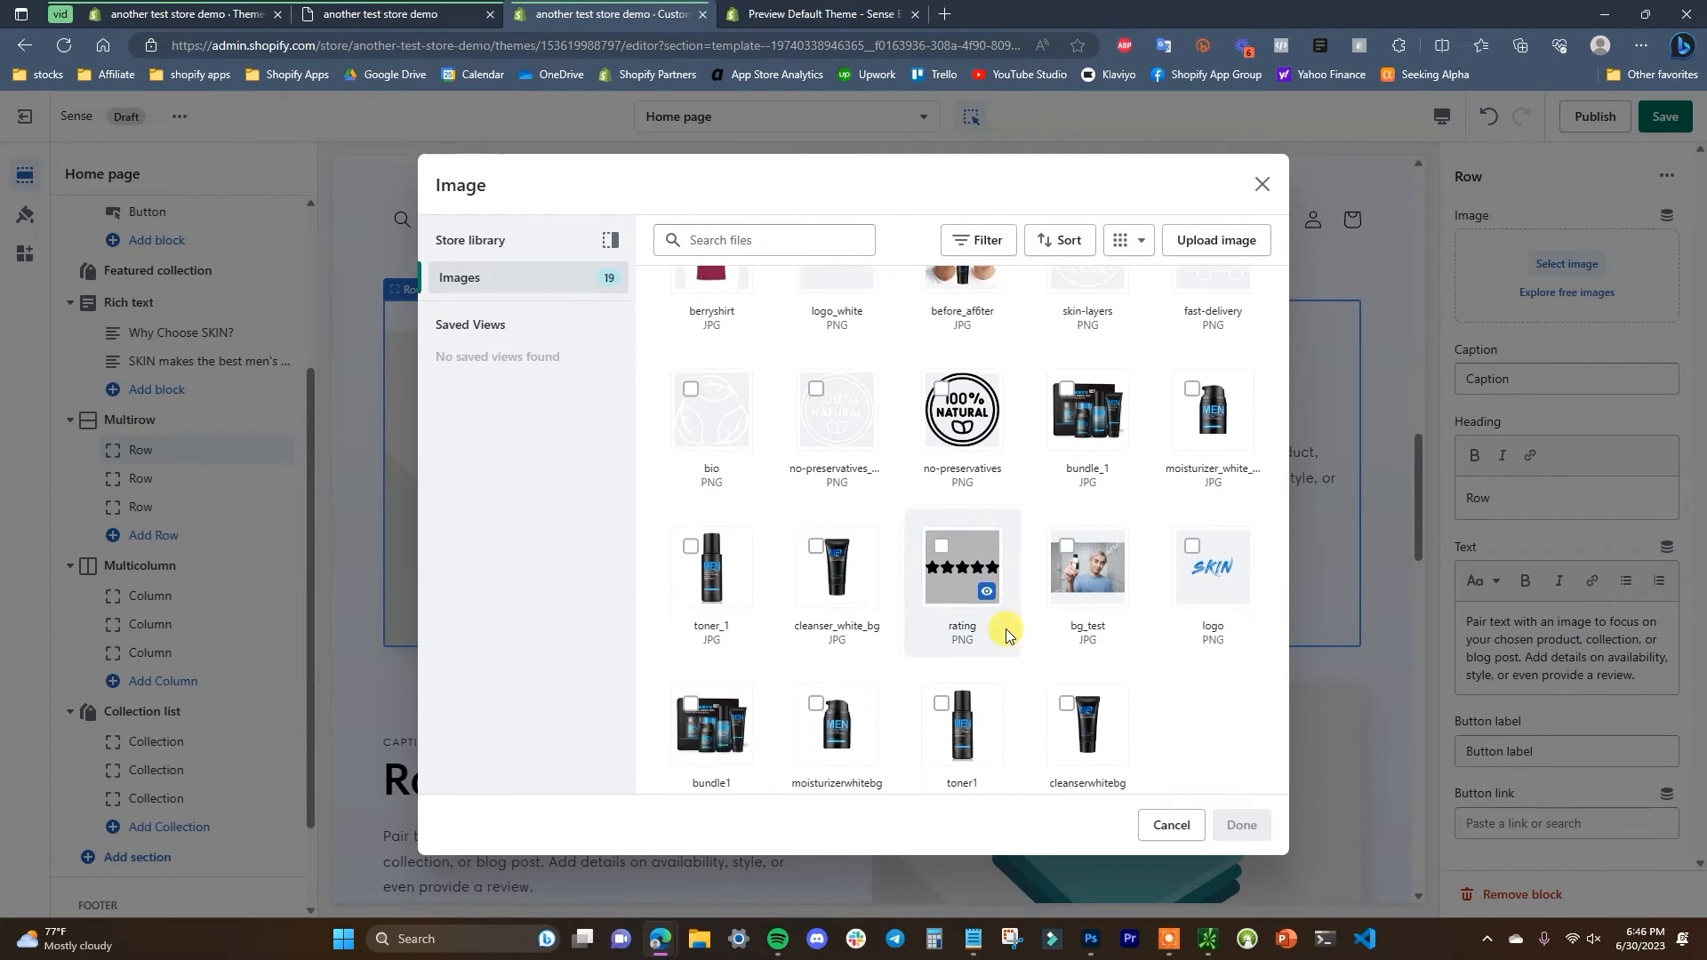
{"action": "left_click", "coordinate": [834, 557]}
{"action": "left_click", "coordinate": [1240, 826]}
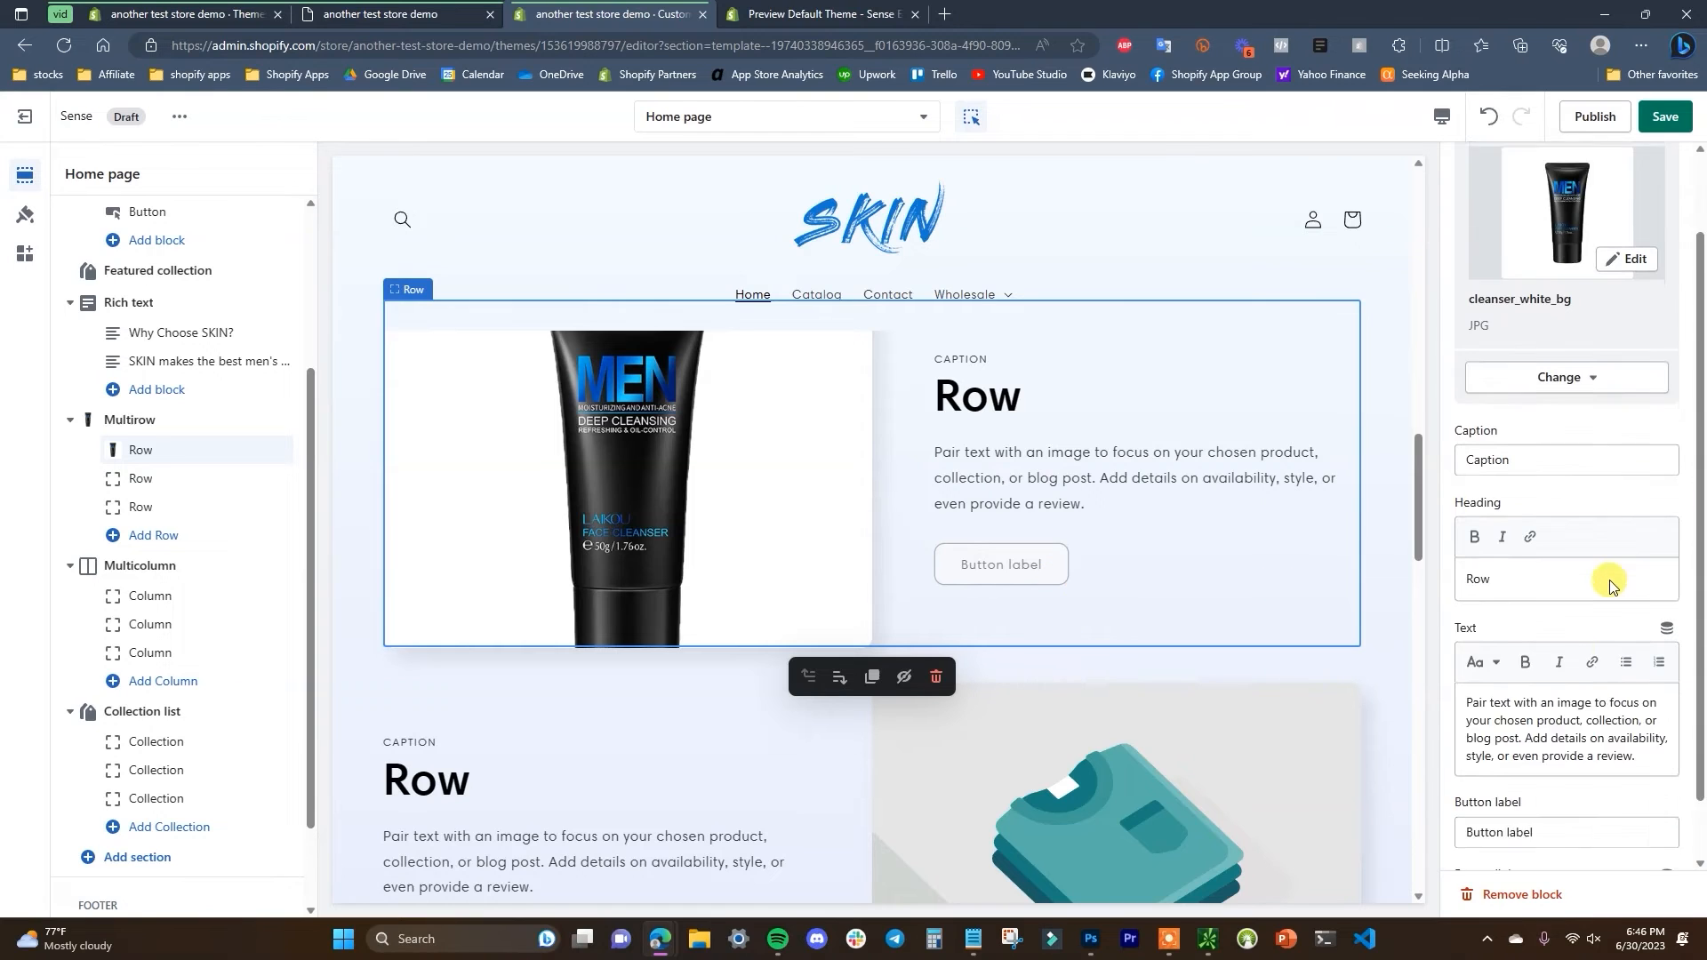
{"action": "scroll", "coordinate": [1162, 545], "scroll_direction": "down", "scroll_amount": 1}
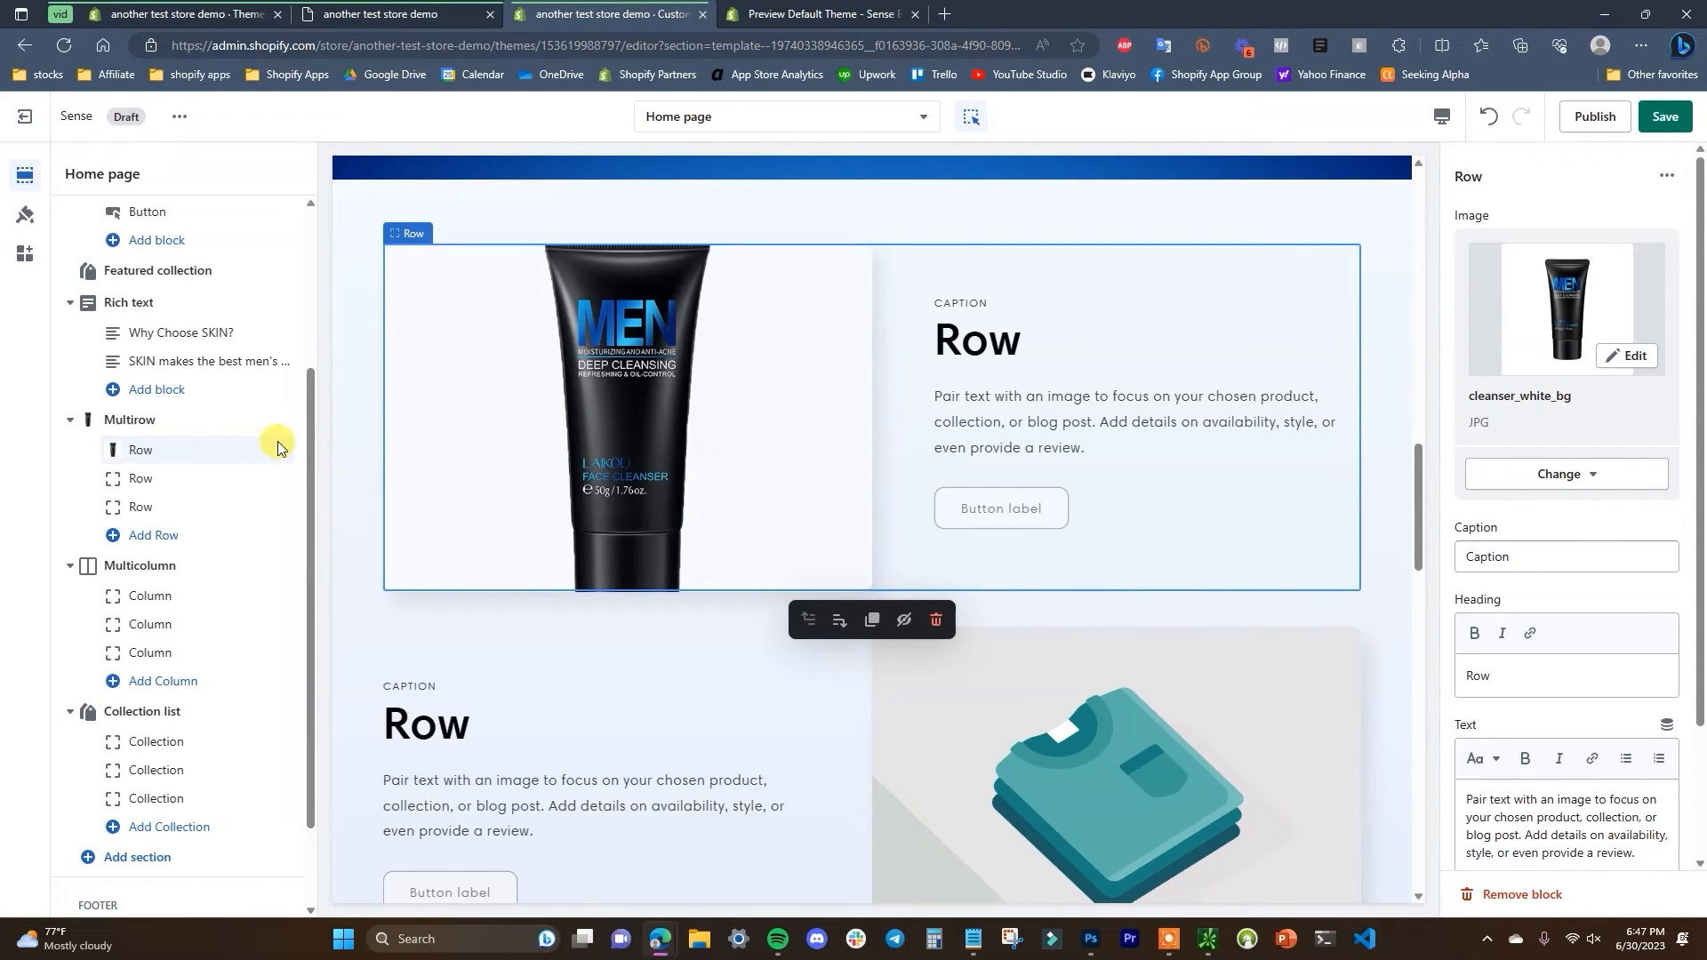
- Try Adapt to image as the Multirow section's image height and set it back to Small
{"action": "left_click", "coordinate": [167, 420]}
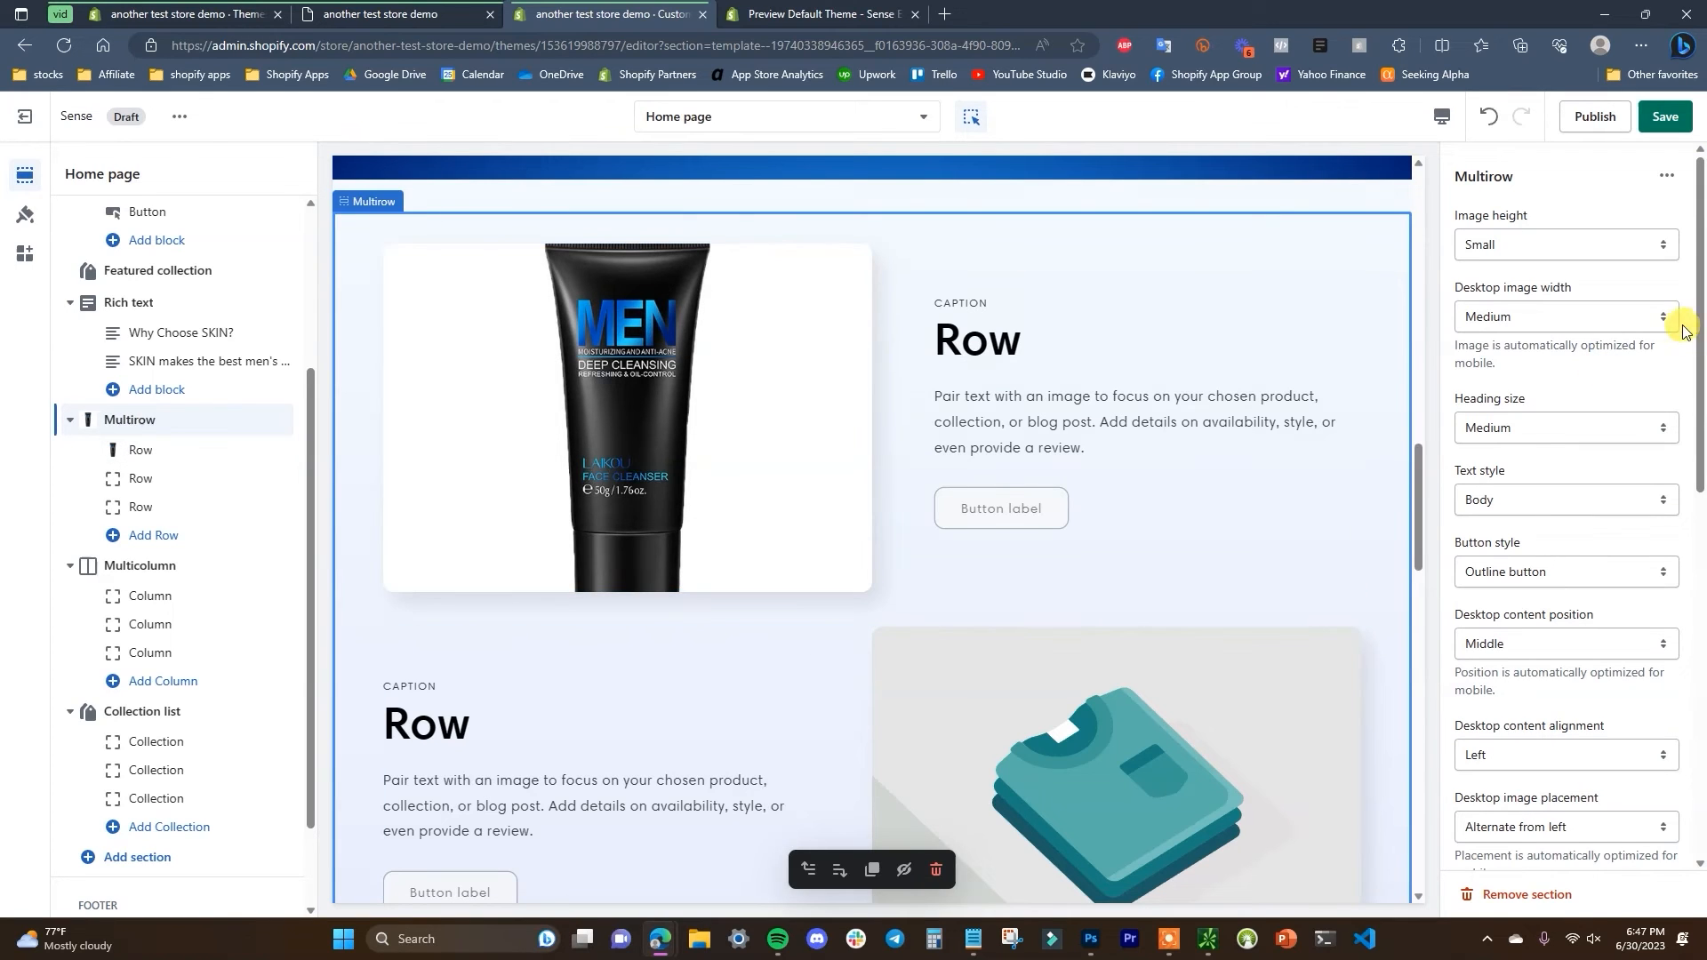
{"action": "left_click", "coordinate": [1590, 244]}
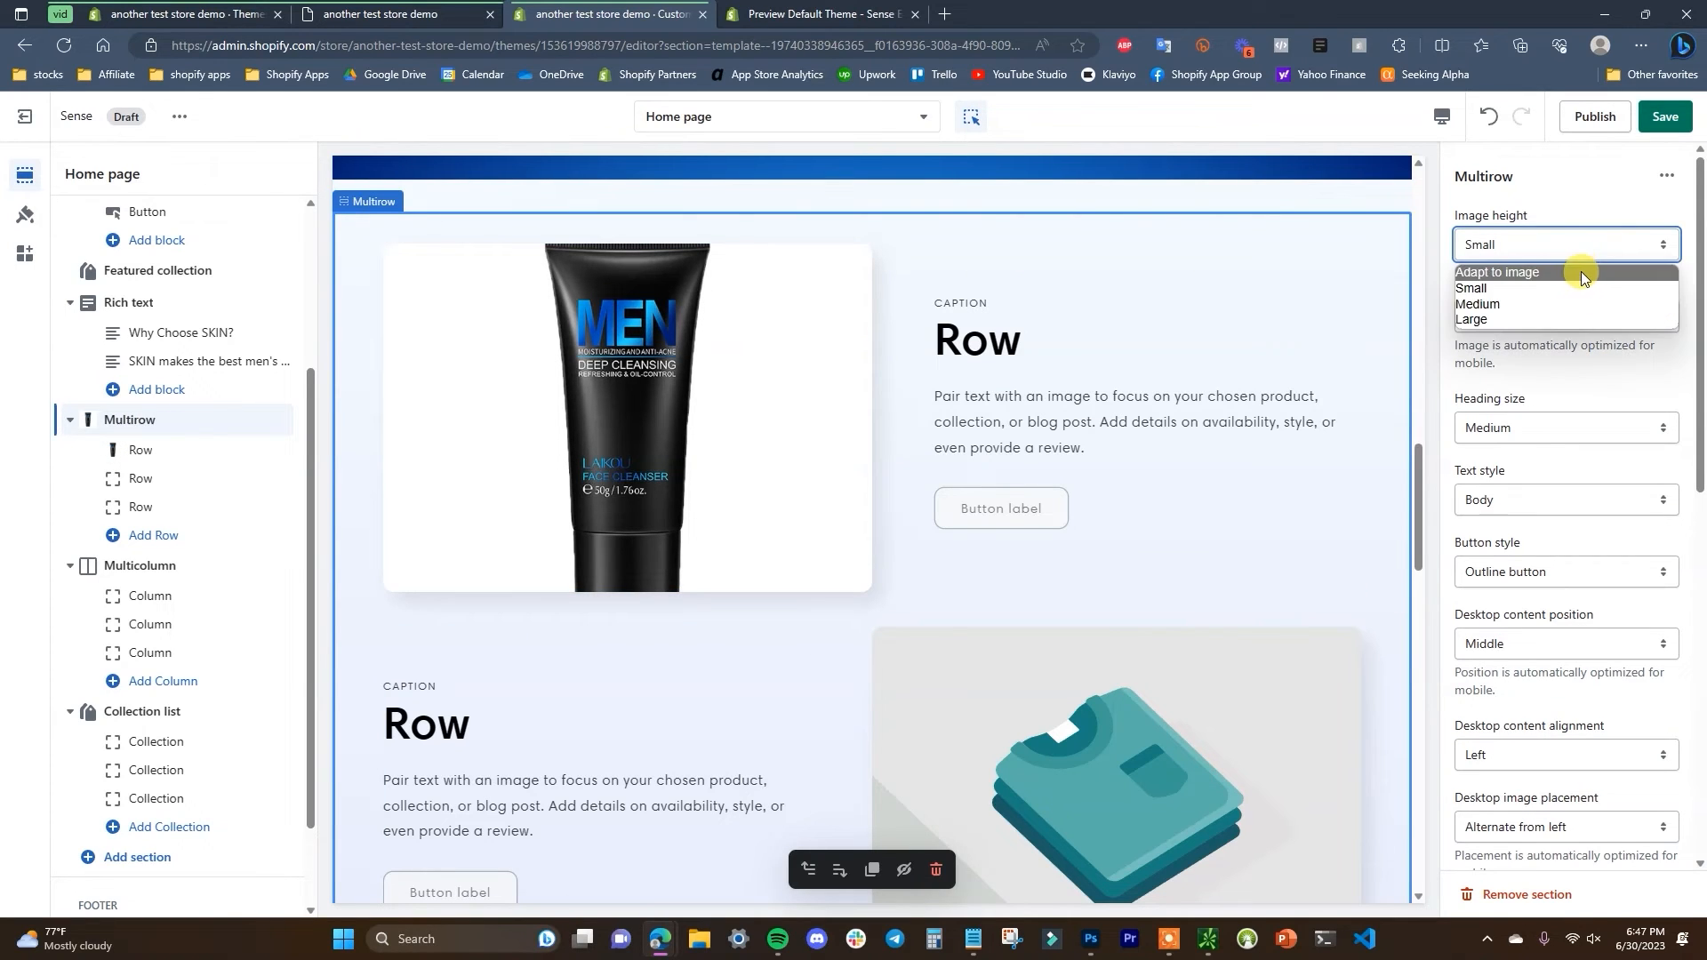
{"action": "left_click", "coordinate": [1574, 270]}
{"action": "left_click", "coordinate": [954, 452]}
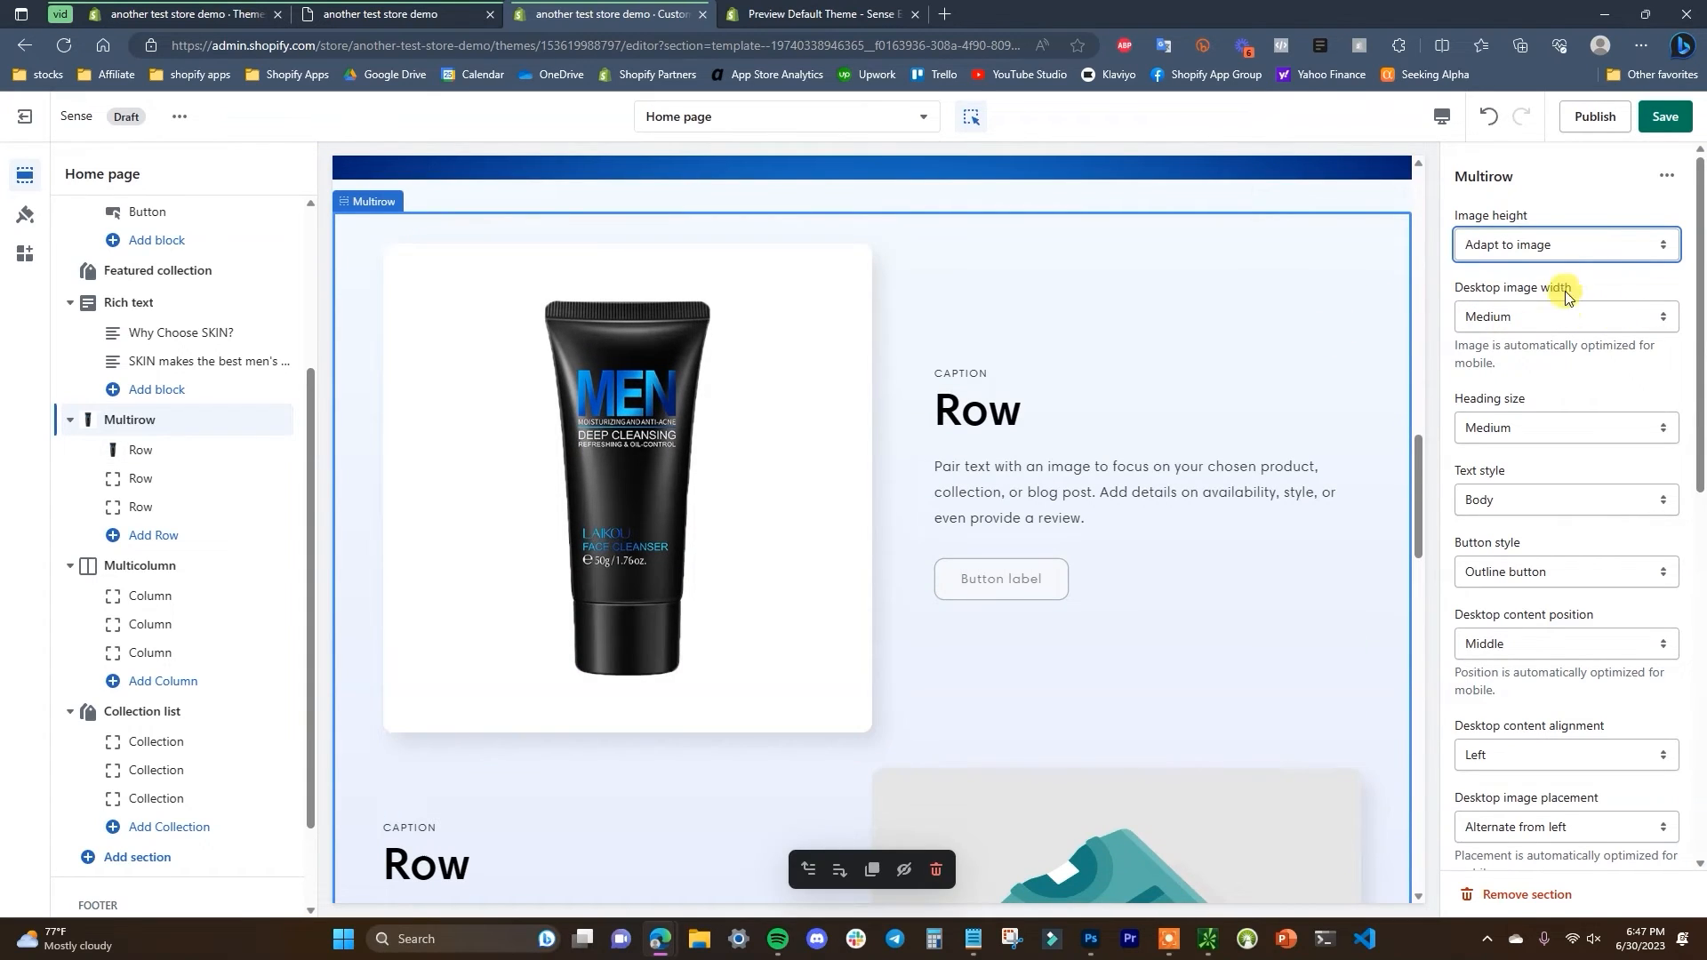
{"action": "left_click", "coordinate": [1611, 250]}
{"action": "left_click", "coordinate": [1590, 289]}
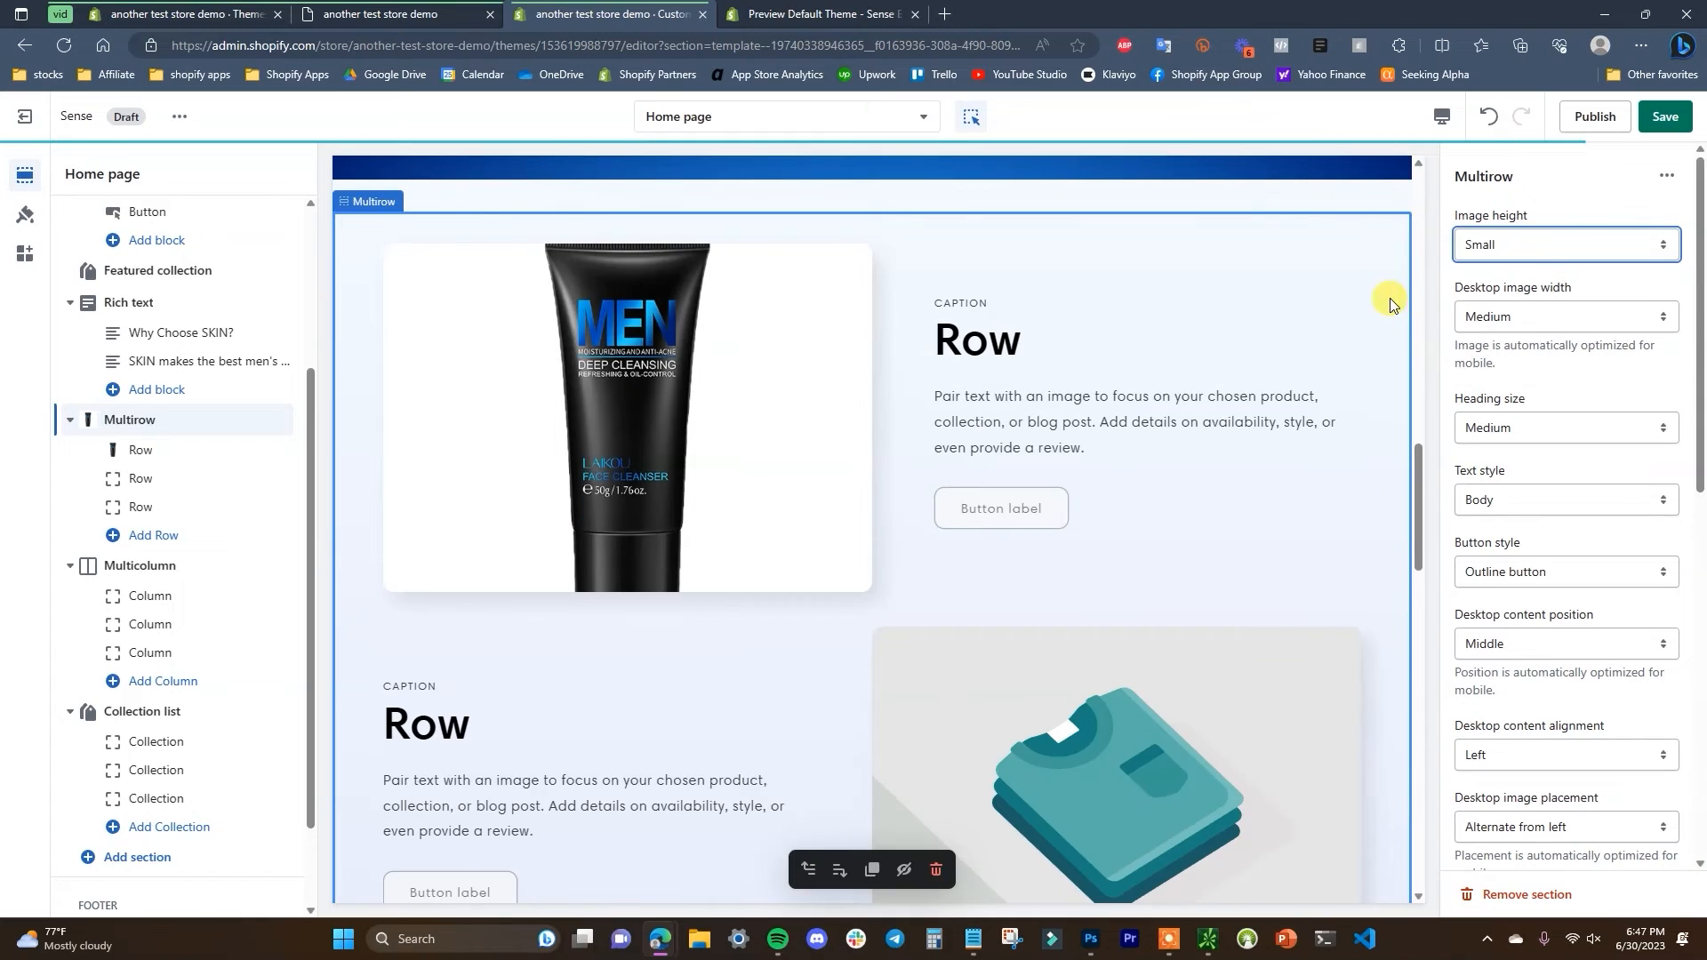
- Set the Multirow section's desktop image width to Small and check the rows in the preview
{"action": "left_click", "coordinate": [1606, 317]}
{"action": "left_click", "coordinate": [1576, 340]}
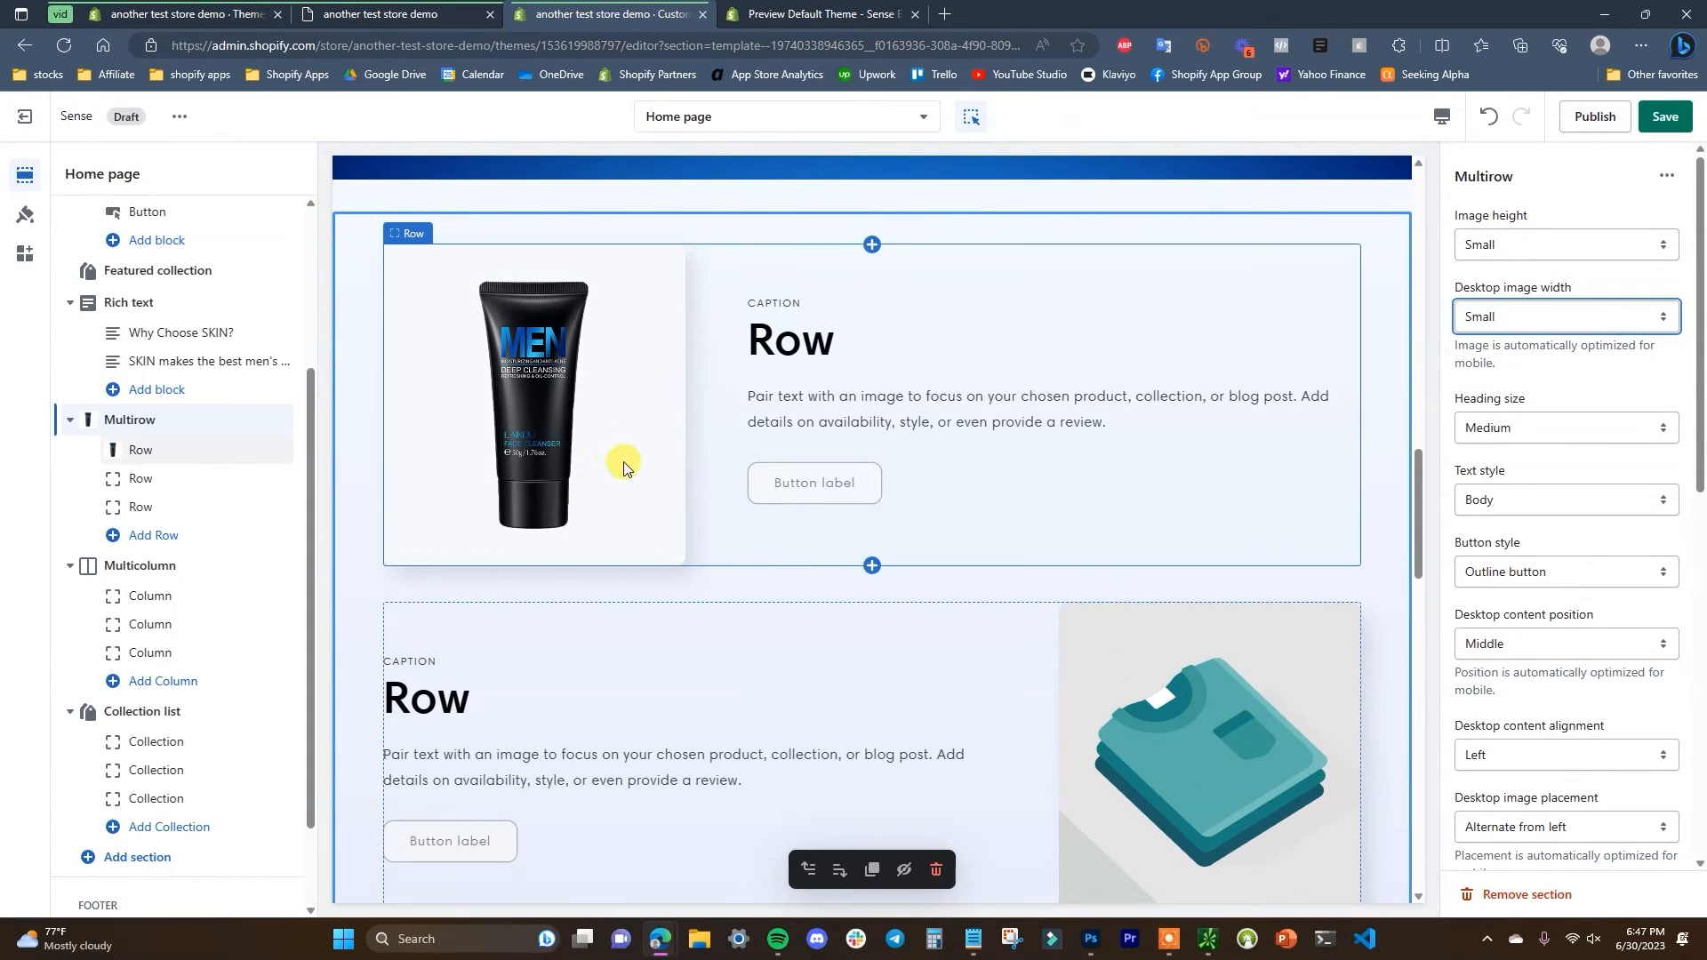
{"action": "scroll", "coordinate": [731, 514], "scroll_direction": "up", "scroll_amount": 1}
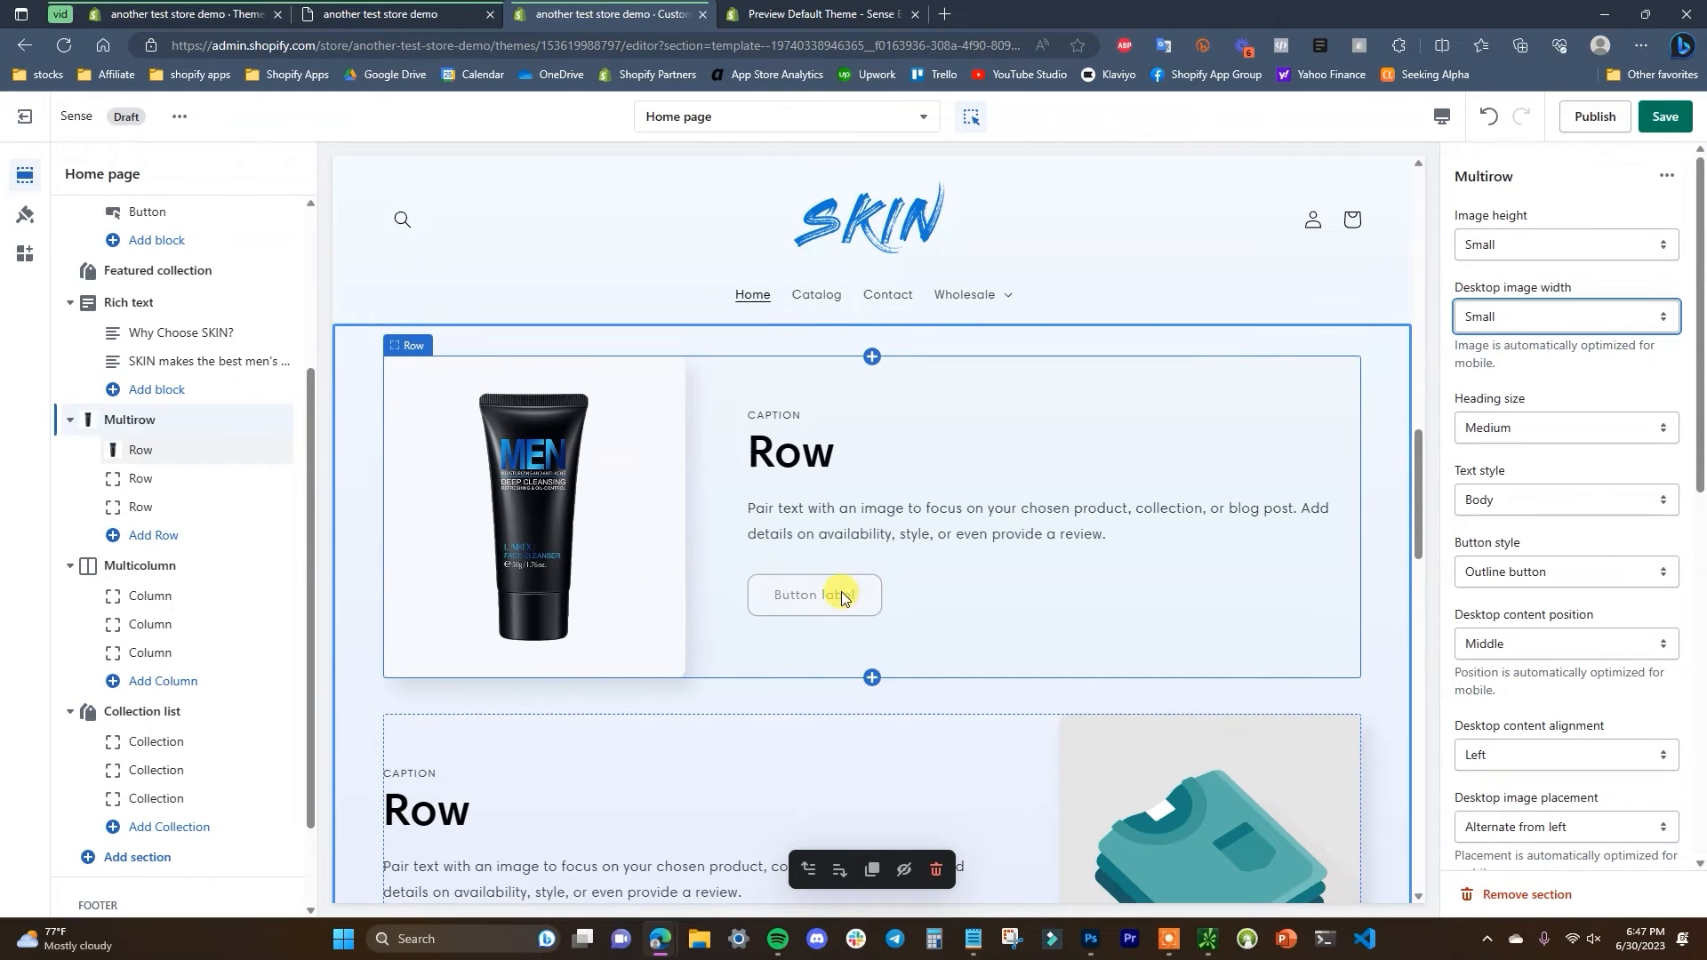
{"action": "scroll", "coordinate": [855, 593], "scroll_direction": "down", "scroll_amount": 1}
{"action": "scroll", "coordinate": [932, 586], "scroll_direction": "down", "scroll_amount": 1}
{"action": "scroll", "coordinate": [931, 585], "scroll_direction": "up", "scroll_amount": 2}
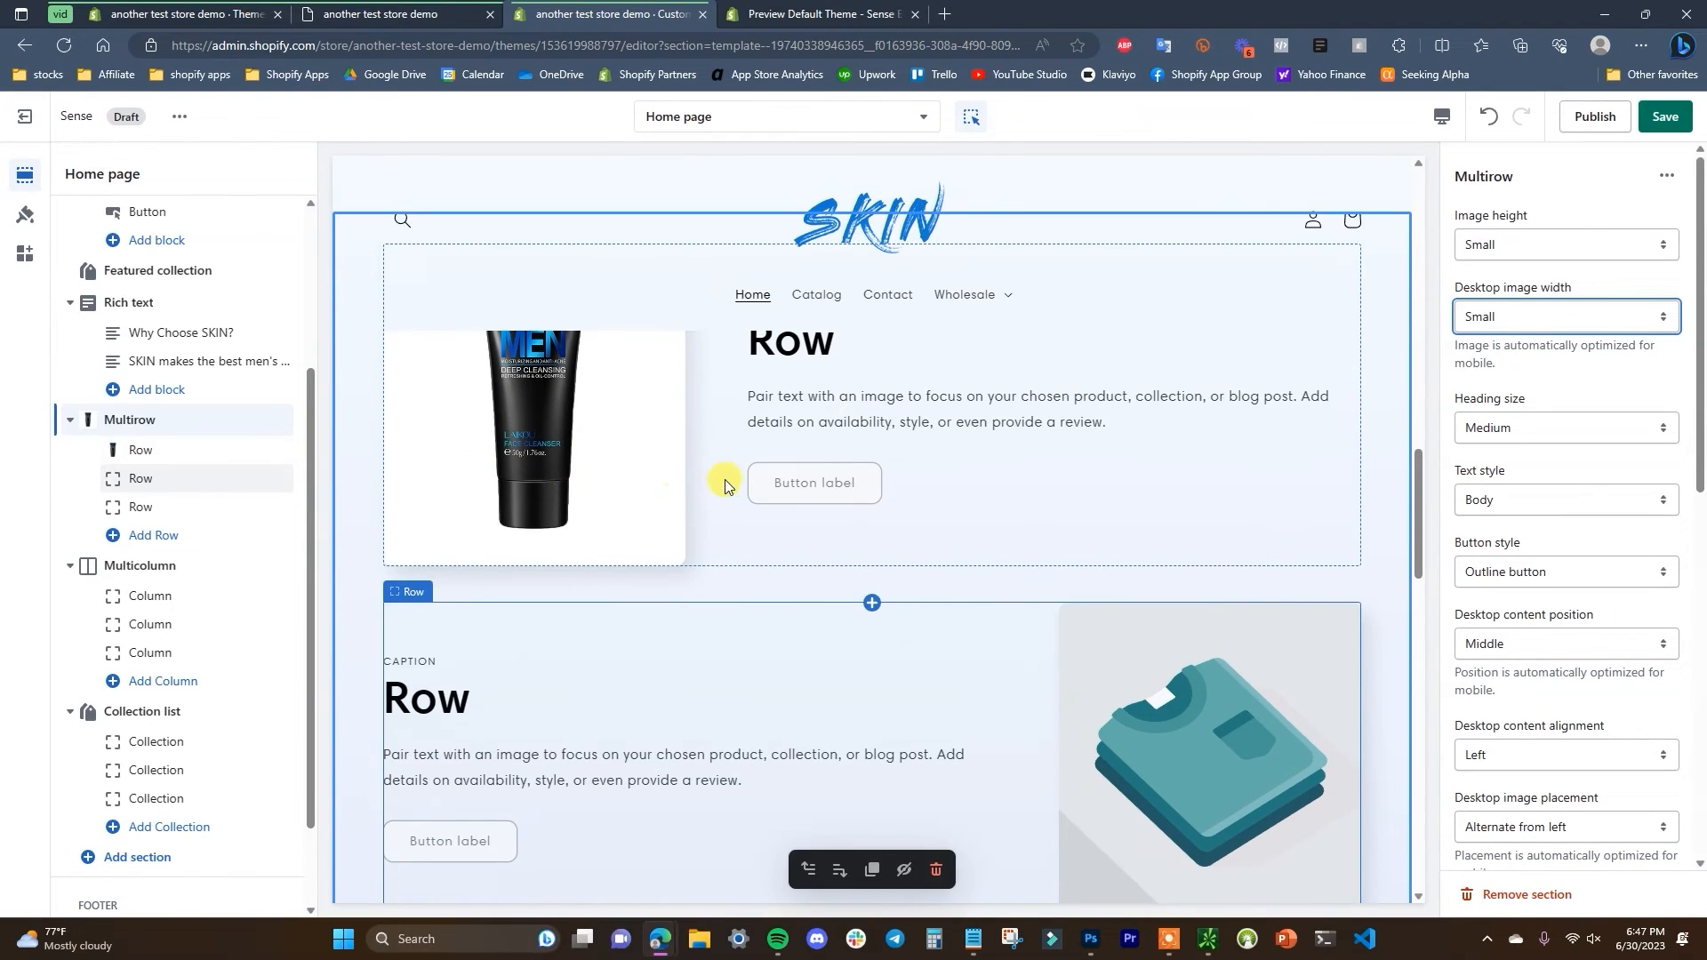
{"action": "scroll", "coordinate": [1011, 538], "scroll_direction": "down", "scroll_amount": 1}
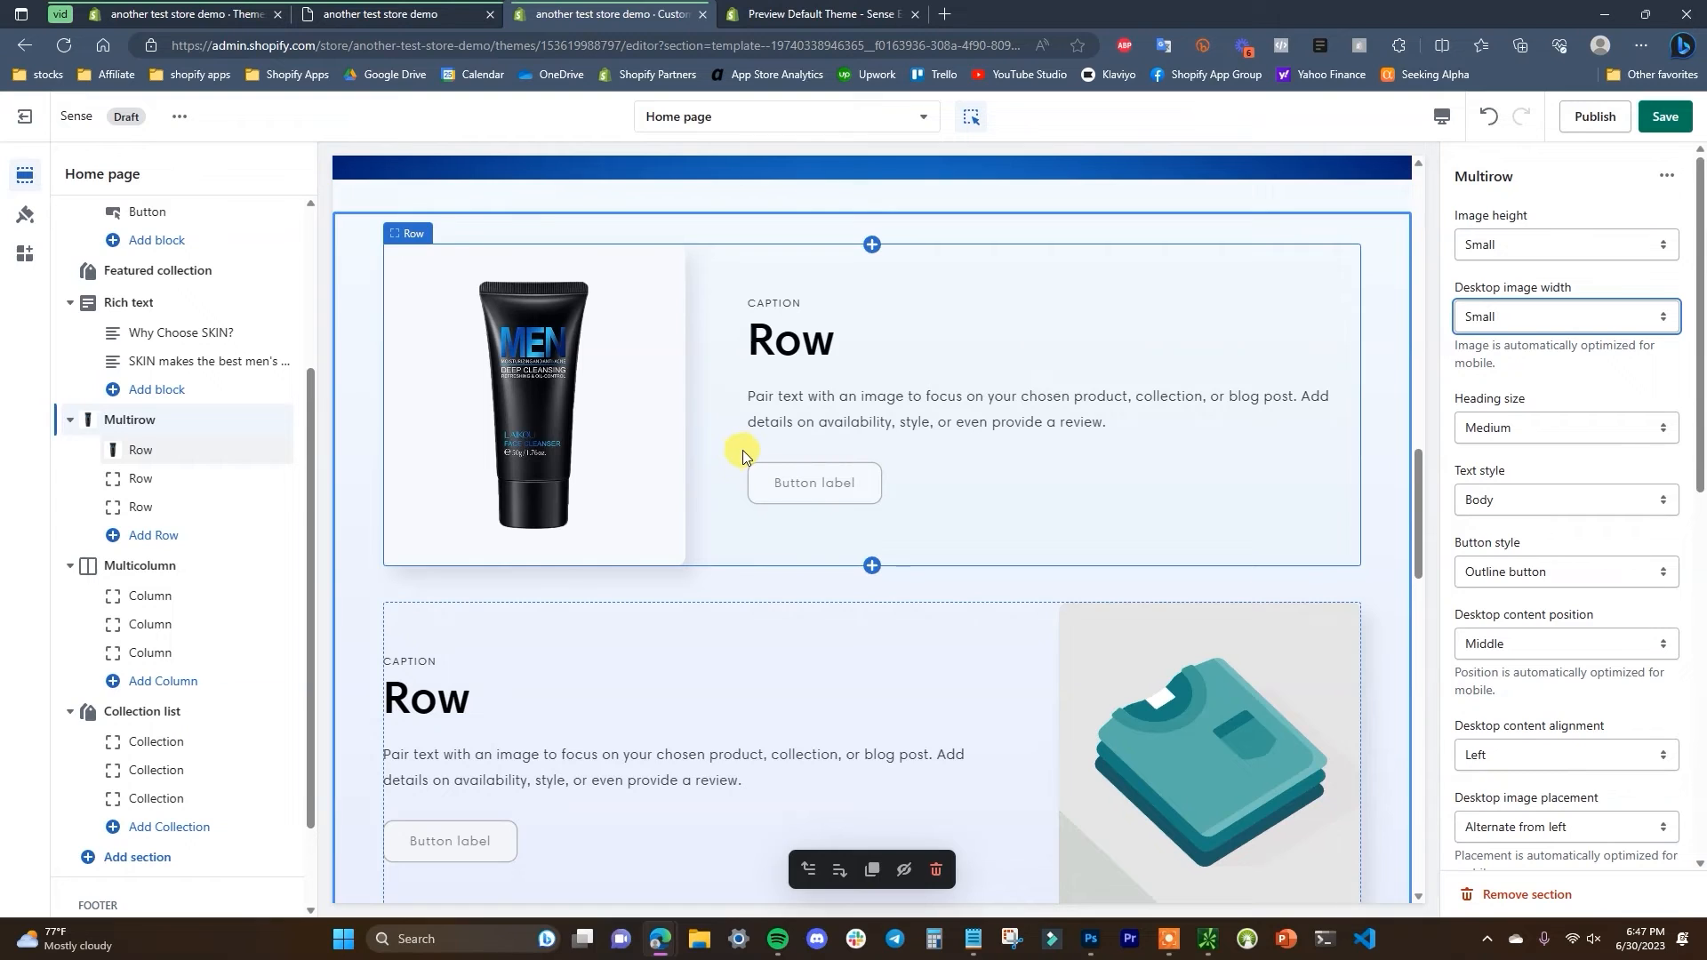
{"action": "scroll", "coordinate": [699, 418], "scroll_direction": "down", "scroll_amount": 1}
{"action": "scroll", "coordinate": [553, 434], "scroll_direction": "up", "scroll_amount": 1}
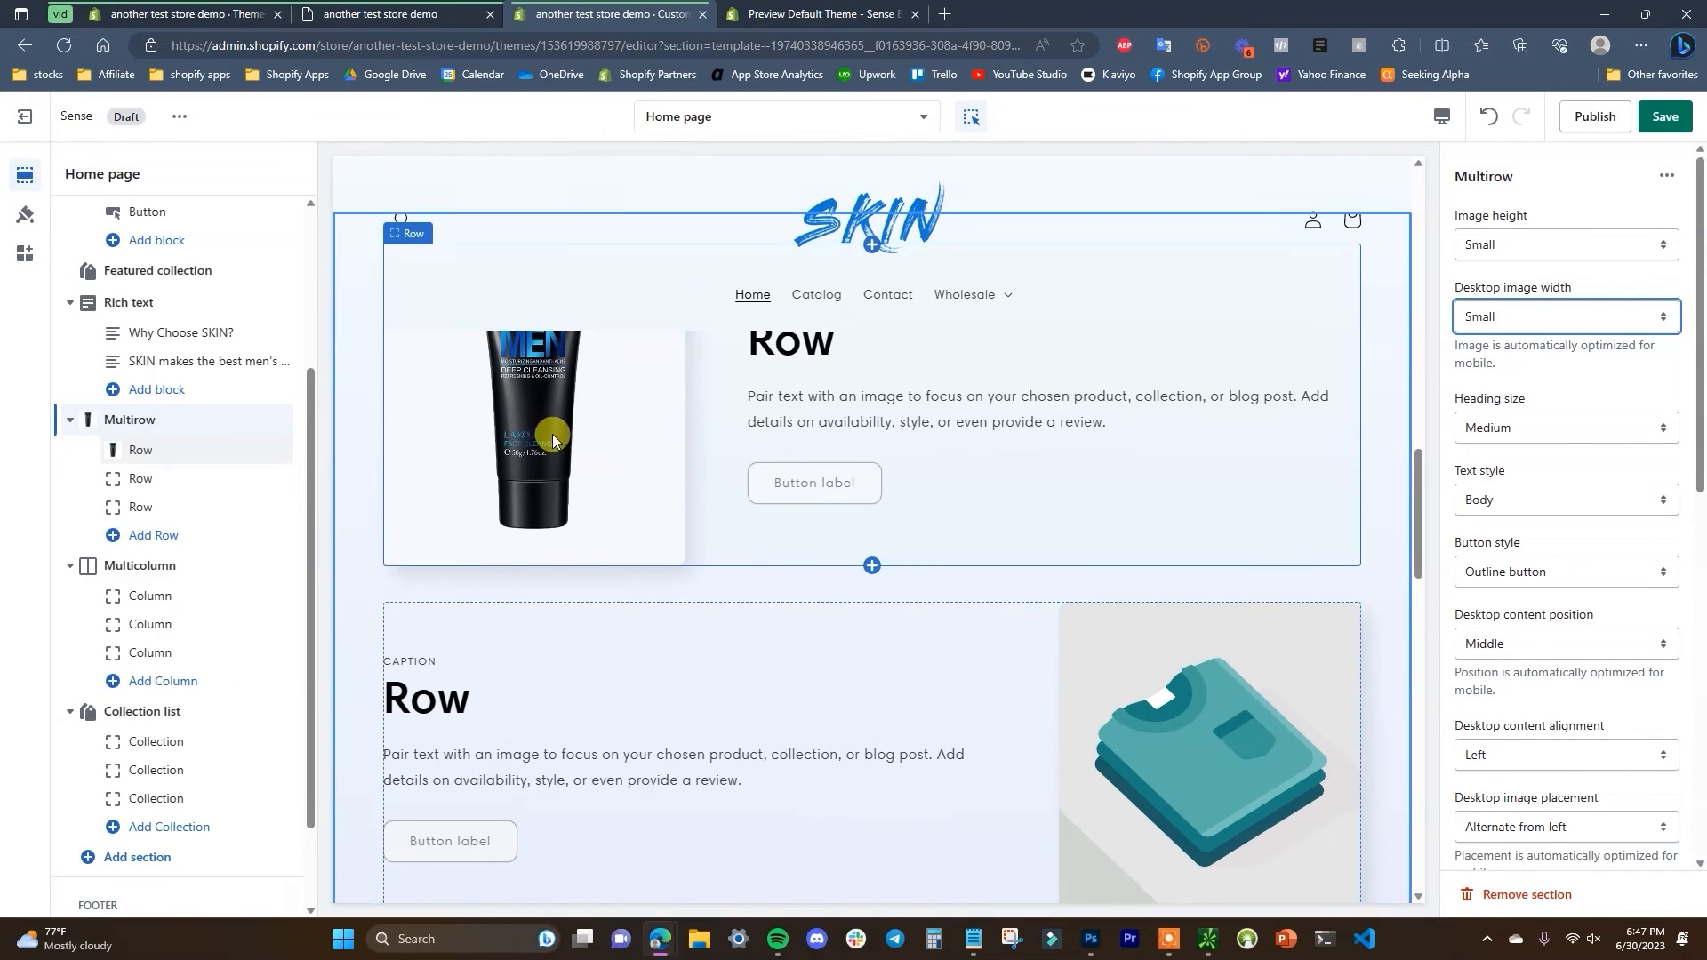
- Copy the heading "SKIN Cleanser" from the earlier storefront and use it as the first Multirow row's heading
{"action": "left_click", "coordinate": [190, 449]}
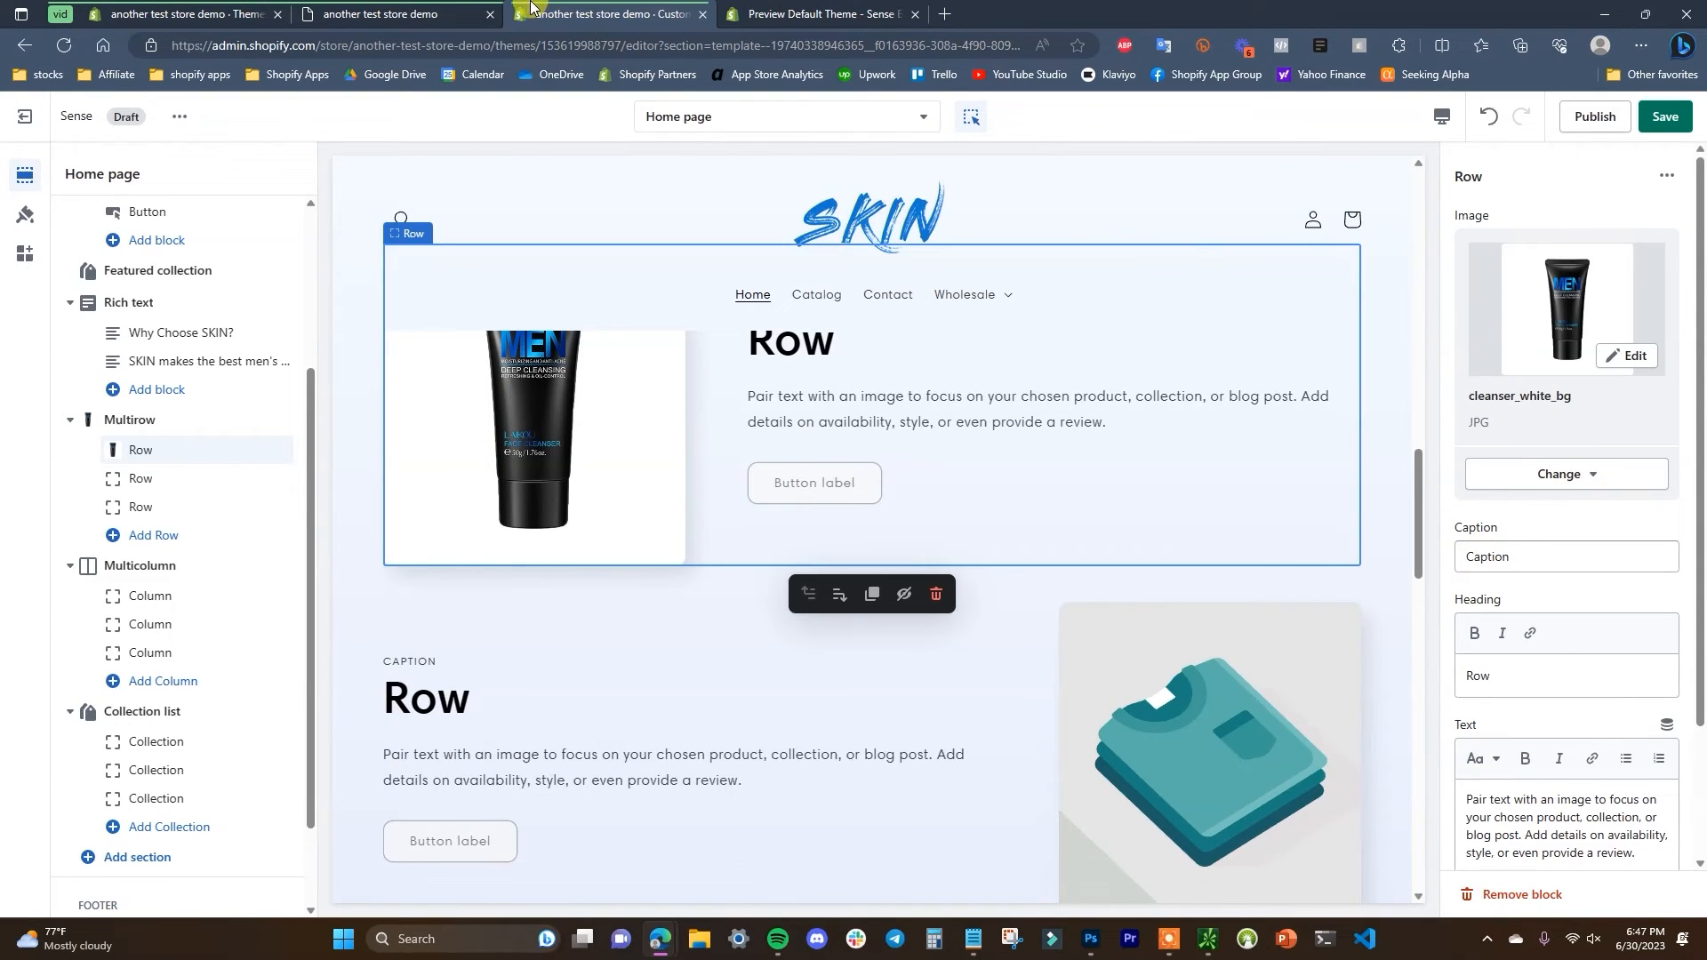
{"action": "scroll", "coordinate": [934, 485], "scroll_direction": "up", "scroll_amount": 1}
{"action": "left_click", "coordinate": [432, 13]}
{"action": "mouse_move", "coordinate": [689, 557]}
{"action": "left_mouse_down"}
{"action": "mouse_move", "coordinate": [397, 552]}
{"action": "mouse_move", "coordinate": [677, 555]}
{"action": "left_mouse_up"}
{"action": "key", "text": "ctrl+c"}
{"action": "left_click", "coordinate": [396, 552]}
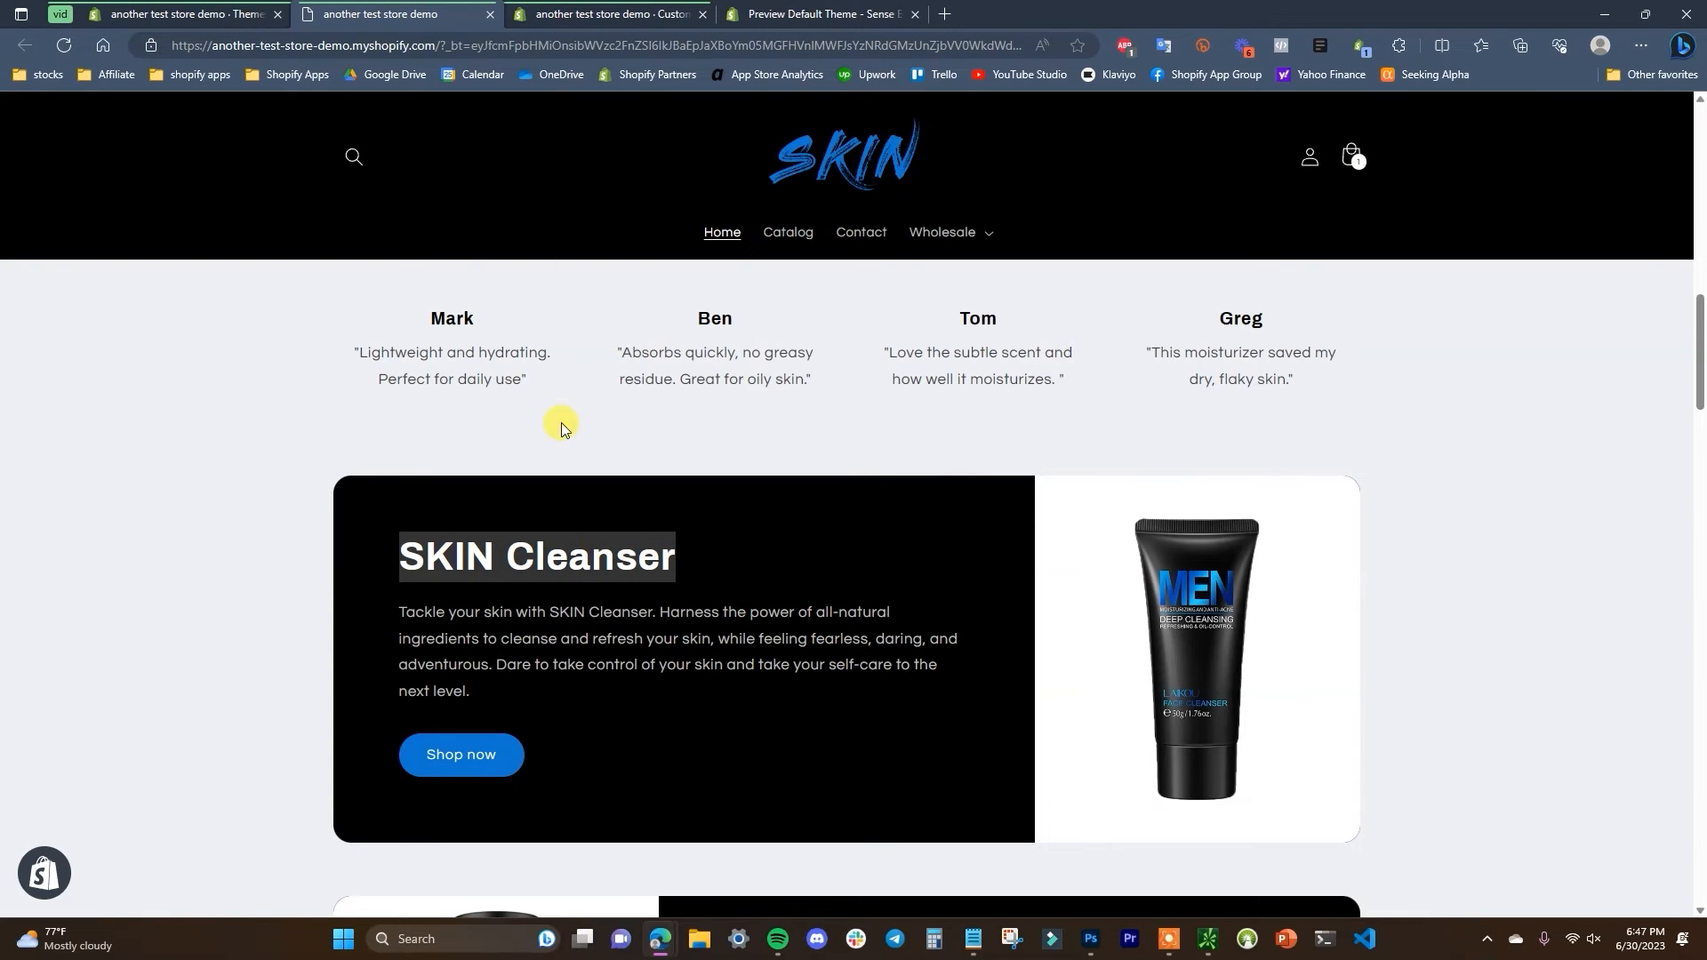
{"action": "left_click", "coordinate": [622, 13]}
{"action": "left_click_drag", "start_coordinate": [1520, 695], "coordinate": [1459, 693]}
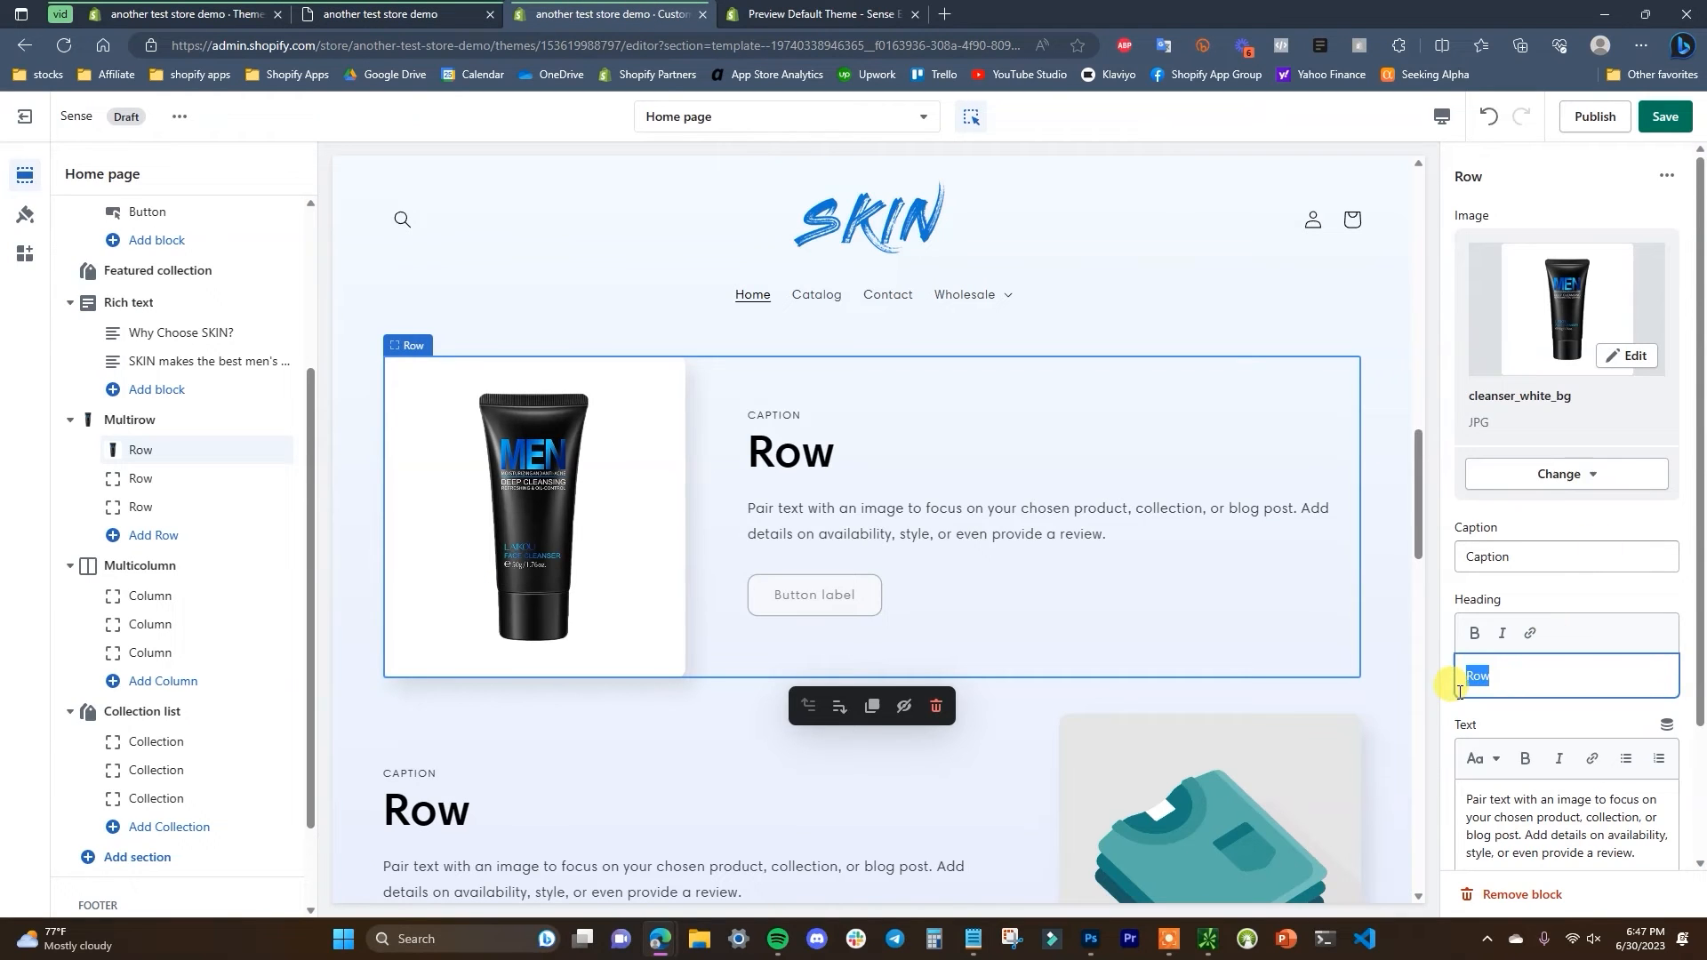
{"action": "key", "text": "ctrl+v"}
- Replace the SKIN Cleanser row's placeholder text with the product description copied from the earlier storefront
{"action": "scroll", "coordinate": [1578, 677], "scroll_direction": "down", "scroll_amount": 1}
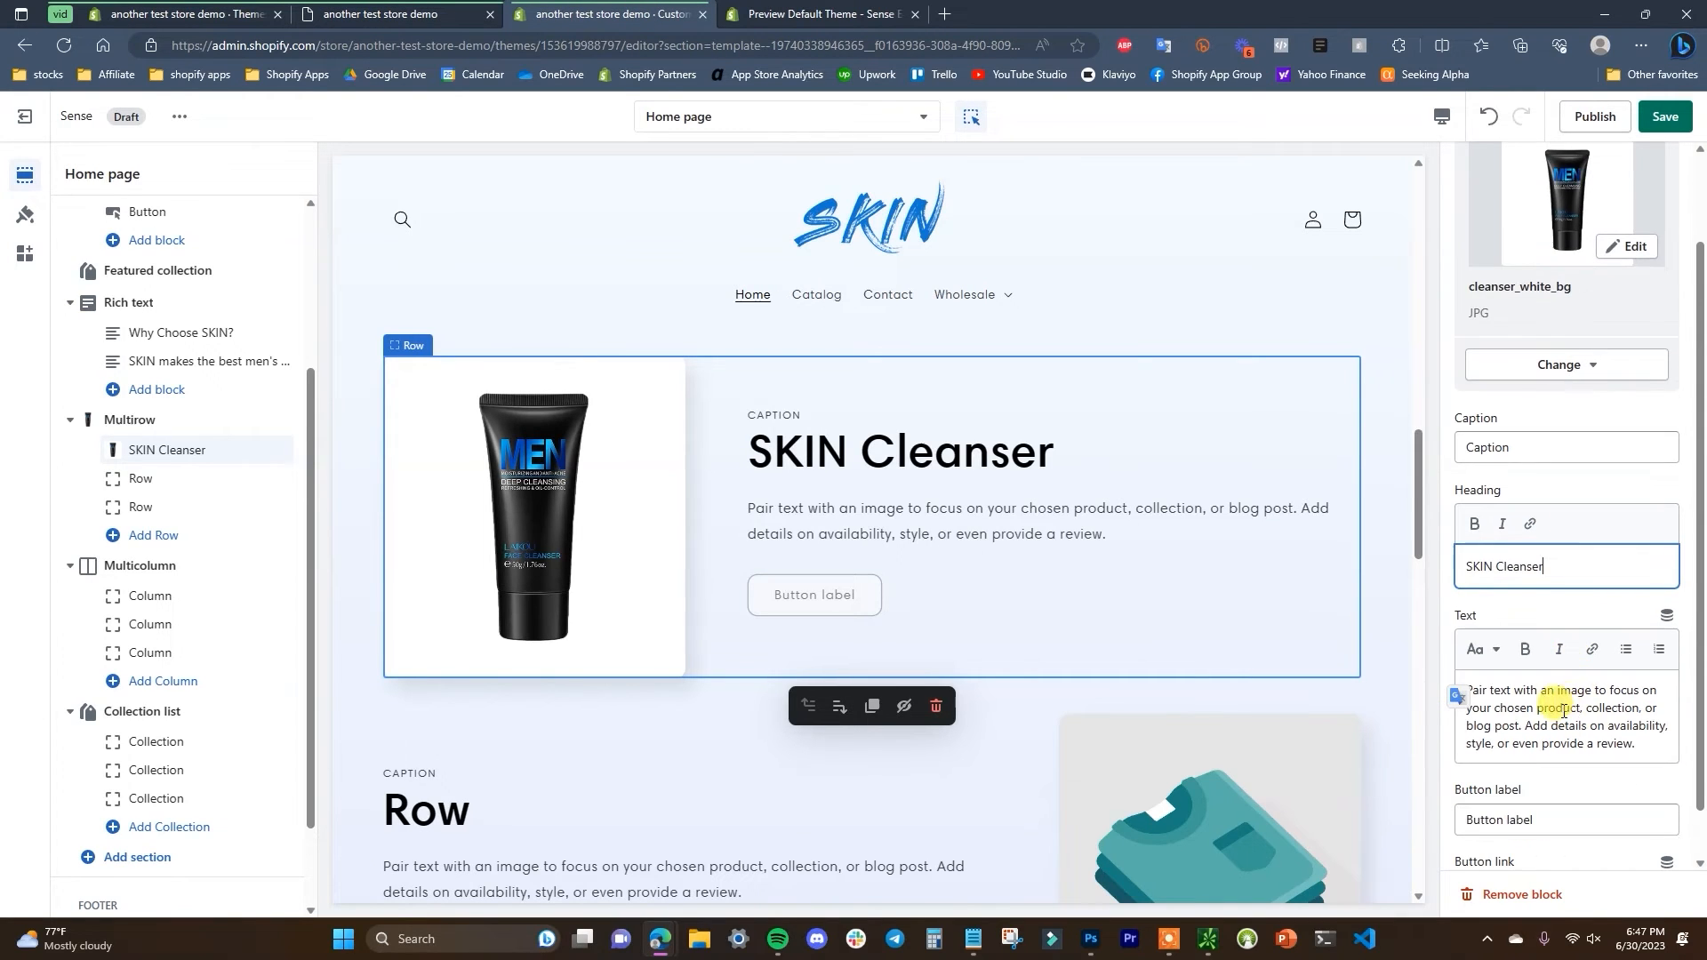
{"action": "left_click", "coordinate": [382, 13]}
{"action": "left_click_drag", "start_coordinate": [497, 687], "coordinate": [401, 627]}
{"action": "key", "text": "ctrl+c"}
{"action": "left_click", "coordinate": [604, 13]}
{"action": "left_click", "coordinate": [1638, 746]}
{"action": "key", "text": "ctrl+a"}
{"action": "key", "text": "ctrl+v"}
- Set the SKIN Cleanser row's button label to "Buy Now" and link it to the SKIN Cleanser product
{"action": "left_click", "coordinate": [1565, 770]}
{"action": "key", "text": "ctrl+a"}
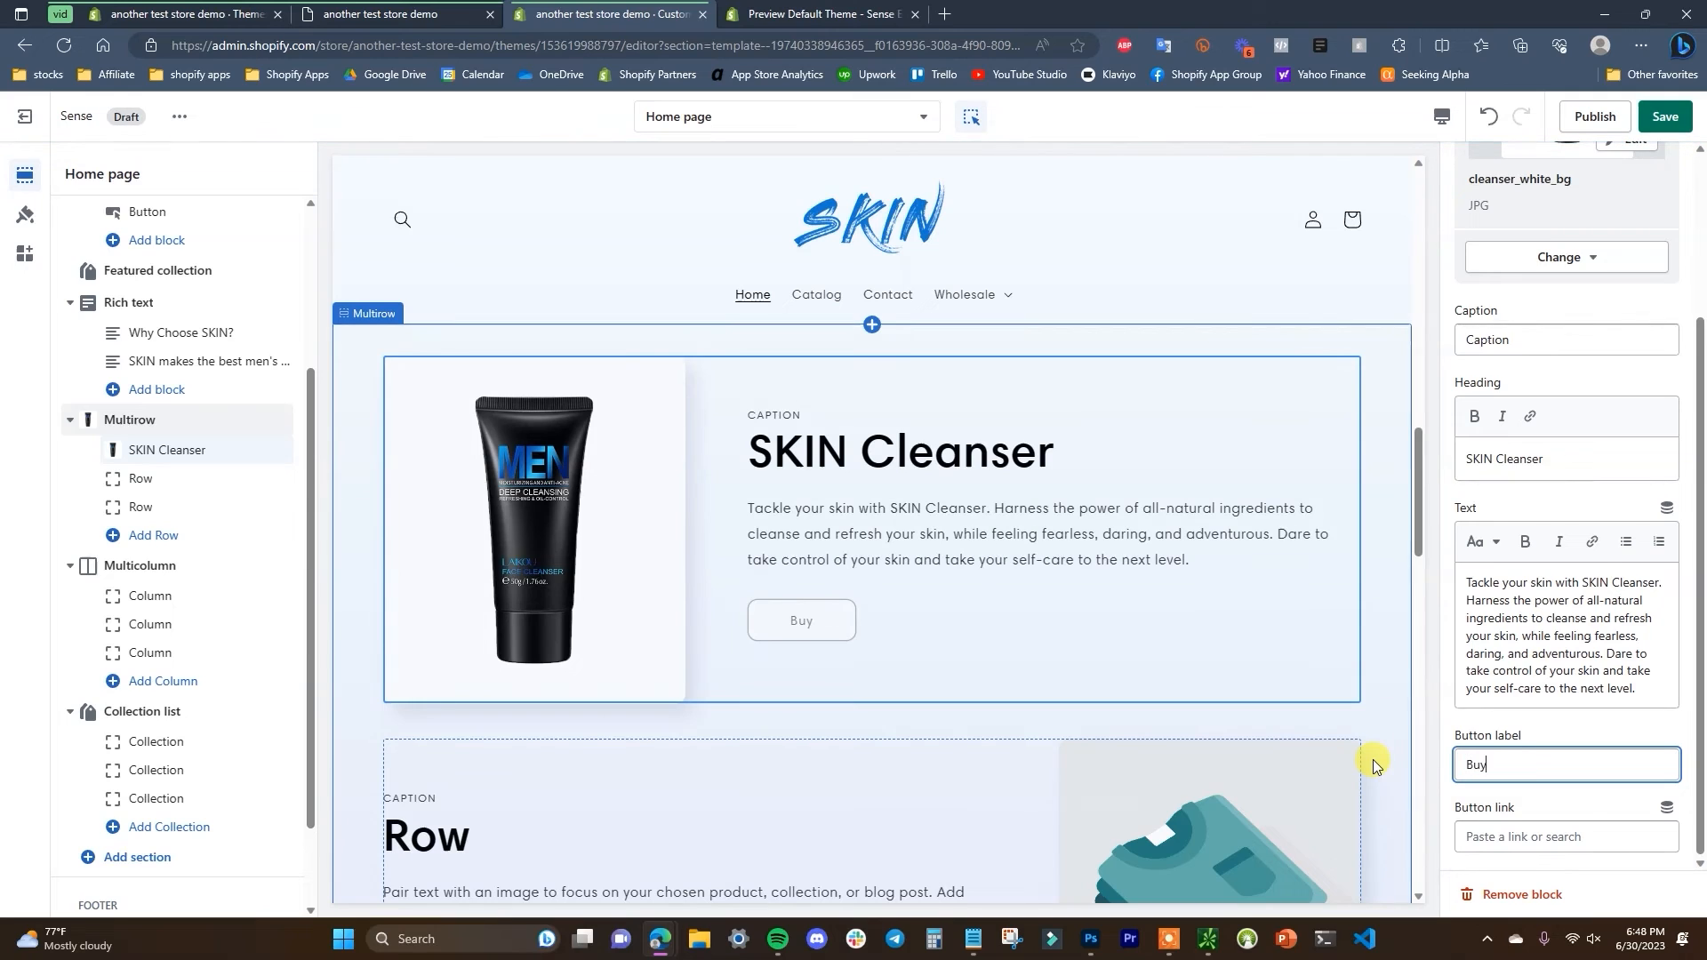
{"action": "left_click", "coordinate": [1569, 829]}
{"action": "left_click", "coordinate": [1552, 659]}
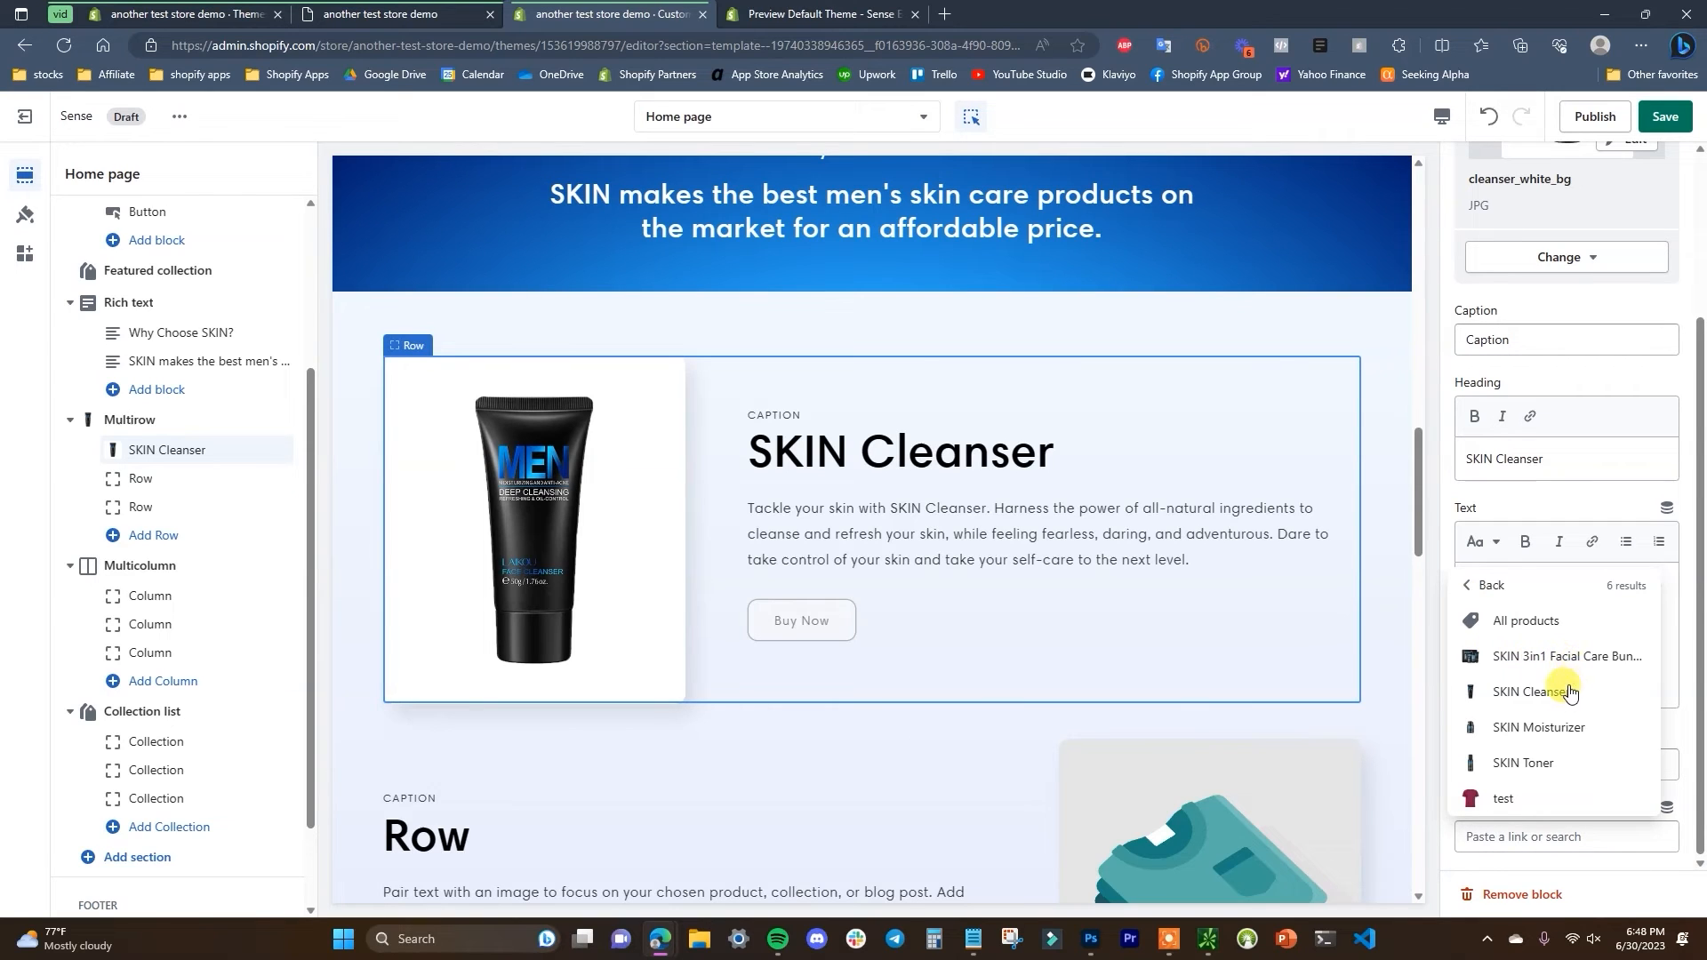
{"action": "left_click", "coordinate": [1570, 693]}
- Clear the placeholder caption of the SKIN Cleanser row
{"action": "scroll", "coordinate": [1566, 623], "scroll_direction": "up", "scroll_amount": 3}
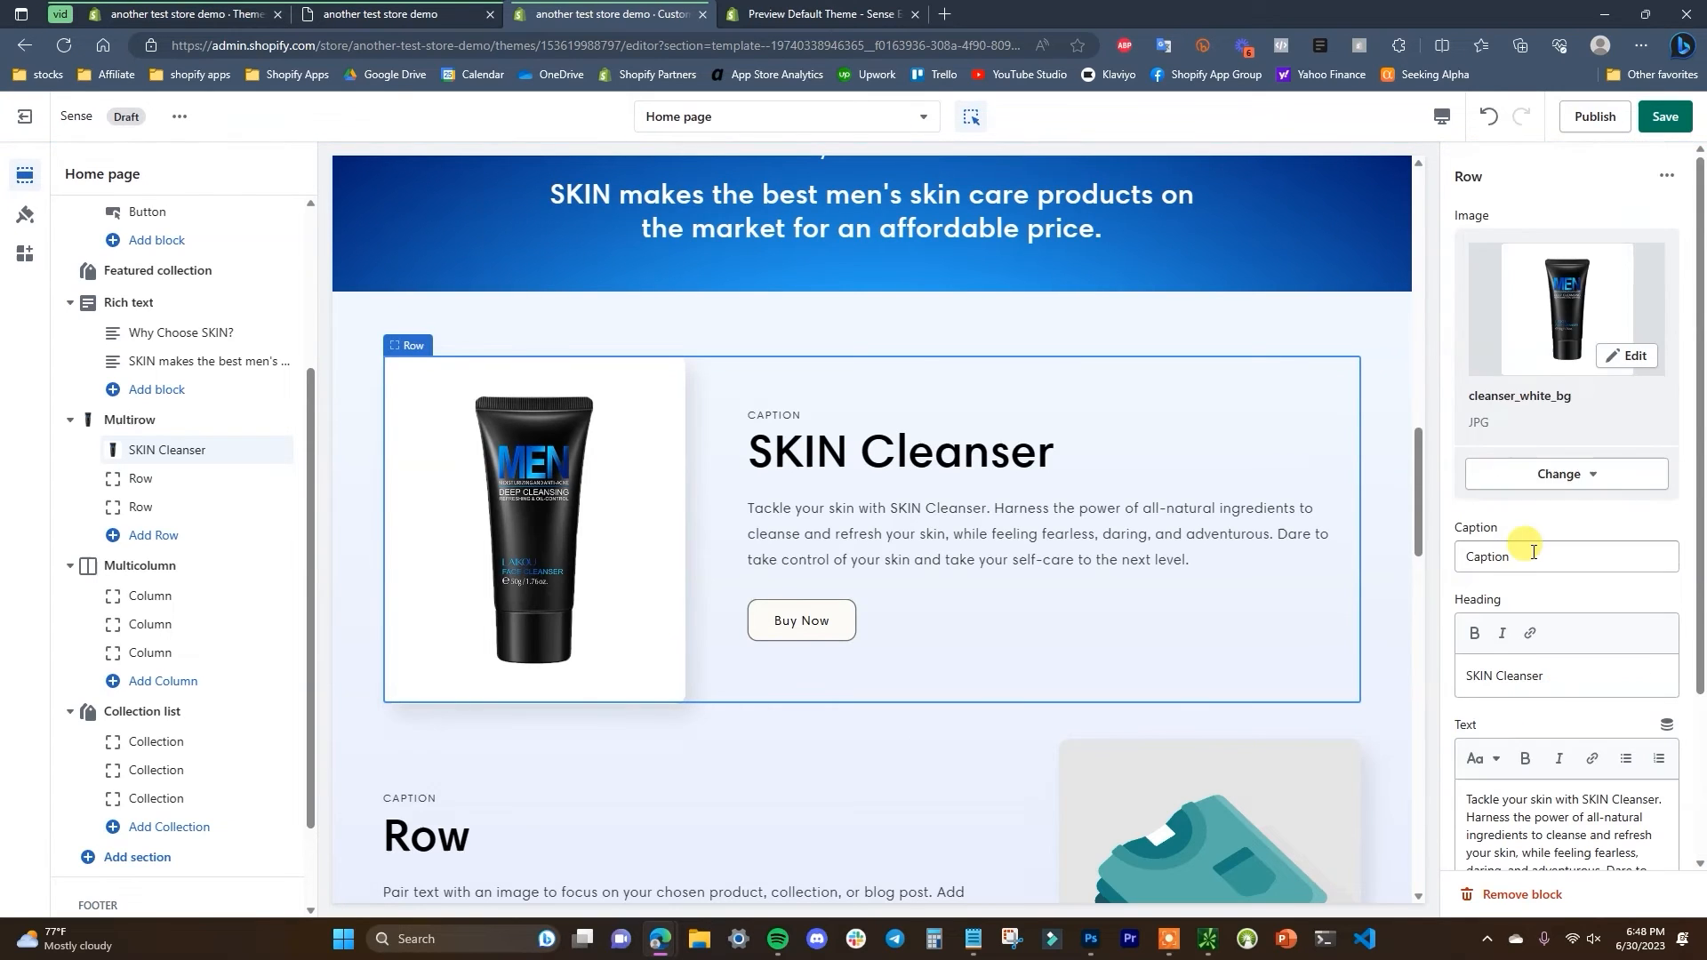
{"action": "double_click", "coordinate": [1499, 557]}
{"action": "key", "text": "BackSpace"}
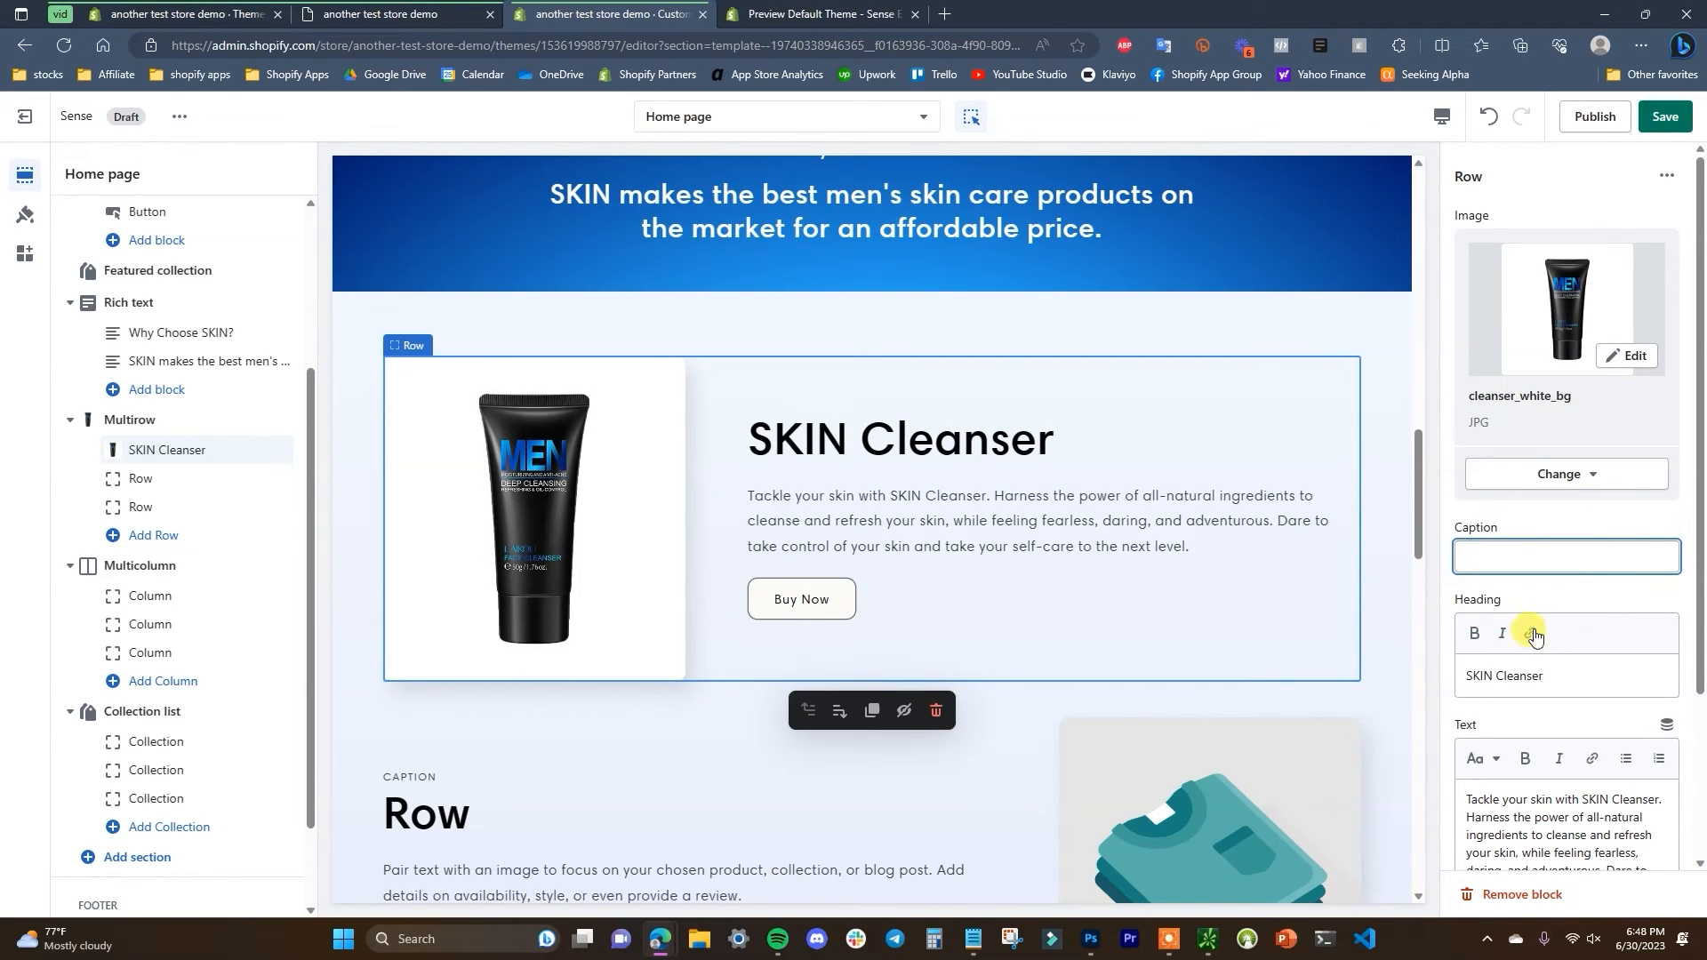
- Set the Multirow section's button style to Solid button and check the rows' buttons in the preview
{"action": "left_click", "coordinate": [200, 425]}
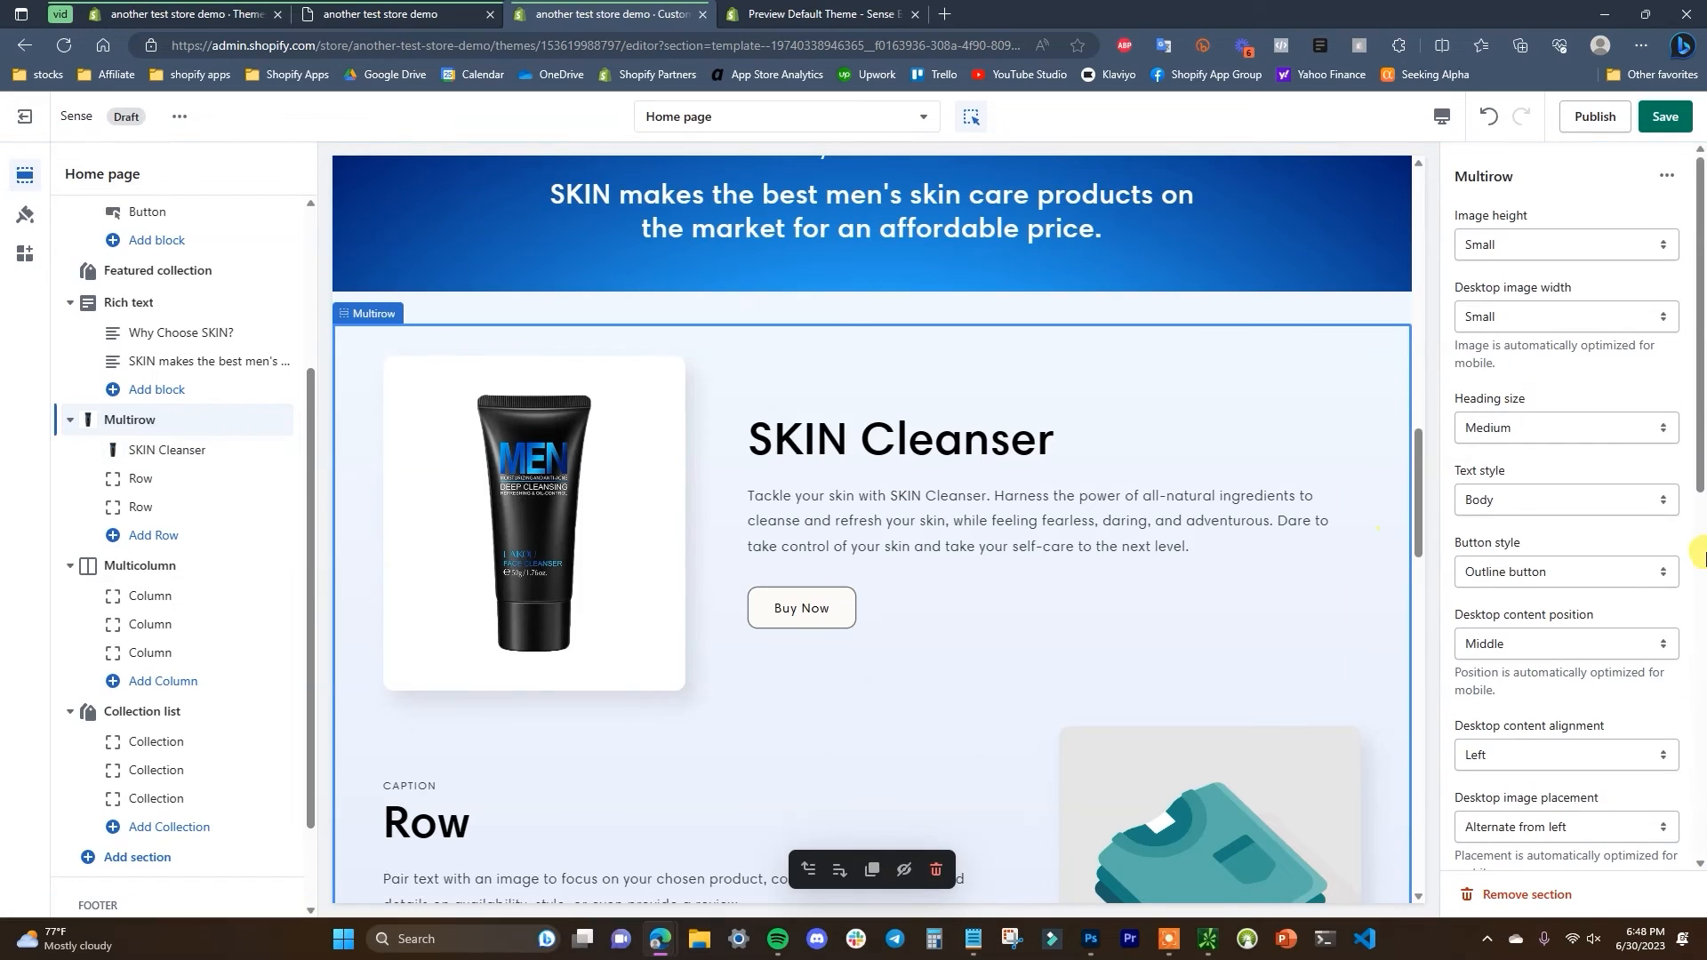
{"action": "scroll", "coordinate": [1606, 579], "scroll_direction": "down", "scroll_amount": 2}
{"action": "scroll", "coordinate": [1608, 565], "scroll_direction": "up", "scroll_amount": 1}
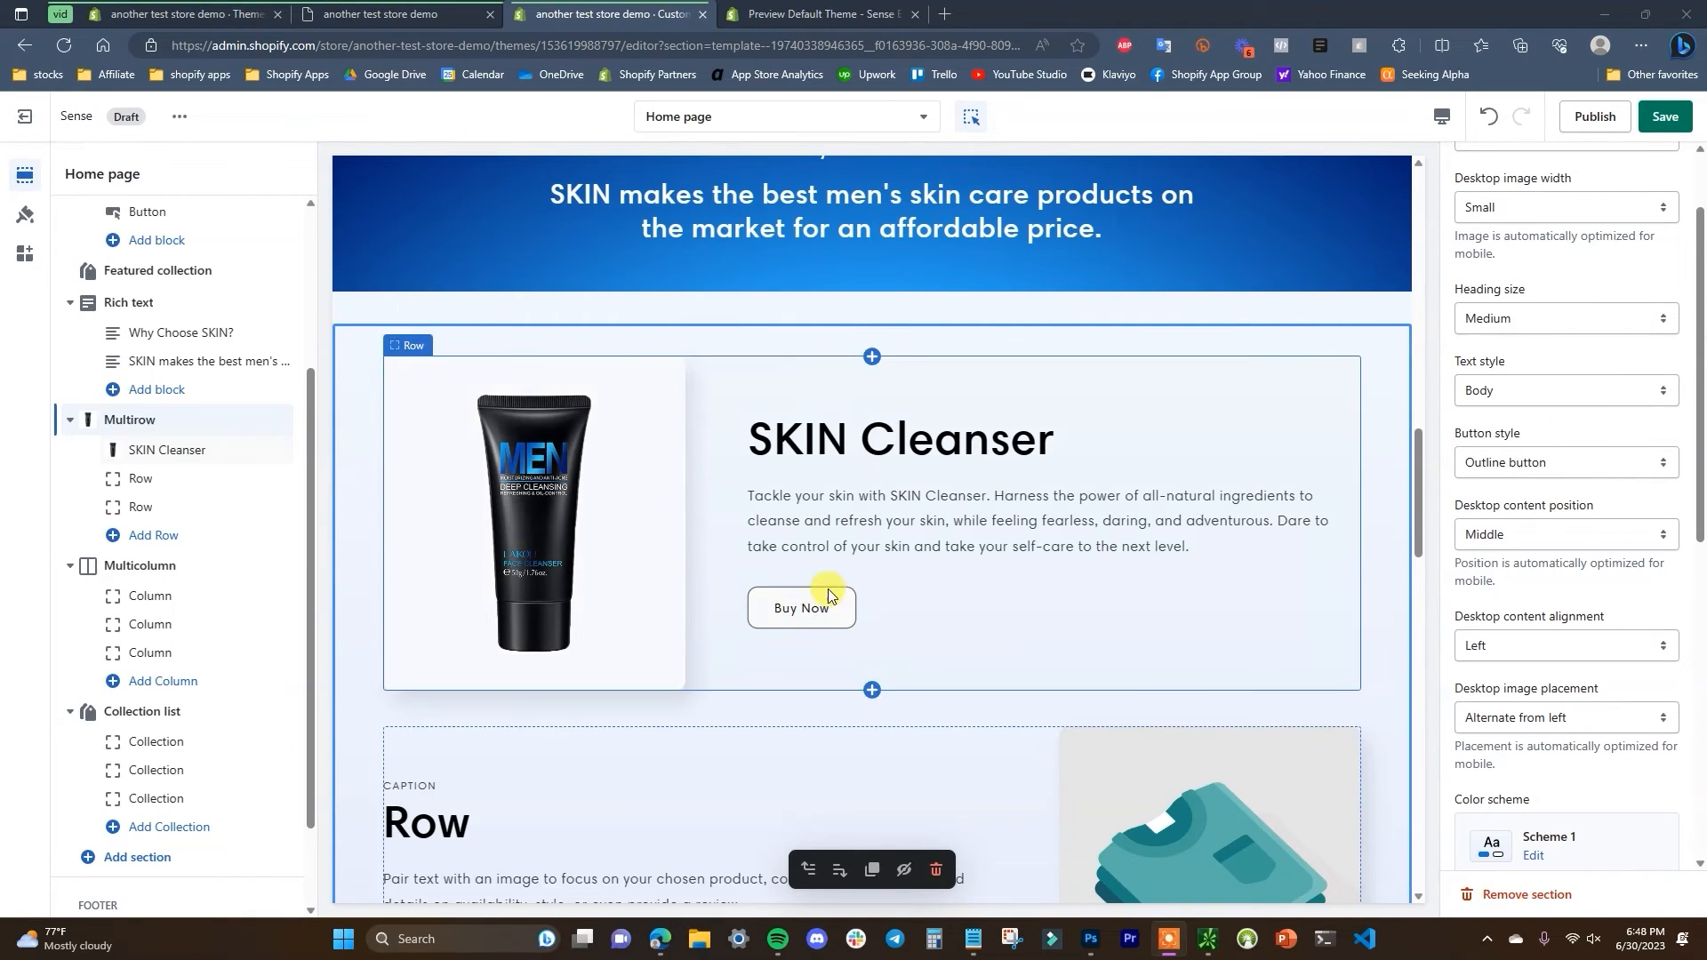
{"action": "left_click", "coordinate": [1555, 463]}
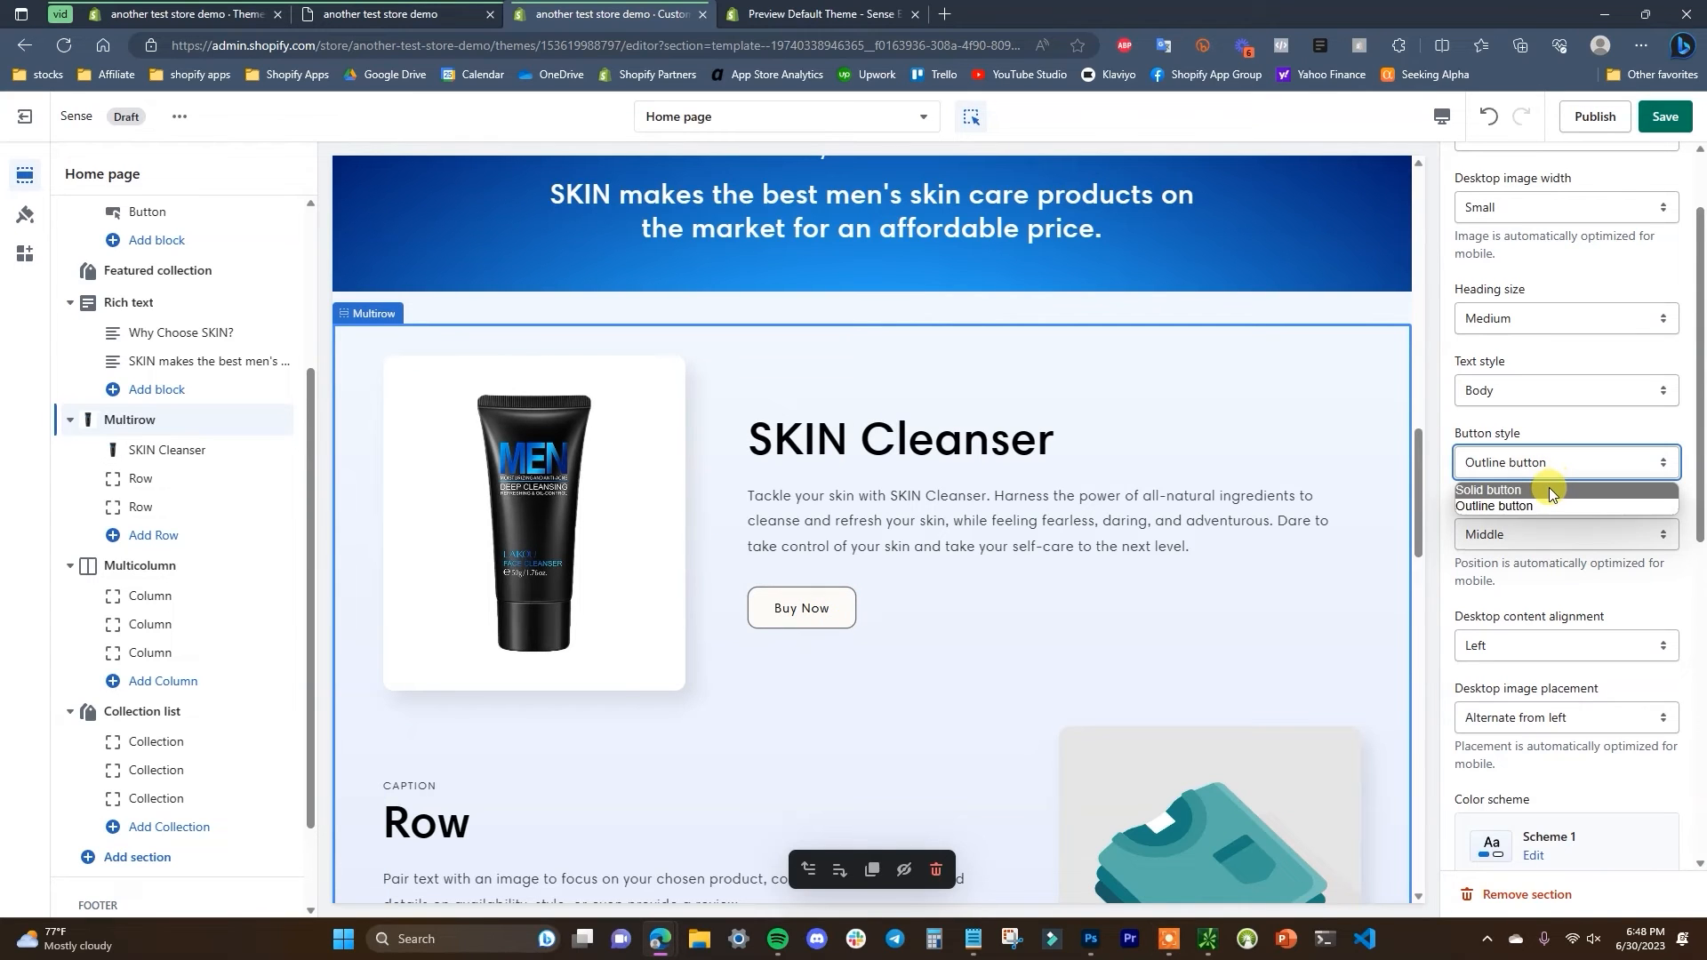
{"action": "left_click", "coordinate": [1551, 490]}
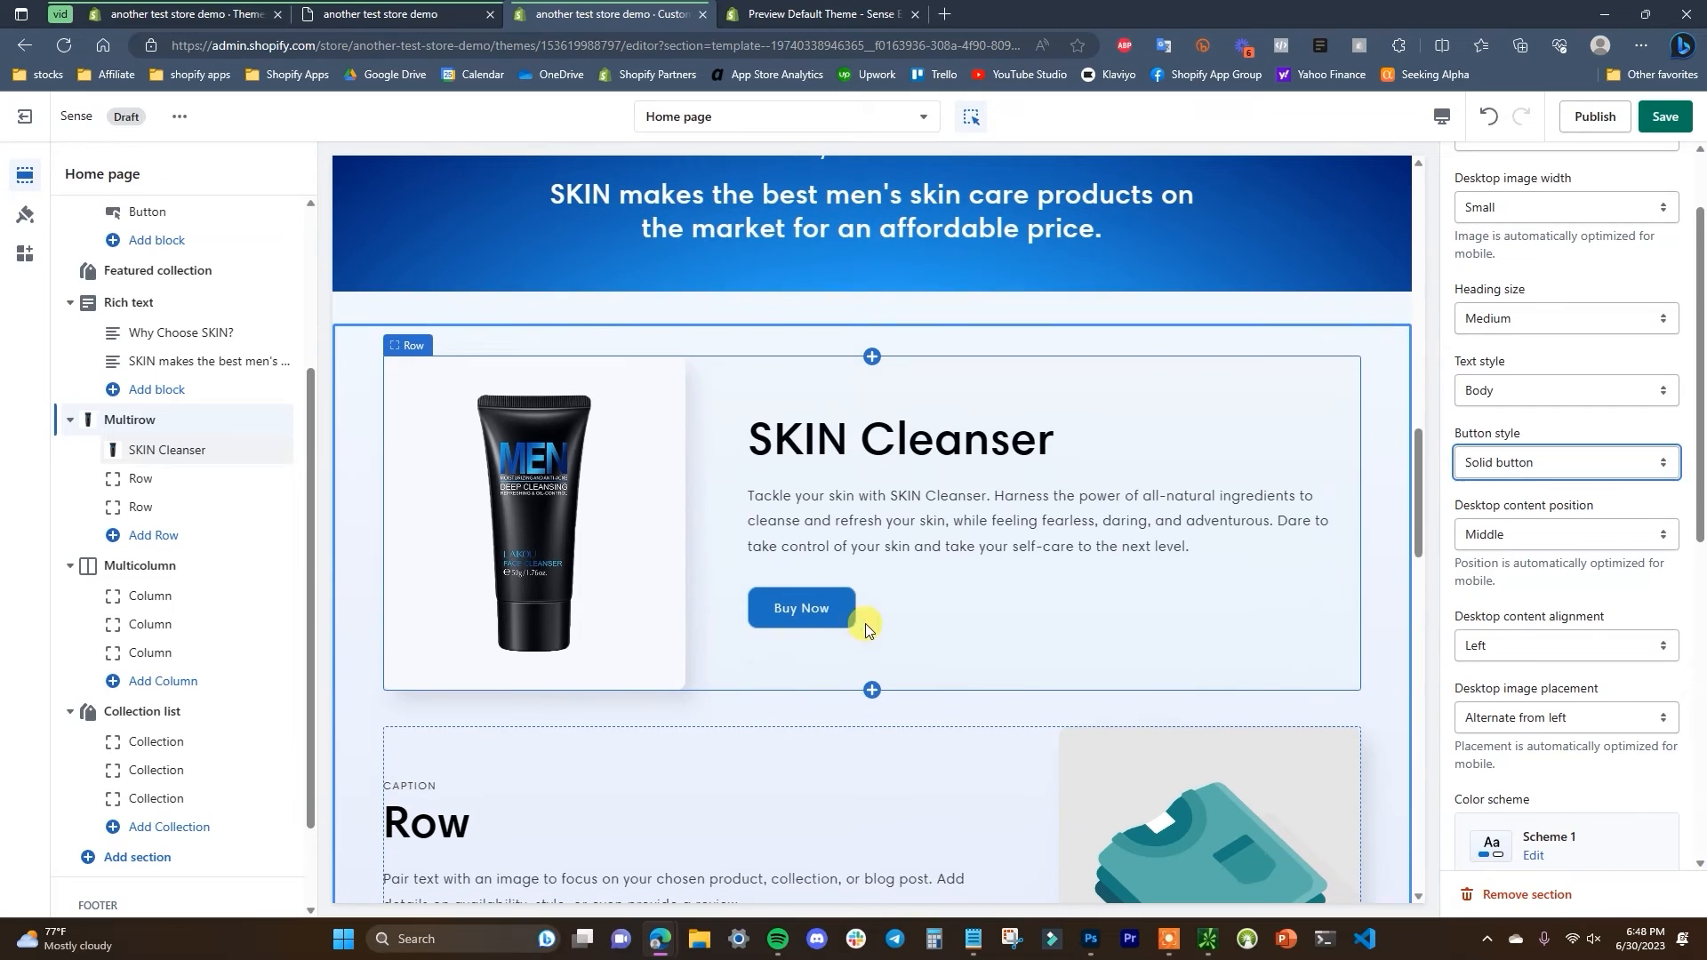
{"action": "scroll", "coordinate": [809, 610], "scroll_direction": "down", "scroll_amount": 2}
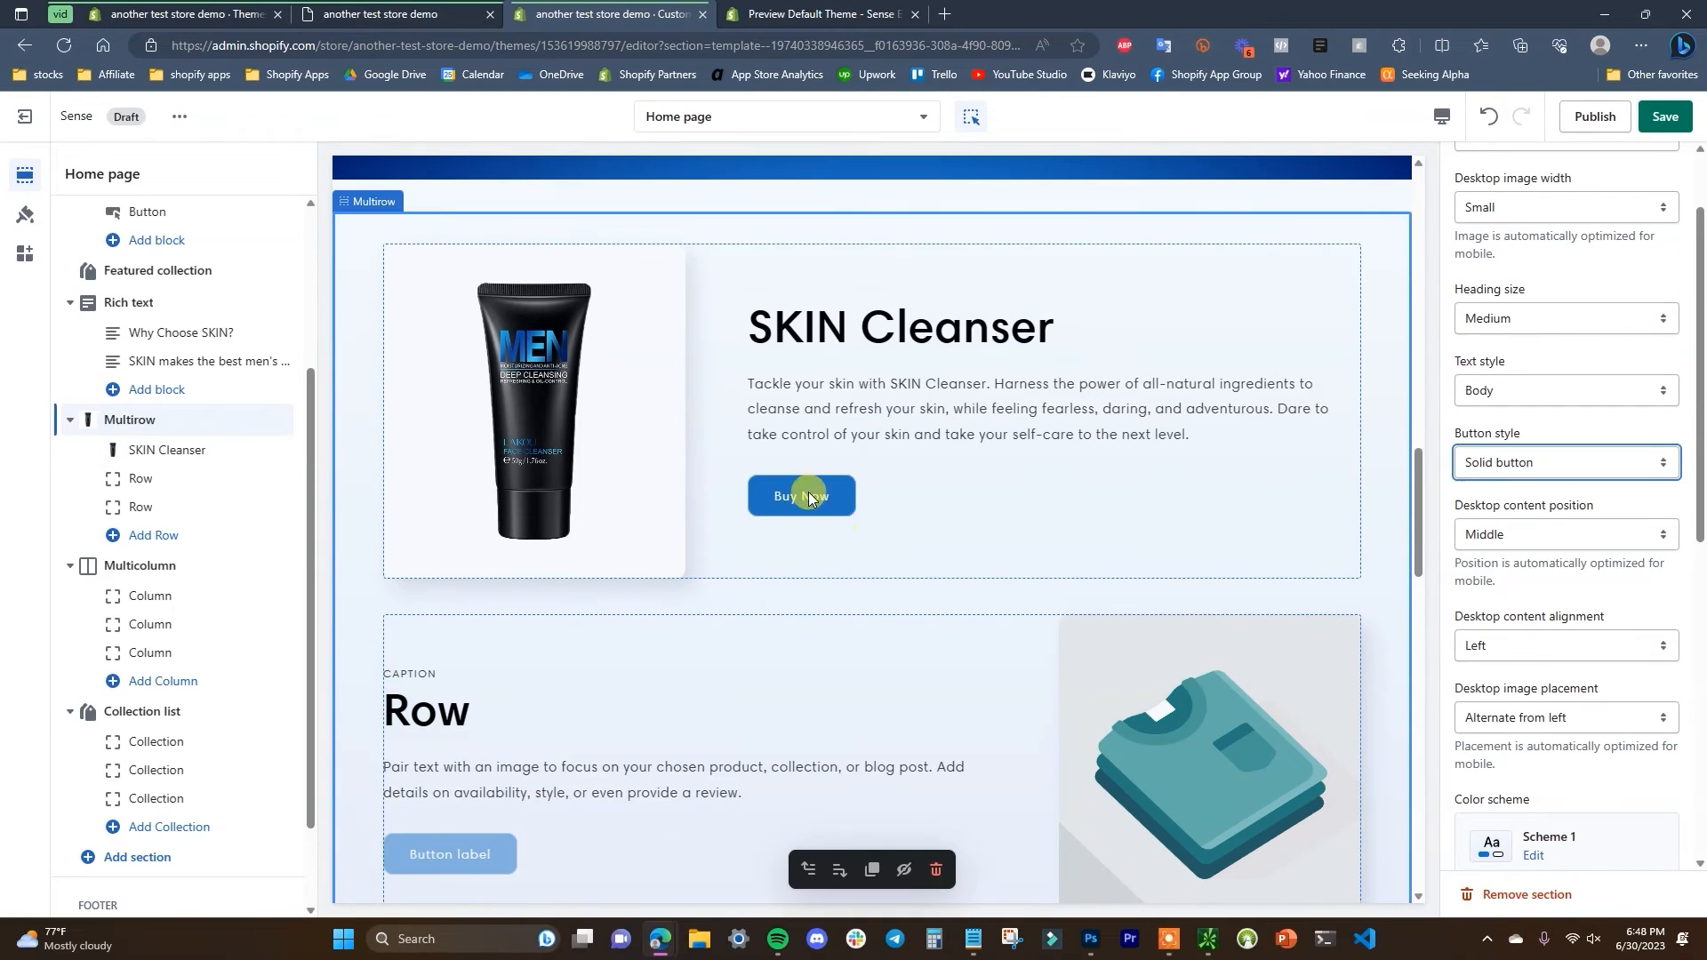
- Try Scheme 2 as the Multirow section's color scheme and set it back to Scheme 1
{"action": "scroll", "coordinate": [1591, 640], "scroll_direction": "down", "scroll_amount": 4}
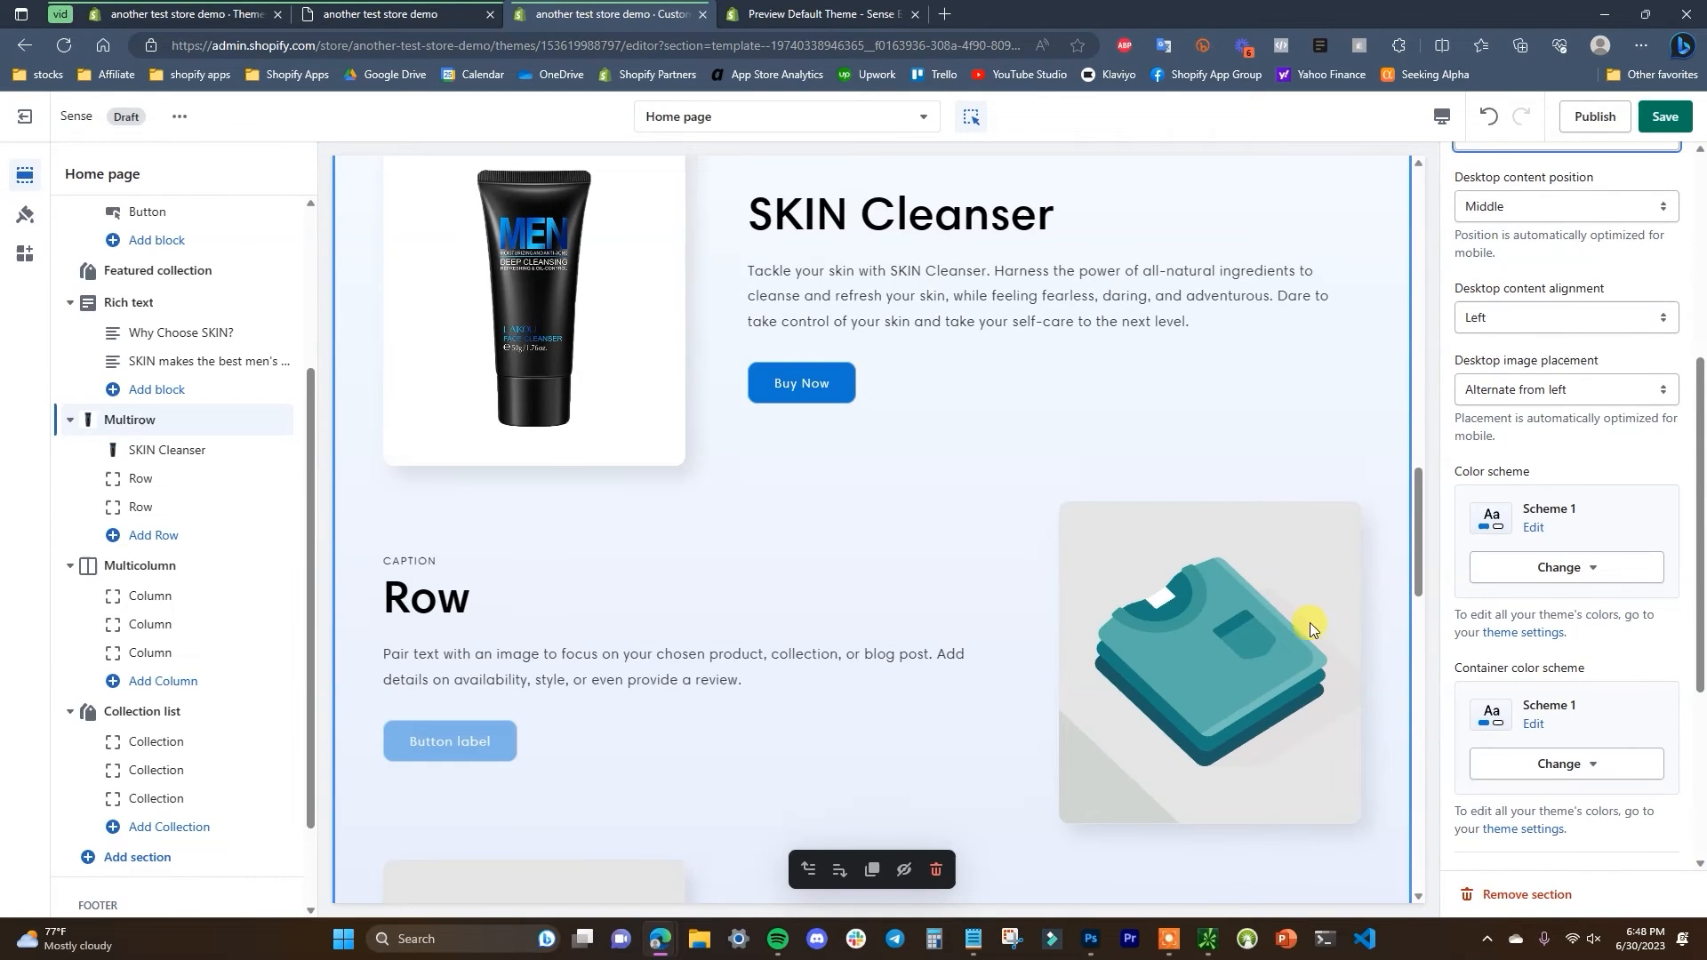
{"action": "left_click", "coordinate": [1590, 567]}
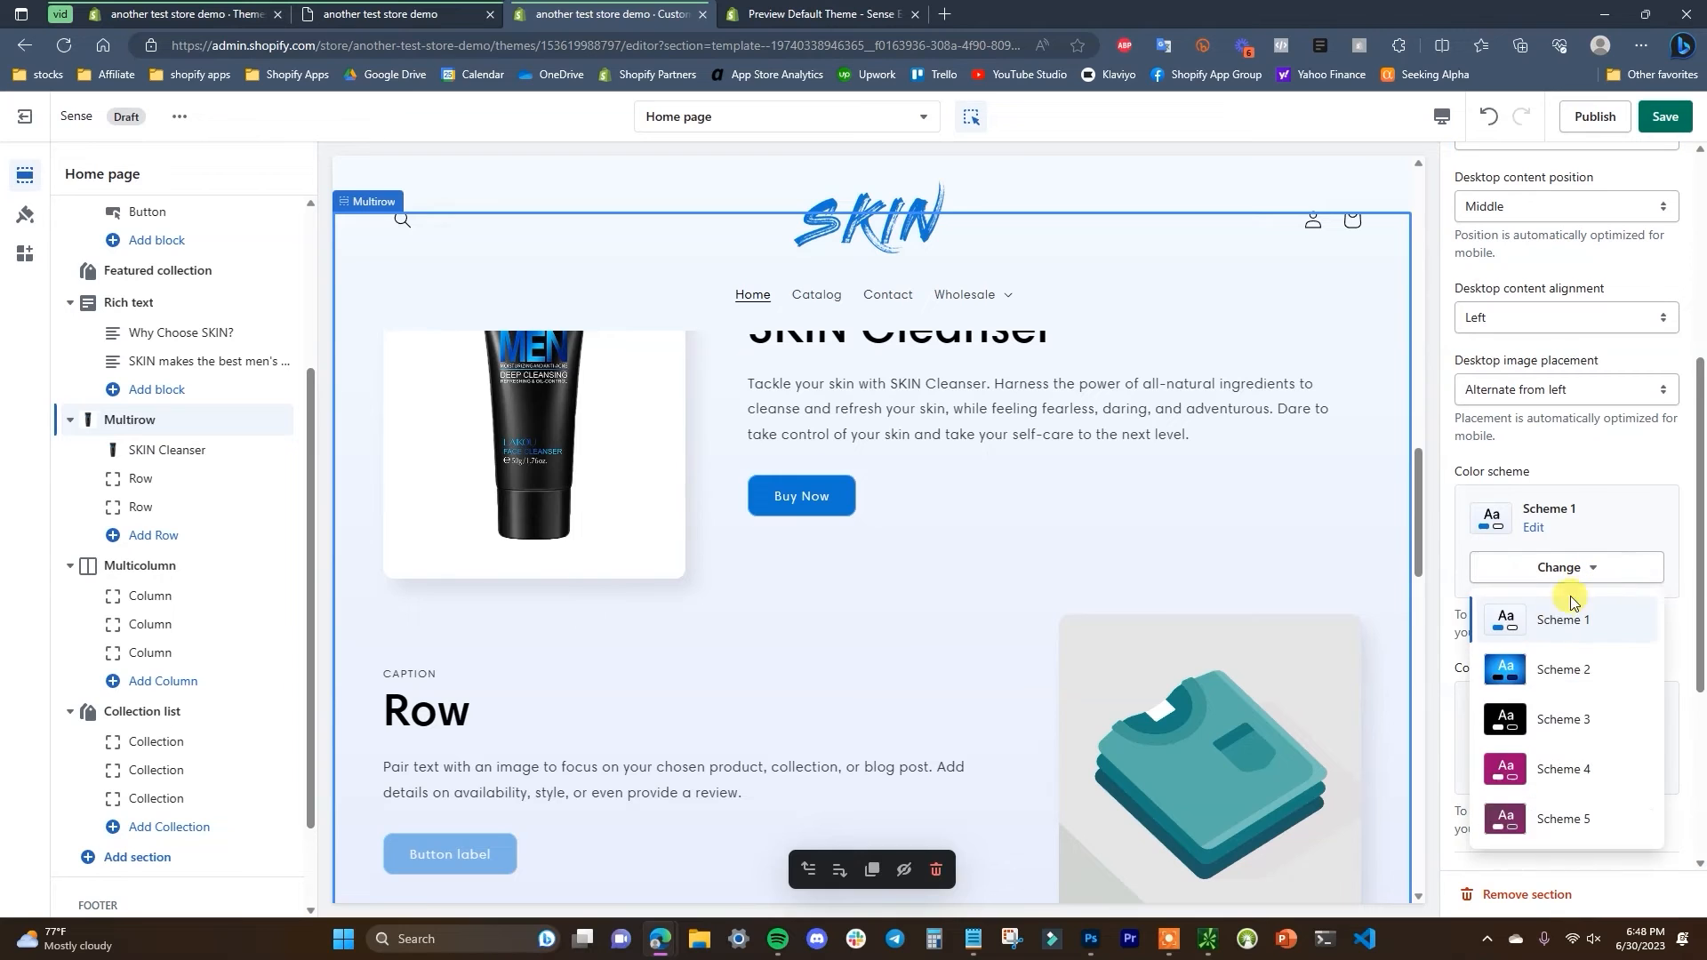
{"action": "left_click", "coordinate": [1584, 665]}
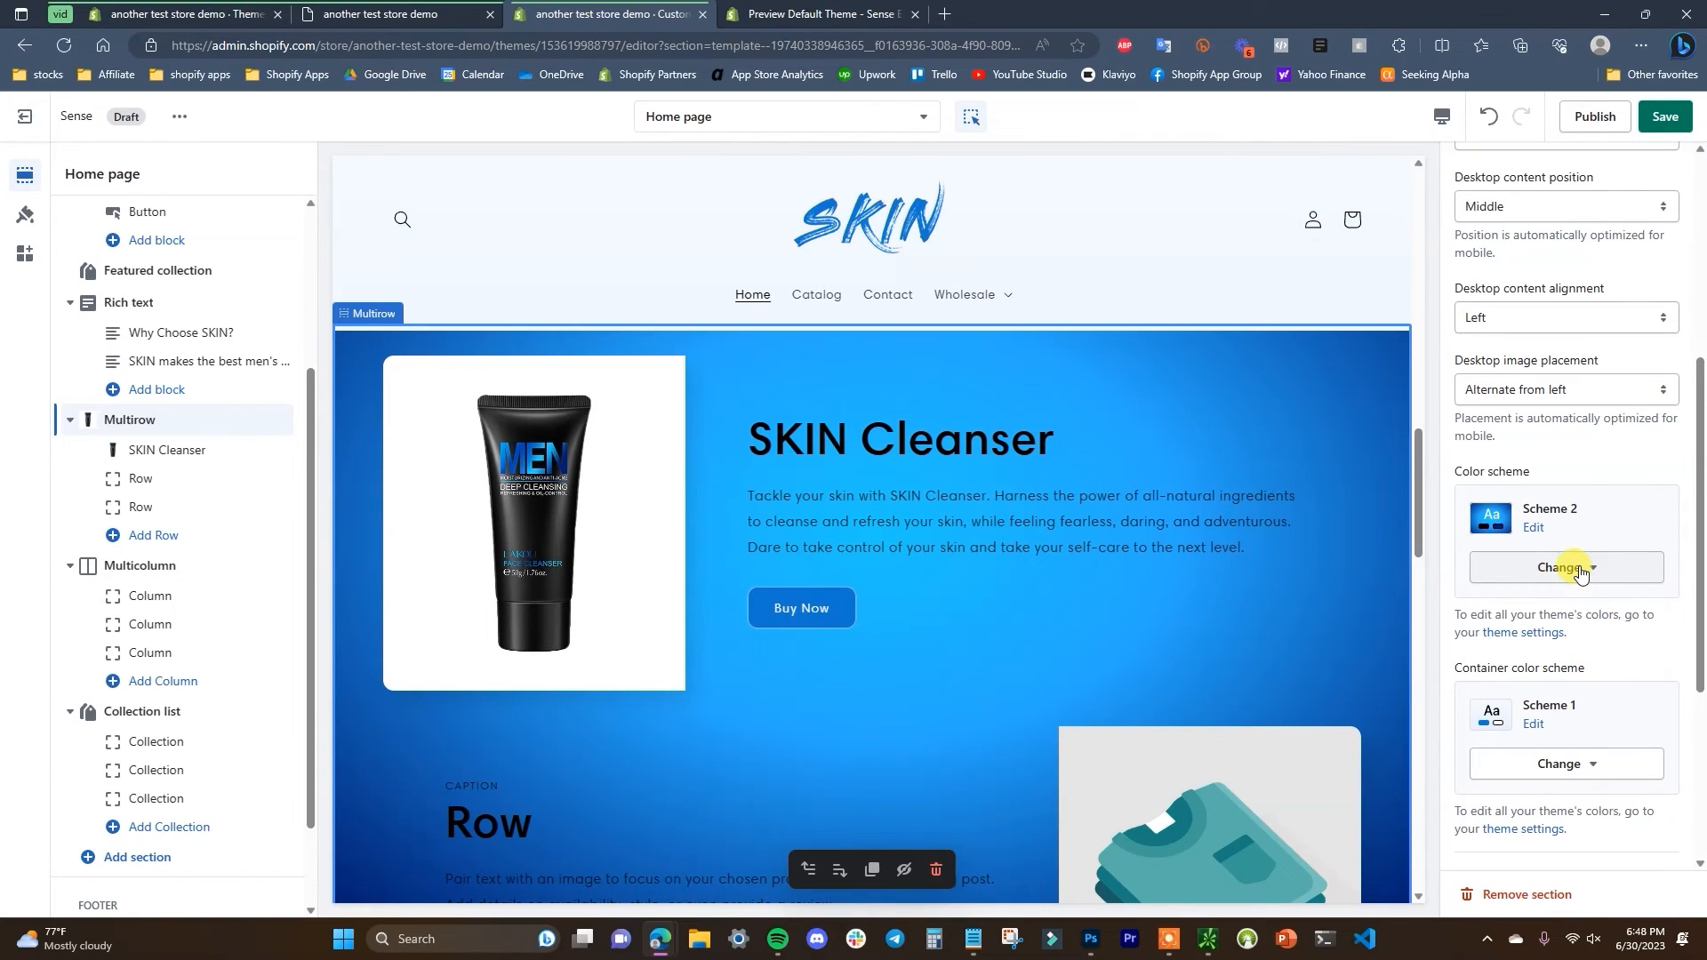
{"action": "left_click", "coordinate": [1581, 571]}
{"action": "left_click", "coordinate": [1570, 617]}
- Try Scheme 2 as the Multirow section's container color scheme, review the rows in the preview, and return it to Scheme 1
{"action": "left_click", "coordinate": [1605, 654]}
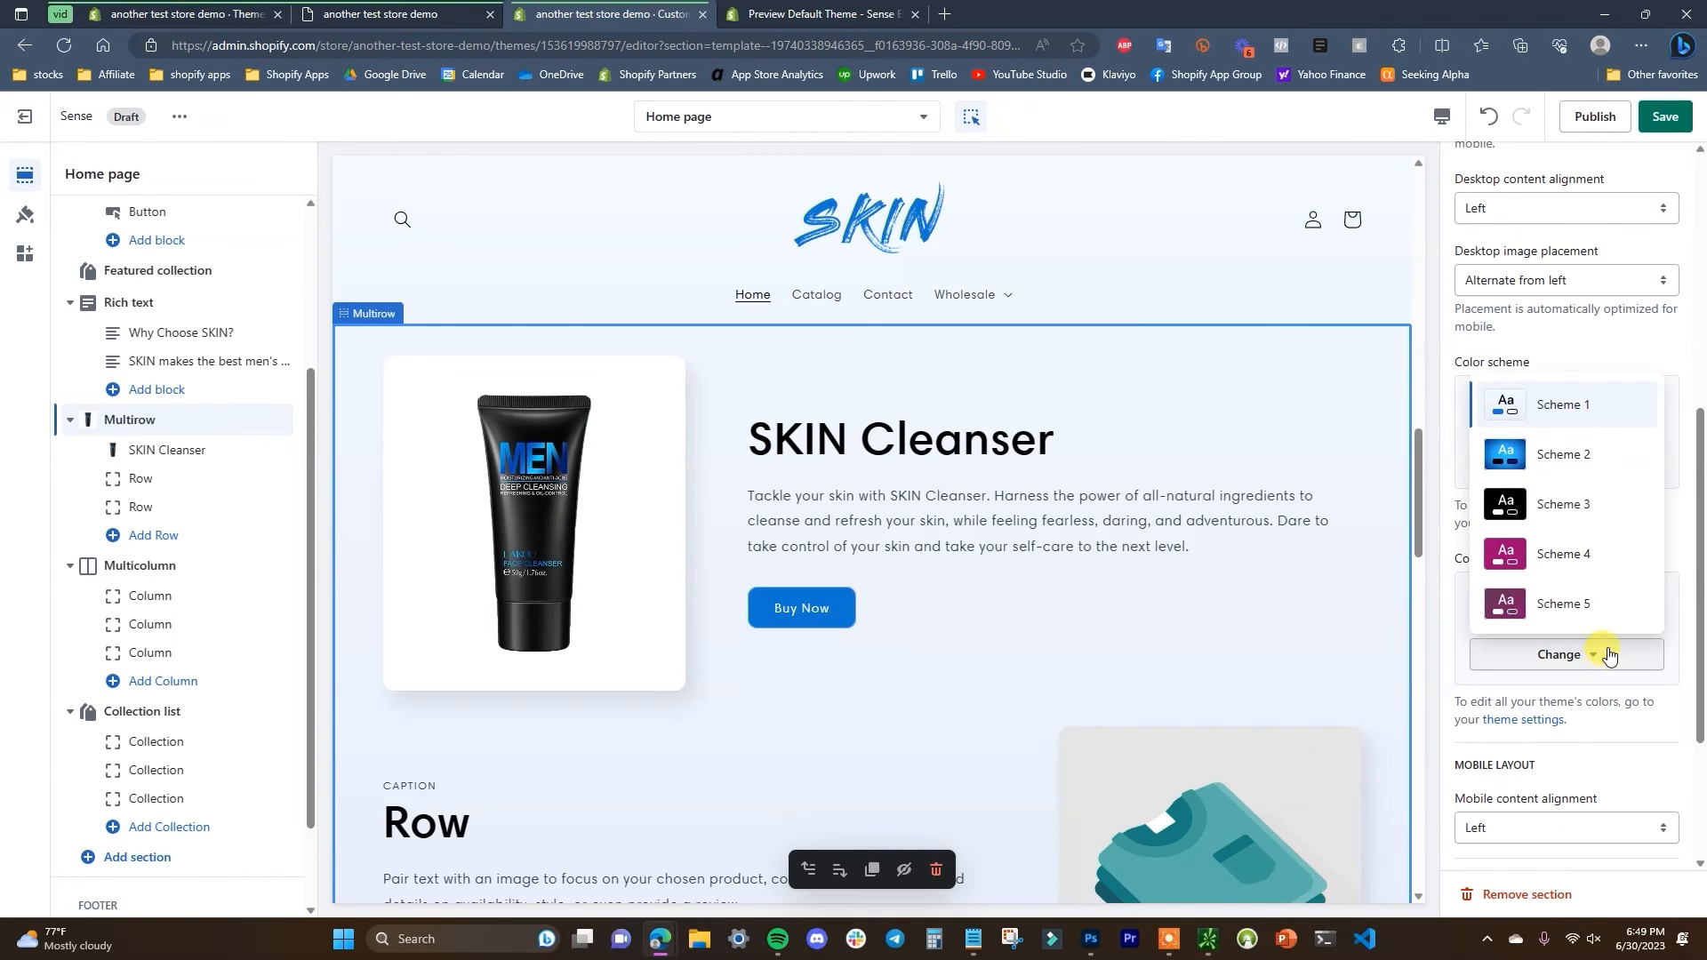
{"action": "left_click", "coordinate": [1558, 471]}
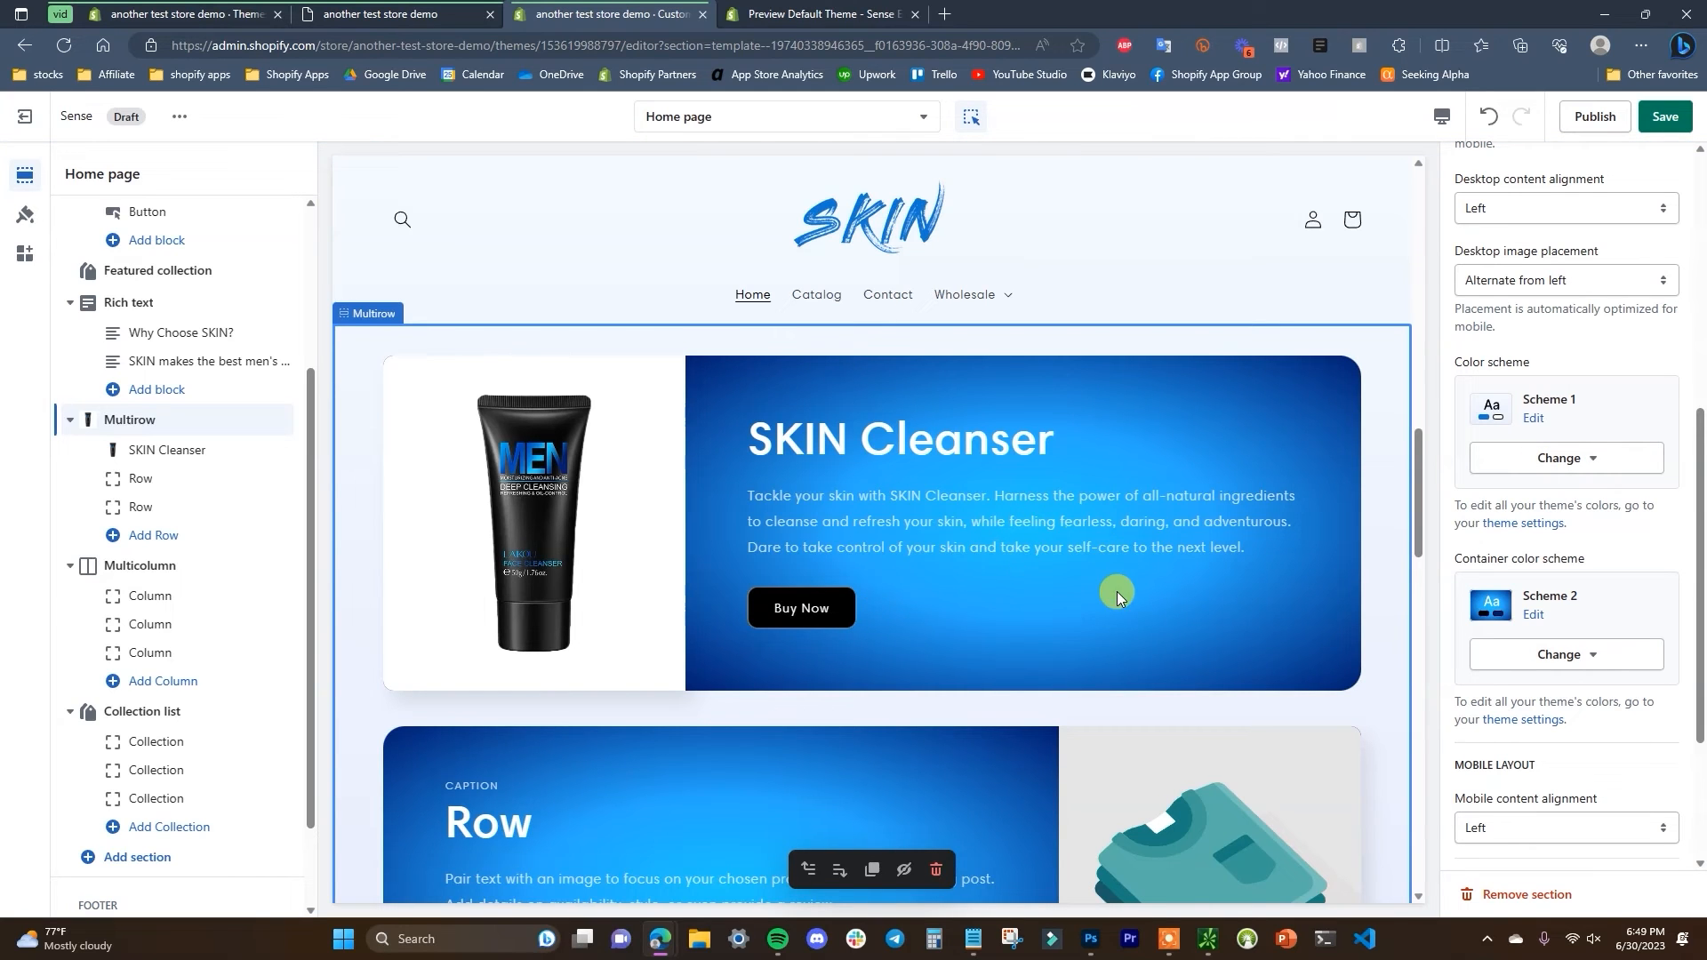
{"action": "scroll", "coordinate": [1565, 541], "scroll_direction": "up", "scroll_amount": 1}
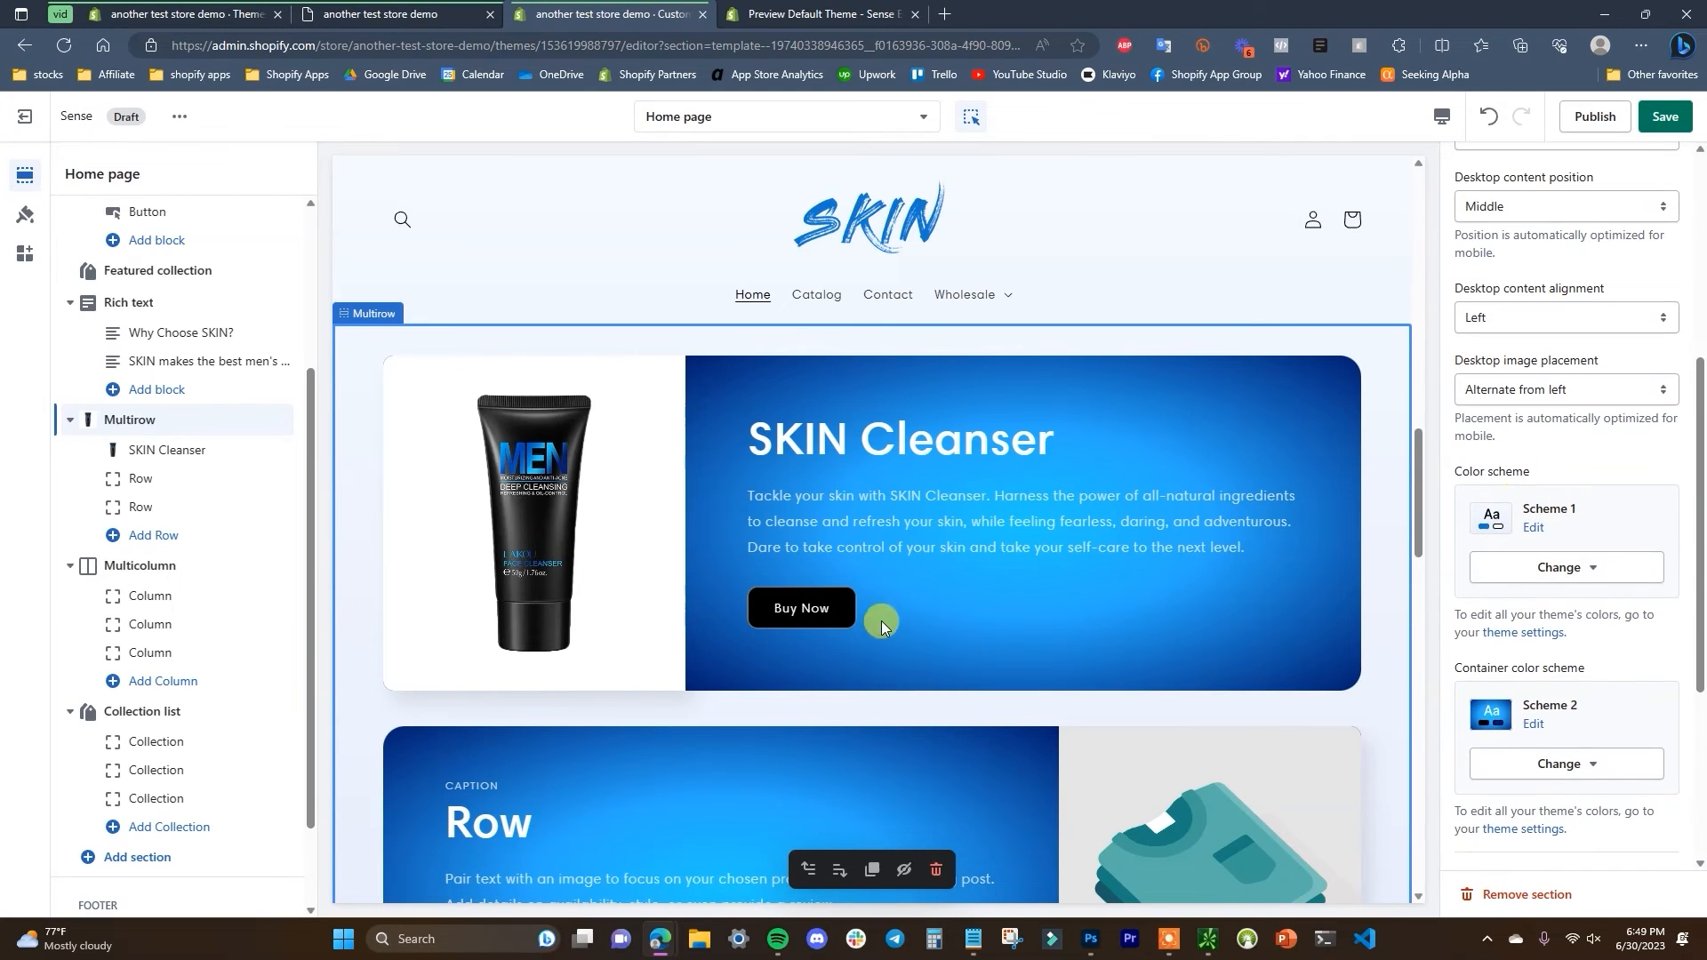
{"action": "scroll", "coordinate": [882, 621], "scroll_direction": "up", "scroll_amount": 1}
{"action": "scroll", "coordinate": [1000, 672], "scroll_direction": "down", "scroll_amount": 2}
{"action": "scroll", "coordinate": [1041, 747], "scroll_direction": "up", "scroll_amount": 2}
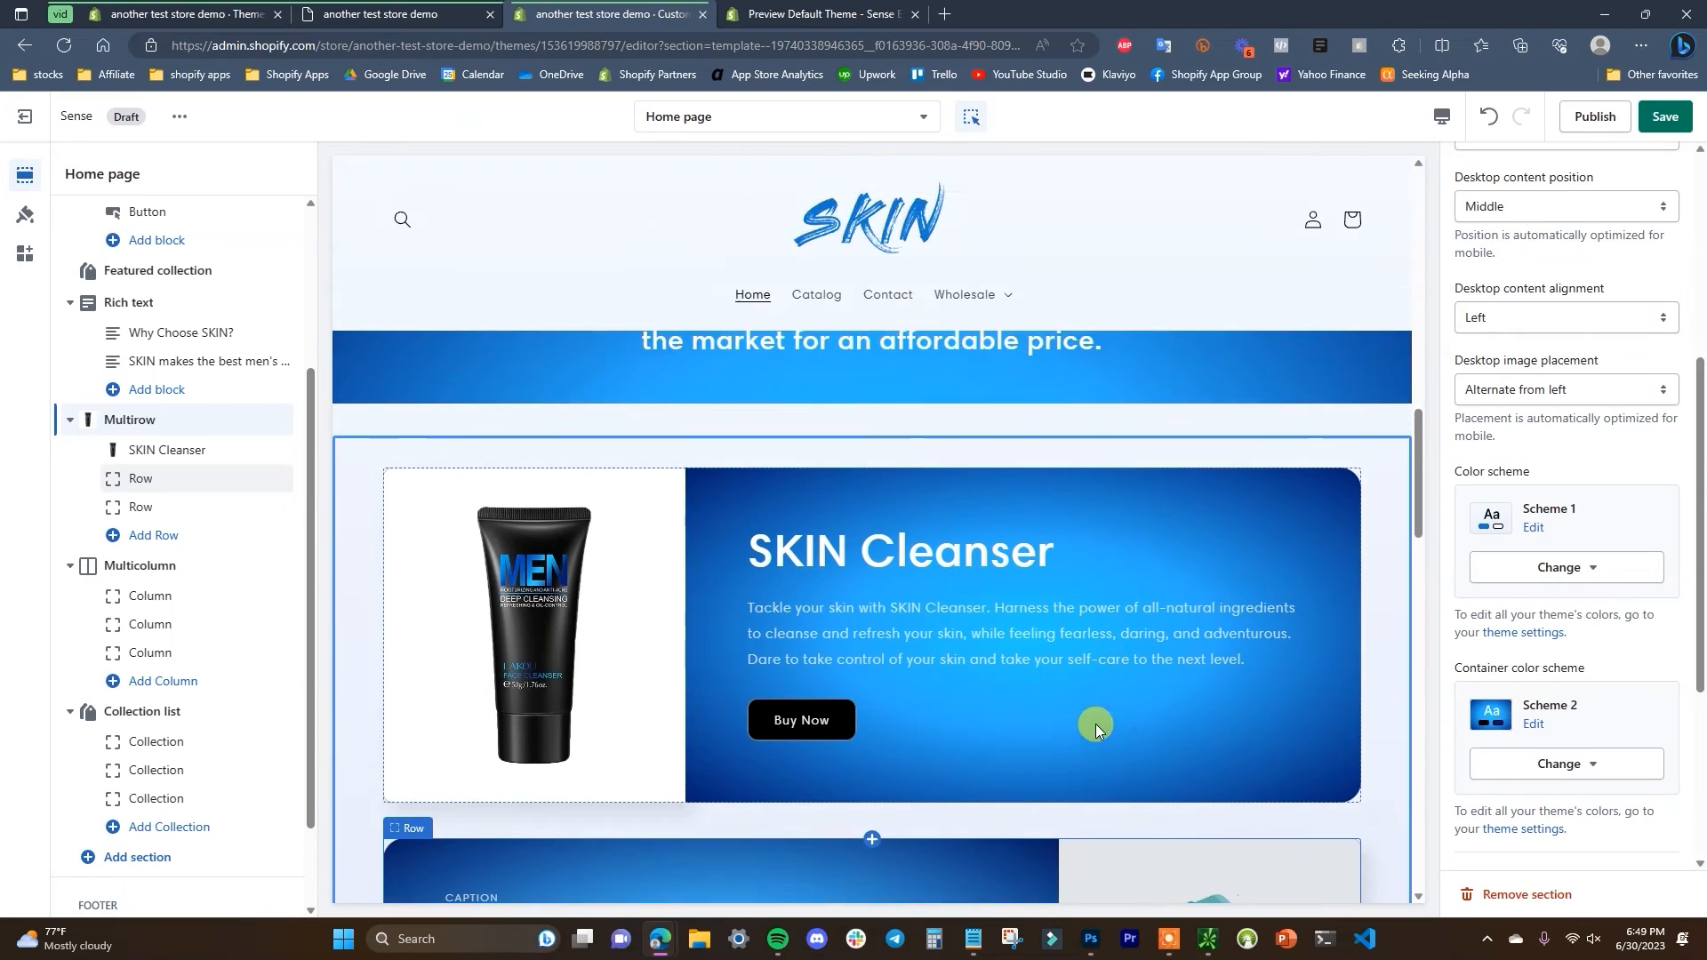
{"action": "scroll", "coordinate": [1098, 726], "scroll_direction": "down", "scroll_amount": 2}
{"action": "scroll", "coordinate": [1168, 700], "scroll_direction": "up", "scroll_amount": 3}
{"action": "scroll", "coordinate": [985, 711], "scroll_direction": "down", "scroll_amount": 5}
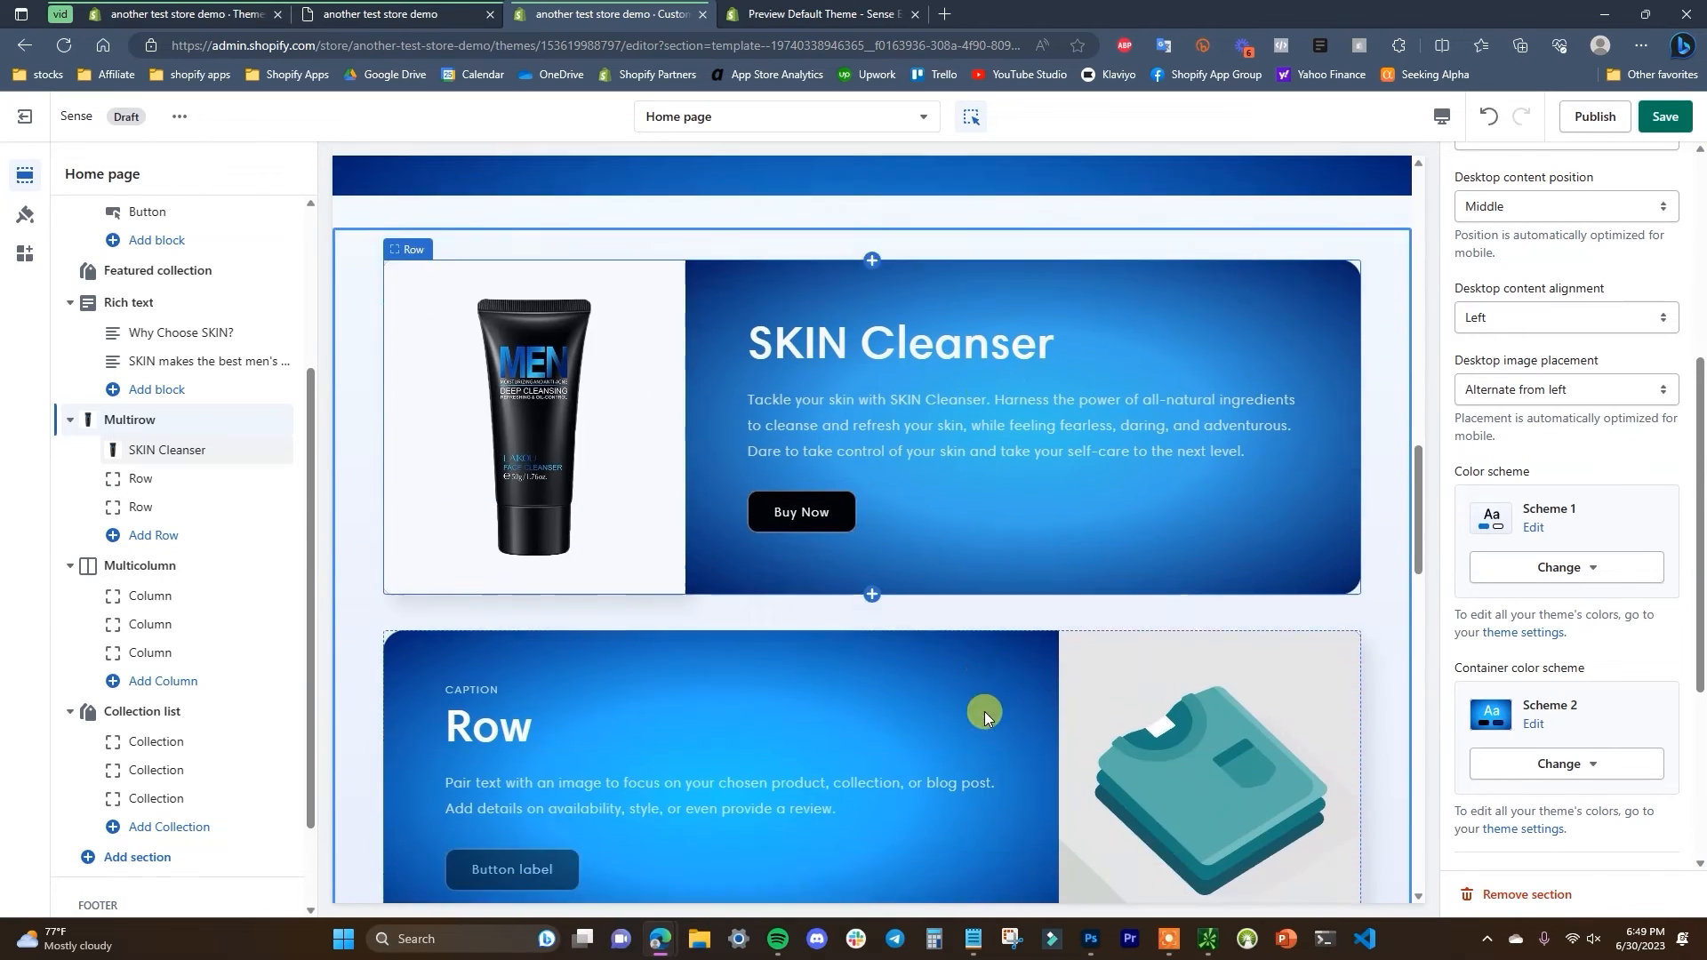
{"action": "scroll", "coordinate": [757, 713], "scroll_direction": "up", "scroll_amount": 7}
{"action": "scroll", "coordinate": [1028, 697], "scroll_direction": "down", "scroll_amount": 10}
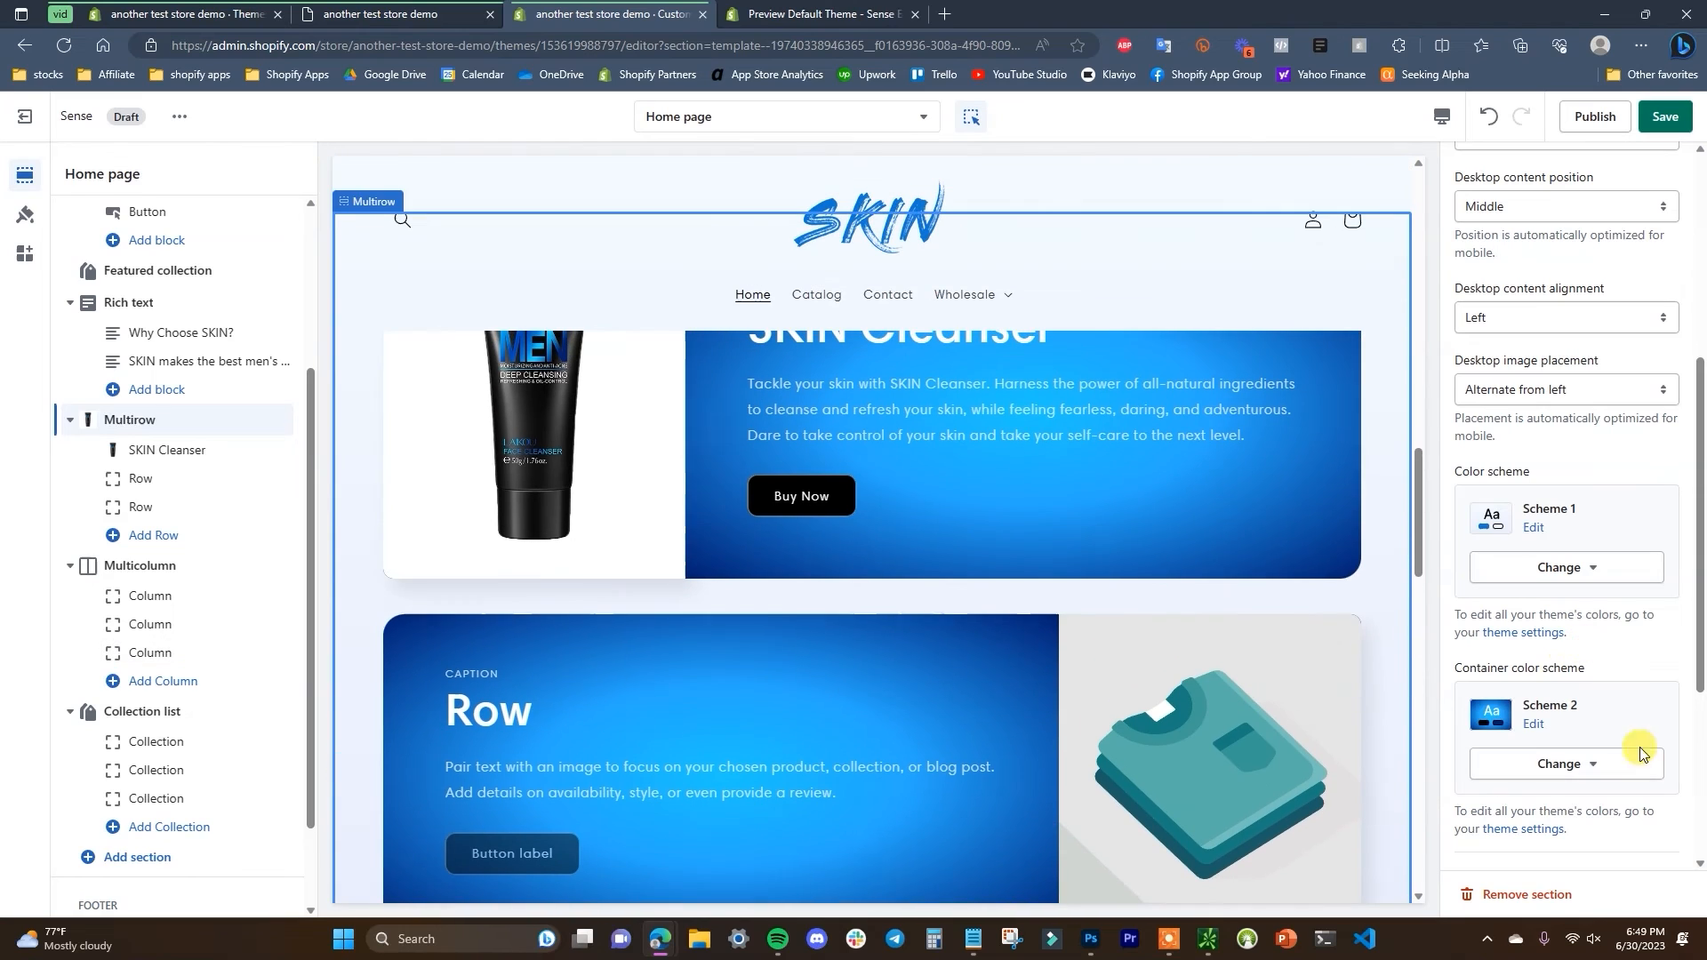
{"action": "left_click", "coordinate": [1565, 764]}
{"action": "left_click", "coordinate": [1575, 531]}
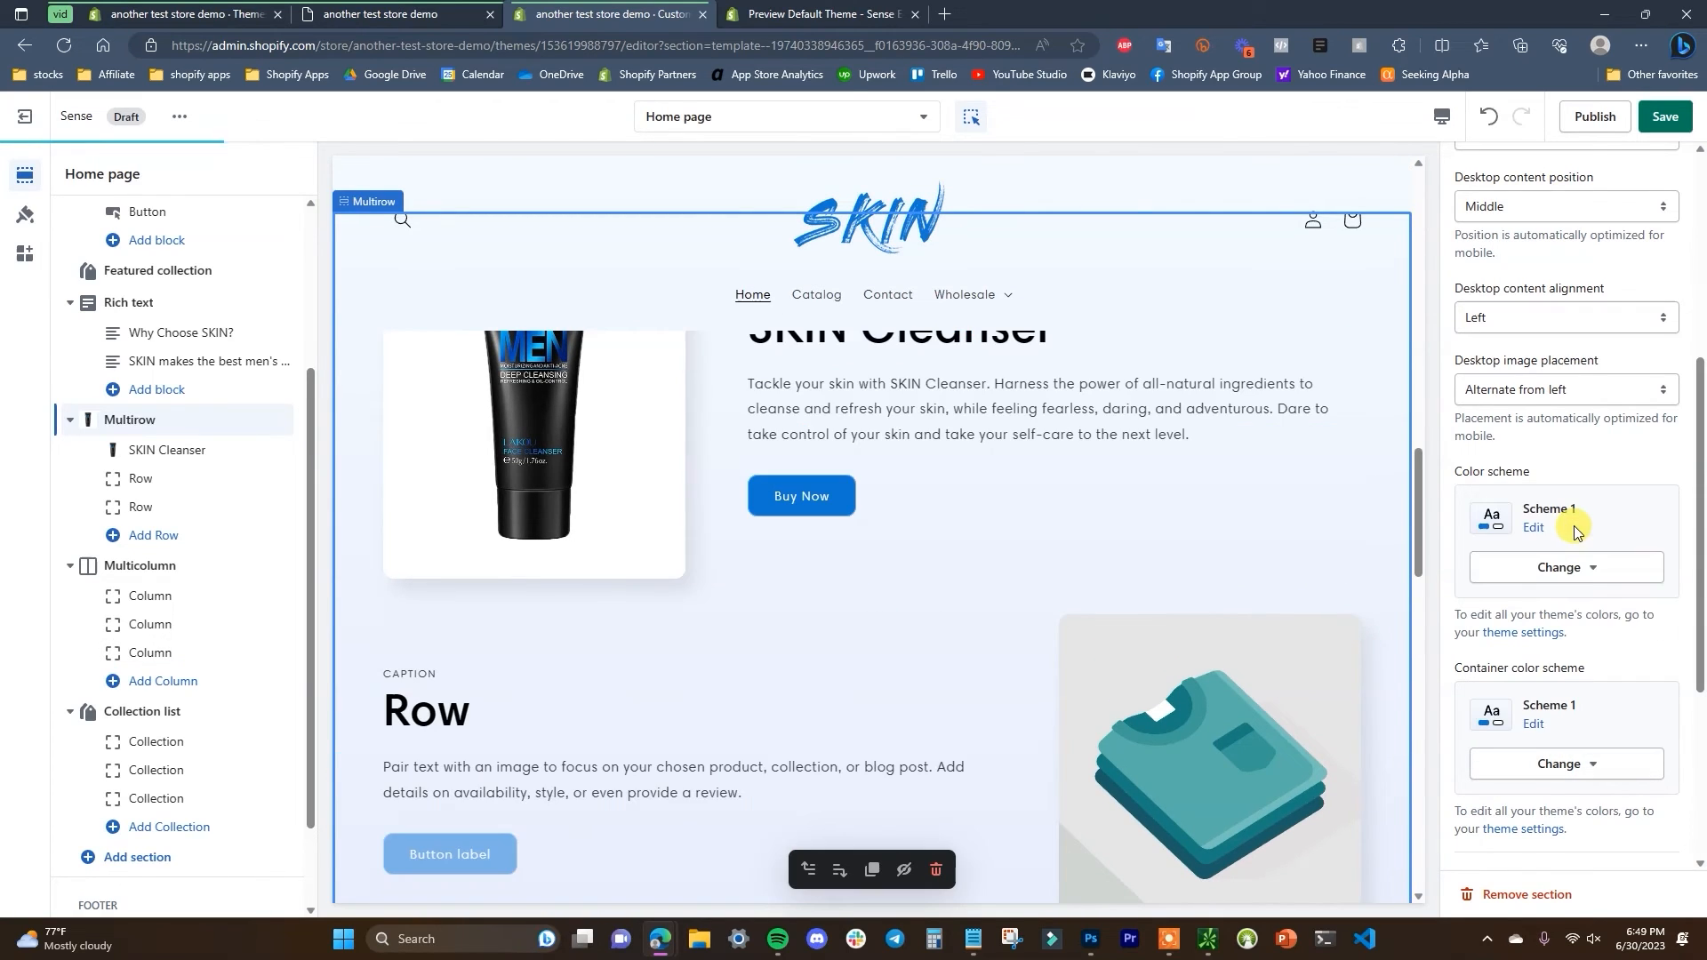
- Set the Multirow section's container color scheme to Scheme 3 and check all its rows in the preview
{"action": "left_click", "coordinate": [1606, 765]}
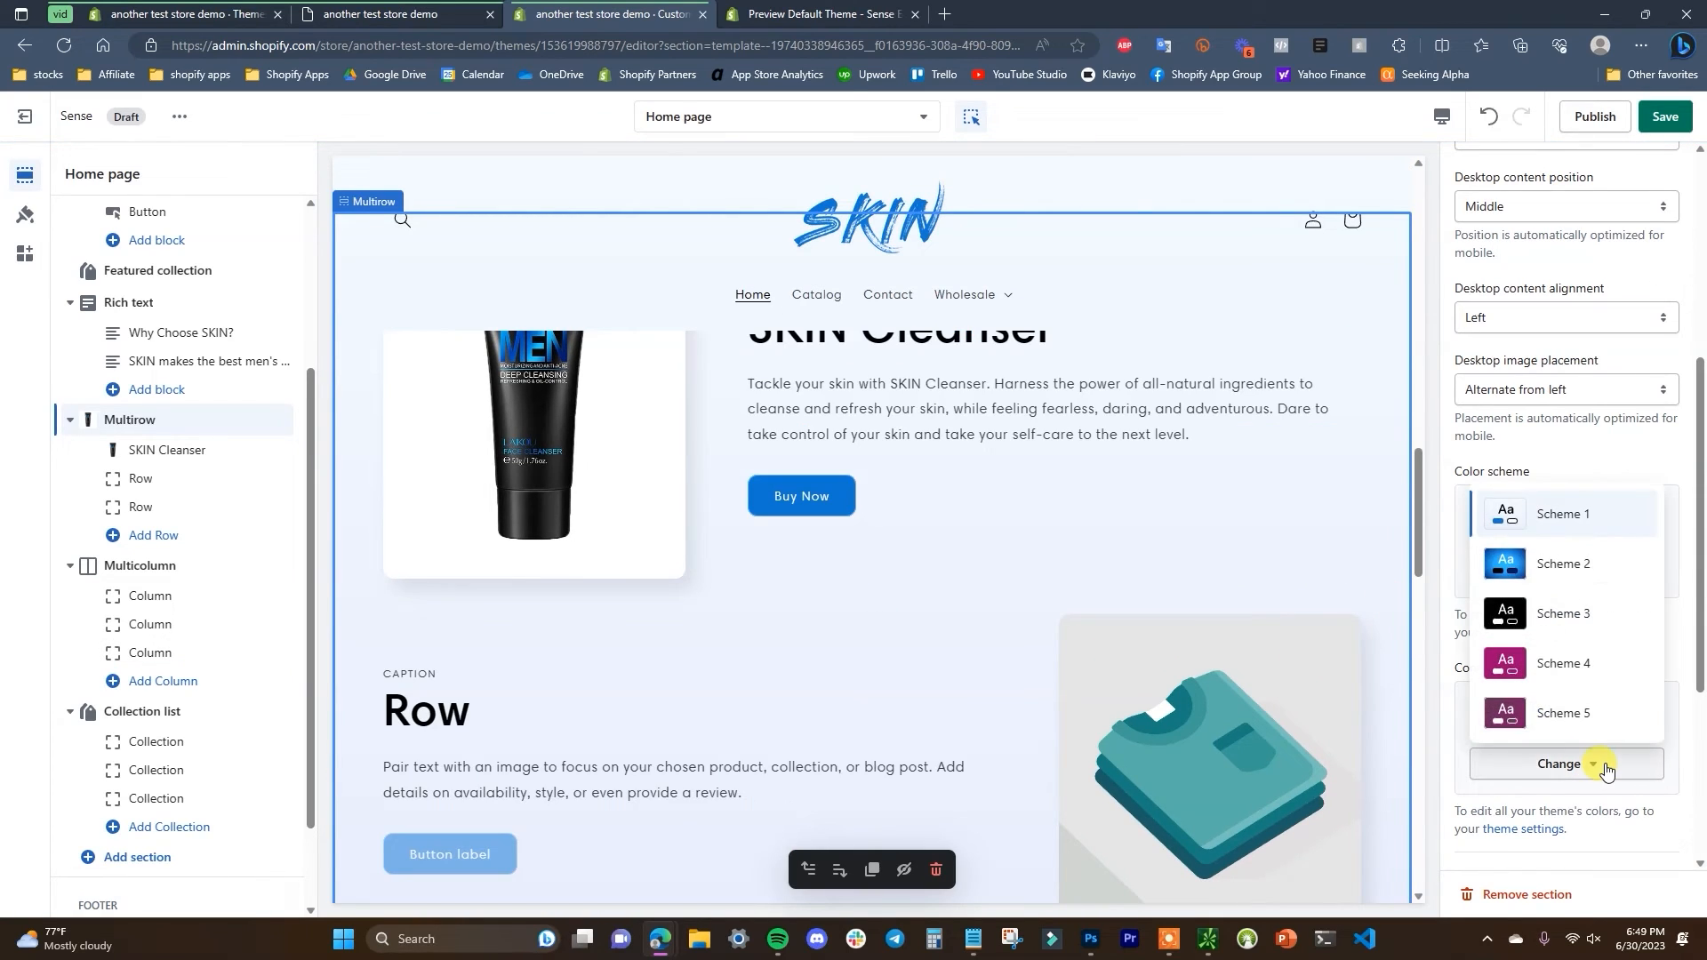
{"action": "left_click", "coordinate": [1565, 615]}
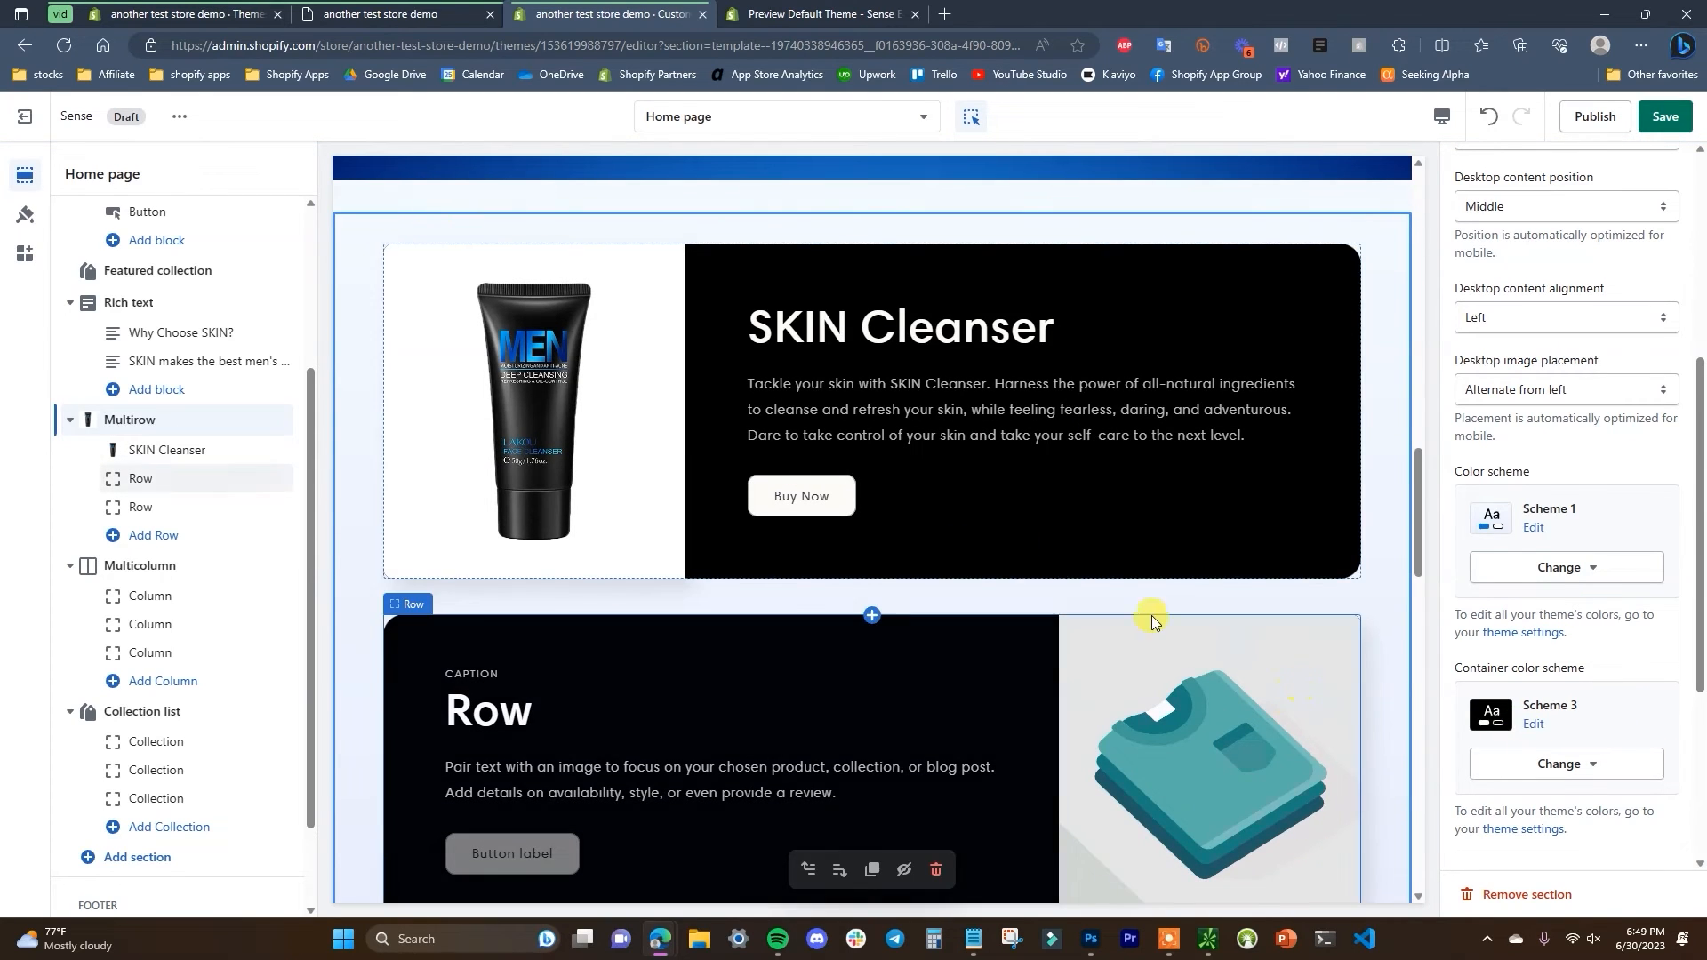
{"action": "scroll", "coordinate": [963, 576], "scroll_direction": "up", "scroll_amount": 1}
{"action": "scroll", "coordinate": [988, 578], "scroll_direction": "down", "scroll_amount": 6}
{"action": "scroll", "coordinate": [942, 623], "scroll_direction": "down", "scroll_amount": 3}
{"action": "scroll", "coordinate": [957, 642], "scroll_direction": "up", "scroll_amount": 7}
- Compare the Multirow's look with the earlier storefront's product rows and save the theme changes
{"action": "left_click", "coordinate": [372, 9]}
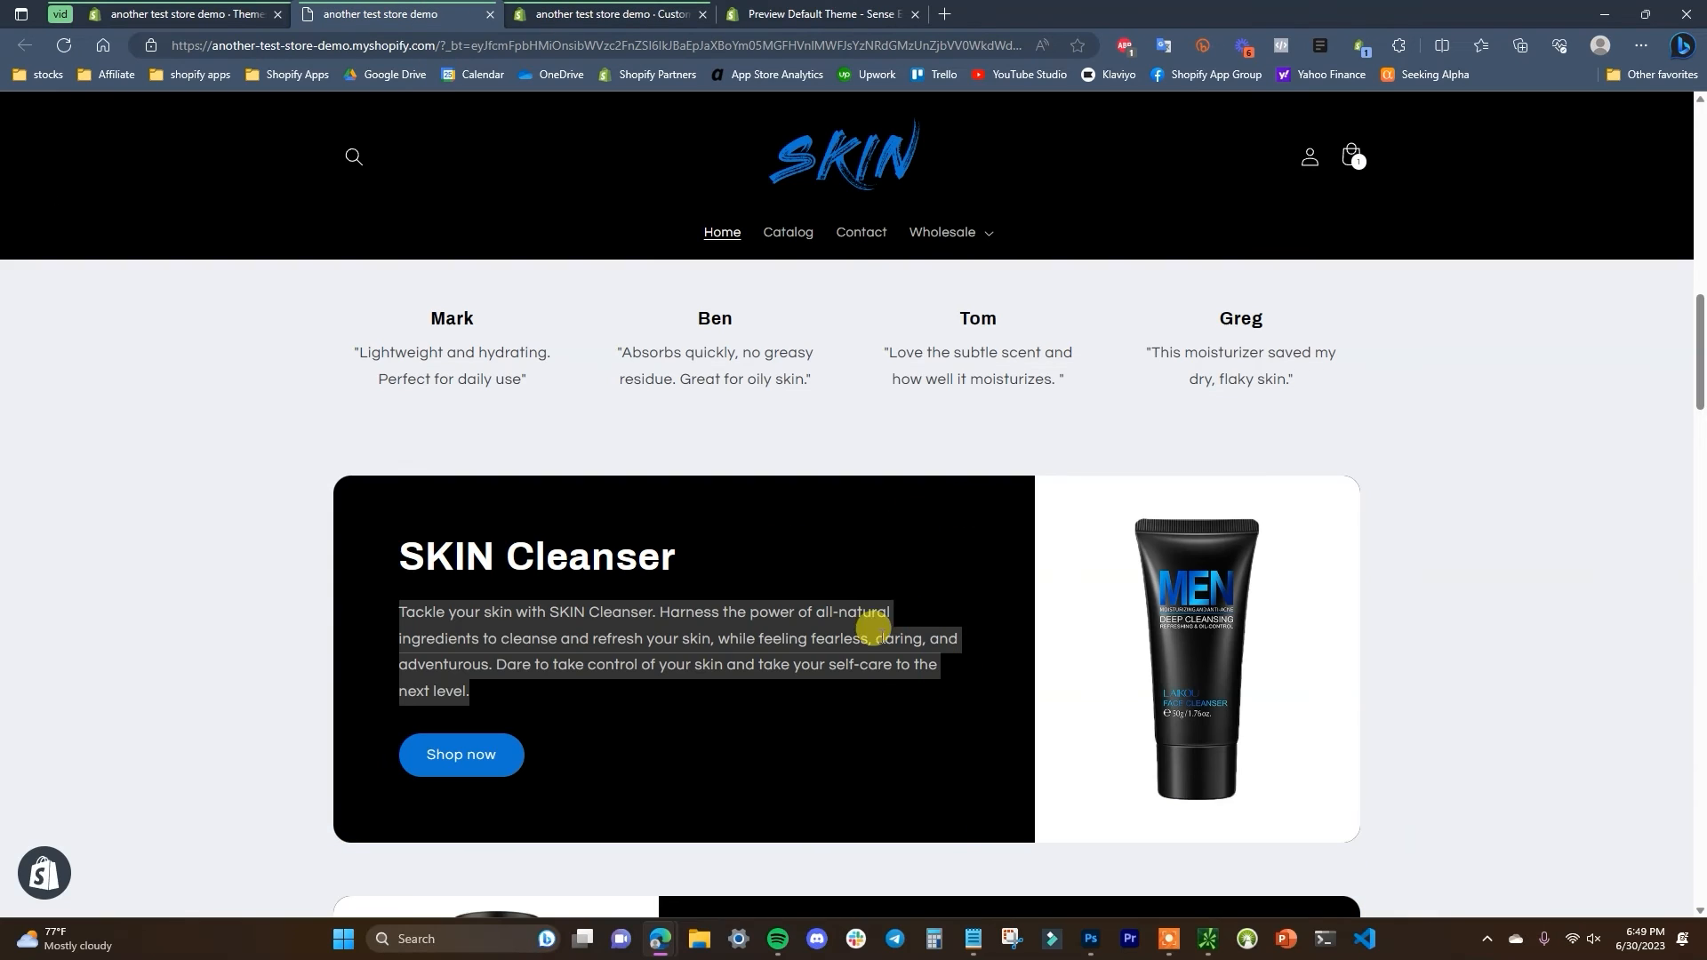
{"action": "left_click", "coordinate": [623, 13]}
{"action": "scroll", "coordinate": [1049, 649], "scroll_direction": "up", "scroll_amount": 2}
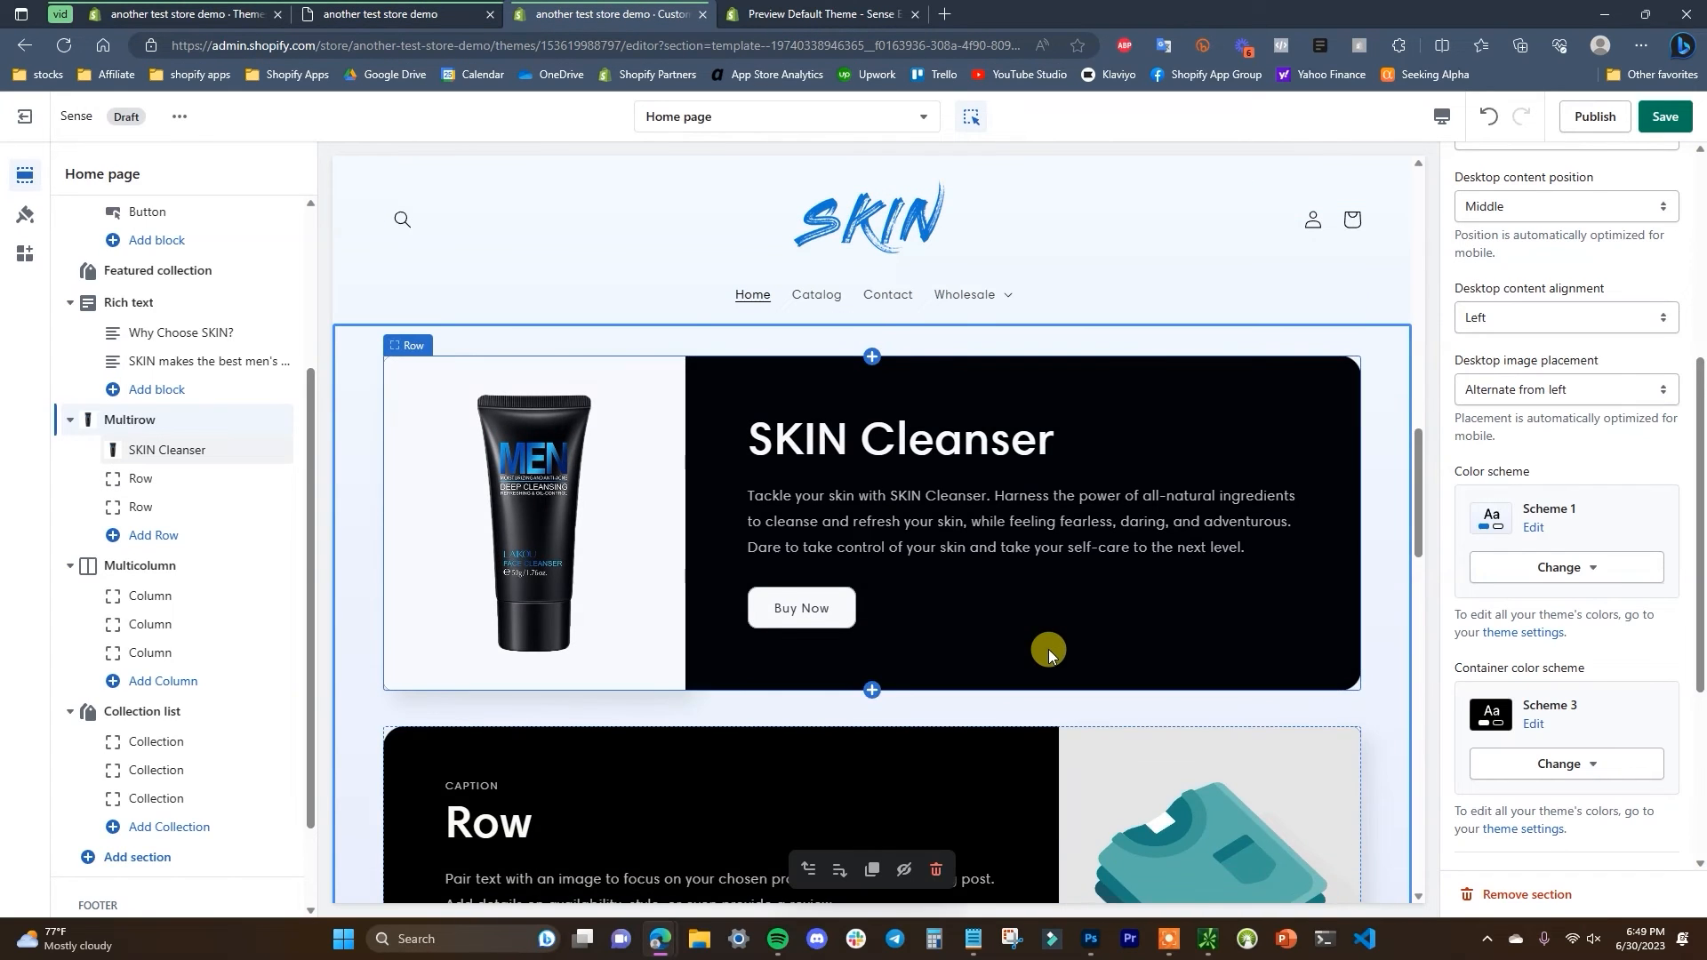
{"action": "left_click", "coordinate": [1665, 118]}
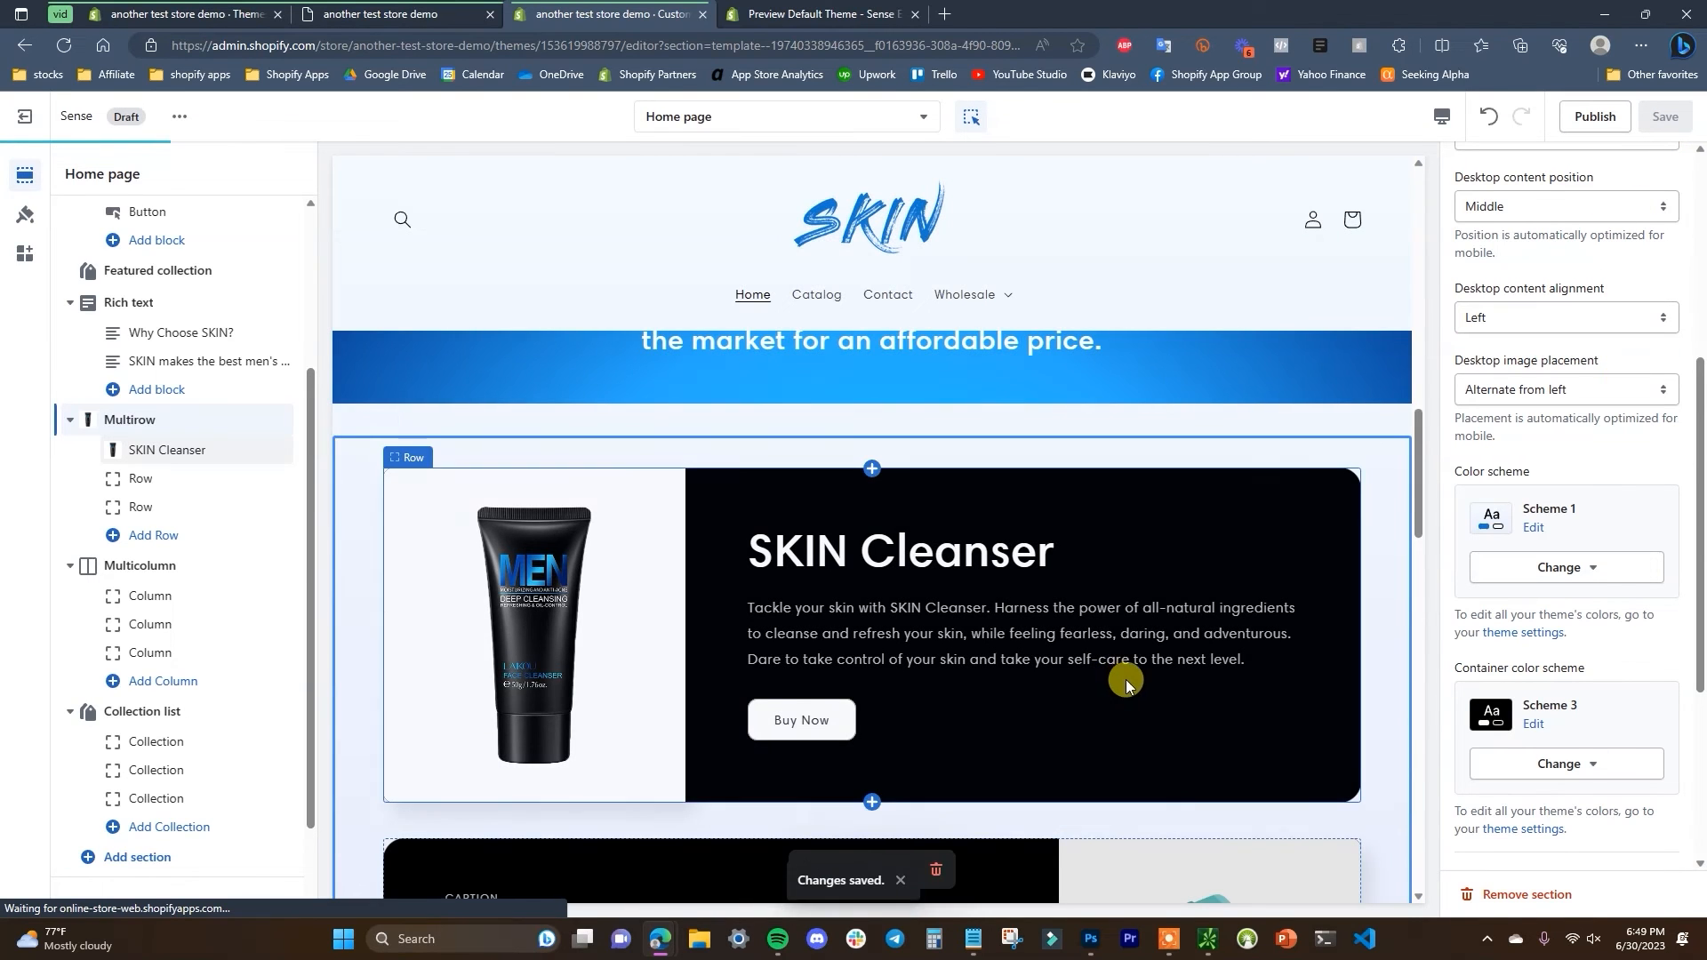
- Open the Multicolumn section's settings and compare its columns with the earlier storefront's "Why Choose SKIN?" icon columns
{"action": "scroll", "coordinate": [980, 644], "scroll_direction": "down", "scroll_amount": 3}
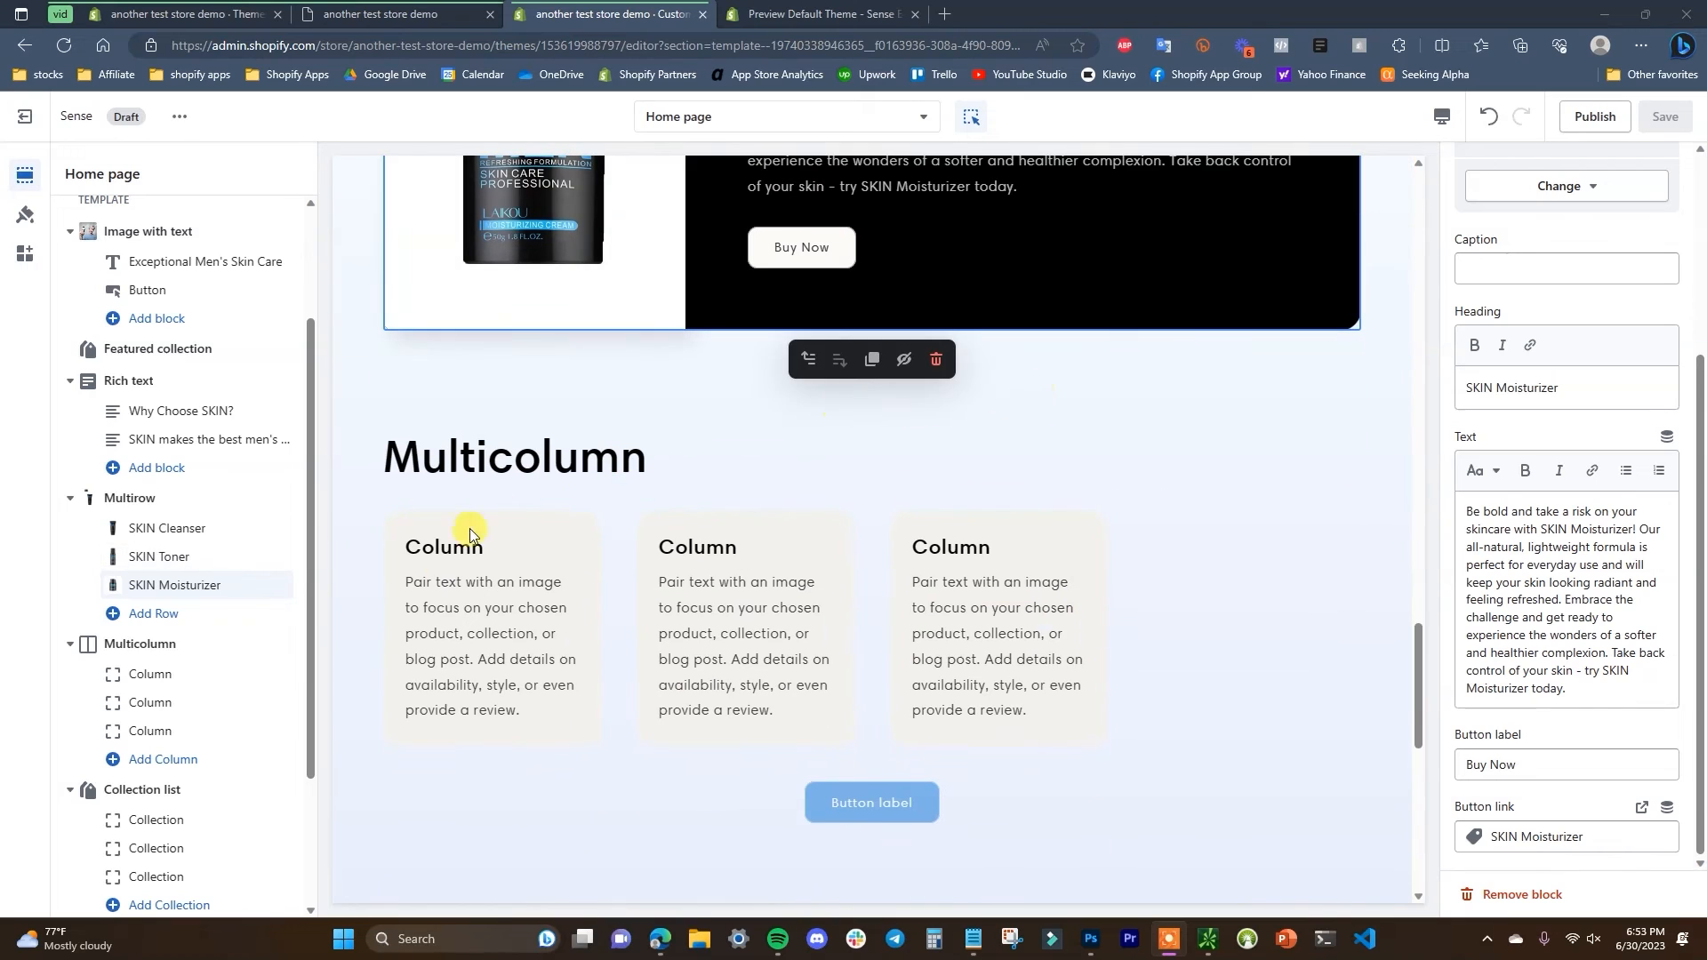
{"action": "left_click", "coordinate": [189, 644]}
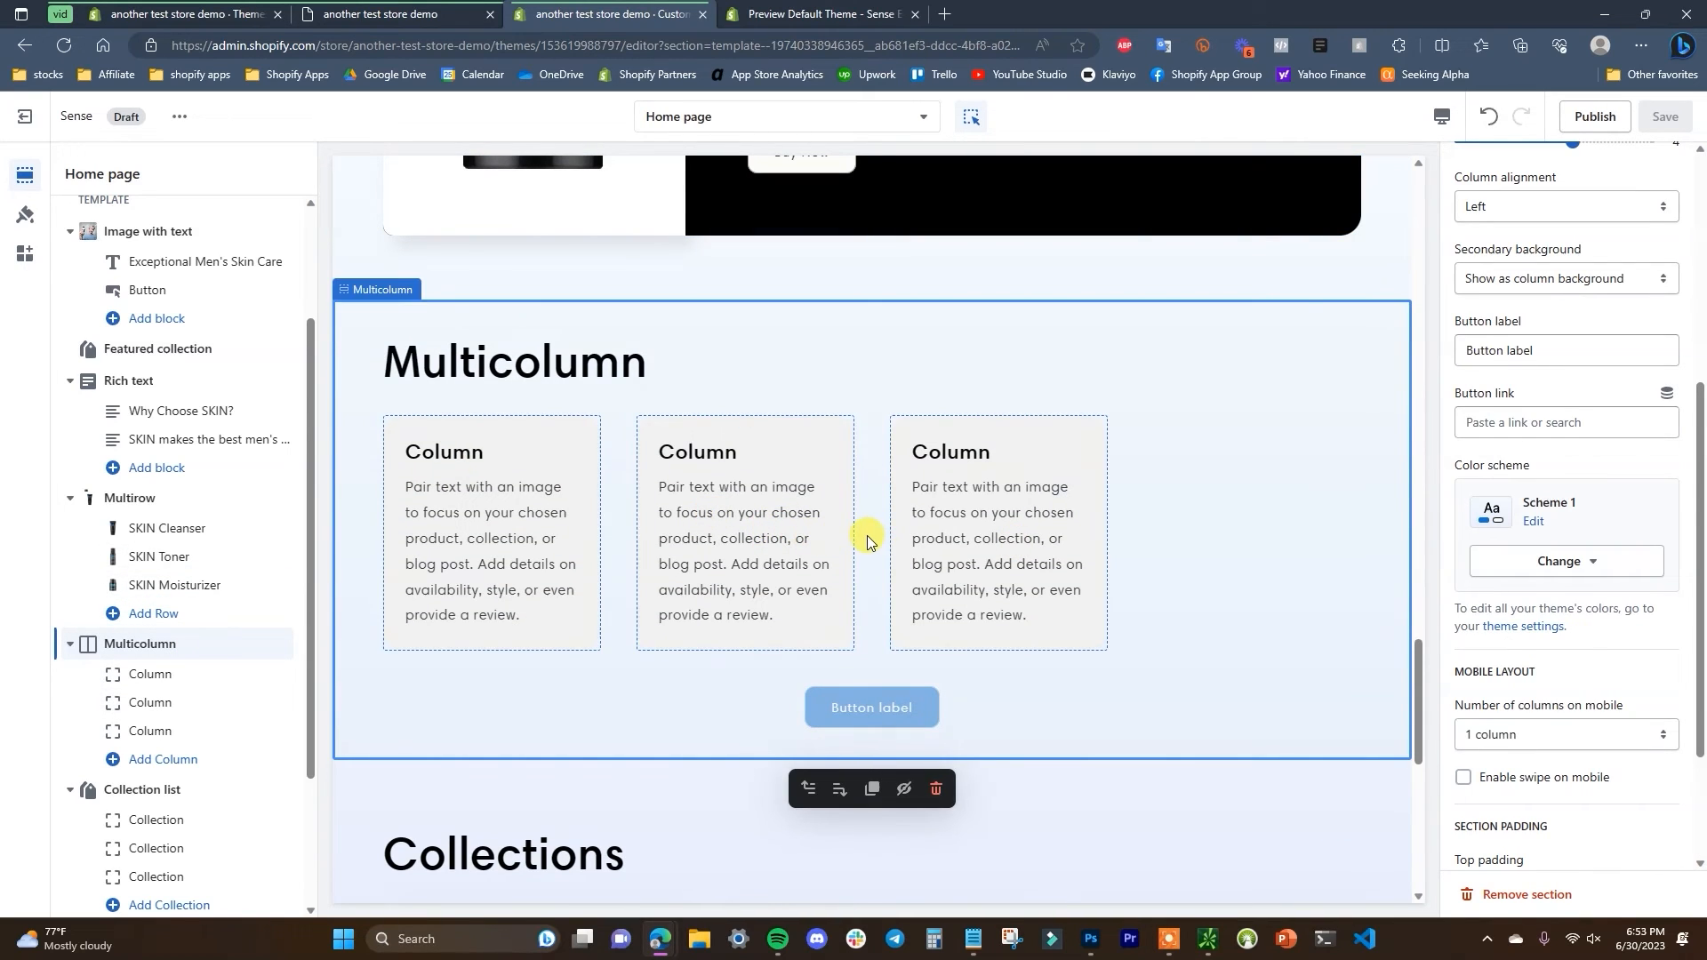
{"action": "scroll", "coordinate": [1639, 667], "scroll_direction": "up", "scroll_amount": 3}
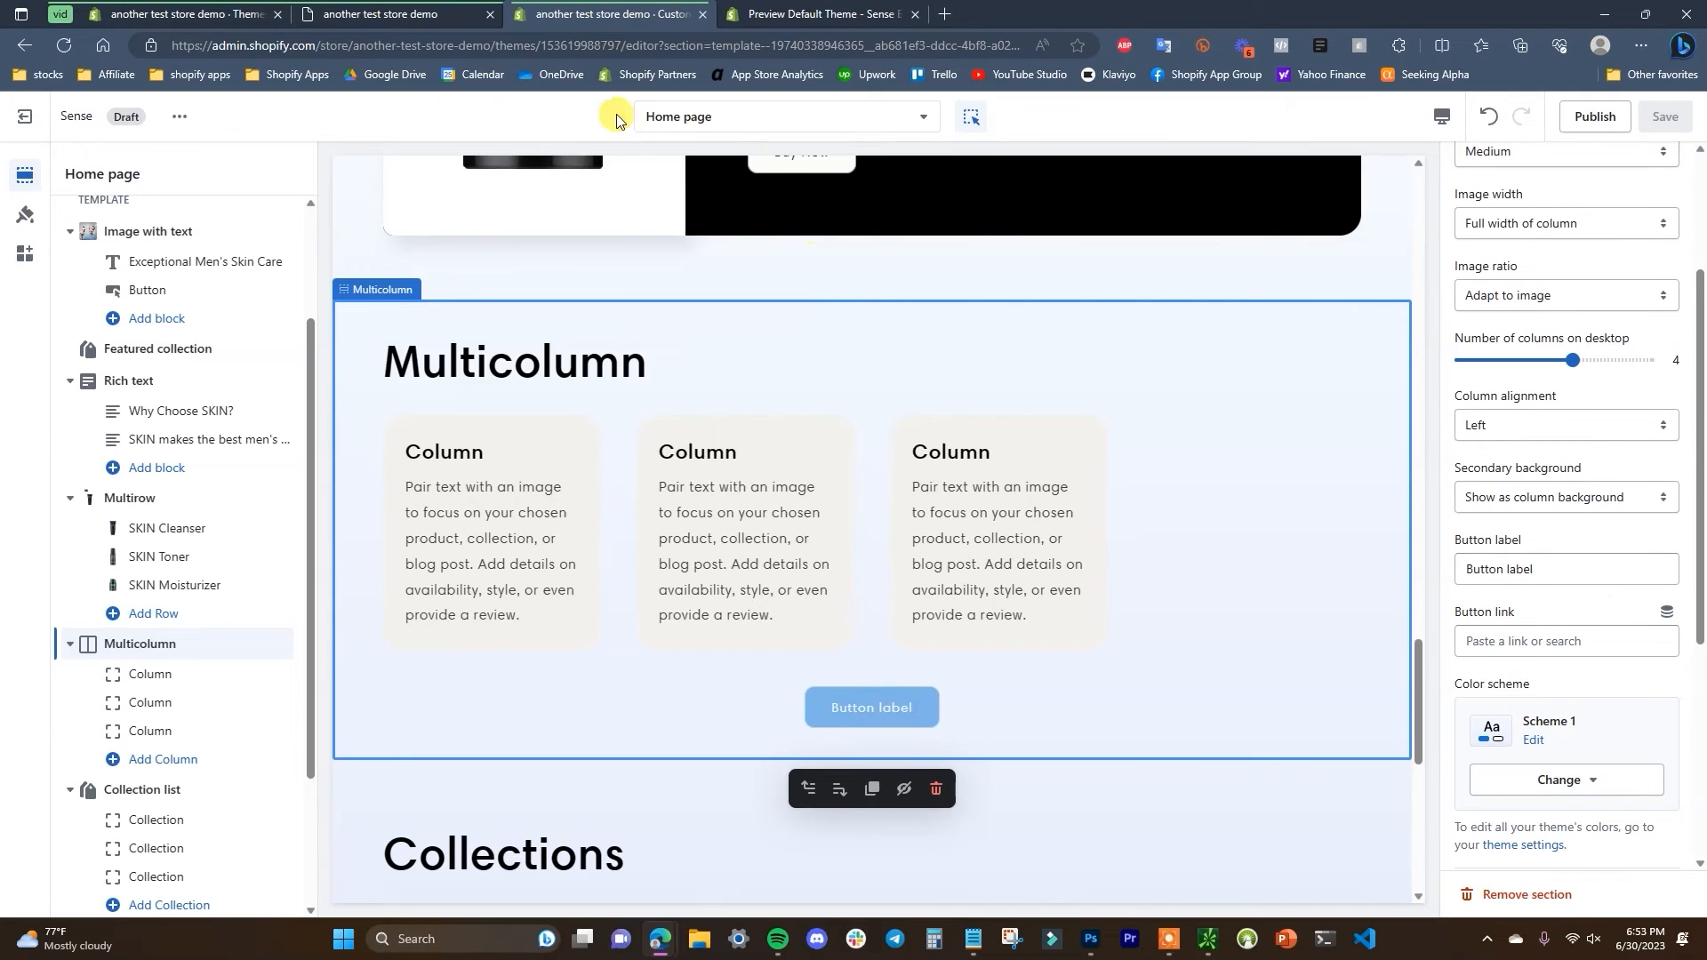
{"action": "left_click", "coordinate": [377, 12]}
{"action": "scroll", "coordinate": [643, 576], "scroll_direction": "down", "scroll_amount": 1}
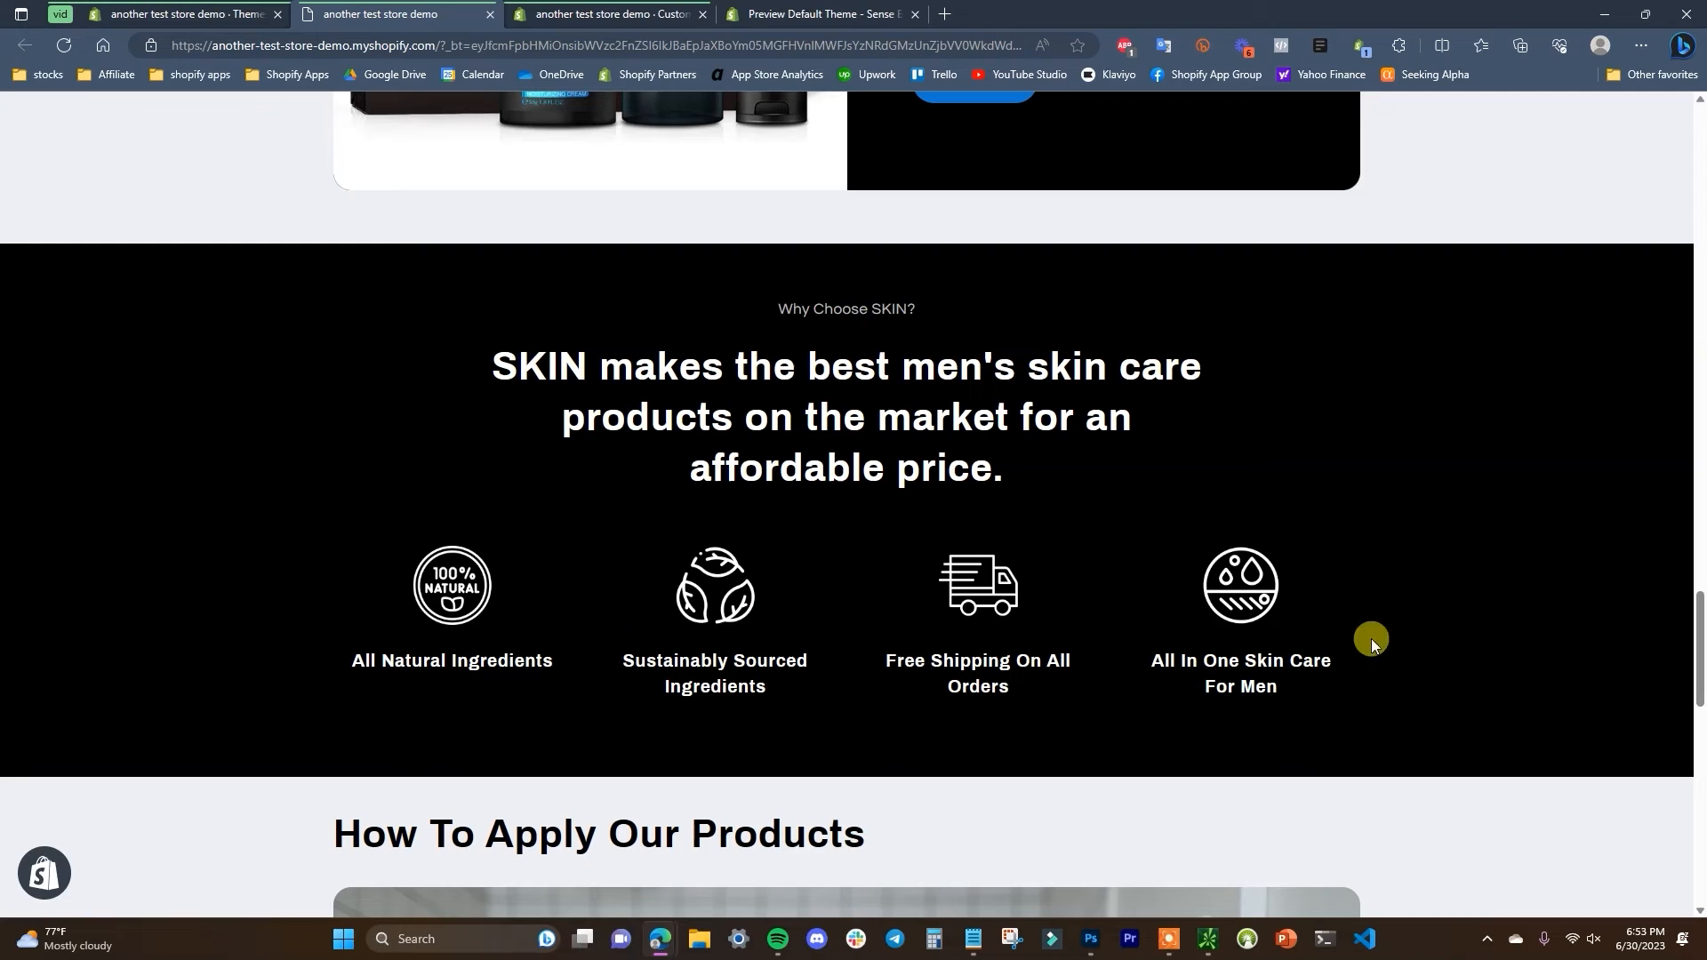
{"action": "left_click", "coordinate": [651, 9]}
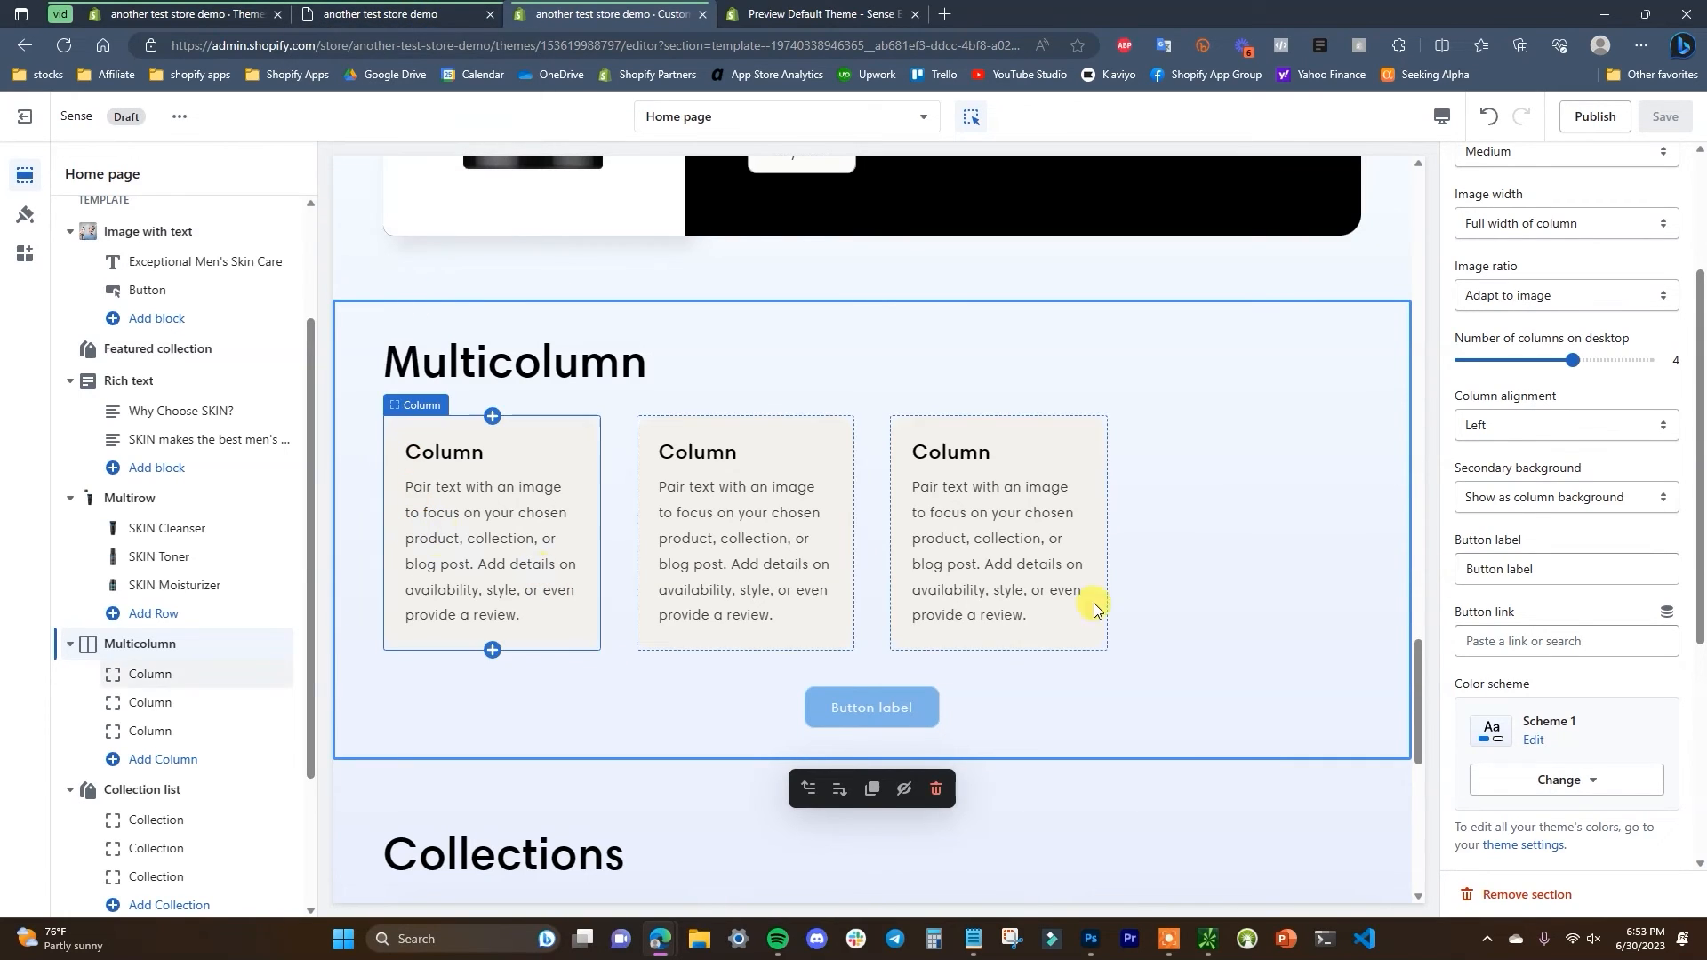
{"action": "scroll", "coordinate": [1668, 429], "scroll_direction": "up", "scroll_amount": 2}
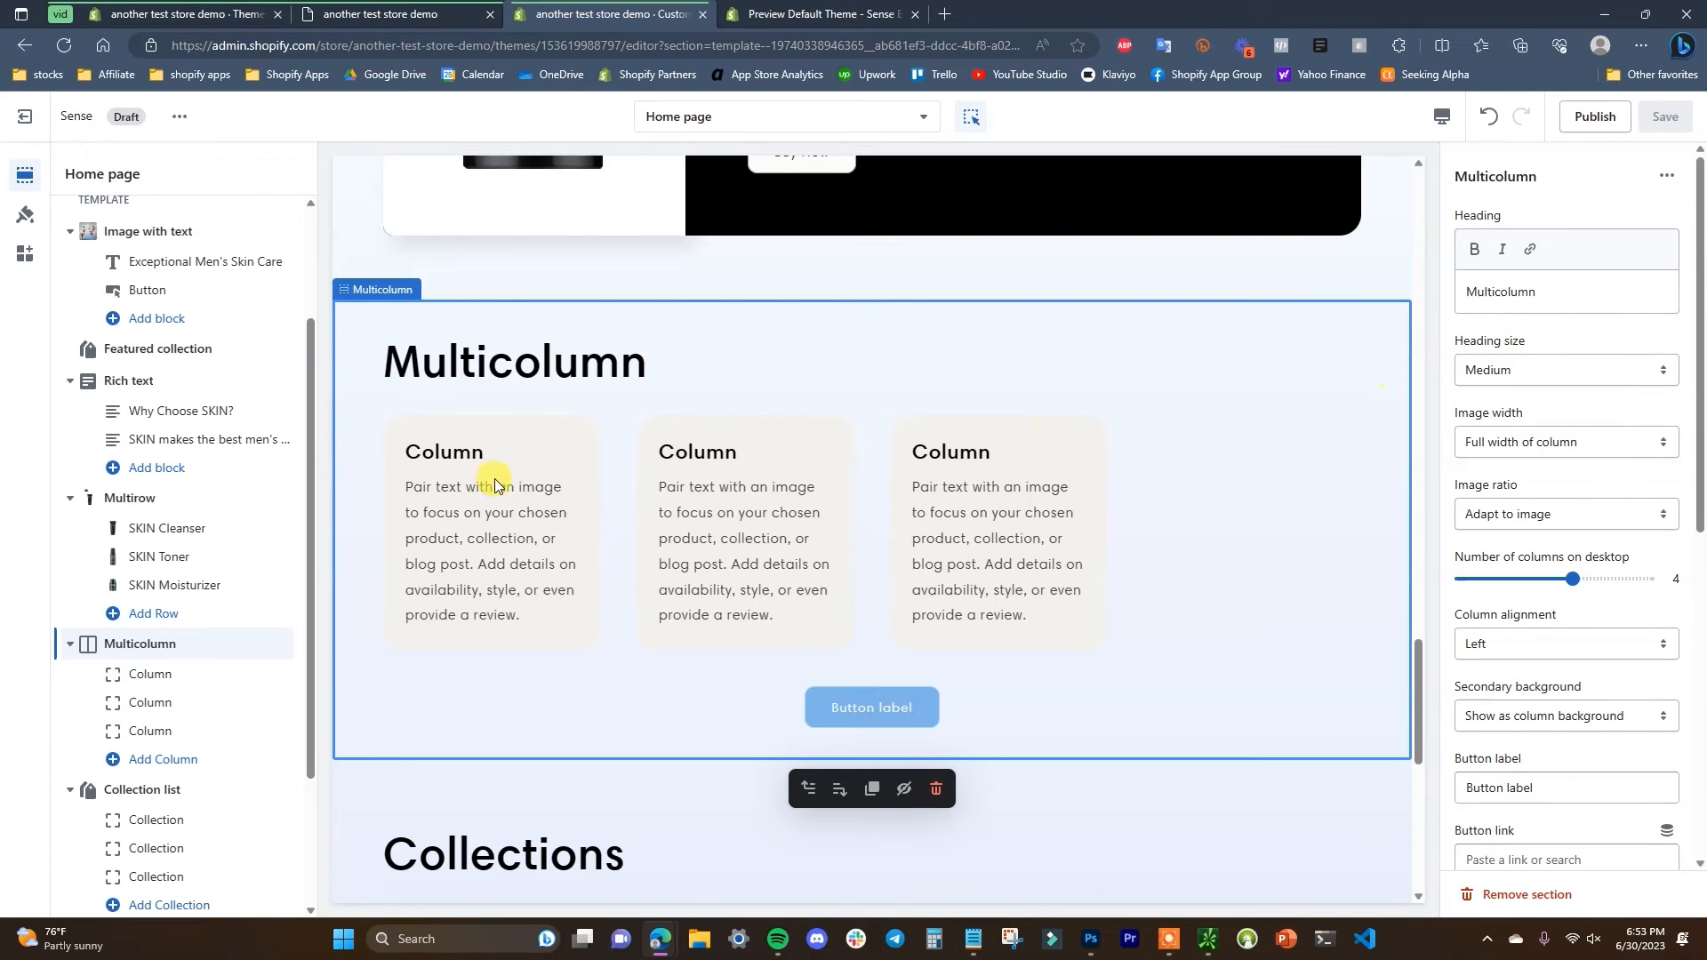
- Check the earlier storefront's icon columns and clear the Multicolumn section's heading
{"action": "left_click", "coordinate": [372, 10]}
{"action": "left_click", "coordinate": [590, 8]}
{"action": "left_click_drag", "start_coordinate": [1552, 292], "coordinate": [1460, 291]}
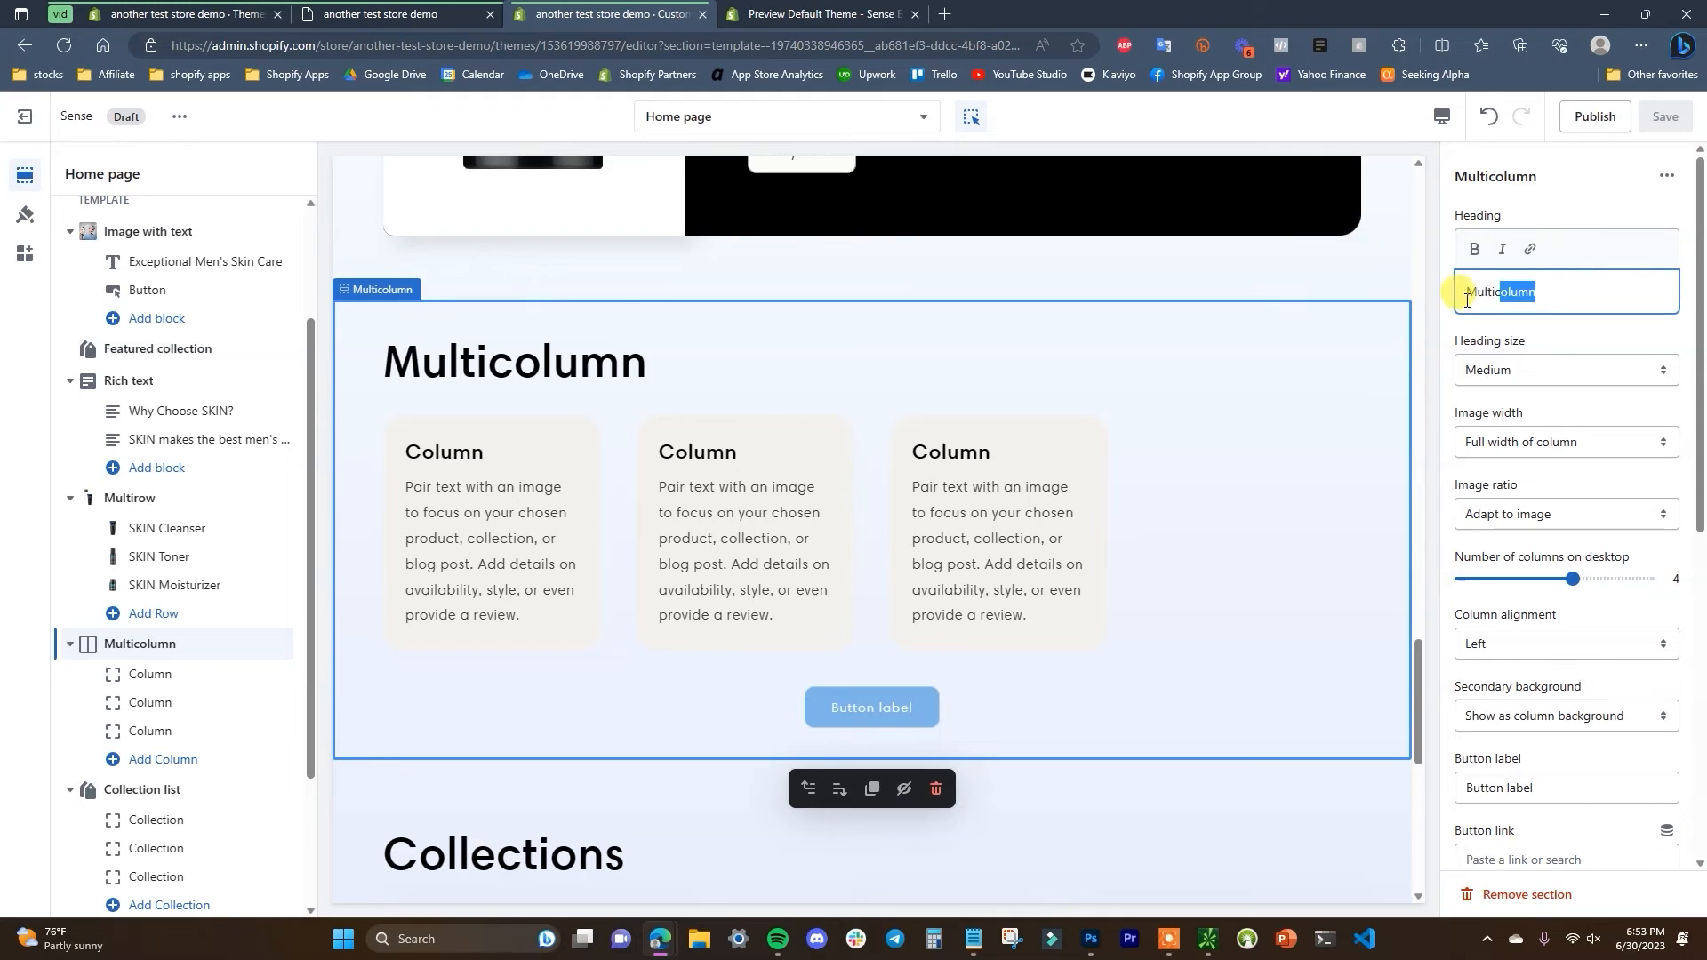
{"action": "key", "text": "BackSpace"}
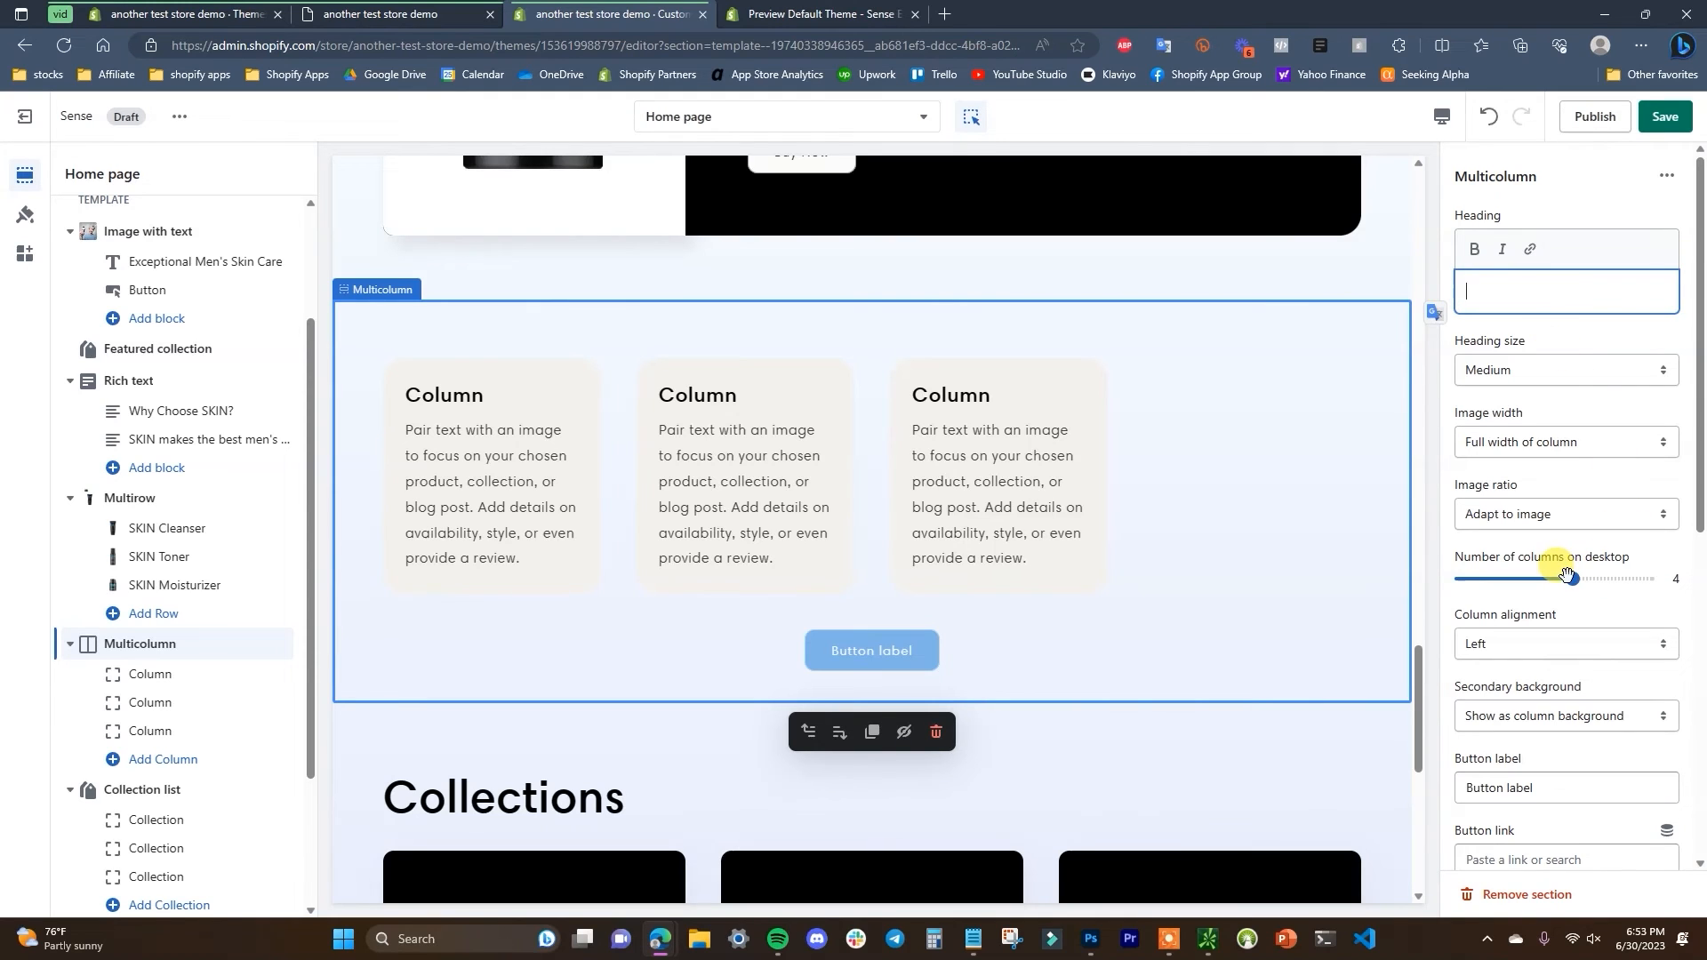
- Set the Multicolumn section's color scheme to Scheme 2 and its secondary background to None
{"action": "scroll", "coordinate": [1574, 578], "scroll_direction": "down", "scroll_amount": 4}
{"action": "left_click", "coordinate": [1590, 661]}
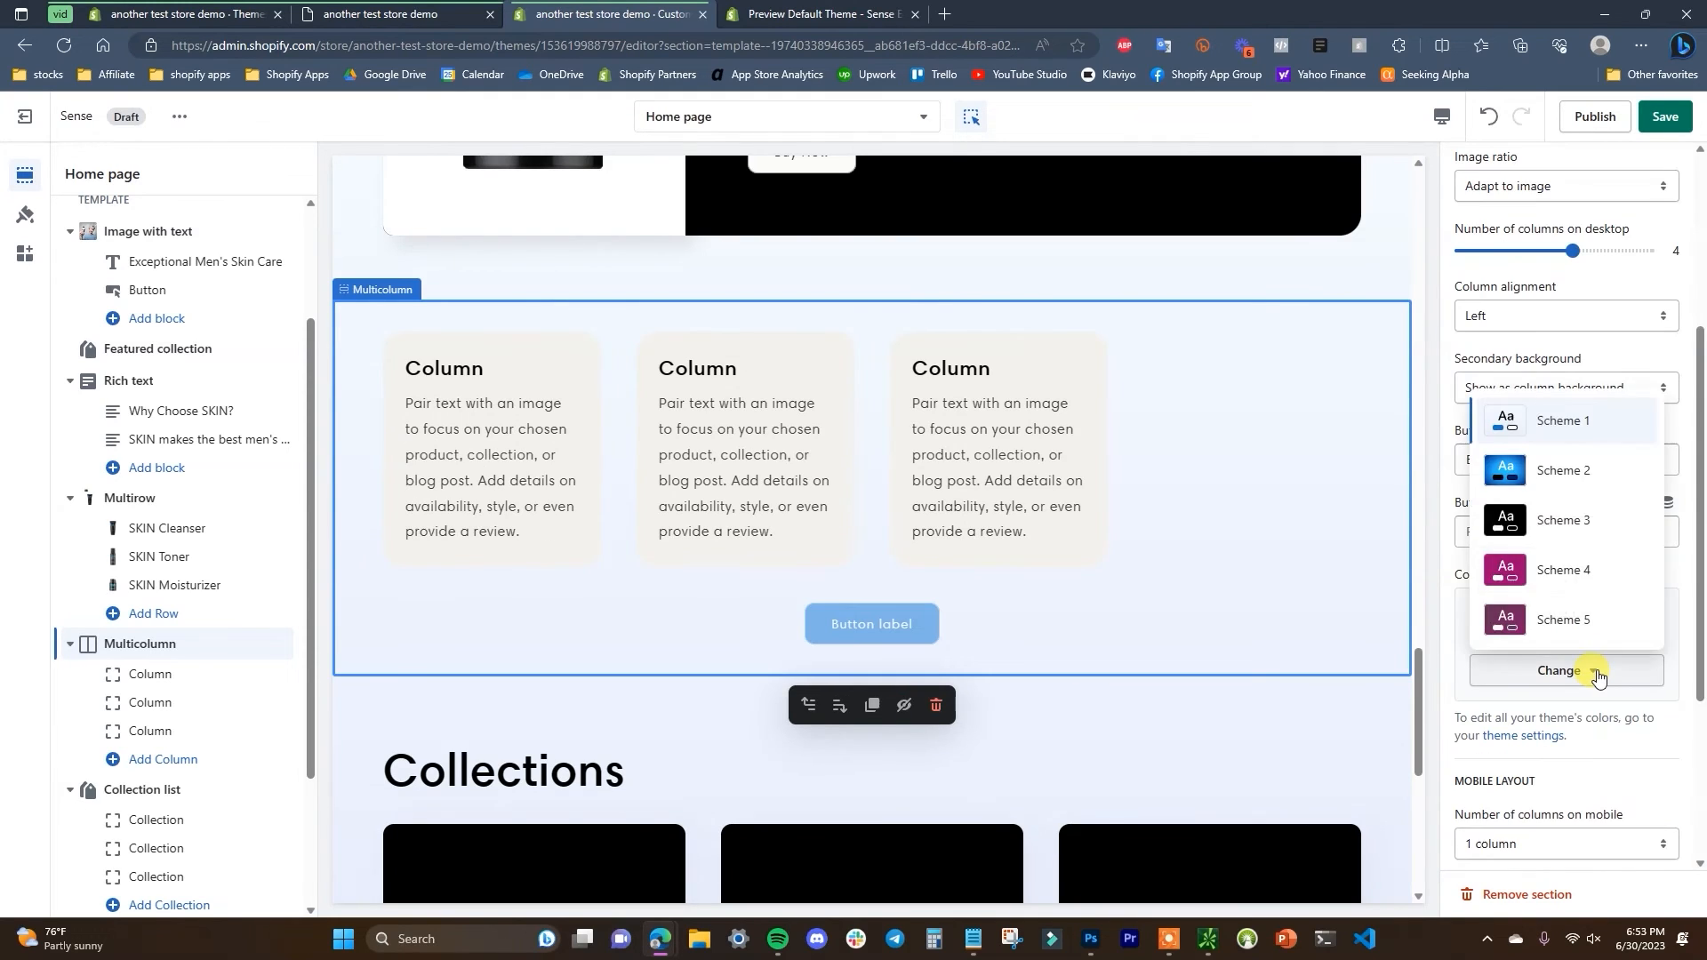
{"action": "left_click", "coordinate": [1565, 488]}
{"action": "left_click", "coordinate": [1661, 388]}
{"action": "left_click", "coordinate": [1672, 407]}
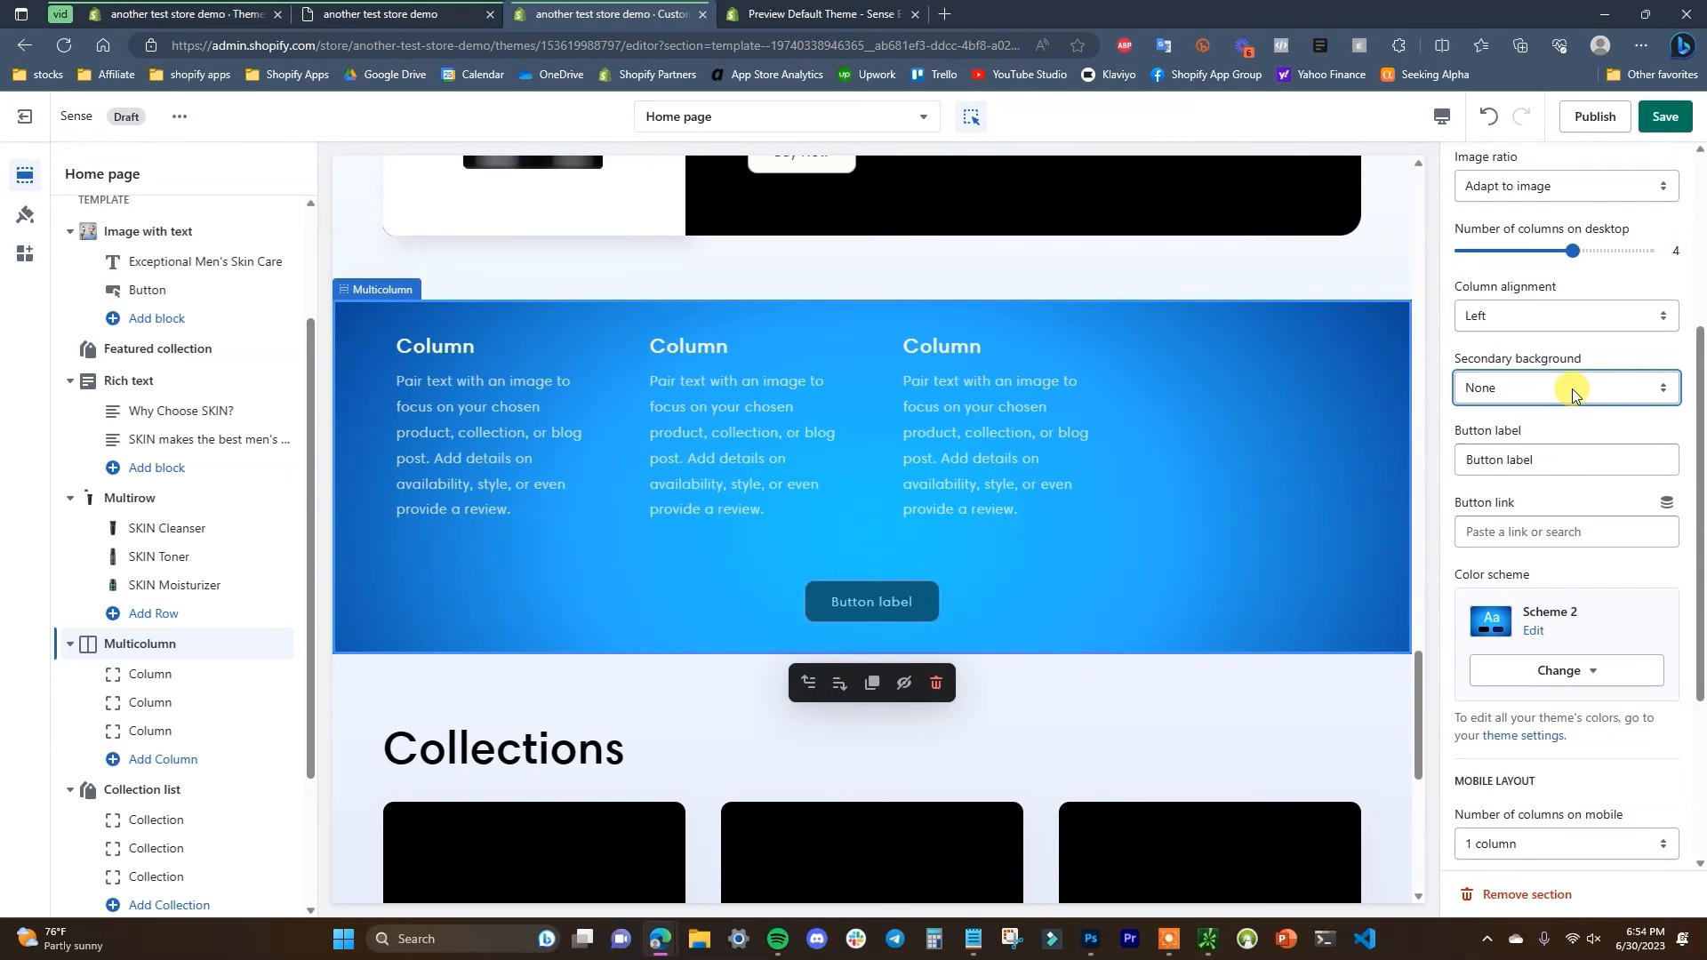
{"action": "scroll", "coordinate": [1586, 456], "scroll_direction": "up", "scroll_amount": 2}
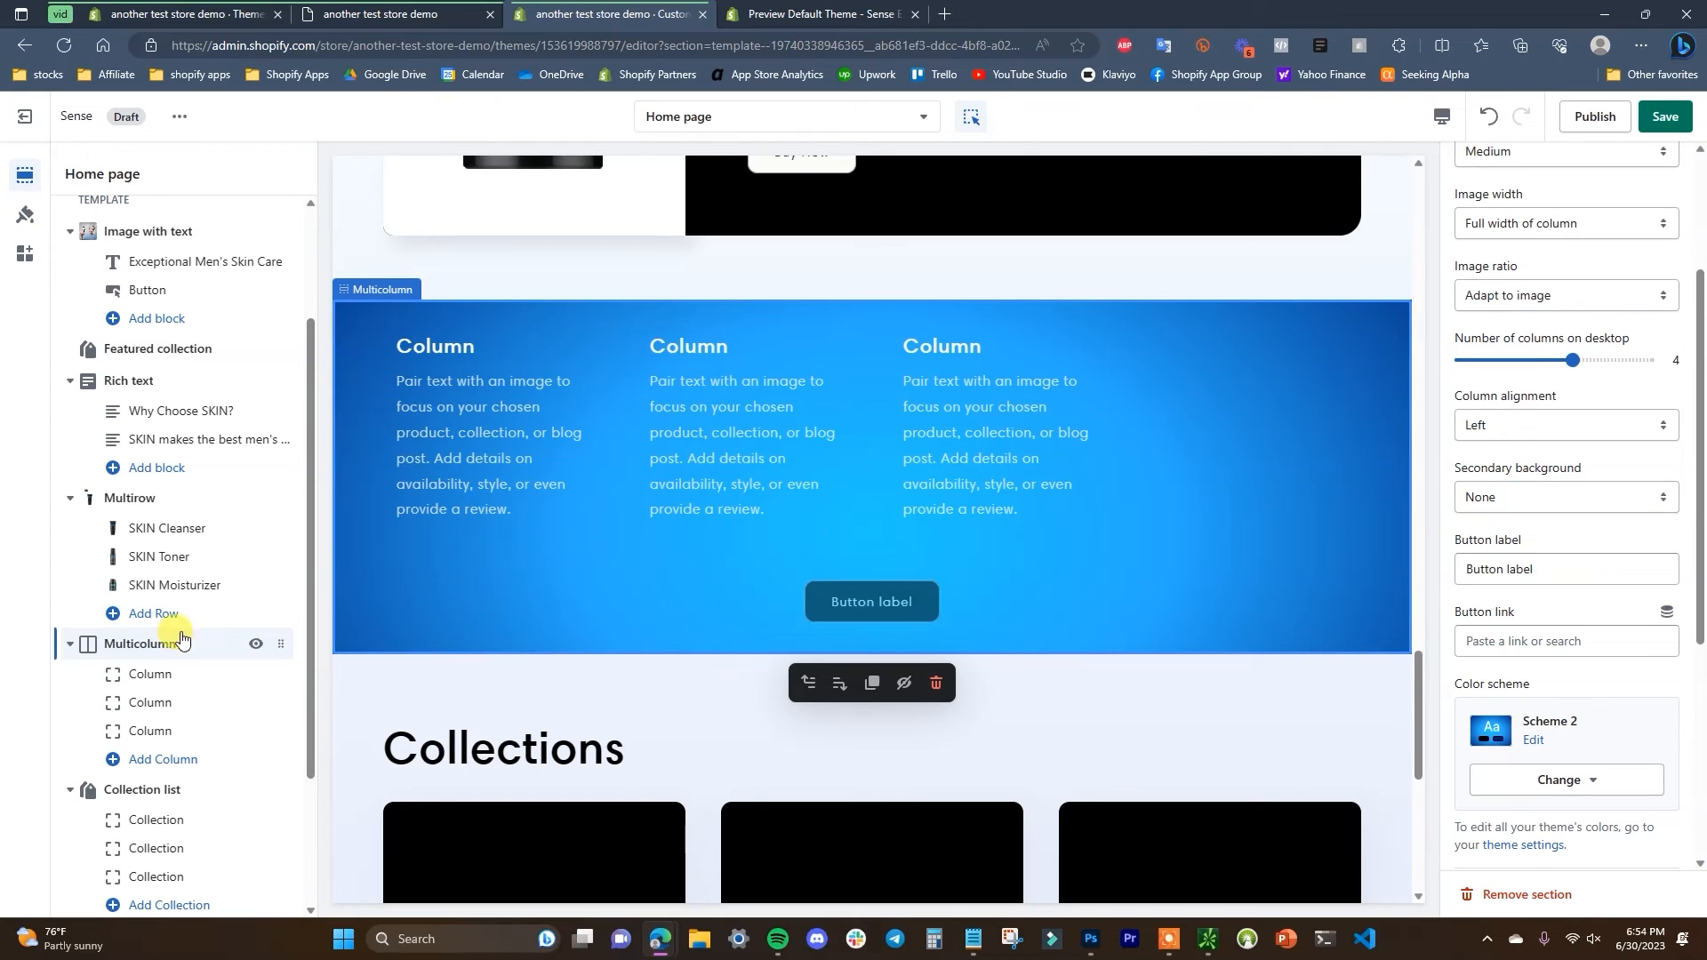
- Add the "100% Natural" icon image to the first column, matching the earlier storefront's first icon
{"action": "left_click", "coordinate": [196, 678]}
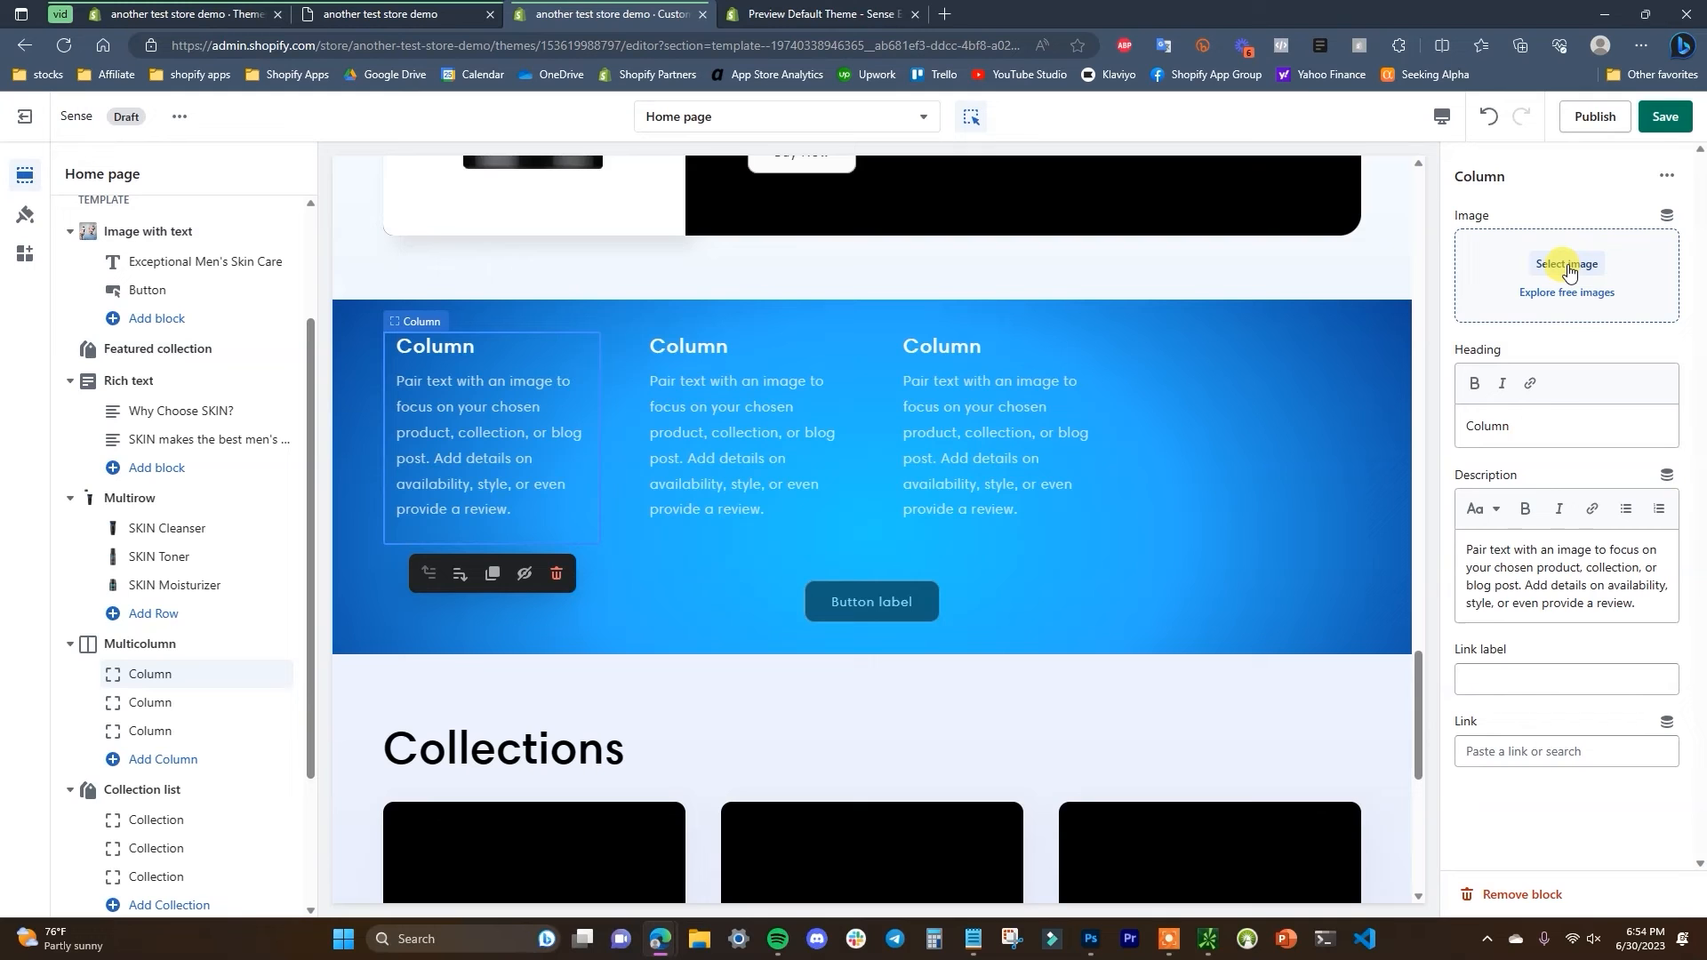
{"action": "left_click", "coordinate": [370, 13]}
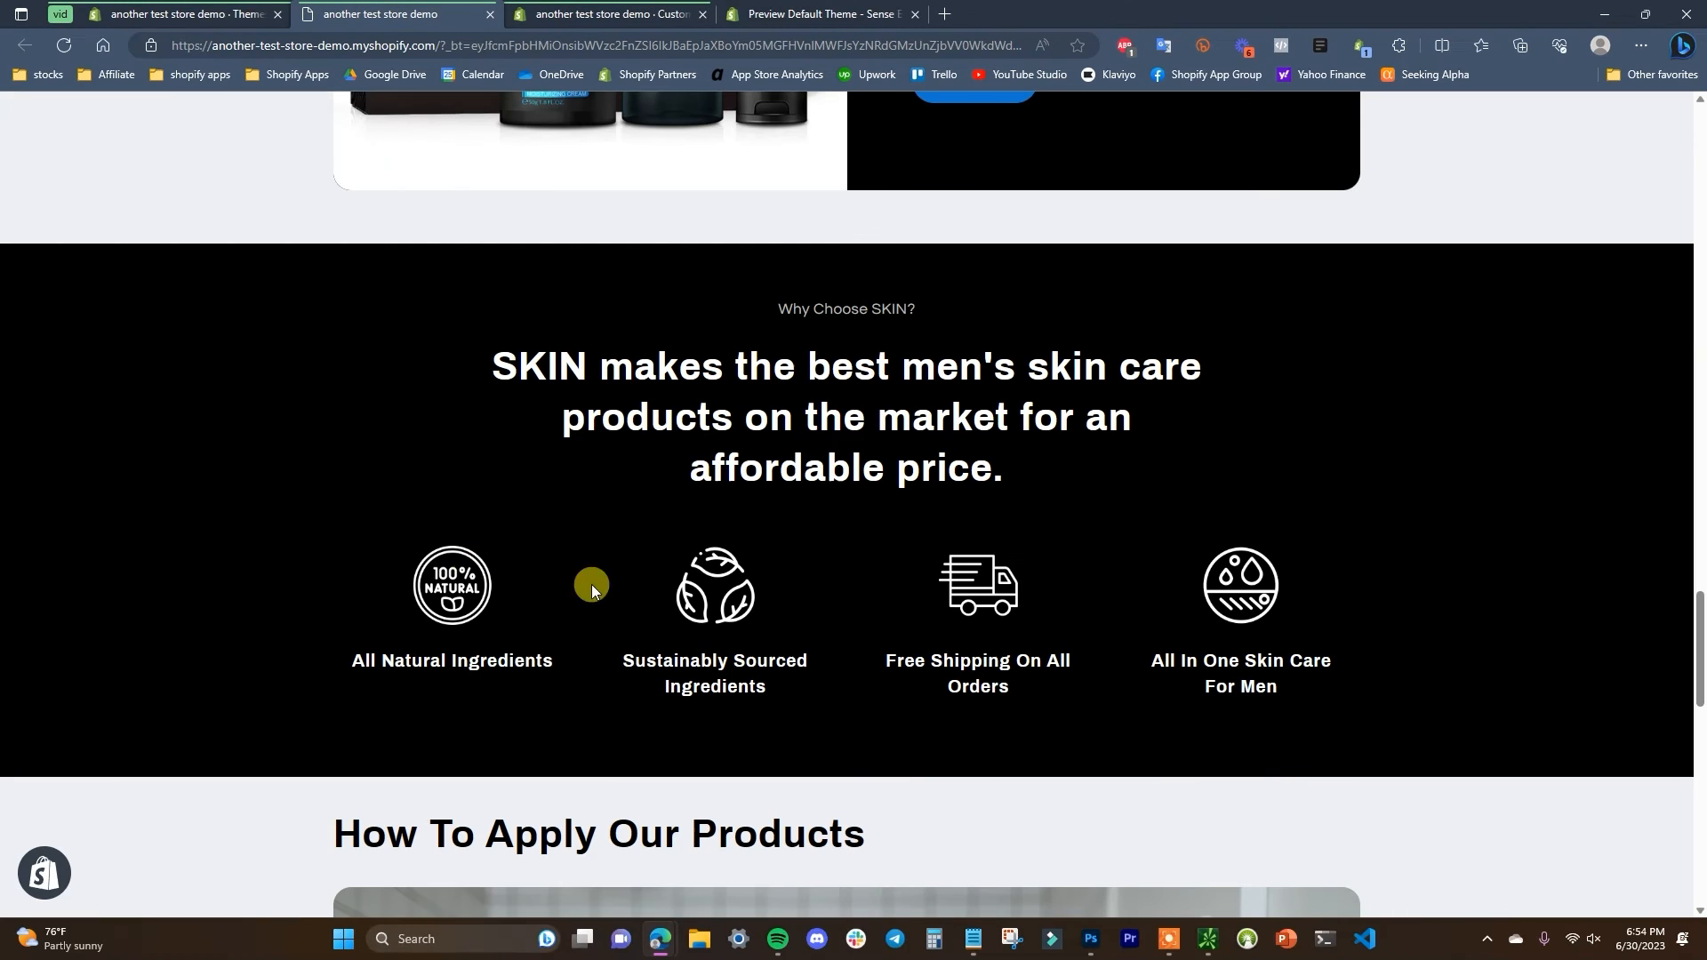
{"action": "left_click", "coordinate": [638, 8]}
{"action": "left_click", "coordinate": [1590, 266]}
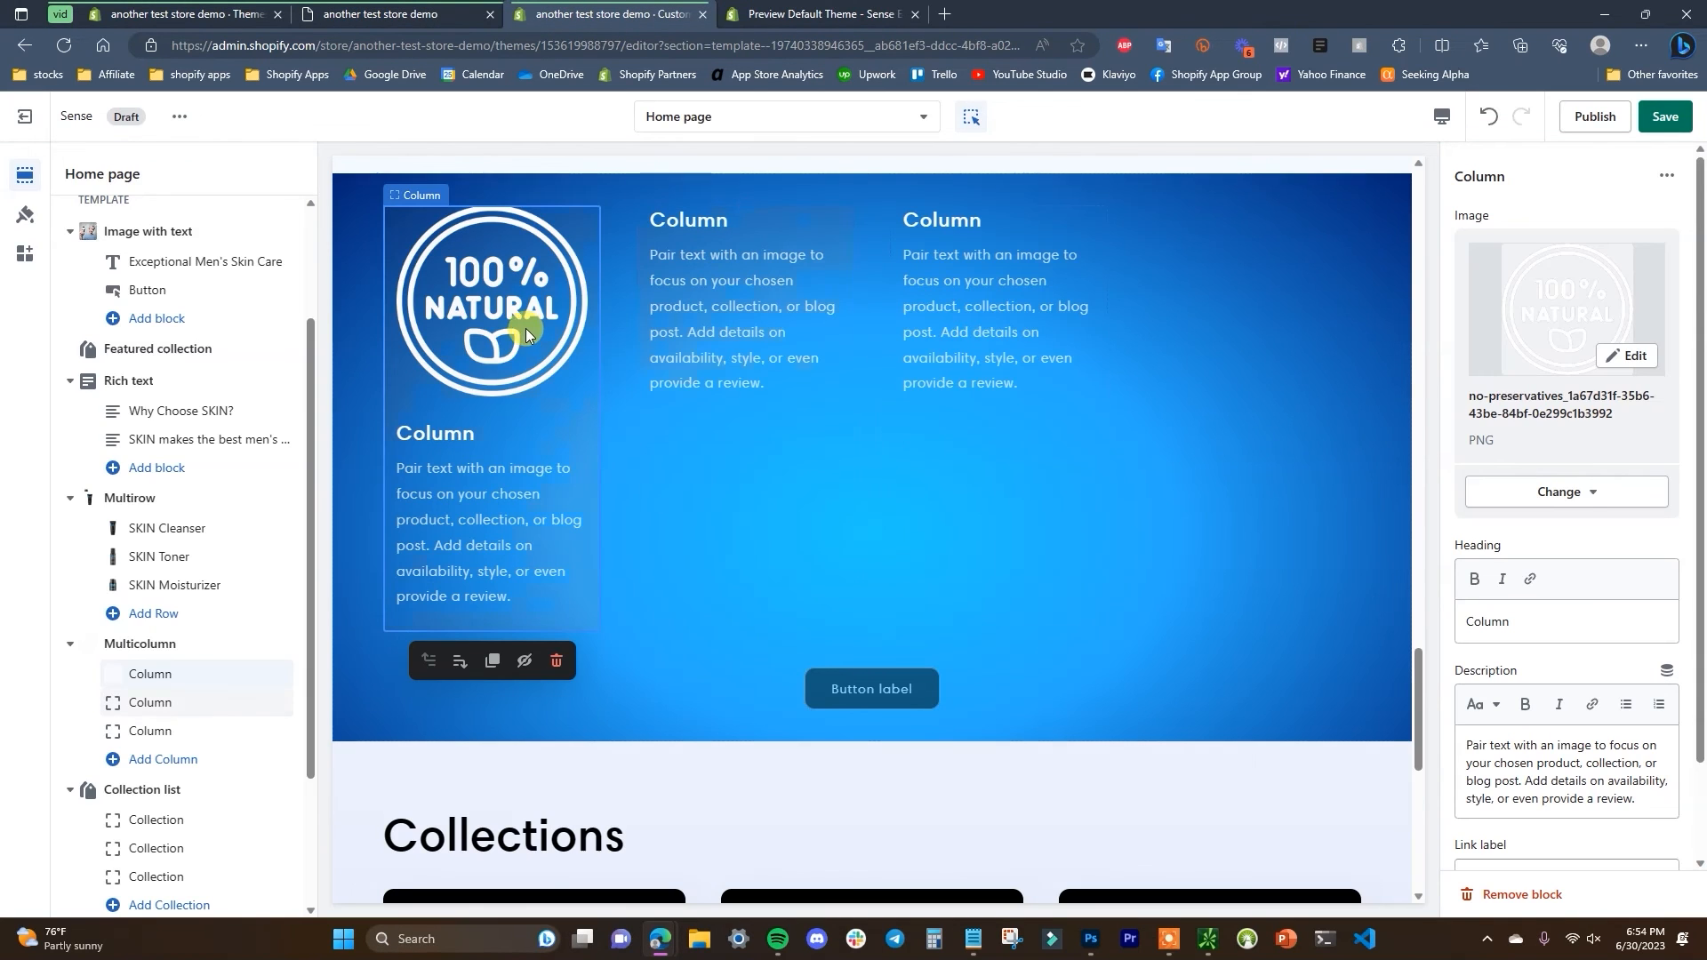
- Set the first column's heading to "All Natural Ingredients", copied from the earlier storefront, and delete its description text
{"action": "scroll", "coordinate": [525, 333], "scroll_direction": "up", "scroll_amount": 2}
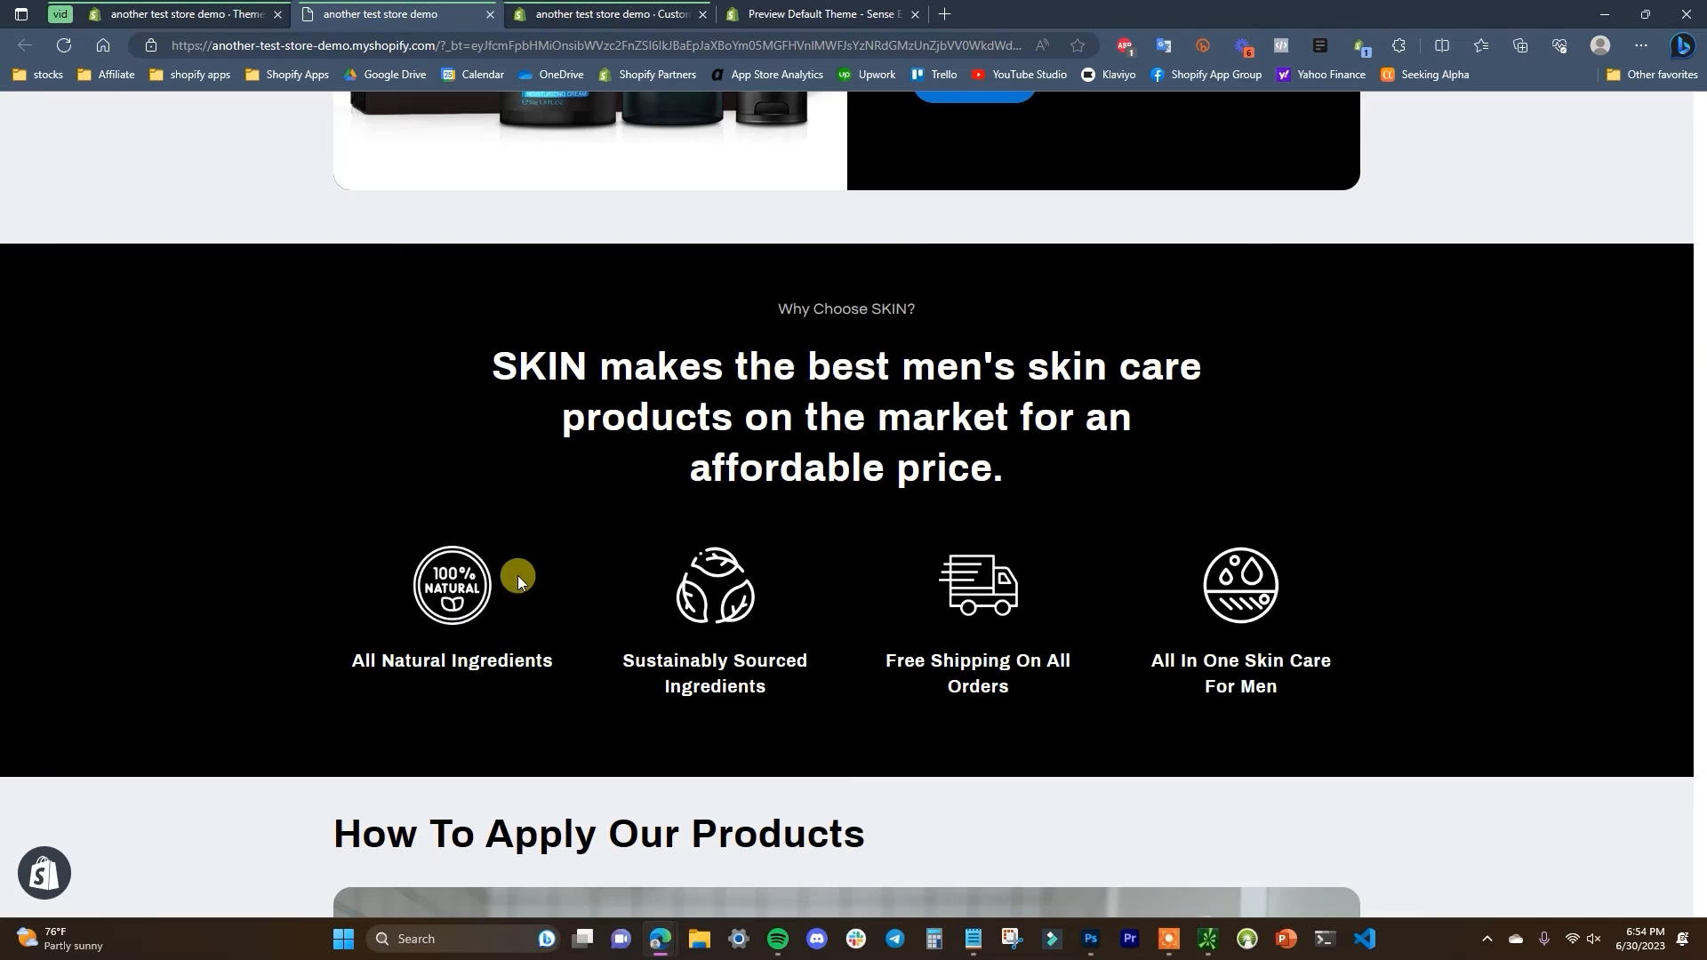
{"action": "left_click_drag", "start_coordinate": [559, 667], "coordinate": [352, 676]}
{"action": "key", "text": "ctrl+c"}
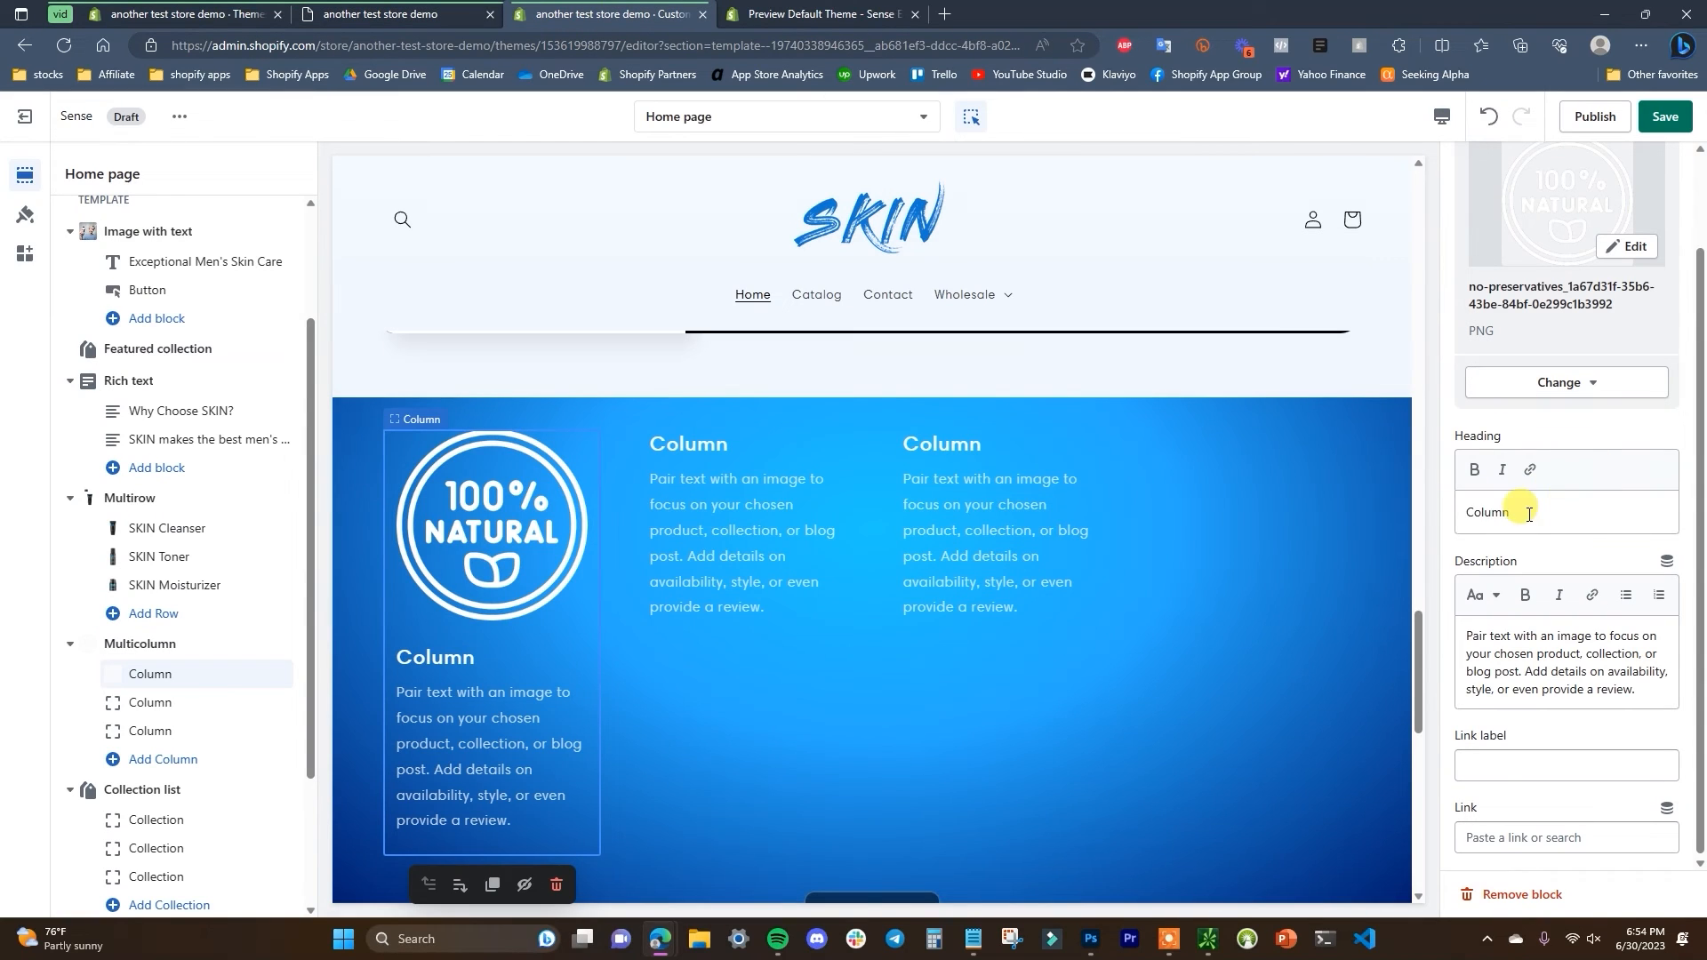
{"action": "left_click_drag", "start_coordinate": [1529, 514], "coordinate": [1469, 514]}
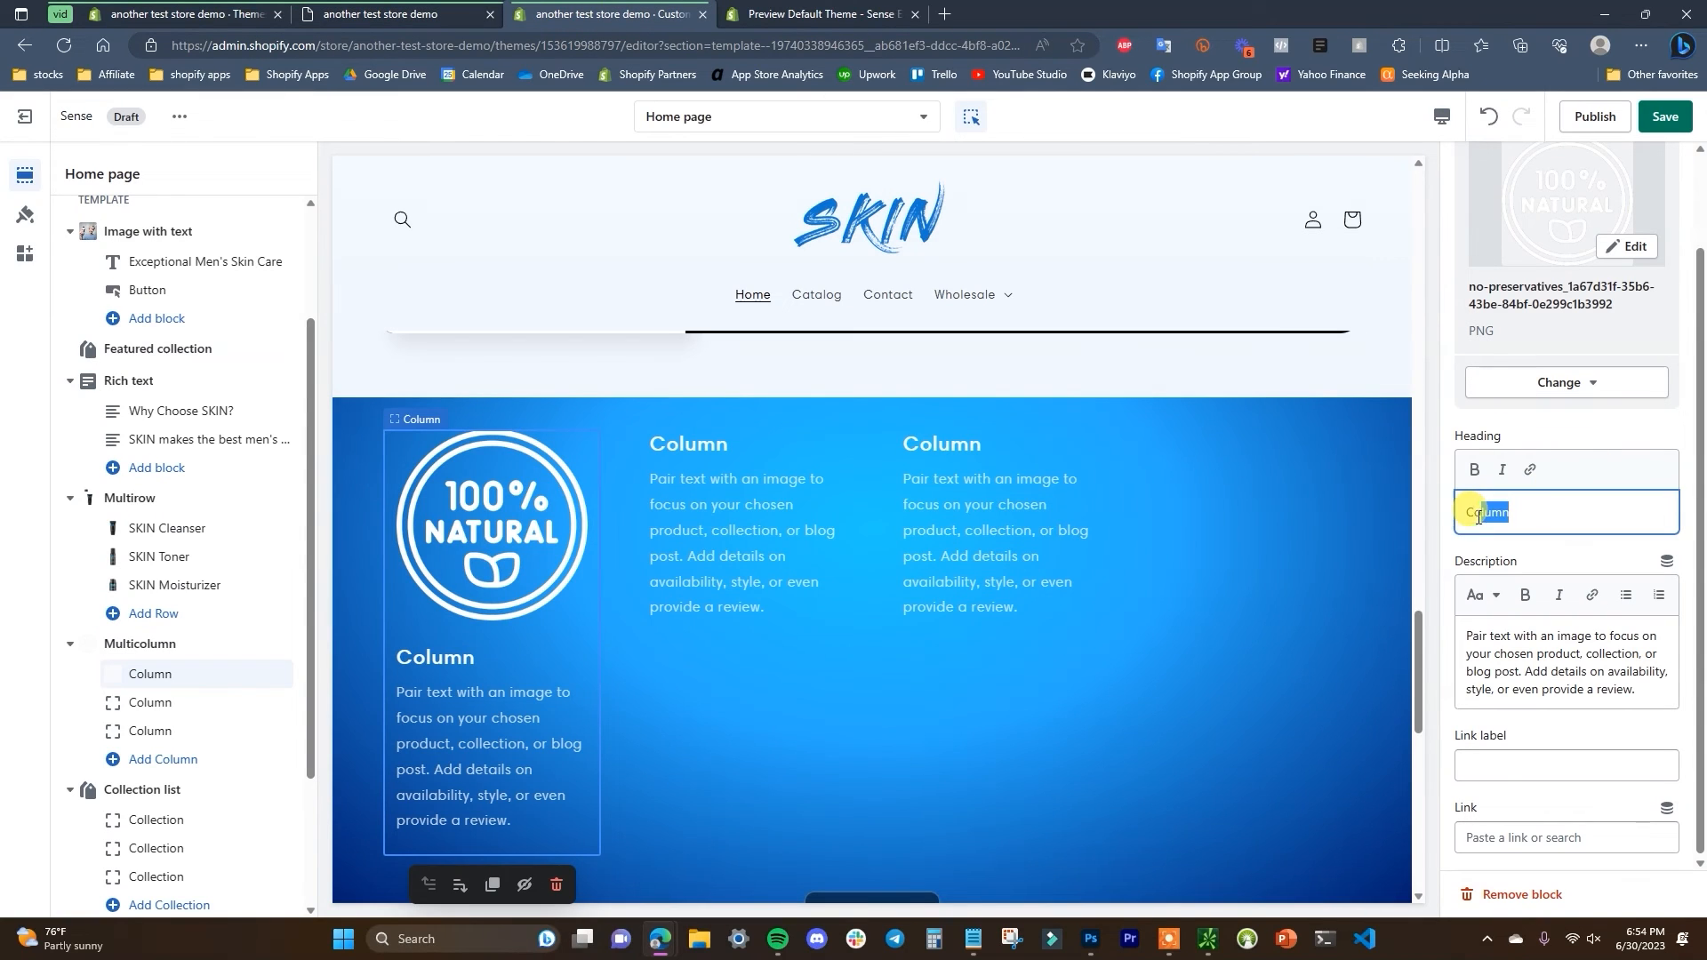
{"action": "key", "text": "ctrl+v"}
{"action": "left_click_drag", "start_coordinate": [1645, 691], "coordinate": [1478, 625]}
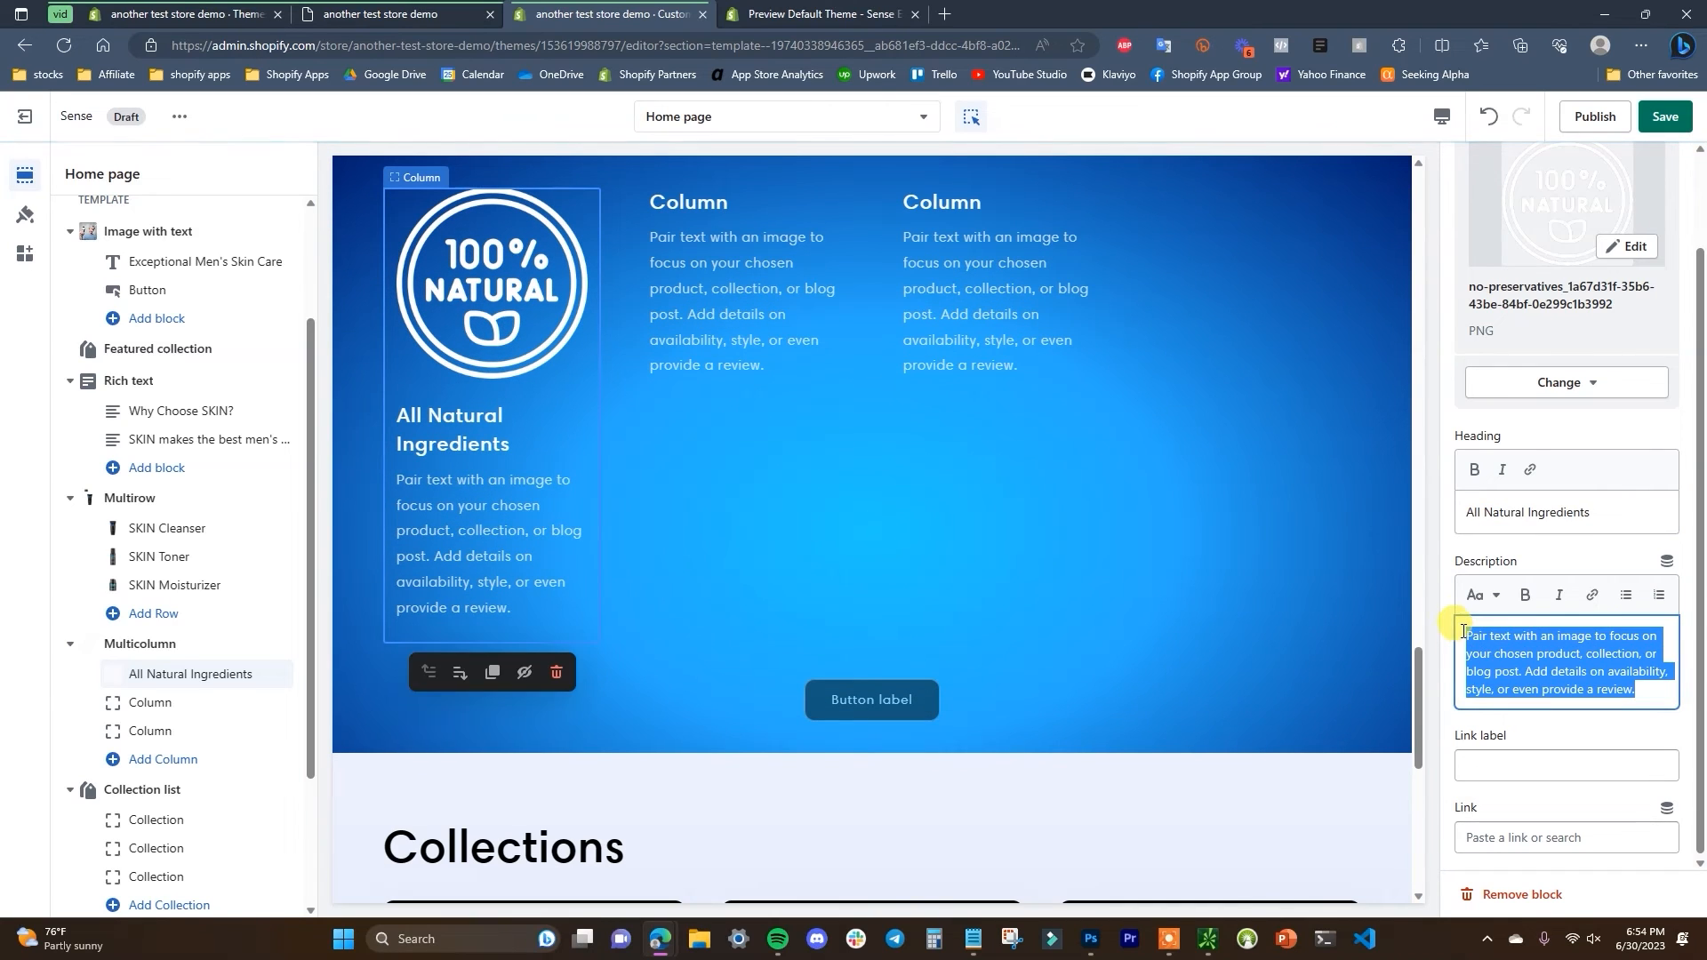
{"action": "key", "text": "BackSpace"}
{"action": "scroll", "coordinate": [1601, 653], "scroll_direction": "up", "scroll_amount": 1}
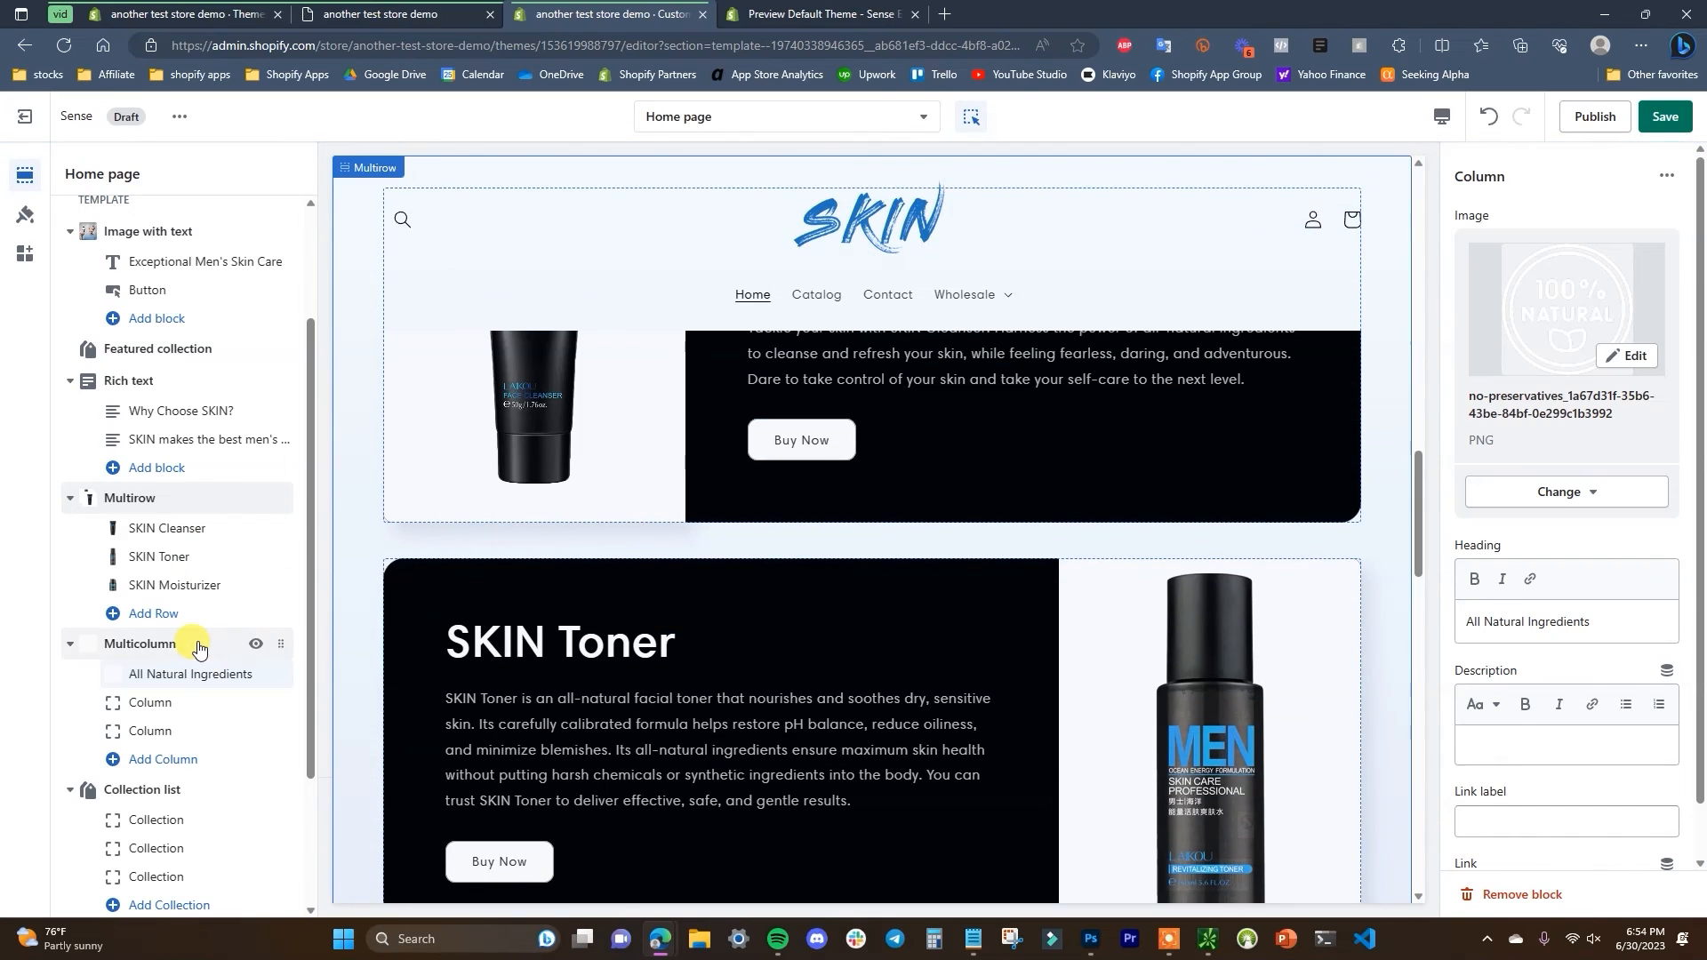
- Set the Multicolumn section's column alignment to Center
{"action": "left_click", "coordinate": [201, 646]}
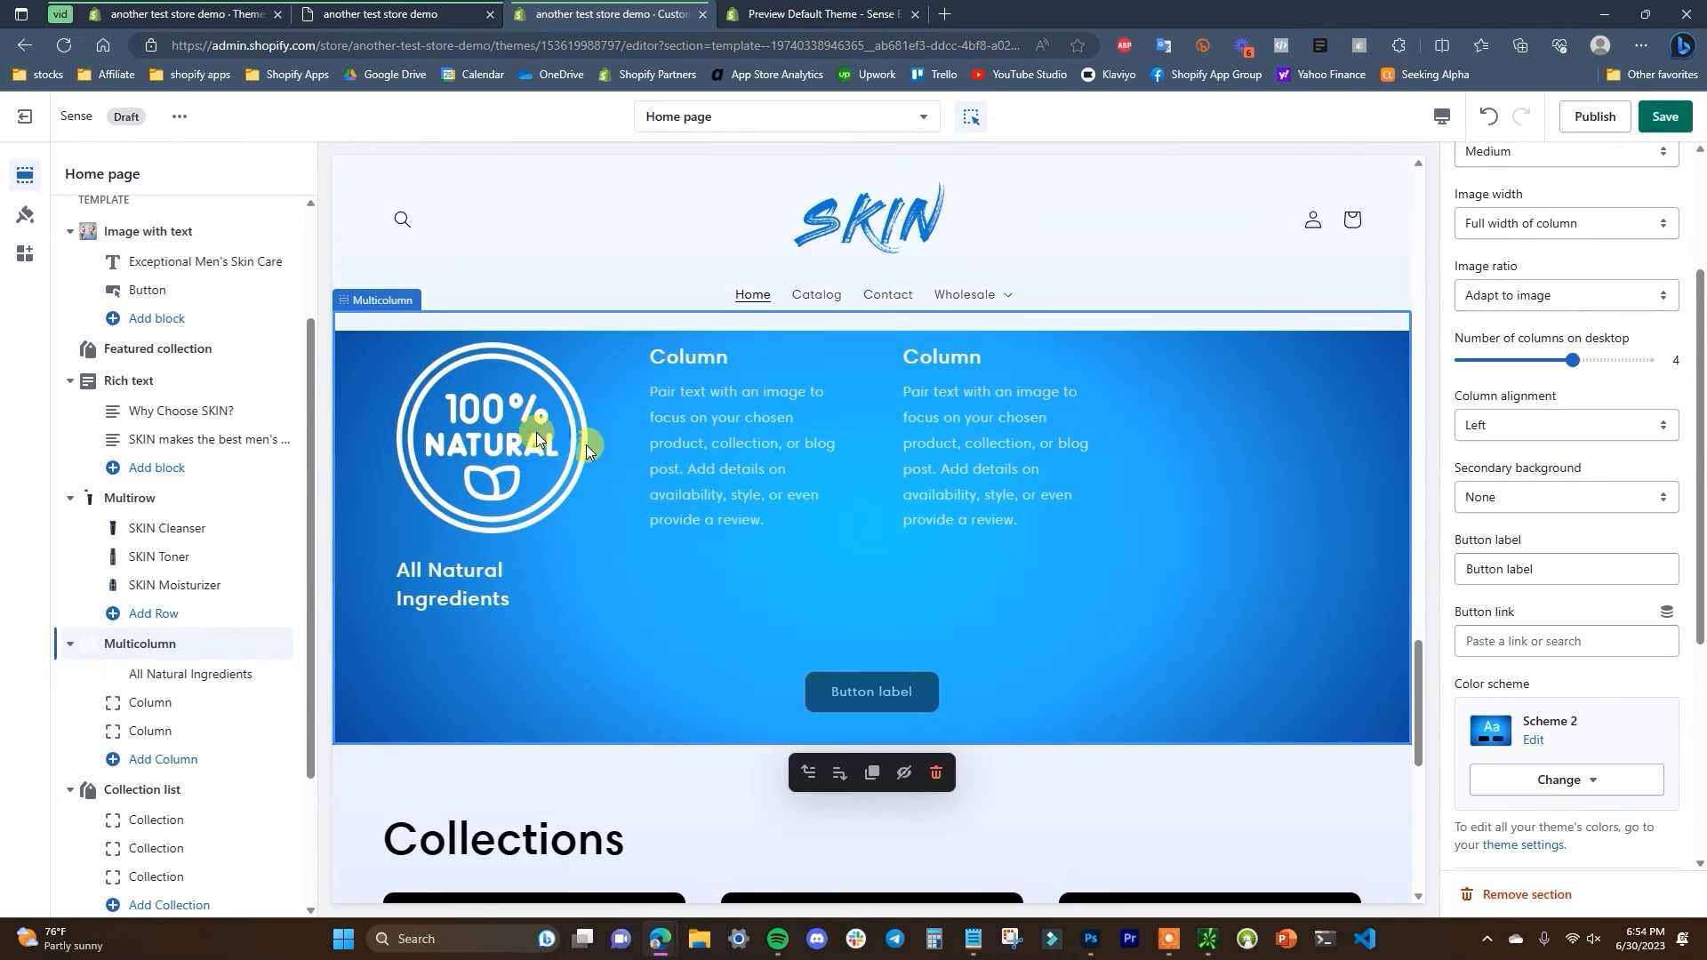
{"action": "scroll", "coordinate": [1615, 503], "scroll_direction": "up", "scroll_amount": 1}
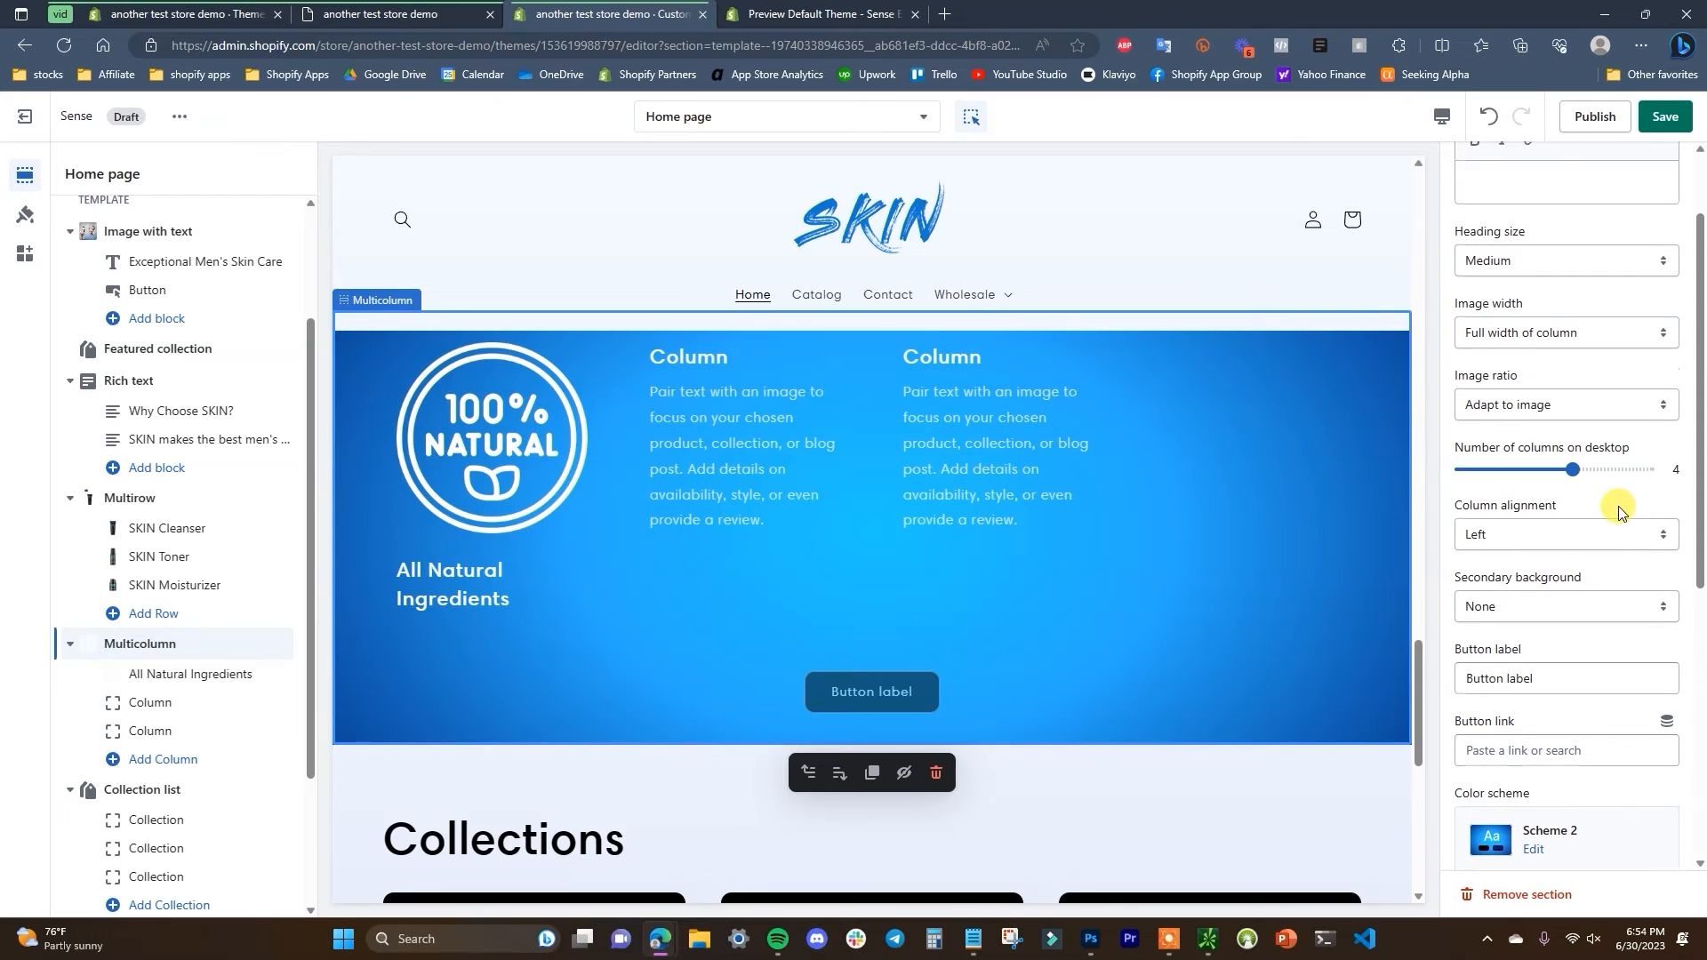
{"action": "left_click", "coordinate": [1548, 539]}
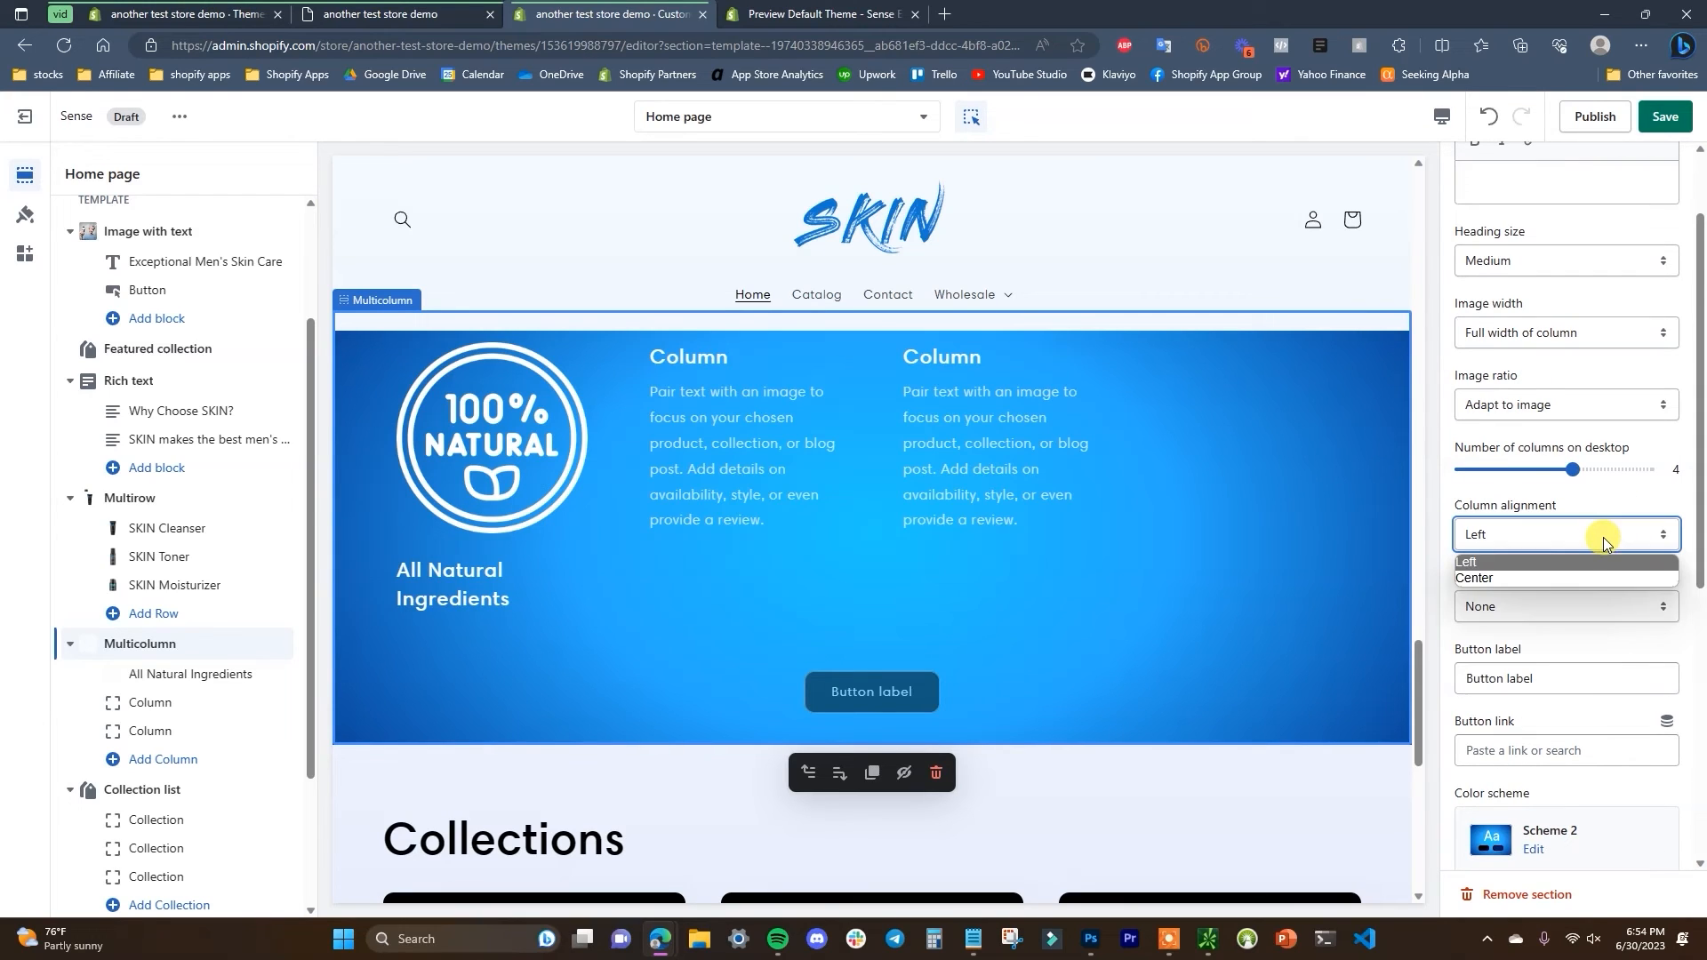
{"action": "left_click", "coordinate": [1570, 569]}
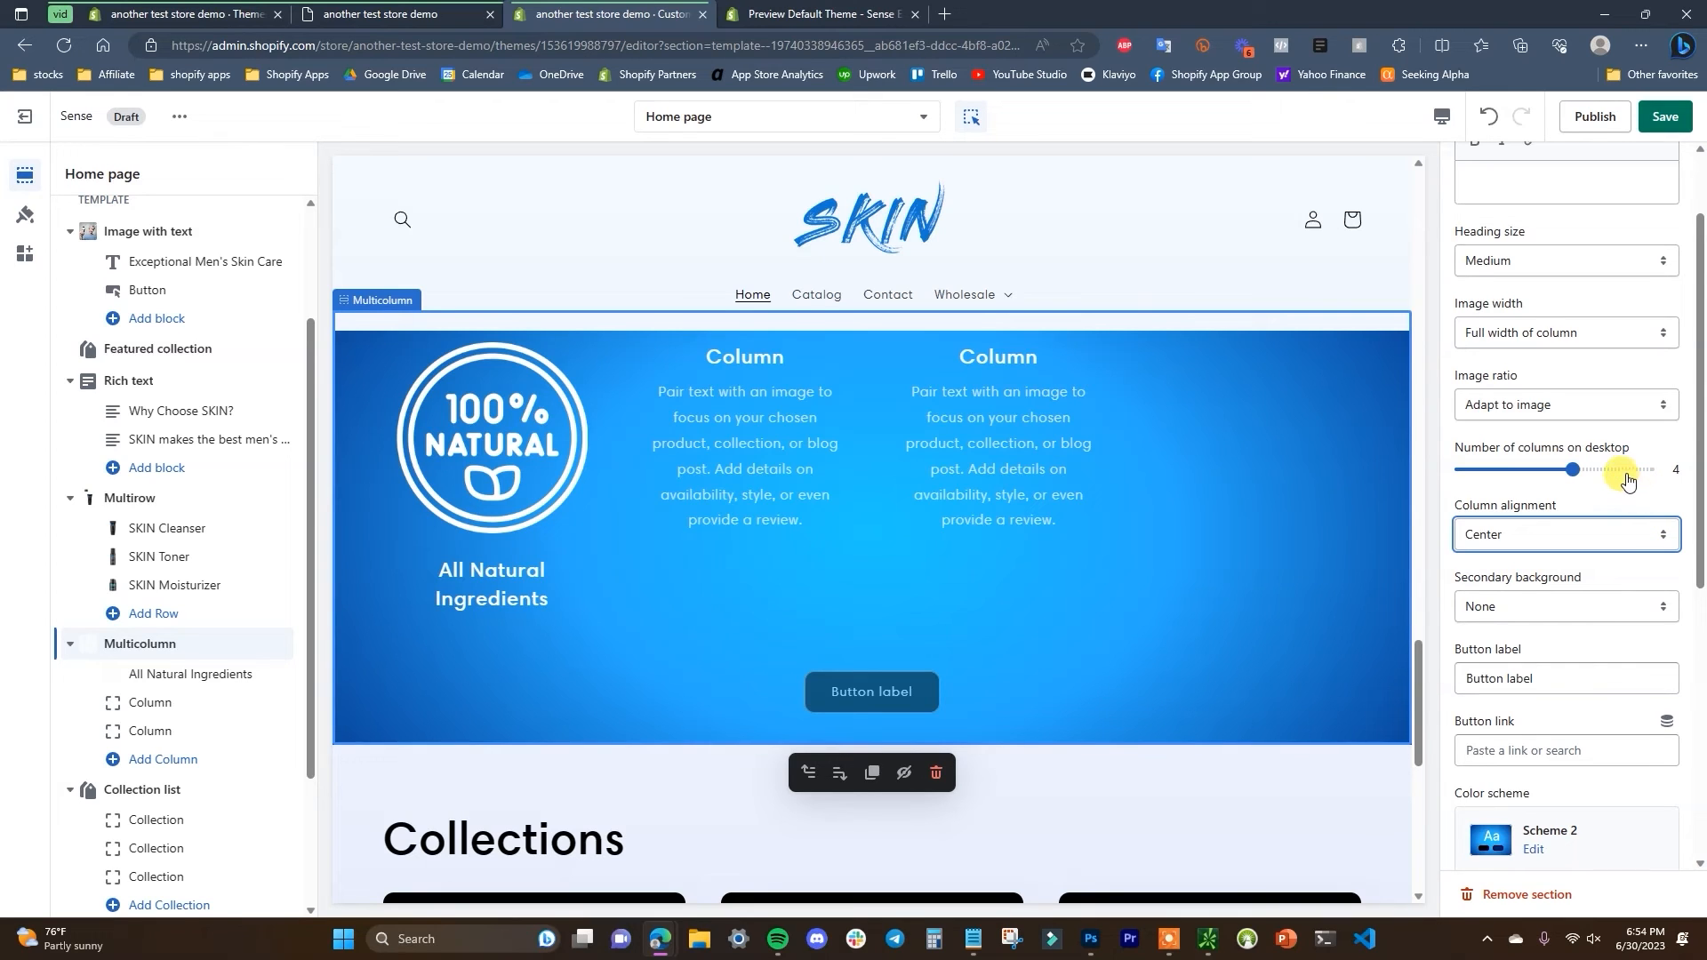
- Try the Portrait, Square and Circle image ratios for the Multicolumn section and return to Adapt to image
{"action": "left_click", "coordinate": [1650, 407]}
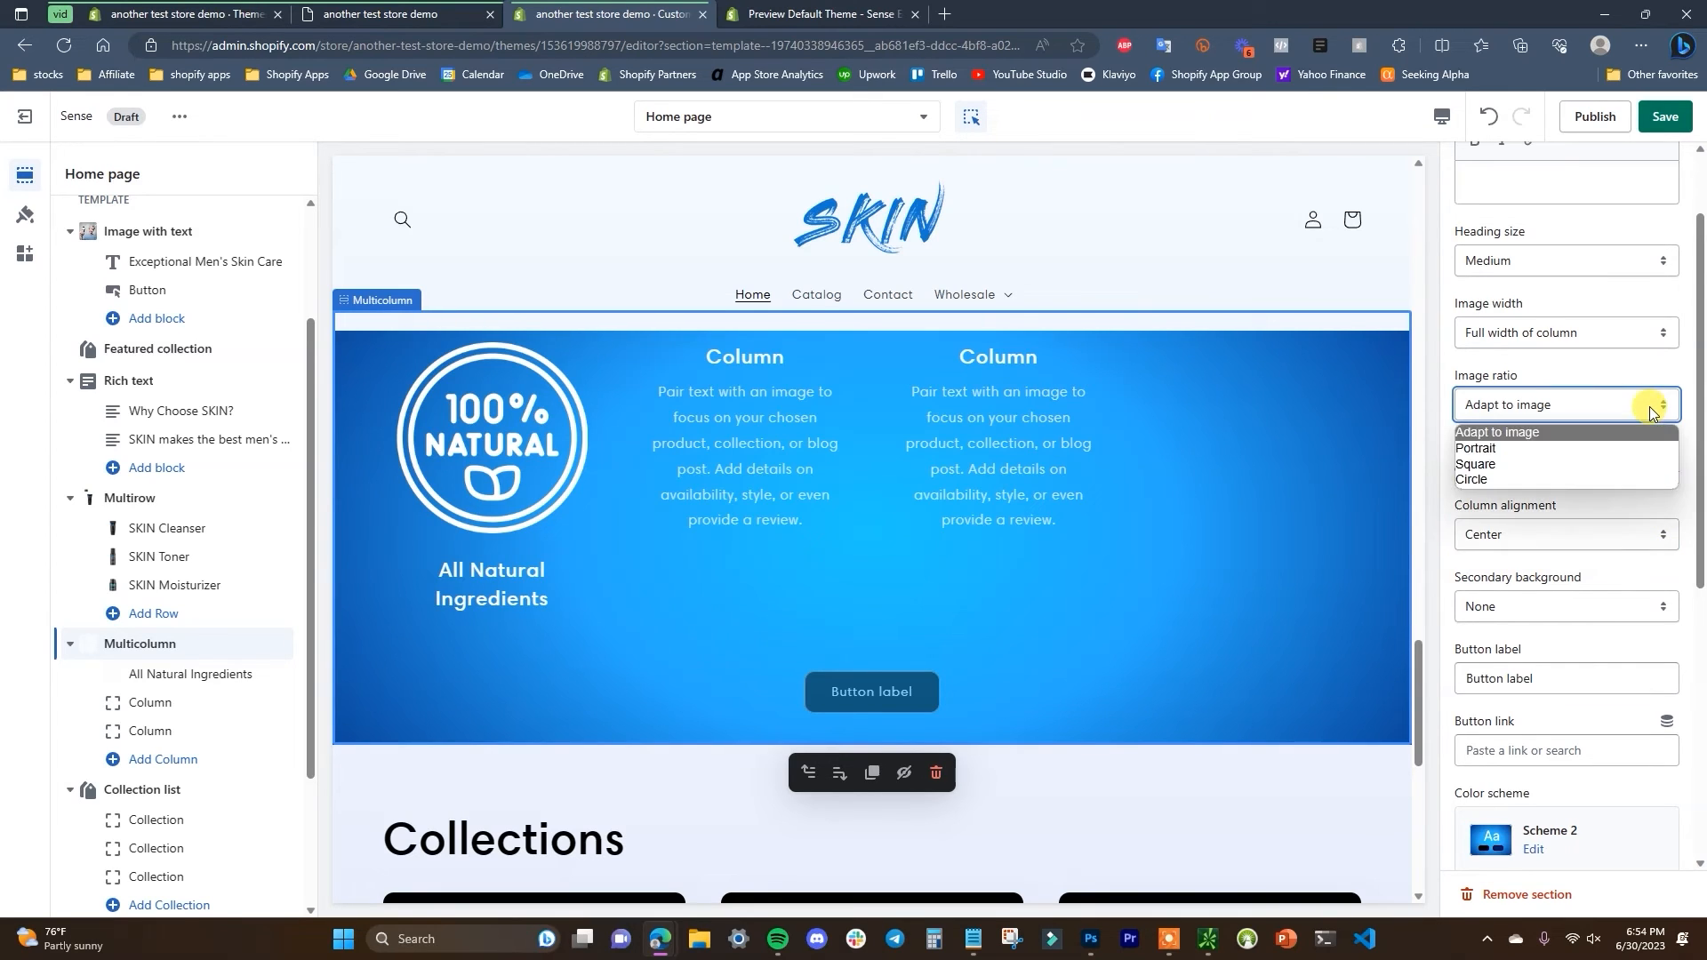
{"action": "left_click", "coordinate": [1598, 448]}
{"action": "left_click", "coordinate": [1609, 406]}
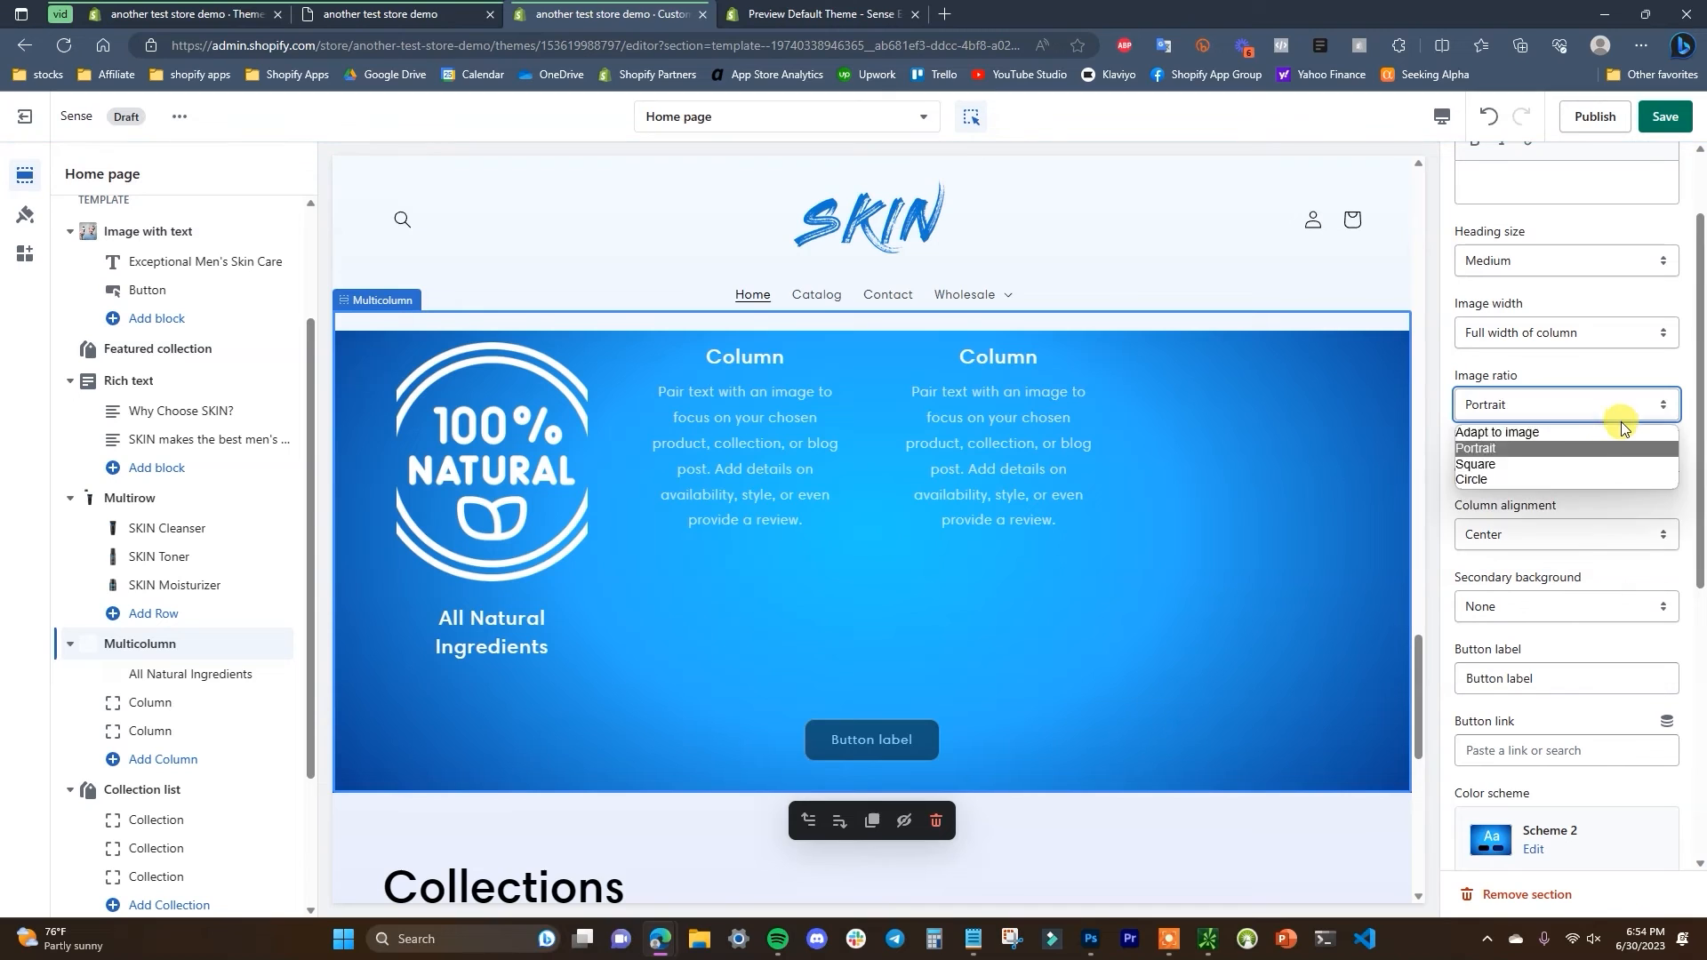
{"action": "left_click", "coordinate": [1587, 464]}
{"action": "left_click", "coordinate": [1605, 407]}
{"action": "left_click", "coordinate": [1591, 480]}
{"action": "left_click", "coordinate": [1588, 409]}
{"action": "left_click", "coordinate": [1576, 433]}
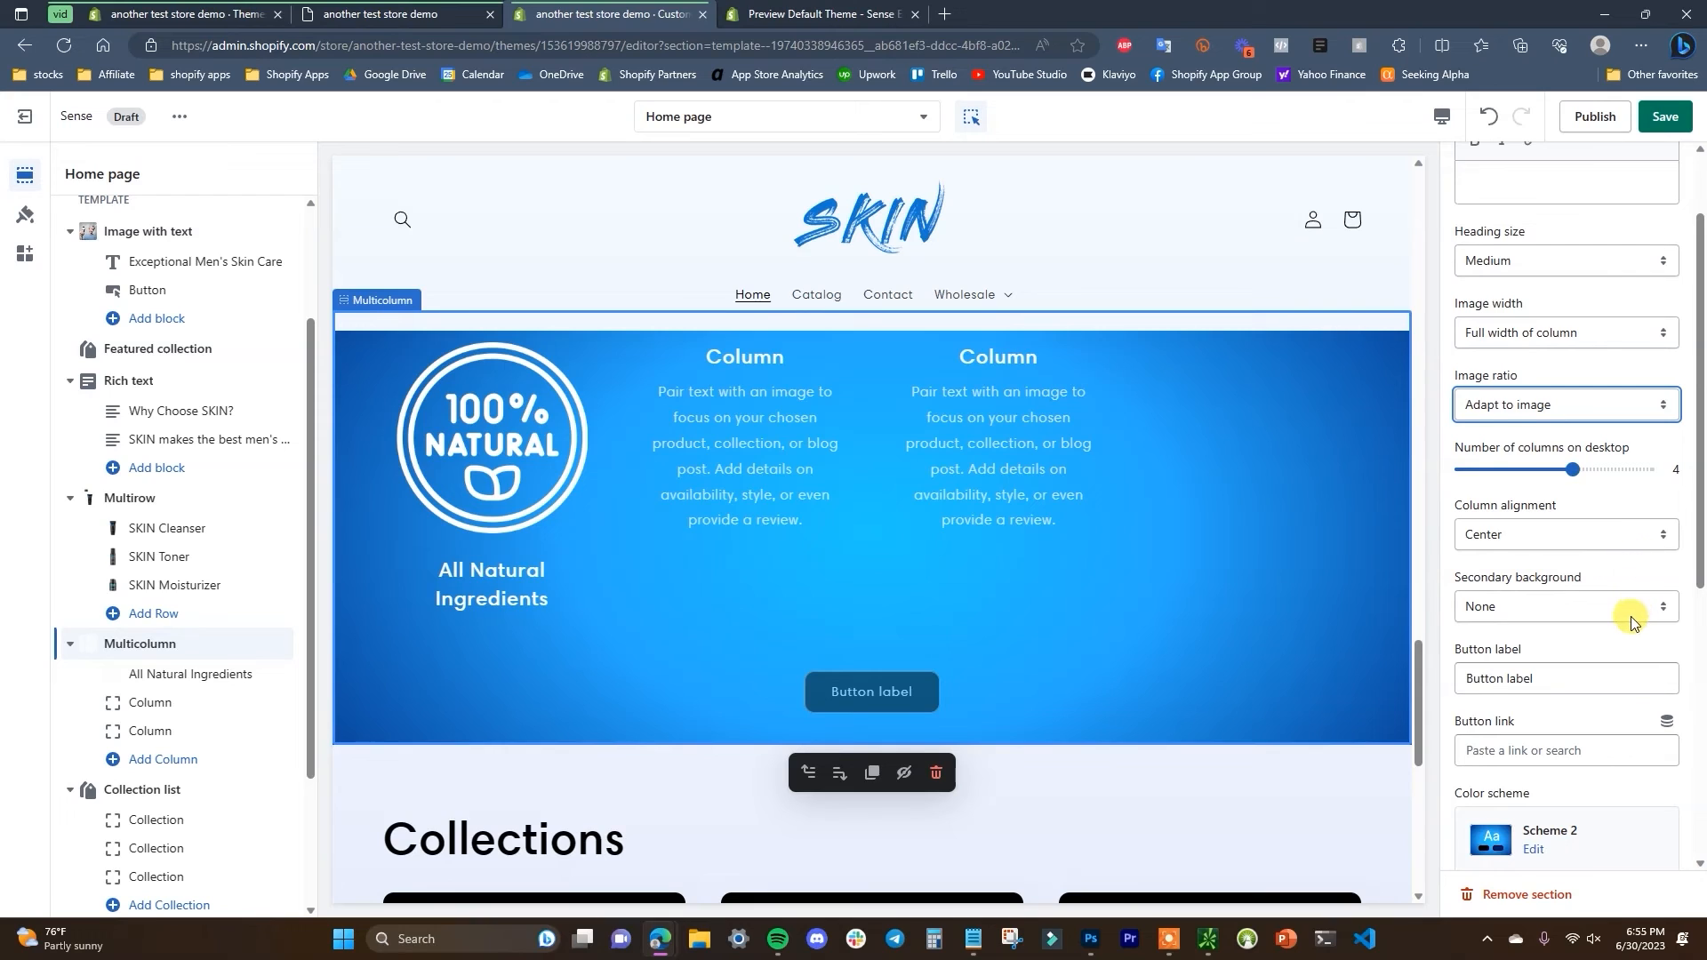
- Compare the half and one-third image widths for the Multicolumn section and set it to Half width of column
{"action": "scroll", "coordinate": [1627, 578], "scroll_direction": "up", "scroll_amount": 2}
{"action": "left_click", "coordinate": [1608, 445]}
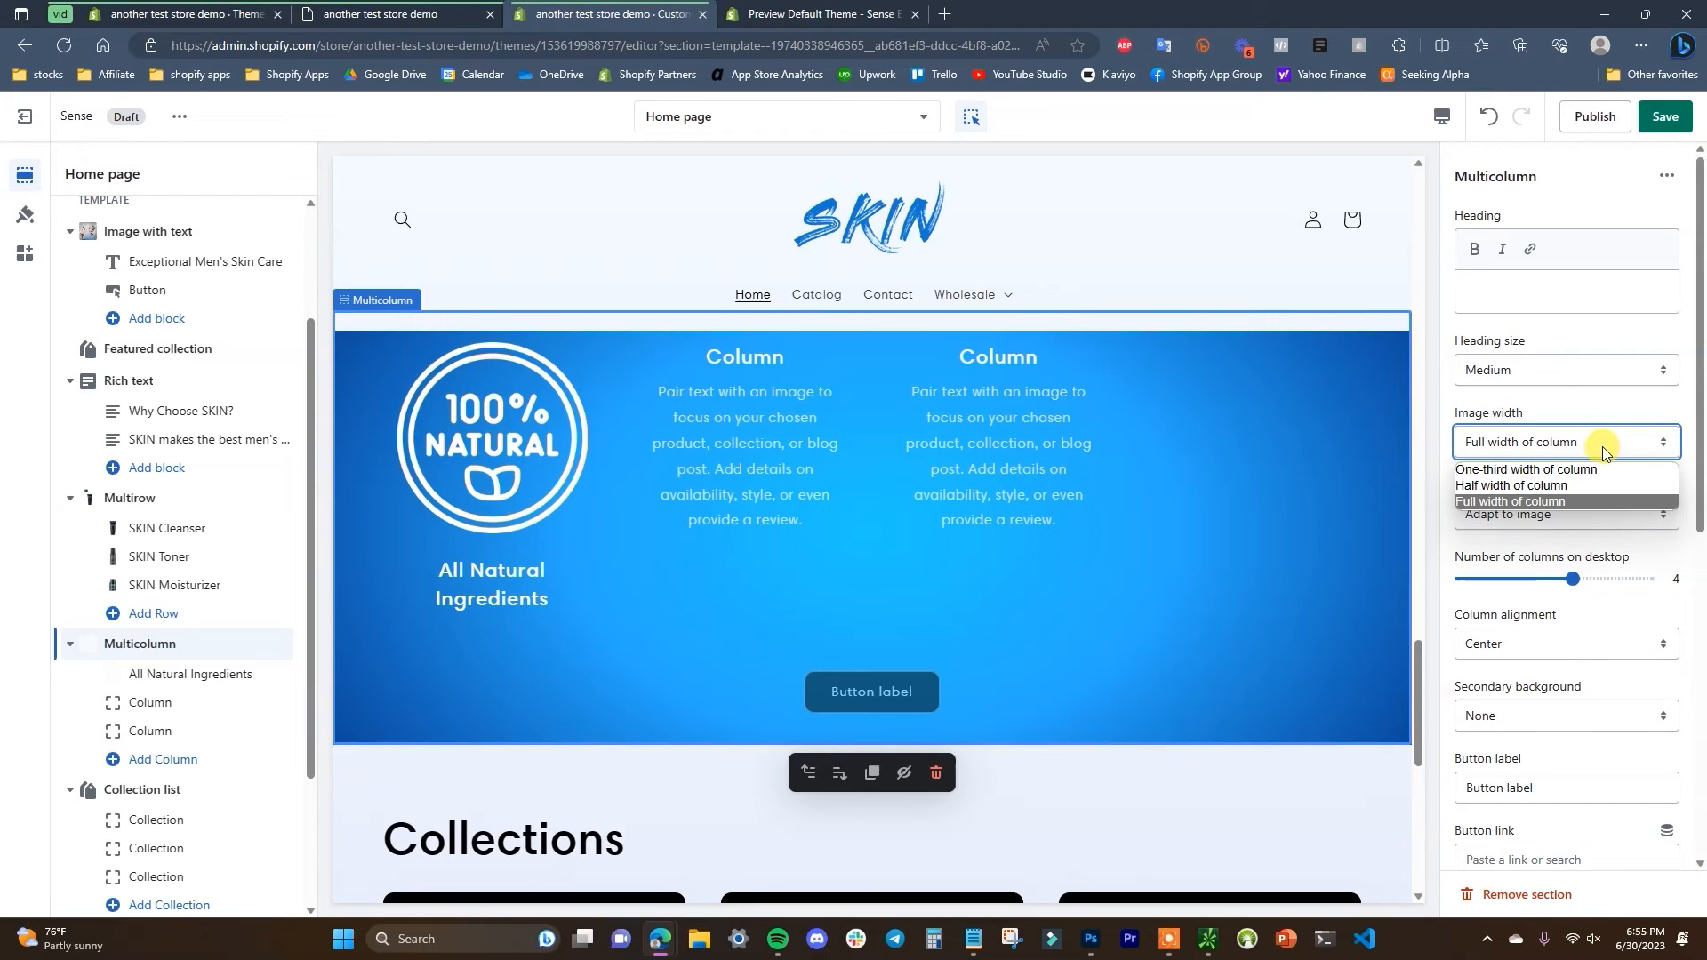
{"action": "left_click", "coordinate": [1561, 487]}
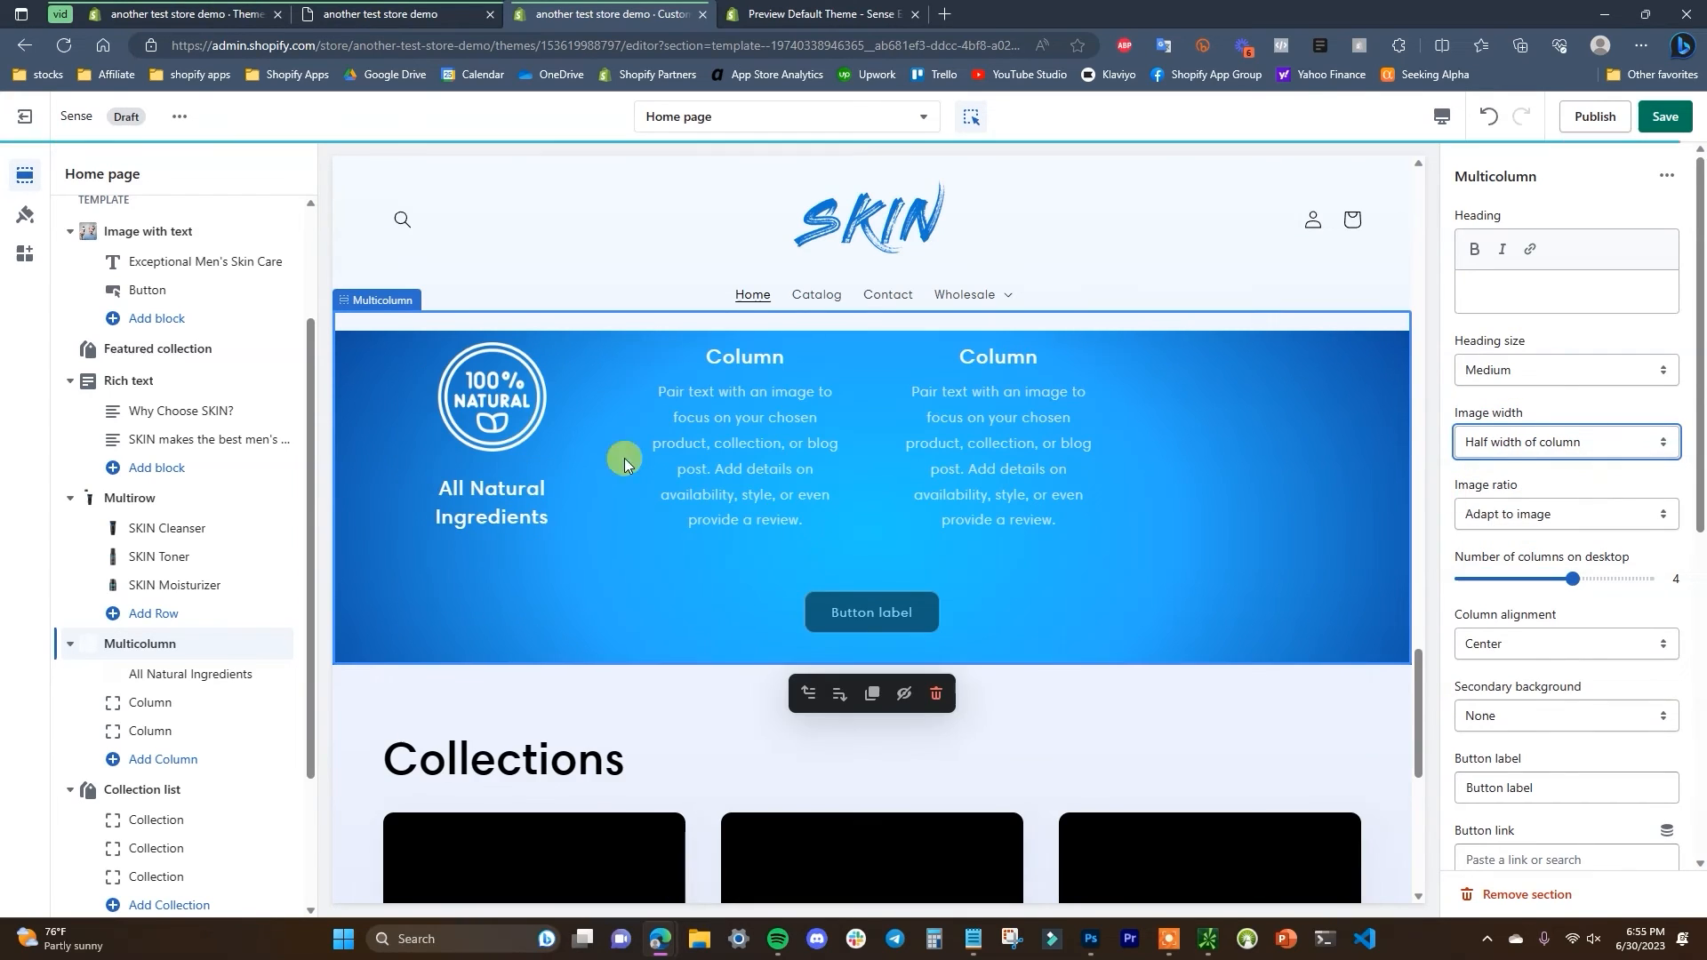
{"action": "left_click", "coordinate": [1654, 455]}
{"action": "left_click", "coordinate": [1606, 466]}
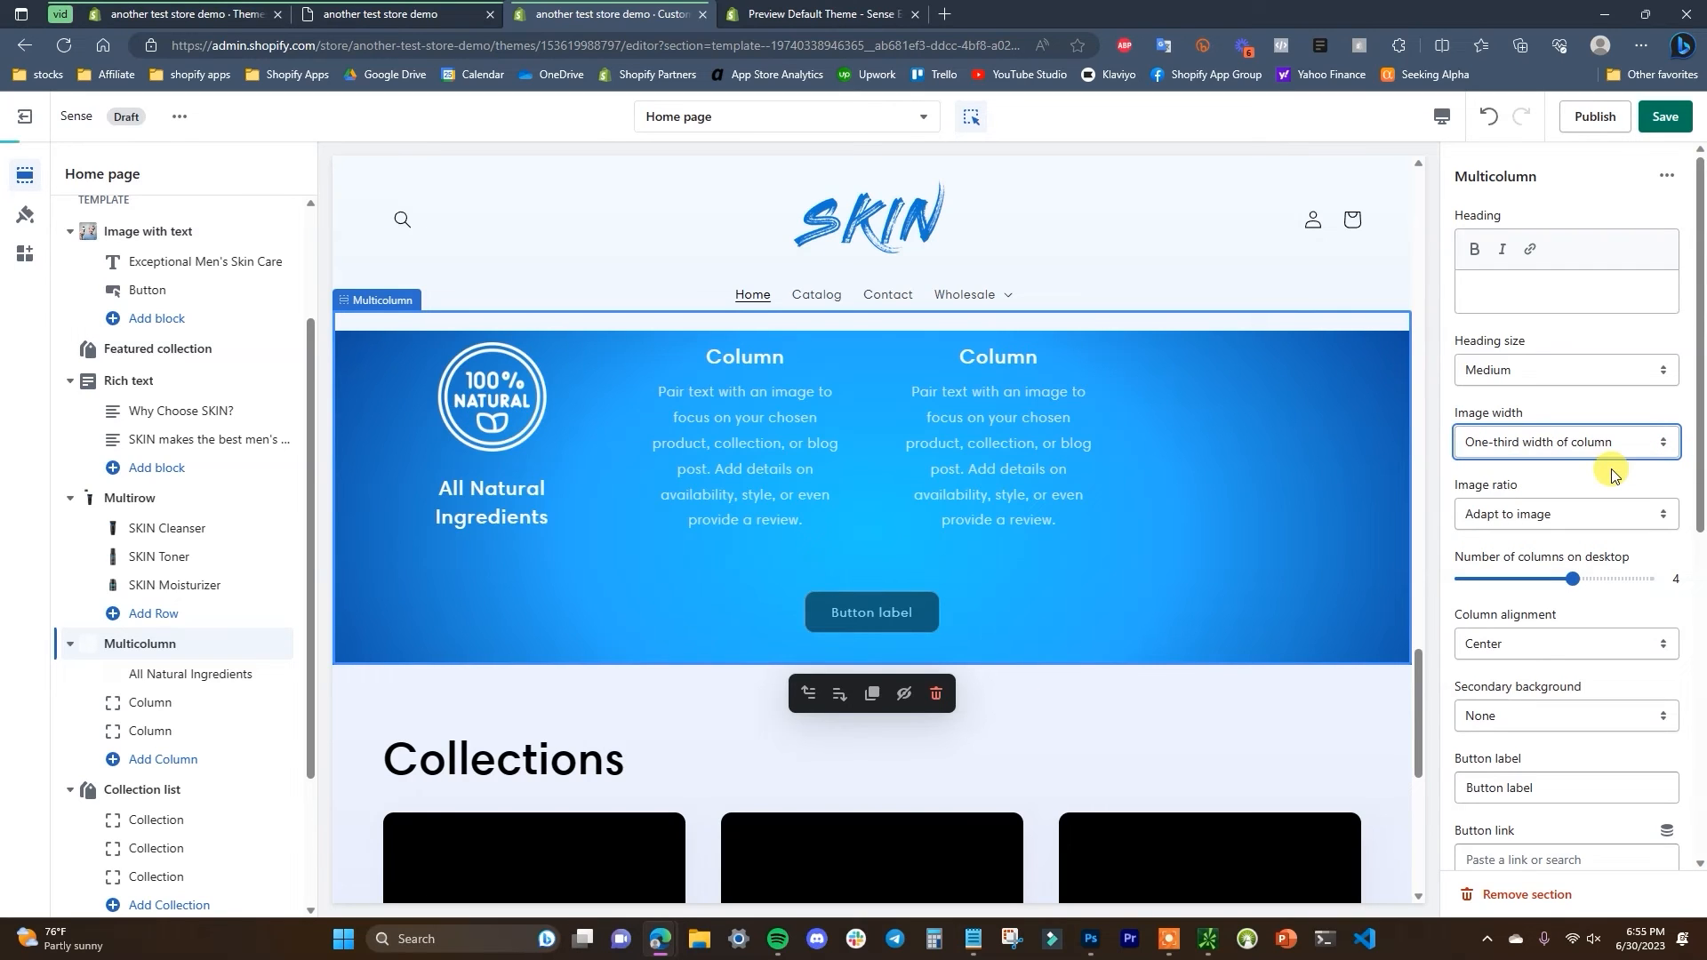
{"action": "left_click", "coordinate": [1606, 452]}
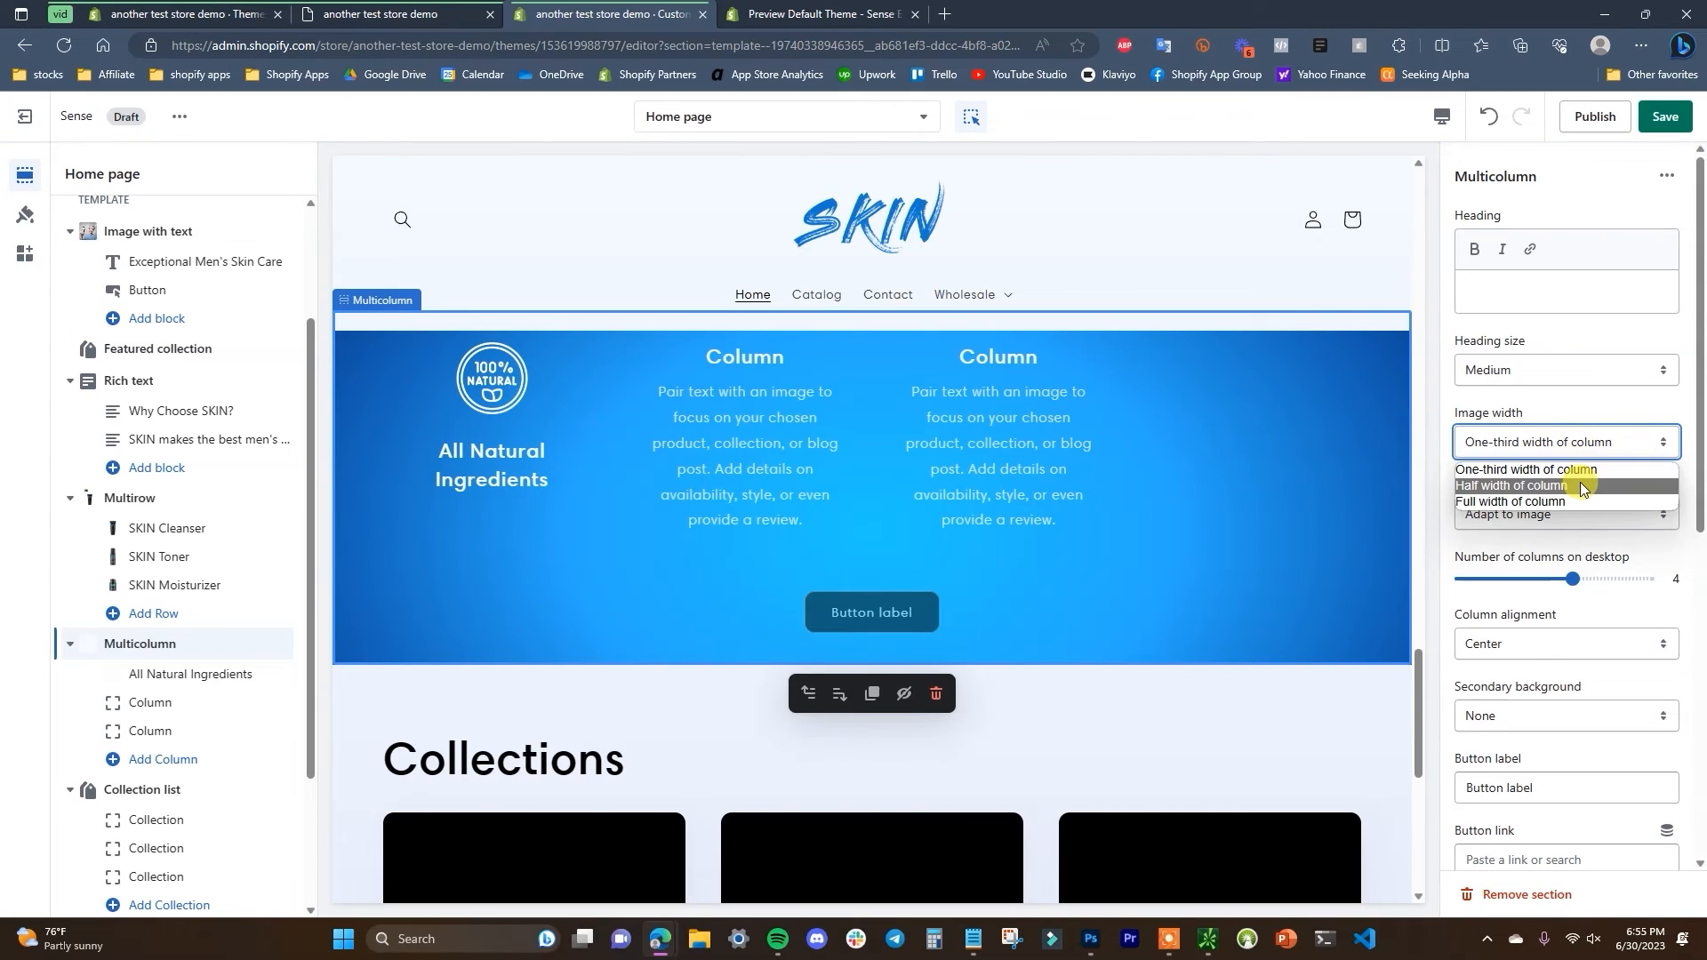
{"action": "left_click", "coordinate": [1581, 482]}
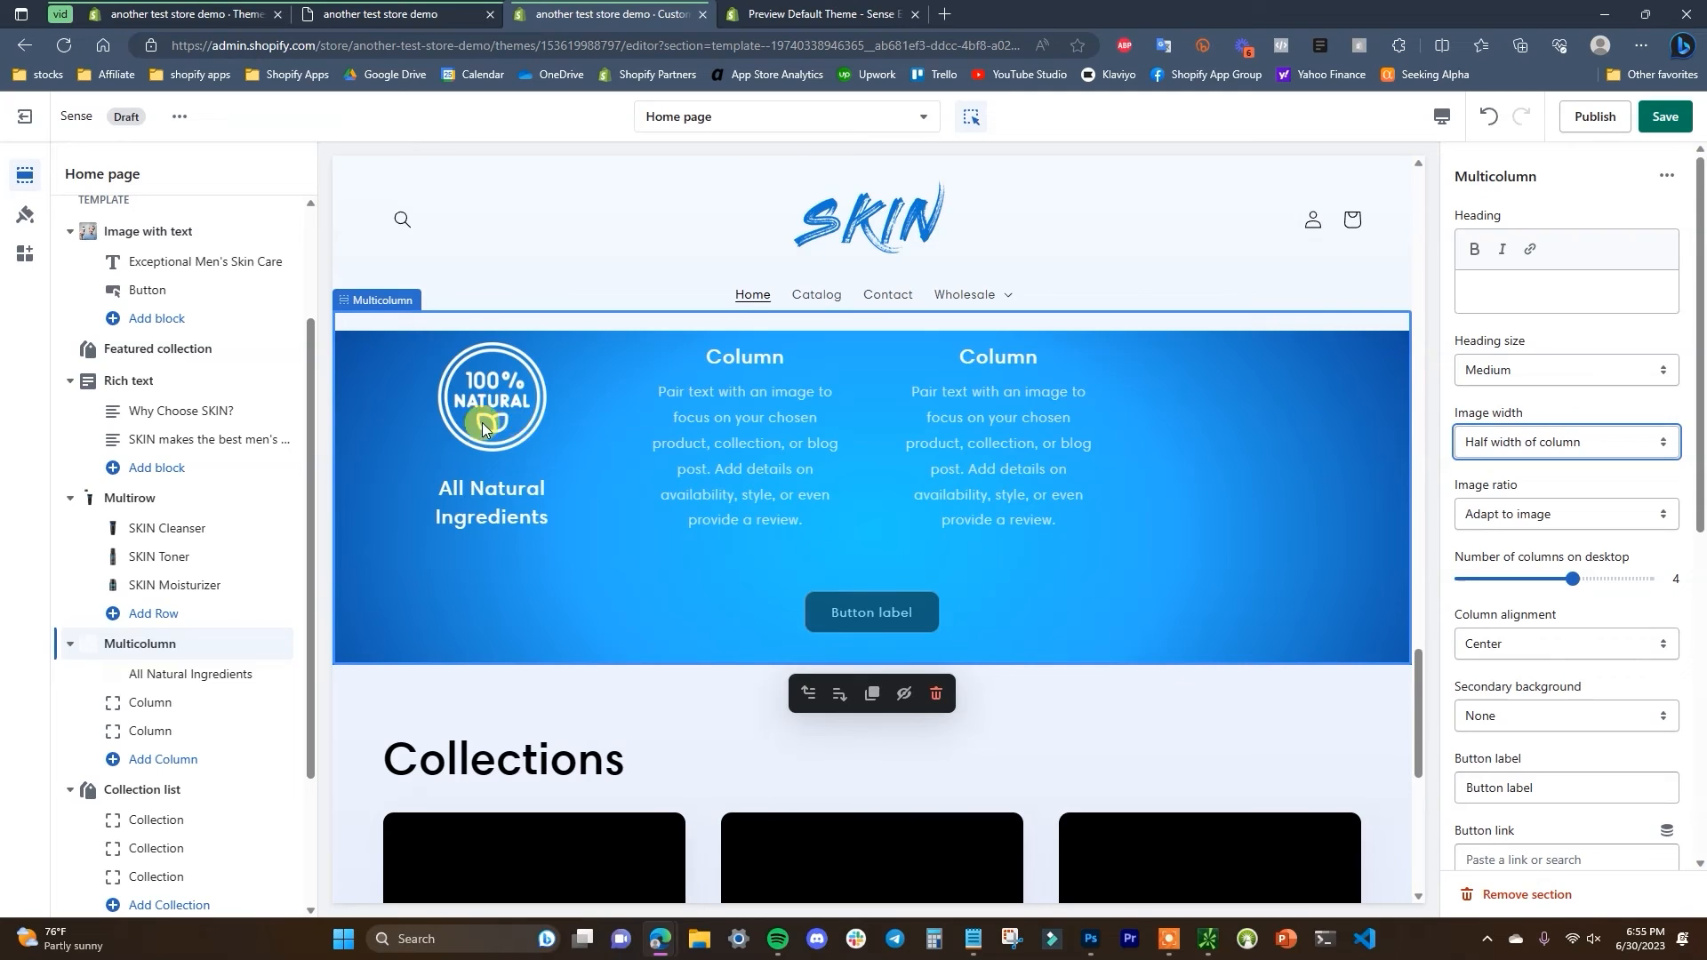
- Review the rest of the Multicolumn section's settings and save the theme changes
{"action": "scroll", "coordinate": [1591, 576], "scroll_direction": "down", "scroll_amount": 4}
{"action": "scroll", "coordinate": [1598, 576], "scroll_direction": "down", "scroll_amount": 3}
{"action": "scroll", "coordinate": [1614, 578], "scroll_direction": "up", "scroll_amount": 7}
{"action": "left_click", "coordinate": [1665, 117]}
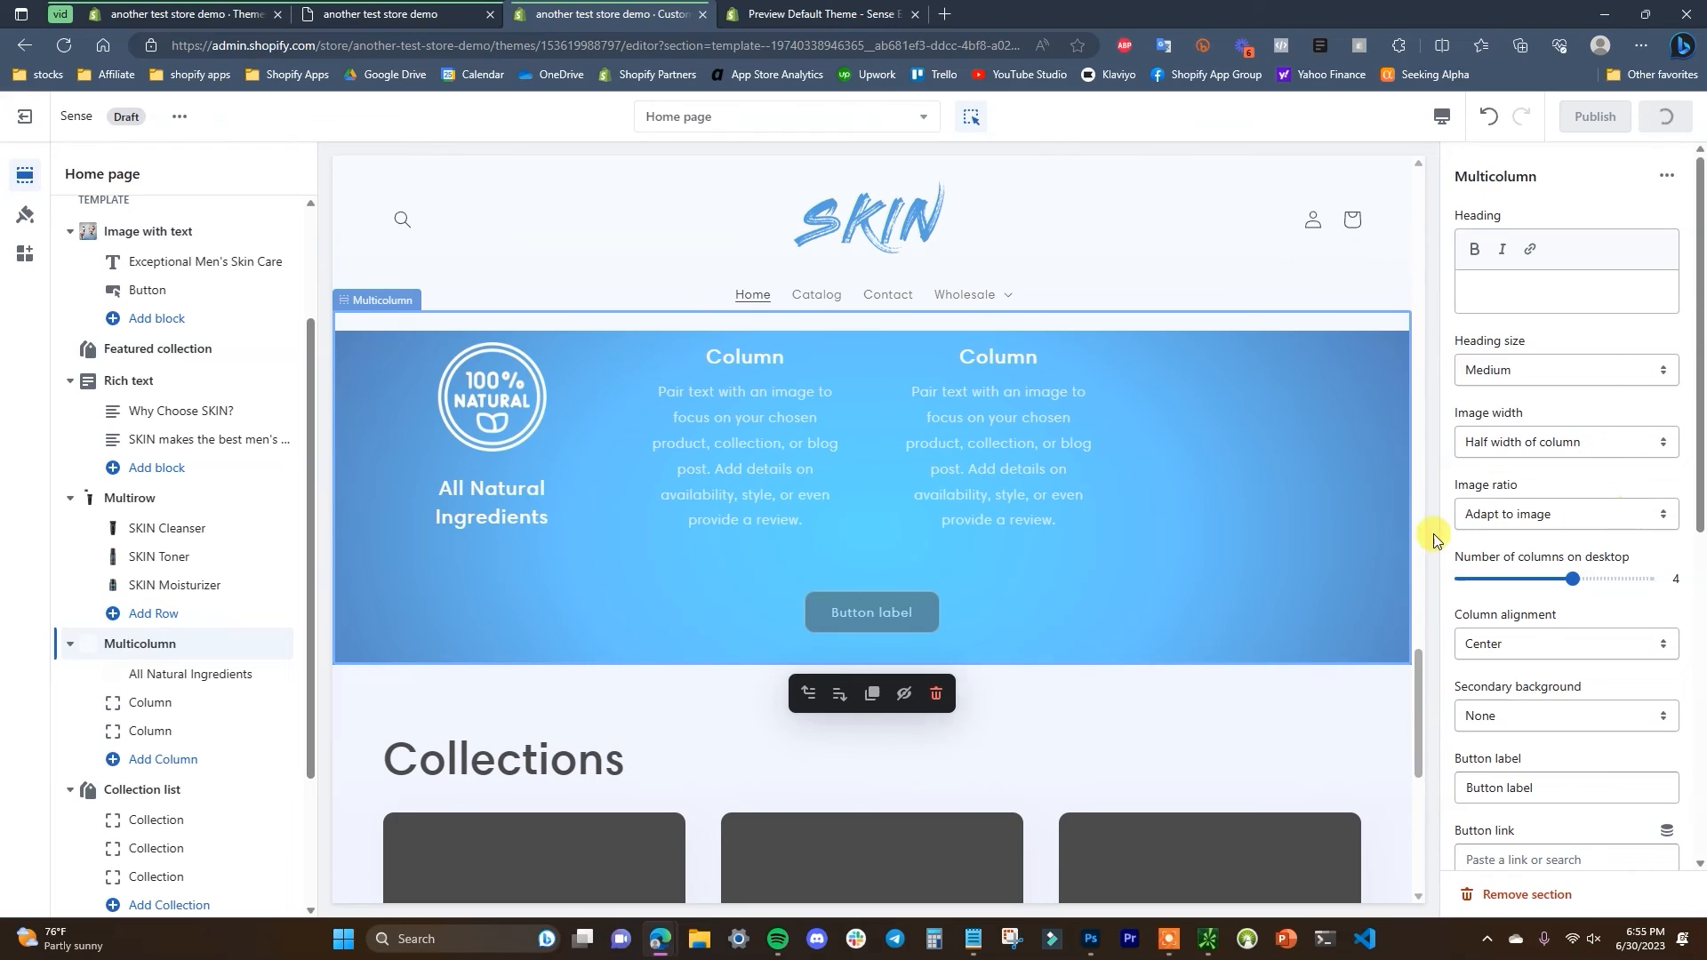
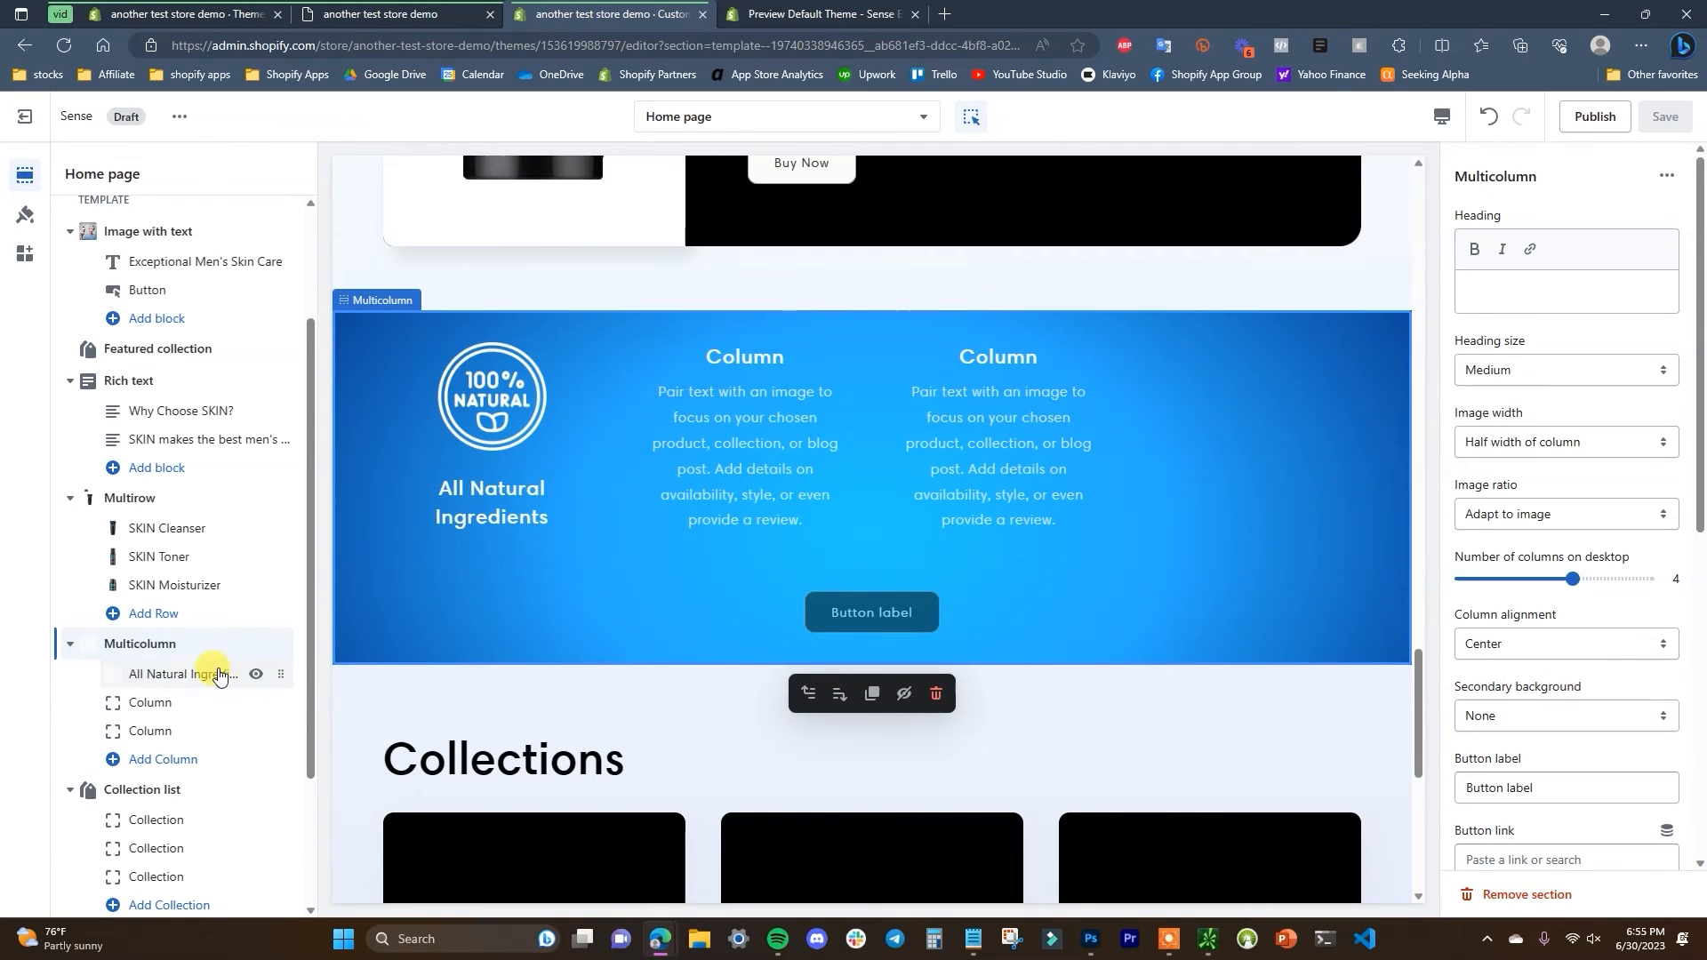
- Check the first column's settings and compare the Multicolumn section with the earlier storefront's icon columns
{"action": "left_click", "coordinate": [204, 674]}
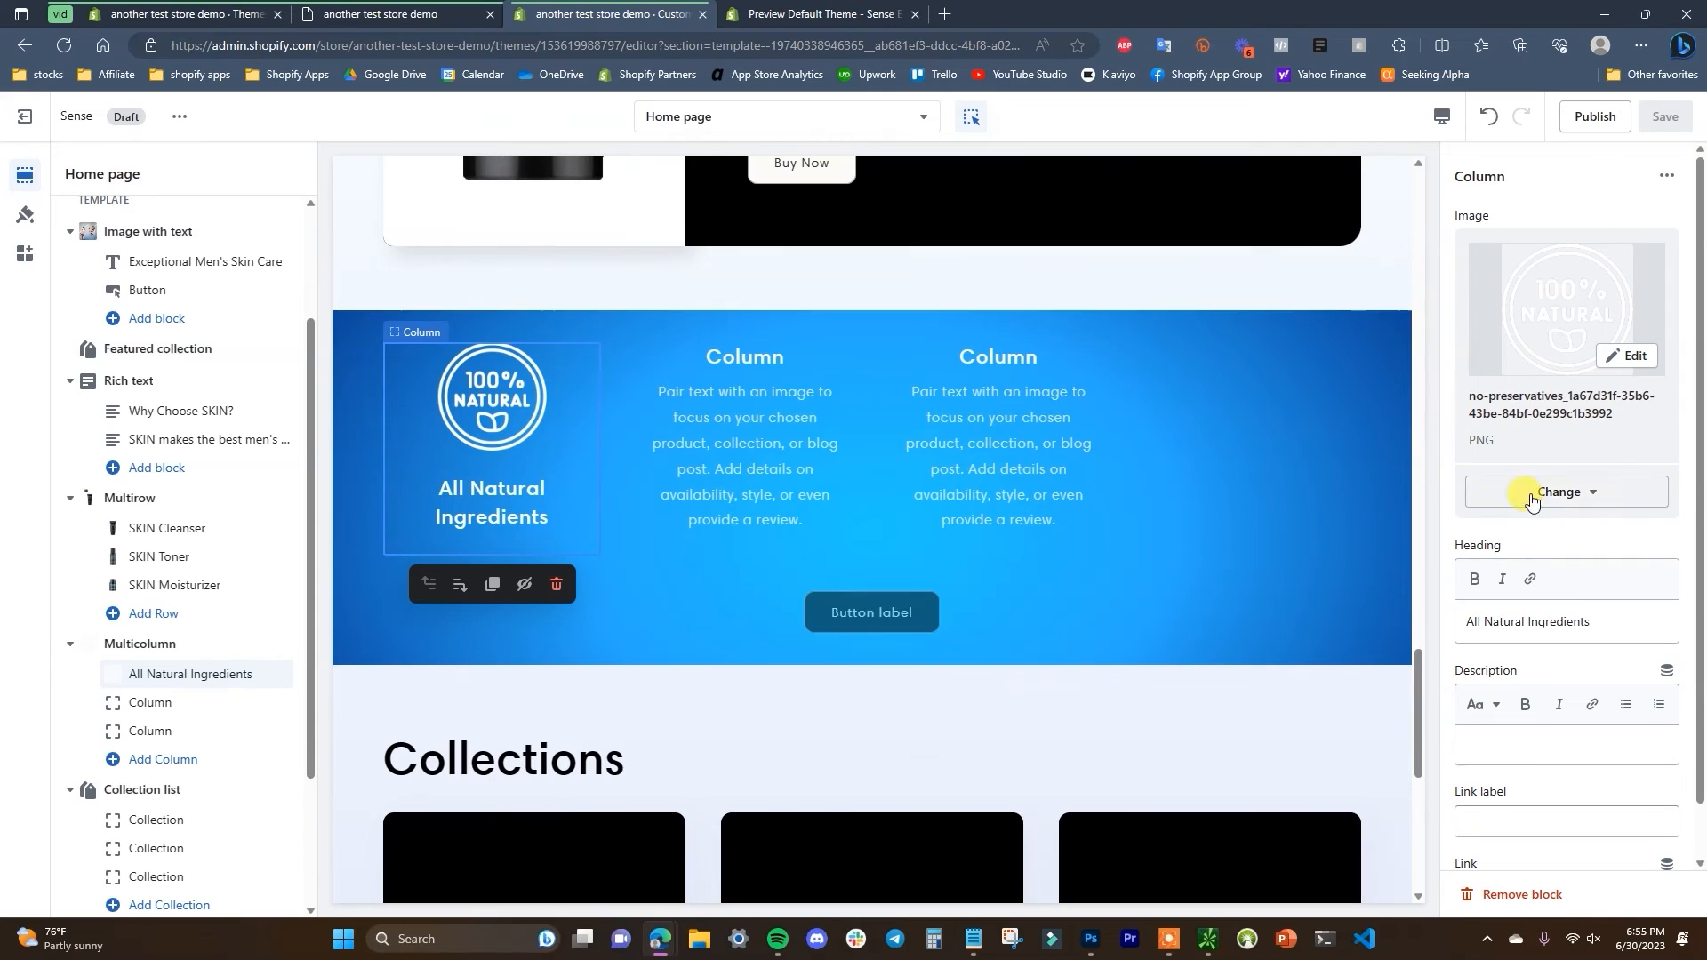
{"action": "left_click", "coordinate": [171, 645]}
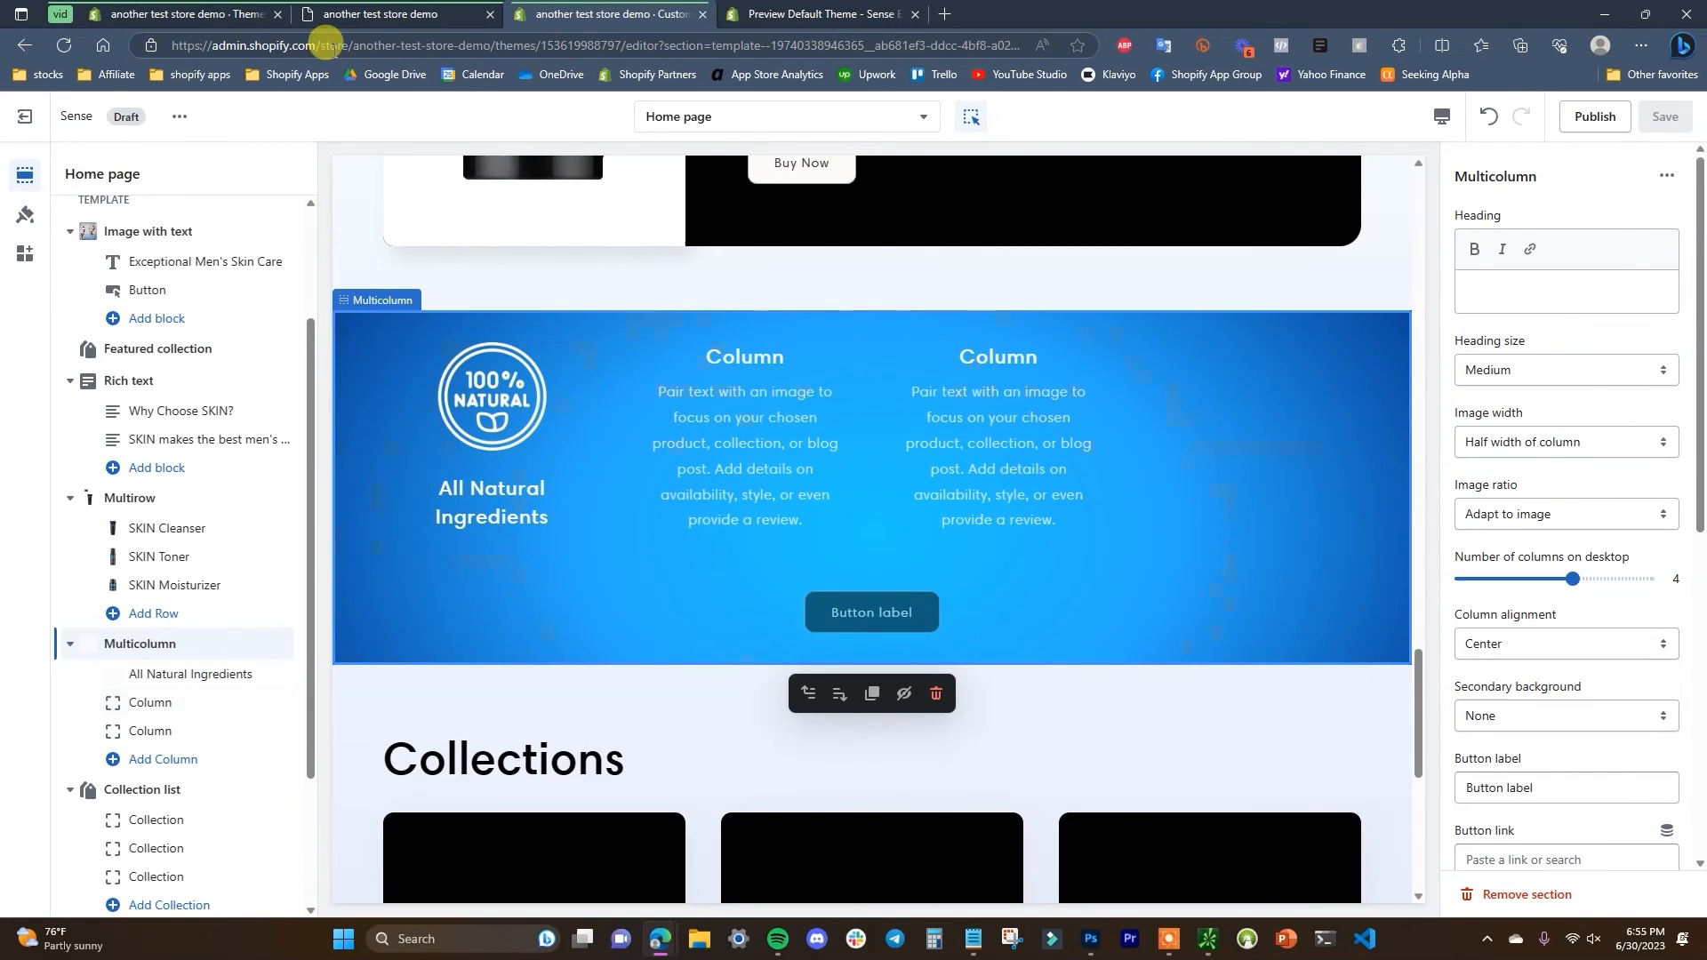
{"action": "left_click", "coordinate": [360, 14]}
{"action": "left_click", "coordinate": [587, 13]}
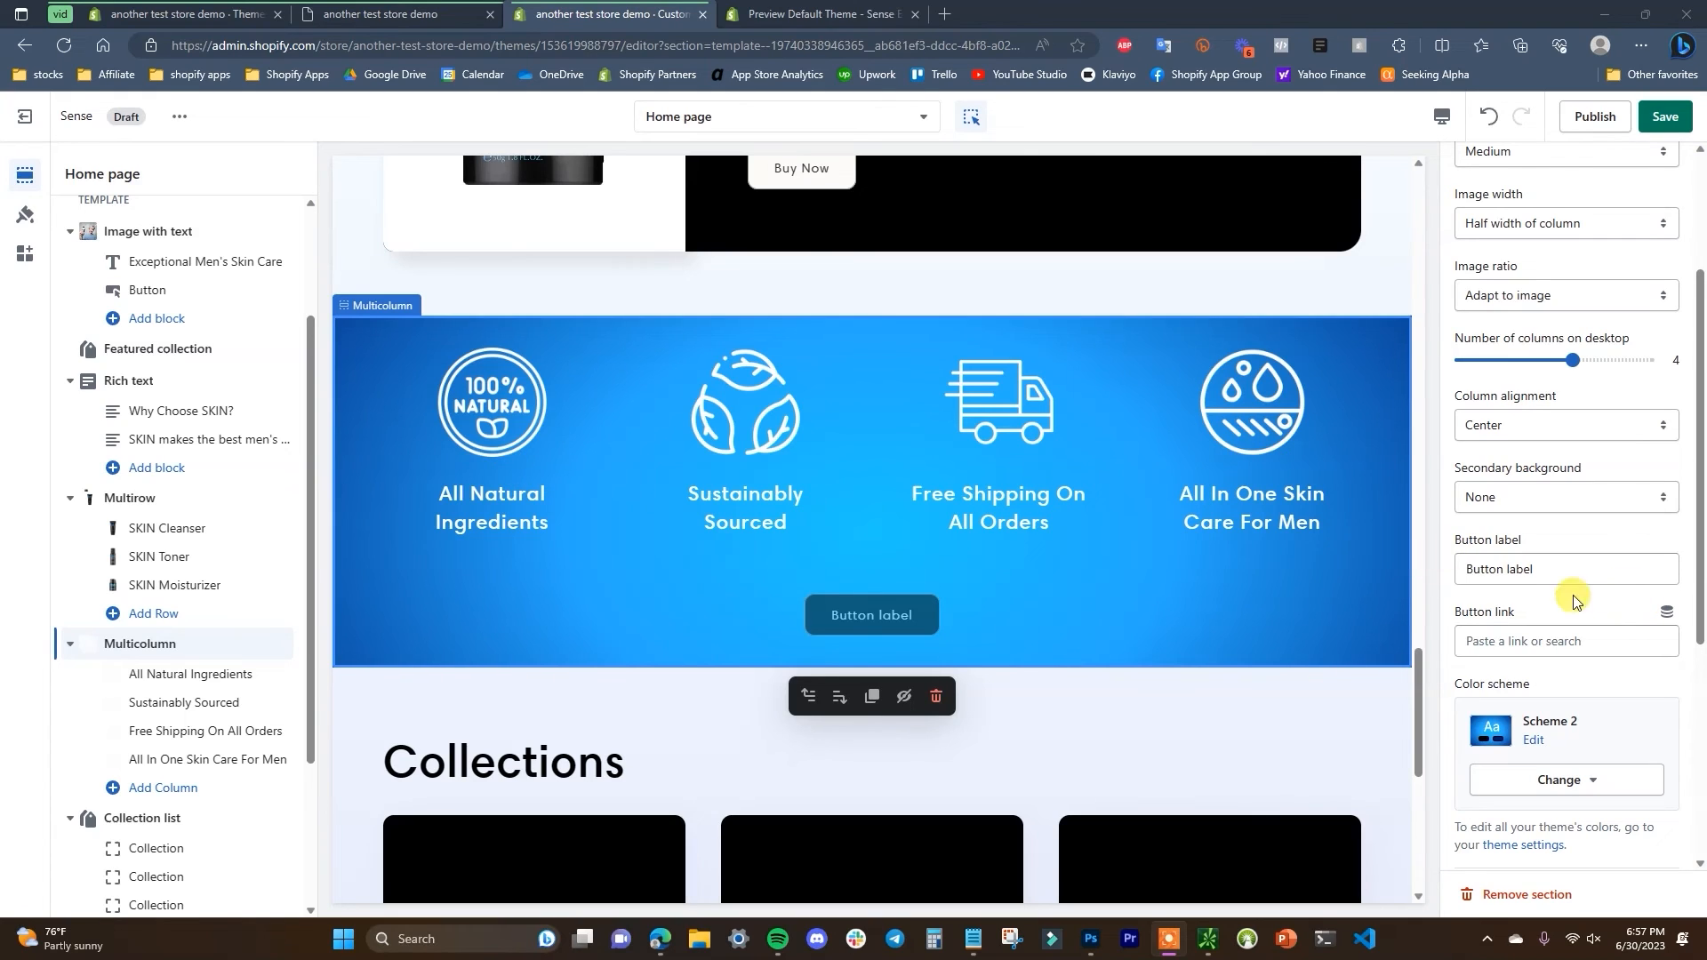
- Clear the Multicolumn section's button label to remove the button below the four icon columns
{"action": "left_click_drag", "start_coordinate": [1479, 575], "coordinate": [793, 499]}
{"action": "left_click_drag", "start_coordinate": [1577, 577], "coordinate": [1509, 576]}
{"action": "key", "text": "BackSpace"}
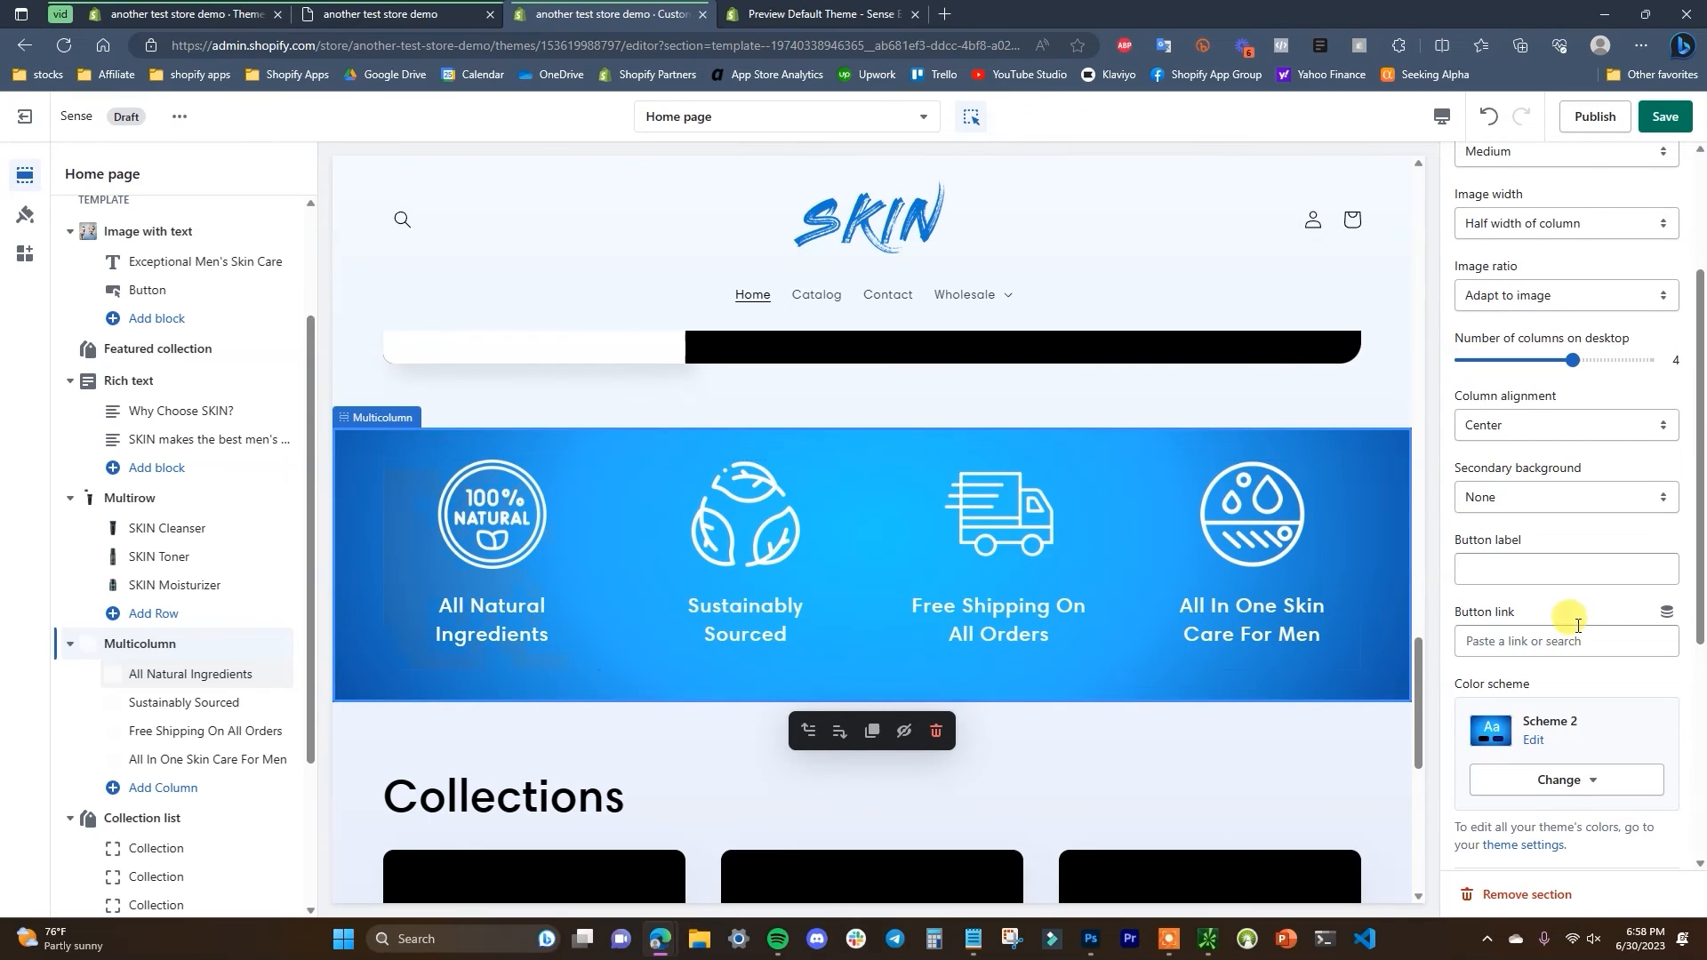
- Try "Why Buy From Us" as the Multicolumn section's heading and clear it again
{"action": "scroll", "coordinate": [1480, 534], "scroll_direction": "up", "scroll_amount": 3}
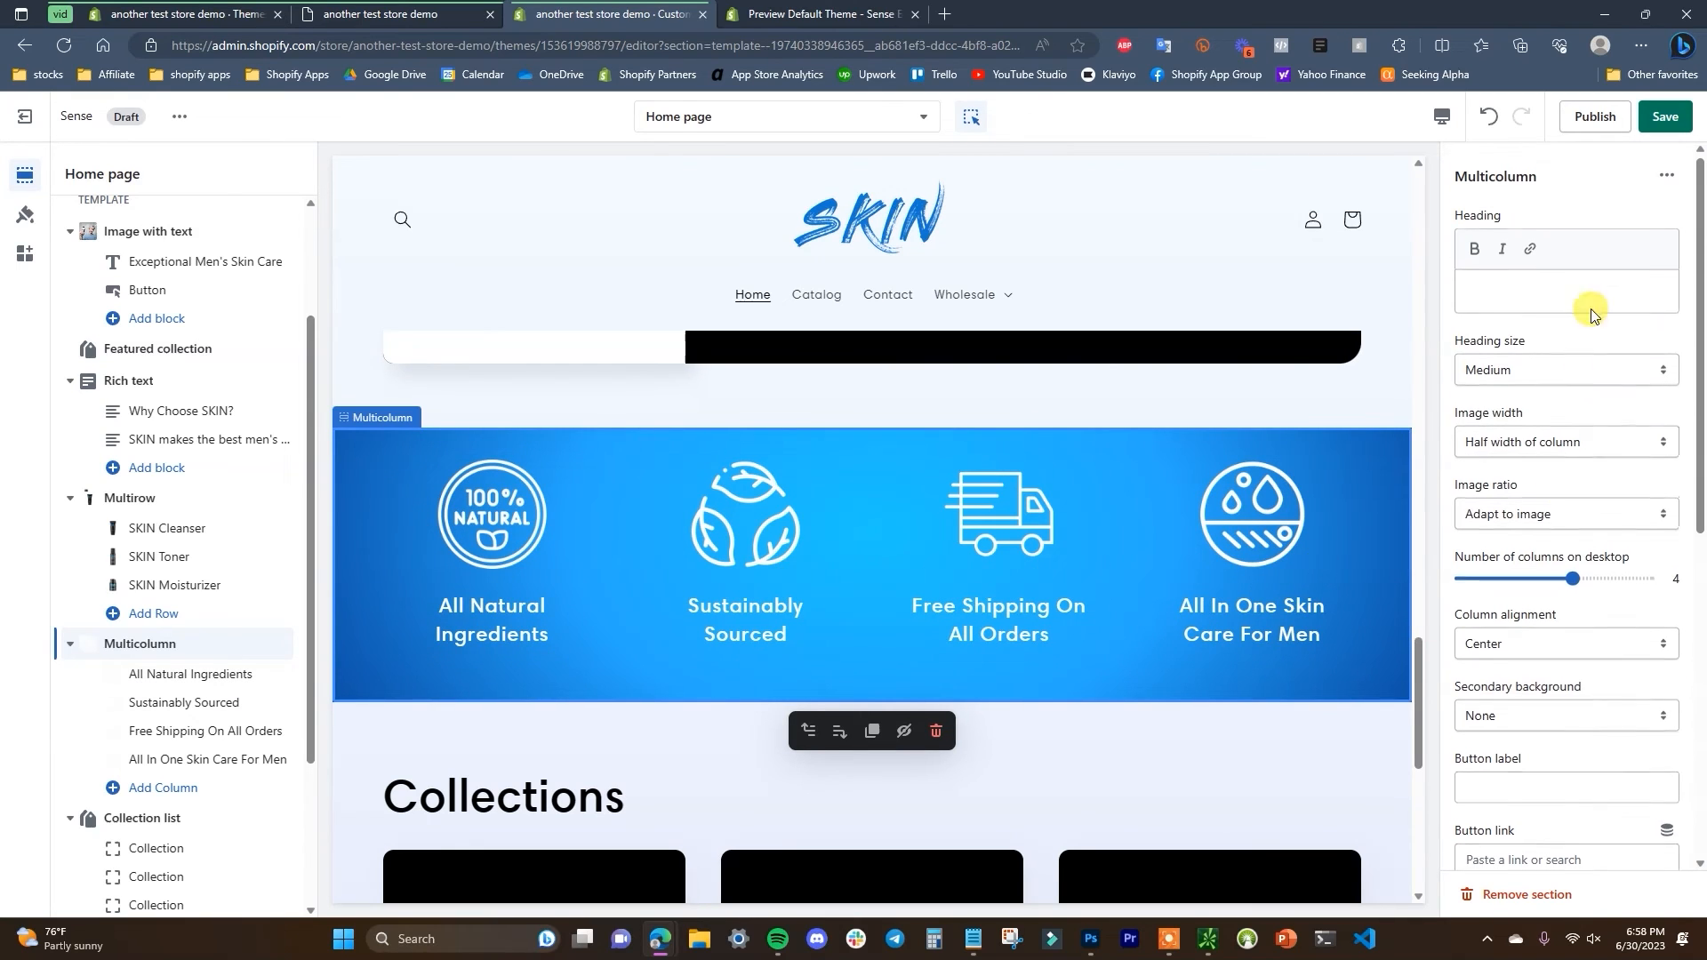
{"action": "left_click", "coordinate": [1557, 298]}
{"action": "type", "text": "Wh"}
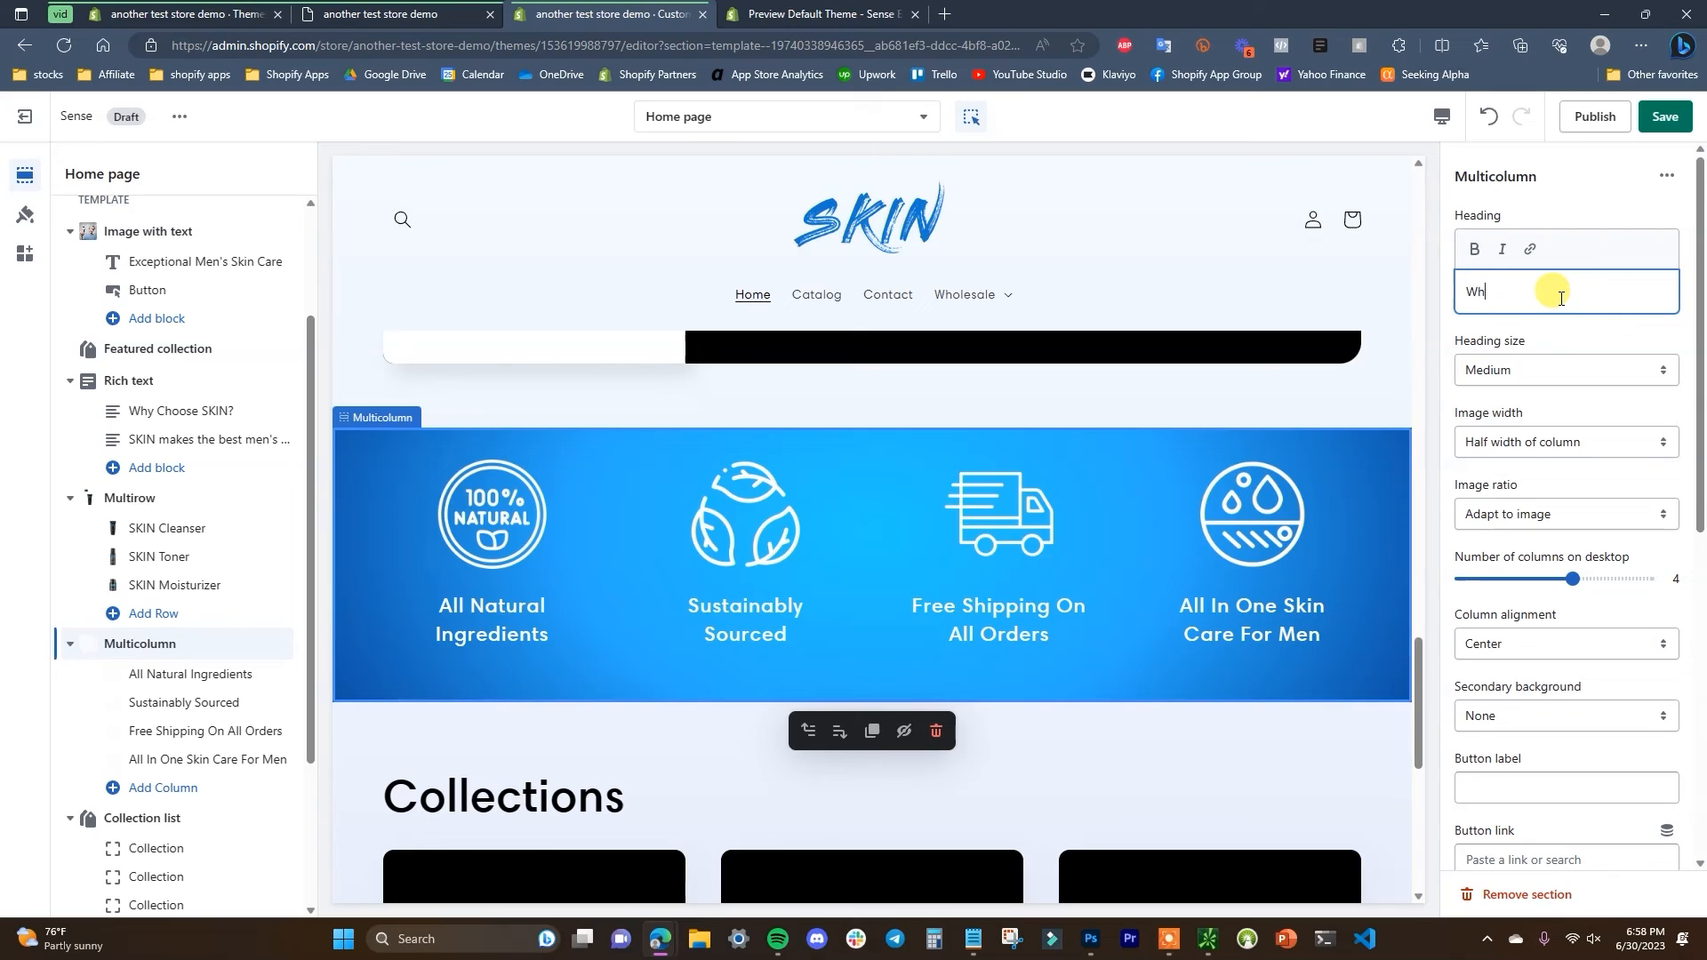
{"action": "type", "text": "y Buy From Us"}
{"action": "left_click_drag", "start_coordinate": [1590, 305], "coordinate": [1462, 294]}
{"action": "key", "text": "BackSpace"}
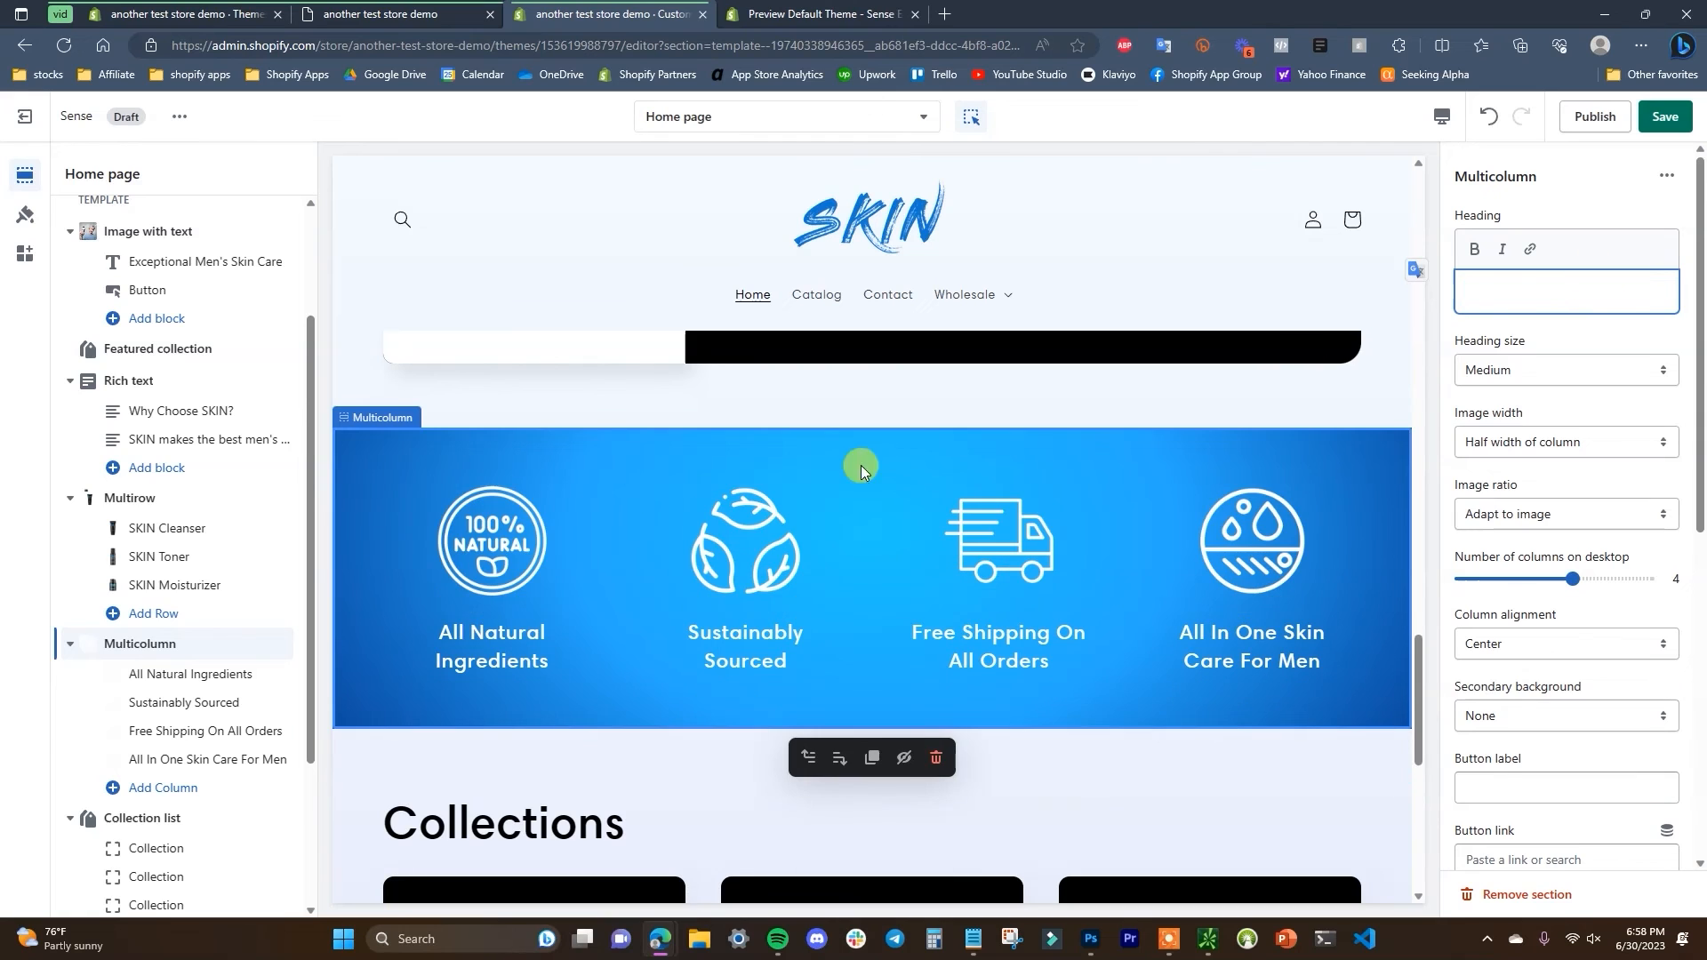
- Save the theme with the customized Multicolumn section
{"action": "left_click", "coordinate": [1665, 117]}
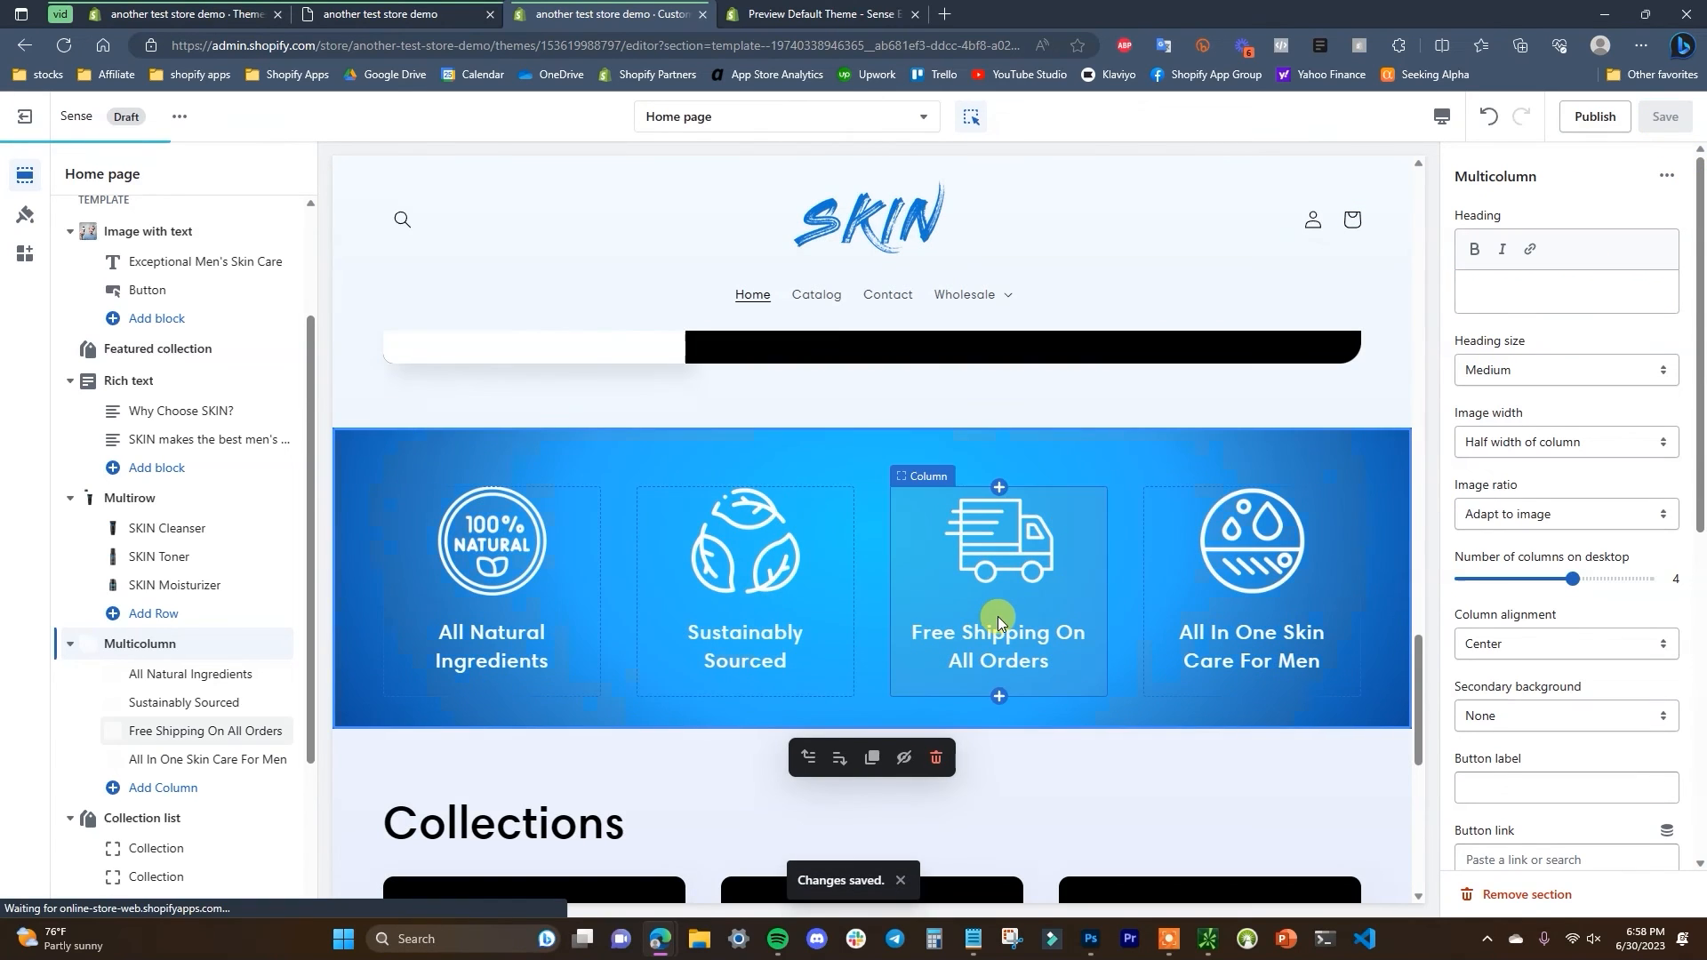
- Remove the Collection list section from the home page template
{"action": "scroll", "coordinate": [1058, 544], "scroll_direction": "down", "scroll_amount": 5}
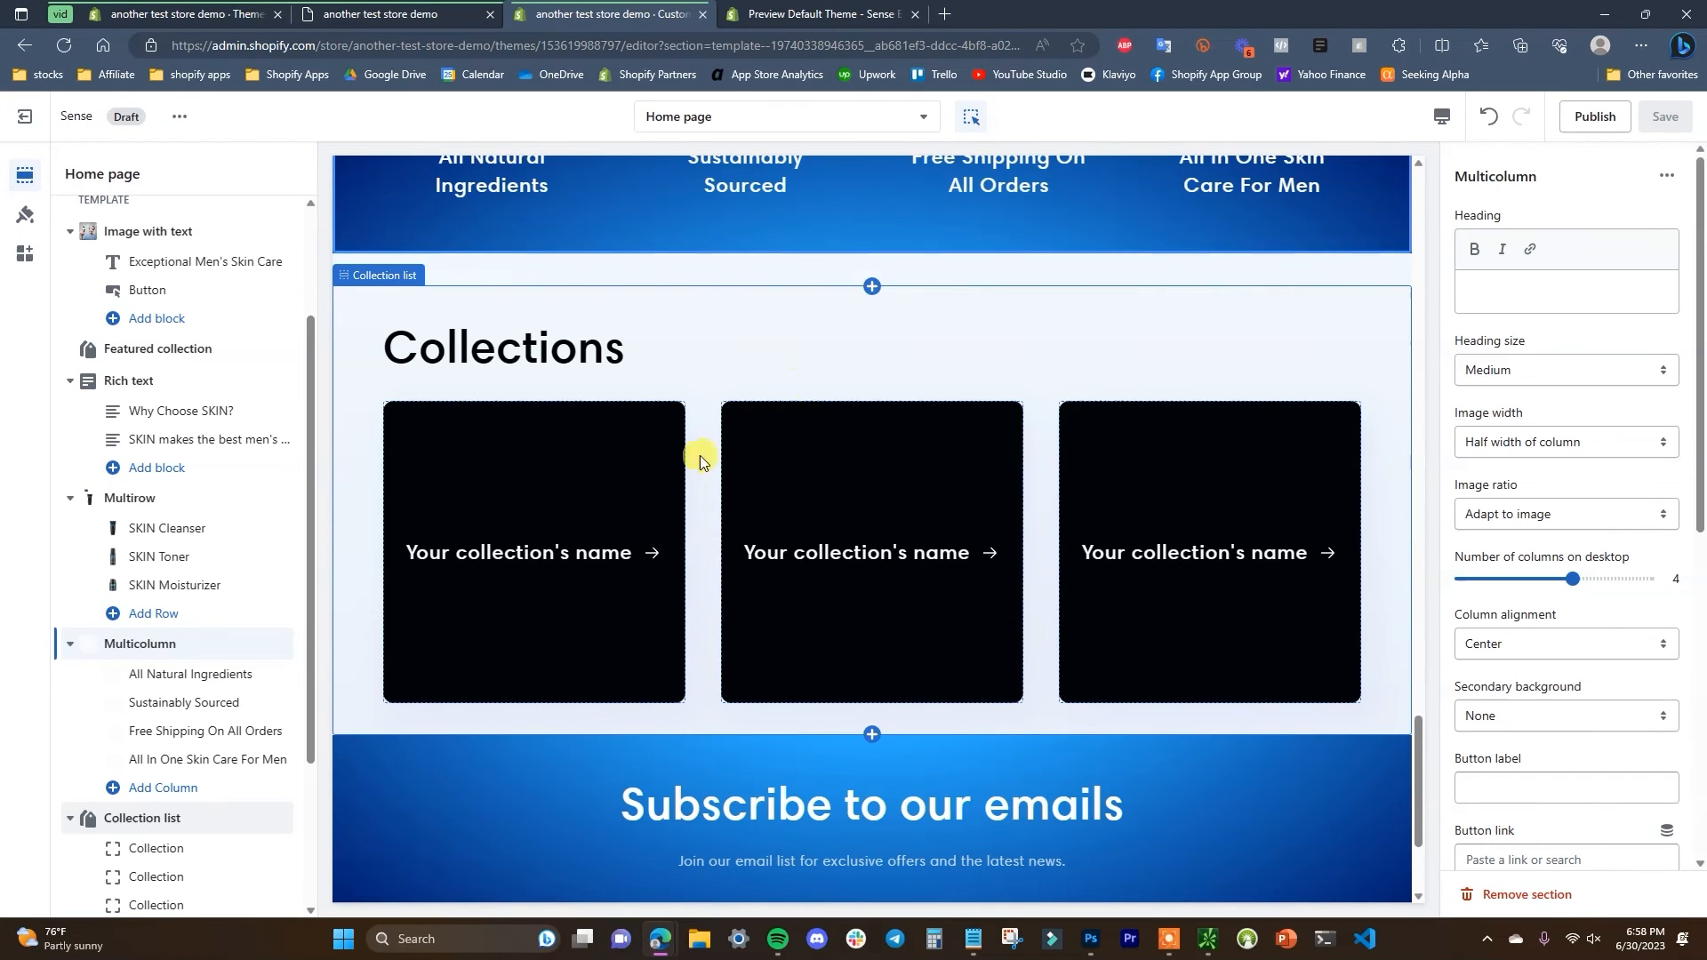
{"action": "scroll", "coordinate": [178, 640], "scroll_direction": "down", "scroll_amount": 3}
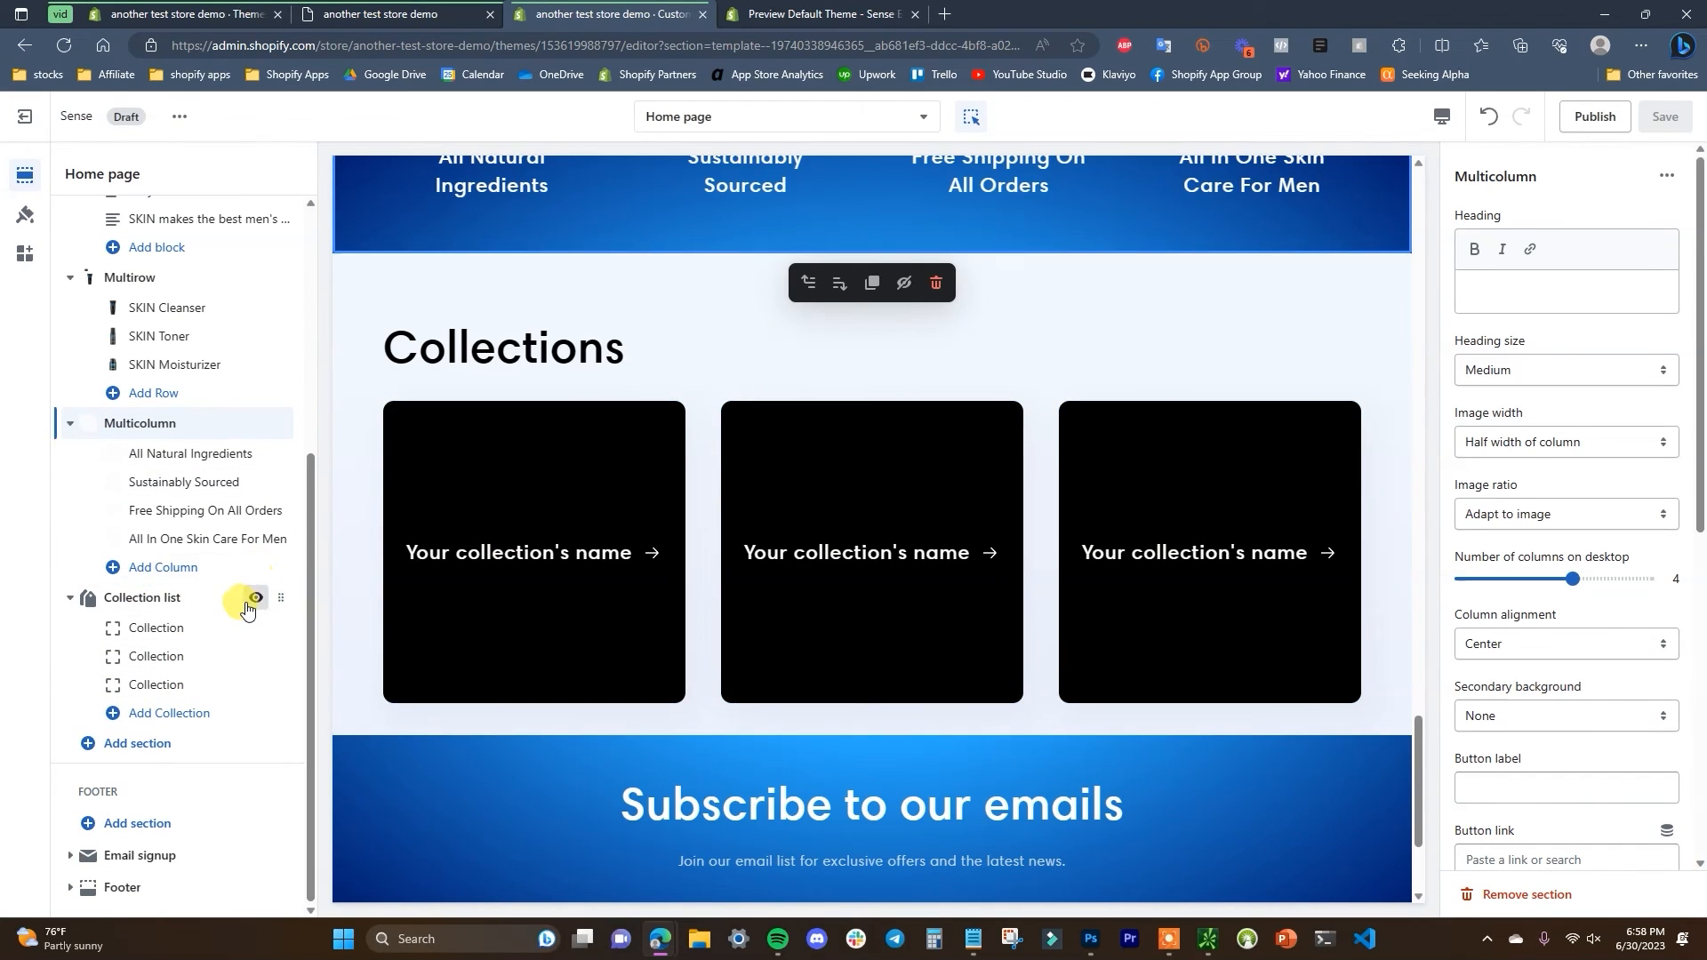
{"action": "left_click", "coordinate": [233, 603]}
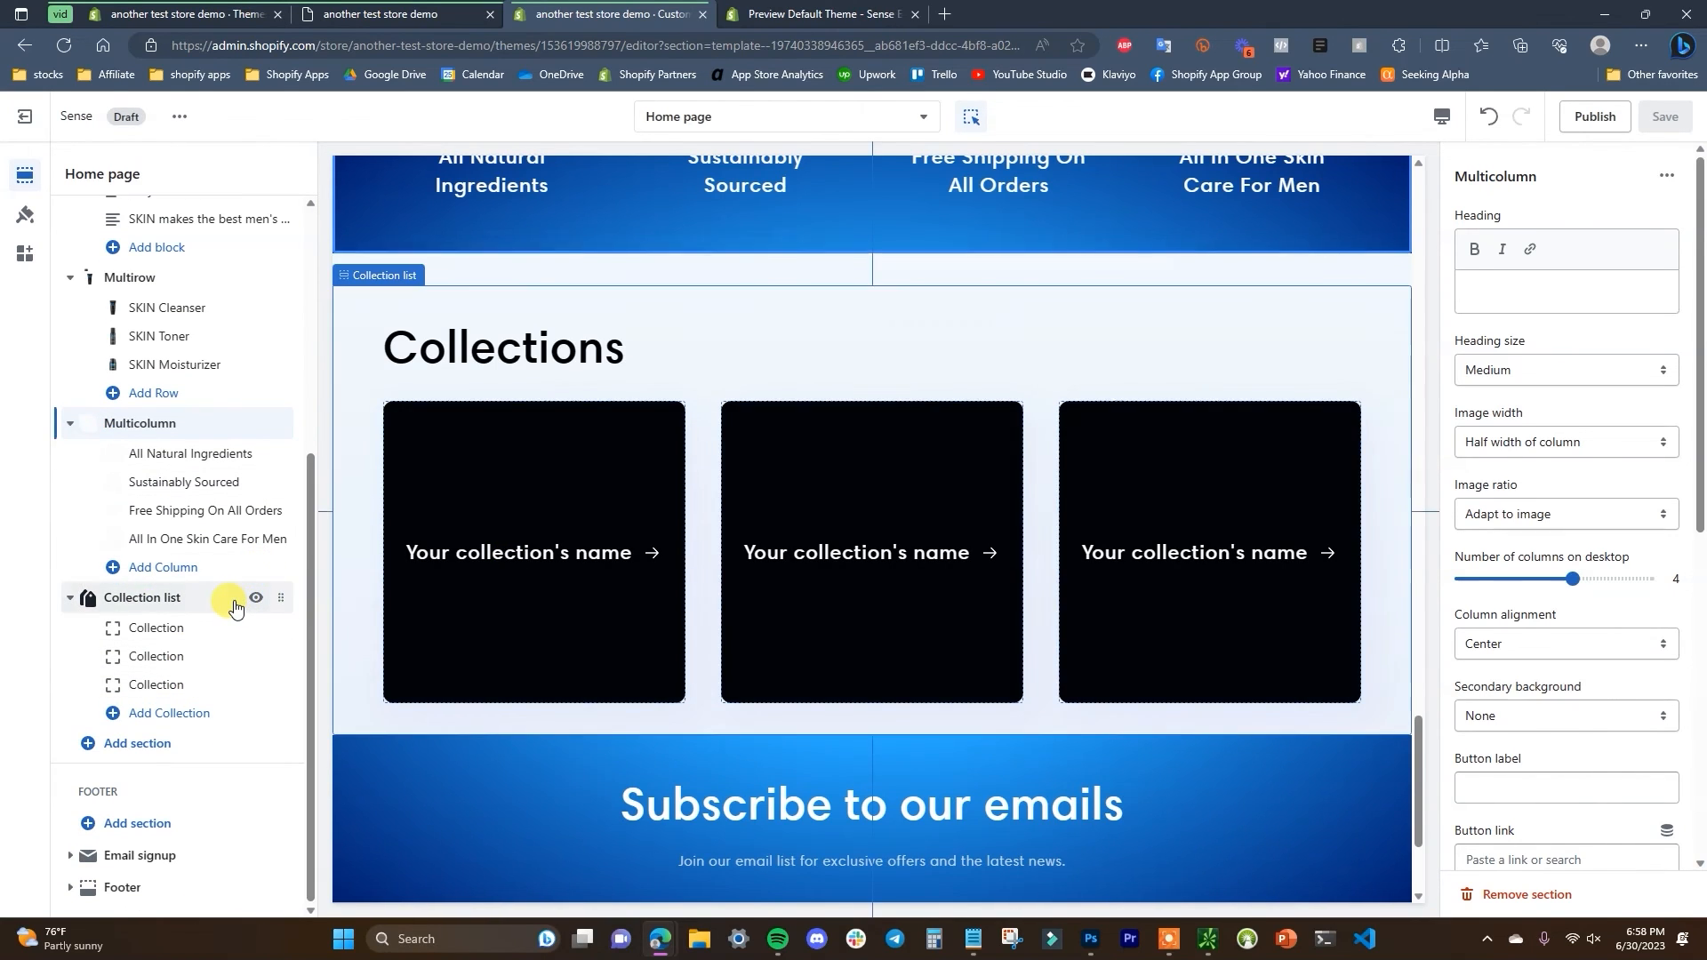
{"action": "left_click", "coordinate": [1522, 894]}
- Add a Video section below the Multicolumn section on the home page
{"action": "left_click", "coordinate": [177, 747]}
{"action": "scroll", "coordinate": [382, 694], "scroll_direction": "down", "scroll_amount": 3}
{"action": "left_click", "coordinate": [378, 615]}
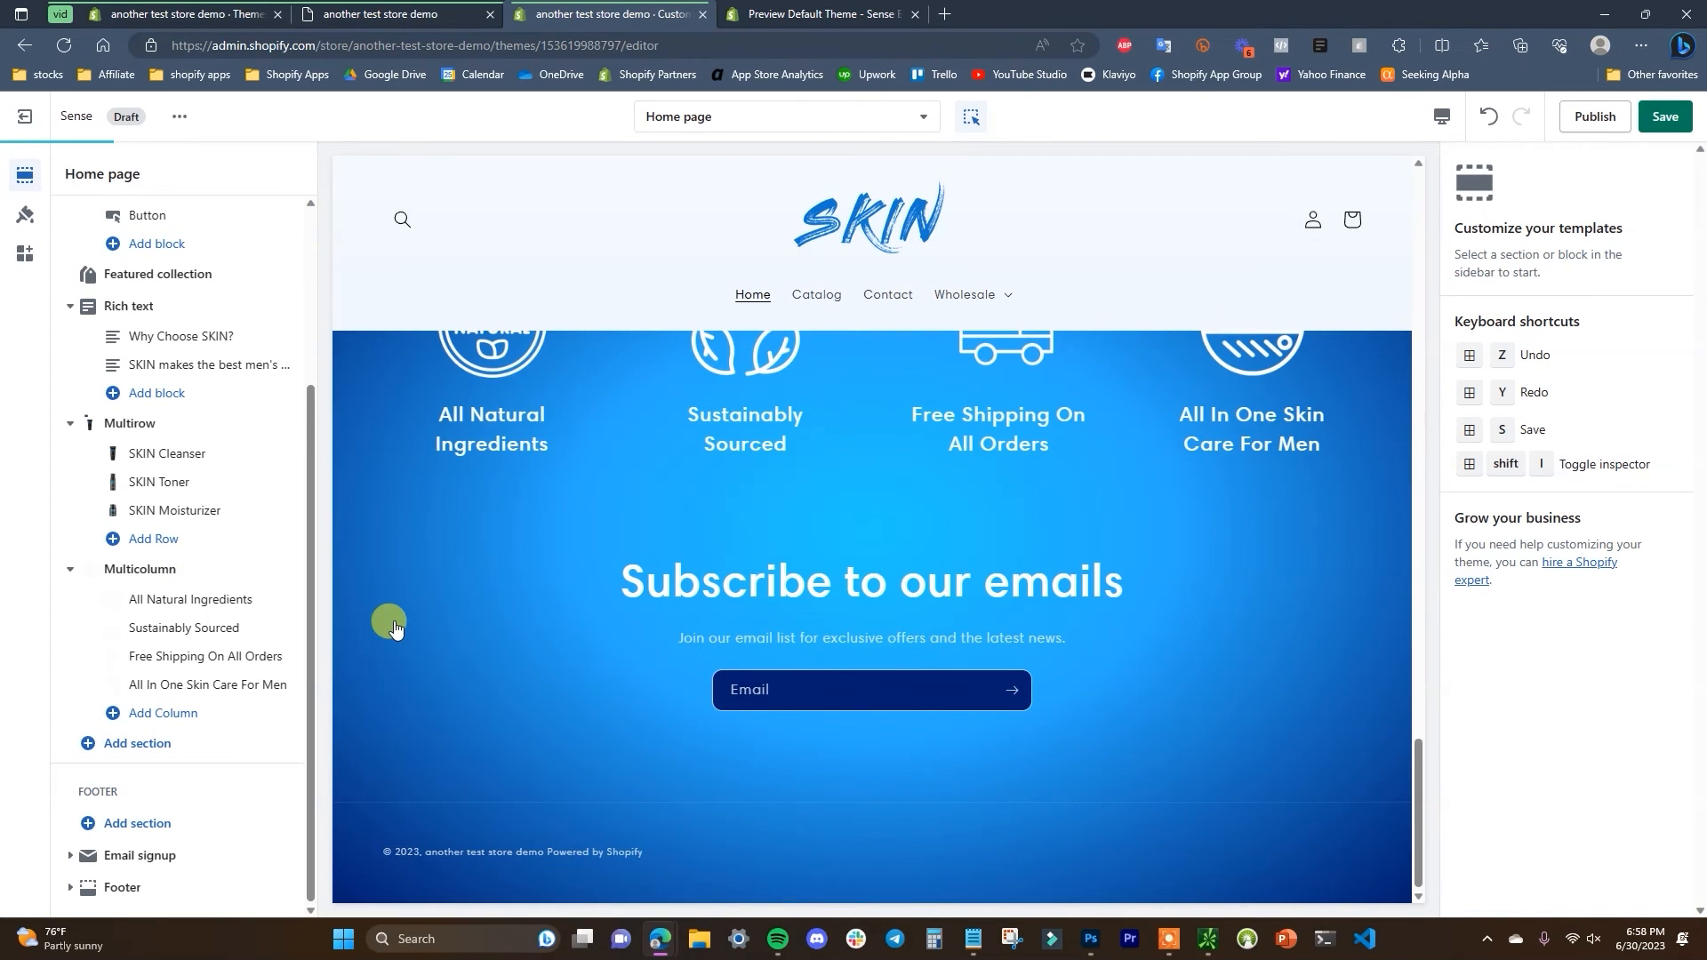
{"action": "scroll", "coordinate": [877, 618], "scroll_direction": "up", "scroll_amount": 3}
{"action": "scroll", "coordinate": [877, 617], "scroll_direction": "down", "scroll_amount": 1}
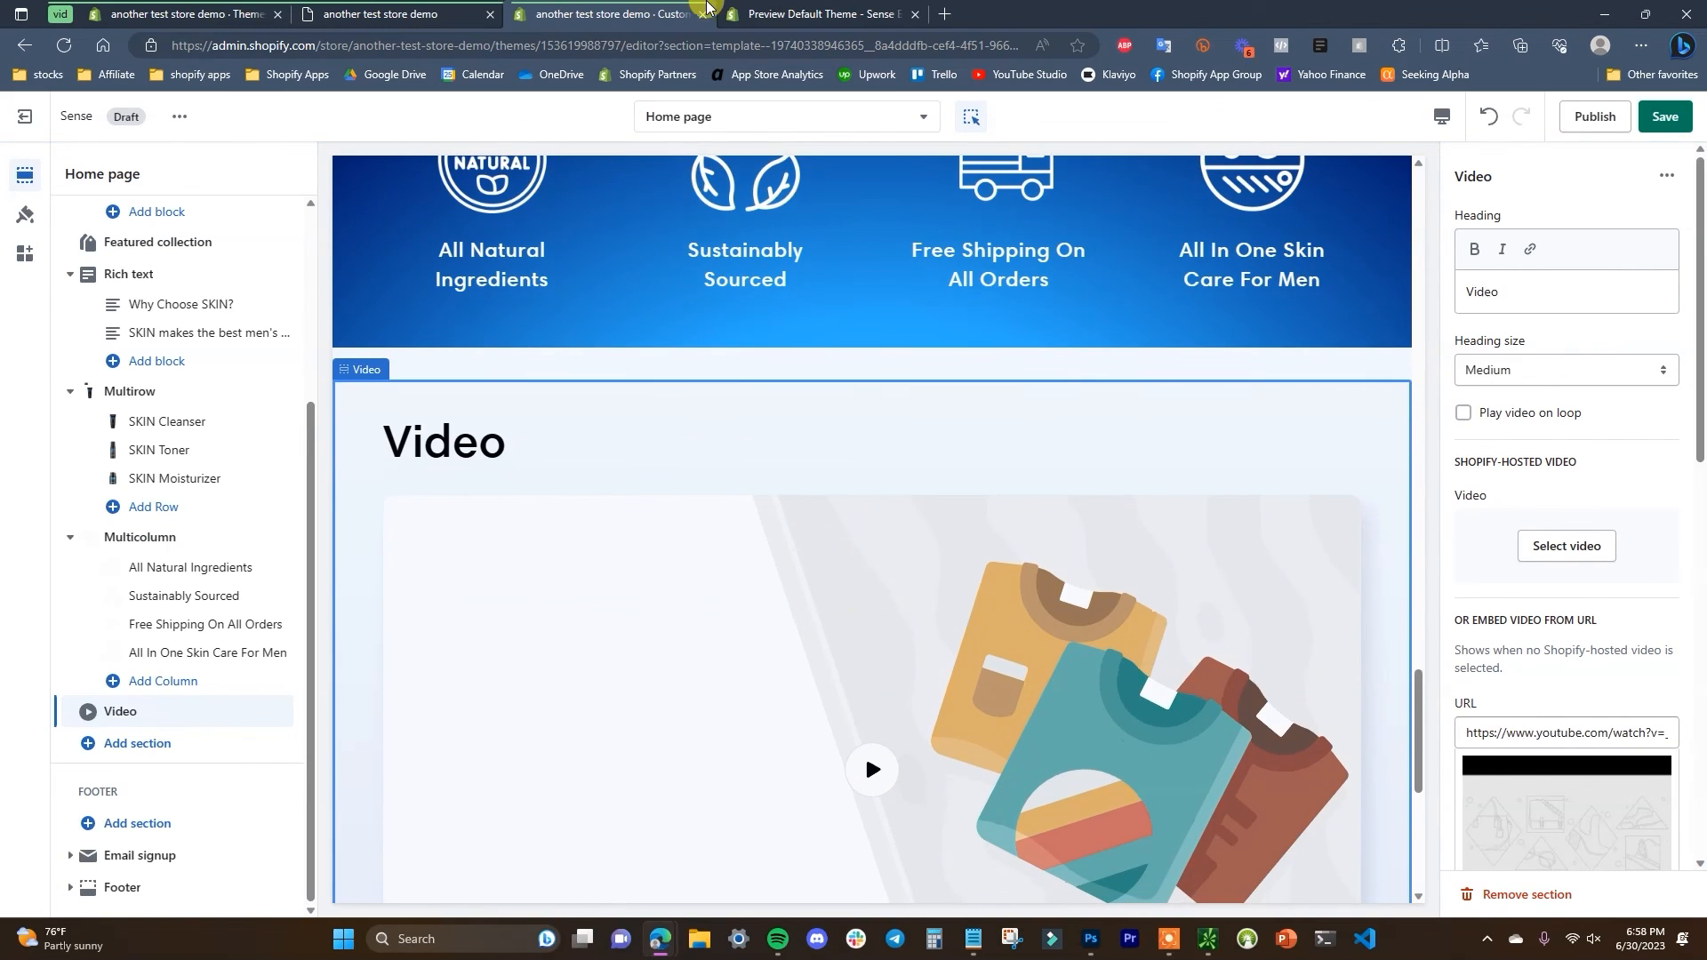
- Copy the video heading from the earlier storefront and set the Video section's heading to "How To Apply Our Products"
{"action": "left_click", "coordinate": [396, 13]}
{"action": "scroll", "coordinate": [1058, 636], "scroll_direction": "down", "scroll_amount": 4}
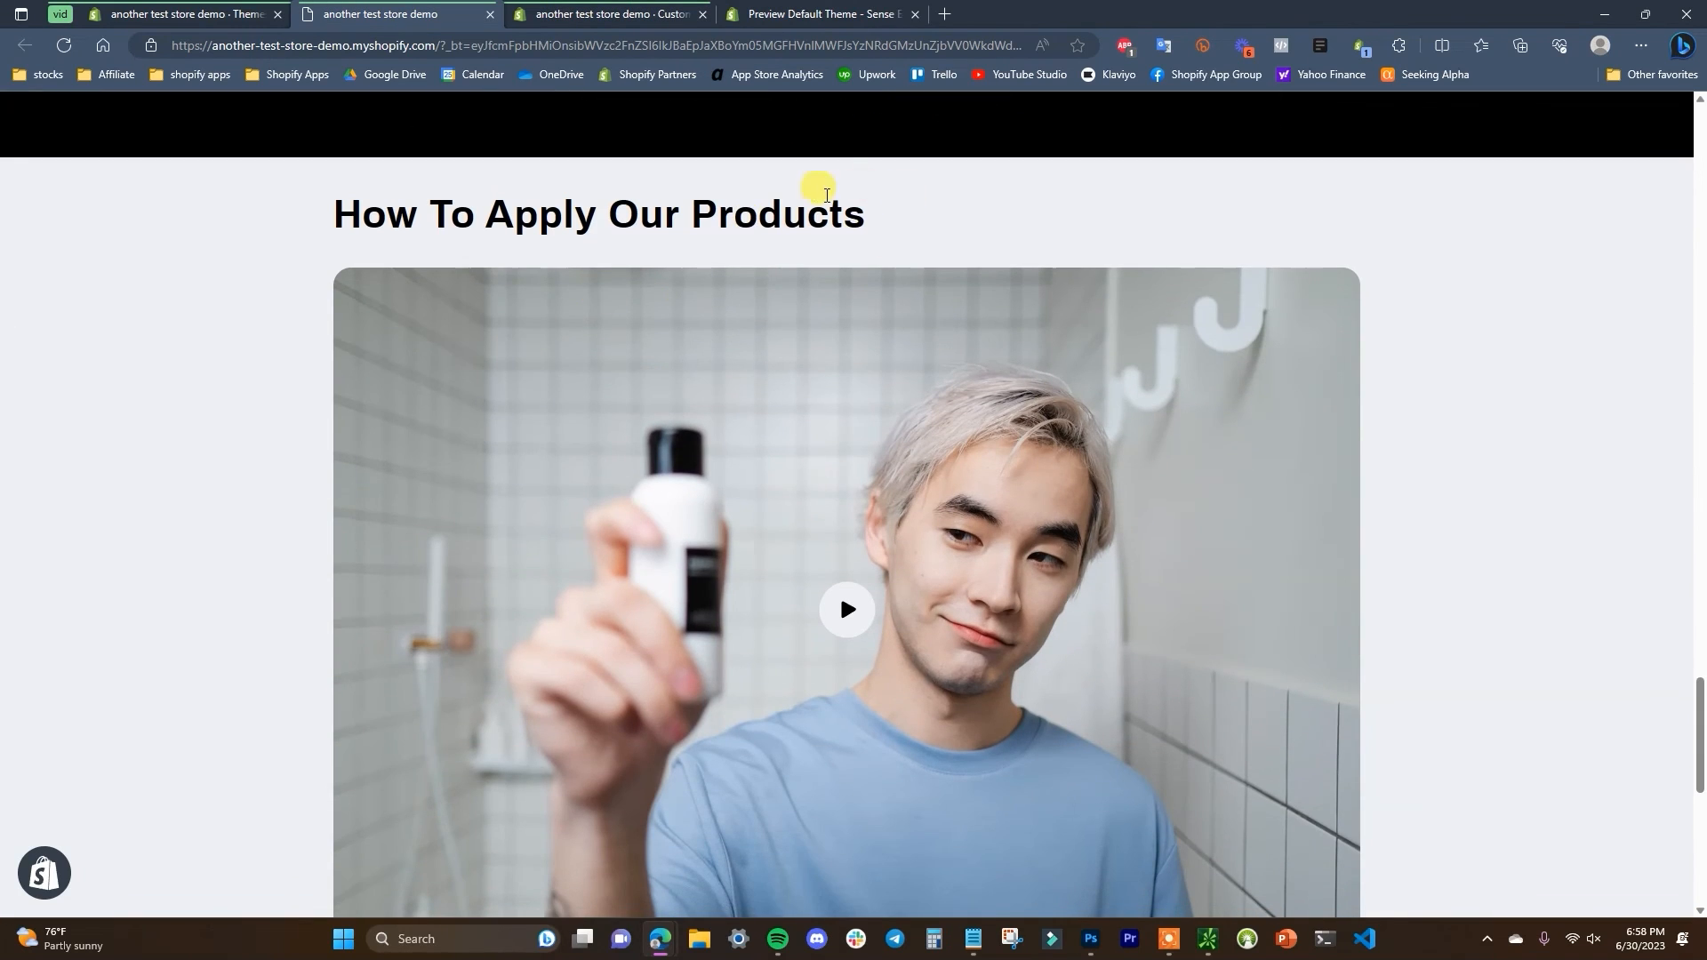
{"action": "left_click_drag", "start_coordinate": [945, 216], "coordinate": [345, 219]}
{"action": "key", "text": "ctrl+c"}
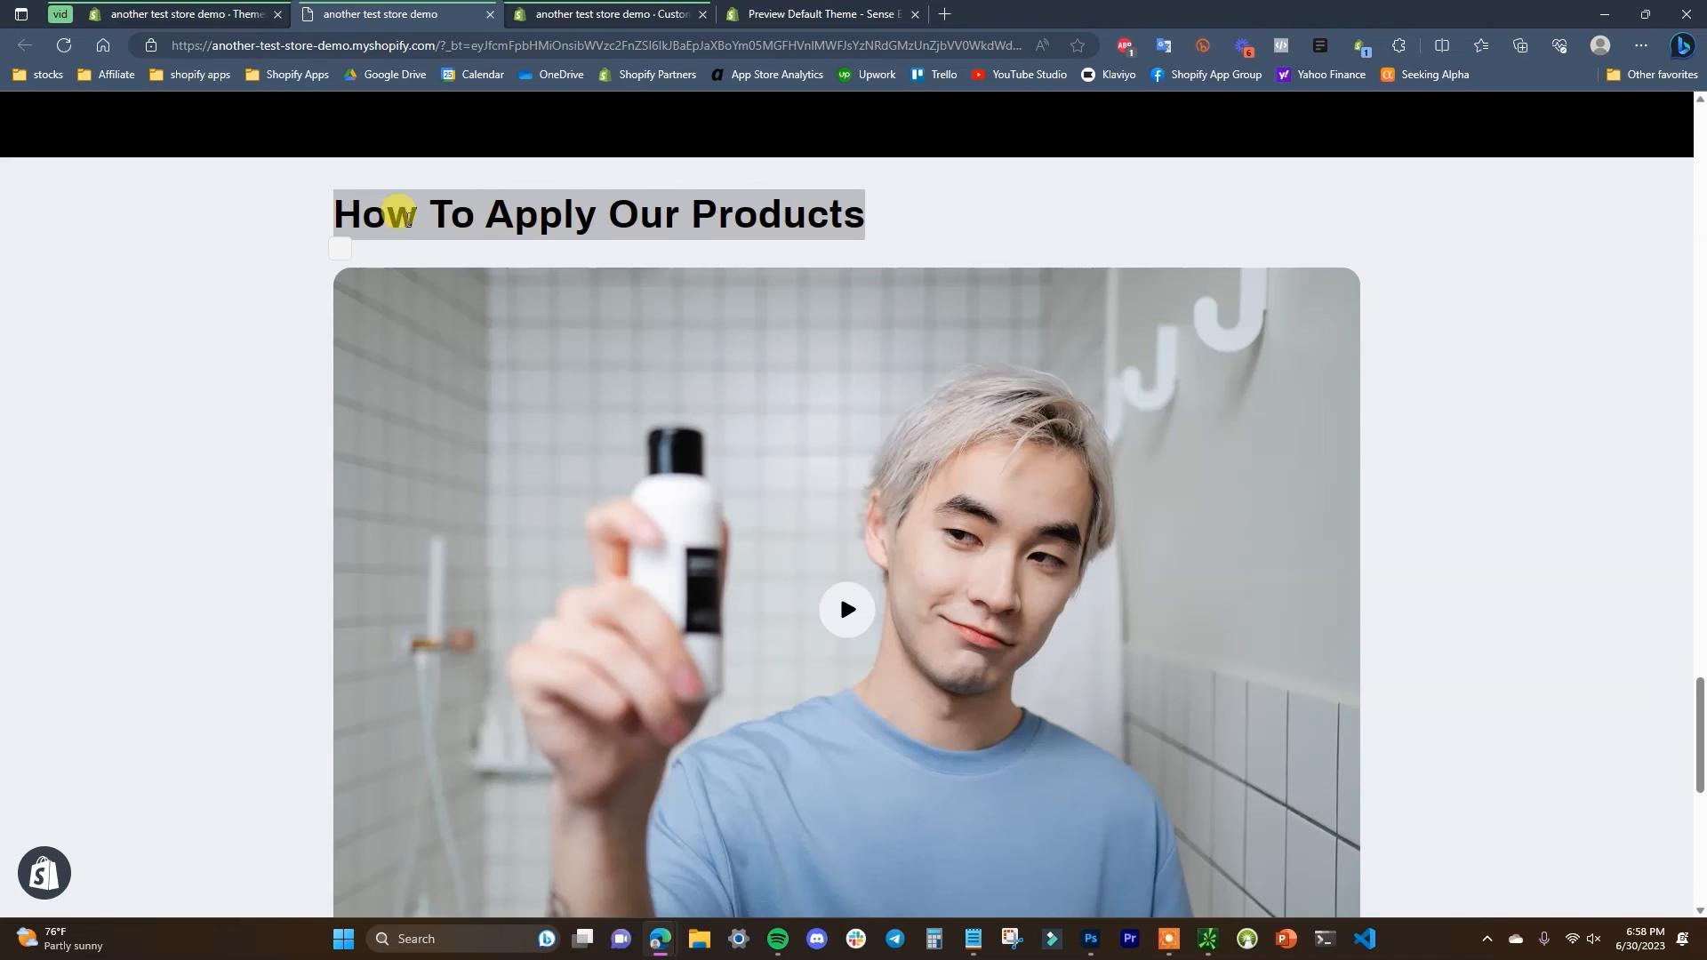
{"action": "left_click", "coordinate": [539, 11]}
{"action": "left_click_drag", "start_coordinate": [1538, 293], "coordinate": [1478, 293]}
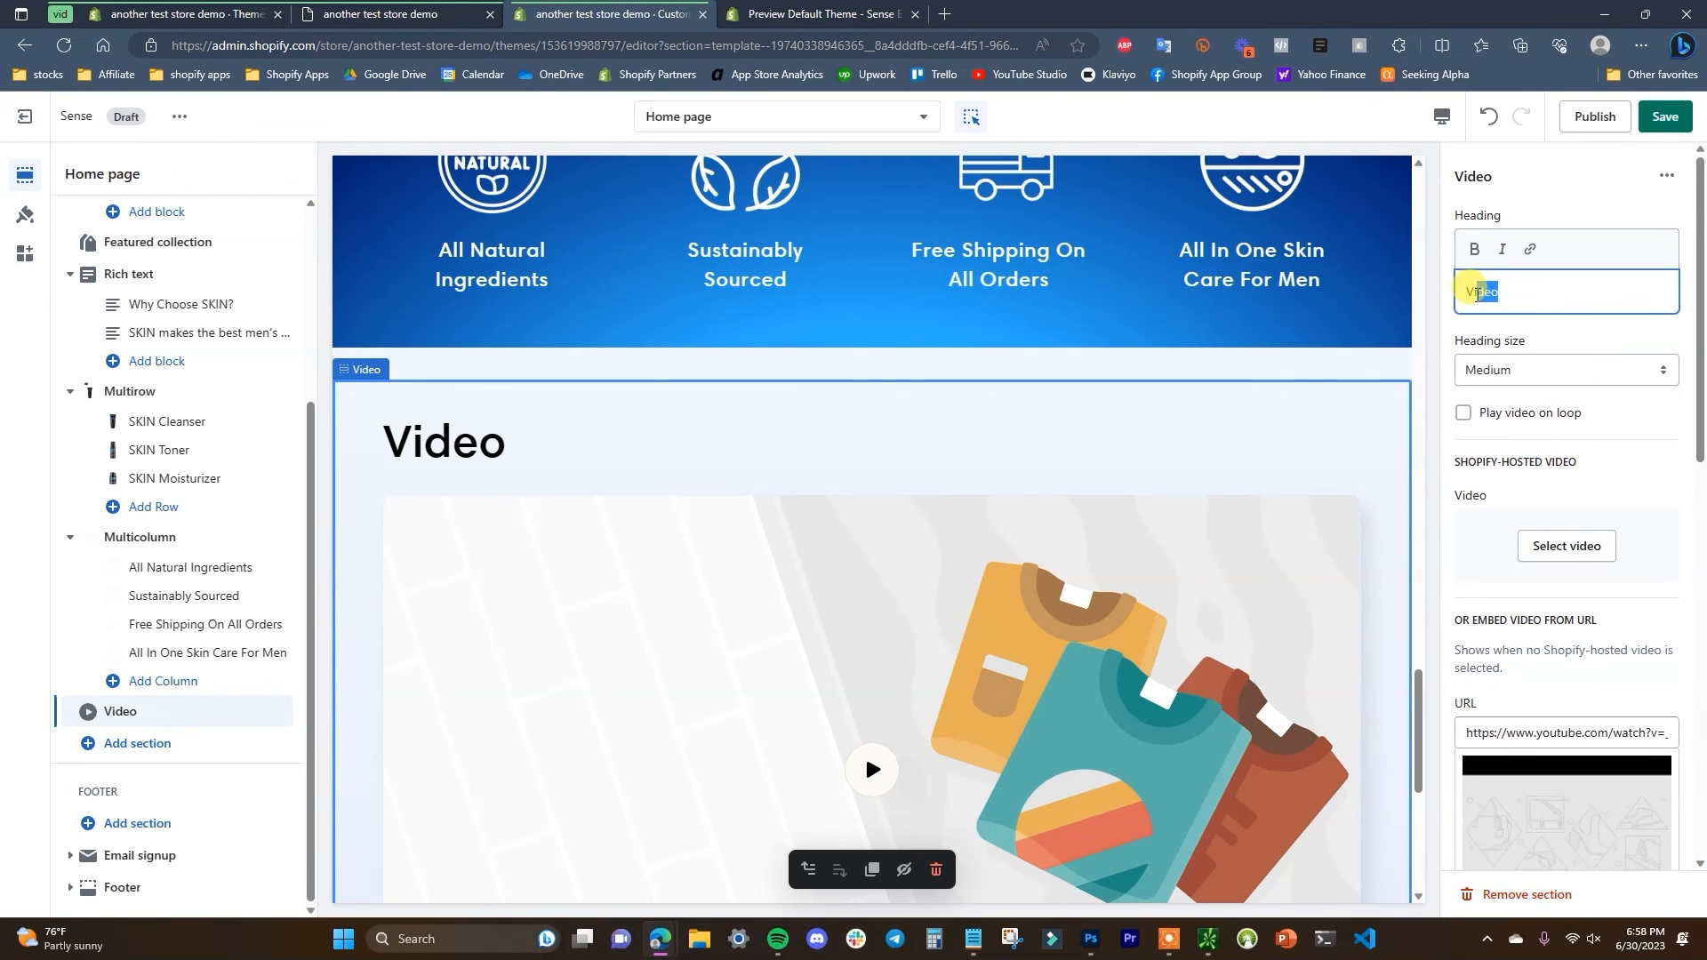
{"action": "key", "text": "ctrl+v"}
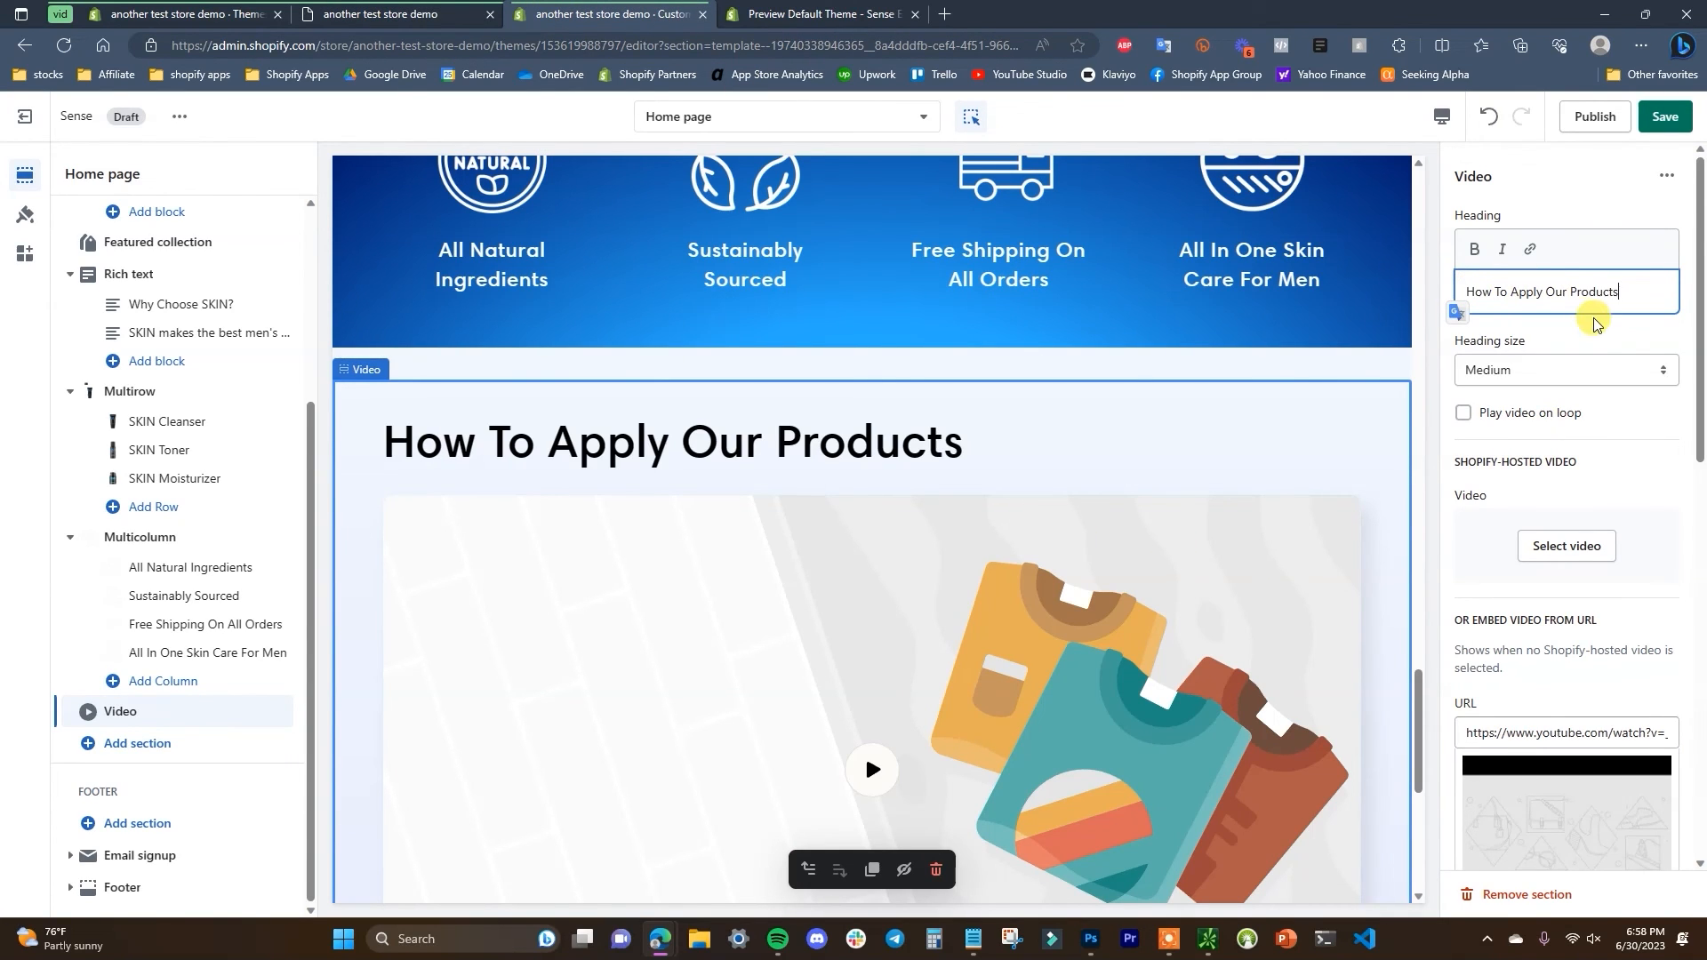
- Check the Video section's embed URL and set its cover image to the photo of the man holding a skin care bottle
{"action": "scroll", "coordinate": [1606, 359], "scroll_direction": "down", "scroll_amount": 1}
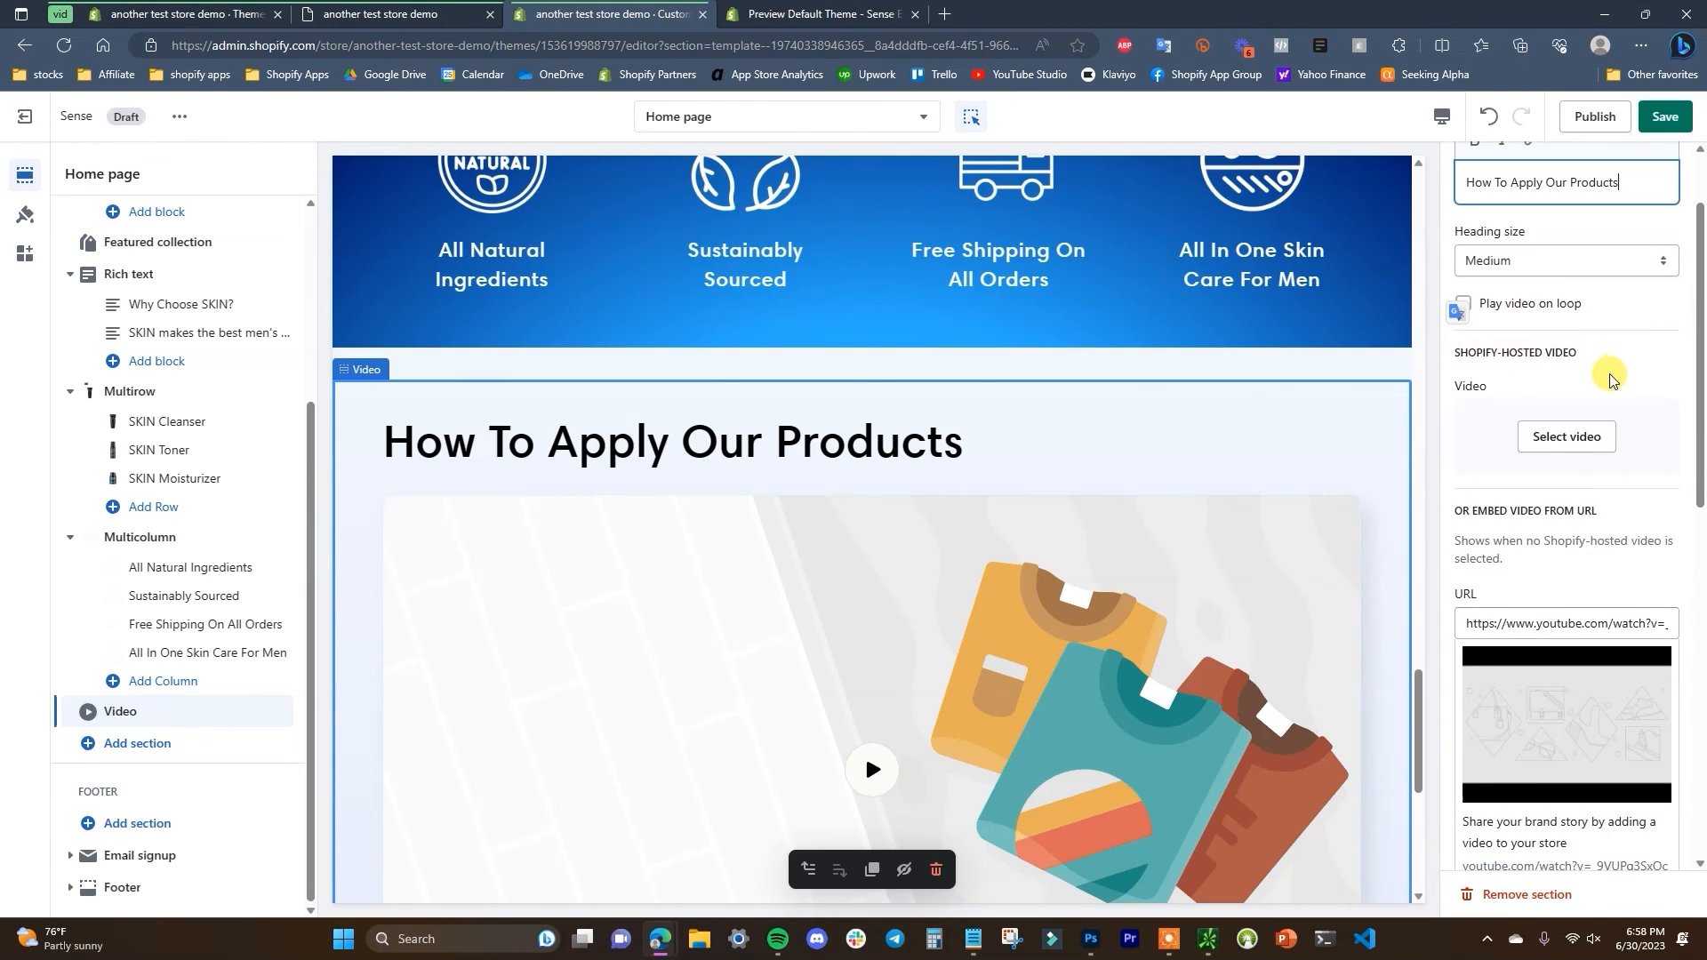
{"action": "scroll", "coordinate": [1606, 374], "scroll_direction": "down", "scroll_amount": 1}
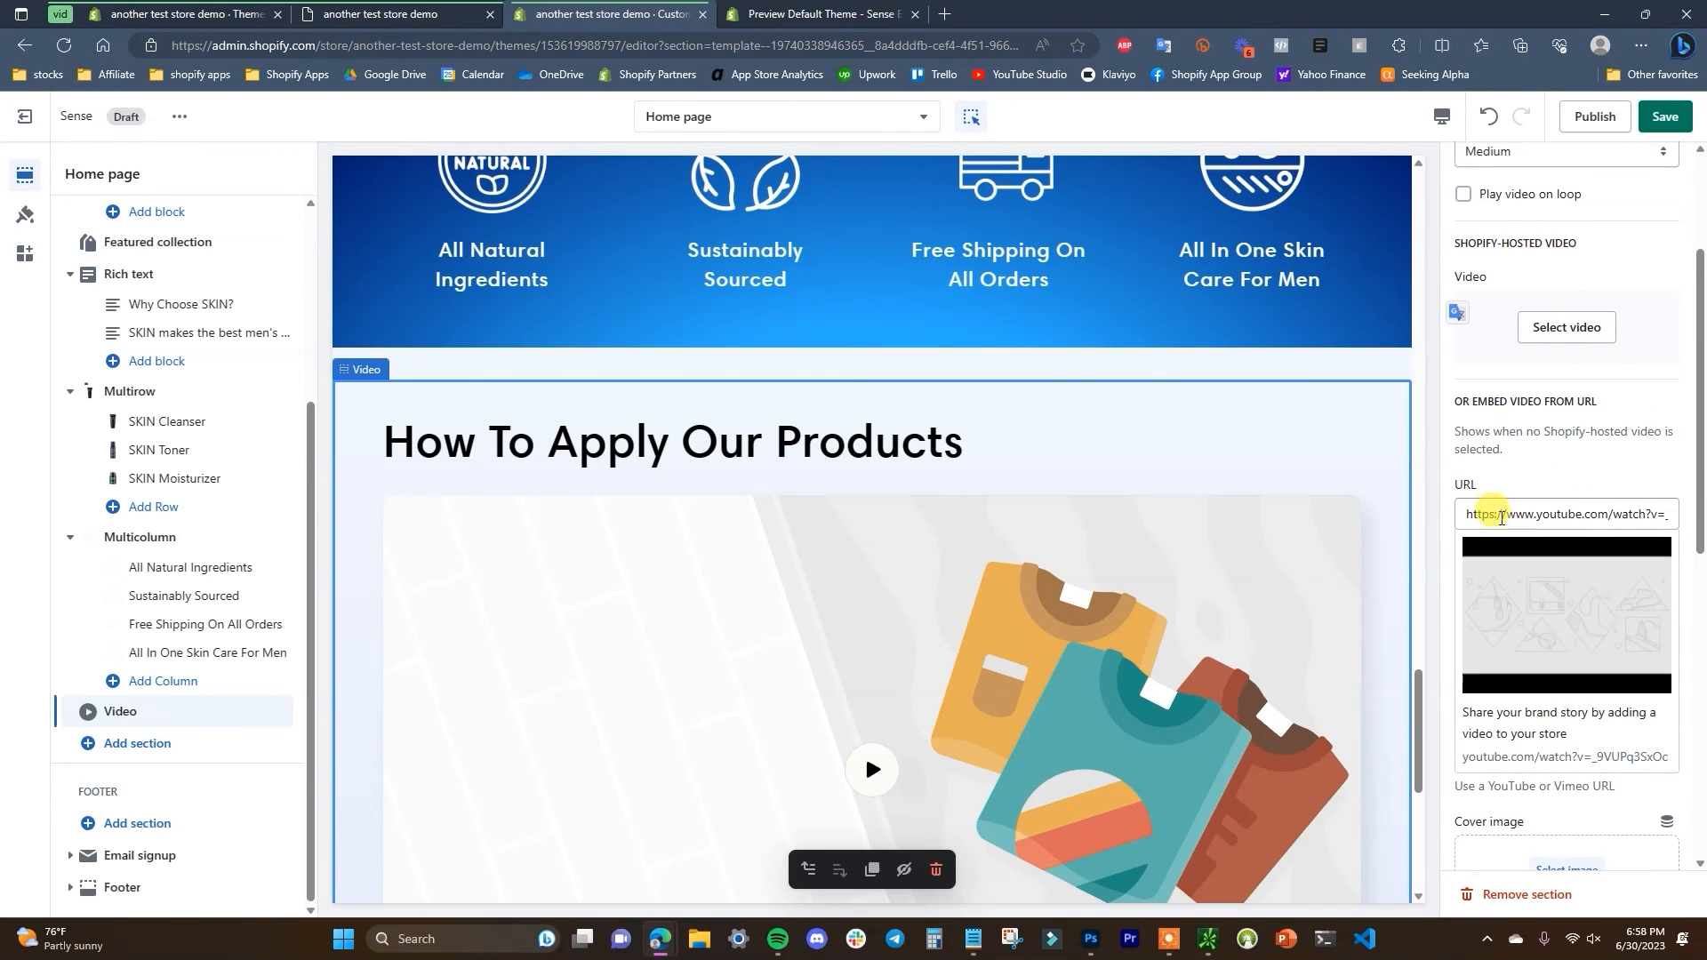
{"action": "left_click_drag", "start_coordinate": [1479, 520], "coordinate": [1668, 515]}
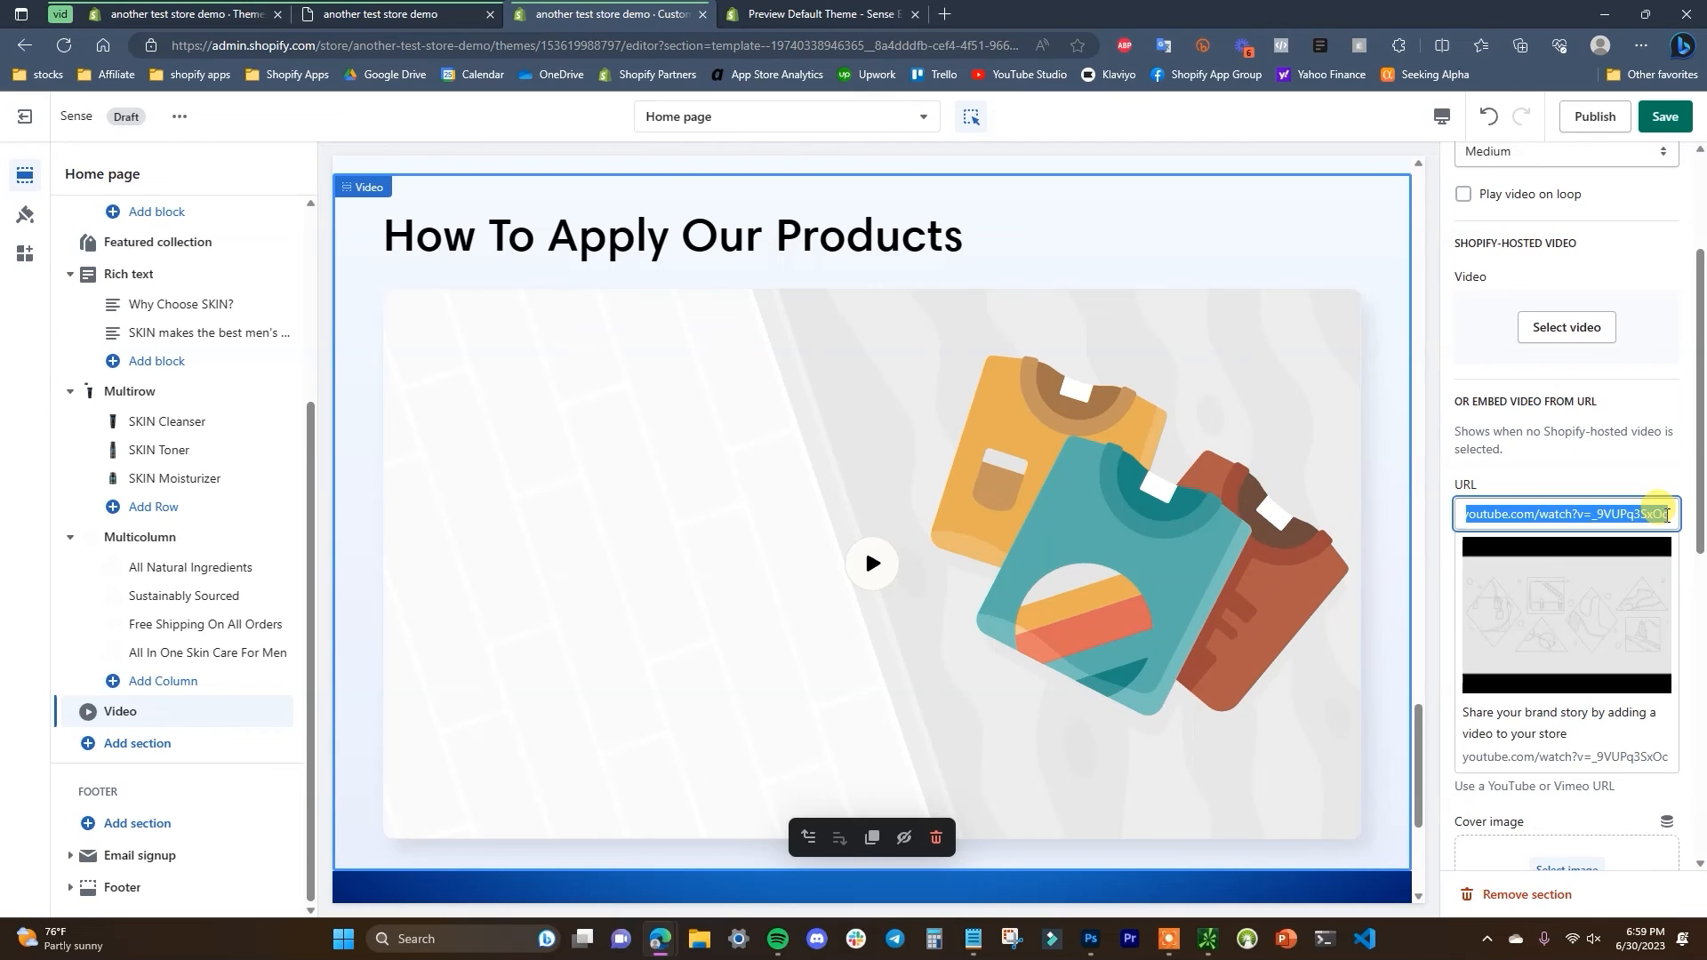
{"action": "left_click", "coordinate": [1596, 482]}
{"action": "scroll", "coordinate": [1582, 689], "scroll_direction": "down", "scroll_amount": 1}
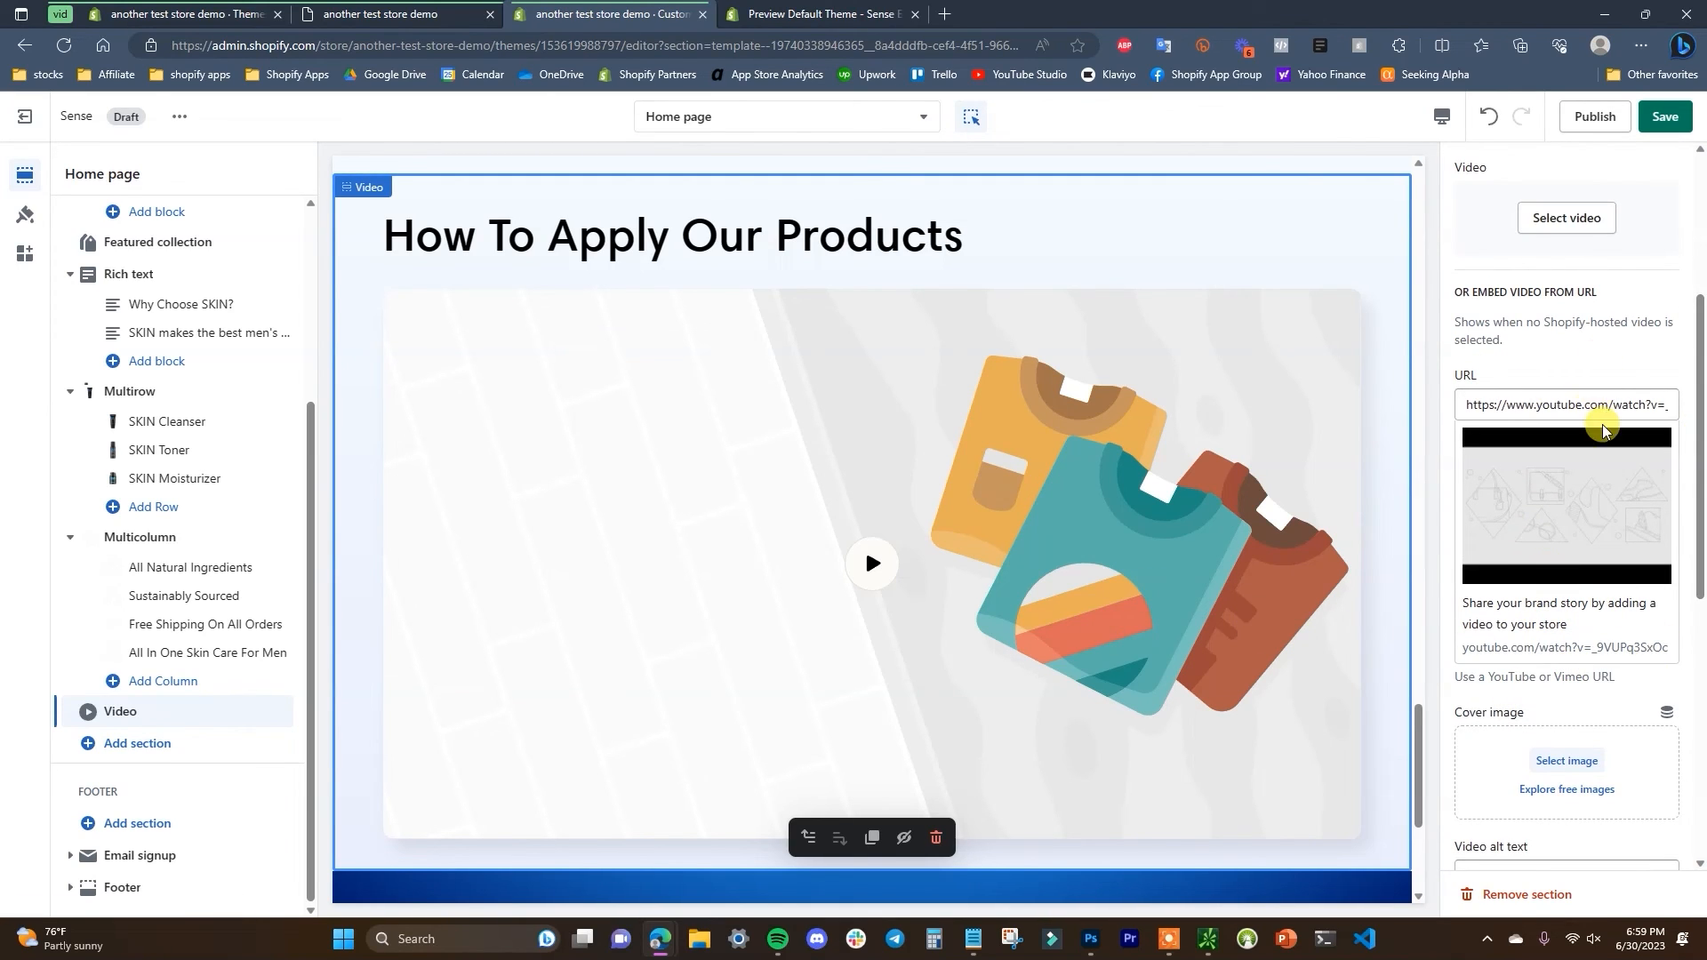
{"action": "left_click", "coordinate": [1567, 760]}
{"action": "left_click", "coordinate": [1066, 689]}
{"action": "left_click", "coordinate": [1241, 825]}
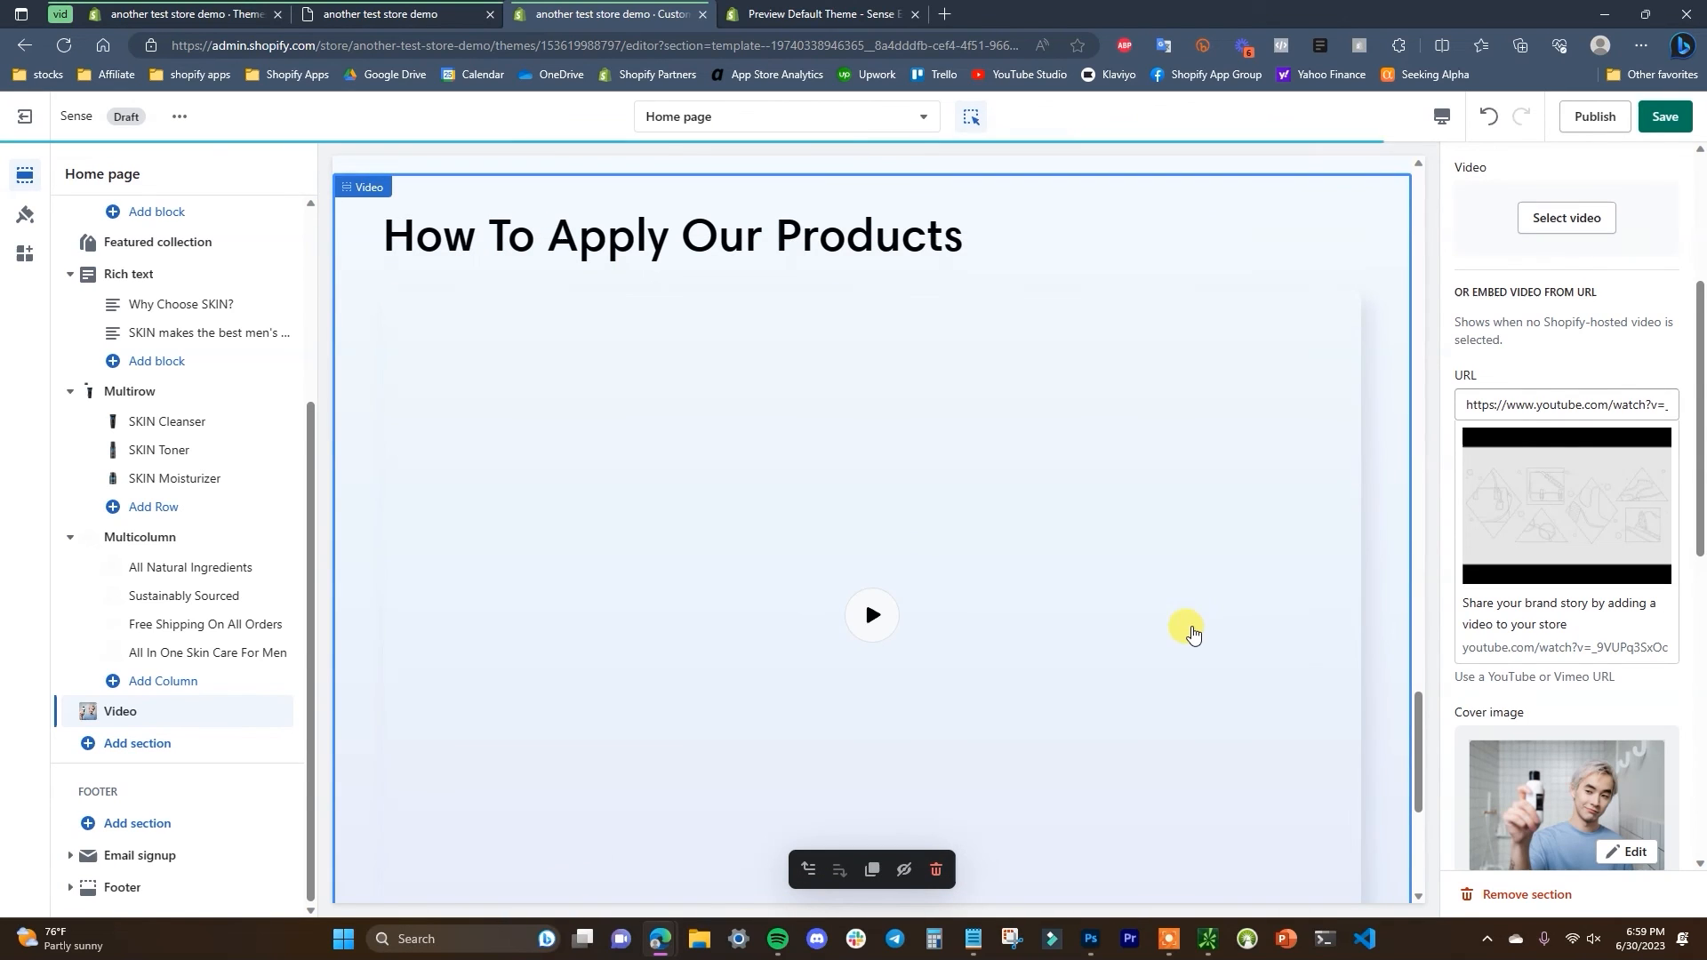
- Try the Large heading size for the Video section and return it to Medium
{"action": "scroll", "coordinate": [1566, 444], "scroll_direction": "up", "scroll_amount": 4}
{"action": "left_click", "coordinate": [1559, 370]}
{"action": "left_click", "coordinate": [1512, 425]}
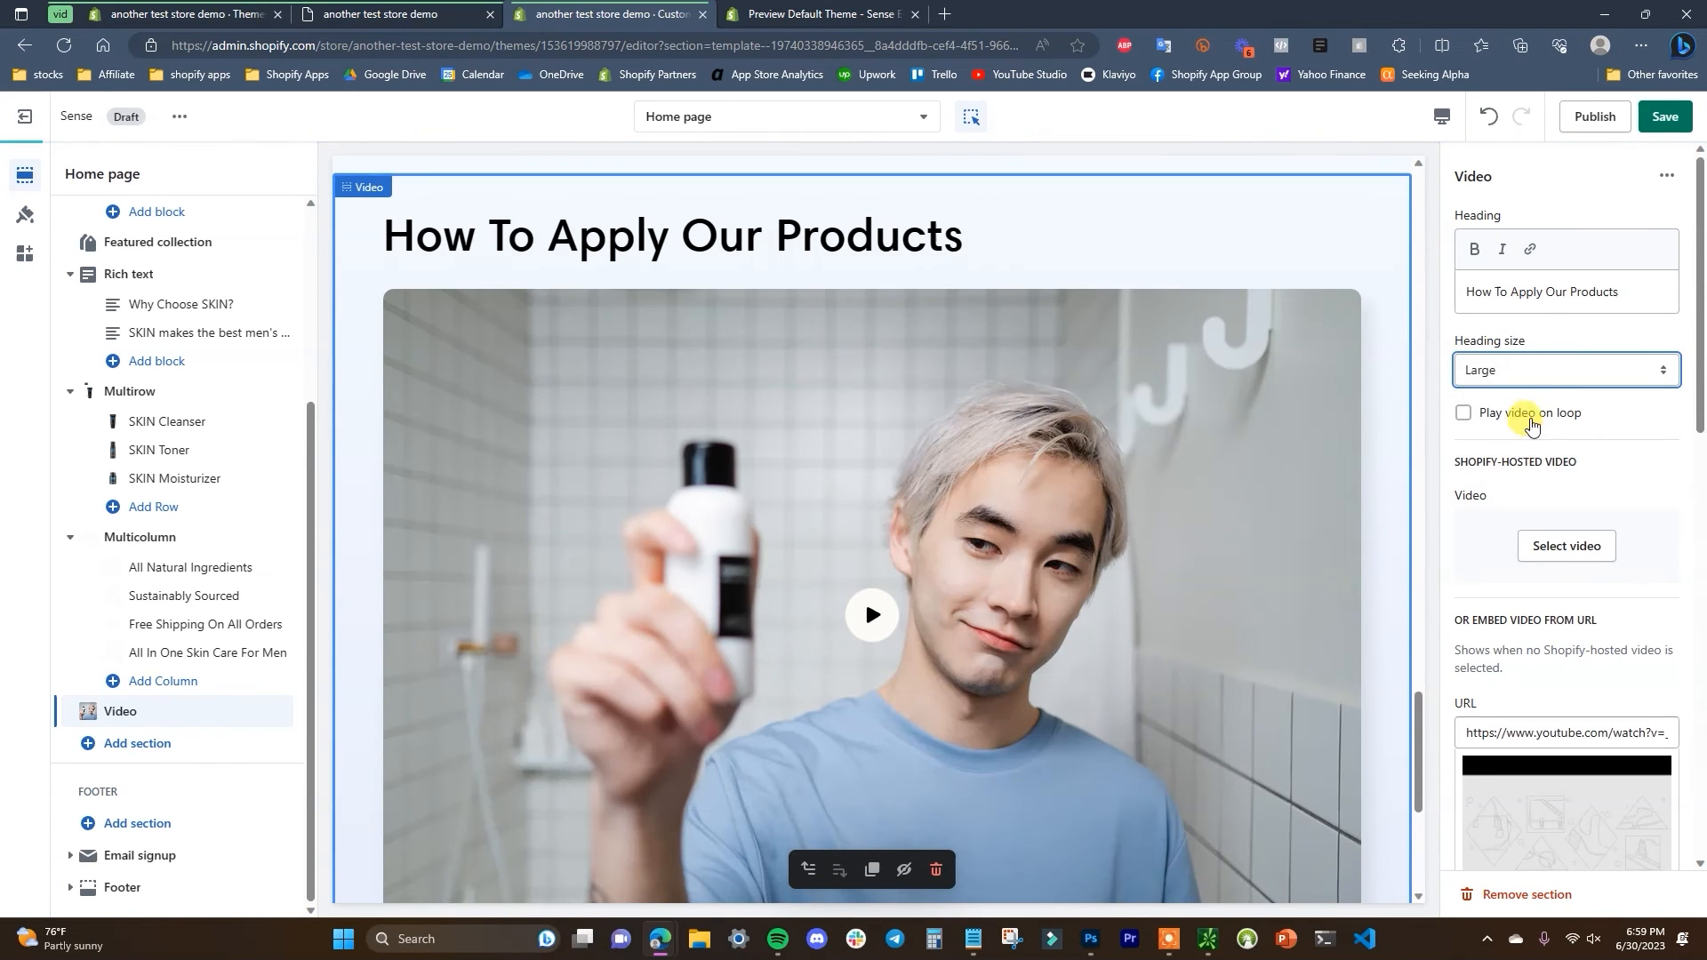
{"action": "left_click", "coordinate": [1563, 372]}
{"action": "left_click", "coordinate": [1540, 413]}
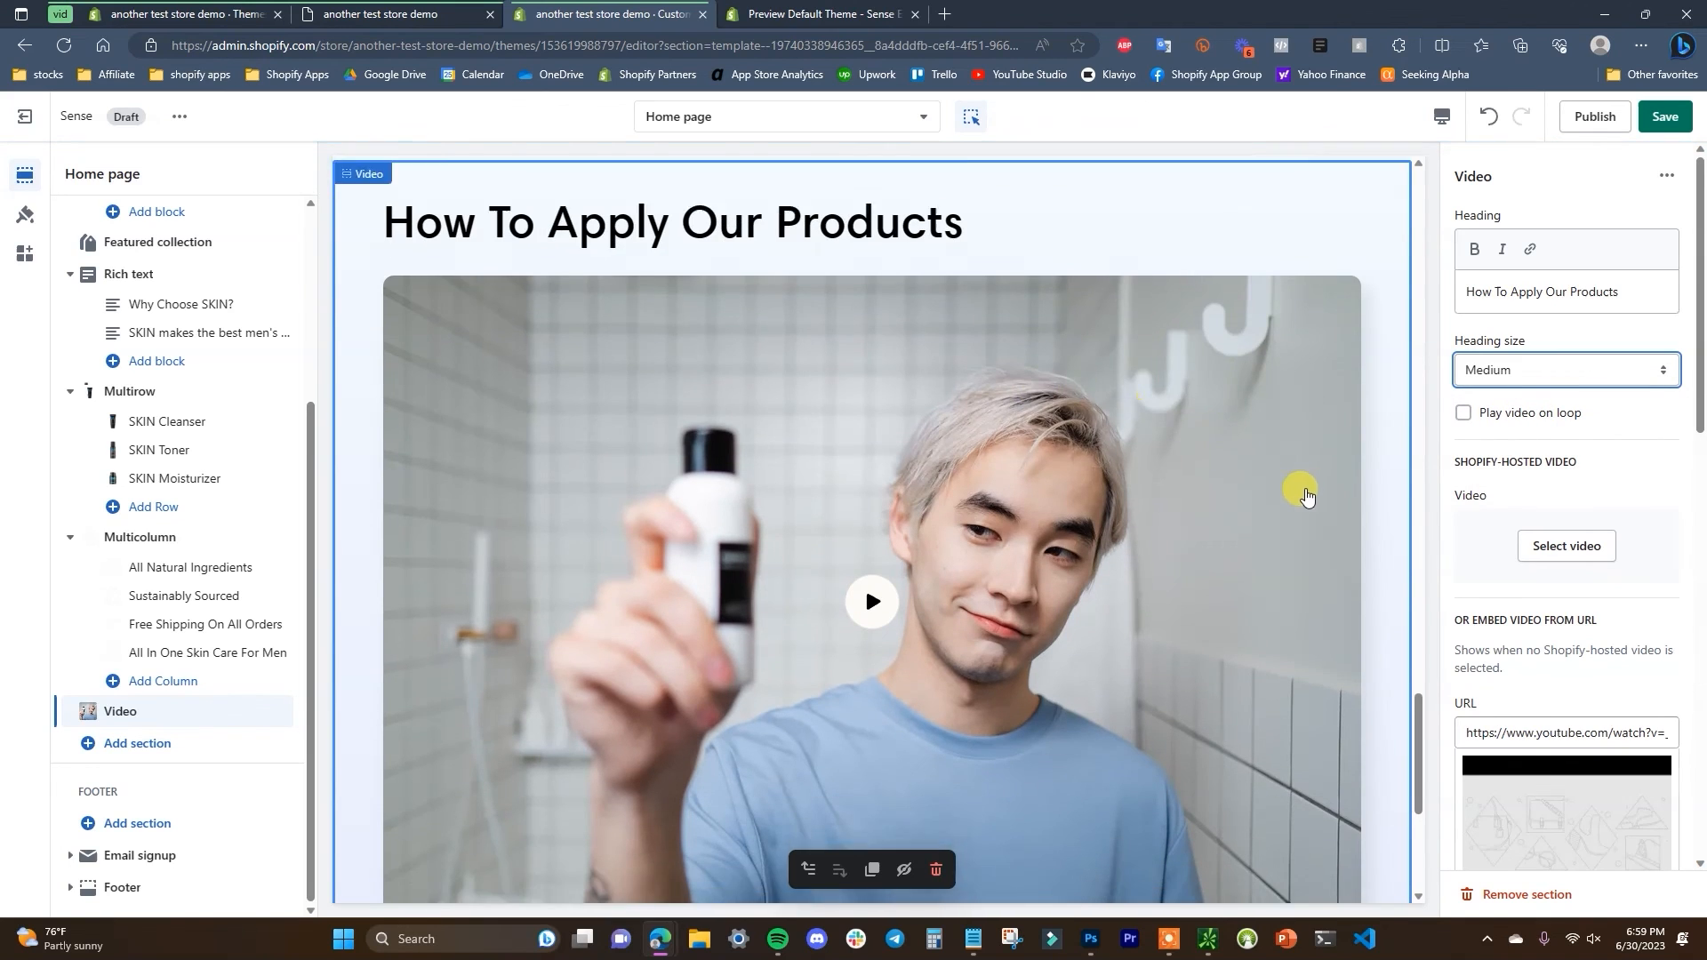
- Review the Video section in the page preview and save the theme
{"action": "scroll", "coordinate": [1300, 488], "scroll_direction": "down", "scroll_amount": 4}
{"action": "scroll", "coordinate": [1582, 533], "scroll_direction": "down", "scroll_amount": 5}
{"action": "scroll", "coordinate": [1618, 551], "scroll_direction": "up", "scroll_amount": 5}
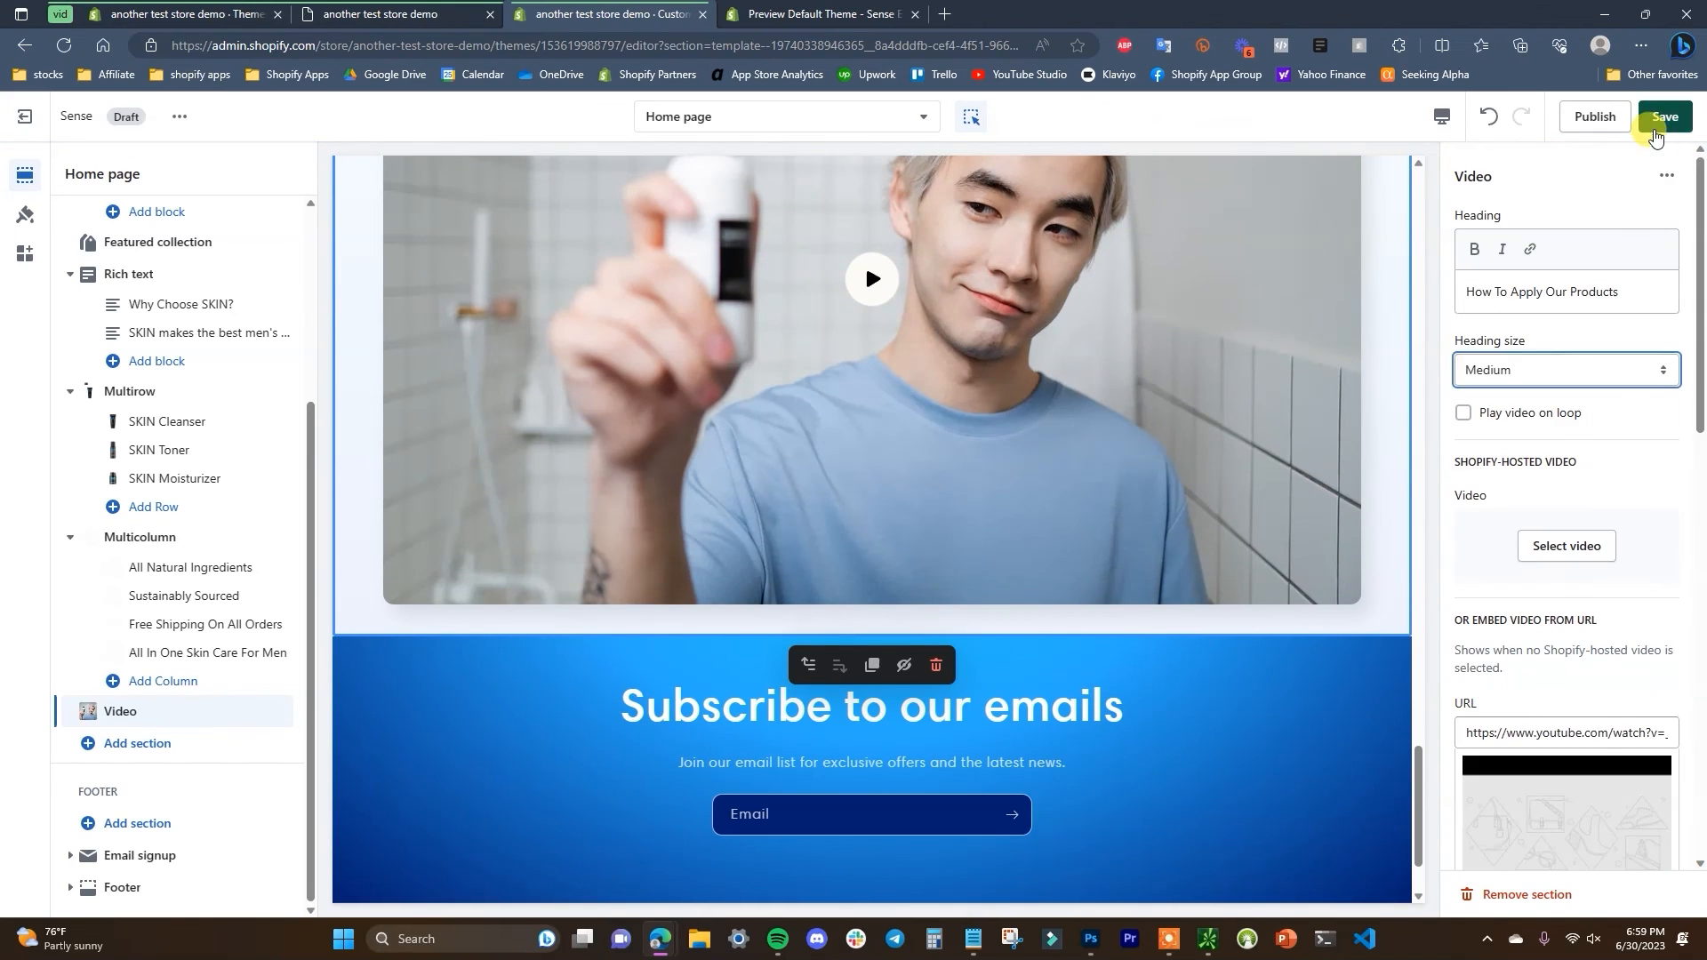
{"action": "left_click", "coordinate": [1665, 117]}
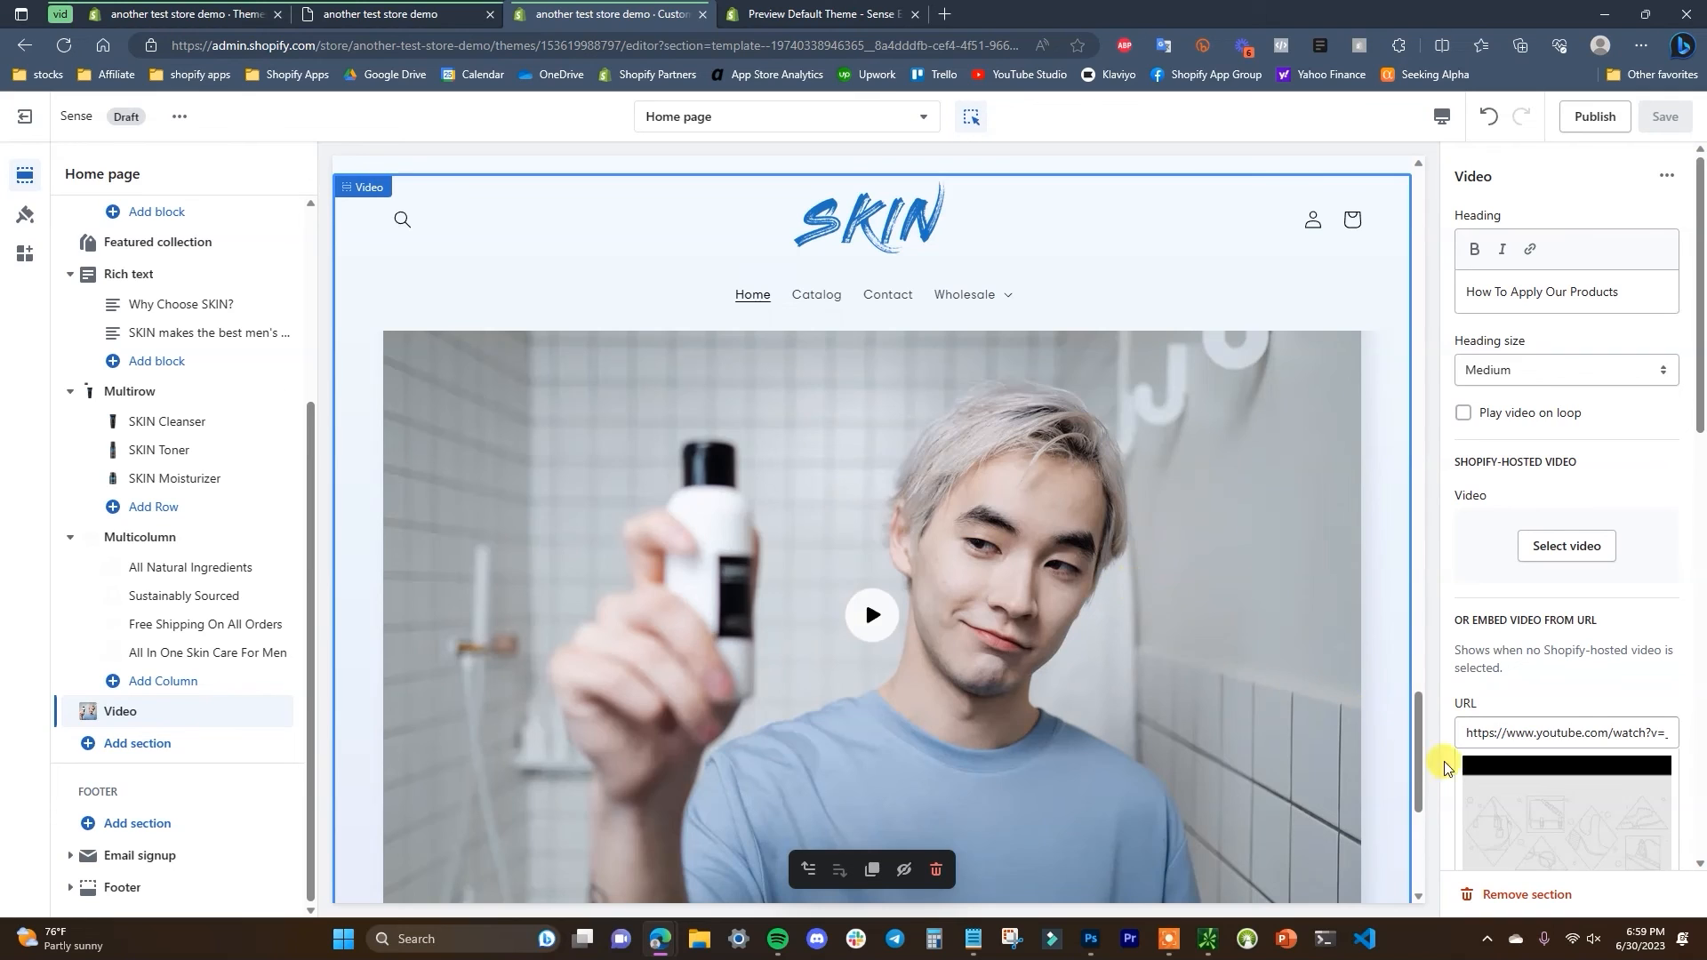
- Set the heading of the footer group's Email signup section to "Sign Up For 25% Off"
{"action": "left_click_drag", "start_coordinate": [1419, 774], "coordinate": [1405, 903]}
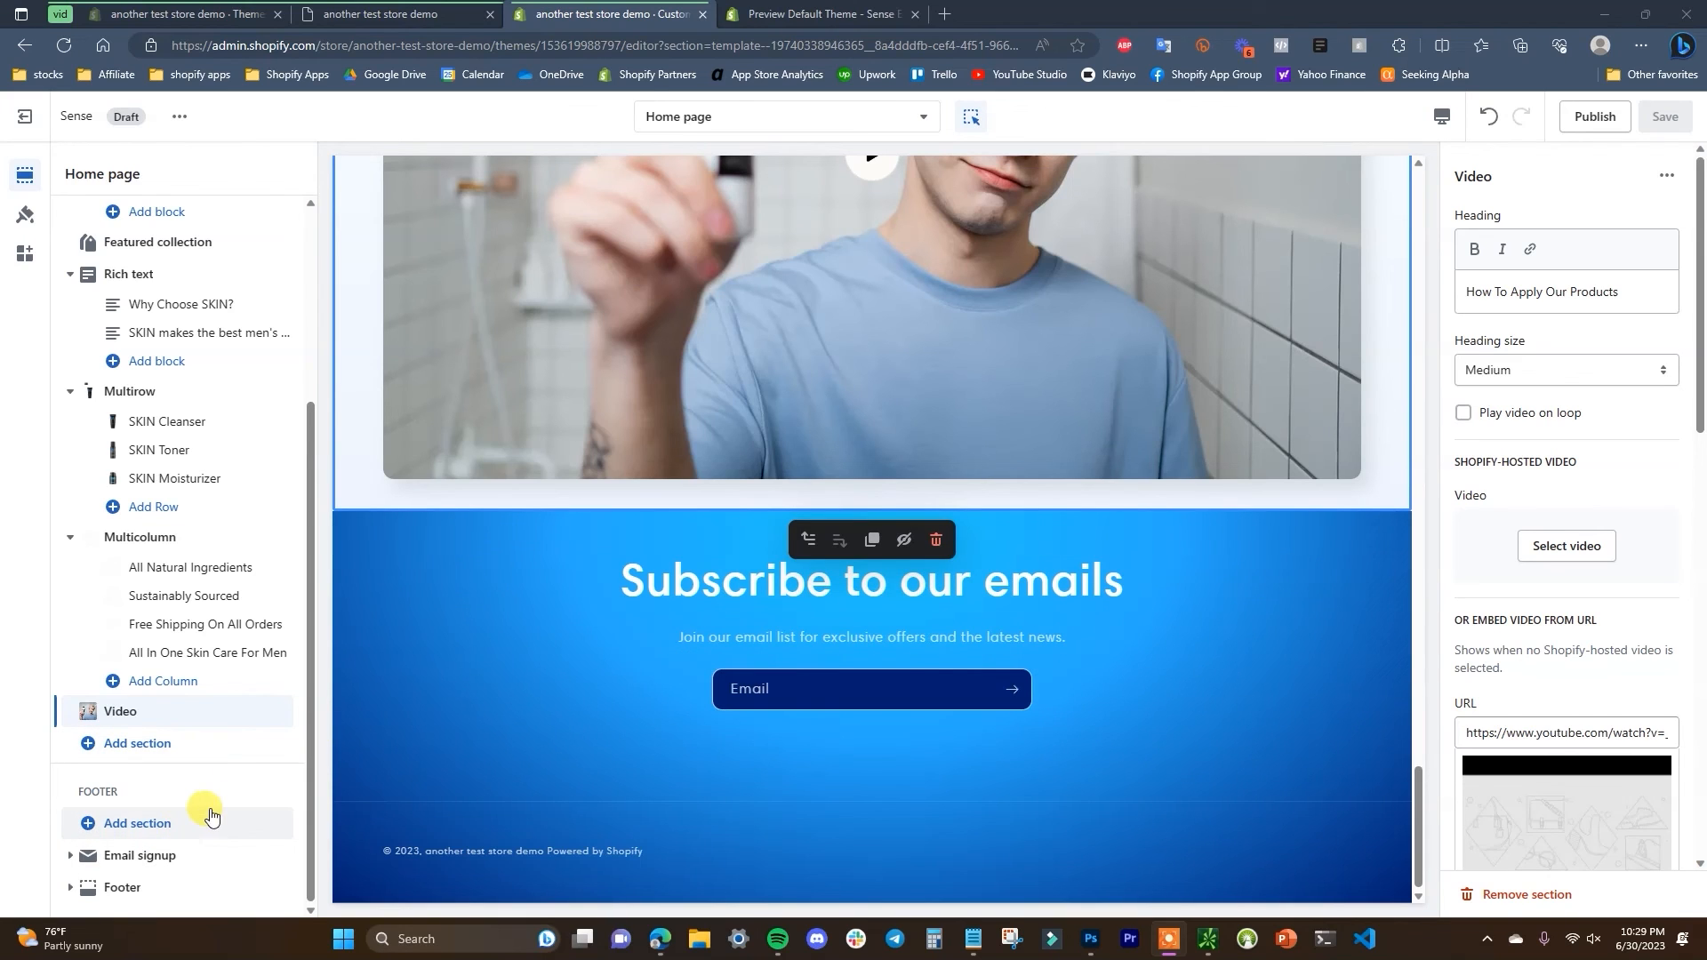
{"action": "left_click", "coordinate": [218, 856]}
{"action": "scroll", "coordinate": [245, 794], "scroll_direction": "down", "scroll_amount": 2}
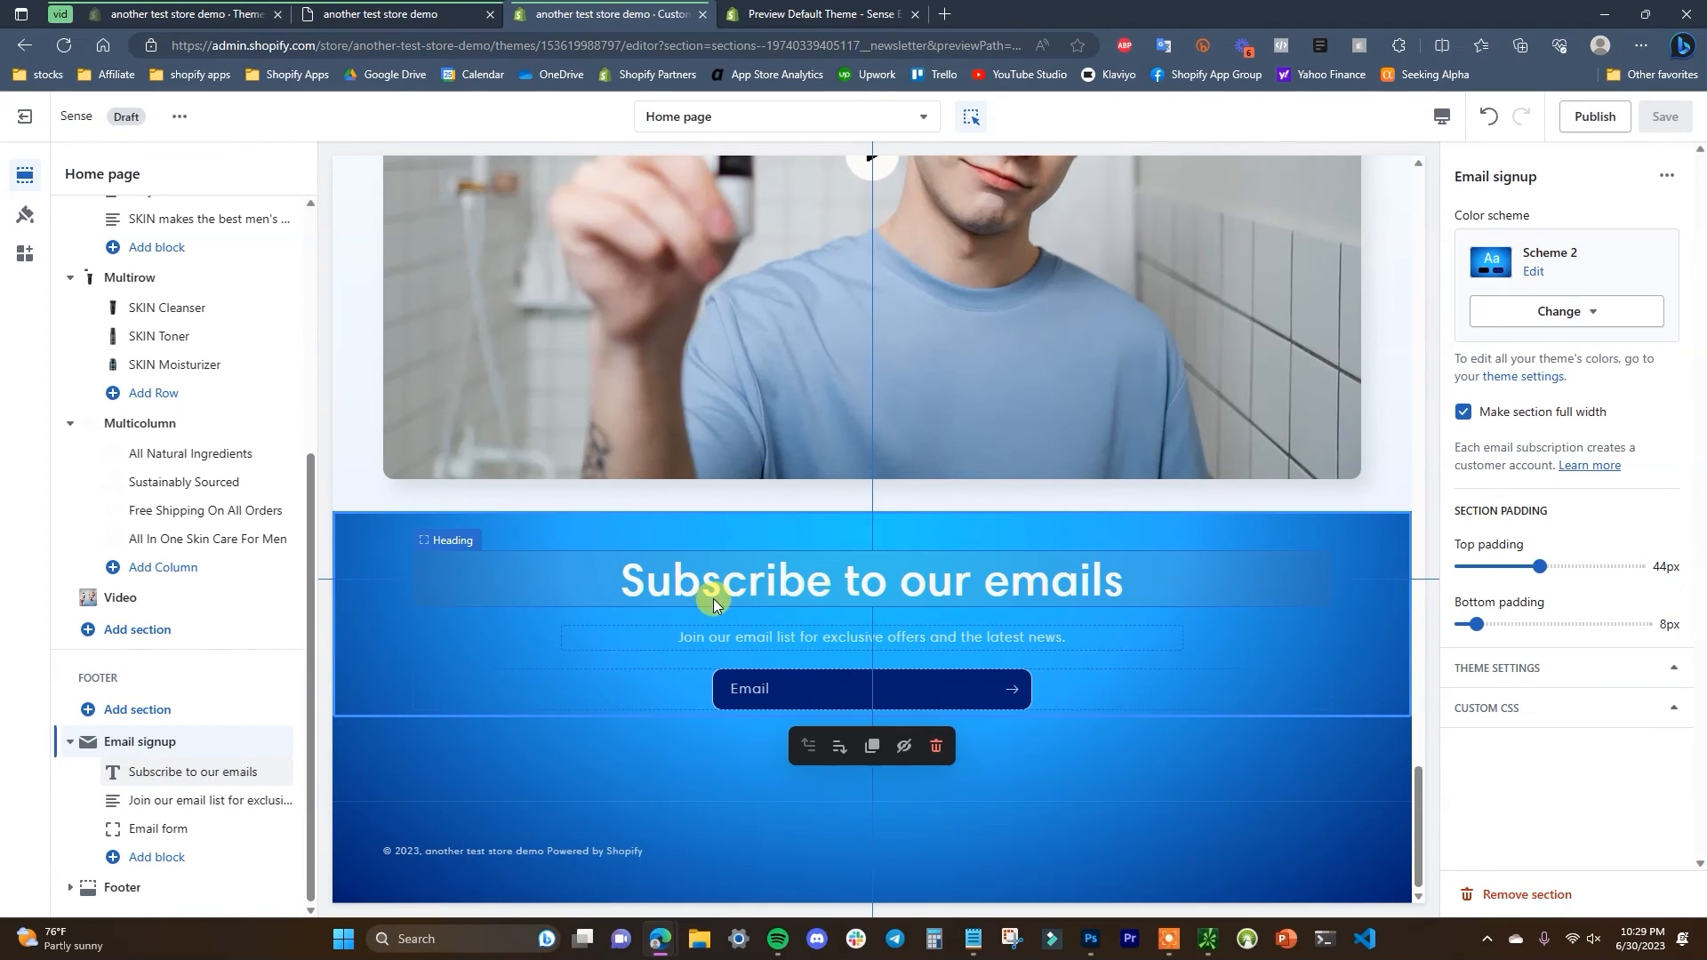
{"action": "left_click", "coordinate": [205, 771]}
{"action": "triple_click", "coordinate": [1619, 297]}
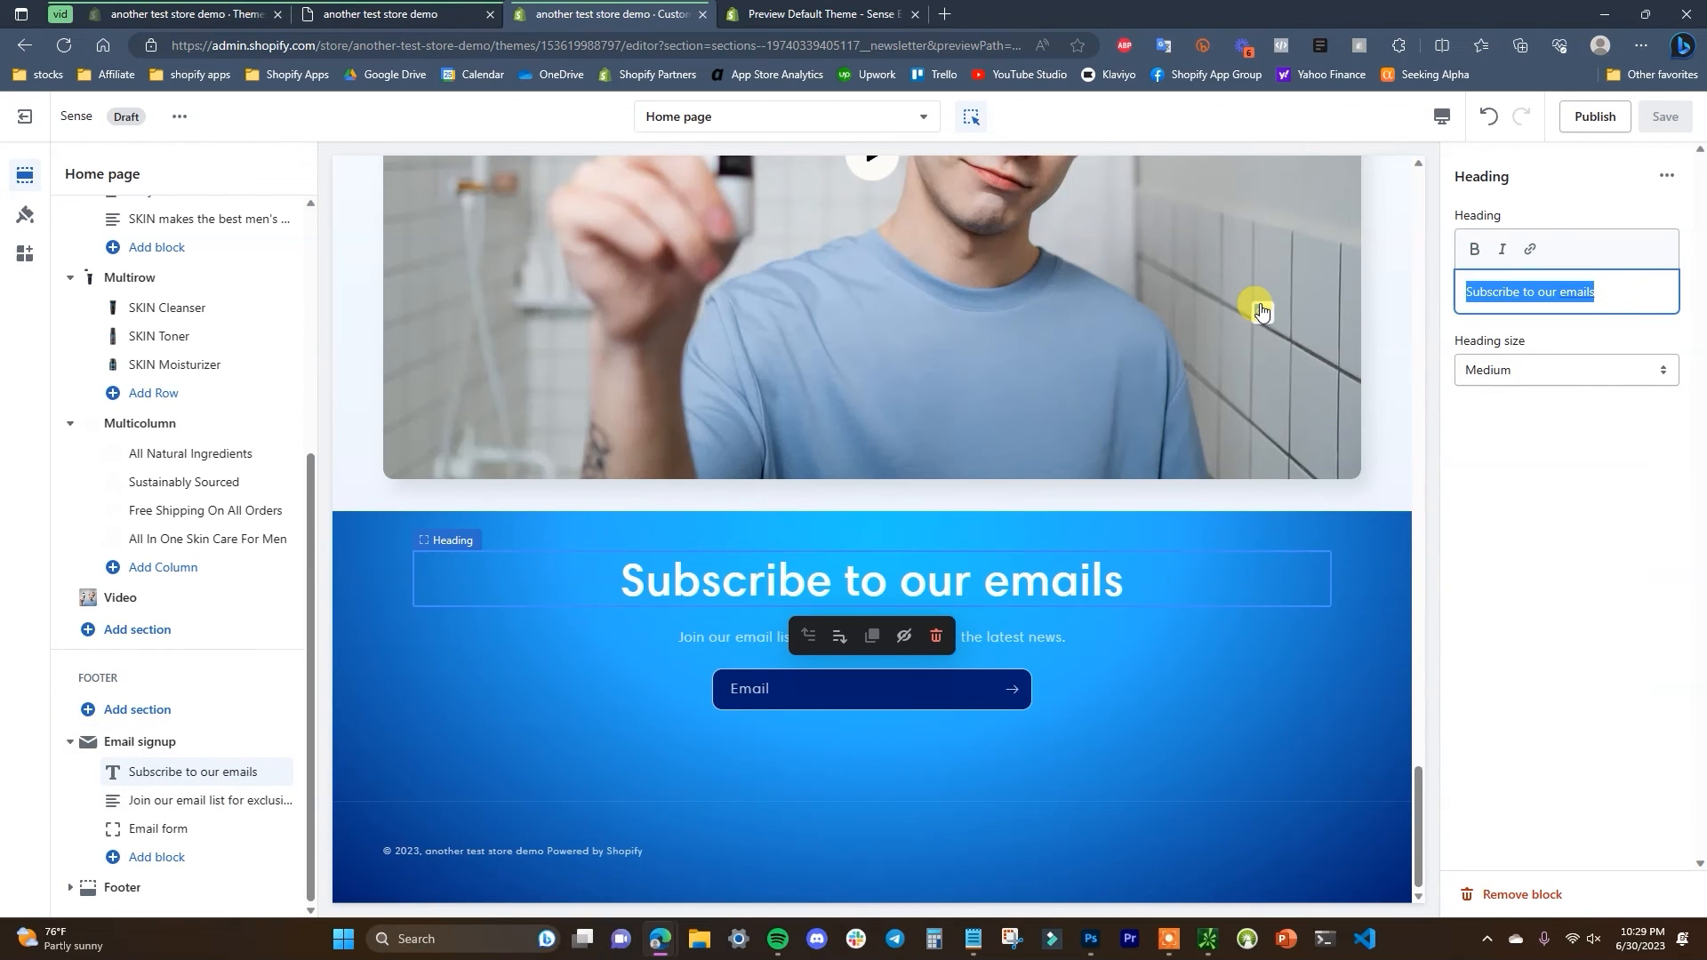
{"action": "type", "text": "Sign Up For 25% "}
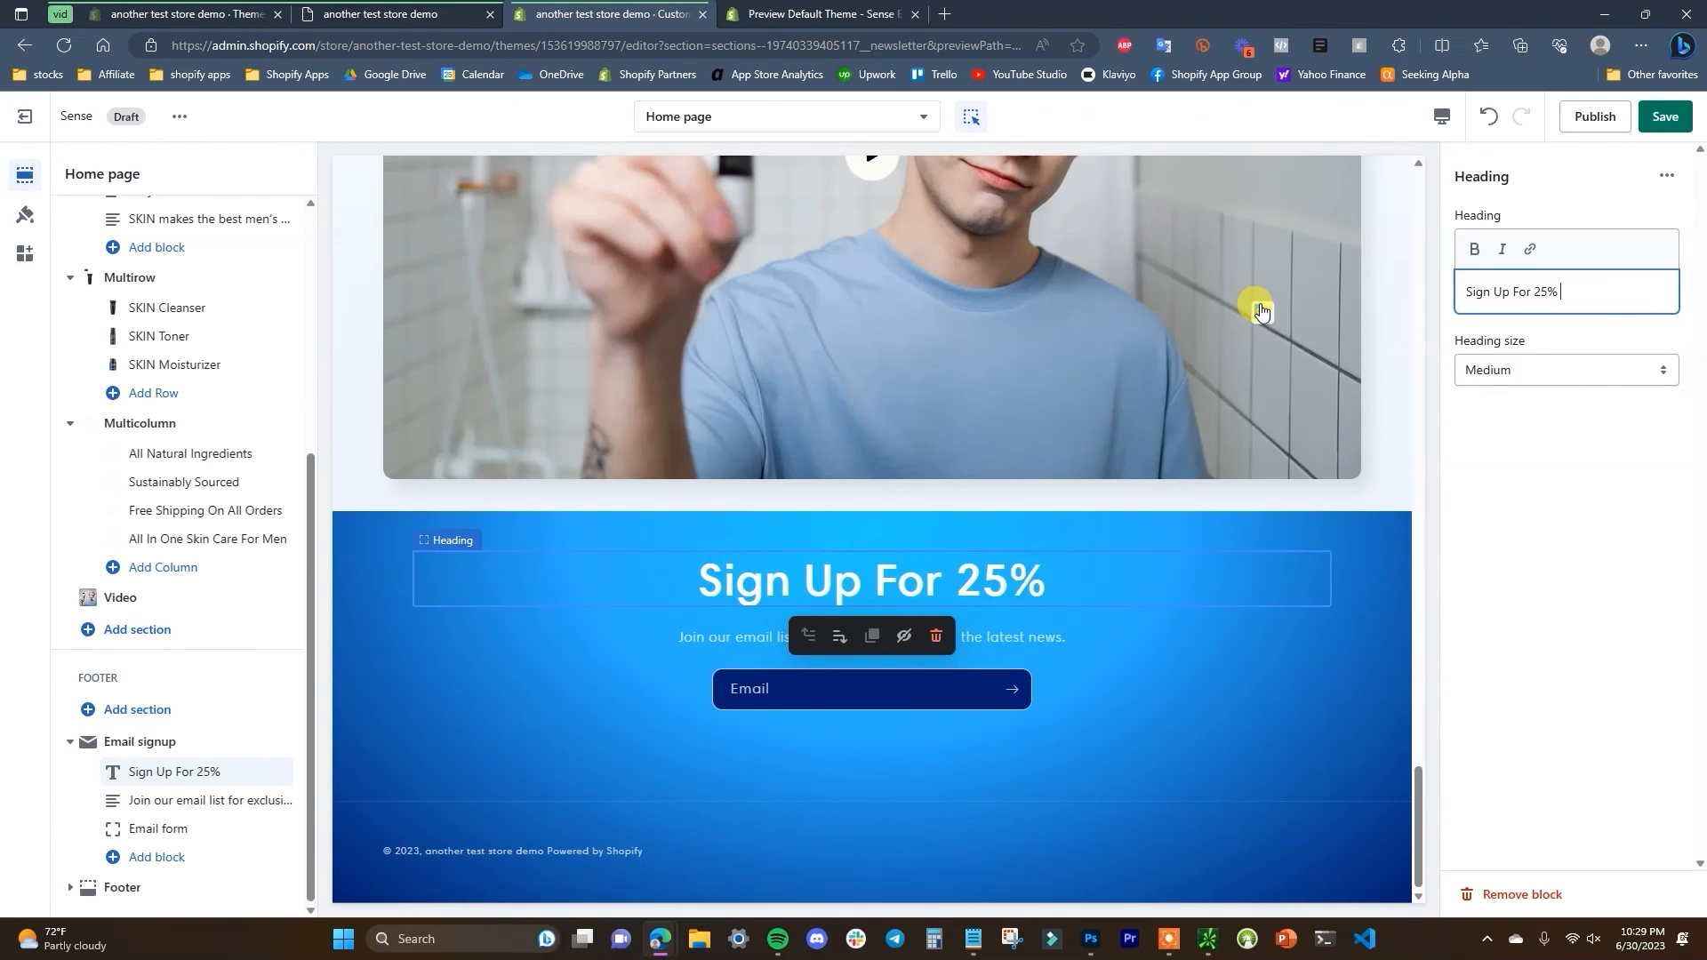
{"action": "type", "text": "Off"}
{"action": "left_click", "coordinate": [1593, 489]}
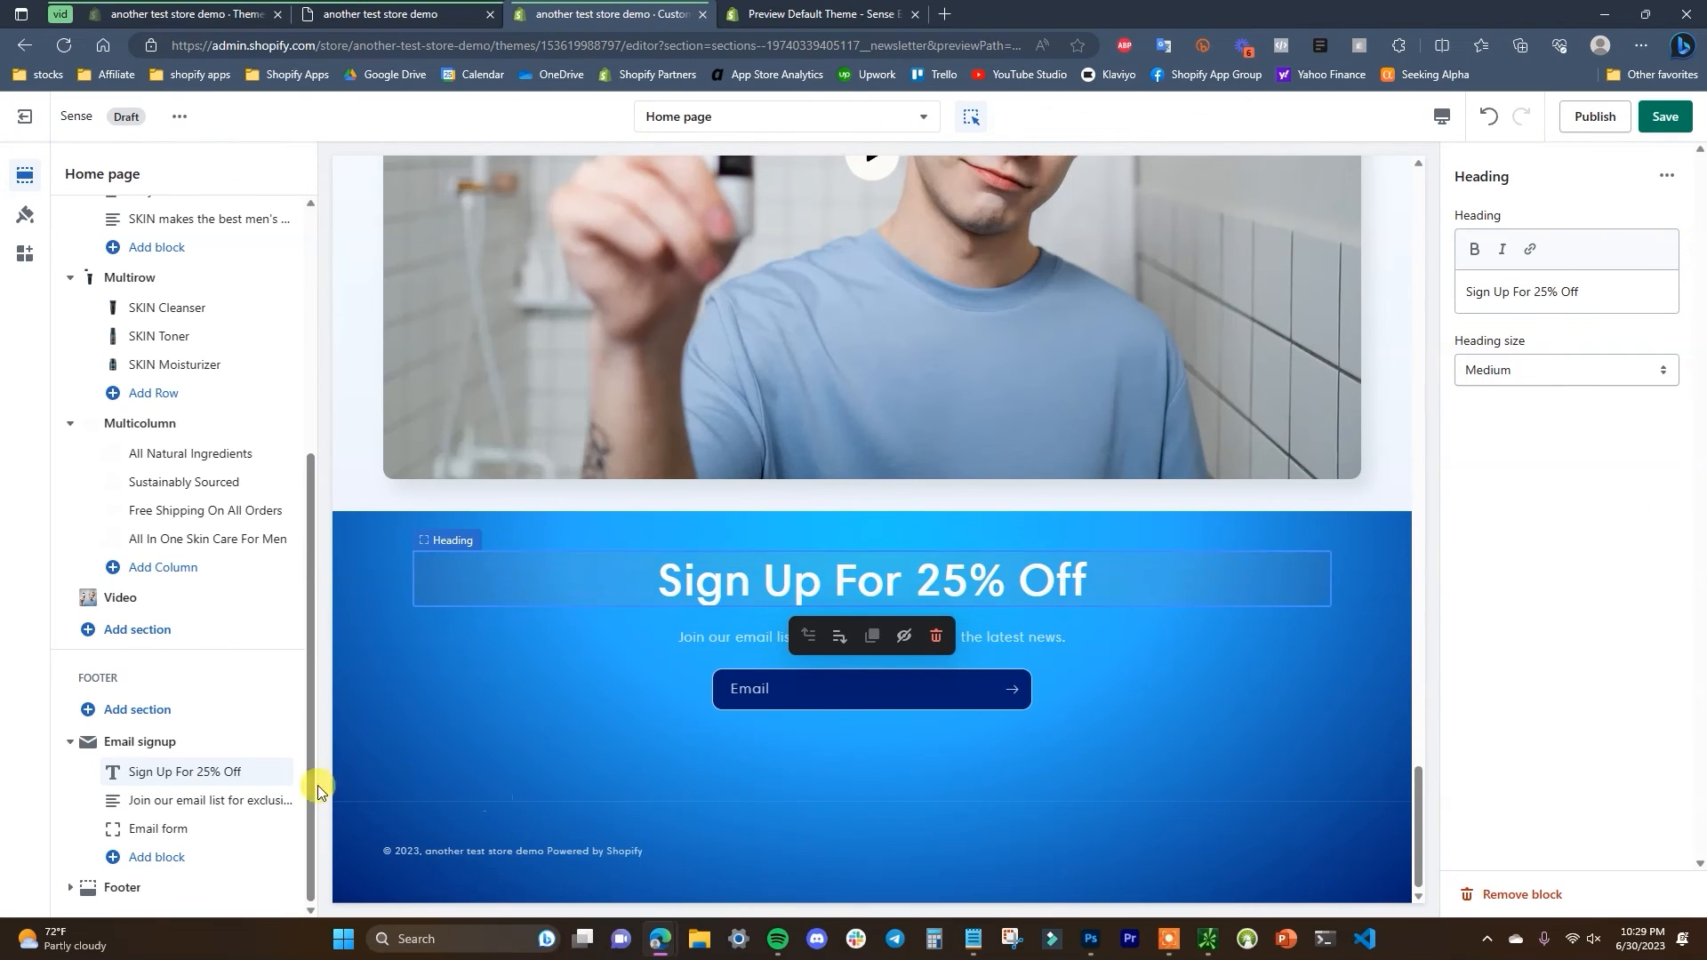
- Add a Menu block to the Footer section for the quick links
{"action": "left_click", "coordinate": [161, 888]}
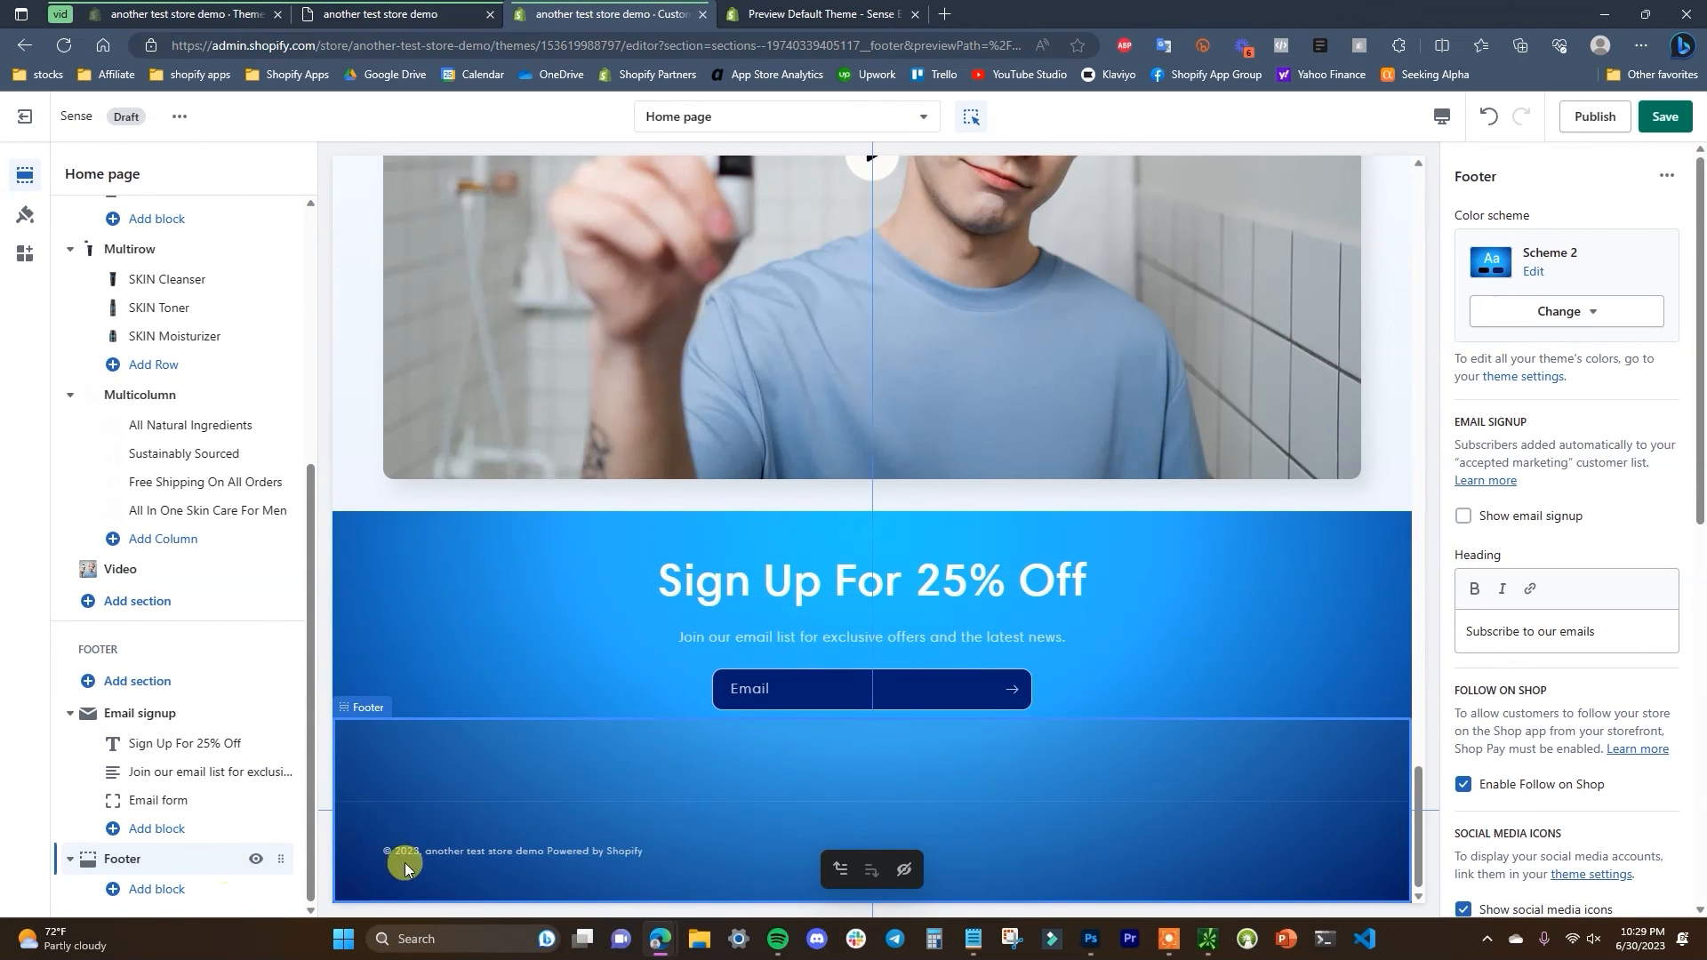
{"action": "left_click", "coordinate": [169, 893]}
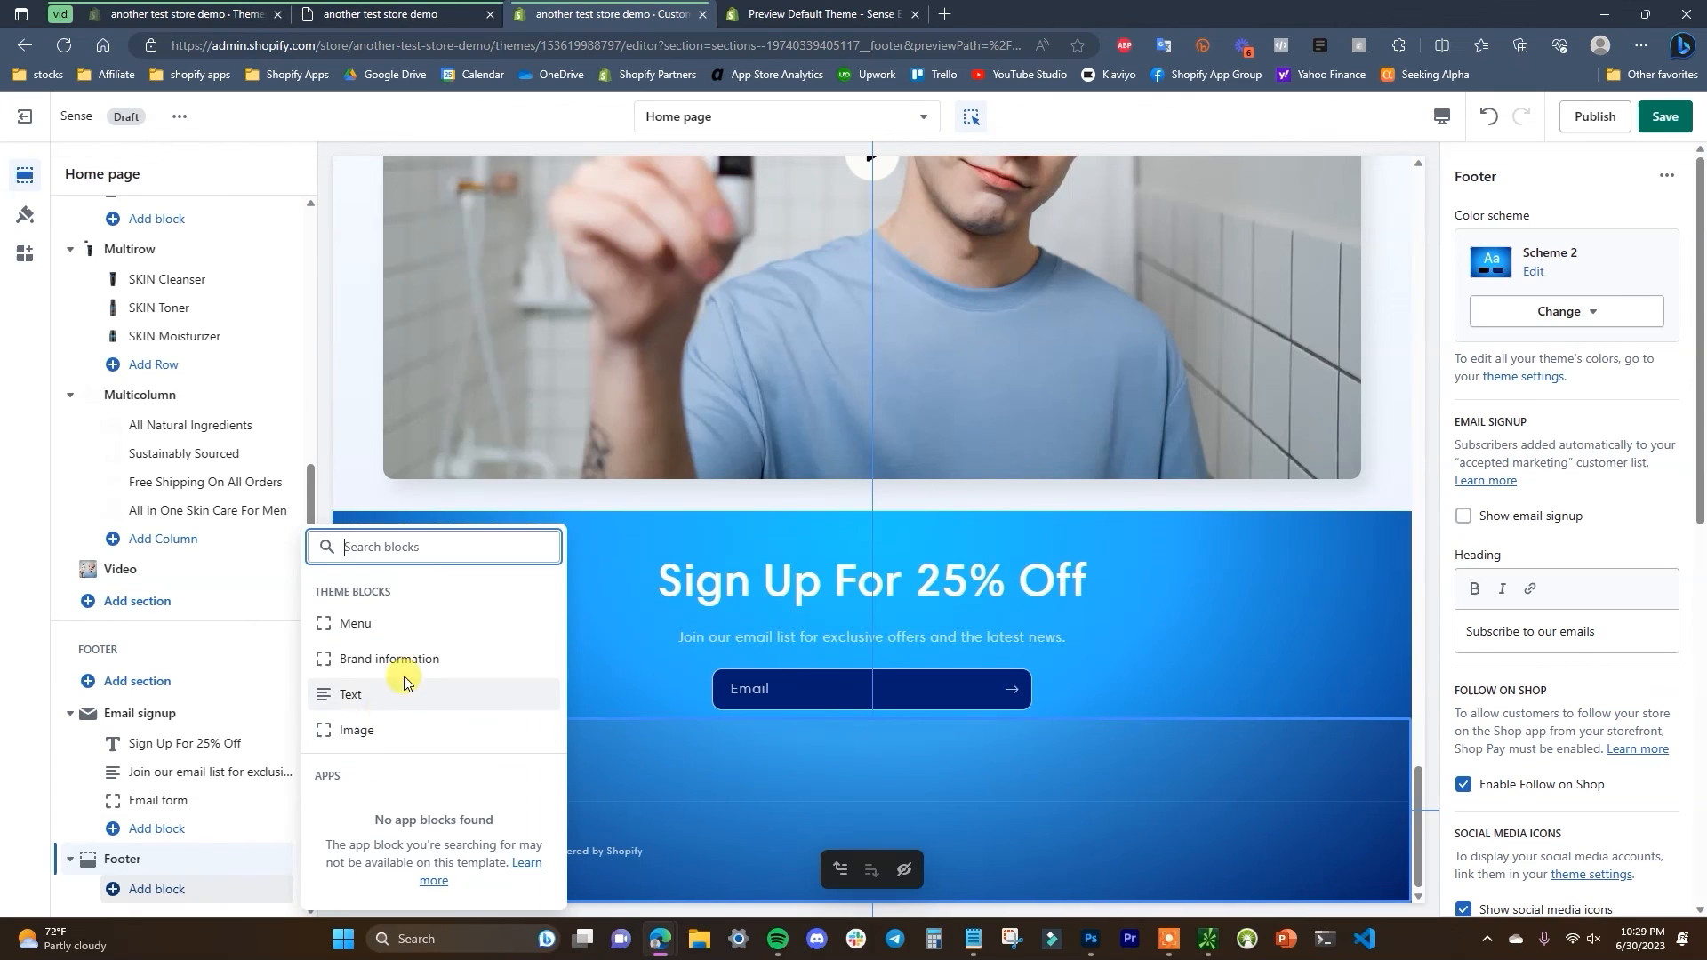
{"action": "left_click", "coordinate": [396, 643]}
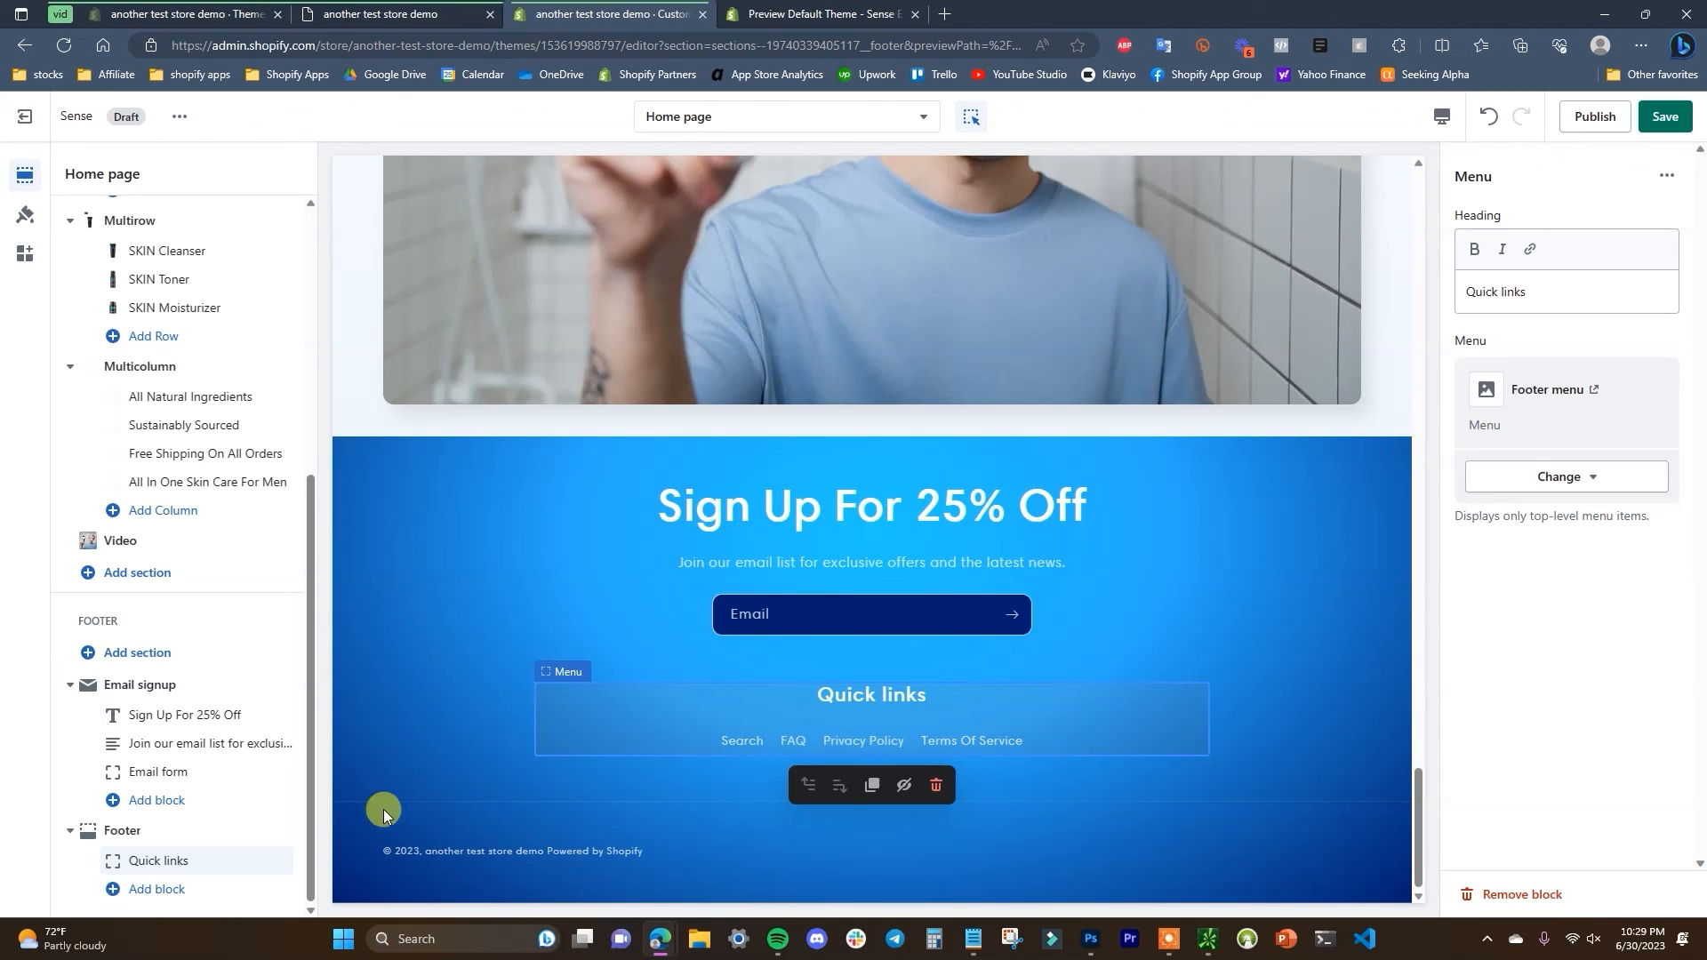
- Add a Text block to the footer with the heading "Contact Us" and the contact details copied from the earlier storefront
{"action": "left_click", "coordinate": [175, 893]}
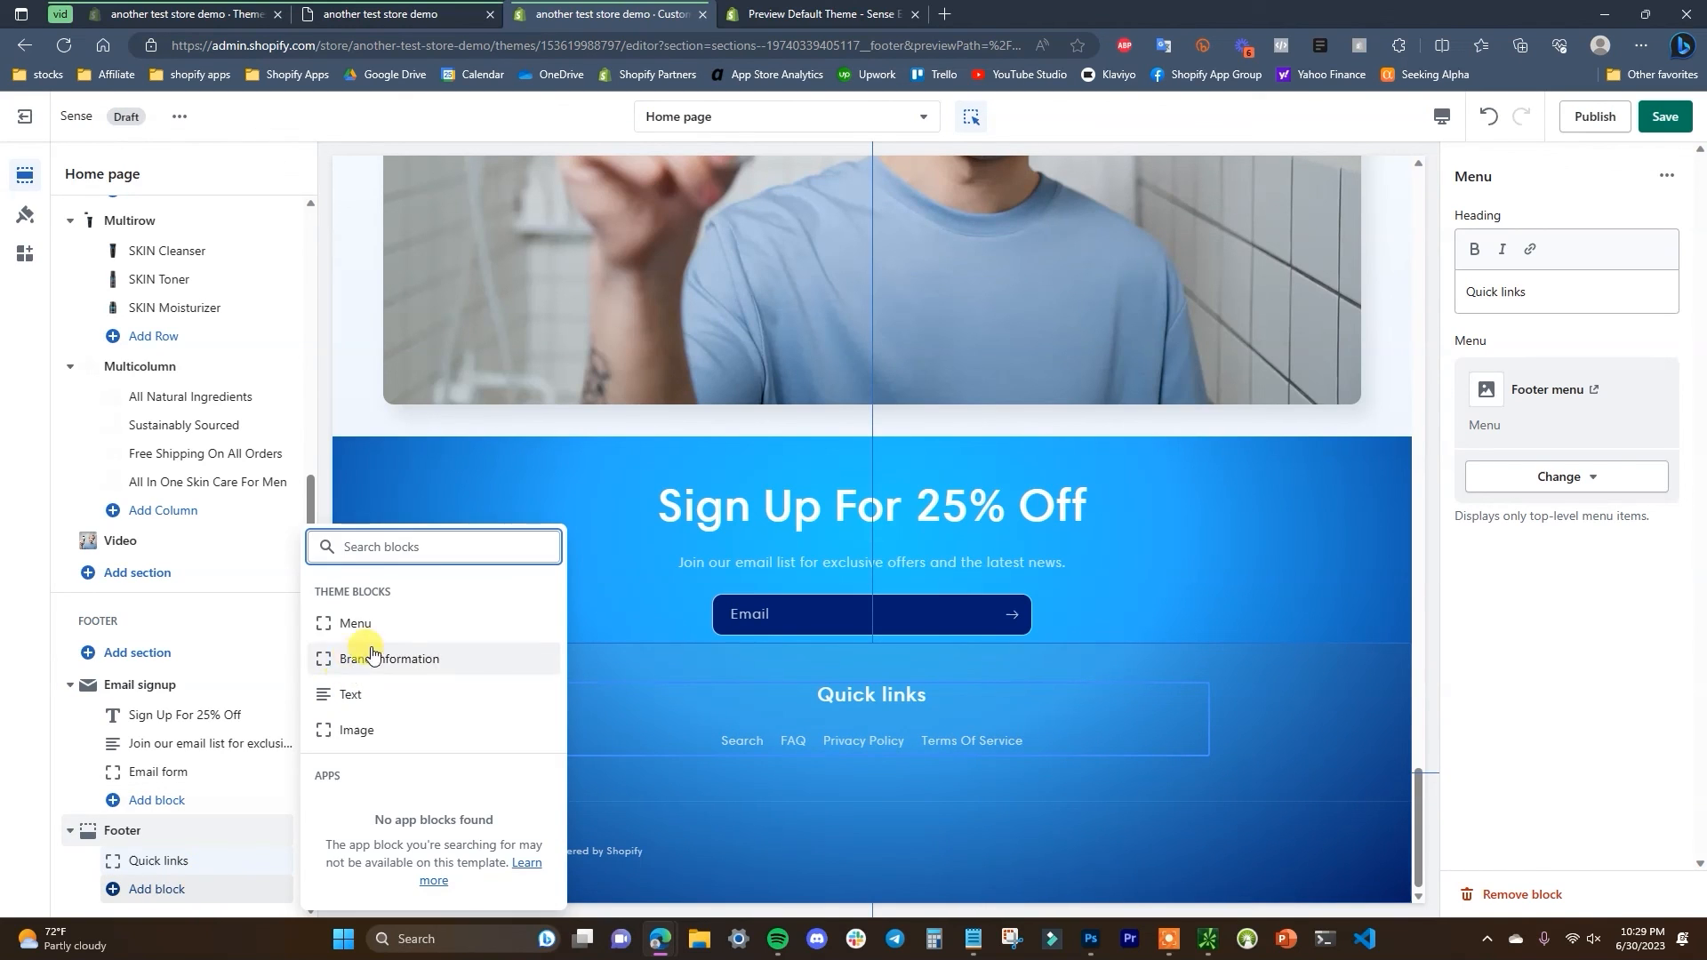
{"action": "left_click", "coordinate": [432, 698]}
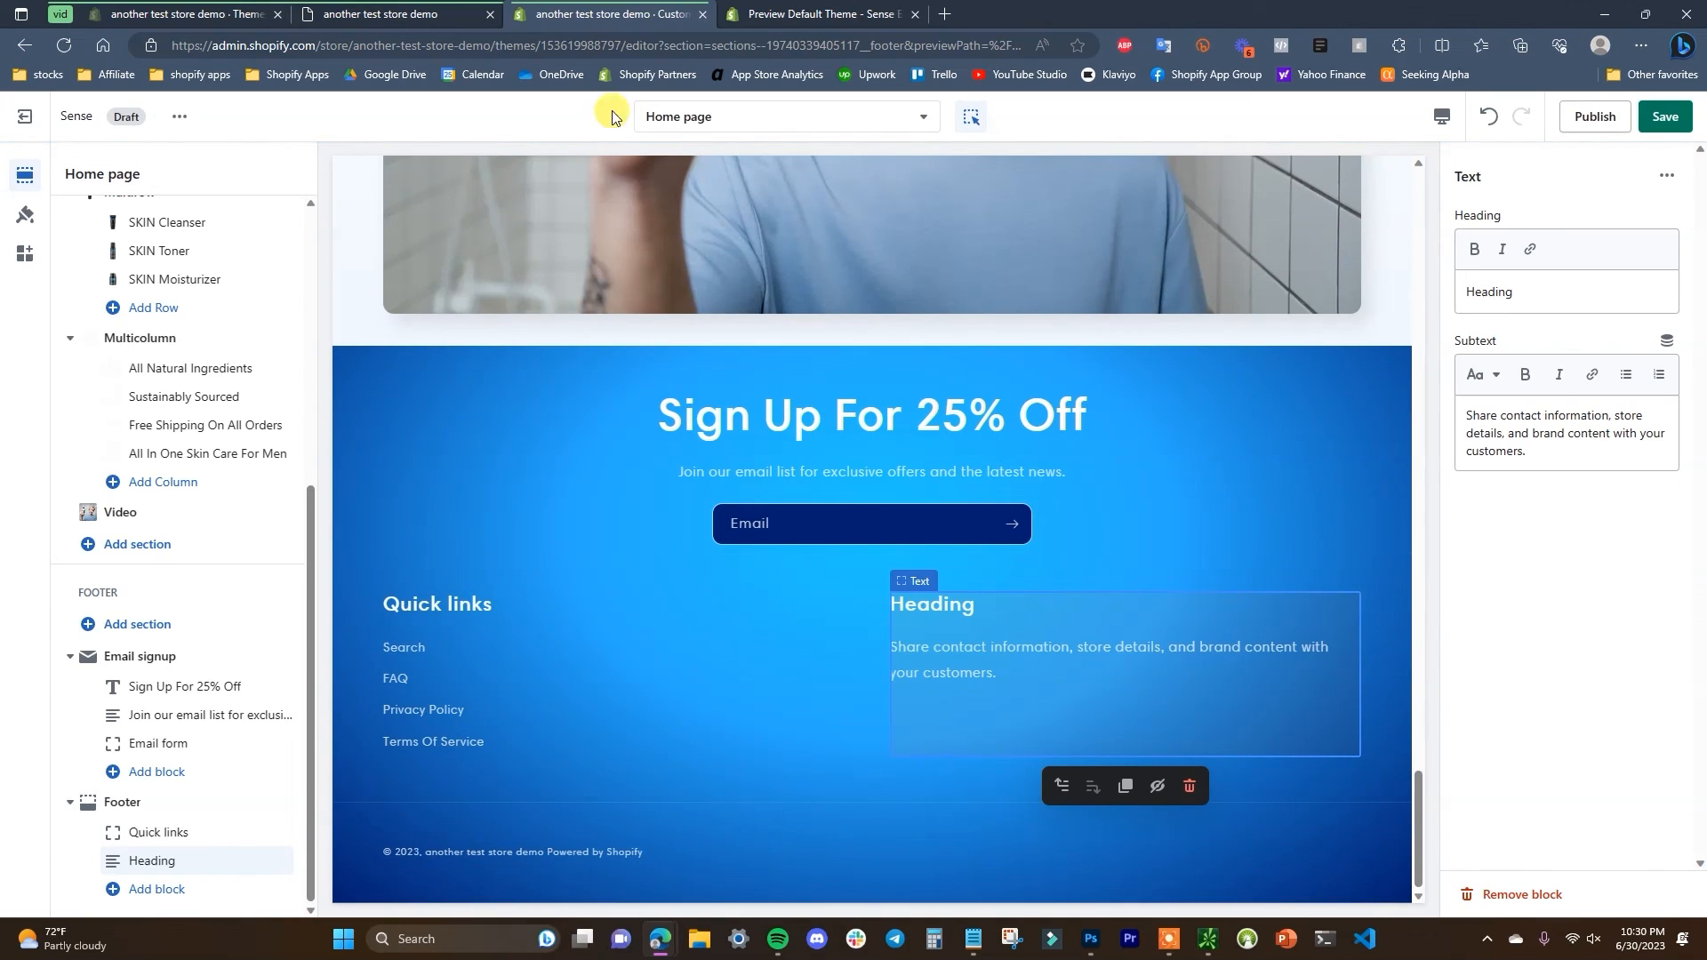
{"action": "left_click", "coordinate": [409, 13]}
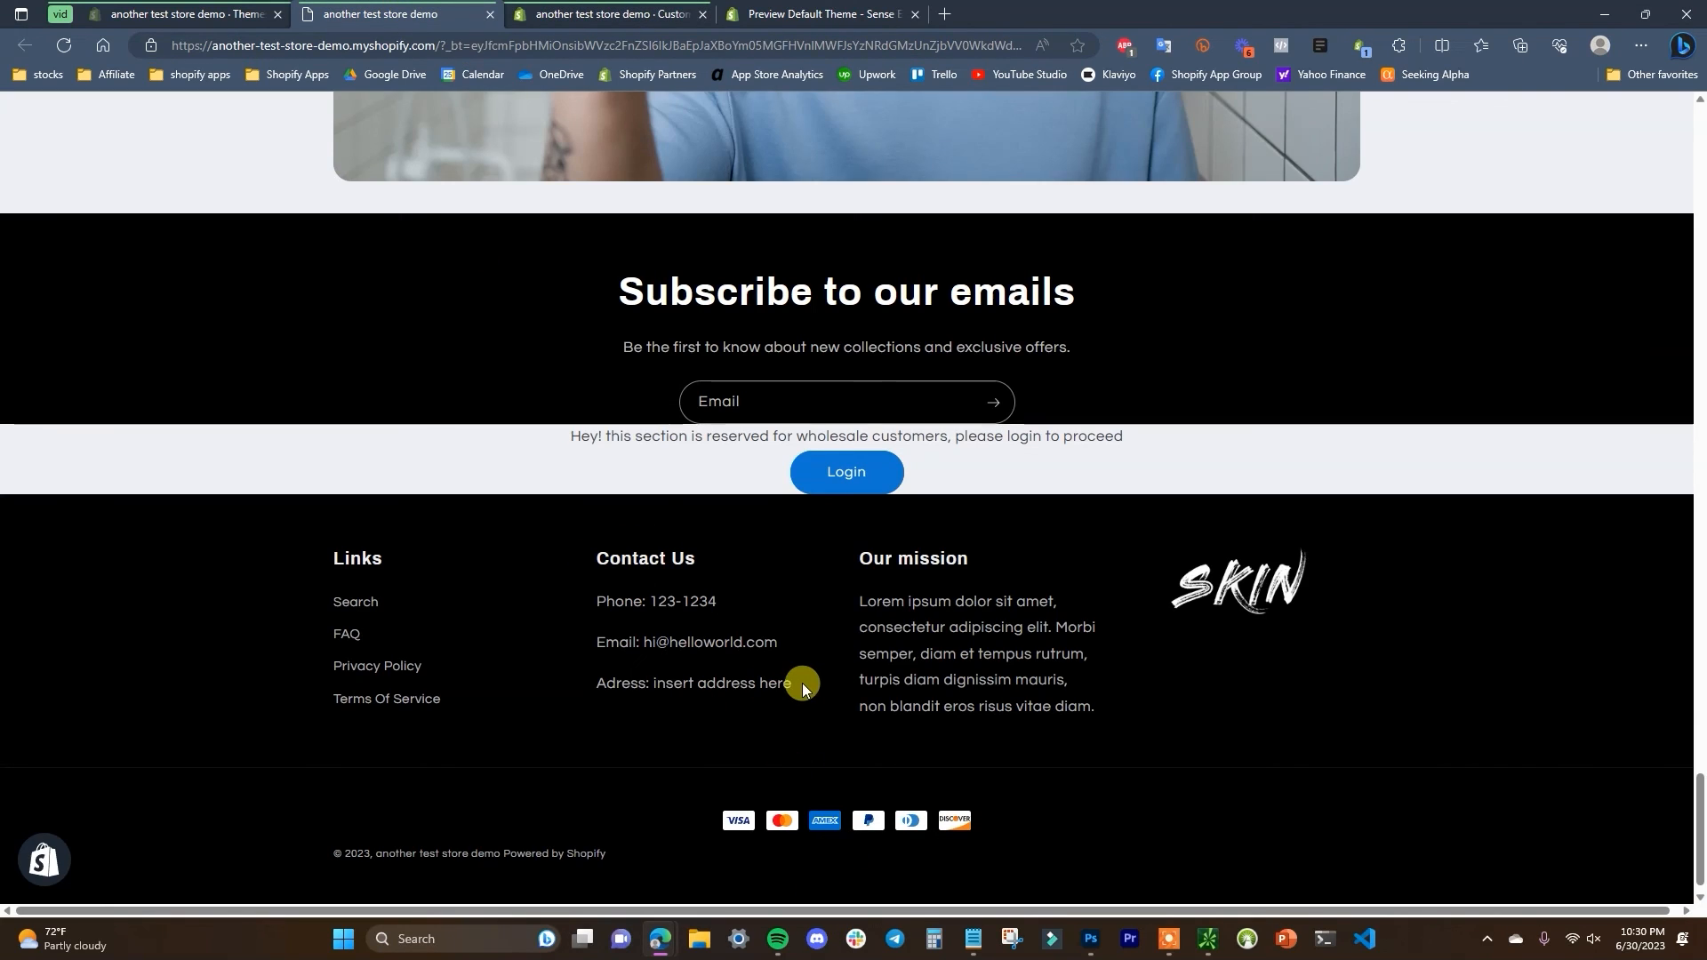
{"action": "left_click_drag", "start_coordinate": [706, 569], "coordinate": [599, 553]}
{"action": "key", "text": "ctrl+c"}
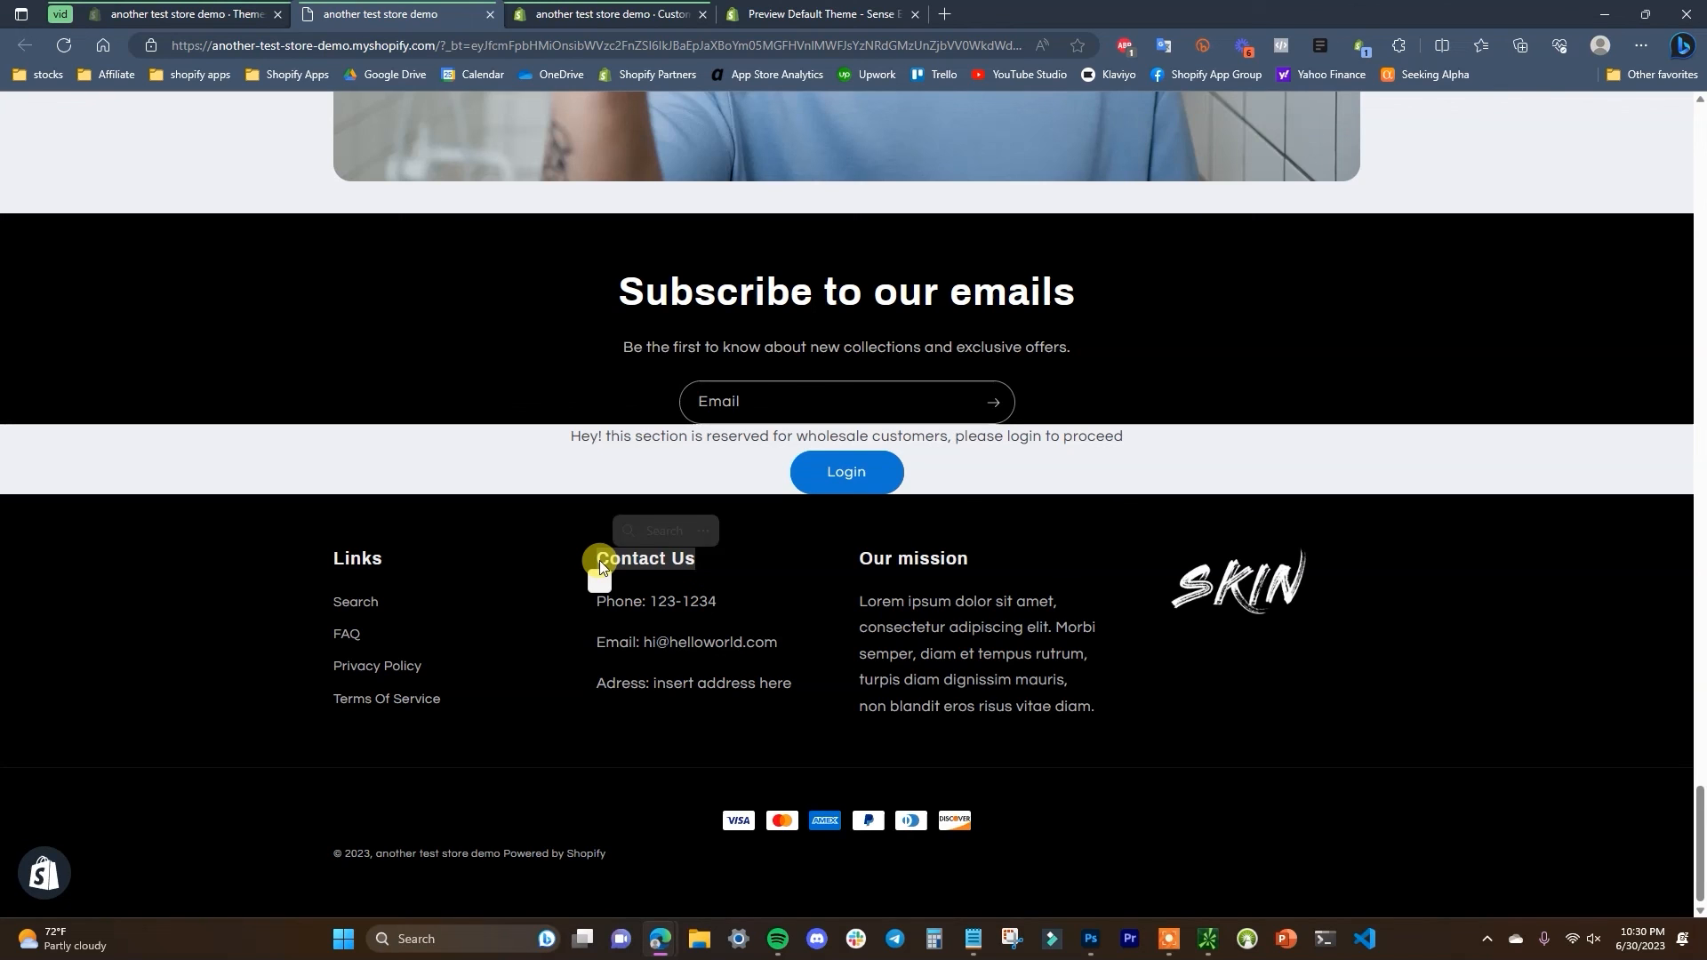
{"action": "left_click", "coordinate": [623, 13]}
{"action": "double_click", "coordinate": [1558, 291]}
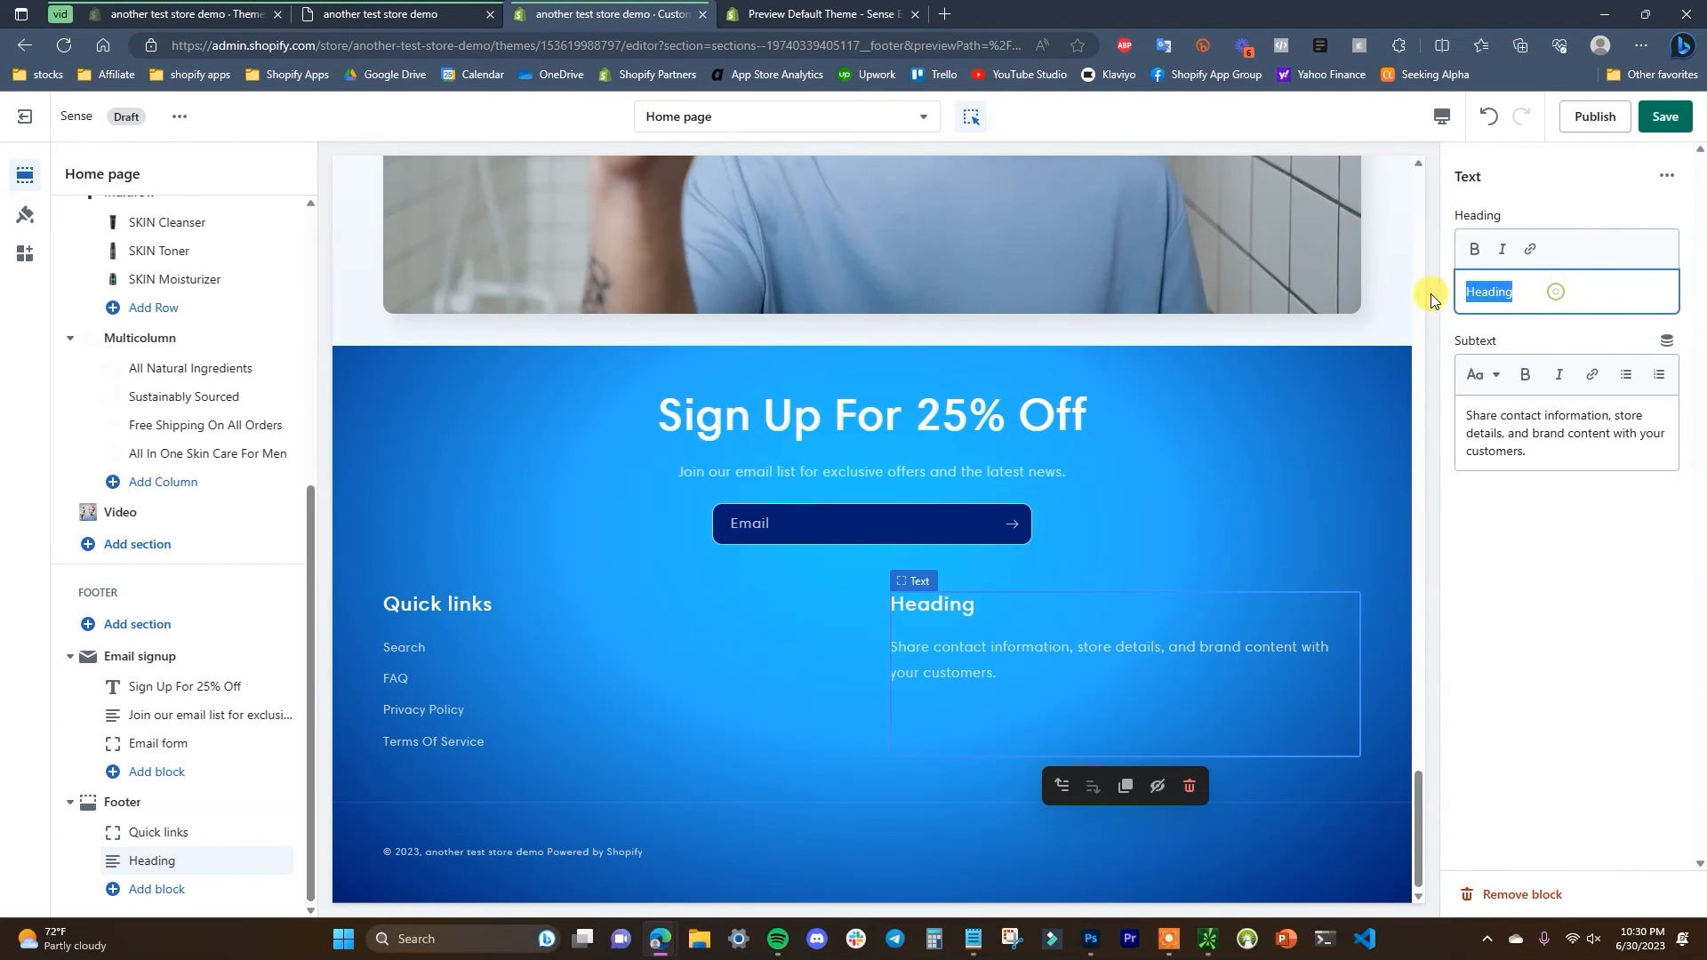
{"action": "key", "text": "ctrl+v"}
{"action": "left_click", "coordinate": [335, 11]}
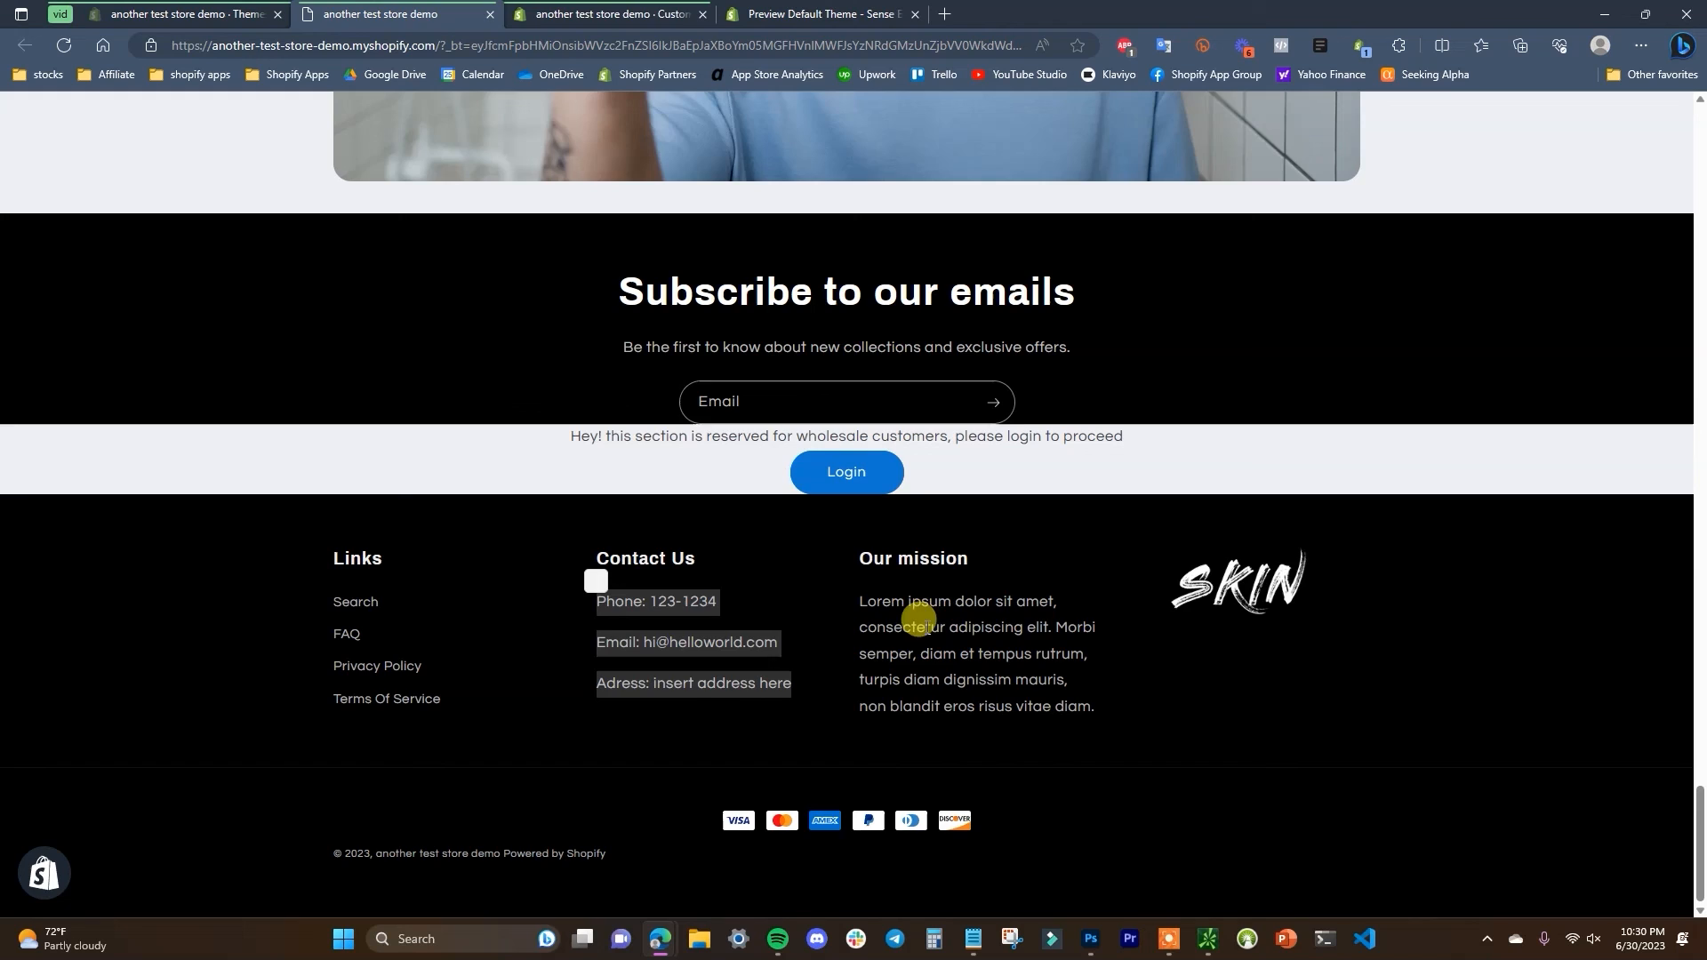
{"action": "left_click", "coordinate": [601, 7]}
- Add another Text block to the Footer section with the heading "Our mission" copied from the earlier storefront
{"action": "left_click", "coordinate": [157, 888]}
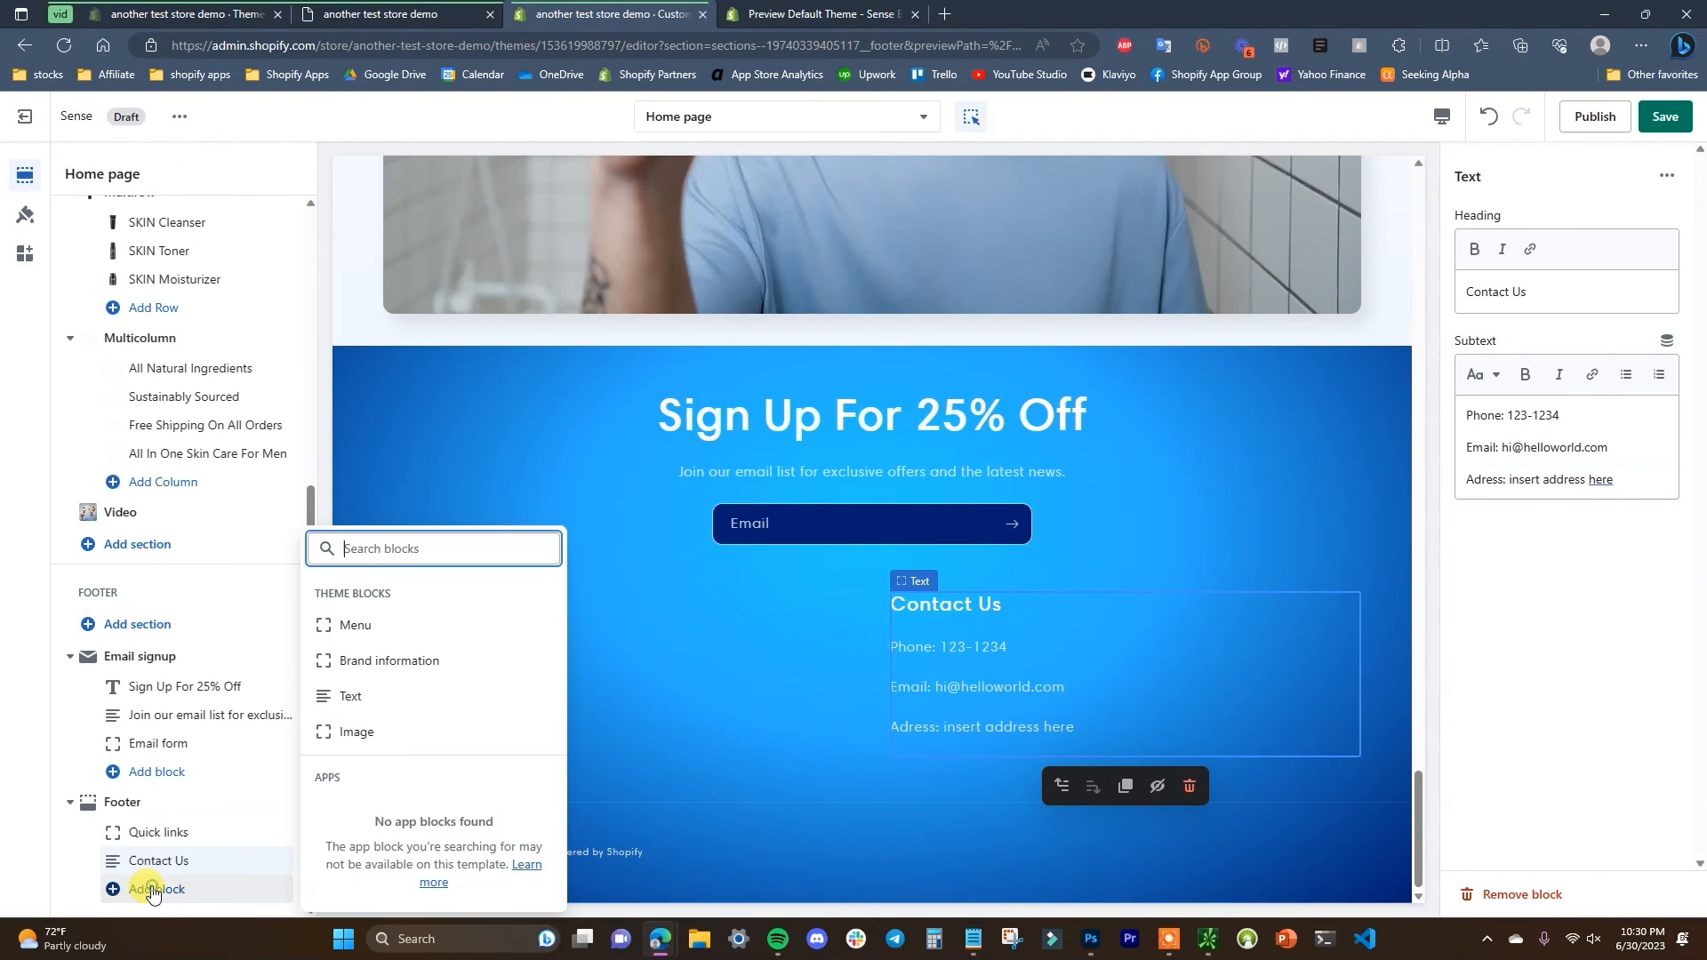
{"action": "left_click", "coordinate": [352, 695]}
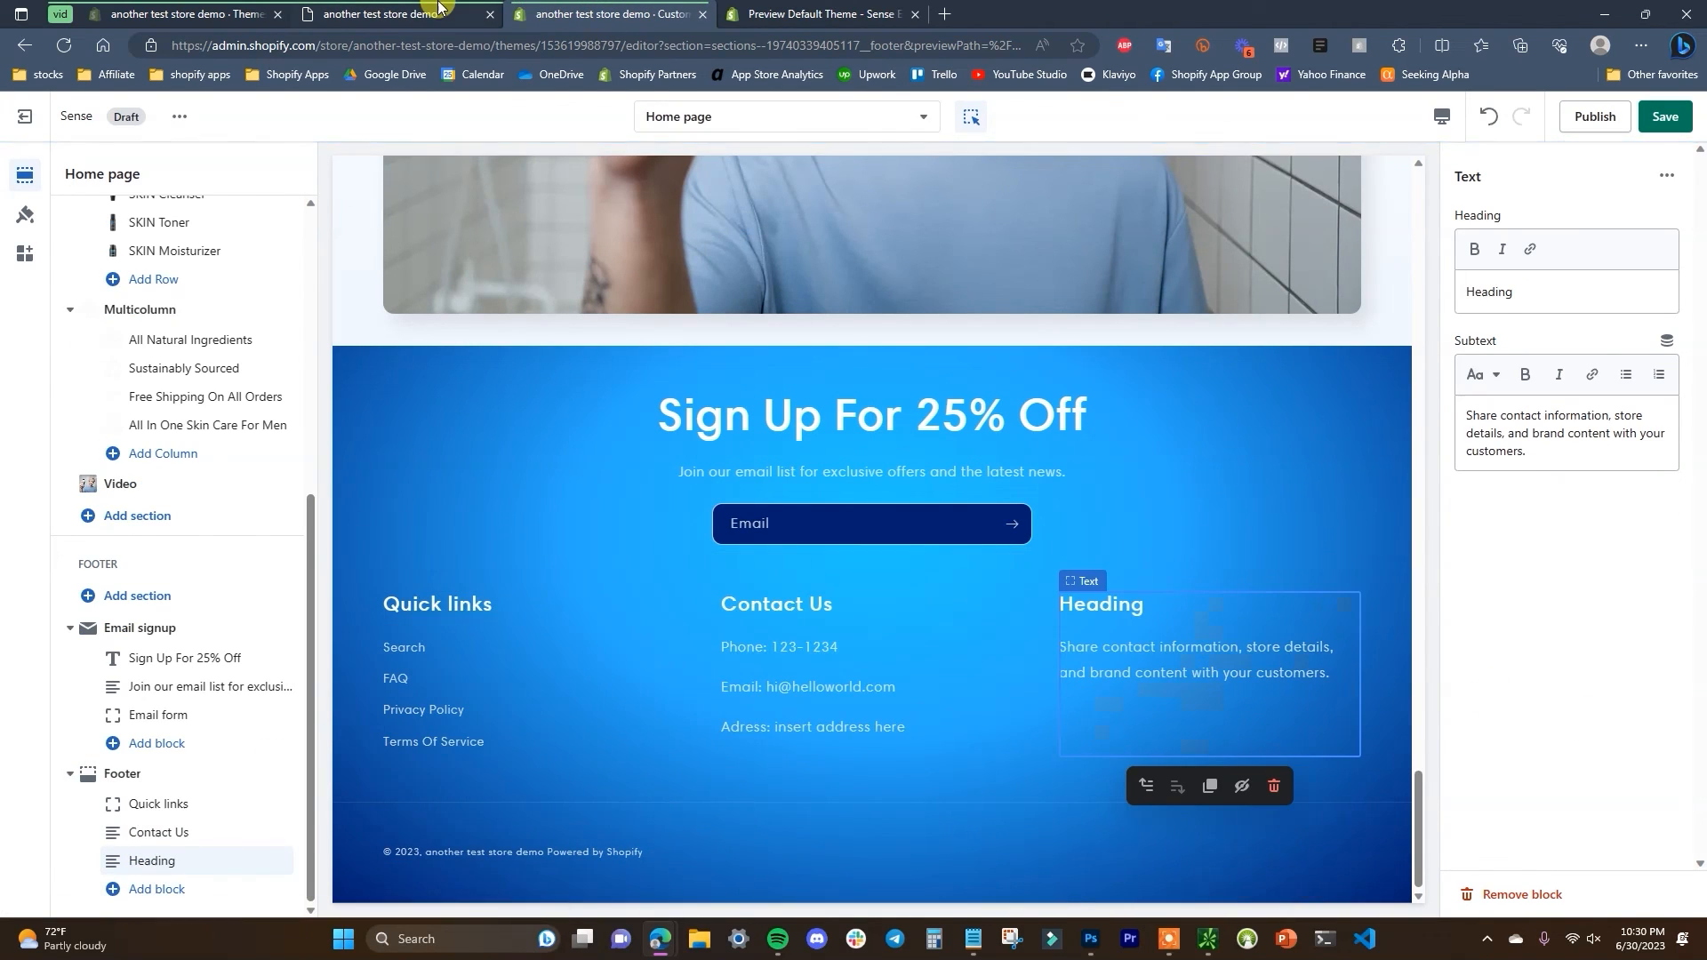
{"action": "left_click", "coordinate": [436, 12]}
{"action": "left_click_drag", "start_coordinate": [971, 562], "coordinate": [856, 569]}
{"action": "key", "text": "ctrl+c"}
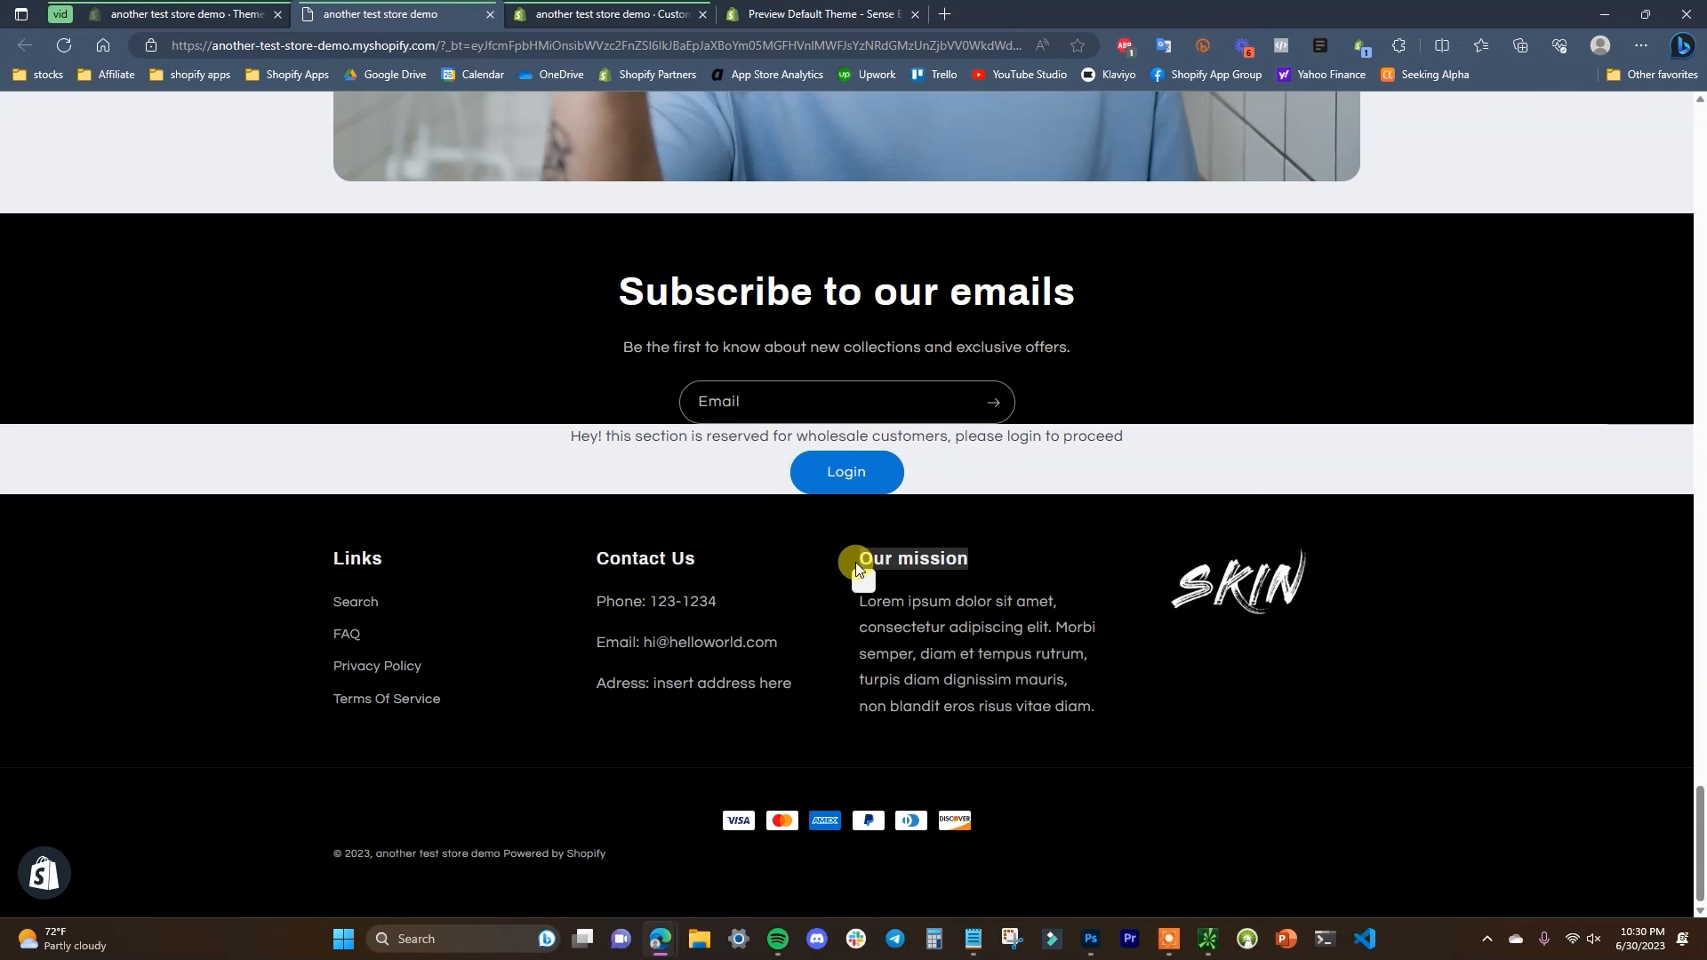
{"action": "left_click", "coordinate": [615, 10]}
{"action": "left_click_drag", "start_coordinate": [1551, 292], "coordinate": [1467, 298]}
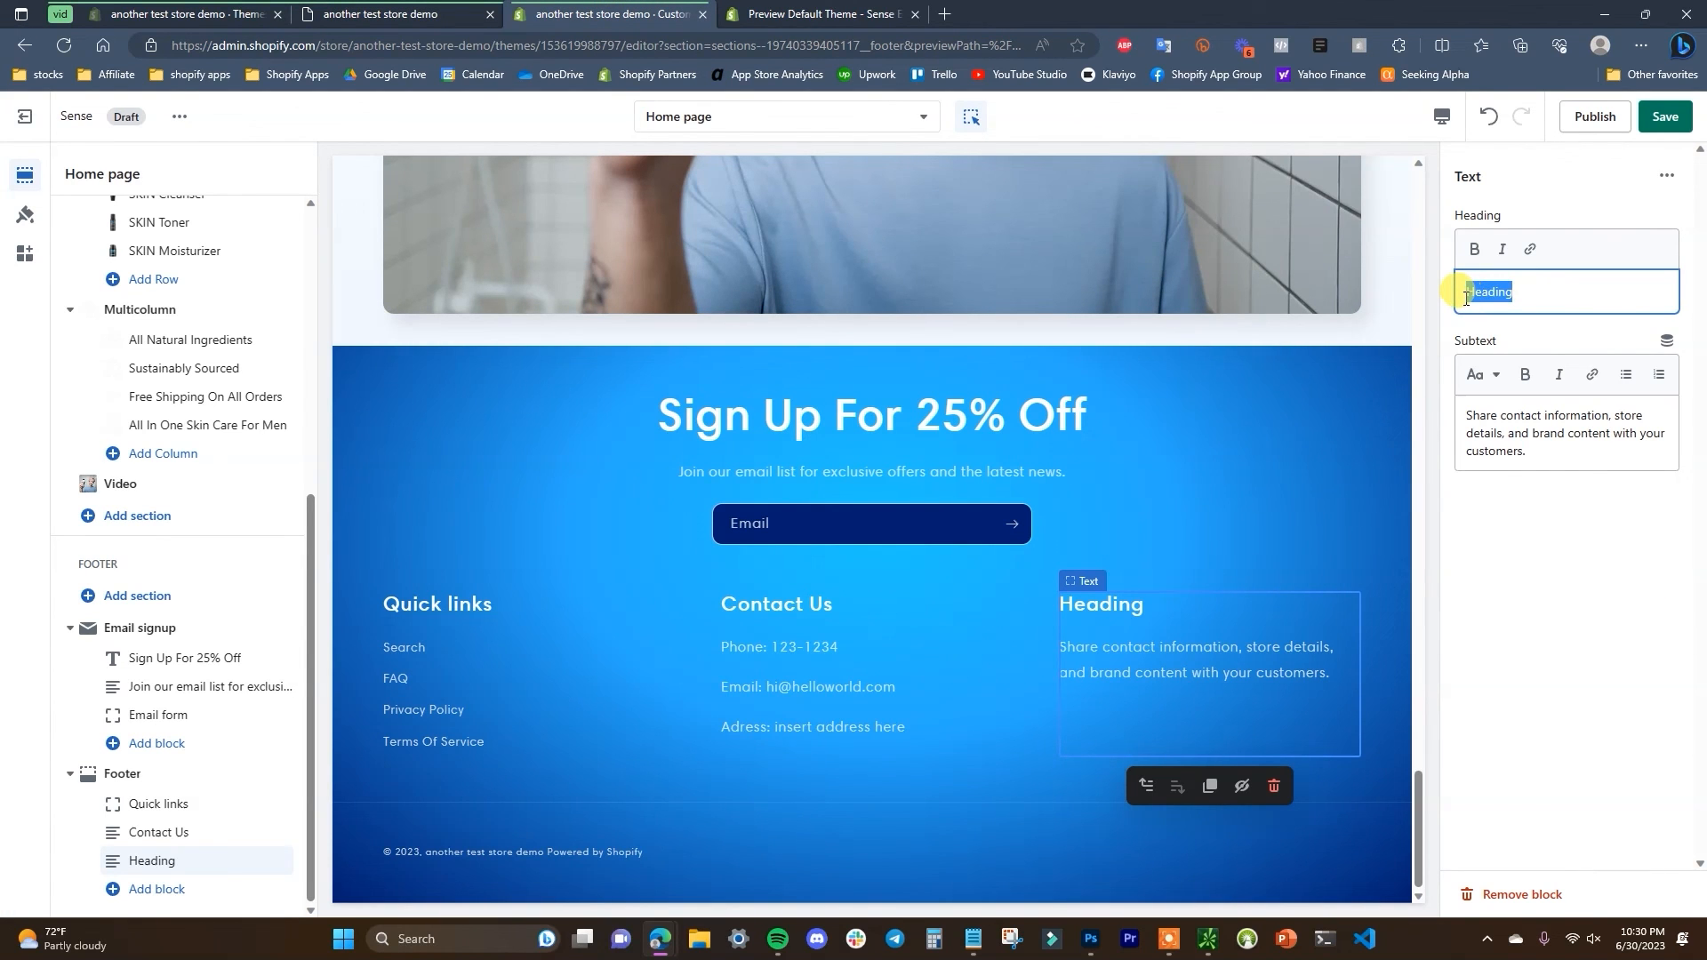
{"action": "key", "text": "ctrl+v"}
- Fill the "Our mission" block's subtext with the Lorem ipsum paragraph copied from the earlier storefront's footer
{"action": "left_click", "coordinate": [435, 13]}
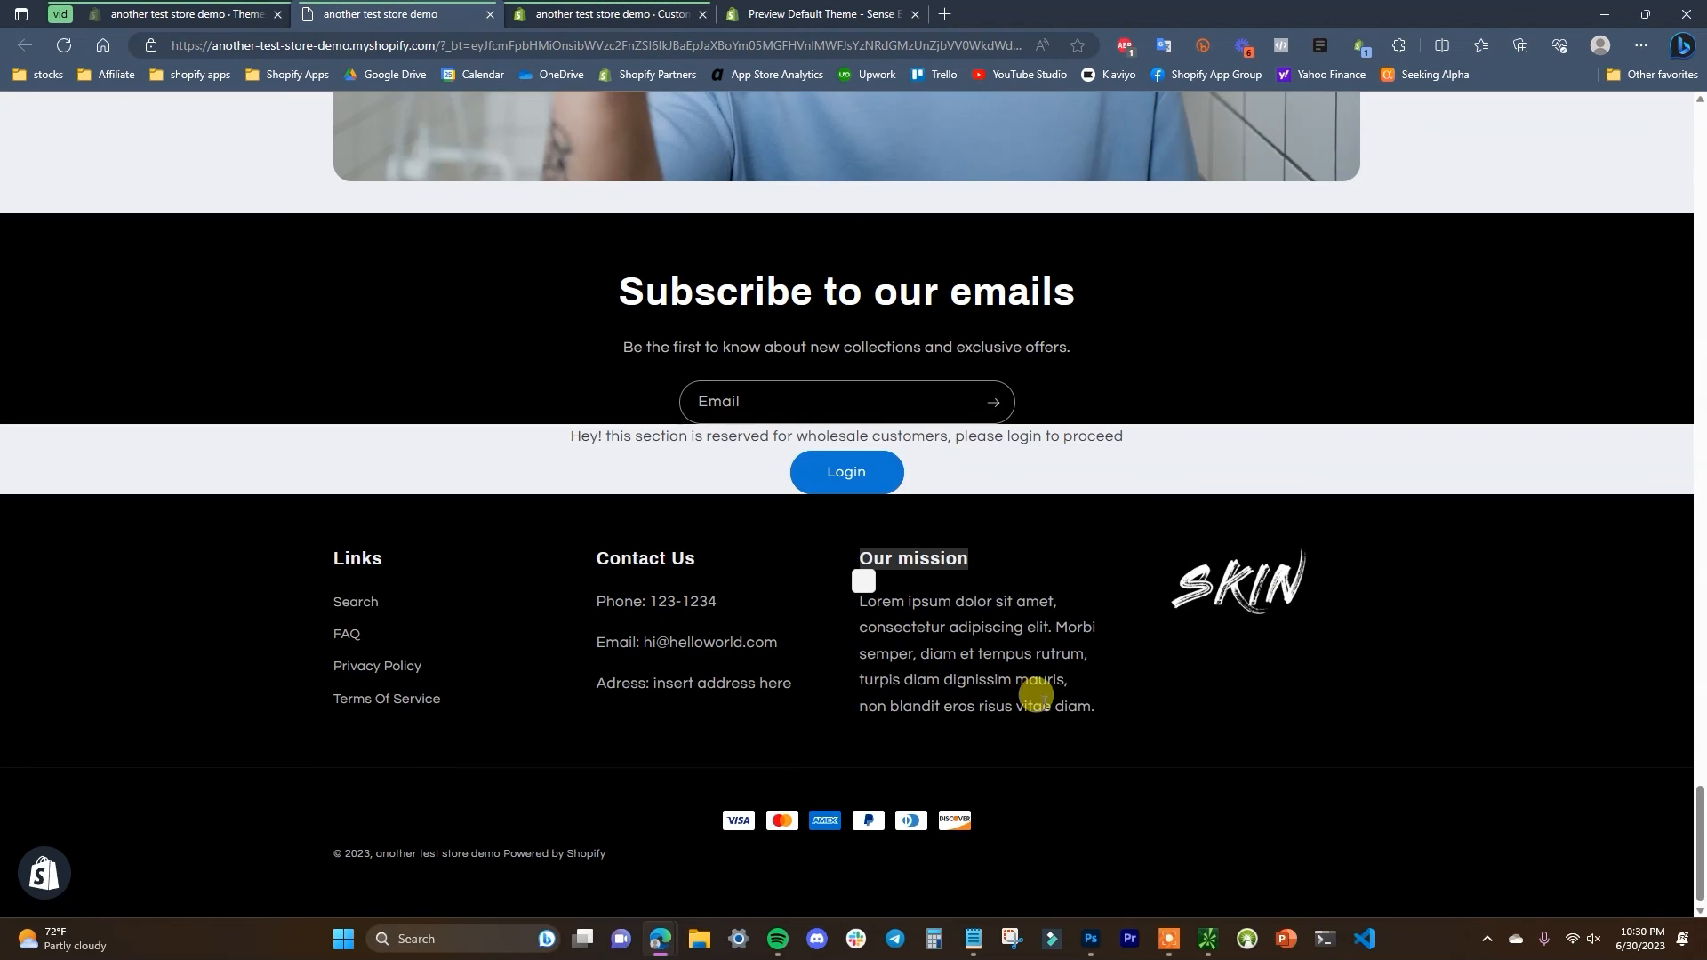
{"action": "left_click_drag", "start_coordinate": [1097, 710], "coordinate": [853, 612]}
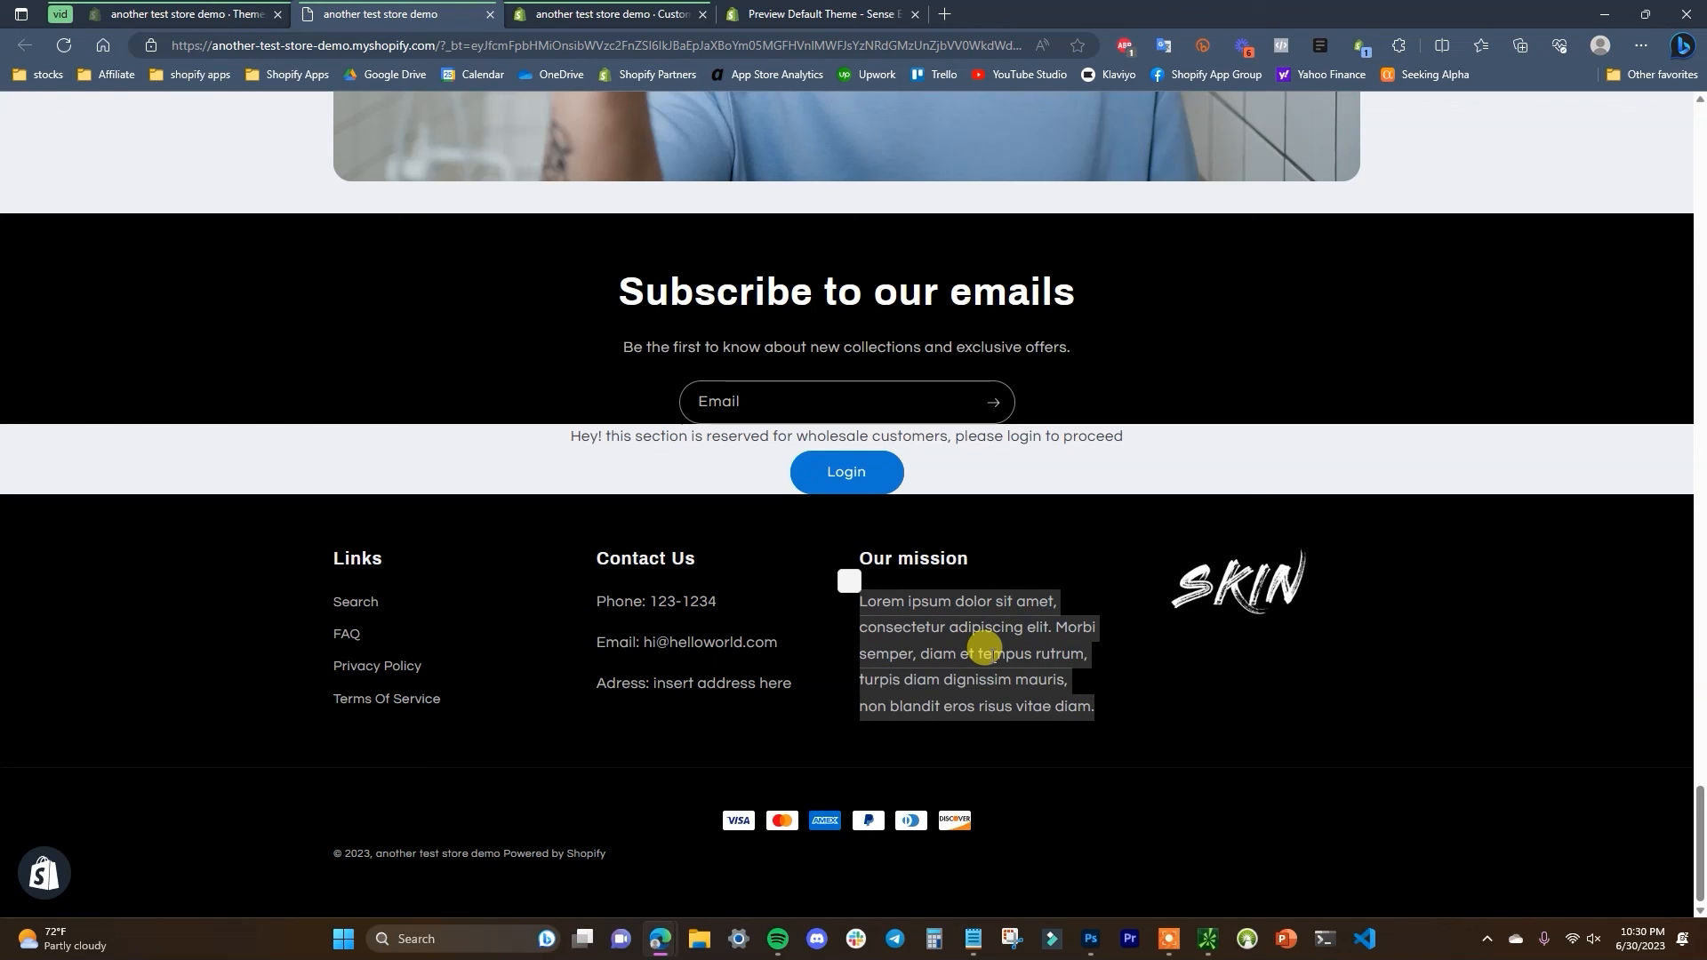
{"action": "left_click", "coordinate": [641, 6]}
- Add an Image block to the footer using the logo_white image with an image width of 550, and save the theme
{"action": "left_click", "coordinate": [157, 861]}
{"action": "left_click", "coordinate": [383, 725]}
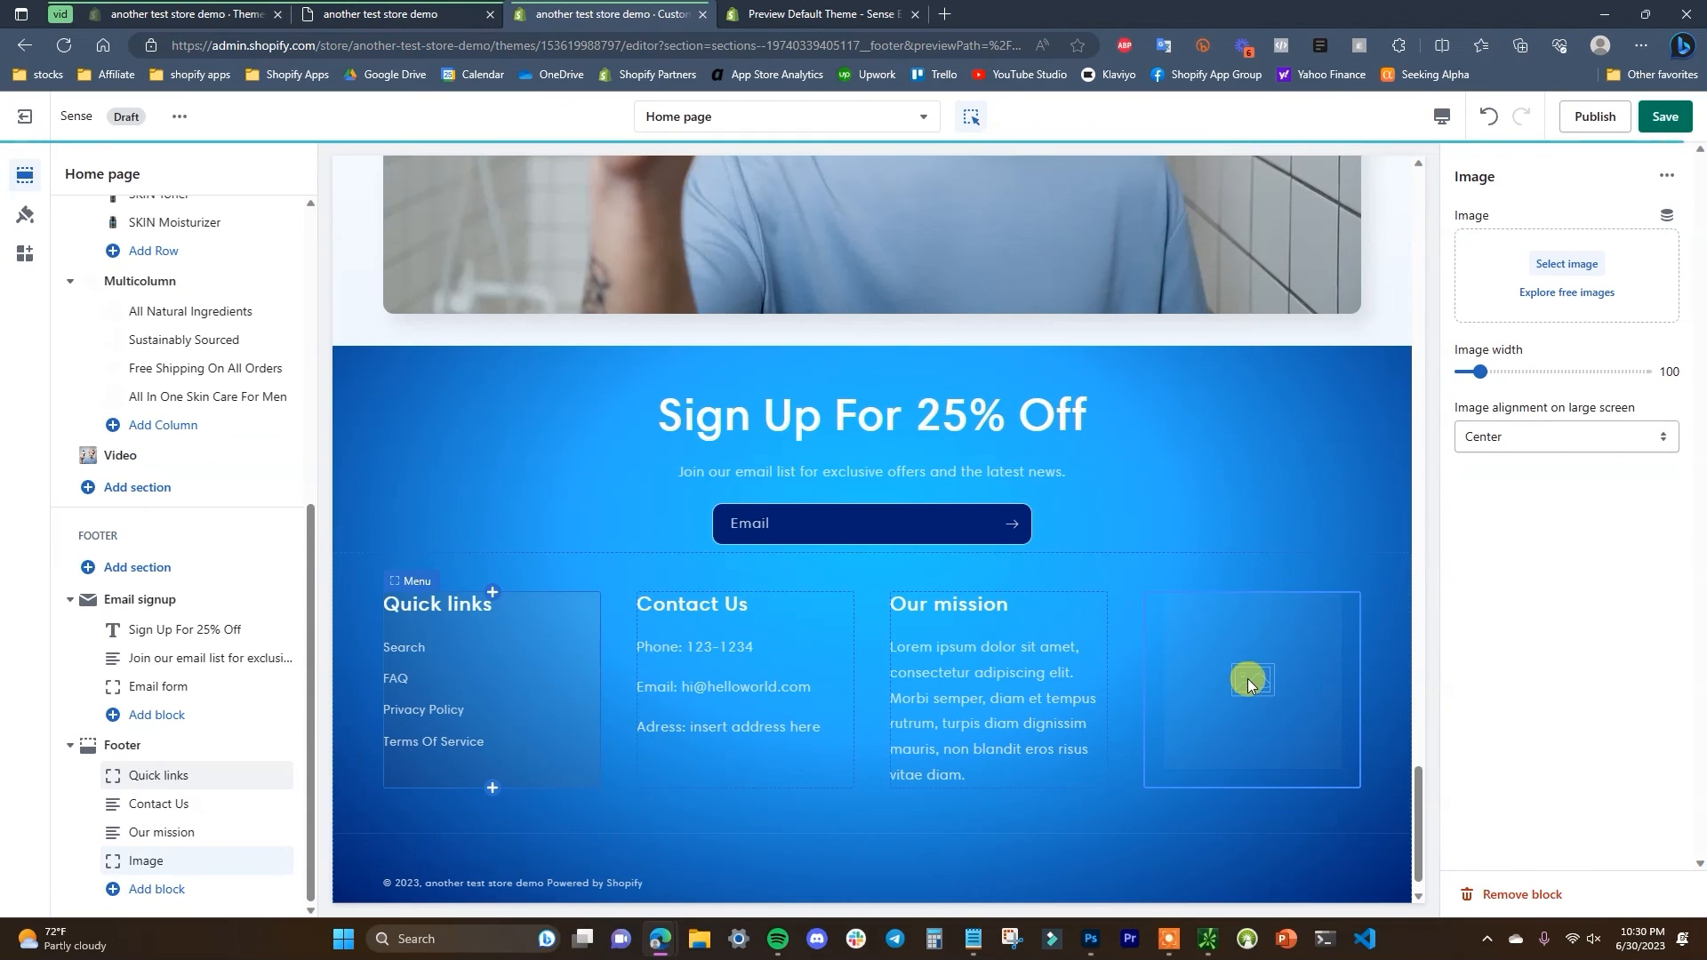
{"action": "left_click", "coordinate": [383, 12]}
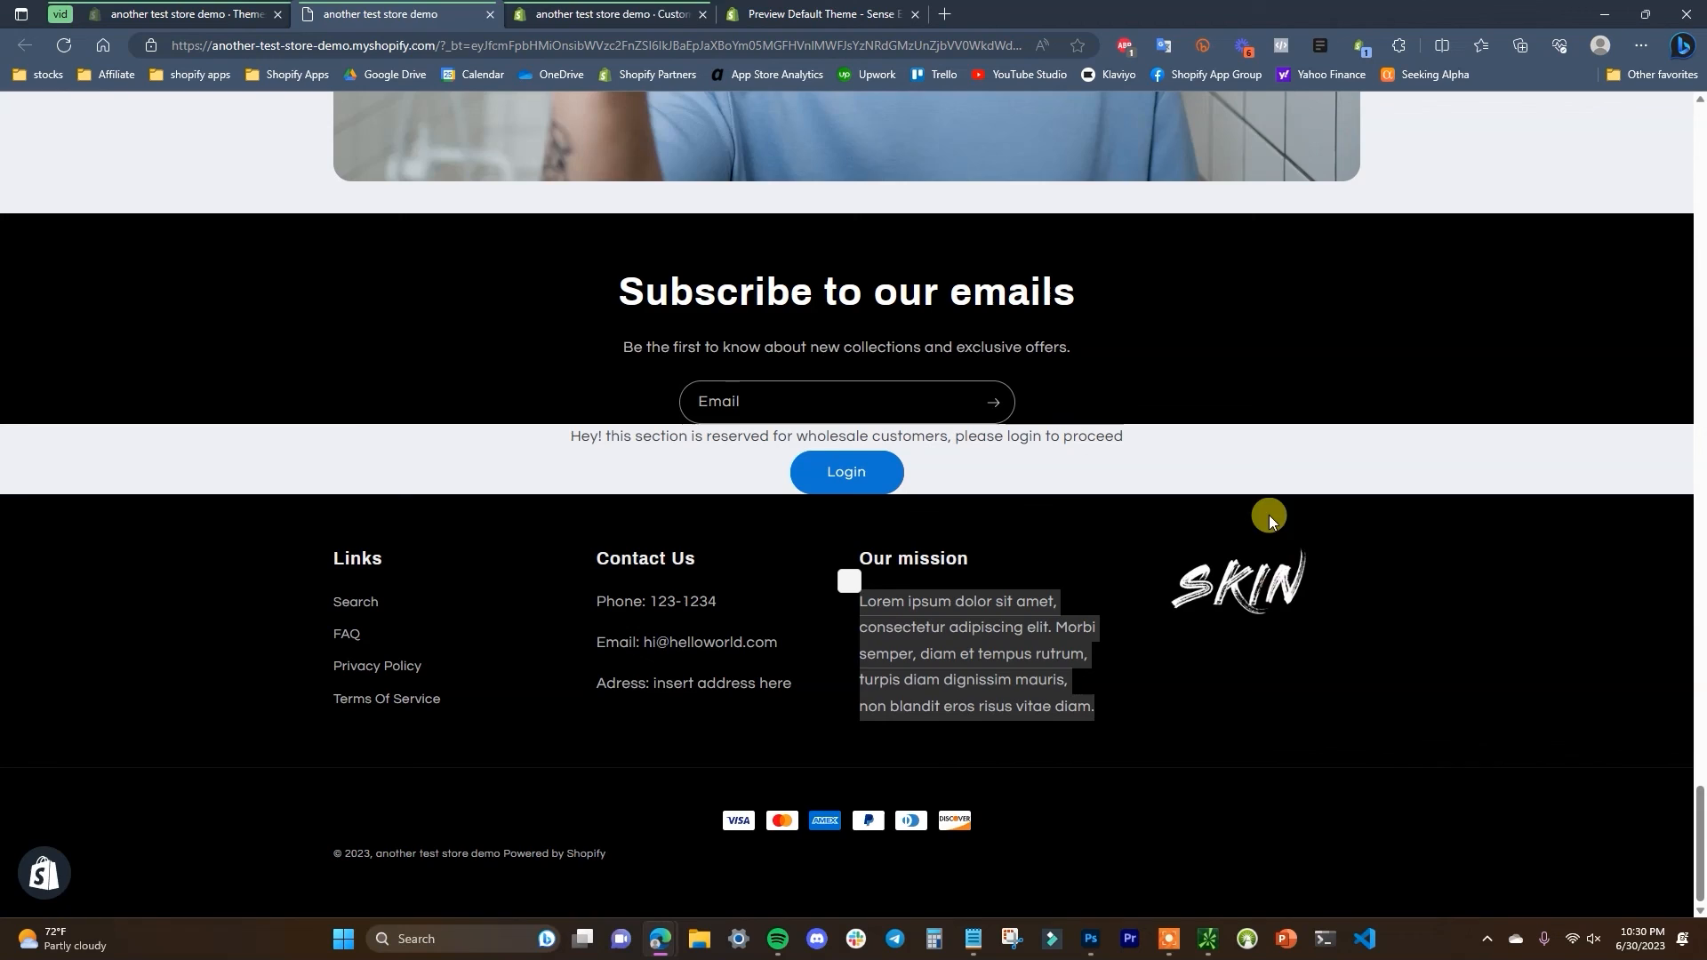
{"action": "left_click", "coordinate": [610, 12]}
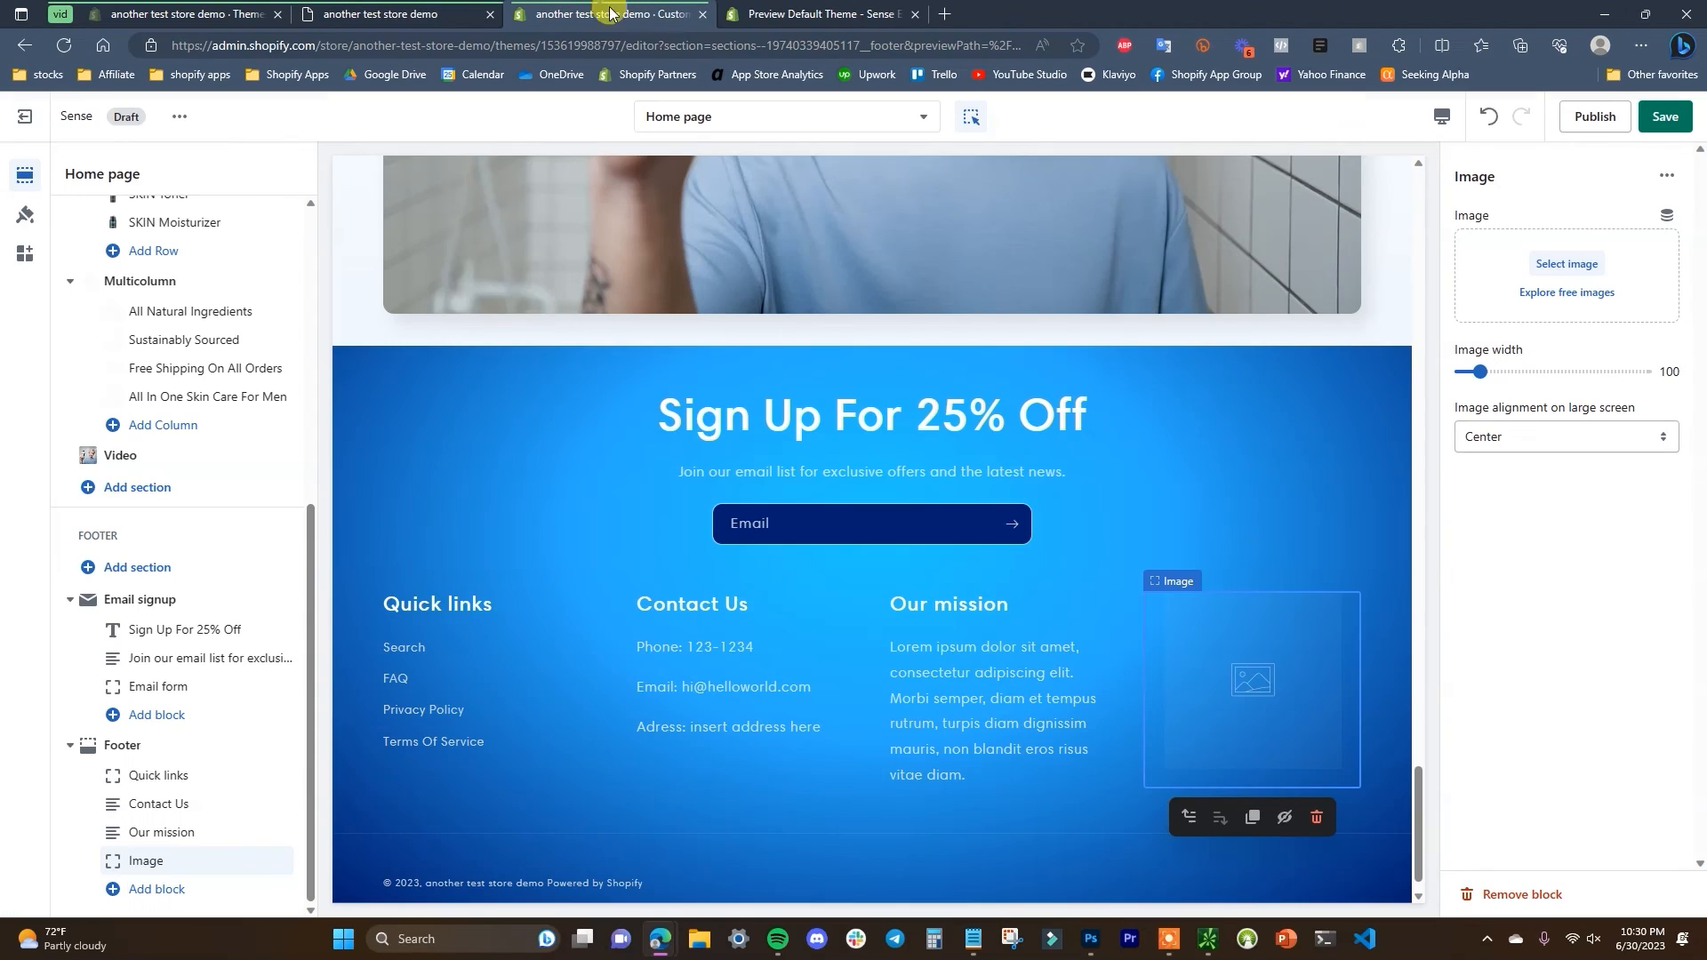
{"action": "left_click", "coordinate": [1567, 264]}
{"action": "left_click", "coordinate": [817, 445]}
{"action": "left_click", "coordinate": [1231, 825]}
{"action": "left_click_drag", "start_coordinate": [1556, 476], "coordinate": [1662, 487]}
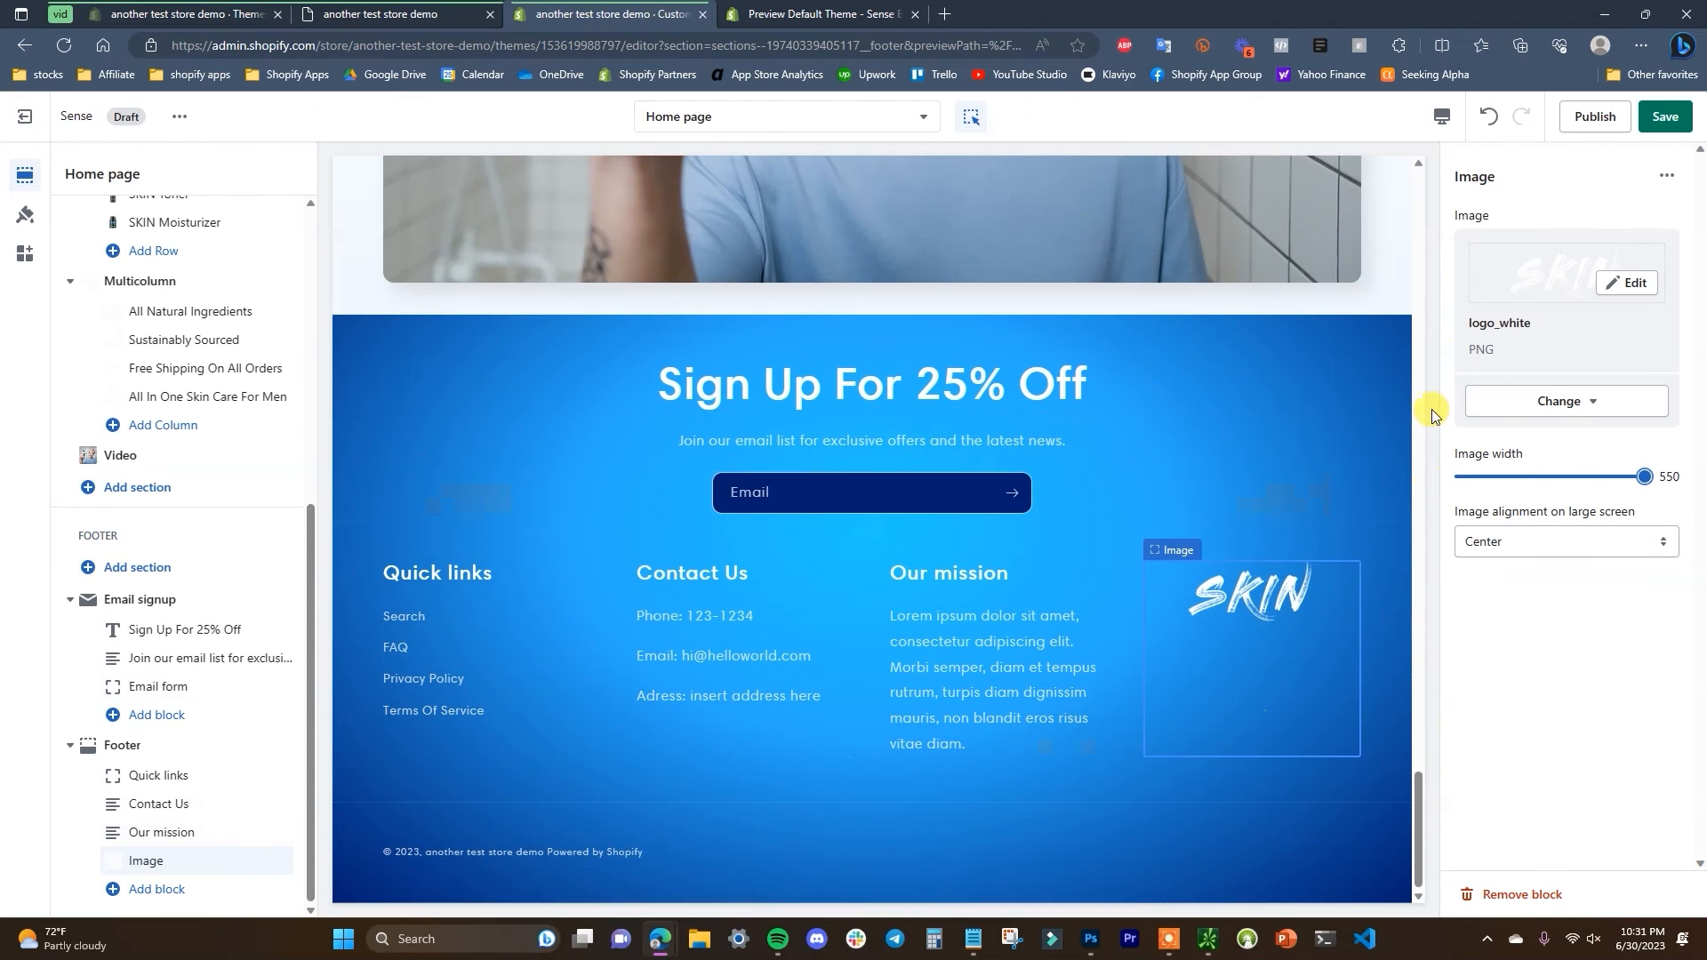
{"action": "key", "text": "ctrl+s"}
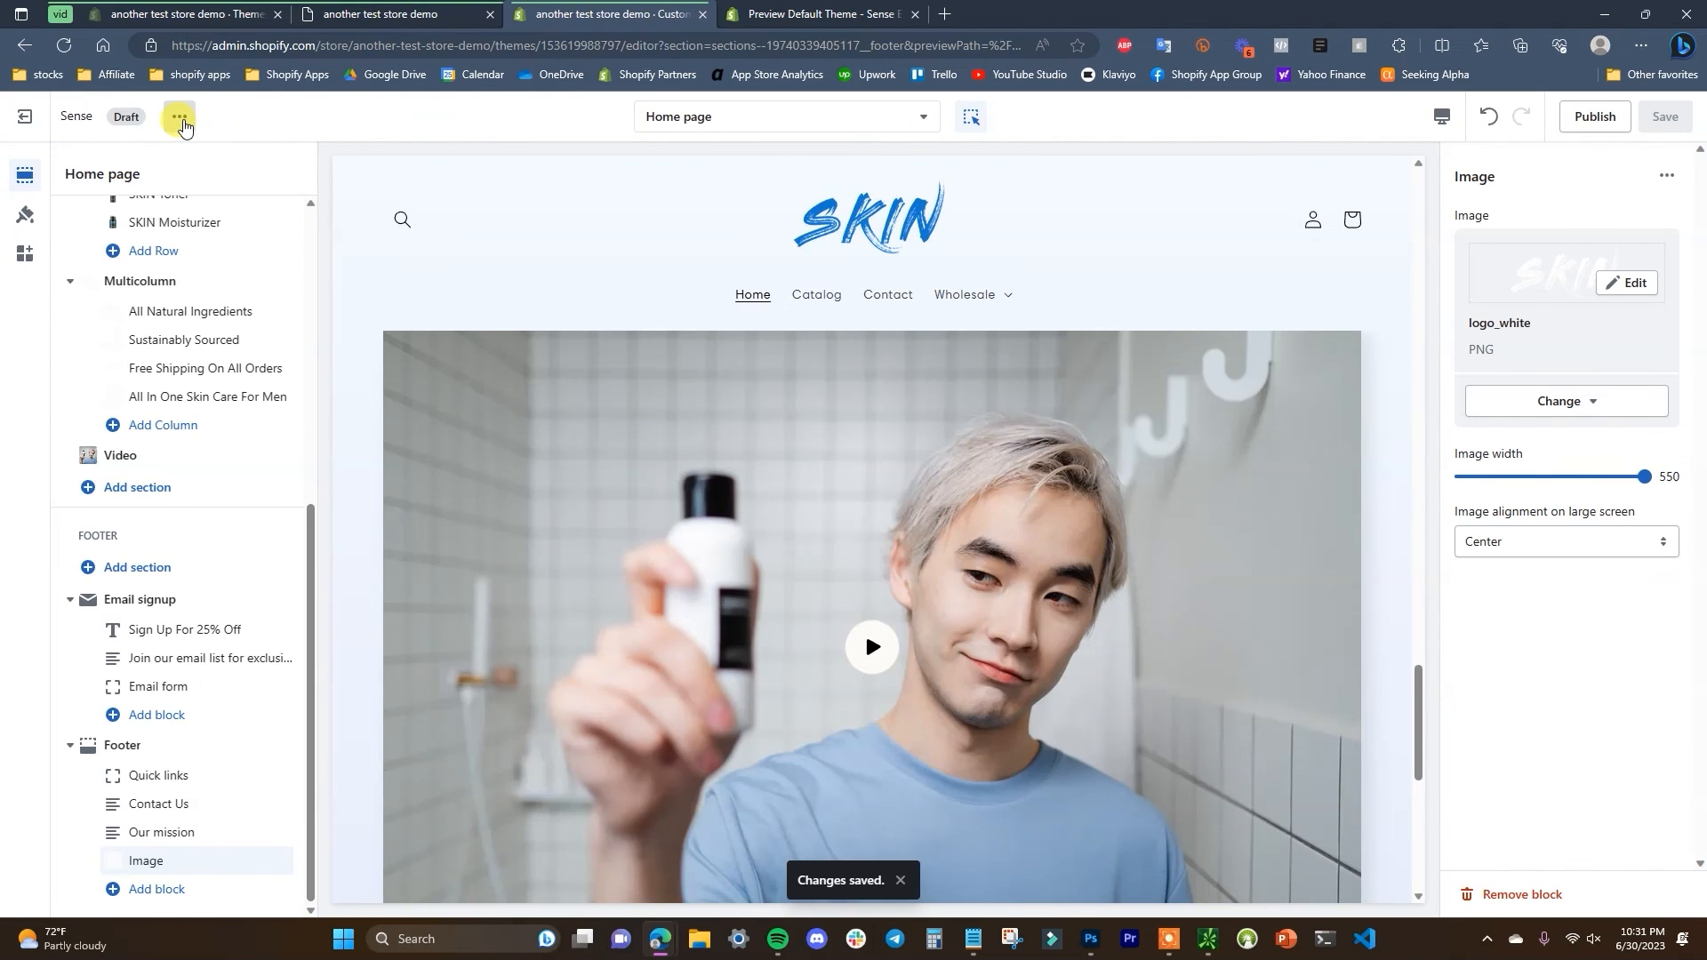
- Open the preview of the saved theme and examine the default Sense demo store from header to footer for comparison
{"action": "left_click", "coordinate": [180, 117]}
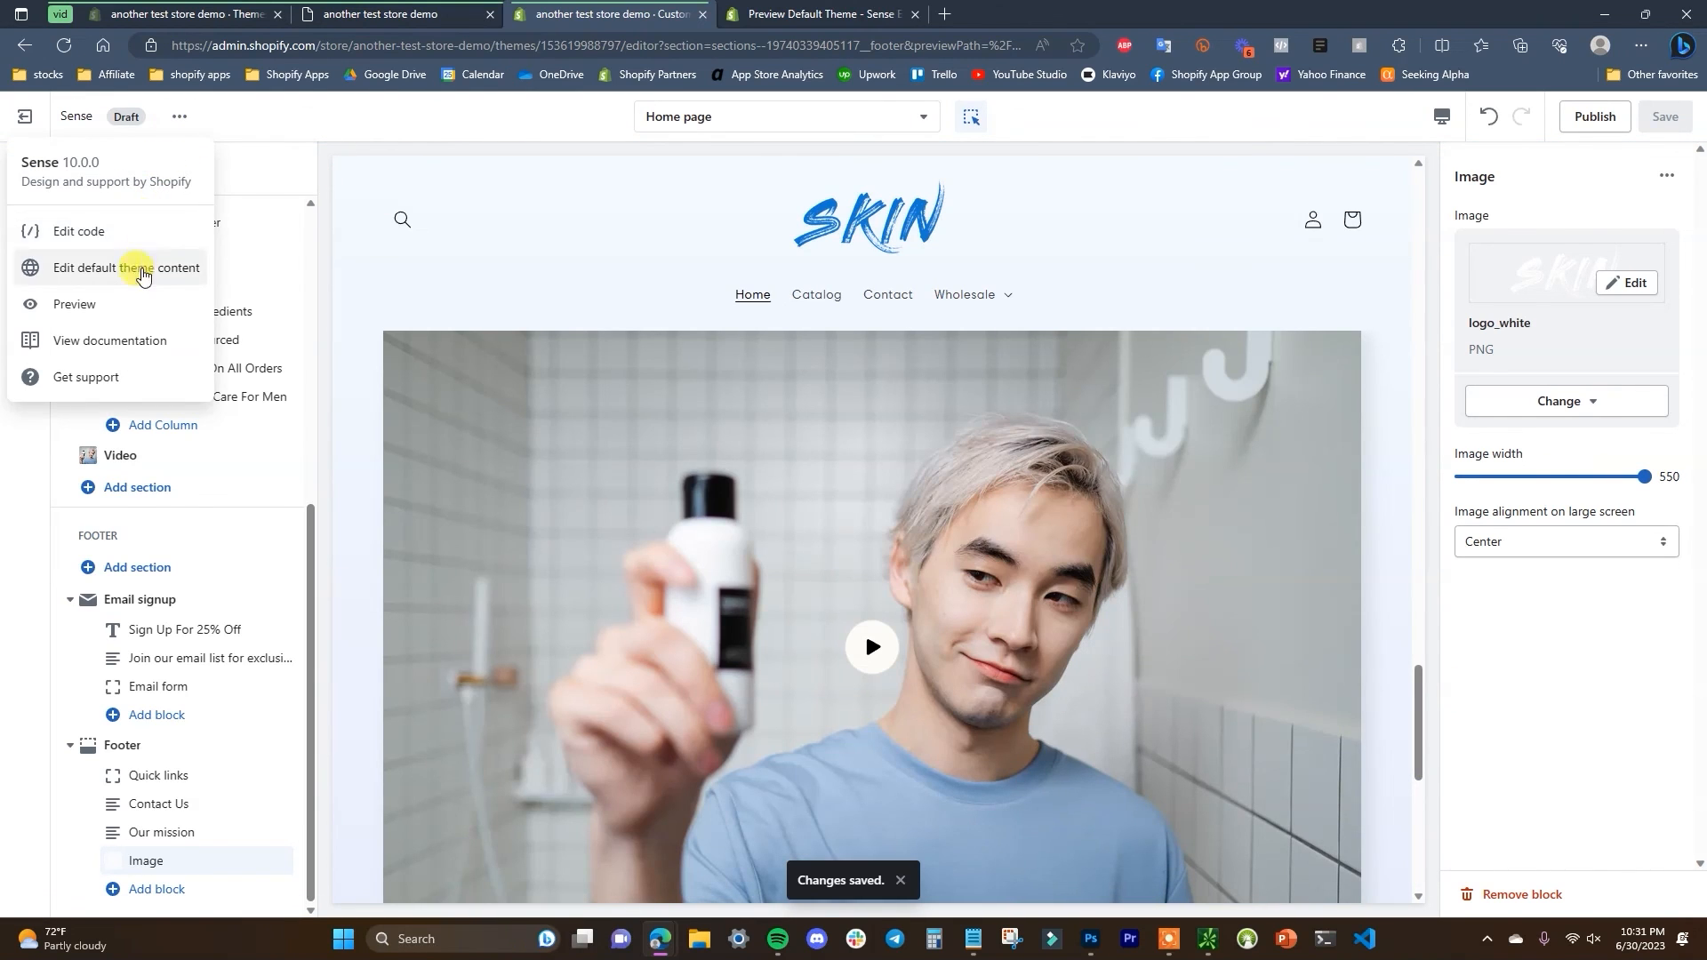
{"action": "left_click", "coordinate": [141, 303]}
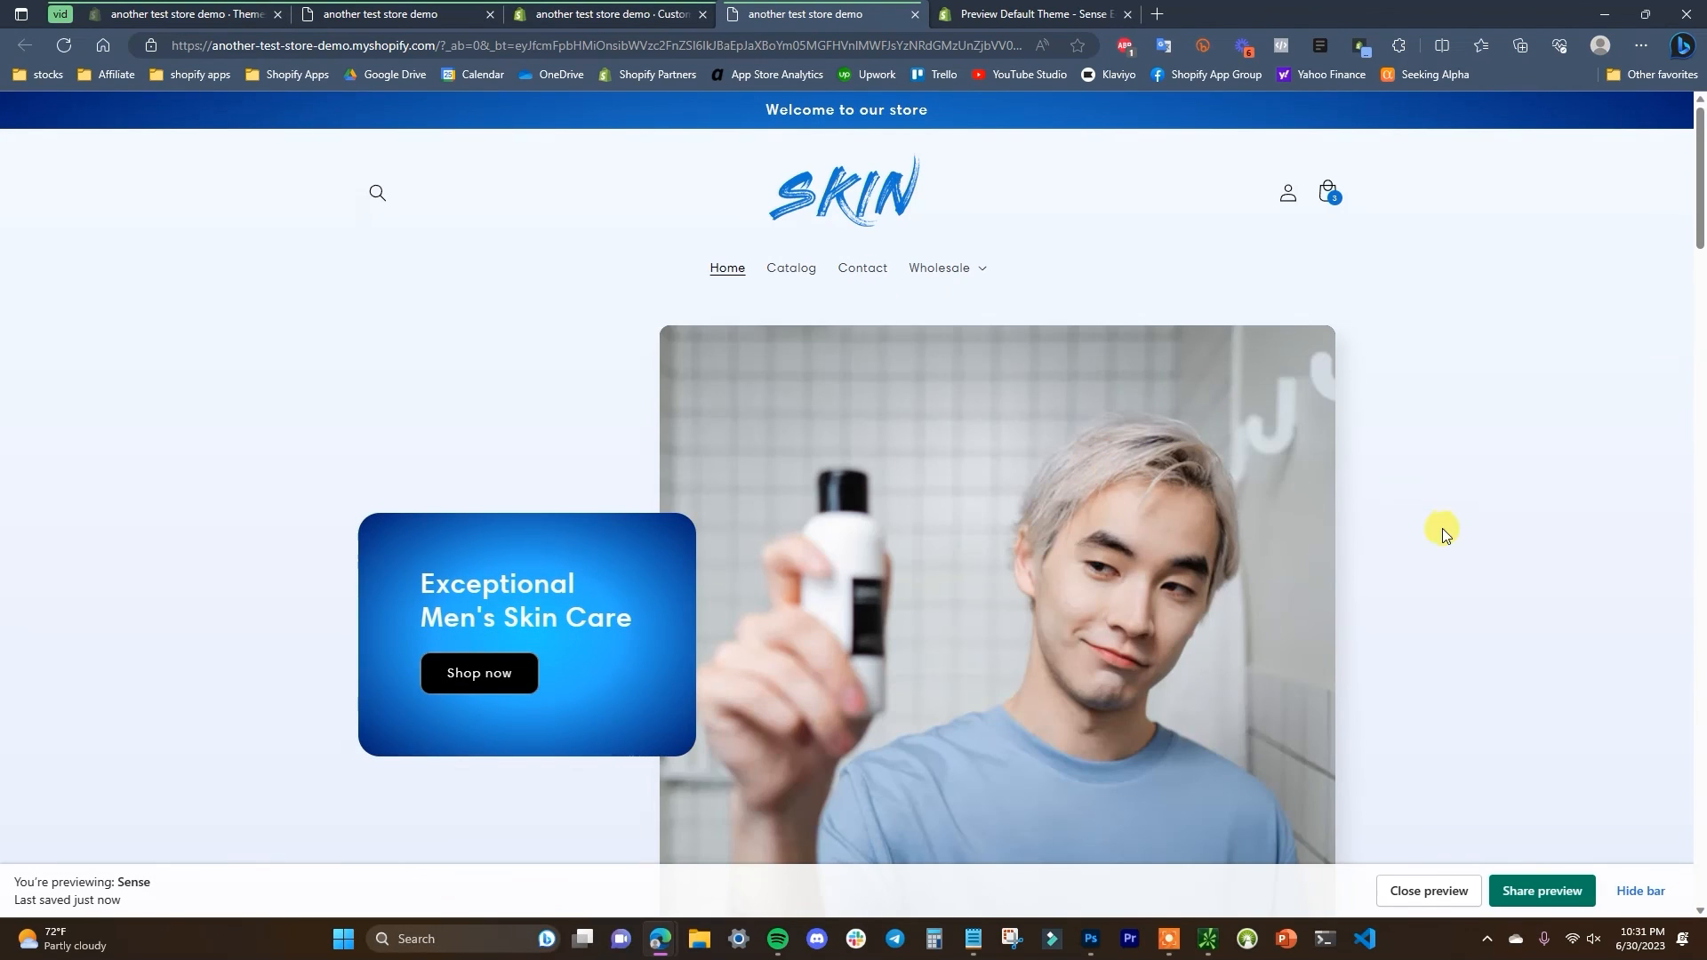
{"action": "left_click", "coordinate": [1041, 11]}
{"action": "left_click_drag", "start_coordinate": [1701, 730], "coordinate": [1701, 209]}
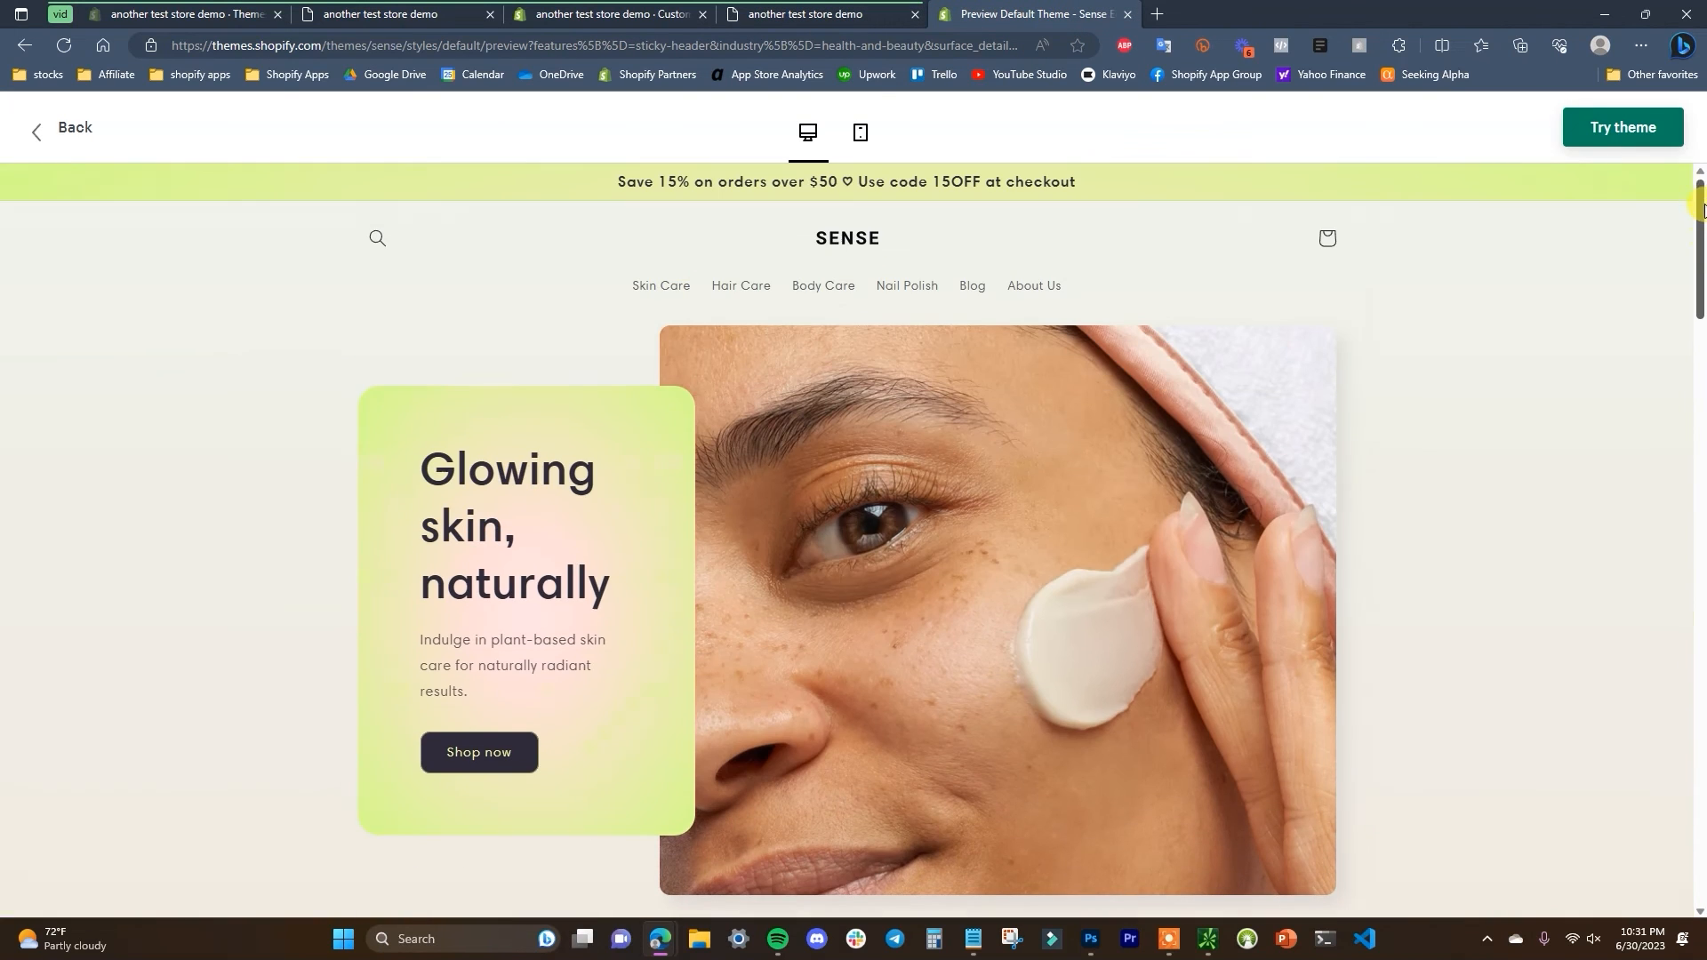
{"action": "scroll", "coordinate": [1588, 555], "scroll_direction": "down", "scroll_amount": 20}
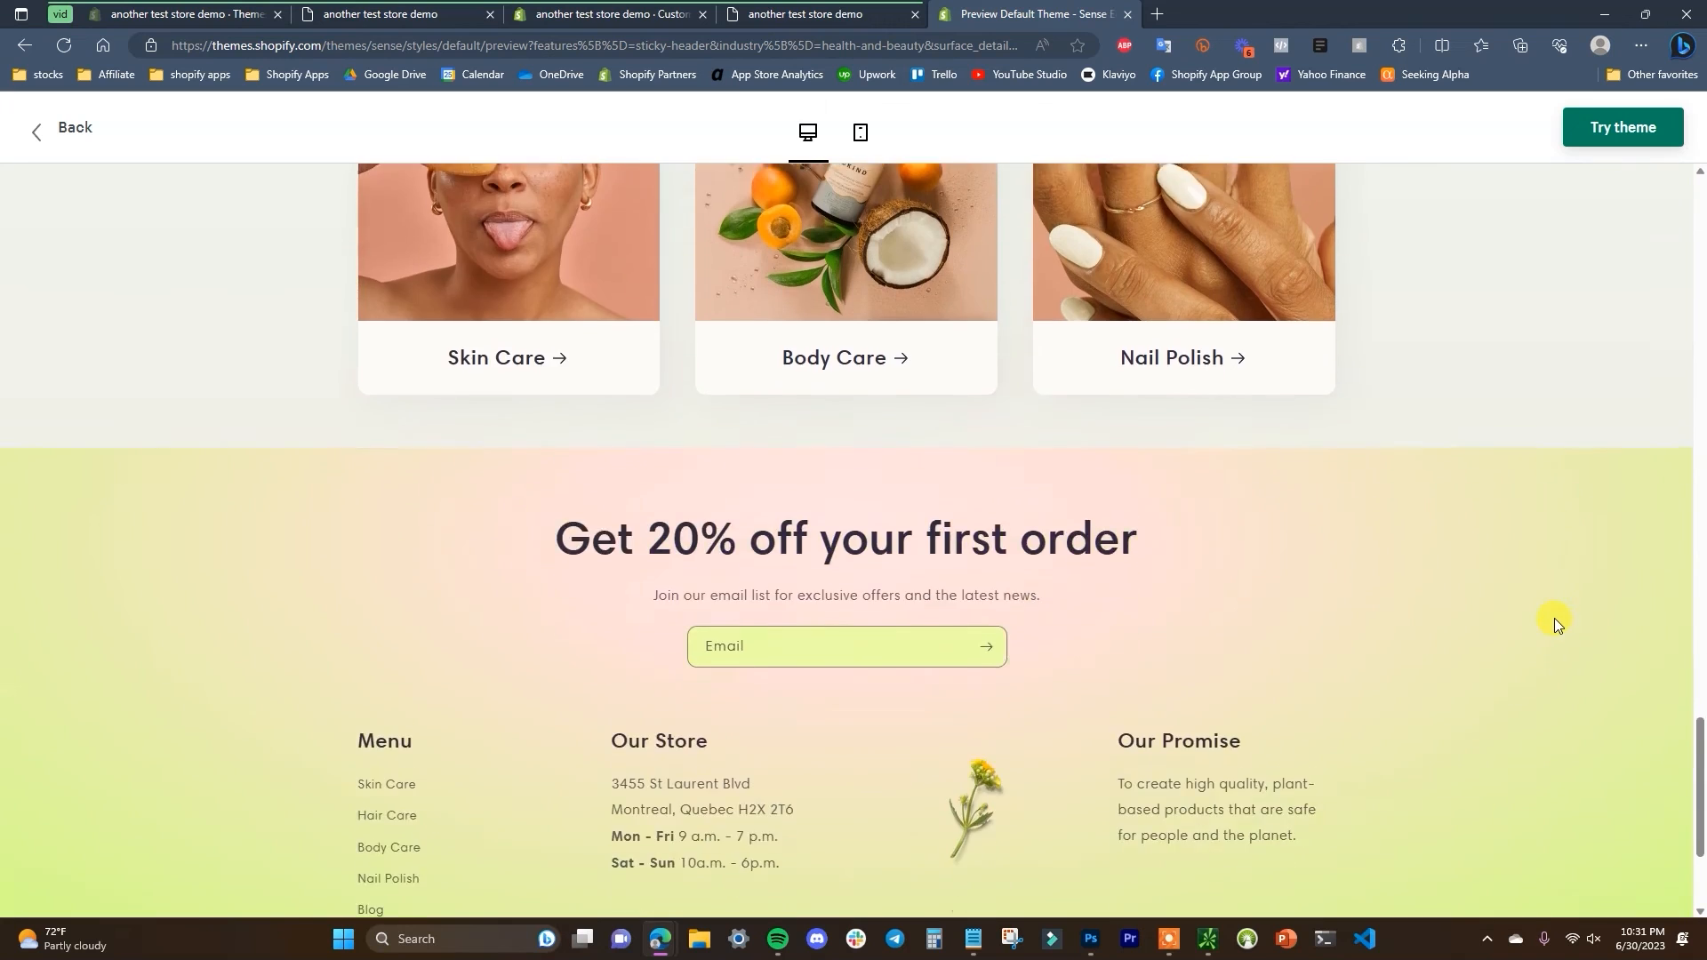
{"action": "scroll", "coordinate": [1554, 622], "scroll_direction": "up", "scroll_amount": 1}
- Examine the home page in the store preview, from the header down to the SKIN Cleanser and SKIN Toner rows
{"action": "left_click", "coordinate": [804, 14]}
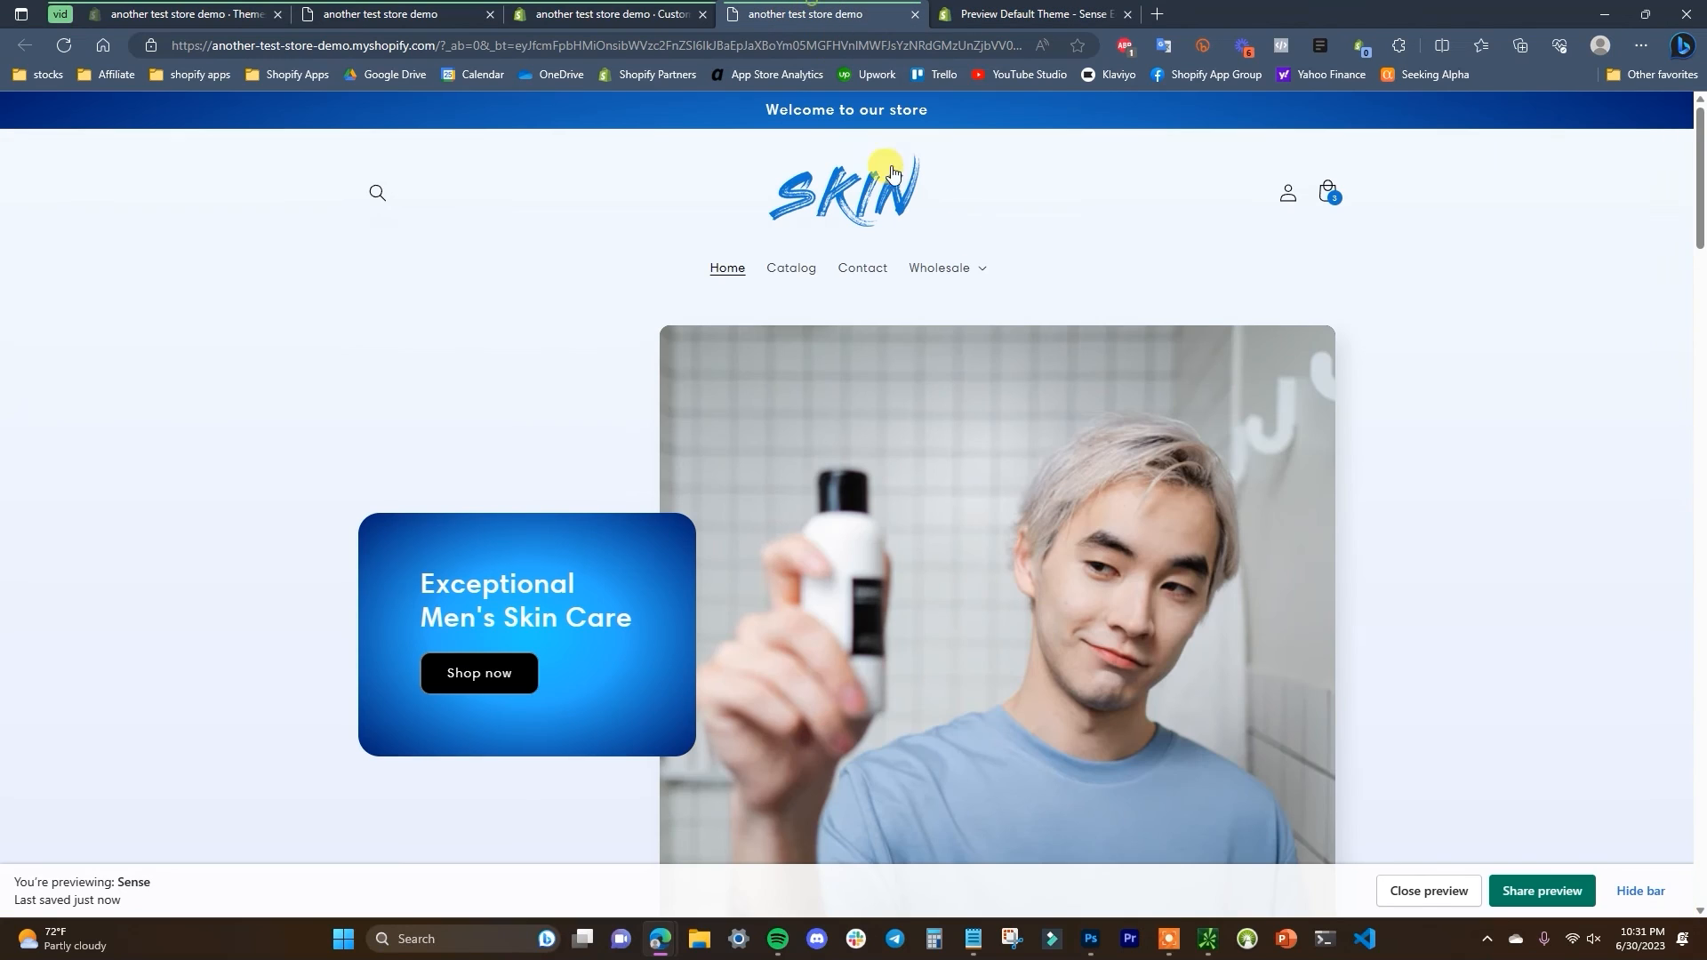
{"action": "left_click_drag", "start_coordinate": [1701, 165], "coordinate": [1702, 383]}
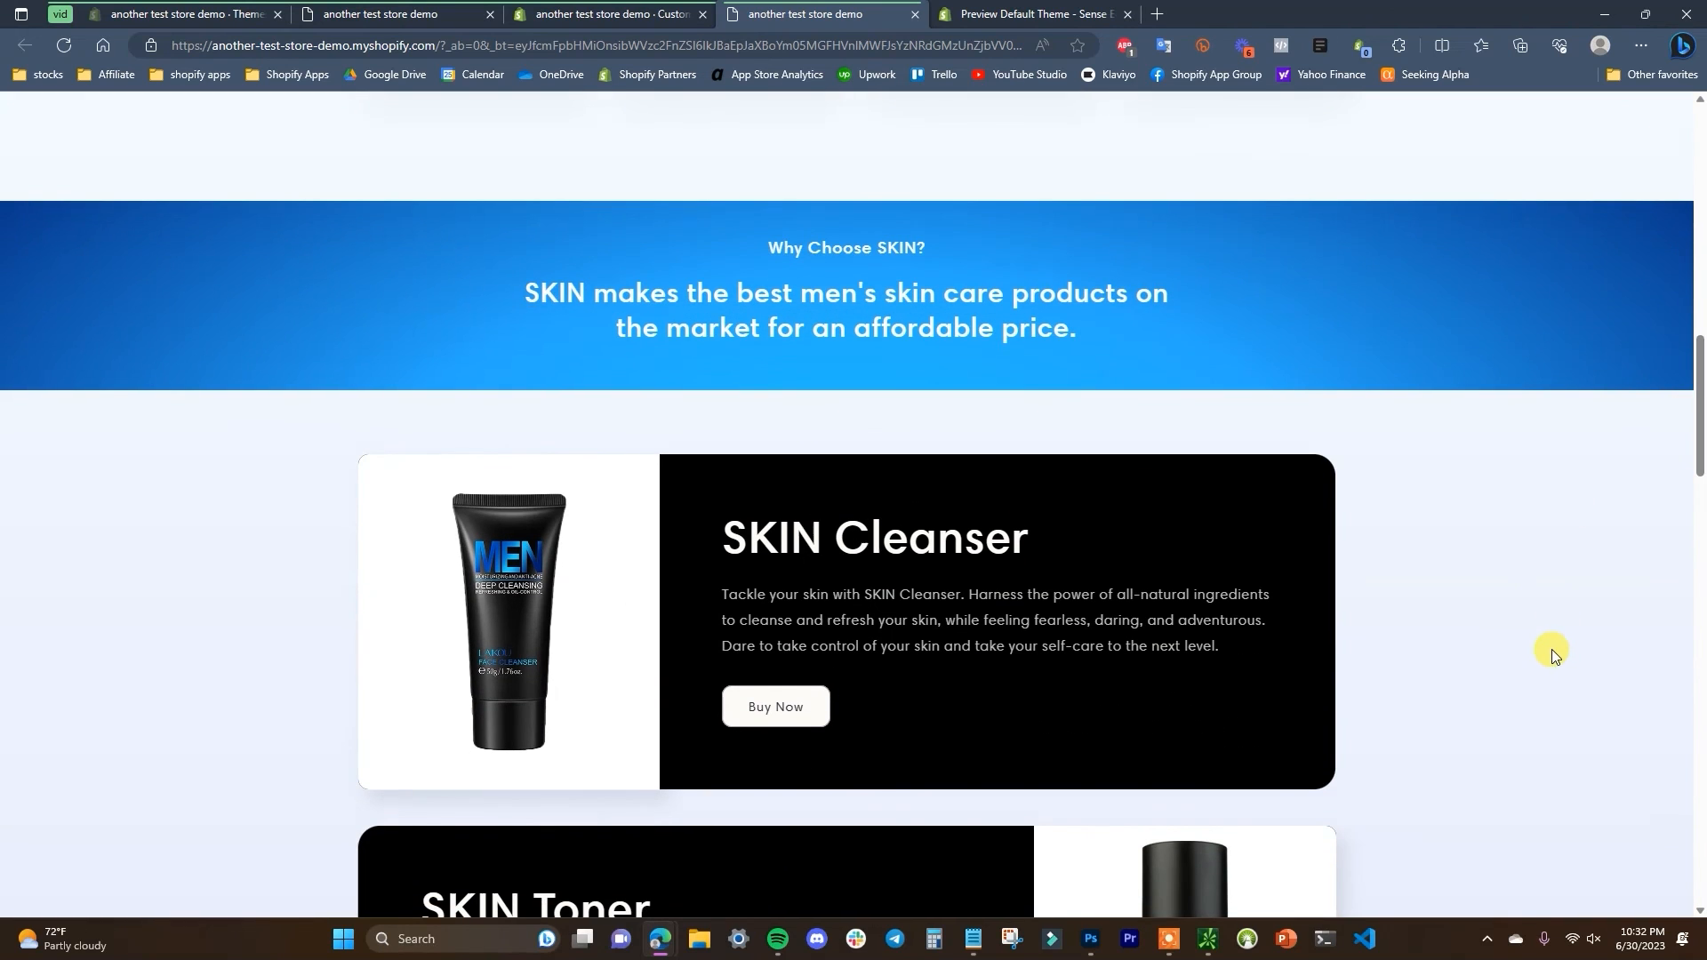
{"action": "scroll", "coordinate": [1551, 649], "scroll_direction": "down", "scroll_amount": 3}
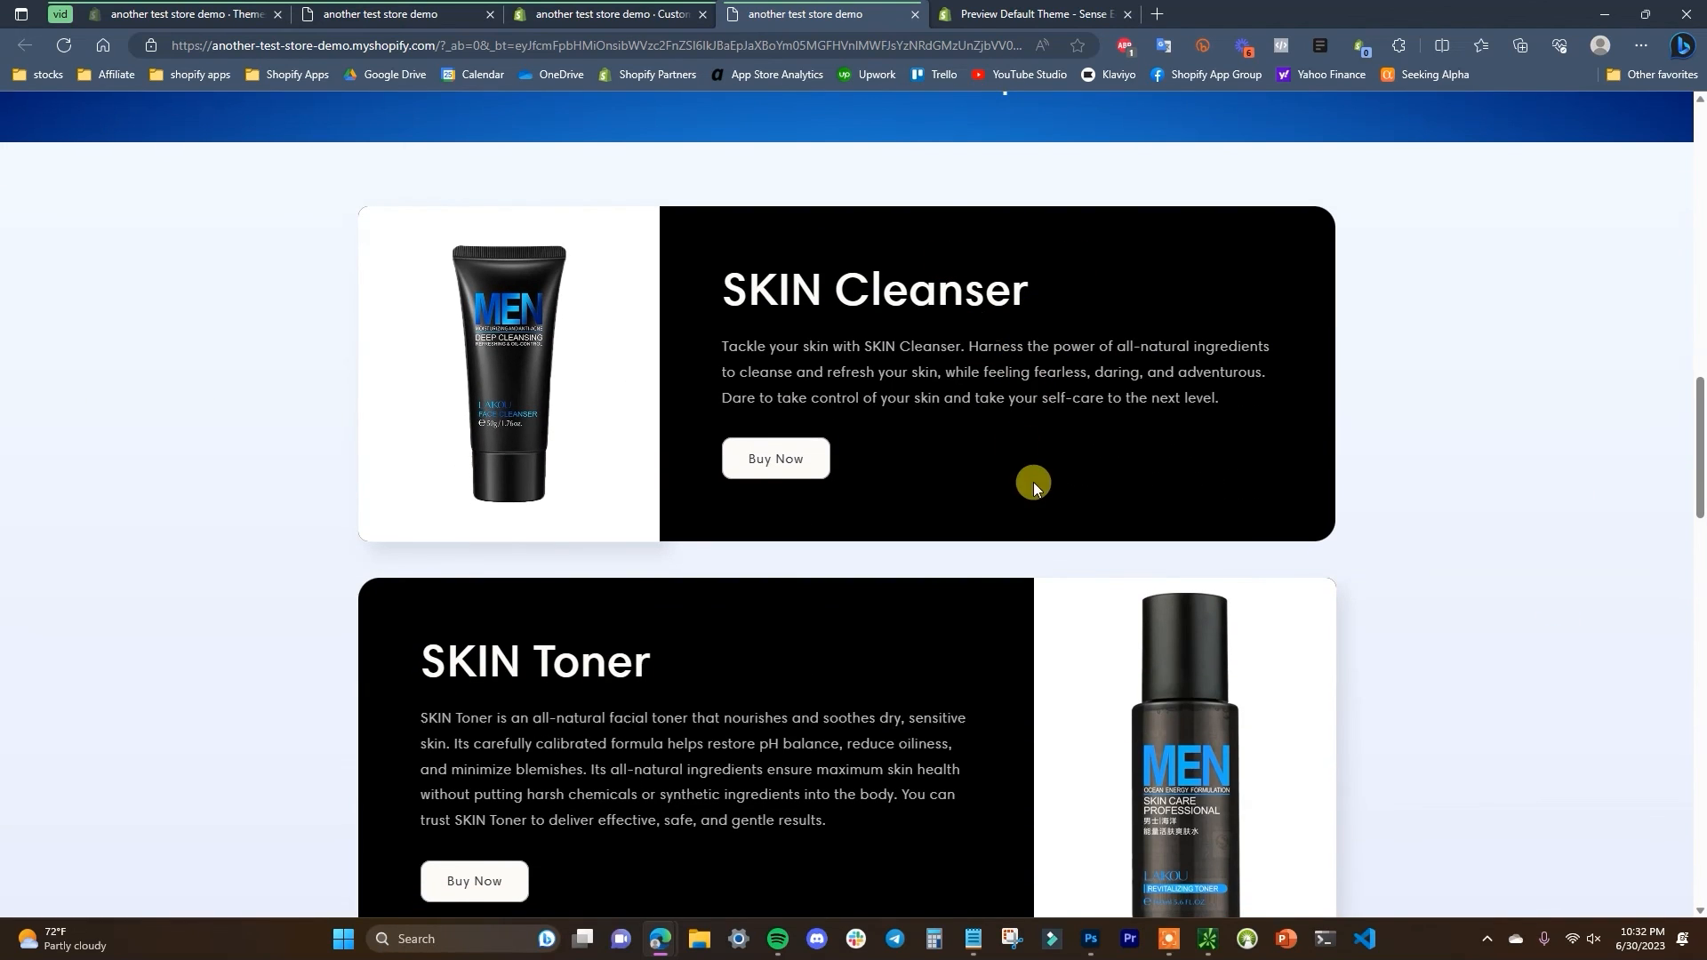
{"action": "scroll", "coordinate": [1085, 532], "scroll_direction": "up", "scroll_amount": 3}
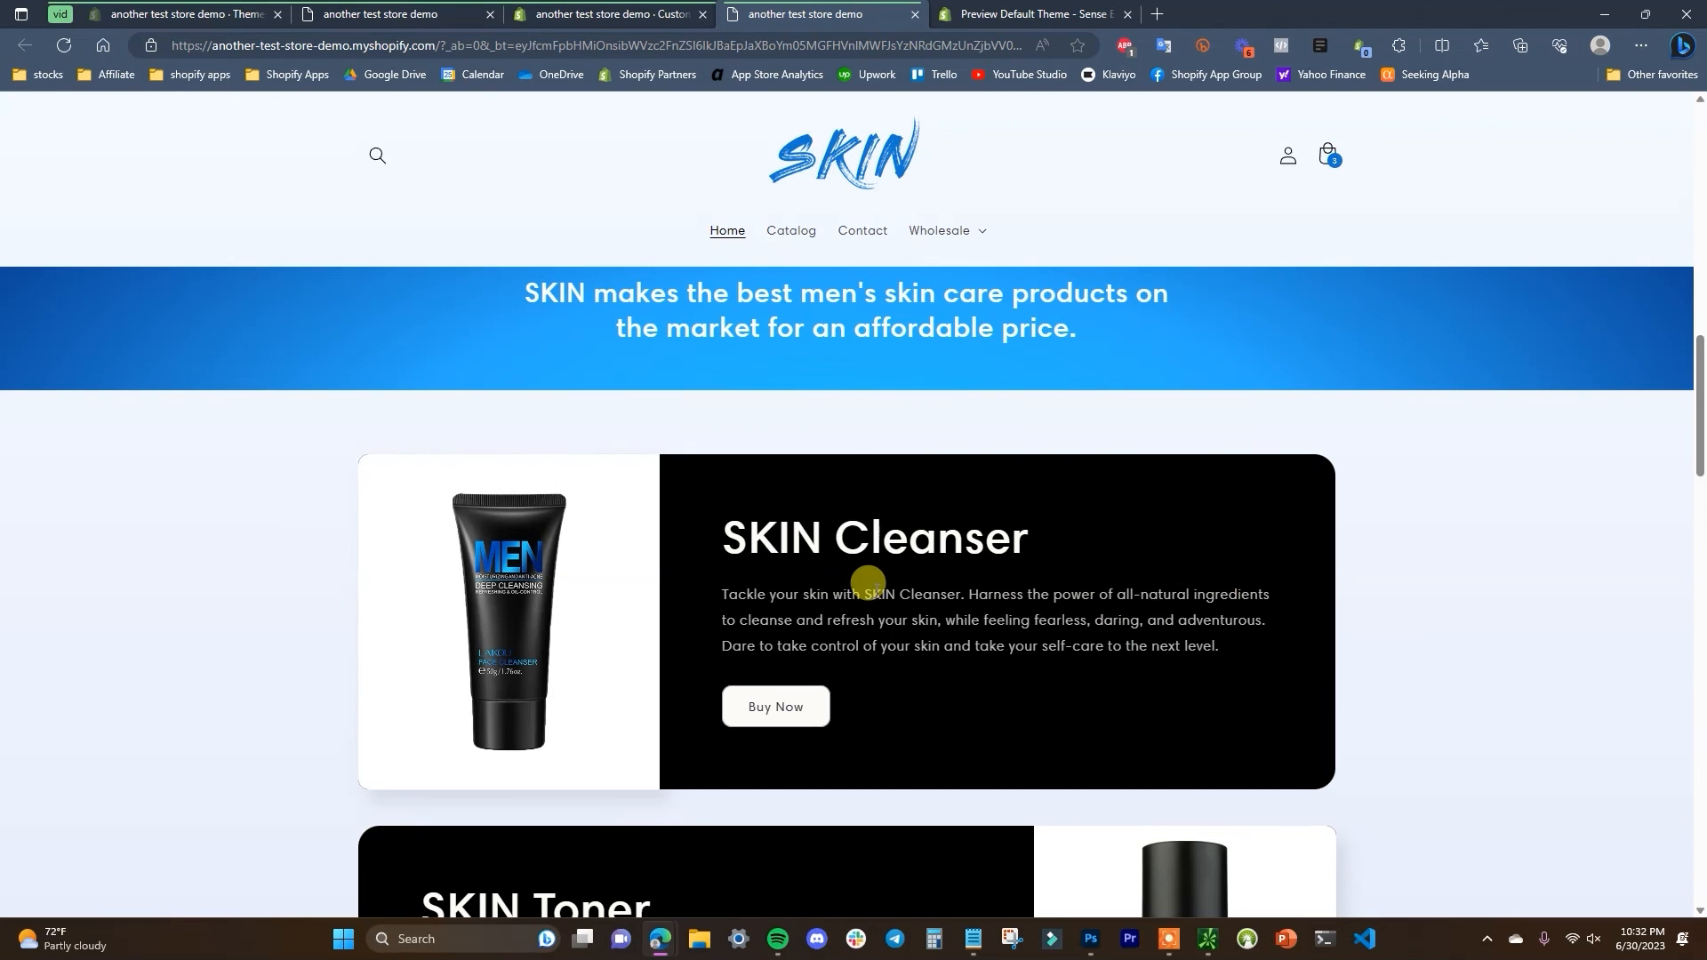
{"action": "scroll", "coordinate": [1633, 653], "scroll_direction": "up", "scroll_amount": 1}
{"action": "scroll", "coordinate": [1078, 648], "scroll_direction": "down", "scroll_amount": 1}
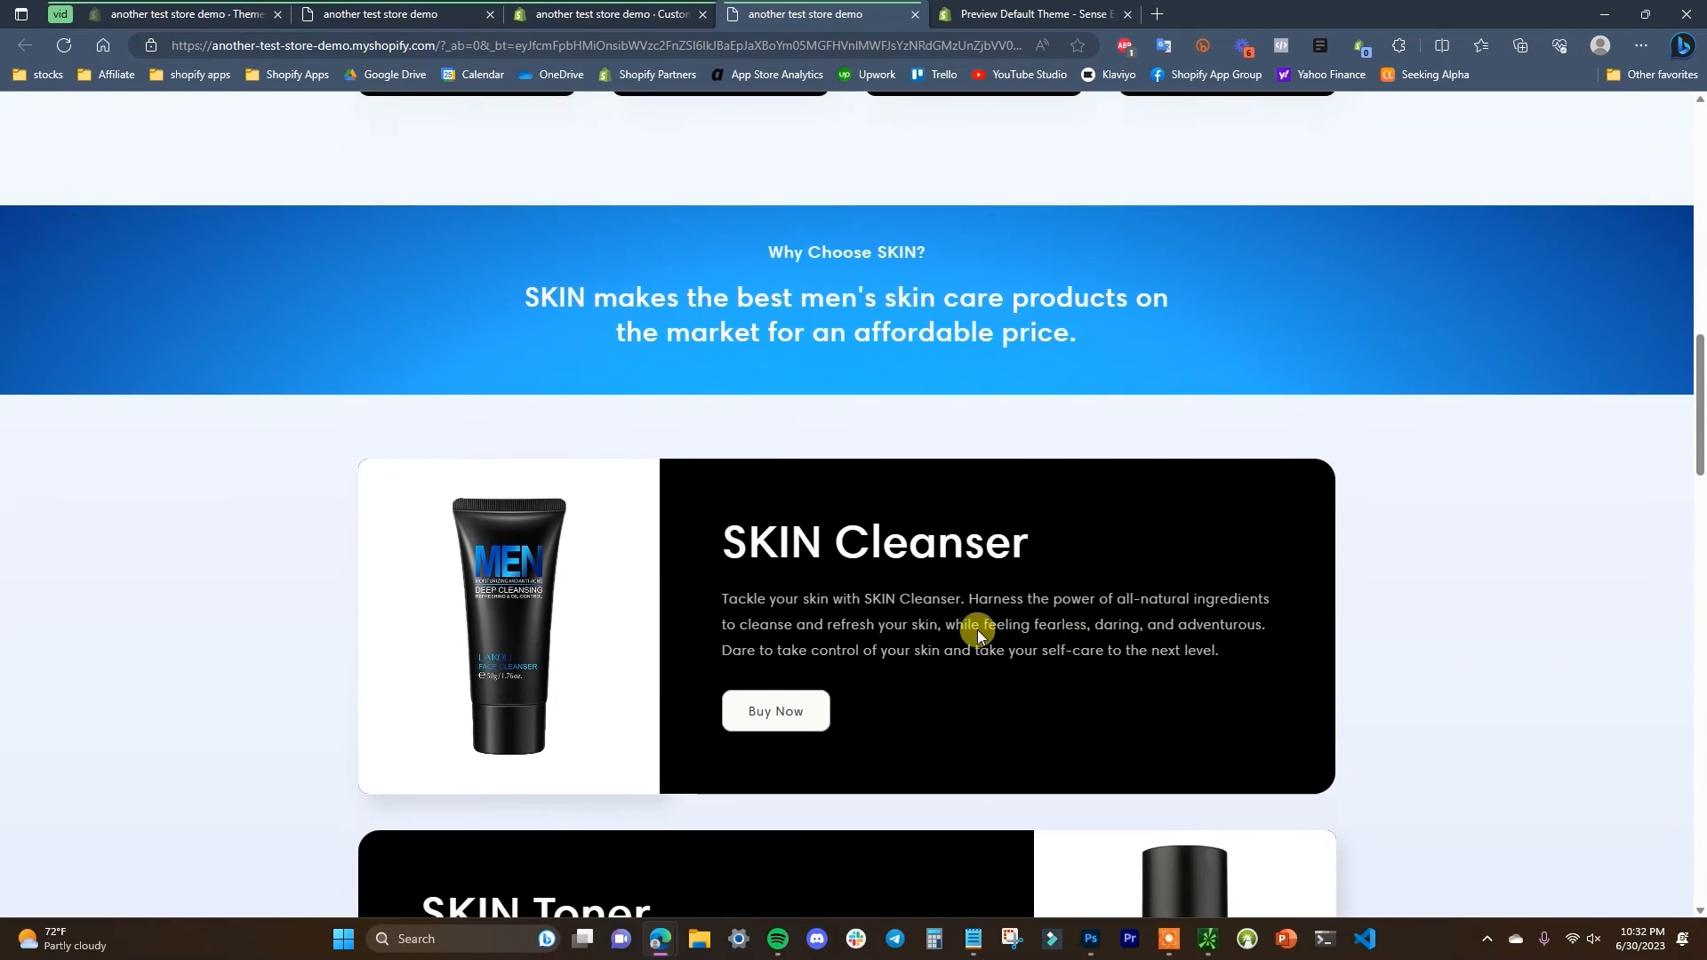
{"action": "scroll", "coordinate": [1497, 629], "scroll_direction": "up", "scroll_amount": 1}
{"action": "left_click_drag", "start_coordinate": [1700, 427], "coordinate": [1697, 142]}
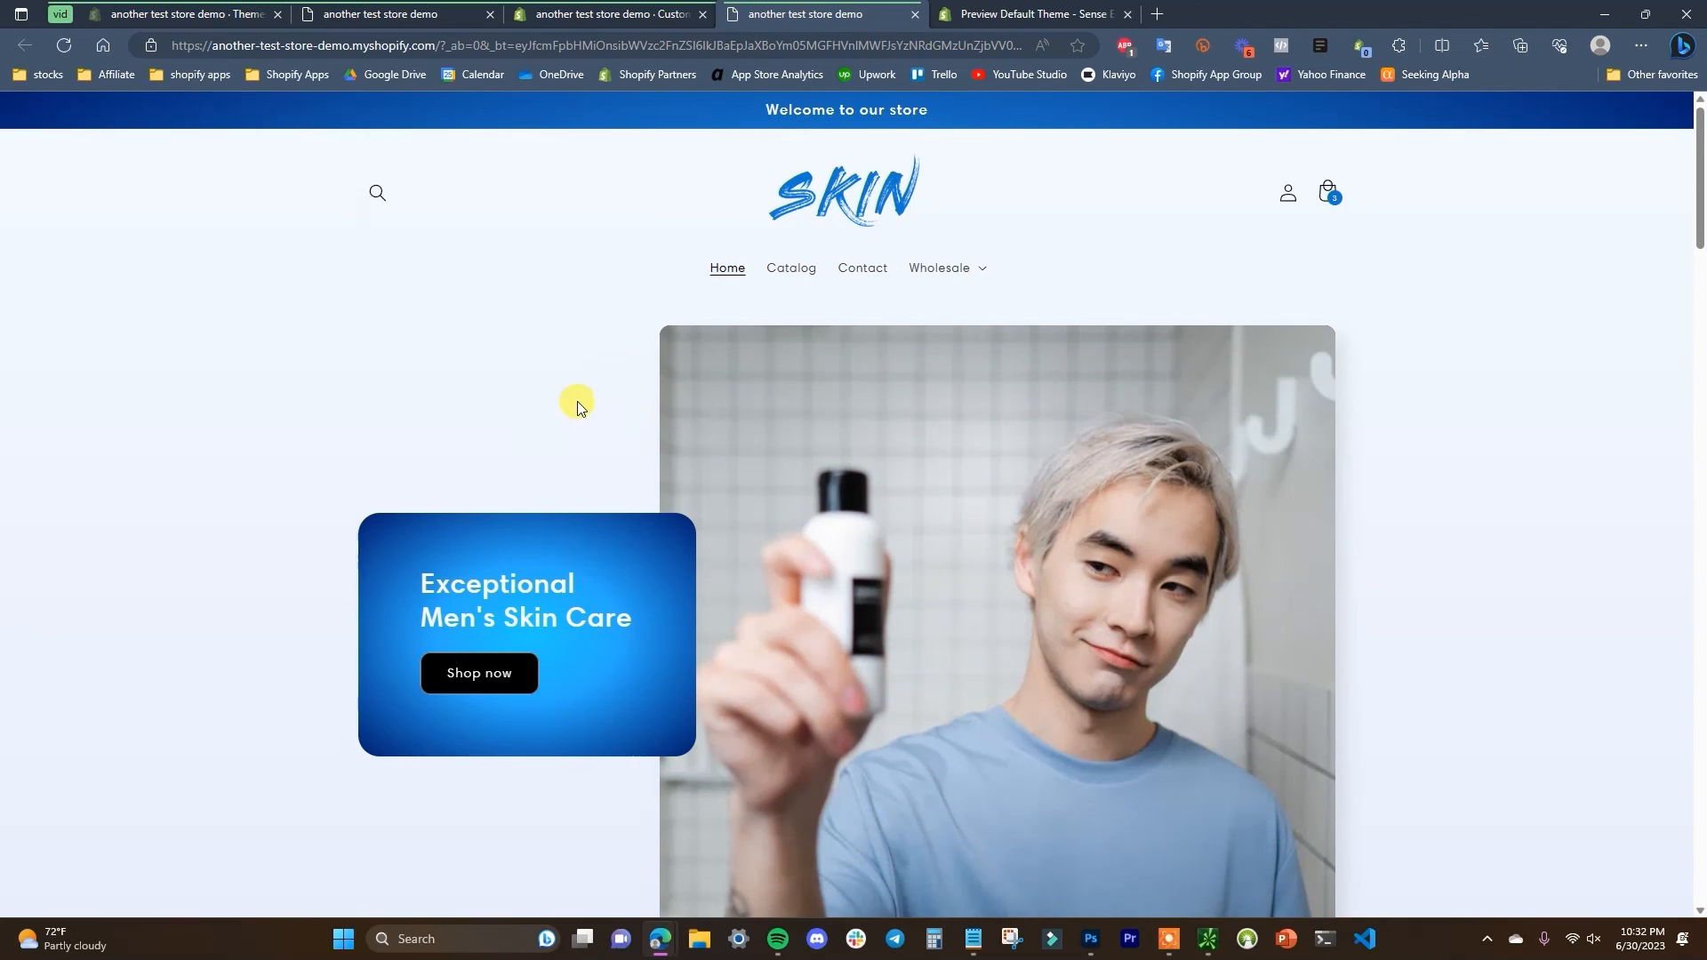
- Open the Default product template in the theme editor and review its product information and related products sections
{"action": "left_click", "coordinate": [620, 13]}
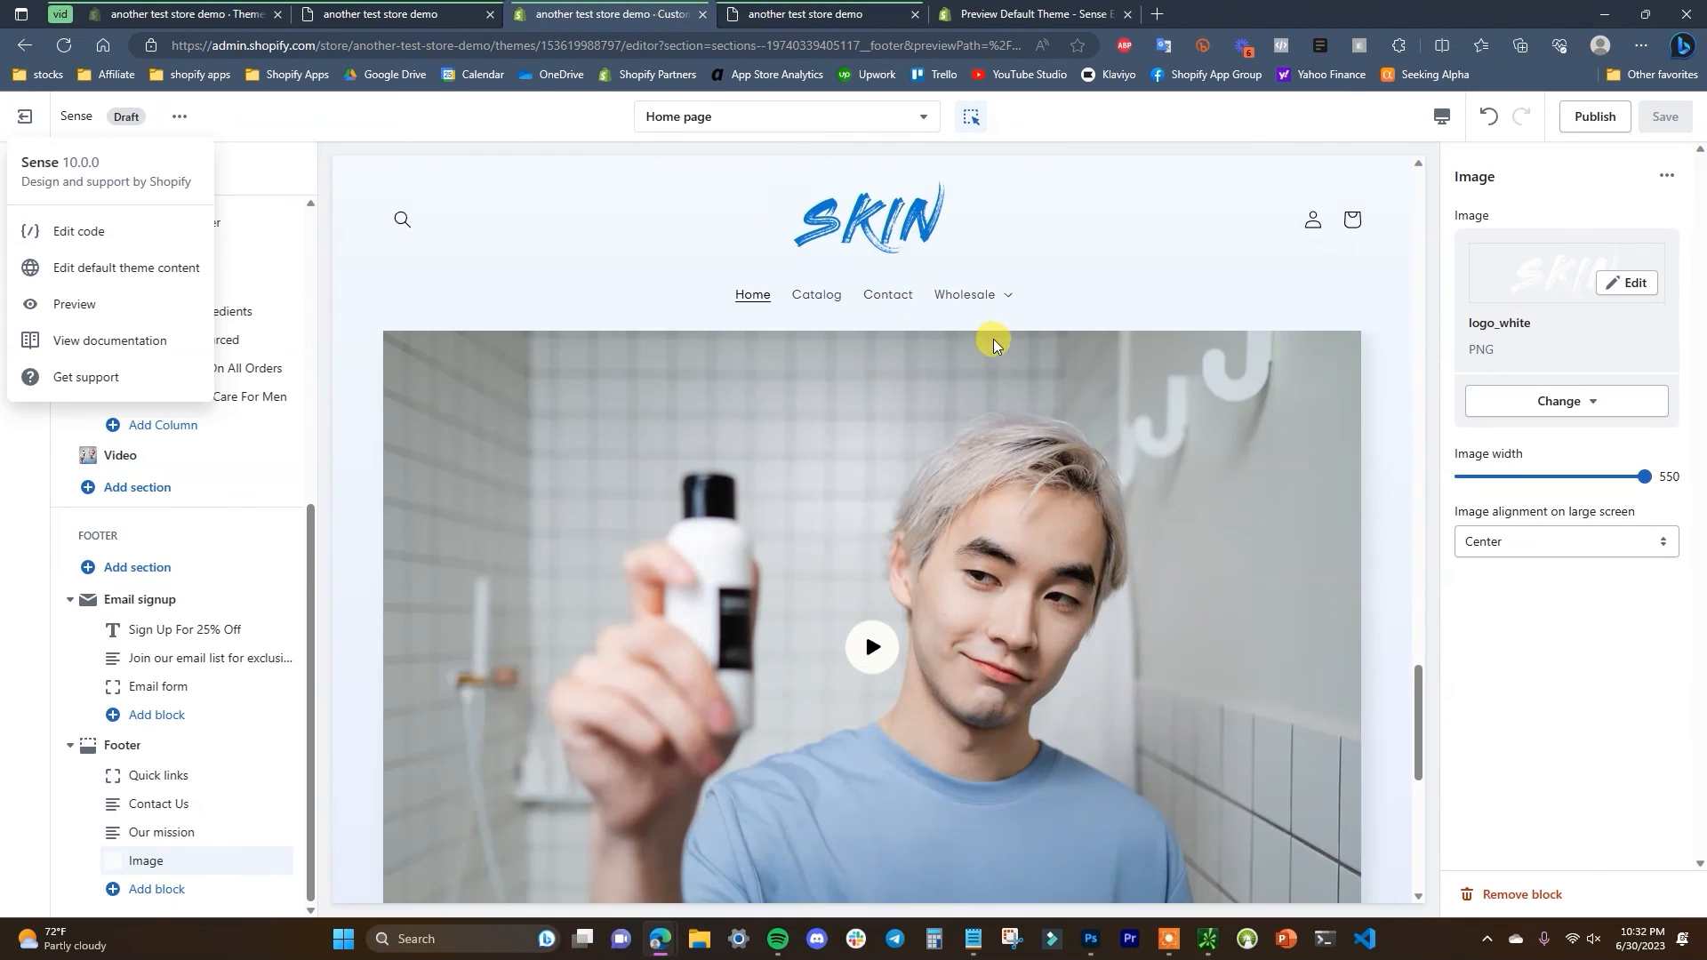
{"action": "left_click", "coordinate": [899, 124]}
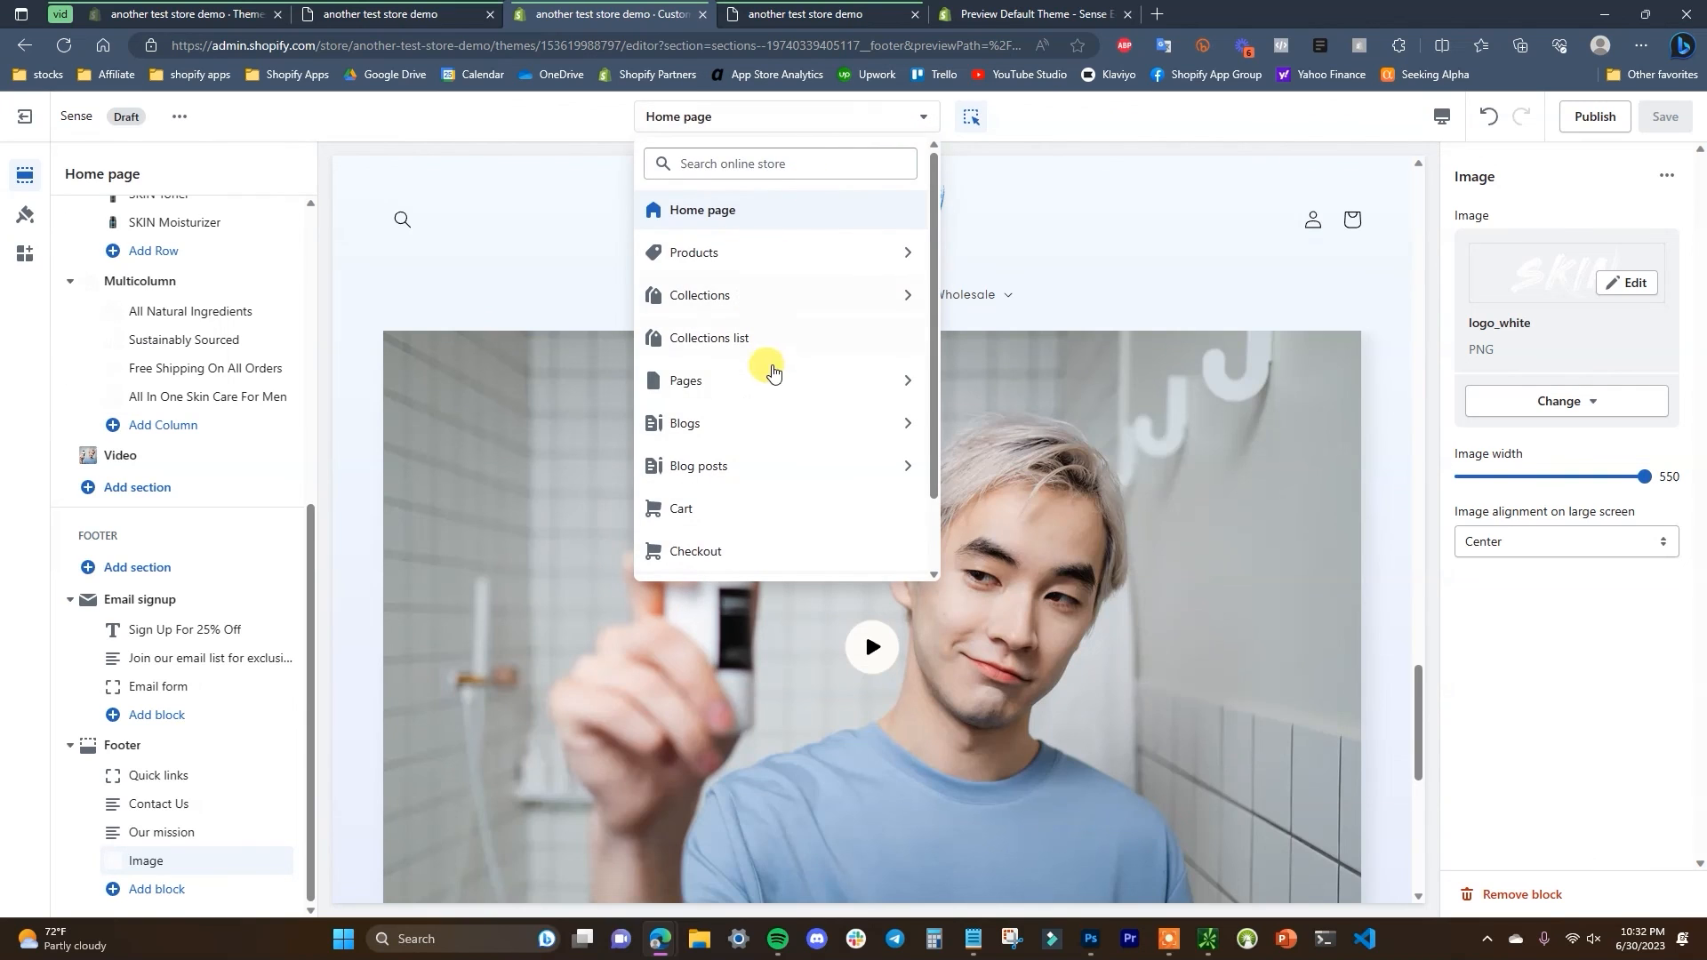
{"action": "left_click", "coordinate": [868, 254]}
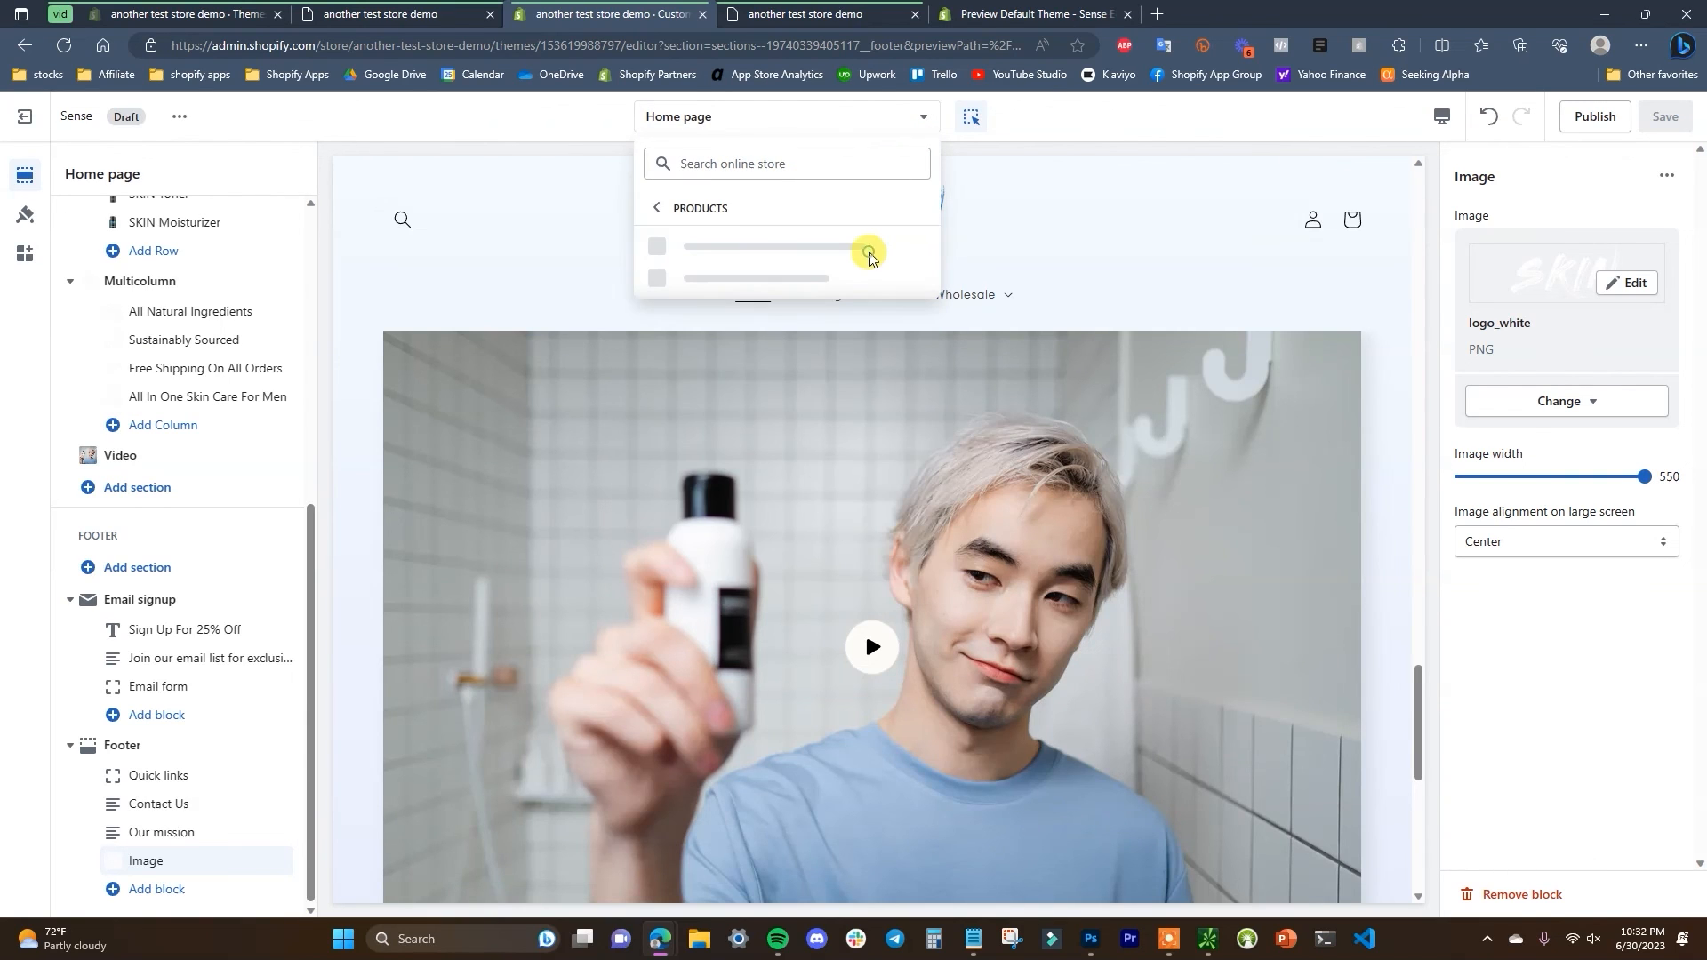
{"action": "left_click", "coordinate": [794, 256]}
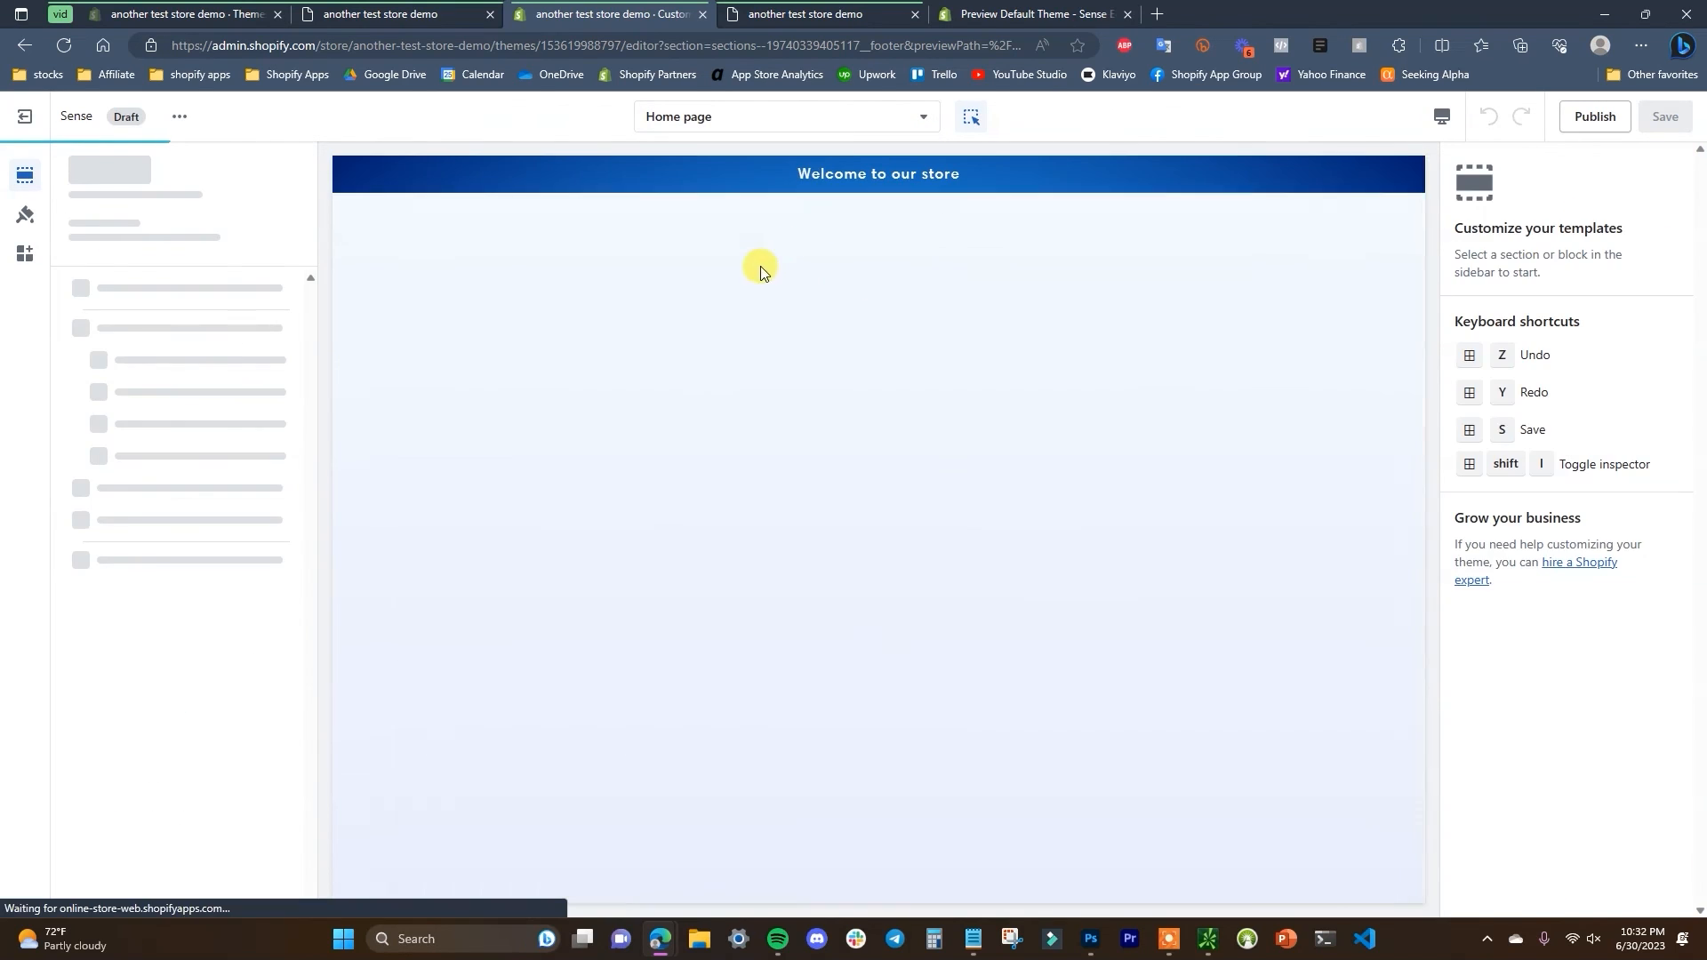
{"action": "scroll", "coordinate": [883, 437], "scroll_direction": "down", "scroll_amount": 2}
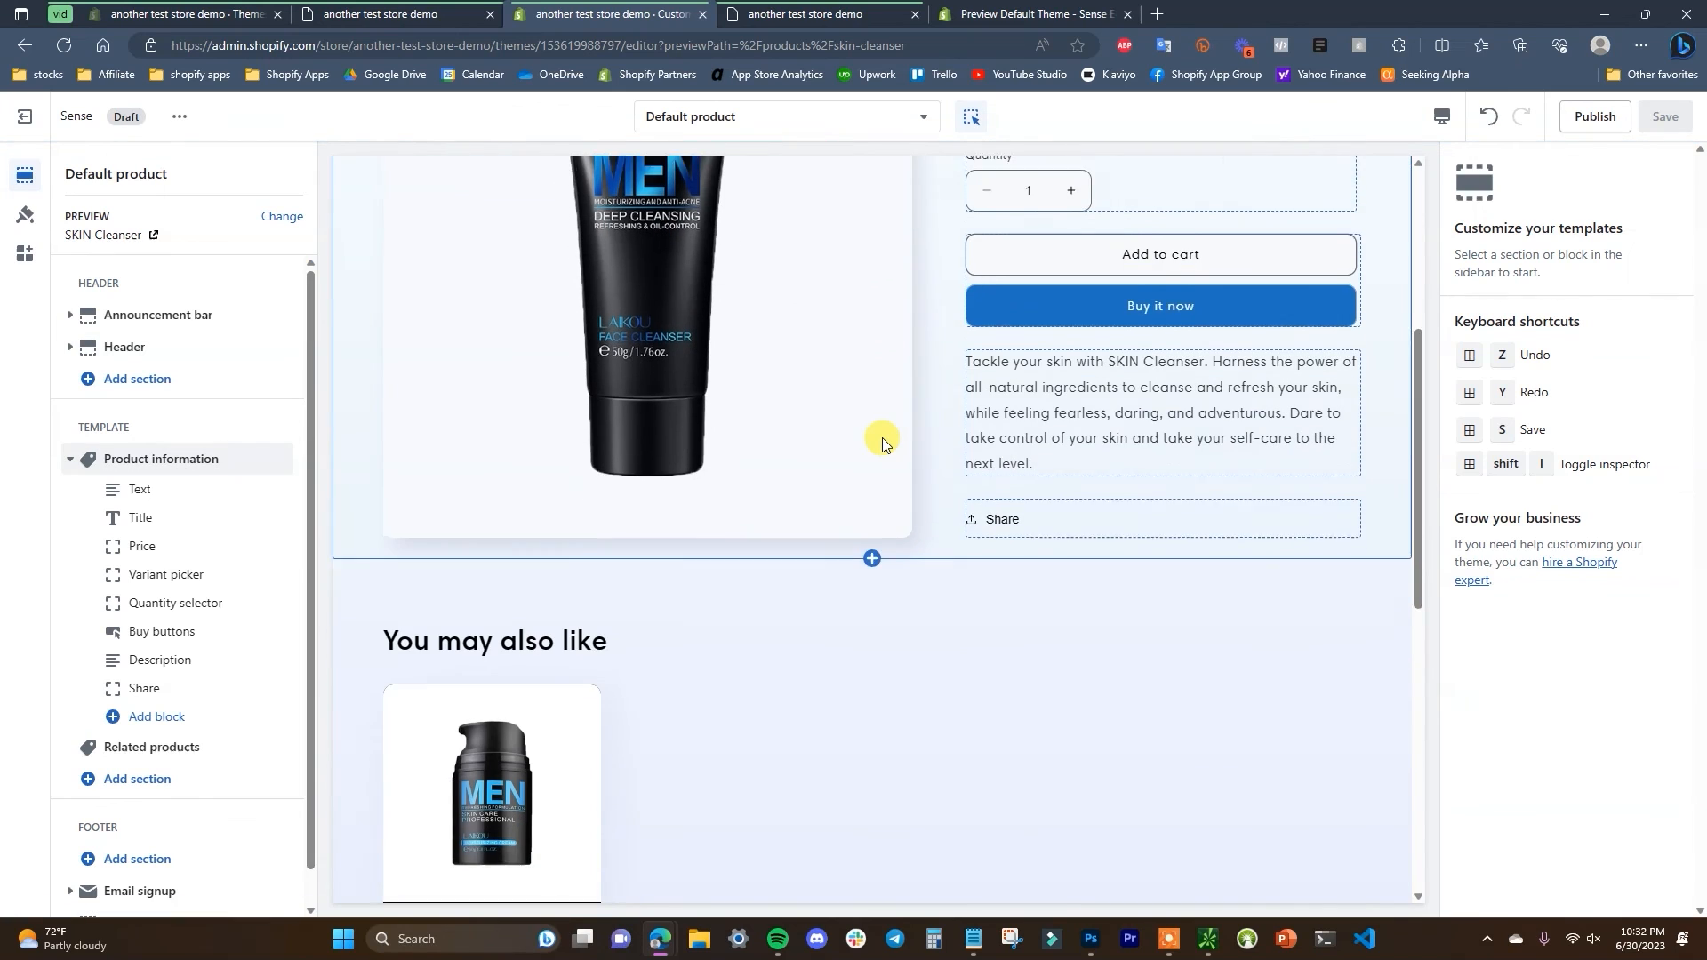
{"action": "scroll", "coordinate": [767, 656], "scroll_direction": "down", "scroll_amount": 2}
{"action": "scroll", "coordinate": [766, 657], "scroll_direction": "down", "scroll_amount": 5}
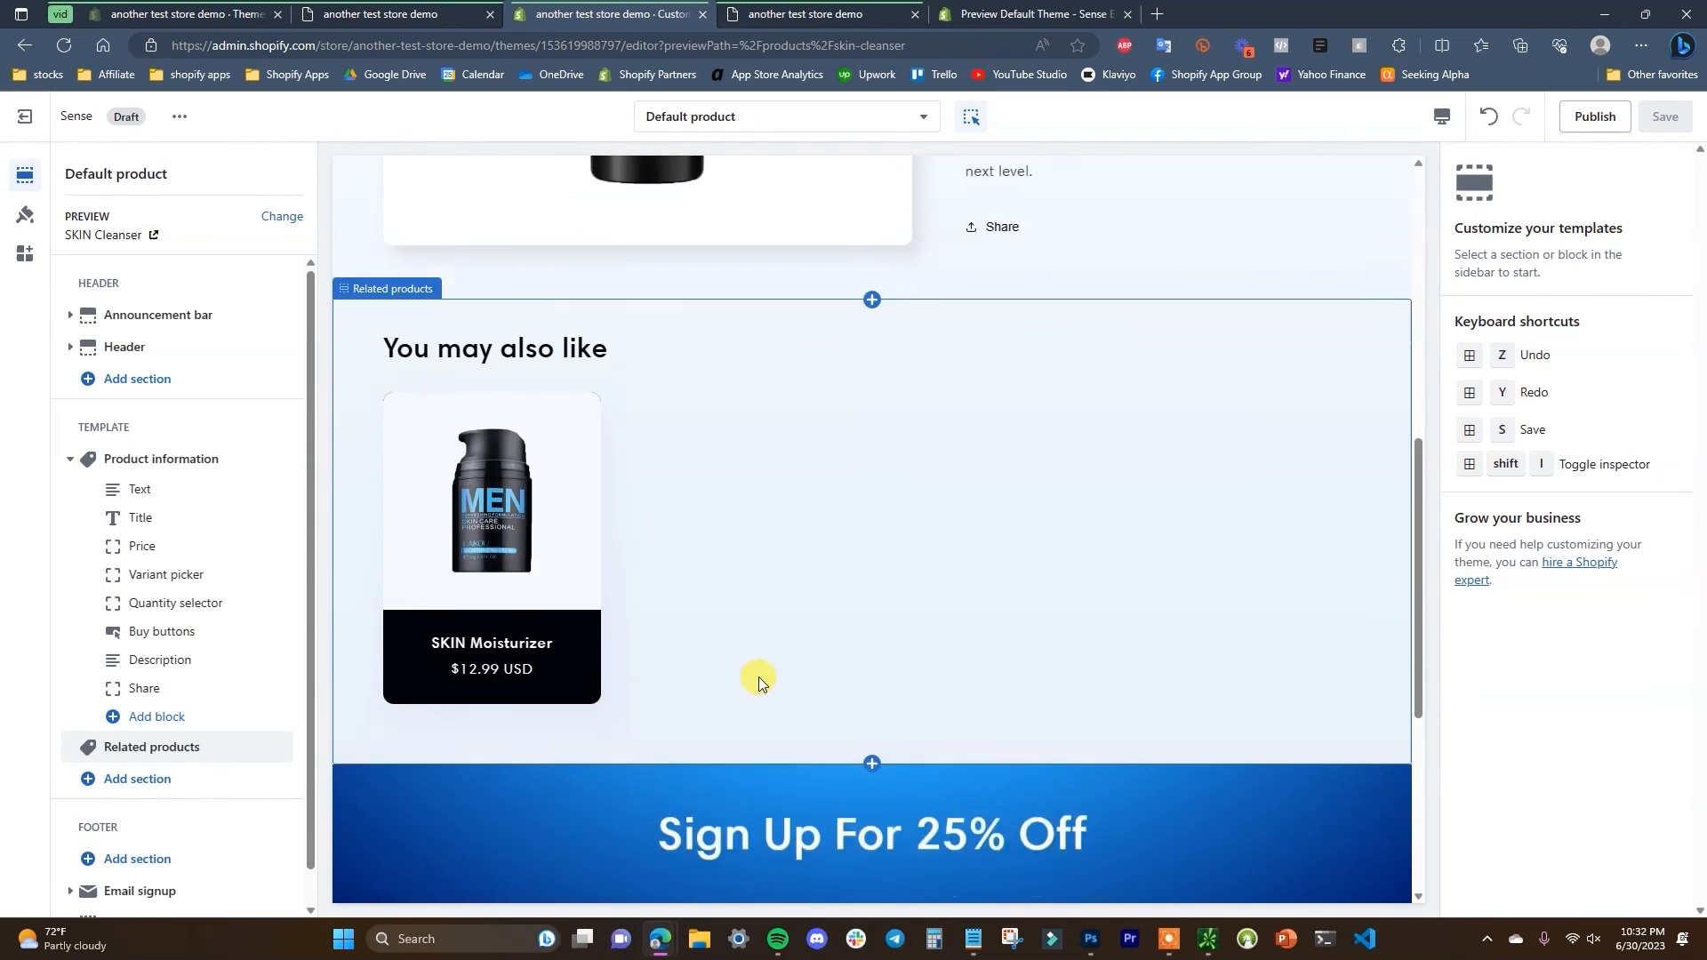
{"action": "scroll", "coordinate": [740, 648], "scroll_direction": "up", "scroll_amount": 9}
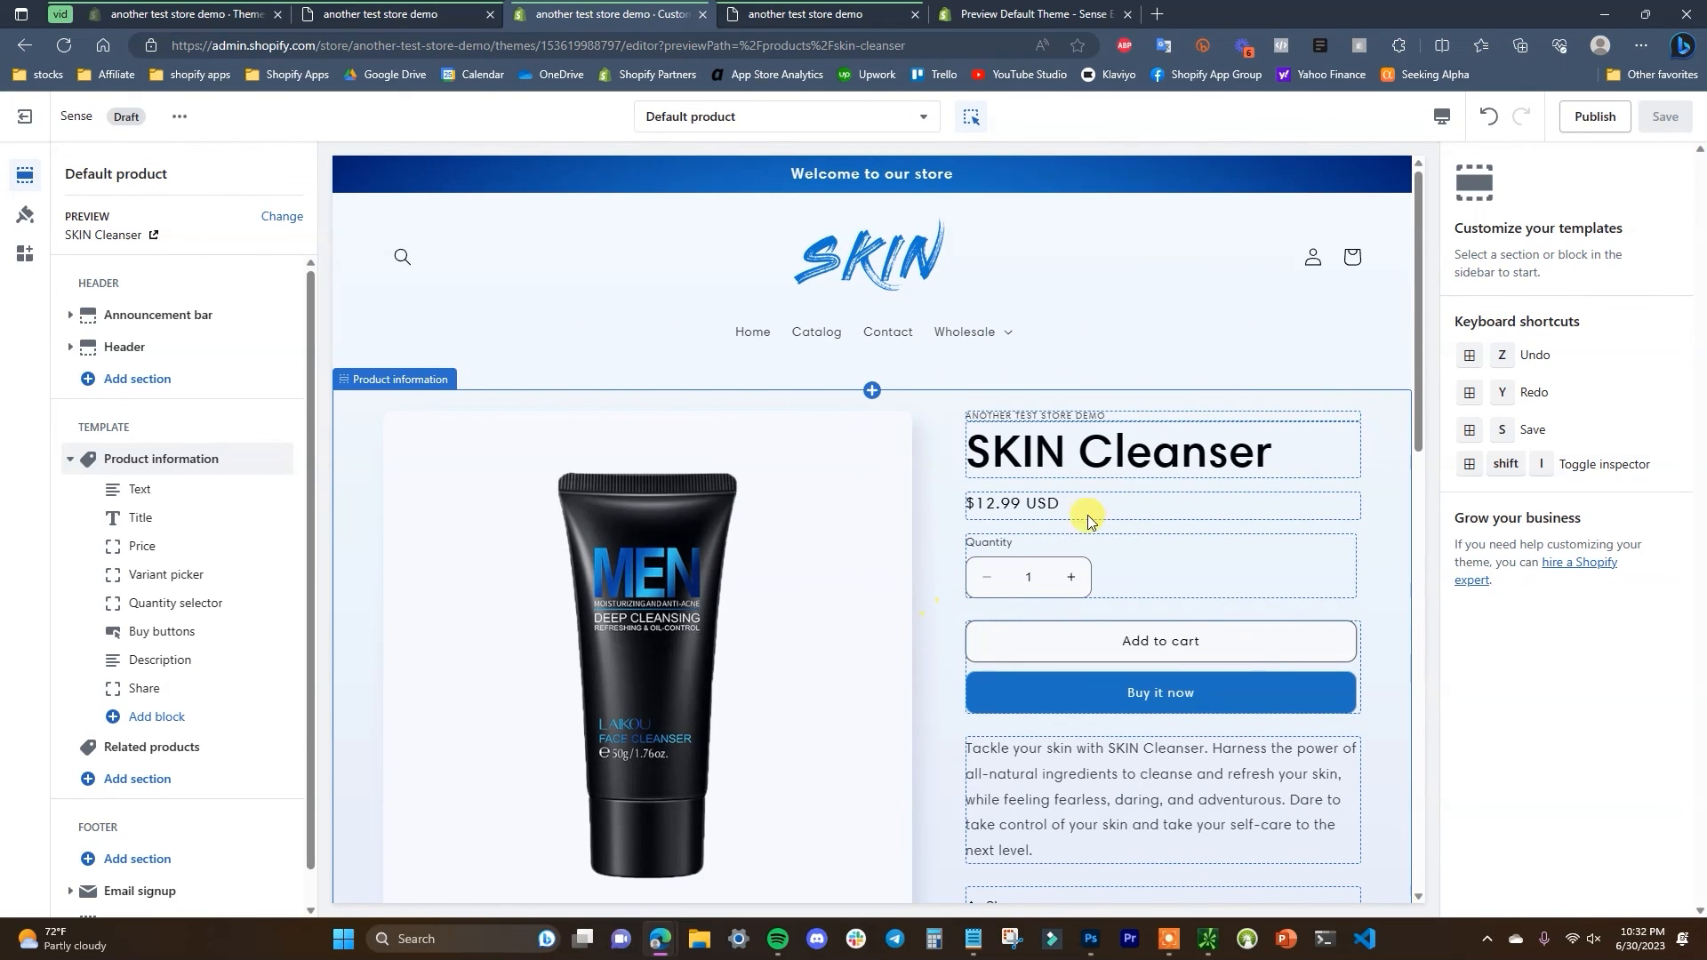
{"action": "scroll", "coordinate": [896, 615], "scroll_direction": "down", "scroll_amount": 2}
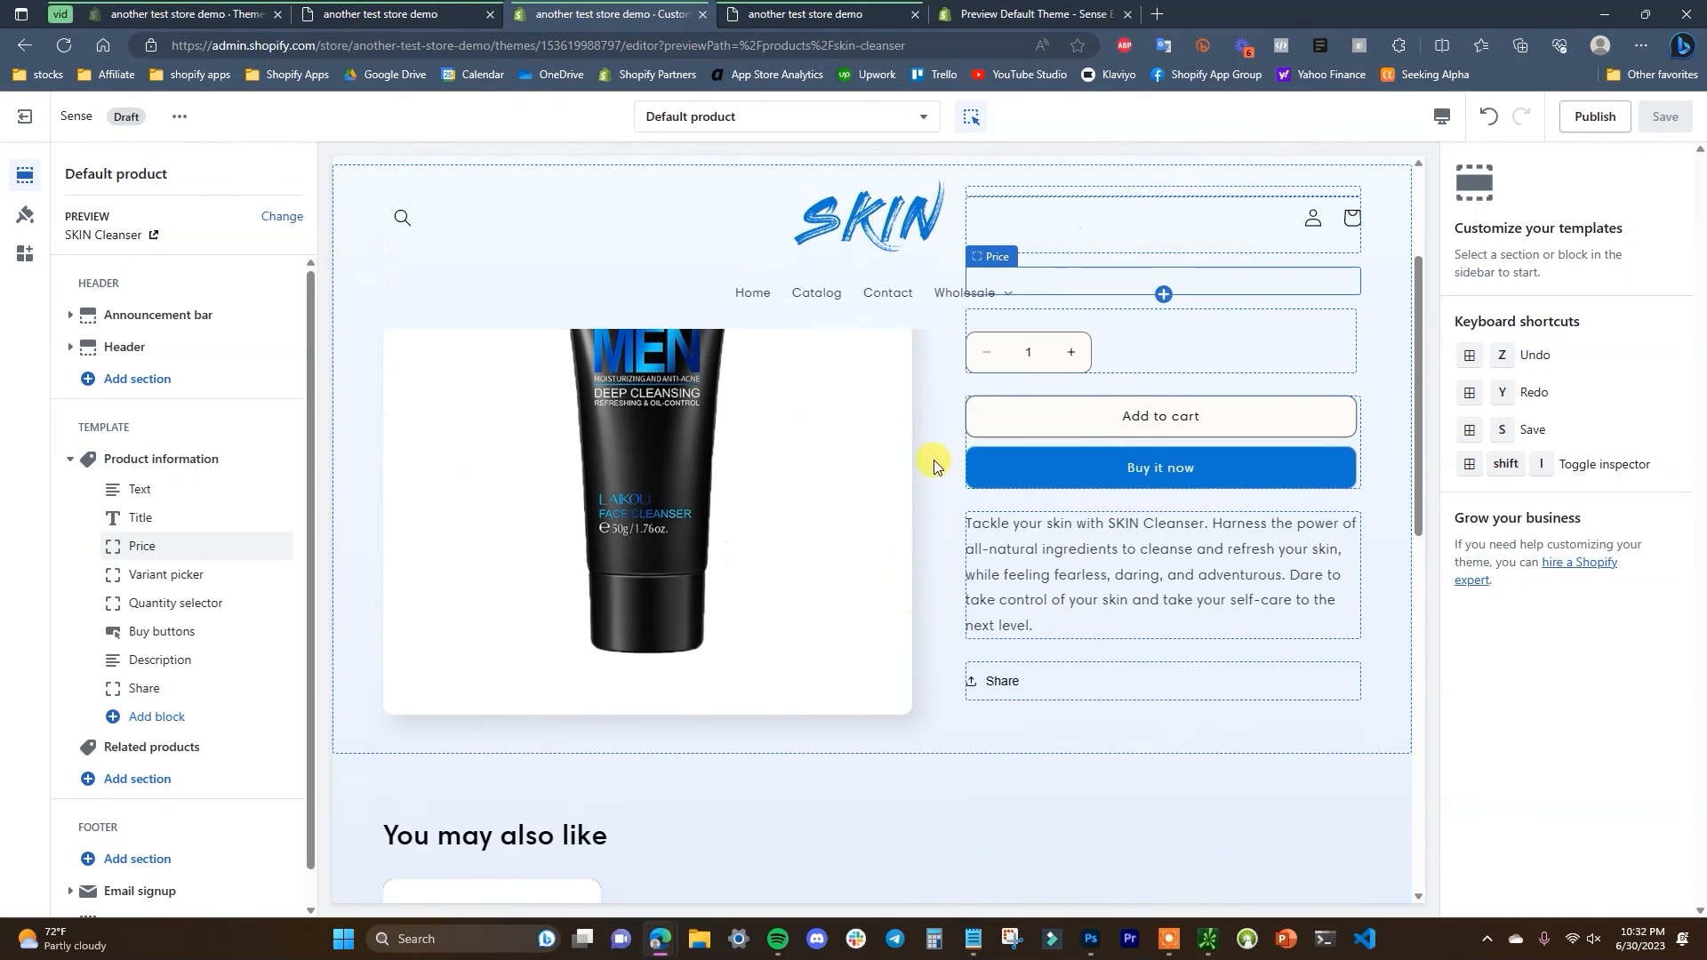
{"action": "scroll", "coordinate": [916, 559], "scroll_direction": "up", "scroll_amount": 2}
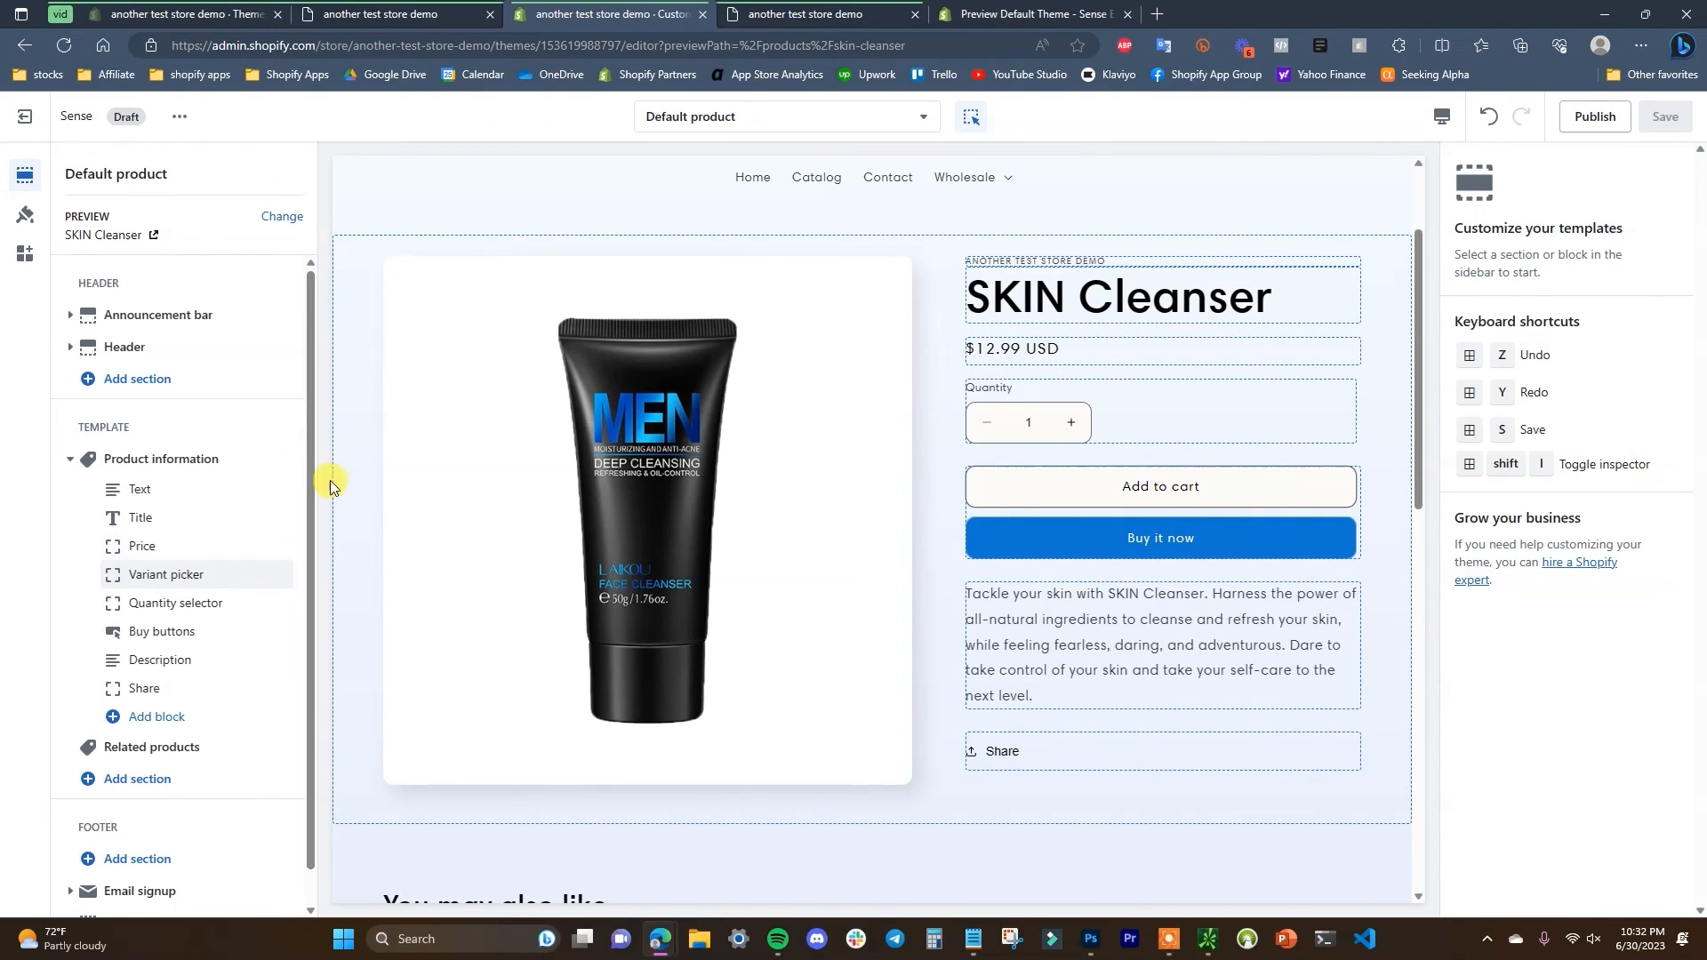
- Return to the store preview and review the home page's "Exceptional Men's Skin Care" banner area
{"action": "left_click", "coordinate": [816, 15]}
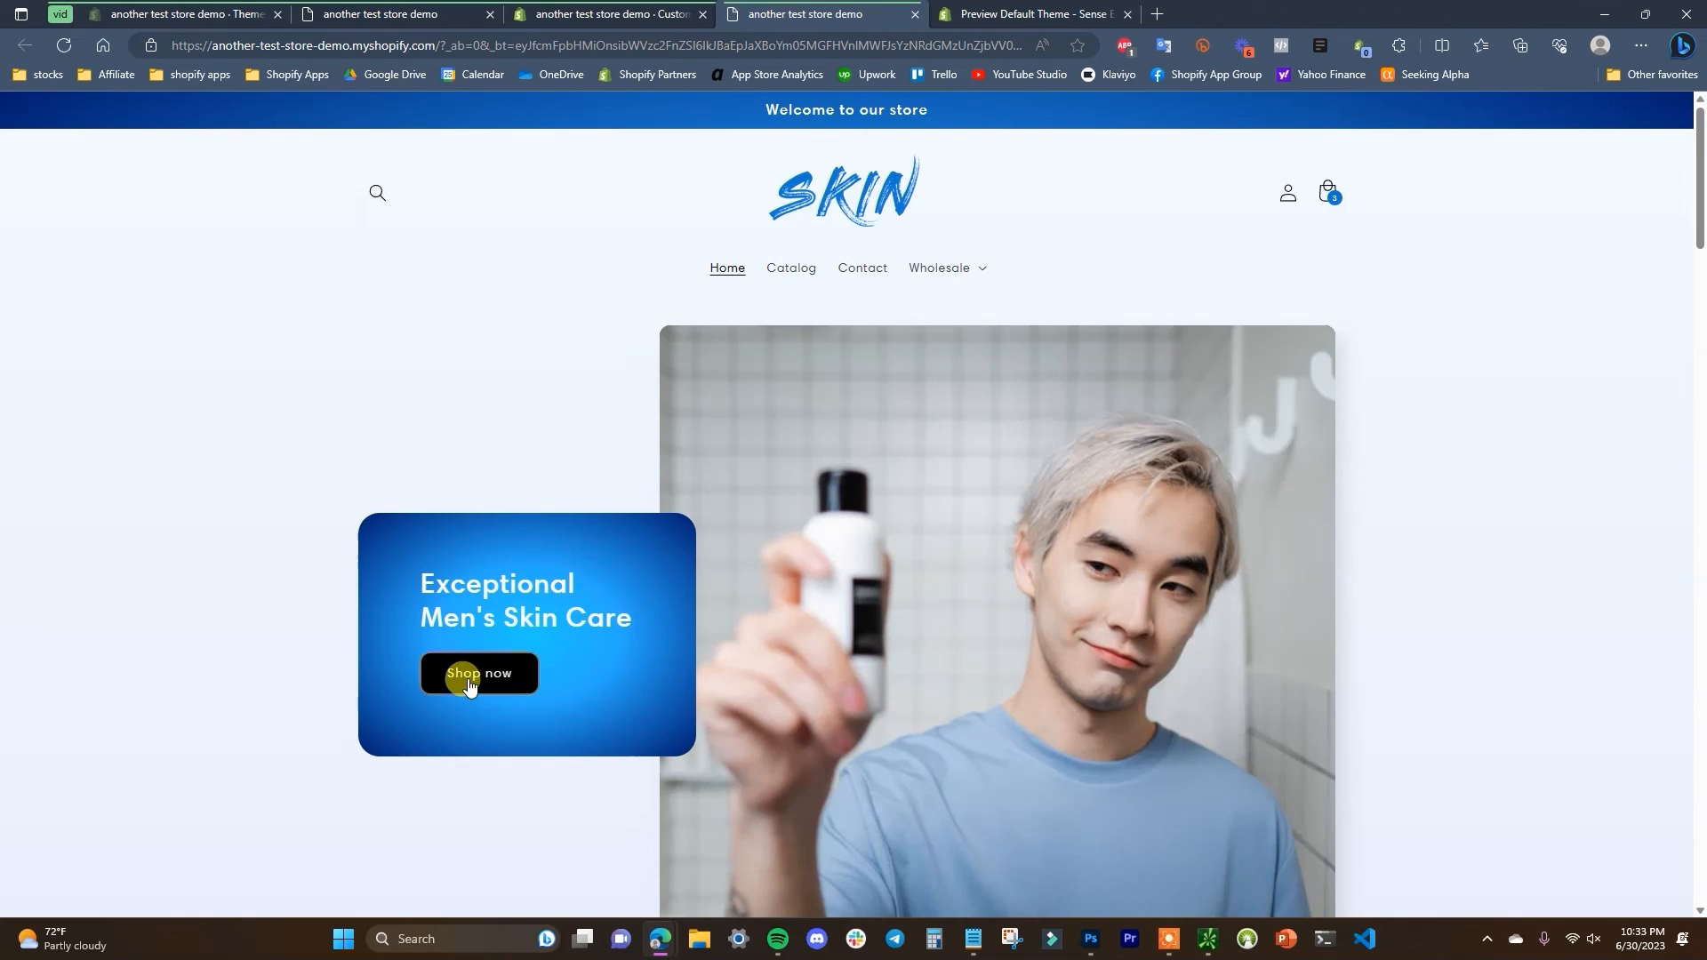
{"action": "scroll", "coordinate": [1531, 601], "scroll_direction": "down", "scroll_amount": 3}
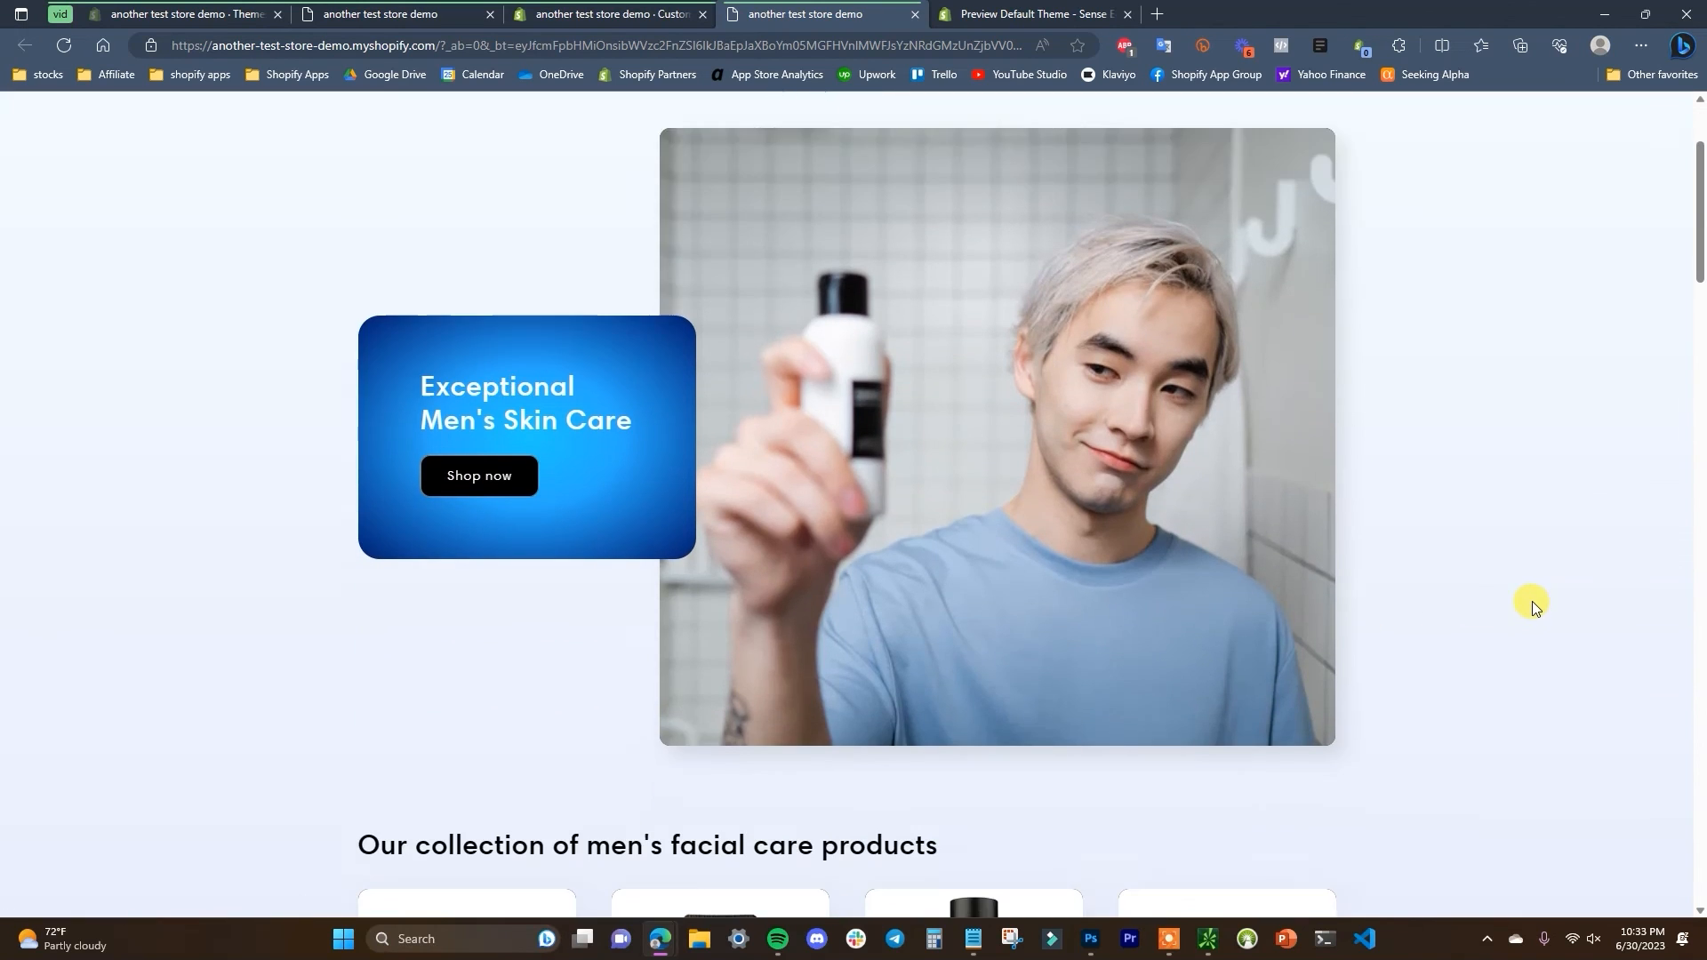
{"action": "scroll", "coordinate": [1517, 589], "scroll_direction": "up", "scroll_amount": 3}
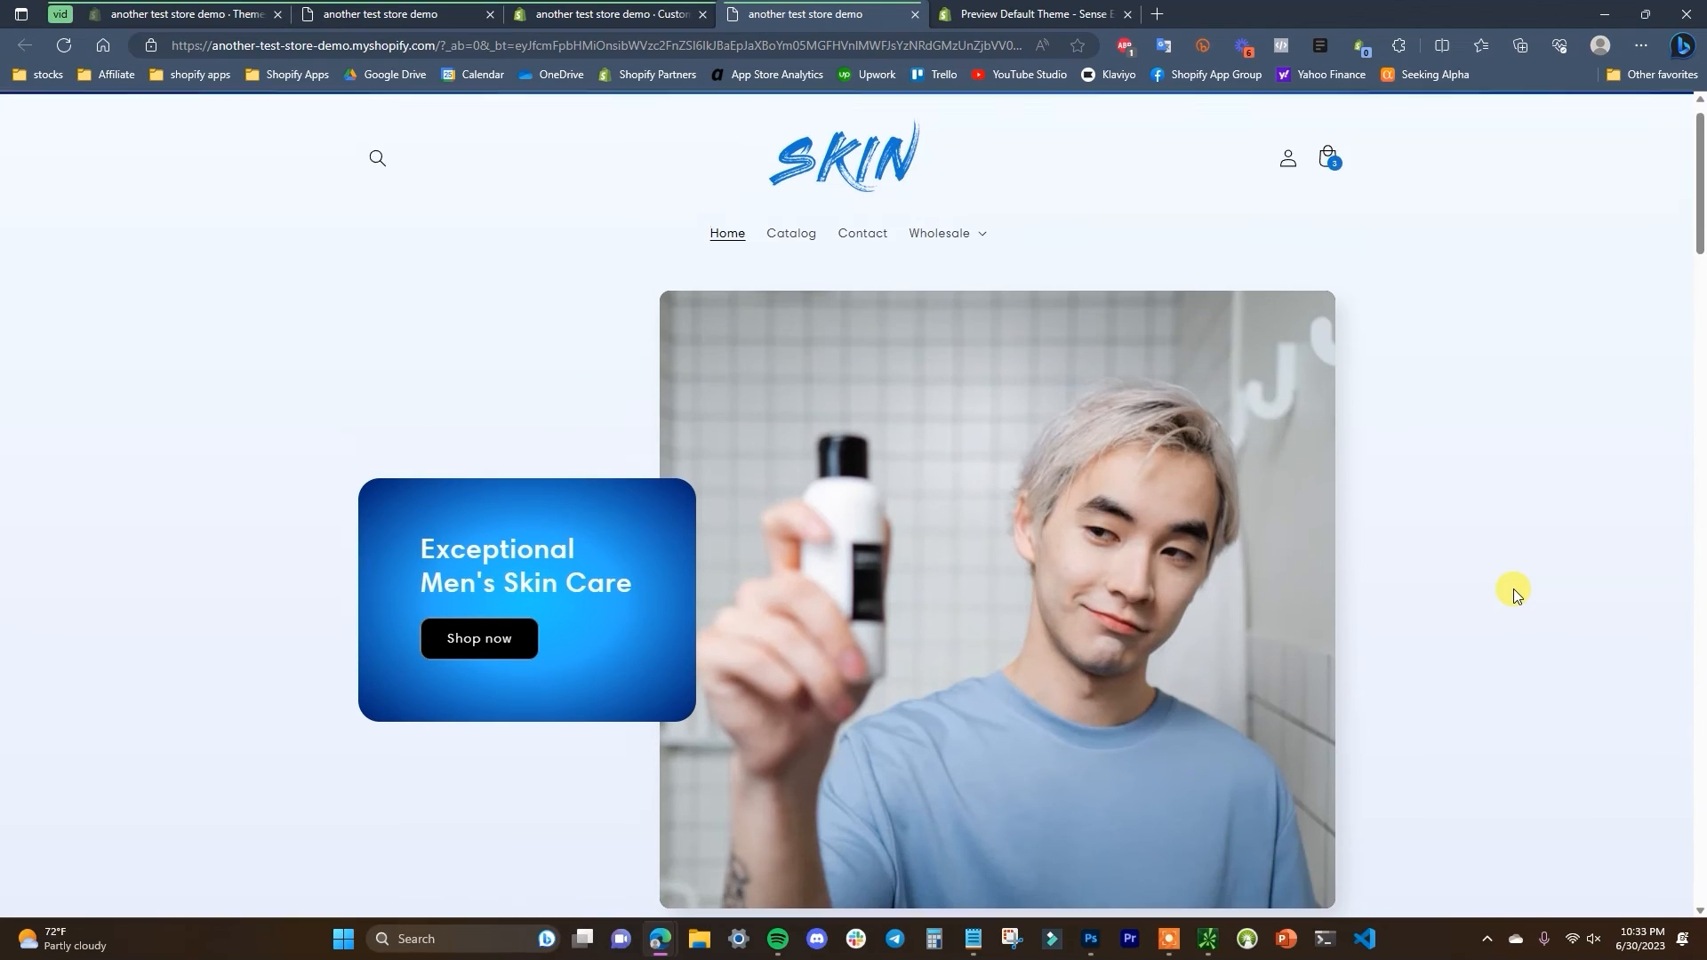